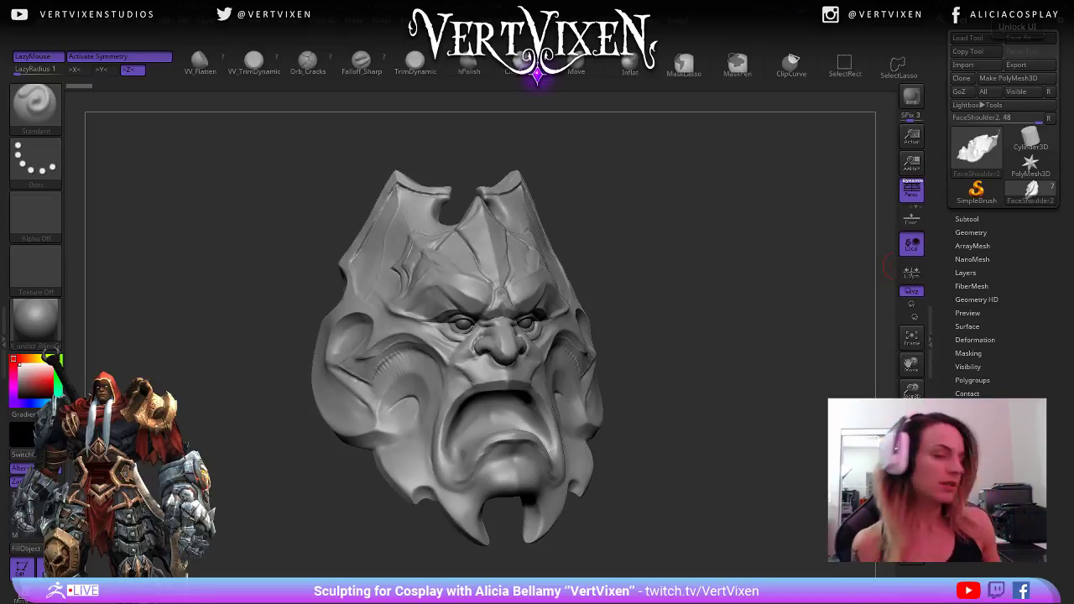
- Turn on local symmetry for the face mask and check its wireframe from several angles
mouse_move(864, 269)
left_mouse_down()
mouse_move(663, 352)
mouse_move(685, 343)
mouse_move(689, 372)
left_mouse_up()
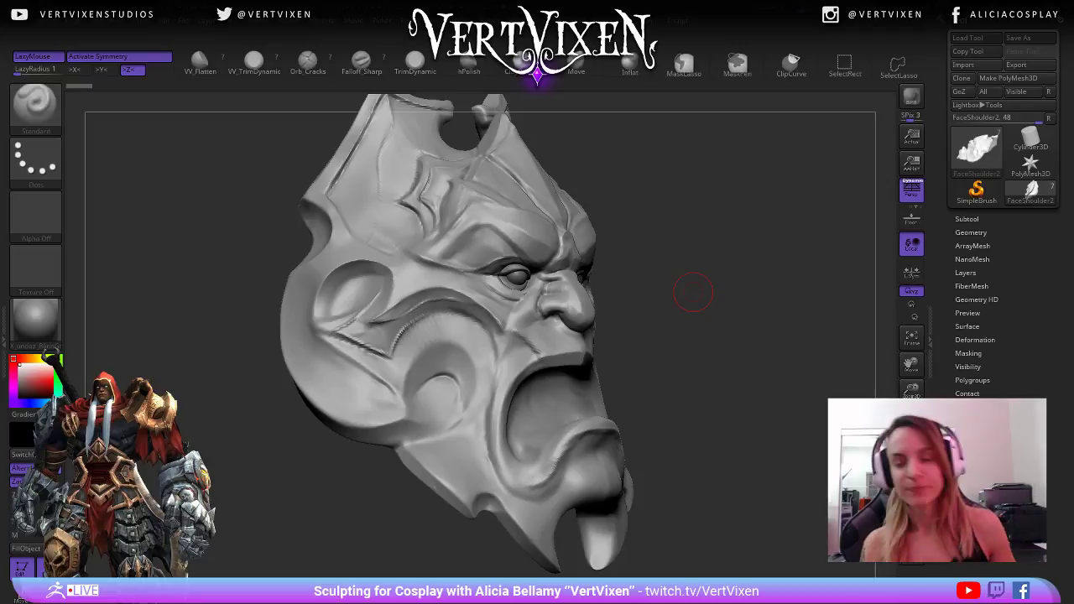
mouse_move(692, 291)
right_mouse_down()
mouse_move(666, 362)
mouse_move(731, 271)
mouse_move(733, 326)
mouse_move(704, 317)
mouse_move(723, 328)
right_mouse_up()
right_click(666, 362)
key("shift+f")
key("shift+f")
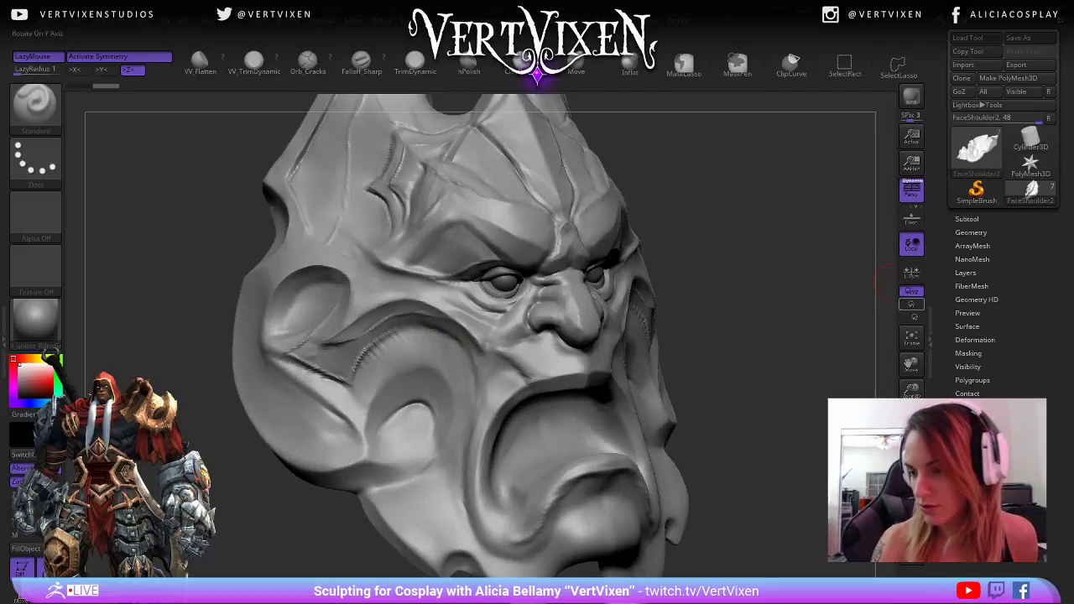
left_click(911, 272)
mouse_move(820, 383)
right_mouse_down()
mouse_move(797, 369)
mouse_move(806, 364)
mouse_move(803, 384)
right_mouse_up()
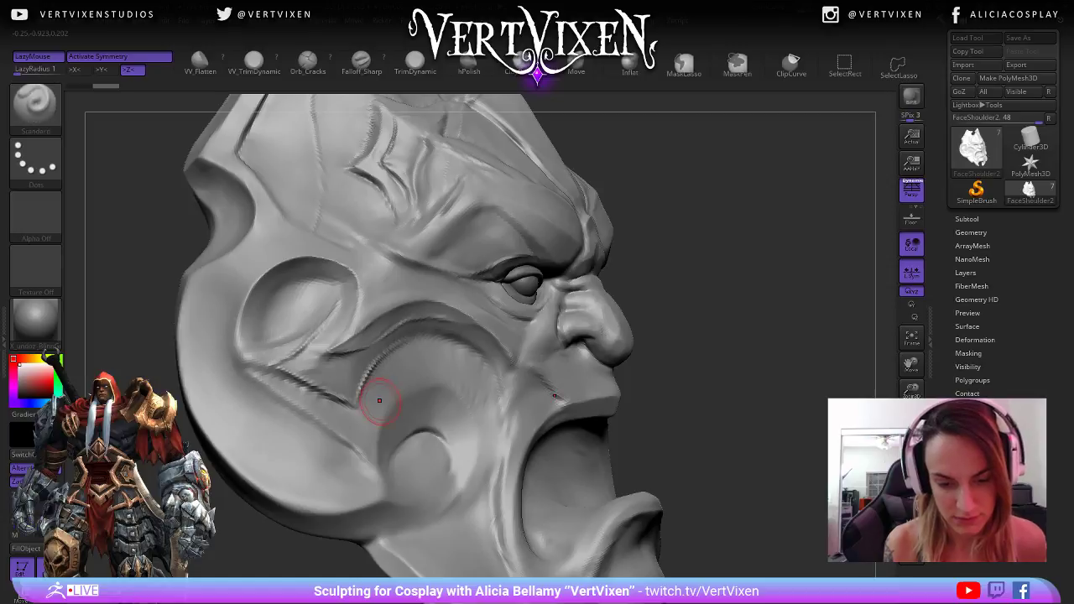
left_click_drag(378, 397, 371, 413)
right_click_drag(847, 371, 818, 374)
key("f")
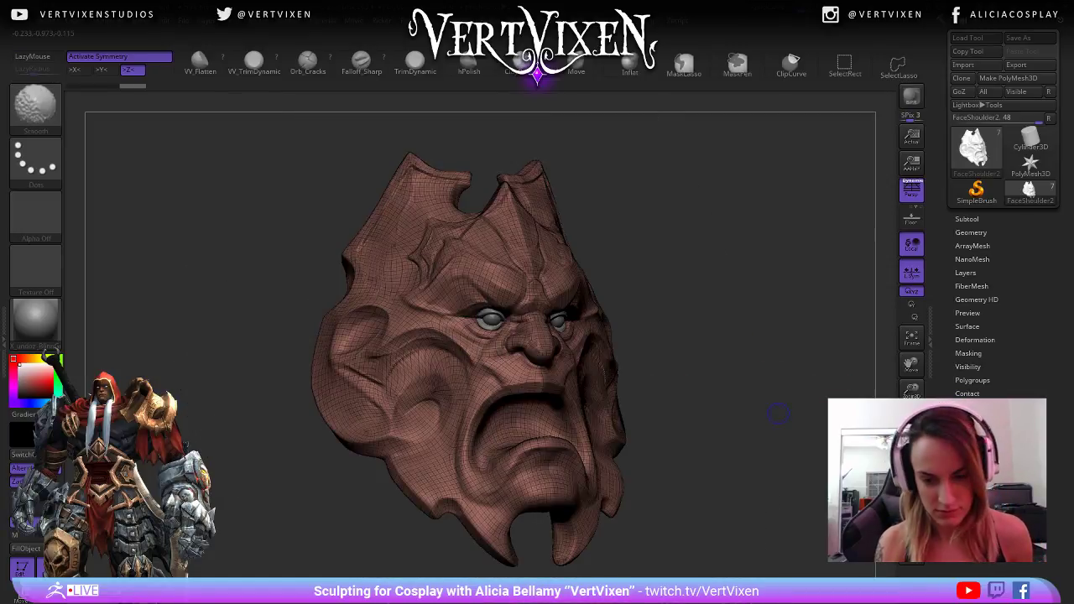
- Compare the face mask with the body by showing the torso scan subtool and hiding it again
left_click(966, 219)
right_click_drag(760, 361, 734, 349, "alt")
left_click_drag(954, 398, 954, 238)
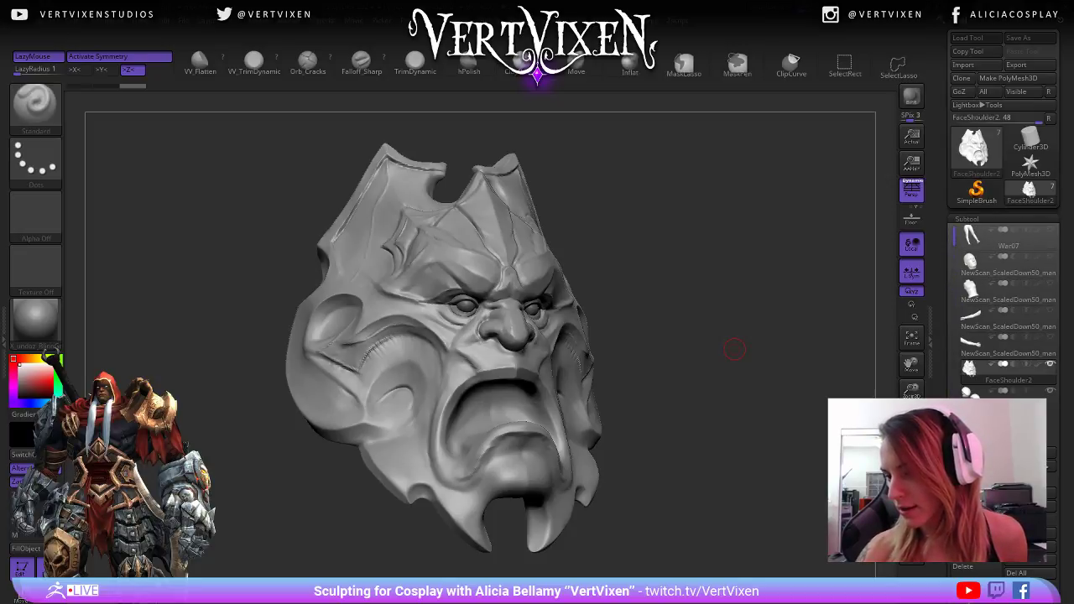
left_click(1050, 283)
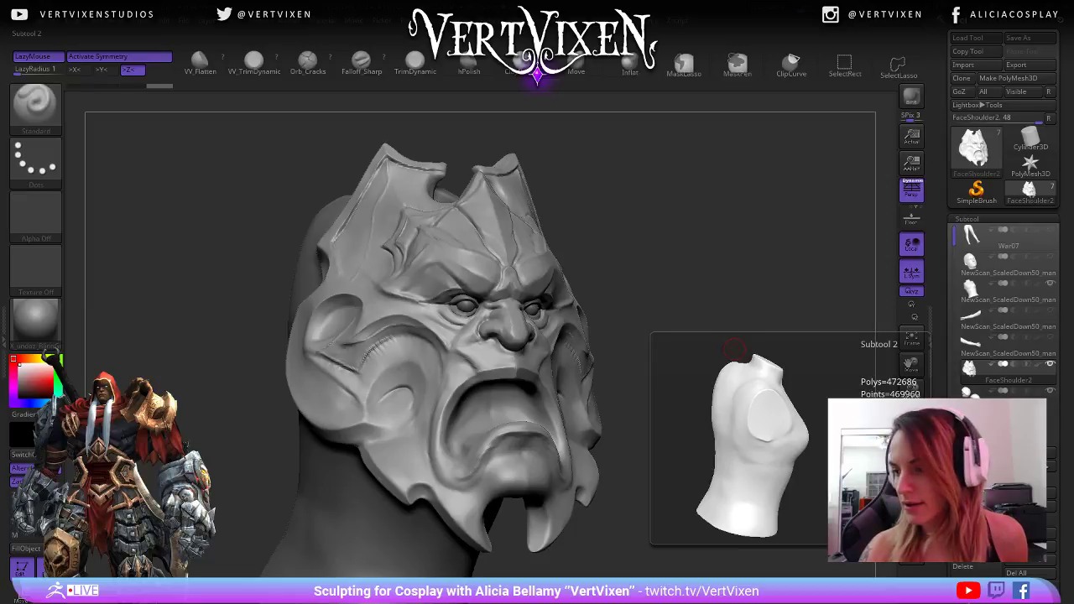
left_click(1050, 284)
mouse_move(735, 395)
left_mouse_down()
mouse_move(750, 426)
mouse_move(713, 419)
mouse_move(746, 436)
left_mouse_up()
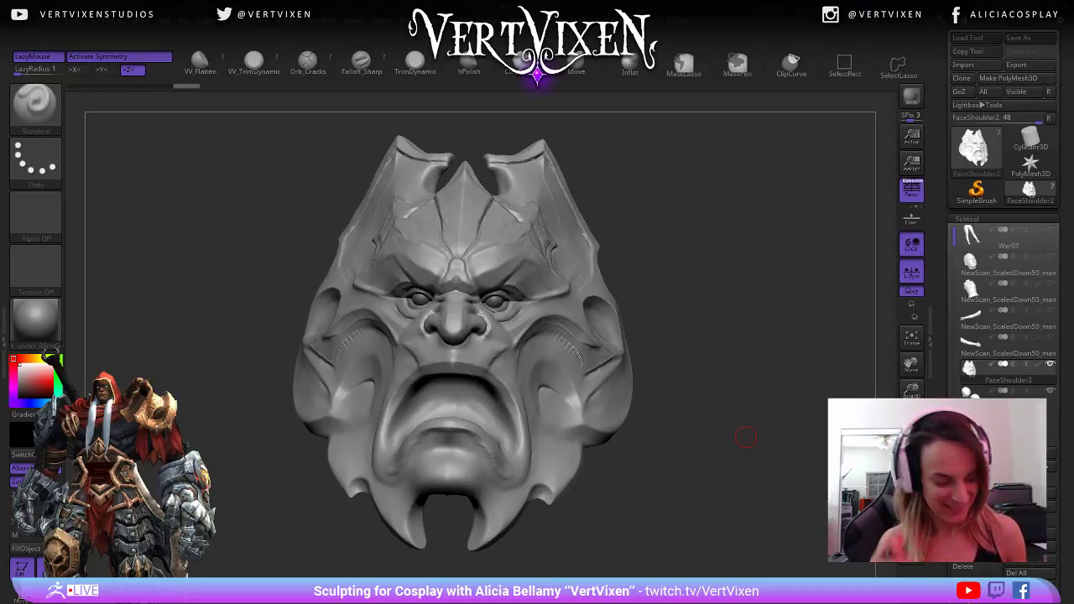
- Choose the Falloff_Sharp brush and check the wireframe on the side of the face mask
mouse_move(746, 437)
left_mouse_down()
mouse_move(729, 323)
mouse_move(710, 344)
mouse_move(675, 283)
left_mouse_up()
key("b")
left_click(680, 334)
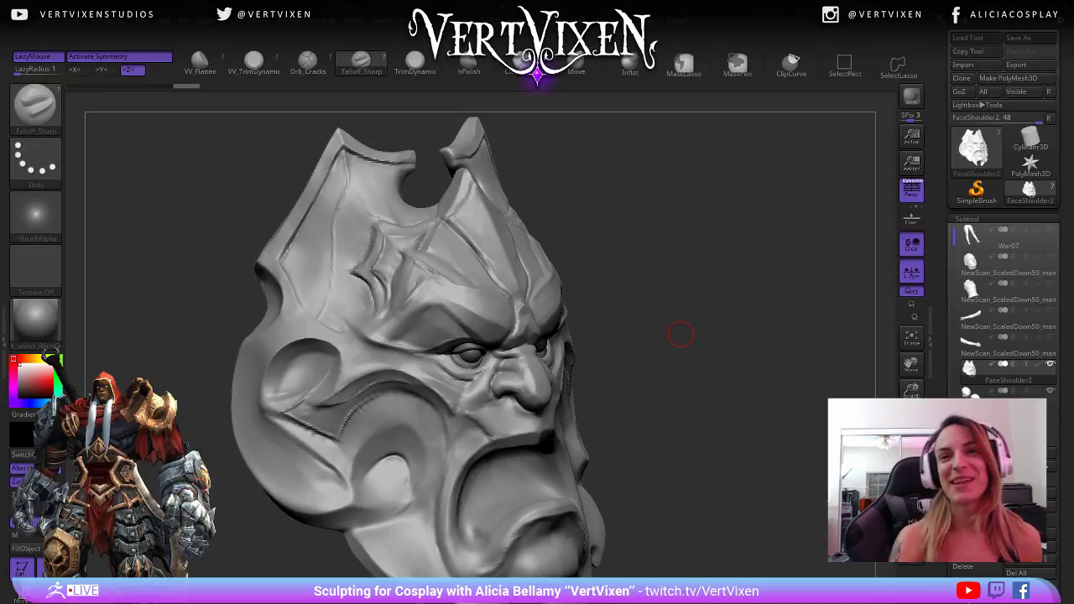
left_click_drag(655, 285, 604, 463)
key("space")
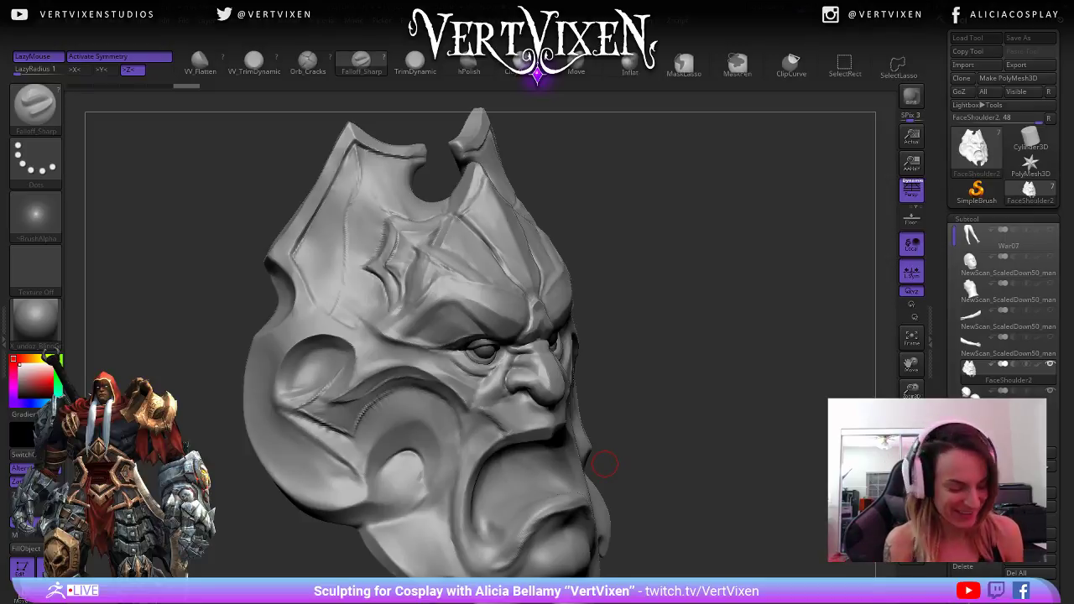
mouse_move(707, 290)
left_mouse_down()
mouse_move(682, 364)
mouse_move(719, 412)
mouse_move(671, 361)
left_mouse_up()
key("shift+f")
key("shift+f")
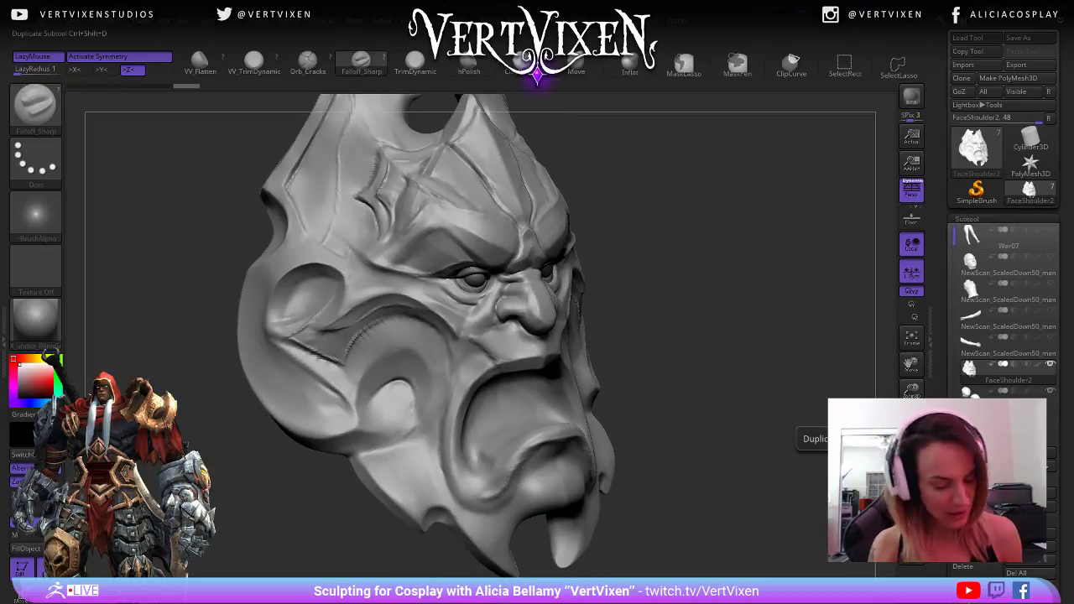
- Preview the face mask at subdivision level 1 and return it to level 3
left_click(966, 219)
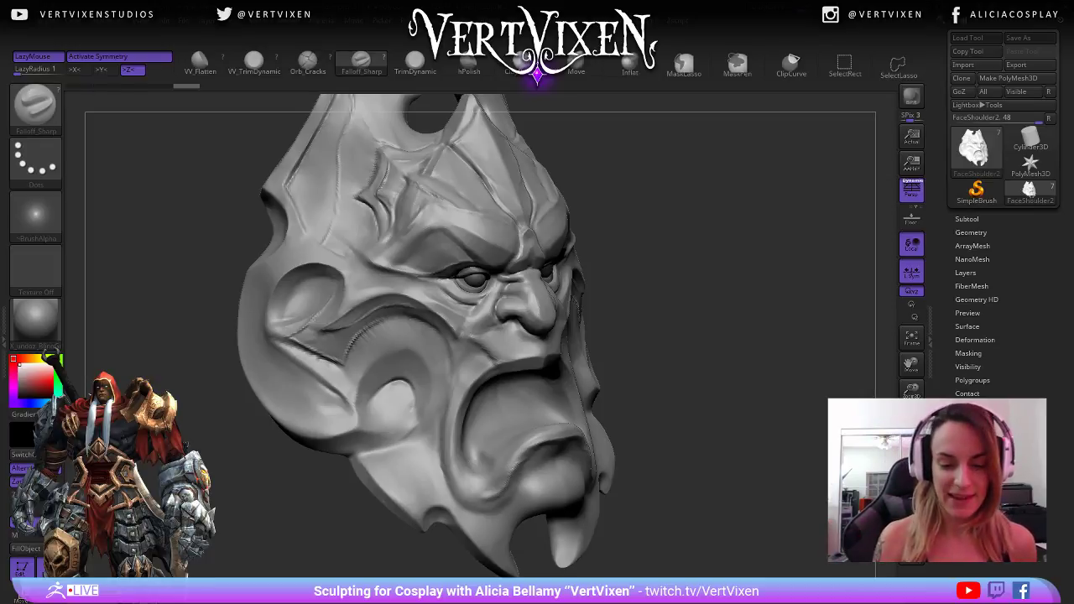
left_click_drag(679, 392, 677, 398)
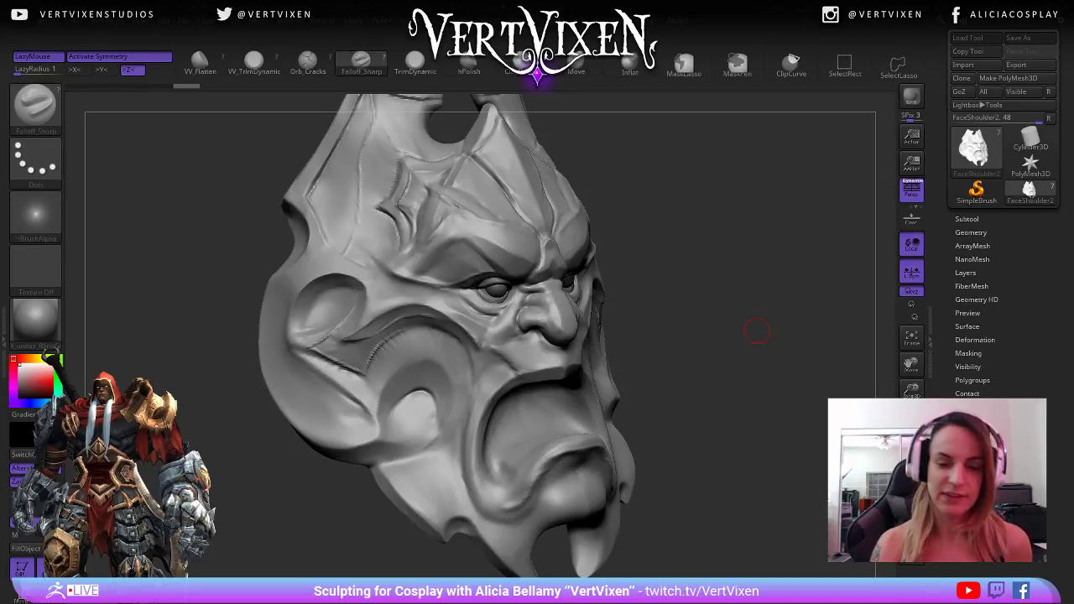
mouse_move(757, 323)
left_mouse_down()
mouse_move(710, 321)
mouse_move(888, 252)
left_mouse_up()
left_click(970, 232)
left_click_drag(739, 293, 767, 304)
left_click(957, 258)
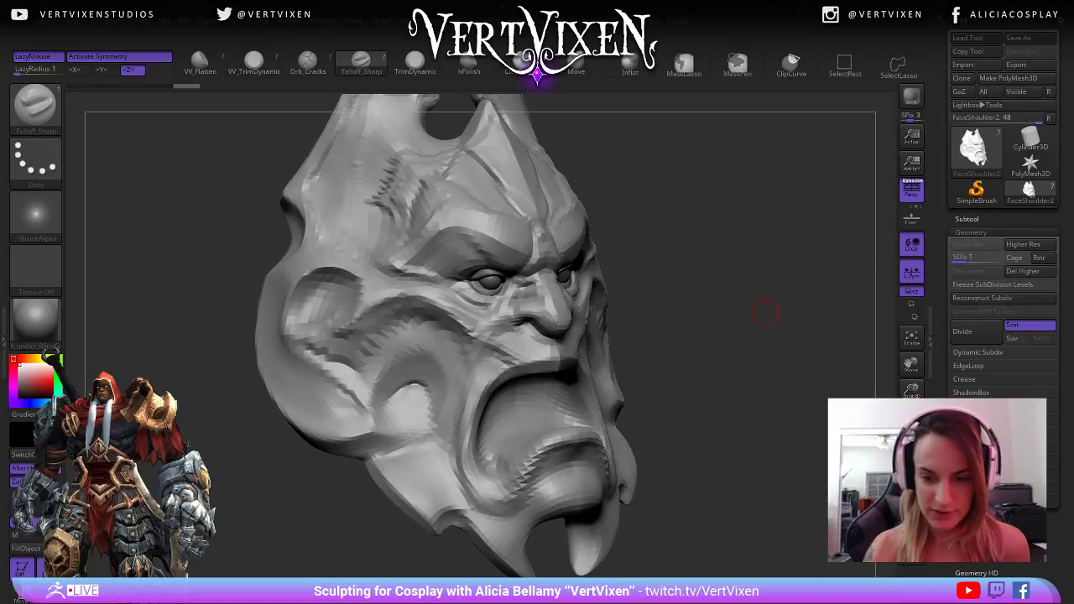
left_click(997, 258)
left_click_drag(810, 344, 808, 381, "alt")
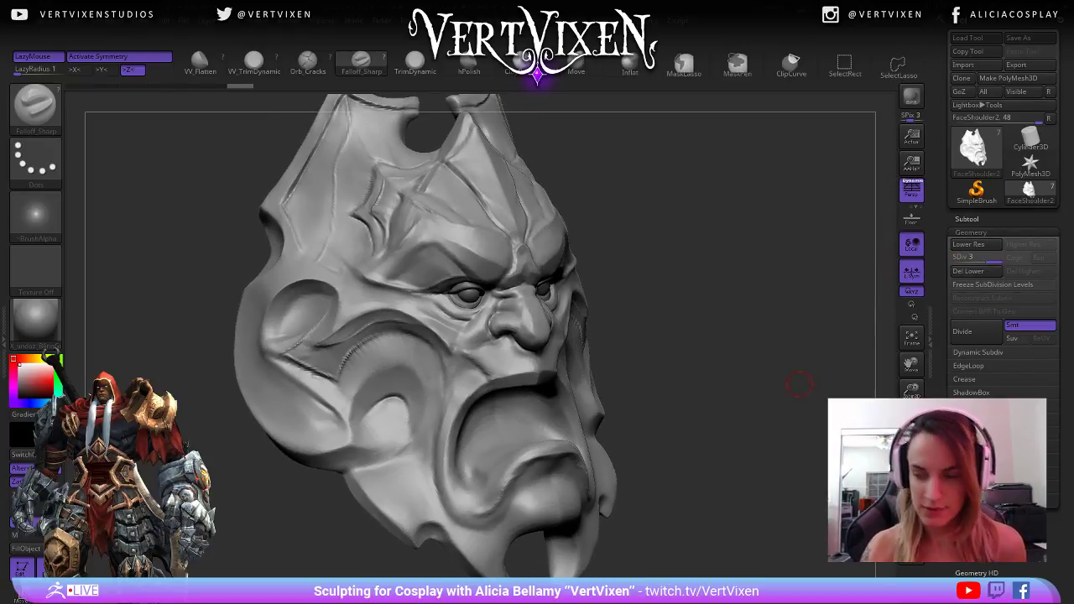
- Duplicate the FaceShoulder2 subtool and make the copy the active subtool
left_click(967, 218)
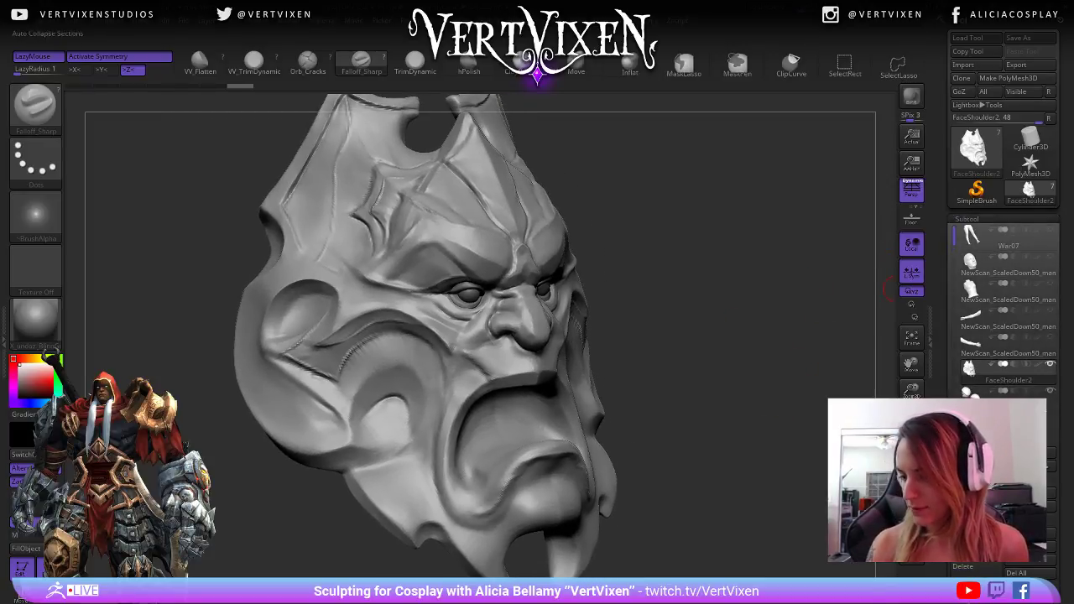
left_click(1007, 391)
left_click_drag(815, 356, 795, 327, "alt")
- Remesh the FaceShoulder3 copy into new base topology using the geometry tools
left_click(967, 219)
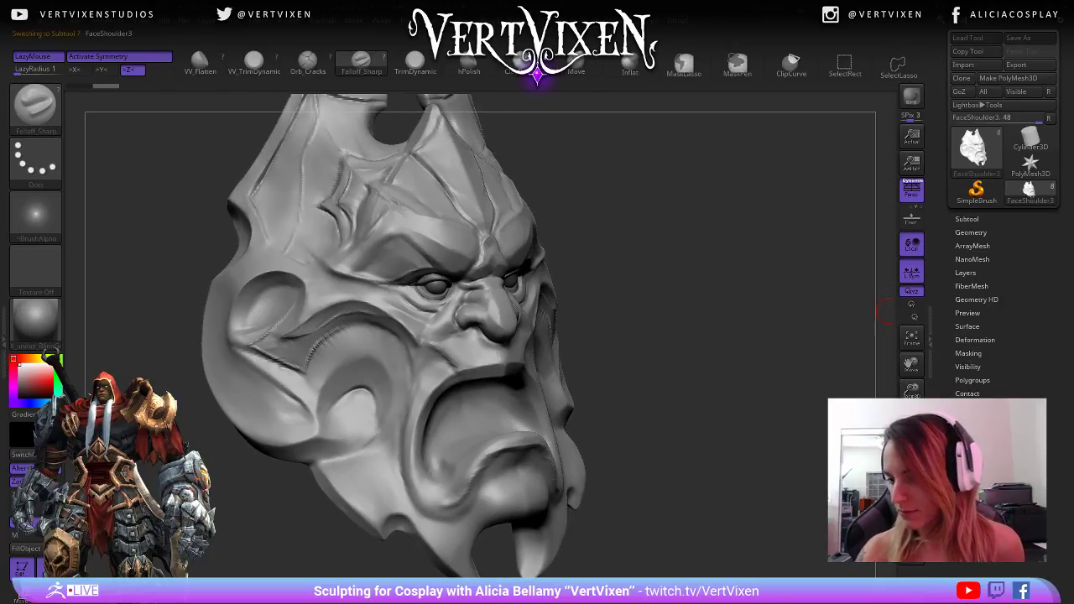
left_click(975, 340)
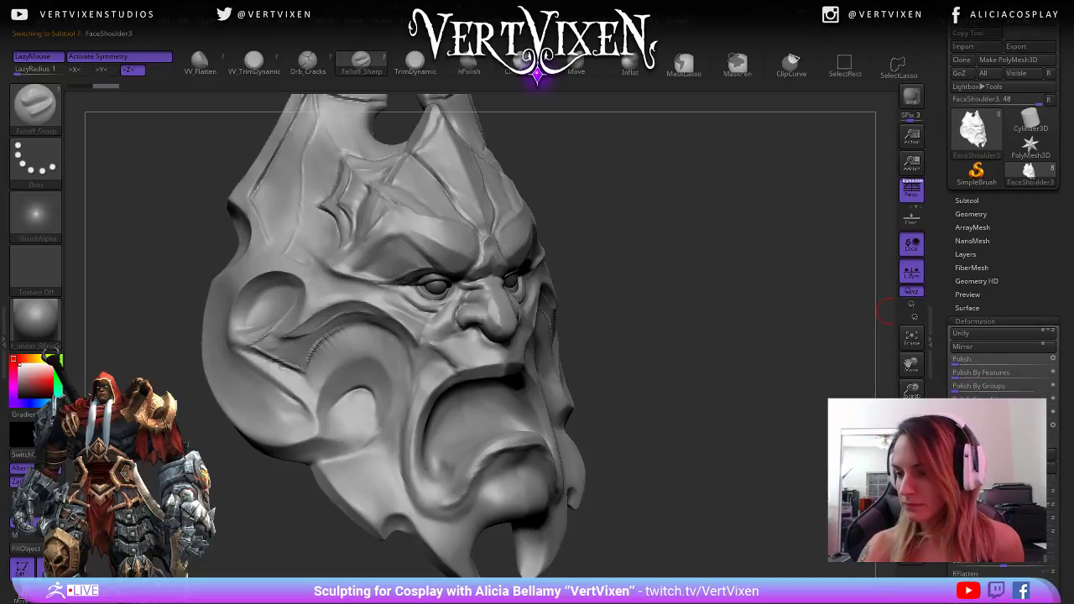
left_click(974, 327)
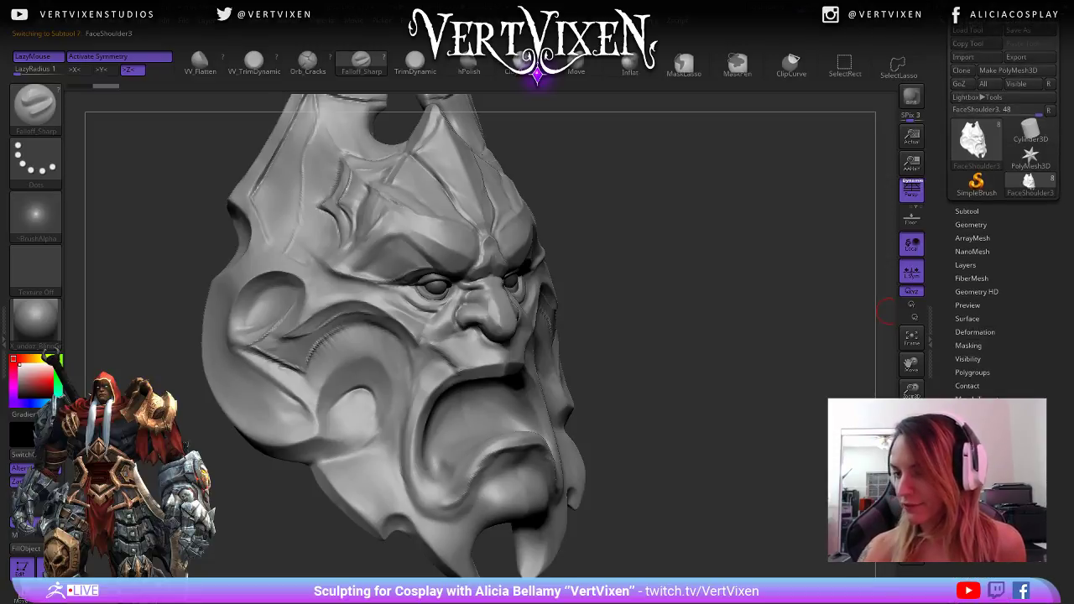
left_click(970, 223)
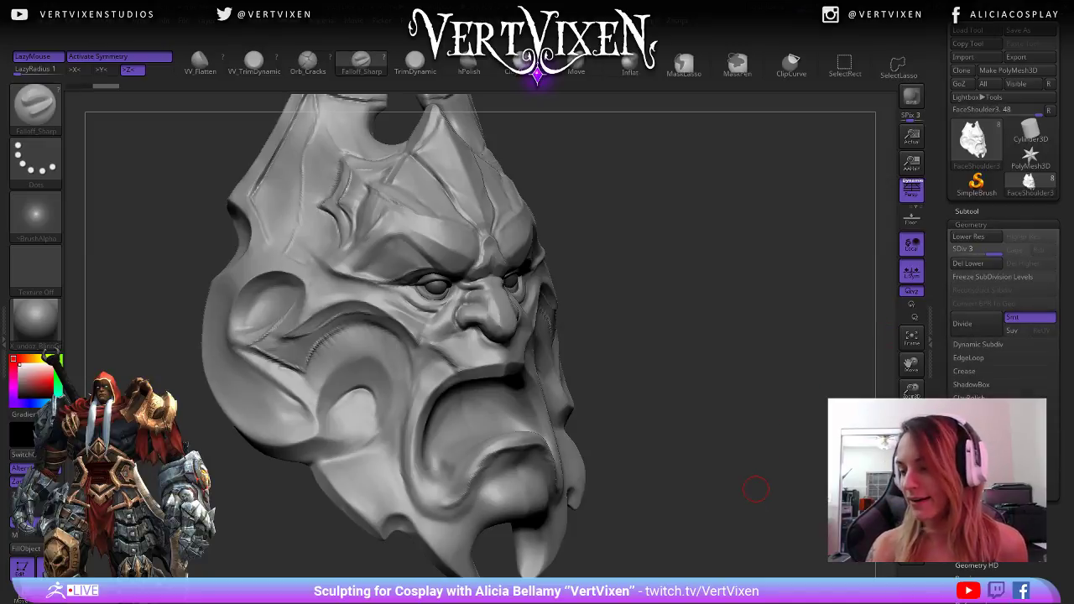
mouse_move(758, 489)
left_mouse_down()
mouse_move(770, 523)
mouse_move(763, 503)
mouse_move(802, 445)
mouse_move(887, 376)
left_mouse_up()
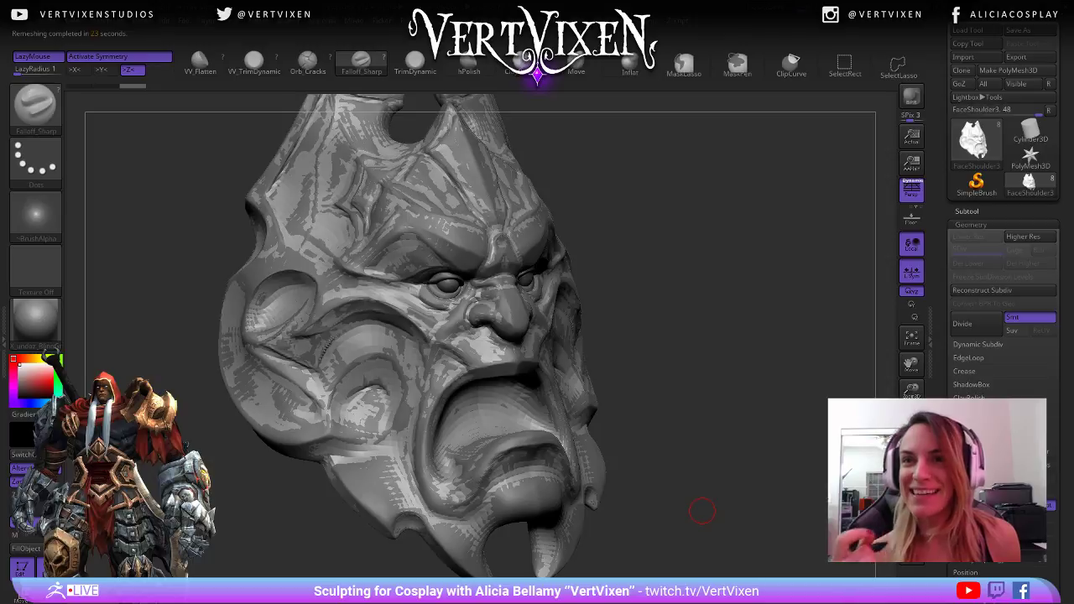
left_click_drag(658, 352, 651, 362)
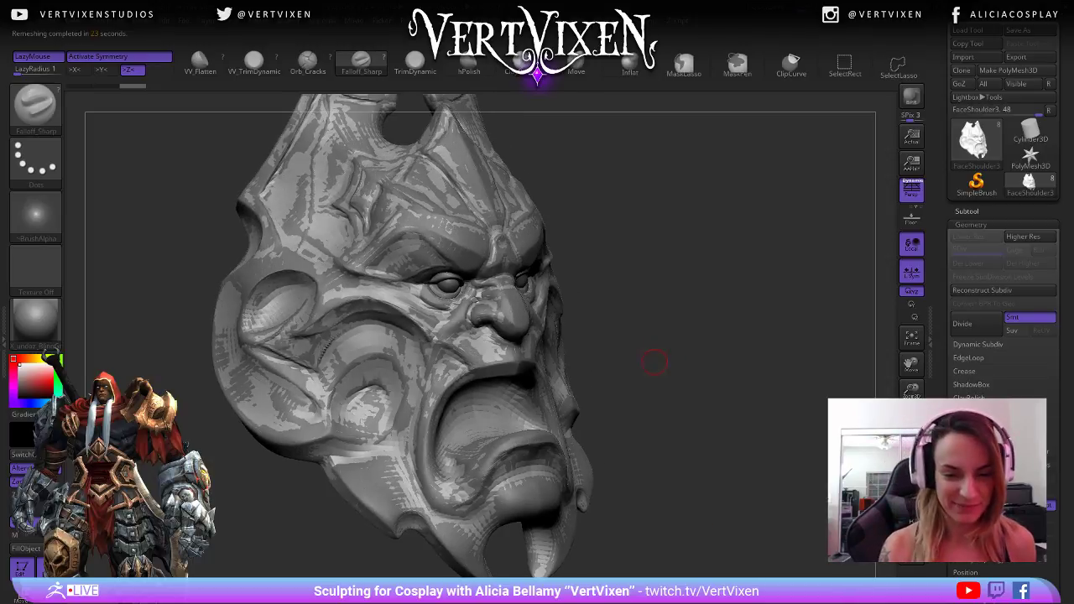
- Isolate the remeshed FaceShoulder3 in Solo mode, inspect its surface and wireframe, and leave Solo mode
left_click(966, 212)
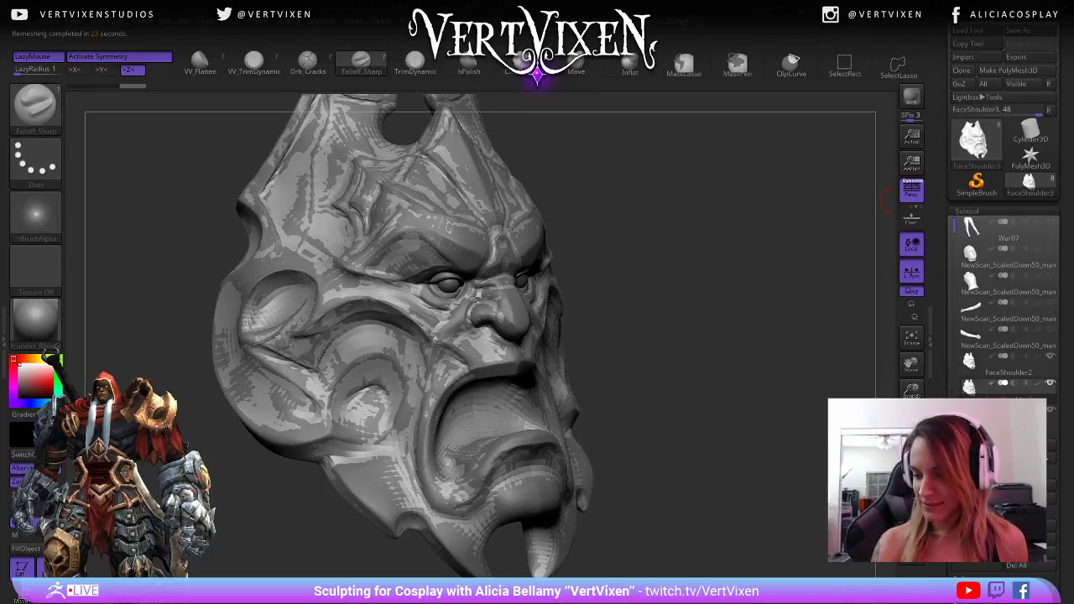
left_click(911, 518)
mouse_move(811, 467)
left_mouse_down()
mouse_move(712, 364)
mouse_move(719, 383)
mouse_move(735, 361)
left_mouse_up()
key("shift+f")
key("shift+f")
key("shift+f")
key("shift+f")
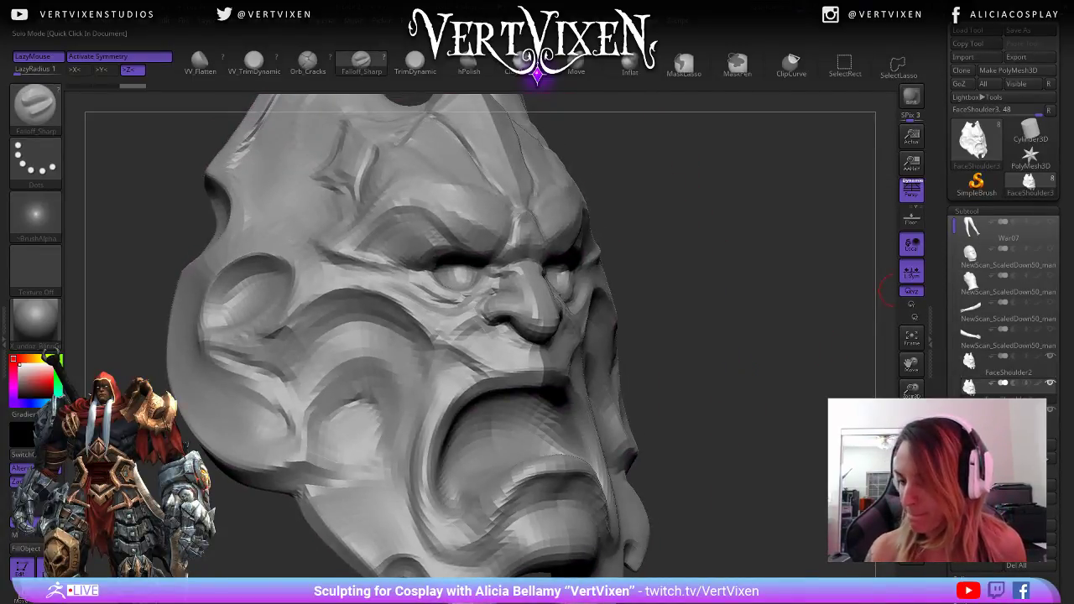
left_click(911, 510)
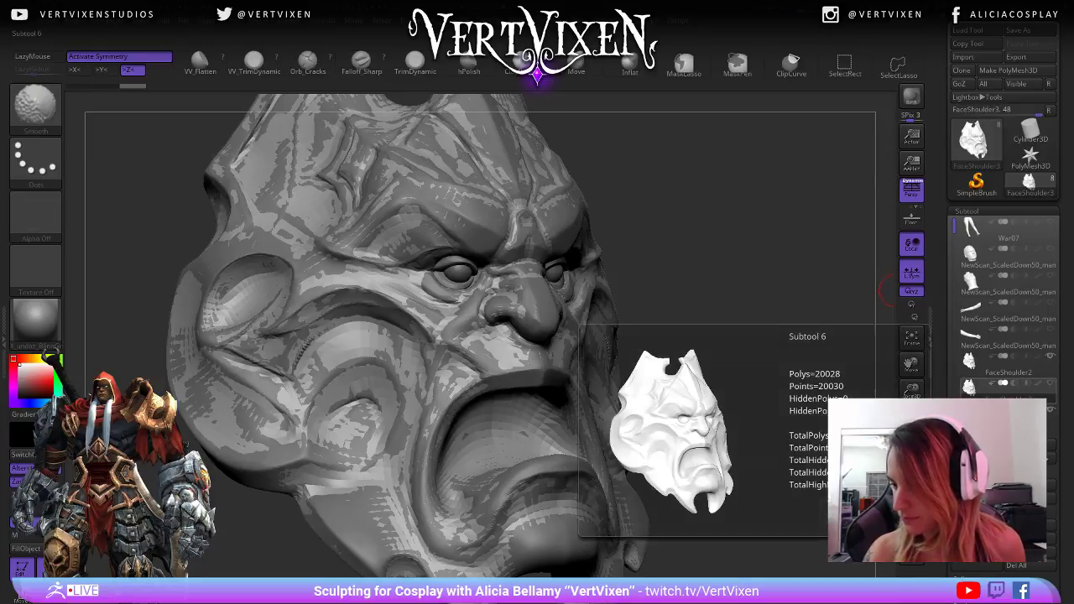
- Hide all subtools except FaceShoulder2 and the remeshed FaceShoulder3
left_click(1050, 383, "shift")
left_click(1051, 383, "shift")
mouse_move(746, 361)
left_mouse_down()
mouse_move(767, 352)
mouse_move(758, 345)
left_mouse_up()
left_click_drag(683, 479, 767, 485)
left_click_drag(1061, 418, 1061, 338)
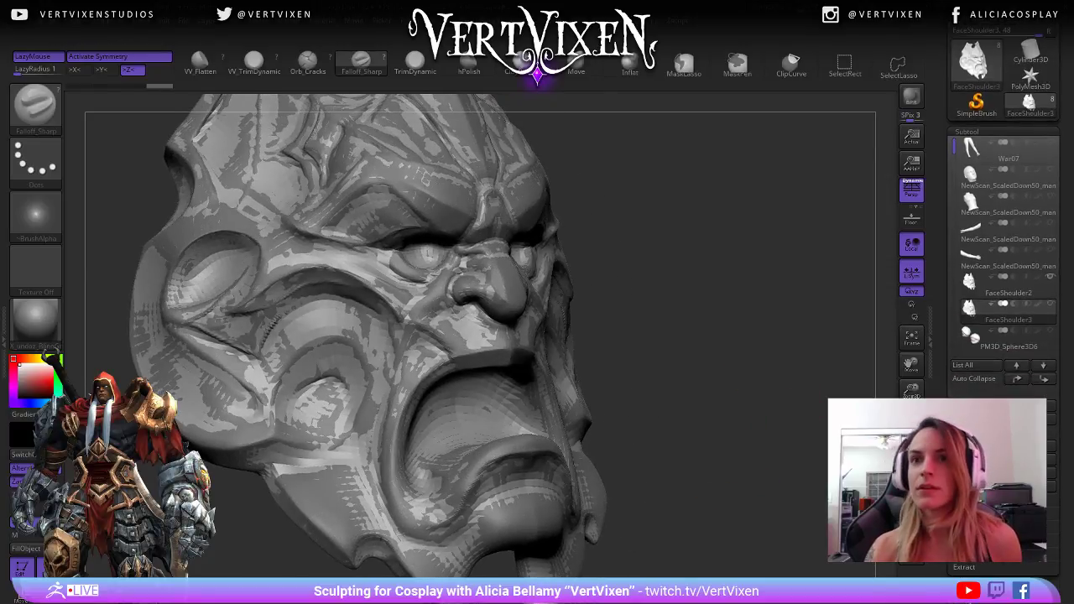
mouse_move(723, 404)
left_mouse_down()
mouse_move(719, 391)
mouse_move(747, 391)
mouse_move(741, 401)
left_mouse_up()
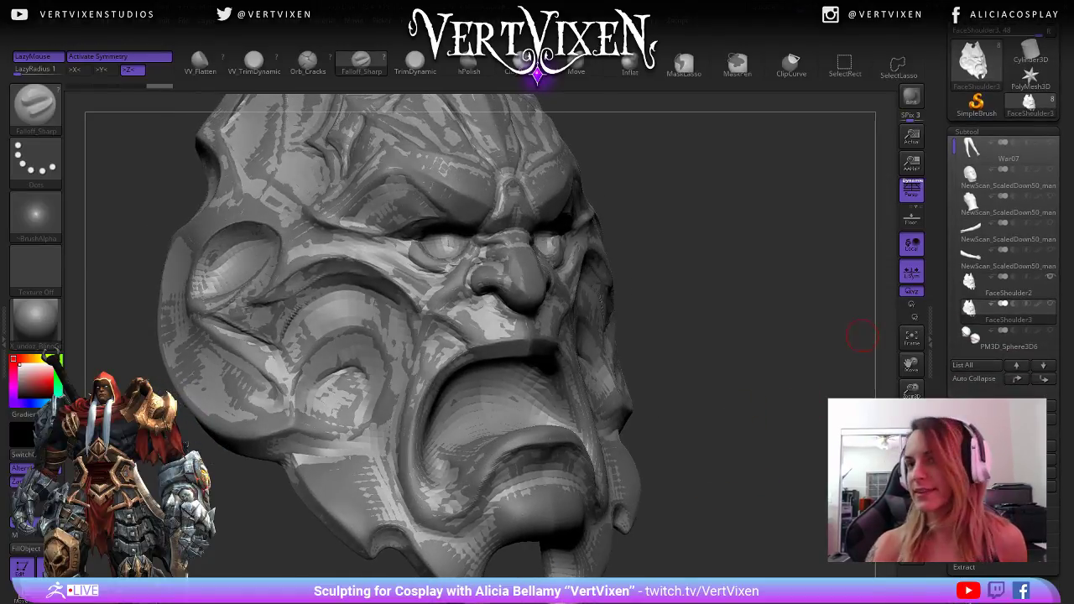
left_click_drag(1061, 369, 1061, 354)
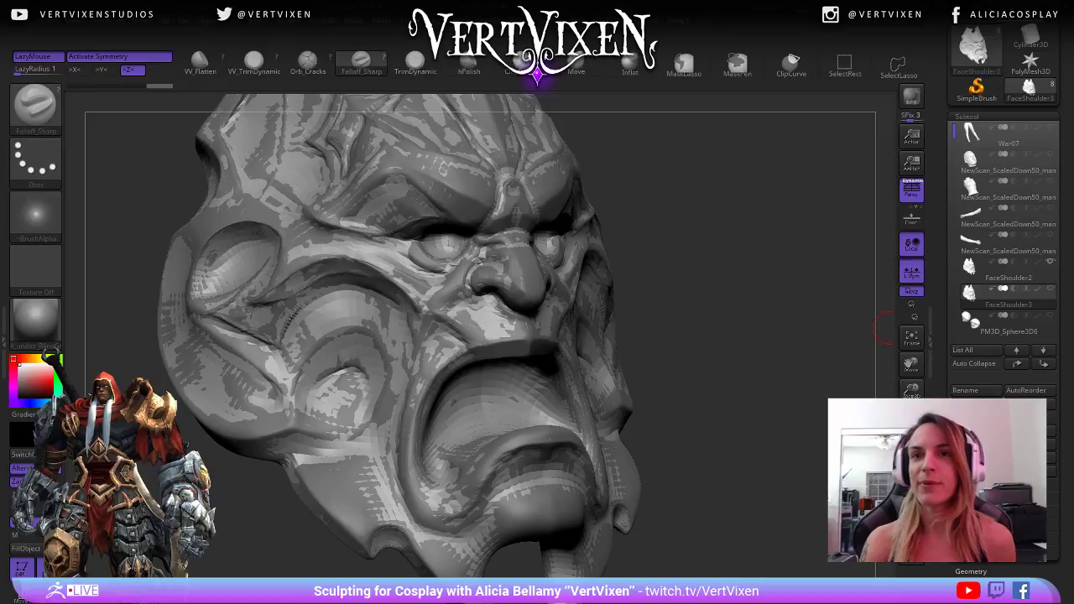
left_click_drag(827, 337, 842, 326)
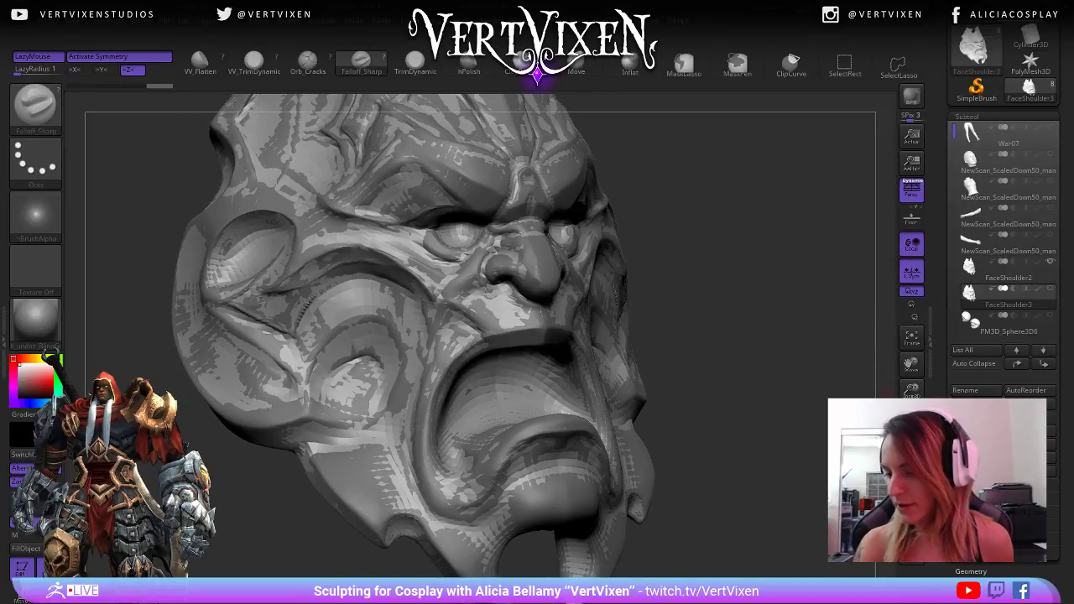
- Subdivide the remeshed FaceShoulder3 once and project the sculpted detail of FaceShoulder2 onto it
scroll(1003, 294, "down", 2)
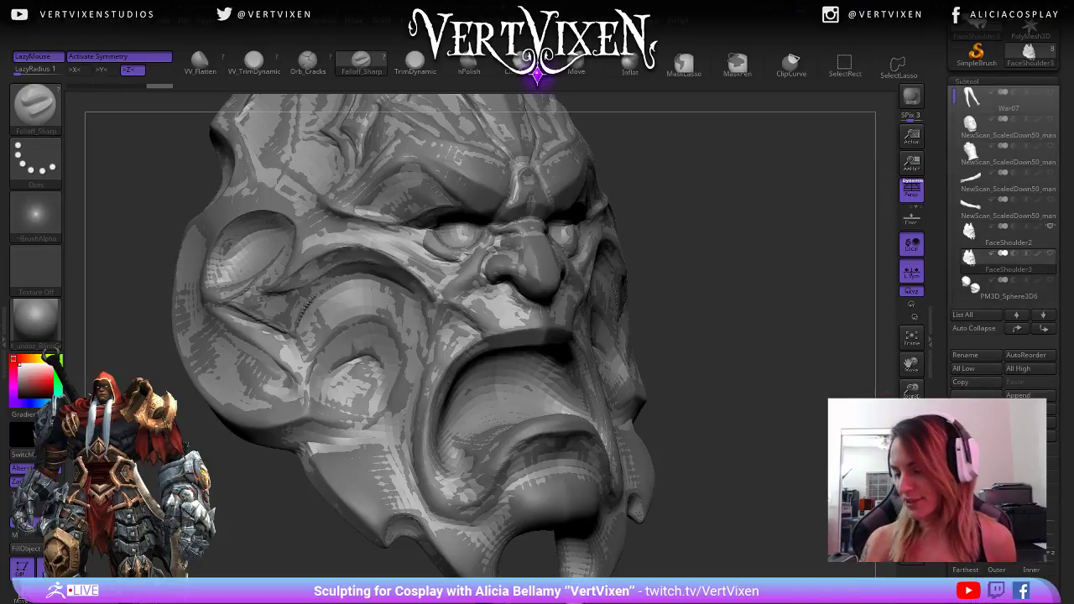
left_click_drag(1003, 470, 1003, 375)
left_click_drag(780, 378, 782, 406, "alt")
left_click_drag(312, 336, 415, 306)
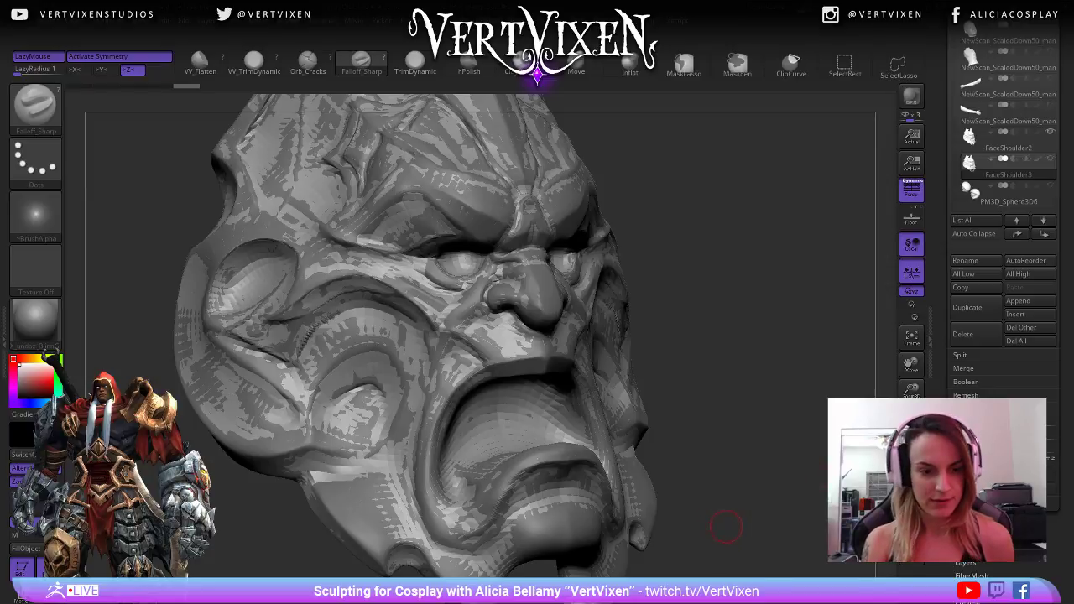
mouse_move(726, 527)
left_mouse_down()
mouse_move(738, 492)
mouse_move(769, 464)
left_mouse_up()
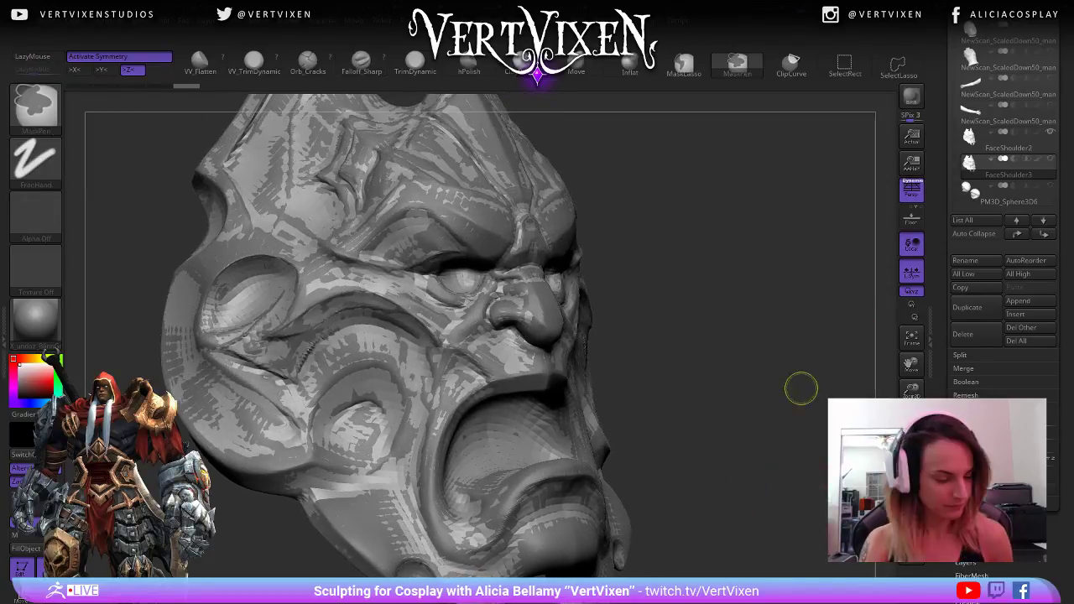
key("ctrl+d")
left_click_drag(784, 417, 767, 433, "alt")
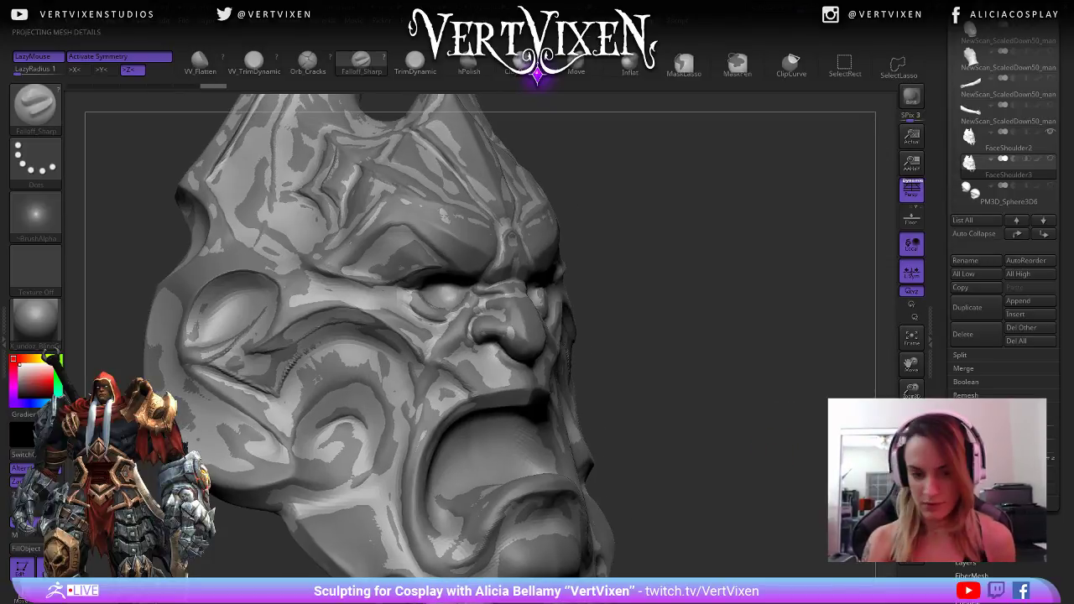
- Subdivide FaceShoulder3 again, project the original's detail at the higher level, and check the cheek and eye areas
key("d")
mouse_move(674, 424)
left_mouse_down()
mouse_move(780, 495)
mouse_move(797, 526)
mouse_move(763, 501)
mouse_move(770, 464)
mouse_move(773, 531)
mouse_move(761, 442)
left_mouse_up()
left_click(792, 503)
key("ctrl")
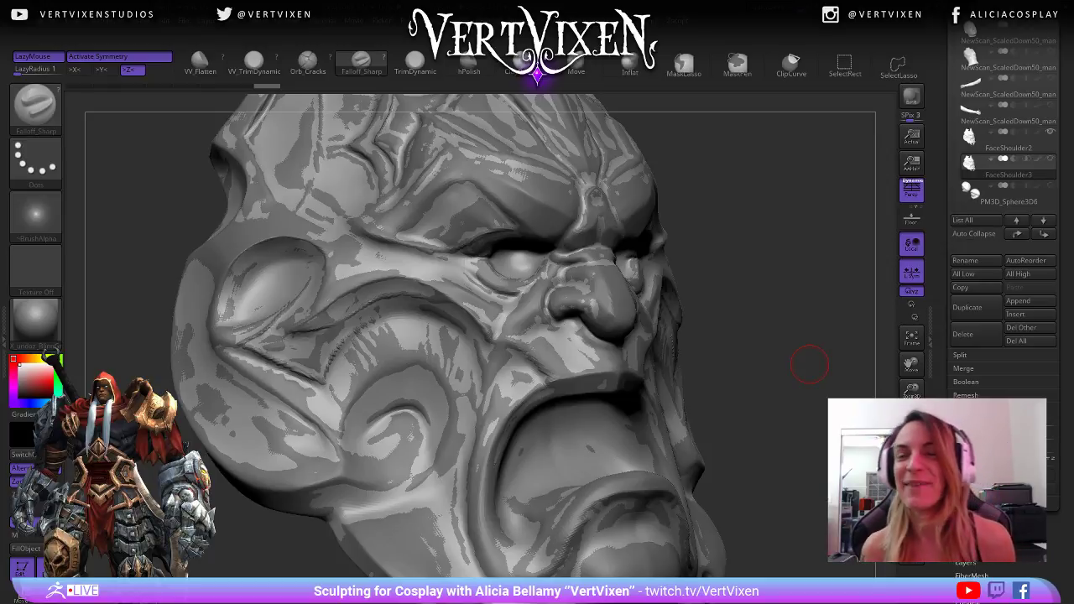
mouse_move(809, 365)
left_mouse_down()
mouse_move(739, 403)
mouse_move(711, 457)
left_mouse_up()
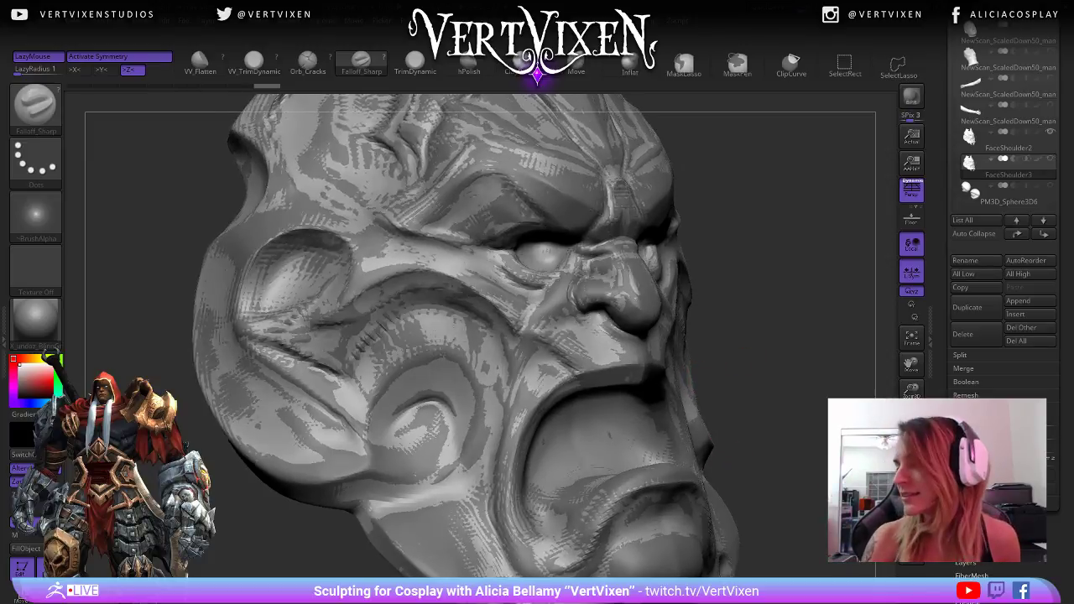
left_click_drag(776, 304, 771, 330, "alt")
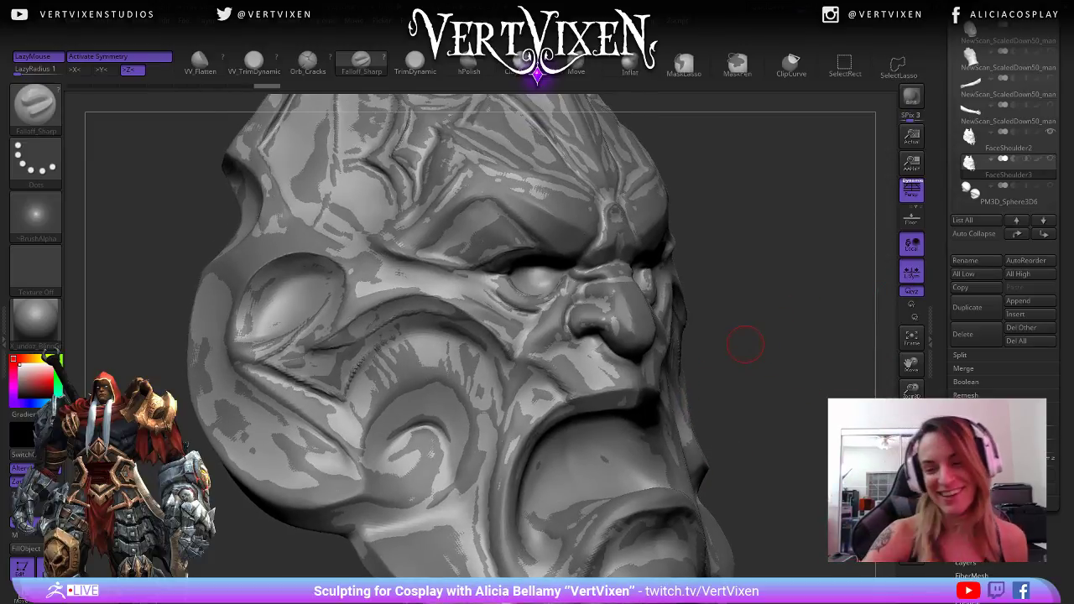
- Compare the projected FaceShoulder3 with the original FaceShoulder2, examining surface overlap, carved details, and wireframe density
left_click_drag(793, 371, 798, 378)
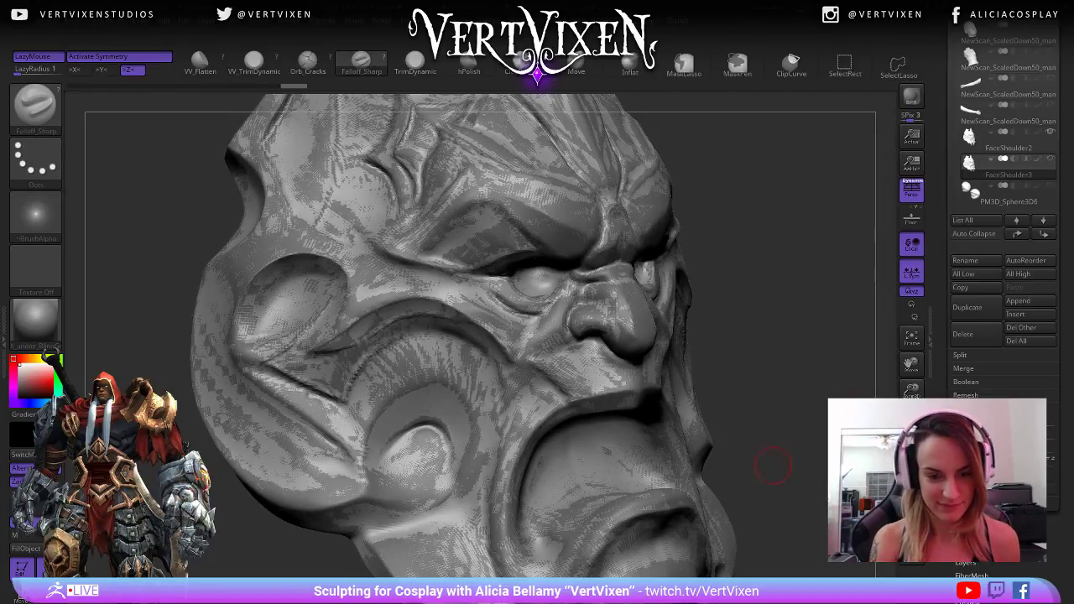
mouse_move(764, 460)
left_mouse_down()
mouse_move(761, 478)
mouse_move(783, 383)
mouse_move(772, 451)
mouse_move(795, 441)
left_mouse_up()
key("shift+f")
key("shift+f")
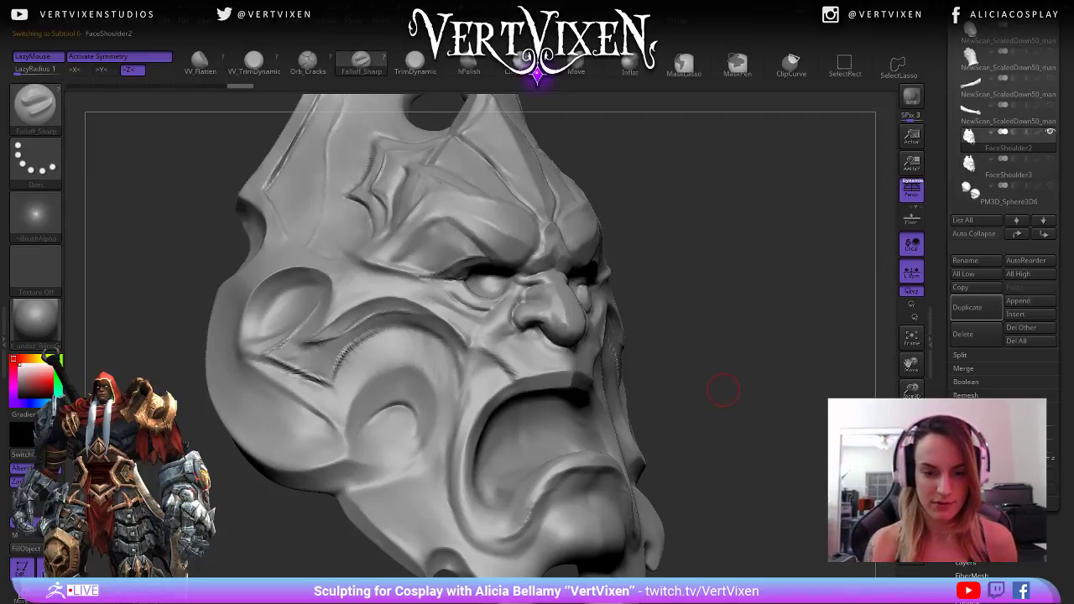
mouse_move(724, 378)
left_mouse_down()
mouse_move(762, 371)
mouse_move(757, 408)
left_mouse_up()
key("shift+f")
key("Down")
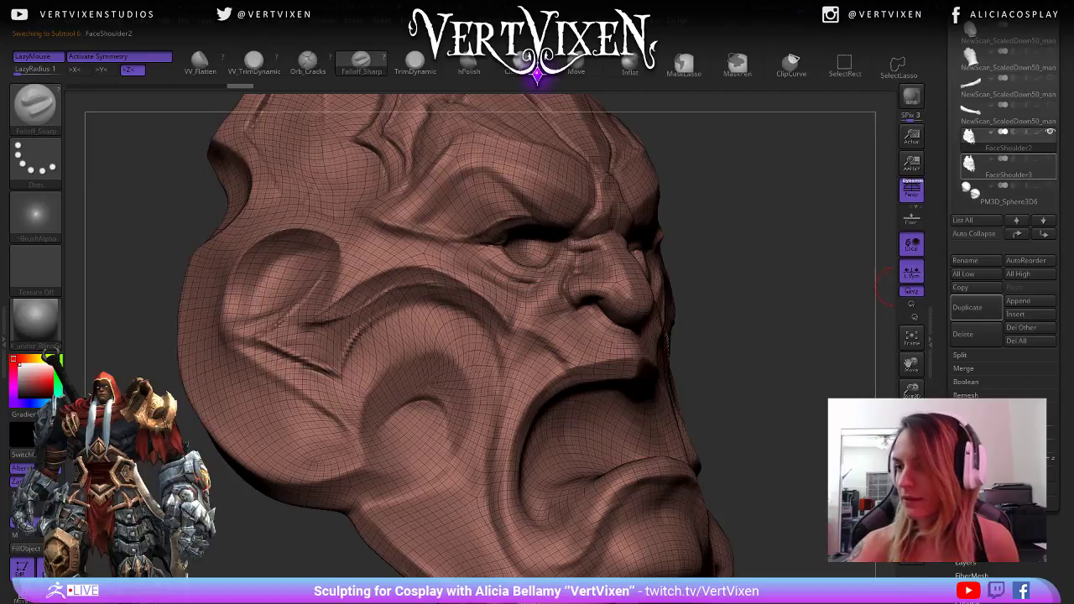
left_click_drag(877, 210, 886, 234)
- Delete the original FaceShoulder2 subtool, keeping the remeshed FaceShoulder3
left_click(1006, 142)
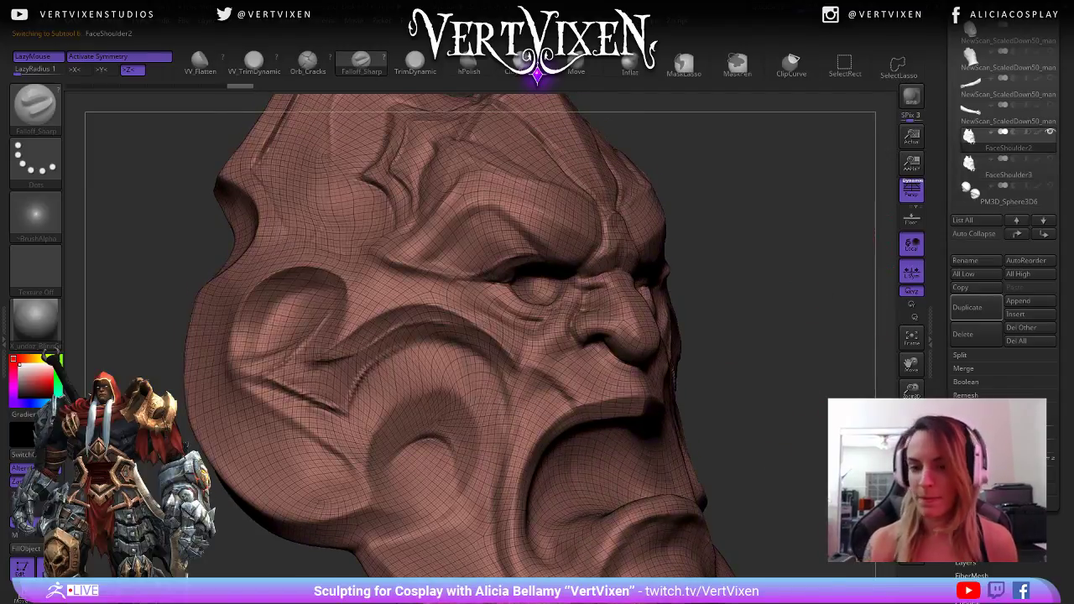
left_click(962, 334)
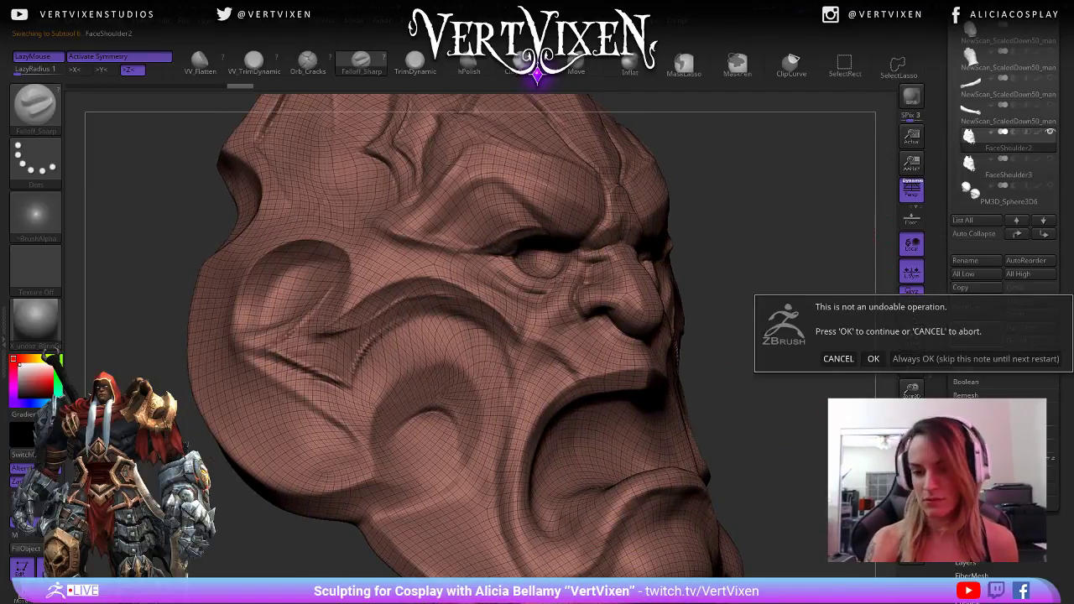
left_click(871, 357)
key("space")
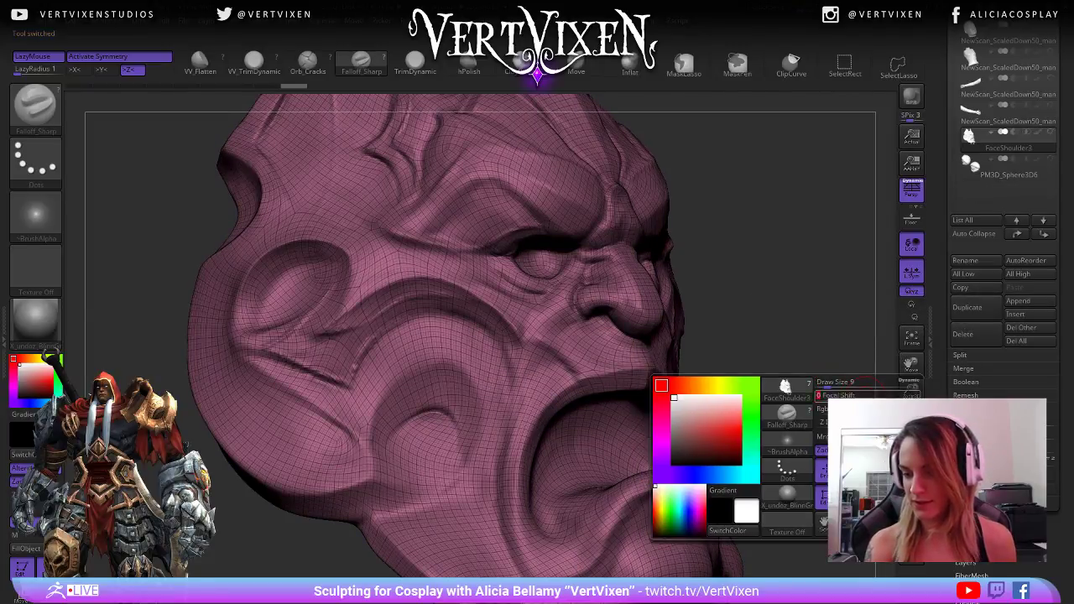
left_click_drag(780, 423, 786, 424)
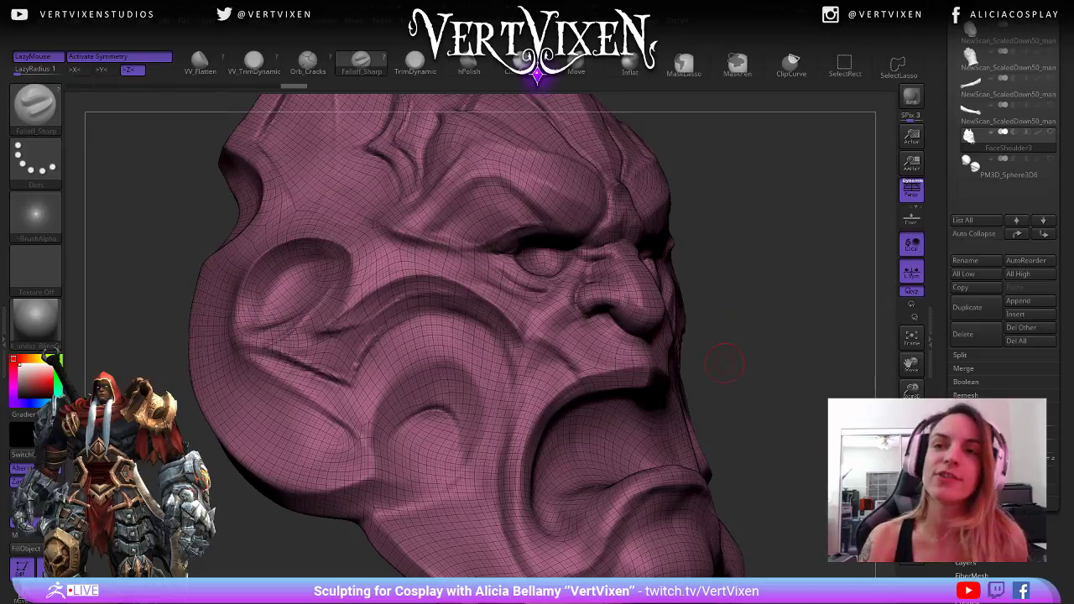
- Inspect the remaining FaceShoulder3 without its wireframe, examining the whole mask, the cheek creases, and the brow area
left_click_drag(738, 357, 780, 386)
key("shift+f")
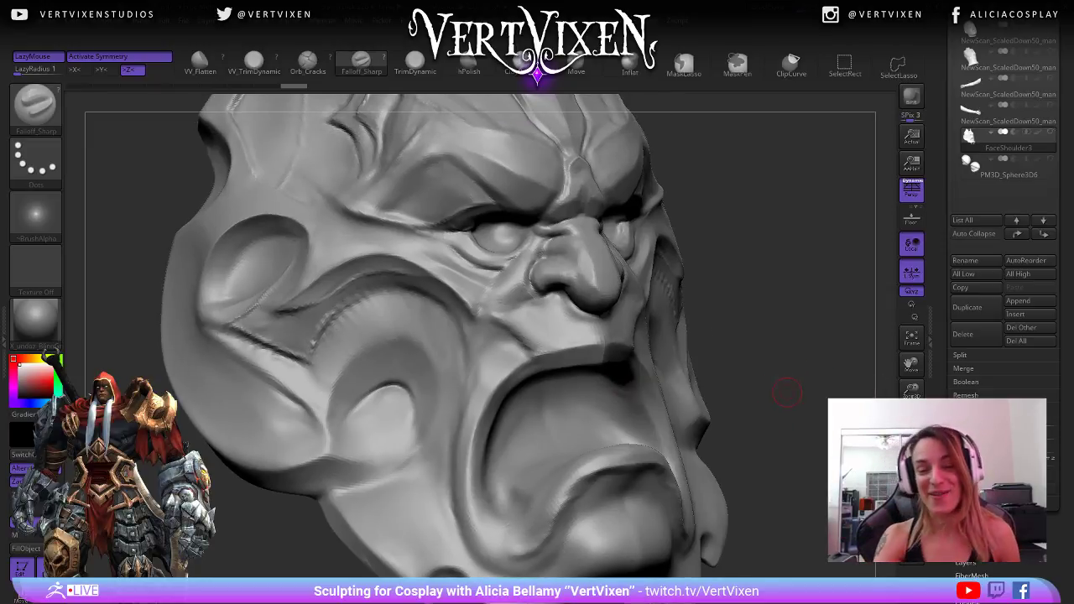
left_click_drag(786, 391, 797, 412)
left_click_drag(760, 535, 765, 278, "alt")
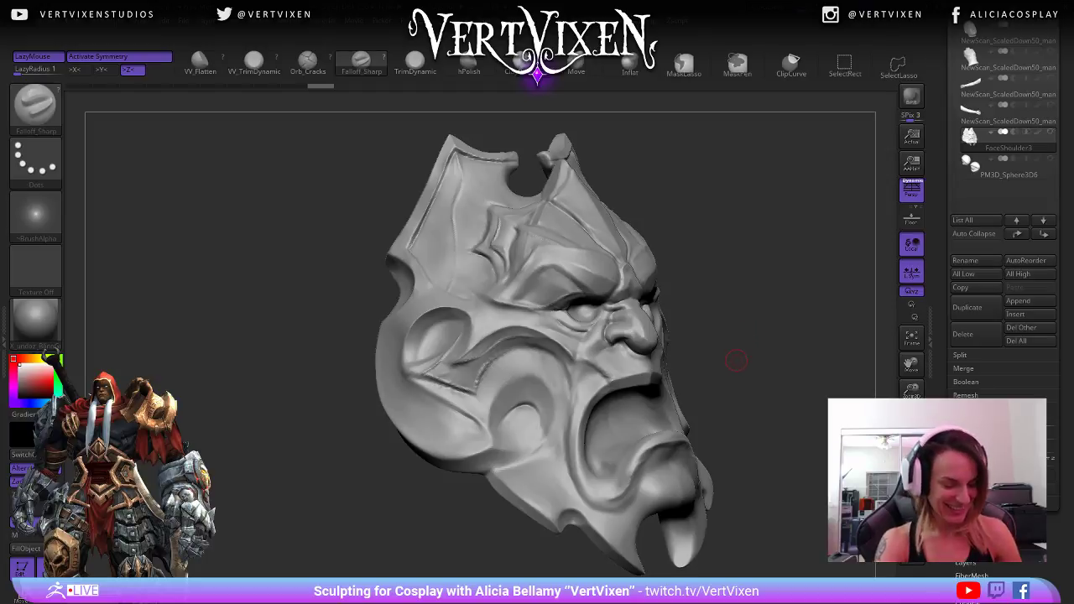
key("b")
left_click_drag(757, 341, 807, 360)
key("space")
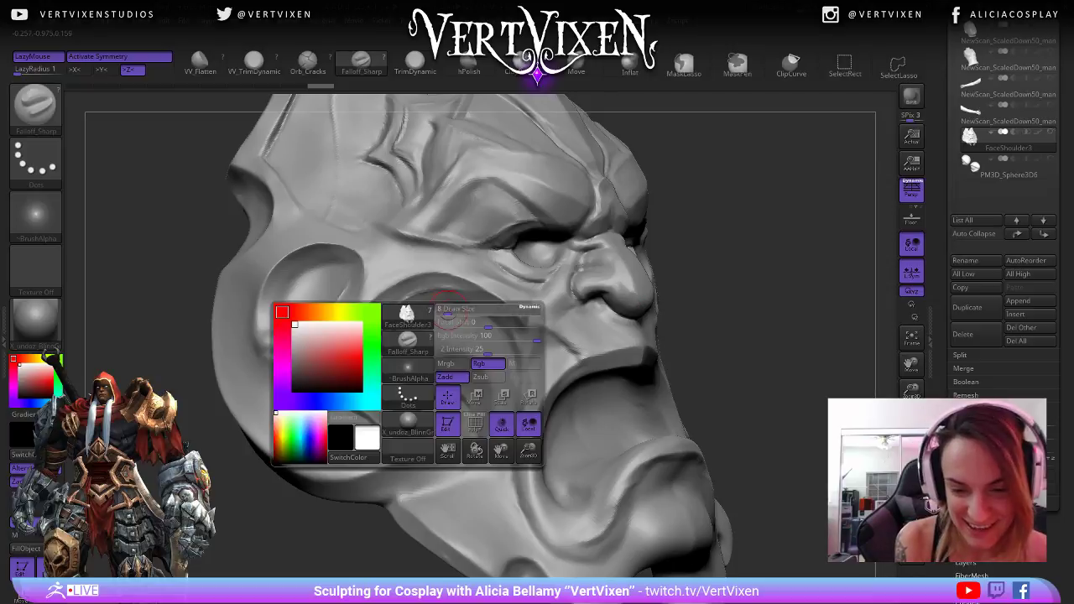
key("shift+f")
key("shift+f")
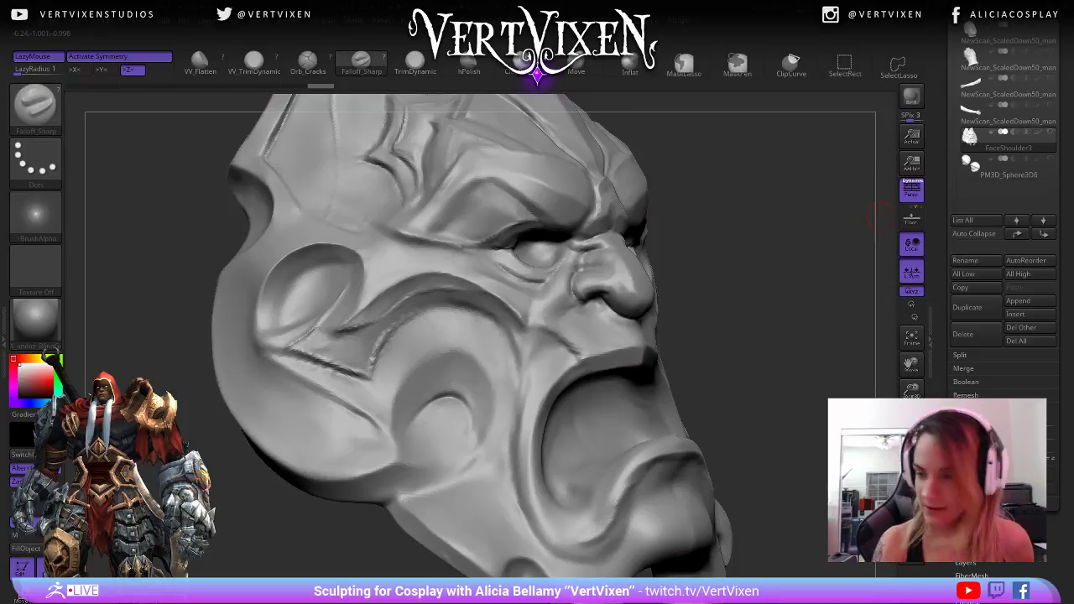
- Show FaceShoulder3's geometry settings and smooth the jagged edge of the pointed recess on the cheek
mouse_move(944, 252)
left_mouse_down()
mouse_move(945, 219)
mouse_move(944, 328)
left_mouse_up()
left_click(968, 489)
left_click_drag(785, 319, 798, 348)
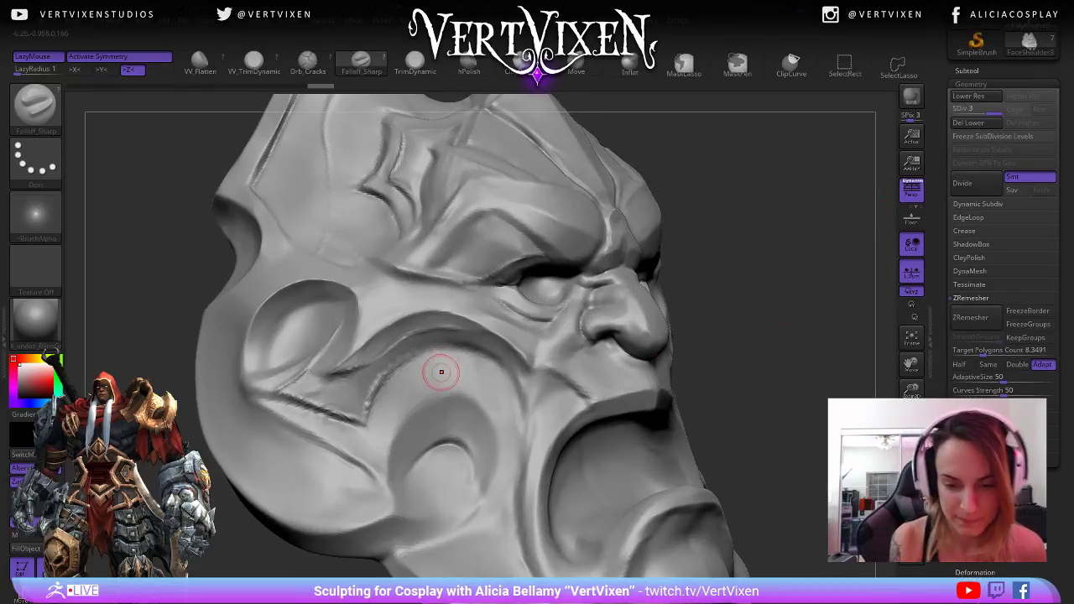
right_click_drag(534, 400, 567, 421, "alt")
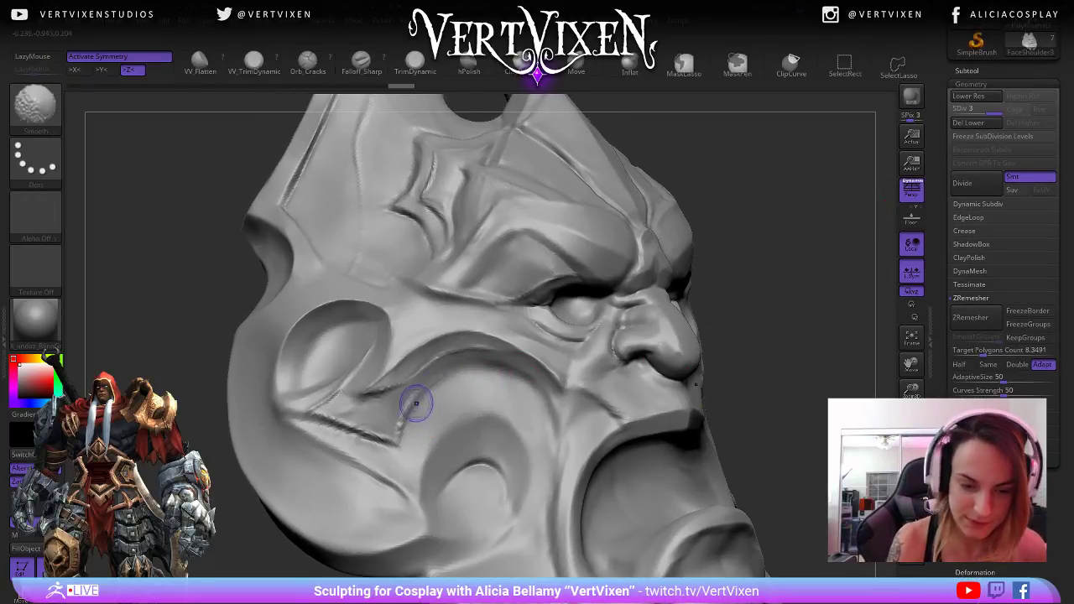
mouse_move(416, 404)
left_mouse_down("shift")
mouse_move(371, 434)
mouse_move(331, 419)
left_mouse_up("shift")
right_click_drag(344, 411, 356, 414, "alt")
left_click_drag(366, 388, 332, 418, "shift")
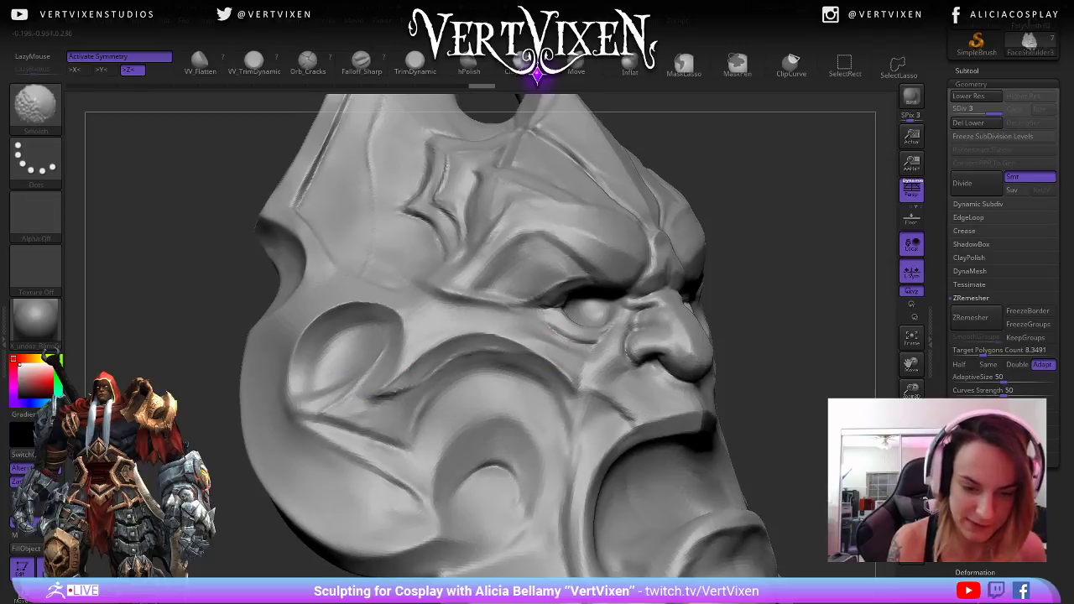
- Smooth the rough ridge between the oval recess and the start of the cheek arch
right_click_drag(554, 342, 546, 340)
right_click_drag(647, 329, 656, 338)
left_click_drag(407, 391, 364, 395, "shift")
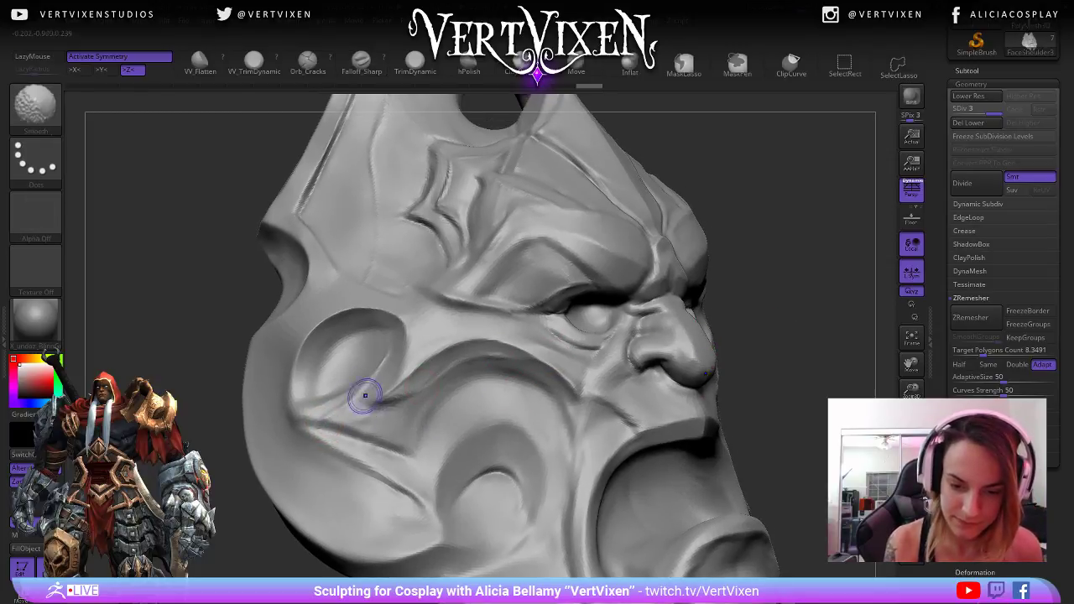
right_click(407, 392)
right_click_drag(656, 374, 651, 374, "alt")
right_click(651, 374)
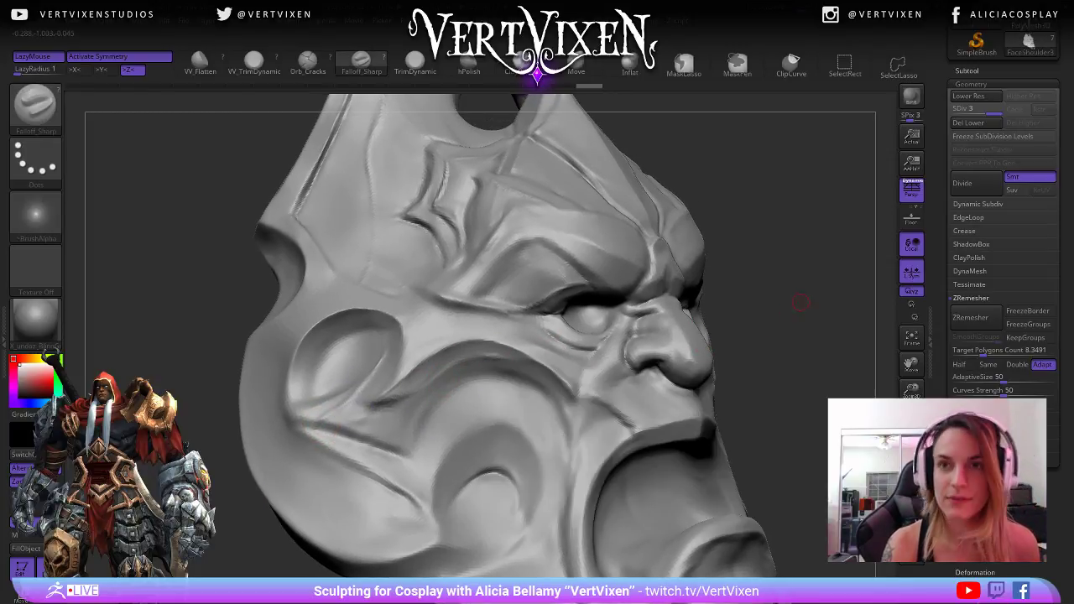
- Recut the crease along the cheek arch with the Falloff_Sharp brush and smooth its rear end
left_click_drag(801, 302, 779, 286)
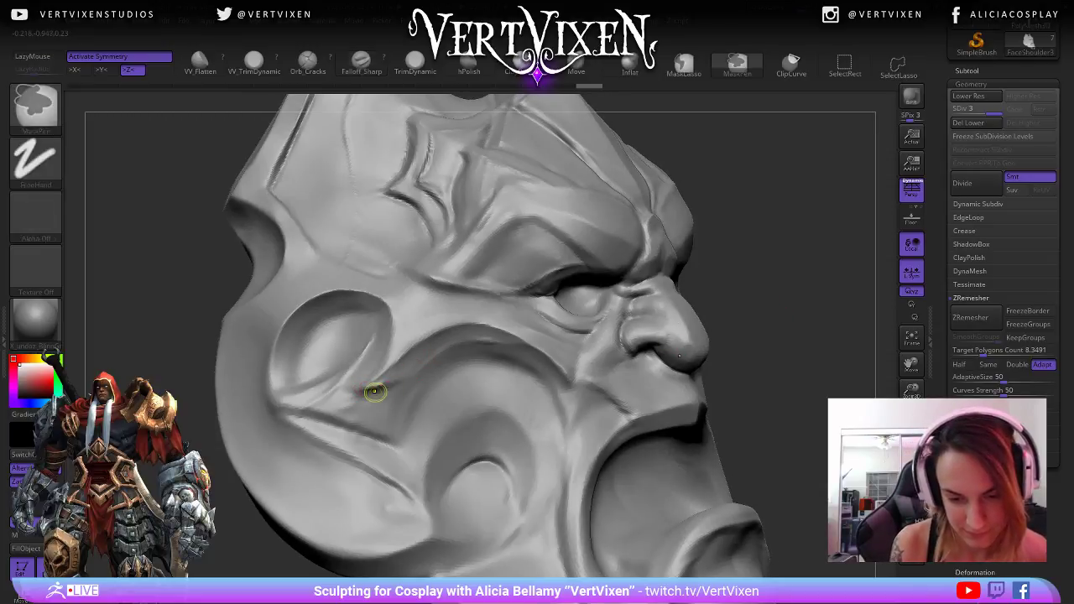
left_click_drag(361, 392, 469, 340)
left_click_drag(773, 369, 765, 368)
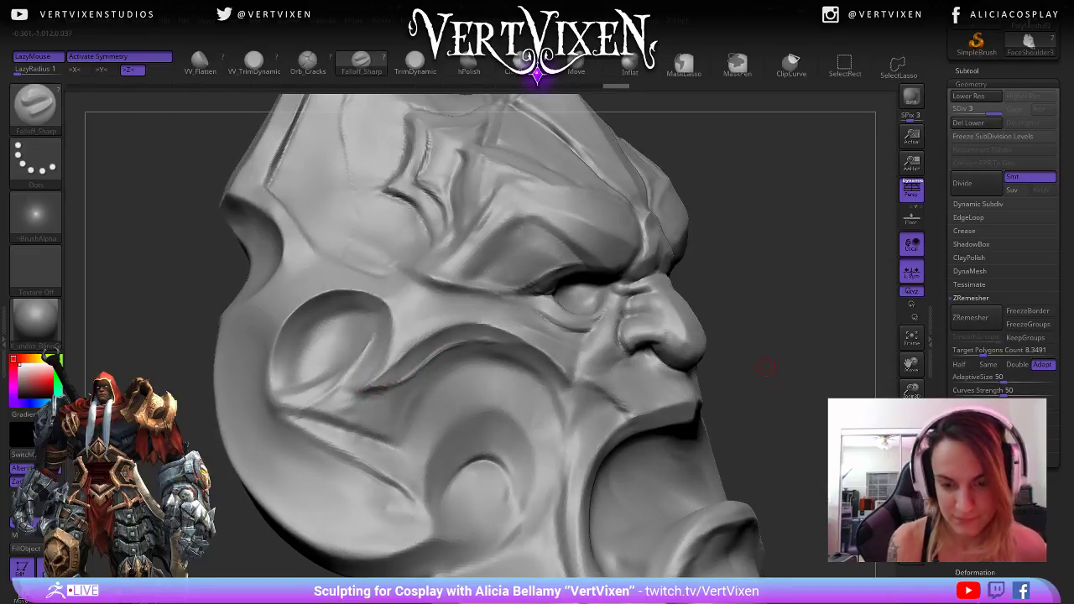
left_click_drag(758, 305, 744, 293)
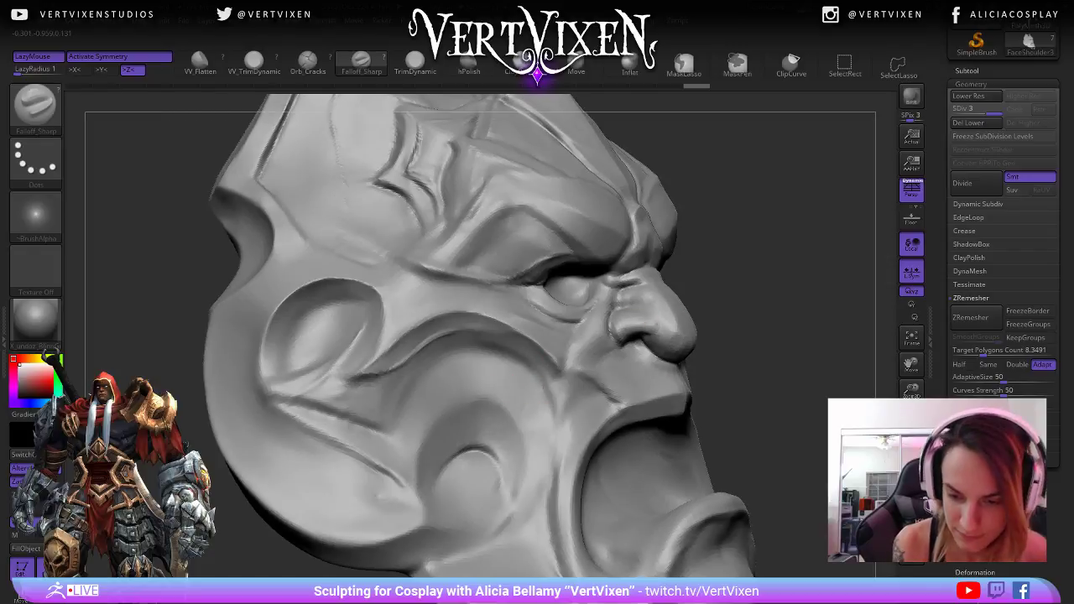
left_click_drag(545, 389, 470, 353)
left_click_drag(745, 320, 765, 318)
mouse_move(546, 401)
left_mouse_down()
mouse_move(528, 374)
mouse_move(445, 367)
mouse_move(535, 377)
mouse_move(448, 356)
mouse_move(407, 423)
left_mouse_up()
key("ctrl+z")
left_click_drag(759, 335, 671, 330, "alt")
left_click_drag(376, 356, 340, 395, "shift")
- Smooth the rough outer edge of the curved, web-like creases on the temple above the eye
mouse_move(805, 277)
left_mouse_down()
mouse_move(776, 277)
mouse_move(784, 440)
left_mouse_up()
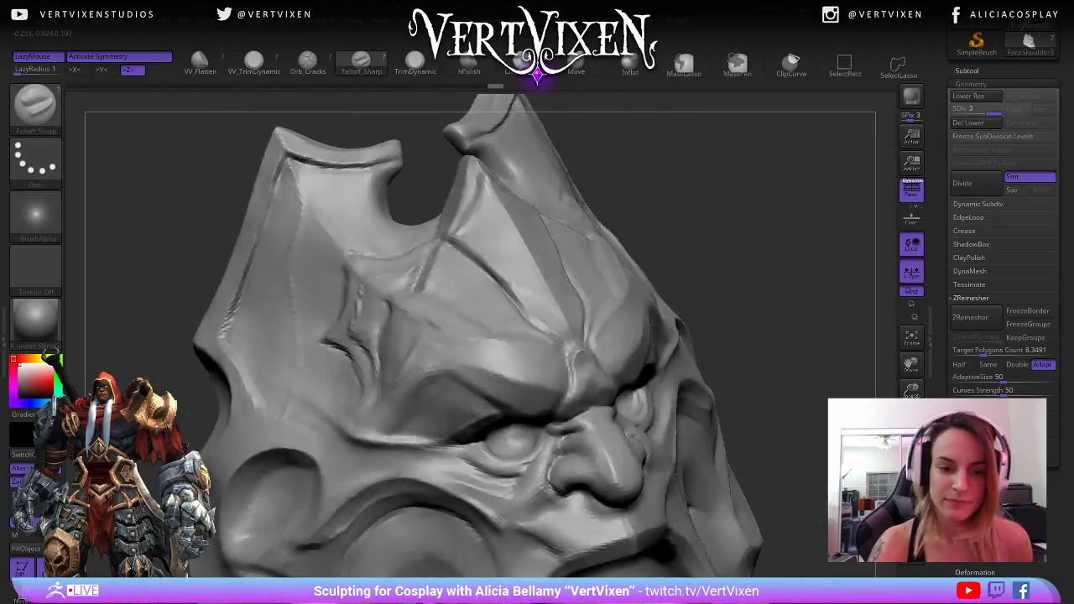
left_click_drag(738, 335, 805, 333)
left_click_drag(671, 260, 718, 263)
left_click_drag(353, 254, 343, 242, "shift")
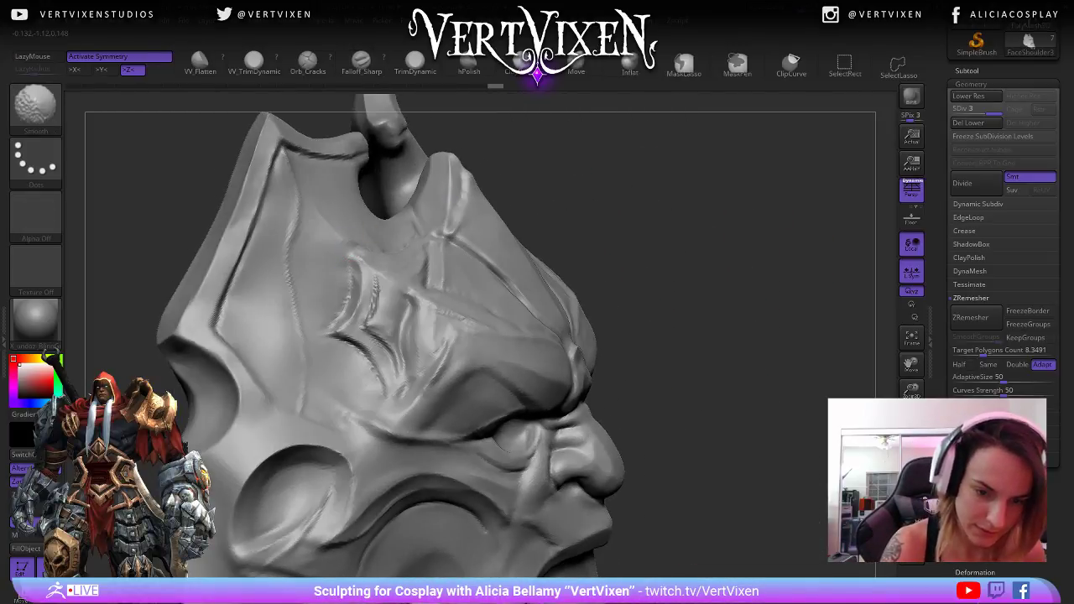
left_click_drag(350, 283, 336, 319, "shift")
- Carve the outer temple crease again with the Falloff_Sharp brush, redoing the first stroke
left_click_drag(705, 276, 720, 278)
mouse_move(334, 232)
left_mouse_down()
mouse_move(343, 259)
mouse_move(332, 318)
left_mouse_up()
key("ctrl+z")
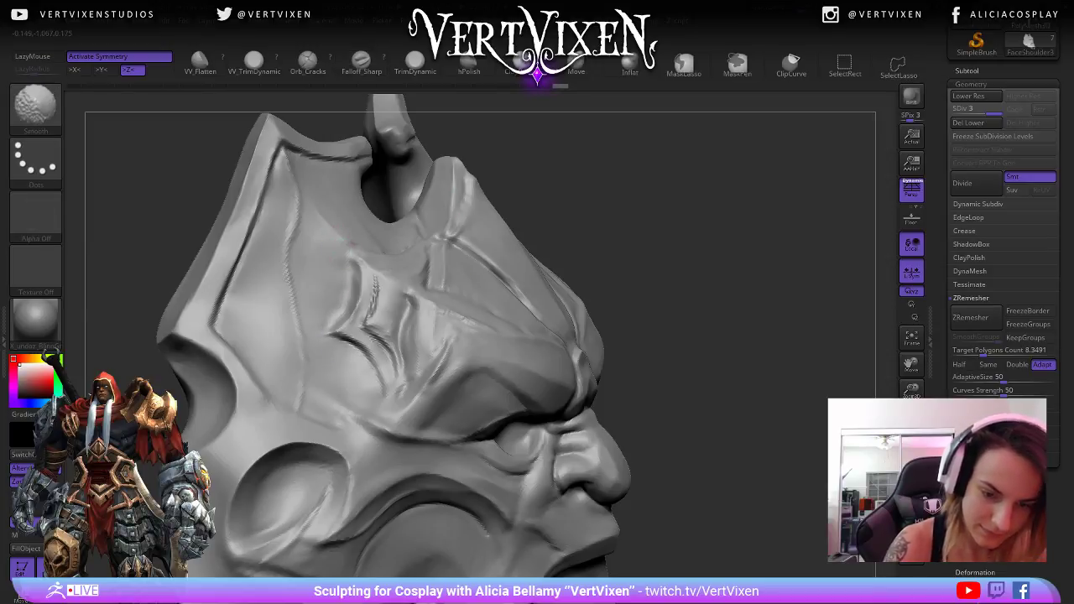
left_click_drag(584, 198, 628, 240, "alt")
left_click_drag(385, 275, 400, 351)
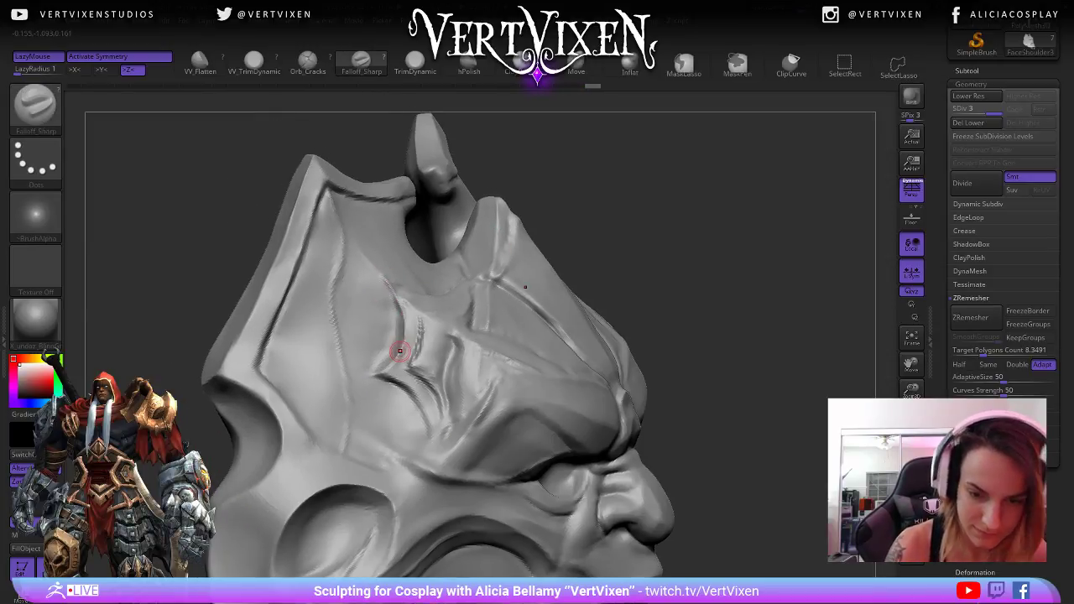
- Set LazyRadius to 6, smooth the upper end of the temple crease, and undo the trial carving stroke there
left_click_drag(709, 243, 675, 245)
left_click_drag(18, 71, 23, 70)
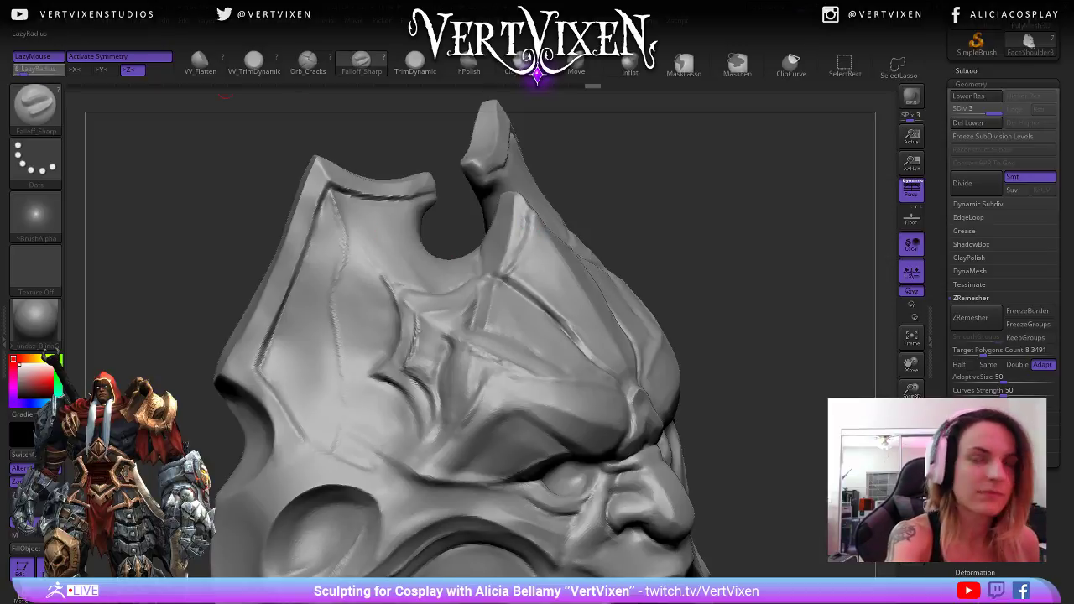
left_click_drag(757, 176, 740, 179, "alt")
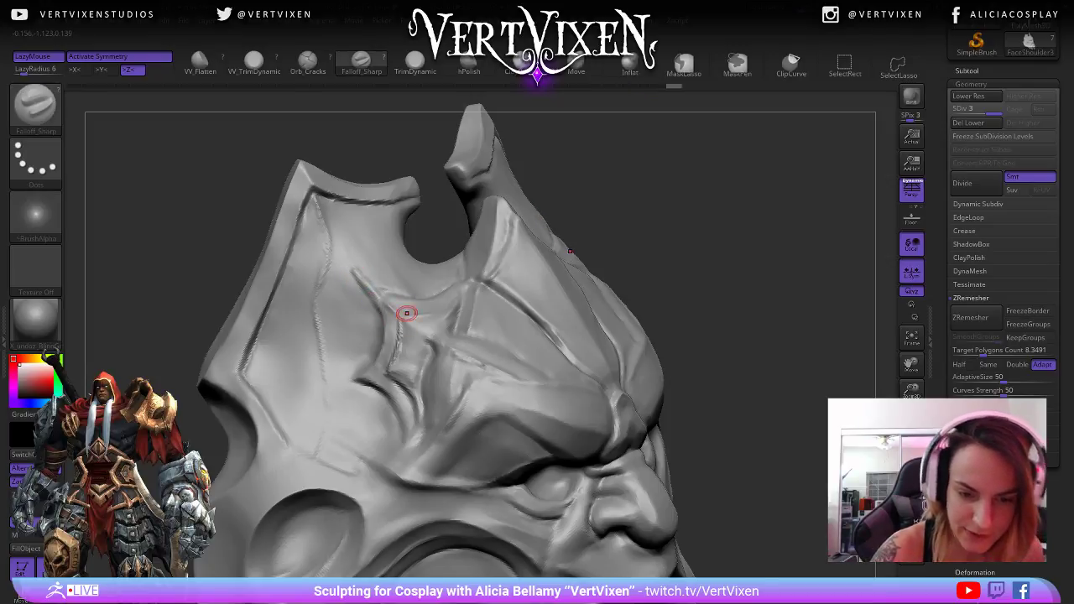
right_click_drag(406, 312, 387, 324)
key("ctrl")
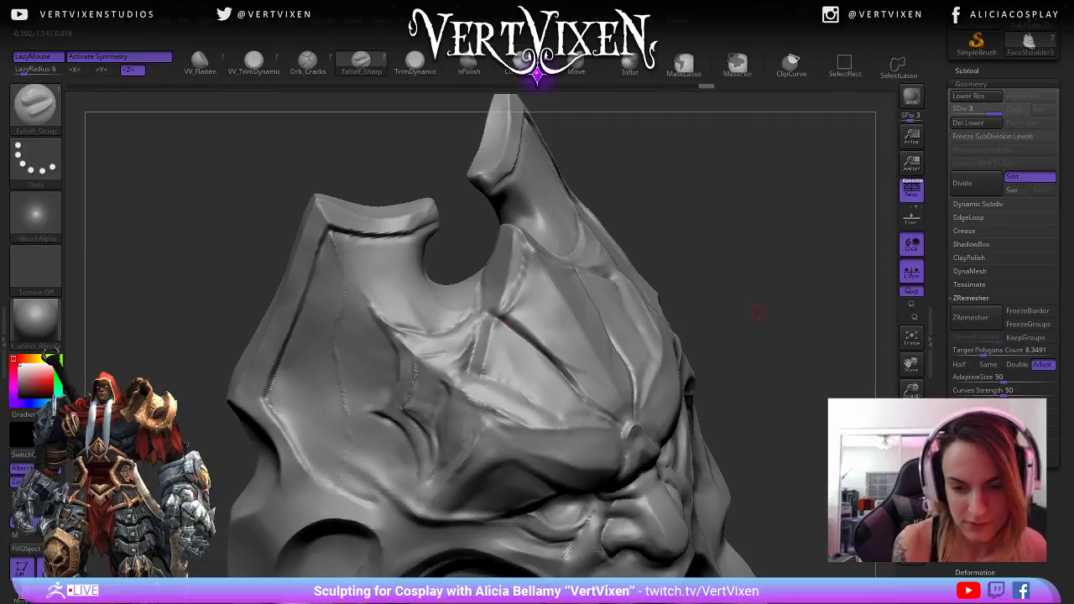
left_click_drag(758, 312, 738, 230)
left_click_drag(381, 307, 416, 317, "shift")
right_click_drag(467, 293, 414, 262)
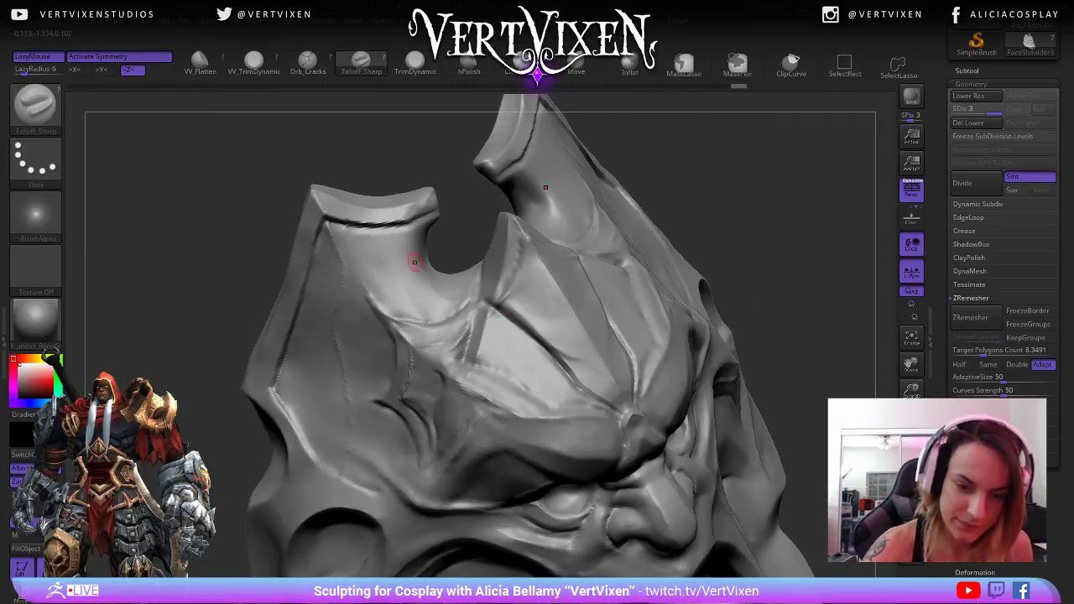
left_click_drag(367, 297, 409, 317)
key("ctrl+z")
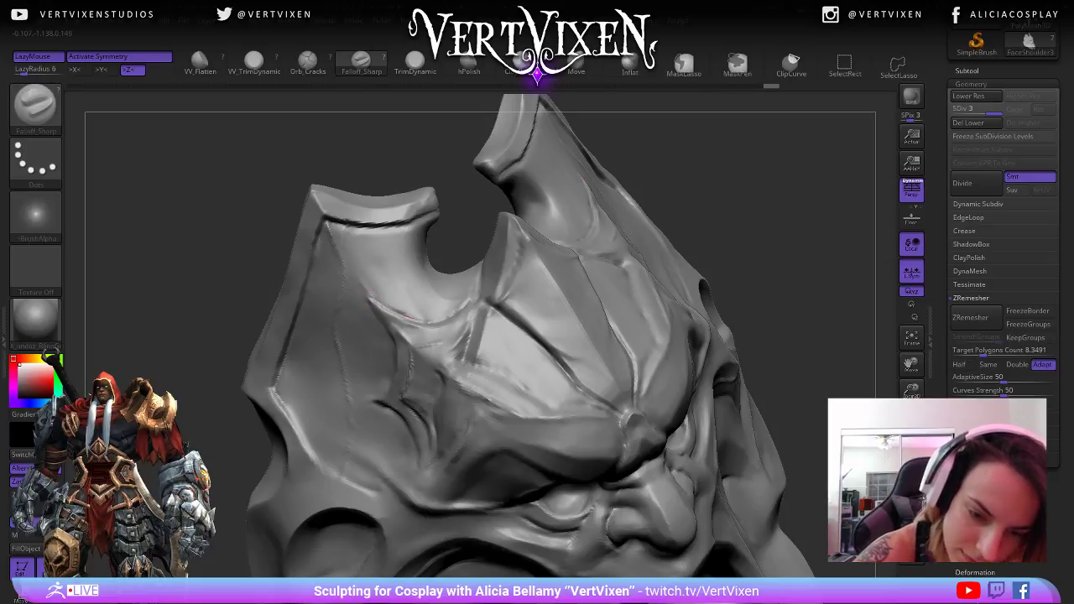
- Sharpen the upper and lower parts of the outer temple crease with Falloff_Sharp strokes
right_click_drag(647, 235, 746, 212)
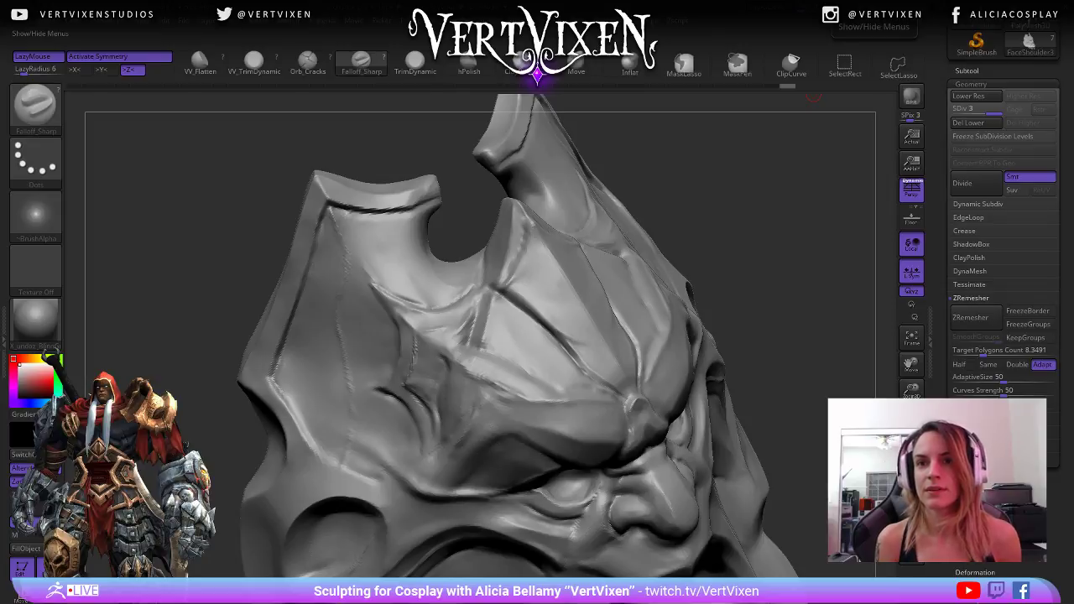
mouse_move(745, 243)
left_mouse_down()
mouse_move(797, 243)
mouse_move(812, 229)
left_mouse_up()
left_click_drag(395, 259, 418, 295)
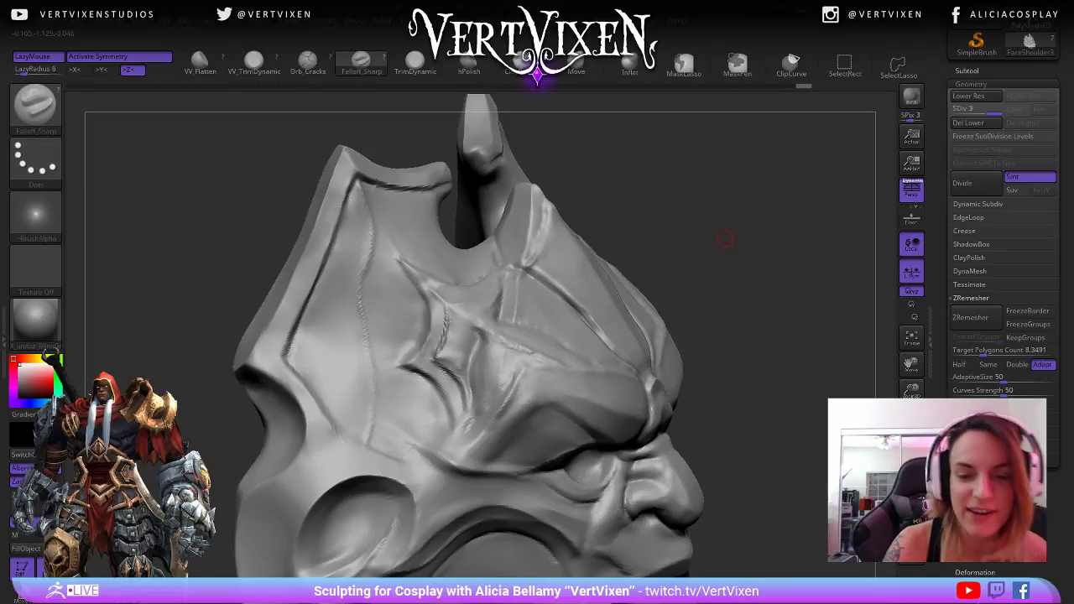
mouse_move(655, 239)
left_mouse_down()
mouse_move(710, 237)
mouse_move(635, 210)
left_mouse_up()
left_click_drag(421, 258, 437, 290)
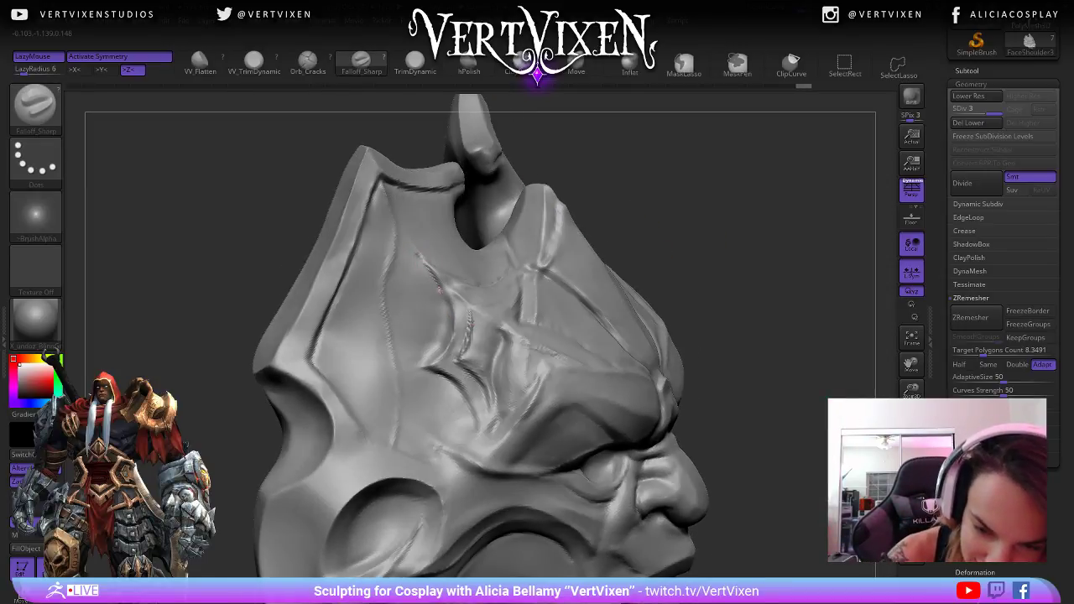
left_click_drag(448, 328, 430, 359)
left_click_drag(773, 196, 731, 204)
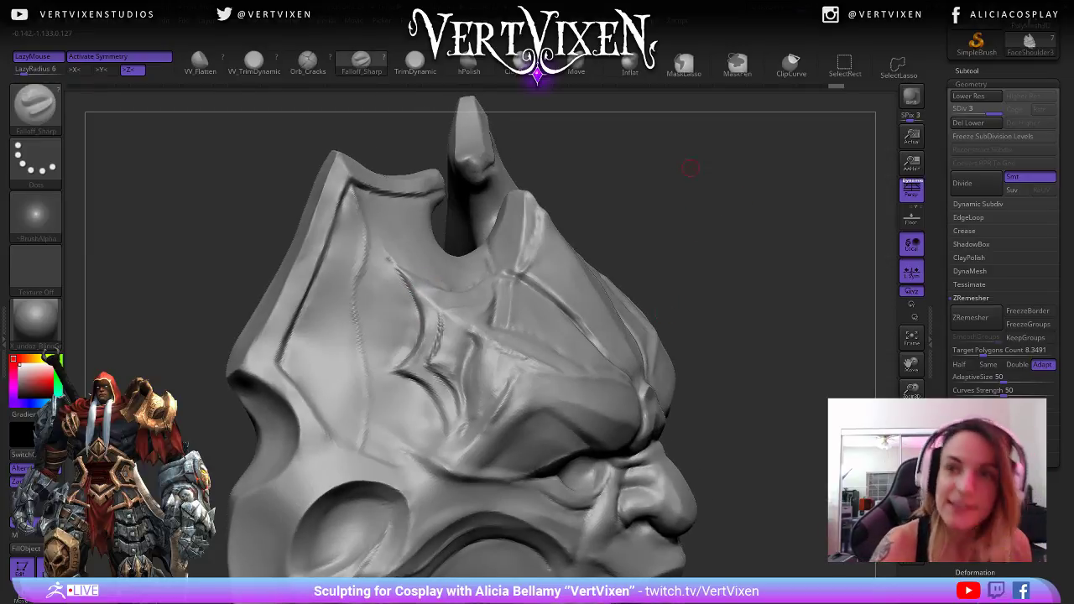
mouse_move(695, 168)
left_mouse_down()
mouse_move(708, 185)
mouse_move(686, 228)
left_mouse_up()
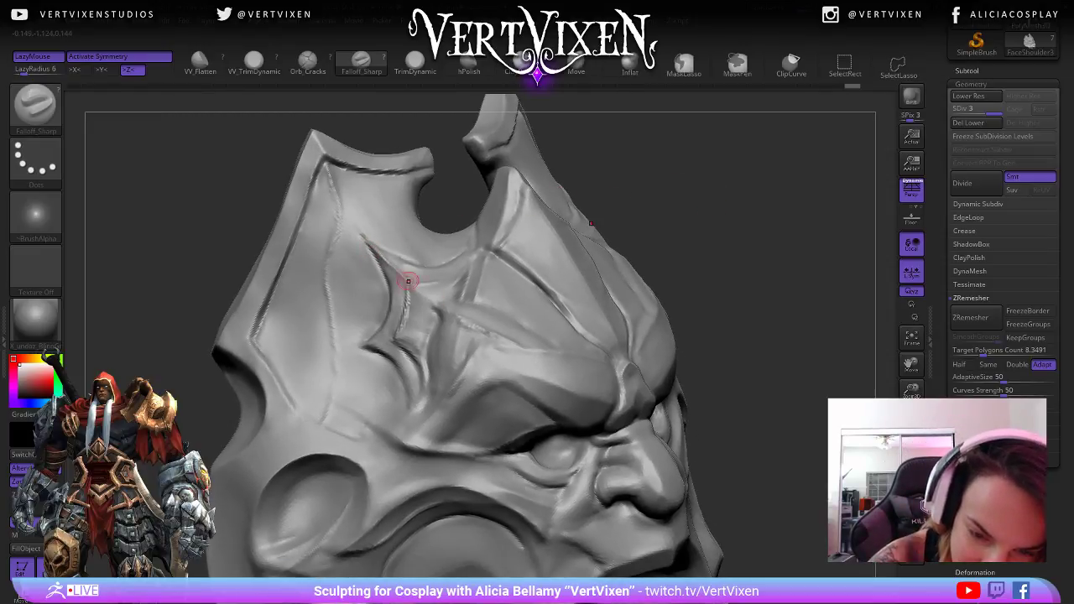
left_click_drag(683, 286, 722, 308)
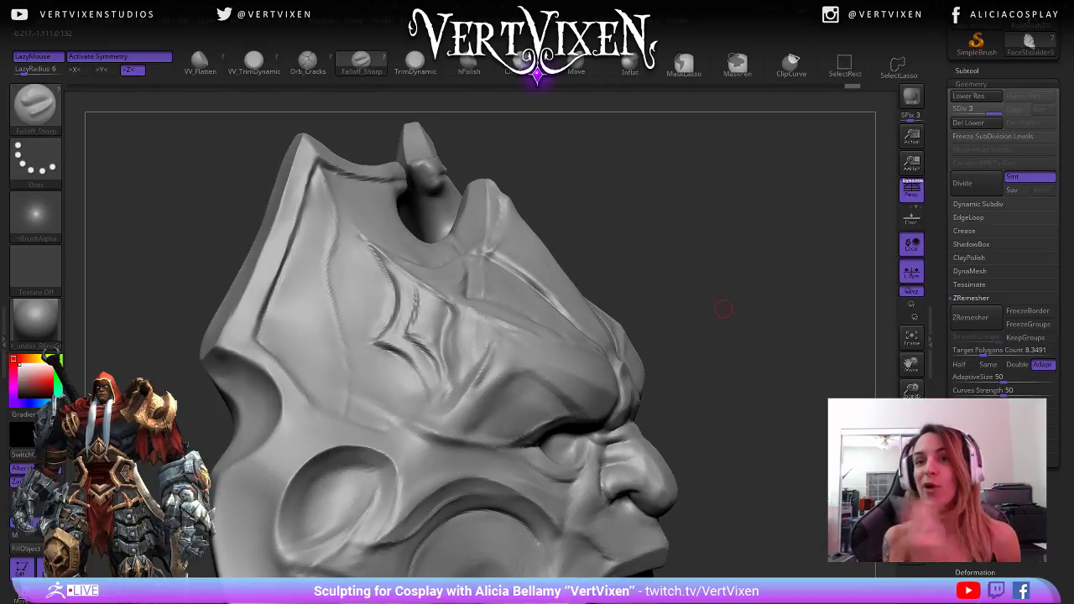
left_click_drag(723, 310, 504, 213)
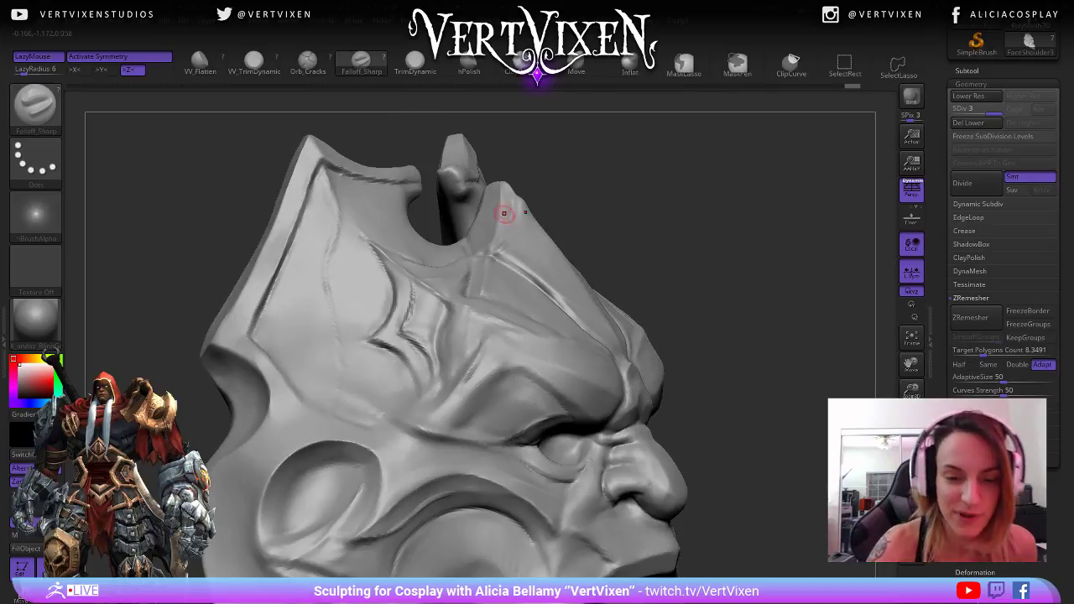
- Carve the upper part of the web-like temple crease with Falloff_Sharp strokes
left_click_drag(374, 247, 396, 287)
mouse_move(425, 271)
right_mouse_down()
mouse_move(401, 285)
mouse_move(420, 275)
right_mouse_up()
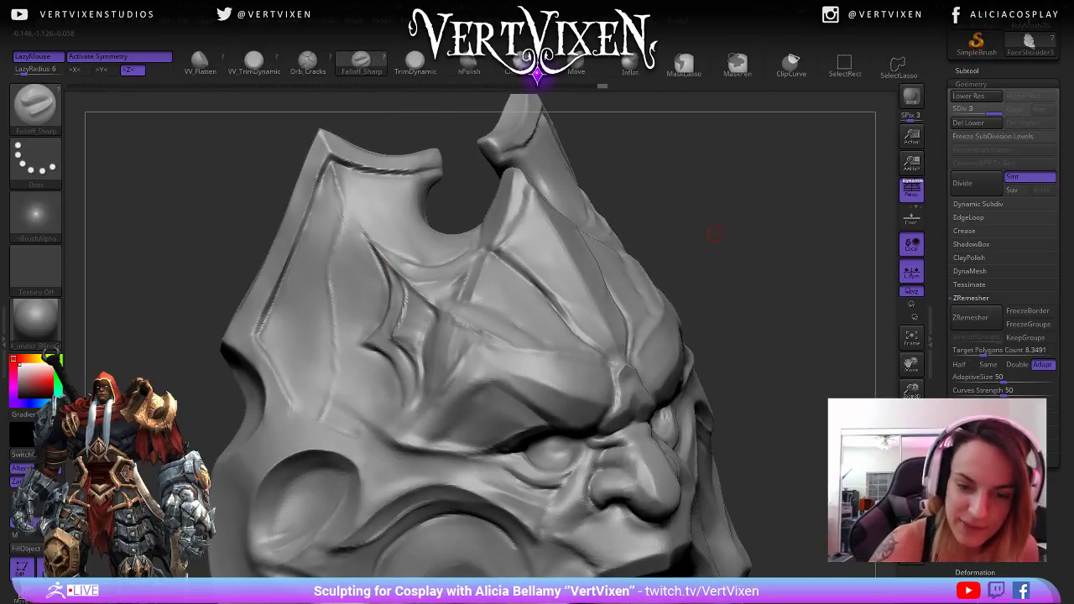
left_click_drag(714, 234, 479, 259)
mouse_move(443, 281)
right_mouse_down()
mouse_move(461, 314)
mouse_move(472, 257)
right_mouse_up()
right_click_drag(568, 227, 641, 222)
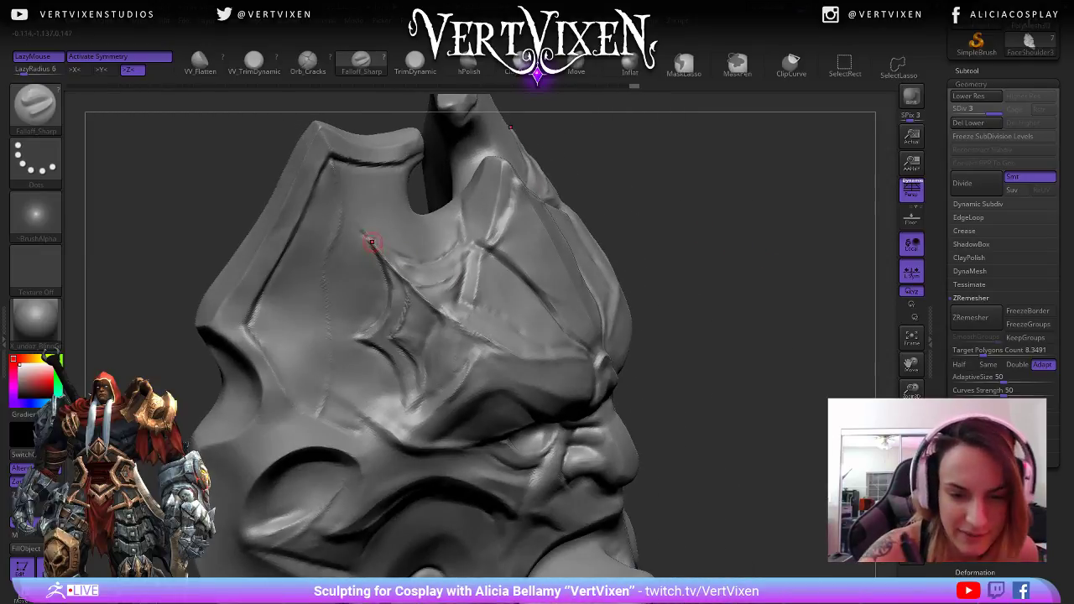
- Sharpen the long crease running from the upper tip of the temple web down toward the brow
left_click_drag(371, 241, 410, 265)
mouse_move(398, 297)
right_mouse_down()
mouse_move(413, 375)
mouse_move(449, 371)
right_mouse_up()
left_click_drag(429, 338, 479, 312)
mouse_move(726, 274)
left_mouse_down()
mouse_move(772, 271)
mouse_move(723, 262)
left_mouse_up()
- Smooth the short vertical ridge on the forehead and sharpen the lower prong of the temple web crease
left_click_drag(468, 277, 467, 309)
left_click_drag(674, 241, 652, 240)
left_click_drag(465, 275, 464, 298, "shift")
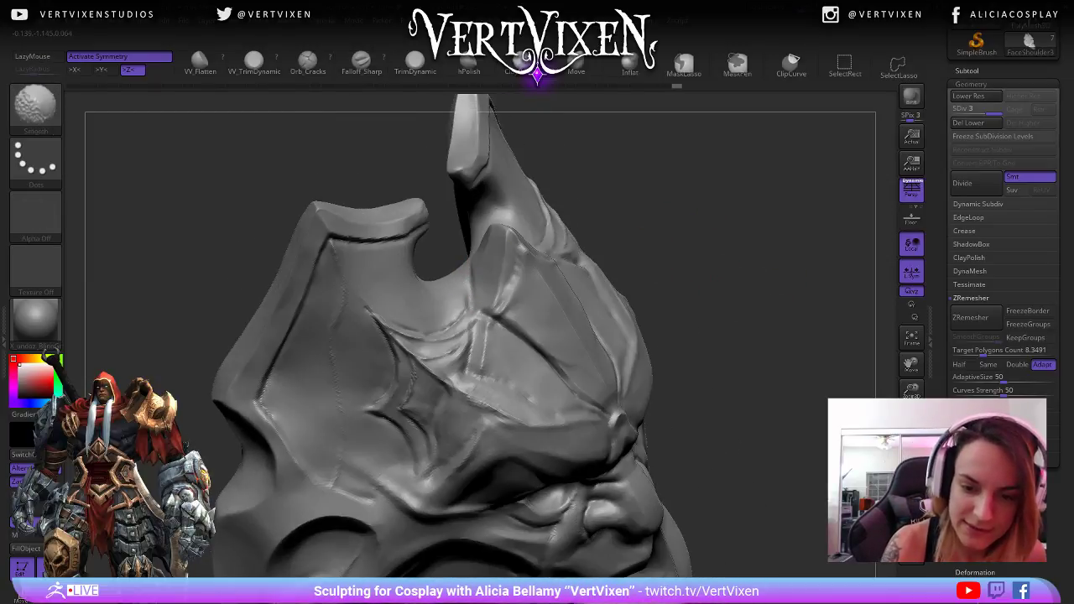
left_click_drag(746, 353, 711, 329)
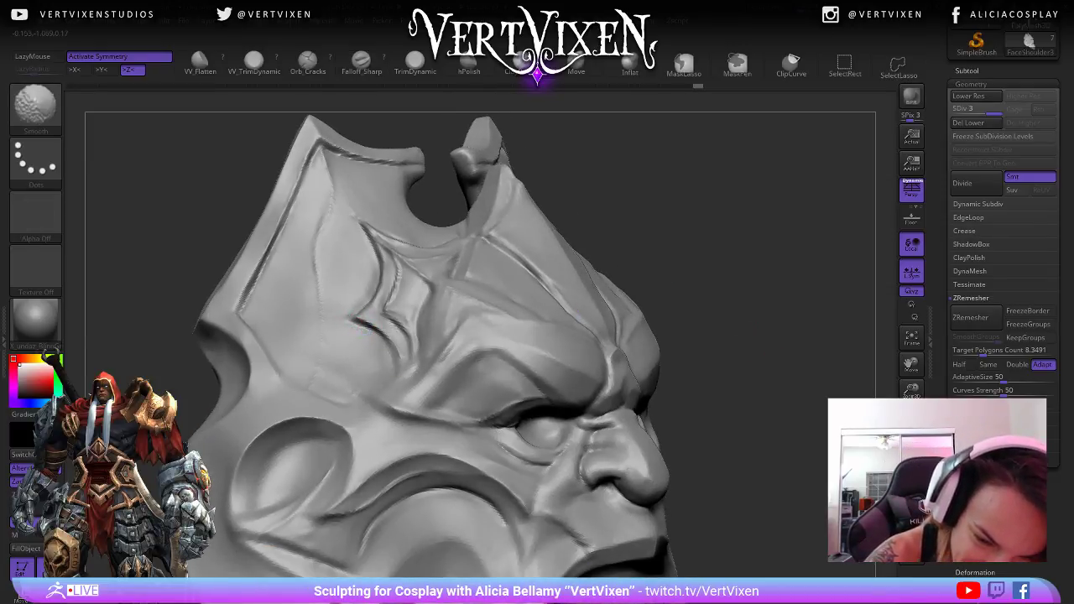
left_click_drag(591, 268, 729, 280)
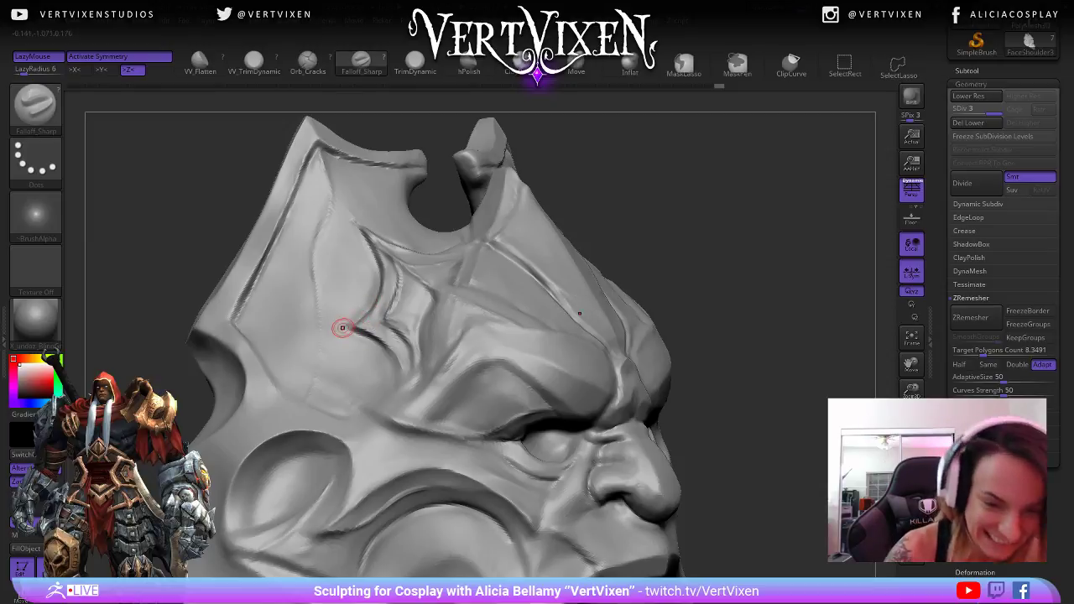
mouse_move(713, 243)
left_mouse_down()
mouse_move(697, 268)
mouse_move(738, 288)
mouse_move(700, 260)
mouse_move(713, 210)
mouse_move(685, 402)
left_mouse_up()
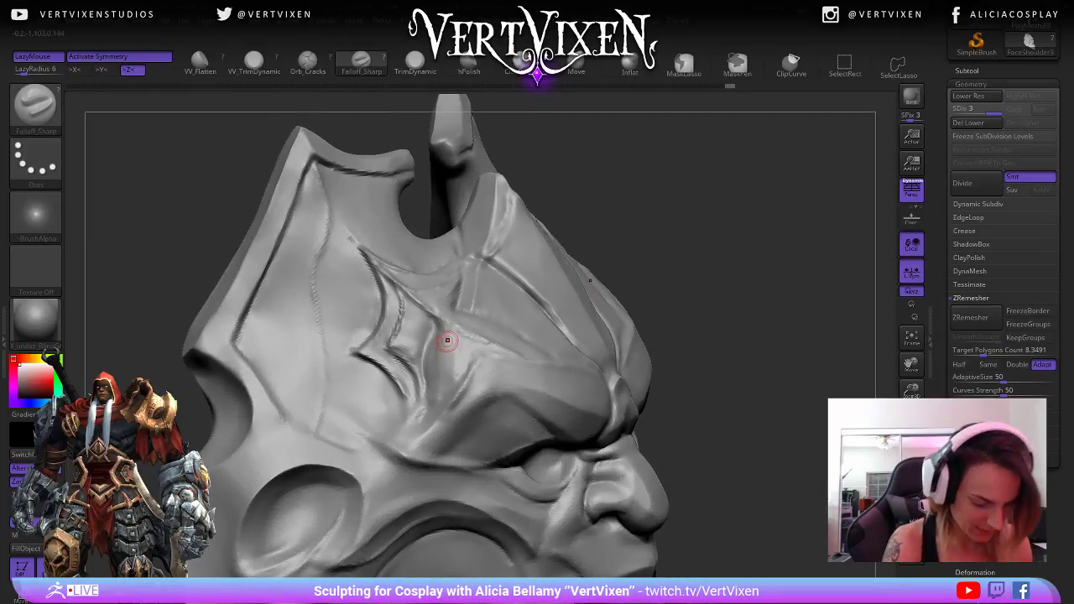
- Switch to the hPolish brush and enlarge its draw size
key("b")
key("h")
key("p")
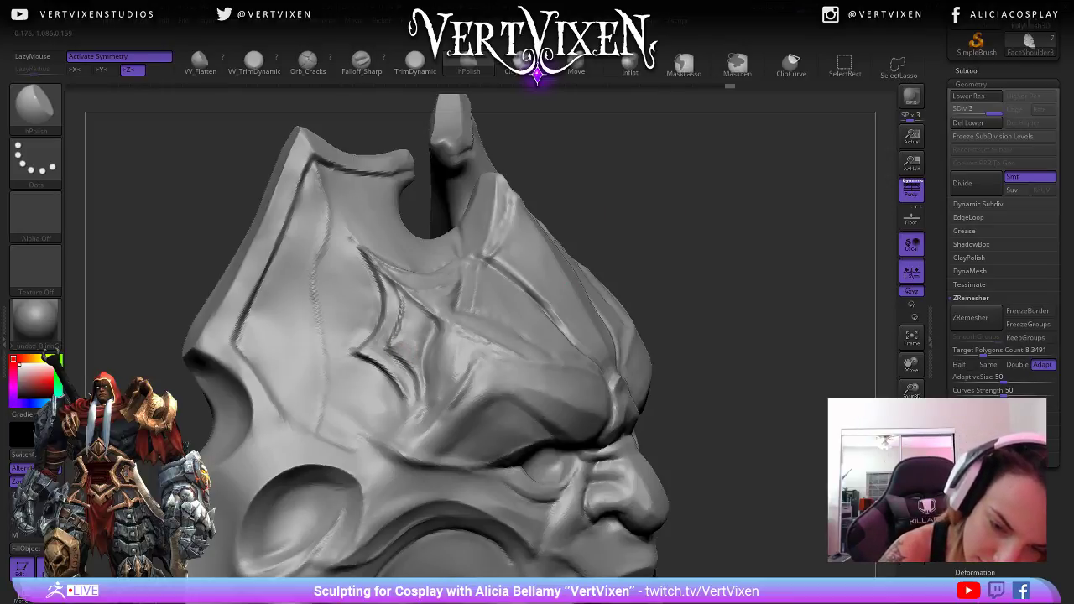
mouse_move(713, 239)
left_mouse_down()
mouse_move(686, 234)
mouse_move(678, 268)
mouse_move(693, 305)
mouse_move(718, 304)
left_mouse_up()
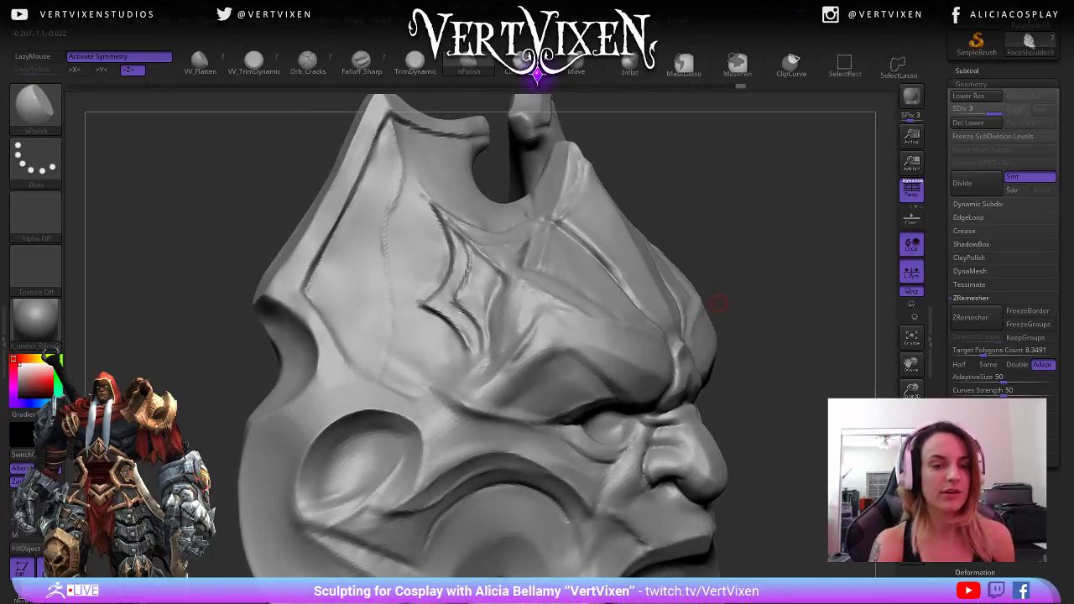
key("b")
key("space")
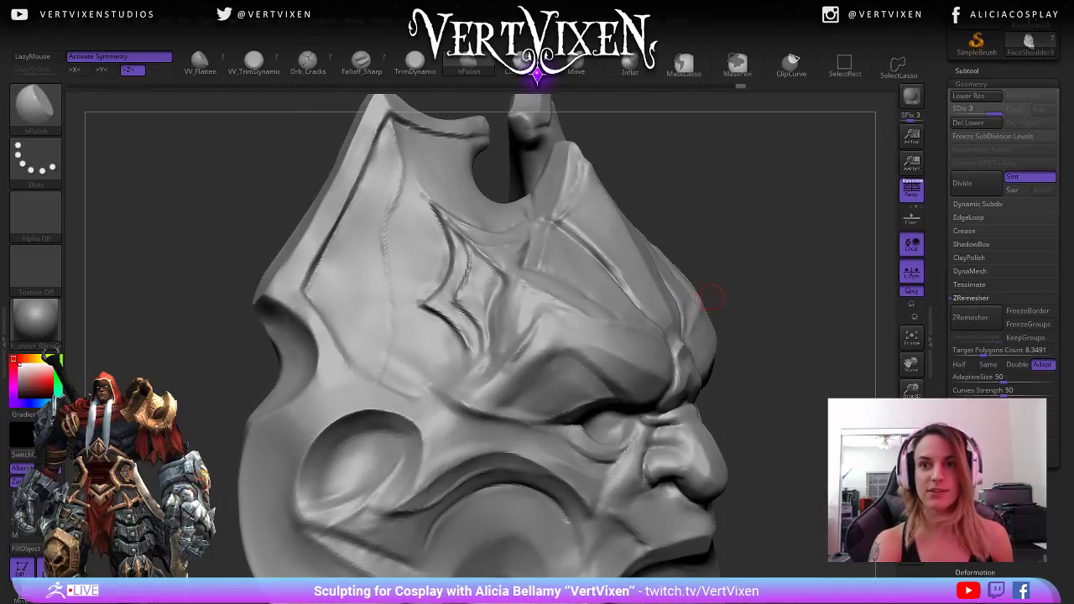
key("space")
left_click(752, 295)
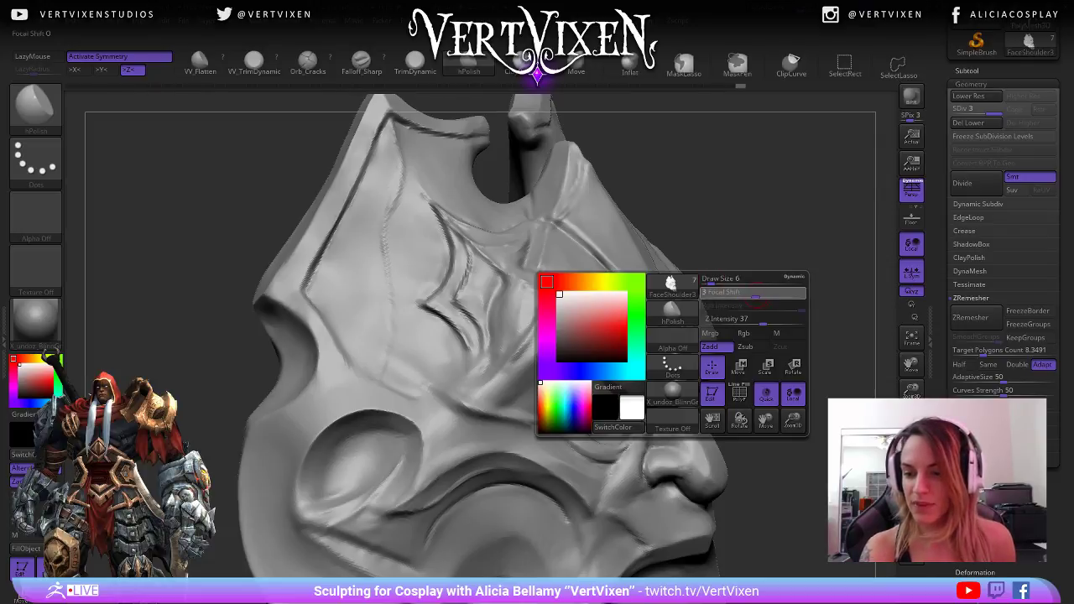
left_click_drag(766, 276, 743, 257)
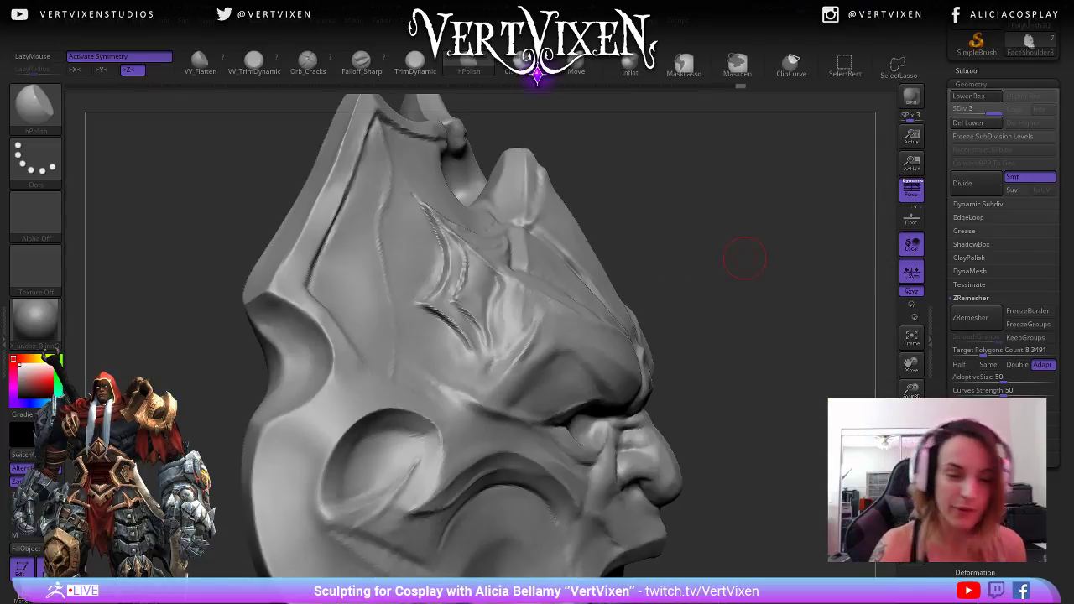
- Polish the surface along the border crease beside the notch in the mask's side, readjusting the brush size
left_click_drag(312, 309, 348, 347)
mouse_move(348, 344)
right_mouse_down()
mouse_move(357, 307)
mouse_move(364, 353)
right_mouse_up()
key("space")
left_click(335, 307)
key("space")
left_click_drag(315, 293, 347, 350)
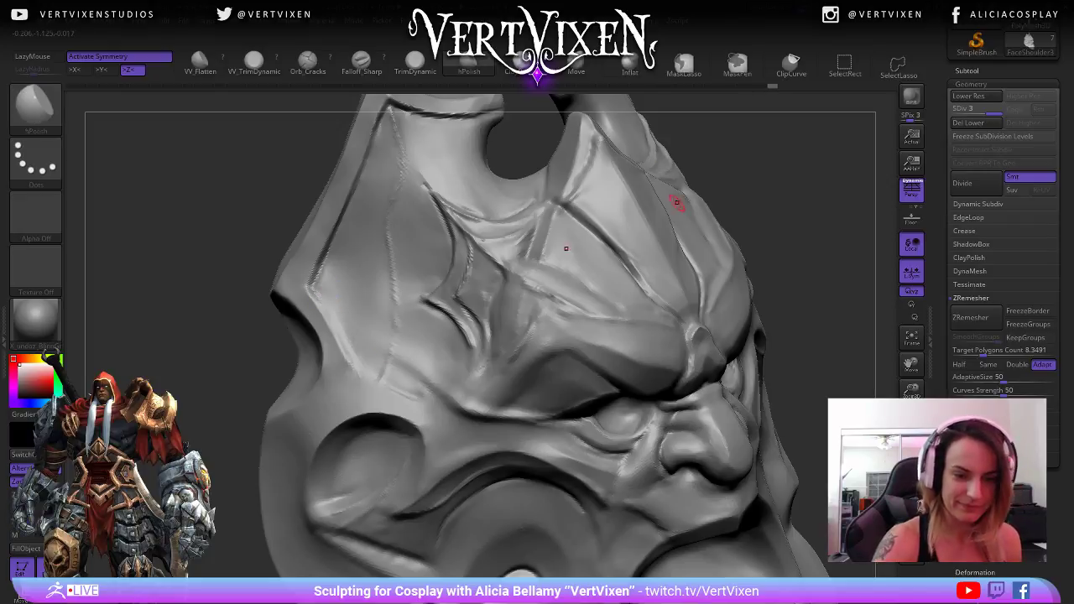
- Carve the lower section of the border crease beside the side notch with the Falloff_Sharp brush
right_click_drag(457, 304, 506, 307)
key("b")
key("f")
key("s")
right_click_drag(302, 312, 332, 315)
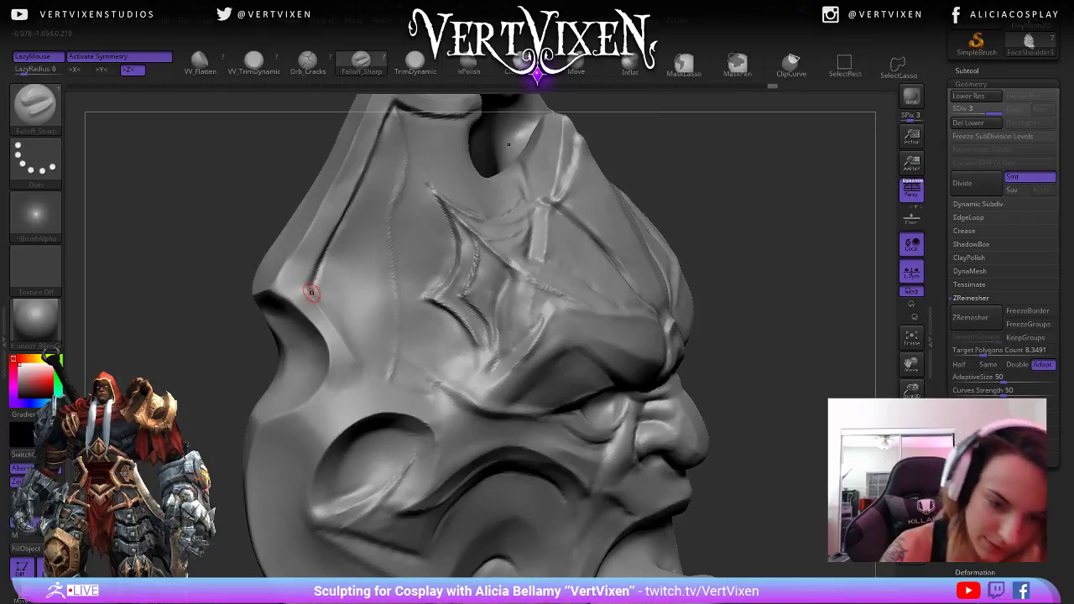
left_click_drag(311, 292, 346, 343)
mouse_move(696, 262)
left_mouse_down()
mouse_move(738, 265)
mouse_move(704, 239)
left_mouse_up()
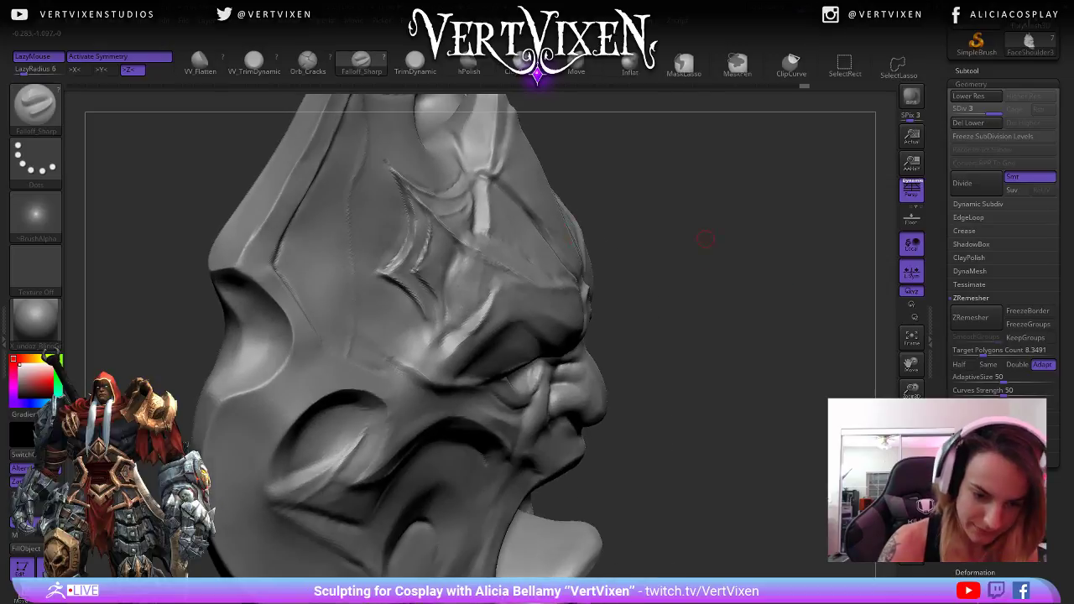
- Carve the creases along the lower rim of the oval cheek recess and the pointed shape beneath it
mouse_move(568, 386)
right_mouse_down()
mouse_move(705, 305)
mouse_move(681, 301)
mouse_move(732, 299)
right_mouse_up()
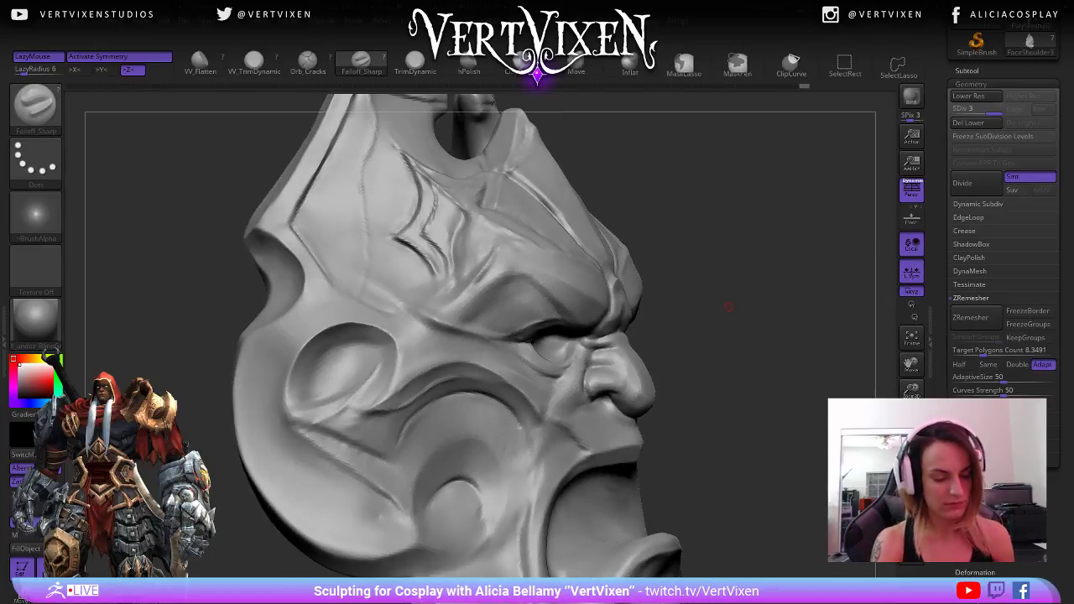
key("space")
left_click_drag(740, 290, 734, 290)
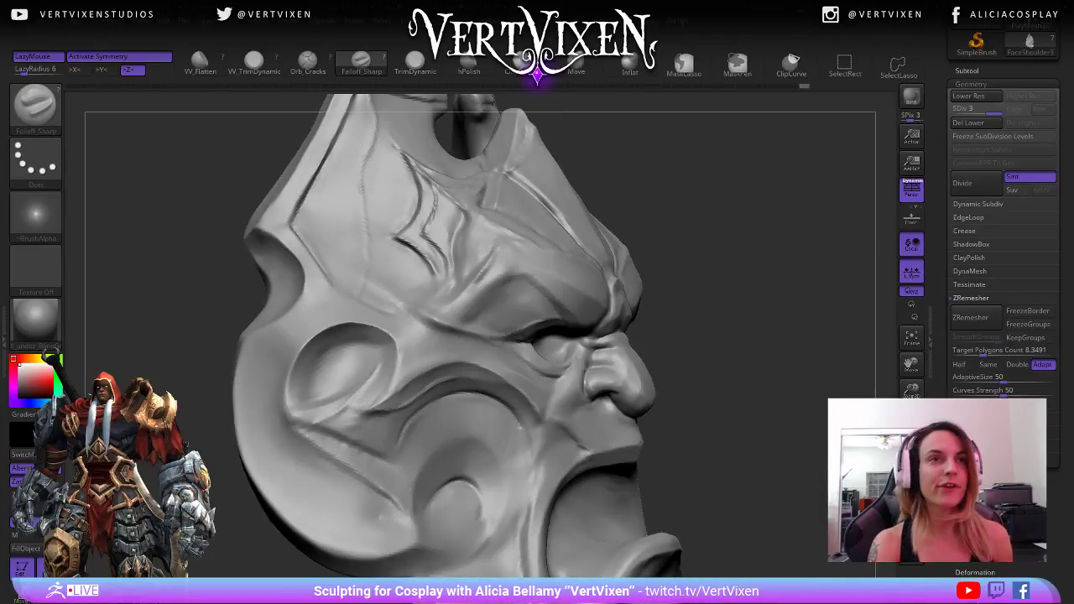
mouse_move(736, 292)
right_mouse_down()
mouse_move(758, 302)
mouse_move(719, 338)
right_mouse_up()
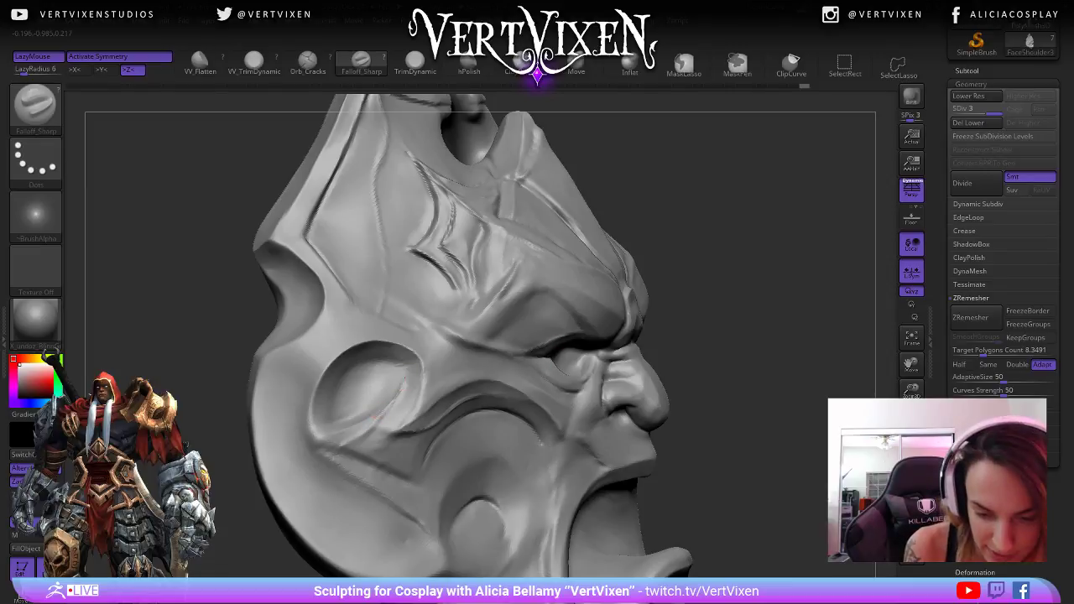
right_click_drag(313, 438, 401, 400)
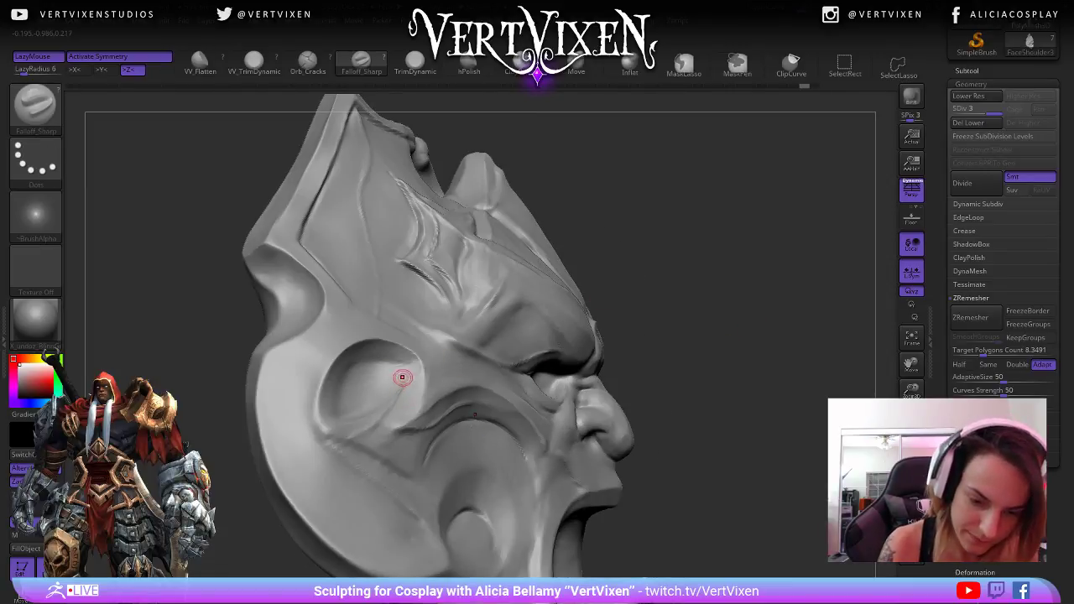
mouse_move(707, 276)
right_mouse_down()
mouse_move(321, 425)
mouse_move(361, 429)
mouse_move(334, 442)
right_mouse_up()
right_click_drag(416, 454, 331, 448)
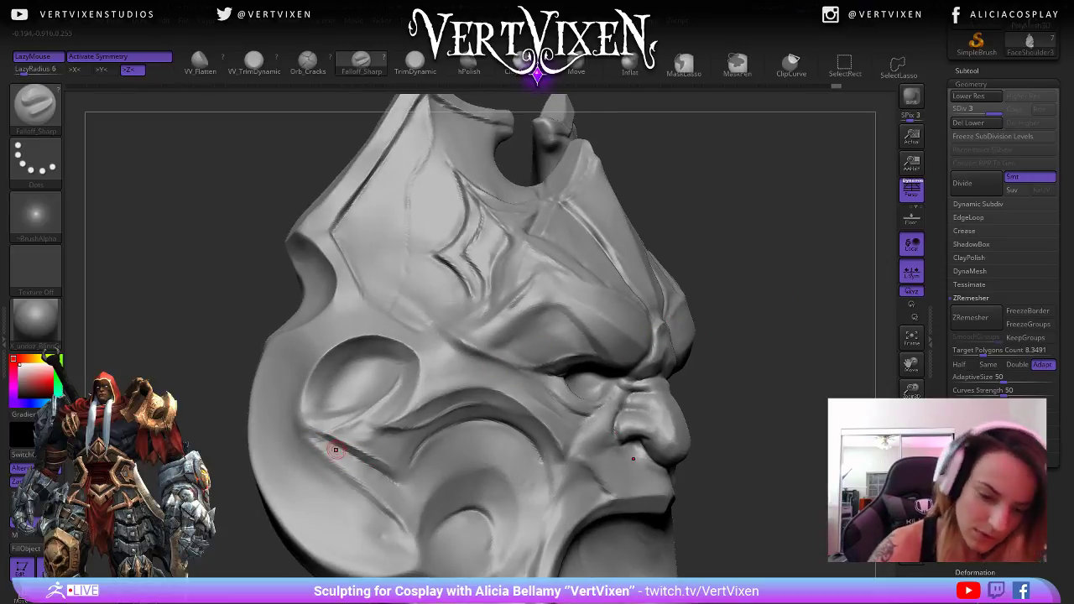
right_click_drag(405, 484, 403, 498)
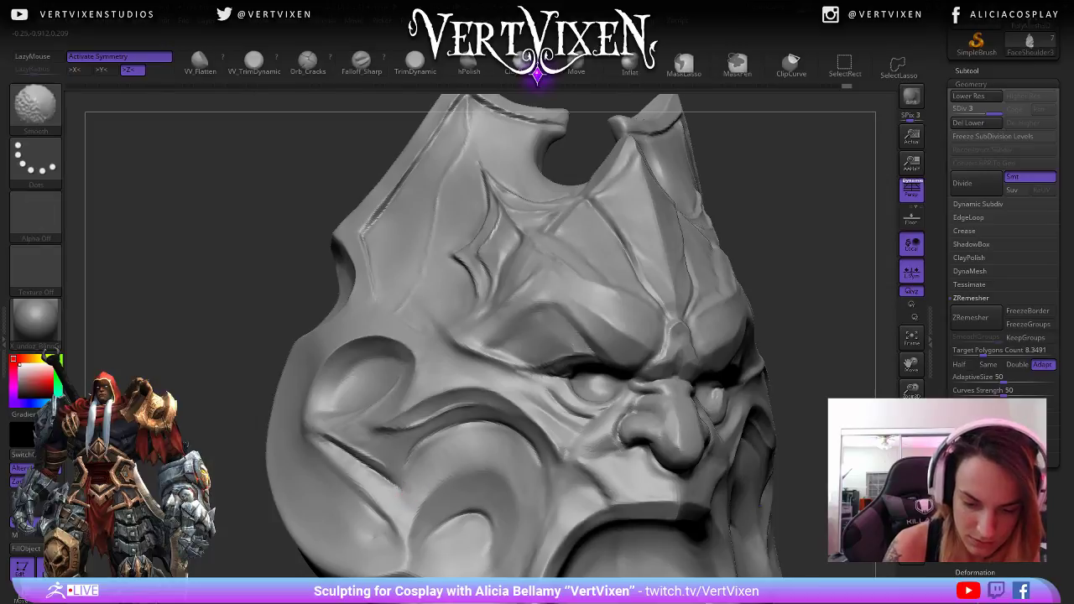
- Sharpen the outer edge of the inner arched recess on the cheek with Falloff_Sharp strokes
mouse_move(505, 391)
right_mouse_down()
mouse_move(791, 433)
mouse_move(646, 394)
mouse_move(515, 387)
right_mouse_up()
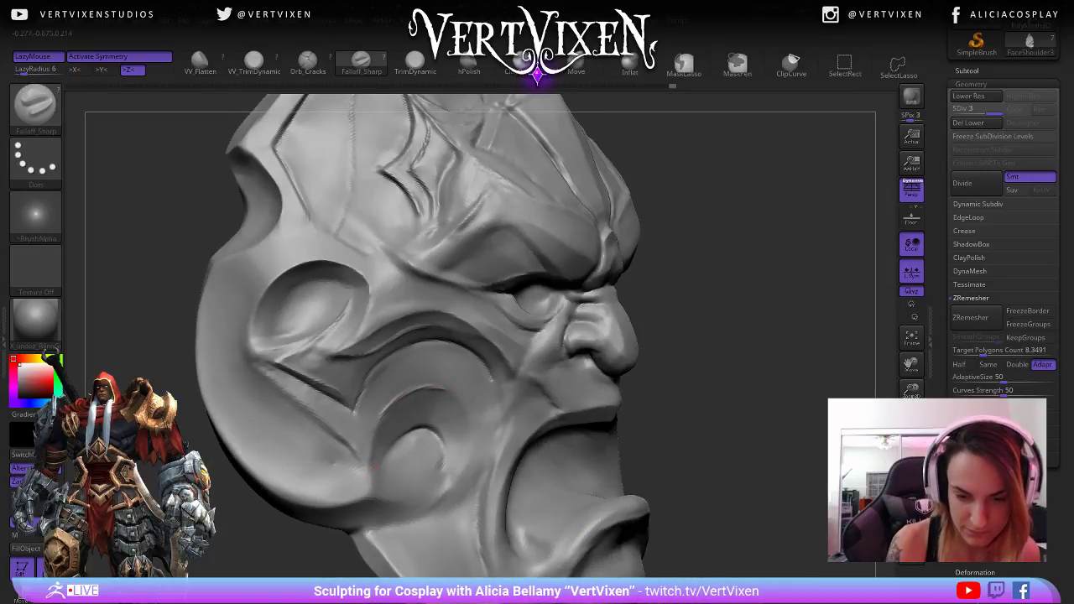
mouse_move(369, 474)
right_mouse_down()
mouse_move(443, 391)
mouse_move(385, 400)
right_mouse_up()
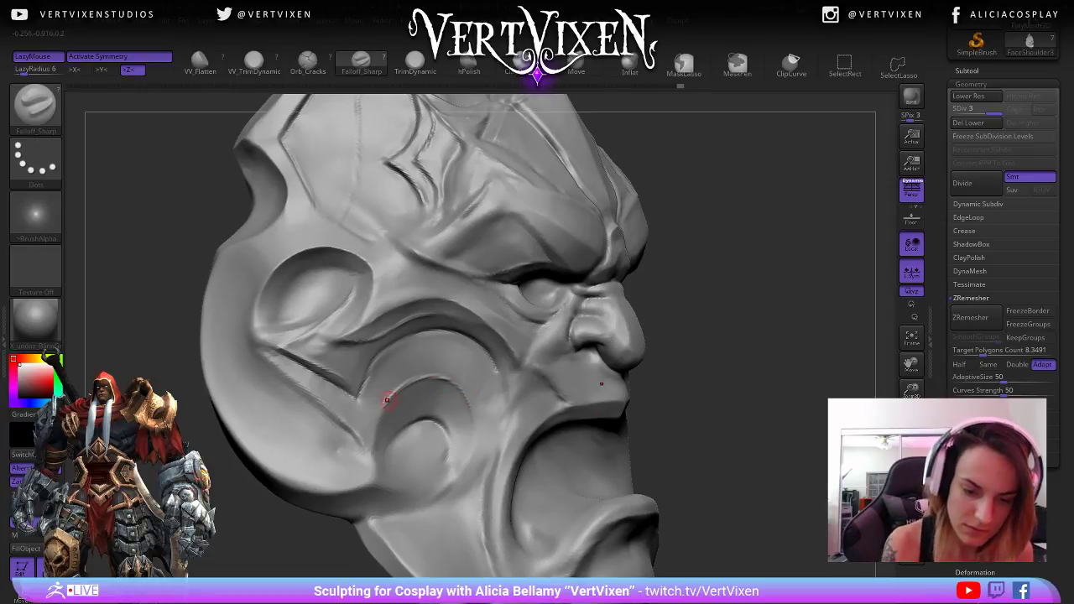
left_click_drag(371, 444, 376, 462)
right_click_drag(376, 461, 393, 453)
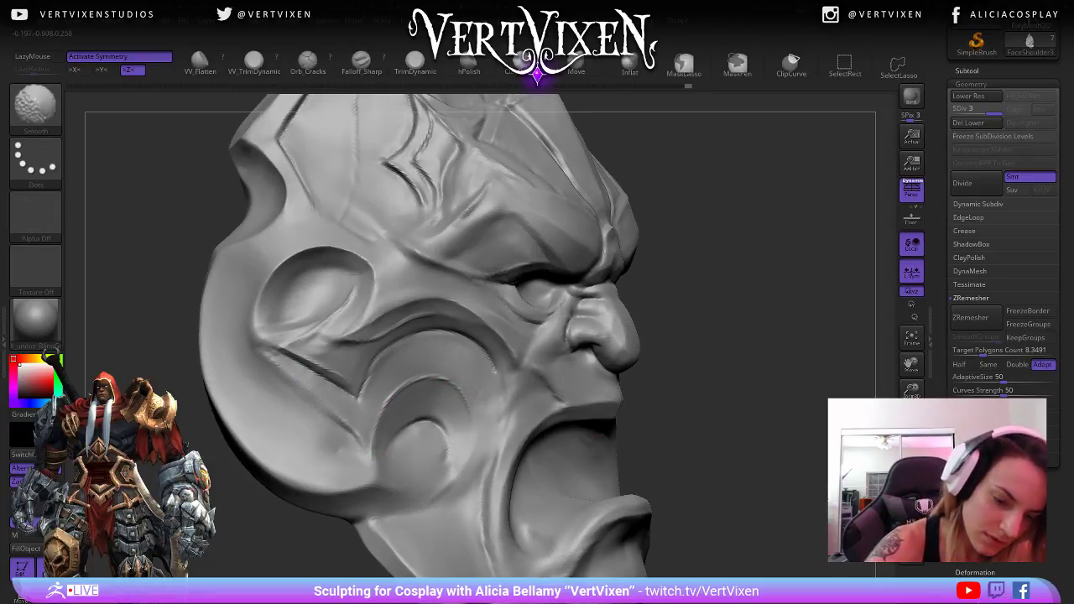
- Smooth the diagonal crease below the pointed cheek shape and carve it again
left_click_drag(354, 435, 345, 423, "shift")
left_click_drag(262, 351, 356, 428)
mouse_move(745, 433)
left_mouse_down("alt")
mouse_move(728, 425)
mouse_move(754, 400)
left_mouse_up("alt")
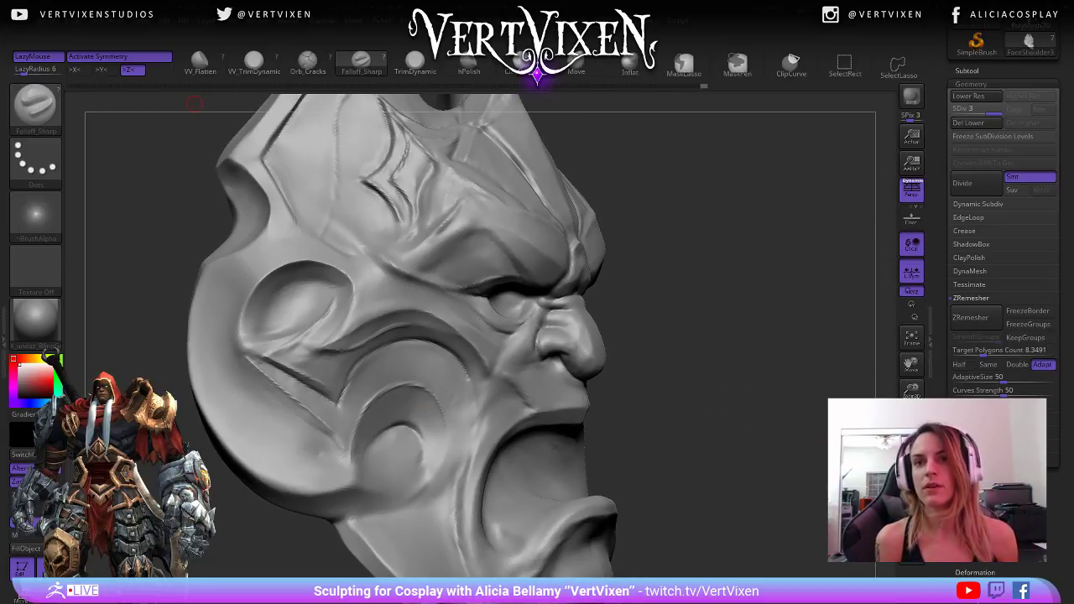
- Expand the subtool list and display the eyeball spheres together with the face mask
mouse_move(793, 369)
left_mouse_down()
mouse_move(741, 384)
mouse_move(710, 327)
left_mouse_up()
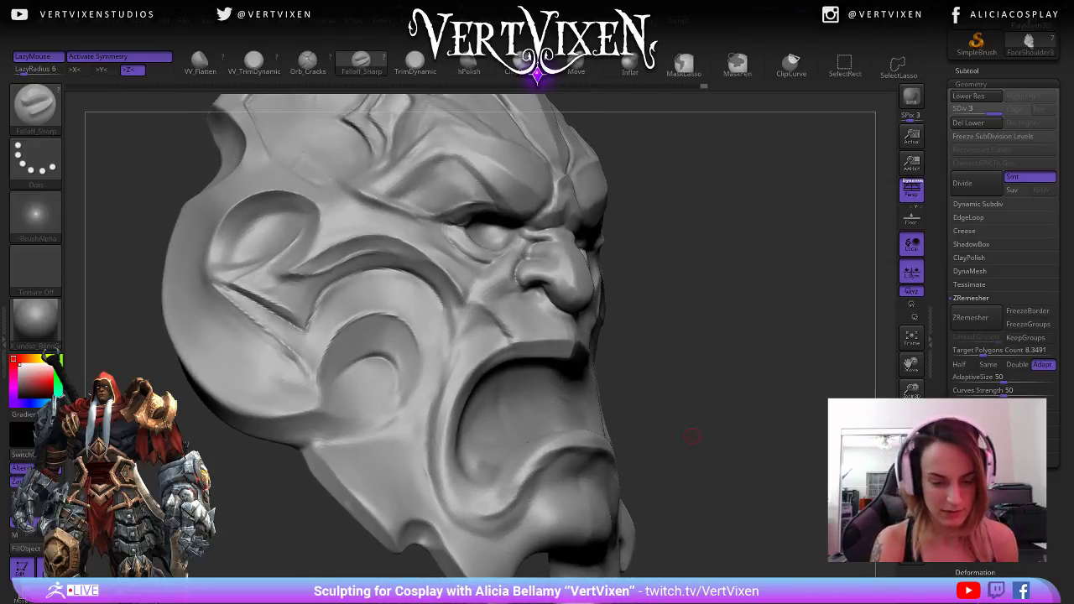
mouse_move(755, 439)
left_mouse_down()
mouse_move(730, 442)
mouse_move(709, 373)
mouse_move(720, 454)
left_mouse_up()
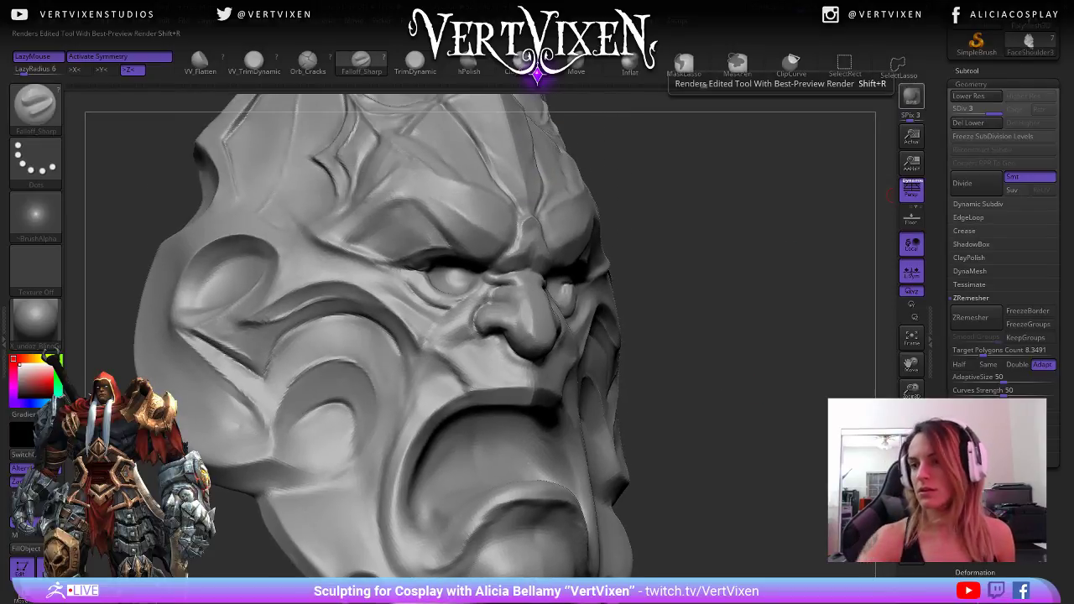
left_click(966, 71)
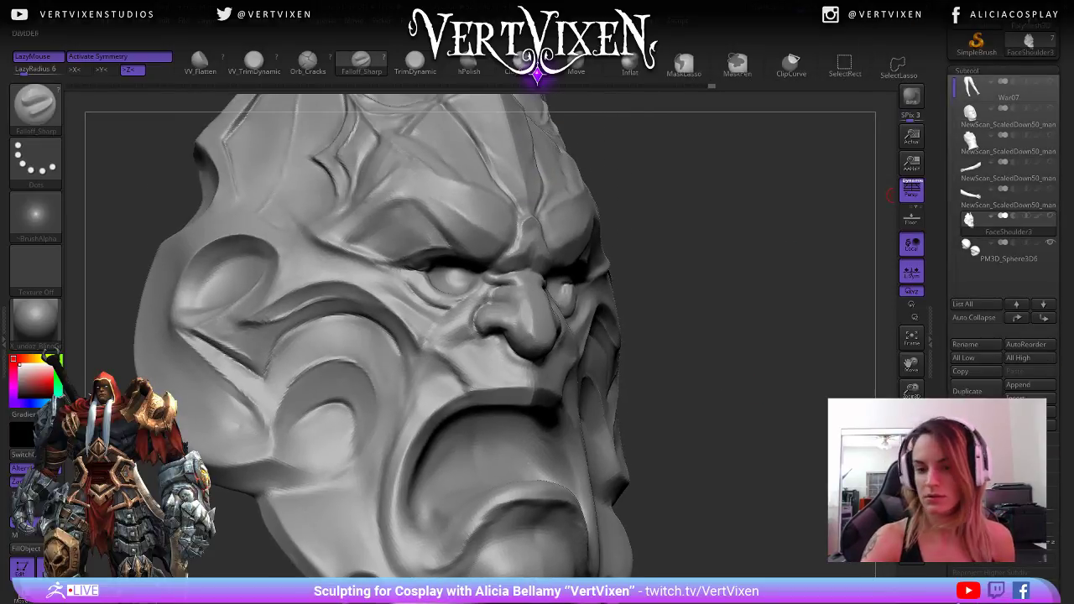
left_click(910, 525)
left_click_drag(777, 301, 798, 362, "alt")
left_click_drag(783, 401, 796, 365)
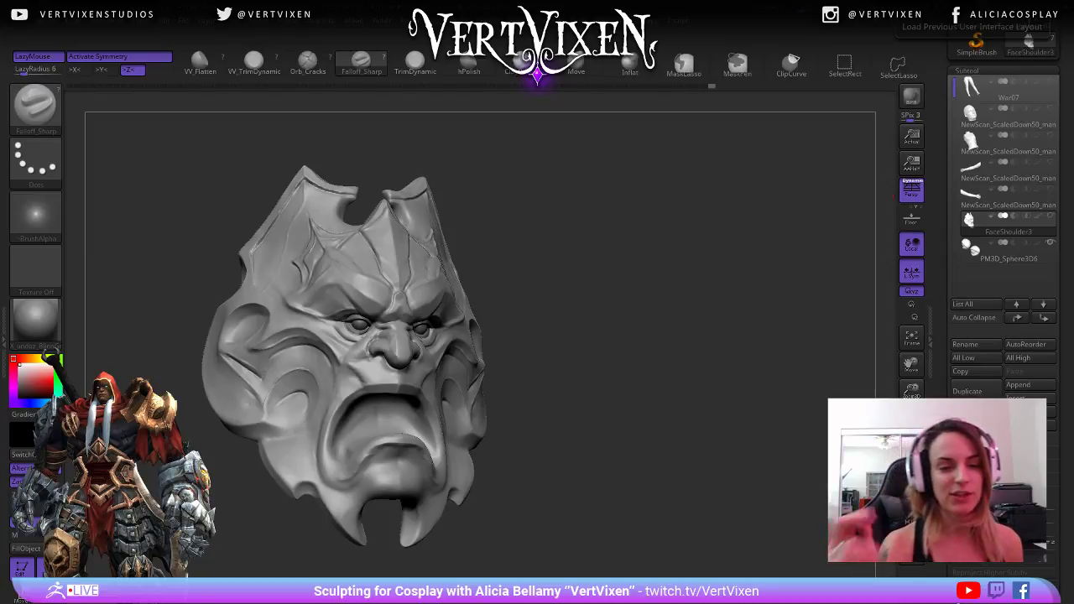
- Carve the crease running from the outer corner of the eye up to the temple
left_click_drag(545, 361, 612, 401)
left_click_drag(612, 401, 682, 419, "alt")
left_click_drag(683, 308, 646, 228)
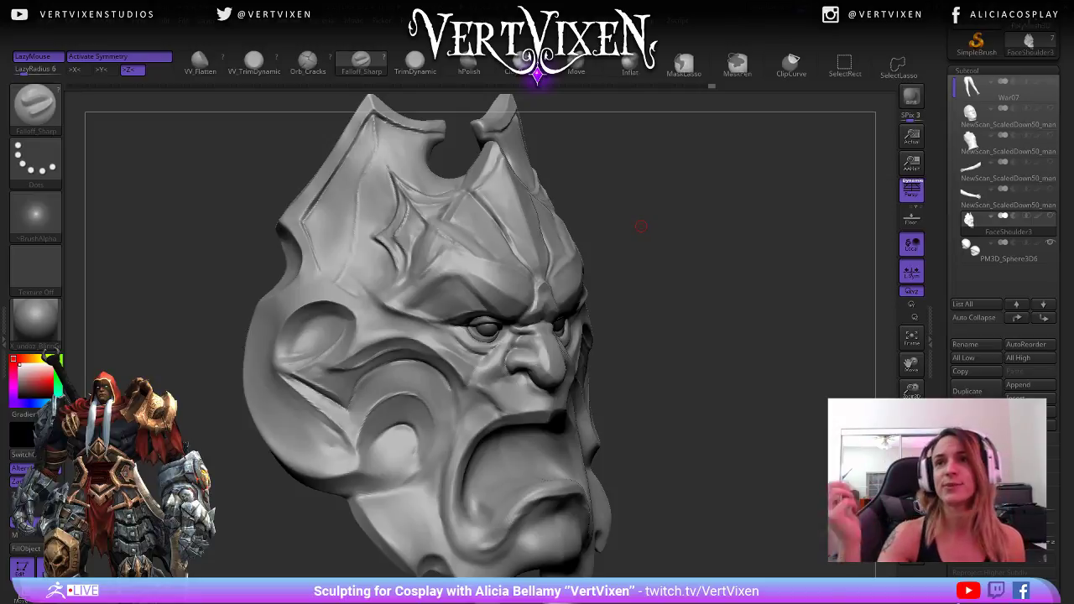
left_click_drag(641, 225, 654, 221)
mouse_move(683, 328)
left_mouse_down("alt")
mouse_move(688, 367)
mouse_move(622, 387)
left_mouse_up("alt")
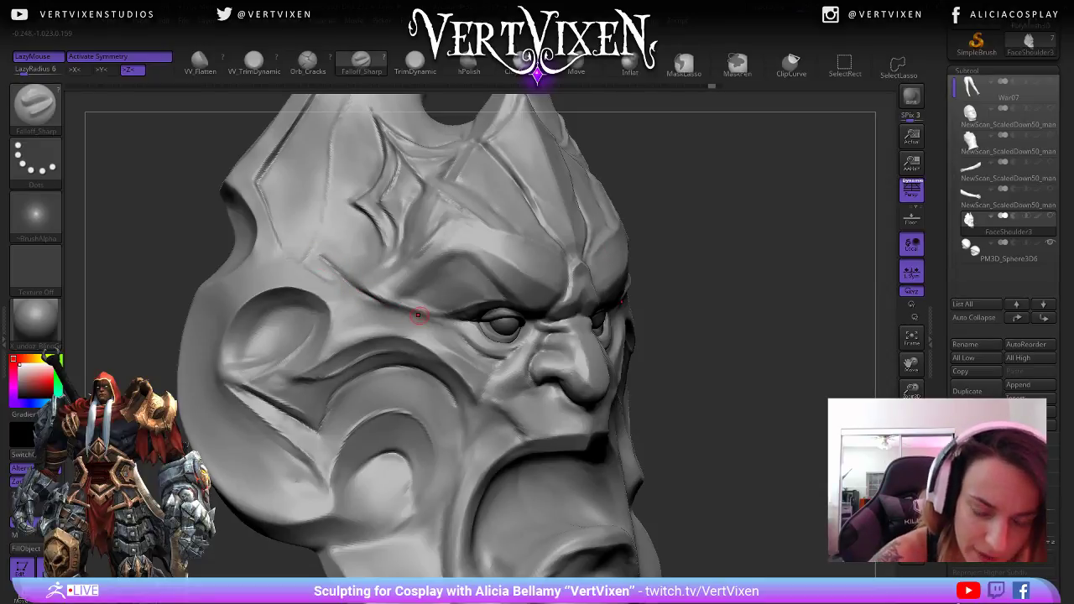
right_click_drag(419, 311, 456, 276)
mouse_move(719, 270)
left_mouse_down()
mouse_move(726, 322)
mouse_move(712, 383)
mouse_move(698, 390)
left_mouse_up()
mouse_move(691, 460)
right_mouse_down()
mouse_move(735, 436)
mouse_move(749, 412)
right_mouse_up()
- Polish the temple surface above the outer eye crease with an enlarged hPolish brush
key("b")
key("h")
key("p")
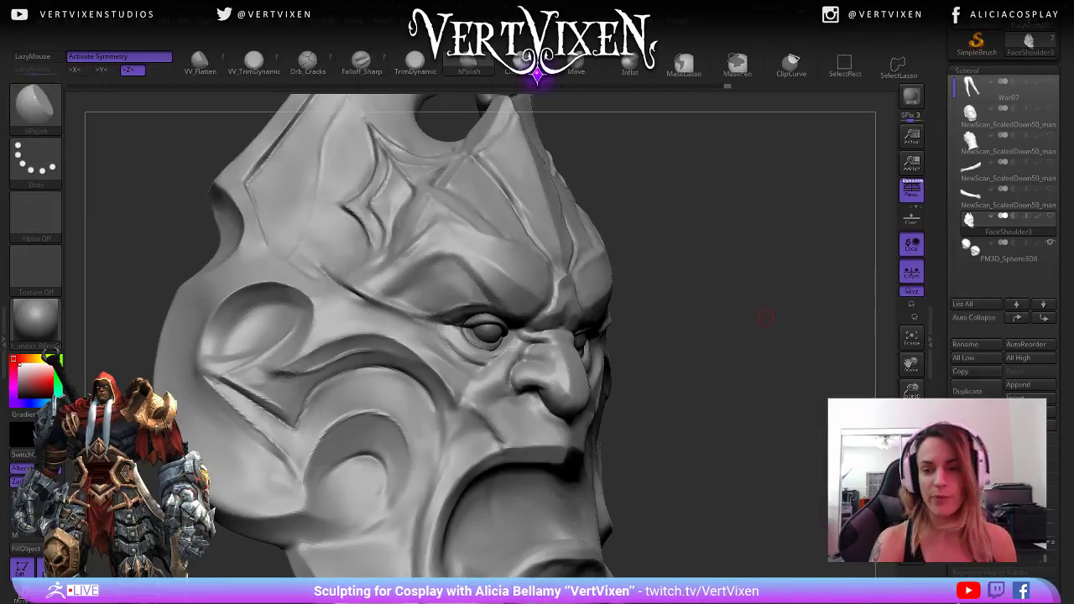
key("space")
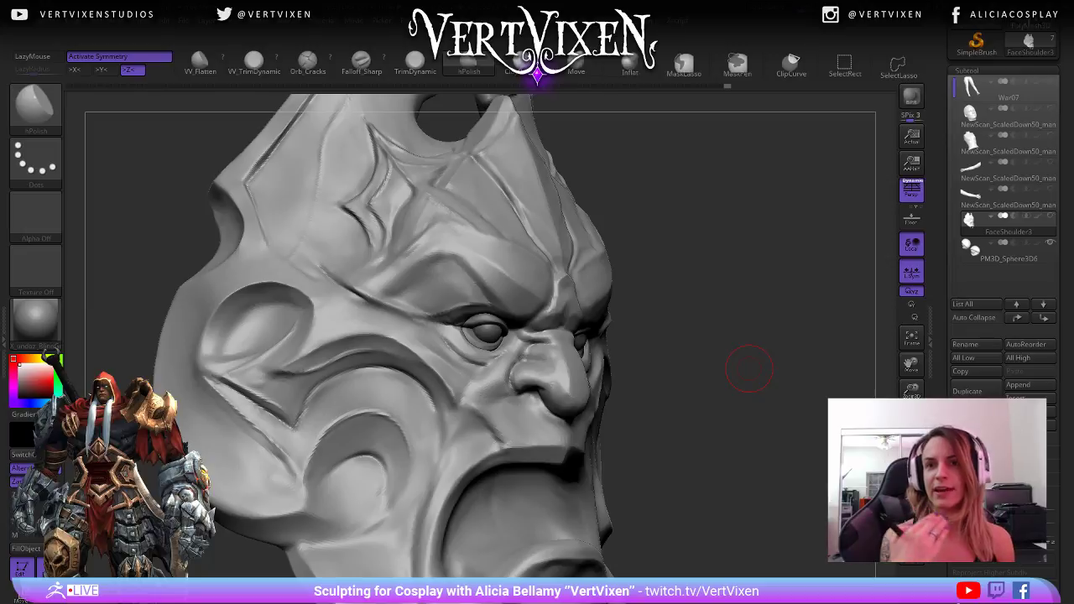
left_click_drag(749, 368, 736, 366)
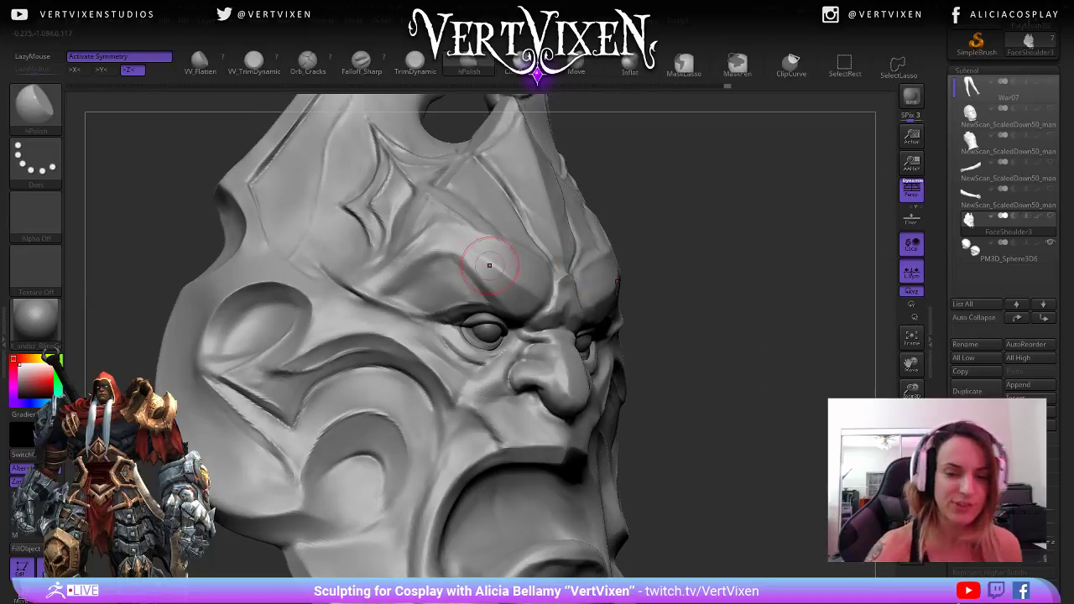
mouse_move(348, 294)
left_mouse_down()
mouse_move(364, 305)
mouse_move(373, 283)
left_mouse_up()
key("space")
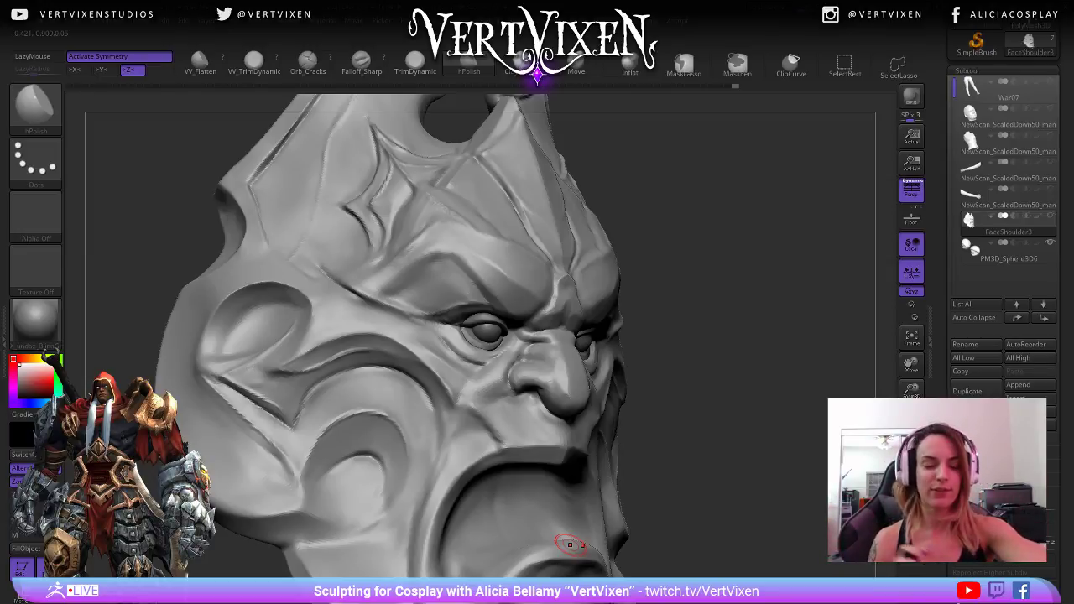
left_click_drag(718, 284, 705, 279)
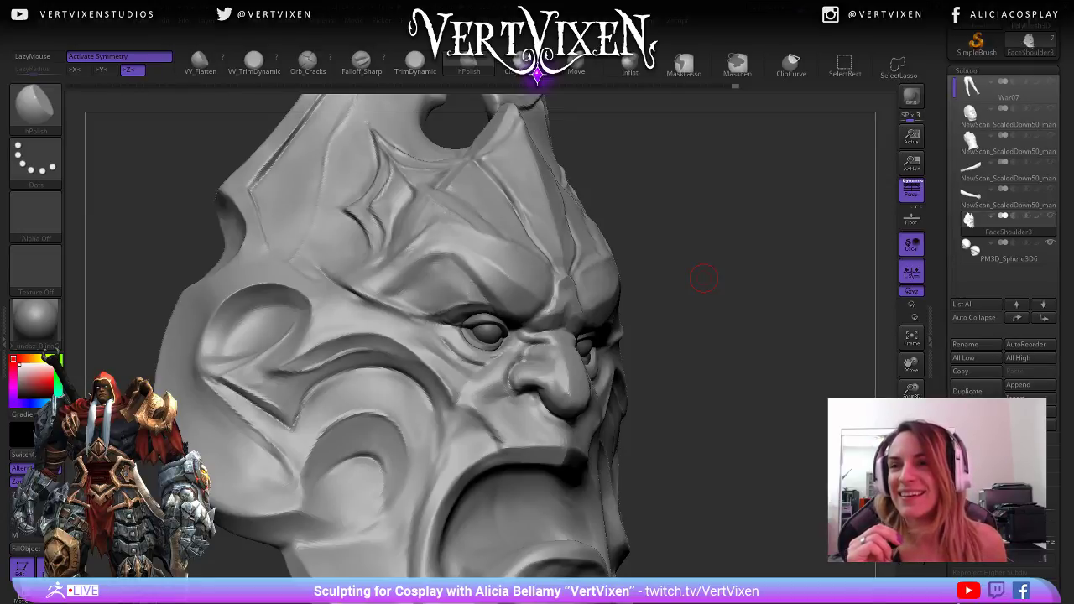
- Polish the temple surface between the pointed temple ornament and the outer brow with the hPolish brush
left_click_drag(680, 298, 689, 298)
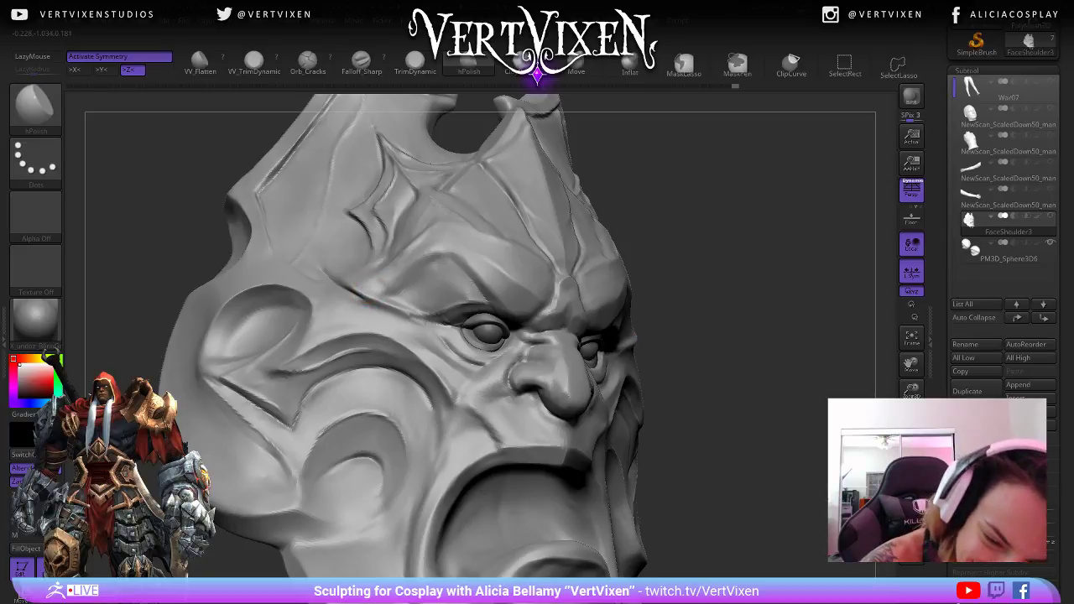
left_click_drag(385, 286, 411, 299)
left_click_drag(688, 302, 717, 332, "alt")
left_click_drag(426, 287, 407, 314)
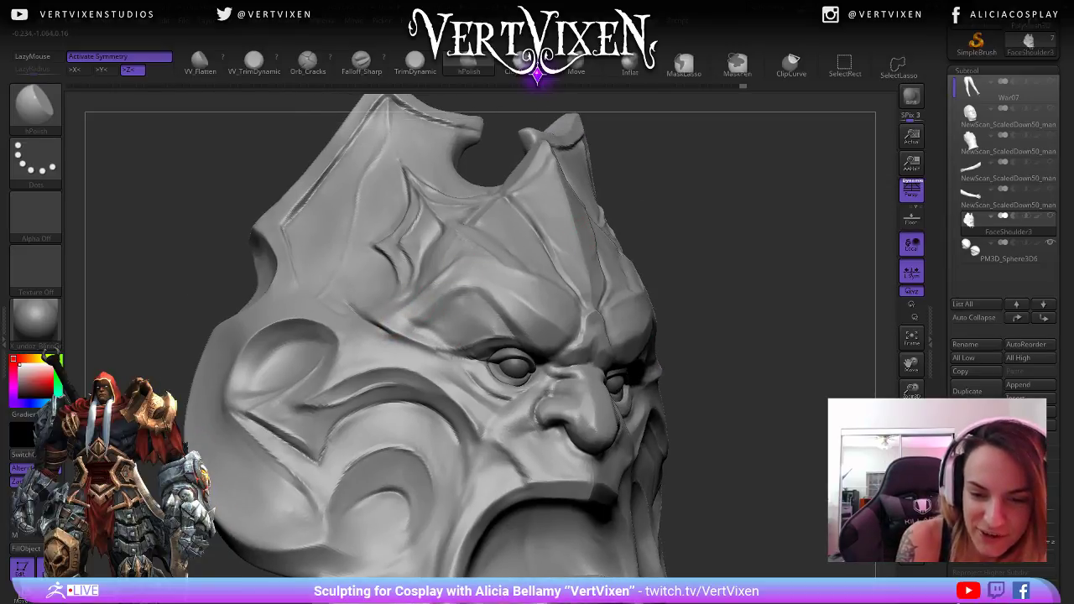
left_click_drag(794, 305, 764, 311, "alt")
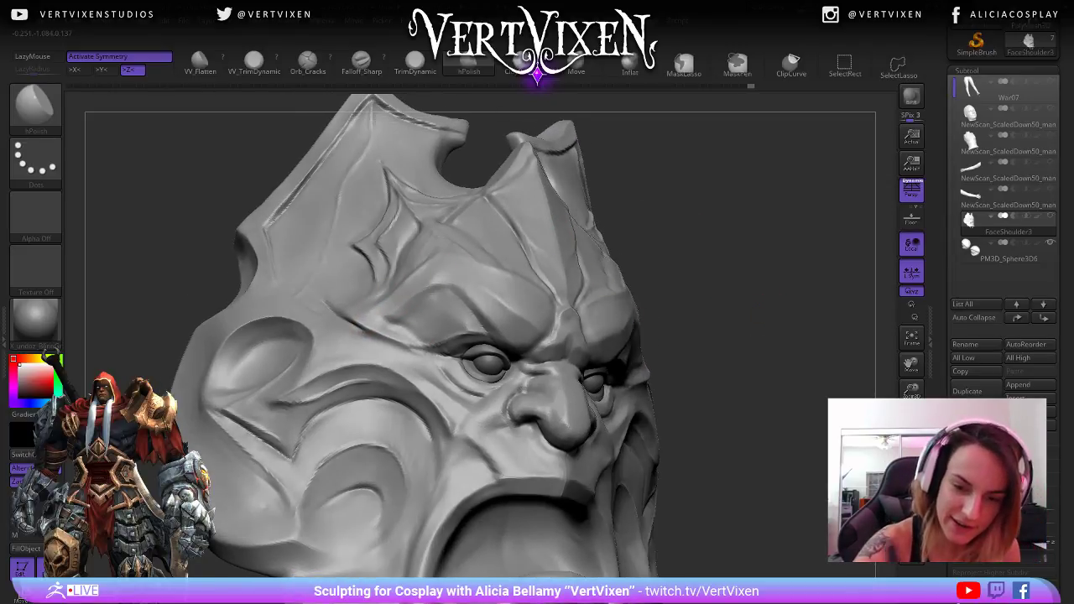
left_click_drag(662, 351, 655, 343)
right_click(655, 343)
mouse_move(744, 360)
left_mouse_down()
mouse_move(722, 347)
mouse_move(713, 405)
mouse_move(732, 401)
left_mouse_up()
right_click(440, 445)
- Build up the area below the inner corner of the eye beside the nose with the ClayBuildup brush
key("b")
key("c")
key("b")
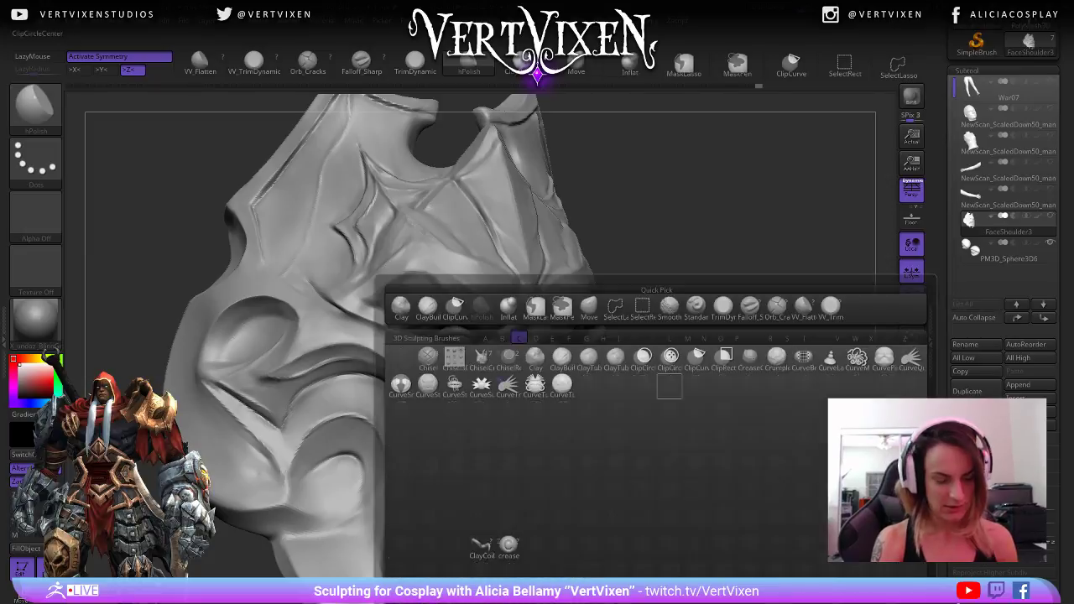
right_click(649, 430)
left_click_drag(690, 369, 728, 369)
mouse_move(671, 331)
left_mouse_down()
mouse_move(712, 324)
mouse_move(715, 361)
left_mouse_up()
right_click(487, 468)
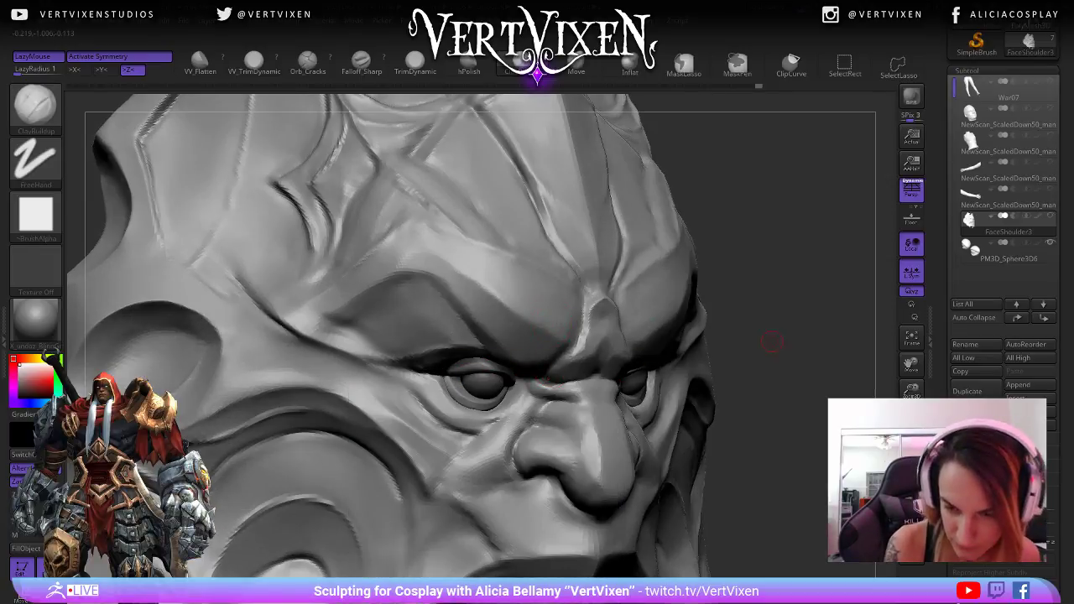
left_click_drag(771, 343, 773, 335)
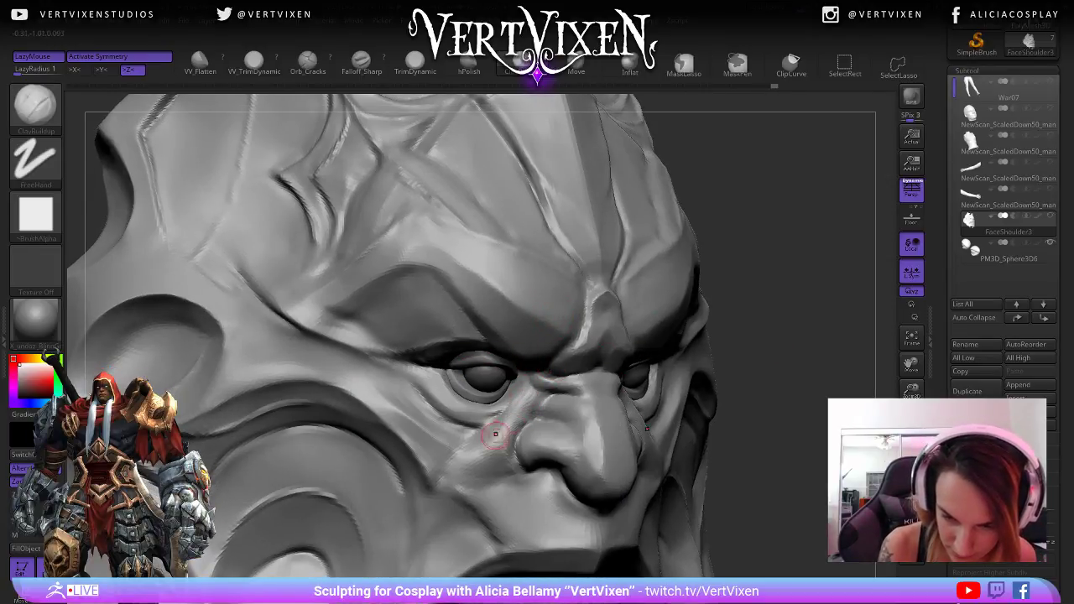
left_click_drag(741, 333, 717, 287, "alt")
right_click(717, 287)
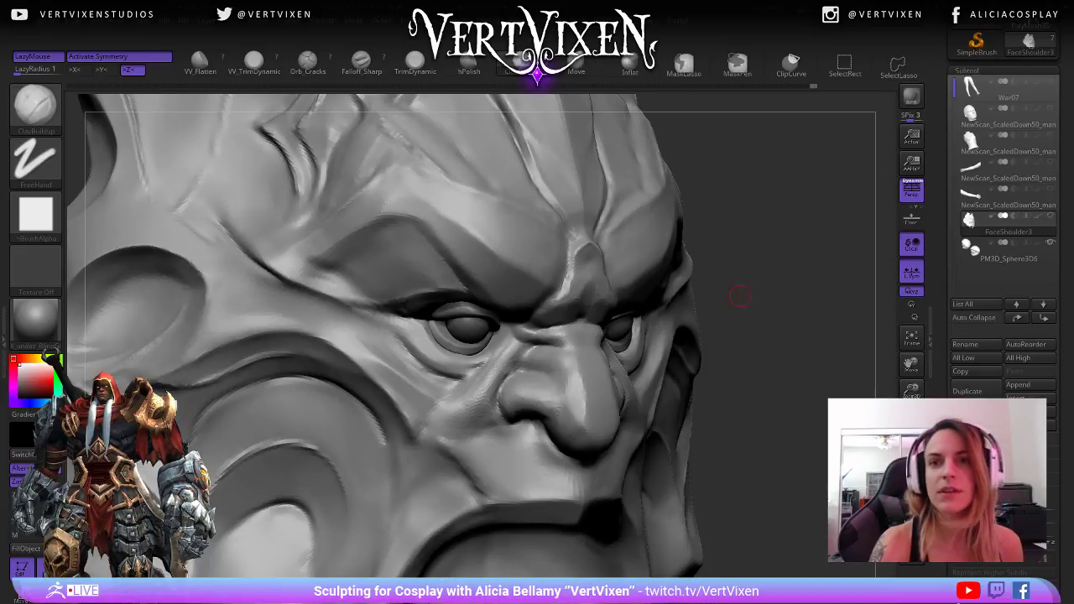
right_click(741, 294)
mouse_move(741, 335)
left_mouse_down("alt")
mouse_move(737, 291)
mouse_move(709, 298)
mouse_move(746, 252)
left_mouse_up("alt")
right_click(738, 294)
left_click_drag(746, 252, 741, 275, "alt")
right_click(424, 166)
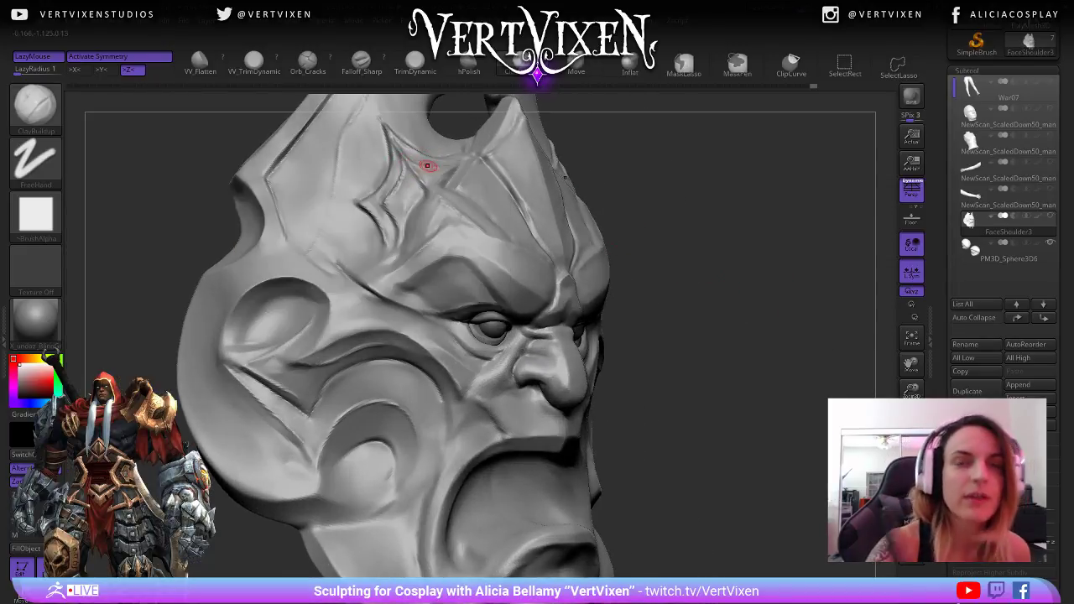
- Polish the forehead surface above the brow beside the pointed temple ornament with a resized hPolish brush
mouse_move(713, 226)
left_mouse_down("alt")
mouse_move(733, 271)
mouse_move(733, 306)
mouse_move(750, 268)
mouse_move(741, 228)
left_mouse_up("alt")
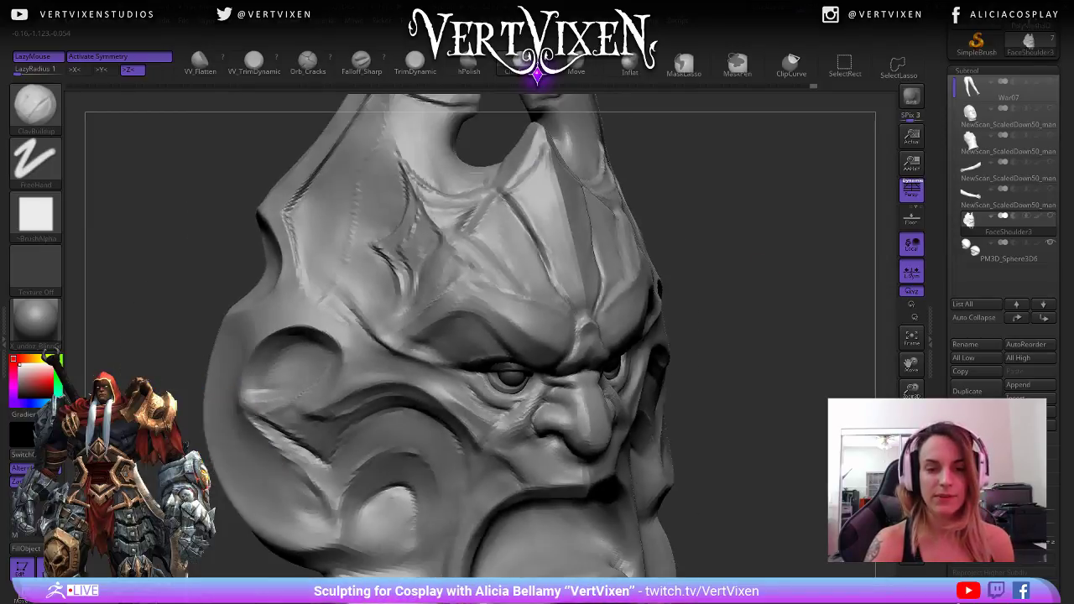
key("b")
key("h")
key("p")
right_click(481, 246)
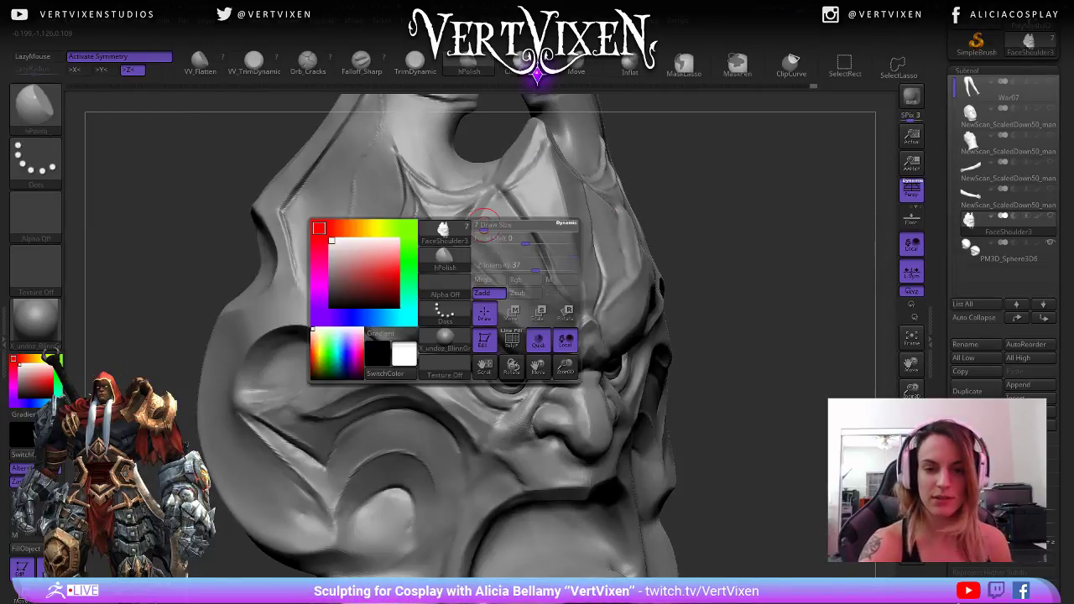
mouse_move(730, 289)
left_mouse_down()
mouse_move(702, 283)
mouse_move(776, 201)
mouse_move(763, 211)
left_mouse_up()
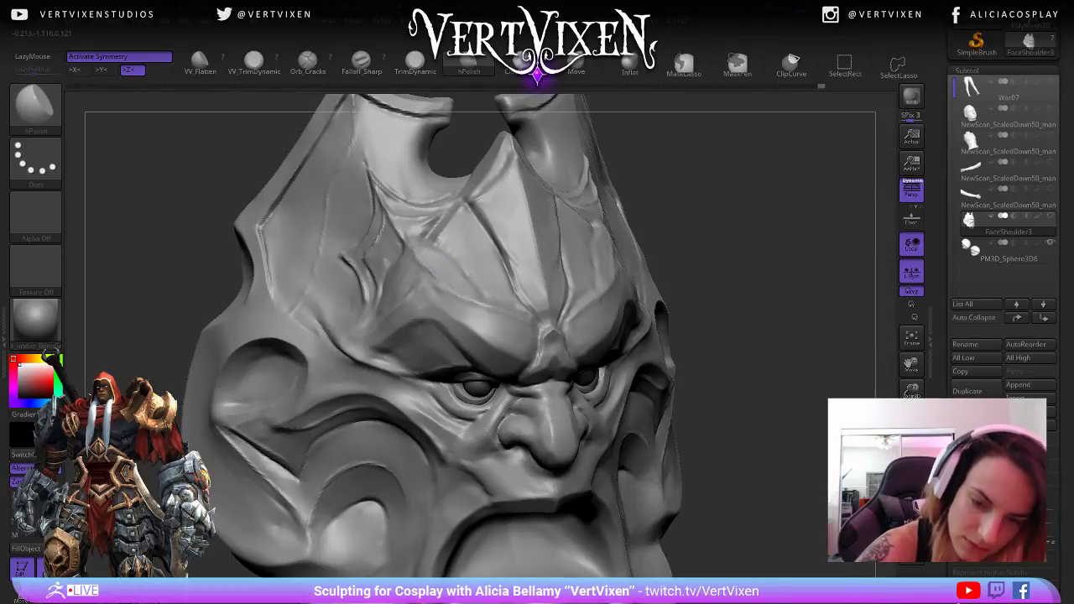
left_click_drag(738, 251, 775, 247)
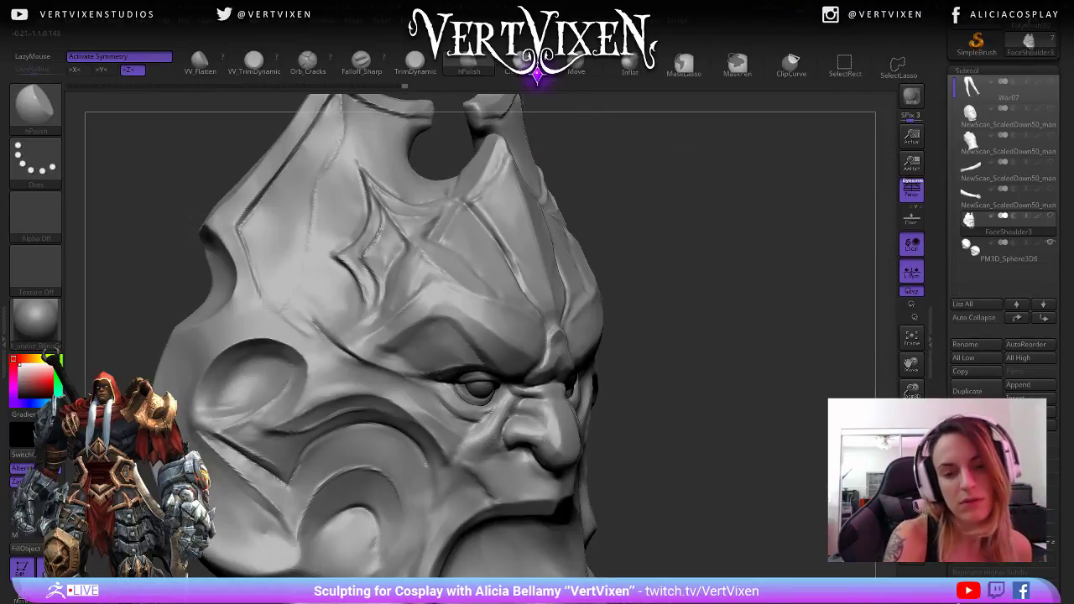
- Build up clay between the pointed temple ornament and the brow with the ClayBuildup brush
key("b")
key("c")
key("b")
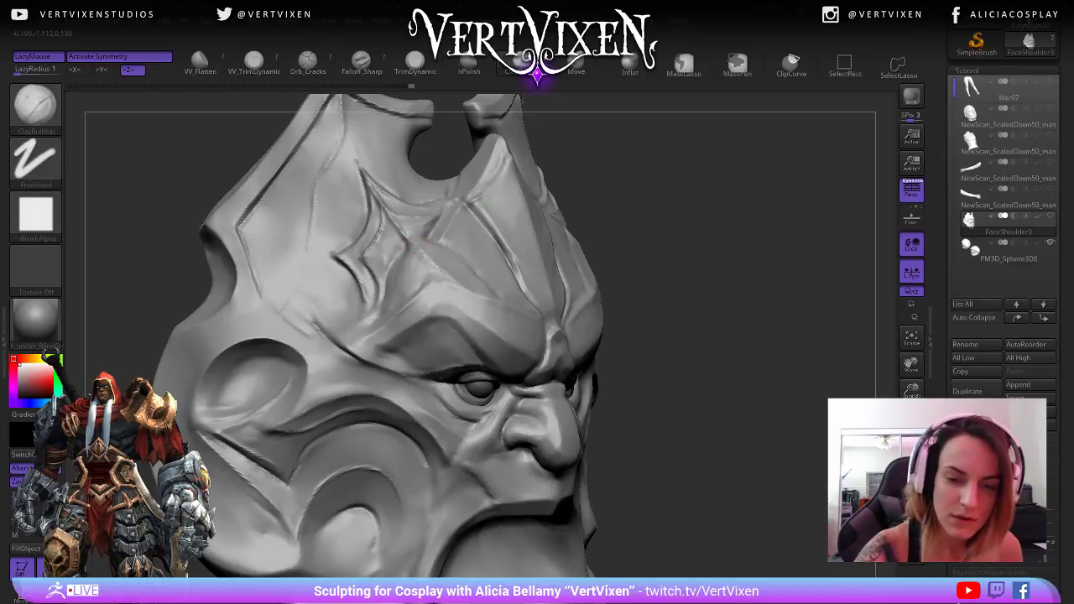
left_click_drag(721, 244, 618, 228)
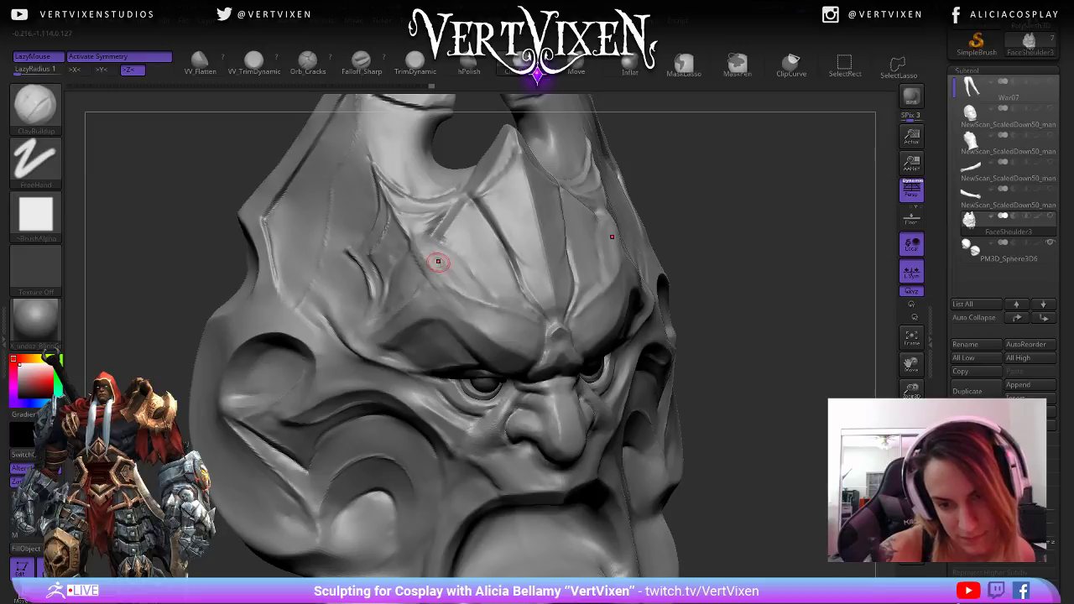
left_click_drag(411, 257, 416, 278)
right_click_drag(445, 287, 516, 288)
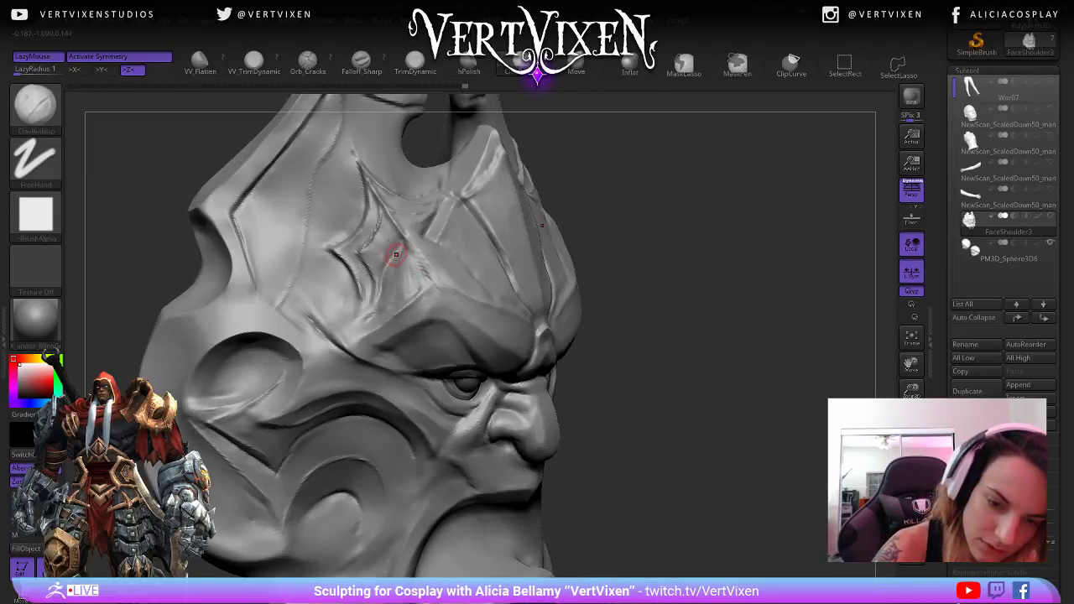
left_click_drag(400, 281, 377, 308)
mouse_move(385, 219)
left_mouse_down()
mouse_move(379, 228)
mouse_move(415, 253)
left_mouse_up()
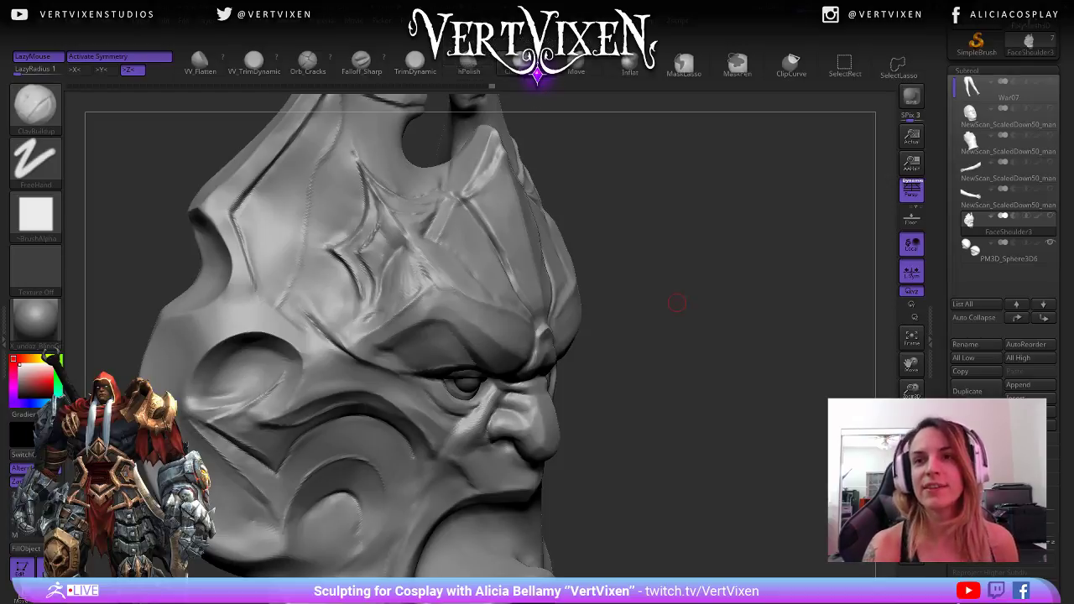
- Fill the upper part of the pointed temple ornament with clay strokes and smooth its top edge
left_click_drag(665, 304, 684, 412)
left_click_drag(386, 270, 379, 316)
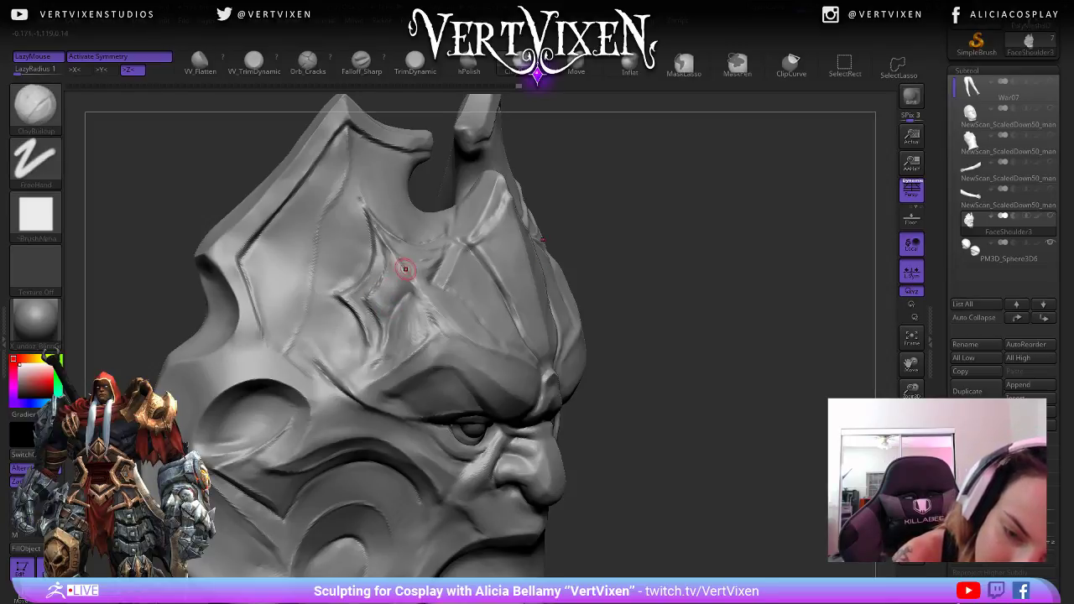
left_click_drag(403, 269, 429, 277)
mouse_move(732, 252)
left_mouse_down()
mouse_move(747, 283)
mouse_move(785, 263)
left_mouse_up()
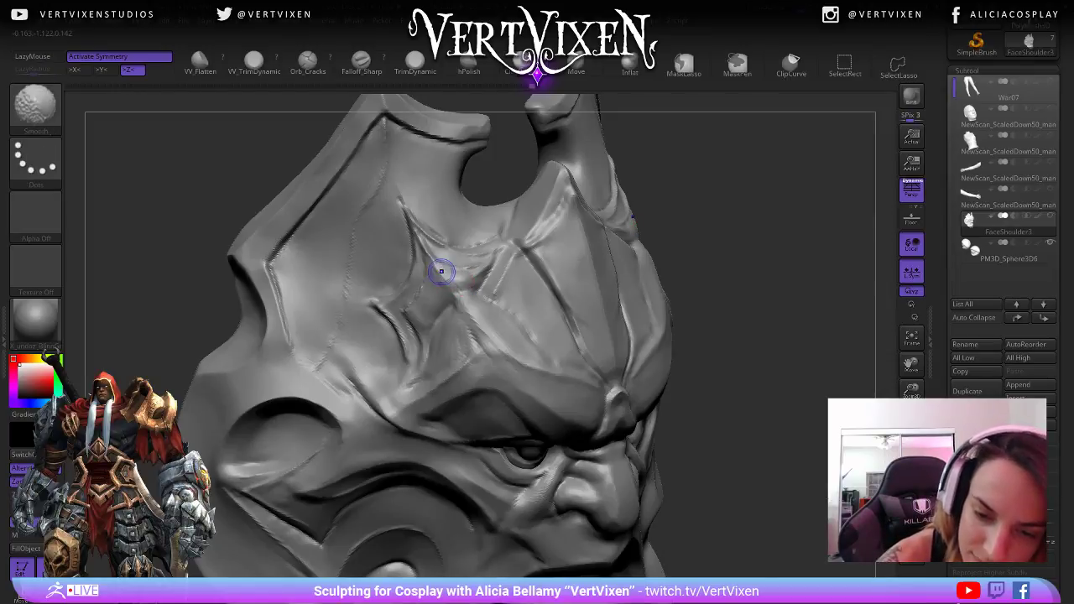
left_click_drag(441, 266, 457, 266, "shift")
mouse_move(413, 227)
left_mouse_down()
mouse_move(447, 291)
mouse_move(429, 302)
left_mouse_up()
left_click_drag(725, 272, 761, 276)
mouse_move(417, 246)
left_mouse_down()
mouse_move(430, 296)
mouse_move(428, 313)
mouse_move(418, 313)
left_mouse_up()
left_click_drag(709, 225, 688, 225)
mouse_move(426, 244)
left_mouse_down()
mouse_move(444, 277)
mouse_move(455, 272)
left_mouse_up()
left_click_drag(697, 312, 711, 320)
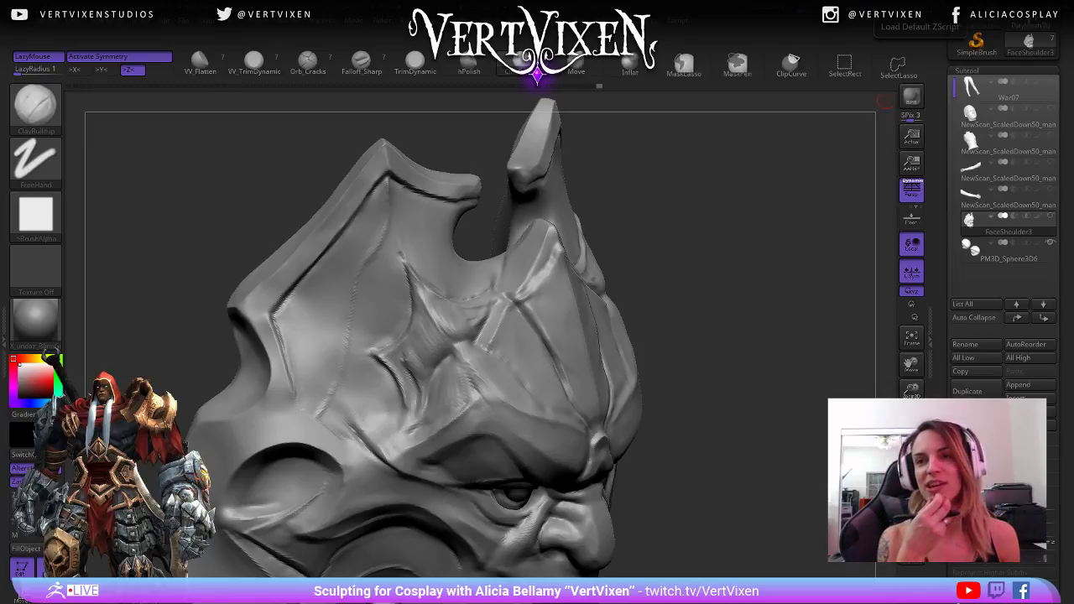
- Build up a raised ridge across the temple ornament from its outer side point towards its centre
mouse_move(653, 232)
left_mouse_down()
mouse_move(672, 221)
mouse_move(638, 201)
left_mouse_up()
left_click_drag(425, 335, 426, 287)
left_click_drag(654, 227, 664, 228)
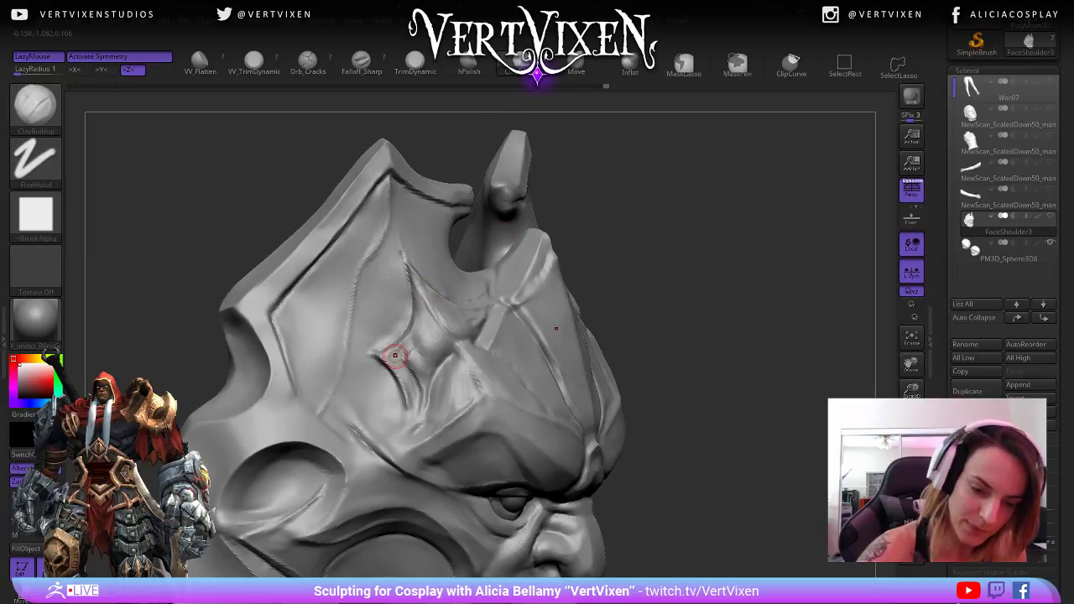
mouse_move(398, 352)
left_mouse_down()
mouse_move(392, 359)
mouse_move(442, 360)
left_mouse_up()
left_click_drag(621, 219, 582, 269)
key("space")
key("shift+d")
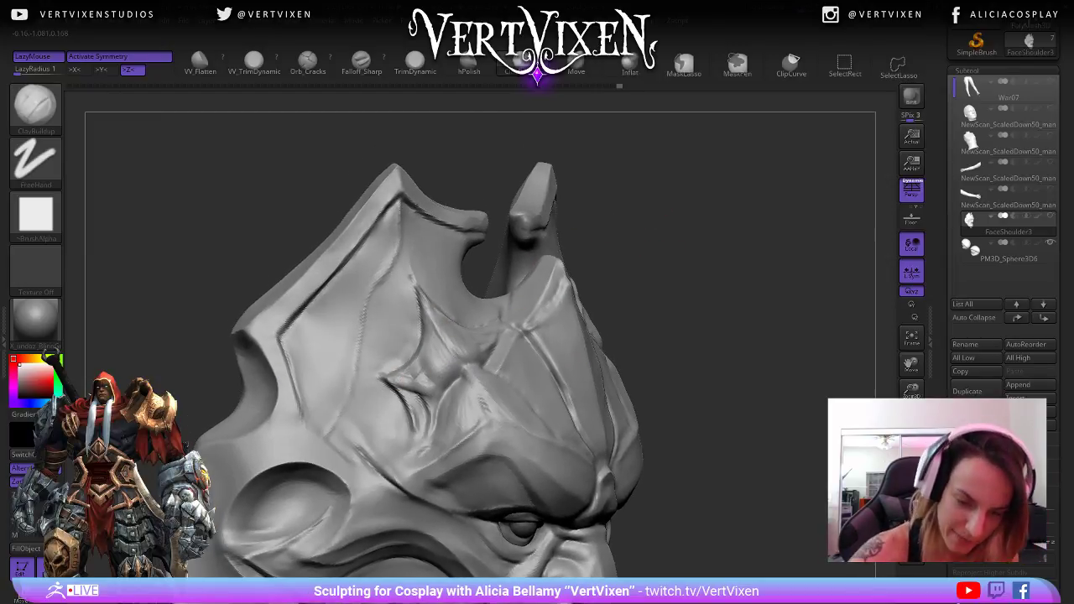
mouse_move(396, 379)
left_mouse_down()
mouse_move(427, 388)
mouse_move(424, 411)
mouse_move(429, 383)
left_mouse_up()
left_click_drag(698, 344, 683, 338)
- Flatten the built-up clay inside the temple ornament with a resized hPolish brush
key("b")
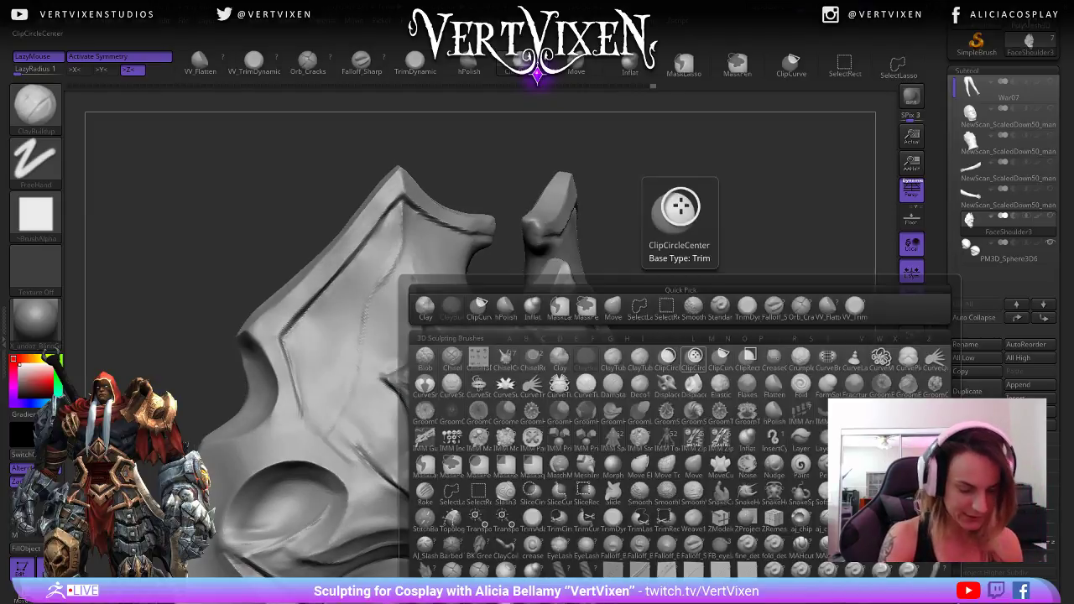
key("h")
key("p")
key("space")
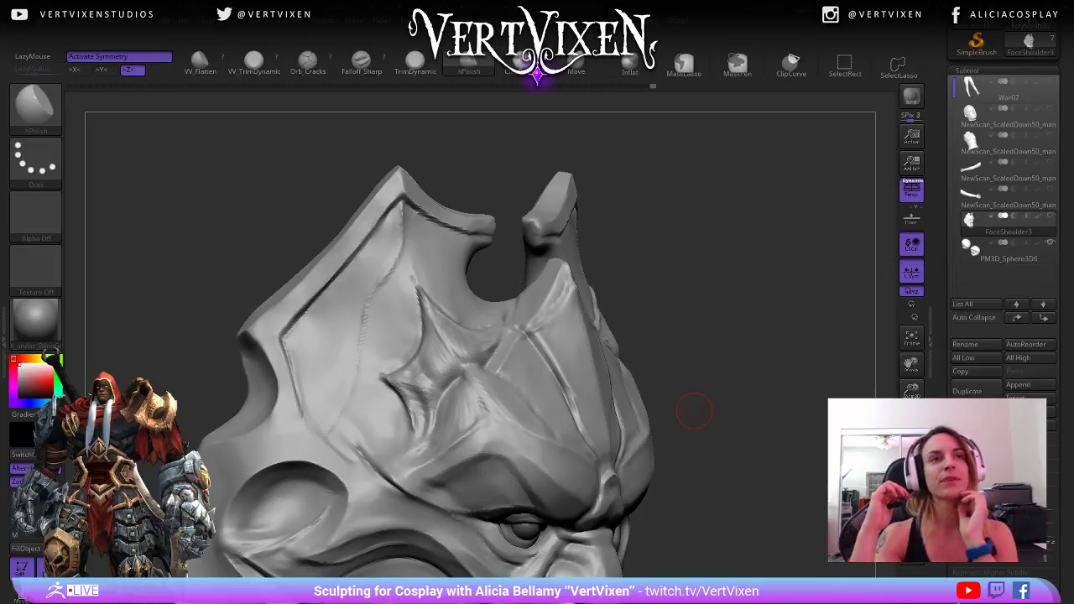
left_click_drag(693, 410, 678, 305)
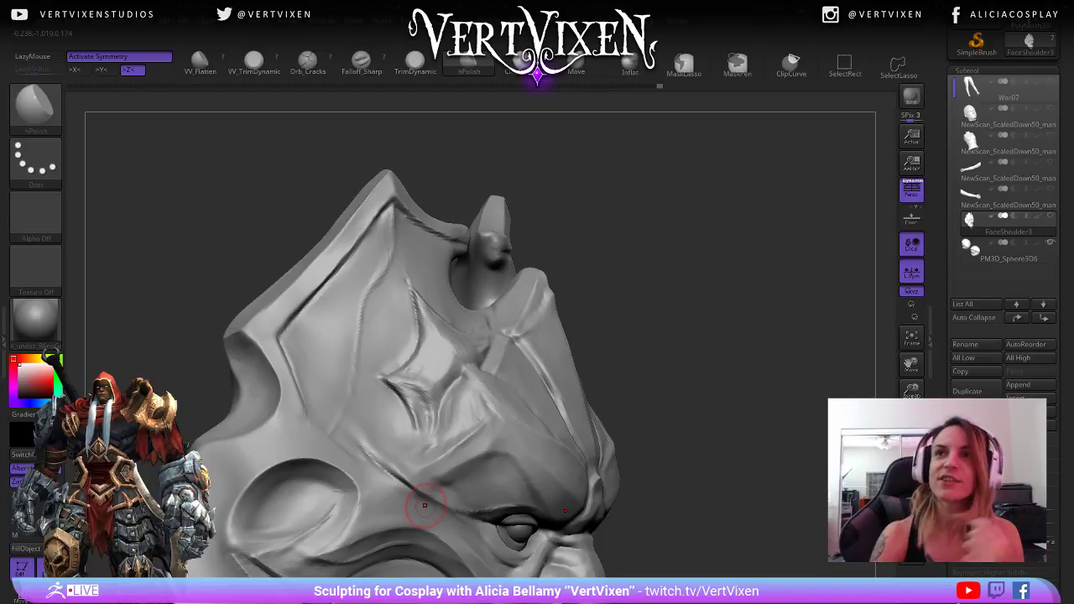
right_click_drag(424, 505, 498, 338)
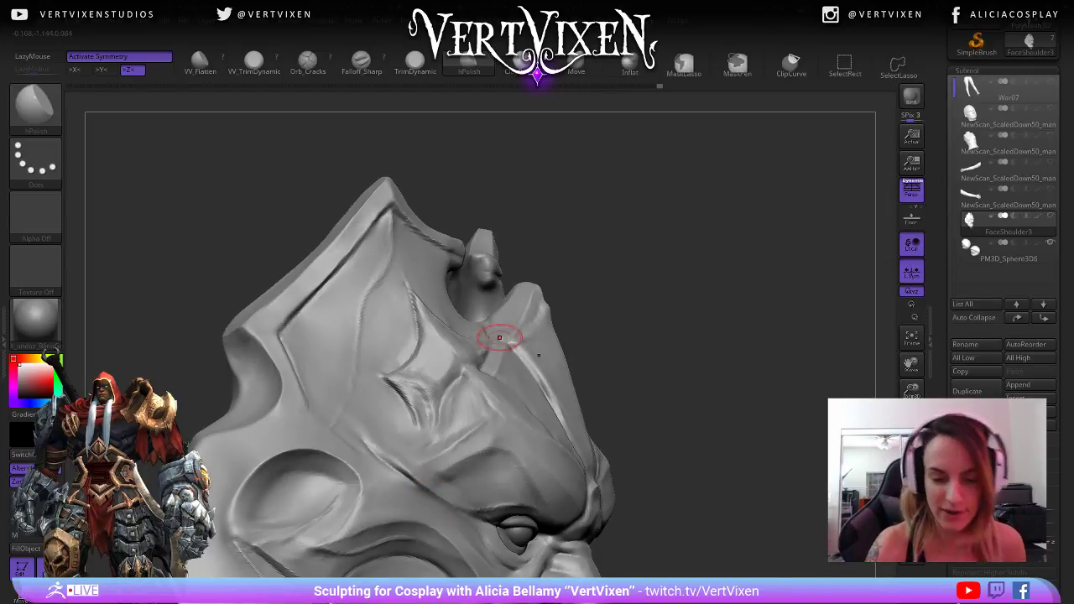
right_click(446, 362)
right_click_drag(659, 299, 588, 326)
right_click(440, 374)
left_click_drag(439, 374, 437, 375)
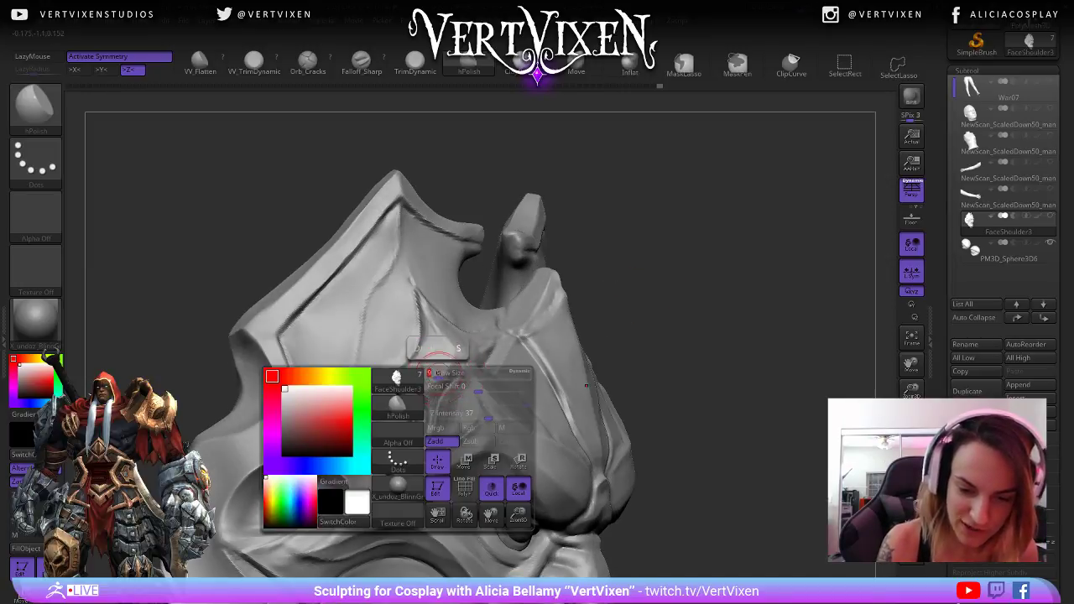
right_click_drag(585, 295, 601, 292)
right_click_drag(446, 377, 424, 327)
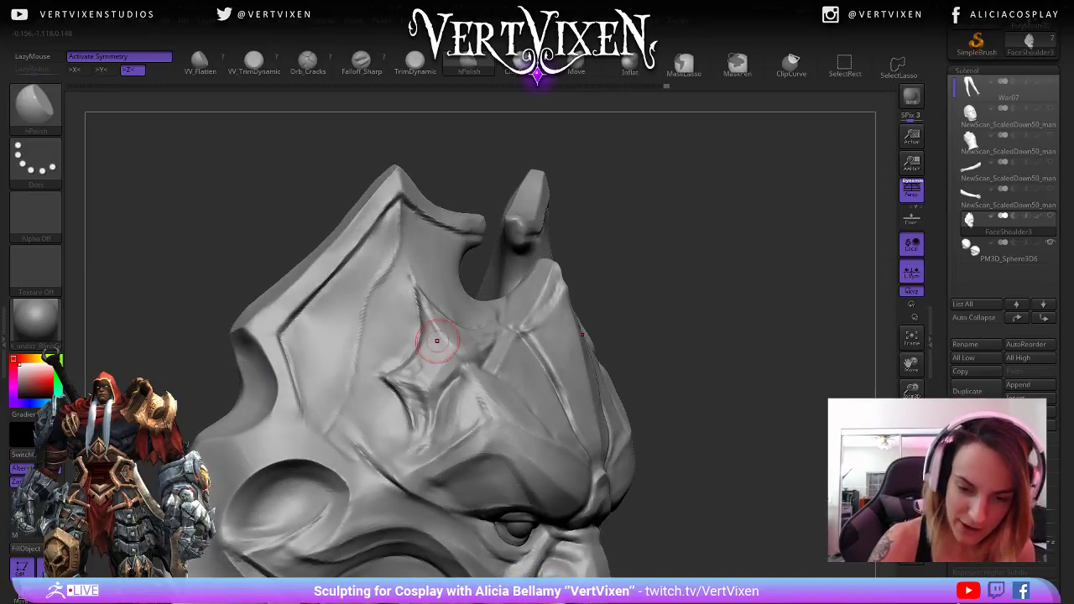
- Polish the temple ornament's inner face and its forehead-side edge with the hPolish brush
key("ctrl")
right_click(604, 366)
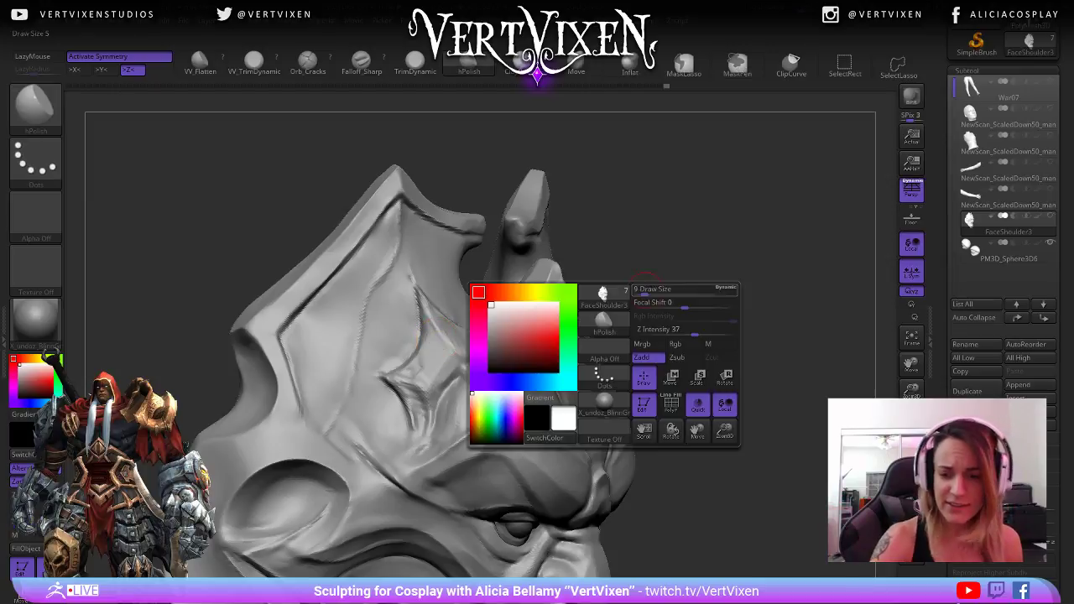
right_click_drag(659, 335, 706, 333)
mouse_move(437, 314)
left_mouse_down()
mouse_move(458, 350)
mouse_move(482, 349)
left_mouse_up()
right_click_drag(522, 356, 469, 363)
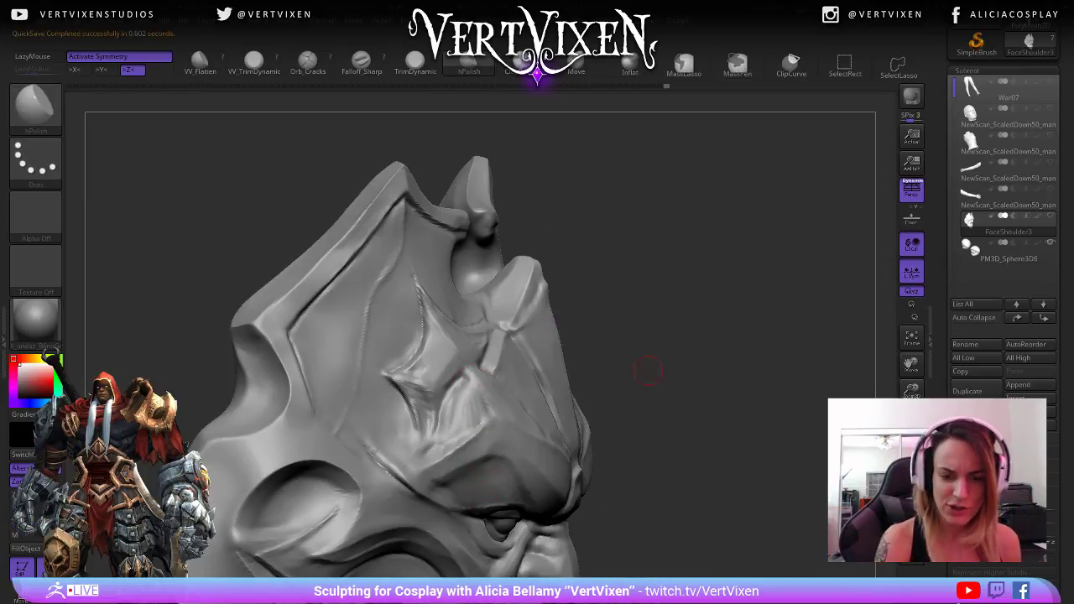
right_click_drag(647, 369, 438, 343)
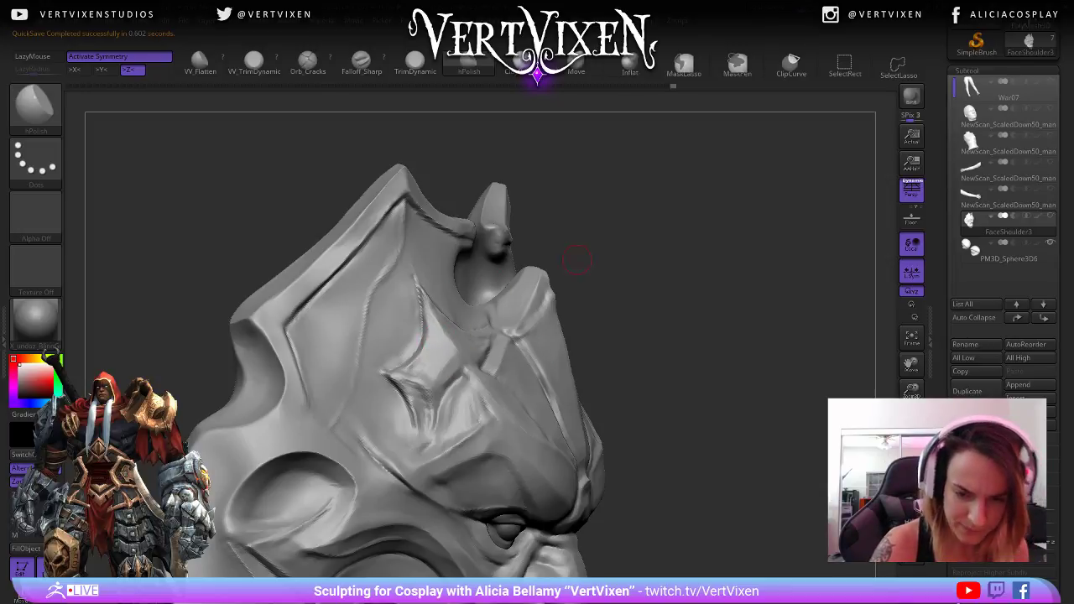
right_click_drag(577, 261, 431, 311)
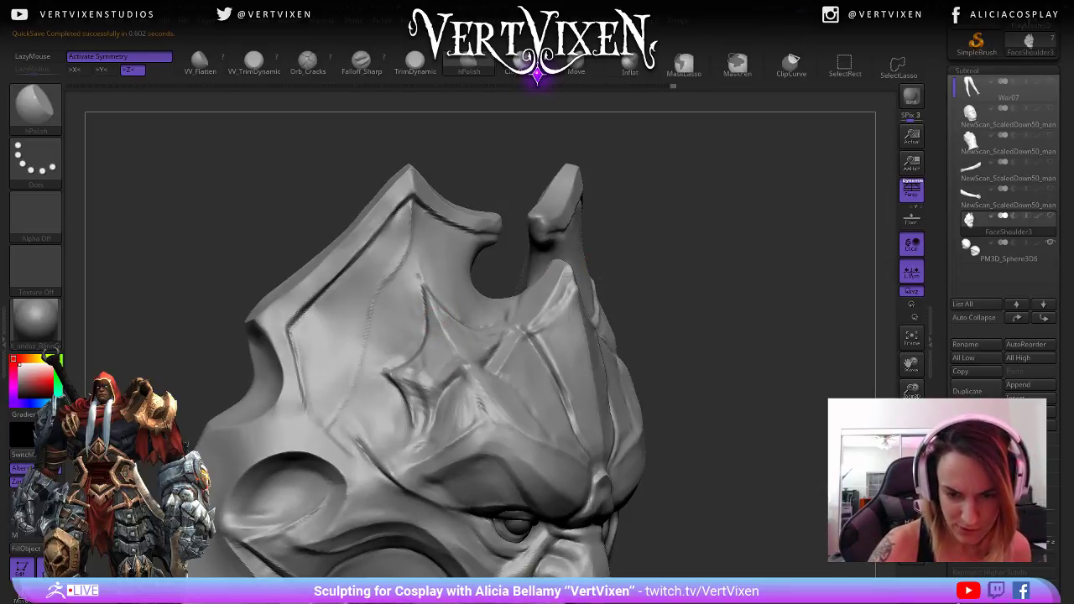
left_click_drag(471, 368, 483, 349)
mouse_move(656, 364)
left_mouse_down()
mouse_move(688, 362)
mouse_move(668, 467)
mouse_move(807, 441)
left_mouse_up()
left_click_drag(675, 335, 573, 323)
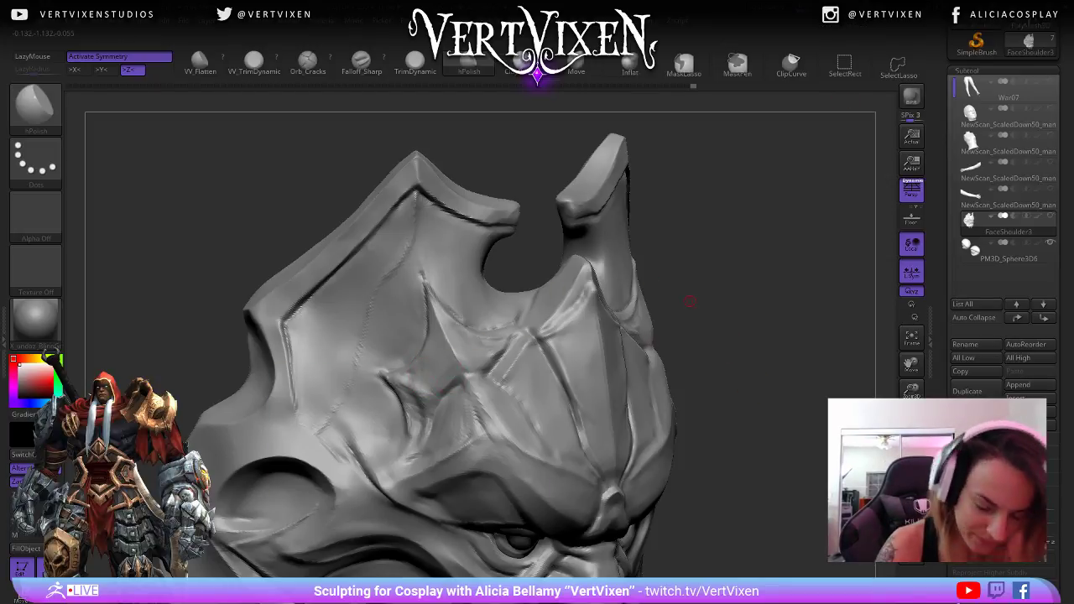
- Add clay along the ridge inside the temple ornament with a resized ClayBuildup brush
key("b")
key("c")
key("b")
left_click_drag(681, 359, 746, 280)
right_click(382, 469)
right_click_drag(453, 420, 410, 379)
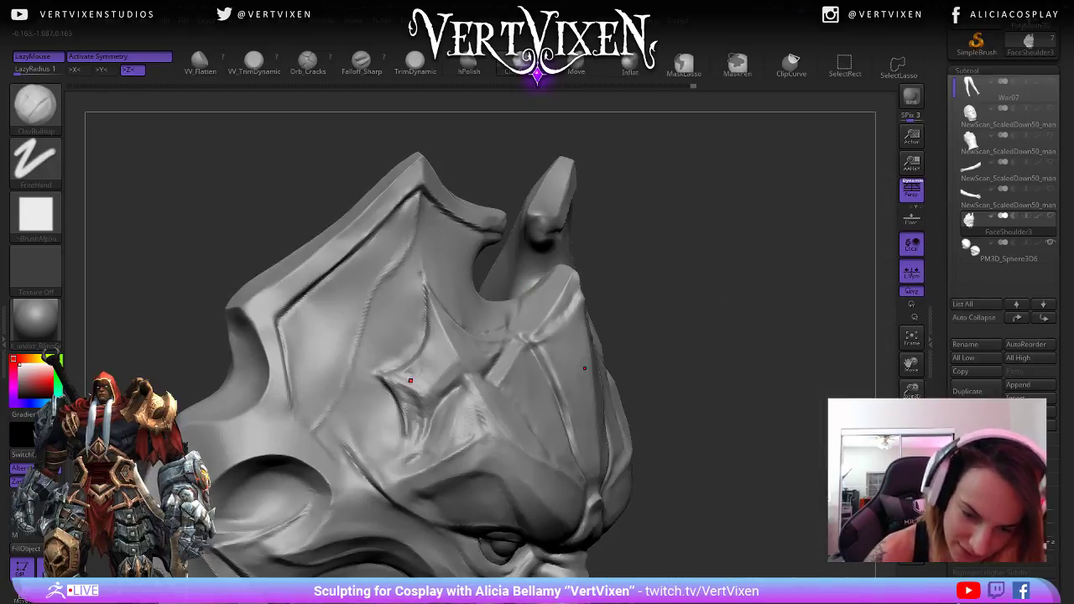
right_click(426, 395)
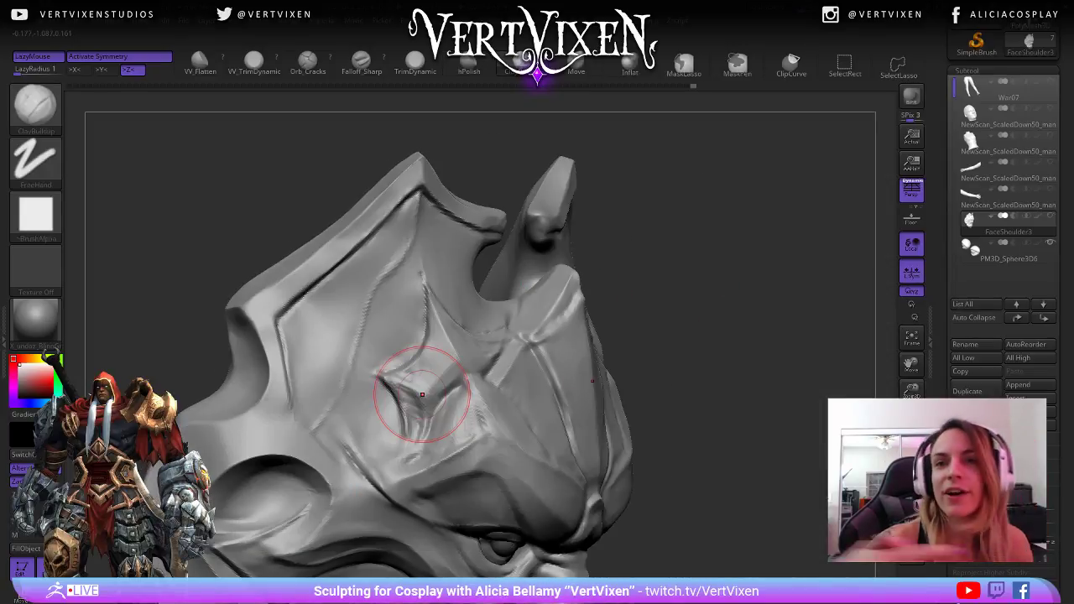
right_click(401, 371)
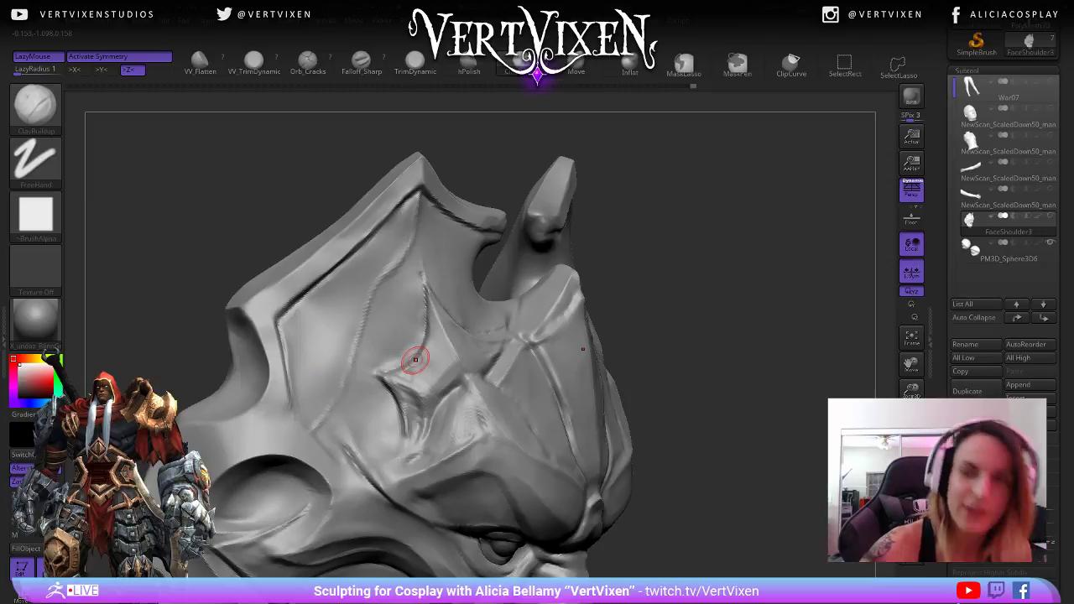
right_click(398, 383)
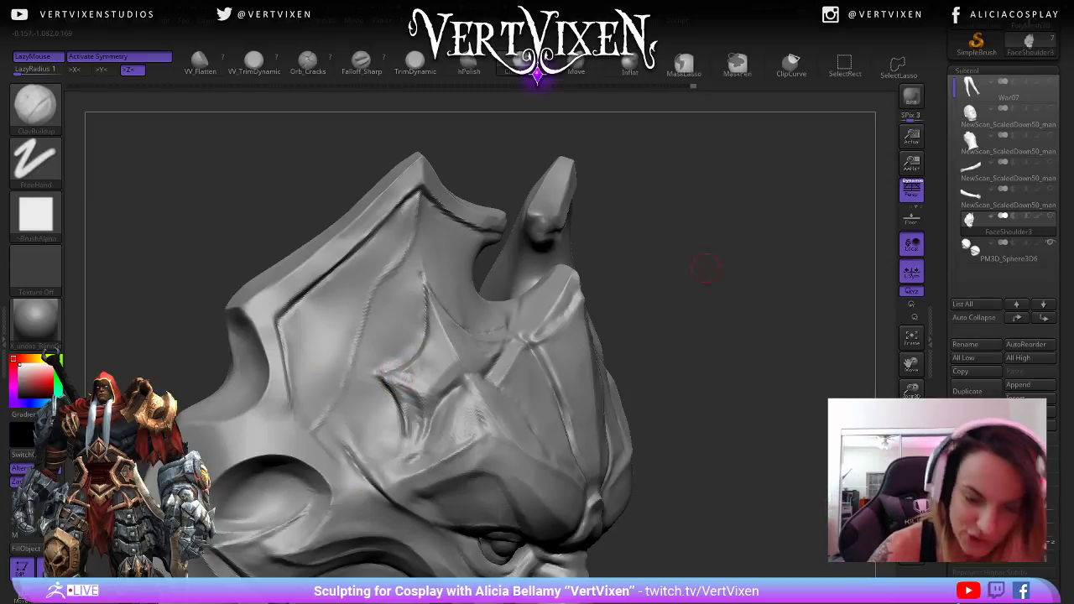
- Build up the temple ornament's inner face above the ridge and smooth the recess beneath it
left_click_drag(711, 270, 718, 275)
mouse_move(398, 384)
left_mouse_down()
mouse_move(416, 421)
mouse_move(401, 378)
mouse_move(425, 377)
left_mouse_up()
right_click_drag(424, 377, 432, 376)
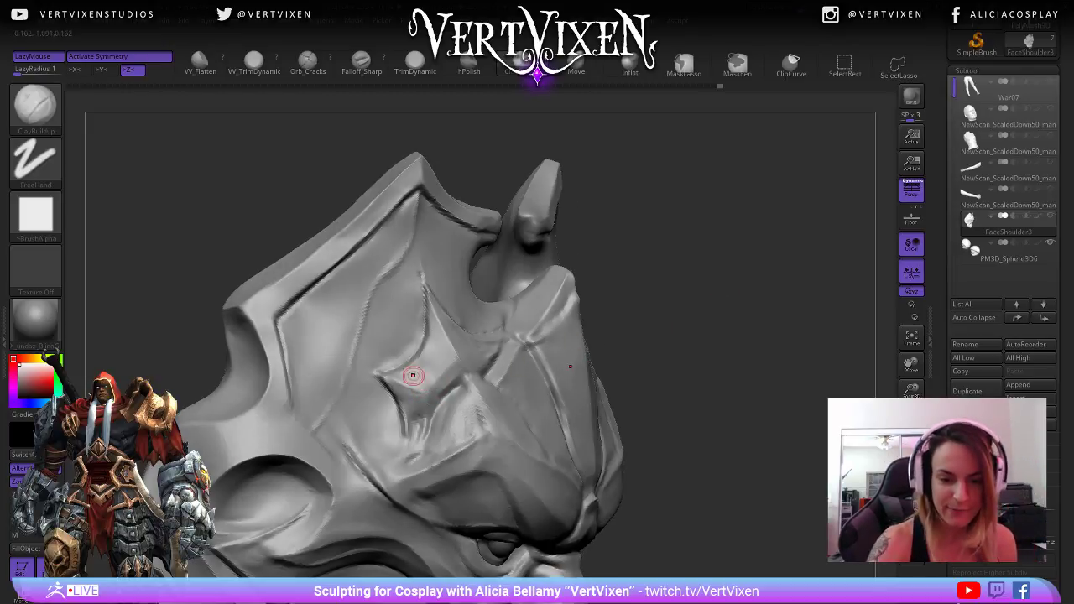
left_click_drag(412, 374, 415, 343)
right_click_drag(444, 344, 461, 347)
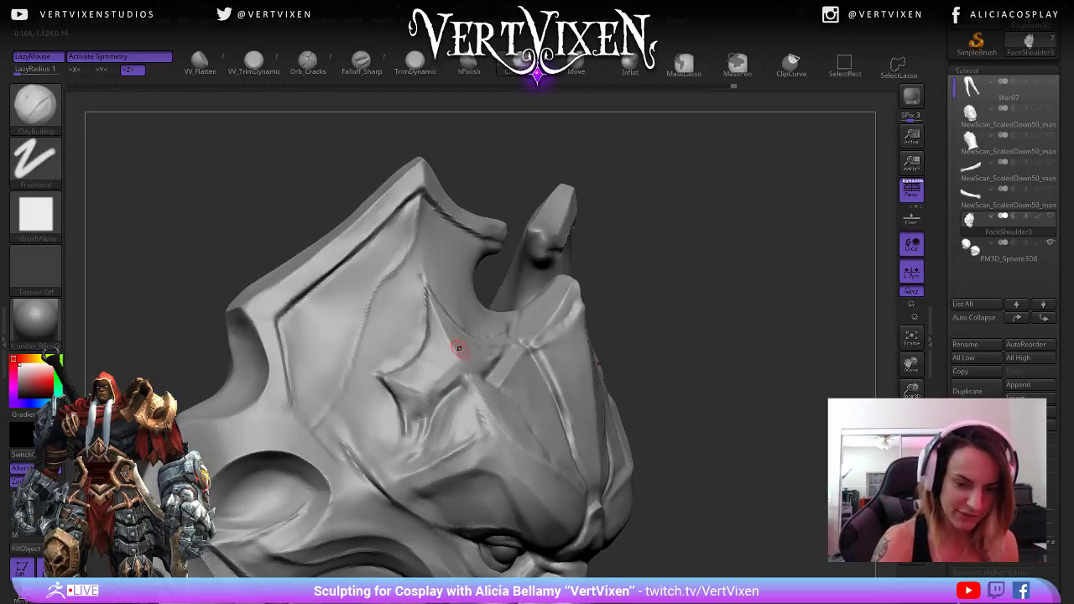
mouse_move(394, 396)
left_mouse_down("shift")
mouse_move(403, 389)
mouse_move(418, 430)
left_mouse_up("shift")
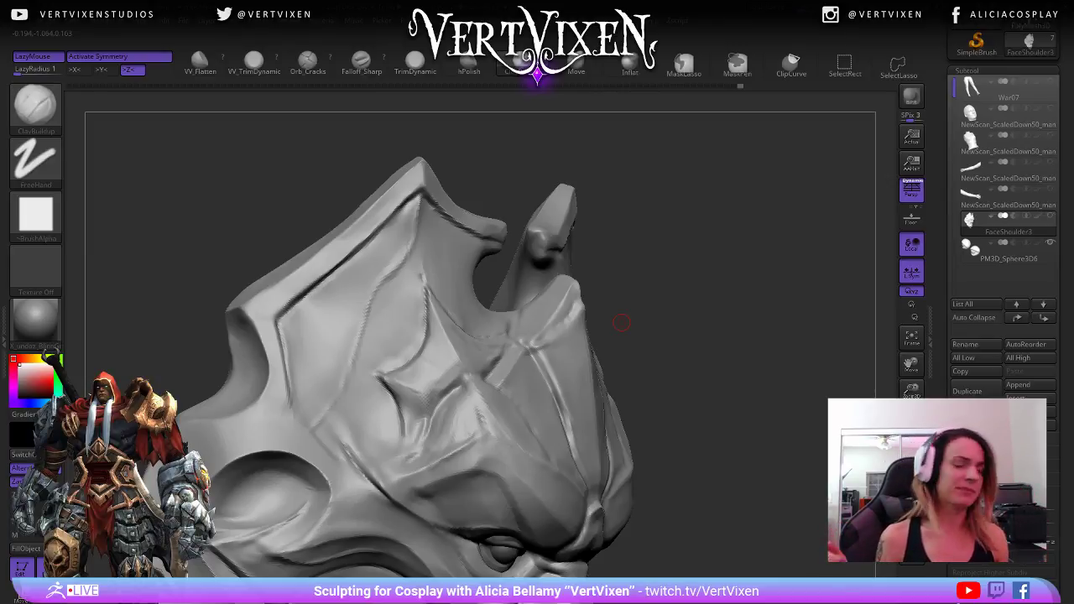
- Flatten the temple ornament's central ridge and the recess below it with the hPolish brush
key("b")
left_click(711, 307)
left_click_drag(713, 336, 661, 320)
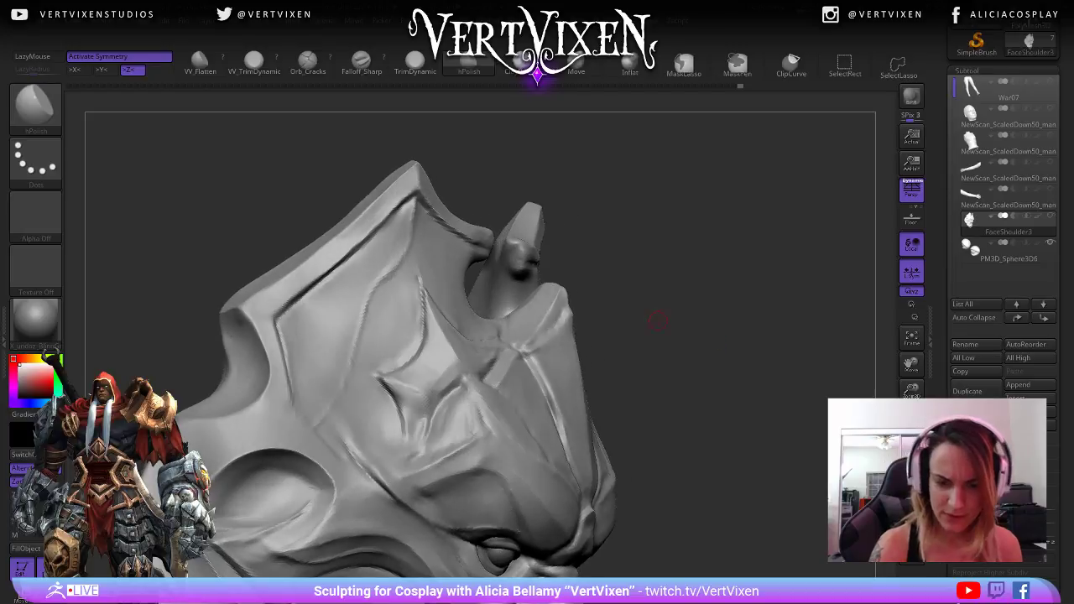
left_click_drag(403, 398, 418, 401)
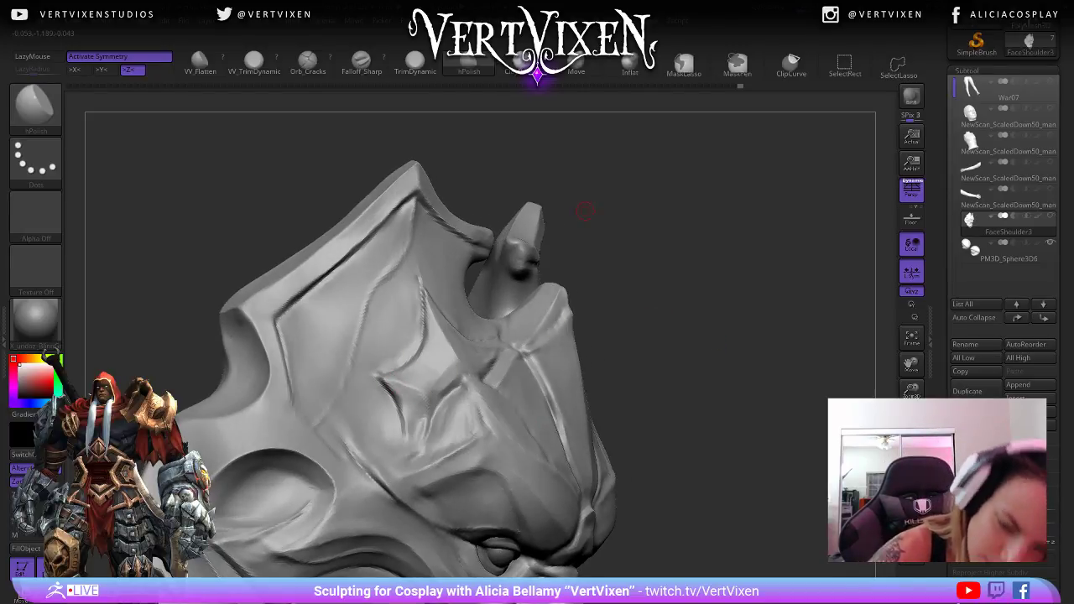
left_click_drag(582, 209, 542, 231)
left_click_drag(396, 388, 417, 382)
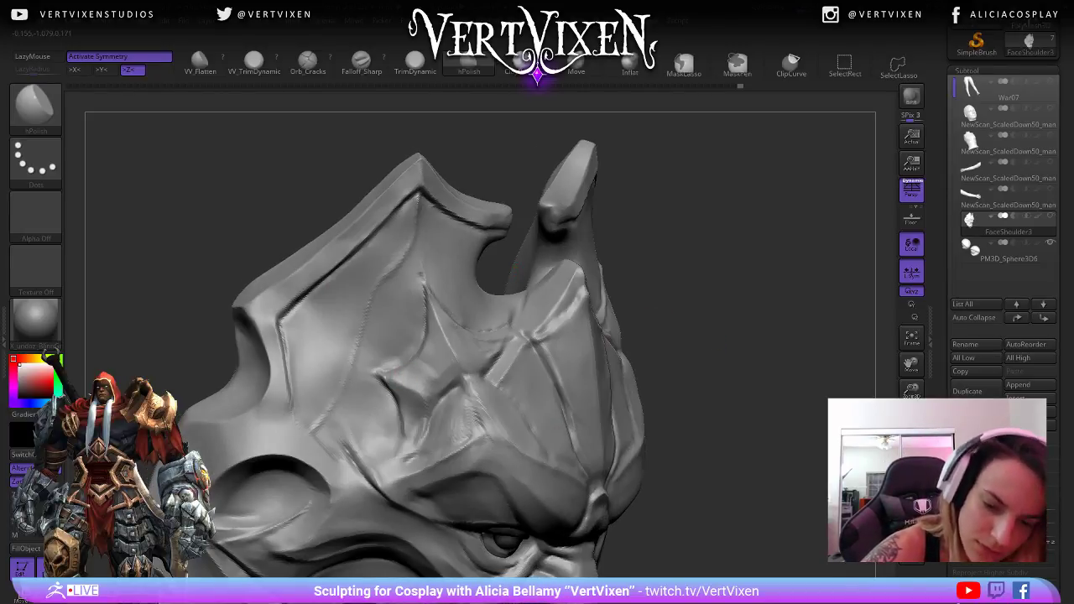
mouse_move(805, 277)
left_mouse_down()
mouse_move(709, 254)
mouse_move(721, 277)
mouse_move(713, 201)
mouse_move(755, 188)
mouse_move(763, 321)
left_mouse_up()
left_click(433, 439)
- Add ClayBuildup strokes in the recess below the temple ornament's ridge and smooth them
key("b")
key("c")
key("b")
mouse_move(666, 436)
left_mouse_down()
mouse_move(688, 401)
mouse_move(591, 309)
left_mouse_up()
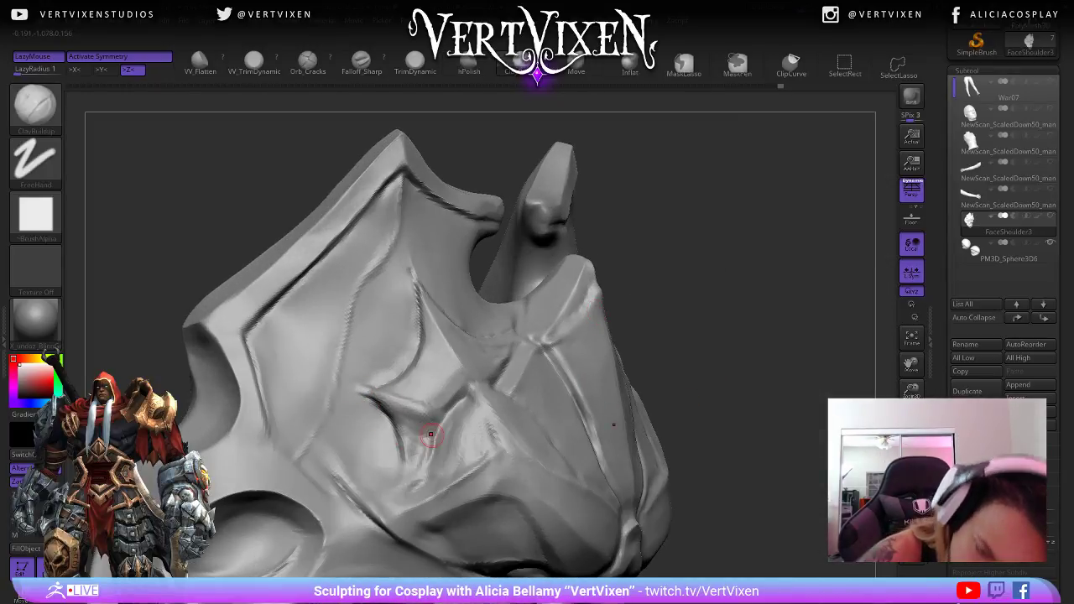
mouse_move(430, 435)
left_mouse_down()
mouse_move(444, 391)
mouse_move(457, 395)
mouse_move(434, 353)
left_mouse_up()
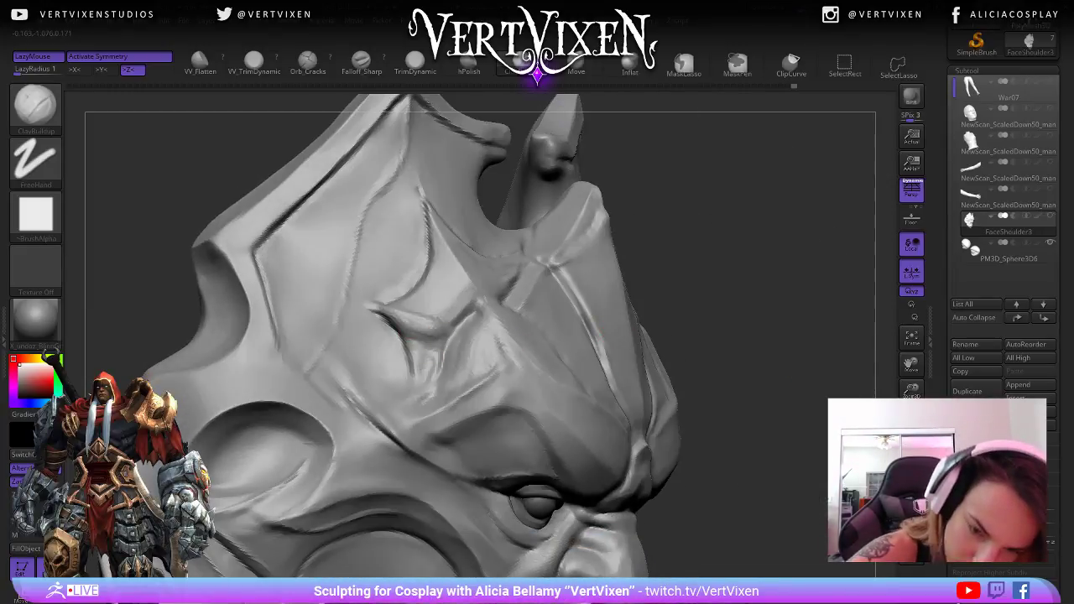
key("shift")
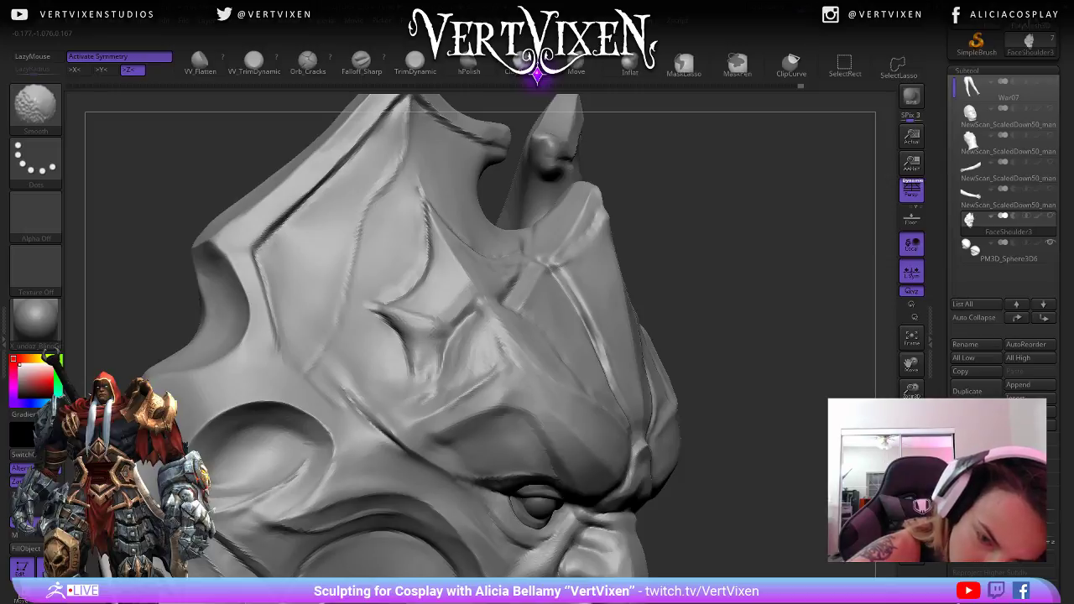
- Fill the dark crease below the temple ornament's outer point with clay and smooth the transition
left_click_drag(849, 352, 784, 359)
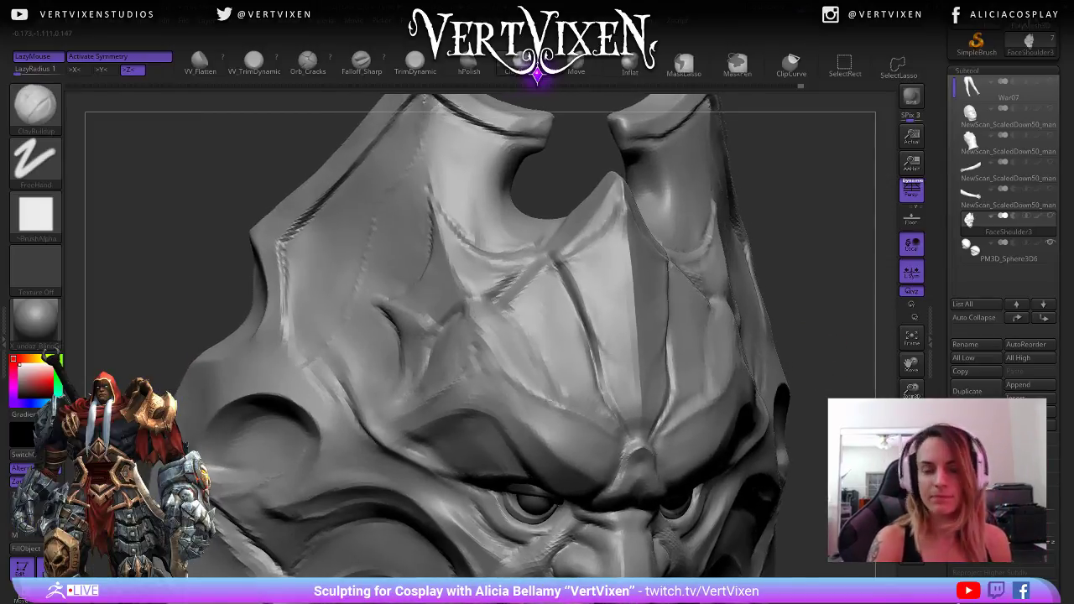
mouse_move(424, 100)
left_mouse_down()
mouse_move(472, 282)
mouse_move(274, 232)
left_mouse_up()
left_click_drag(839, 335, 805, 335)
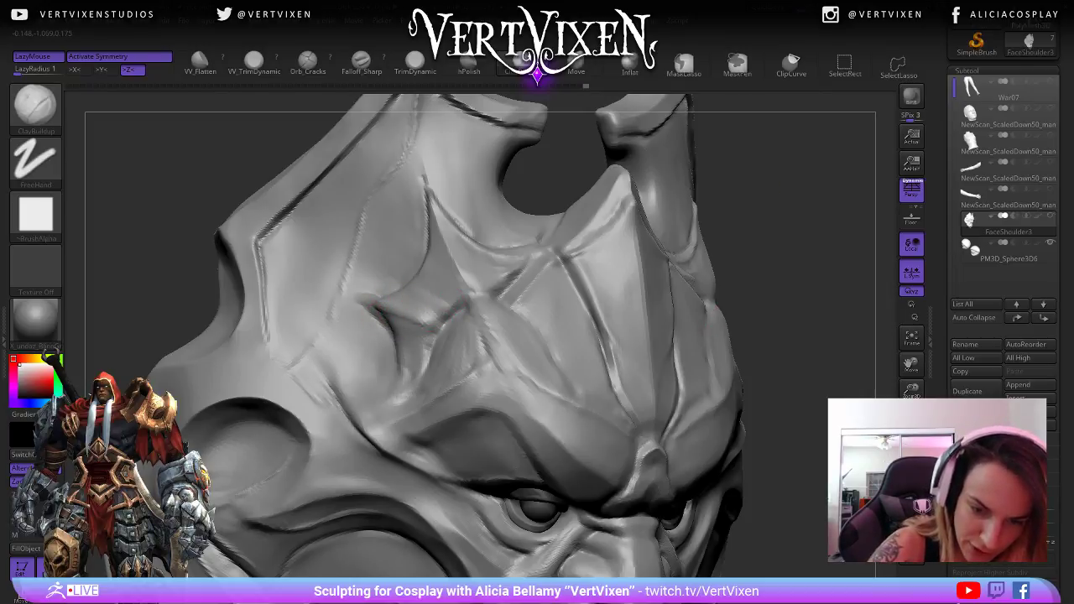
left_click_drag(377, 308, 390, 339)
right_click_drag(391, 341, 416, 340)
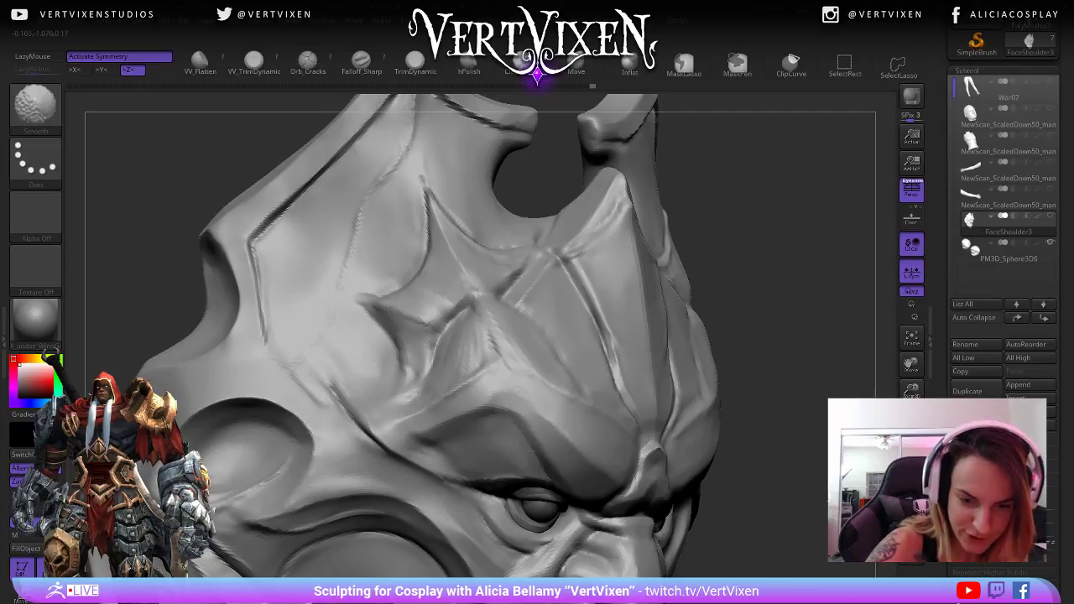
right_click_drag(758, 324, 813, 325)
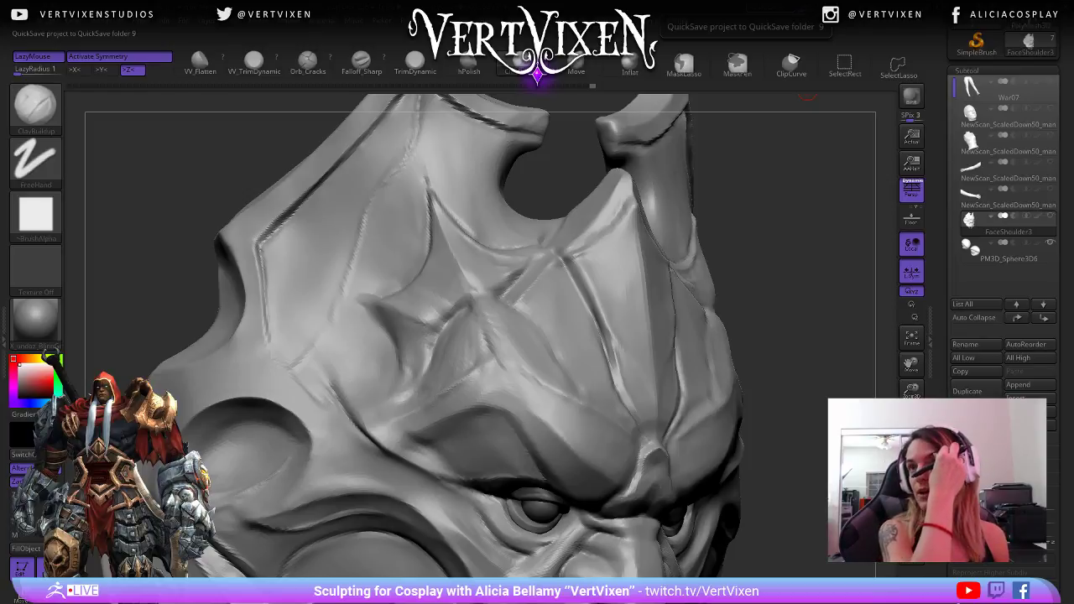
- Show the torso, head and arm scans with the mask and examine how it sits on the shoulder
mouse_move(781, 357)
left_mouse_down("alt")
mouse_move(804, 429)
mouse_move(762, 408)
mouse_move(773, 432)
mouse_move(744, 440)
left_mouse_up("alt")
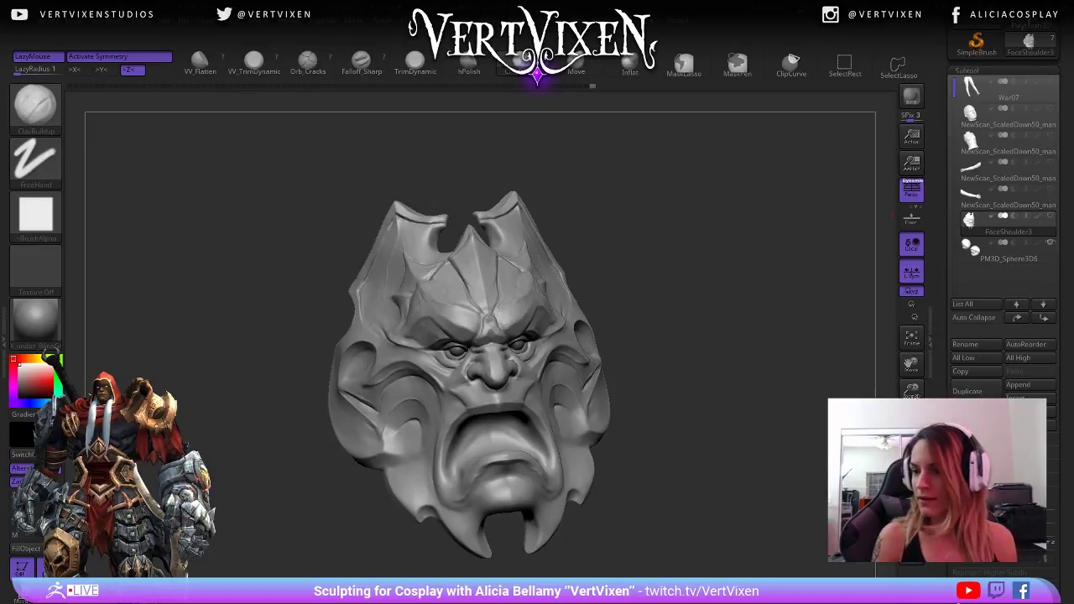
mouse_move(807, 377)
left_mouse_down("alt")
mouse_move(823, 304)
mouse_move(810, 303)
left_mouse_up("alt")
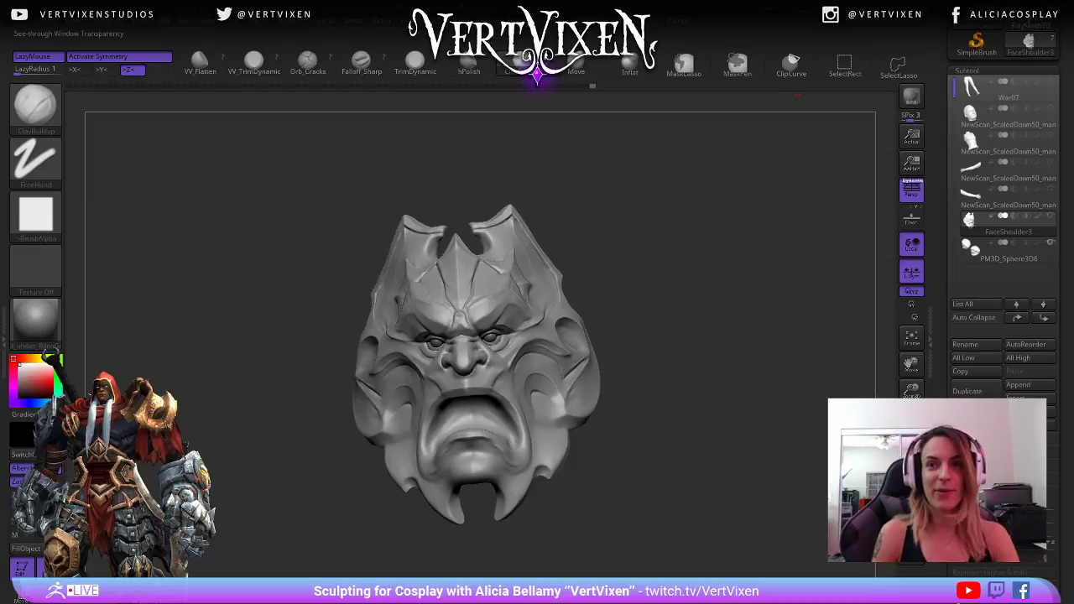
mouse_move(797, 335)
left_mouse_down()
mouse_move(717, 341)
mouse_move(700, 369)
left_mouse_up()
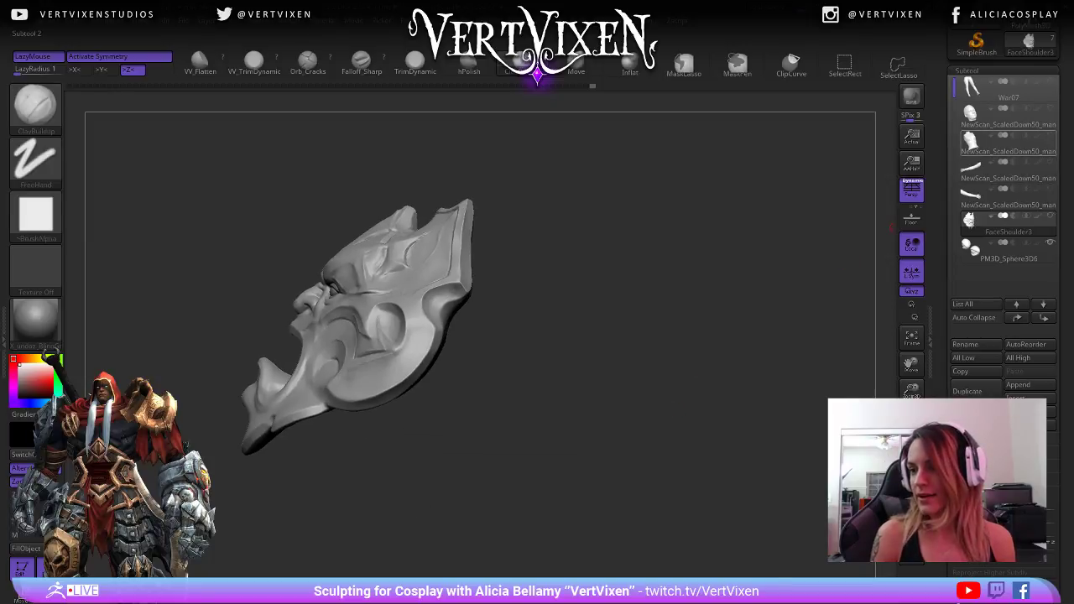
left_click(1049, 135)
left_click_drag(759, 291, 816, 250)
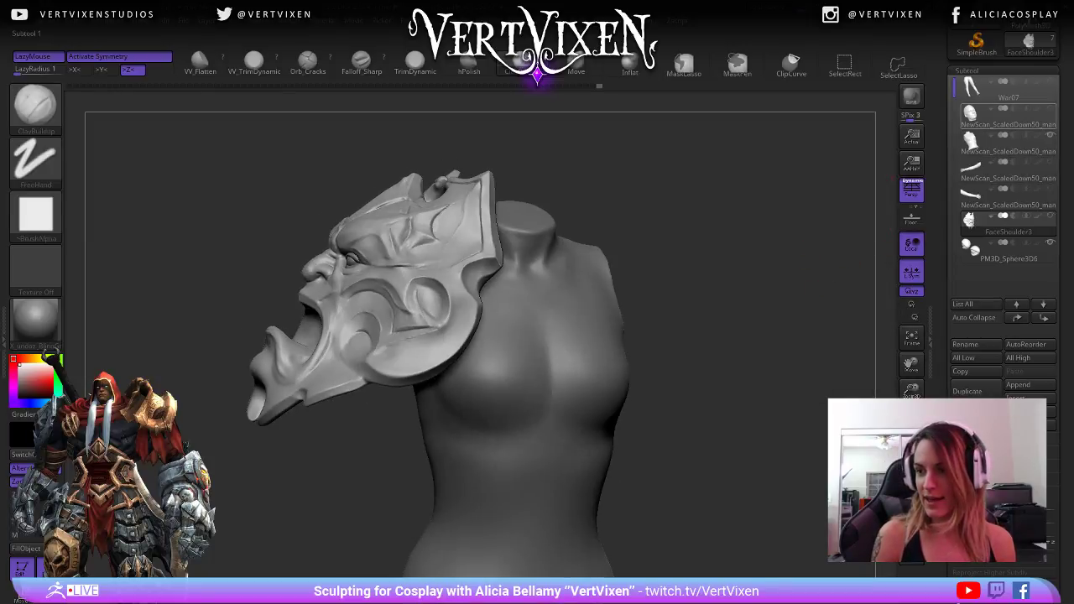
left_click(1050, 108)
left_click_drag(811, 290, 839, 264)
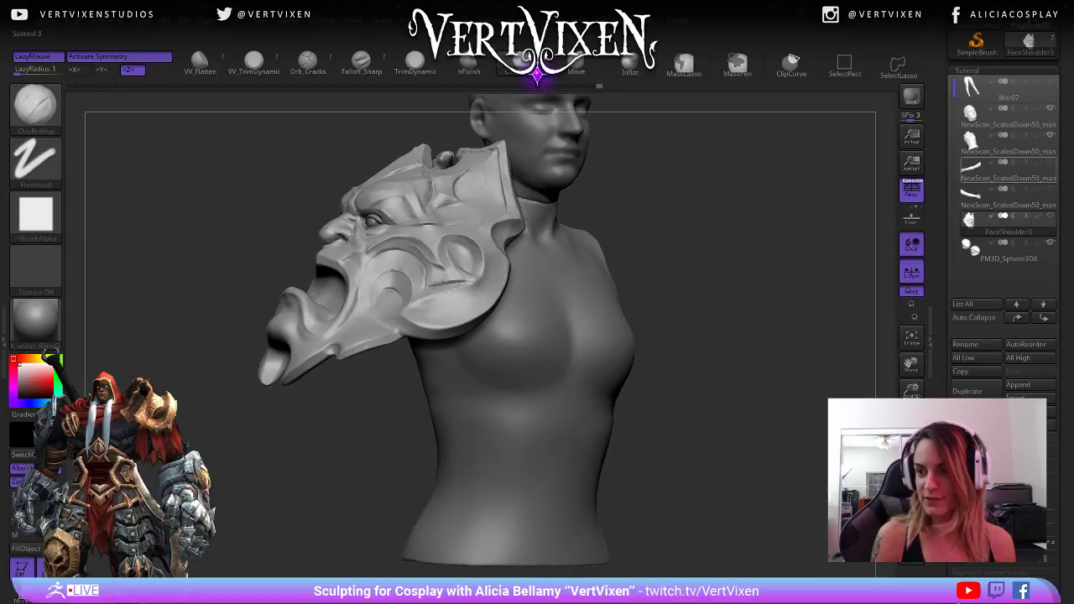
left_click(1049, 162)
left_click_drag(728, 320, 530, 312)
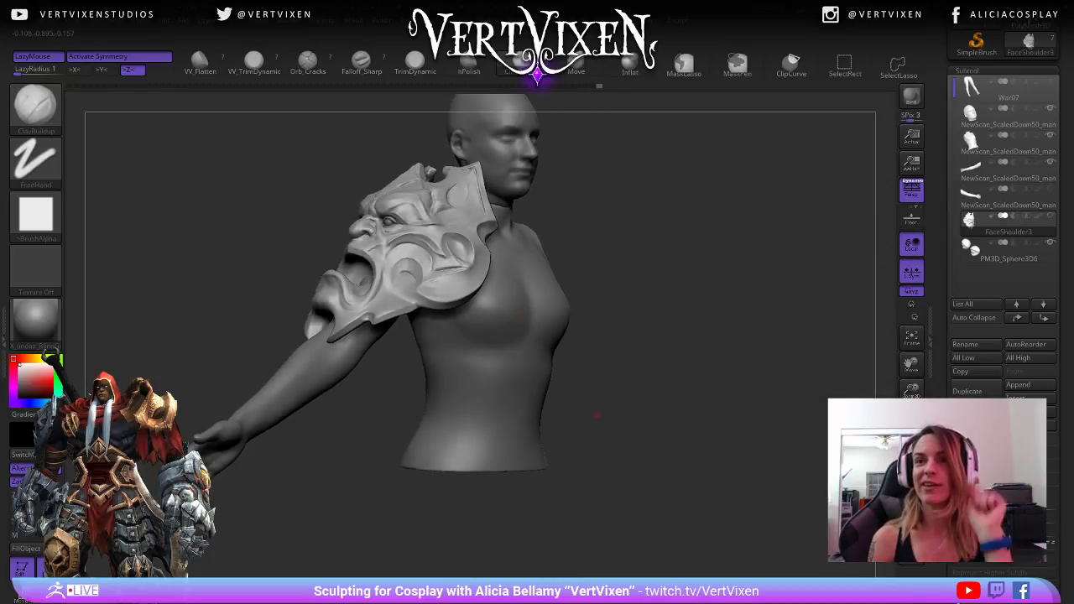
left_click_drag(755, 361, 663, 315, "alt")
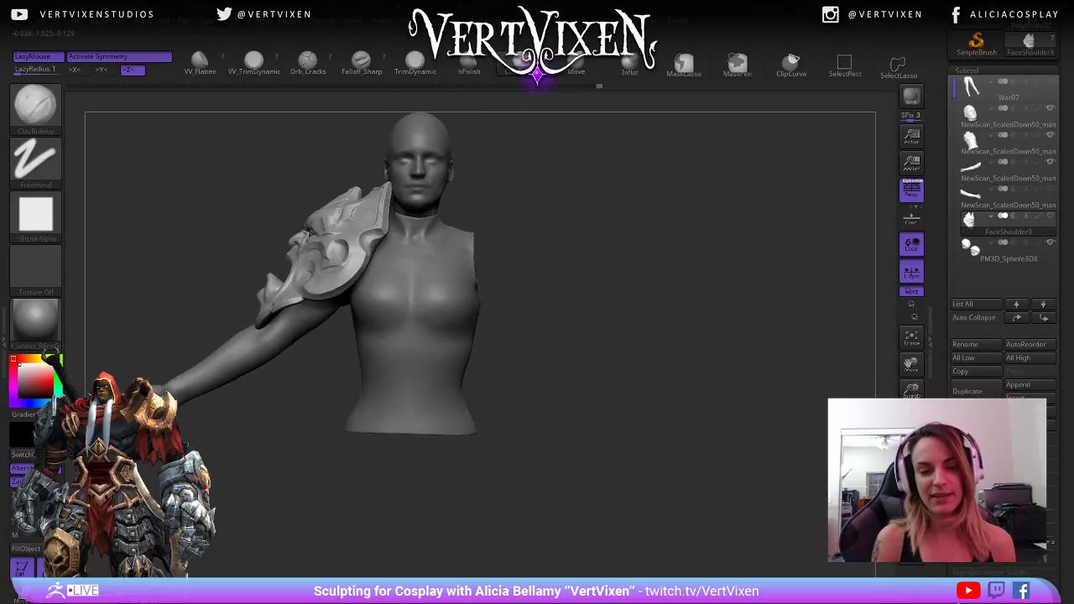
left_click_drag(583, 346, 685, 389, "alt")
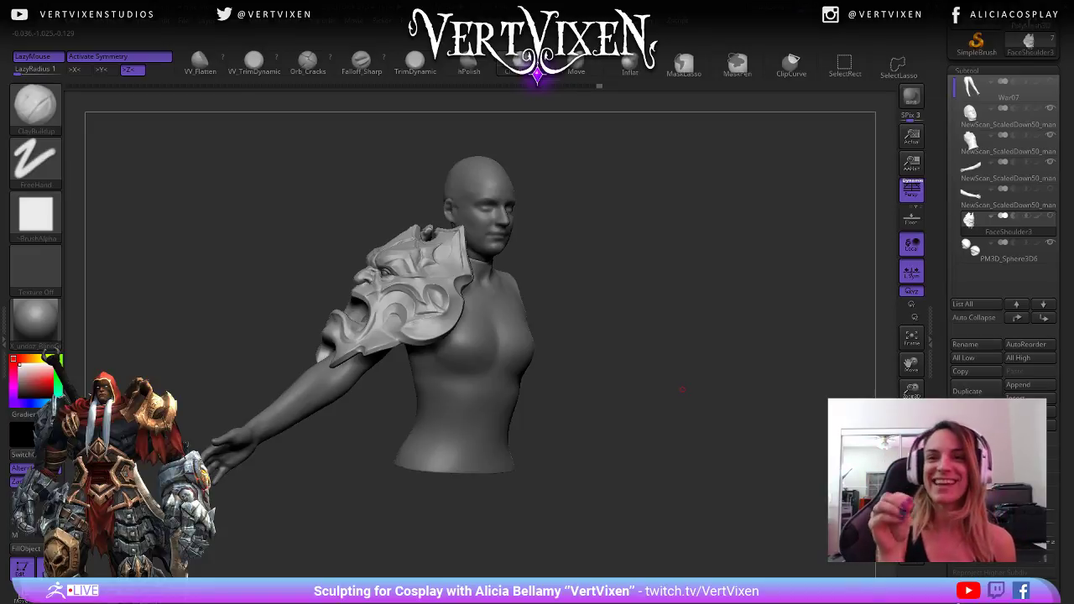
left_click_drag(613, 397, 748, 317)
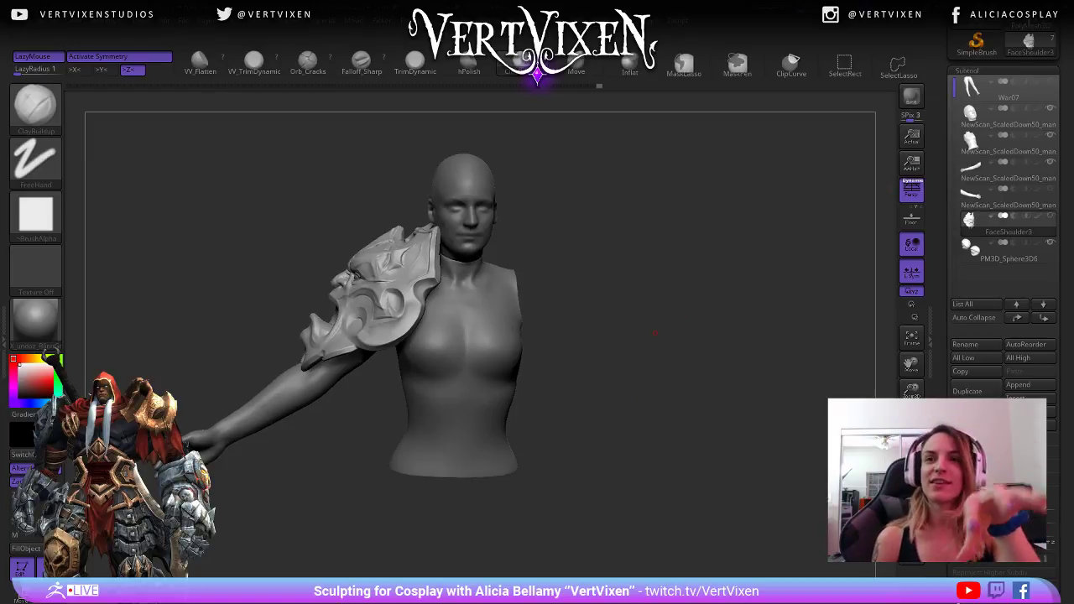
left_click_drag(657, 321, 613, 373)
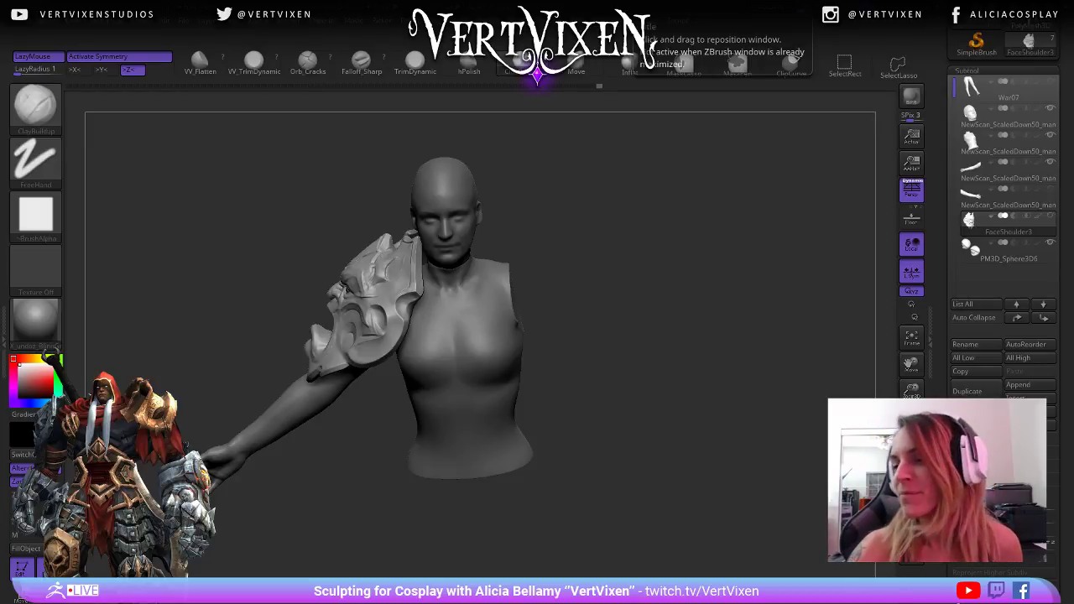
- Hide the head, torso and arm scans so only the face mask is displayed
left_click_drag(1051, 109, 1050, 189)
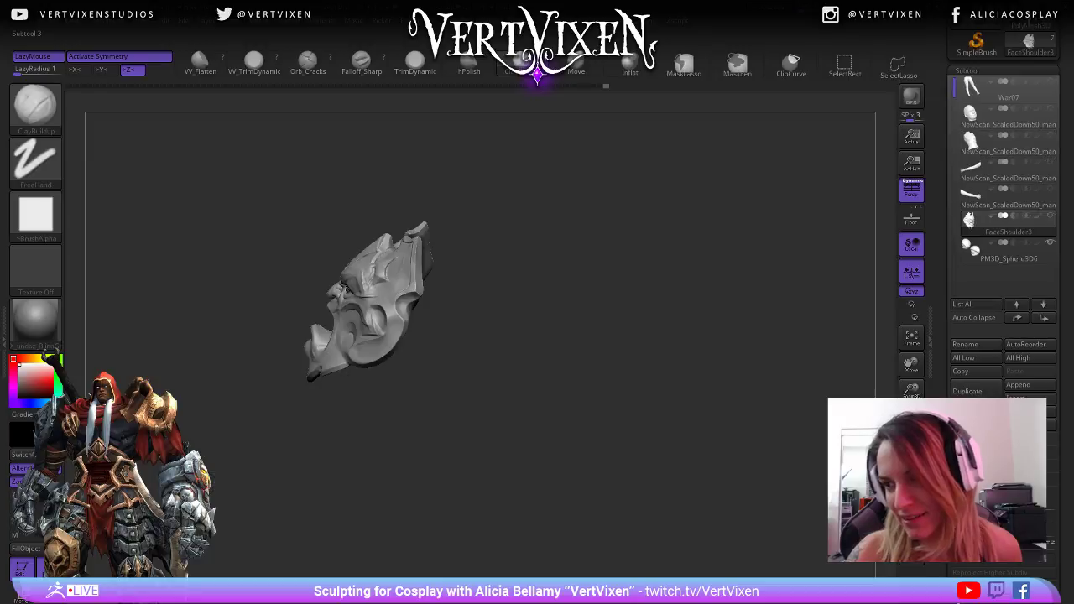
left_click_drag(692, 312, 738, 428)
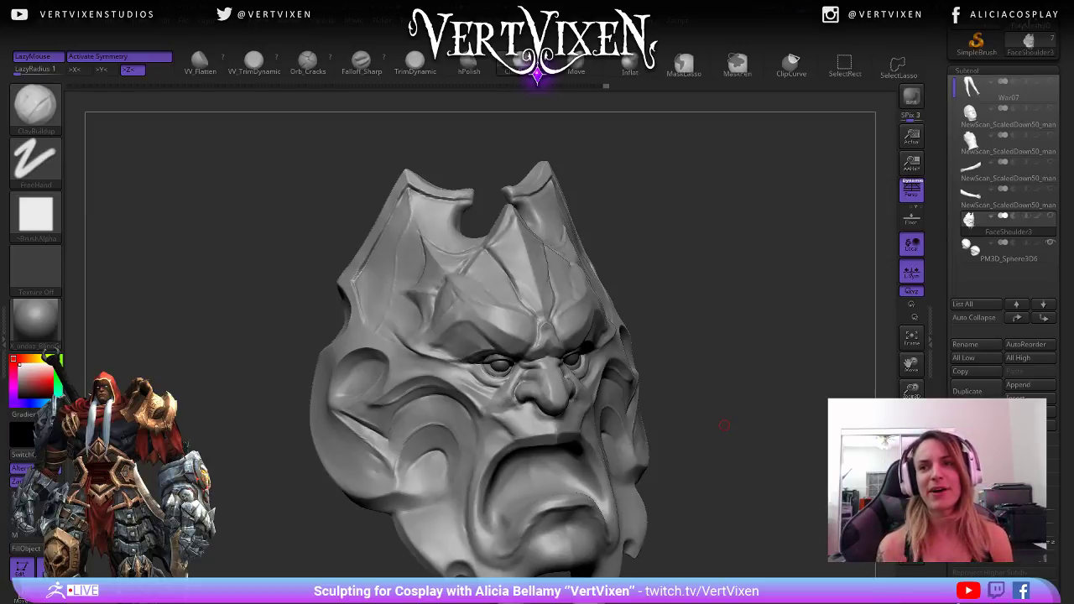
mouse_move(723, 425)
left_mouse_down()
mouse_move(704, 335)
mouse_move(705, 367)
mouse_move(767, 366)
left_mouse_up()
- Polish the temple ornament's recess and lower edges with the hPolish brush and smooth the area
key("b")
key("h")
key("p")
left_click_drag(722, 336, 738, 354, "alt")
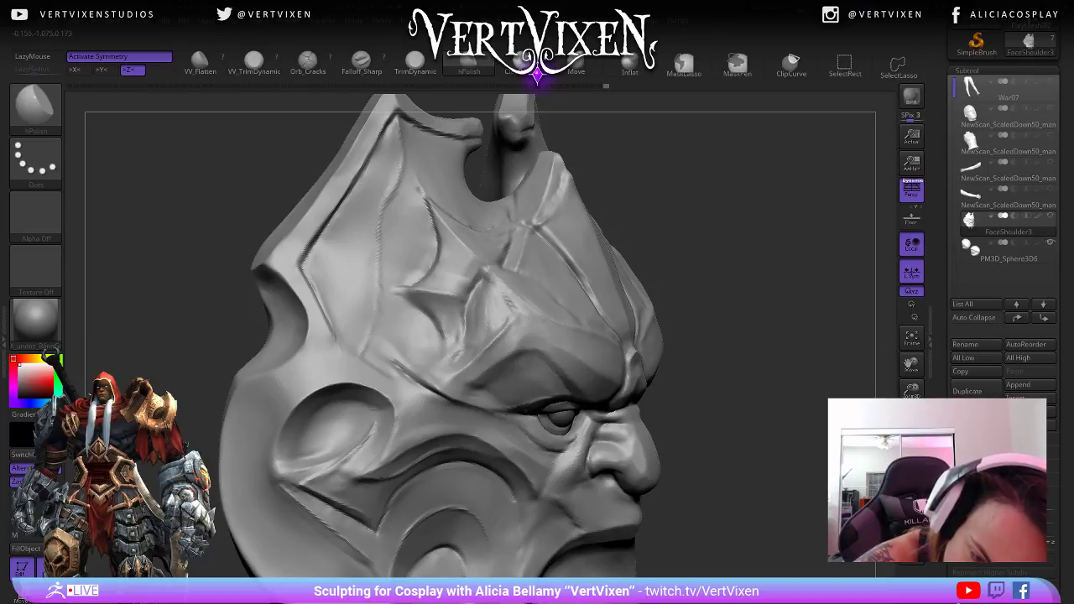
left_click_drag(718, 220, 678, 230)
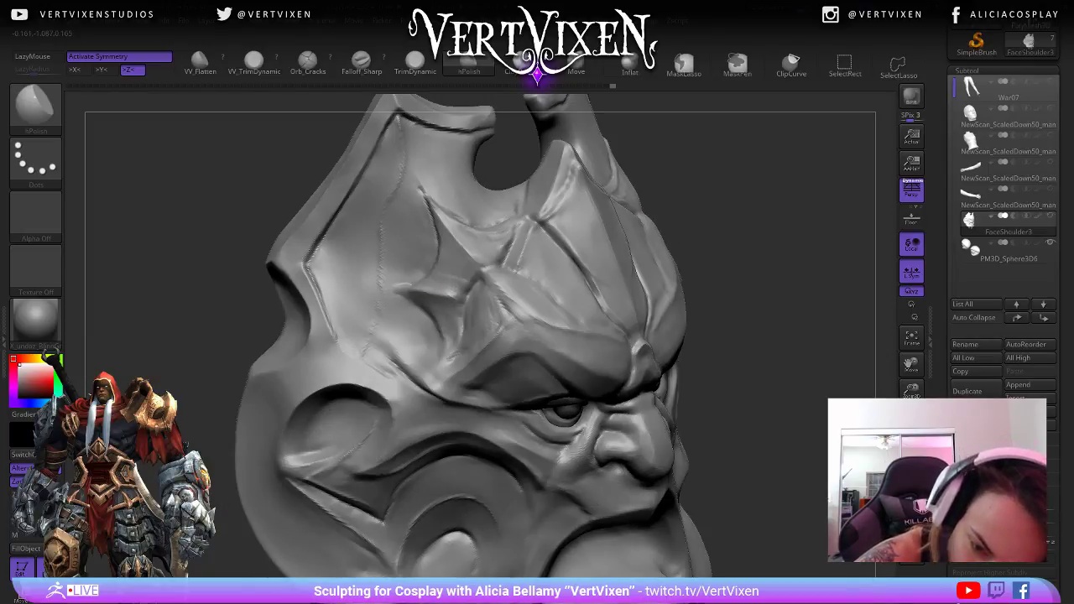
mouse_move(698, 171)
left_mouse_down()
mouse_move(730, 168)
mouse_move(580, 174)
mouse_move(733, 239)
left_mouse_up()
key("shift")
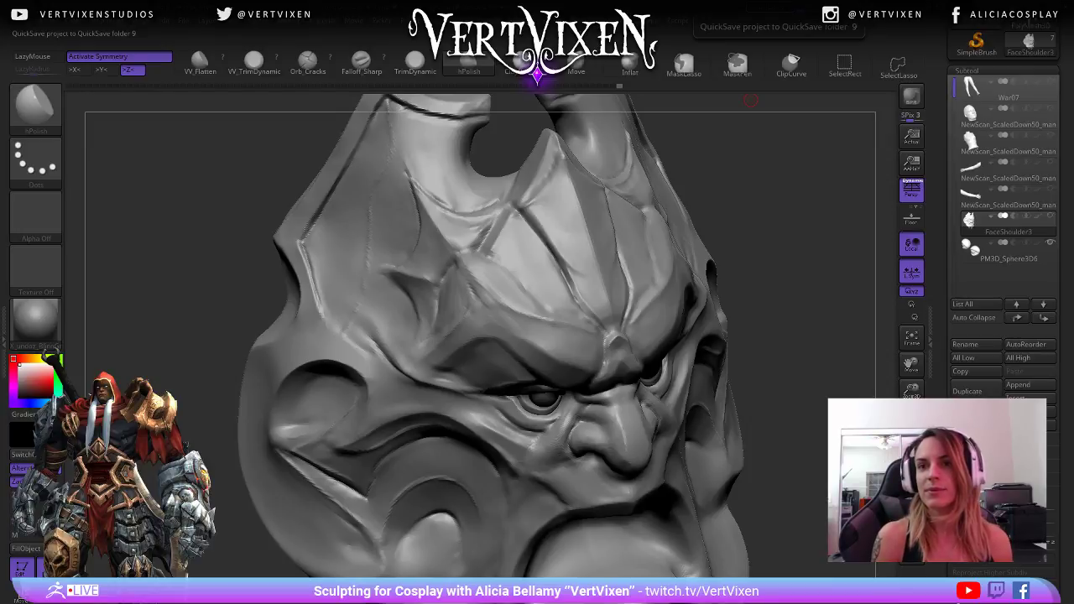
left_click_drag(750, 99, 771, 245)
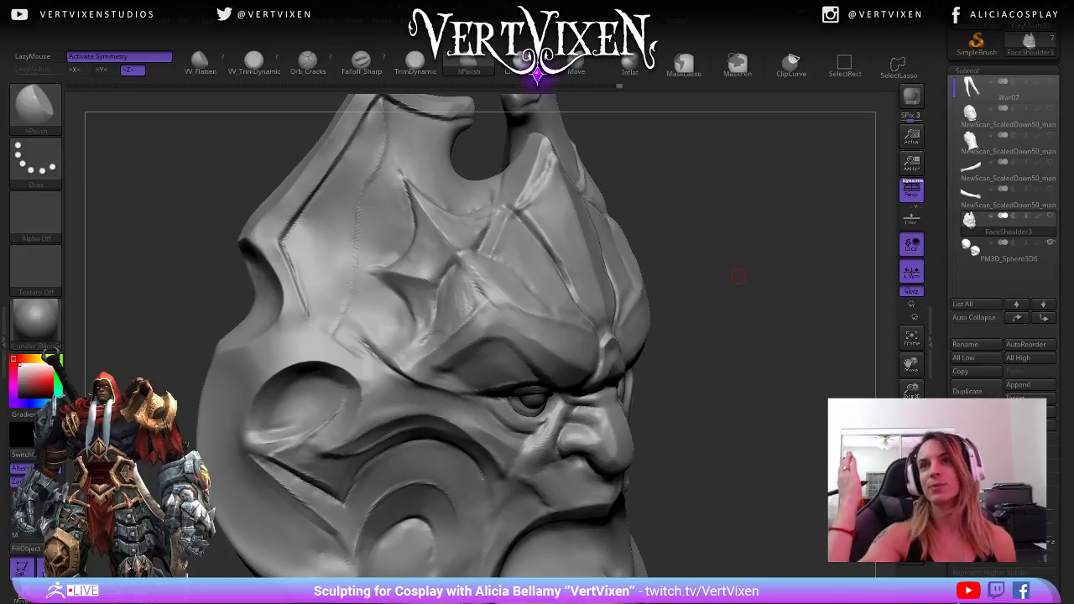
mouse_move(735, 276)
left_mouse_down()
mouse_move(710, 223)
mouse_move(728, 247)
mouse_move(707, 354)
mouse_move(662, 346)
mouse_move(651, 369)
left_mouse_up()
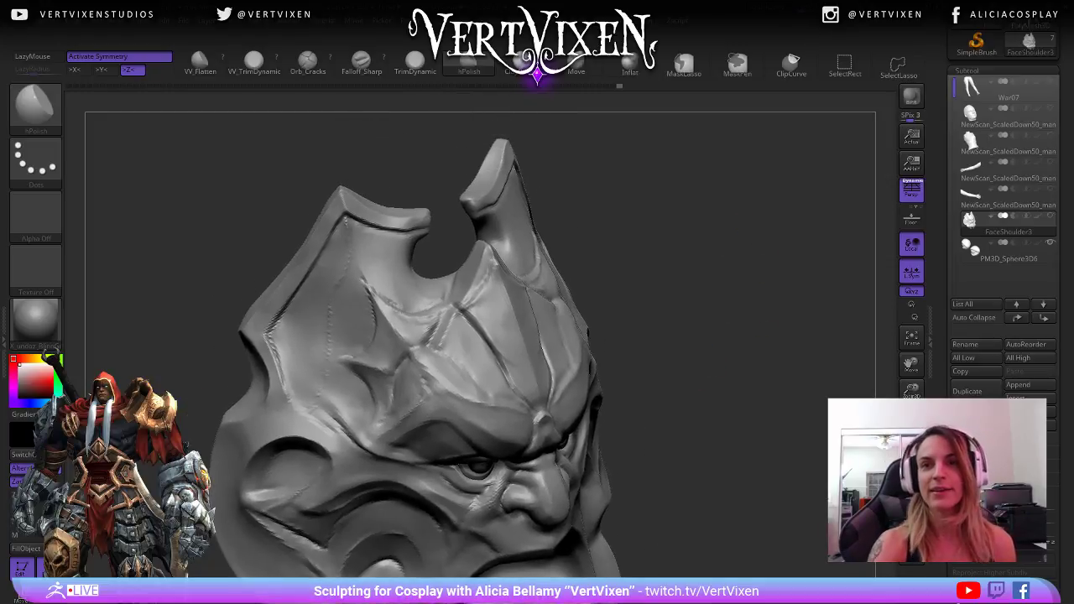
mouse_move(805, 277)
left_mouse_down()
mouse_move(791, 244)
mouse_move(772, 284)
mouse_move(734, 287)
left_mouse_up()
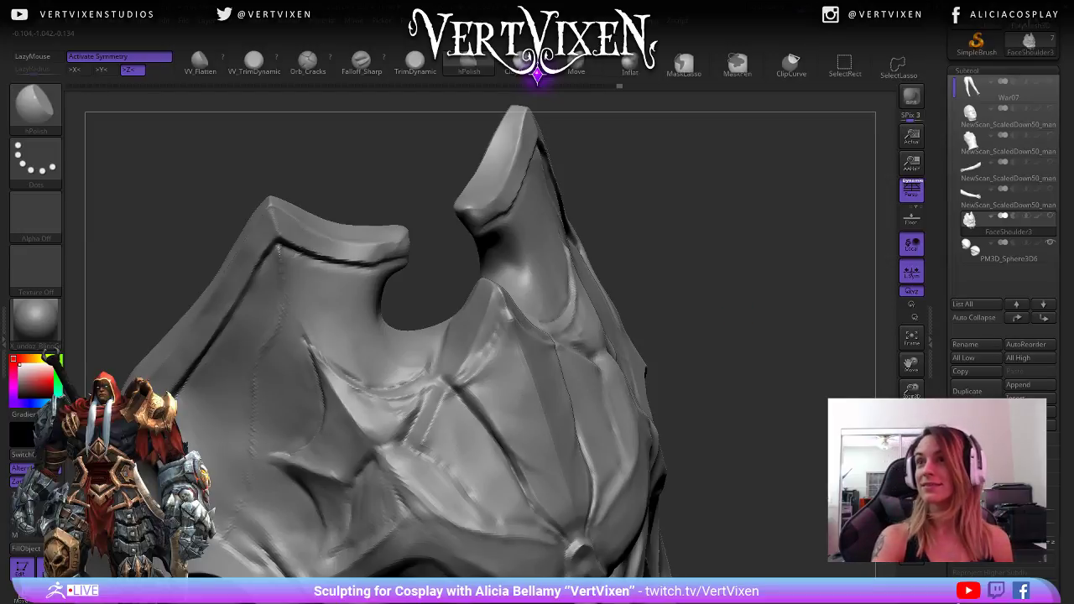
- Polish the outer facet of the central forehead peak with the hPolish brush and smooth its surface
mouse_move(738, 287)
left_mouse_down()
mouse_move(759, 328)
mouse_move(764, 321)
left_mouse_up()
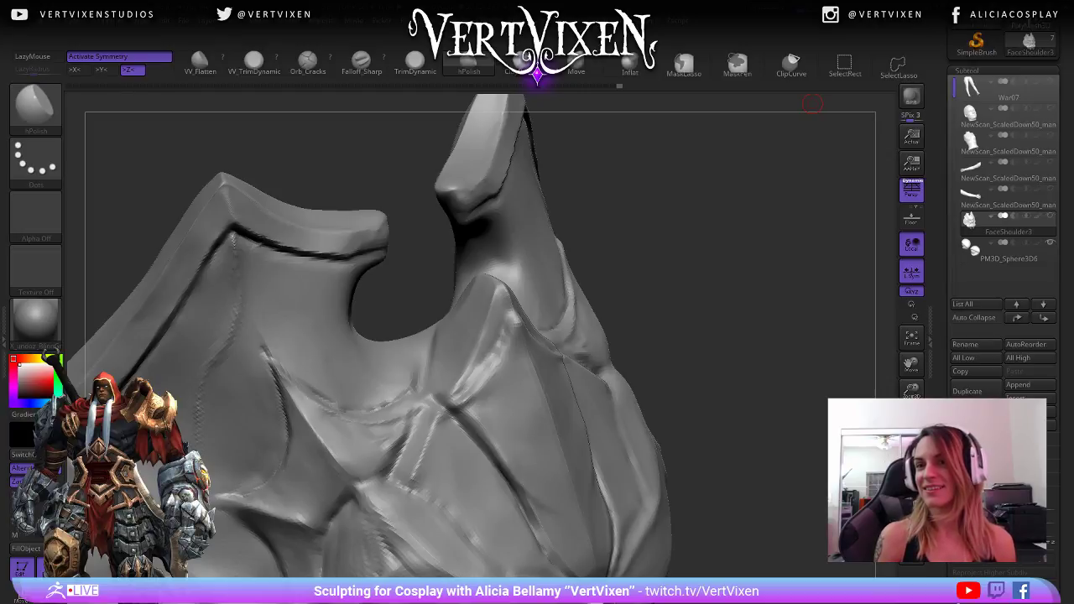
mouse_move(812, 103)
left_mouse_down()
mouse_move(752, 309)
mouse_move(494, 394)
left_mouse_up()
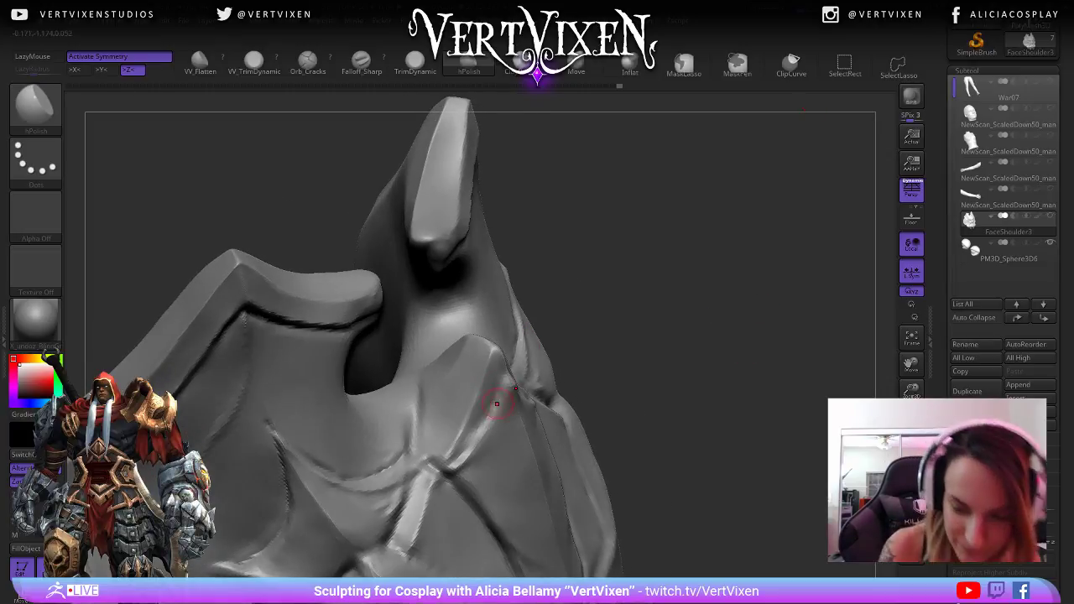
left_click_drag(609, 309, 601, 312)
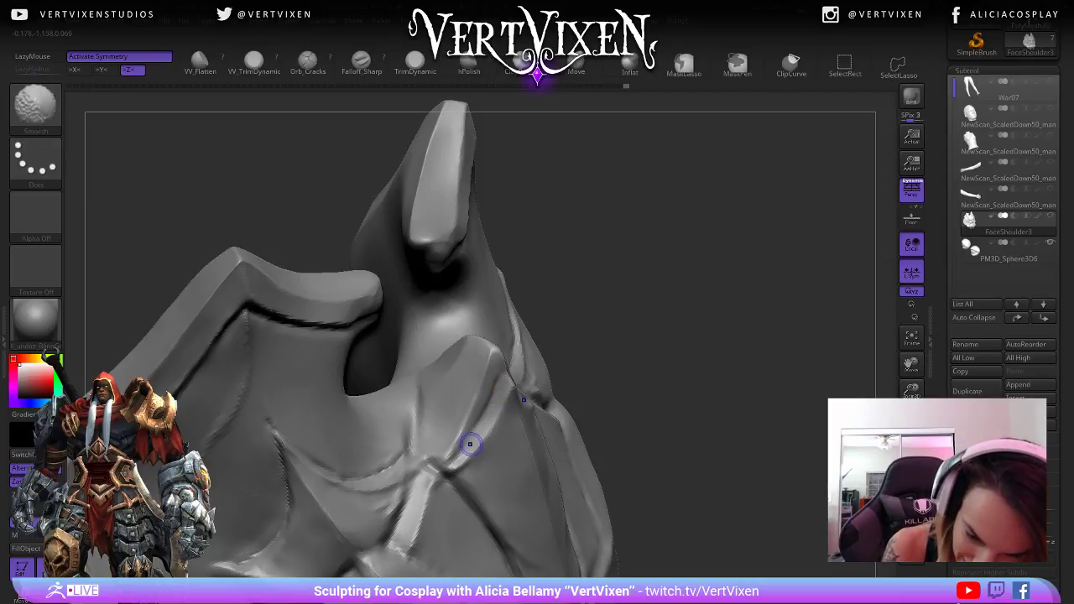
left_click_drag(704, 306, 579, 294)
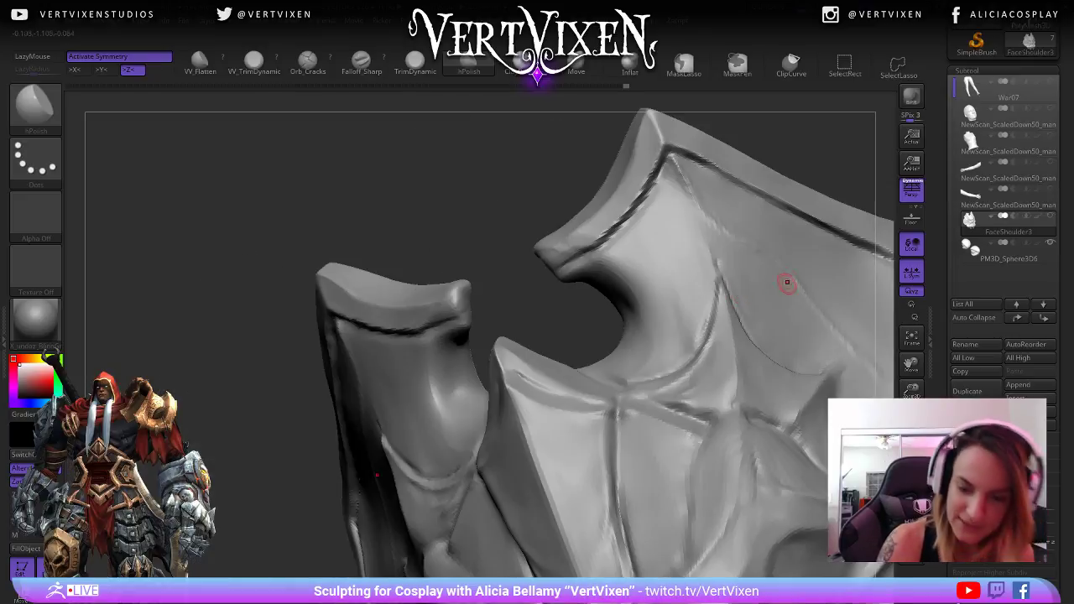
- Cut a sharp crease along the rim of the central forehead peak with the Falloff_Sharp brush
left_click(725, 147)
left_click_drag(781, 139, 750, 125)
right_click_drag(750, 126, 826, 185)
key("b")
key("f")
key("s")
right_click(797, 222)
mouse_move(797, 222)
right_mouse_down()
mouse_move(780, 214)
mouse_move(796, 211)
right_mouse_up()
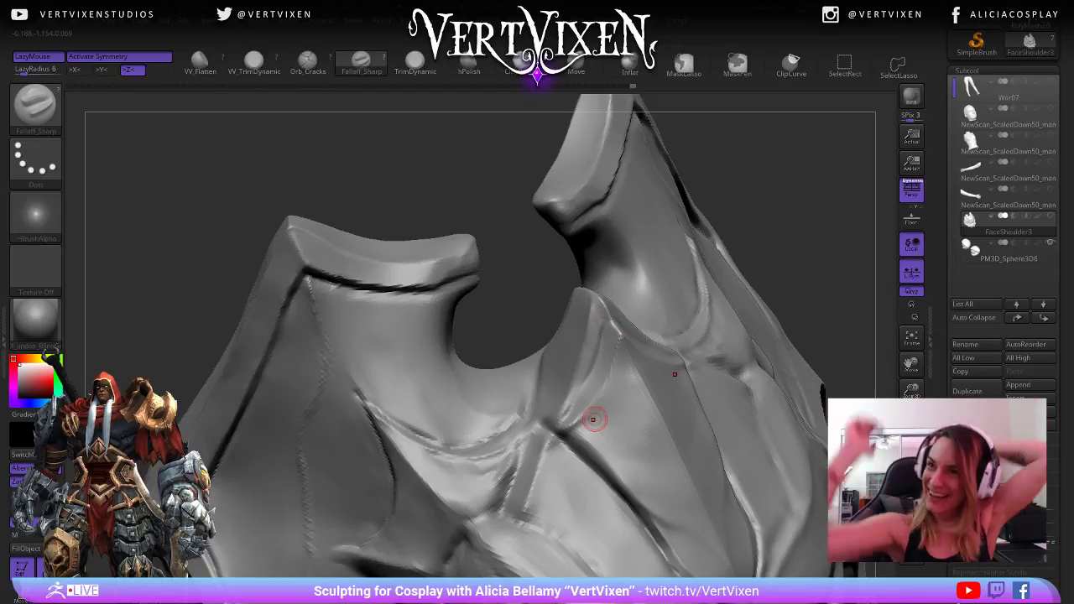
mouse_move(713, 228)
left_mouse_down()
mouse_move(778, 237)
mouse_move(635, 233)
left_mouse_up()
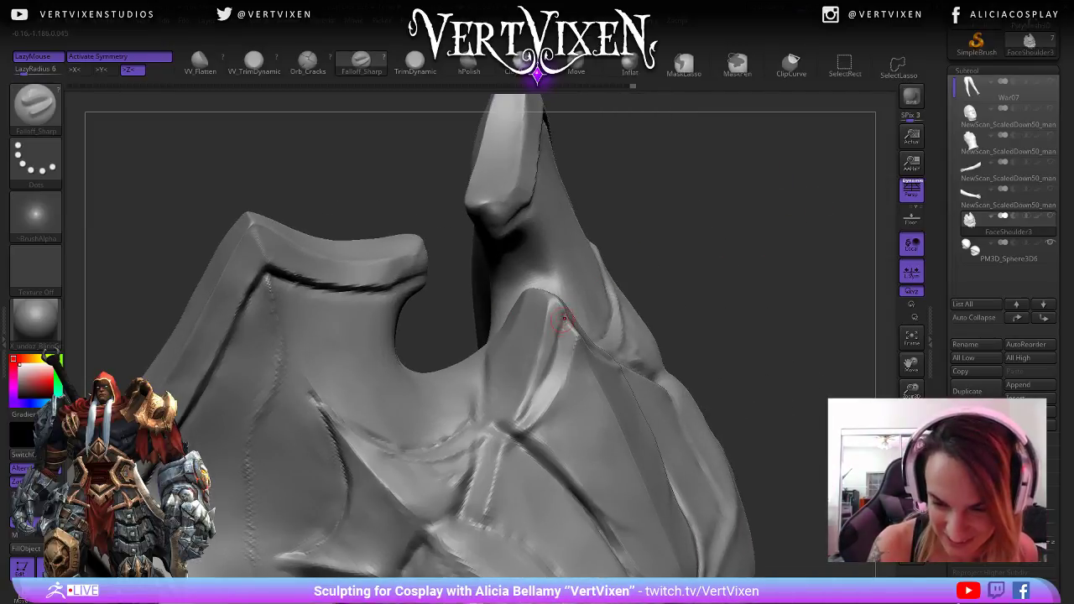
left_click_drag(563, 315, 530, 409)
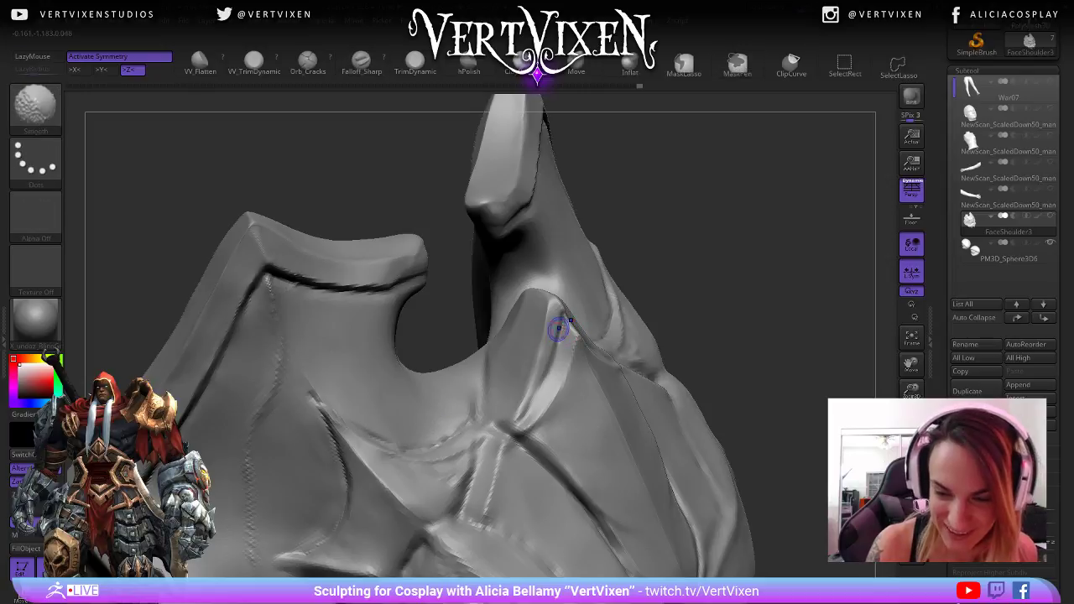
mouse_move(569, 282)
left_mouse_down()
mouse_move(547, 347)
mouse_move(550, 379)
left_mouse_up()
key("ctrl+z")
mouse_move(564, 323)
left_mouse_down()
mouse_move(533, 404)
mouse_move(546, 386)
mouse_move(515, 420)
left_mouse_up()
key("ctrl+z")
- Polish the rim of the central forehead peak down to the diagonal crease with the hPolish brush
mouse_move(705, 335)
left_mouse_down("alt")
mouse_move(695, 259)
mouse_move(822, 399)
left_mouse_up("alt")
mouse_move(864, 545)
left_mouse_down("alt")
mouse_move(766, 567)
mouse_move(736, 280)
mouse_move(719, 282)
mouse_move(702, 329)
mouse_move(725, 332)
mouse_move(728, 369)
left_mouse_up("alt")
key("b")
key("h")
key("p")
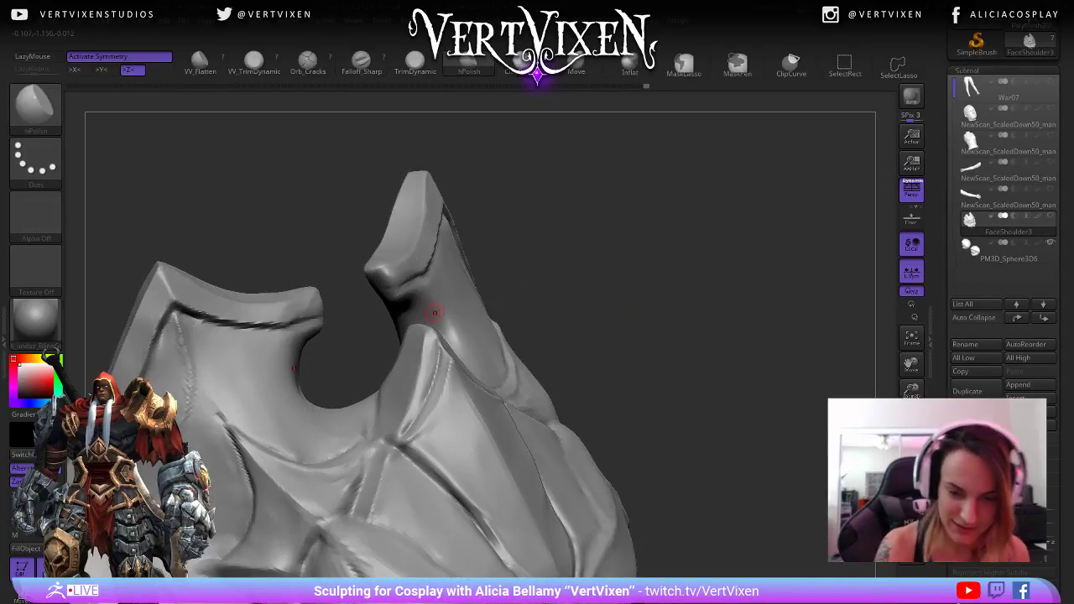
left_click_drag(430, 361, 424, 396)
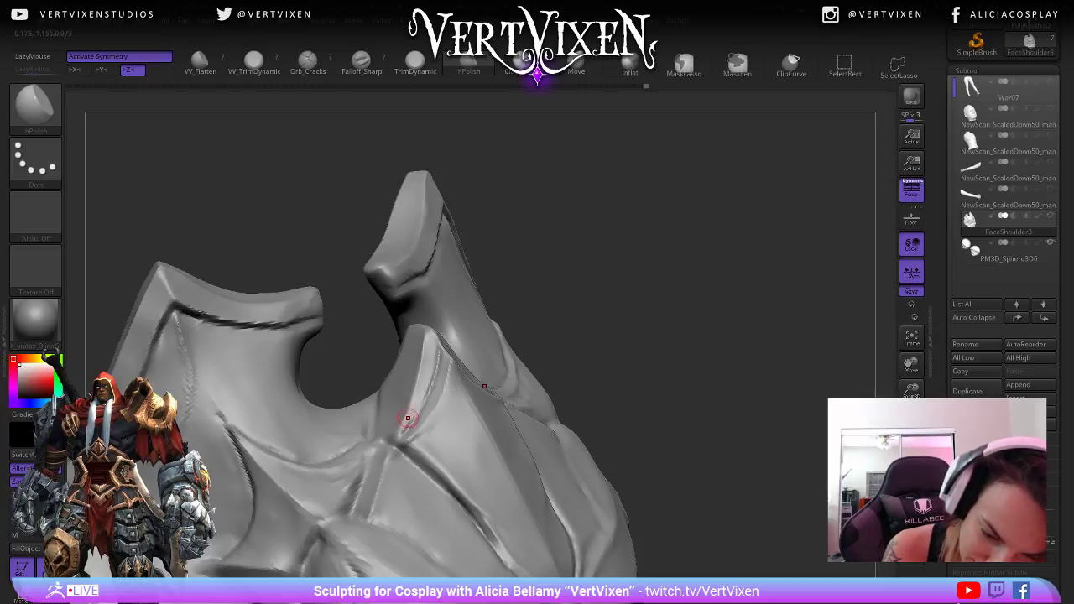
left_click_drag(409, 418, 406, 432)
- Enlarge the hPolish brush and flatten the broad facet of the central forehead peak
right_click_drag(443, 311, 461, 296, "alt")
right_click(434, 351)
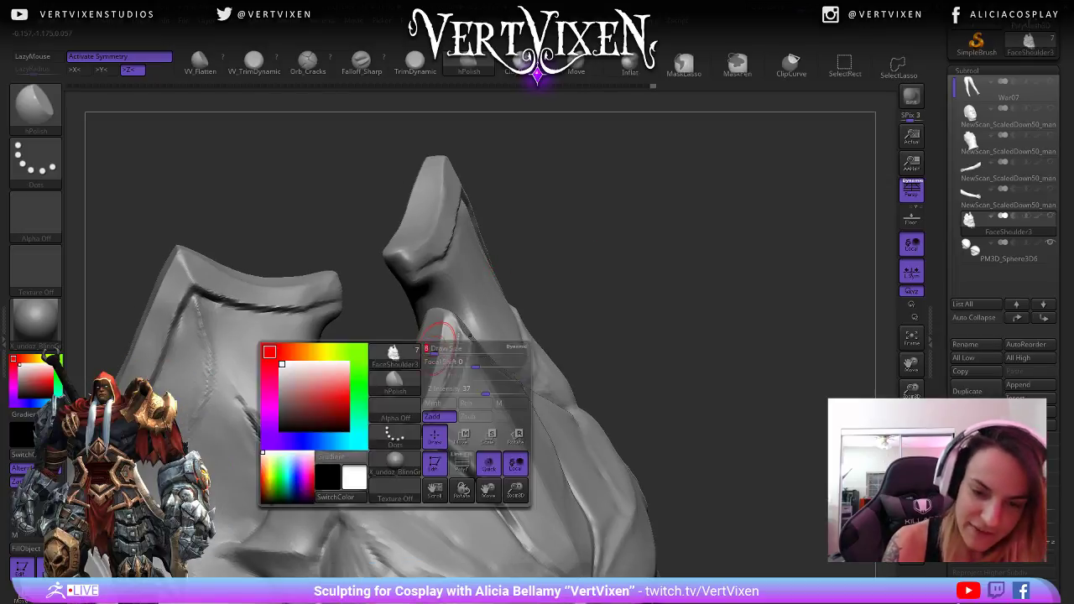
left_click_drag(446, 322, 420, 413)
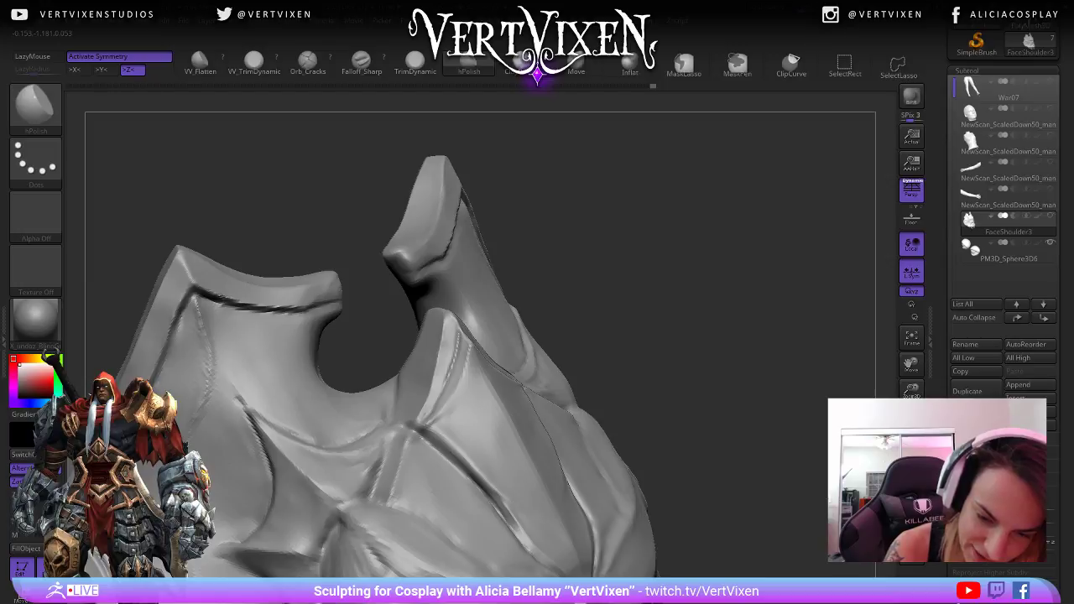
left_click_drag(577, 239, 579, 232)
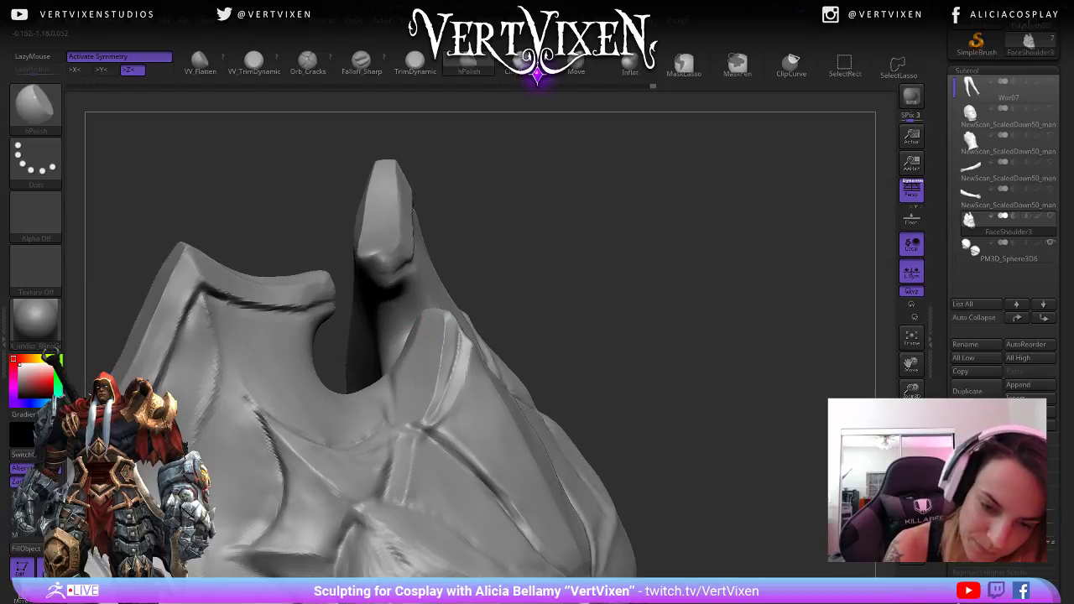
left_click_drag(432, 345, 411, 372)
- Flatten the forehead peak's tip and its side edges from a side angle with the hPolish brush
mouse_move(667, 298)
left_mouse_down()
mouse_move(635, 286)
mouse_move(697, 289)
mouse_move(732, 261)
left_mouse_up()
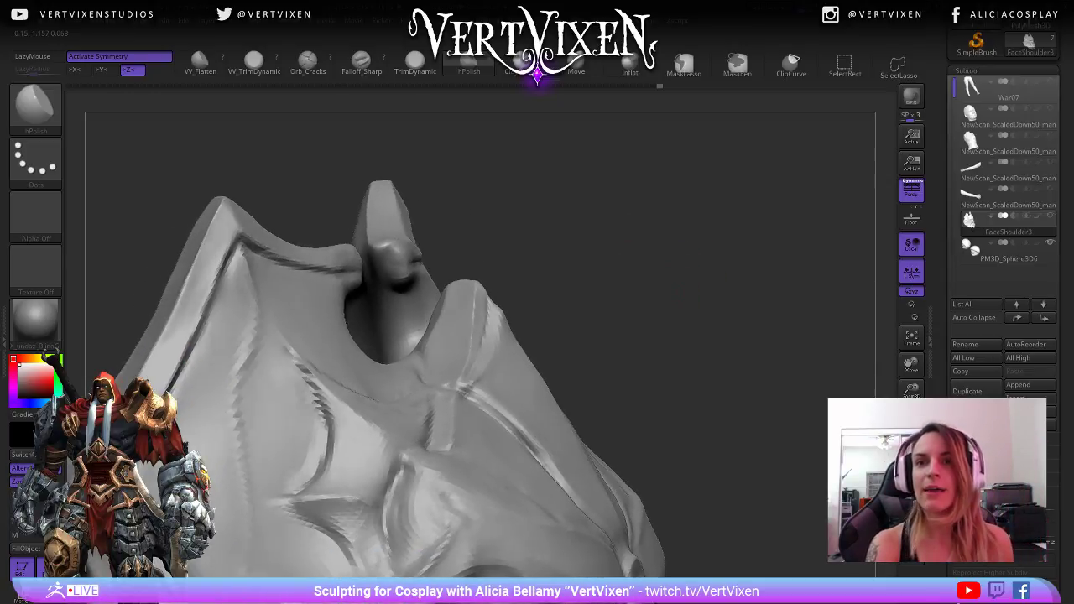
right_click(630, 370)
left_click_drag(701, 335, 720, 335)
mouse_move(693, 257)
left_mouse_down()
mouse_move(689, 275)
mouse_move(701, 275)
left_mouse_up()
left_click_drag(478, 230, 522, 281)
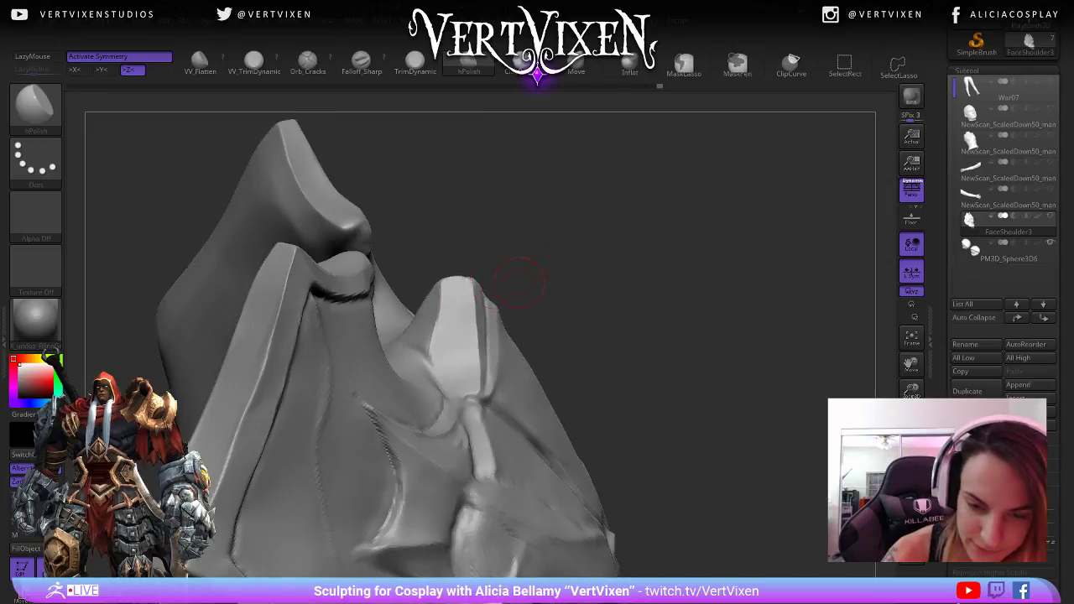
mouse_move(457, 304)
left_mouse_down()
mouse_move(445, 315)
mouse_move(456, 303)
left_mouse_up()
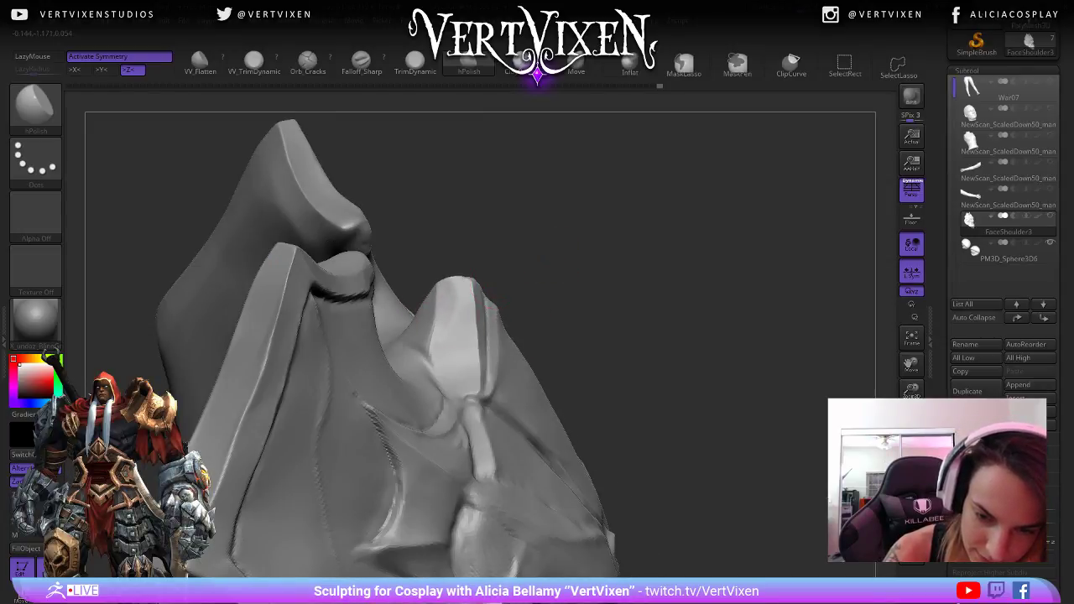
left_click_drag(515, 281, 481, 284)
left_click_drag(445, 343, 454, 368)
mouse_move(534, 269)
left_mouse_down()
mouse_move(461, 273)
mouse_move(537, 263)
left_mouse_up()
right_click(513, 481)
mouse_move(480, 312)
left_mouse_down()
mouse_move(472, 299)
mouse_move(482, 305)
mouse_move(472, 324)
left_mouse_up()
mouse_move(537, 270)
left_mouse_down()
mouse_move(457, 272)
mouse_move(505, 272)
left_mouse_up()
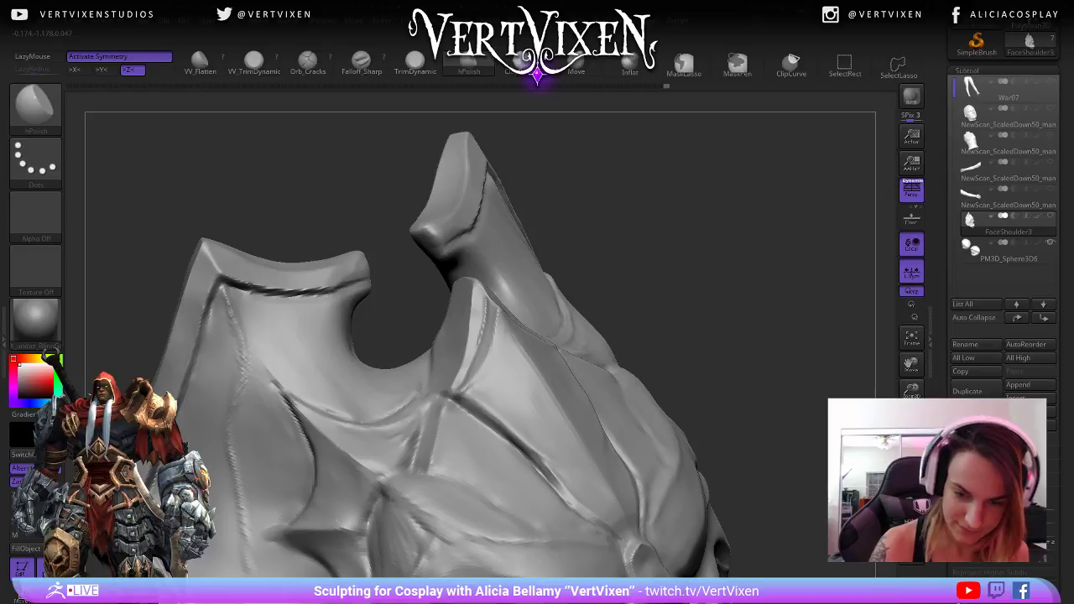
- Redefine the diagonal forehead crease running down toward the brow with the Falloff_Sharp brush
right_click_drag(499, 365, 474, 357, "alt")
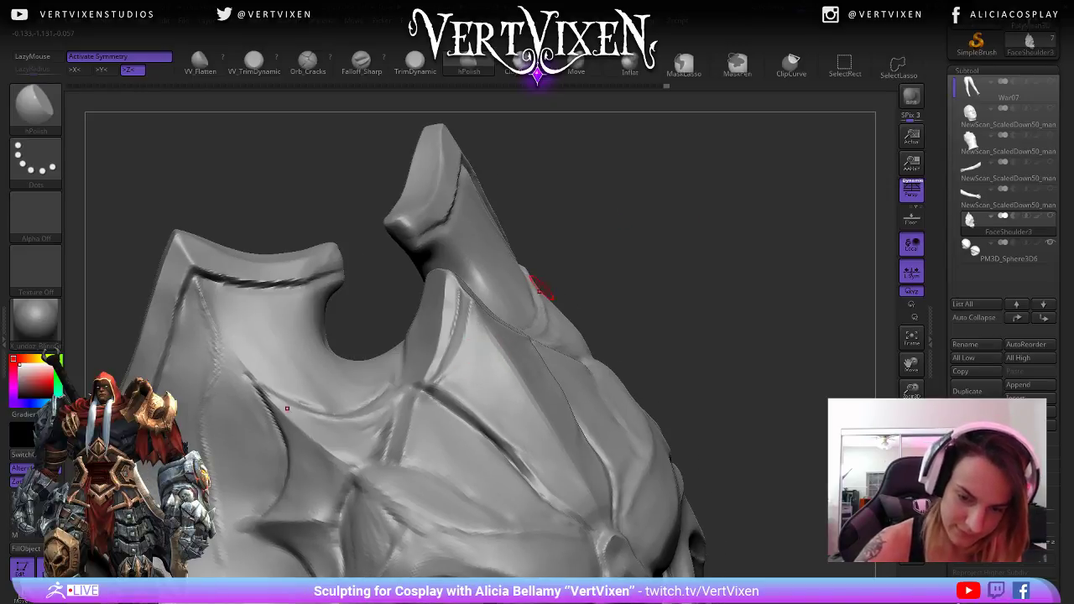
left_click_drag(542, 287, 578, 412, "alt")
left_click_drag(713, 295, 646, 267)
mouse_move(728, 331)
left_mouse_down("alt")
mouse_move(736, 257)
mouse_move(721, 220)
left_mouse_up("alt")
mouse_move(748, 364)
left_mouse_down()
mouse_move(729, 338)
mouse_move(736, 302)
mouse_move(703, 269)
left_mouse_up()
key("b")
key("f")
key("a")
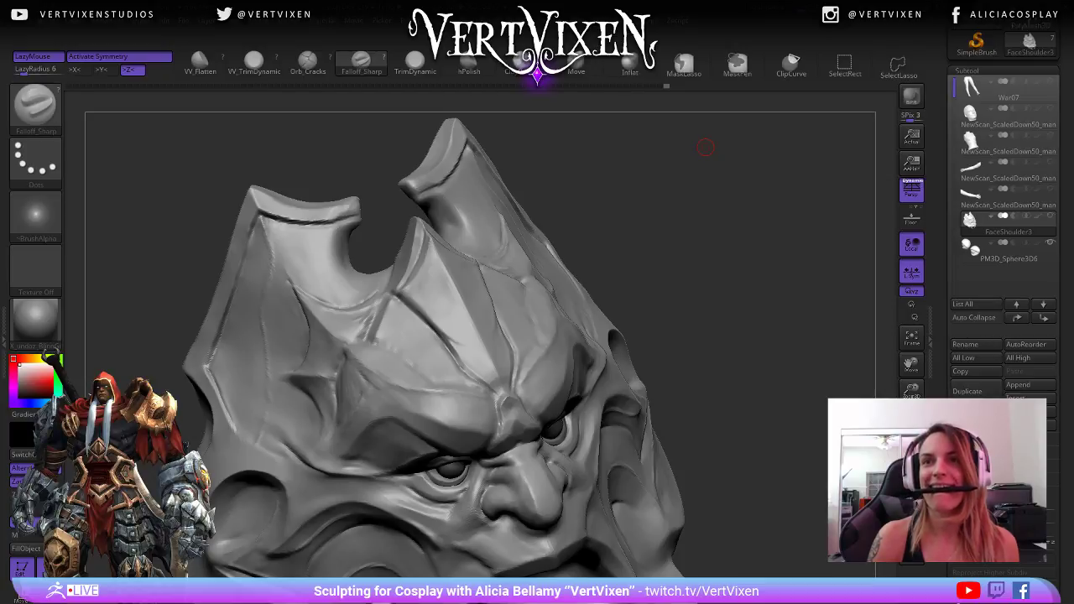
key("space")
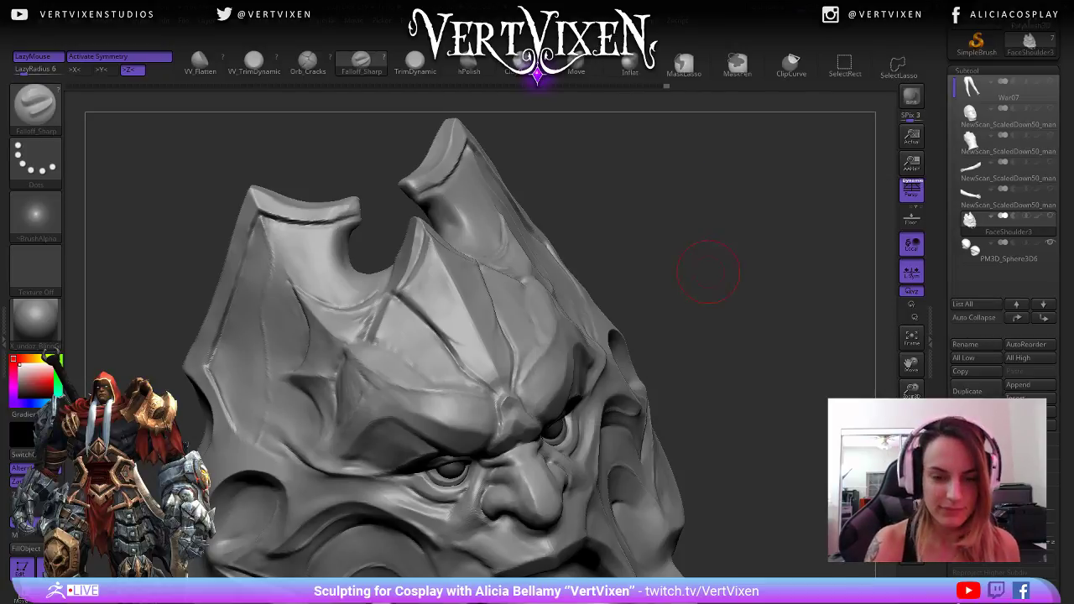
key("space")
mouse_move(698, 242)
left_mouse_down()
mouse_move(723, 204)
mouse_move(718, 222)
left_mouse_up()
key("b")
key("space")
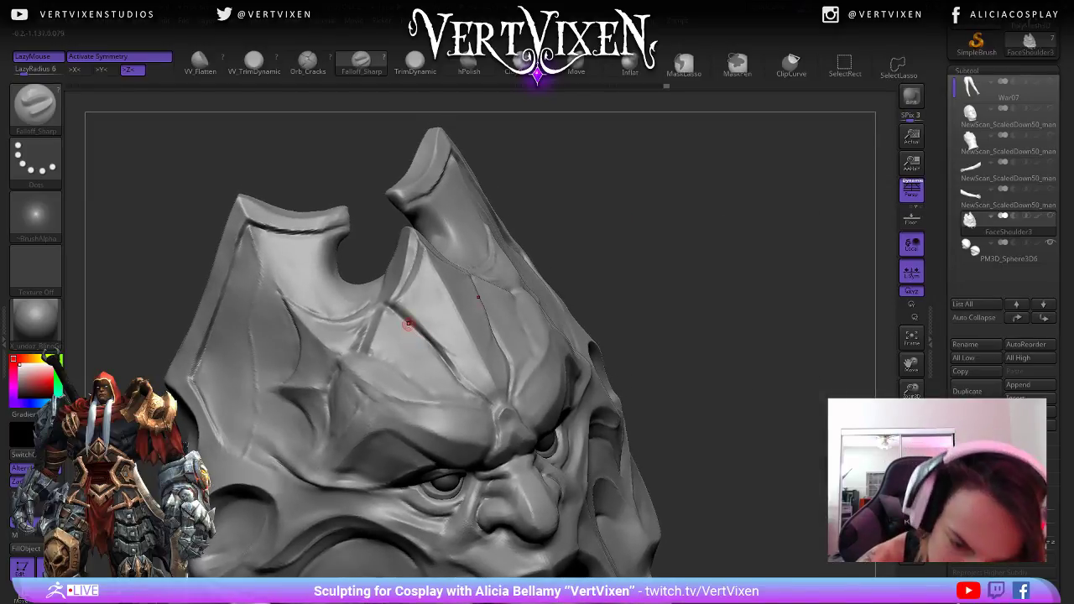
left_click_drag(407, 324, 484, 380)
- Polish the forehead plane beside the diagonal crease with the hPolish brush
mouse_move(681, 252)
left_mouse_down("alt")
mouse_move(708, 271)
mouse_move(688, 249)
mouse_move(711, 247)
left_mouse_up("alt")
key("b")
key("h")
key("p")
key("space")
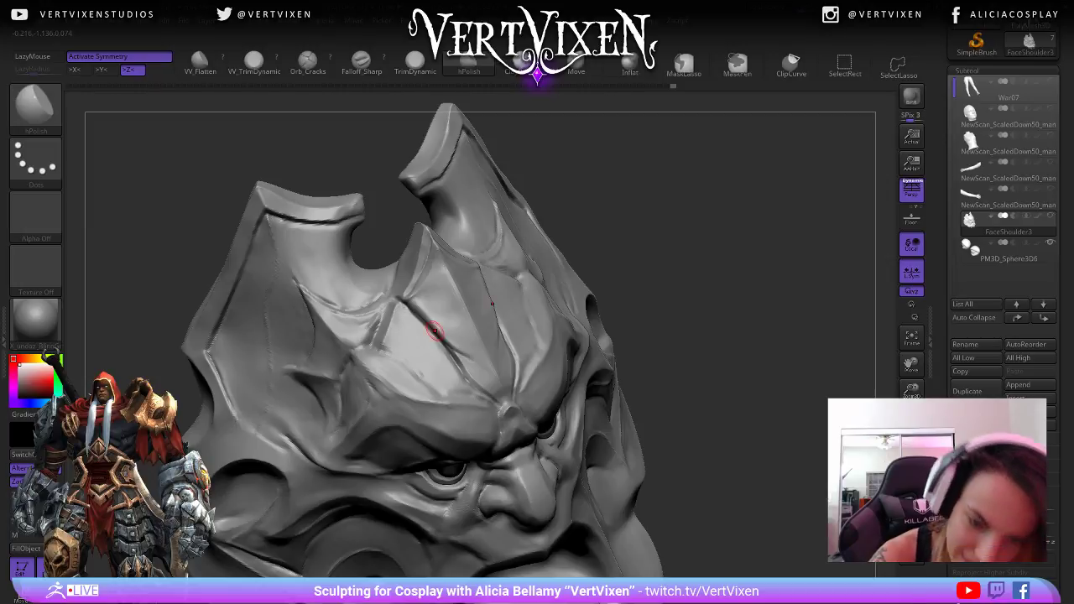
mouse_move(663, 269)
left_mouse_down("alt")
mouse_move(639, 313)
mouse_move(619, 307)
mouse_move(637, 335)
left_mouse_up("alt")
key("space")
key("b")
key("space")
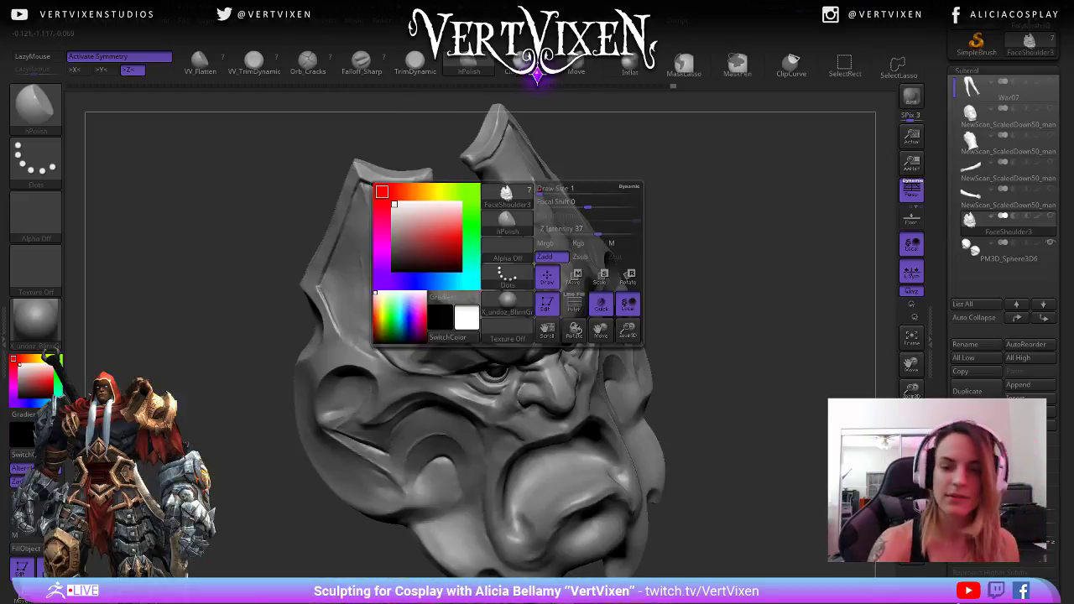
left_click_drag(696, 159, 699, 182, "alt")
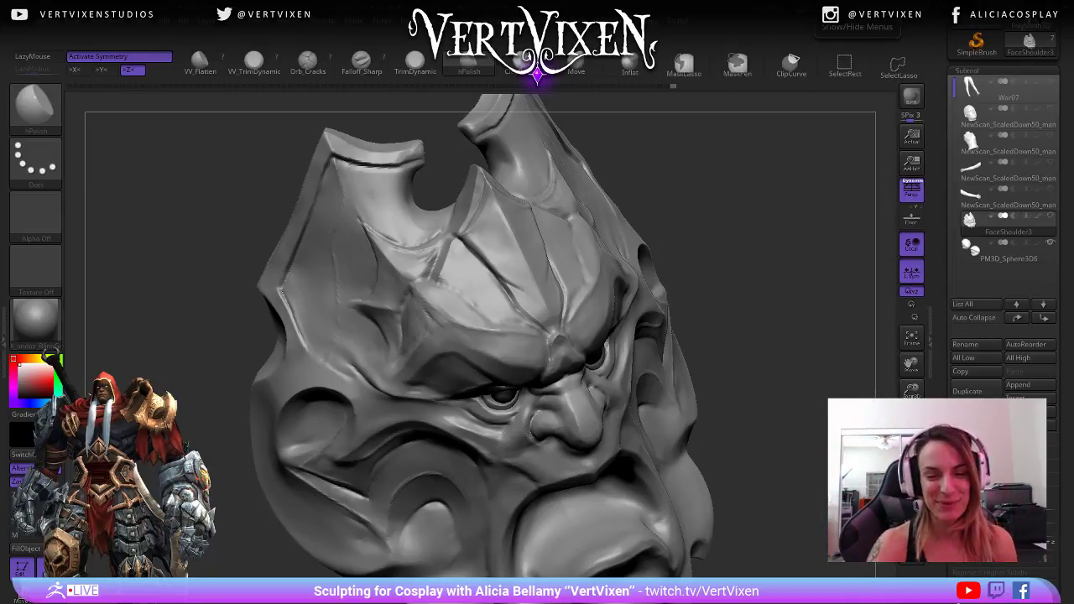
mouse_move(735, 258)
left_mouse_down()
mouse_move(738, 243)
mouse_move(730, 260)
mouse_move(705, 222)
left_mouse_up()
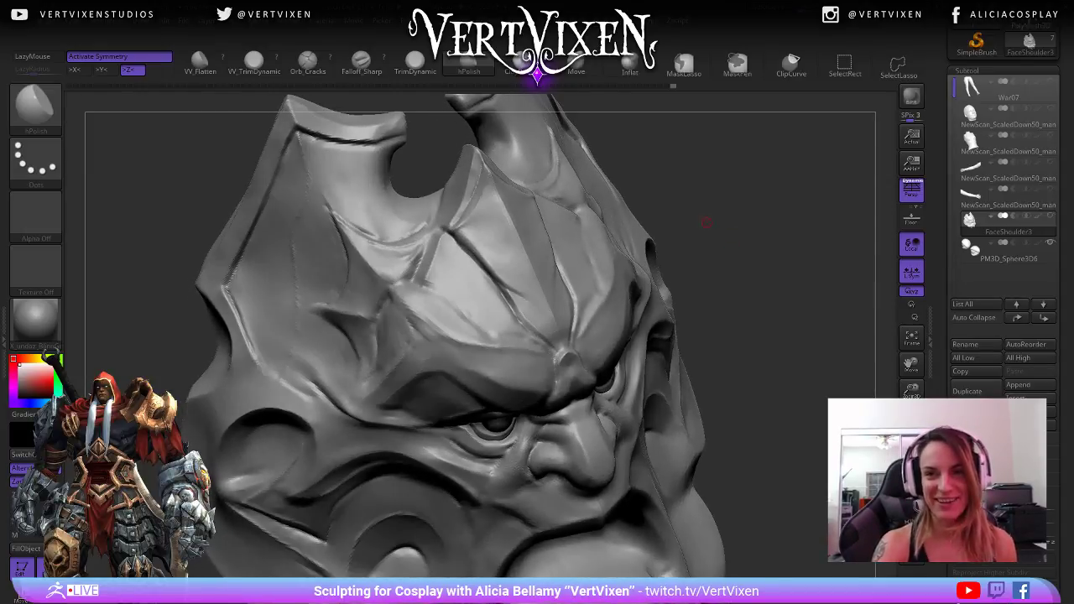
- Sharpen the ridge line running down from the central forehead peak with the Falloff_Sharp brush
key("space")
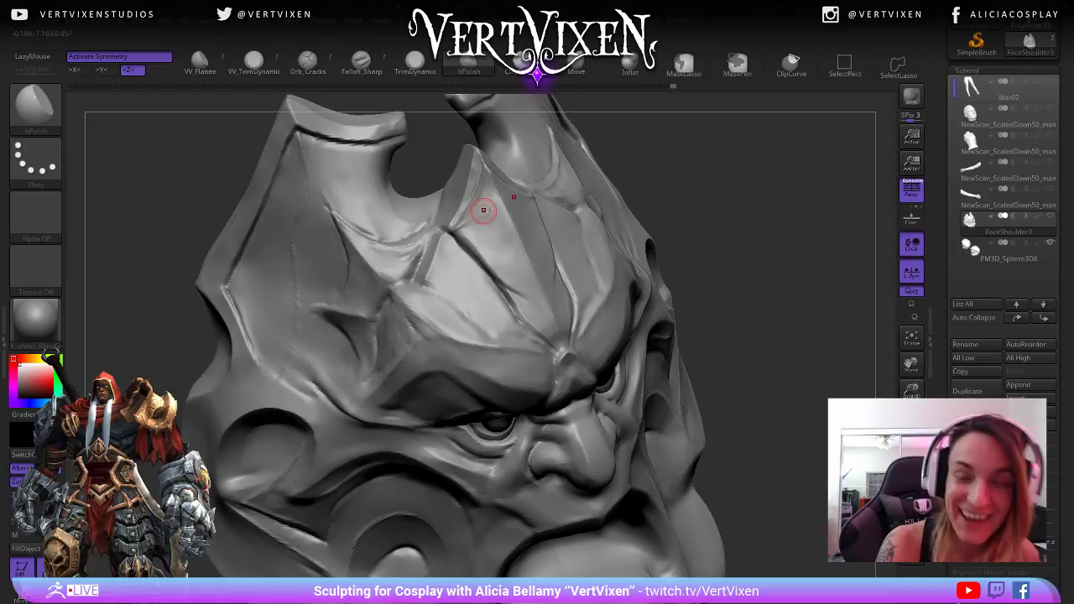
key("b")
key("f")
key("s")
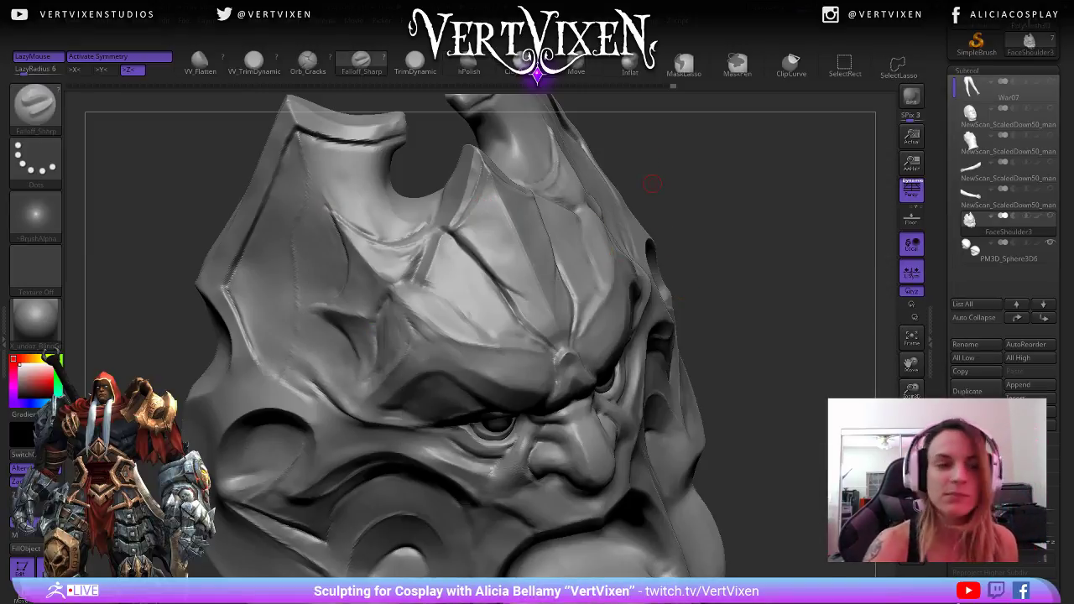
left_click_drag(646, 180, 635, 181)
key("space")
left_click_drag(695, 164, 477, 198)
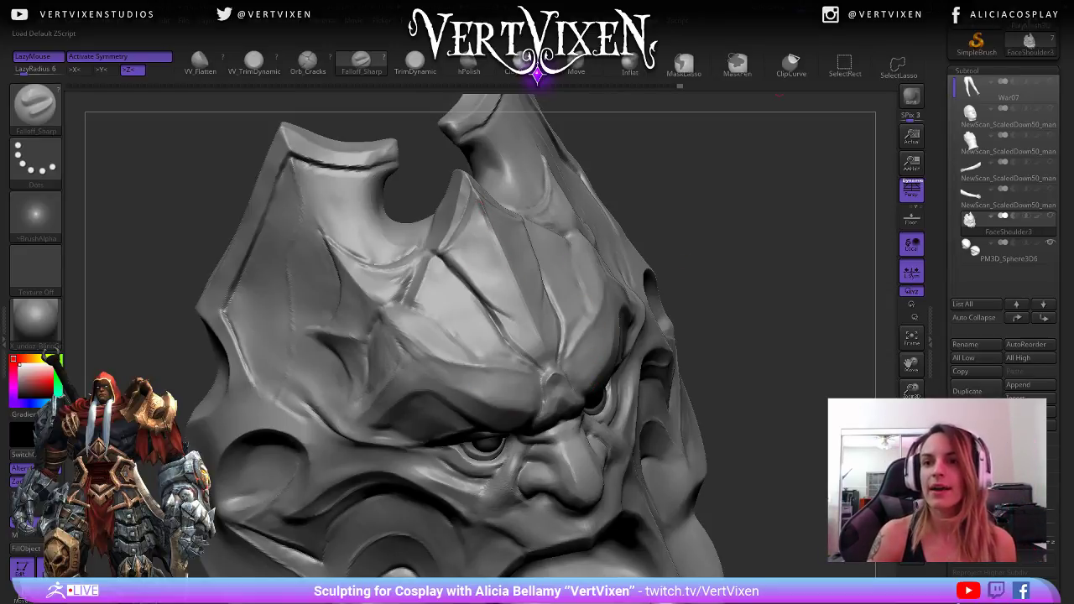
mouse_move(1030, 42)
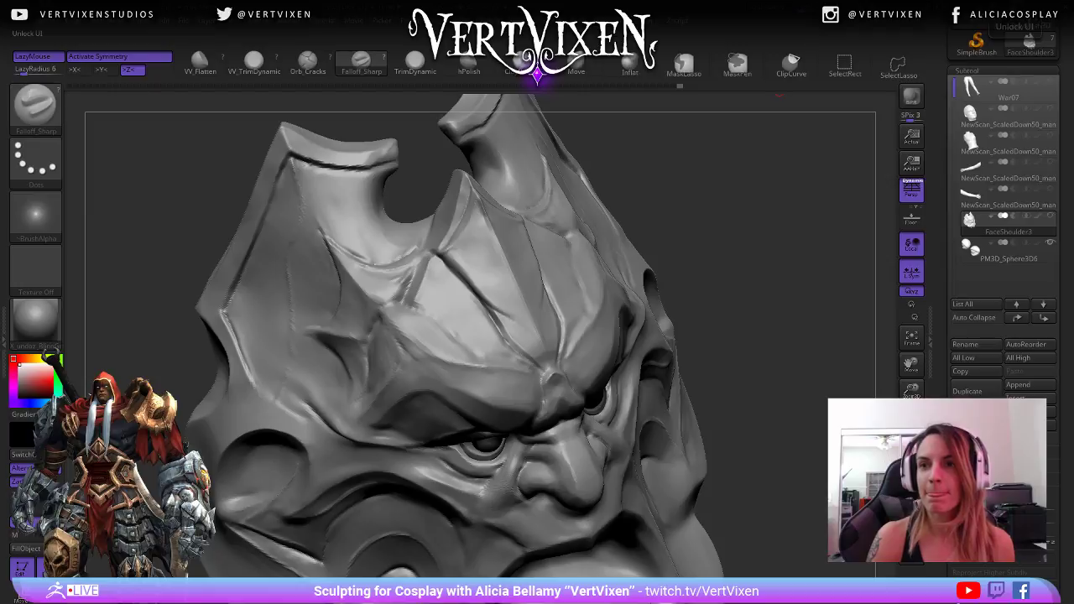
mouse_move(700, 197)
left_mouse_down()
mouse_move(731, 207)
mouse_move(663, 245)
left_mouse_up()
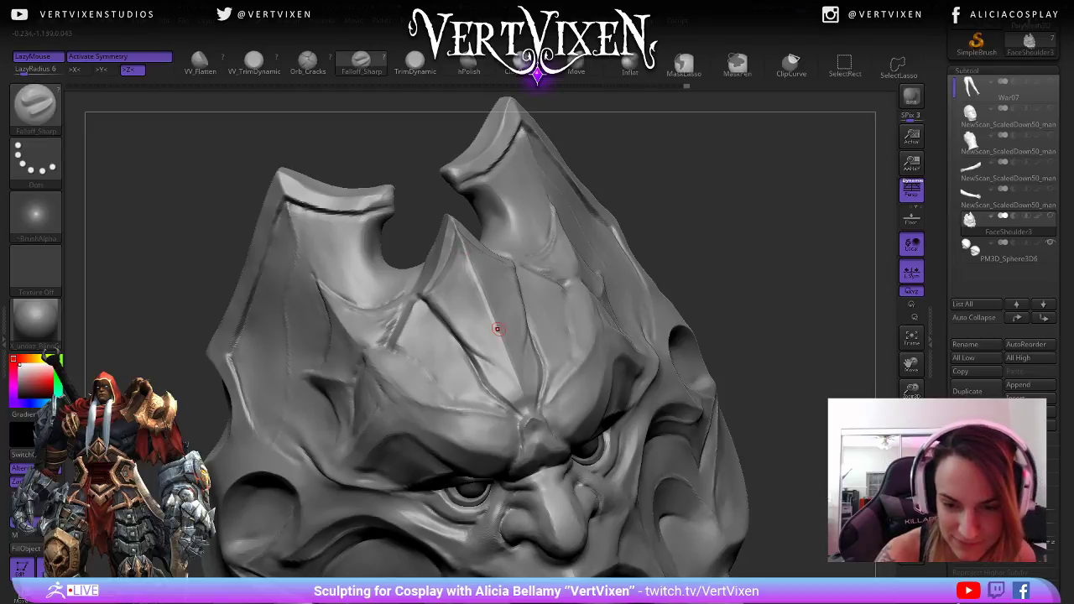
- Polish the forehead planes around the diagonal crease and above the brow with the hPolish brush
mouse_move(669, 213)
left_mouse_down()
mouse_move(708, 221)
mouse_move(675, 239)
left_mouse_up()
key("b")
key("h")
key("p")
key("space")
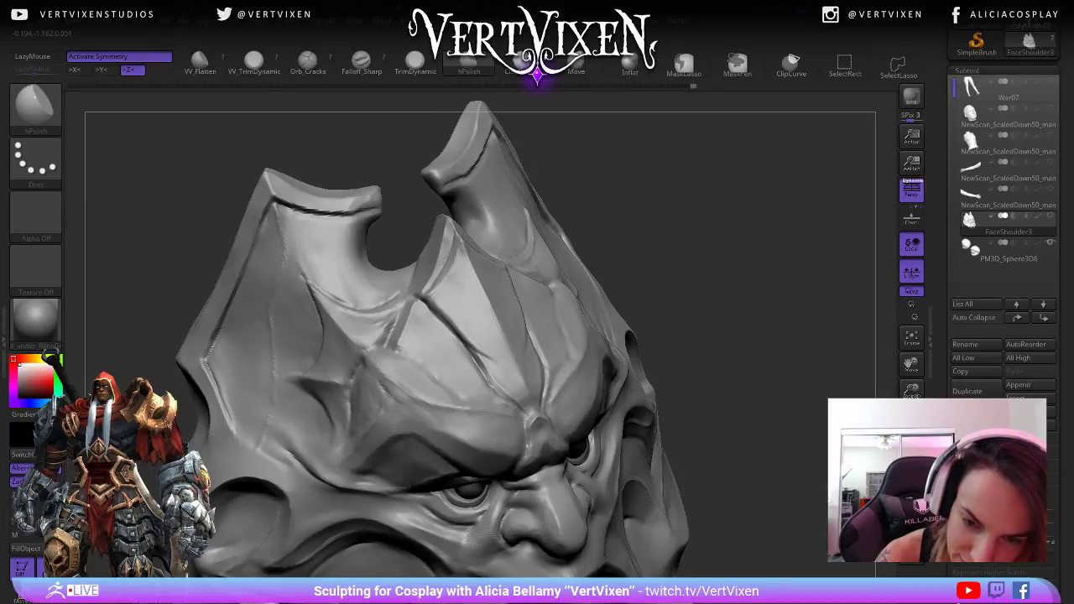
mouse_move(796, 238)
left_mouse_down()
mouse_move(766, 220)
mouse_move(746, 186)
mouse_move(768, 209)
mouse_move(743, 307)
mouse_move(601, 271)
left_mouse_up()
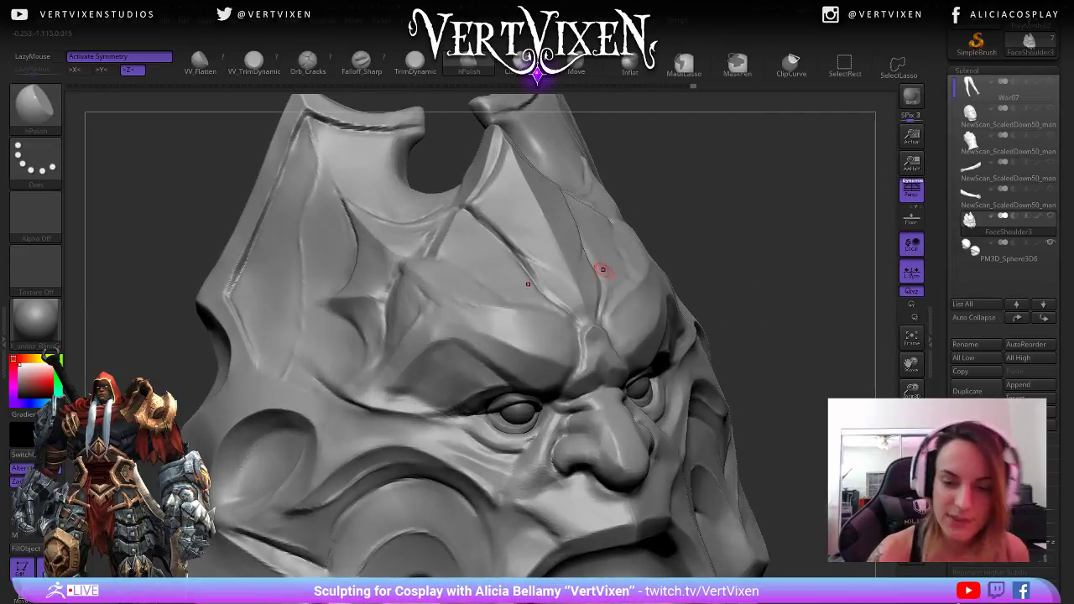
left_click_drag(497, 321, 486, 347)
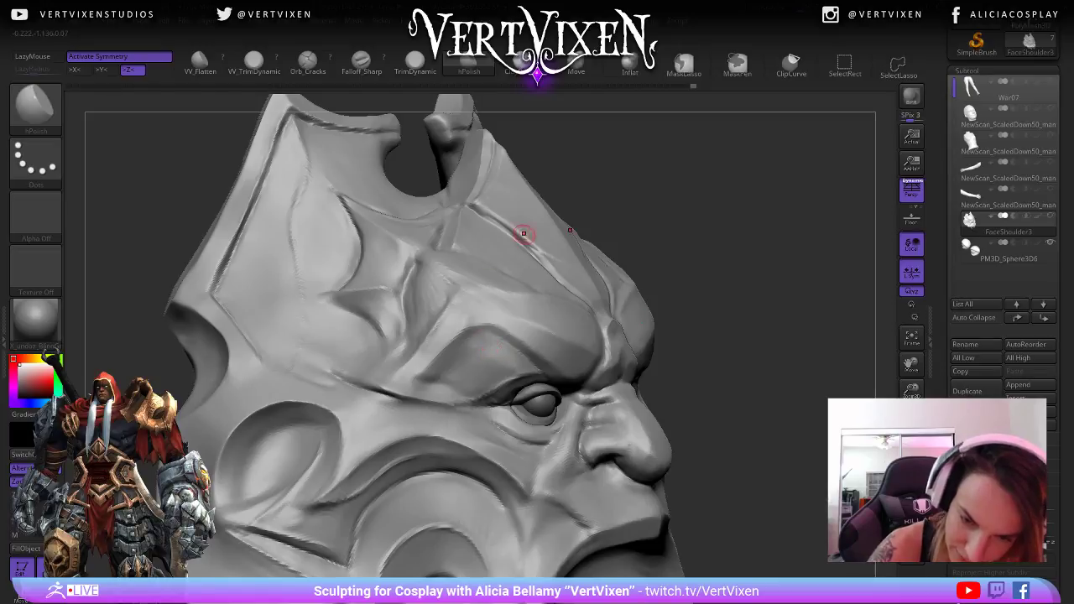
left_click_drag(523, 232, 450, 369)
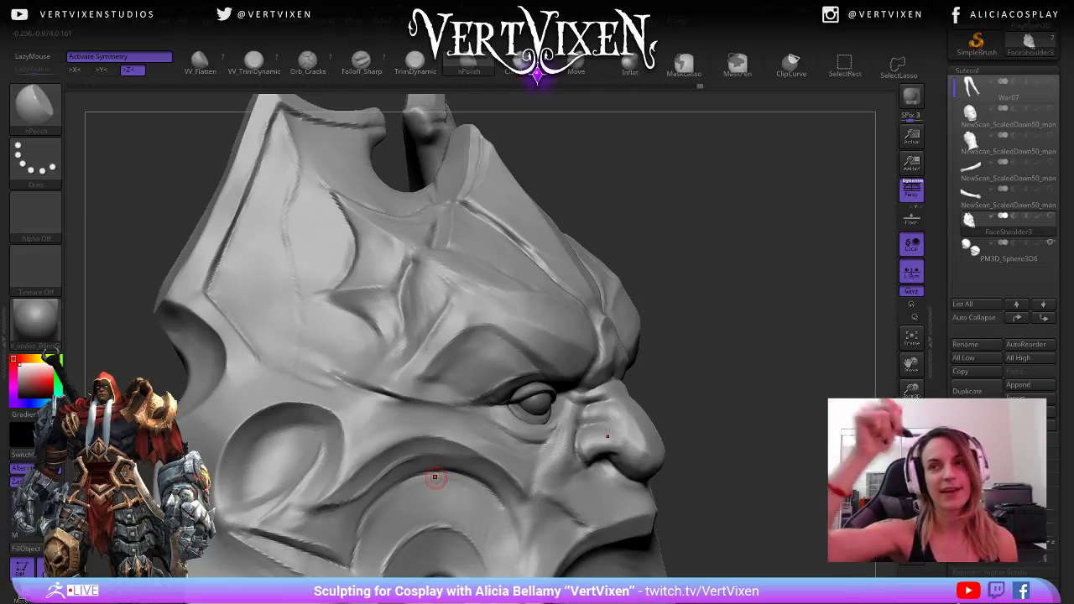
left_click_drag(675, 253, 635, 260)
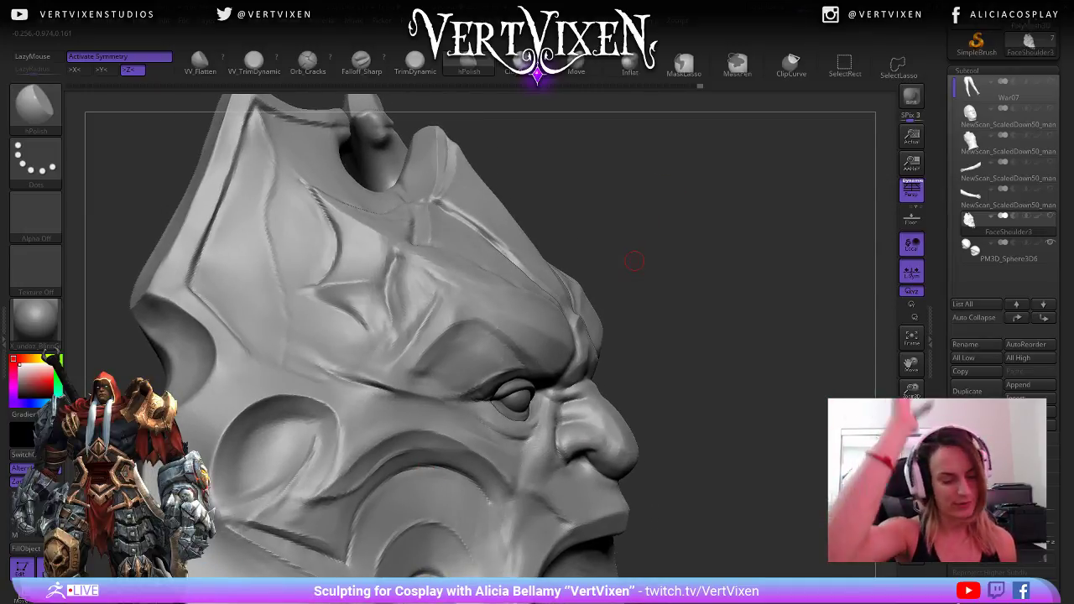
- Polish the forehead surface around the lower edge of the crown notch with the hPolish brush
key("b")
key("f")
key("s")
mouse_move(684, 213)
left_mouse_down()
mouse_move(678, 232)
mouse_move(716, 302)
mouse_move(735, 293)
mouse_move(748, 259)
mouse_move(699, 283)
left_mouse_up()
key("b")
key("h")
key("p")
key("b")
key("h")
key("p")
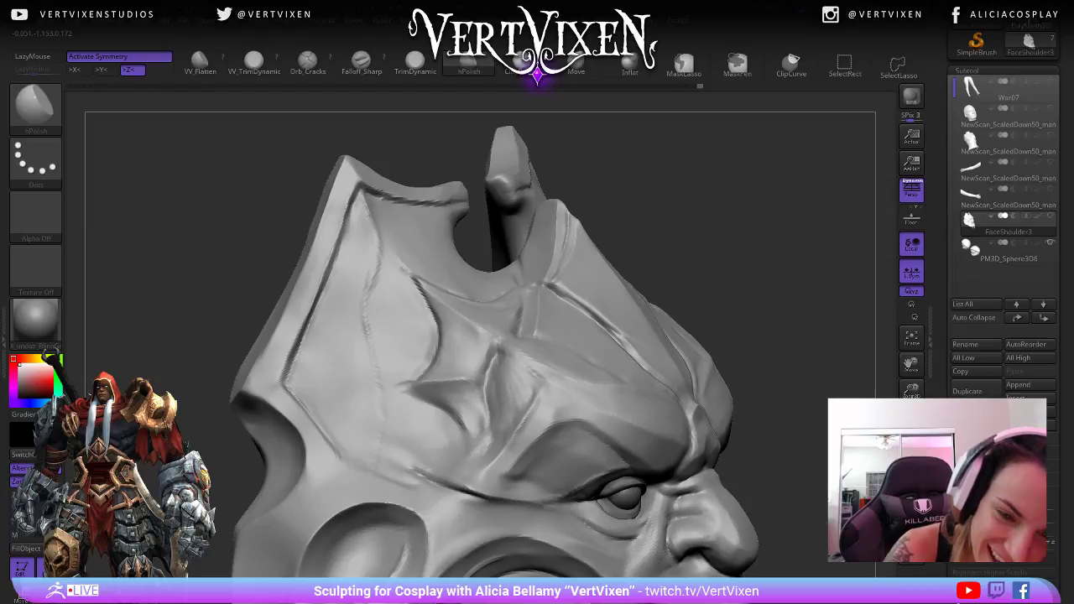
left_click_drag(289, 239, 335, 219)
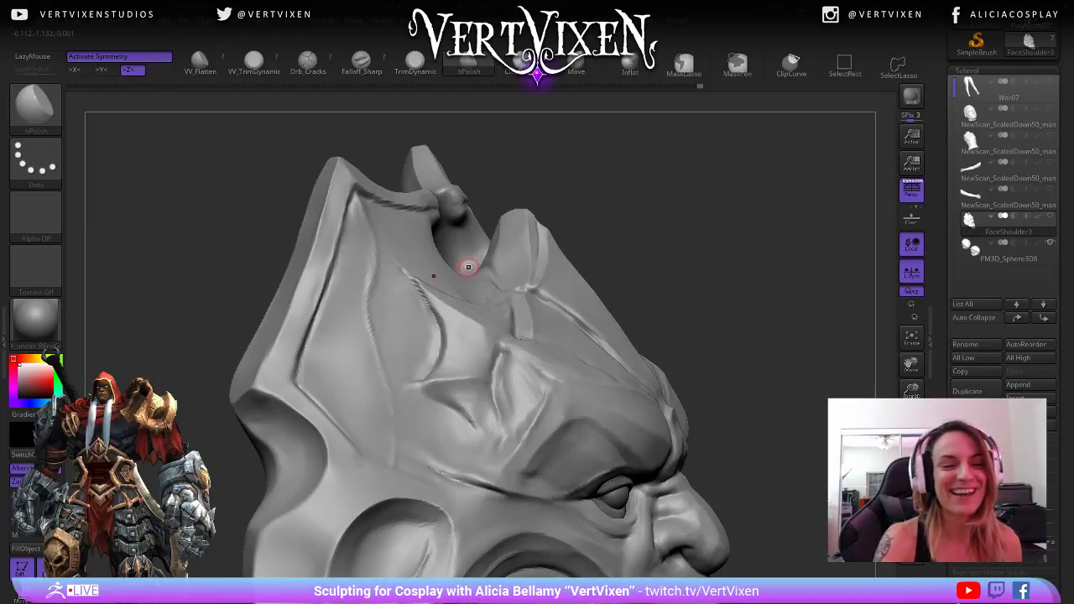
key("shift")
left_click_drag(679, 292, 695, 286)
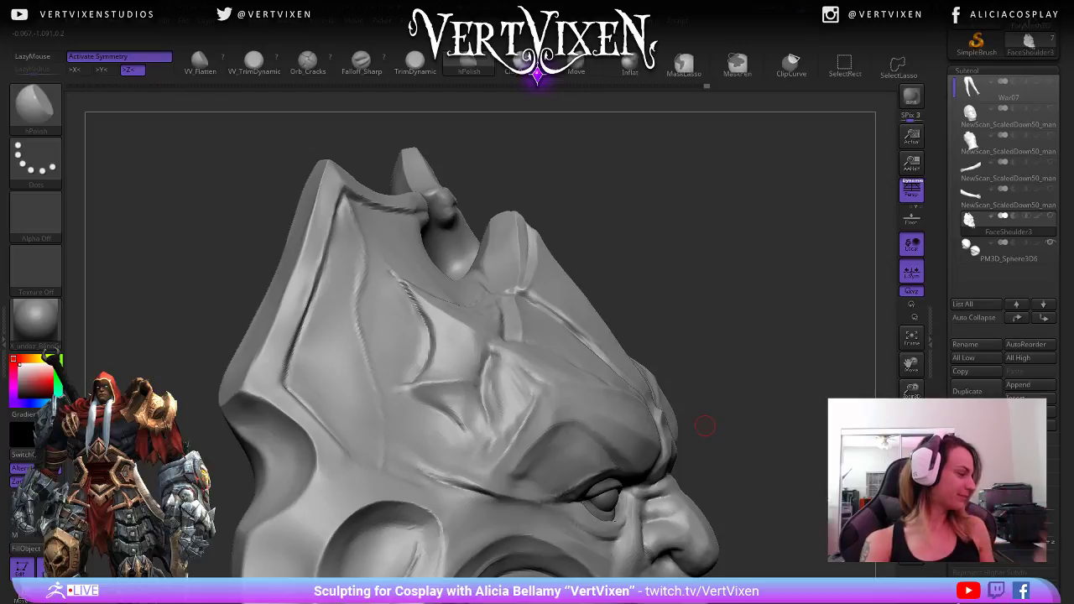
- Smooth the groove running alongside the raised outer rim of the crown's side point
left_click_drag(744, 346, 725, 390)
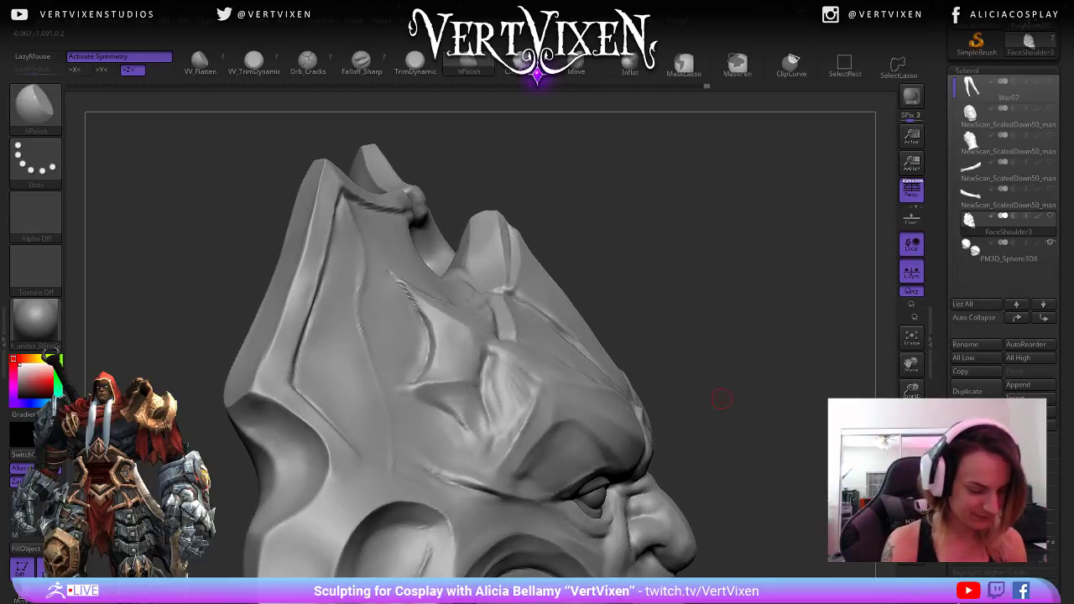
key("space")
left_click_drag(710, 213, 578, 206)
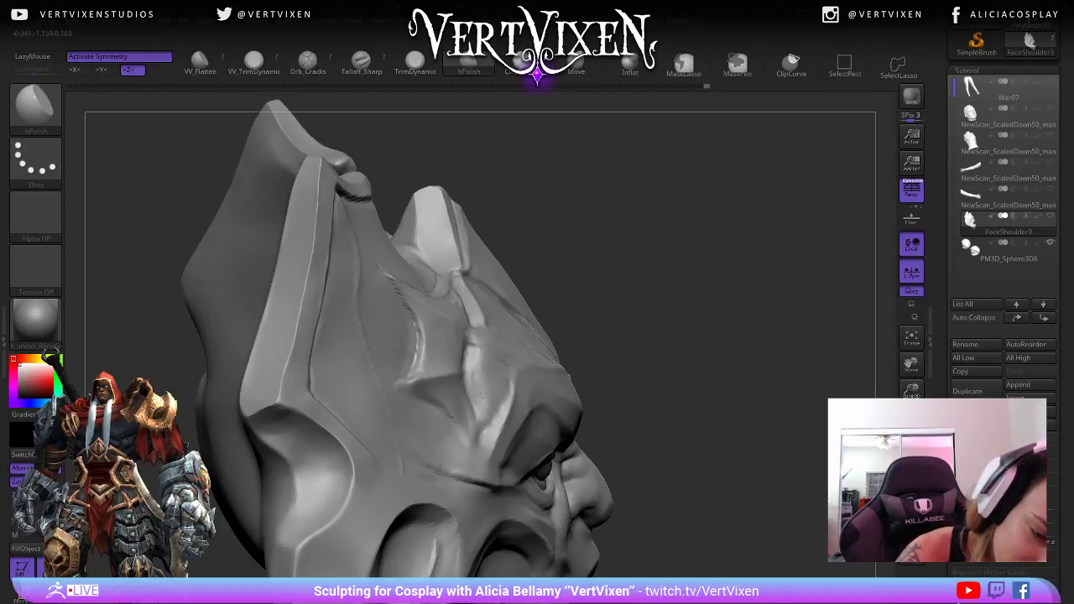
left_click_drag(587, 145, 503, 147)
left_click_drag(316, 230, 312, 312, "shift")
left_click_drag(324, 211, 327, 181, "shift")
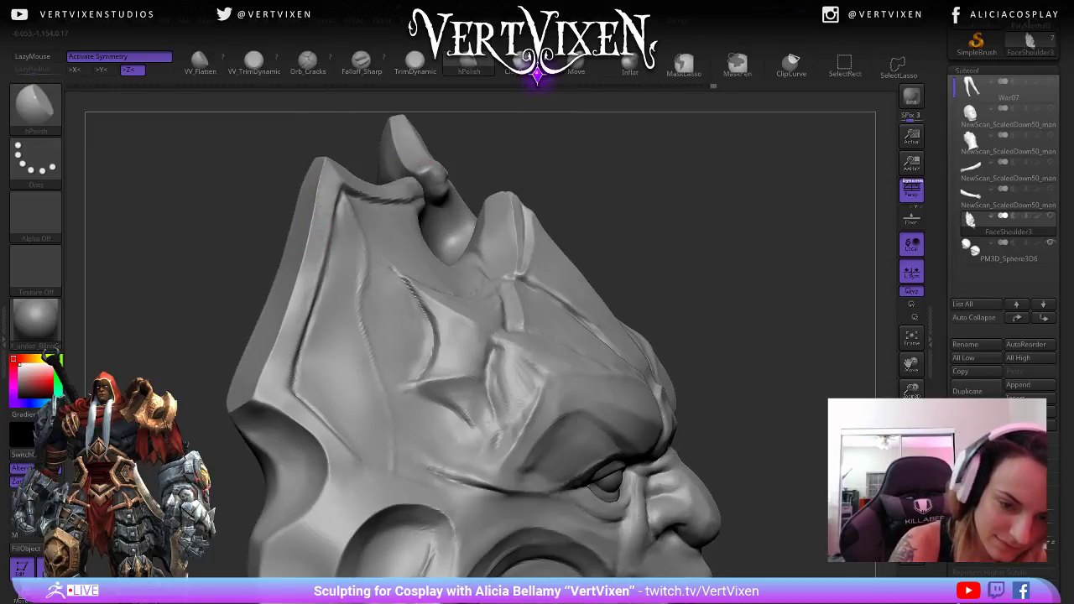
right_click(295, 319)
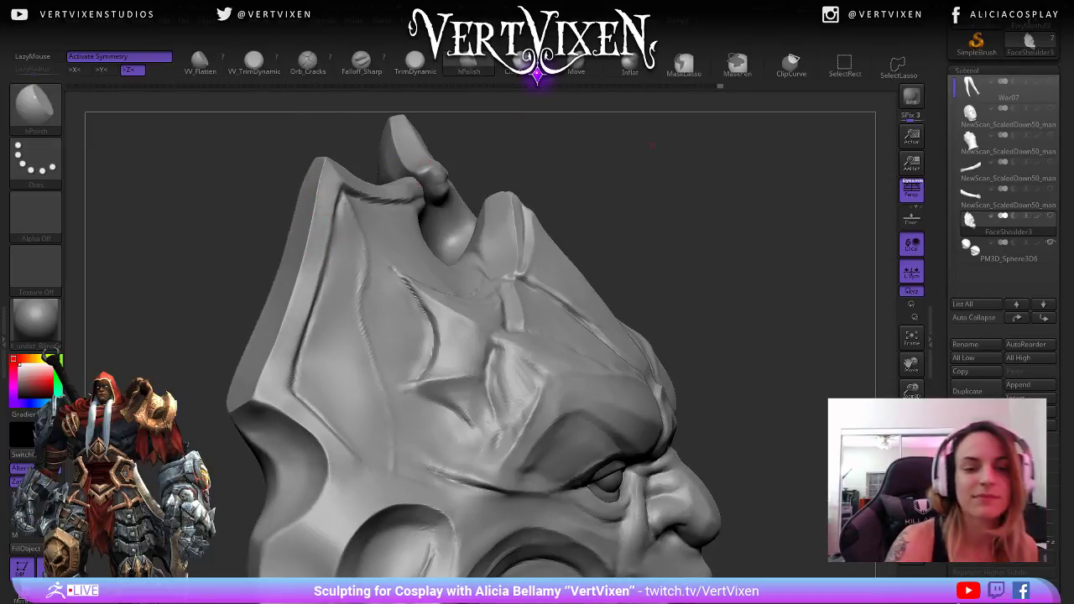
- Reshape the curved temple crease above the star-shaped recess with the Move brush
left_click_drag(583, 151, 537, 151)
left_click_drag(748, 210, 676, 163)
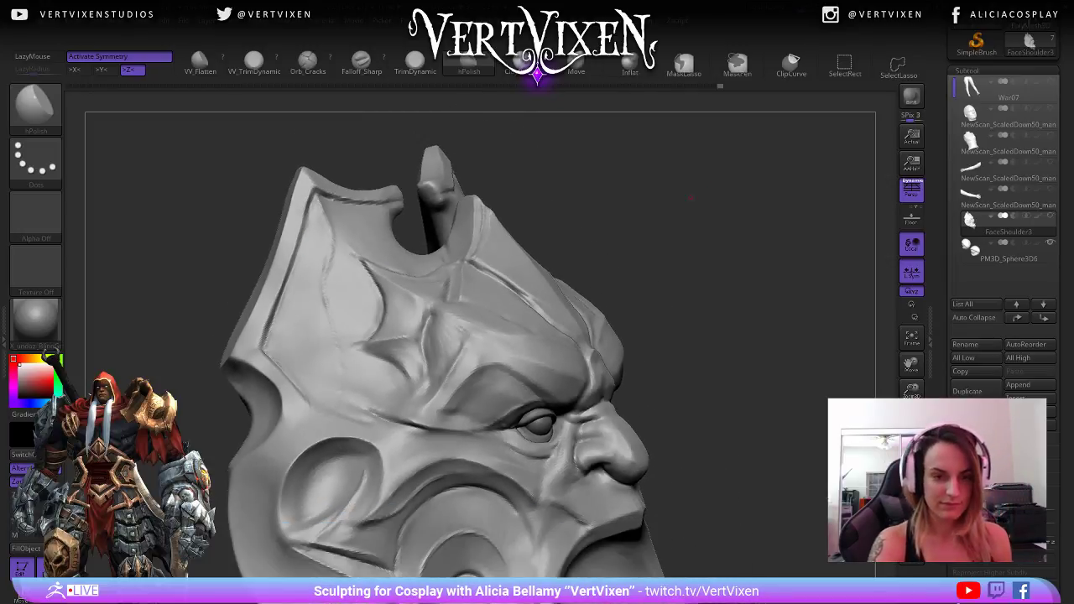
mouse_move(730, 195)
left_mouse_down()
mouse_move(667, 198)
mouse_move(709, 199)
mouse_move(492, 280)
left_mouse_up()
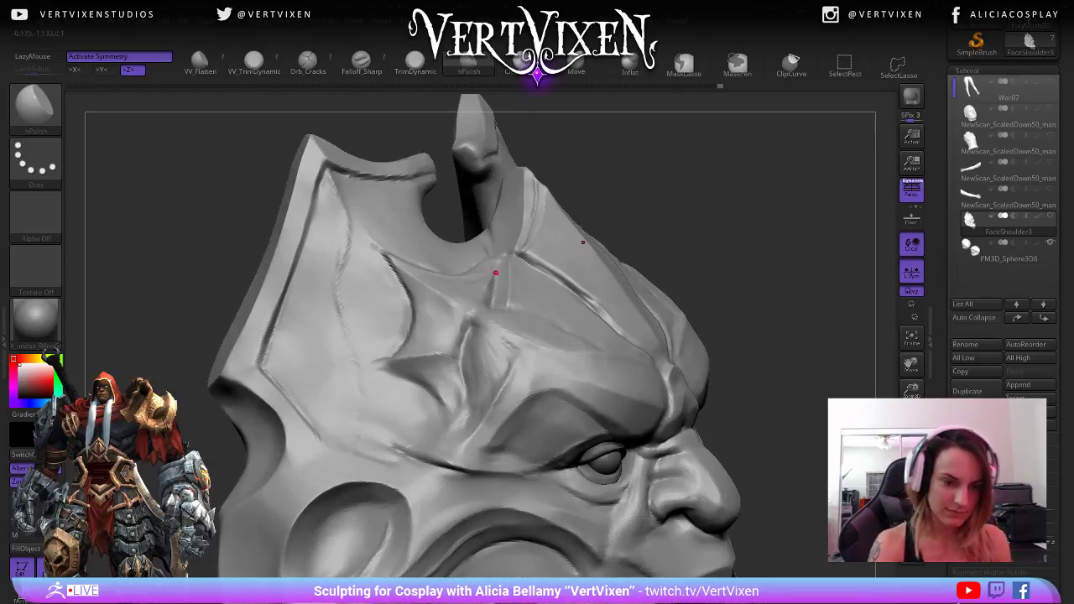
left_click_drag(688, 222, 686, 167)
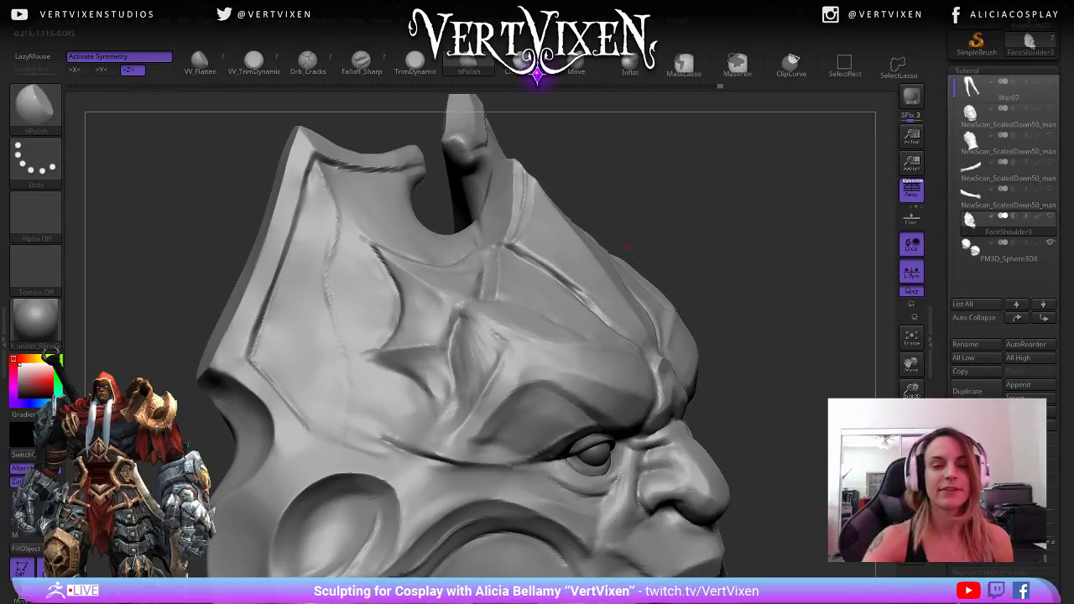
mouse_move(626, 247)
left_mouse_down()
mouse_move(729, 219)
mouse_move(734, 290)
mouse_move(743, 207)
mouse_move(482, 320)
left_mouse_up()
right_click(701, 294)
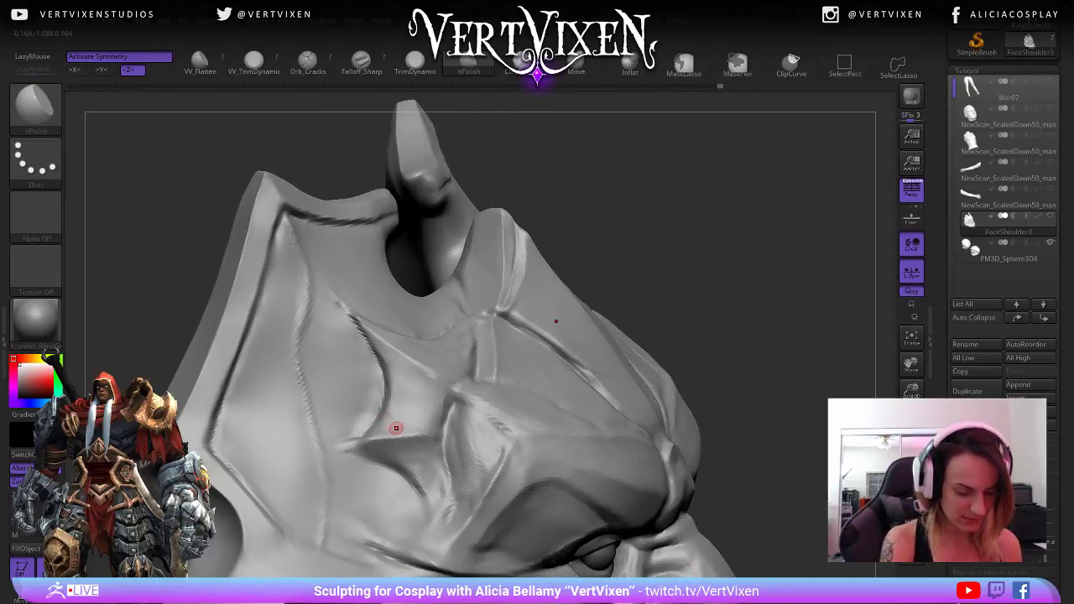
key("b")
key("m")
key("v")
key("space")
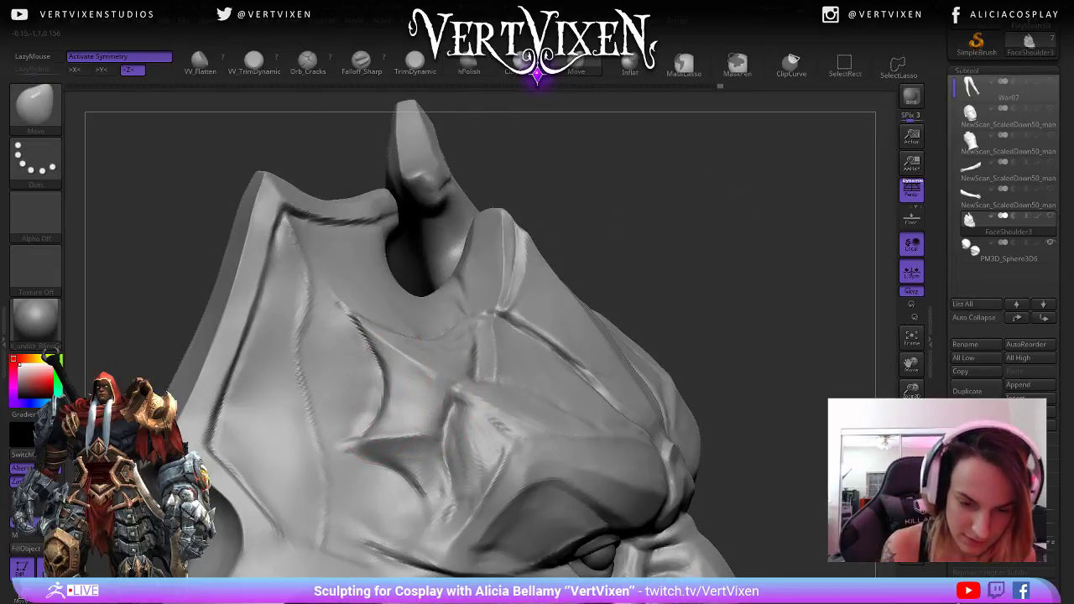
key("space")
key("space")
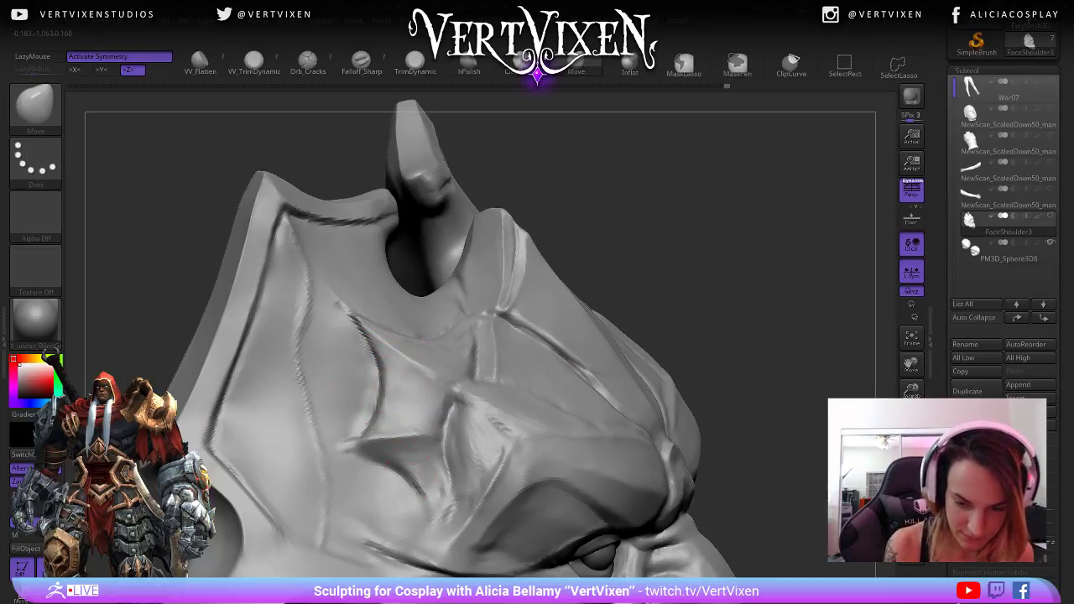
right_click_drag(386, 461, 492, 277)
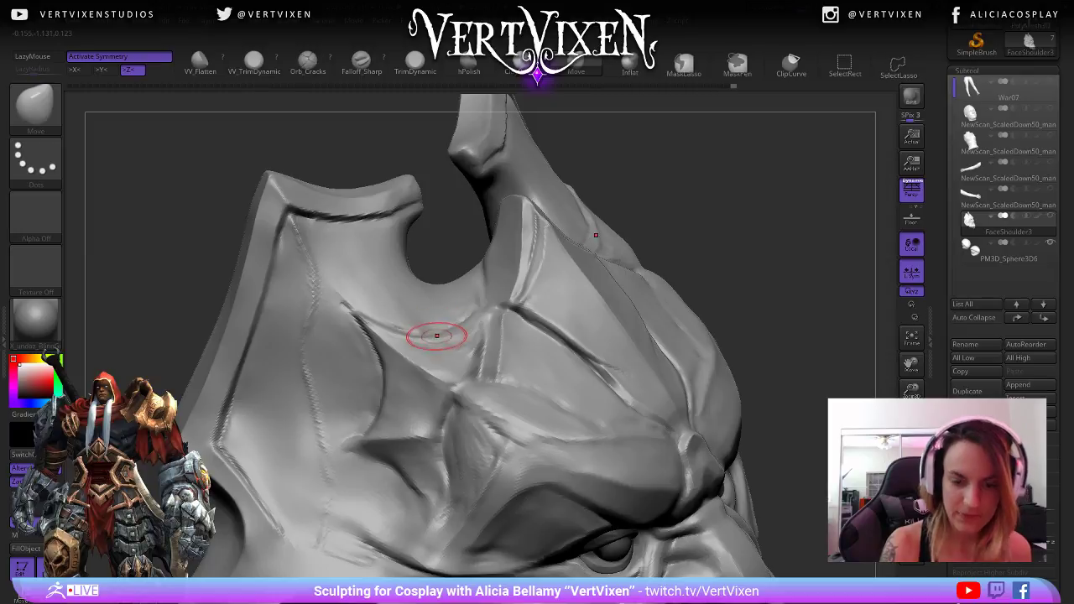
- Adjust the brush size and shift the ridge between the crown notch and the star-shaped recess with the Move brush
right_click_drag(436, 335, 378, 298)
key("space")
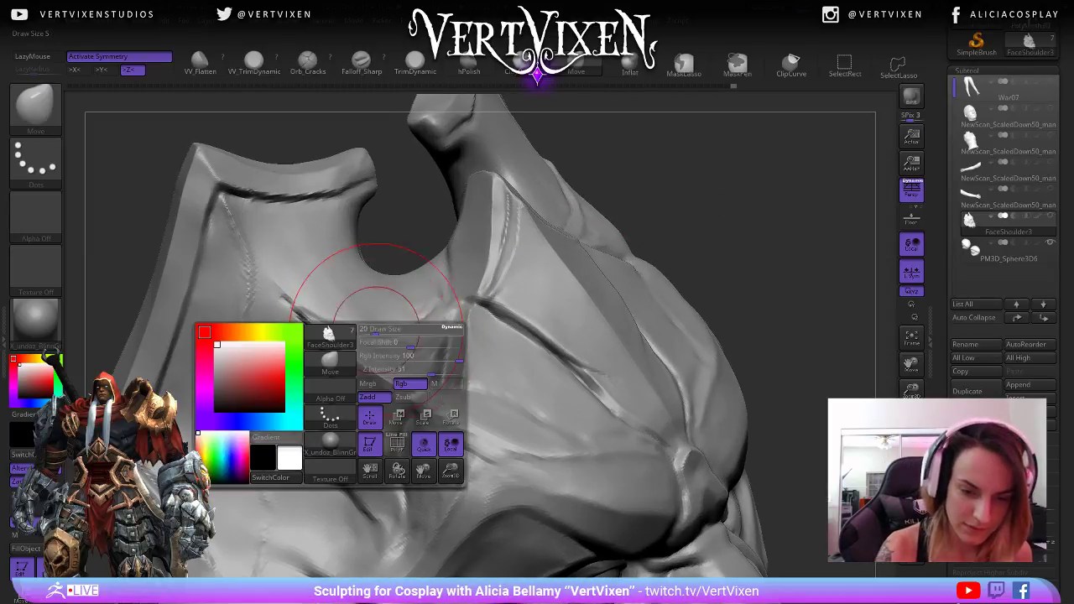
left_click_drag(710, 178, 700, 196)
key("space")
left_click_drag(432, 359, 418, 359)
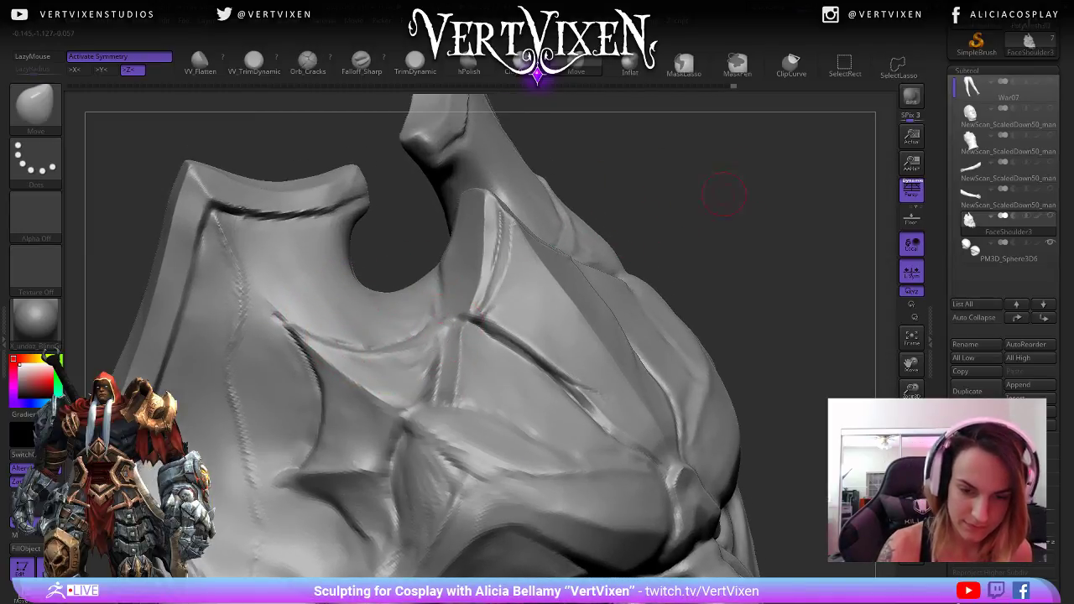
left_click_drag(721, 192, 698, 206)
mouse_move(742, 238)
left_mouse_down()
mouse_move(755, 223)
mouse_move(732, 243)
mouse_move(749, 230)
mouse_move(723, 230)
mouse_move(742, 220)
mouse_move(733, 232)
left_mouse_up()
- Refine the upper end of the curved temple crease and its adjoining ridge with the Move brush
key("space")
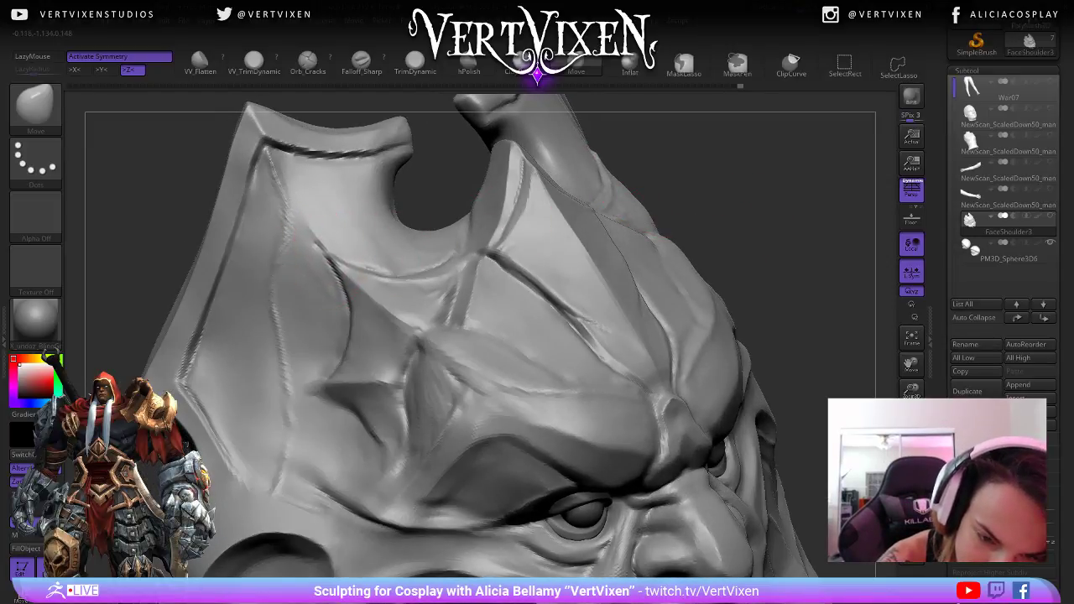
key("space")
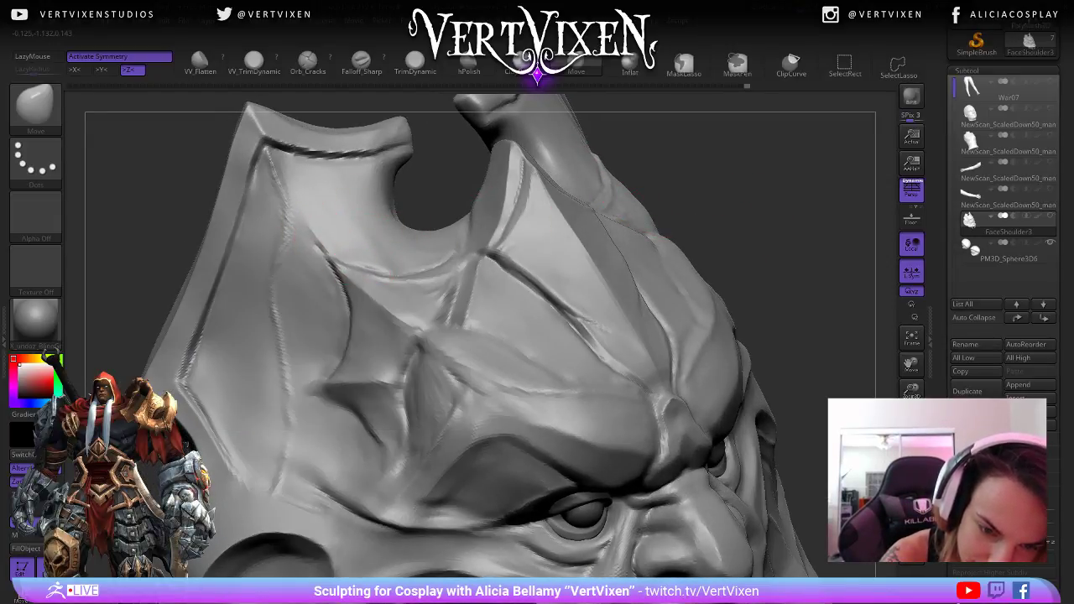
left_click_drag(786, 230, 799, 213)
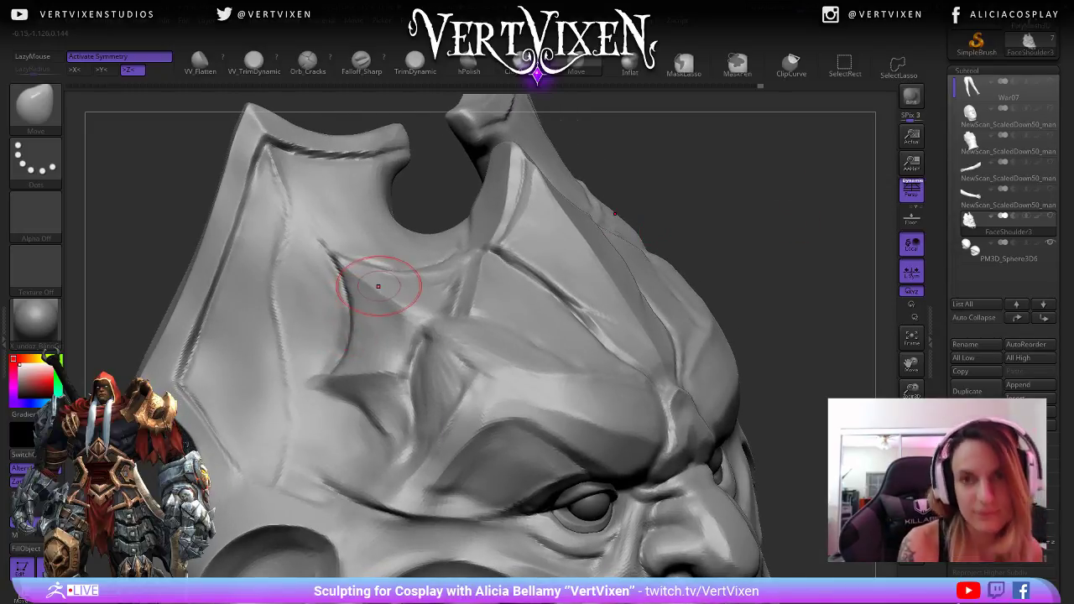
mouse_move(762, 250)
left_mouse_down()
mouse_move(783, 249)
mouse_move(736, 243)
left_mouse_up()
key("space")
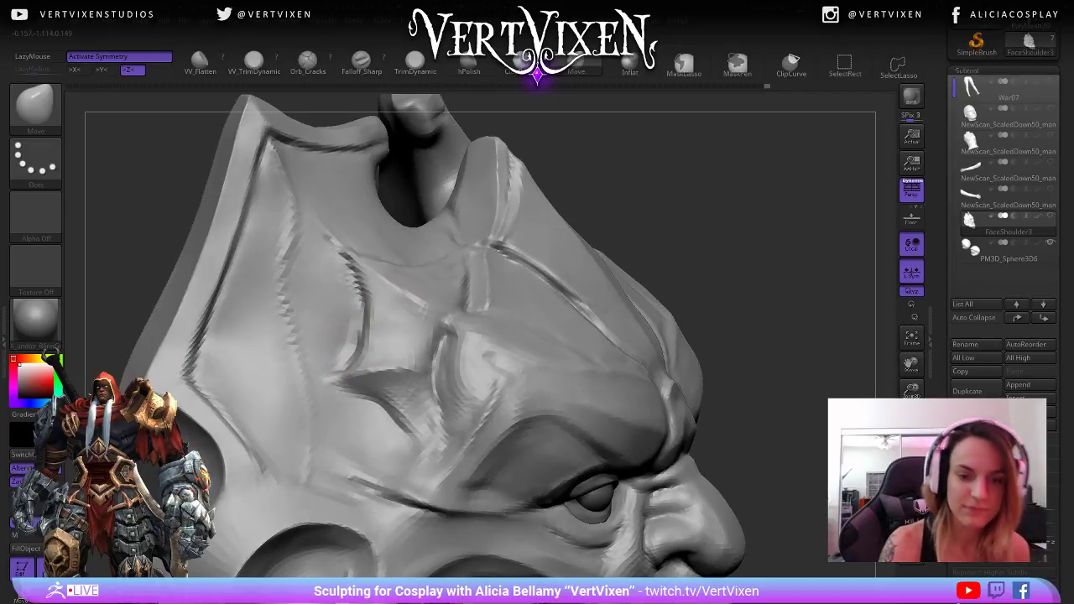
key("space")
- Try smoothing and moving the lower end of the curved temple crease, and undo the changes
left_click_drag(361, 335, 359, 355, "shift")
left_click_drag(780, 239, 788, 227)
mouse_move(364, 370)
left_mouse_down()
mouse_move(339, 385)
mouse_move(344, 374)
left_mouse_up()
key("ctrl+z")
key("ctrl+z")
- Polish the sunken planes of the star-shaped temple recess with the hPolish brush
mouse_move(746, 293)
left_mouse_down()
mouse_move(730, 269)
mouse_move(713, 289)
left_mouse_up()
key("space")
mouse_move(713, 289)
left_mouse_down("alt")
mouse_move(709, 264)
mouse_move(771, 277)
mouse_move(765, 307)
mouse_move(743, 307)
left_mouse_up("alt")
key("4")
key("b")
key("h")
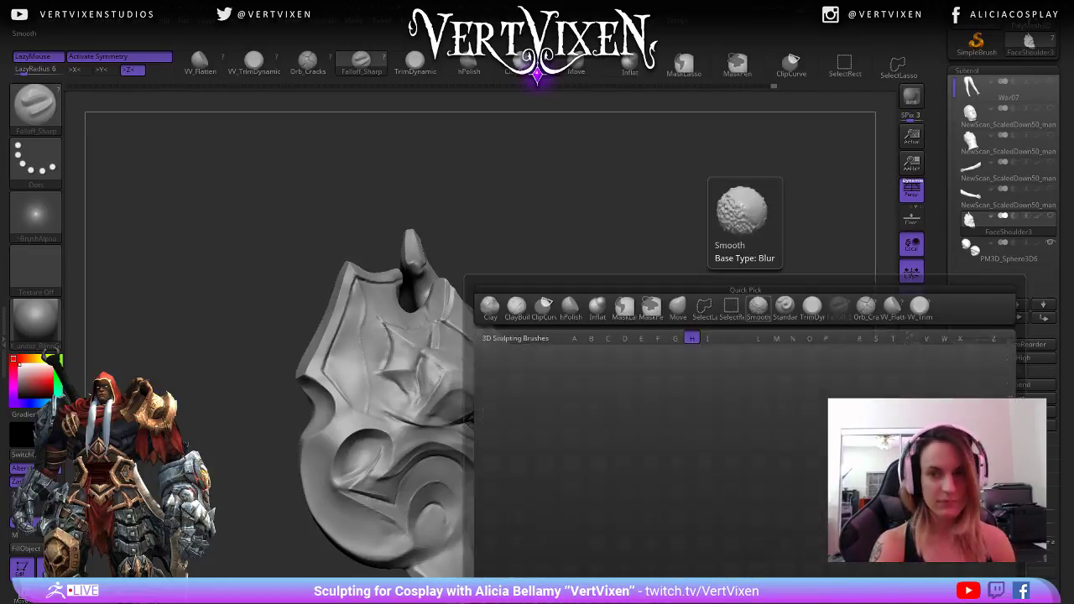
key("p")
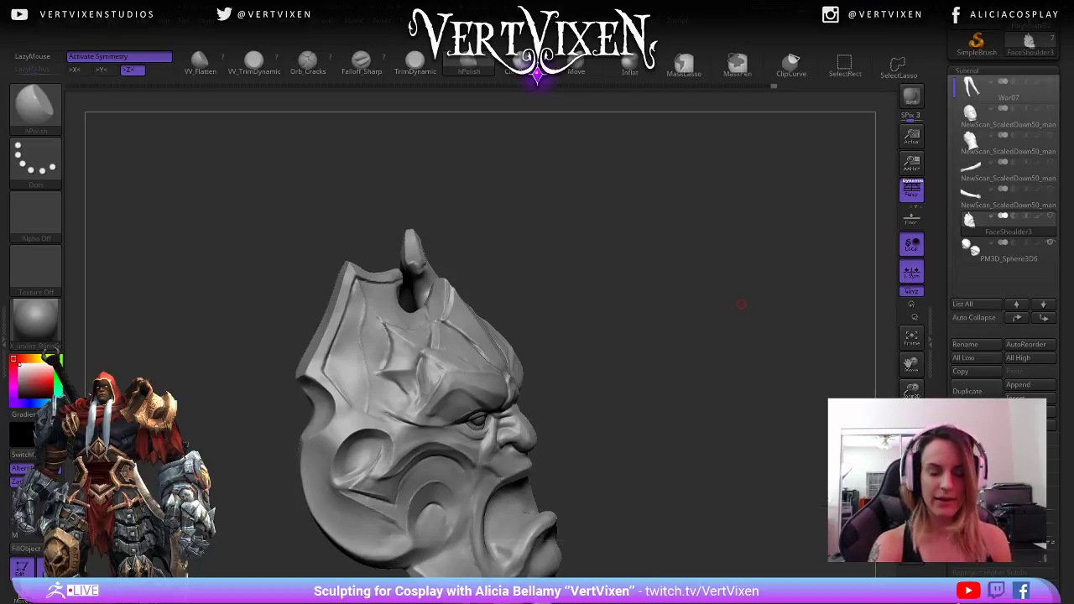
left_click_drag(743, 302, 756, 290, "alt")
mouse_move(755, 289)
left_mouse_down("alt")
mouse_move(759, 339)
mouse_move(774, 308)
left_mouse_up("alt")
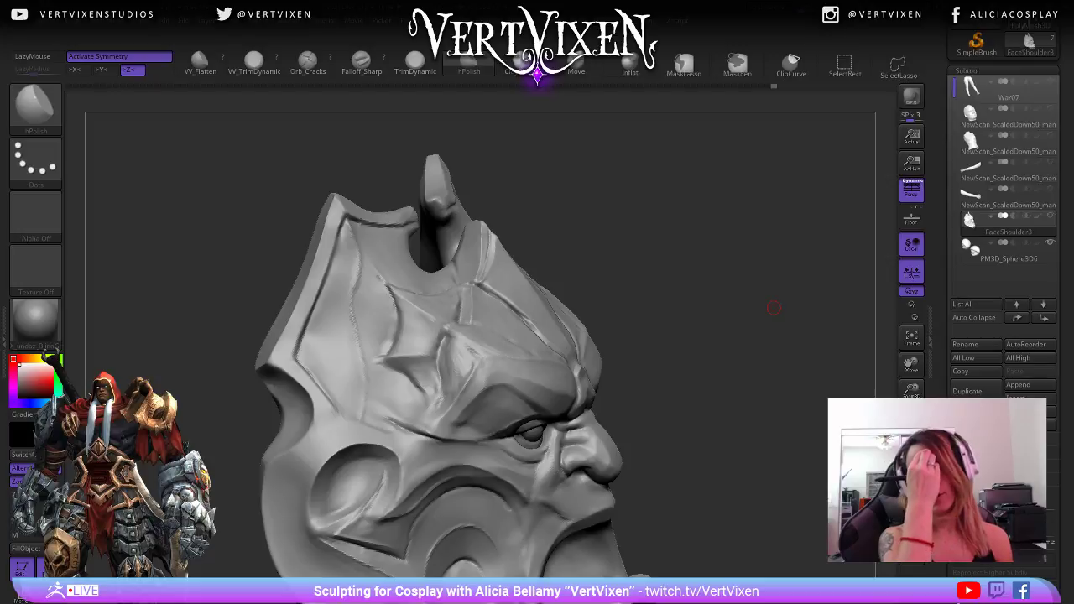
mouse_move(774, 308)
left_mouse_down()
mouse_move(651, 205)
mouse_move(576, 343)
left_mouse_up()
left_click_drag(371, 351, 375, 342)
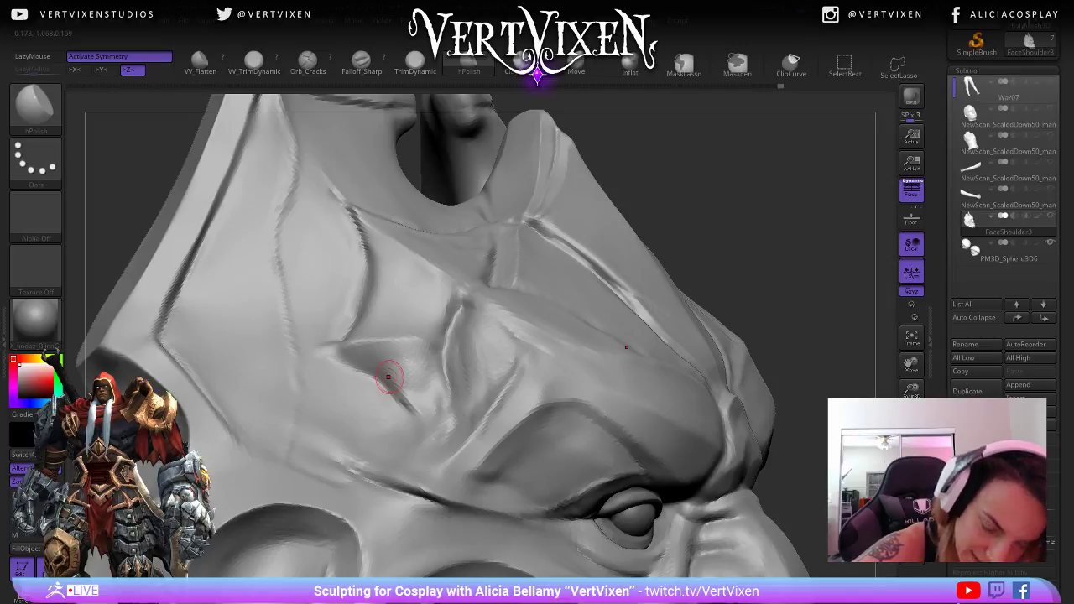
right_click_drag(389, 377, 414, 353)
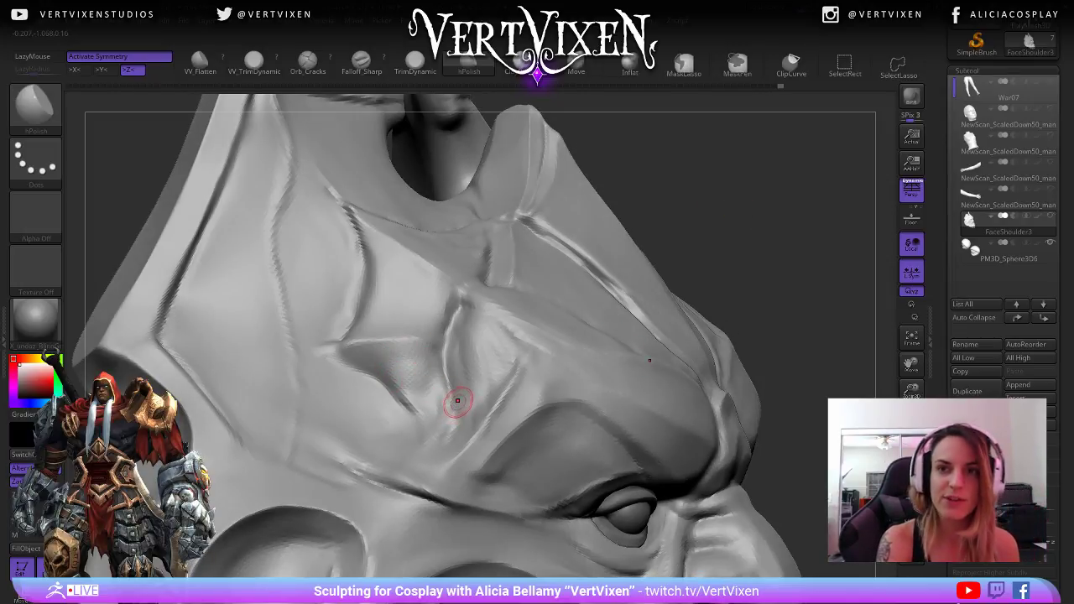
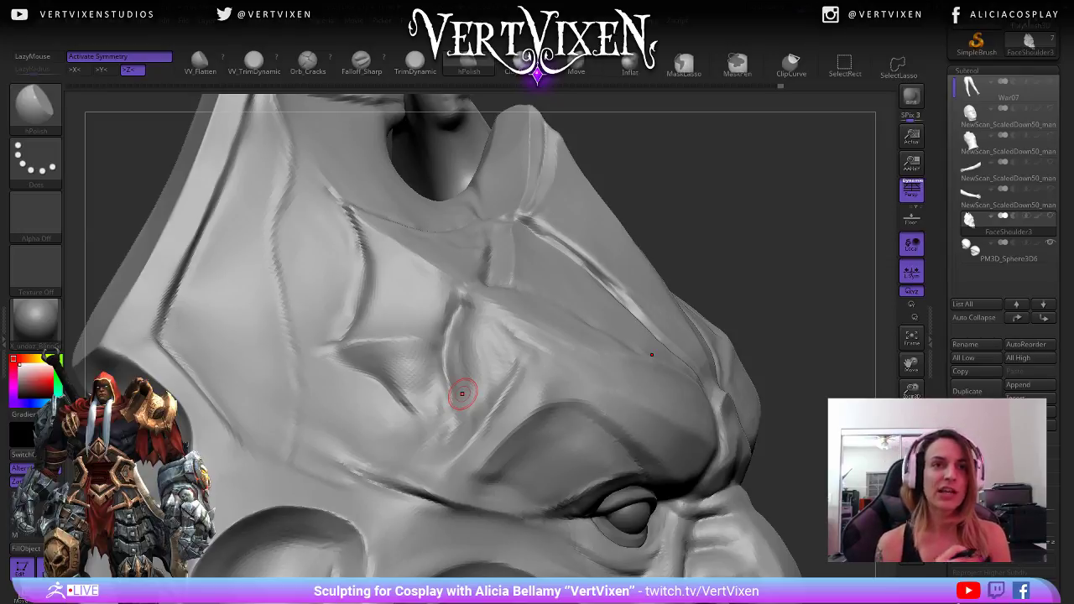
- Polish the plane between the curved temple crease and the star-shaped recess with the hPolish brush
mouse_move(787, 243)
left_mouse_down()
mouse_move(771, 237)
mouse_move(768, 256)
left_mouse_up()
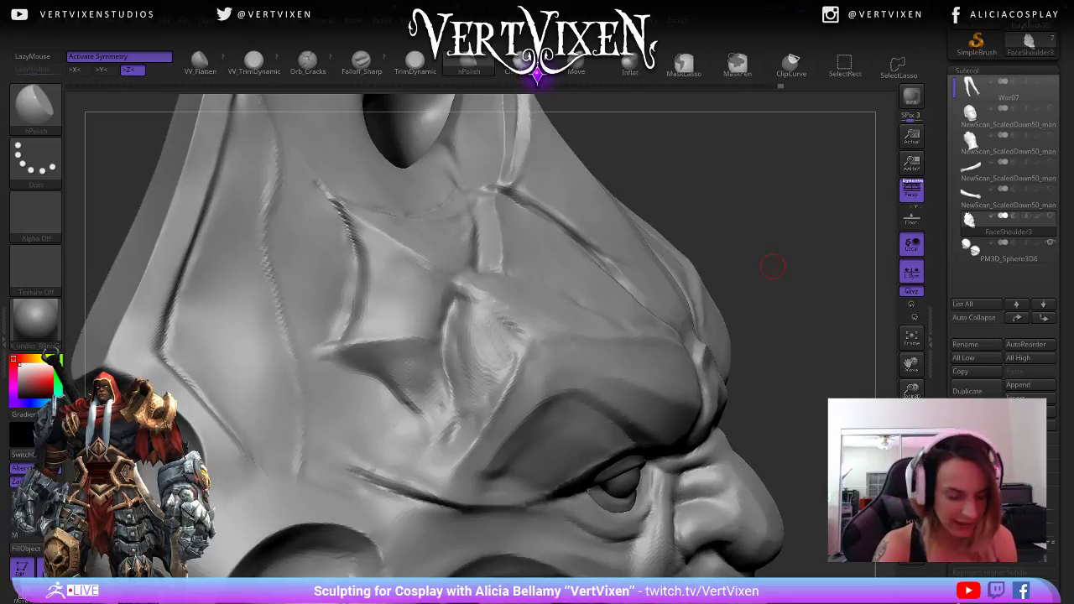
left_click_drag(798, 263, 814, 240)
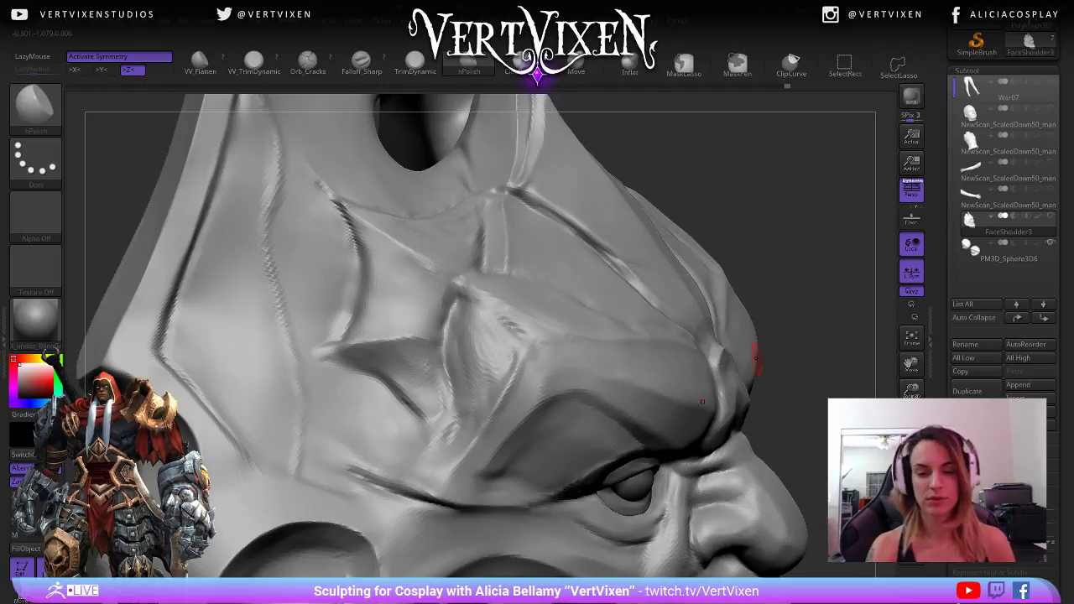
key("space")
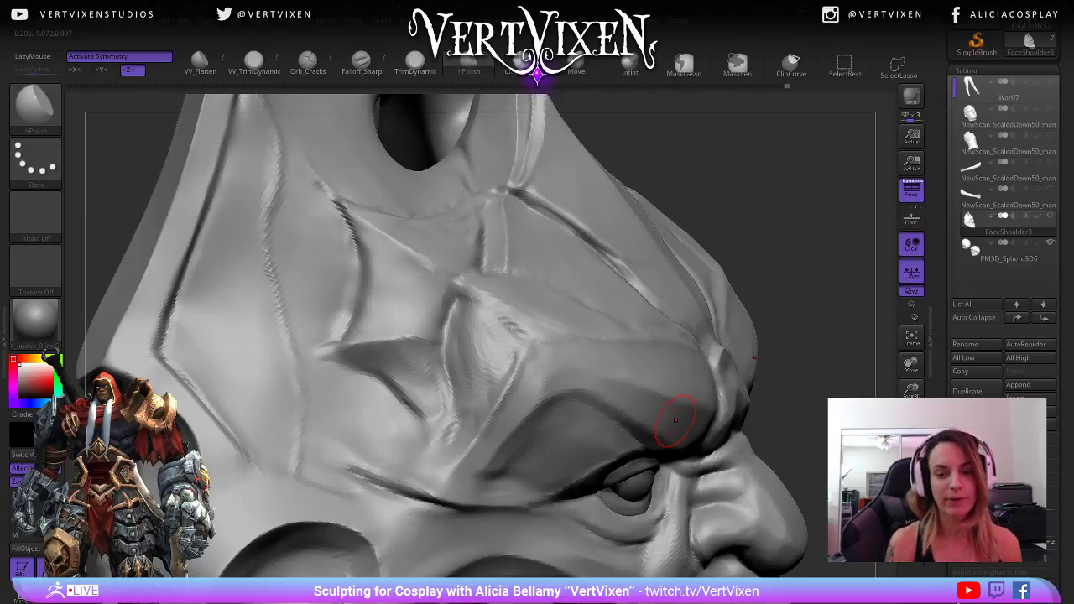
left_click_drag(807, 359, 791, 333)
right_click(400, 322)
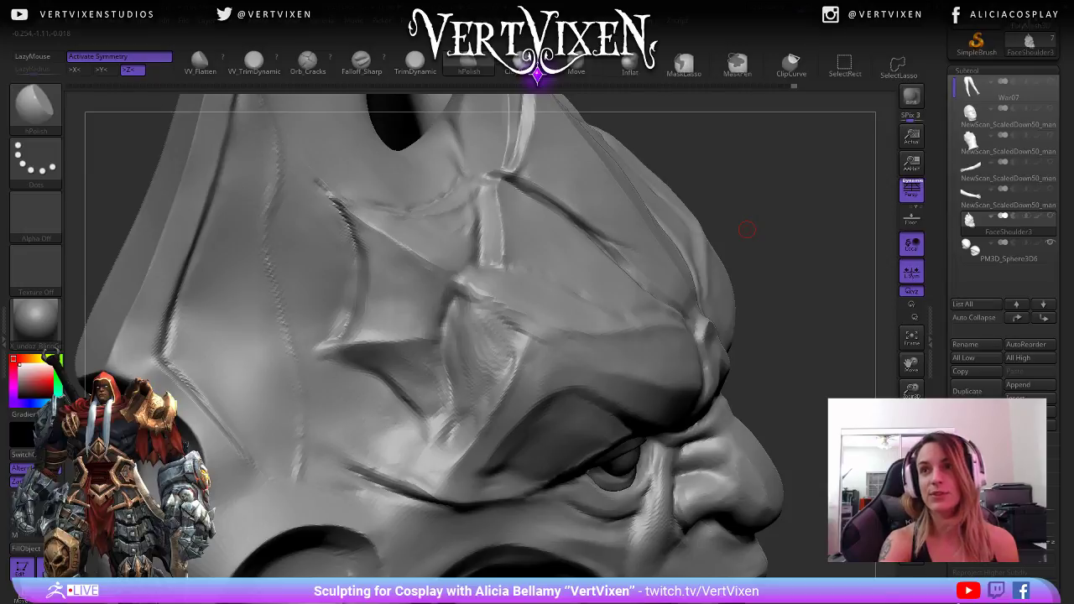
- Smooth and polish the curved temple crease's lower end and the surface beside it with the hPolish brush
mouse_move(789, 263)
left_mouse_down()
mouse_move(744, 292)
mouse_move(720, 325)
left_mouse_up()
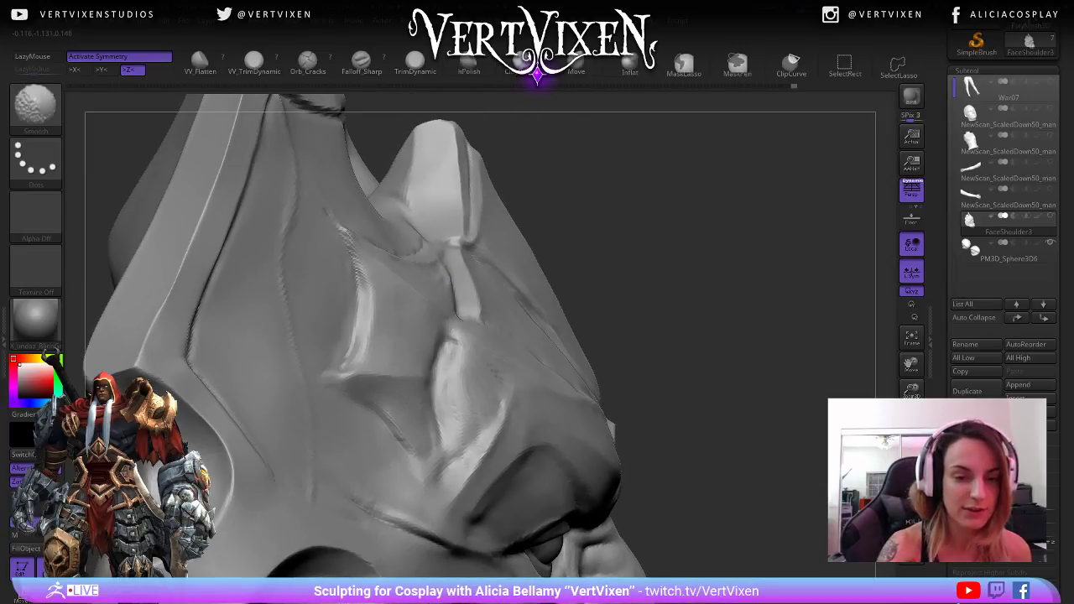
left_click_drag(713, 242, 631, 200)
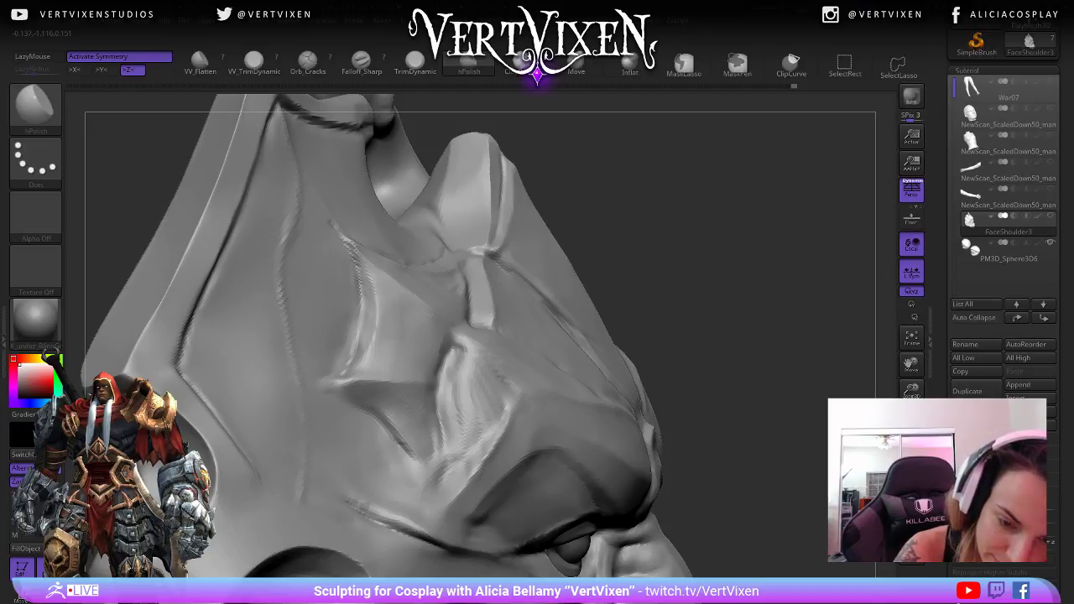
right_click_drag(352, 360, 379, 282)
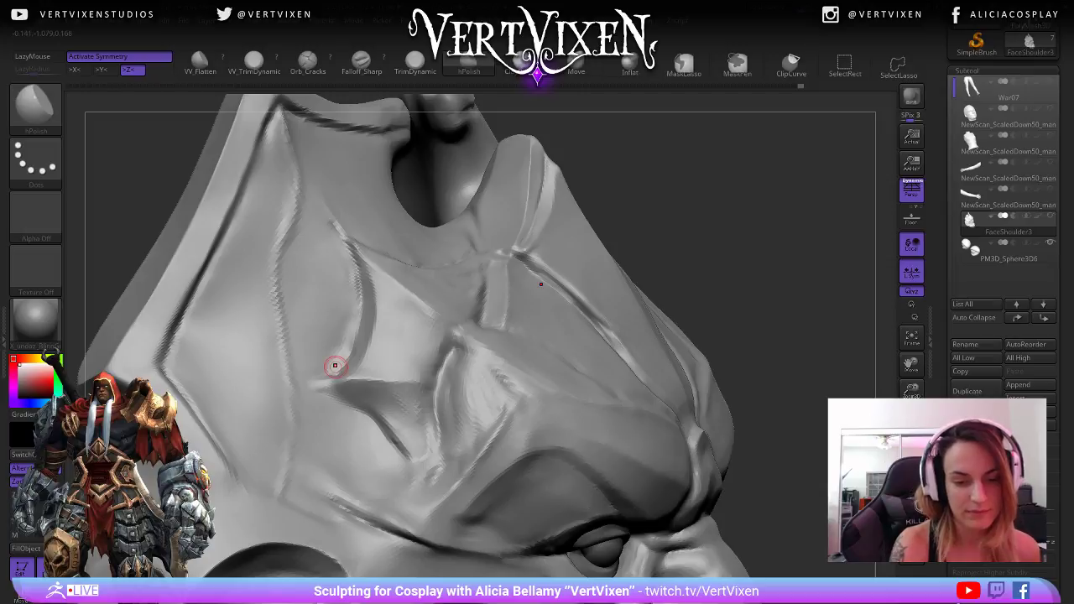
mouse_move(792, 312)
left_mouse_down()
mouse_move(688, 289)
mouse_move(588, 298)
left_mouse_up()
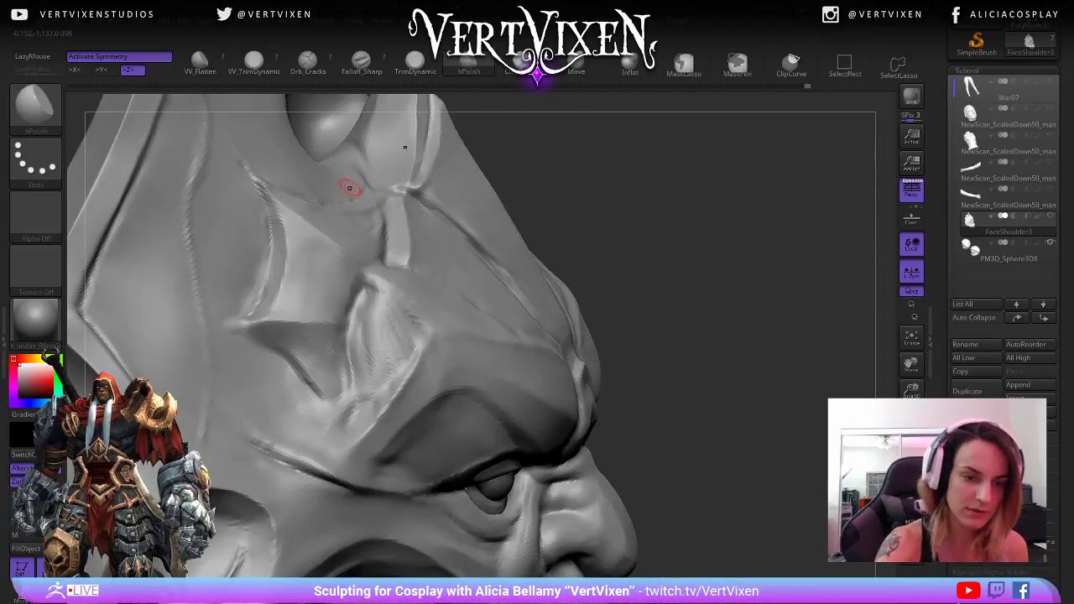
right_click_drag(348, 184, 427, 290)
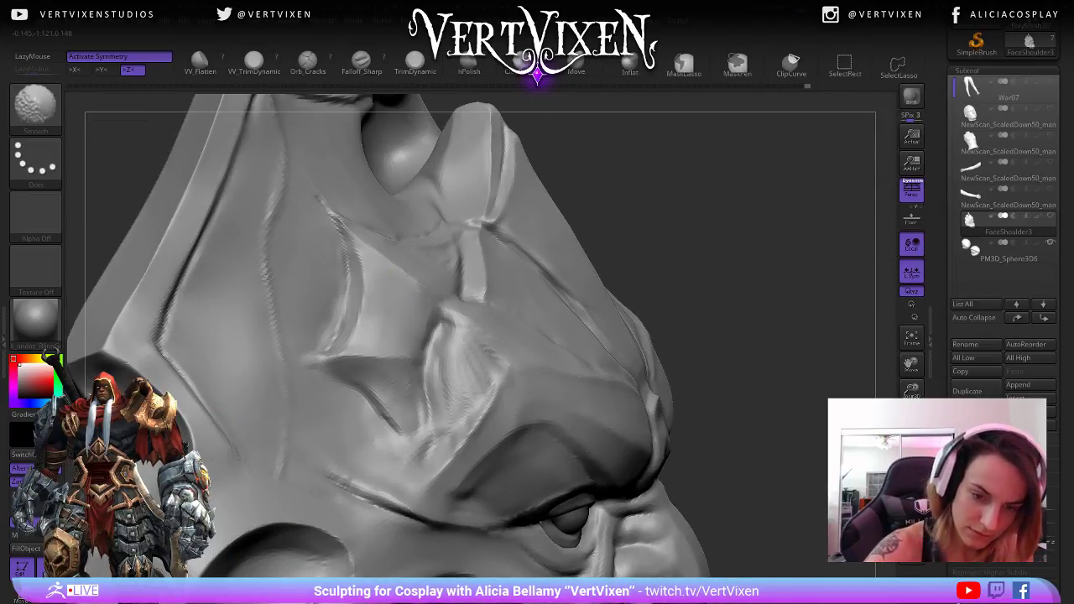
right_click_drag(389, 321, 508, 283)
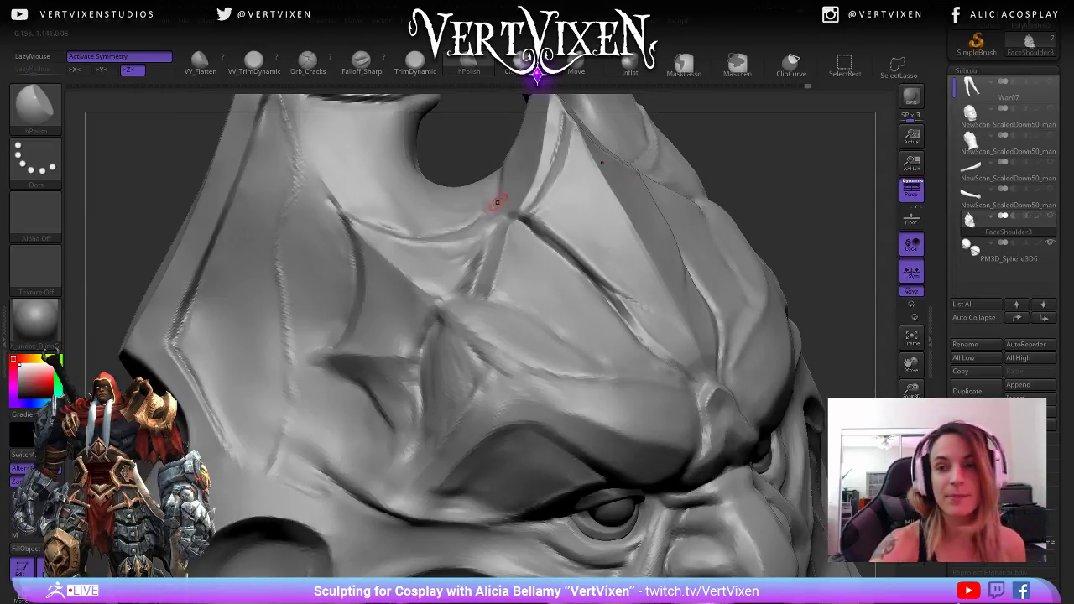
- Polish the small triangular plane between the horn notch and the star-shaped temple recess with the hPolish brush
right_click_drag(499, 202, 448, 225)
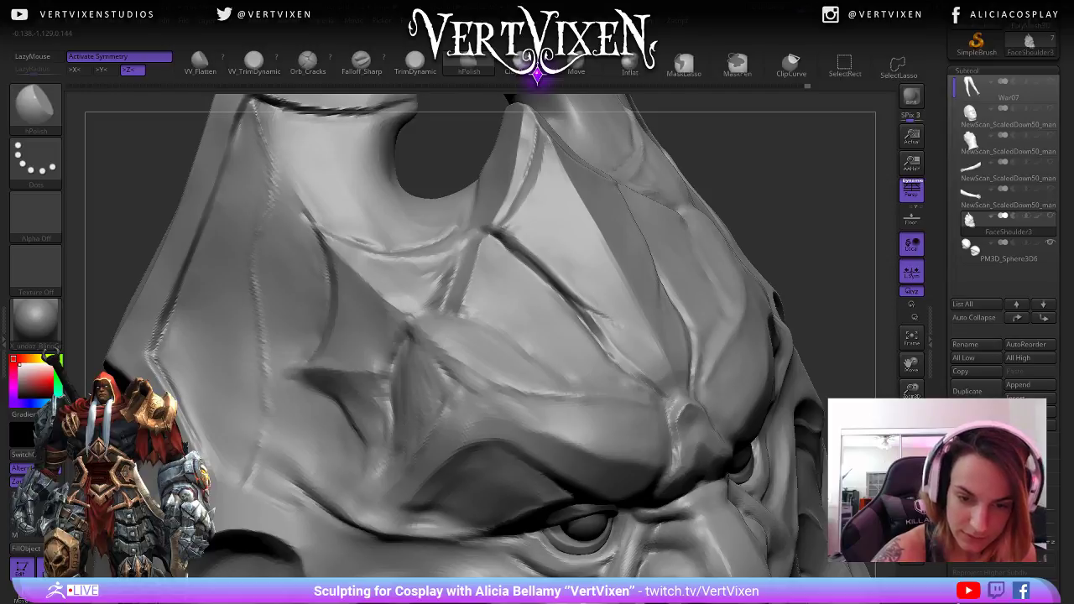
right_click_drag(424, 240, 440, 226)
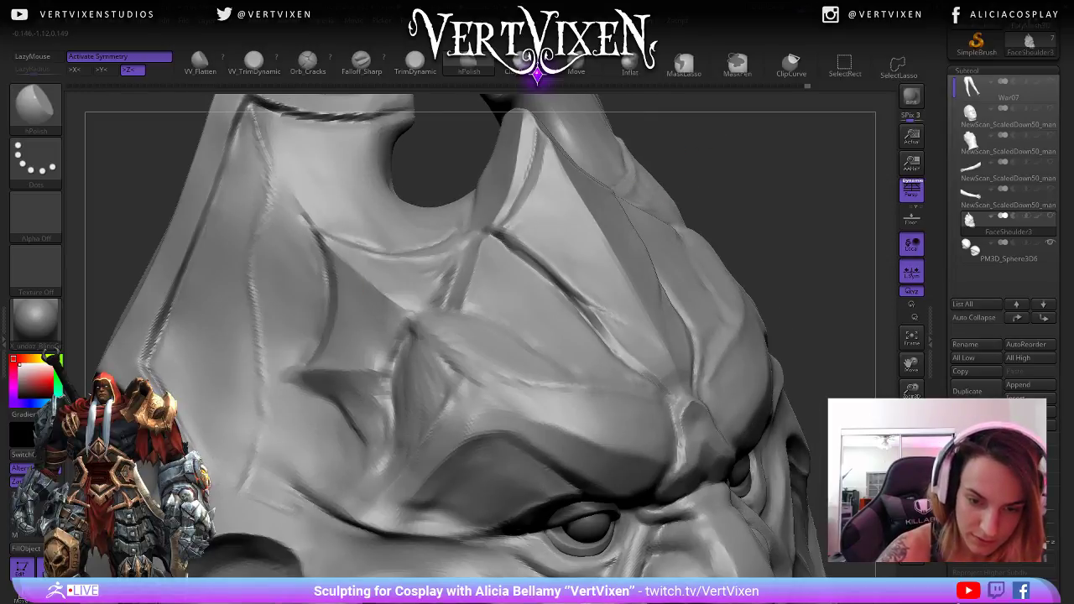
right_click_drag(734, 241, 707, 208)
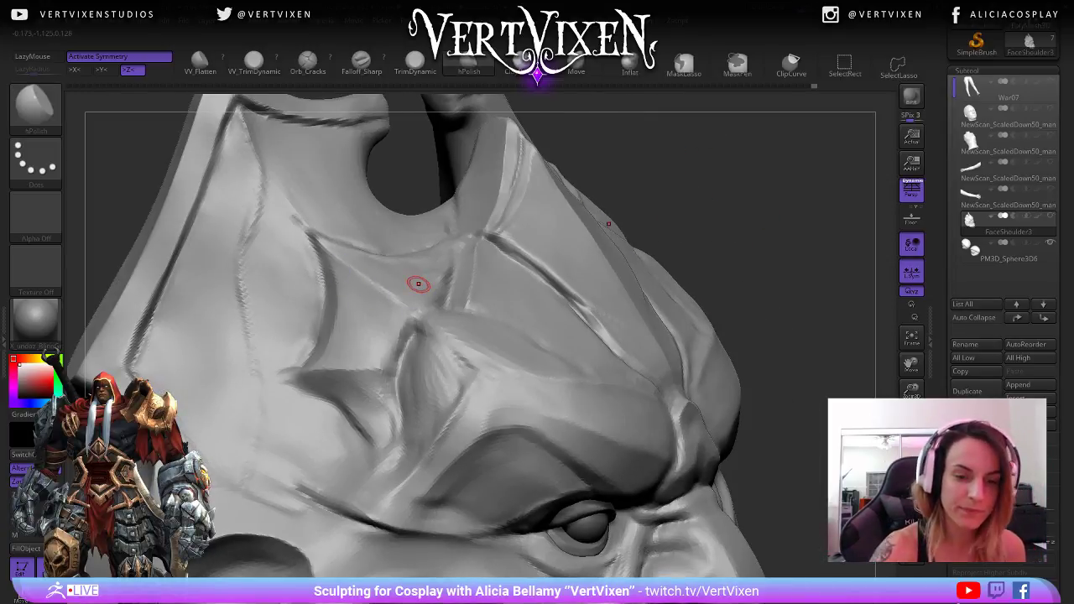
mouse_move(414, 280)
right_mouse_down()
mouse_move(758, 164)
mouse_move(377, 384)
right_mouse_up()
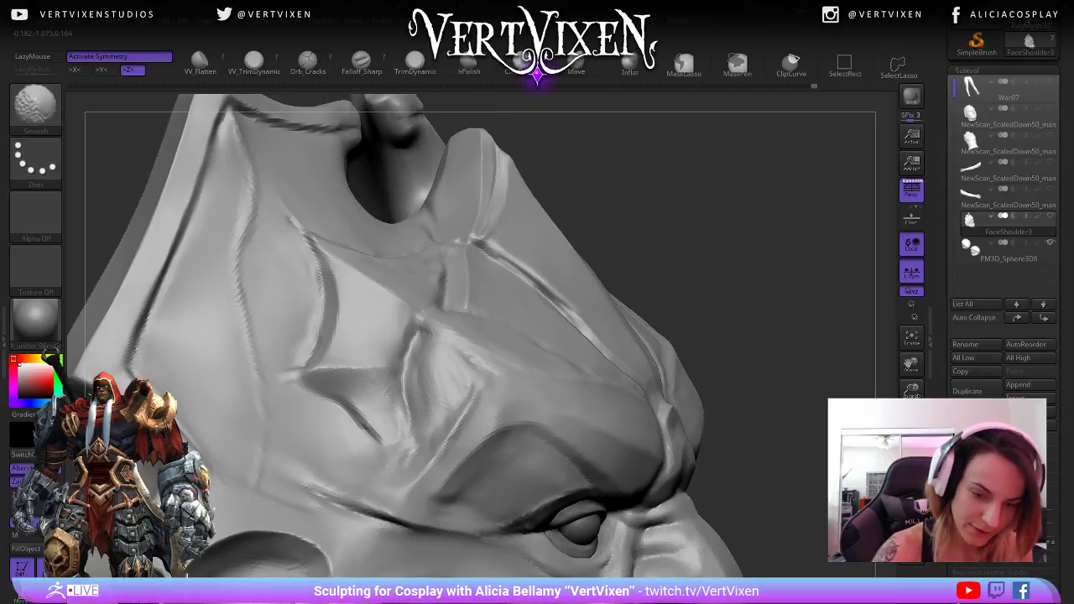
- Smooth the lower sunken plane of the star-shaped temple recess and its slanted crease
key("shift")
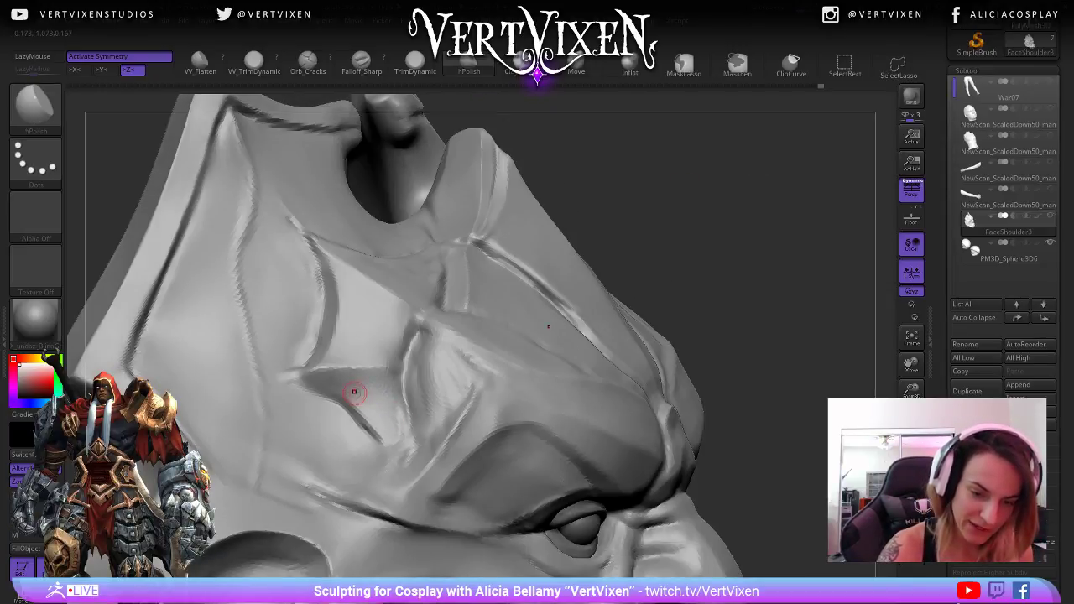
key("shift")
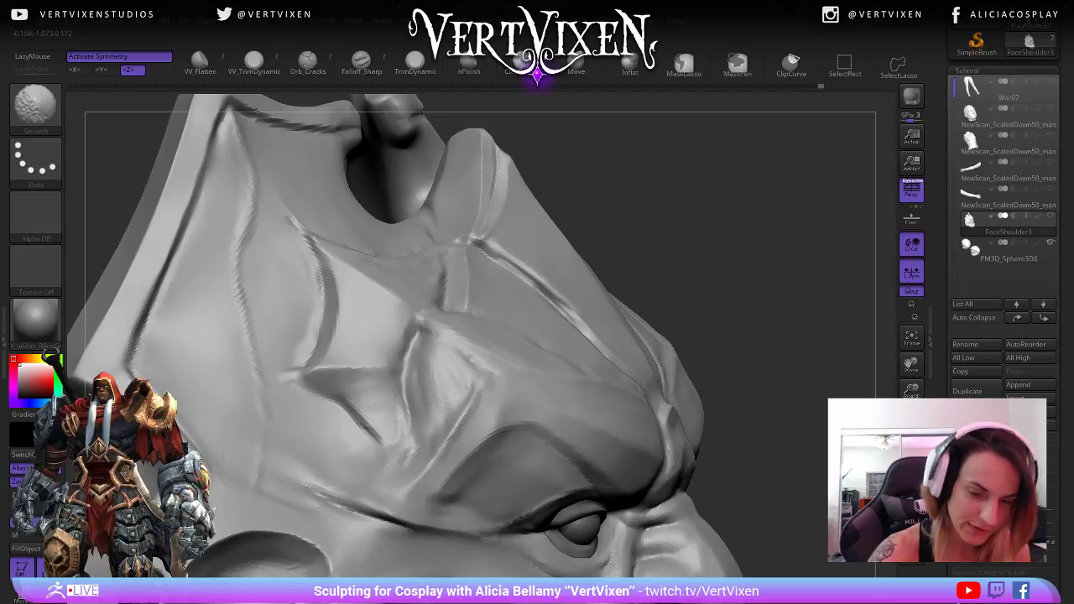
key("shift")
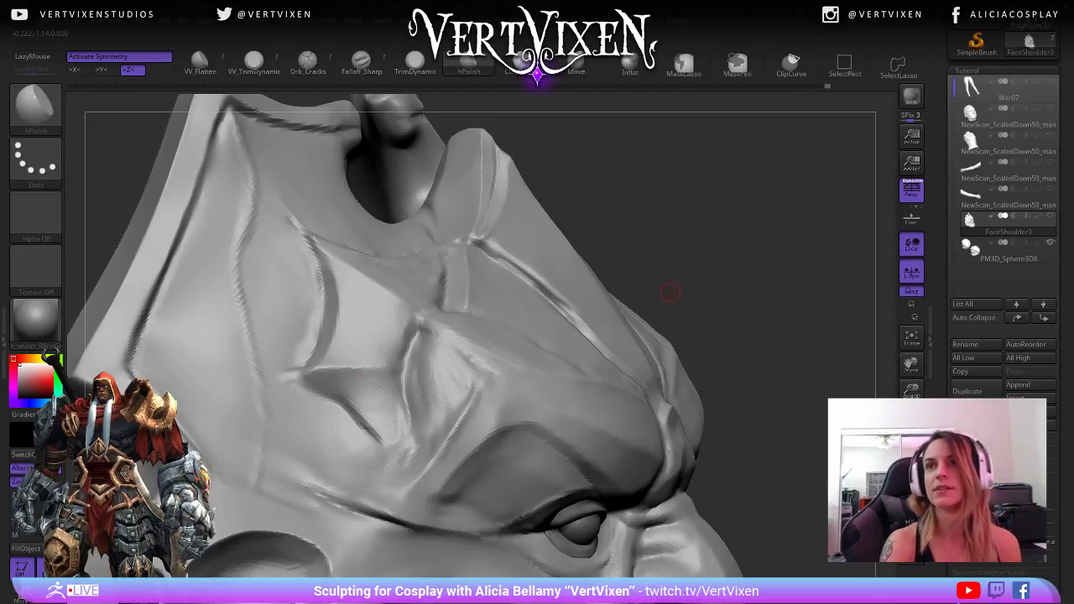
mouse_move(661, 284)
left_mouse_down()
mouse_move(640, 283)
mouse_move(643, 274)
left_mouse_up()
left_click_drag(777, 206, 786, 186)
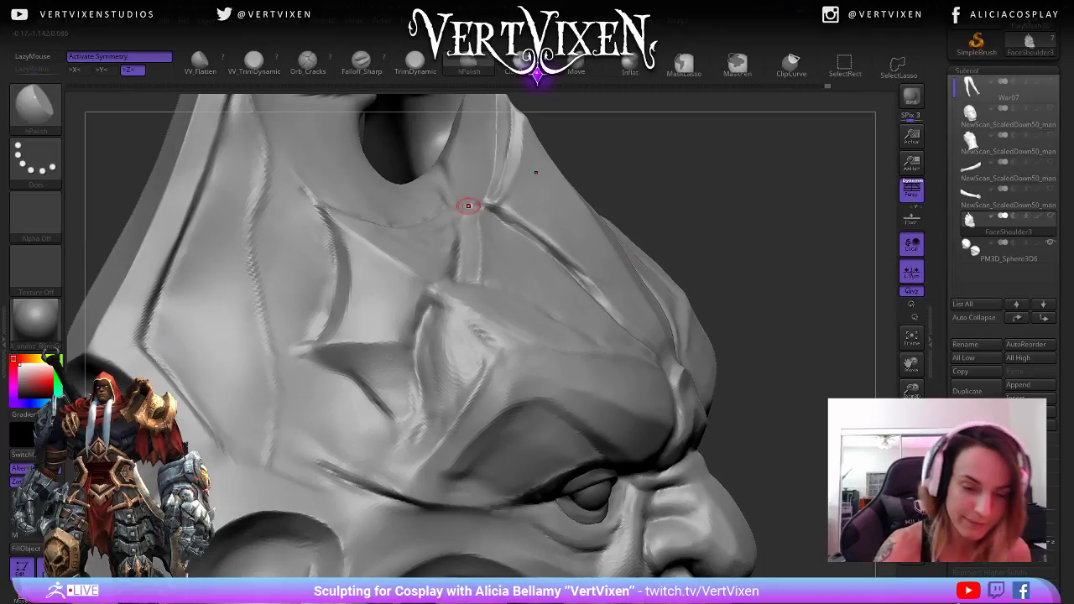
left_click_drag(338, 365, 370, 393, "shift")
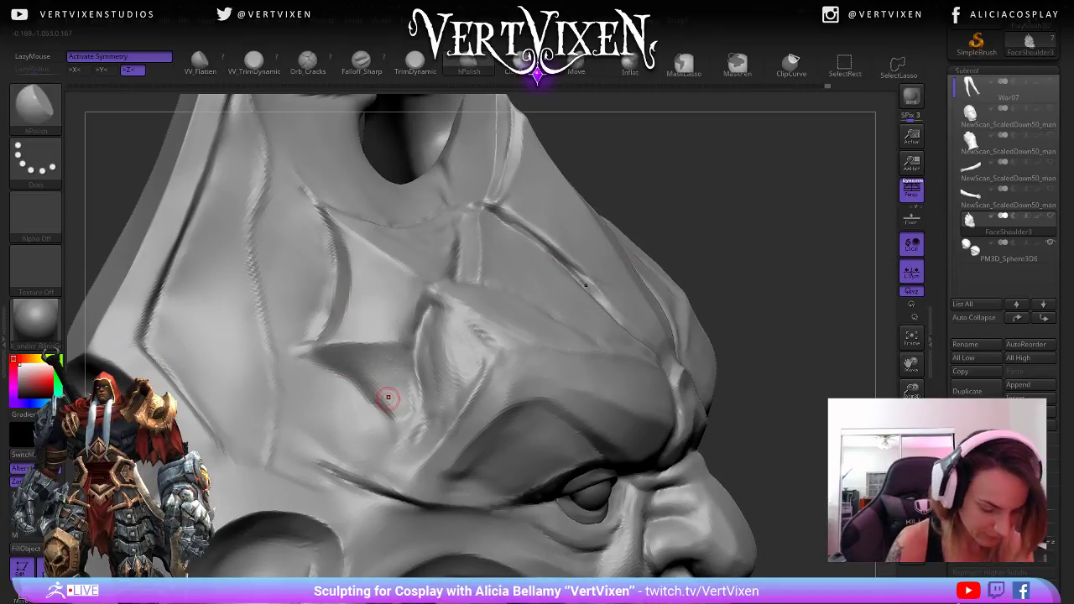
- Adjust the slanted lower edge of the star-shaped recess with the Move brush
key("b")
key("m")
key("v")
key("space")
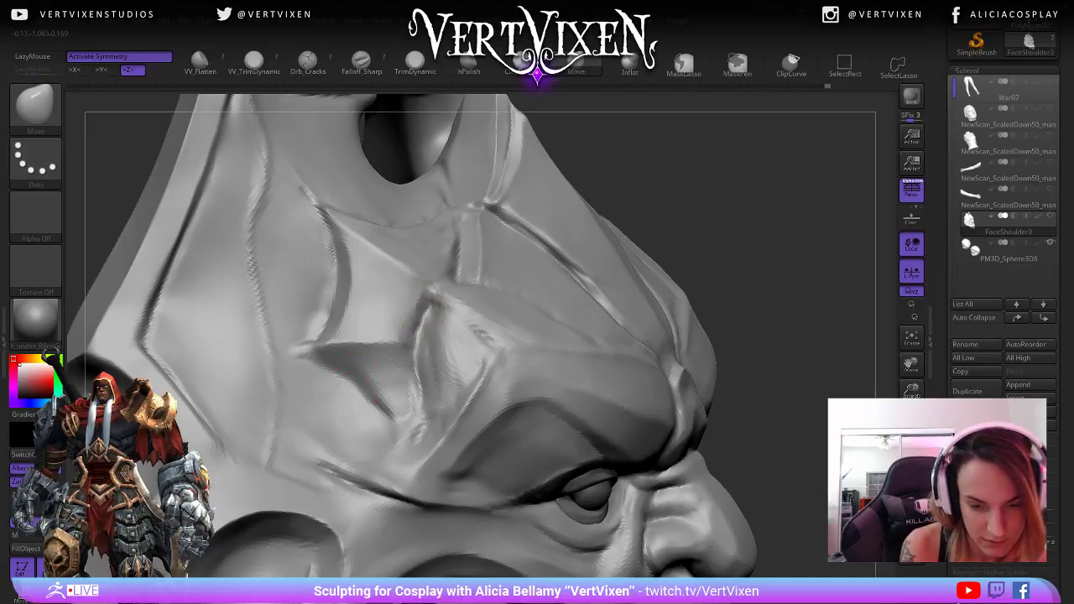
key("space")
- Polish and smooth the corner beneath the horn notch beside the short vertical strip, using a smaller hPolish brush
mouse_move(755, 252)
left_mouse_down("alt")
mouse_move(738, 185)
mouse_move(621, 251)
mouse_move(696, 235)
mouse_move(734, 256)
left_mouse_up("alt")
mouse_move(663, 252)
left_mouse_down()
mouse_move(730, 256)
mouse_move(717, 273)
mouse_move(668, 274)
mouse_move(718, 317)
mouse_move(725, 386)
left_mouse_up()
key("space")
key("space")
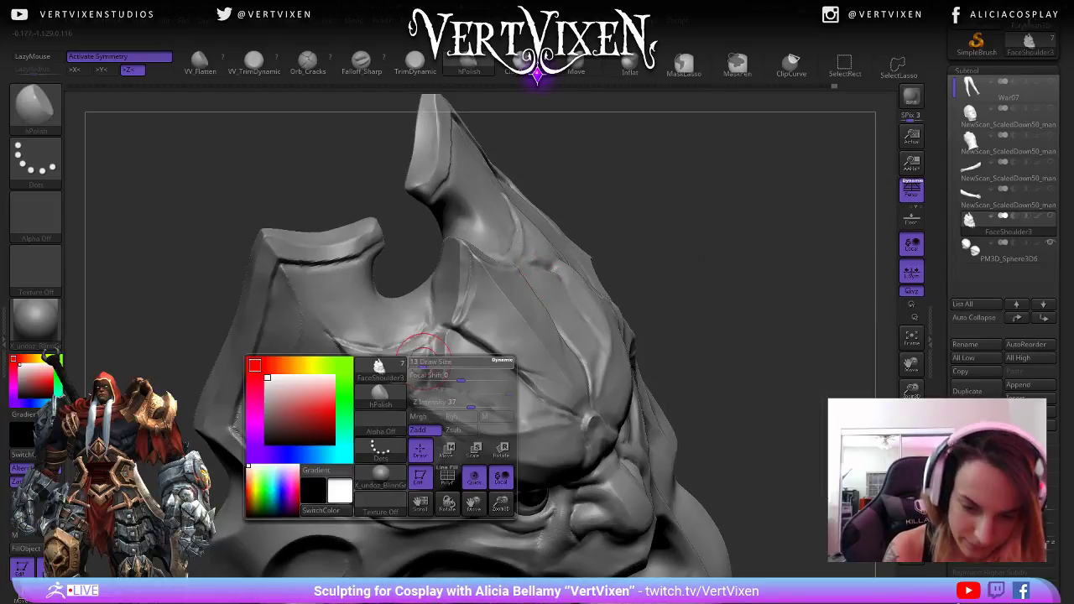
left_click_drag(724, 203, 728, 262, "alt")
key("space")
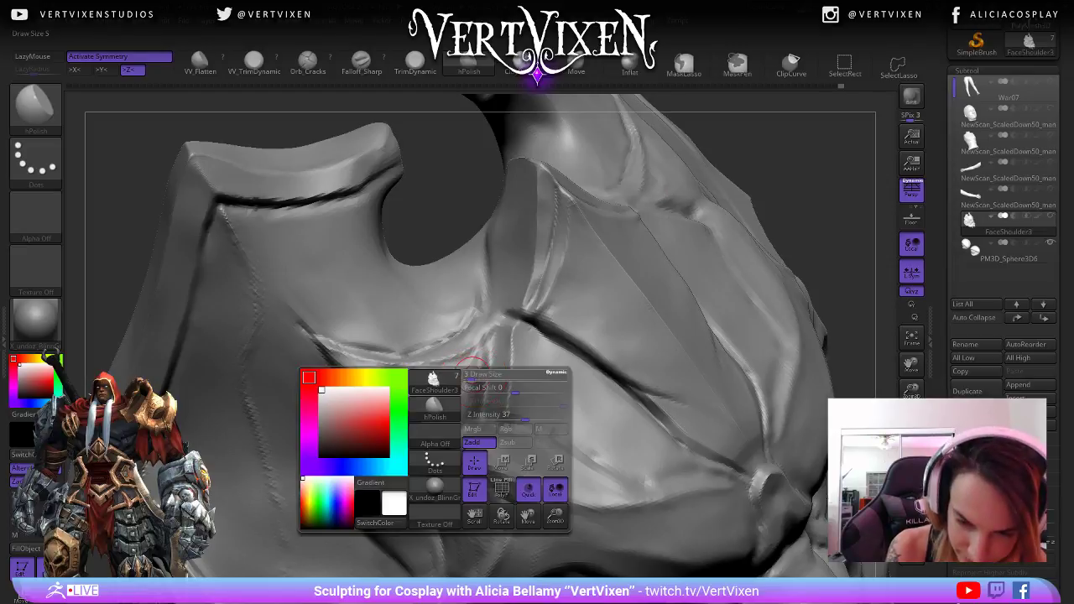
left_click_drag(469, 376, 476, 366, "shift")
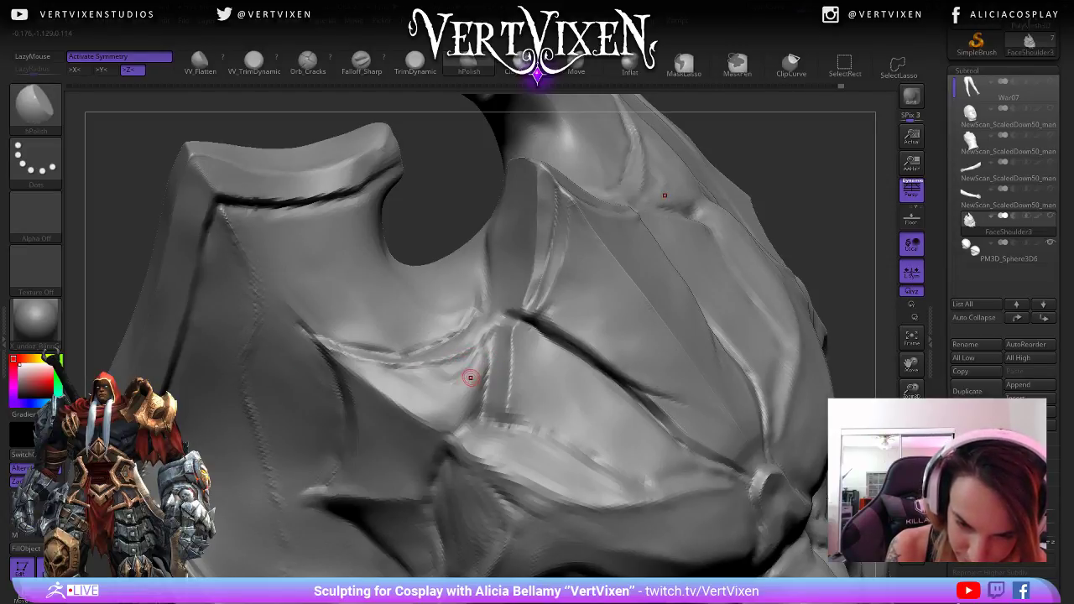
key("space")
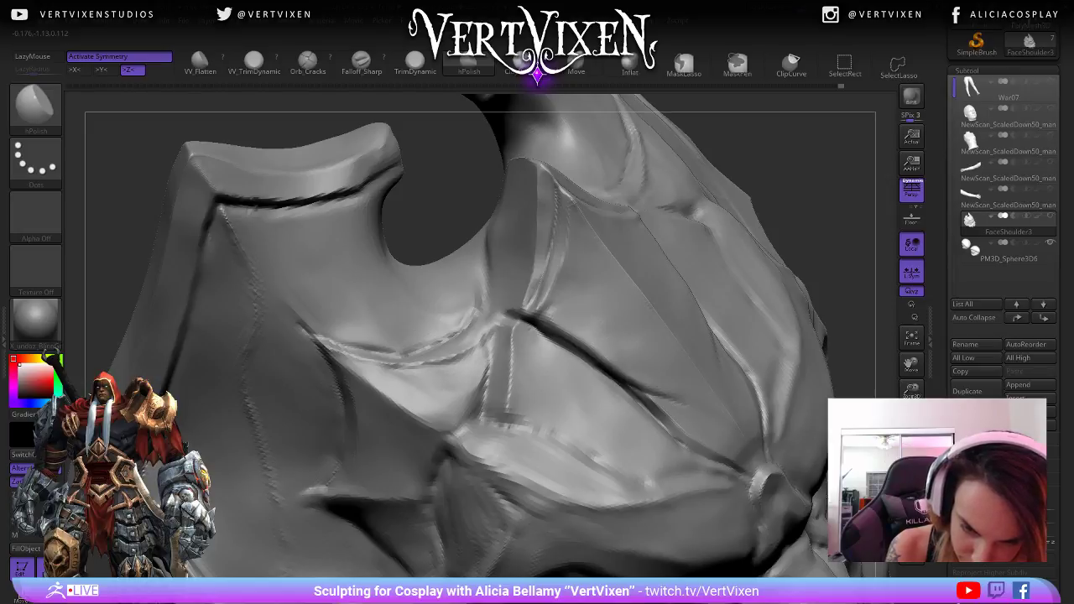
left_click_drag(487, 383, 467, 367, "shift")
- Polish and smooth the curved ridge running beneath the horn notch with the hPolish brush
mouse_move(721, 244)
left_mouse_down("alt")
mouse_move(700, 187)
mouse_move(718, 186)
mouse_move(741, 235)
mouse_move(655, 263)
left_mouse_up("alt")
key("space")
key("shift")
left_click_drag(697, 234, 716, 289)
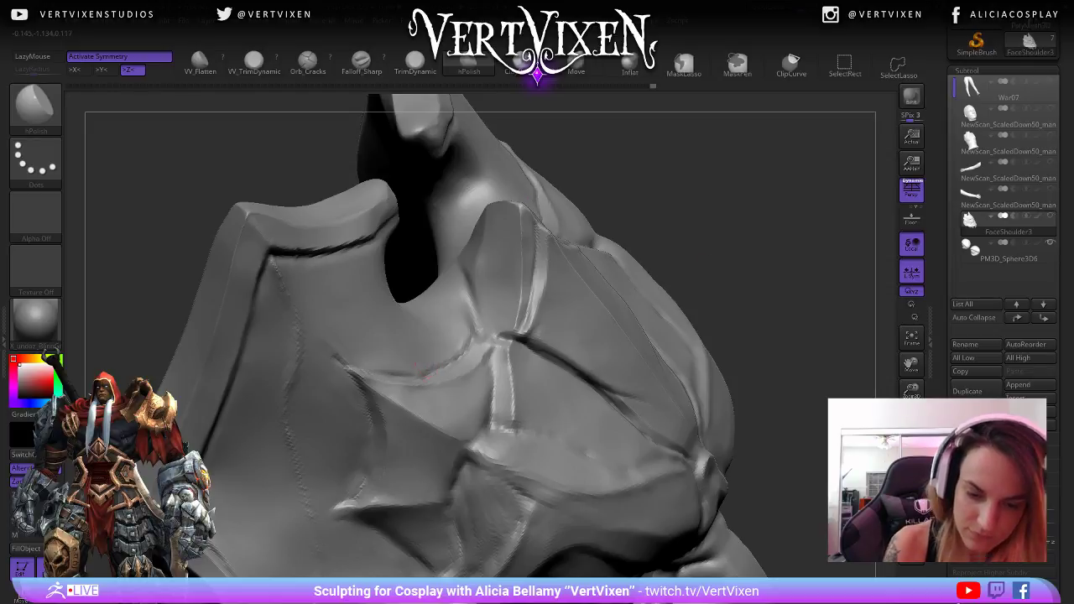
mouse_move(418, 371)
left_mouse_down()
mouse_move(587, 276)
mouse_move(746, 227)
mouse_move(479, 307)
left_mouse_up()
key("shift")
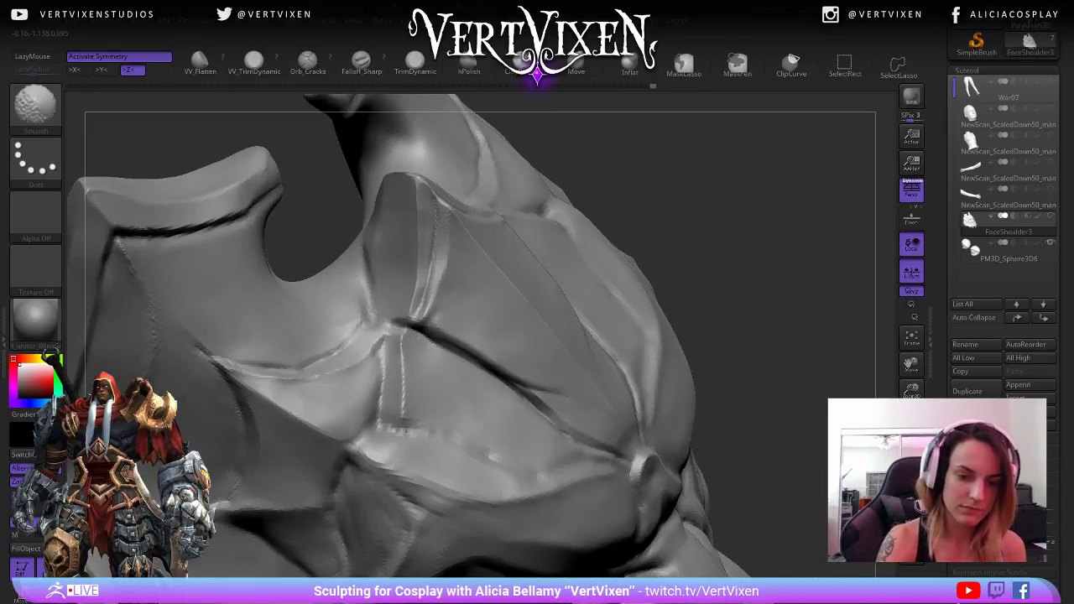
- Smooth the outer end of the notch ridge where it meets the curved temple crease
left_click_drag(772, 235, 671, 181)
key("shift")
mouse_move(271, 314)
left_mouse_down()
mouse_move(250, 327)
mouse_move(291, 317)
mouse_move(283, 326)
left_mouse_up()
key("shift")
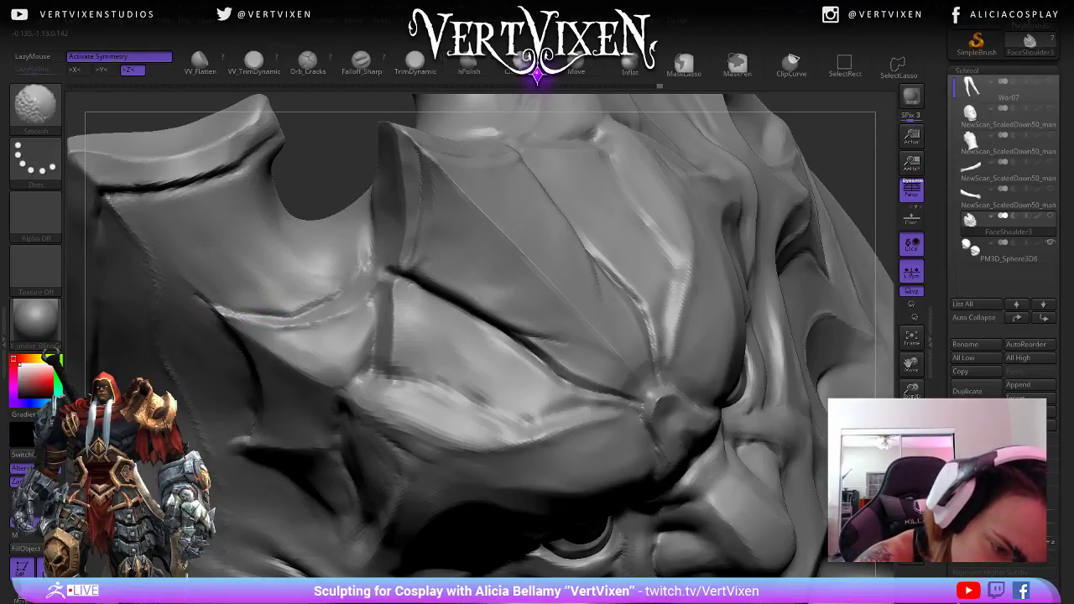
mouse_move(805, 218)
left_mouse_down("alt")
mouse_move(671, 168)
mouse_move(740, 144)
mouse_move(789, 181)
mouse_move(728, 195)
mouse_move(736, 259)
mouse_move(798, 212)
left_mouse_up("alt")
key("shift")
- Carve a sharp crease in the star-shaped recess and the plane above it with the Falloff_Sharp brush
key("b")
key("f")
key("s")
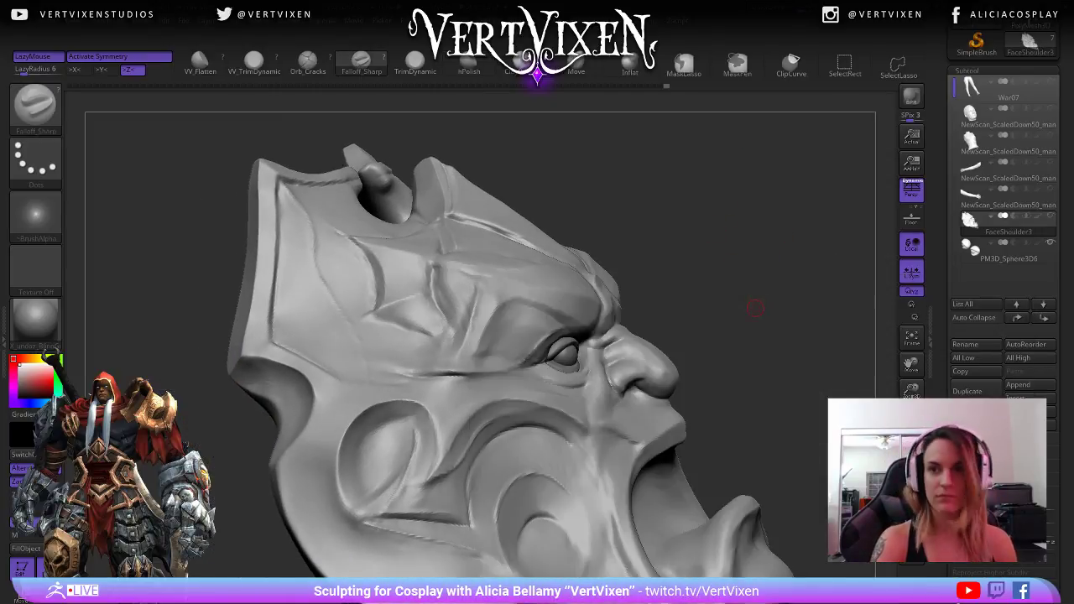
mouse_move(757, 304)
left_mouse_down()
mouse_move(766, 304)
mouse_move(743, 307)
mouse_move(730, 233)
mouse_move(757, 247)
left_mouse_up()
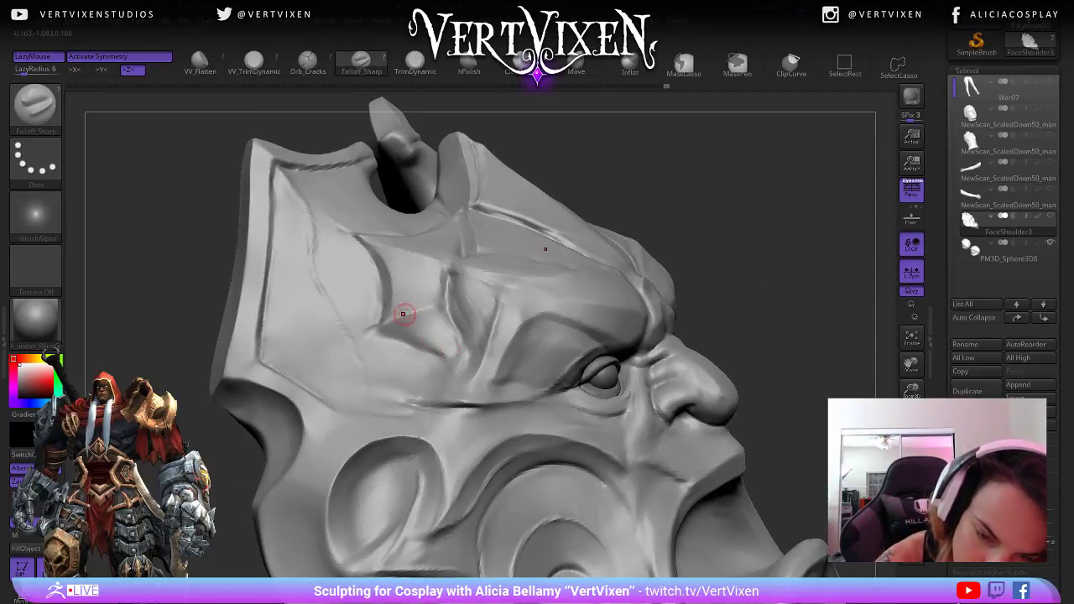
left_click_drag(734, 252, 712, 232)
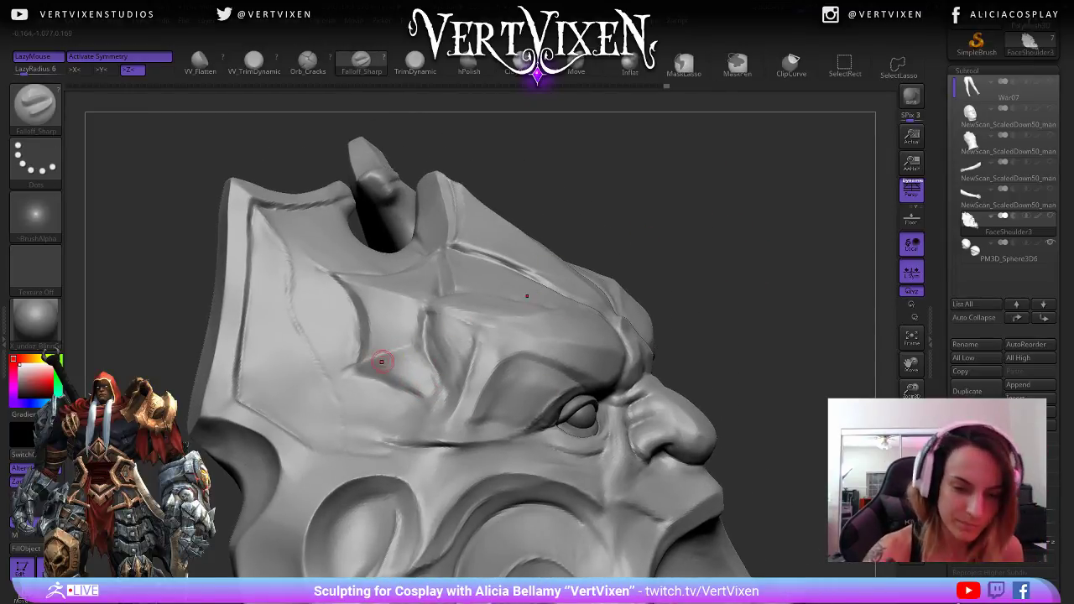
left_click_drag(385, 353, 432, 394)
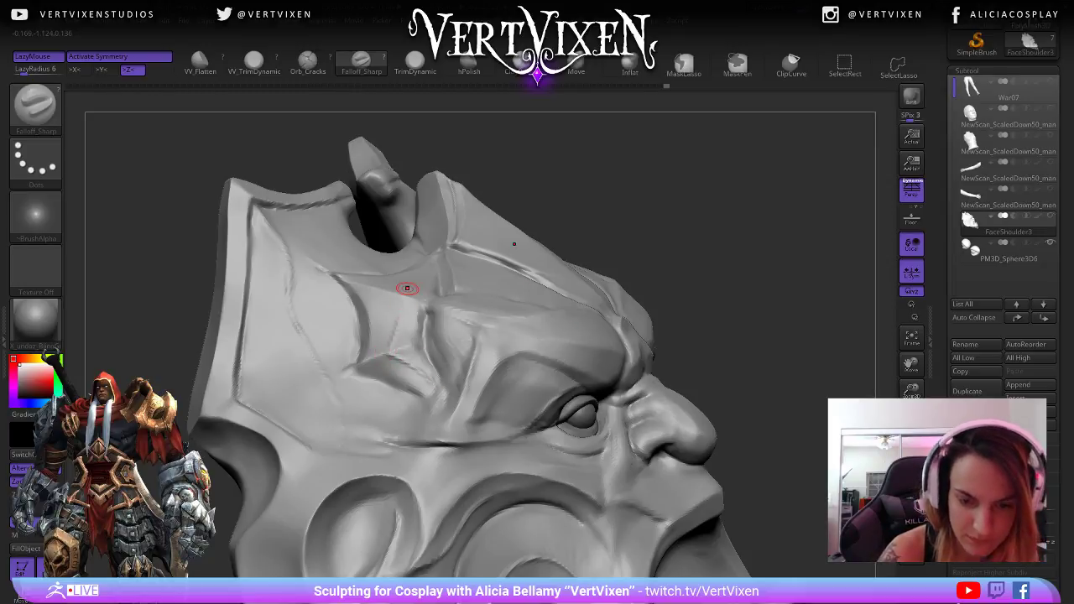
left_click_drag(747, 190, 736, 184)
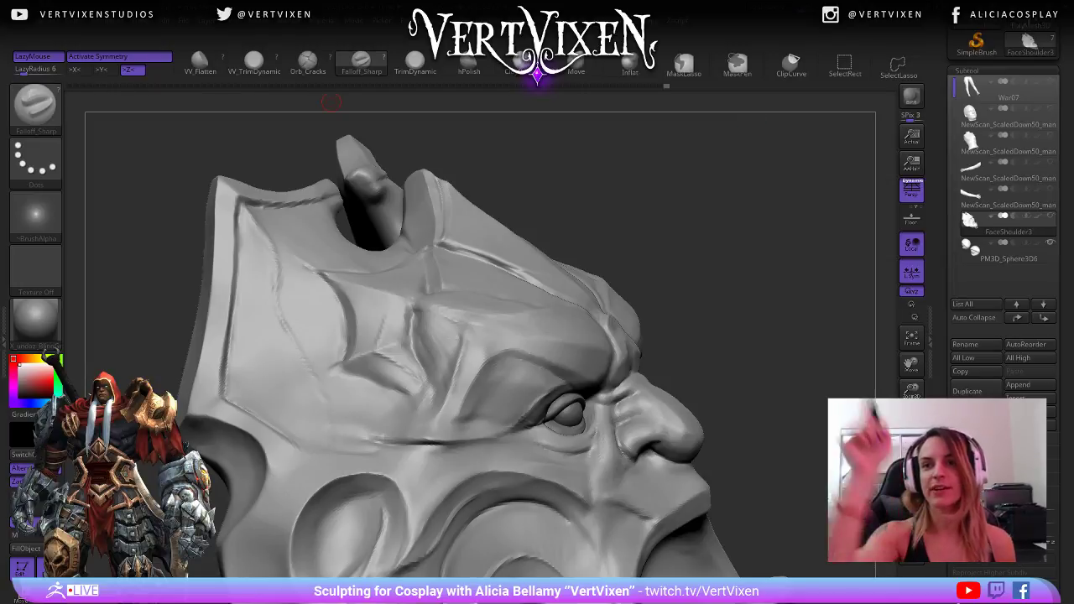
- Extend and deepen the new crease across the plane between the curved temple crease and the star-shaped recess
mouse_move(679, 201)
left_mouse_down()
mouse_move(720, 203)
mouse_move(725, 262)
mouse_move(731, 246)
mouse_move(755, 268)
left_mouse_up()
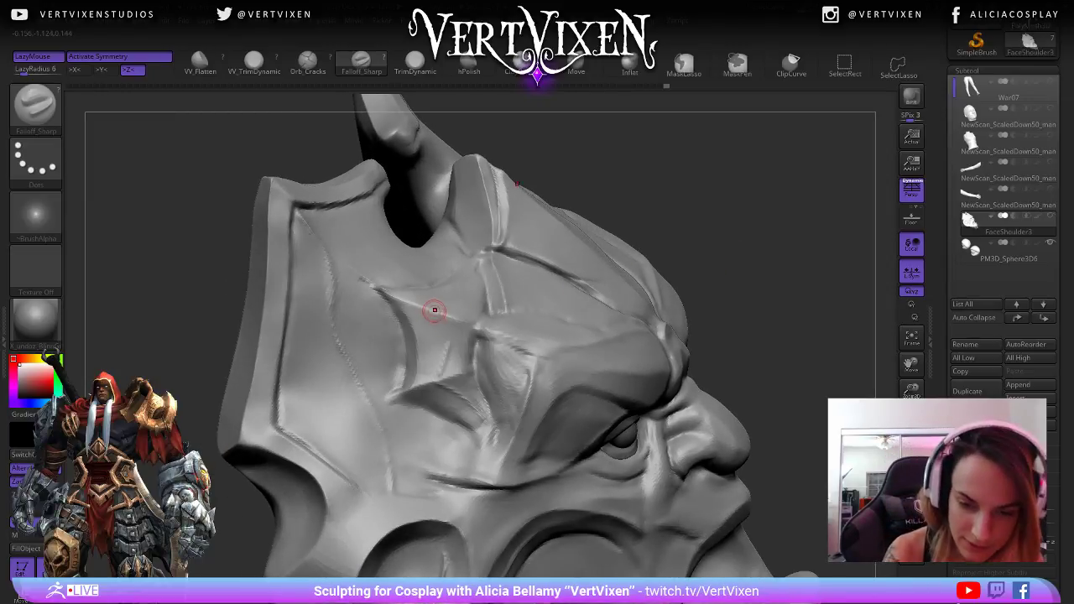
left_click_drag(445, 322, 440, 382)
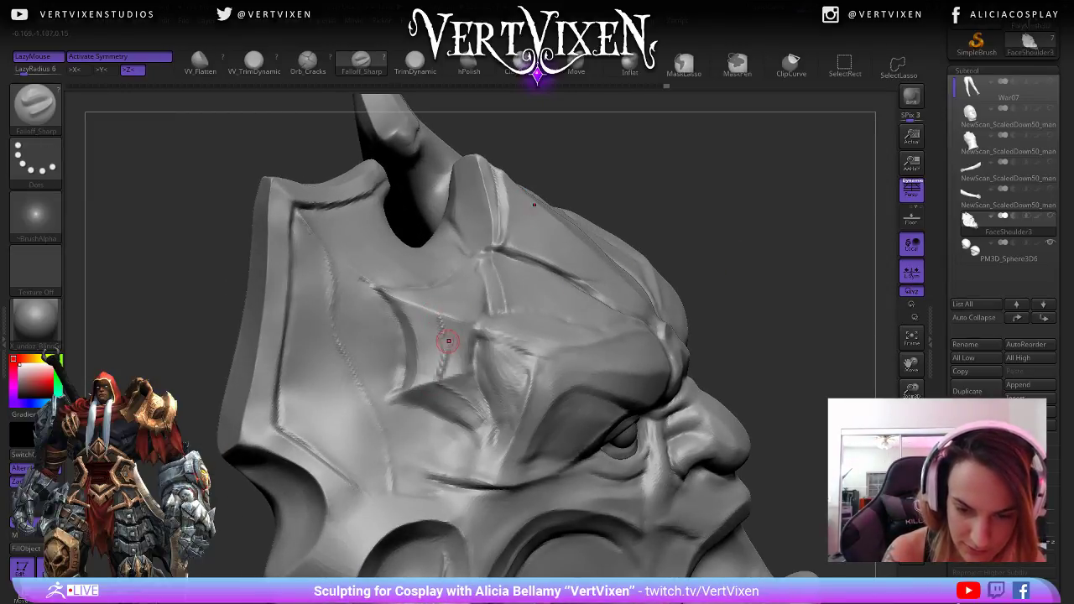
mouse_move(768, 283)
left_mouse_down()
mouse_move(771, 257)
mouse_move(751, 267)
left_mouse_up()
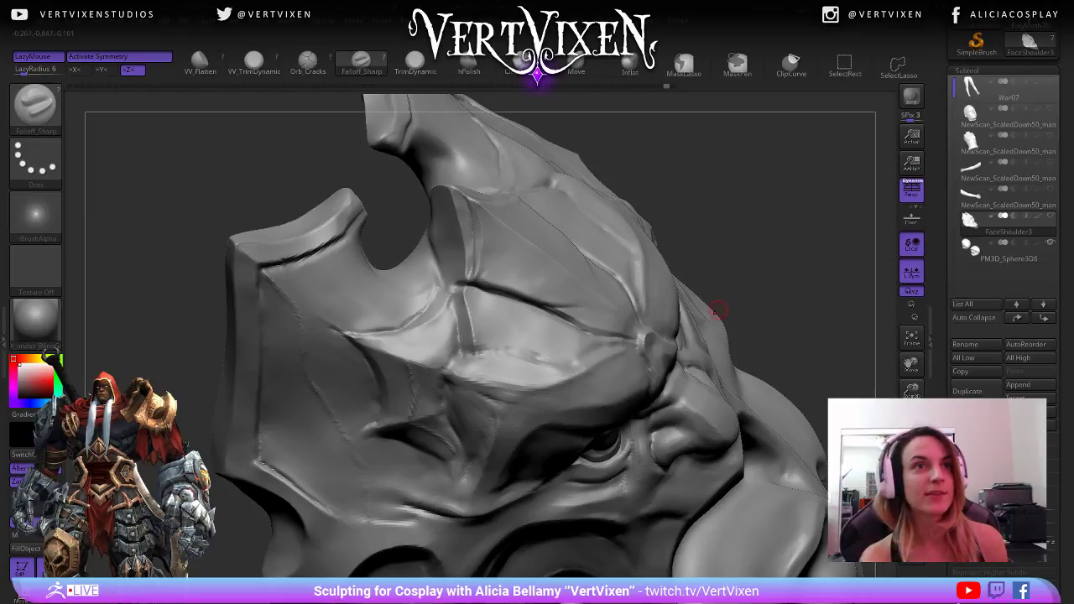
mouse_move(746, 277)
left_mouse_down()
mouse_move(759, 261)
mouse_move(742, 281)
left_mouse_up()
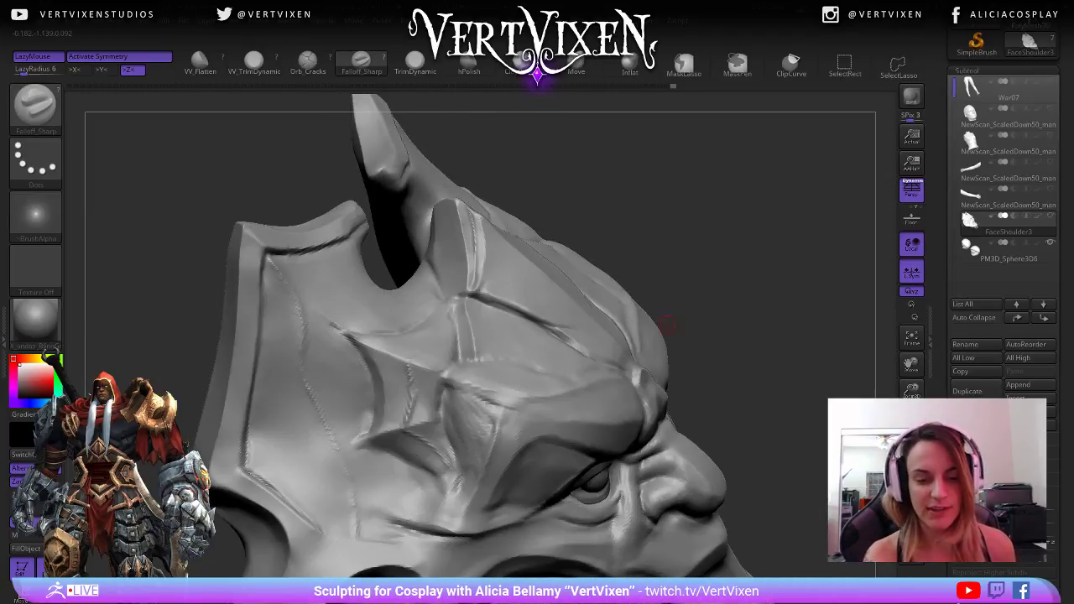
left_click_drag(717, 323, 726, 307)
right_click_drag(403, 375, 400, 362)
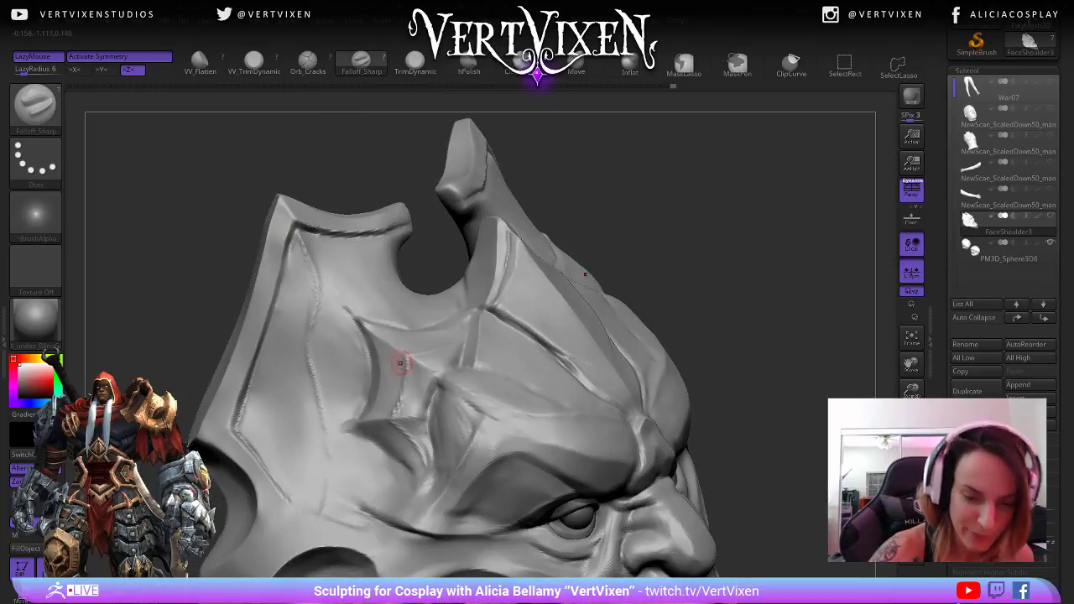
left_click_drag(725, 265, 737, 256)
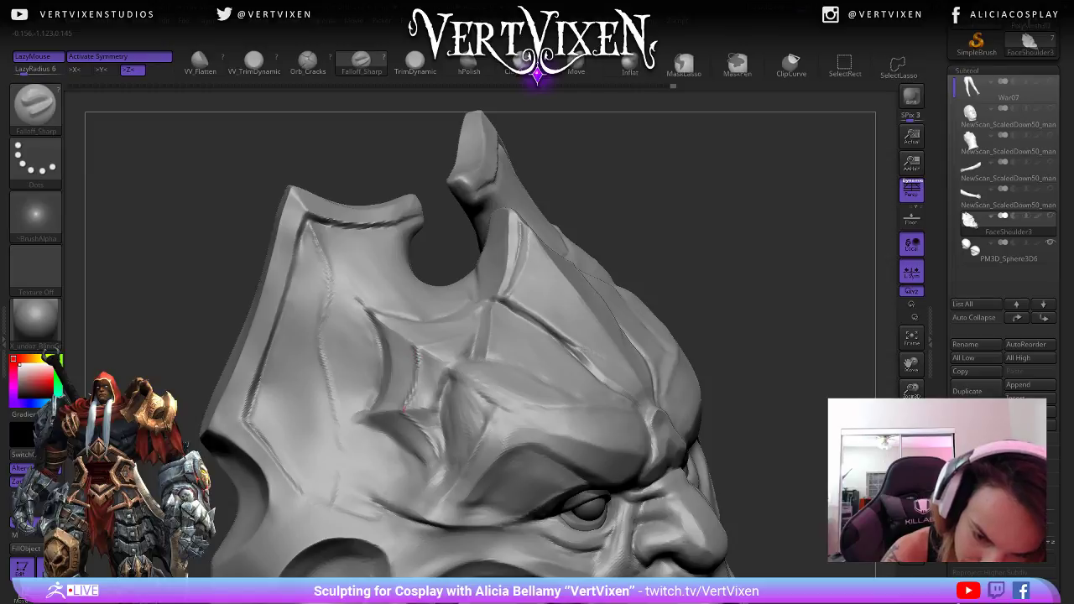
left_click_drag(687, 229, 564, 226)
mouse_move(755, 285)
left_mouse_down()
mouse_move(742, 269)
mouse_move(739, 201)
left_mouse_up()
mouse_move(805, 311)
left_mouse_down()
mouse_move(736, 311)
mouse_move(713, 277)
mouse_move(625, 281)
mouse_move(721, 290)
mouse_move(723, 438)
mouse_move(707, 478)
mouse_move(654, 457)
mouse_move(692, 474)
left_mouse_up()
- Build up the planes around the star-shaped temple recess with the ClayBuildup brush and smooth the added clay
key("b")
key("c")
key("b")
mouse_move(652, 199)
left_mouse_down()
mouse_move(690, 235)
mouse_move(692, 281)
mouse_move(673, 281)
left_mouse_up()
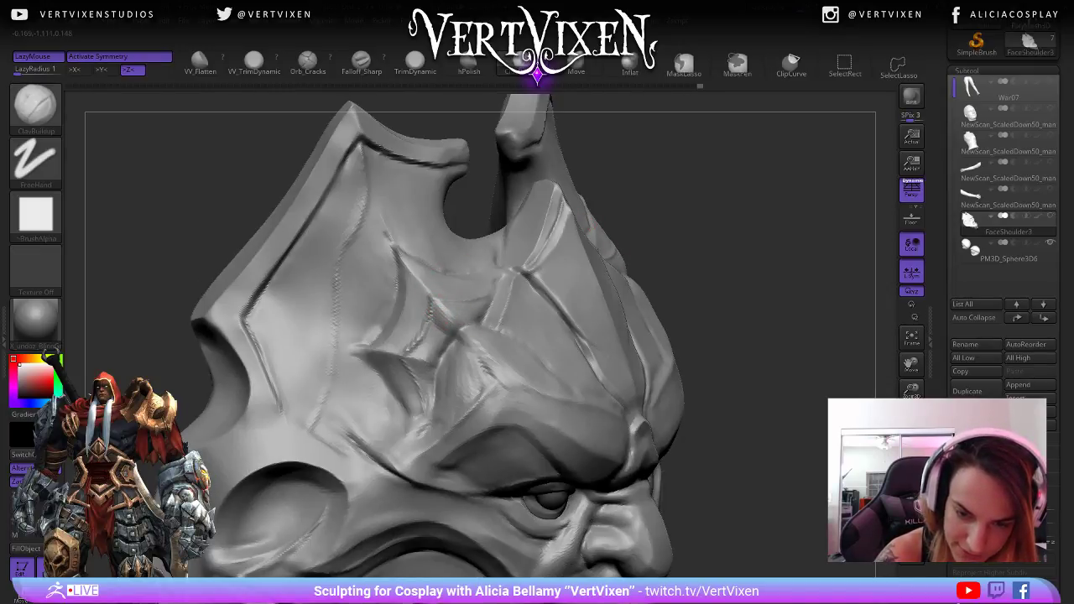
key("shift")
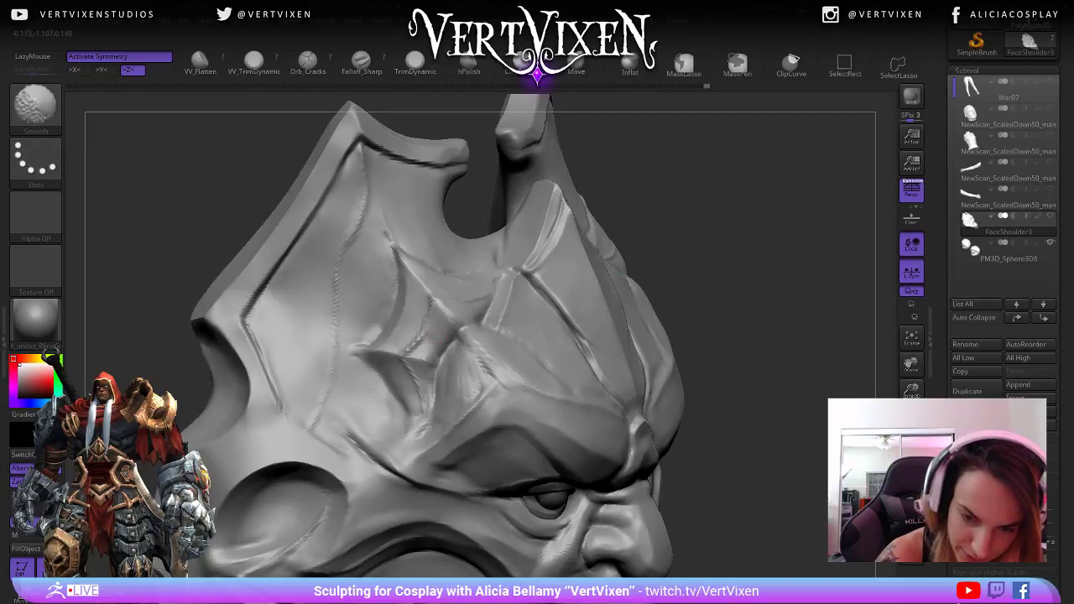
- Polish the built-up planes around the star-shaped recess with the hPolish brush
mouse_move(738, 225)
left_mouse_down()
mouse_move(759, 231)
mouse_move(722, 222)
mouse_move(723, 233)
mouse_move(747, 238)
left_mouse_up()
key("b")
key("h")
key("p")
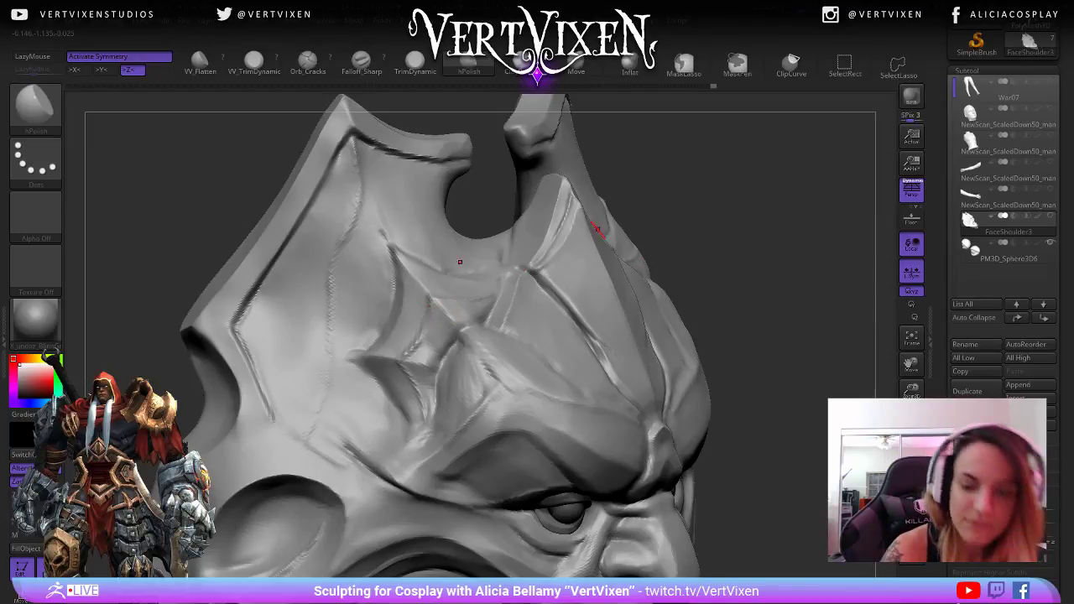
left_click_drag(597, 229, 667, 261)
- Carve a sharp crease along the recess's upper edge, beneath the horn-notch ridge, with the Falloff_Sharp brush
key("b")
key("f")
key("s")
mouse_move(745, 342)
left_mouse_down()
mouse_move(767, 338)
mouse_move(728, 336)
mouse_move(799, 341)
mouse_move(740, 316)
left_mouse_up()
left_click_drag(471, 281, 483, 275)
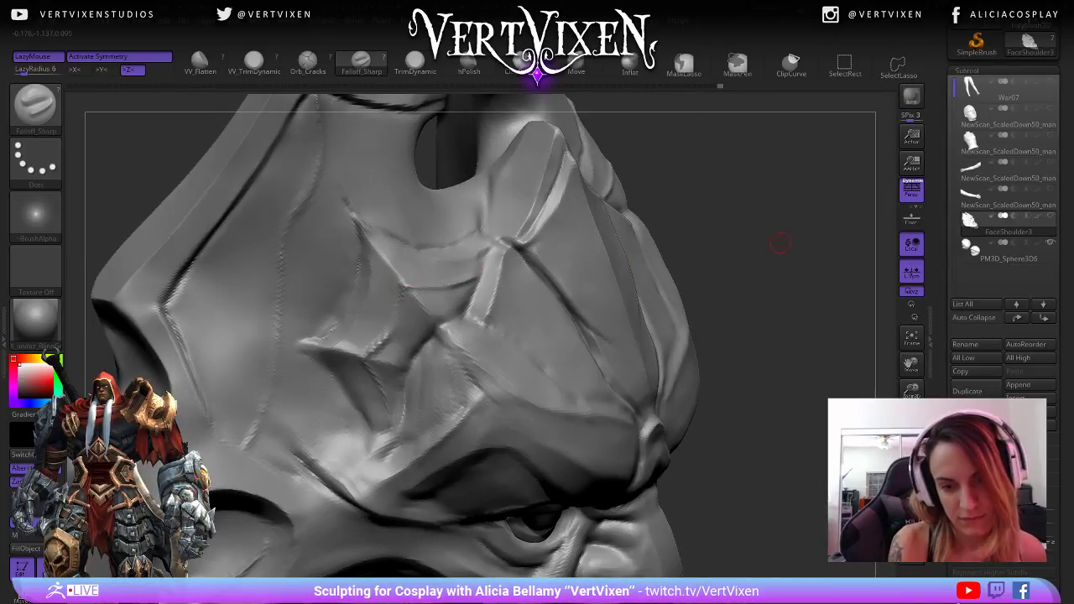
left_click_drag(781, 242, 771, 244)
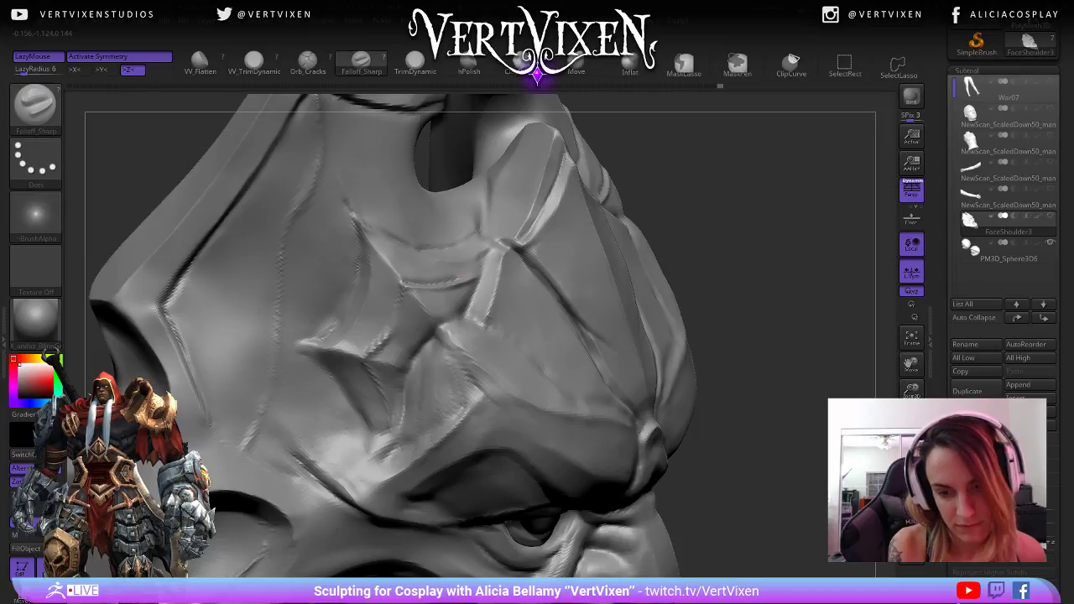
- Carve sharp creases down the curved side facet and the lower facet of the star-shaped recess
mouse_move(864, 236)
left_mouse_down()
mouse_move(834, 232)
mouse_move(719, 324)
mouse_move(776, 326)
mouse_move(779, 369)
mouse_move(792, 361)
mouse_move(789, 407)
left_mouse_up()
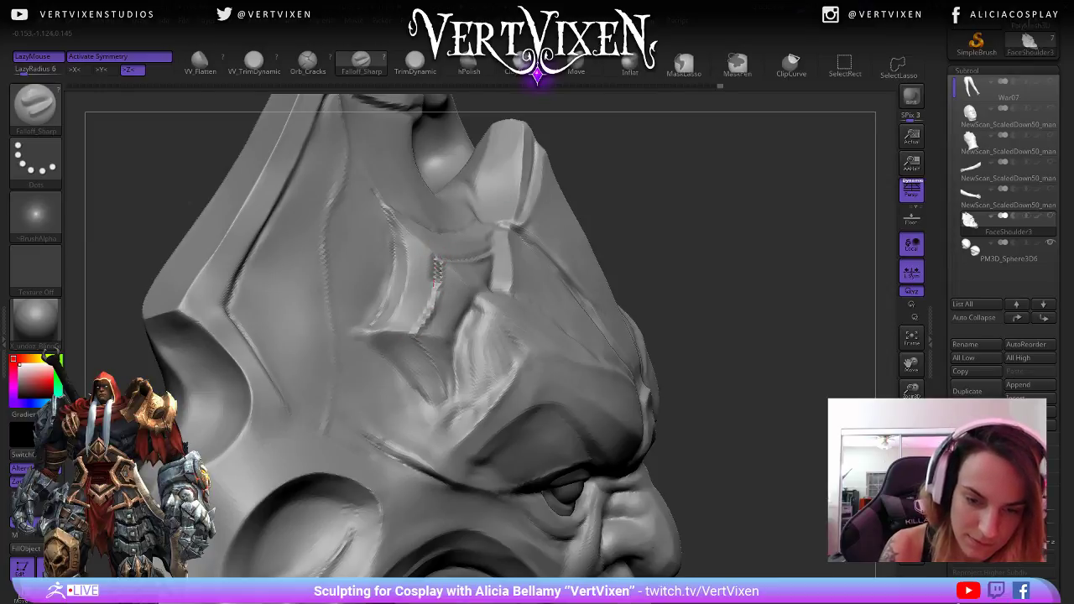
left_click_drag(435, 282, 413, 329)
mouse_move(735, 208)
left_mouse_down()
mouse_move(671, 215)
mouse_move(718, 217)
mouse_move(766, 353)
mouse_move(720, 352)
mouse_move(807, 352)
left_mouse_up()
mouse_move(383, 255)
left_mouse_down("shift")
mouse_move(387, 274)
mouse_move(390, 255)
left_mouse_up("shift")
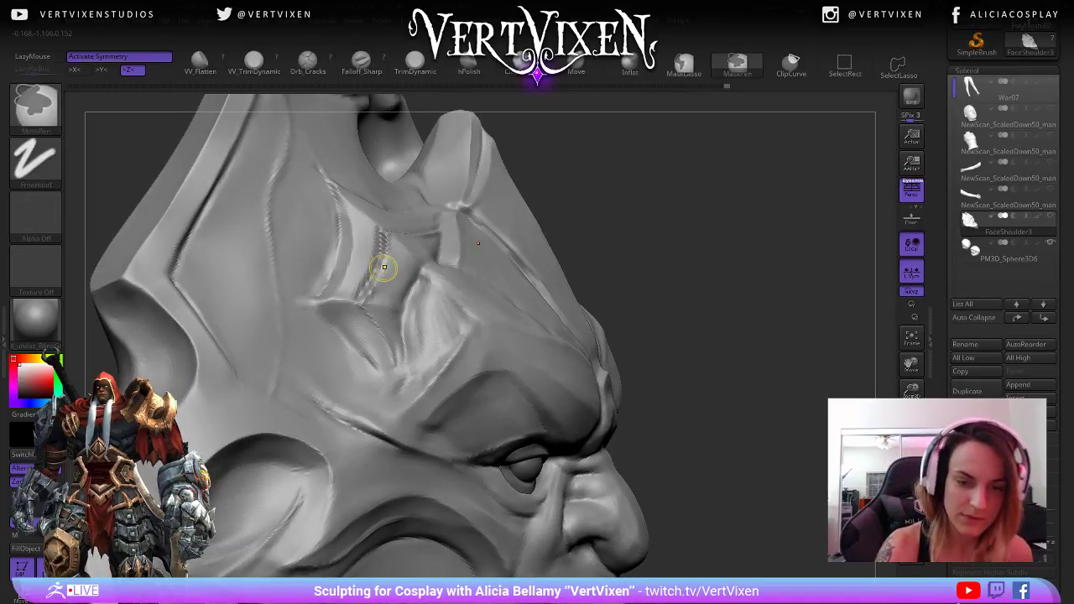
key("ctrl+z")
mouse_move(697, 344)
left_mouse_down("alt")
mouse_move(717, 321)
mouse_move(642, 324)
left_mouse_up("alt")
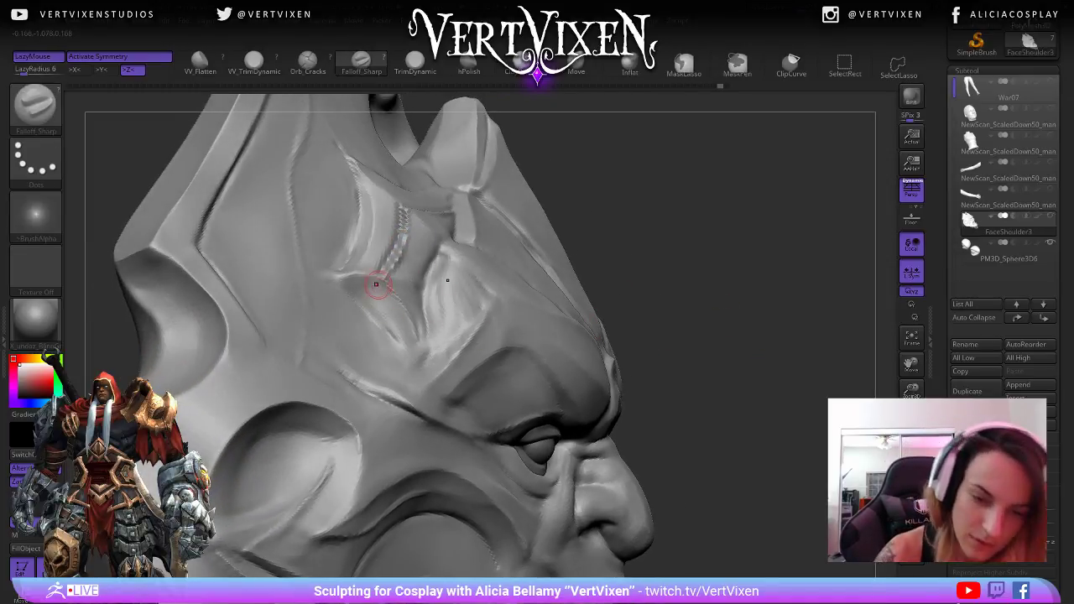
key("ctrl+z")
left_click_drag(402, 316, 411, 341)
left_click_drag(799, 382, 737, 391)
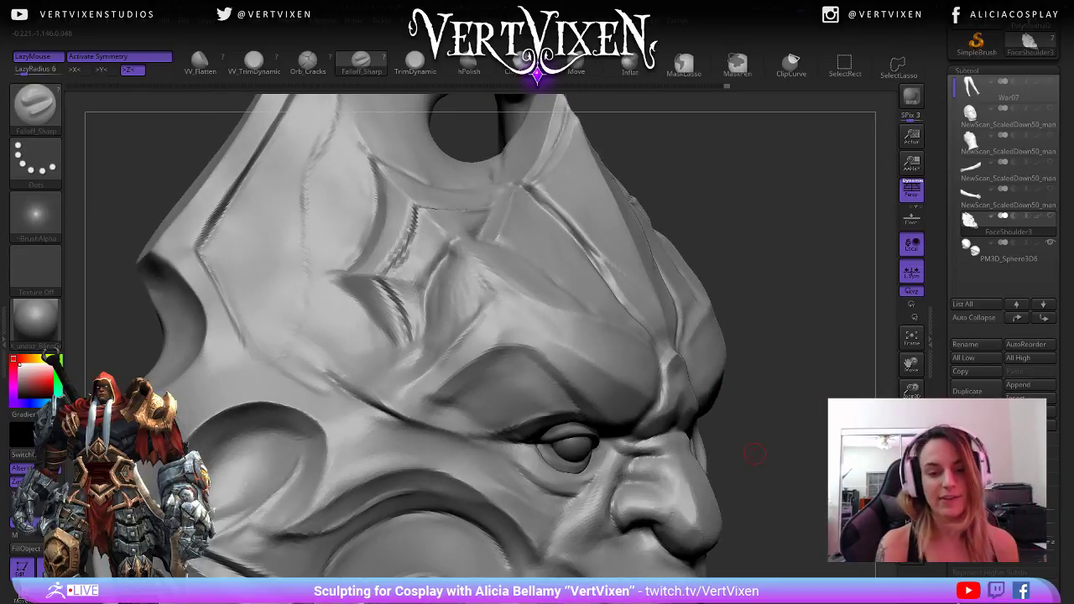
- Subdivide the mesh to 1.281 million polygons and refine the recess creases with smoothing and the hPolish brush
key("b")
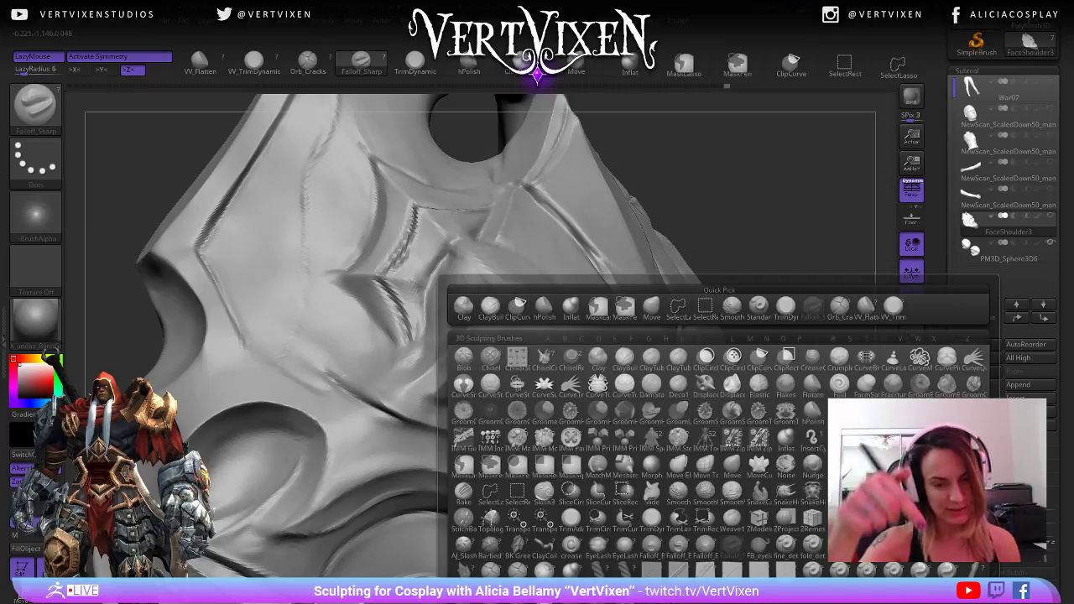
key("h")
key("p")
left_click_drag(719, 476, 688, 470)
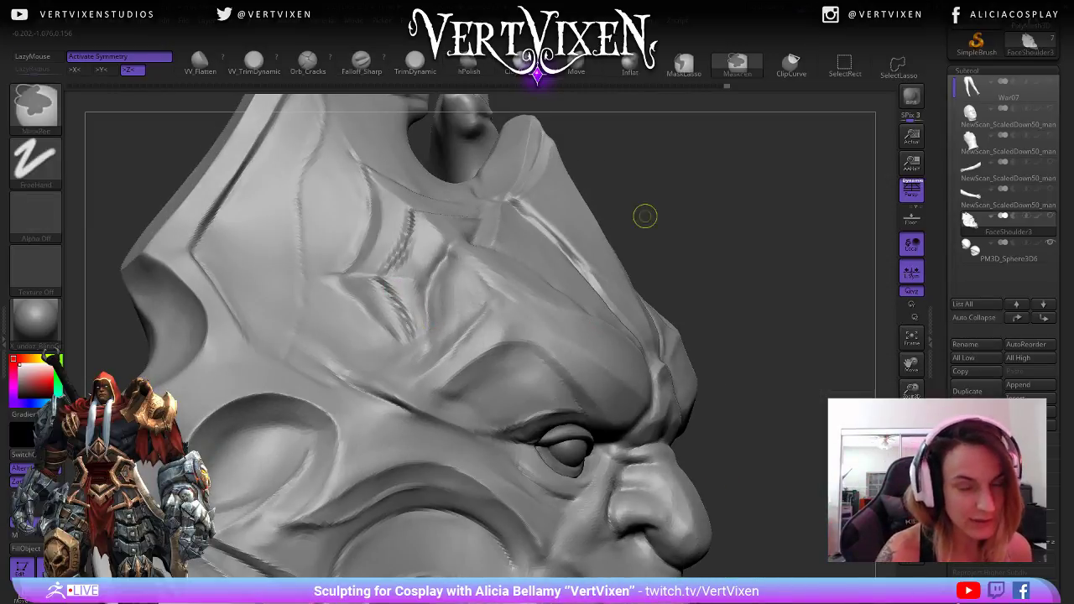
mouse_move(643, 216)
left_mouse_down()
mouse_move(673, 184)
mouse_move(703, 221)
mouse_move(793, 227)
mouse_move(721, 231)
left_mouse_up()
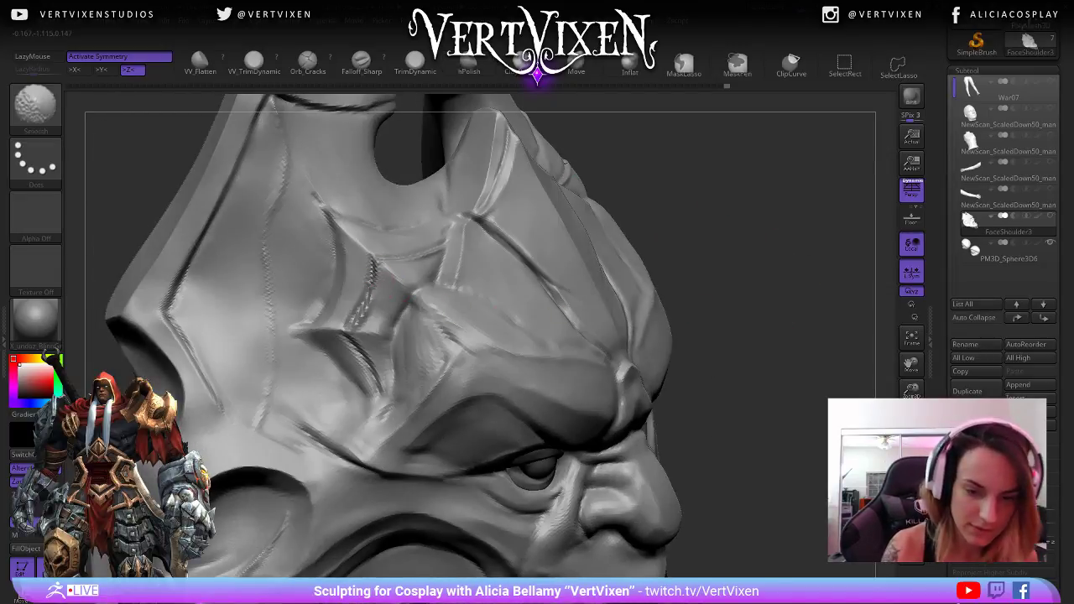
left_click_drag(730, 378, 770, 382)
mouse_move(748, 403)
left_mouse_down("alt")
mouse_move(766, 396)
mouse_move(753, 411)
mouse_move(723, 412)
left_mouse_up("alt")
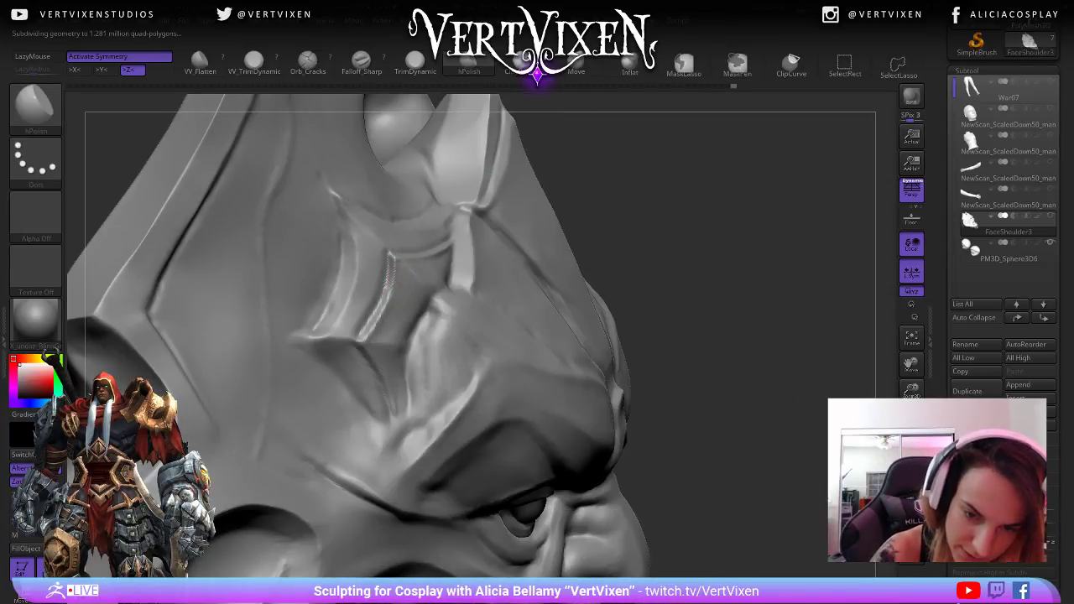
right_click_drag(455, 258, 405, 281)
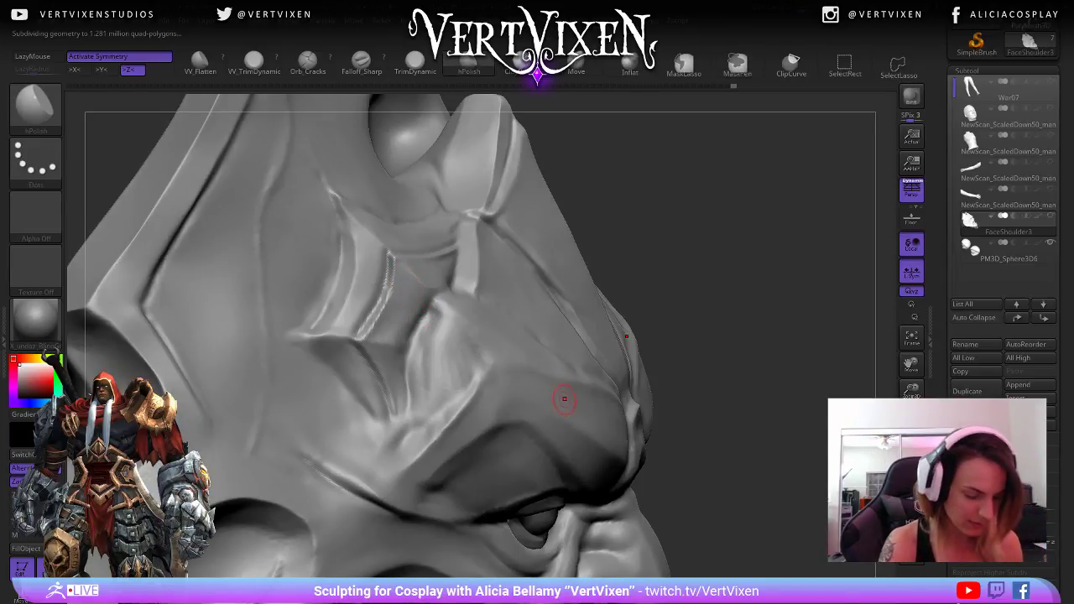
- Fill in the corner between the recess's side and lower facets using ClayBuildup at a smaller draw size
key("b")
key("c")
key("b")
key("space")
right_click_drag(536, 252, 488, 273)
key("space")
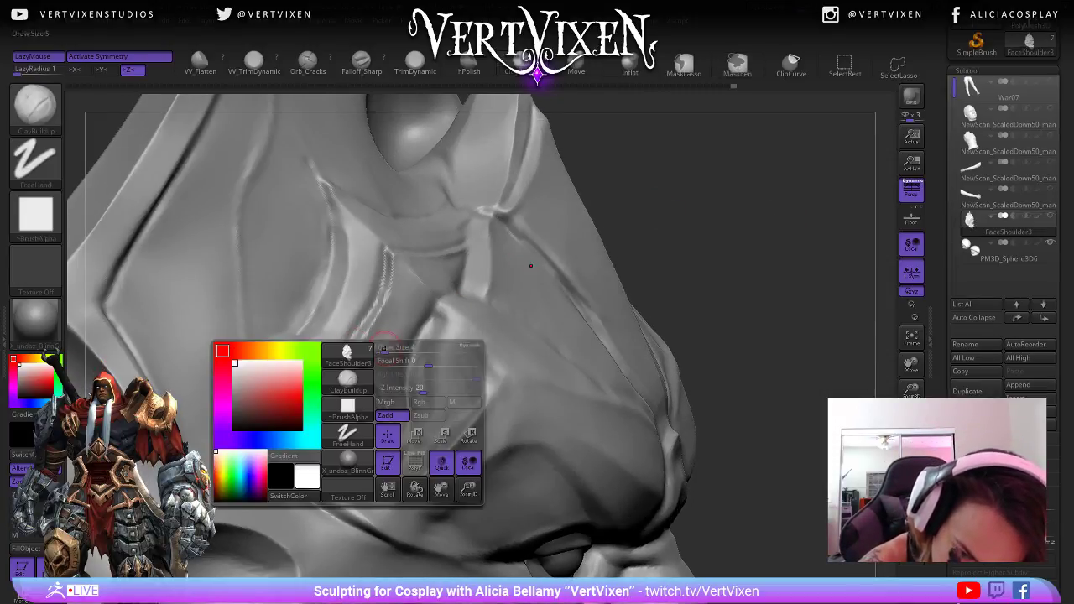
left_click(379, 344)
mouse_move(732, 267)
left_mouse_down()
mouse_move(762, 247)
mouse_move(767, 228)
left_mouse_up()
key("space")
left_click(766, 226)
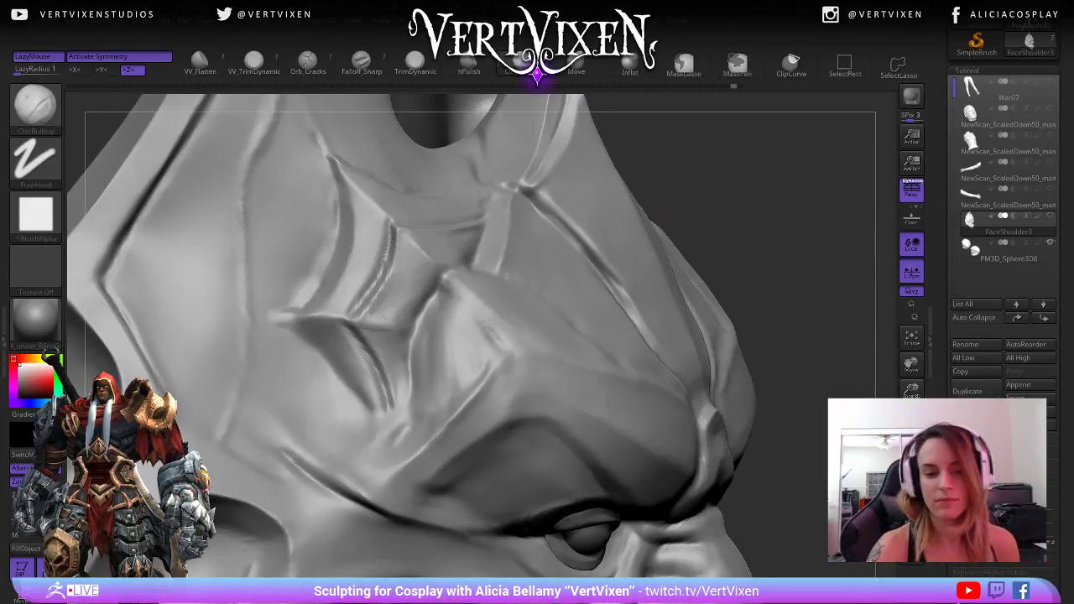
mouse_move(766, 227)
right_mouse_down()
mouse_move(784, 218)
mouse_move(746, 227)
right_mouse_up()
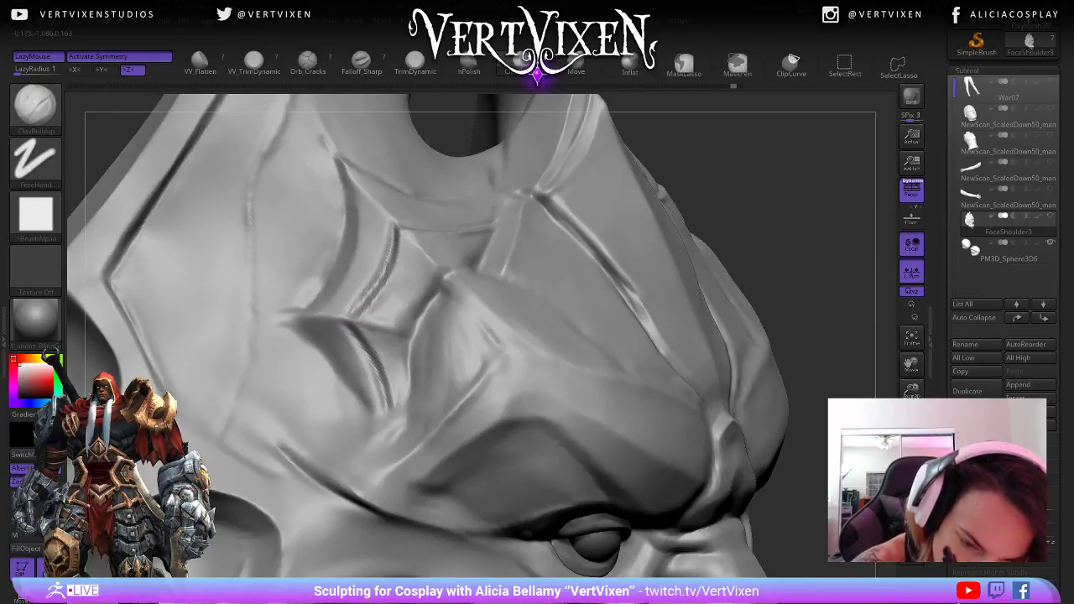
mouse_move(357, 319)
left_mouse_down()
mouse_move(391, 330)
mouse_move(394, 346)
mouse_move(376, 316)
left_mouse_up()
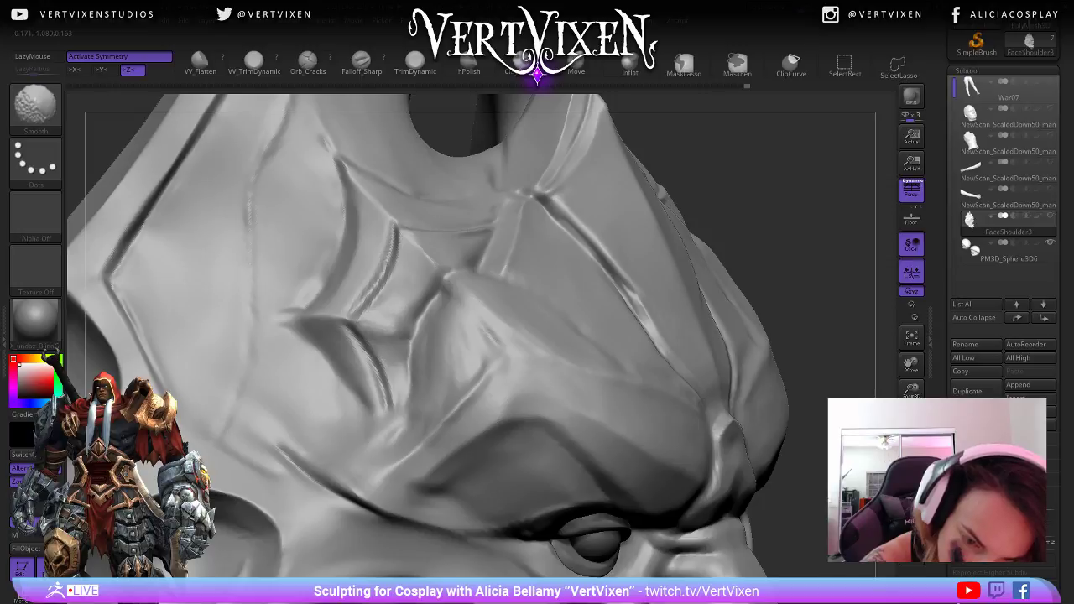
- Polish the filled corner and the edge running from it into the recess's centre with the hPolish brush
key("b")
key("h")
key("p")
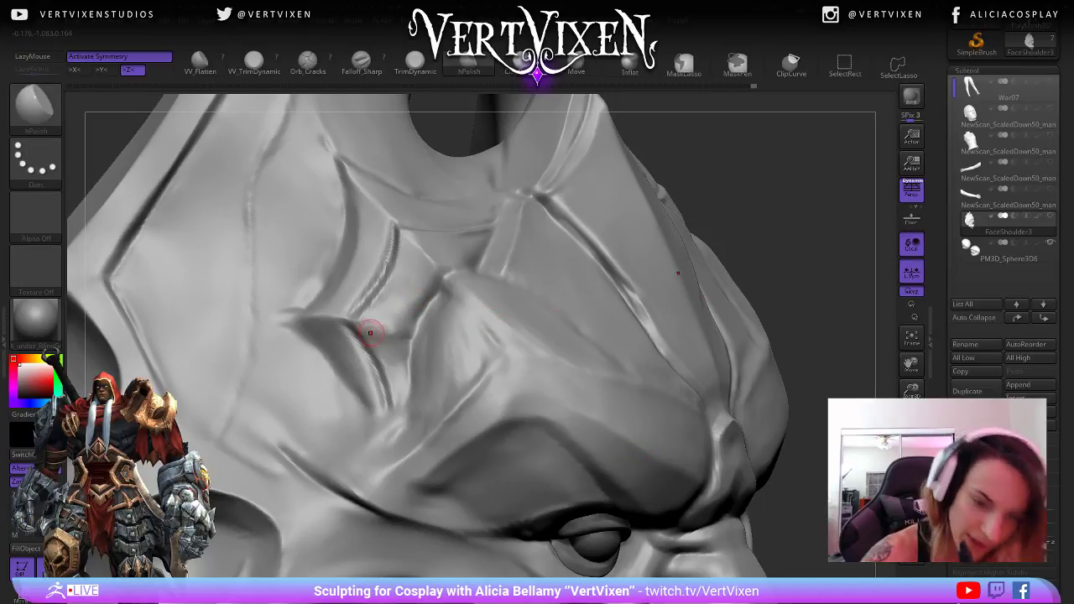
left_click_drag(367, 326, 396, 333)
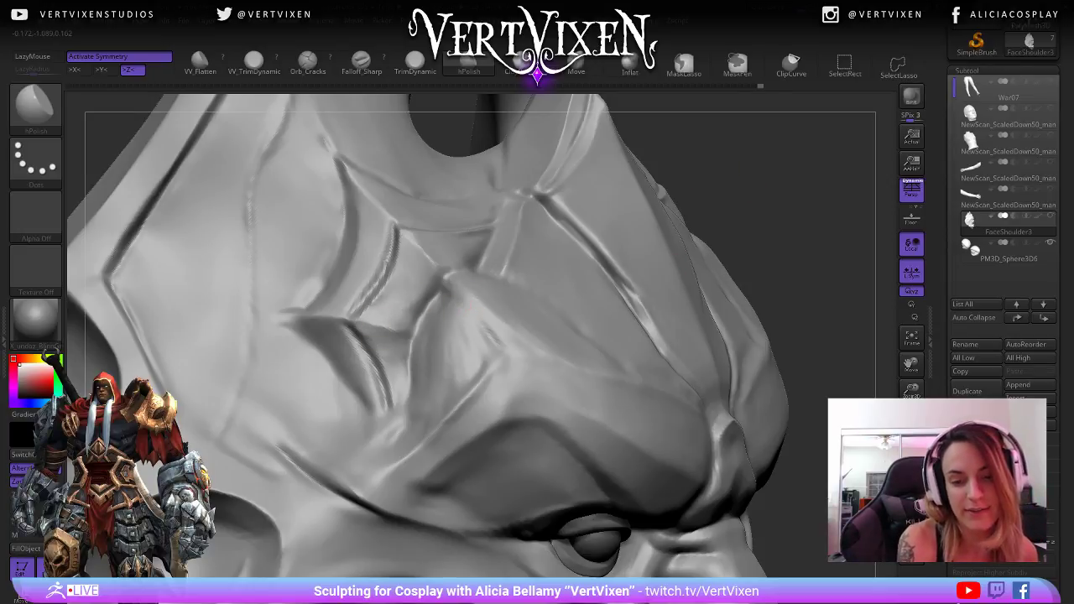
left_click_drag(652, 219, 392, 341)
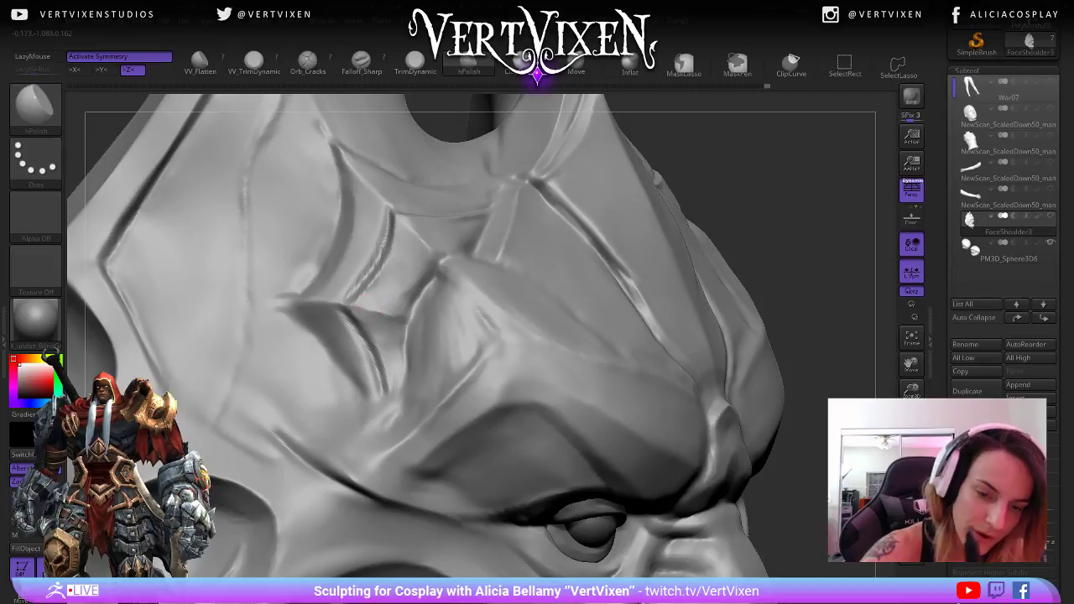
left_click_drag(366, 309, 409, 328)
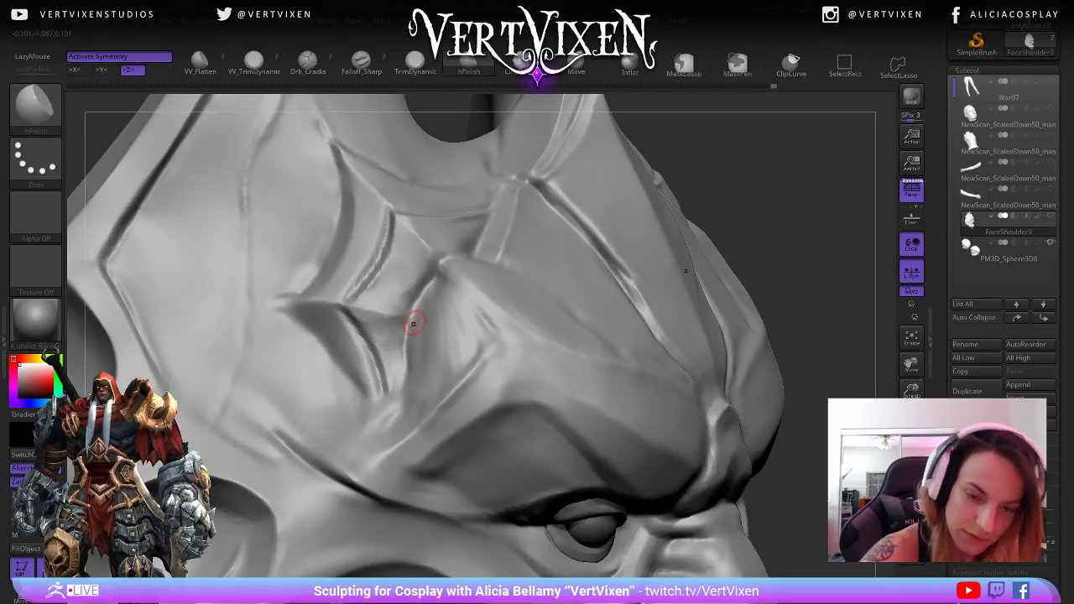
right_click_drag(411, 328, 413, 267, "ctrl")
mouse_move(681, 379)
left_mouse_down()
mouse_move(731, 370)
mouse_move(735, 438)
left_mouse_up()
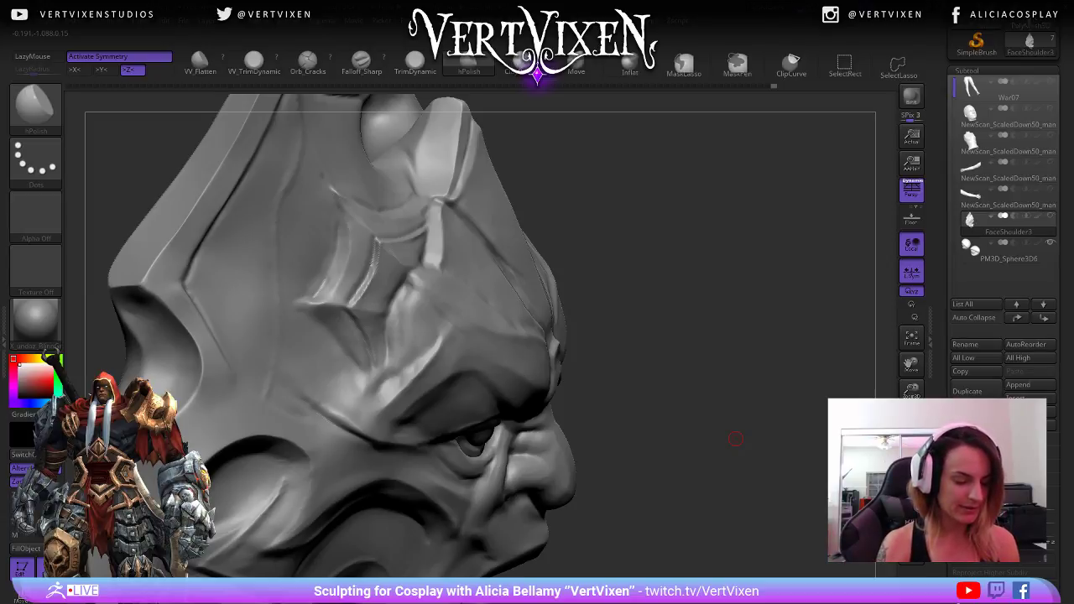
- Recut the crease down the recess's lower facet with the Falloff_Sharp brush at a reduced draw size
key("4")
left_click_drag(734, 439, 731, 505)
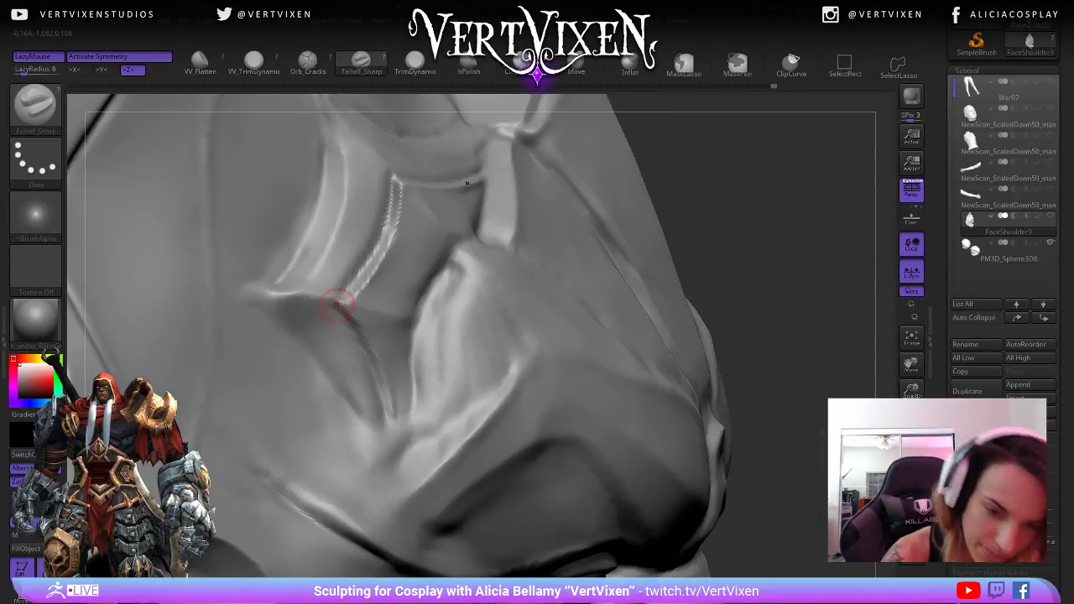
left_click_drag(332, 301, 387, 402)
key("ctrl+z")
key("ctrl+z")
key("space")
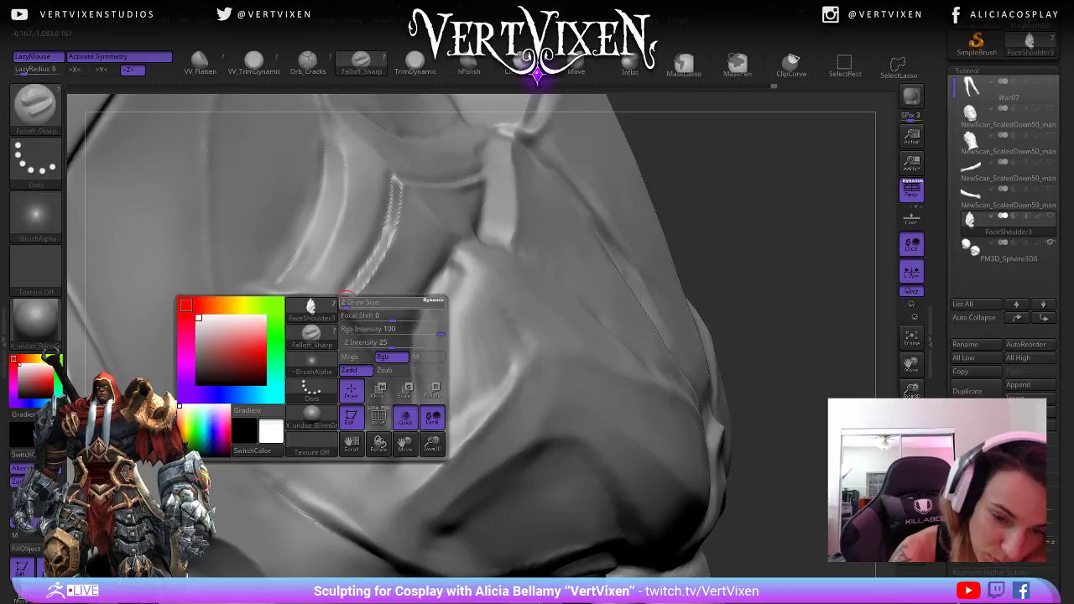
left_click_drag(785, 239, 789, 216, "alt")
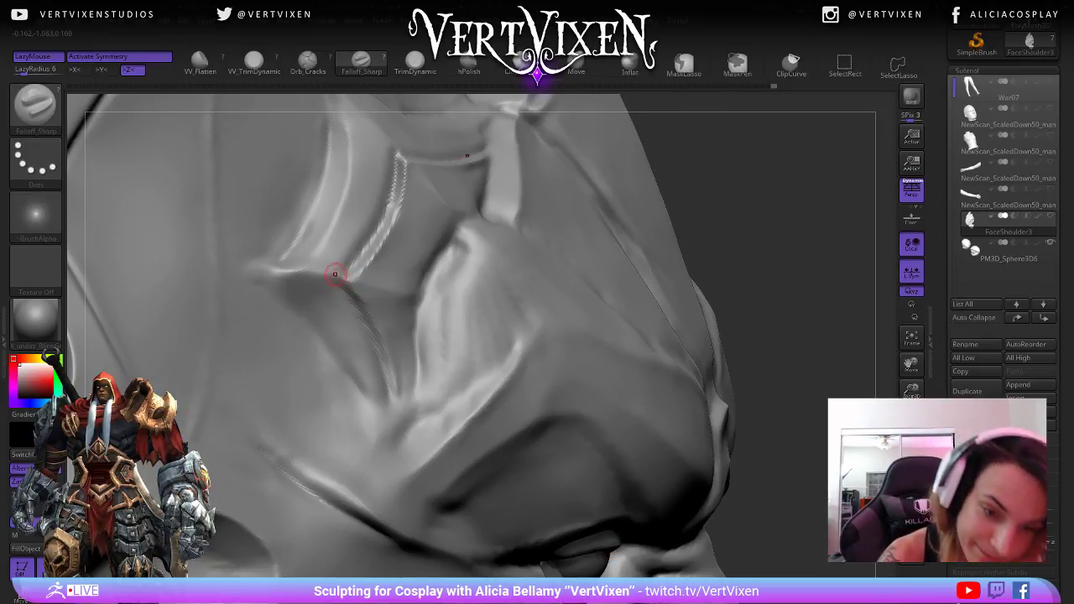
mouse_move(336, 274)
left_mouse_down()
mouse_move(368, 321)
mouse_move(386, 390)
left_mouse_up()
- Deepen the crease along the recess's upper edge and smooth the lower end of the side crease
mouse_move(774, 271)
left_mouse_down()
mouse_move(380, 282)
mouse_move(366, 353)
mouse_move(332, 406)
mouse_move(303, 416)
left_mouse_up()
mouse_move(749, 305)
left_mouse_down()
mouse_move(810, 268)
mouse_move(738, 296)
mouse_move(791, 276)
mouse_move(774, 347)
left_mouse_up()
mouse_move(306, 340)
left_mouse_down()
mouse_move(411, 327)
mouse_move(473, 281)
left_mouse_up()
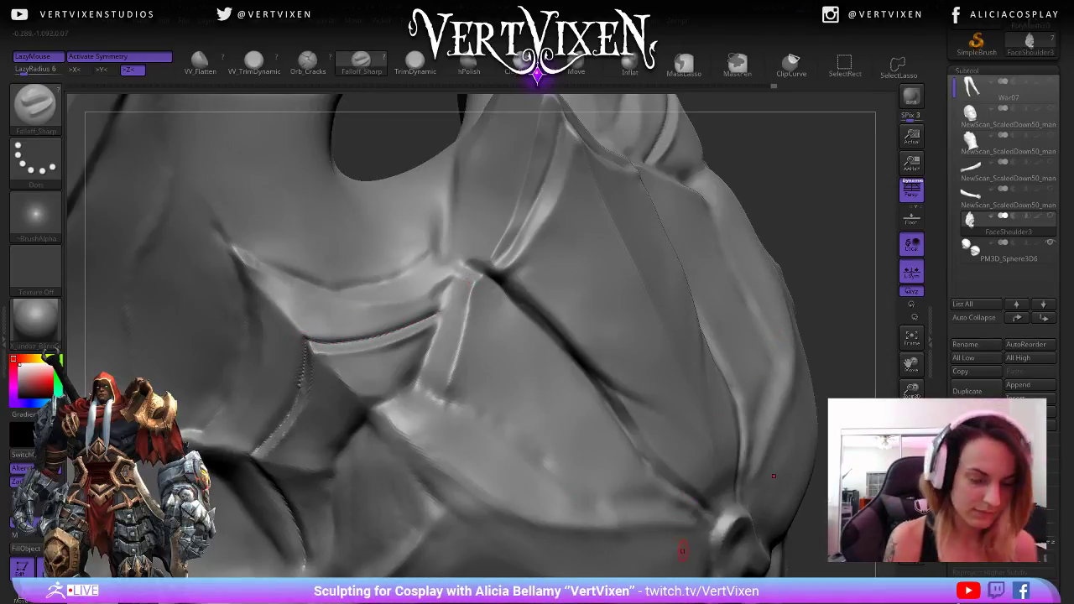
left_click_drag(266, 446, 257, 460, "shift")
left_click_drag(810, 293, 843, 289)
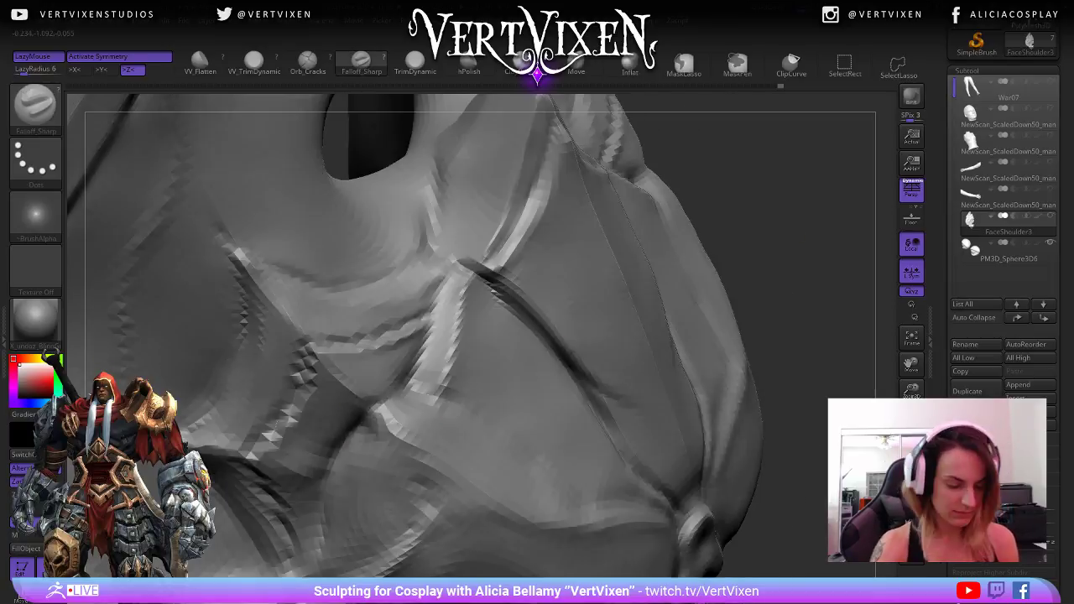
- Flatten the crease along the recess's curved side facet into a clean bevel with the hPolish brush
key("b")
key("h")
key("p")
mouse_move(759, 287)
left_mouse_down()
mouse_move(791, 276)
mouse_move(774, 257)
mouse_move(728, 270)
left_mouse_up()
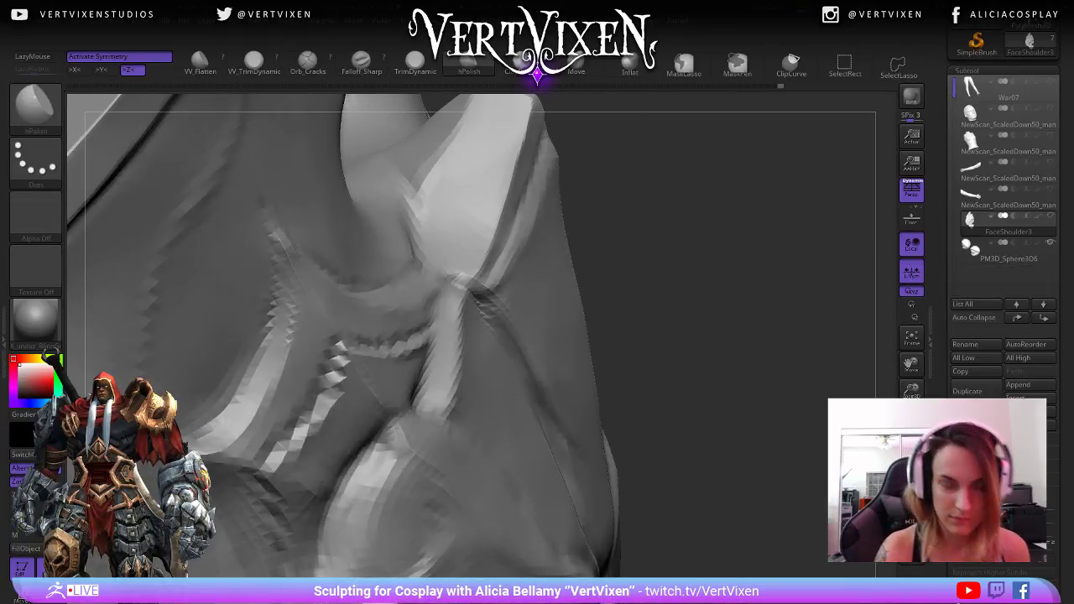
left_click_drag(271, 494, 333, 370)
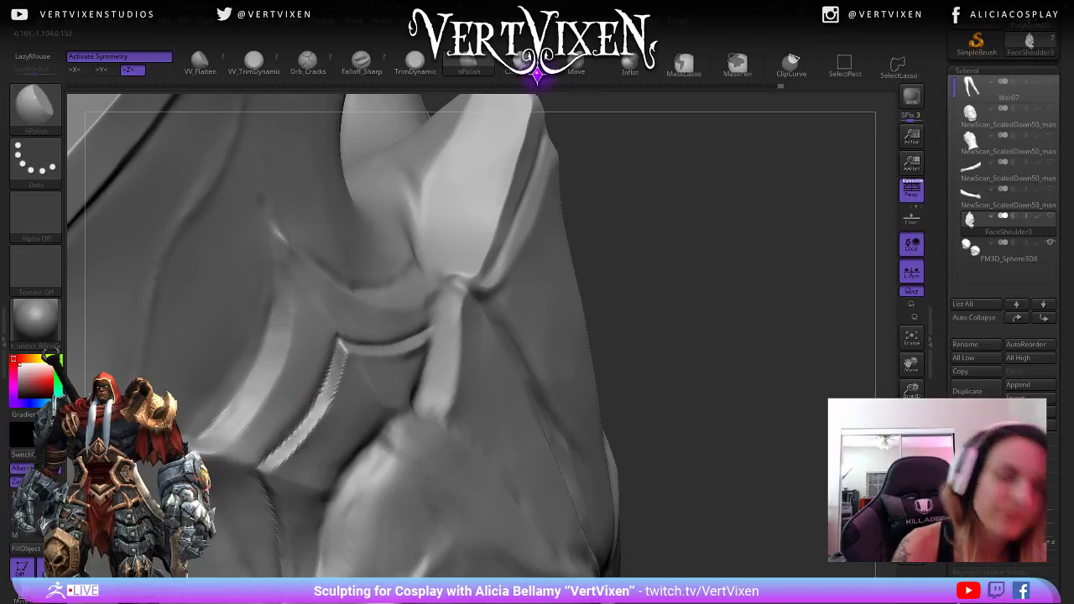
mouse_move(671, 352)
left_mouse_down()
mouse_move(710, 328)
mouse_move(695, 382)
mouse_move(710, 376)
left_mouse_up()
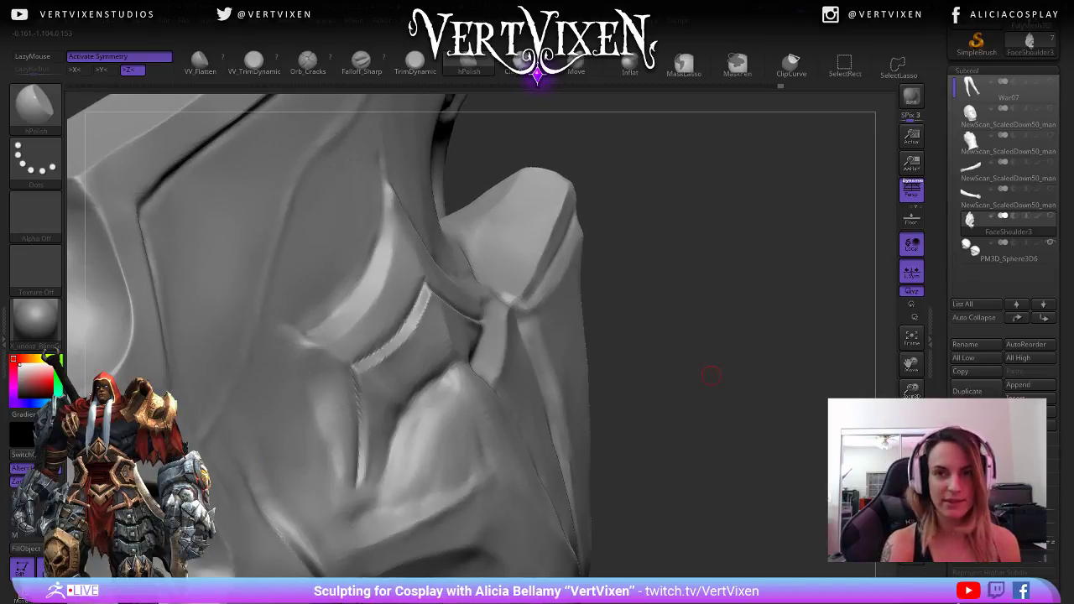
- Quick-save the project and polish the crease down the recess's lower facet into a matching bevel
key("b")
left_click_drag(719, 202, 724, 246)
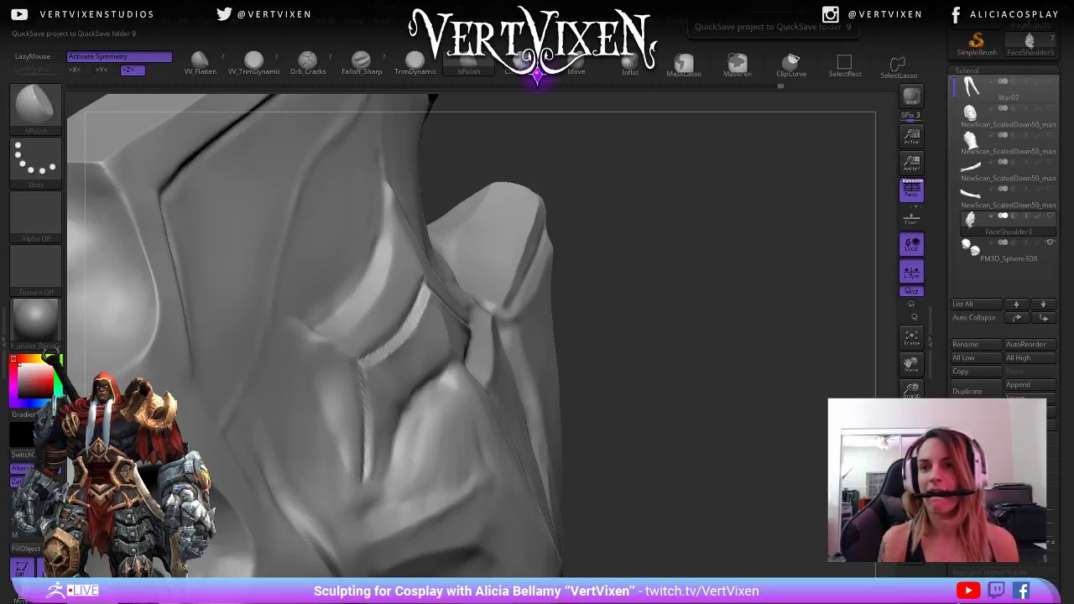
mouse_move(697, 268)
left_mouse_down()
mouse_move(738, 262)
mouse_move(403, 365)
left_mouse_up()
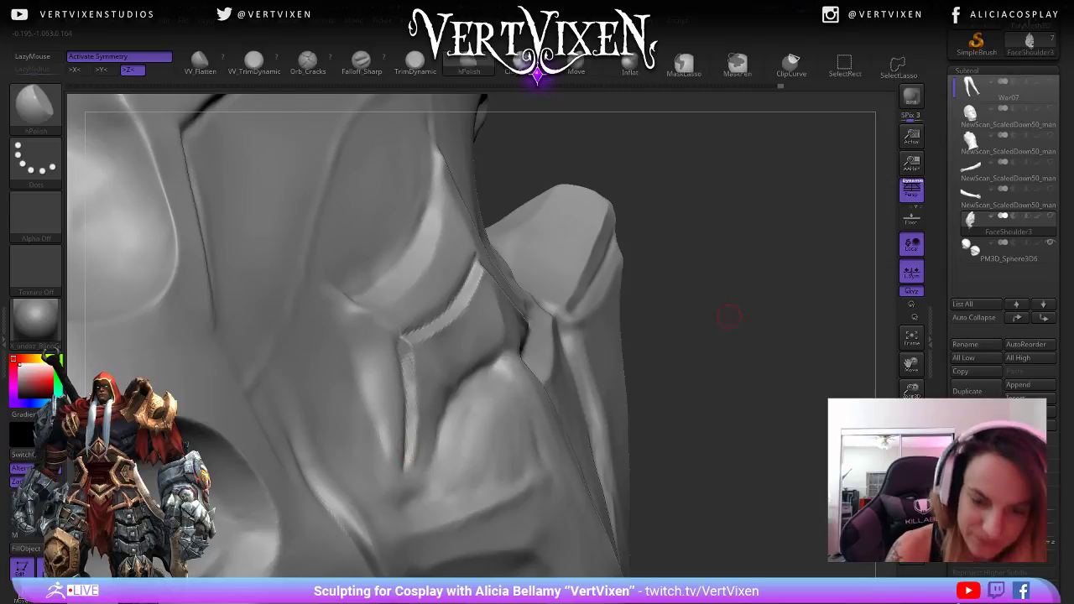
mouse_move(728, 316)
left_mouse_down()
mouse_move(726, 329)
mouse_move(547, 402)
left_mouse_up()
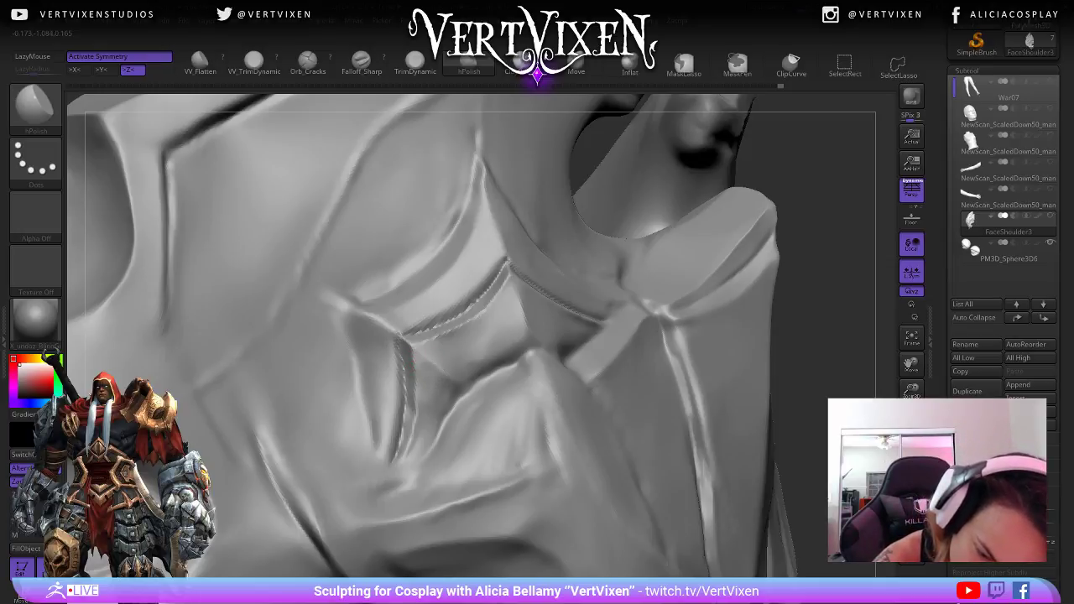
key("space")
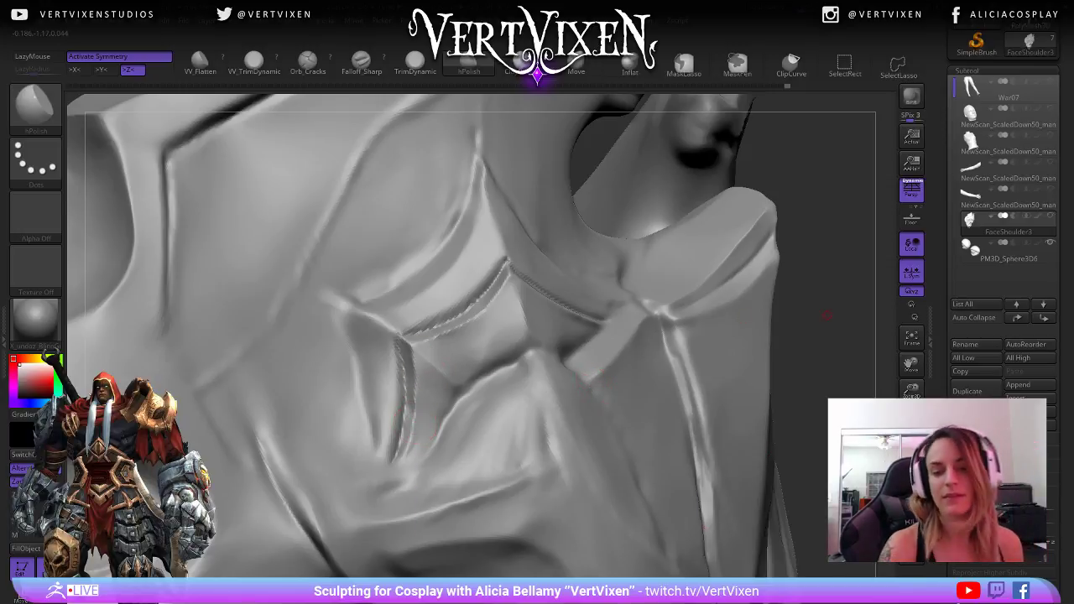
- Smooth the surface at the outer corner of the star-shaped temple recess
right_click_drag(412, 427, 473, 333)
right_click(453, 333)
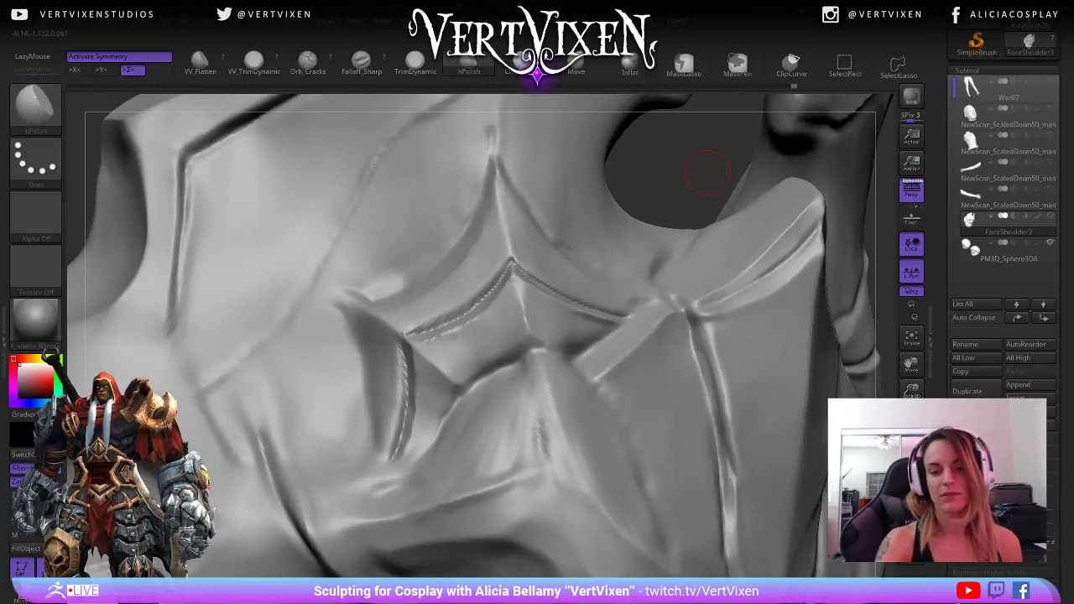
right_click_drag(613, 387, 546, 391, "ctrl")
mouse_move(759, 378)
right_mouse_down()
mouse_move(726, 411)
mouse_move(724, 381)
mouse_move(720, 470)
mouse_move(589, 342)
right_mouse_up()
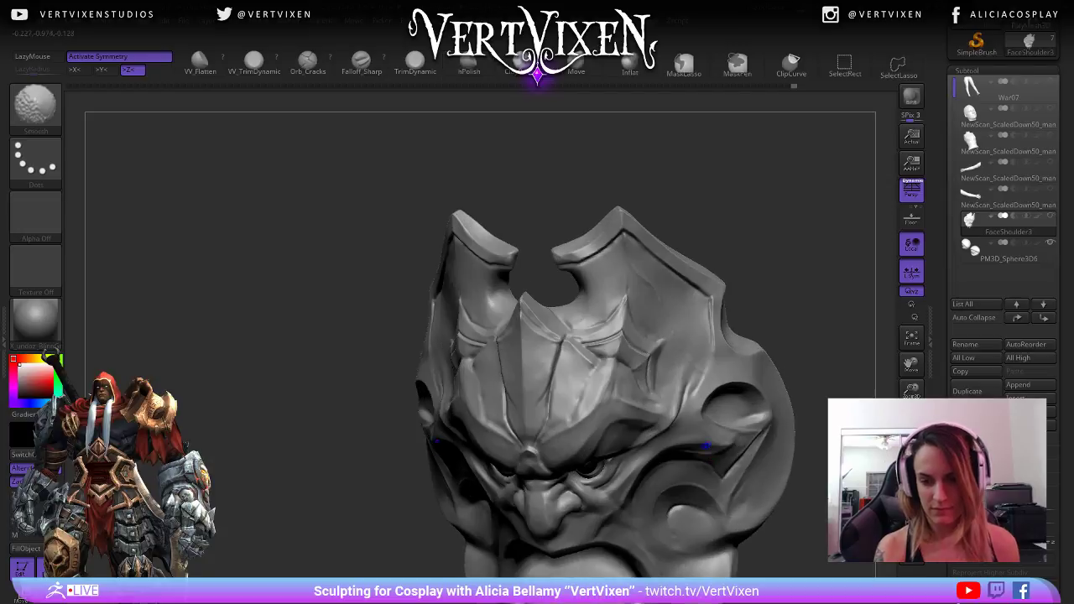
right_click(592, 340)
left_click_drag(654, 236, 705, 267)
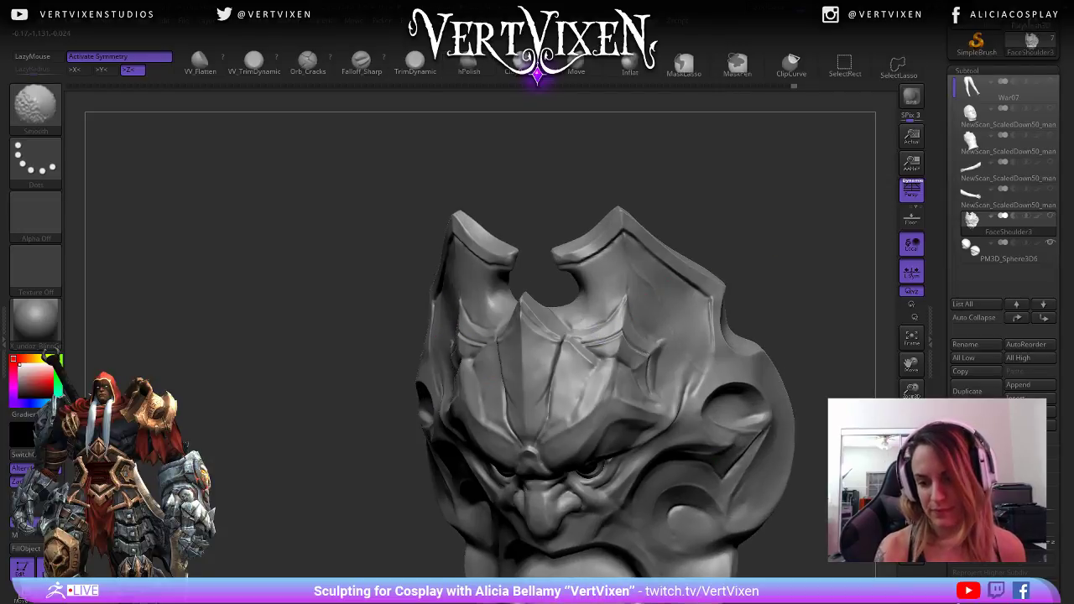
mouse_move(818, 259)
left_mouse_down()
mouse_move(831, 234)
mouse_move(801, 231)
left_mouse_up()
left_click_drag(660, 326, 668, 354, "shift")
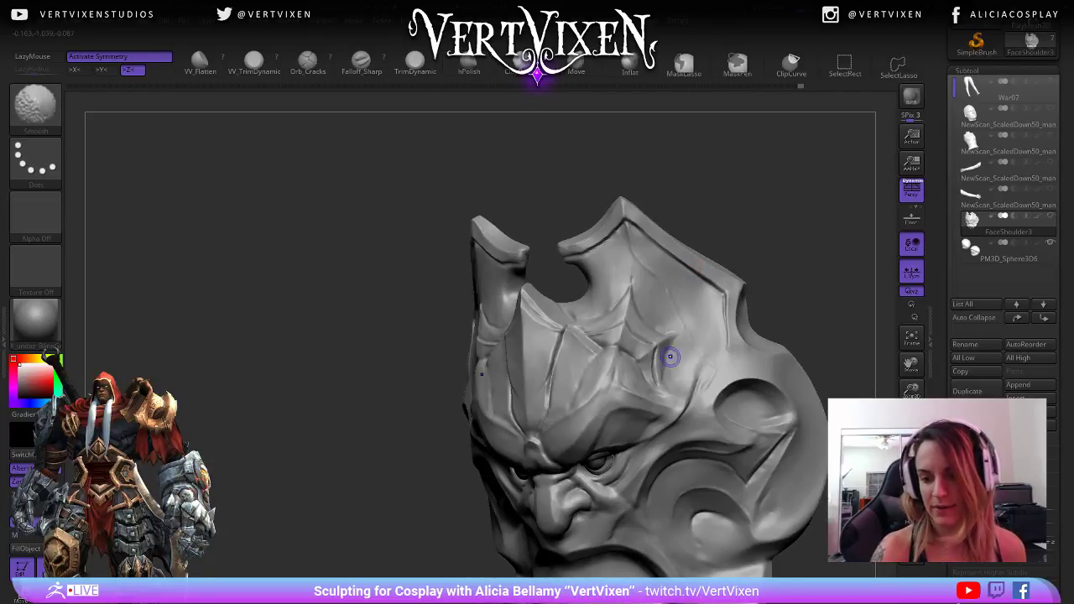
- Smooth the side panel just above the star-shaped temple recess
left_click_drag(811, 218, 826, 239)
left_click_drag(827, 239, 805, 210, "alt")
left_click_drag(666, 288, 653, 322, "shift")
mouse_move(822, 220)
left_mouse_down()
mouse_move(796, 216)
mouse_move(791, 289)
left_mouse_up()
left_click_drag(824, 323, 791, 310, "alt")
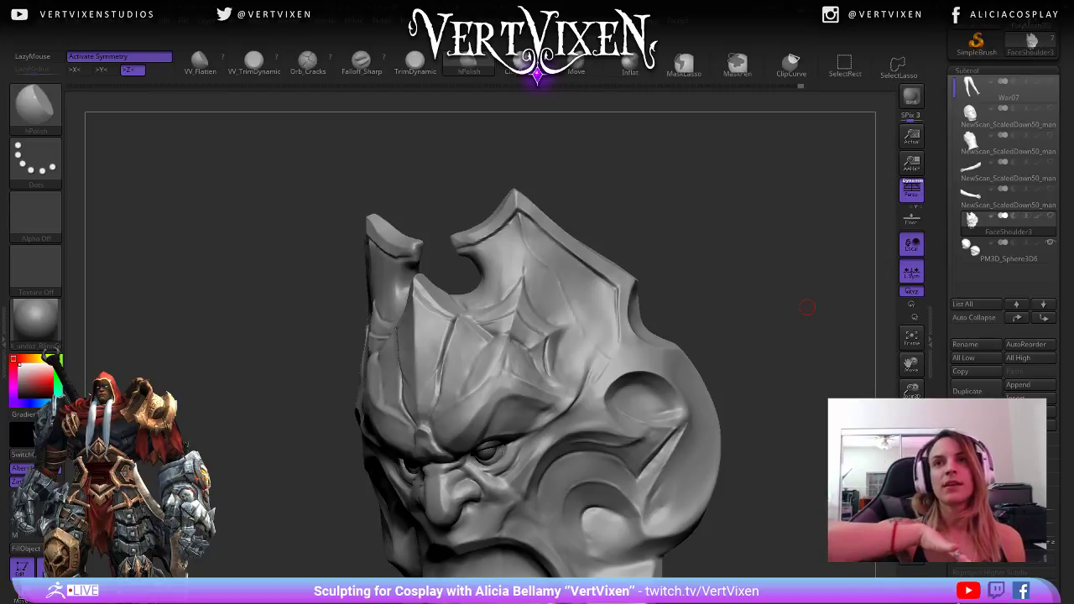
- Switch to the Move brush and adjust its draw size for reshaping the temple recess
mouse_move(808, 304)
left_mouse_down()
mouse_move(735, 218)
mouse_move(640, 251)
left_mouse_up()
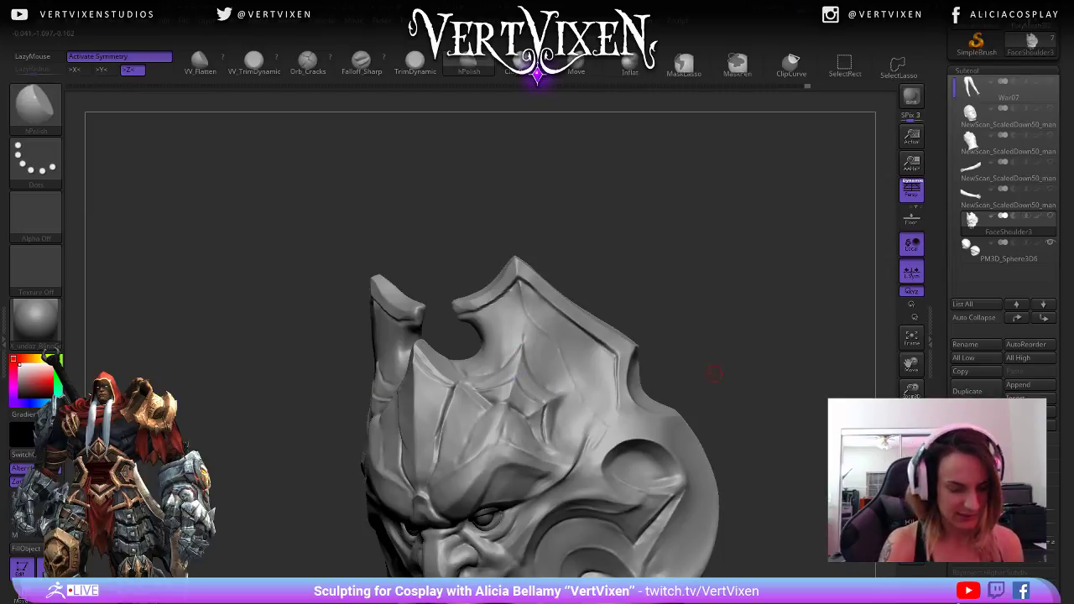
mouse_move(713, 373)
left_mouse_down()
mouse_move(792, 339)
mouse_move(750, 407)
left_mouse_up()
key("b")
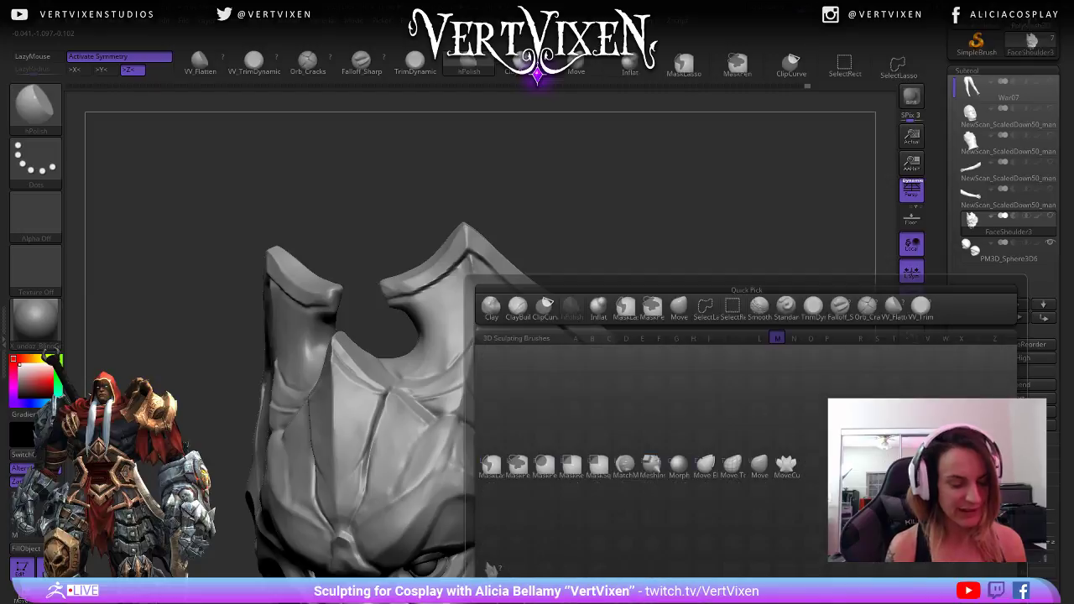
key("m")
key("v")
left_click_drag(727, 268, 733, 269)
key("space")
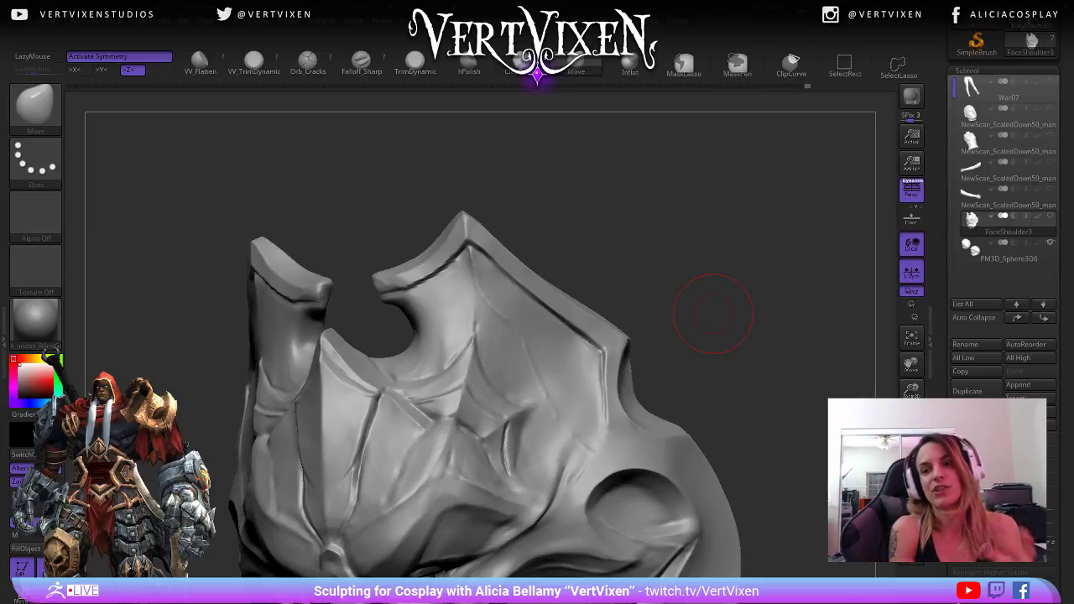
key("space")
left_click(748, 247)
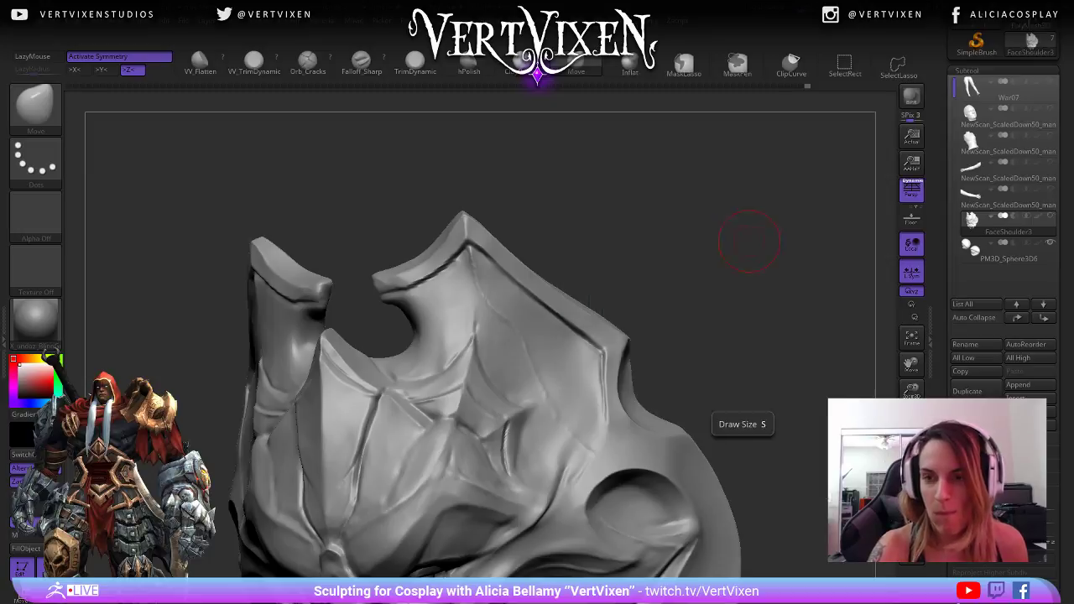
- Reshape the recess's inner ridge and lower corner at a lower subdivision level with the Move brush, starting at draw size 12
left_click_drag(750, 242, 750, 323, "alt")
key("space")
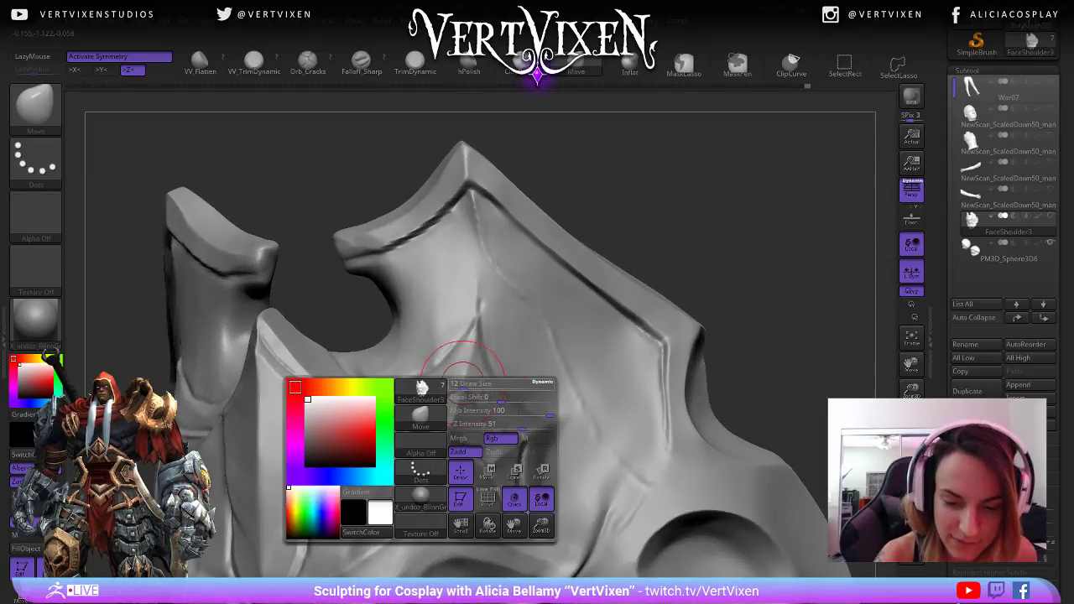
left_click(462, 385)
left_click_drag(500, 357, 524, 321, "shift")
right_click_drag(535, 312, 472, 360)
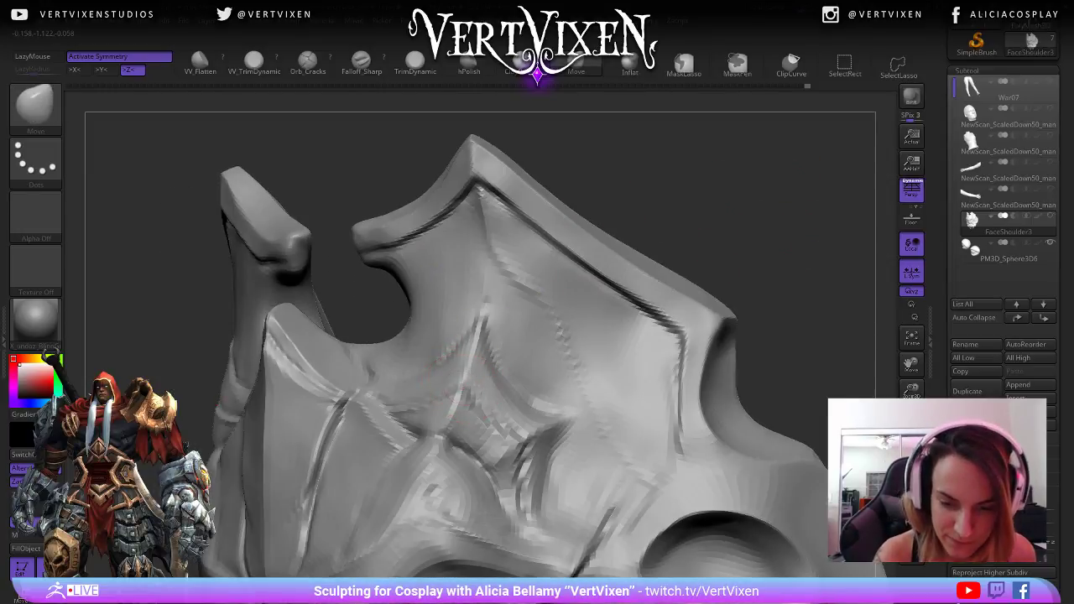
left_click_drag(466, 389, 471, 395)
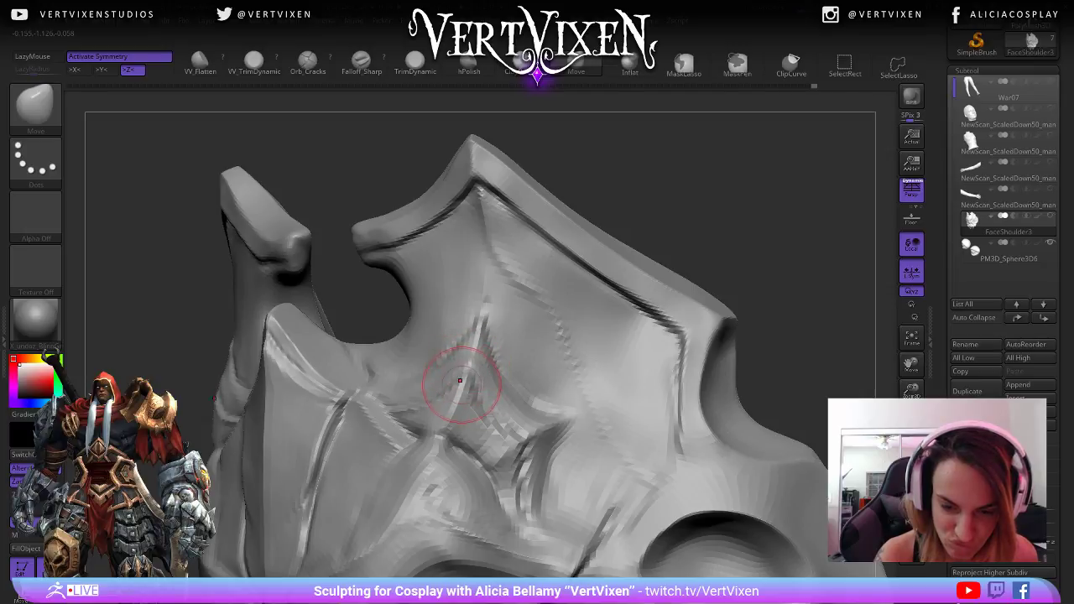
left_click_drag(529, 424, 521, 440)
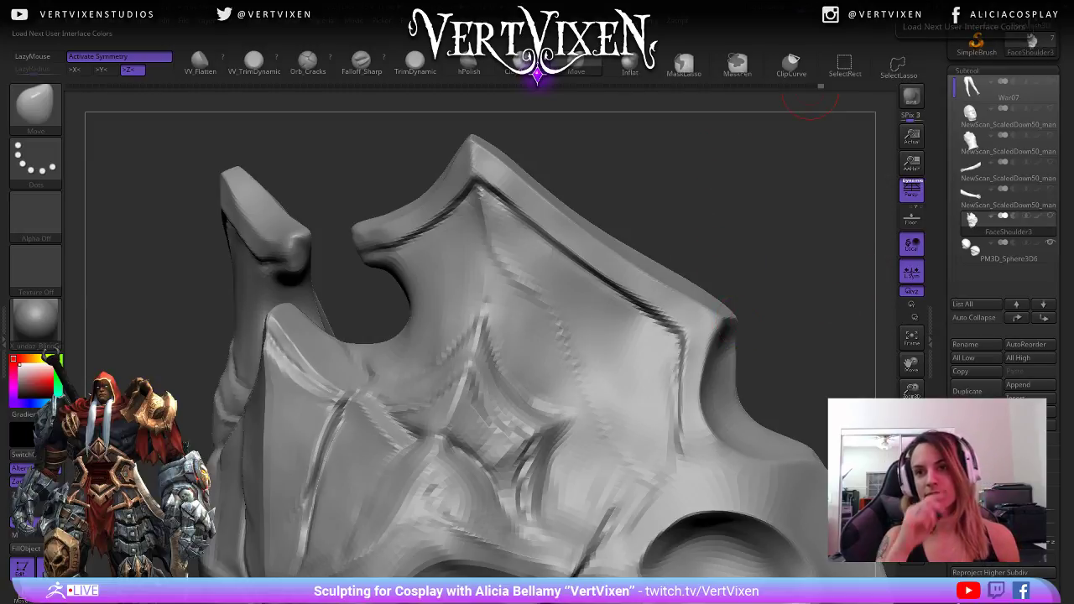
mouse_move(772, 223)
left_mouse_down()
mouse_move(805, 238)
mouse_move(801, 247)
mouse_move(772, 238)
mouse_move(809, 244)
left_mouse_up()
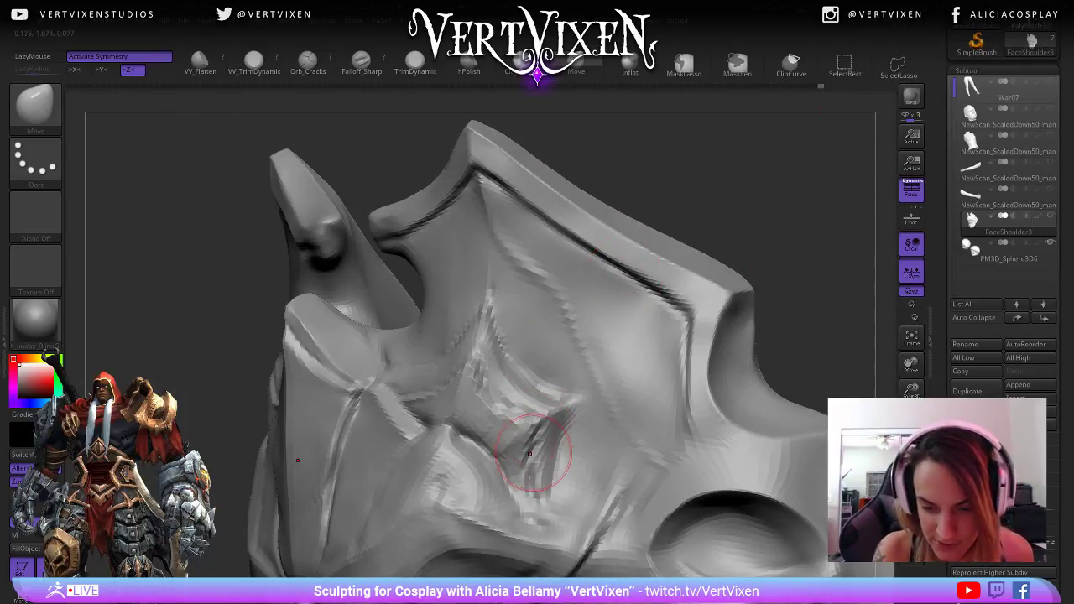
- Return to a higher subdivision level and mask a band along the recess's two upper outer edges
key("ctrl+d")
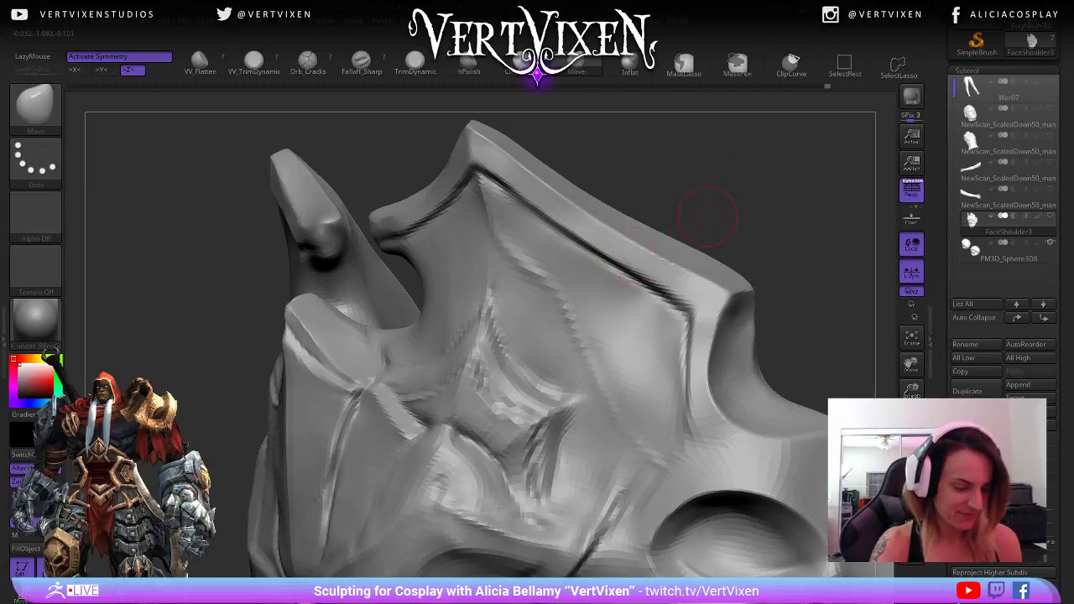
left_click_drag(747, 209, 714, 201)
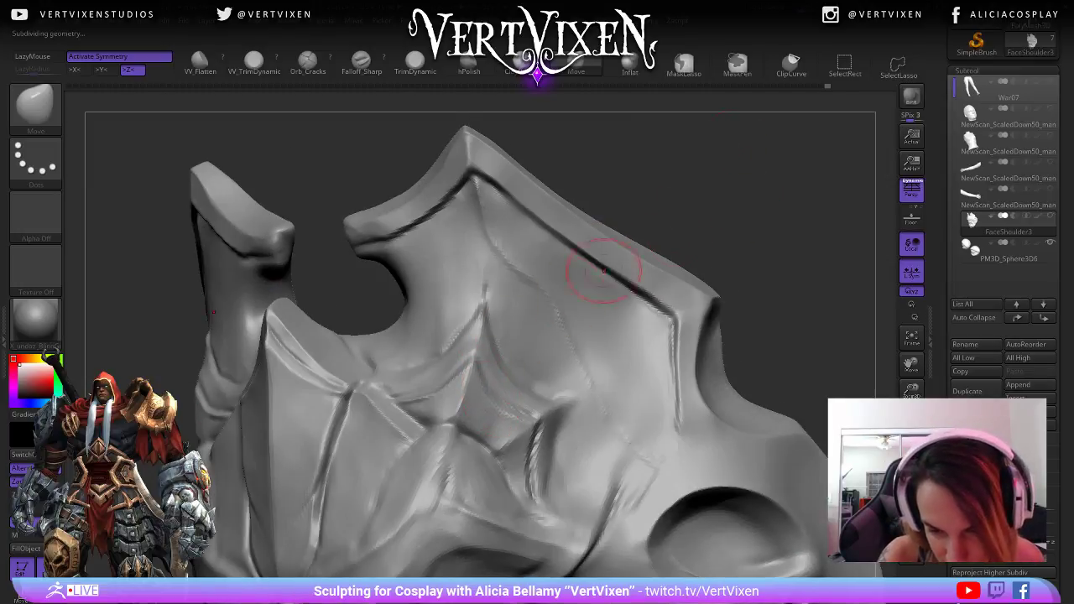
key("space")
left_click(500, 317)
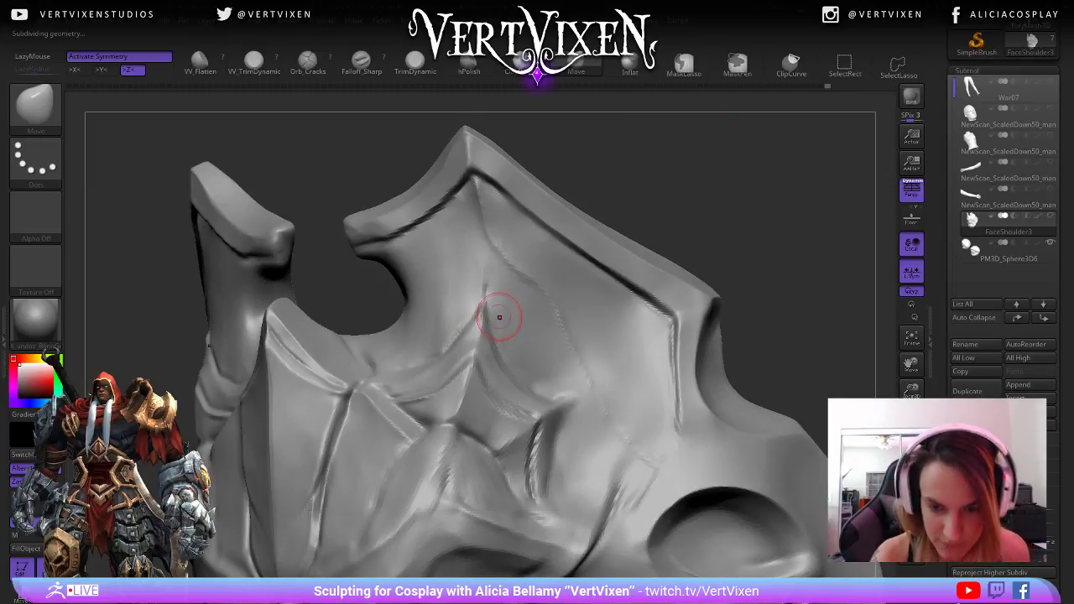
mouse_move(486, 284)
left_mouse_down("ctrl")
mouse_move(507, 349)
mouse_move(549, 395)
mouse_move(587, 411)
mouse_move(467, 323)
mouse_move(396, 365)
left_mouse_up("ctrl")
- Pull the recess's inner peak away from the masked edges with the Move brush, using a draw size of 14
key("space")
left_click(664, 287)
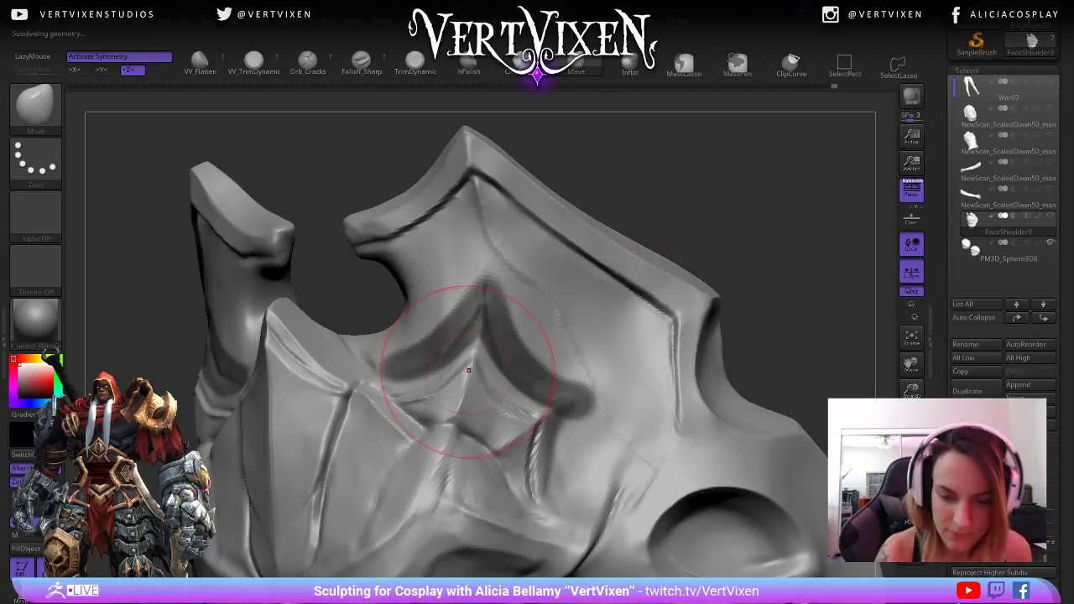
key("space")
left_click(470, 366)
left_click_drag(472, 364, 474, 366)
key("space")
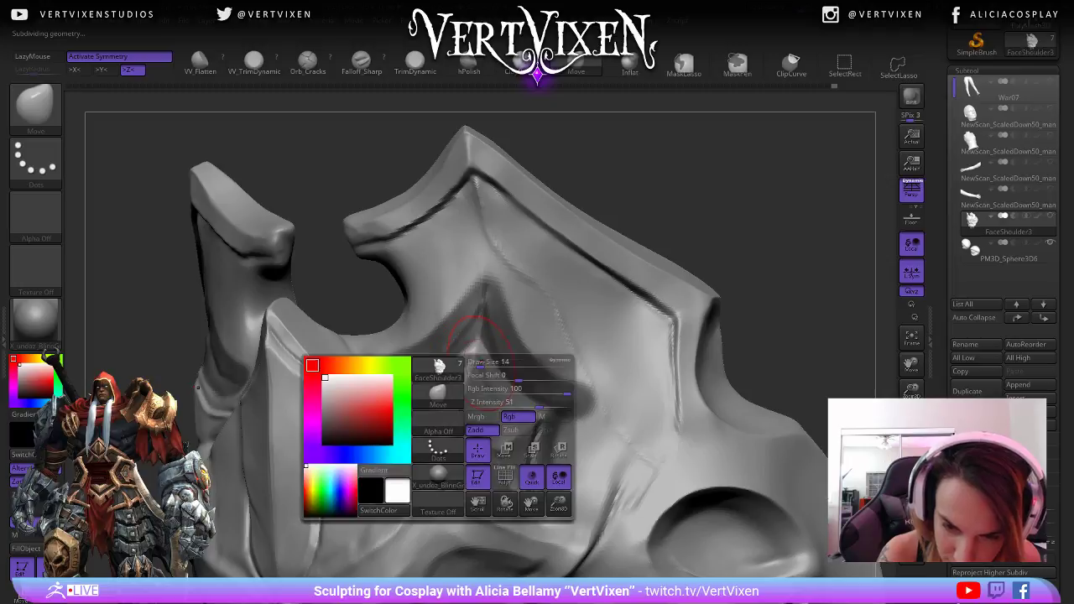
left_click(474, 366)
- Reshape the bevel edge along the recess's facet nearest the forehead with the Move brush, varying the draw size
mouse_move(754, 221)
left_mouse_down()
mouse_move(745, 201)
mouse_move(749, 220)
mouse_move(790, 225)
left_mouse_up()
key("space")
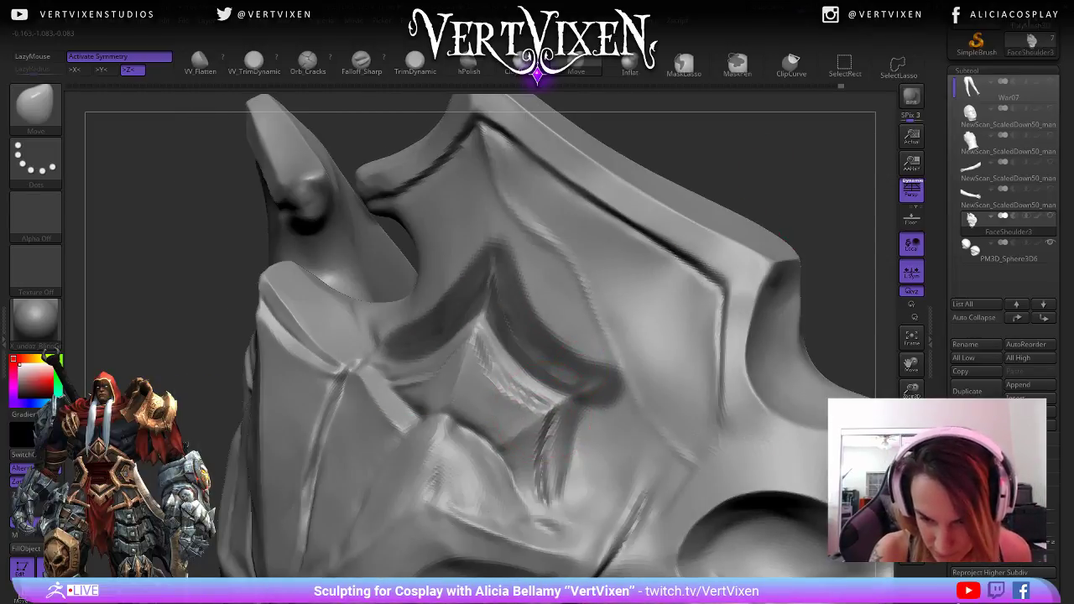
key("space")
left_click(557, 461)
left_click_drag(763, 179, 765, 173)
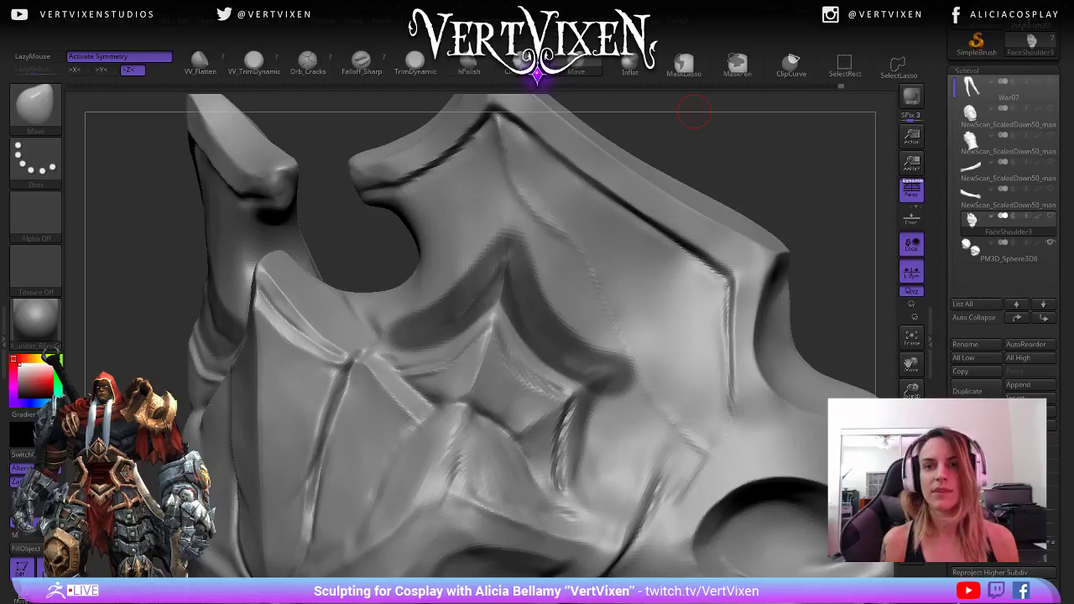
left_click_drag(693, 112, 438, 364)
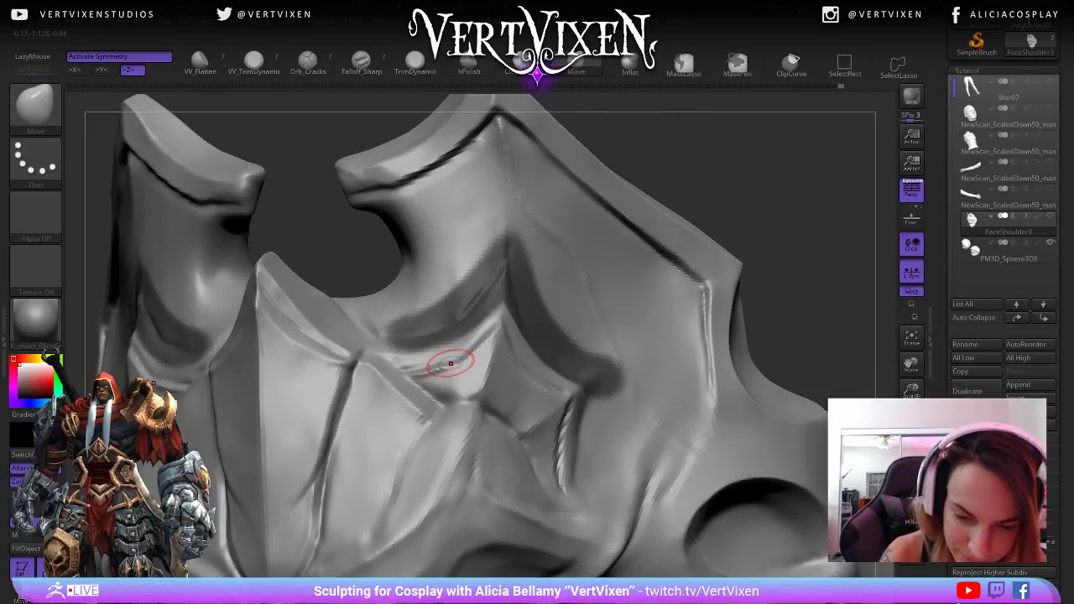
key("space")
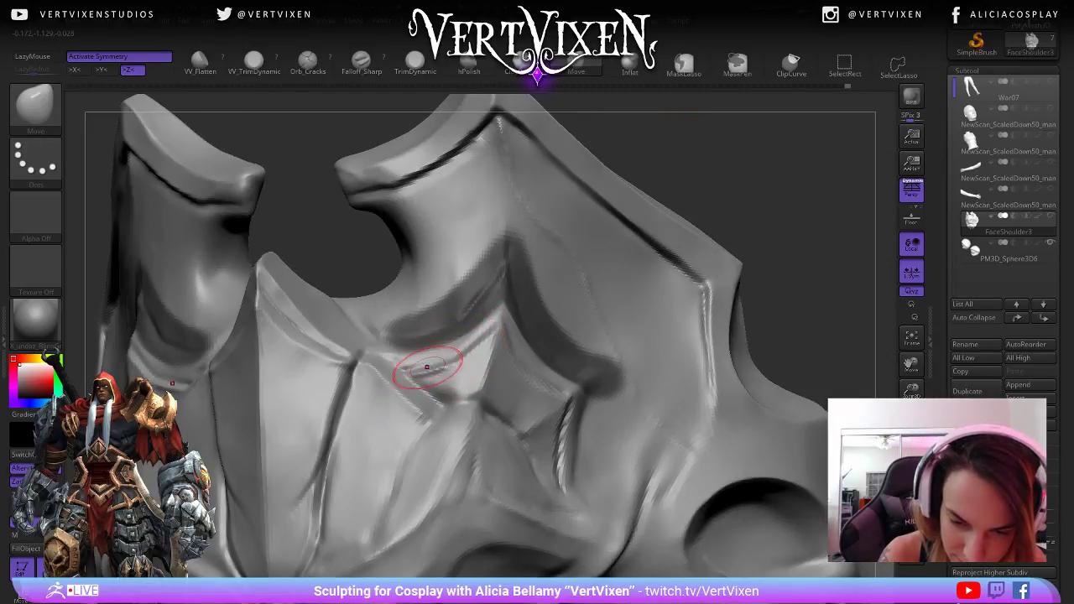
mouse_move(452, 364)
left_mouse_down()
mouse_move(431, 360)
mouse_move(480, 367)
mouse_move(490, 325)
left_mouse_up()
key("space")
key("space")
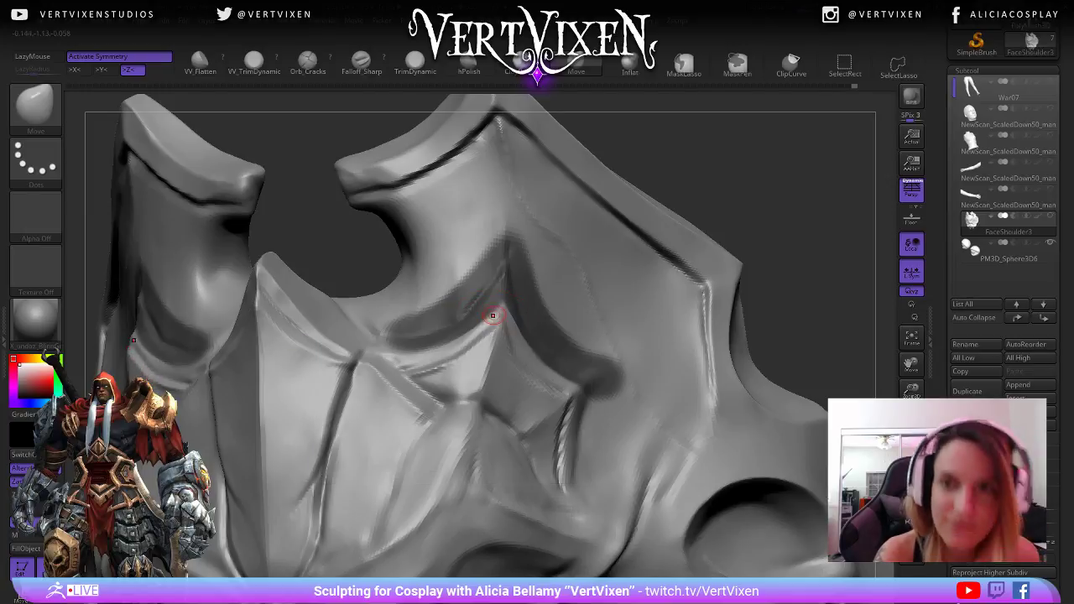
- Clear the mask around the recess and review its reshaped bevels from several angles
mouse_move(772, 271)
left_mouse_down()
mouse_move(826, 259)
mouse_move(796, 254)
left_mouse_up()
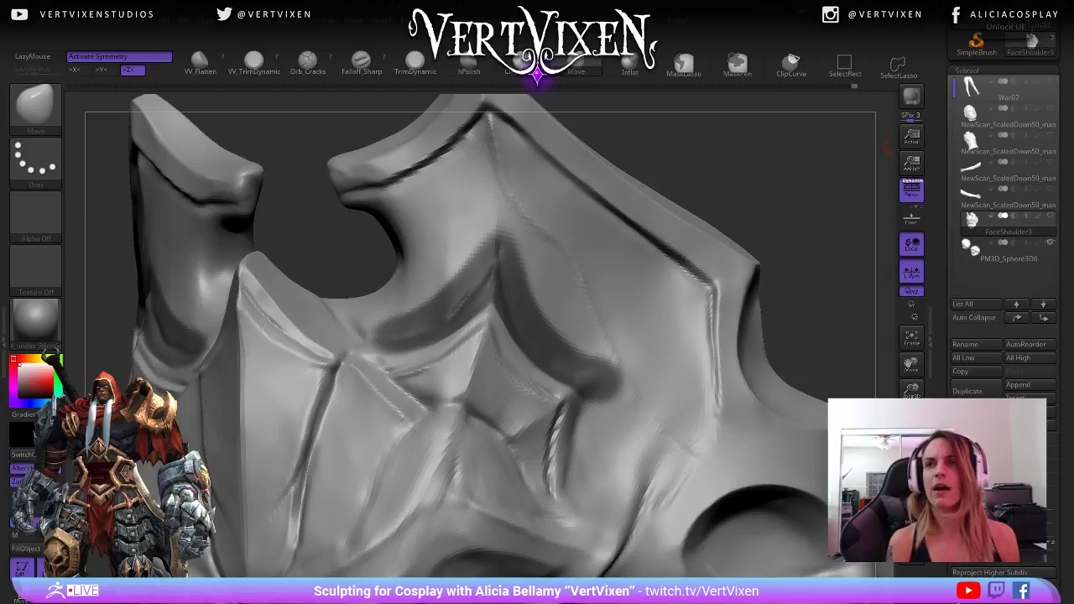
left_click_drag(741, 179, 735, 219)
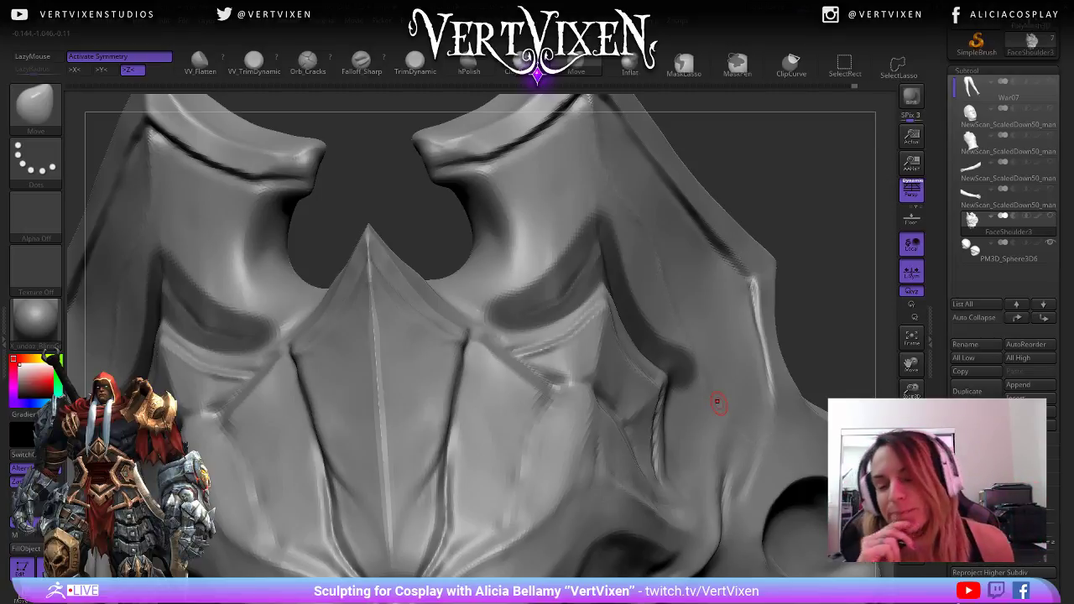
mouse_move(762, 163)
left_mouse_down()
mouse_move(759, 180)
mouse_move(776, 187)
mouse_move(766, 192)
mouse_move(768, 180)
mouse_move(739, 281)
left_mouse_up()
key("shift")
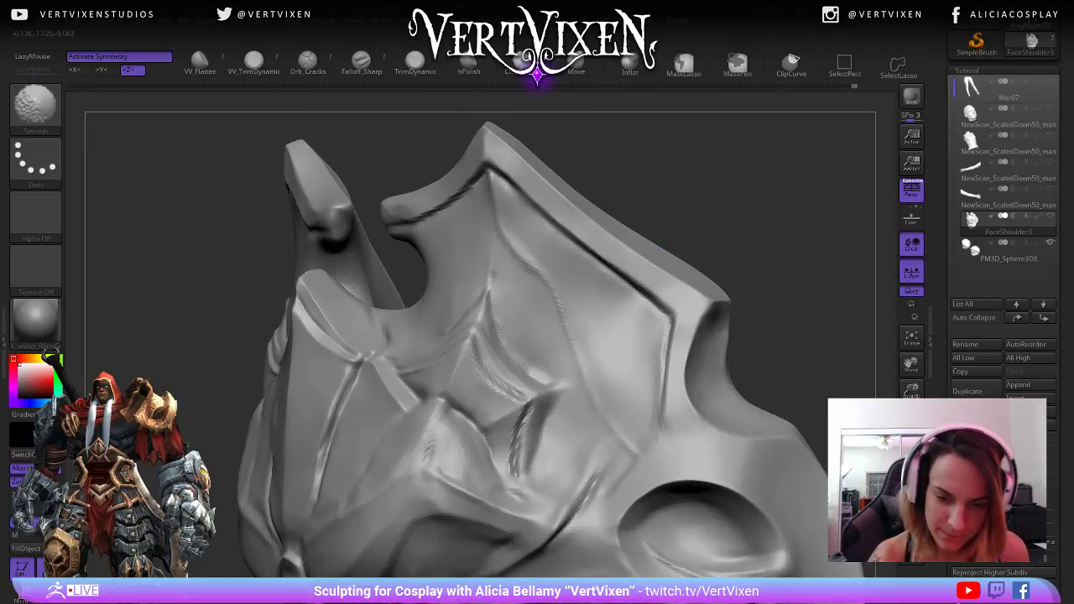
left_click_drag(738, 180, 695, 168)
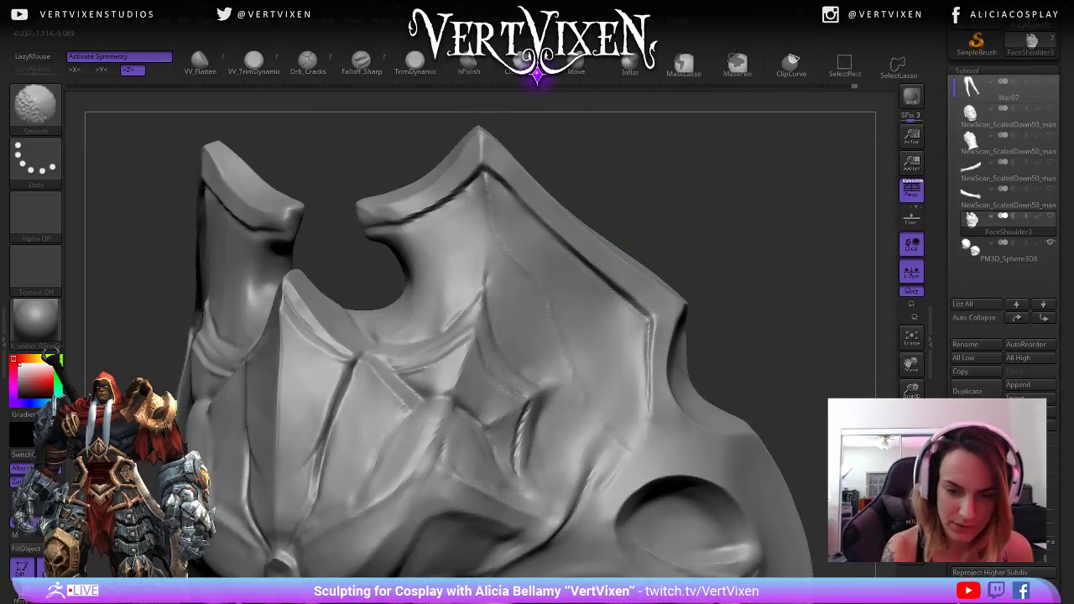
left_click_drag(766, 243, 483, 323)
mouse_move(705, 469)
left_mouse_down("alt")
mouse_move(703, 327)
mouse_move(702, 361)
mouse_move(702, 349)
left_mouse_up("alt")
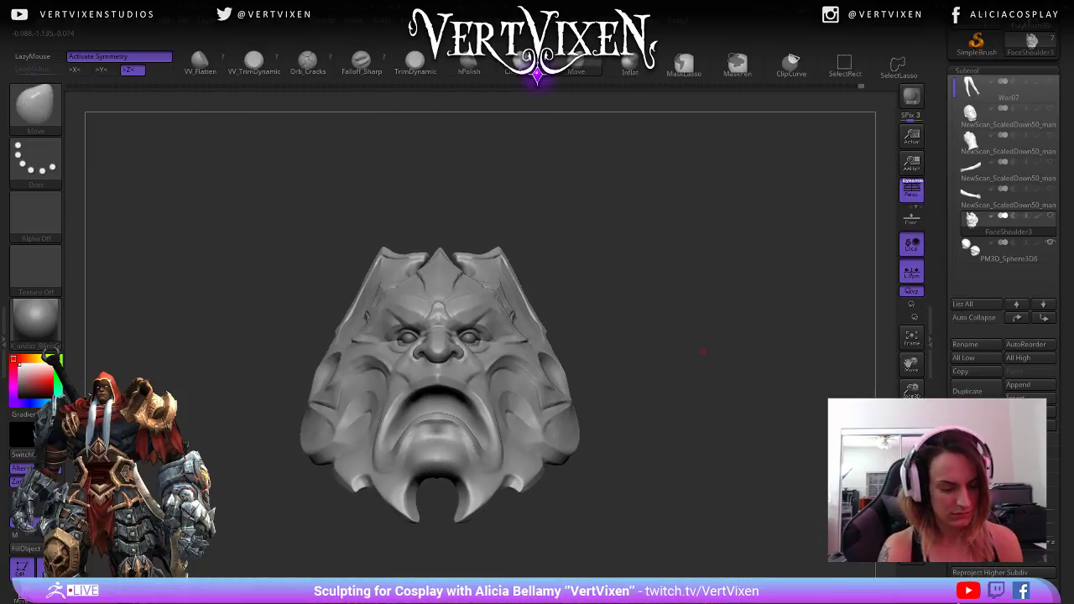
key("b")
key("Escape")
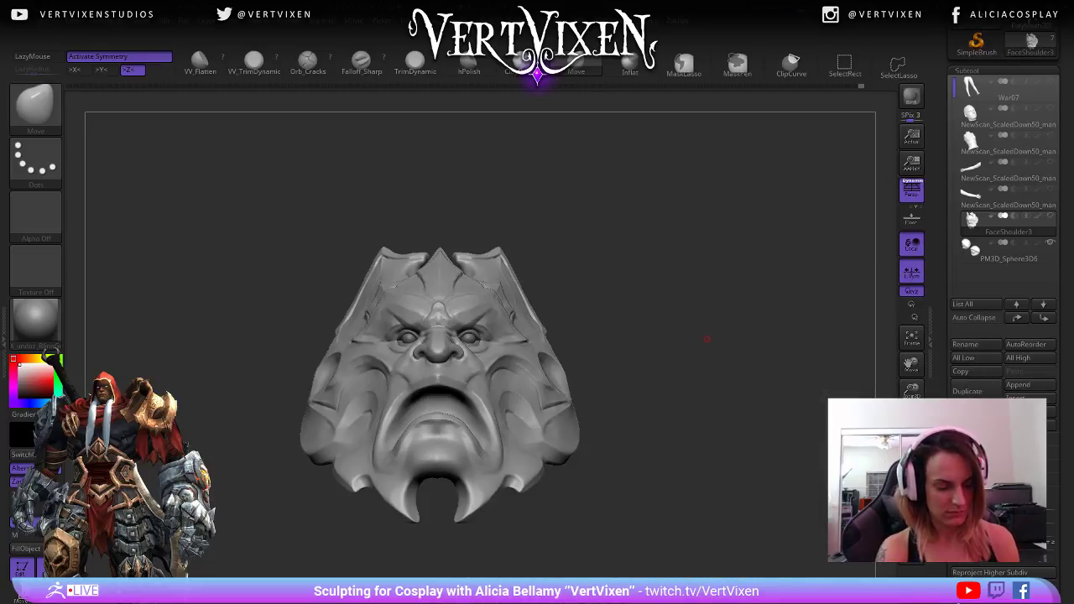
key("v")
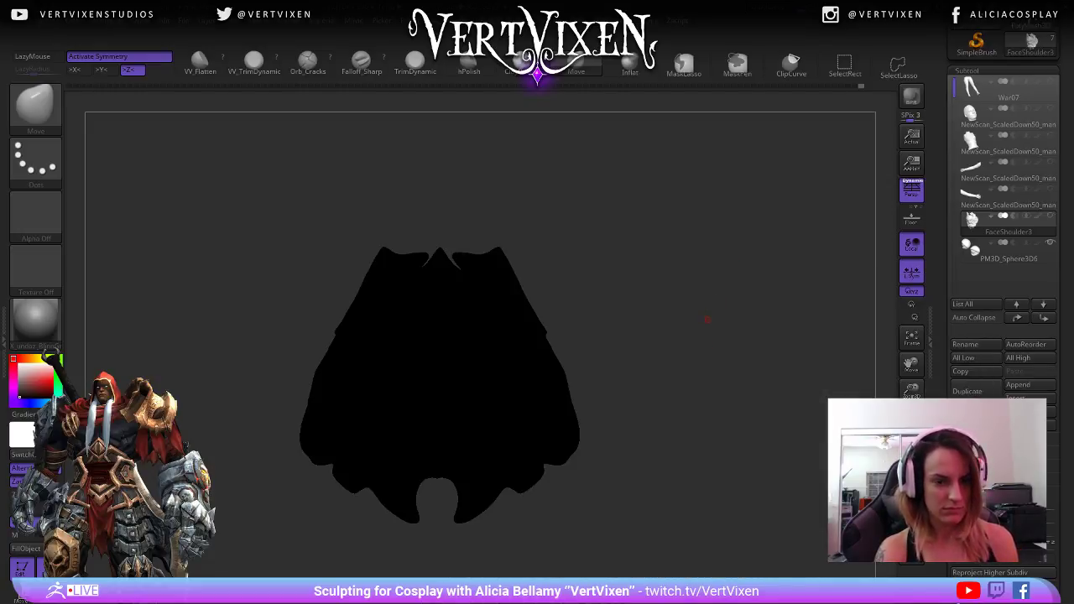
key("v")
- Try widening and narrowing the whole mask by moving it symmetrically along the Z axis with the gizmo
left_click_drag(707, 319, 372, 360)
key("w")
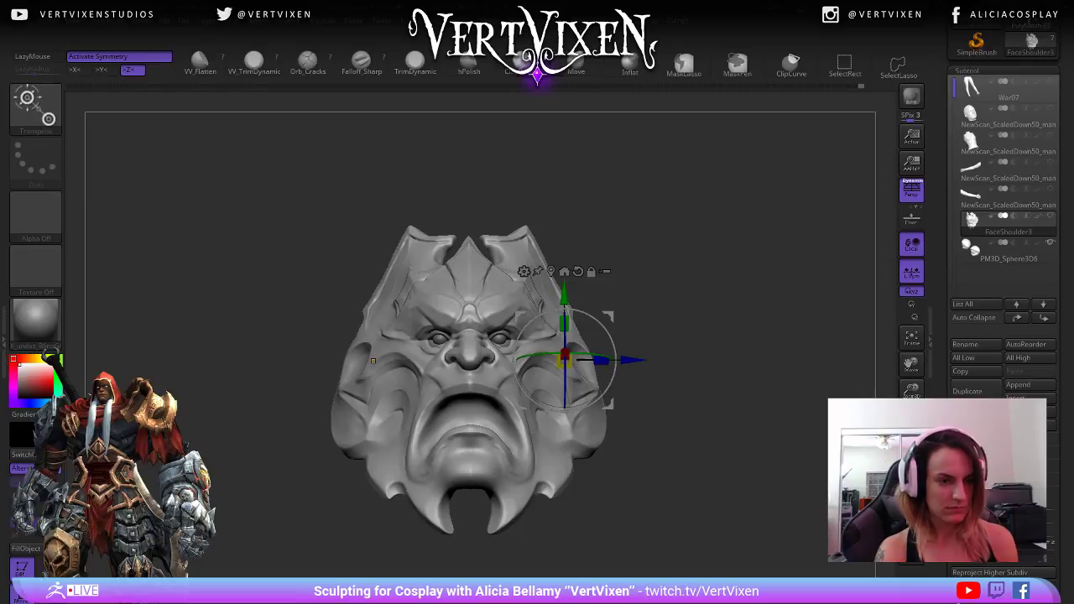
left_click_drag(707, 369, 713, 382, "shift")
left_click_drag(640, 366, 709, 366)
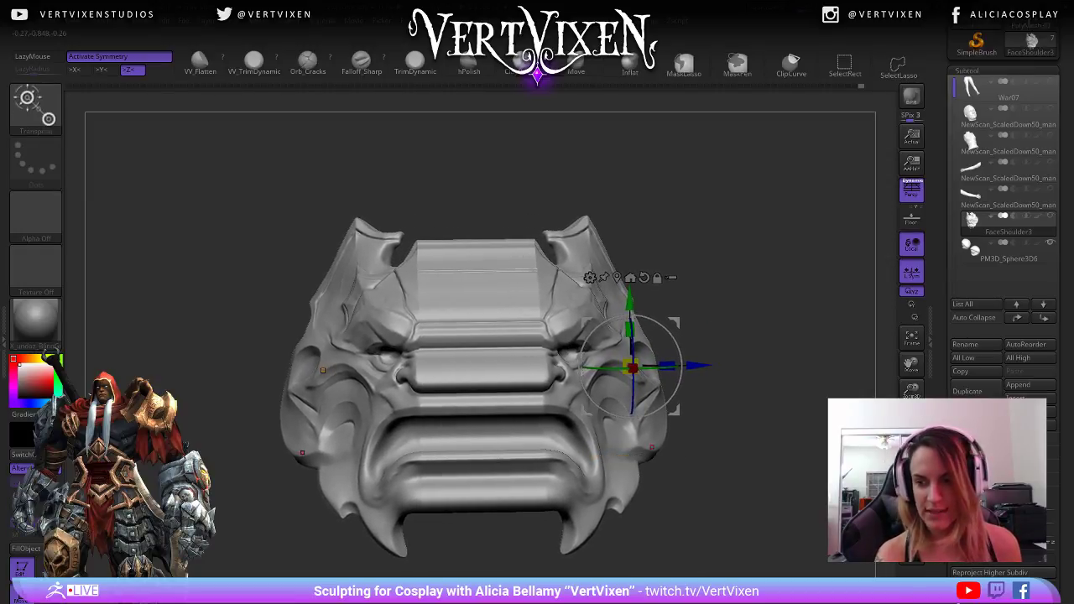
key("ctrl+z")
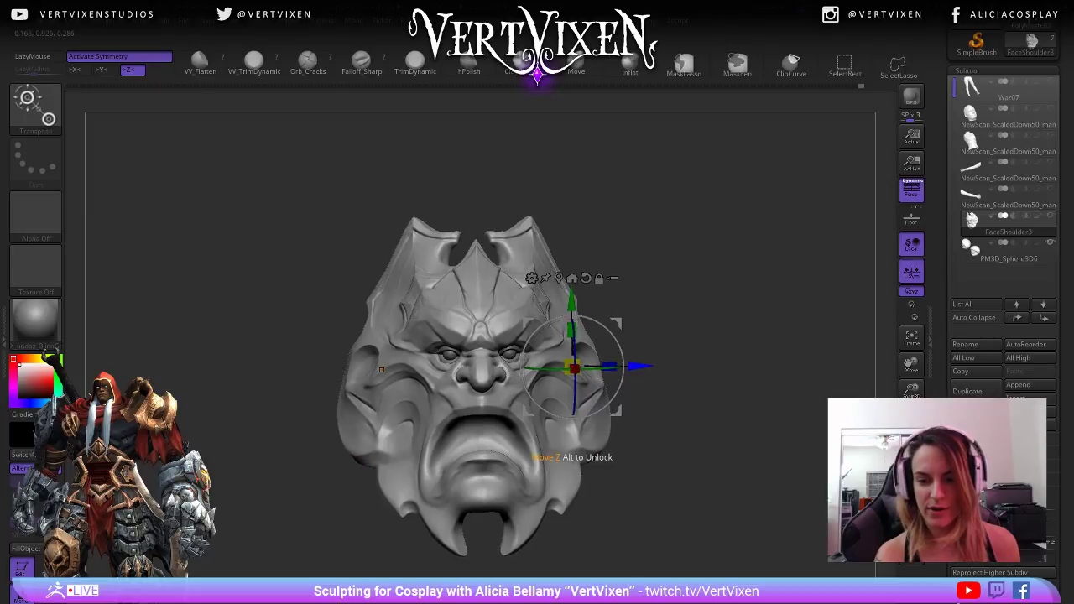
left_click_drag(530, 455, 501, 488)
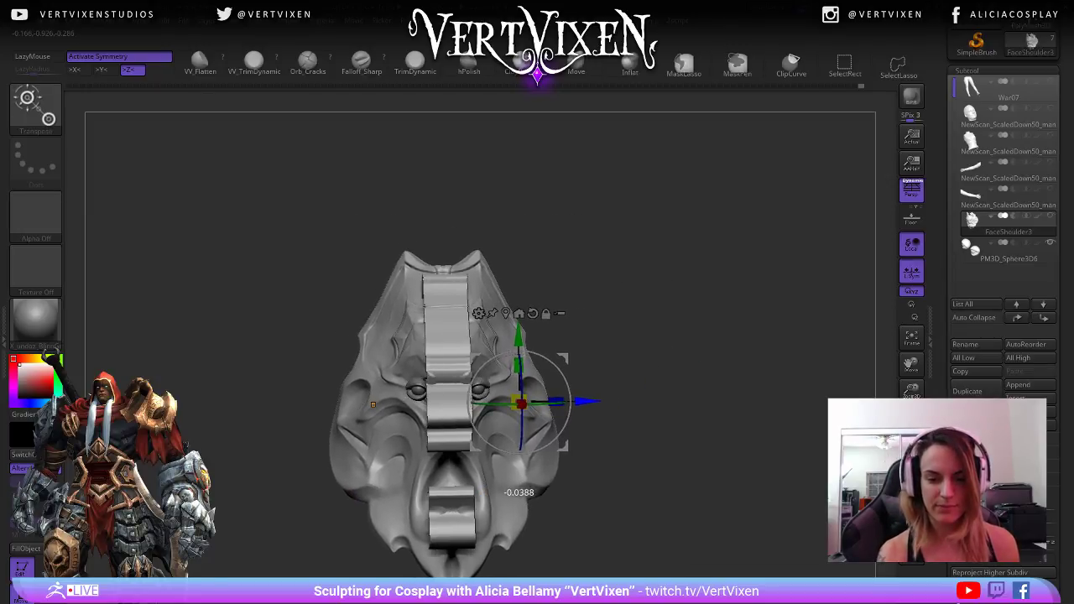
key("ctrl+z")
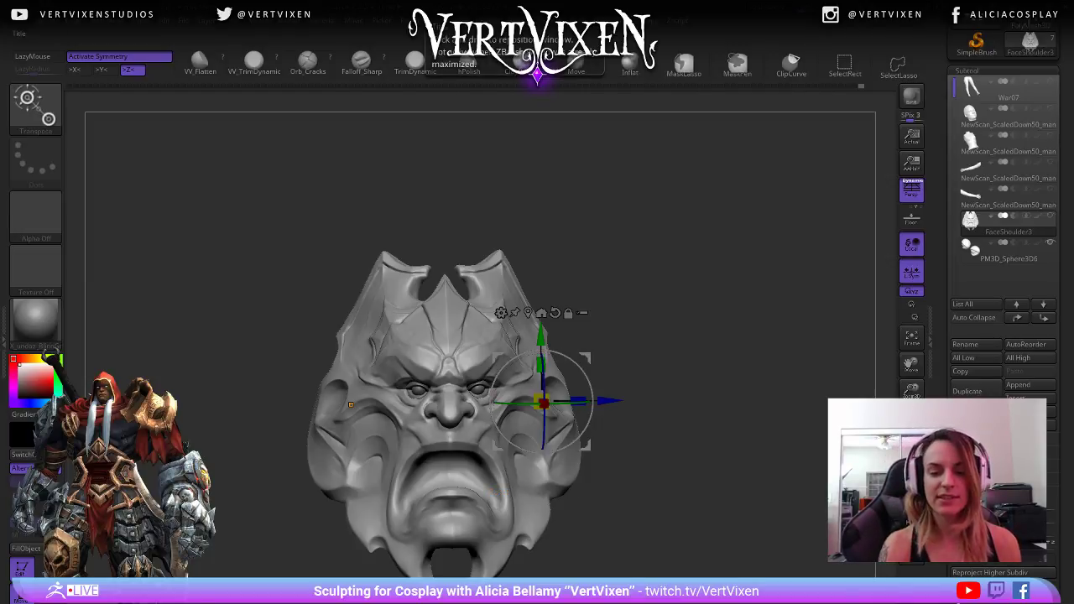
mouse_move(608, 401)
left_mouse_down()
mouse_move(638, 401)
mouse_move(652, 385)
left_mouse_up()
key("ctrl+z")
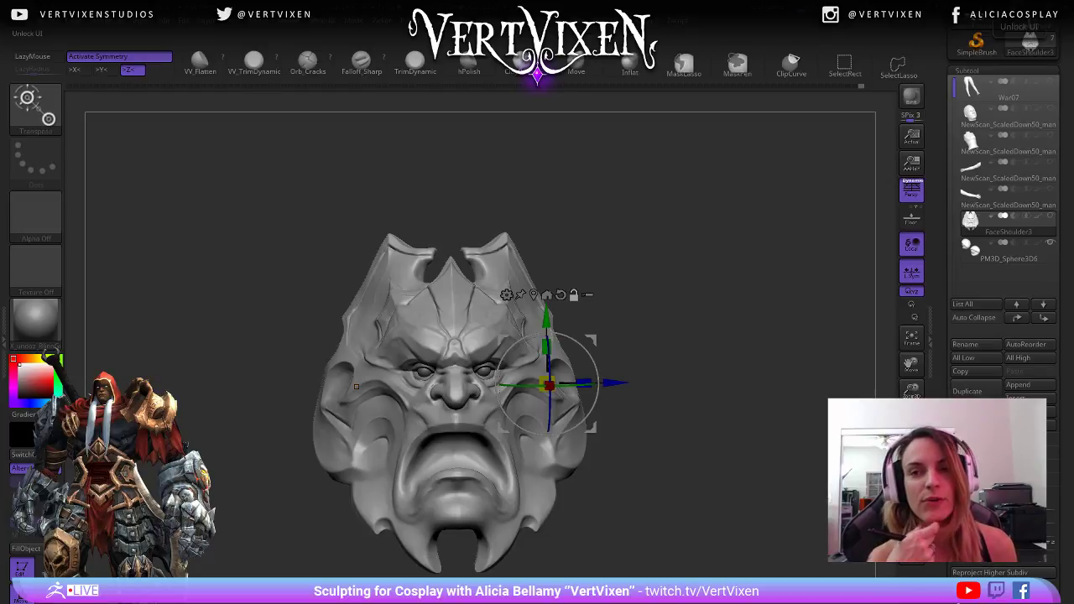
- Return to brush sculpting and polish the raised point between the temple recess and forehead plate with hPolish
left_click_drag(713, 335, 712, 362, "alt")
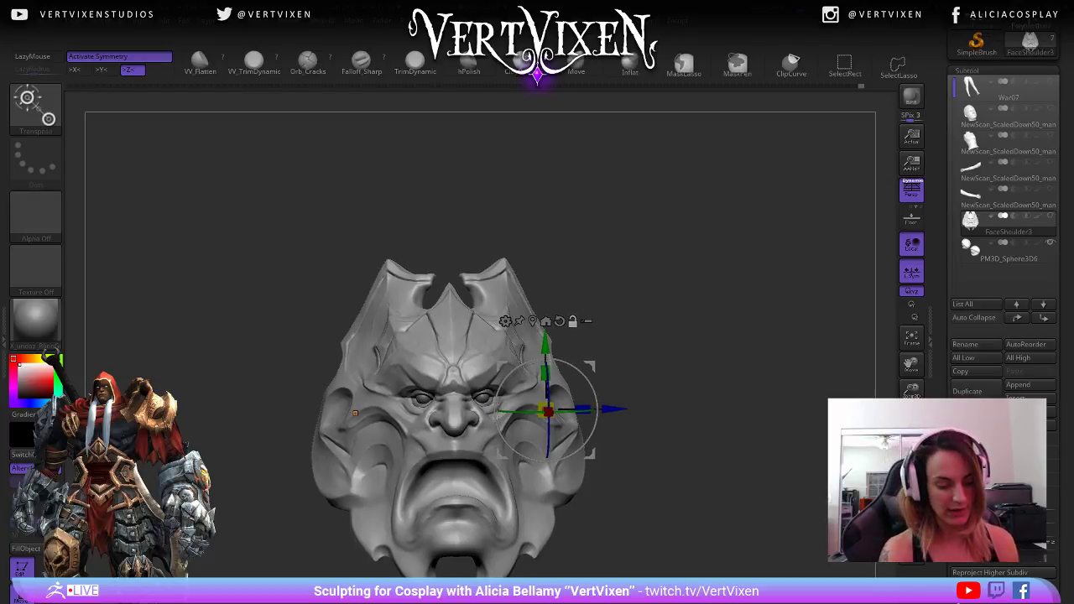
key("b")
key("c")
key("b")
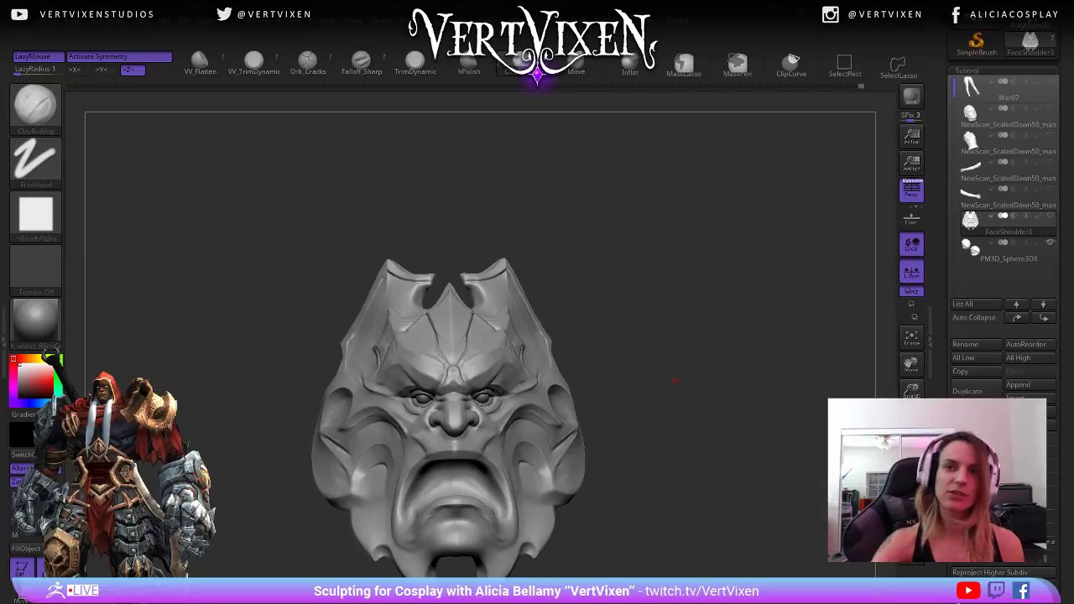
left_click_drag(675, 380, 623, 382)
left_click_drag(722, 289, 725, 314, "alt")
mouse_move(747, 267)
left_mouse_down("alt")
mouse_move(757, 314)
mouse_move(760, 295)
mouse_move(770, 305)
left_mouse_up("alt")
mouse_move(751, 231)
left_mouse_down("alt")
mouse_move(758, 258)
mouse_move(736, 297)
mouse_move(744, 283)
mouse_move(714, 296)
left_mouse_up("alt")
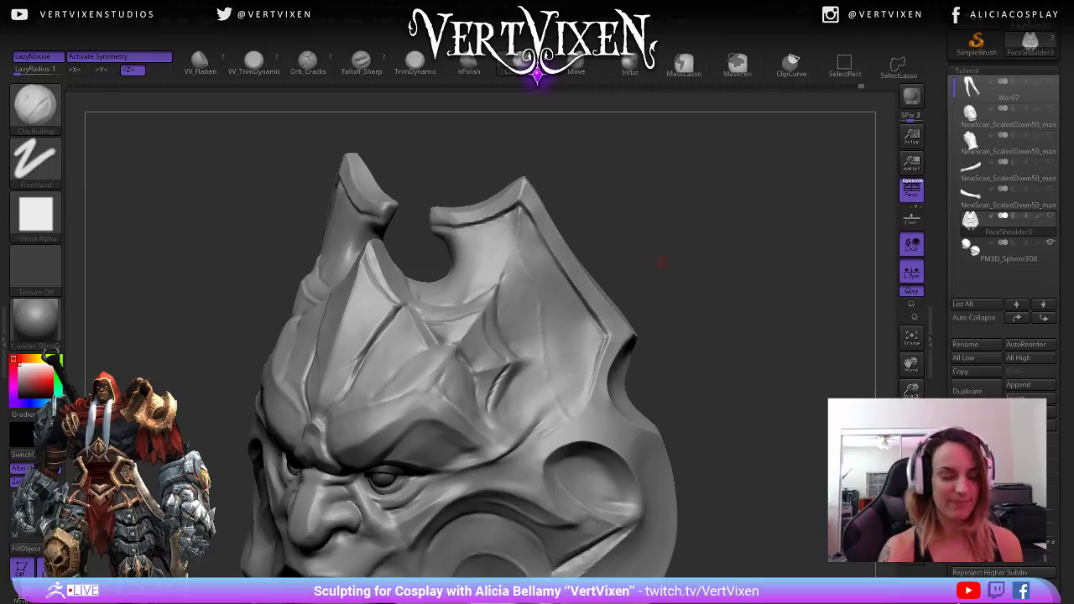
mouse_move(690, 251)
left_mouse_down()
mouse_move(699, 242)
mouse_move(702, 258)
mouse_move(700, 237)
mouse_move(703, 262)
mouse_move(738, 270)
left_mouse_up()
key("b")
key("h")
key("p")
key("space")
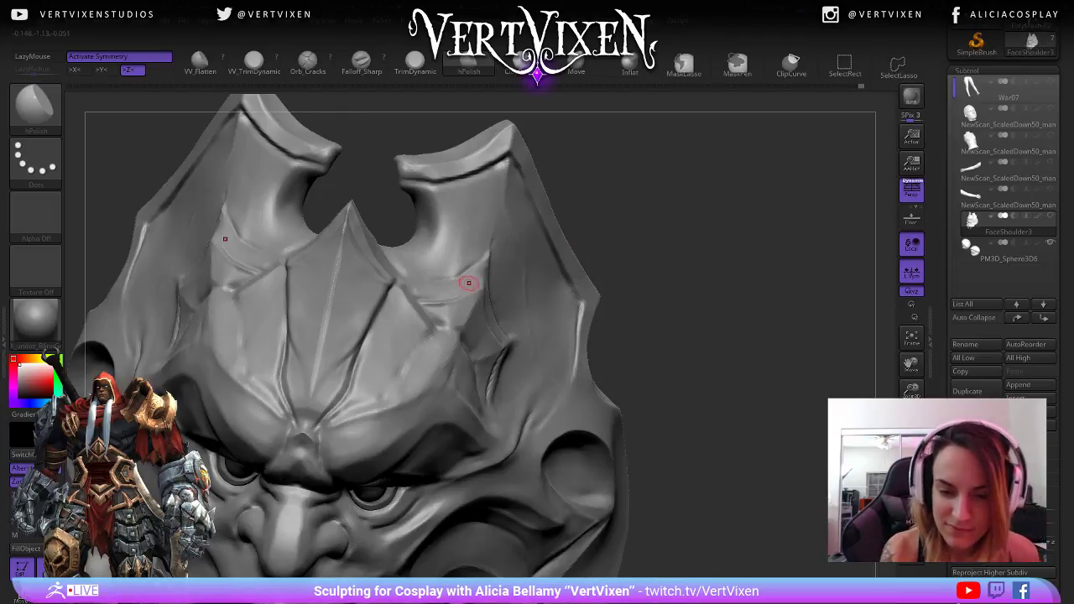
left_click_drag(470, 283, 473, 281)
- Build up the raised point above the temple recess with ClayBuildup and smooth the added clay into the surrounding surface
key("b")
key("c")
key("b")
left_click_drag(659, 239, 587, 253)
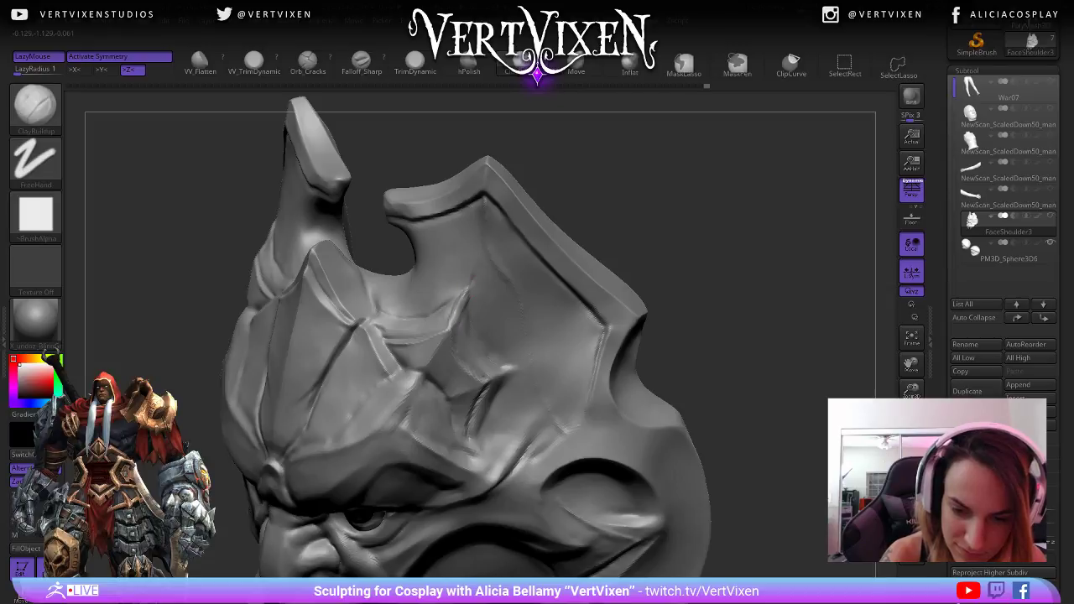
key("shift")
left_click_drag(662, 243, 713, 230)
left_click_drag(448, 307, 458, 302)
left_click_drag(713, 230, 671, 243)
left_click_drag(465, 306, 477, 354, "shift")
- Add clay to the brow ridge's outer upper corner beside the temple recess and smooth it
mouse_move(675, 273)
left_mouse_down("alt")
mouse_move(686, 232)
mouse_move(642, 243)
left_mouse_up("alt")
mouse_move(625, 269)
left_mouse_down("shift")
mouse_move(676, 274)
mouse_move(638, 310)
mouse_move(659, 335)
mouse_move(645, 338)
mouse_move(681, 330)
mouse_move(678, 362)
left_mouse_up("shift")
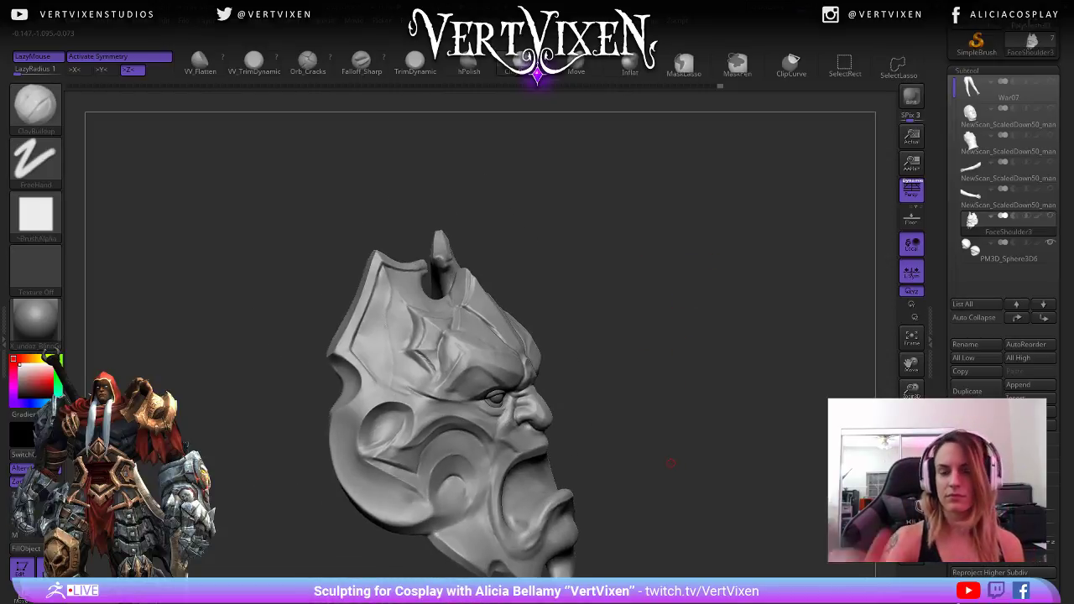
left_click_drag(617, 278, 652, 281)
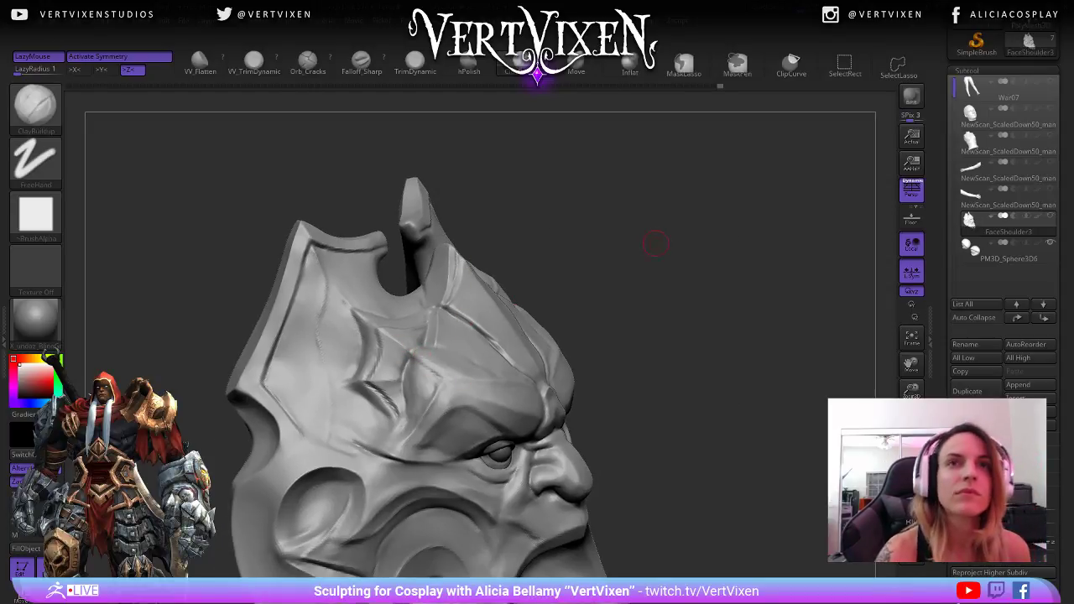
left_click_drag(652, 240, 513, 344)
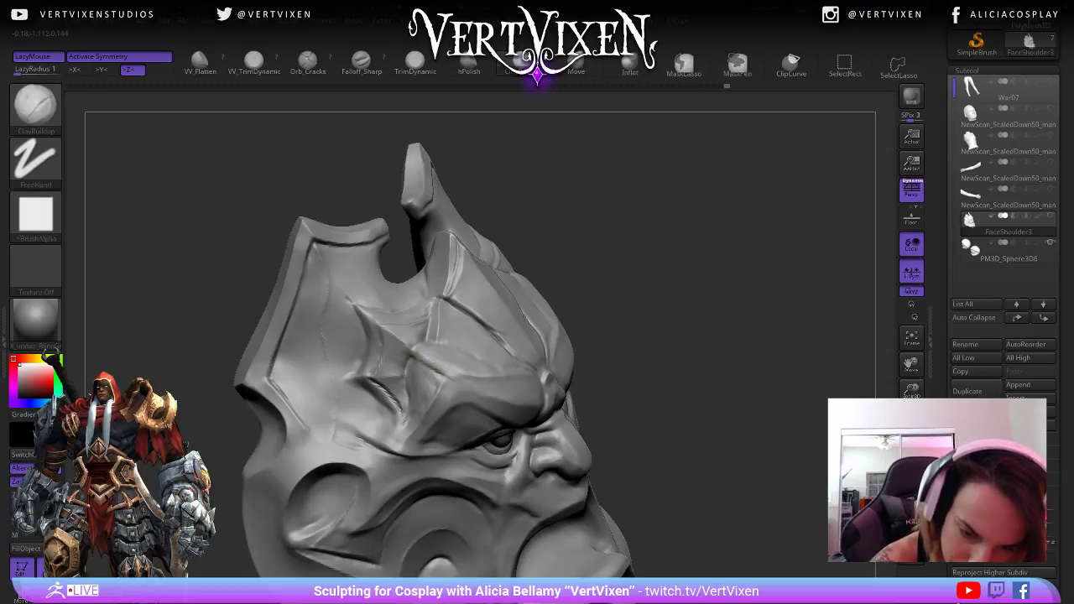
left_click_drag(637, 257, 567, 265)
left_click_drag(432, 364, 426, 380)
left_click_drag(609, 250, 539, 245)
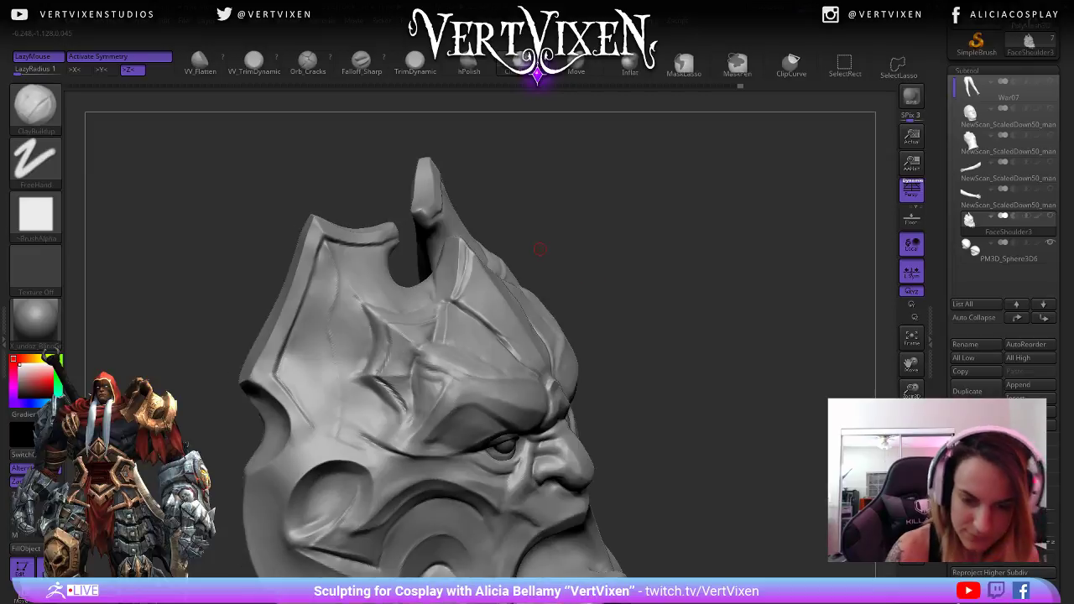
left_click_drag(439, 357, 432, 382, "shift")
left_click_drag(520, 258, 535, 264)
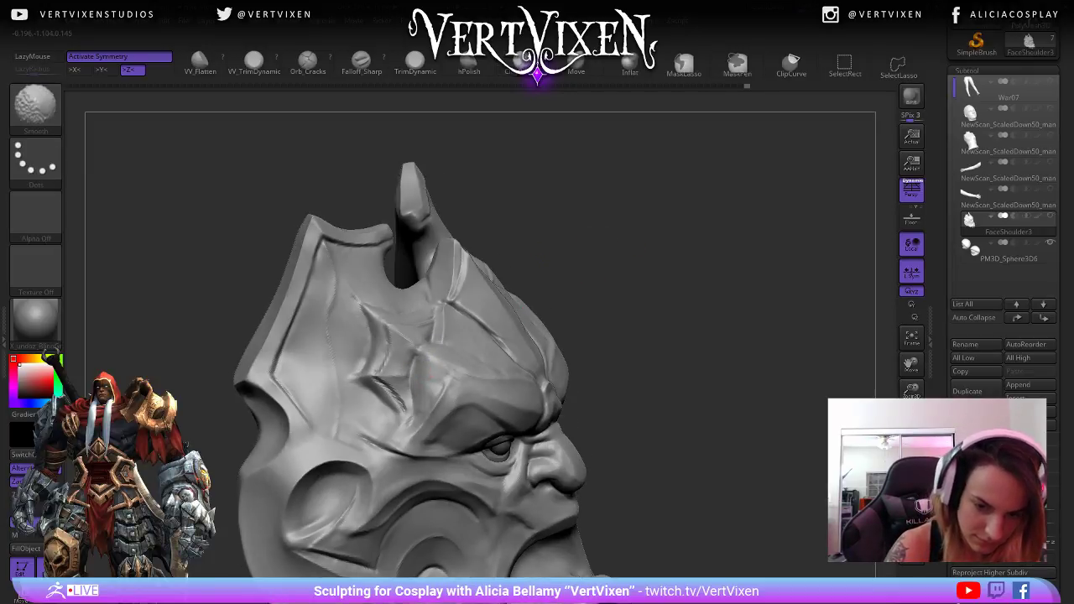
- Flatten the planes around the brow ridge's outer upper corner with the hPolish brush
key("b")
key("h")
key("p")
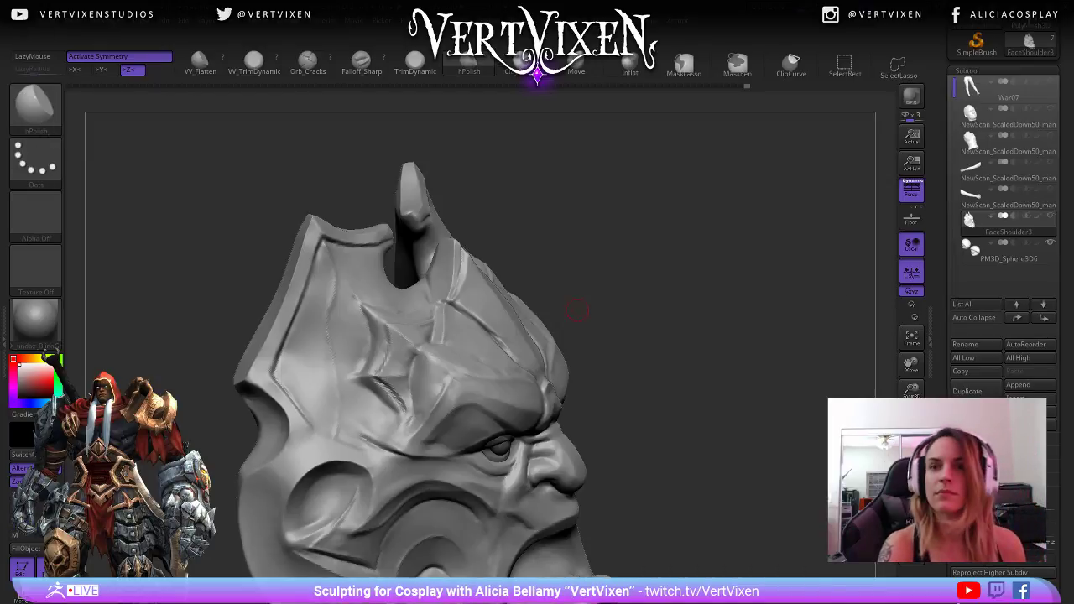
mouse_move(572, 310)
left_mouse_down("alt")
mouse_move(579, 337)
mouse_move(638, 367)
left_mouse_up("alt")
key("space")
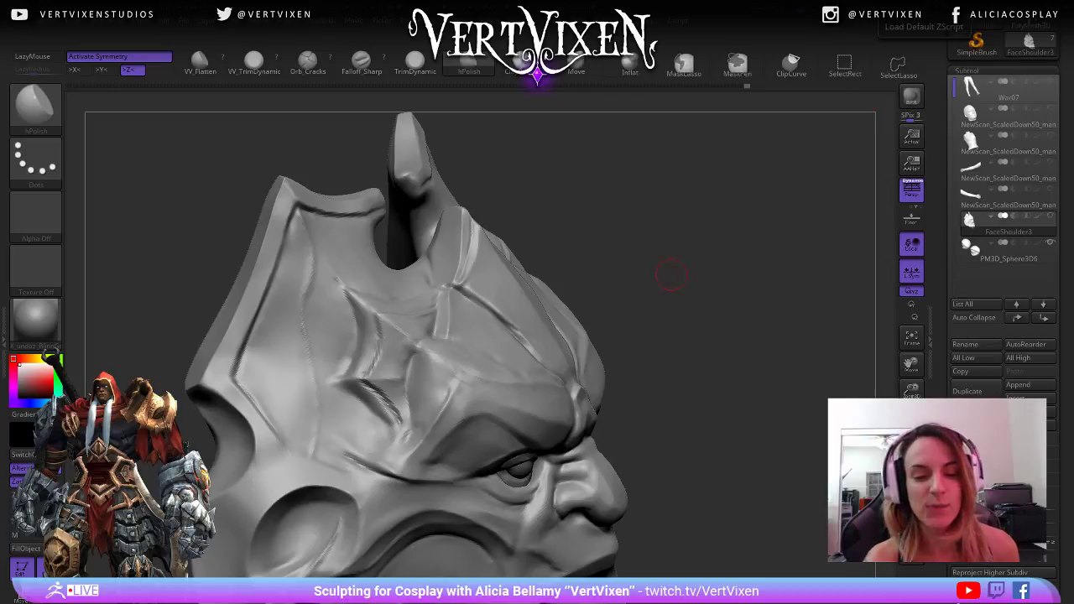
mouse_move(671, 275)
left_mouse_down()
mouse_move(701, 282)
mouse_move(726, 266)
mouse_move(745, 327)
left_mouse_up()
left_click_drag(732, 422, 759, 363)
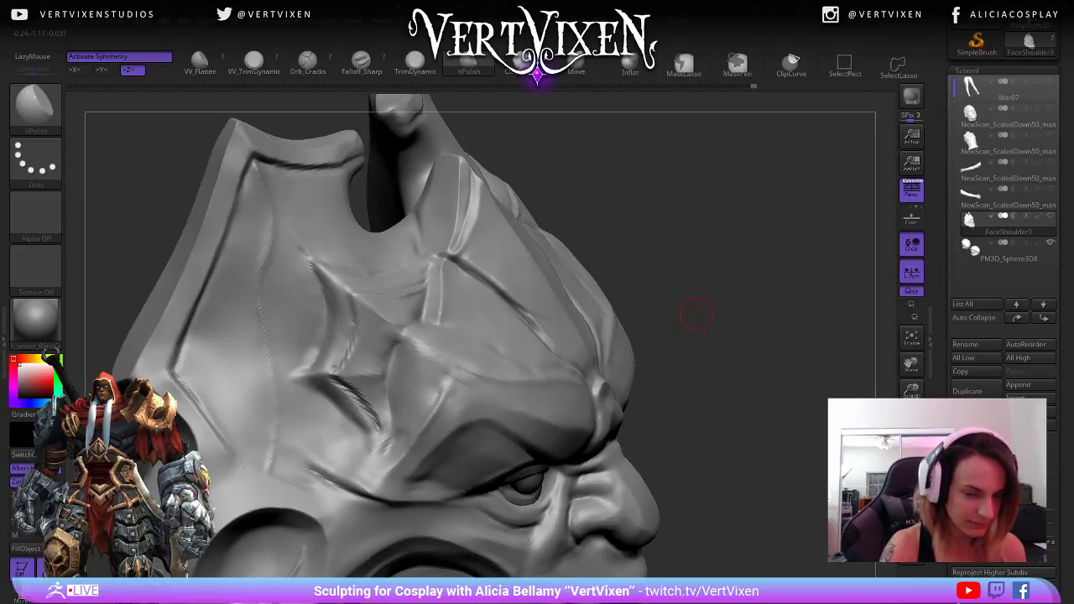
left_click_drag(696, 307, 490, 281)
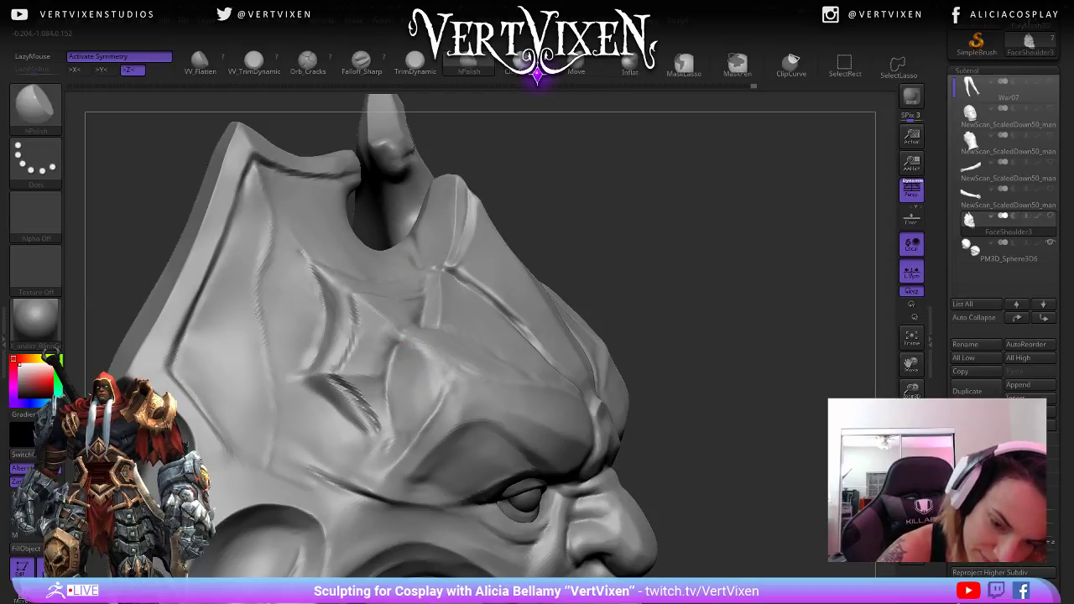
mouse_move(691, 215)
left_mouse_down()
mouse_move(671, 190)
mouse_move(676, 243)
mouse_move(694, 228)
left_mouse_up()
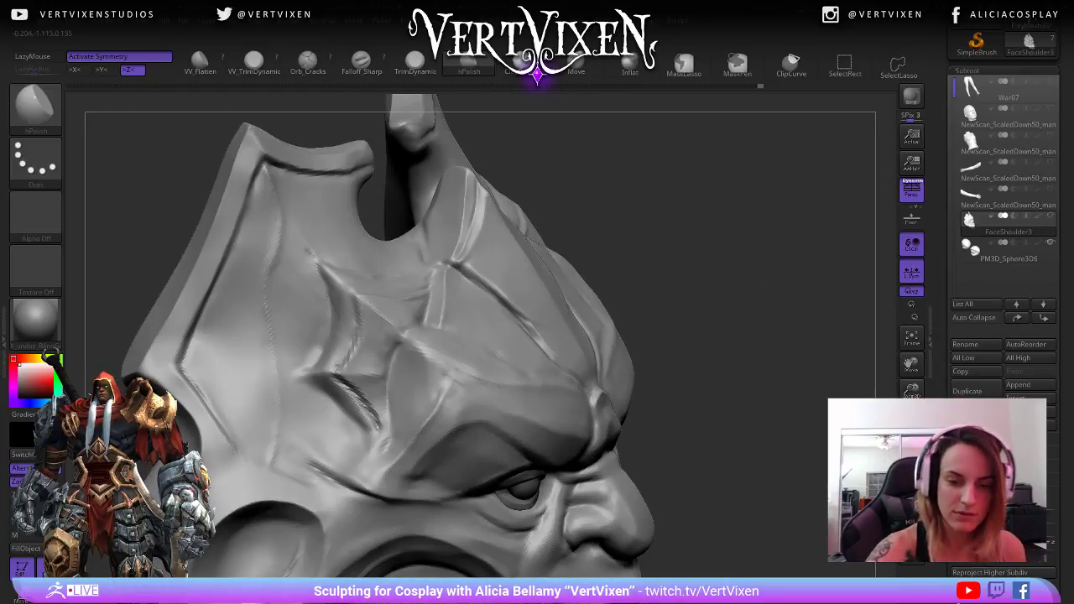
left_click_drag(635, 256, 674, 270)
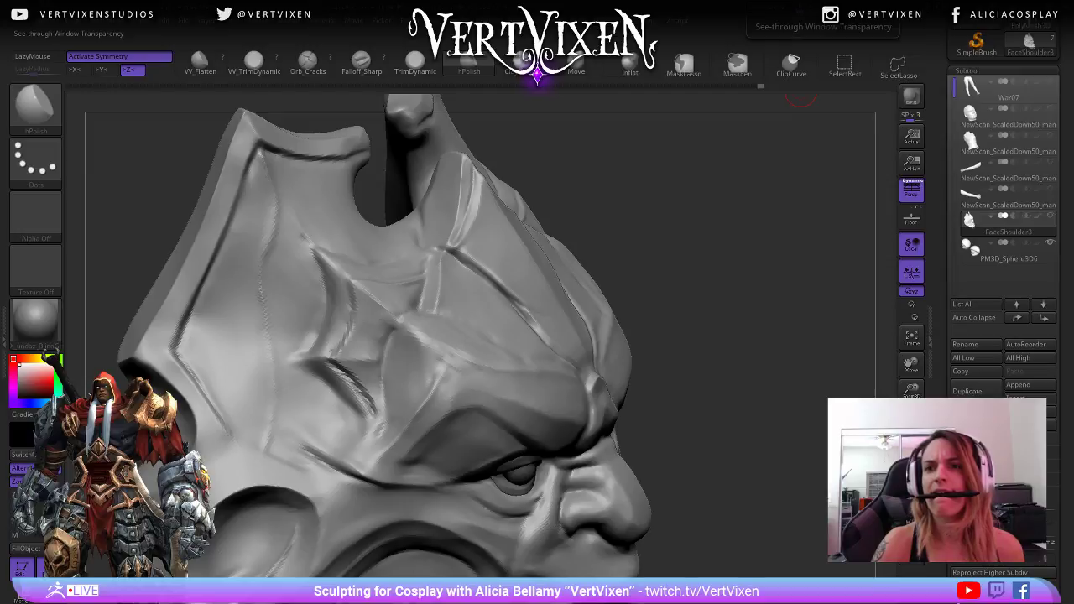
mouse_move(738, 201)
left_mouse_down()
mouse_move(723, 198)
mouse_move(727, 174)
mouse_move(741, 176)
mouse_move(738, 259)
mouse_move(628, 321)
left_mouse_up()
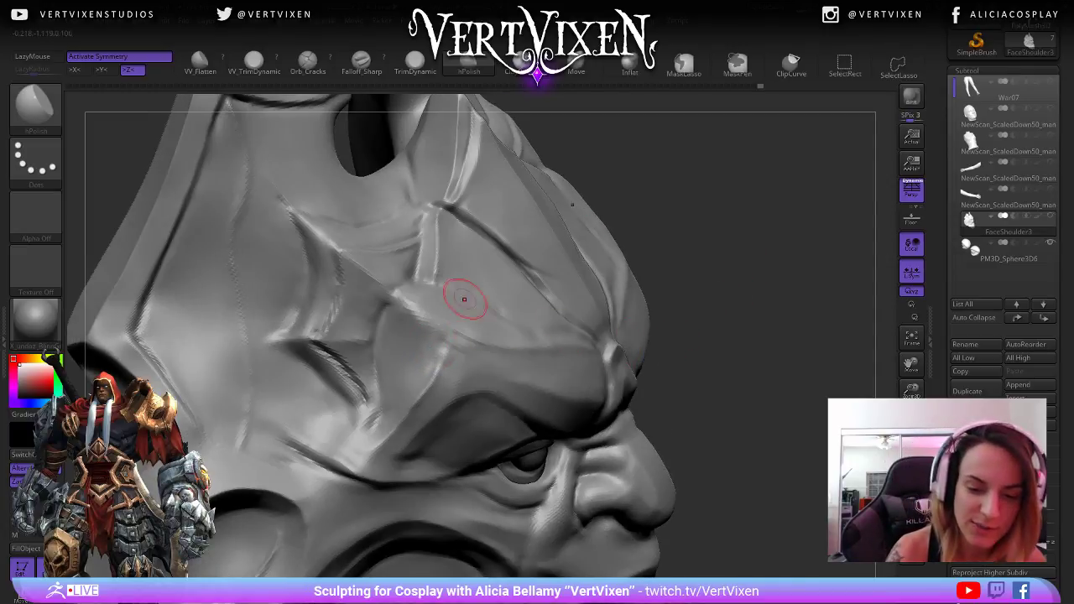
- Fill the facet between the brow's outer corner and the temple recess with ClayBuildup strokes and smooth them
key("b")
key("c")
key("b")
key("space")
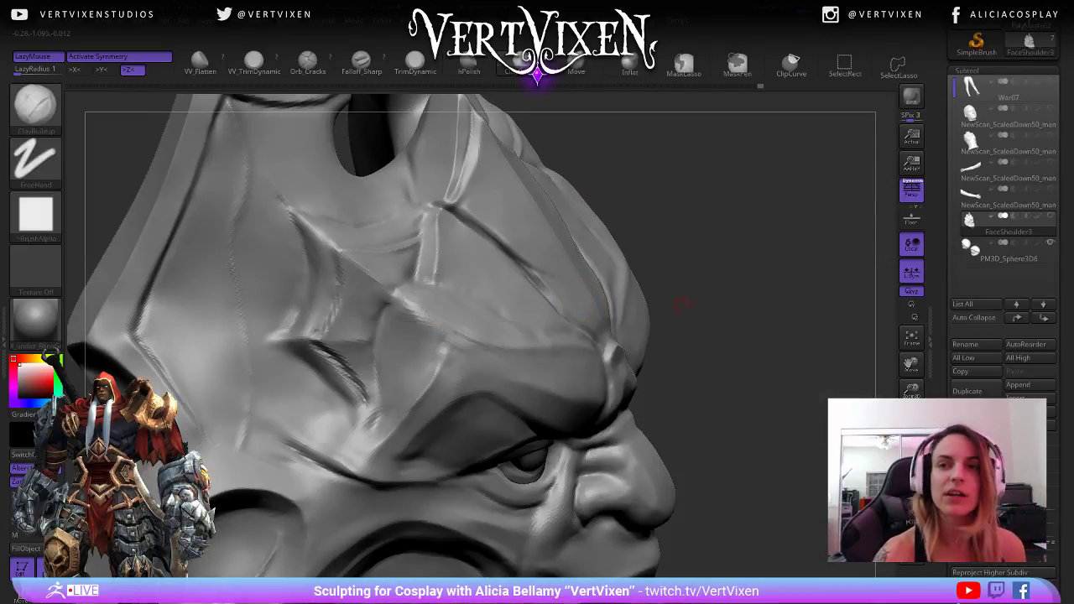
left_click_drag(675, 300, 726, 291)
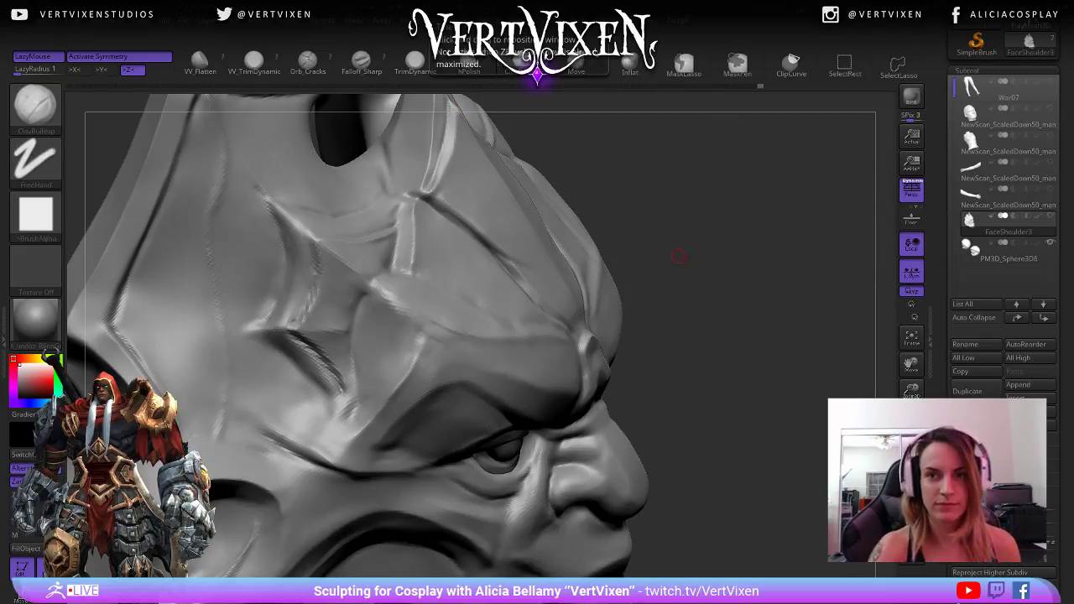
mouse_move(678, 256)
left_mouse_down()
mouse_move(715, 258)
mouse_move(706, 256)
left_mouse_up()
mouse_move(382, 292)
left_mouse_down()
mouse_move(416, 320)
mouse_move(408, 335)
mouse_move(368, 317)
mouse_move(405, 346)
mouse_move(370, 352)
left_mouse_up()
key("ctrl+z")
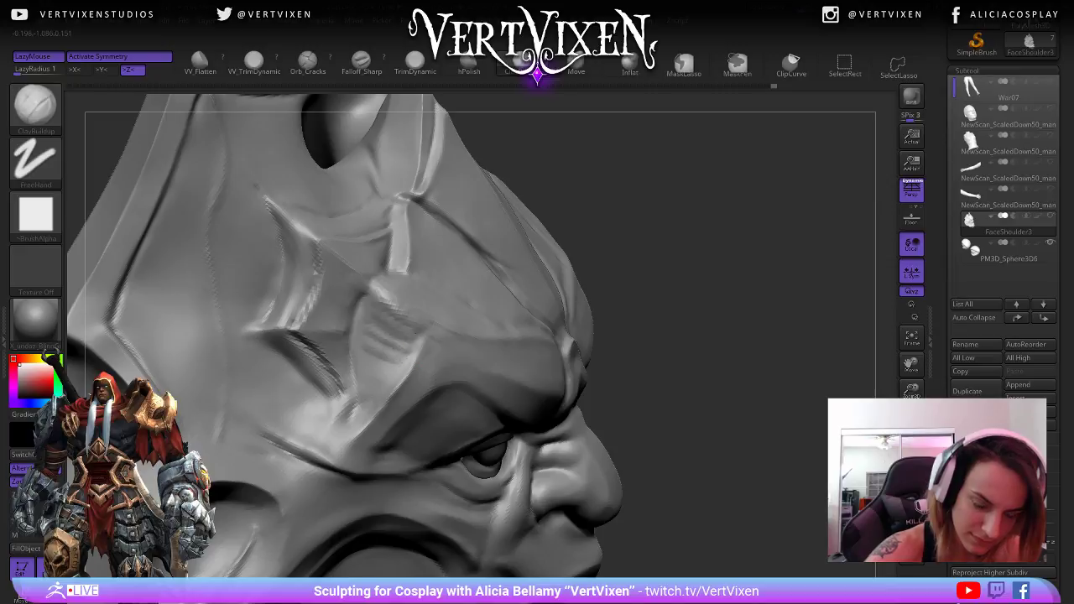
key("shift")
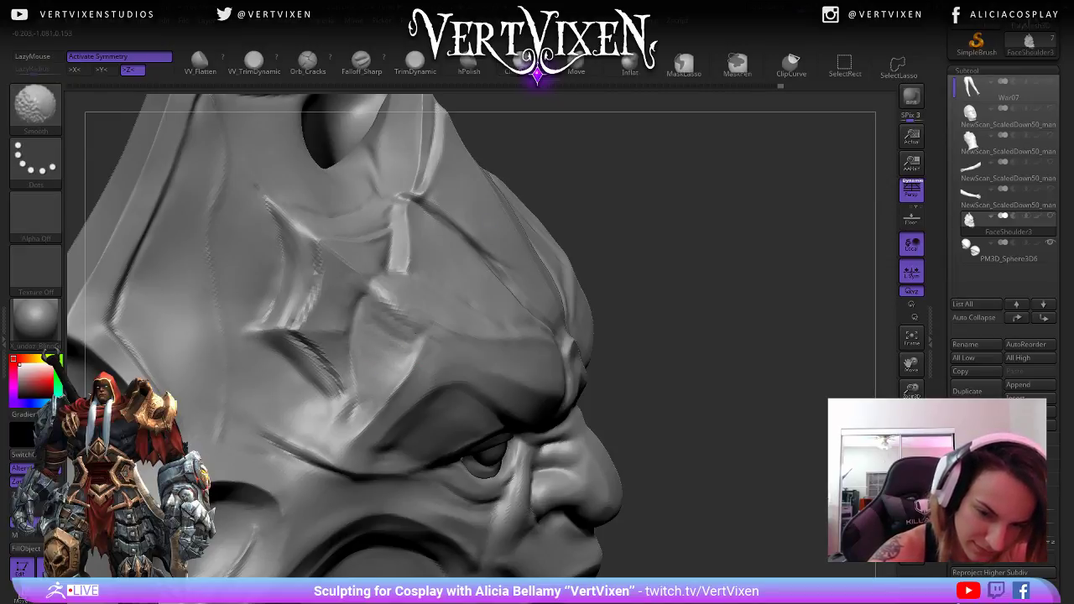
left_click_drag(384, 299, 426, 315, "shift")
- Polish the filled brow facet beside the temple recess with hPolish, adjusting the brush's draw size
left_click_drag(713, 336, 681, 256, "alt")
mouse_move(738, 294)
left_mouse_down()
mouse_move(616, 293)
mouse_move(739, 304)
mouse_move(598, 223)
mouse_move(602, 211)
mouse_move(674, 258)
left_mouse_up()
key("b")
key("h")
key("p")
key("space")
key("space")
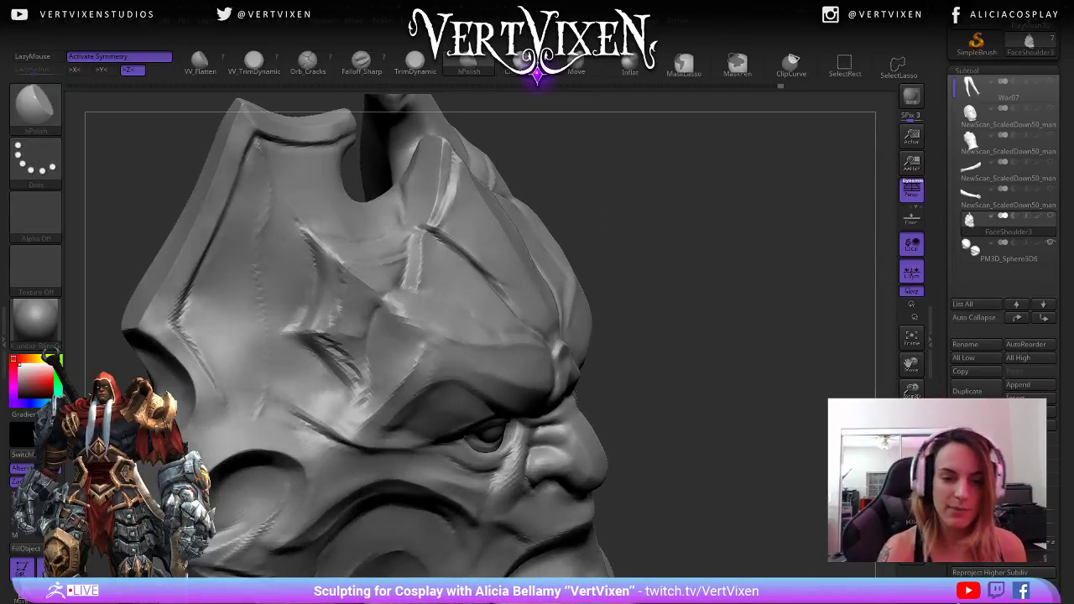
right_click(404, 310)
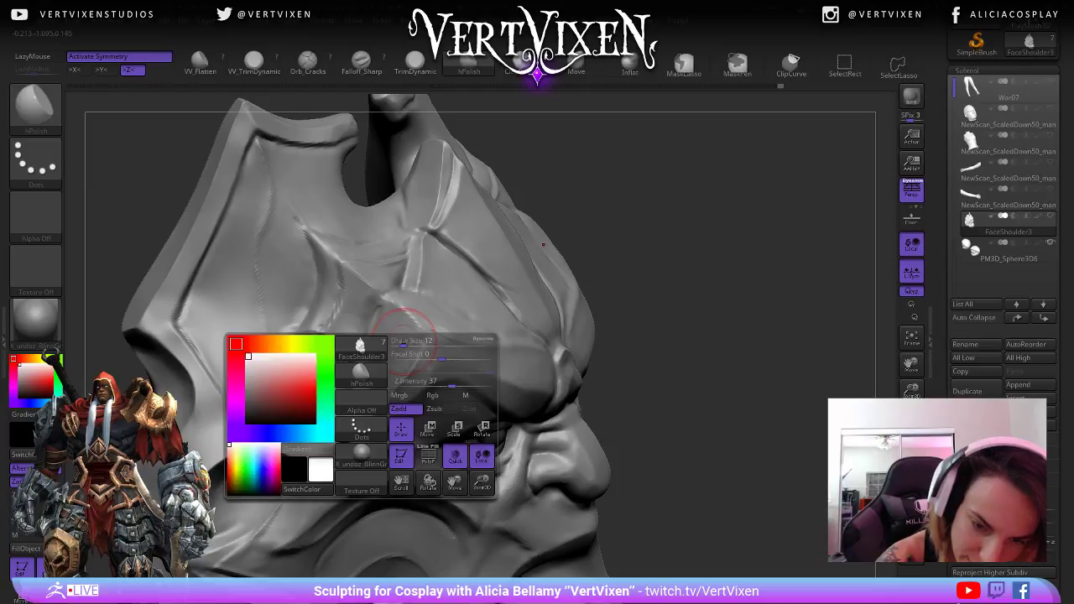
right_click_drag(416, 300, 515, 234)
right_click(420, 277)
right_click_drag(671, 252, 720, 329)
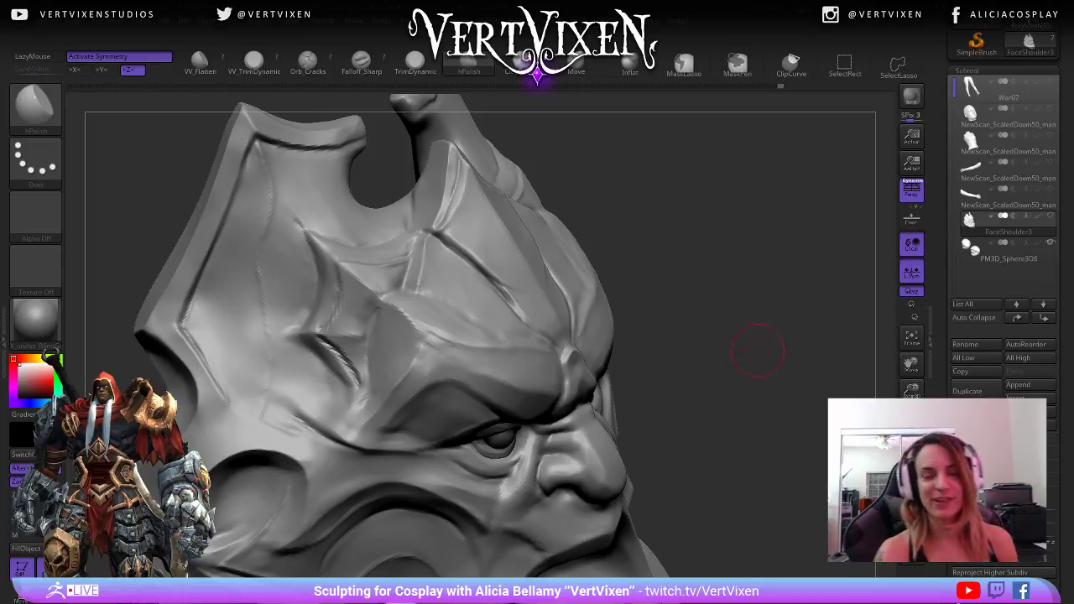
- Polish the junction between the brow's outer corner and the forehead plate's side bevel using a smaller hPolish brush
left_click_drag(756, 350, 455, 252)
key("space")
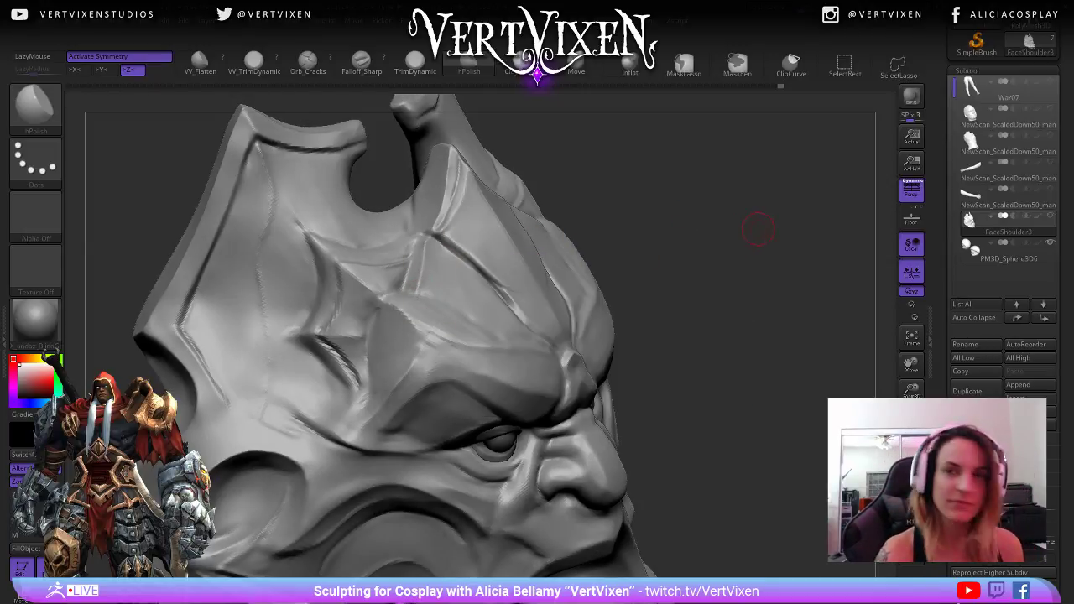
left_click_drag(757, 229, 563, 293)
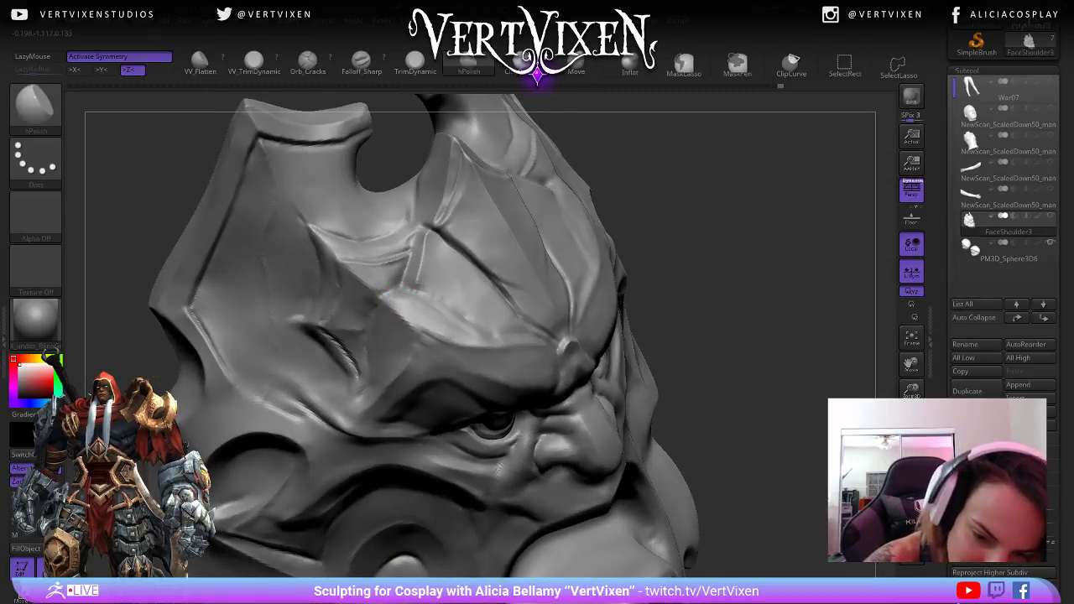
left_click_drag(705, 231, 723, 246)
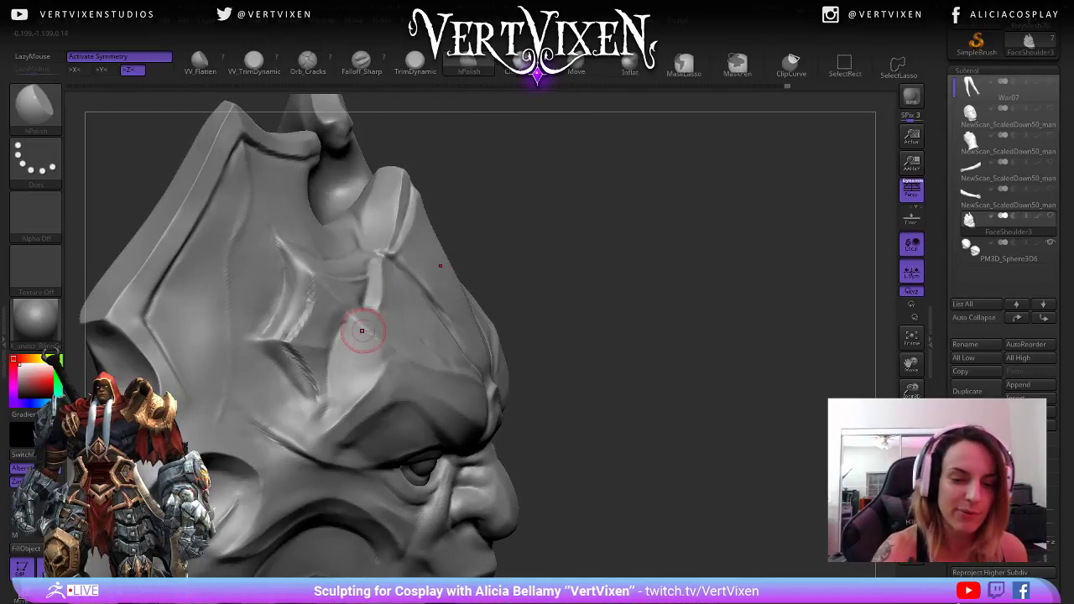
- Build up the brow ridge's upper edge near its outer corner with short ClayBuildup strokes
mouse_move(579, 394)
left_mouse_down()
mouse_move(693, 433)
mouse_move(749, 425)
mouse_move(730, 393)
left_mouse_up()
key("b")
key("c")
key("b")
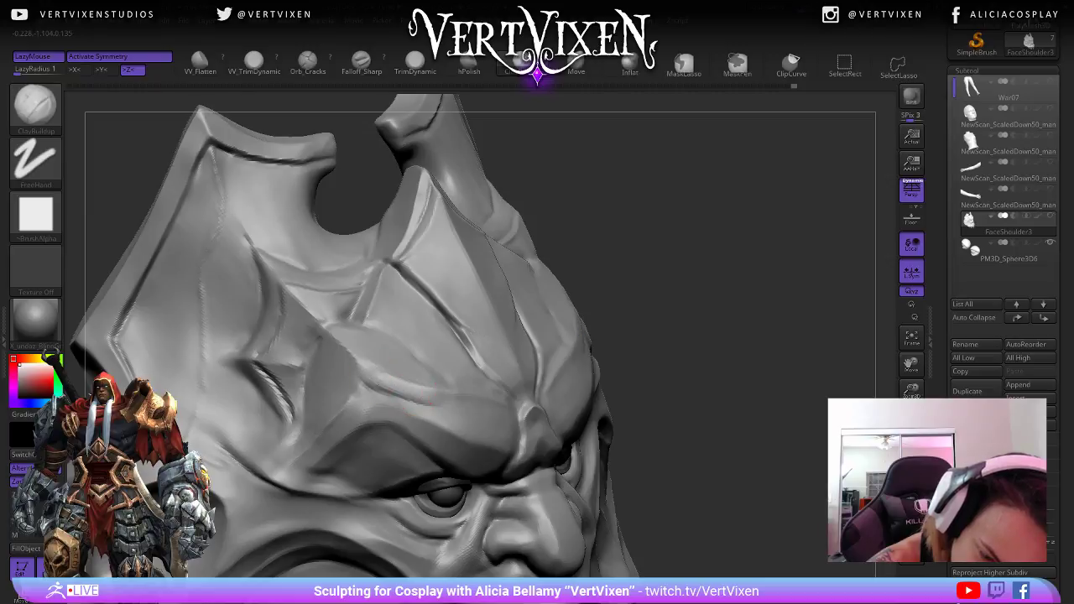
left_click_drag(662, 257, 508, 271)
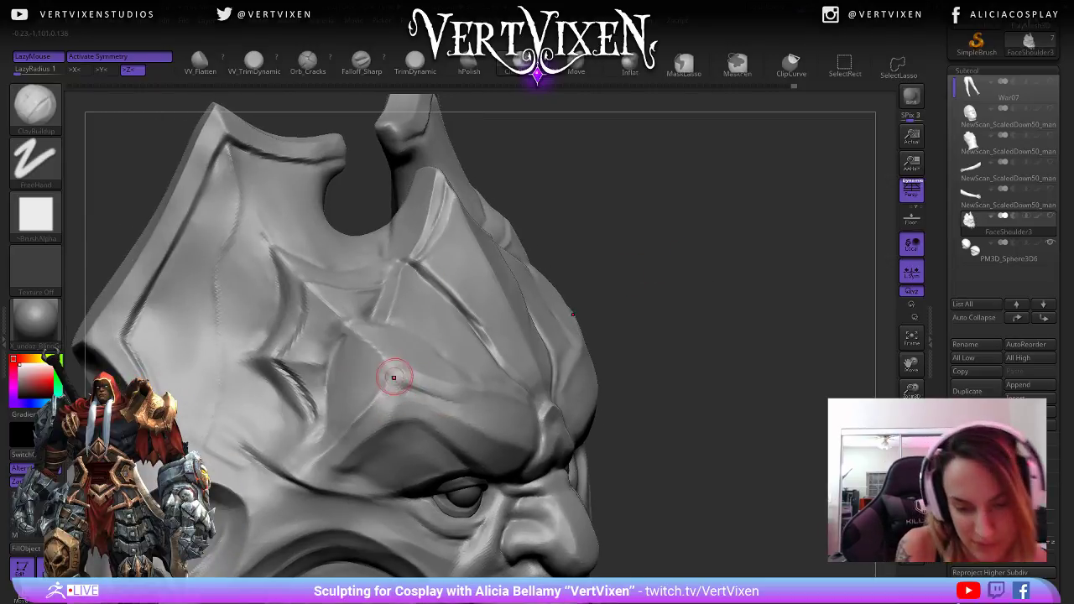
left_click_drag(385, 392, 414, 396)
left_click_drag(671, 327, 579, 327)
left_click_drag(405, 391, 474, 407)
- Carve a sharp crease along the brow ridge's upper edge with the Falloff_Sharp brush, adjusting its draw size
mouse_move(696, 311)
left_mouse_down()
mouse_move(780, 317)
mouse_move(739, 344)
left_mouse_up()
key("b")
left_click(737, 342)
key("space")
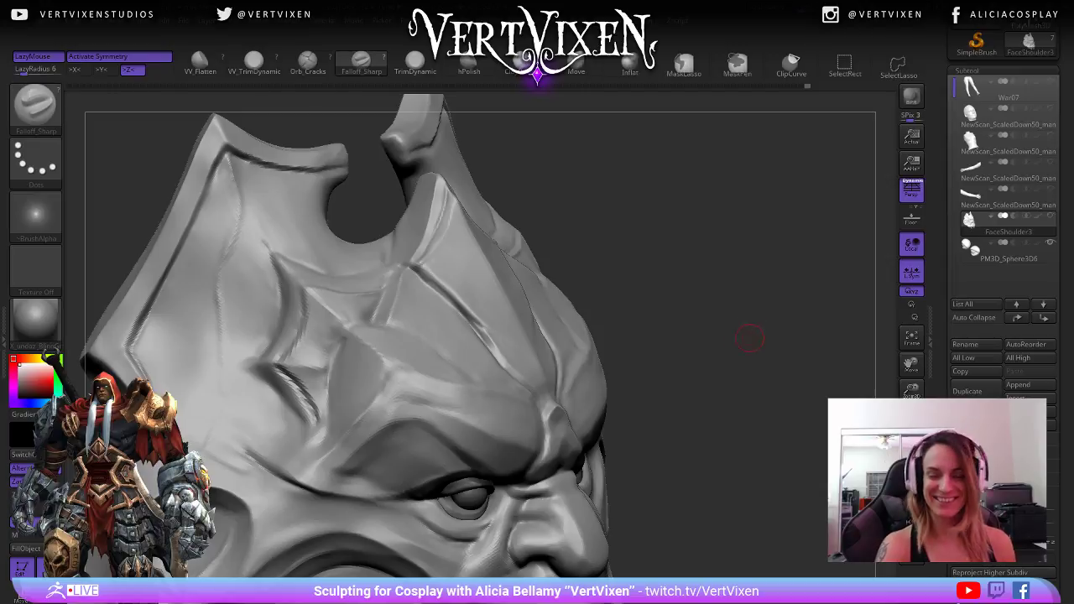
left_click_drag(749, 338, 789, 336)
key("space")
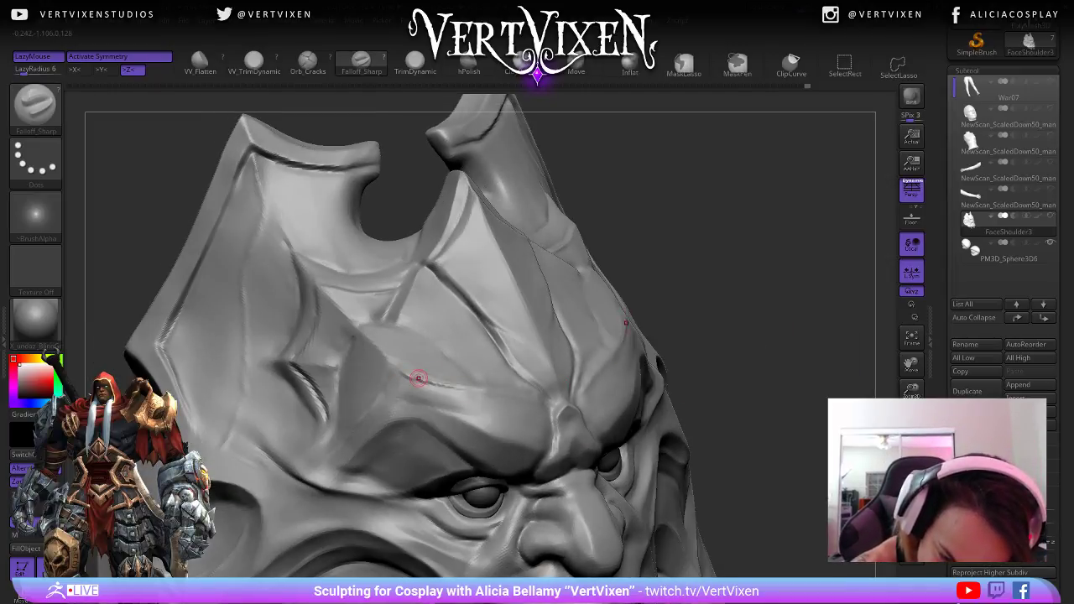
left_click_drag(419, 378, 488, 392)
- Continue the sharp crease around the brow's outer corner and deepen it along the upper edge toward the nose bridge
left_click_drag(713, 281, 755, 283)
left_click_drag(379, 395, 400, 372)
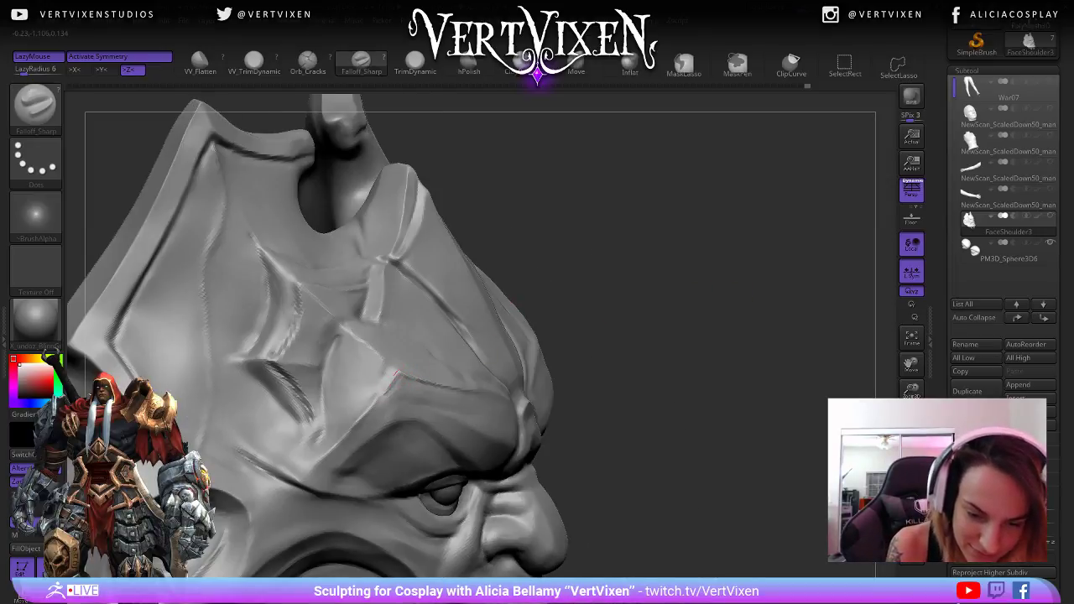
mouse_move(726, 311)
left_mouse_down()
mouse_move(513, 408)
mouse_move(630, 333)
left_mouse_up()
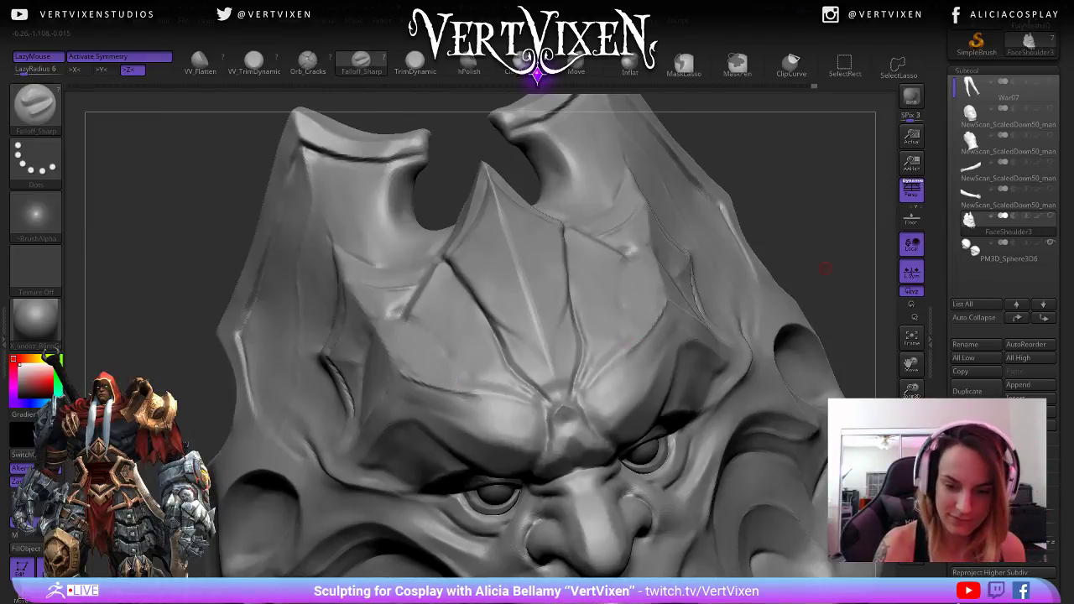
left_click_drag(826, 269, 412, 384)
key("space")
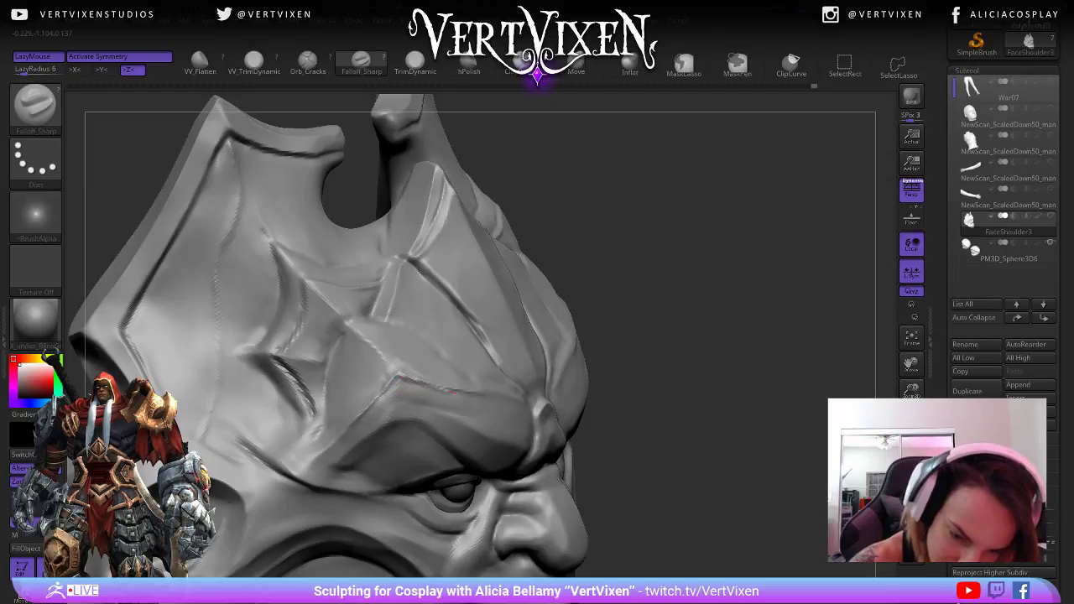
left_click_drag(396, 375, 510, 396)
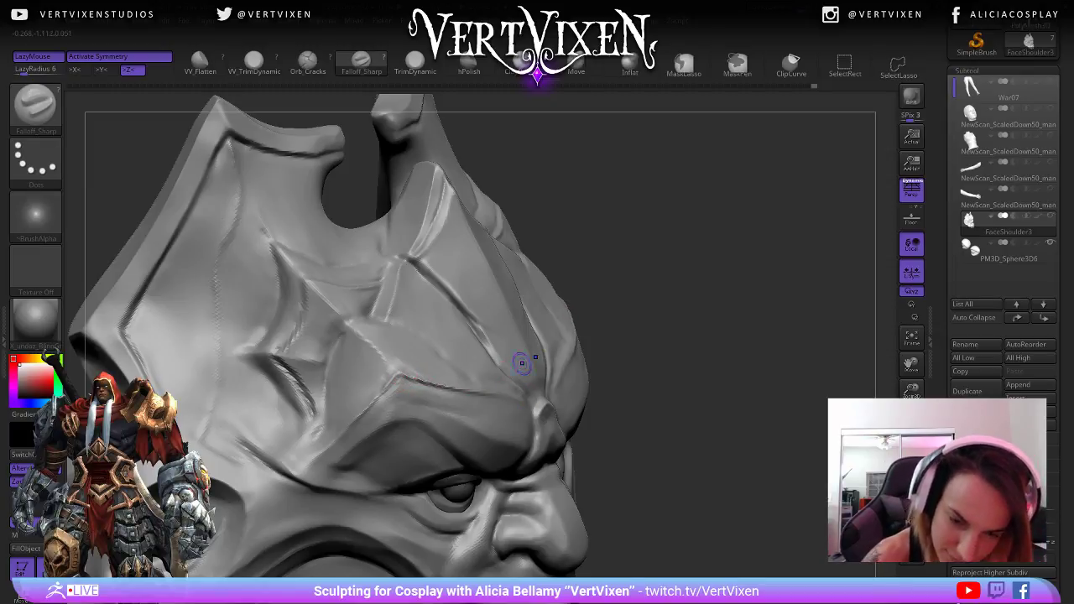
- Add ClayBuildup strokes along the creased upper edge and outer corner of the brow, and smooth them
key("b")
key("c")
key("b")
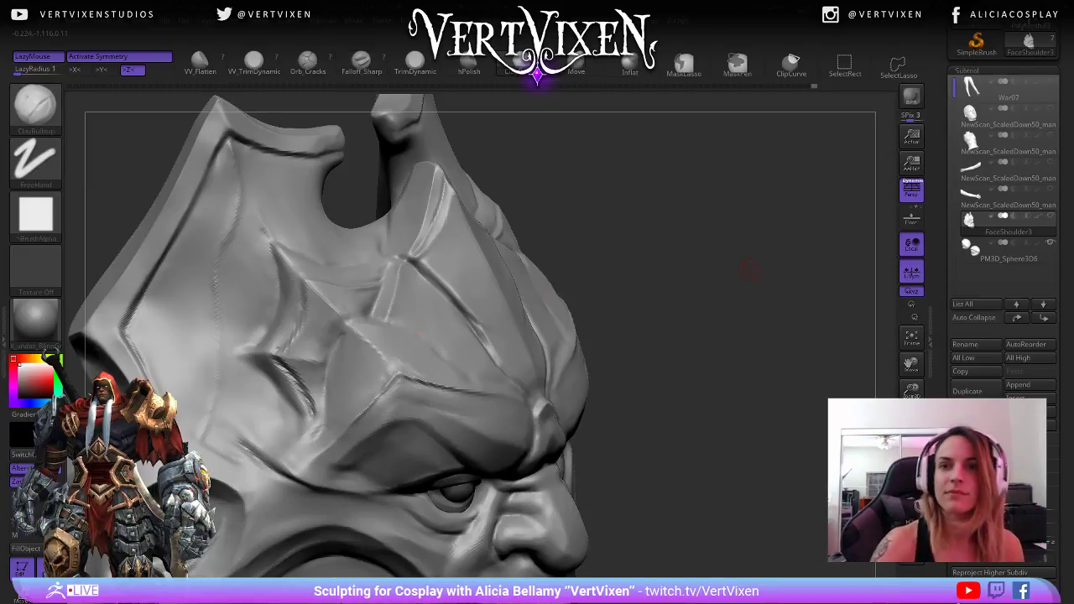
left_click_drag(750, 270, 736, 289)
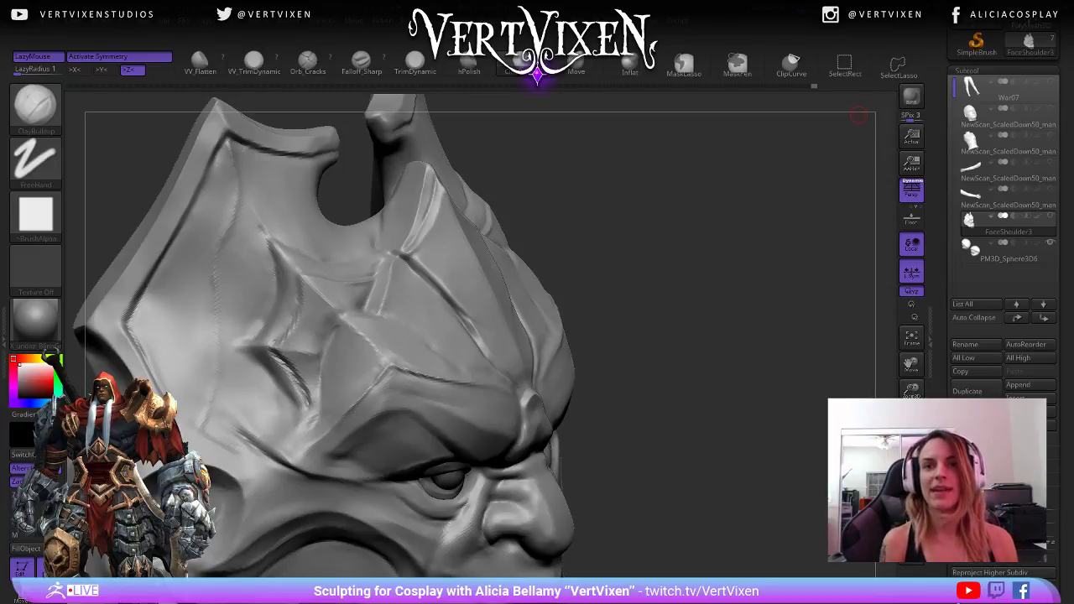
mouse_move(652, 260)
left_mouse_down()
mouse_move(644, 267)
mouse_move(695, 272)
left_mouse_up()
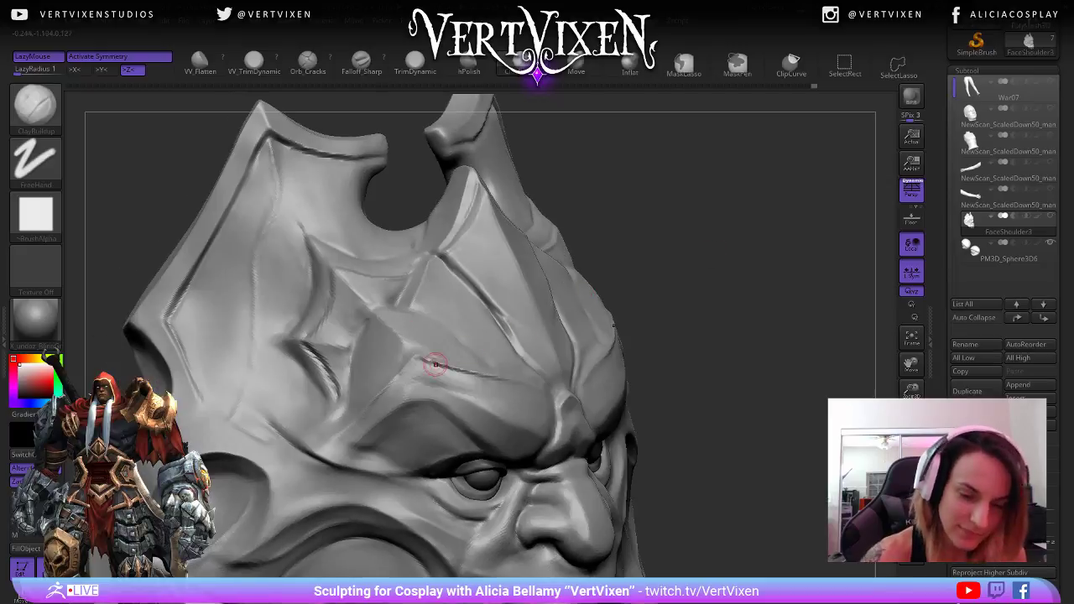
mouse_move(436, 364)
left_mouse_down()
mouse_move(414, 368)
mouse_move(462, 374)
mouse_move(421, 371)
mouse_move(451, 381)
left_mouse_up()
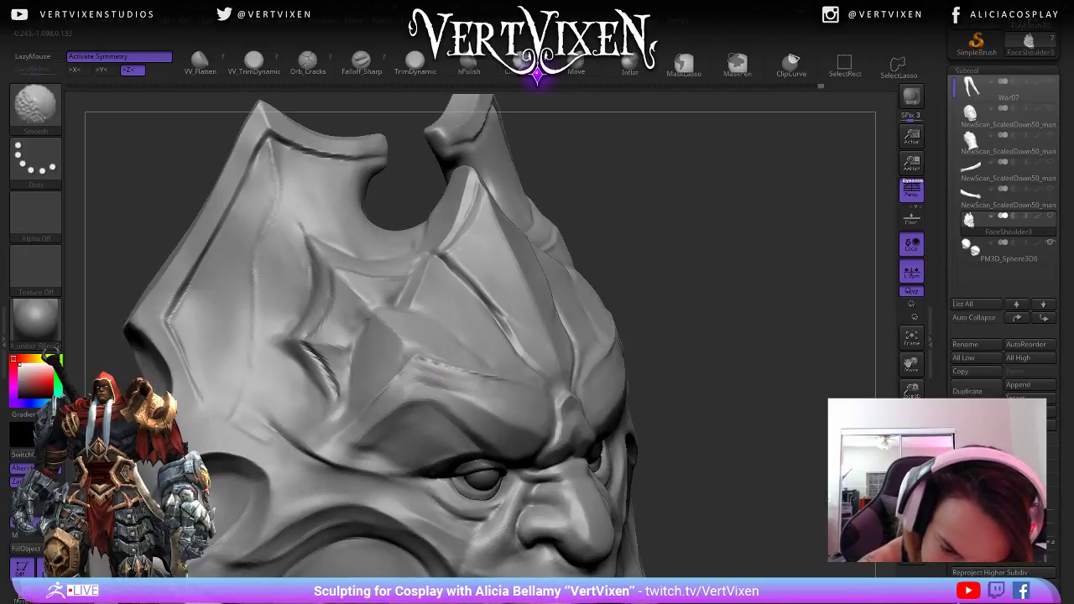
left_click_drag(662, 272, 691, 273)
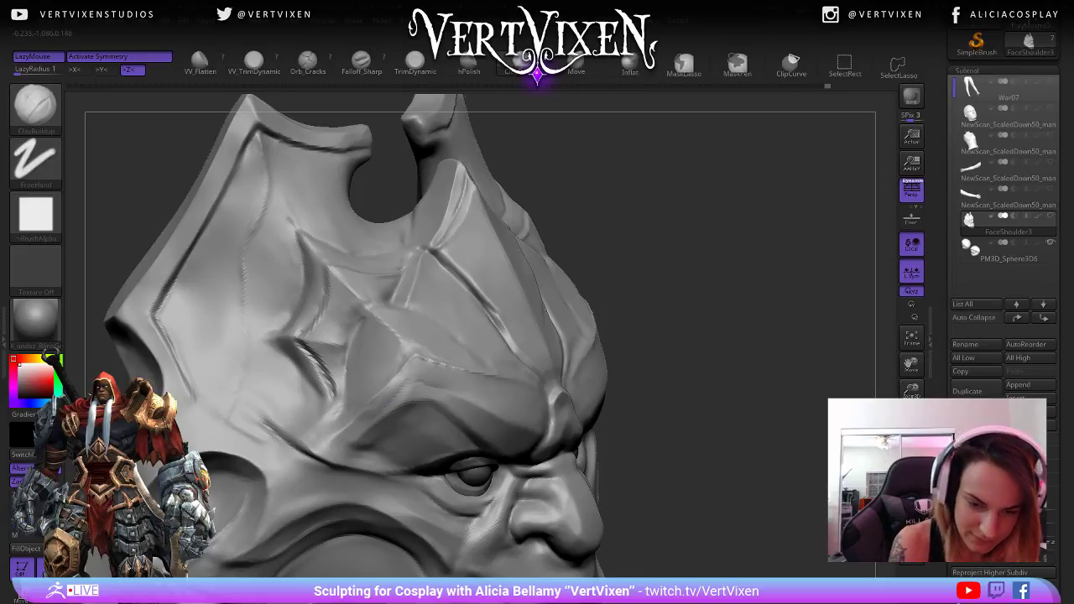
key("shift")
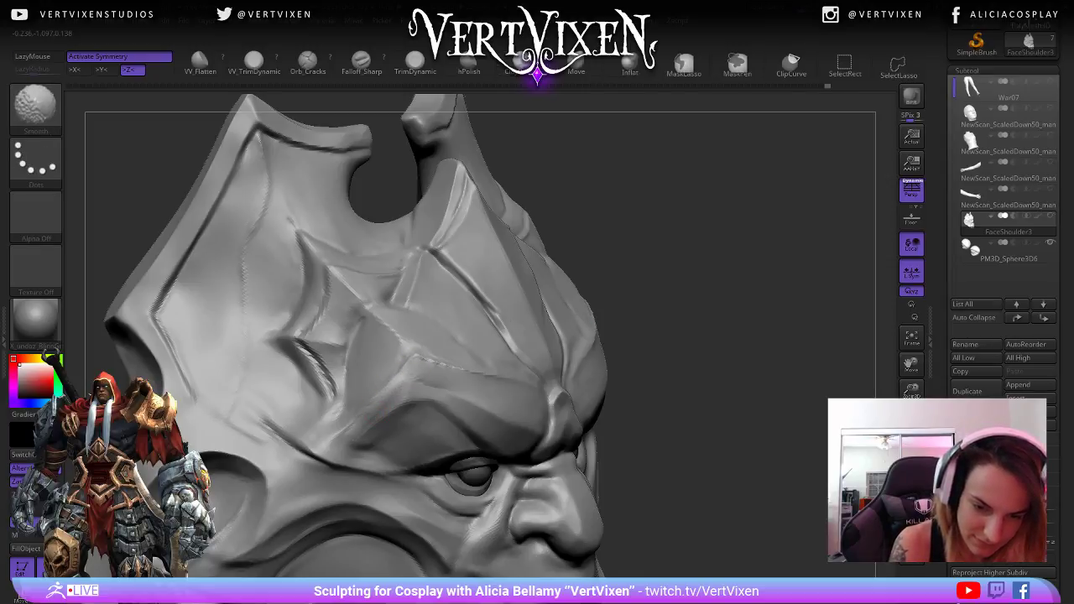
- Polish the brow ridge's upper edge and outer corner with a resized hPolish brush, checking the form from several angles
key("b")
key("h")
key("p")
key("space")
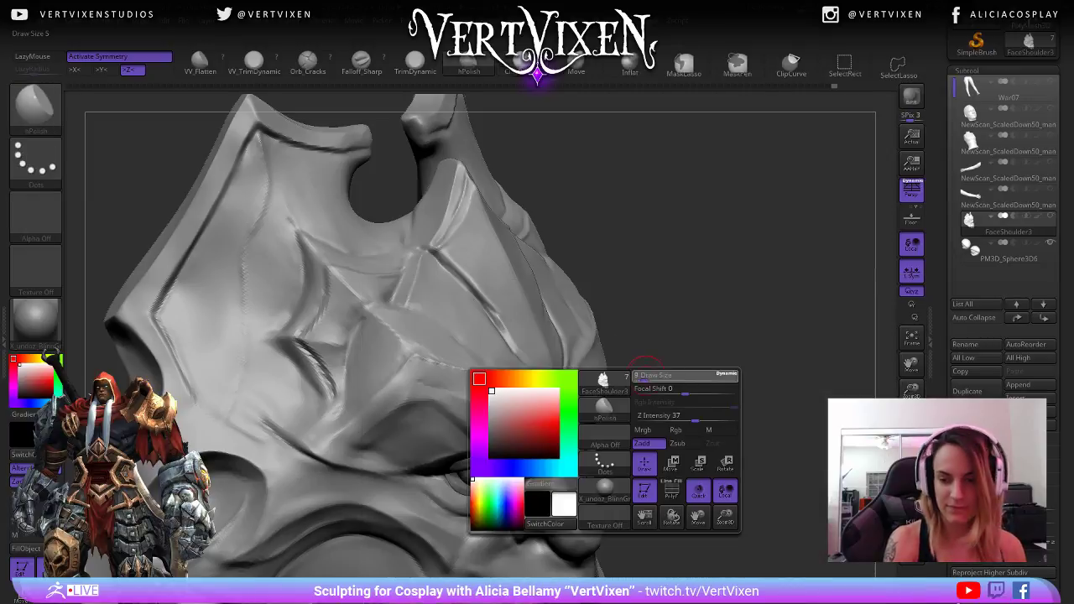
left_click_drag(667, 361, 686, 359)
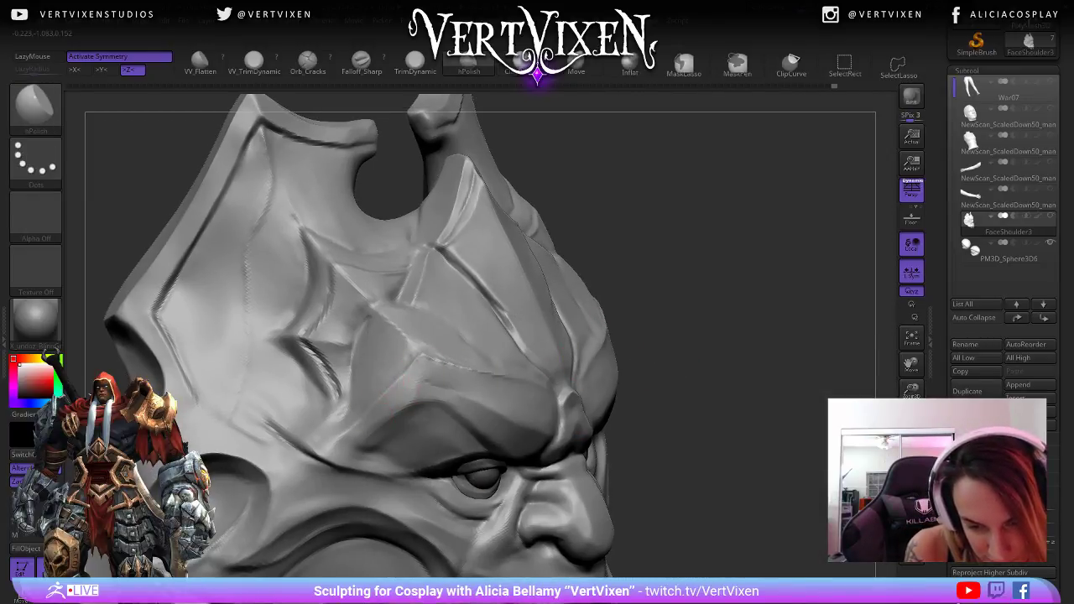
mouse_move(746, 289)
left_mouse_down()
mouse_move(683, 287)
mouse_move(757, 283)
left_mouse_up()
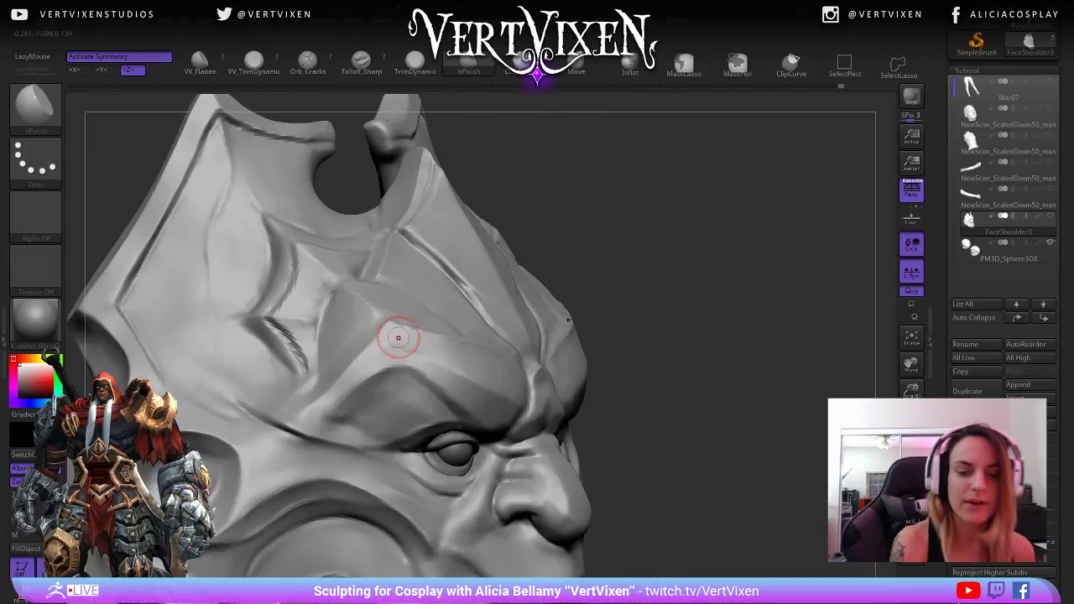
mouse_move(759, 376)
left_mouse_down()
mouse_move(779, 371)
mouse_move(766, 387)
mouse_move(772, 422)
left_mouse_up()
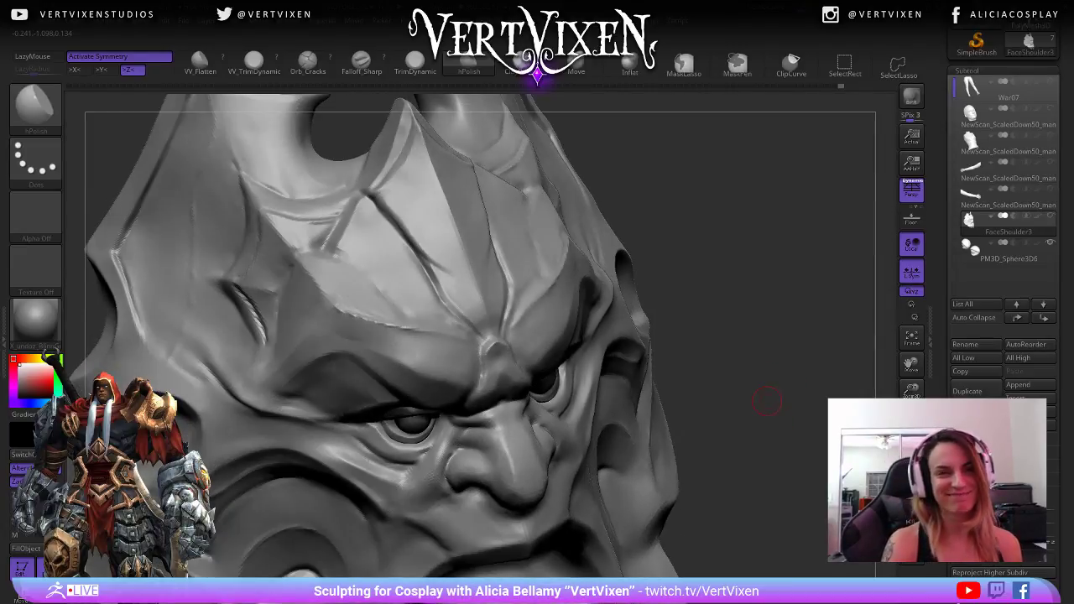
left_click_drag(742, 222, 738, 232)
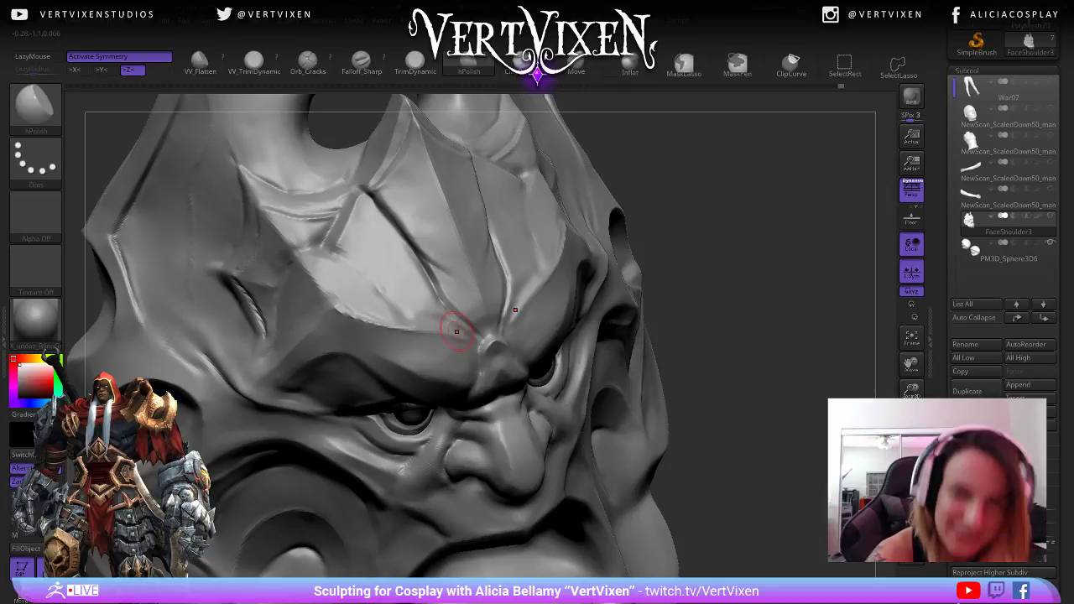
left_click_drag(746, 274, 726, 341)
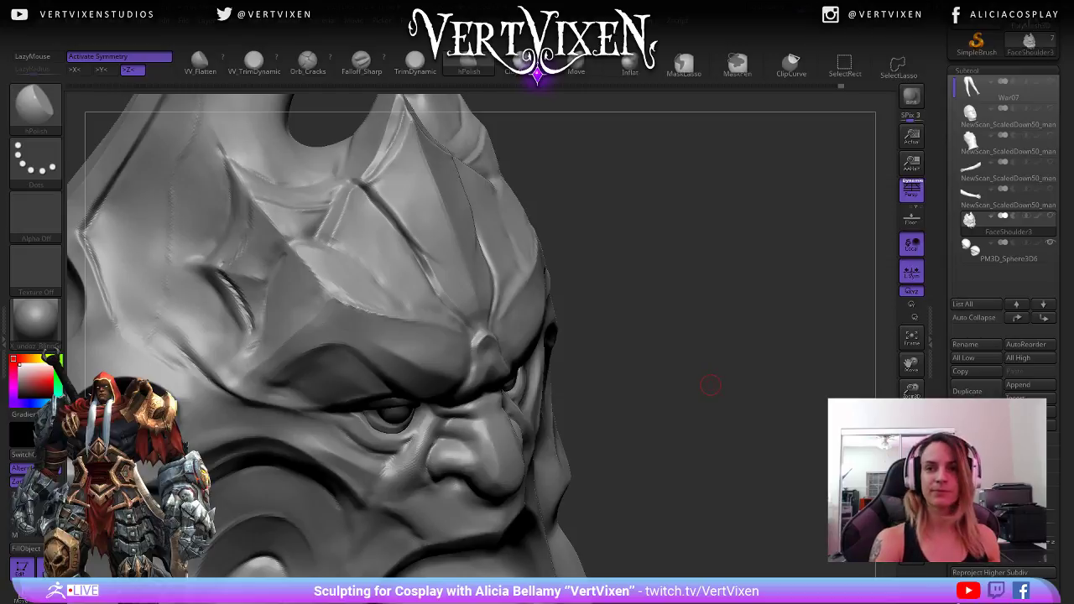
left_click_drag(711, 387, 371, 294)
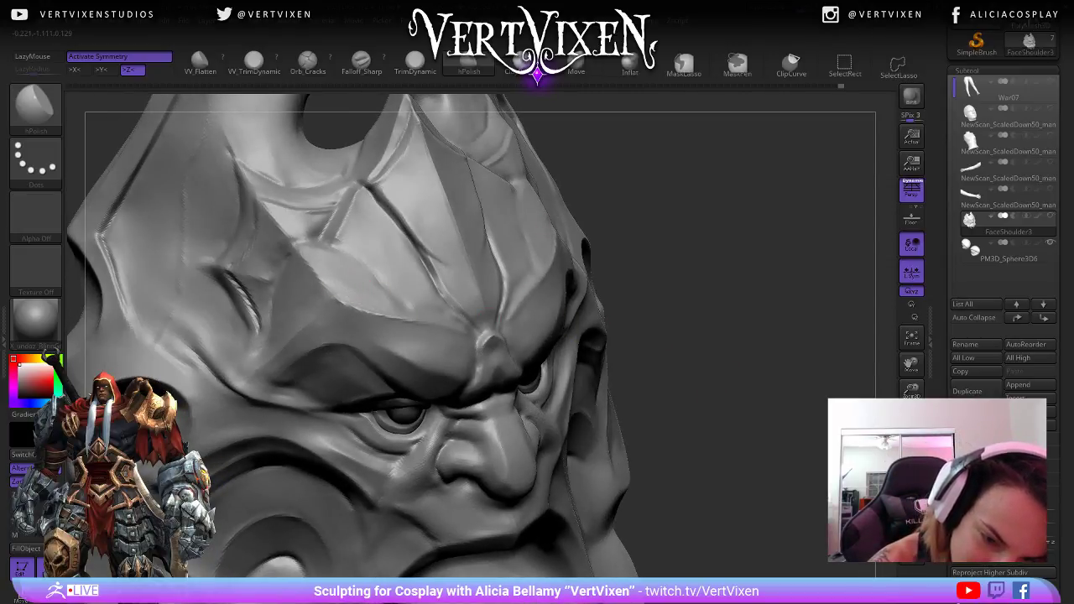
mouse_move(598, 191)
left_mouse_down("alt")
mouse_move(702, 280)
mouse_move(717, 410)
mouse_move(694, 440)
mouse_move(768, 419)
mouse_move(776, 344)
mouse_move(721, 467)
mouse_move(743, 466)
left_mouse_up("alt")
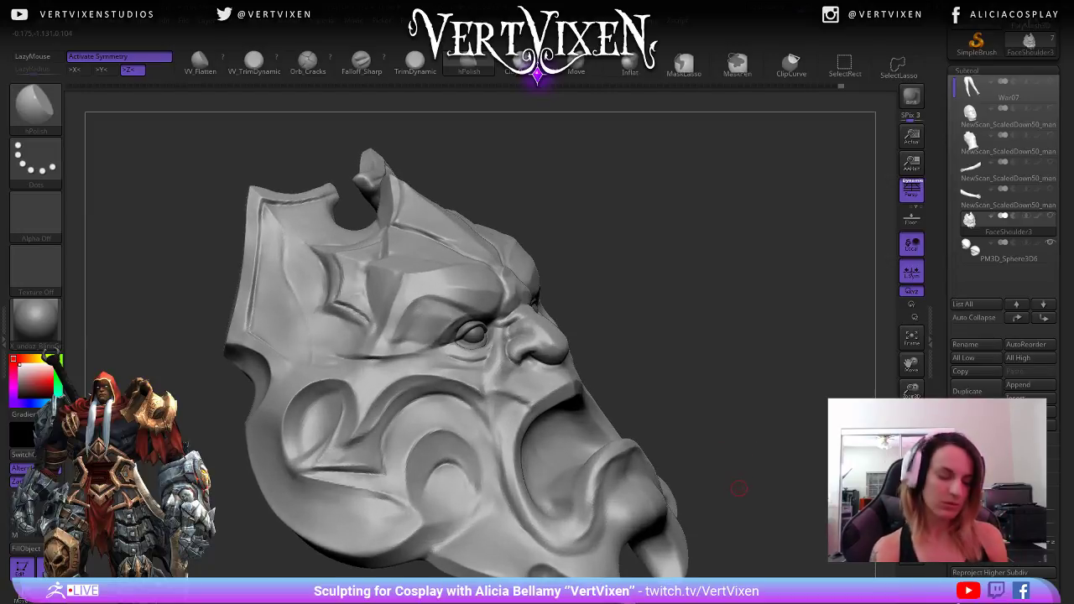
- Switch to the Move brush and enlarge its draw size for reshaping the face shoulder piece
key("b")
key("m")
key("v")
key("space")
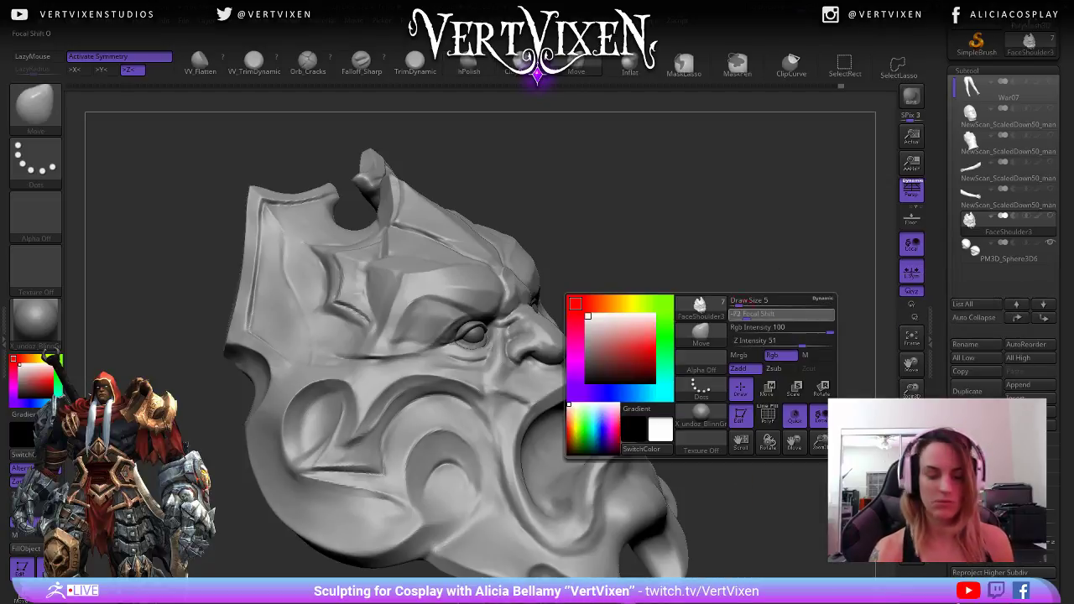
mouse_move(752, 316)
left_mouse_down()
mouse_move(779, 316)
mouse_move(756, 299)
mouse_move(778, 318)
mouse_move(755, 336)
mouse_move(756, 377)
mouse_move(755, 357)
mouse_move(763, 369)
left_mouse_up()
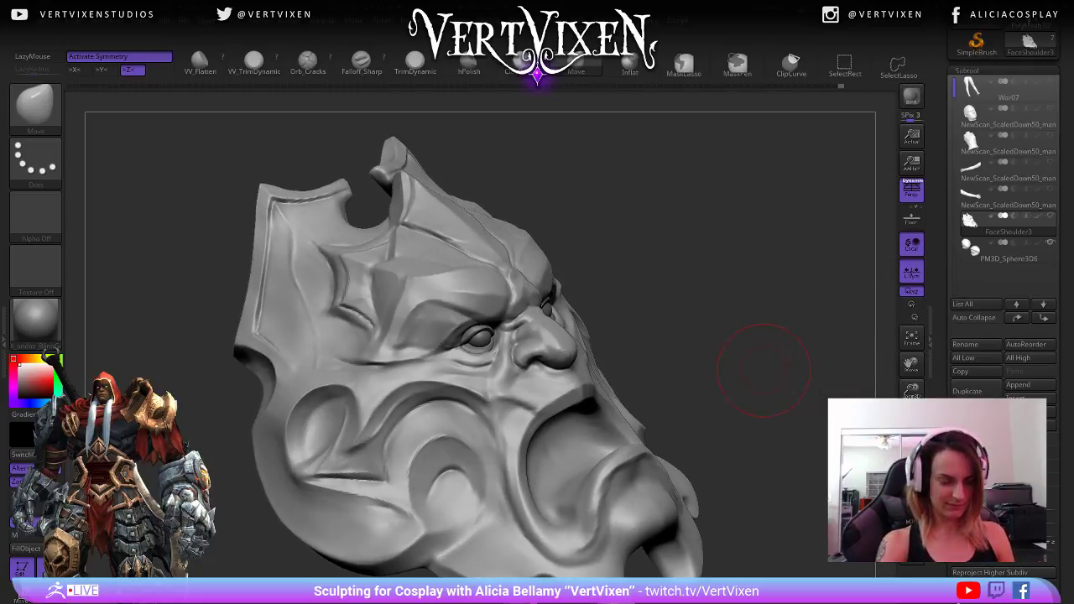
- Reselect the Move brush and reduce its draw size for finer adjustments on the face
key("b")
key("m")
key("v")
key("space")
left_click(743, 316)
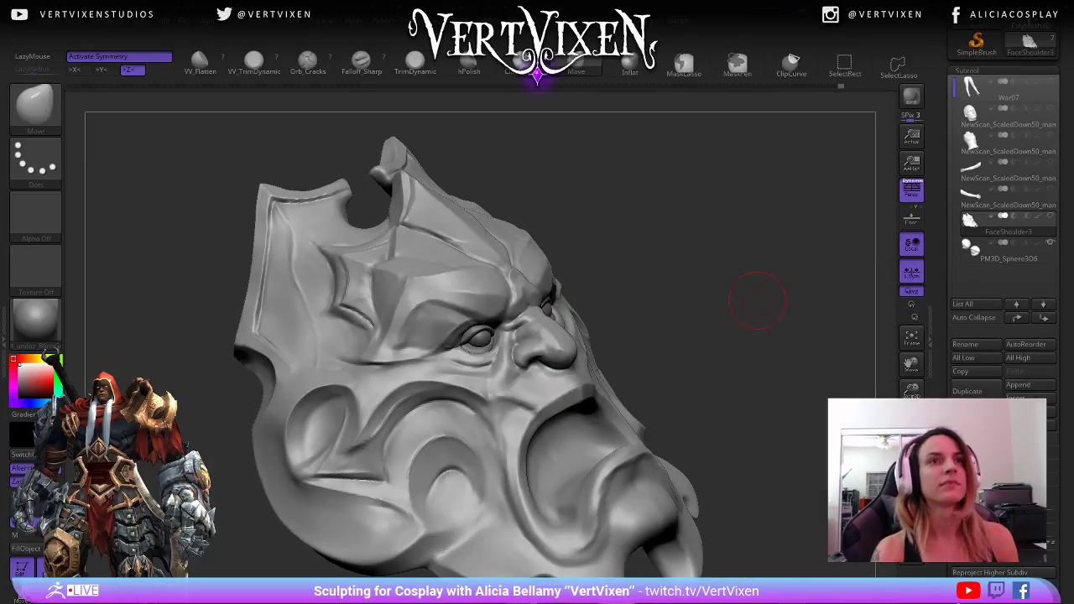
mouse_move(760, 297)
left_mouse_down()
mouse_move(788, 302)
mouse_move(767, 316)
mouse_move(713, 302)
mouse_move(758, 293)
left_mouse_up()
key("space")
left_click(759, 315)
- Nudge the surface beside the outer brow of the face slightly with the Move brush
left_click_drag(671, 287, 681, 291)
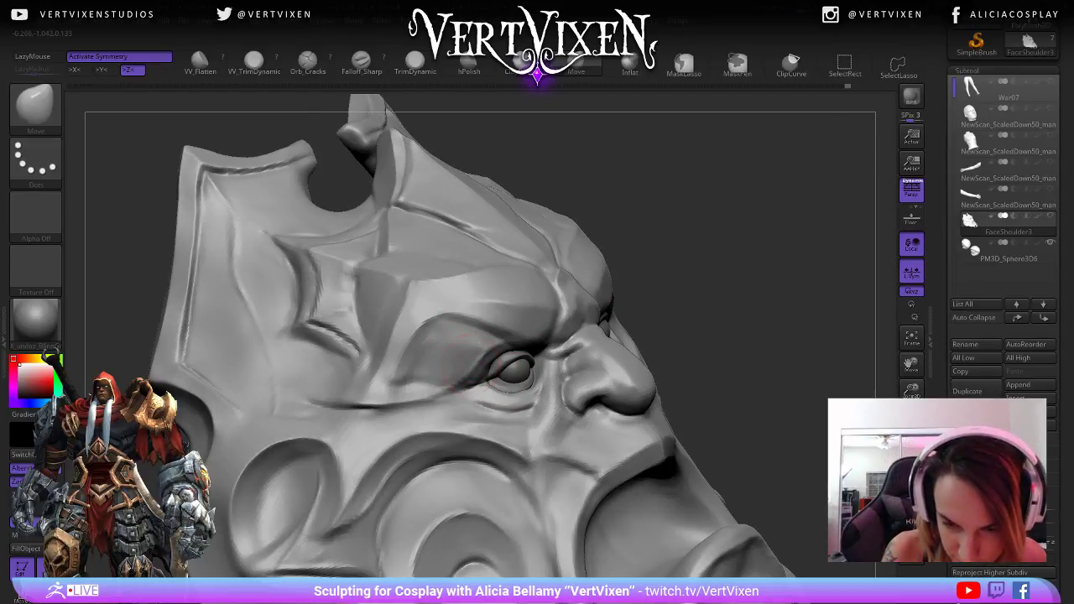
mouse_move(752, 280)
left_mouse_down()
mouse_move(728, 266)
mouse_move(735, 328)
mouse_move(662, 314)
left_mouse_up()
mouse_move(738, 335)
left_mouse_down()
mouse_move(771, 378)
mouse_move(787, 378)
mouse_move(786, 347)
mouse_move(659, 328)
left_mouse_up()
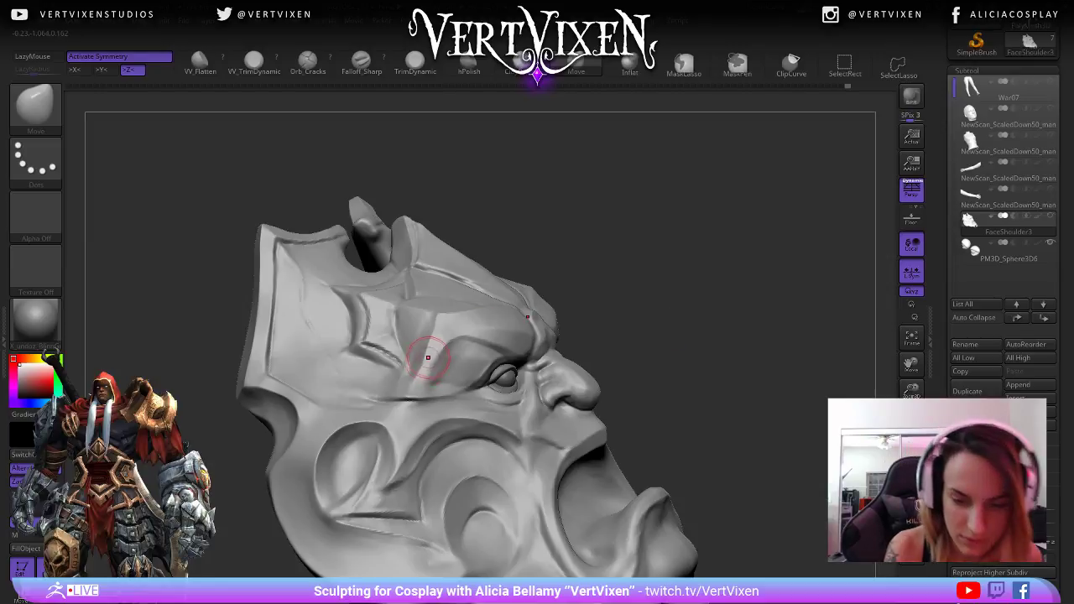
left_click_drag(428, 357, 438, 351)
mouse_move(723, 377)
left_mouse_down("alt")
mouse_move(716, 463)
mouse_move(710, 449)
mouse_move(721, 480)
mouse_move(726, 462)
mouse_move(705, 436)
mouse_move(655, 491)
mouse_move(663, 470)
mouse_move(688, 453)
mouse_move(651, 300)
left_mouse_up("alt")
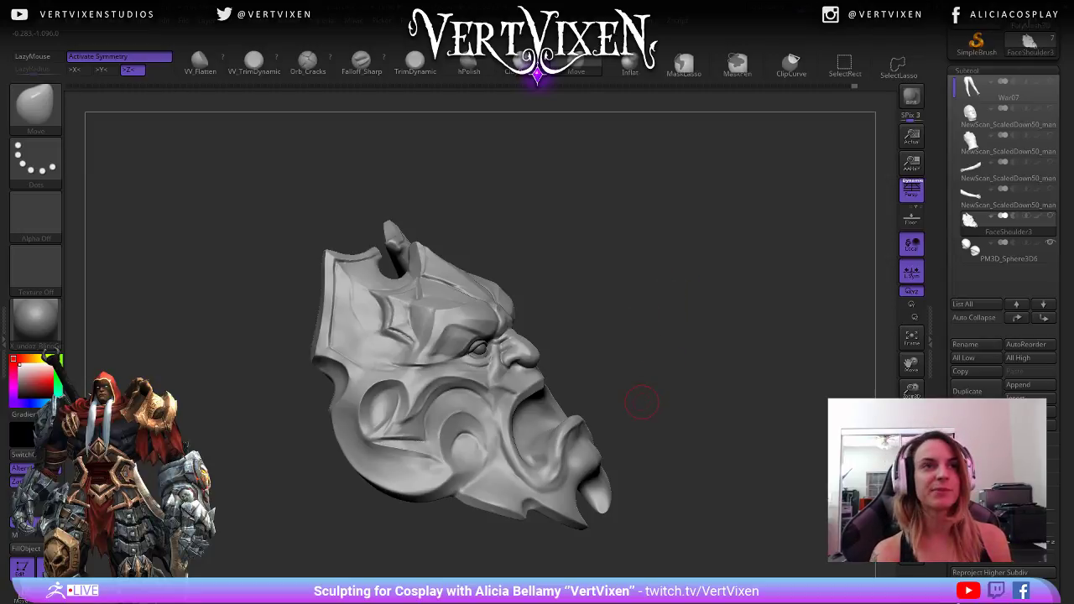
left_click_drag(679, 407, 673, 422)
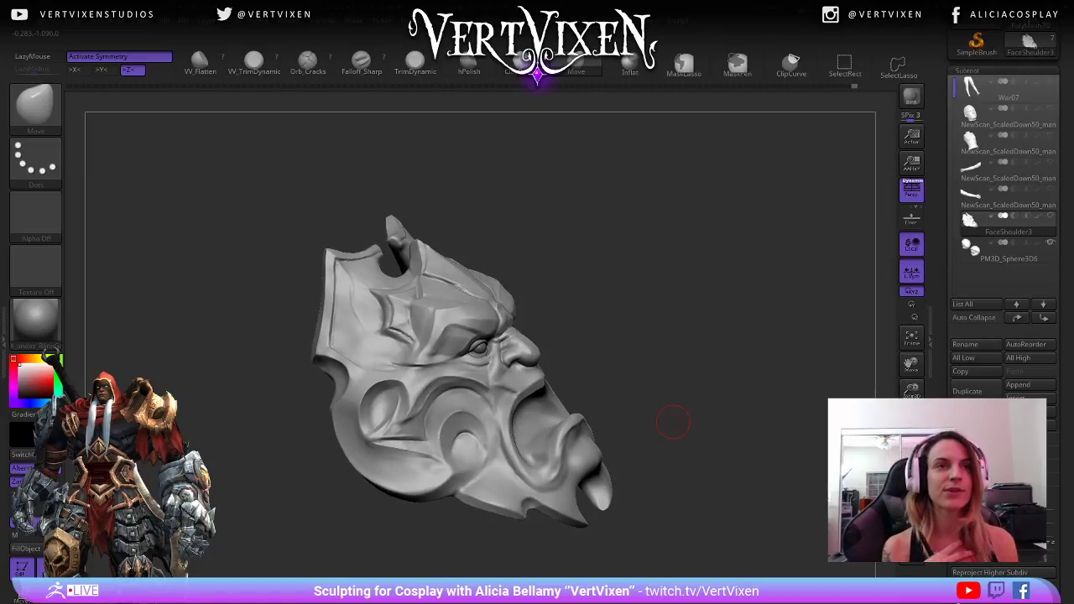
- Increase the Move brush's draw size for working on the side of the face
left_click_drag(698, 282, 723, 310, "alt")
right_click(713, 298)
right_click(390, 405)
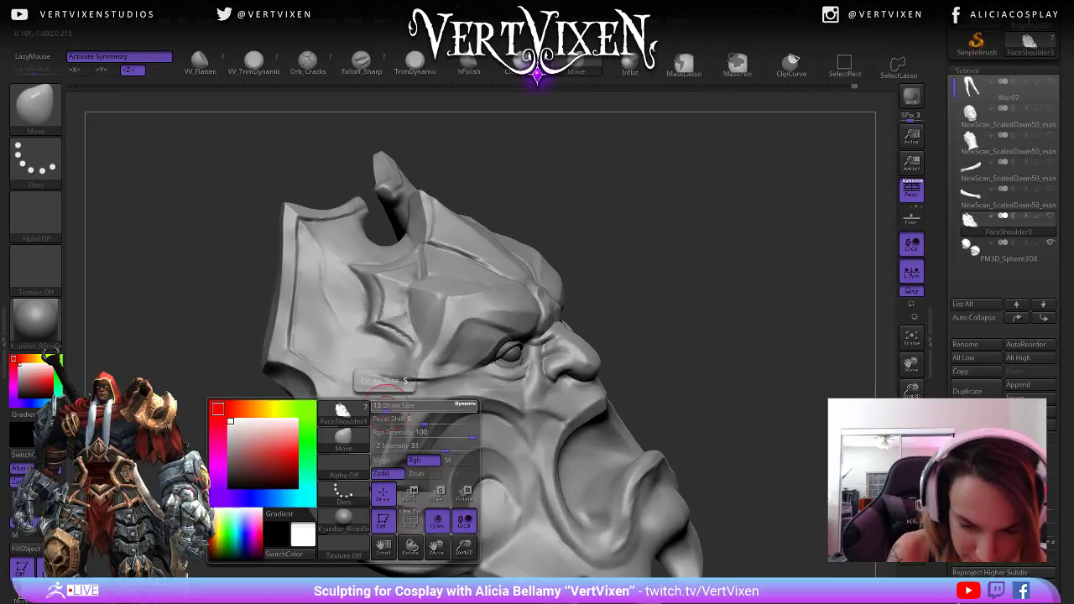
left_click_drag(392, 407, 396, 403)
right_click(395, 404)
mouse_move(397, 404)
right_mouse_down("alt")
mouse_move(410, 396)
mouse_move(409, 411)
mouse_move(436, 413)
right_mouse_up("alt")
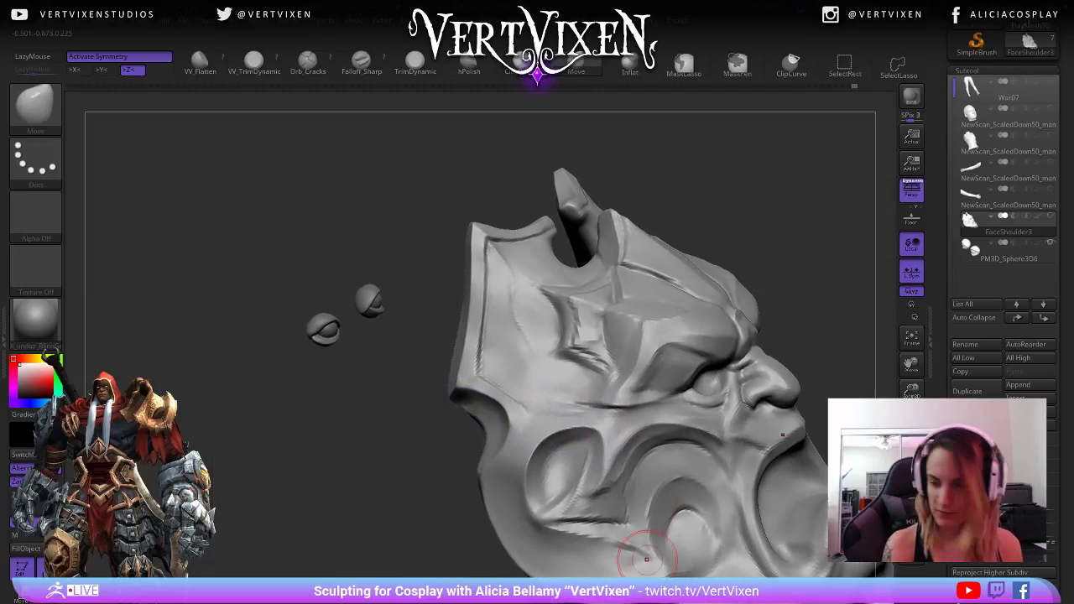
right_click_drag(642, 577, 493, 578)
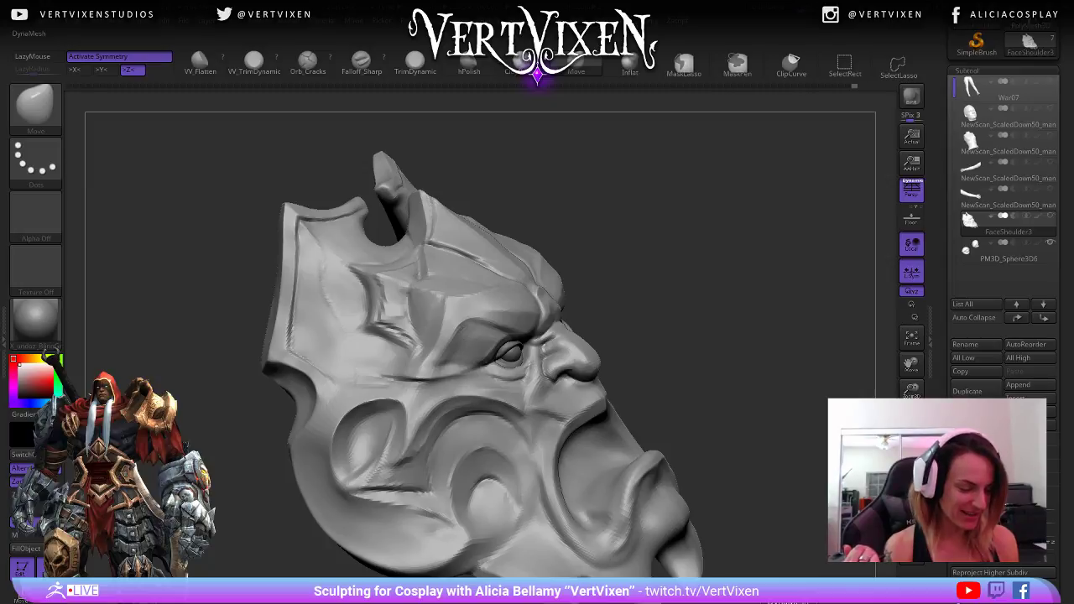
right_click_drag(493, 578, 631, 594, "alt+shift")
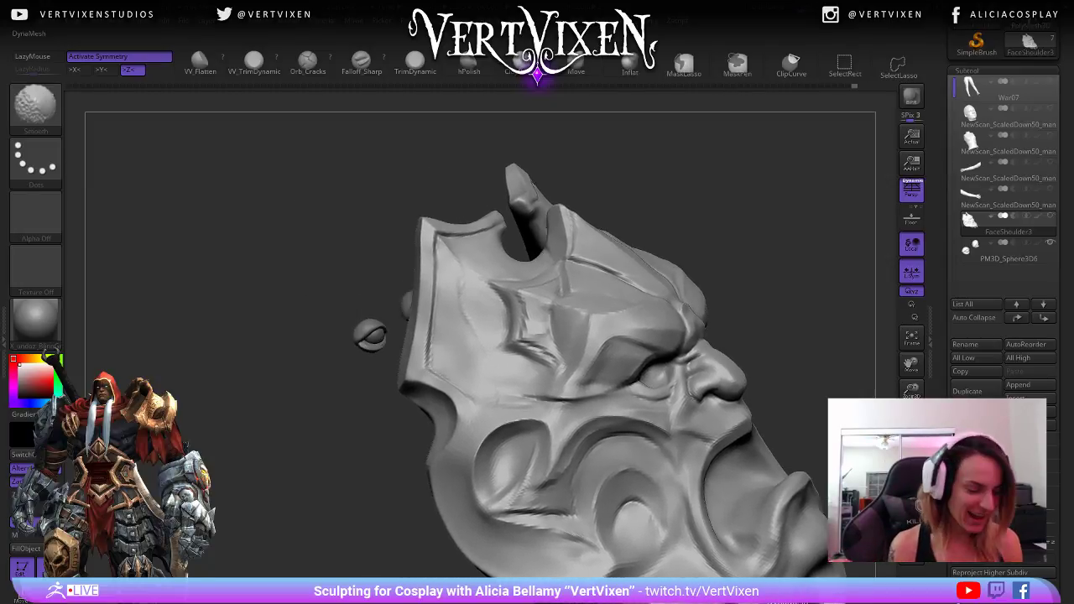
mouse_move(269, 419)
left_mouse_down("shift")
mouse_move(295, 422)
mouse_move(126, 405)
left_mouse_up("shift")
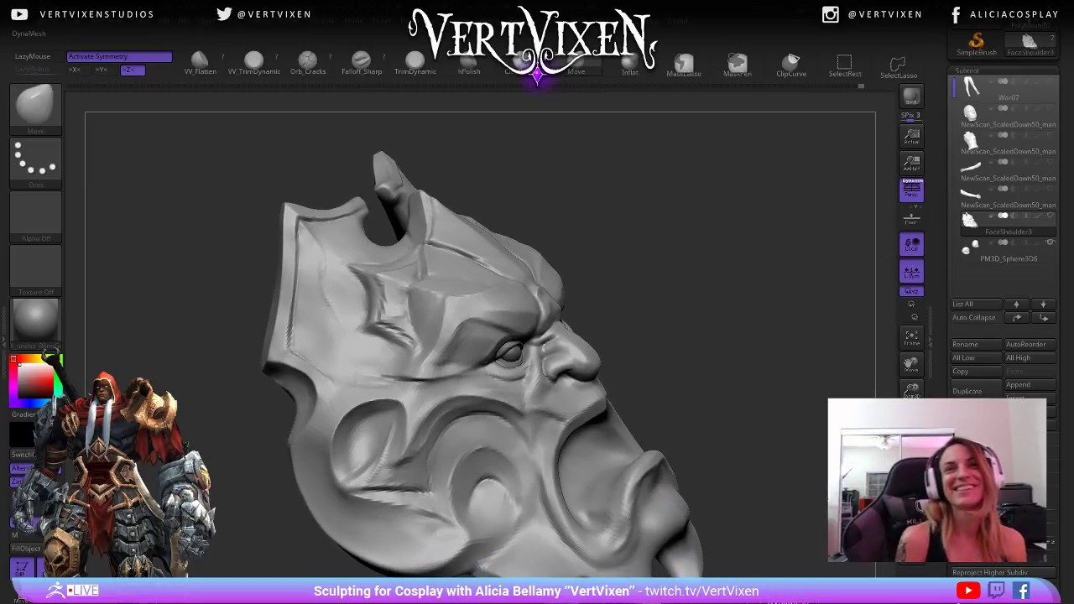
- Drop the face shoulder piece to a coarser subdivision level for broad shape changes
mouse_move(738, 346)
left_mouse_down()
mouse_move(762, 347)
mouse_move(776, 327)
mouse_move(766, 335)
left_mouse_up()
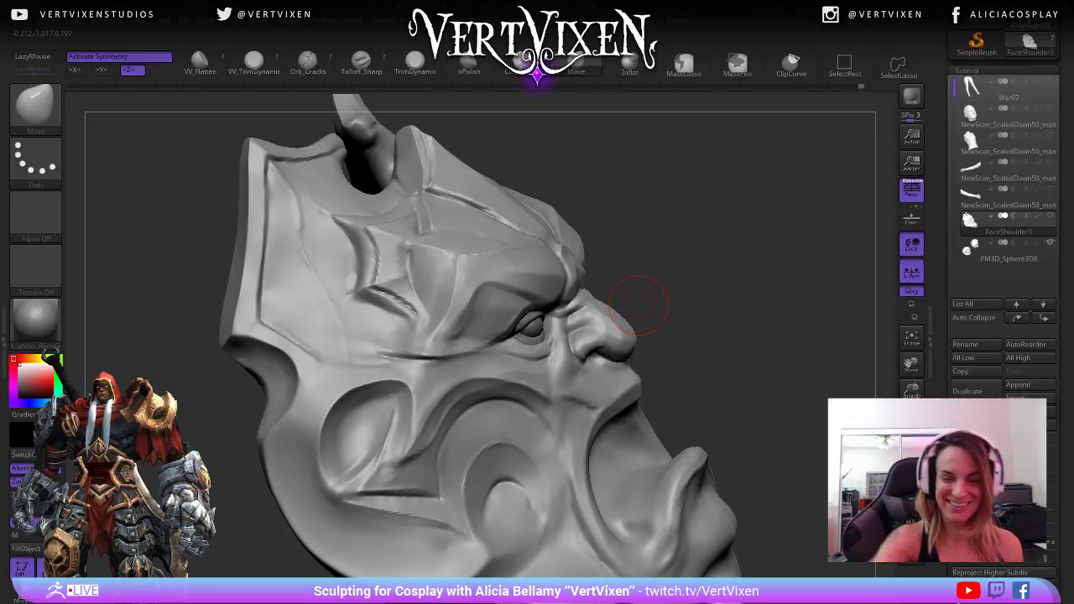
mouse_move(638, 307)
left_mouse_down()
mouse_move(741, 253)
mouse_move(750, 271)
left_mouse_up()
key("space")
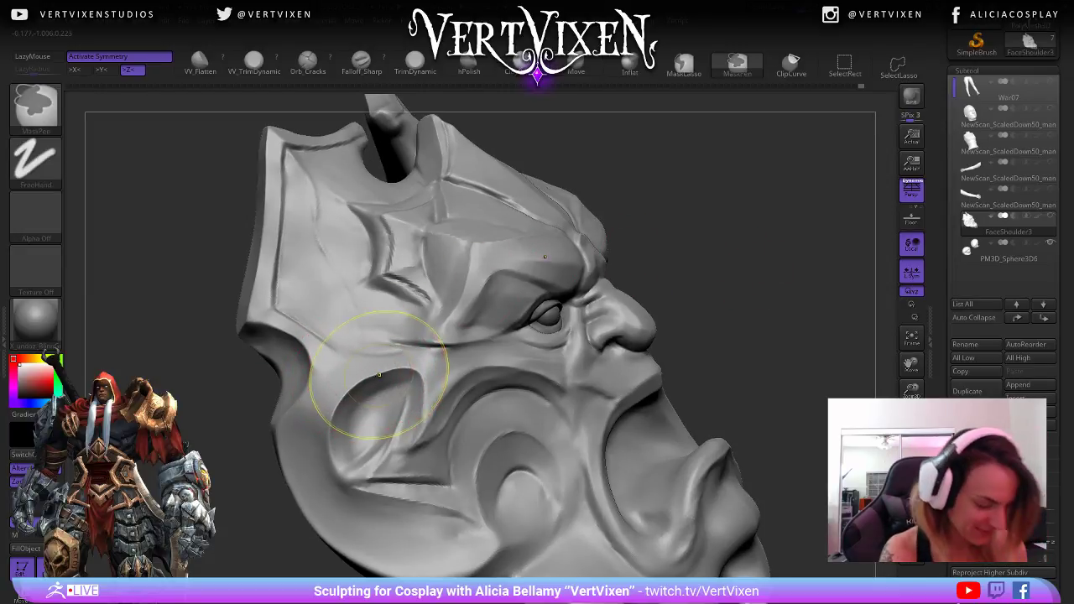
key("shift")
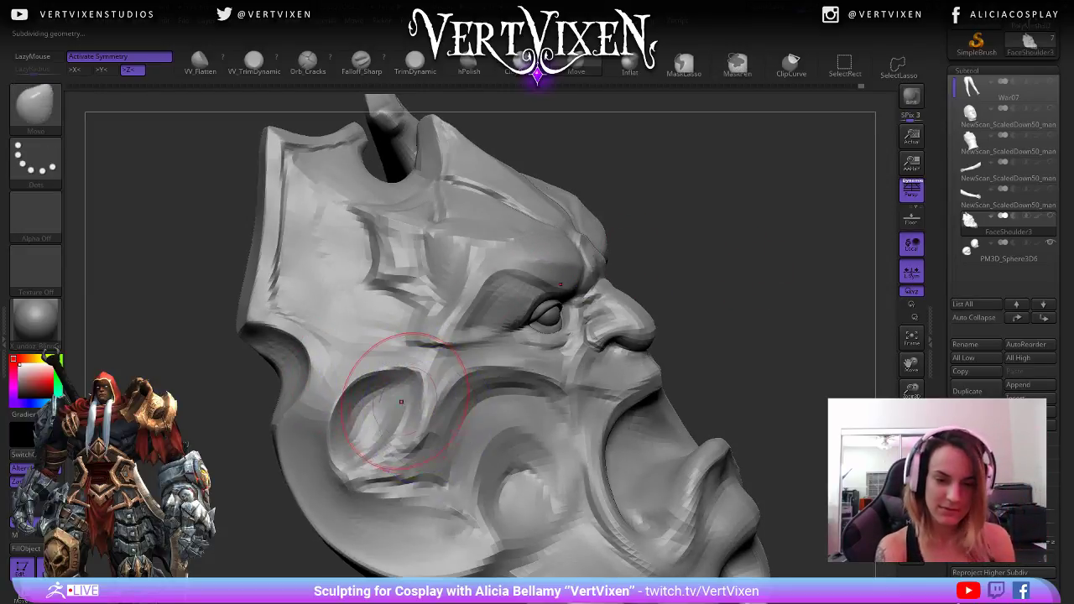
key("shift+d")
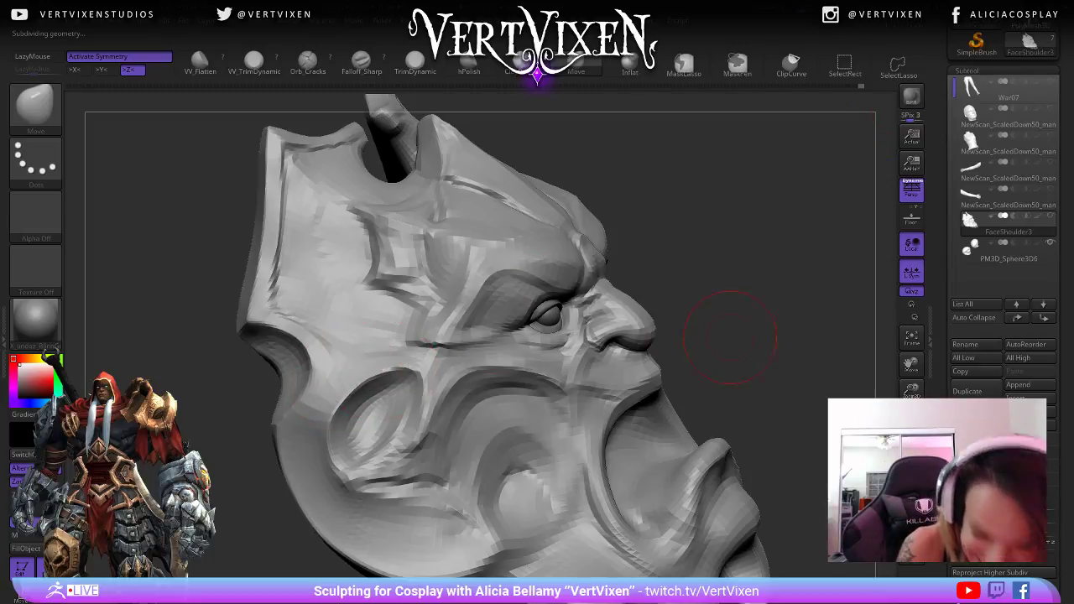
- Raise the face's subdivision level and work the Move brush along the crease between cheek and eye
key("space")
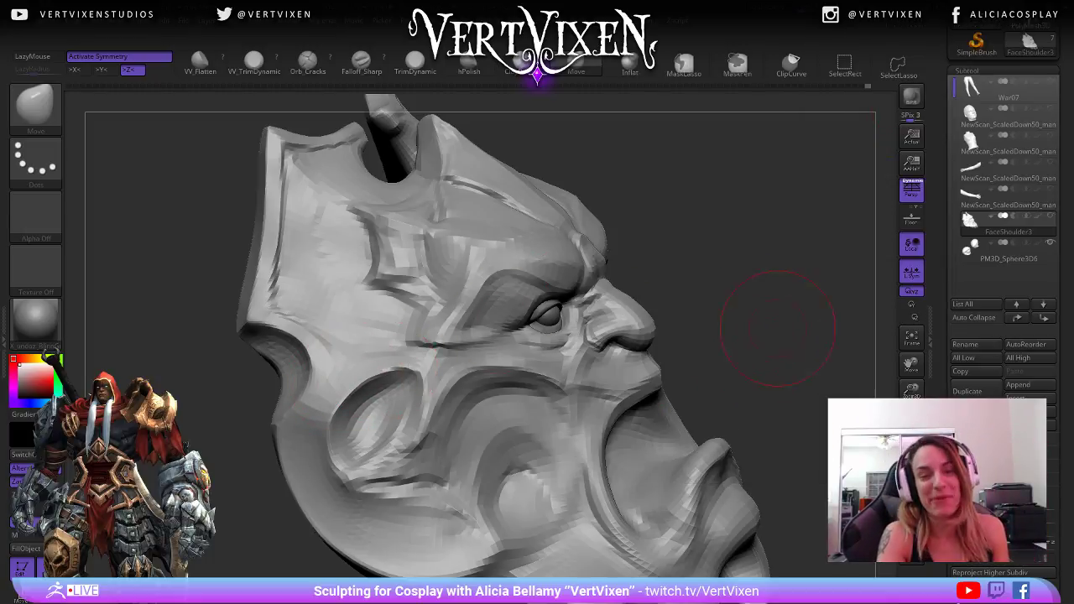
key("space")
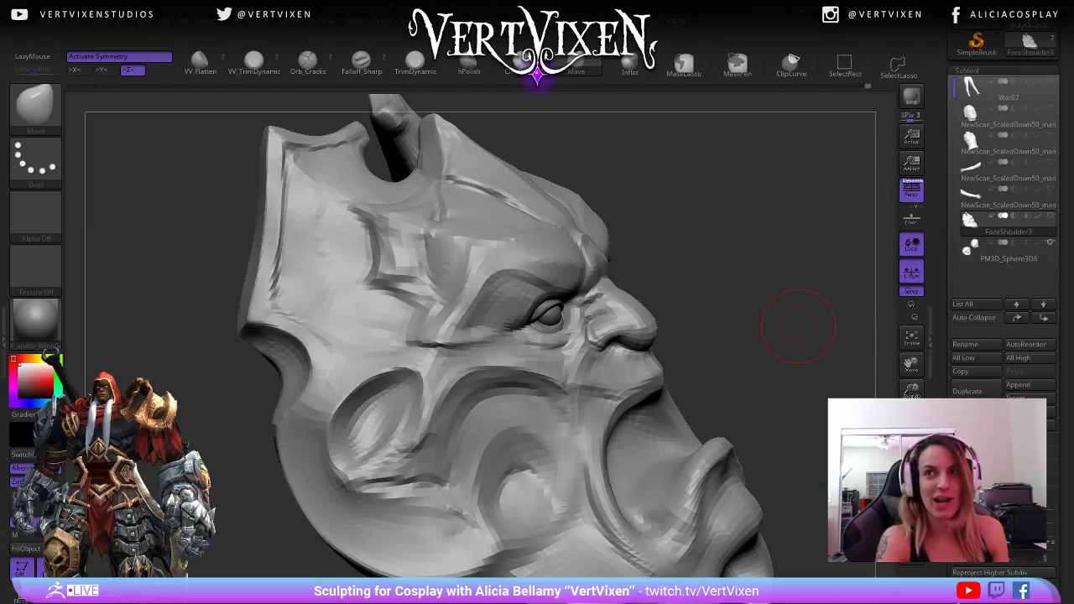
key("shift")
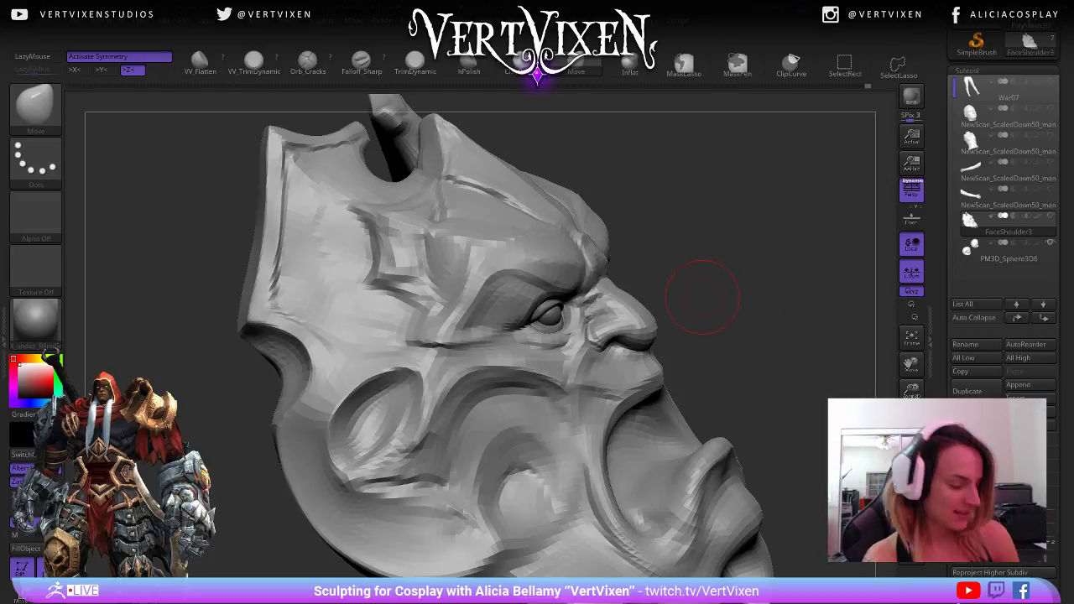
key("ctrl+d")
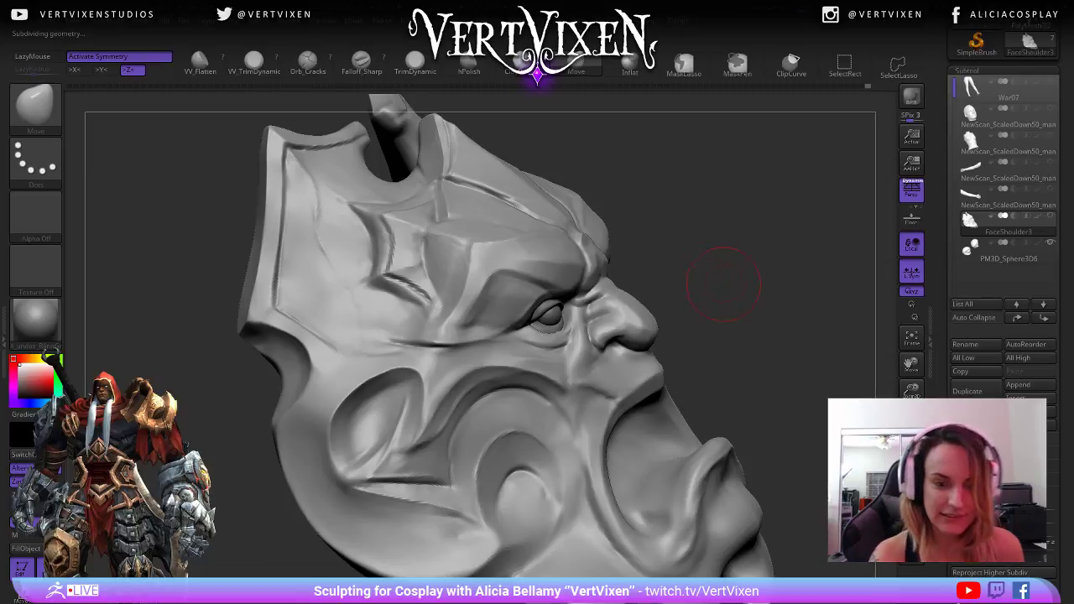
left_click_drag(387, 345, 523, 332)
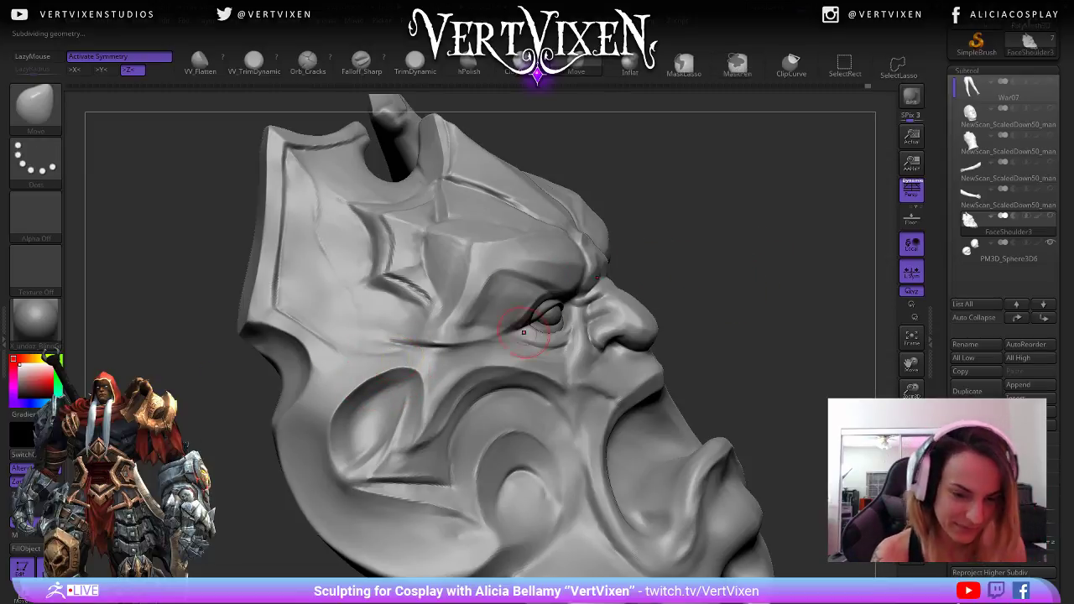
- Shrink the Move brush's draw size and return the face to a higher subdivision level
key("space")
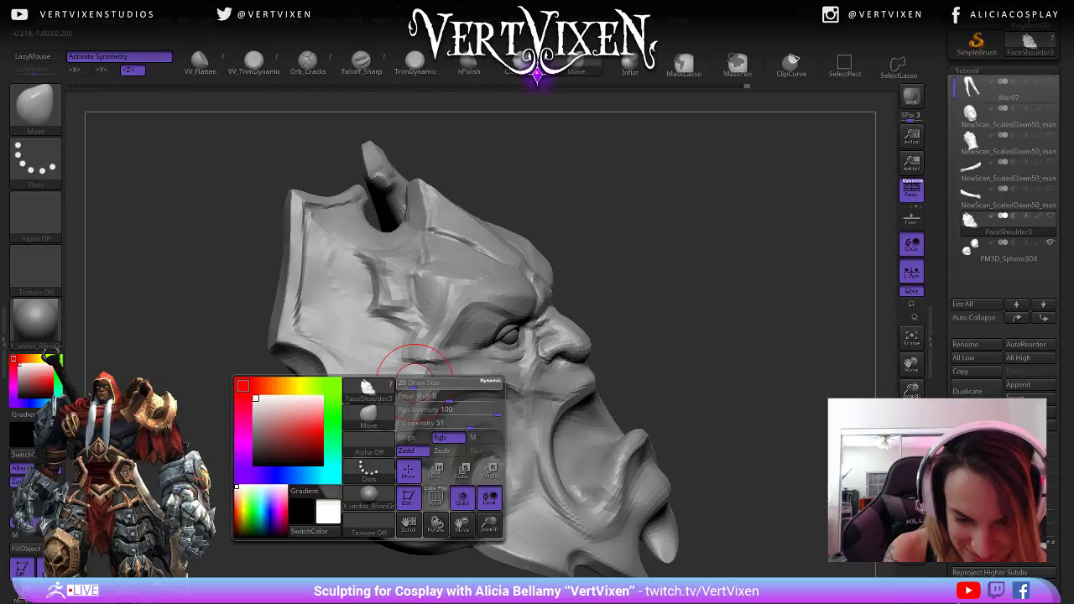
left_click_drag(414, 381, 404, 381)
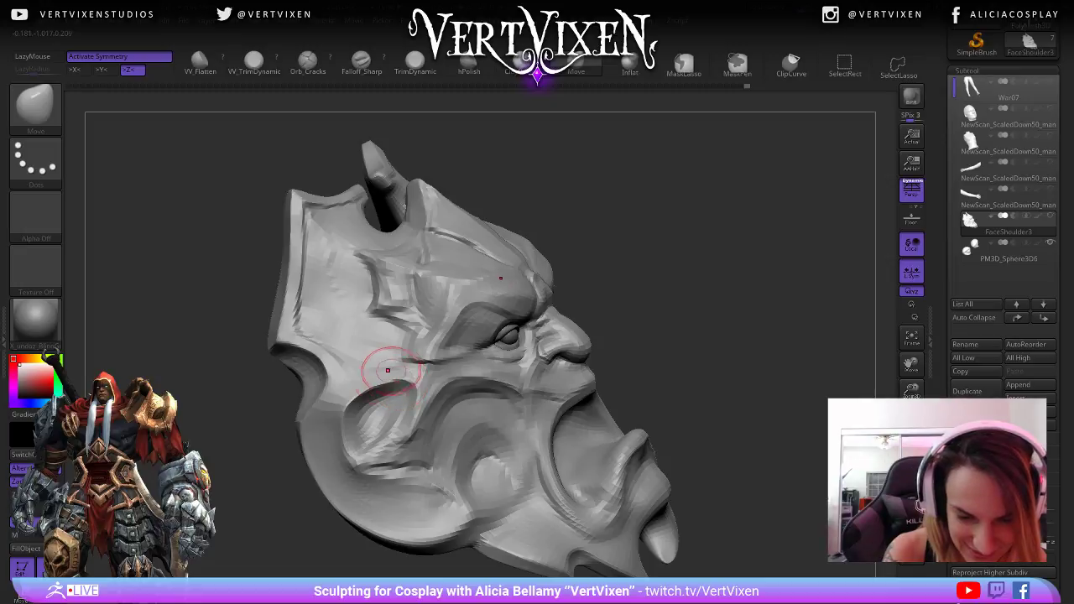
mouse_move(659, 369)
left_mouse_down("alt")
mouse_move(657, 298)
mouse_move(695, 364)
mouse_move(701, 494)
left_mouse_up("alt")
key("d")
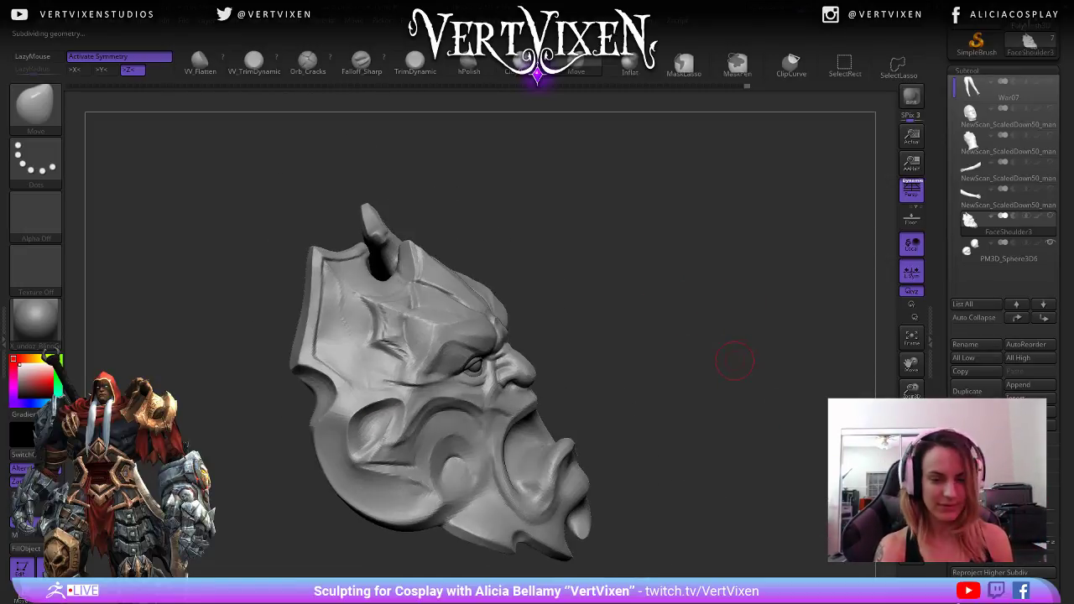
mouse_move(738, 356)
left_mouse_down()
mouse_move(734, 365)
mouse_move(725, 332)
mouse_move(713, 335)
left_mouse_up()
mouse_move(713, 336)
left_mouse_down("alt")
mouse_move(747, 377)
mouse_move(681, 357)
mouse_move(776, 349)
mouse_move(746, 328)
mouse_move(755, 337)
mouse_move(730, 351)
left_mouse_up("alt")
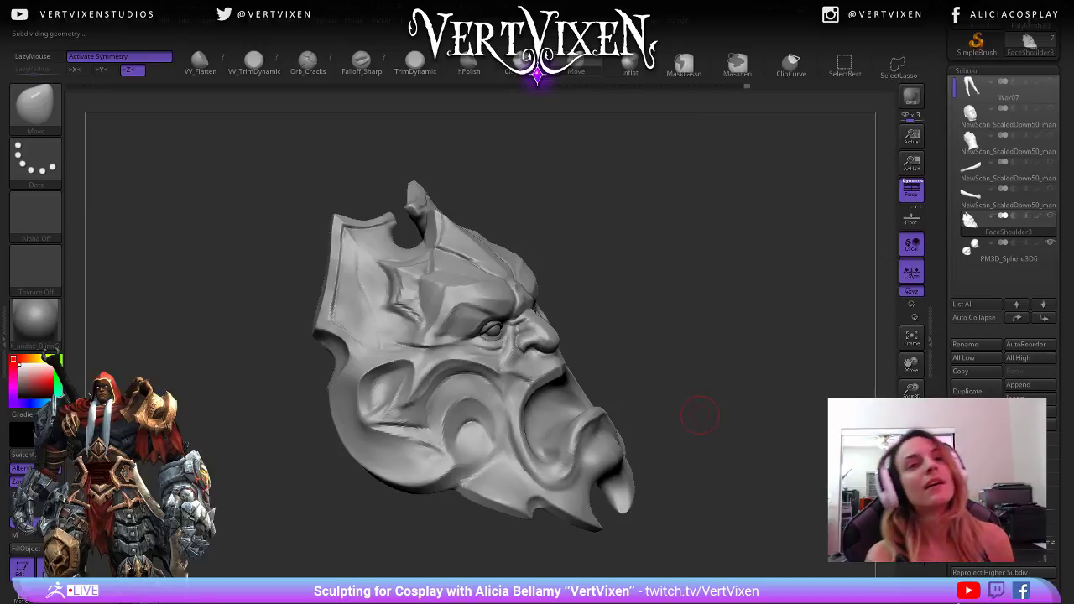
- Try a small Move brush adjustment near the brow and nose, and undo it
mouse_move(699, 419)
left_mouse_down()
mouse_move(770, 290)
mouse_move(760, 302)
left_mouse_up()
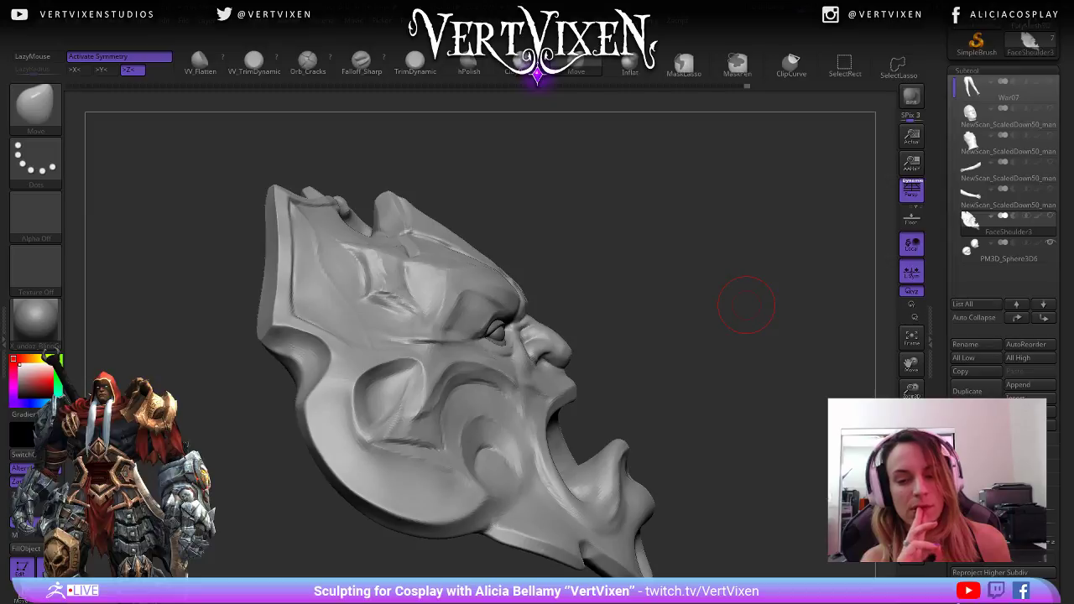
key("space")
left_click(671, 318)
mouse_move(674, 299)
left_mouse_down()
mouse_move(654, 283)
mouse_move(657, 349)
left_mouse_up()
key("space")
left_click(546, 329)
left_click_drag(563, 292, 567, 299)
key("ctrl+z")
- Readjust the Move brush's draw size for shaping the face in profile
key("space")
left_click(571, 294)
key("space")
left_click(616, 266)
key("space")
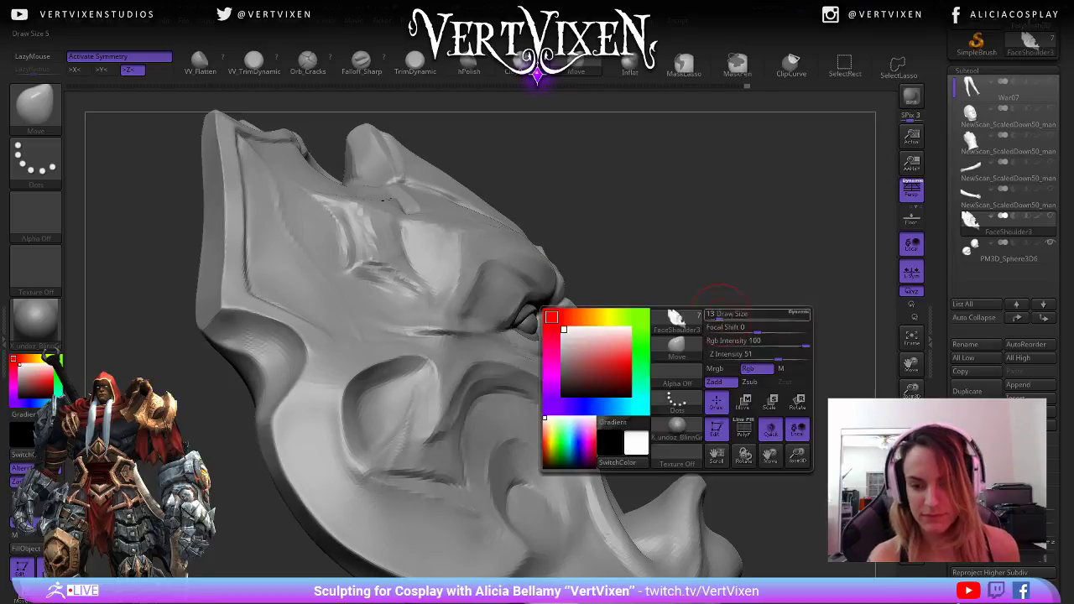
left_click(721, 314)
mouse_move(730, 341)
left_mouse_down("alt")
mouse_move(683, 317)
mouse_move(696, 296)
left_mouse_up("alt")
key("space")
left_click(690, 324)
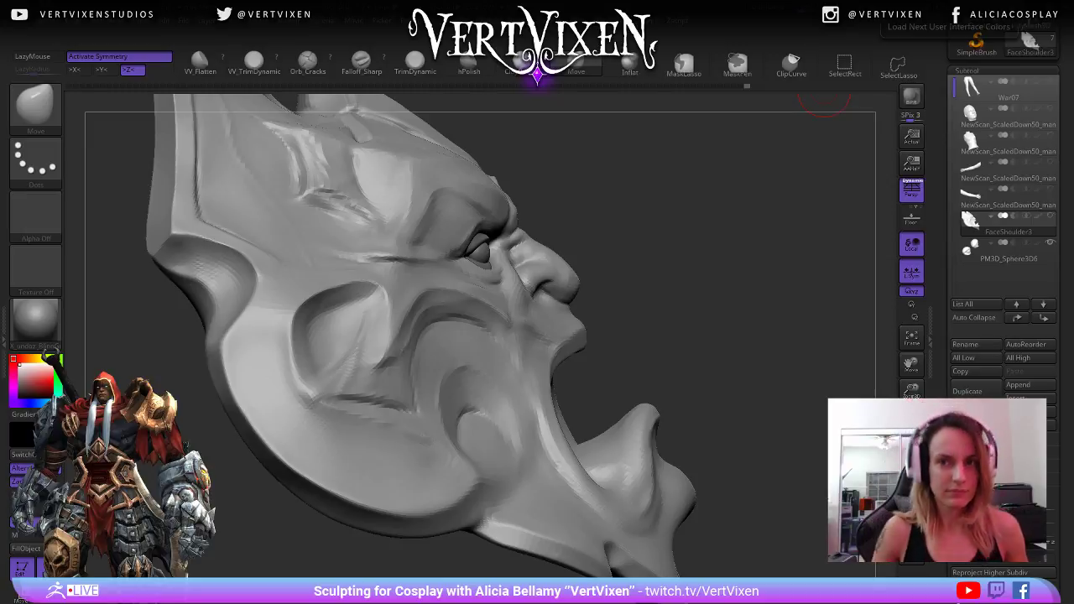
- Turn the face to the front and resize the Move brush to fit the nose bridge
mouse_move(695, 263)
left_mouse_down()
mouse_move(695, 300)
mouse_move(781, 307)
mouse_move(816, 443)
mouse_move(825, 343)
mouse_move(824, 381)
mouse_move(774, 411)
left_mouse_up()
mouse_move(734, 356)
left_mouse_down()
mouse_move(743, 377)
mouse_move(785, 388)
mouse_move(577, 304)
left_mouse_up()
key("space")
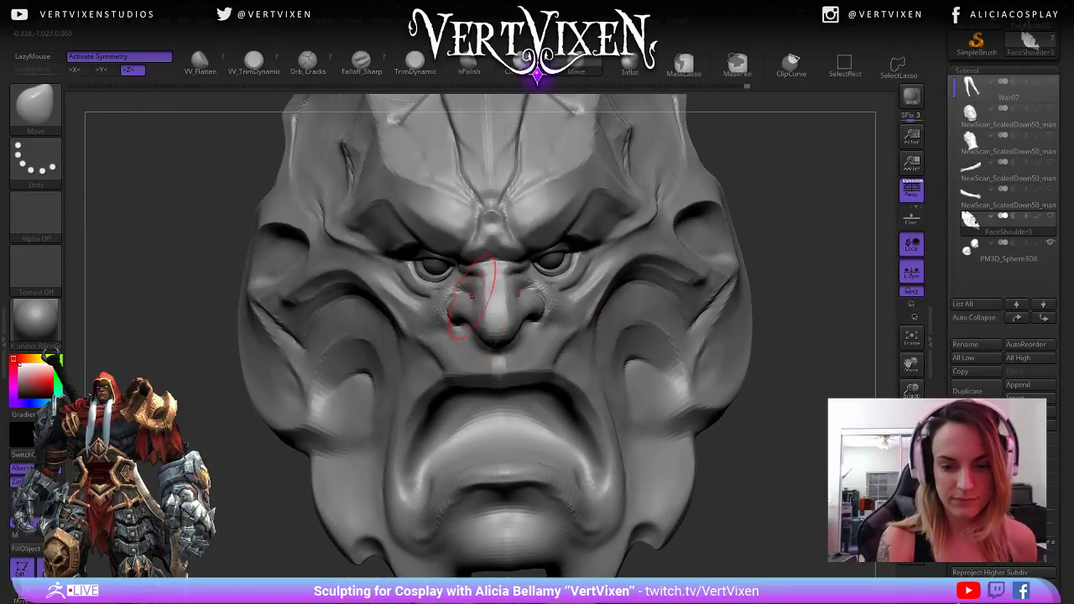
key("space")
left_click_drag(750, 370, 770, 363, "alt")
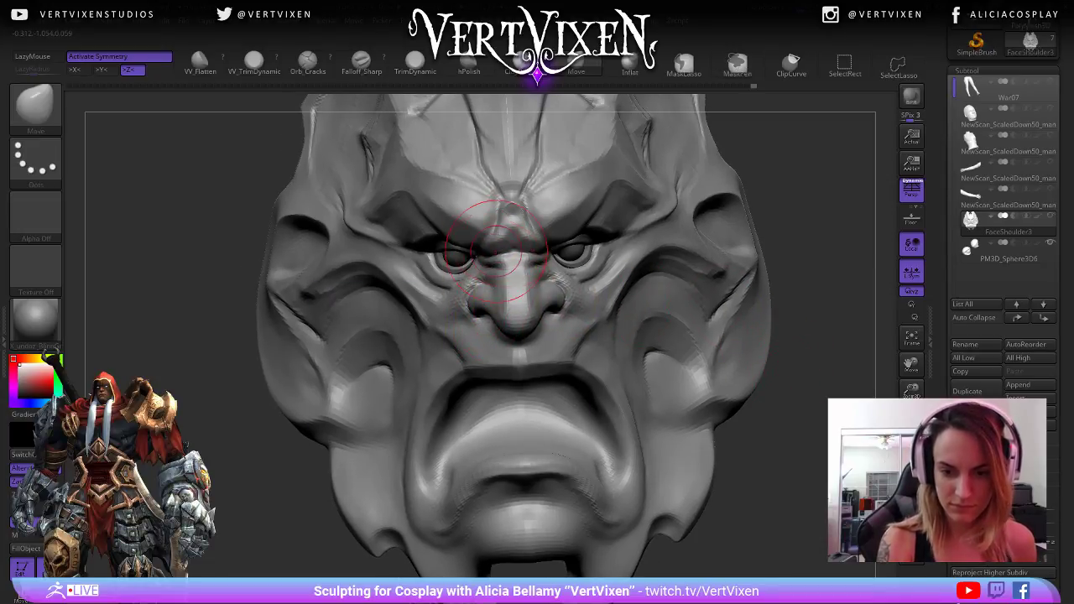
- Try masking around the nose bridge and inverting the mask, and clear it
key("ctrl")
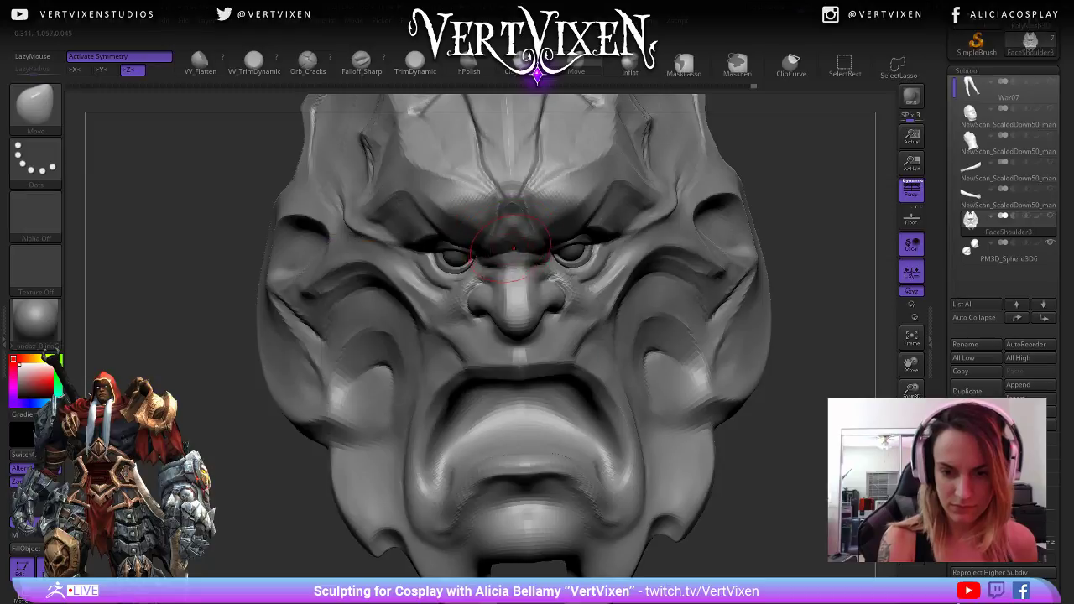
key("space")
key("ctrl+a")
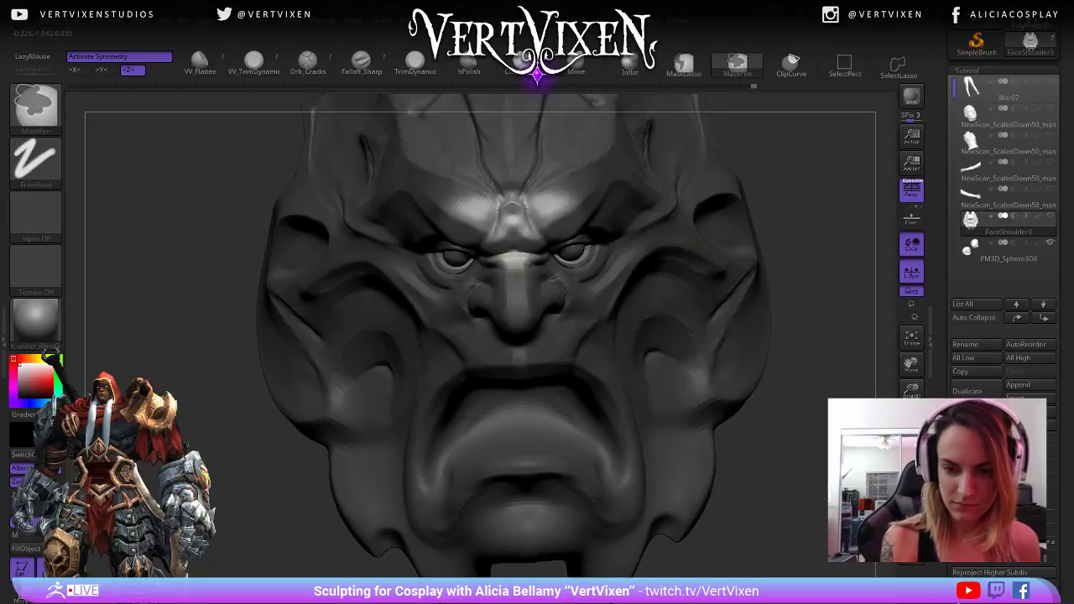
key("ctrl+shift+a")
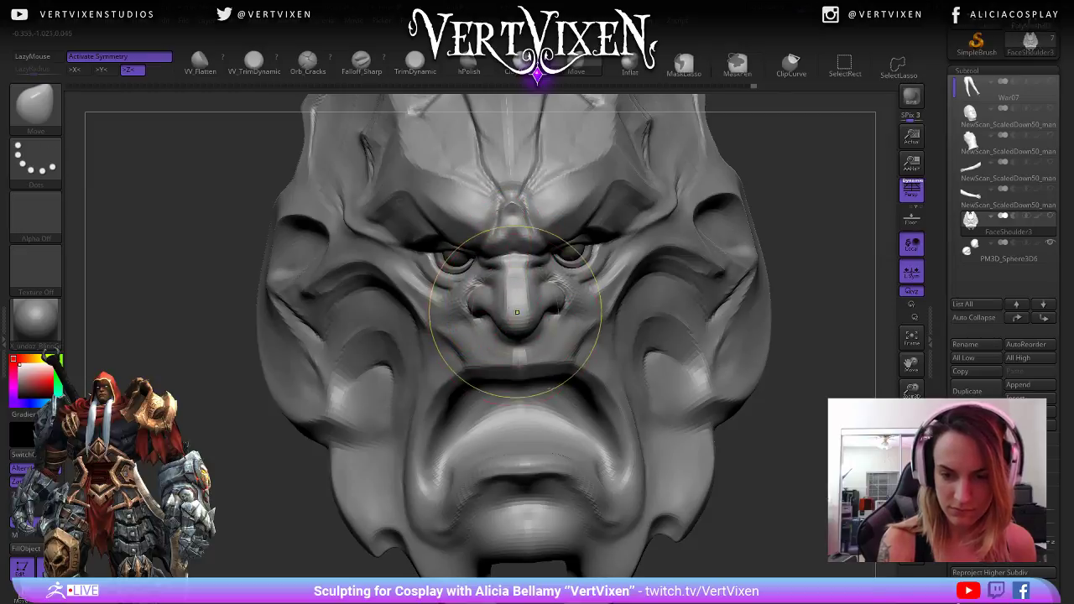
key("space")
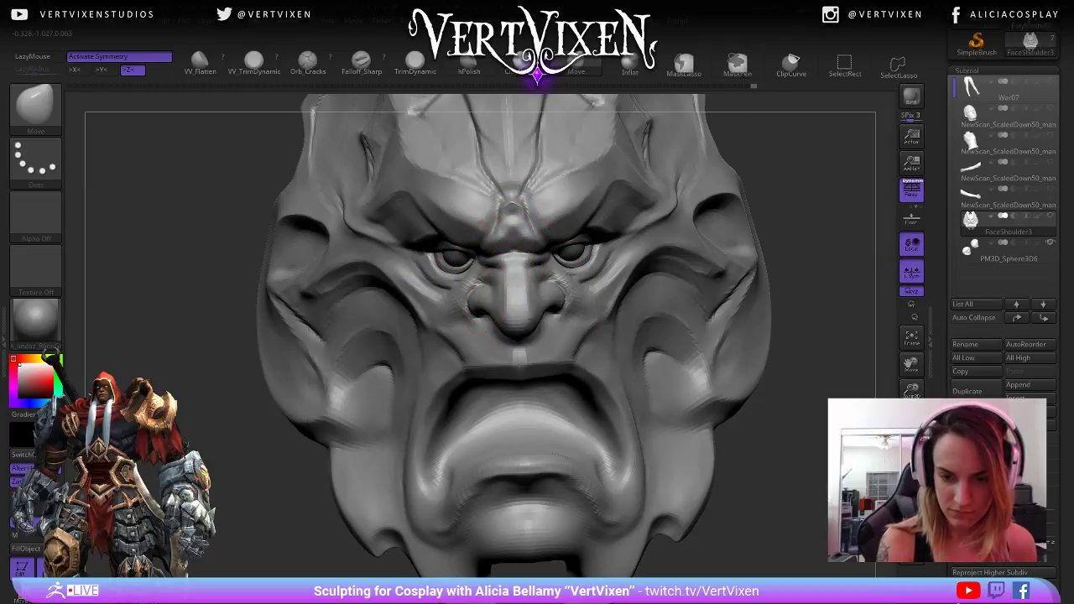
- Turn the face slightly, reselect the Move brush and readjust its draw size
right_click_drag(740, 335, 753, 319)
right_click_drag(797, 375, 810, 408)
key("b")
key("m")
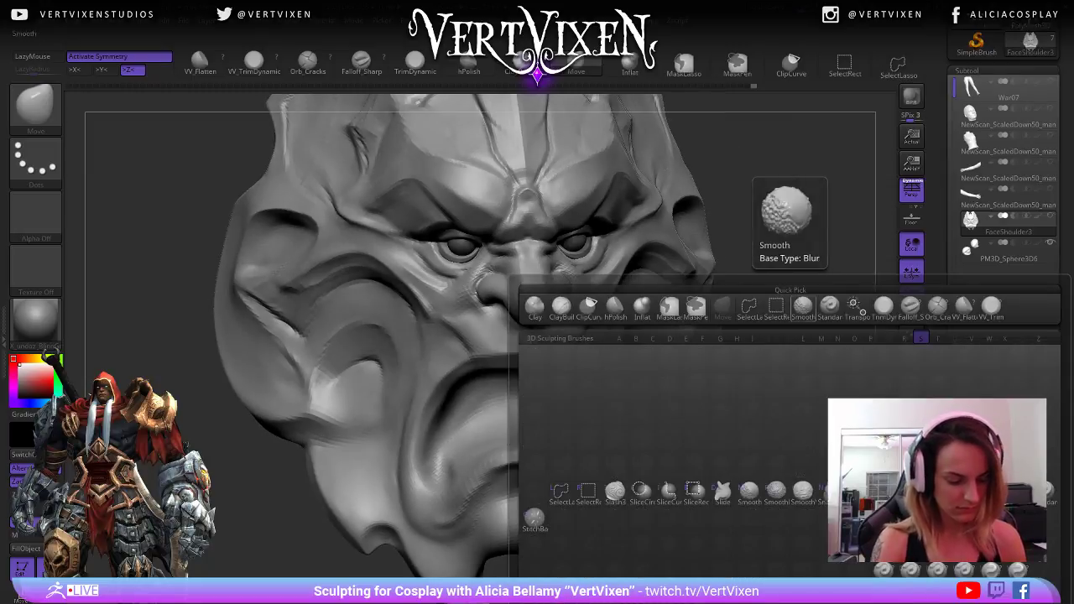
key("v")
key("space")
left_click(757, 266)
- Switch to the Falloff_Sharp brush and readjust its draw size
key("b")
key("f")
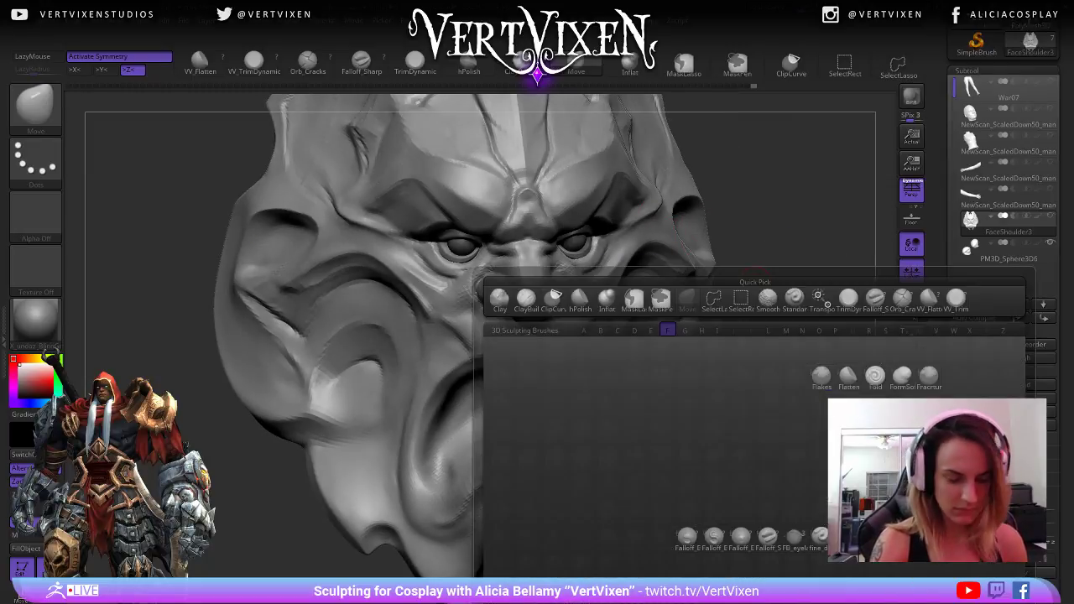
key("s")
key("space")
left_click(764, 271)
right_click_drag(765, 271, 764, 303)
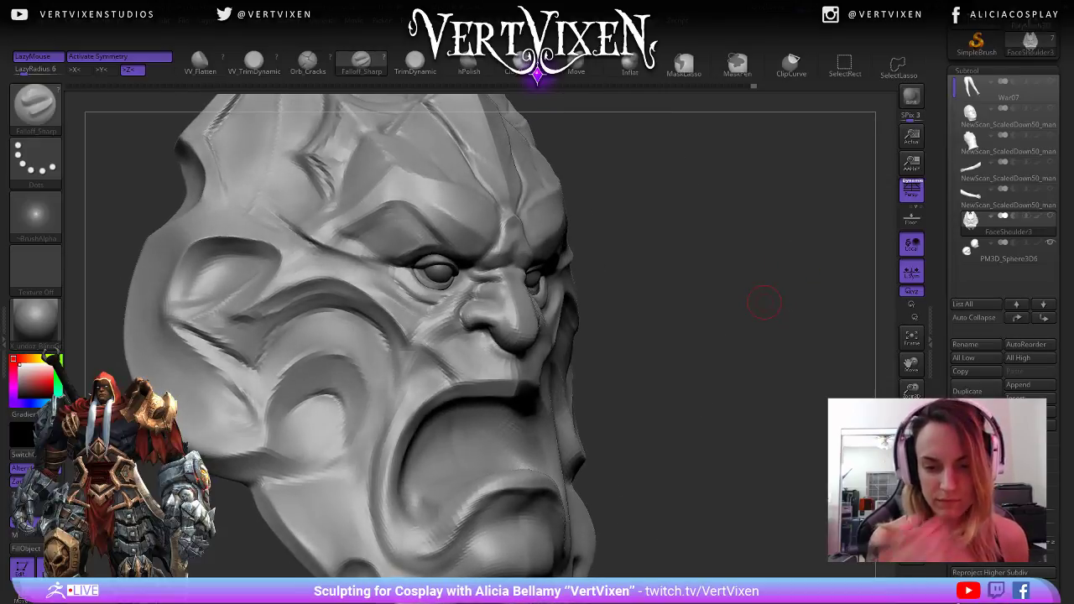
- Switch to the ClayBuildup brush, adjust its draw size, and smooth the area between the nose and upper lip
key("b")
key("c")
key("b")
key("space")
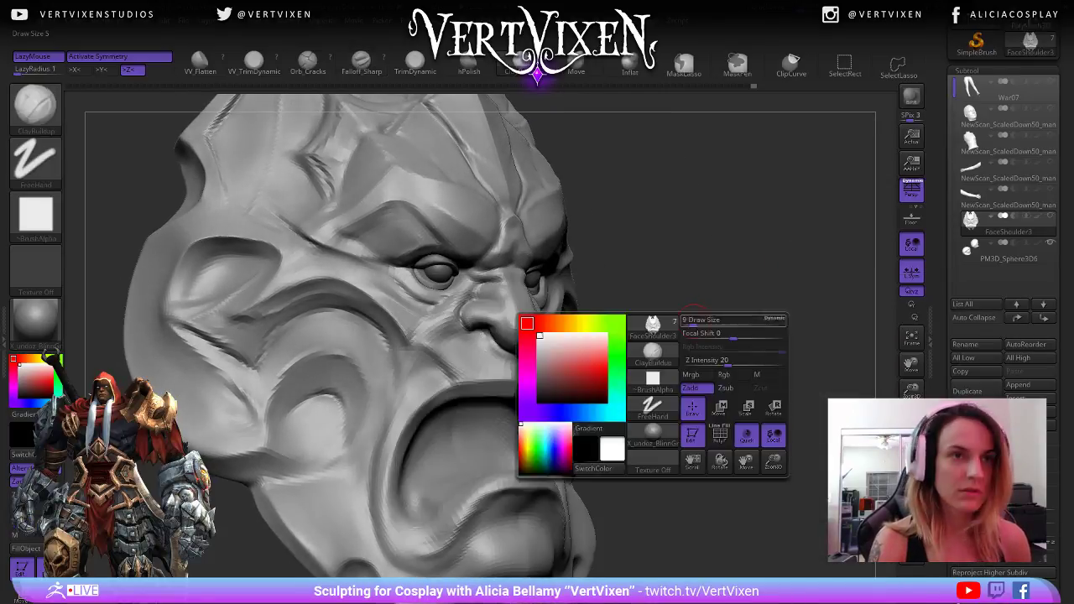
left_click(703, 320)
left_click_drag(708, 303, 682, 324)
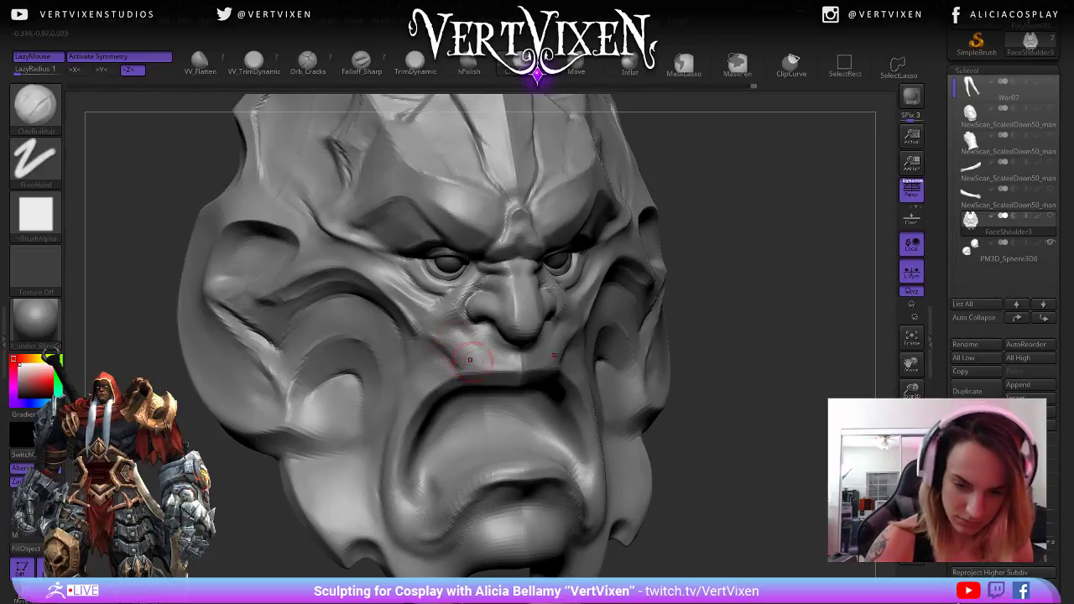
mouse_move(488, 354)
left_mouse_down("shift")
mouse_move(507, 352)
mouse_move(475, 339)
left_mouse_up("shift")
- Select the hPolish brush and turn the face to a three-quarter view
key("b")
key("h")
key("p")
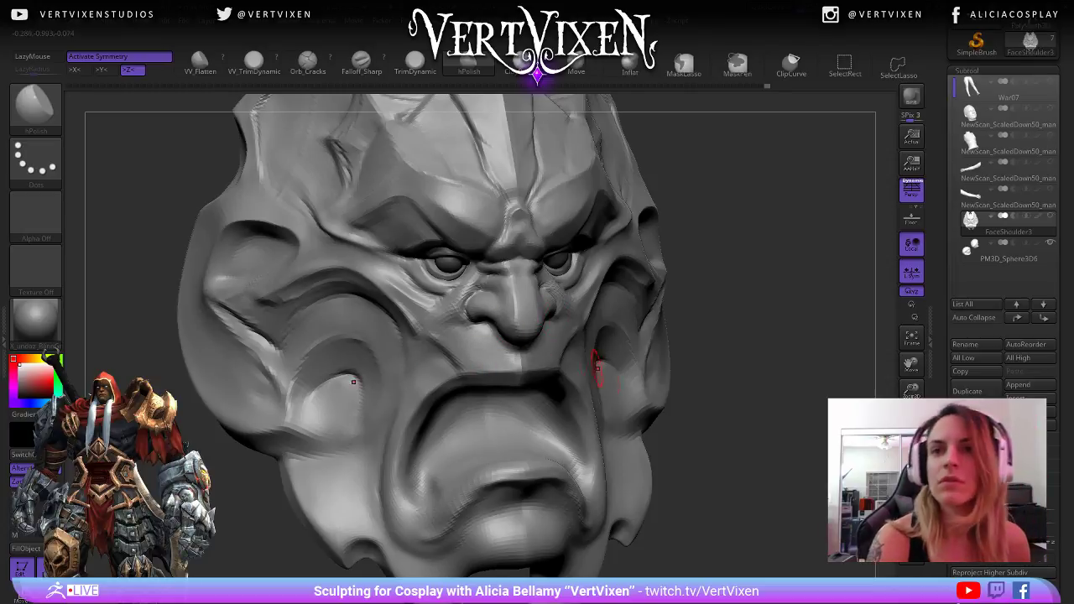
left_click_drag(708, 409, 760, 411)
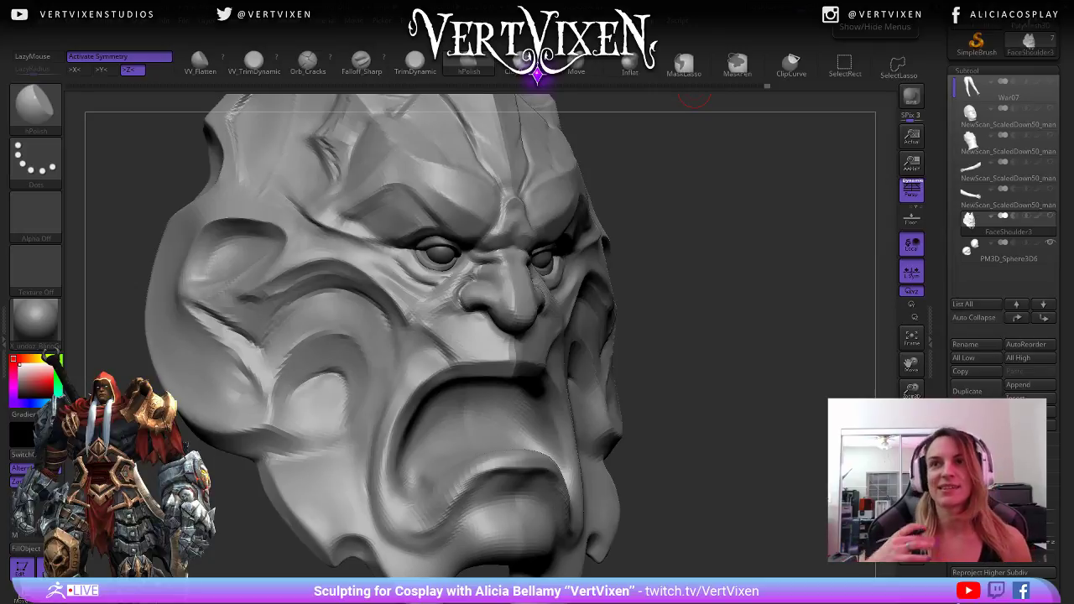
- Examine the overall shape of the mask and its facial features from several angles and distances
mouse_move(695, 98)
left_mouse_down()
mouse_move(768, 361)
mouse_move(767, 436)
mouse_move(748, 502)
left_mouse_up()
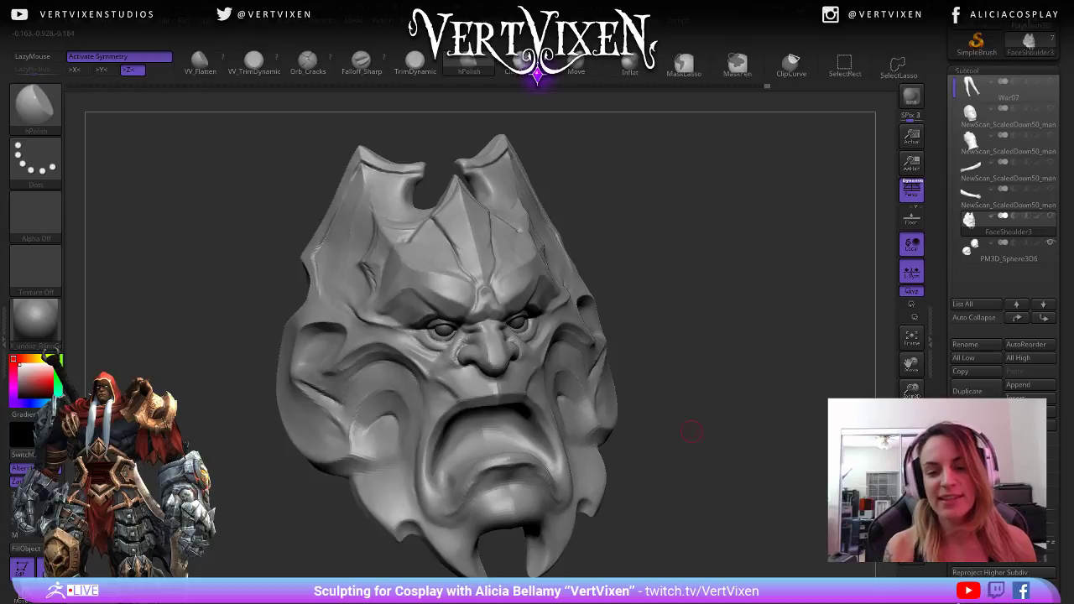
left_click_drag(691, 432, 503, 474)
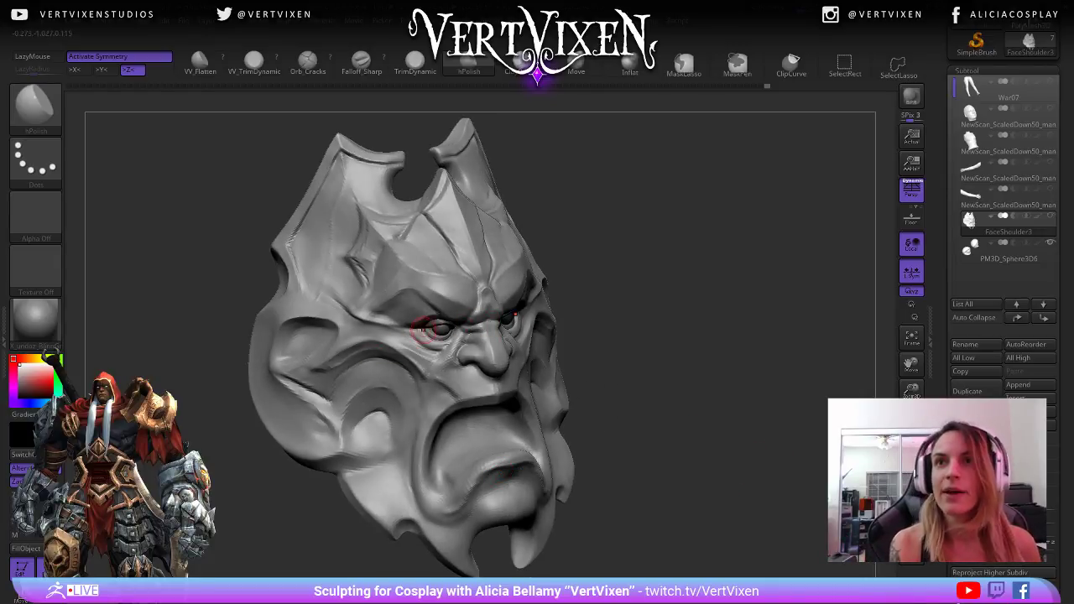
mouse_move(619, 337)
left_mouse_down()
mouse_move(650, 346)
mouse_move(604, 343)
left_mouse_up()
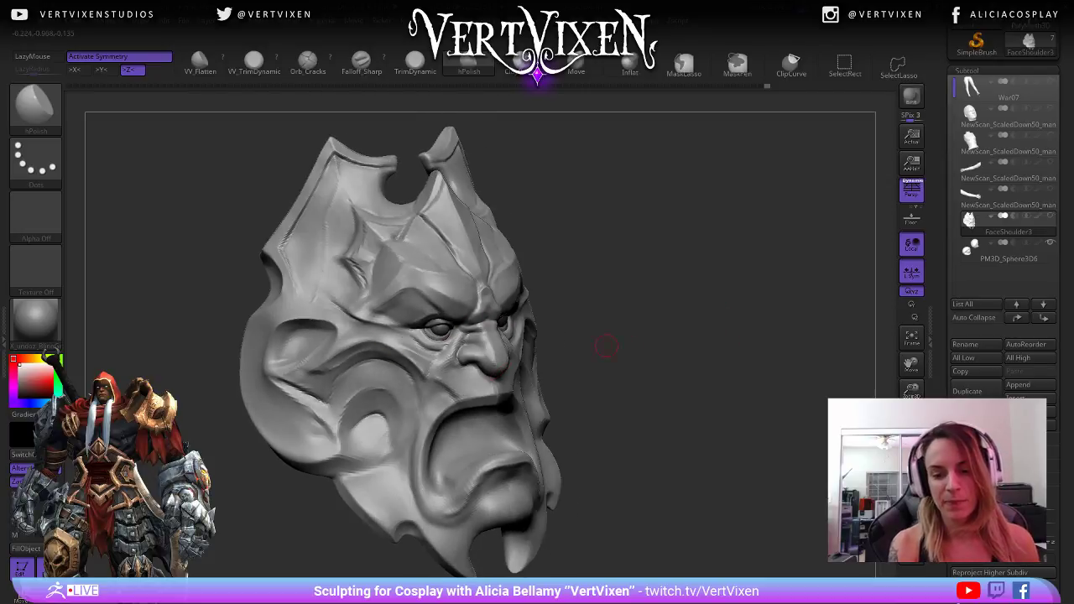
left_click_drag(612, 394, 584, 404)
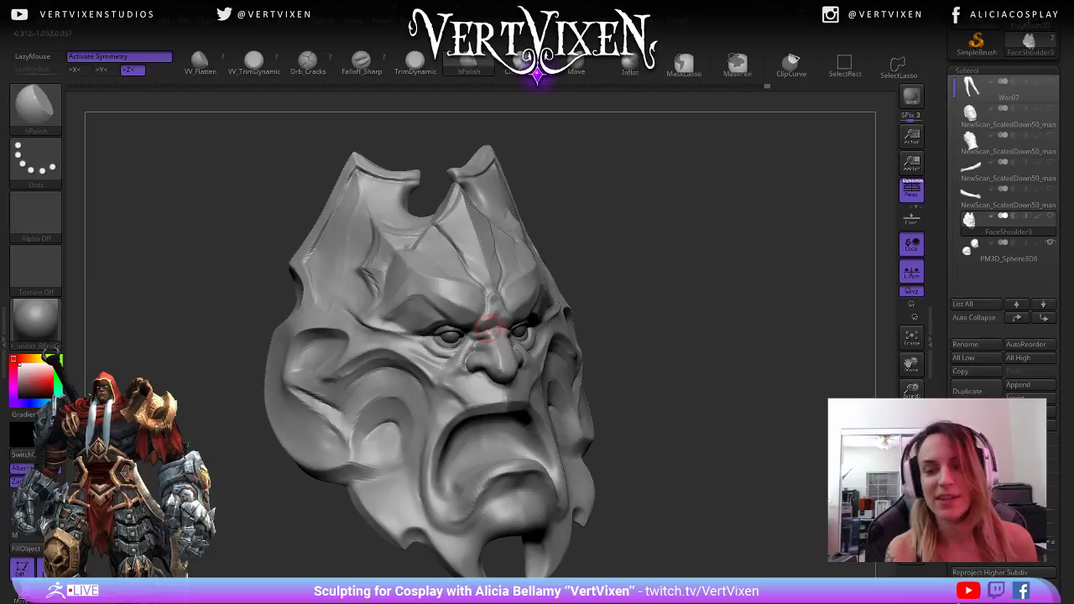
left_click_drag(648, 356, 664, 356)
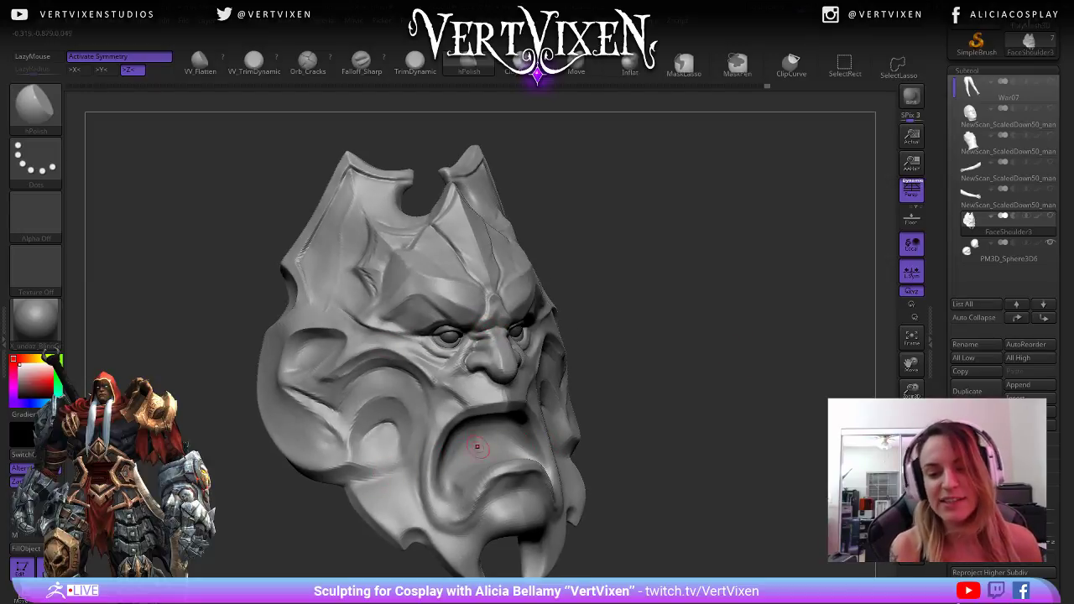
mouse_move(639, 346)
left_mouse_down()
mouse_move(694, 336)
mouse_move(698, 386)
mouse_move(667, 382)
left_mouse_up()
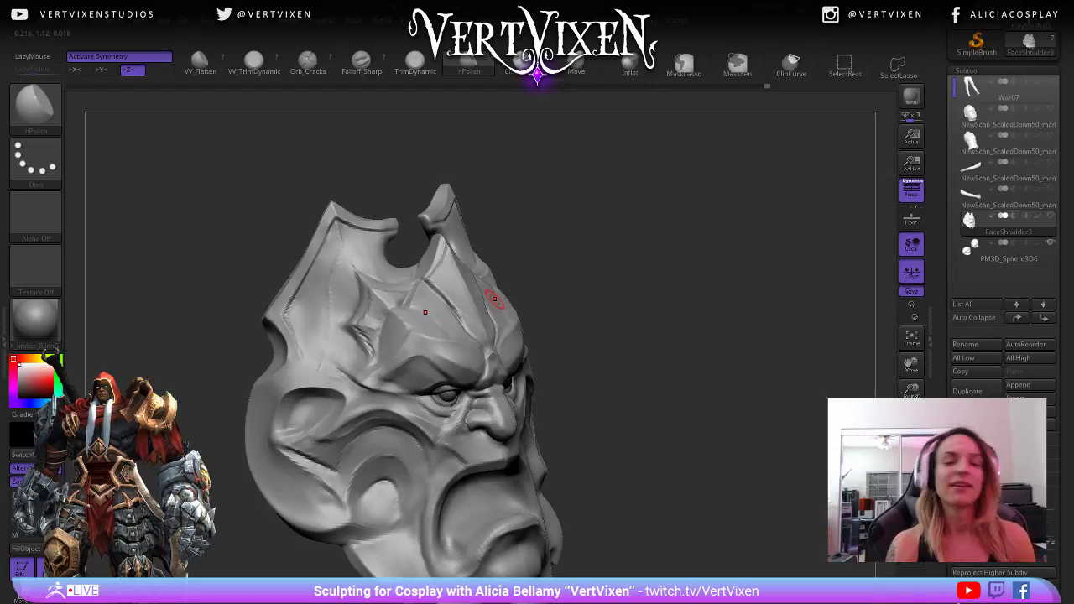
left_click_drag(538, 384, 543, 372)
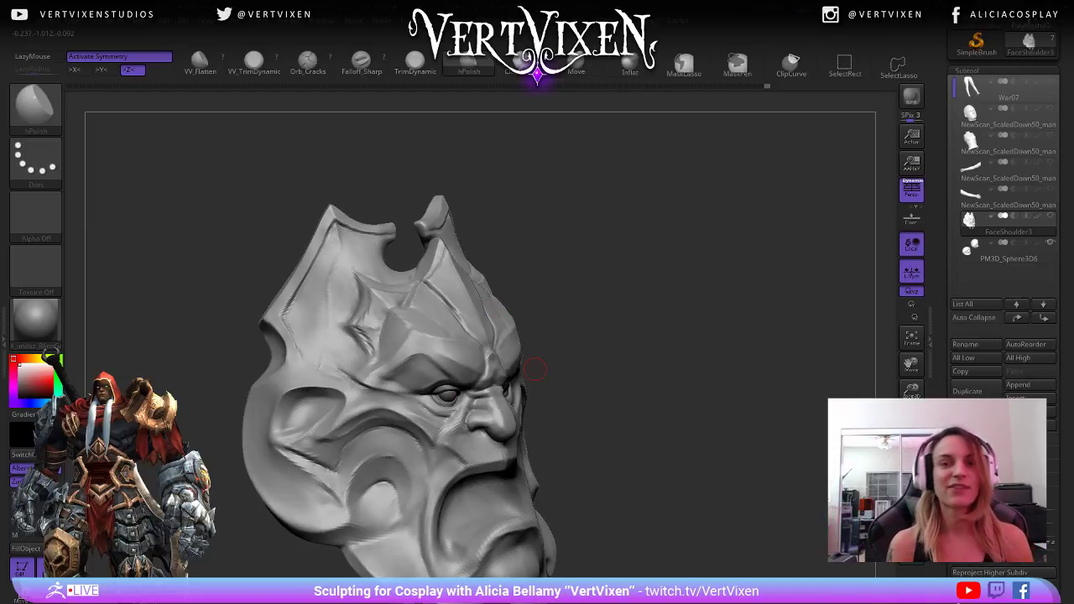
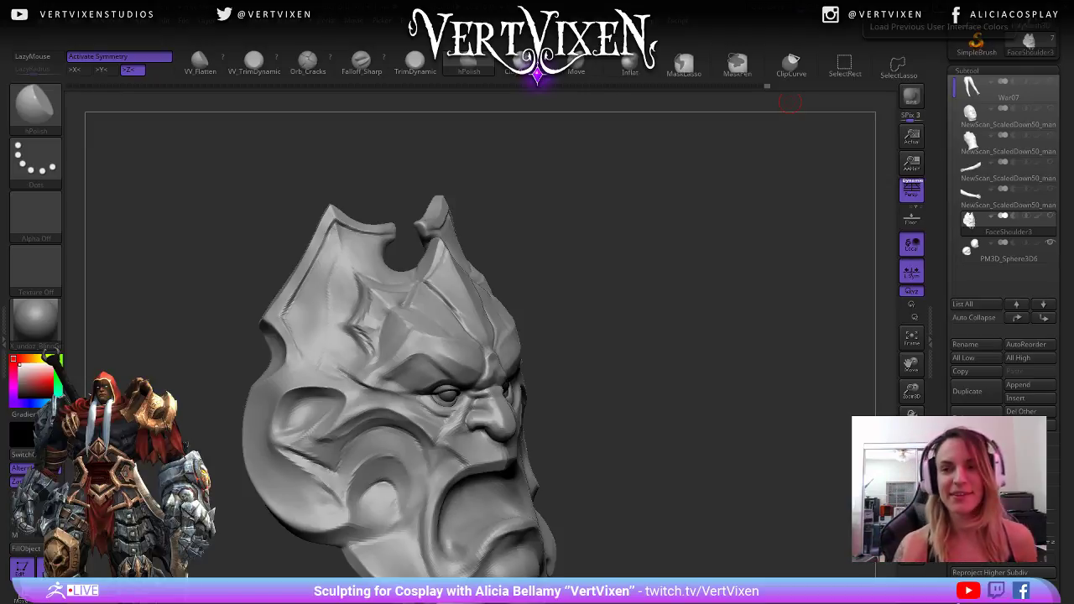
mouse_move(645, 334)
left_mouse_down()
mouse_move(651, 352)
mouse_move(685, 263)
mouse_move(707, 276)
mouse_move(723, 262)
mouse_move(669, 294)
mouse_move(686, 311)
left_mouse_up()
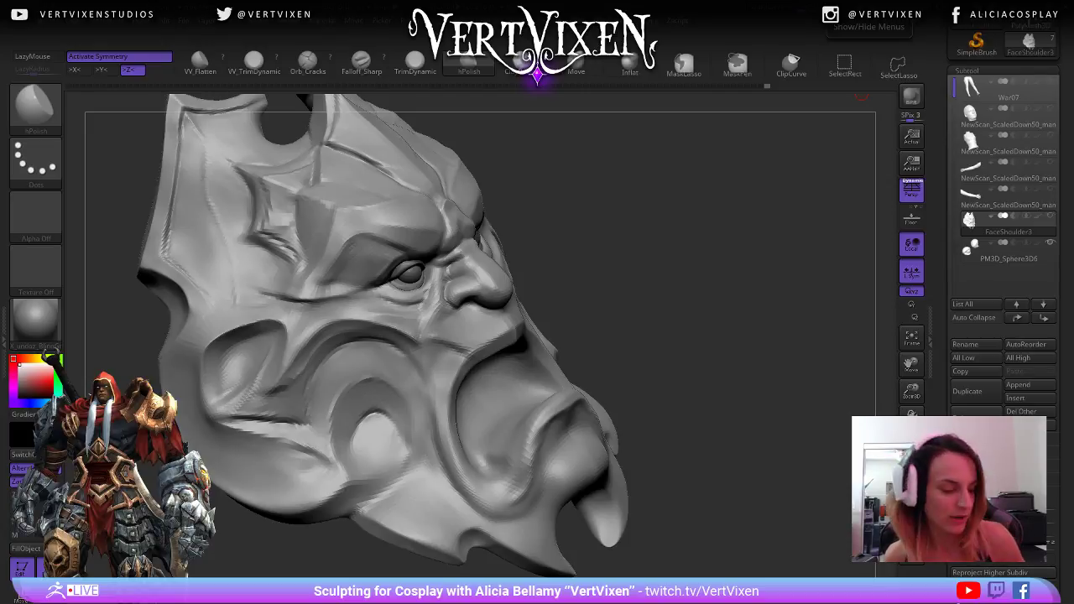
scroll(735, 310, "up", 3)
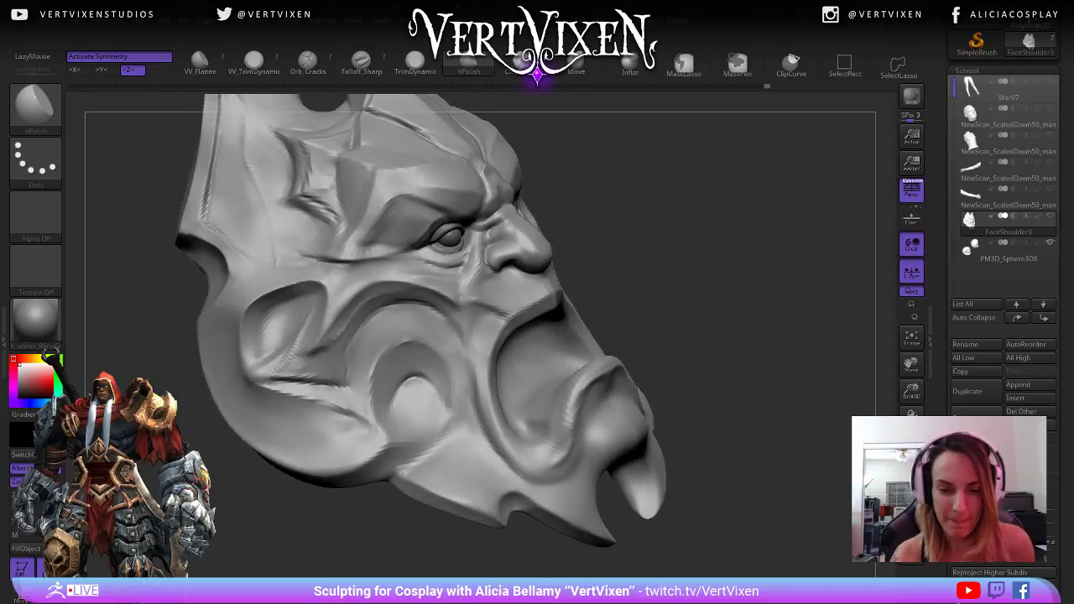
- Build up the upper lip area beneath the nose with the ClayBuildup brush
key("b")
key("c")
key("b")
left_click_drag(739, 269, 709, 270)
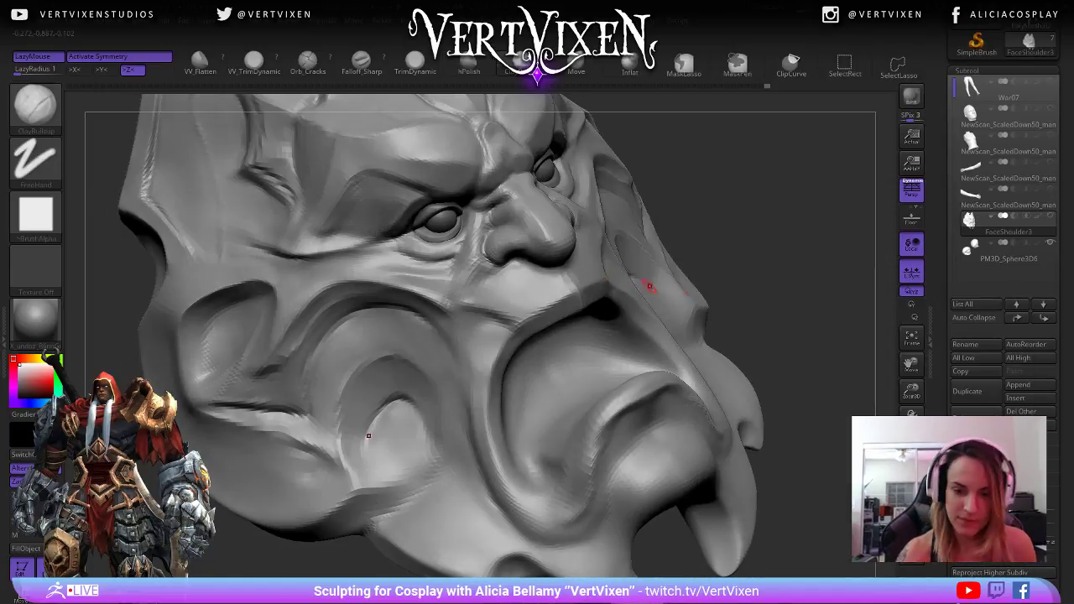
mouse_move(483, 285)
left_mouse_down()
mouse_move(524, 304)
mouse_move(494, 289)
mouse_move(506, 302)
mouse_move(550, 307)
left_mouse_up()
left_click_drag(780, 298, 769, 290)
- Define the upper rim of the mouth with a resized Falloff_Sharp brush
key("b")
key("f")
key("s")
key("space")
left_click_drag(792, 281, 755, 279)
left_click_drag(561, 323, 480, 386)
key("space")
mouse_move(695, 276)
left_mouse_down()
mouse_move(690, 336)
mouse_move(734, 387)
mouse_move(717, 360)
mouse_move(763, 360)
mouse_move(582, 439)
left_mouse_up()
- Polish the lower curve of the mouth rim with a resized hPolish brush
key("b")
key("h")
key("p")
key("space")
key("space")
key("space")
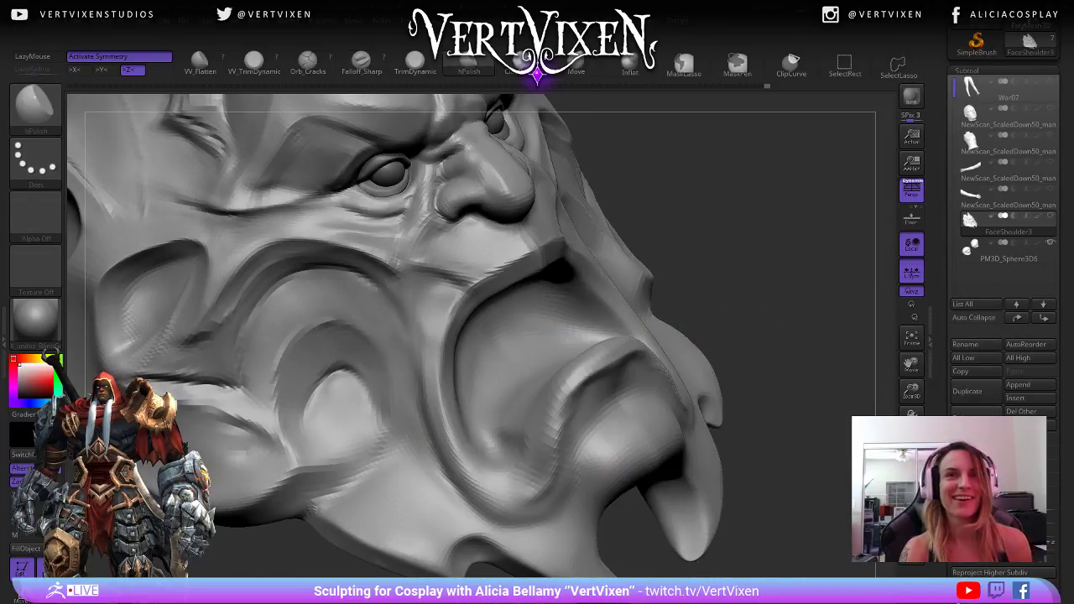
left_click_drag(683, 342, 765, 326)
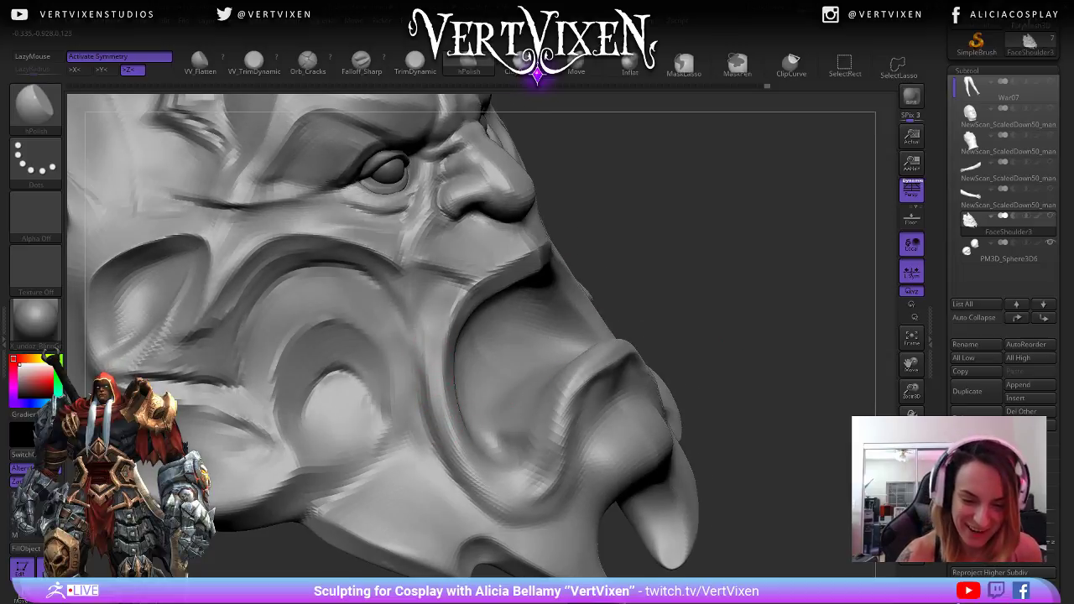
left_click_drag(491, 497, 524, 493)
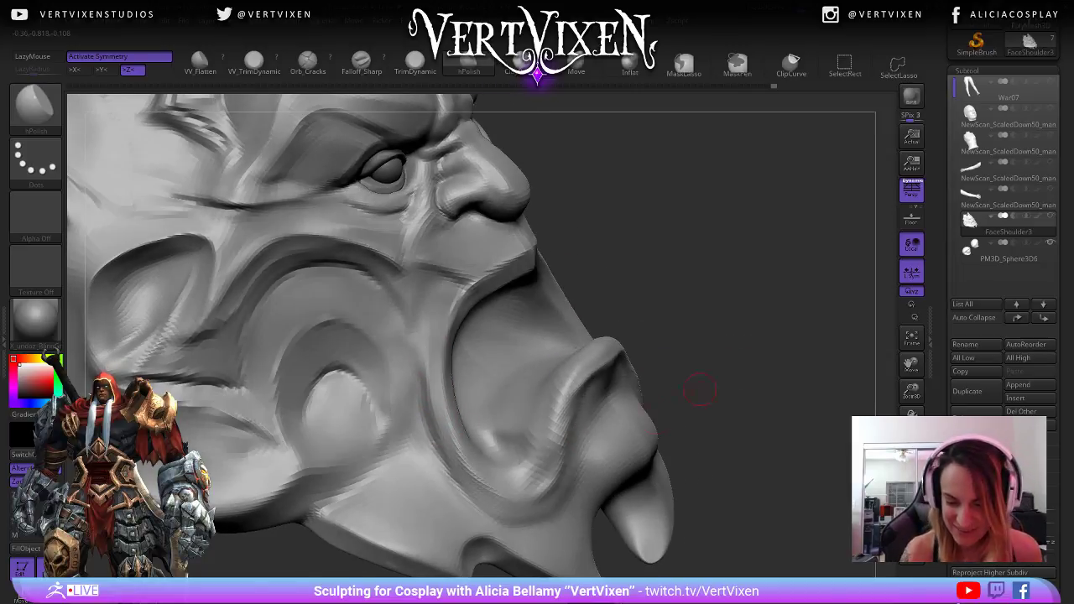
- Polish the cheekbone ridge below the outer eye corner with the hPolish brush
right_click_drag(540, 484, 568, 448)
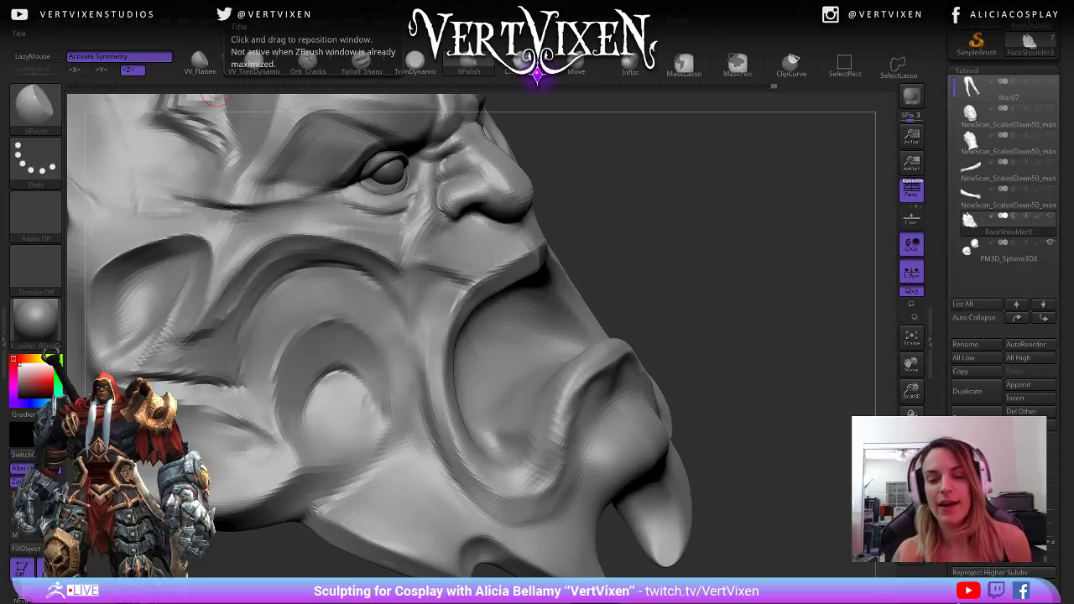
right_click_drag(493, 209, 496, 264, "alt")
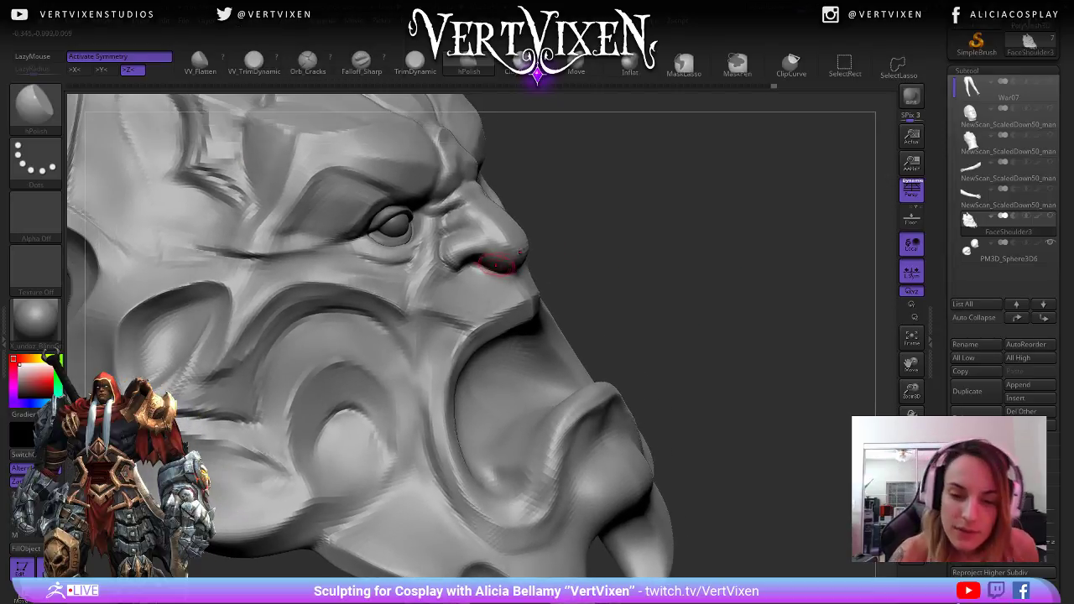
mouse_move(568, 192)
right_mouse_down()
mouse_move(628, 173)
mouse_move(522, 241)
mouse_move(736, 235)
mouse_move(732, 160)
mouse_move(683, 180)
mouse_move(736, 427)
mouse_move(756, 422)
right_mouse_up()
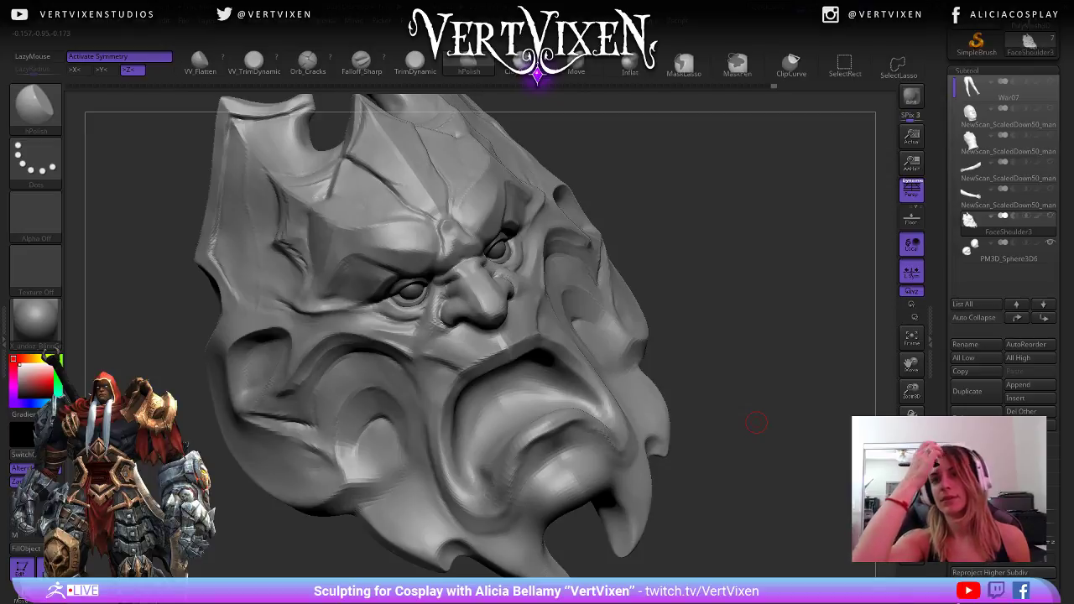
mouse_move(703, 254)
left_mouse_down()
mouse_move(728, 263)
mouse_move(734, 307)
mouse_move(743, 267)
mouse_move(733, 285)
mouse_move(702, 280)
mouse_move(718, 252)
mouse_move(717, 270)
left_mouse_up()
left_click_drag(351, 333, 309, 321)
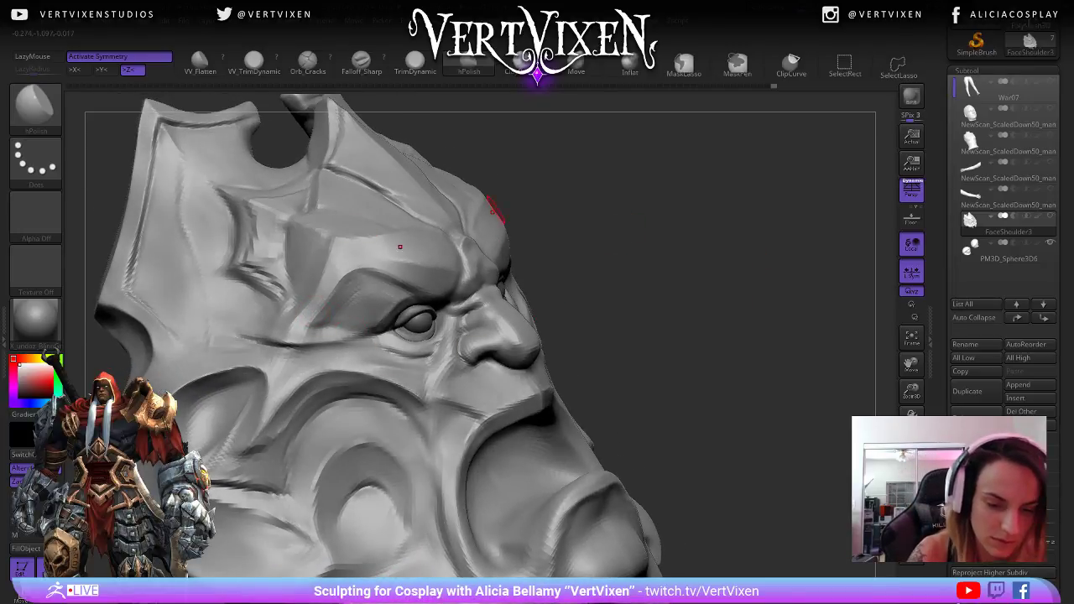
left_click_drag(664, 231, 707, 180, "alt")
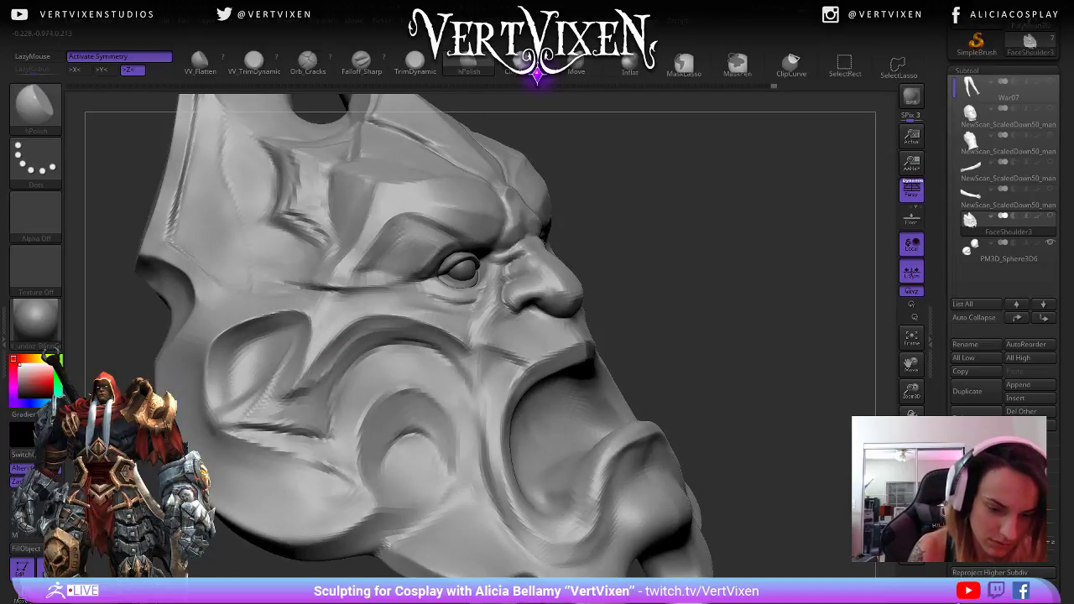
left_click_drag(362, 316, 345, 327)
mouse_move(713, 252)
left_mouse_down()
mouse_move(688, 250)
mouse_move(671, 193)
mouse_move(659, 240)
mouse_move(691, 352)
mouse_move(678, 362)
mouse_move(719, 378)
mouse_move(699, 400)
mouse_move(716, 403)
mouse_move(701, 406)
mouse_move(743, 438)
mouse_move(718, 448)
left_mouse_up()
key("b")
key("c")
key("b")
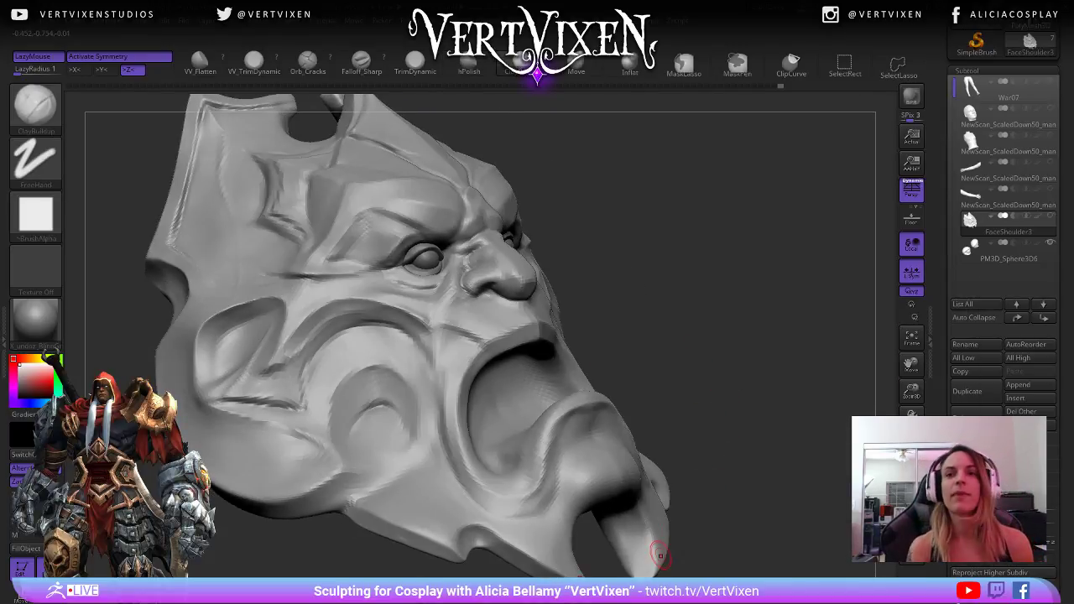
- Reshape the lower corners of the mouth from the front with a resized Move brush
key("b")
key("m")
key("v")
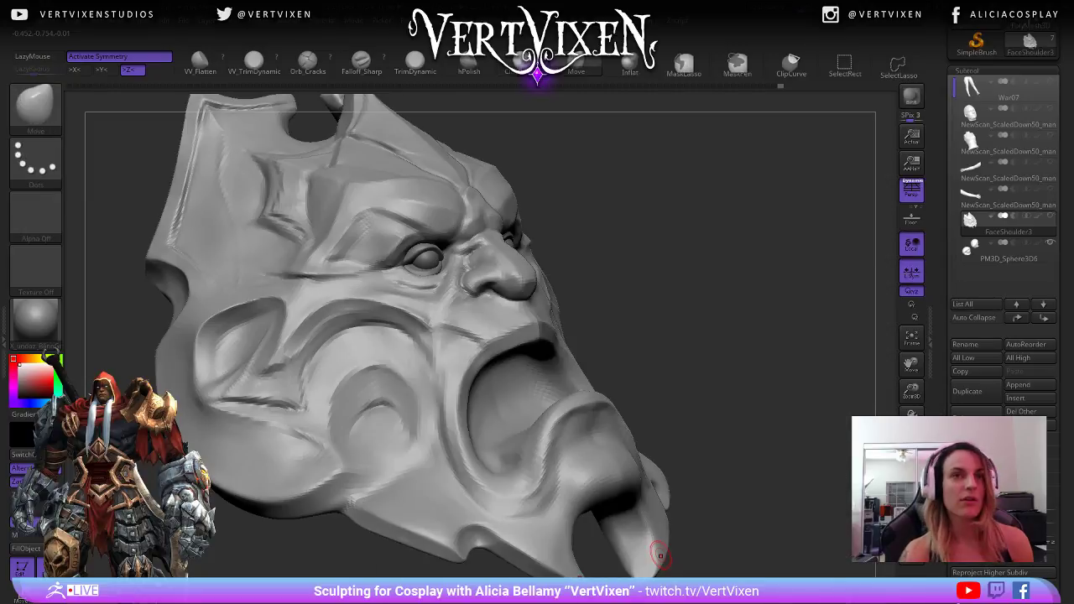
mouse_move(685, 215)
left_mouse_down()
mouse_move(710, 220)
mouse_move(669, 224)
mouse_move(727, 215)
left_mouse_up()
left_click_drag(743, 352, 699, 495)
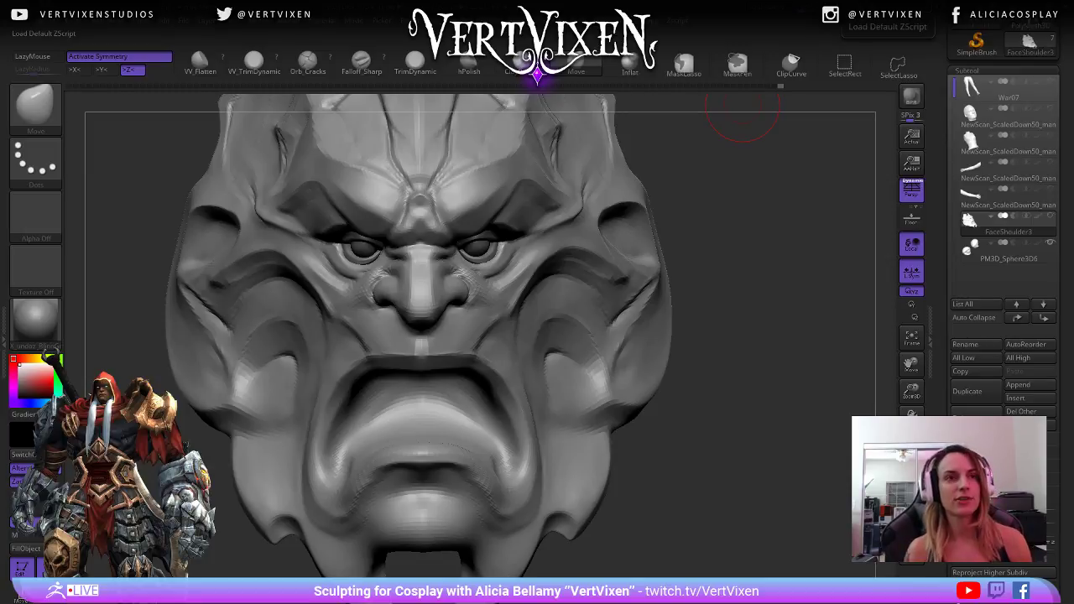
left_click_drag(763, 355, 765, 503)
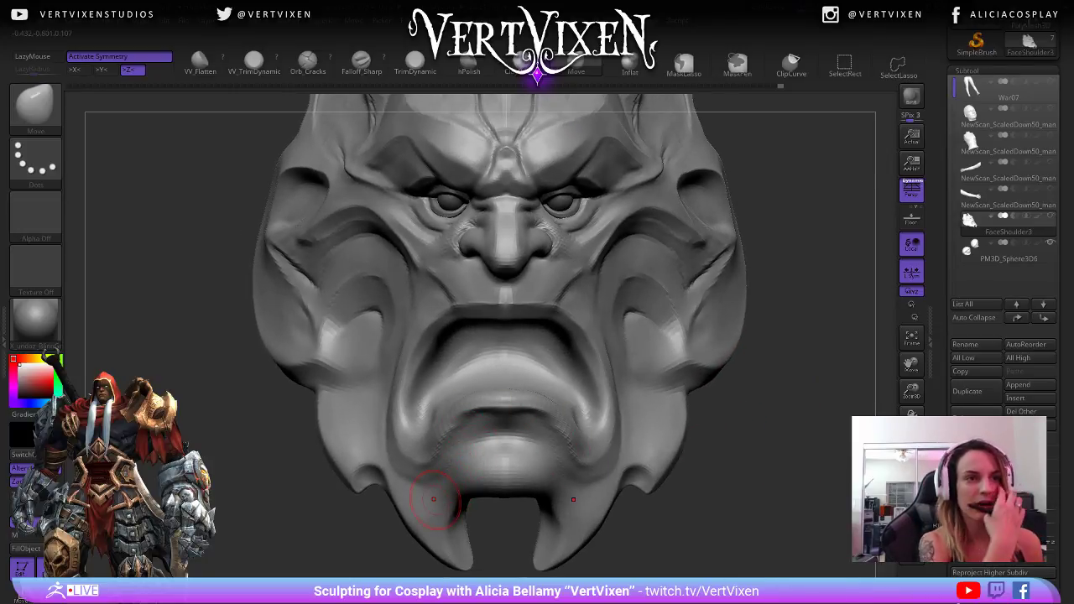
key("space")
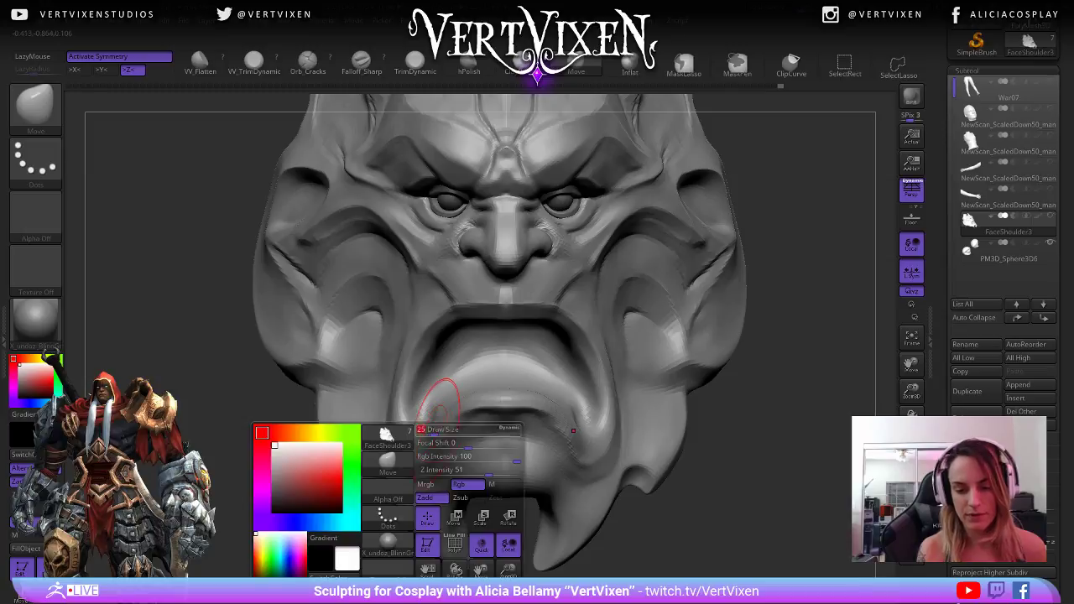
left_click_drag(759, 428, 766, 425)
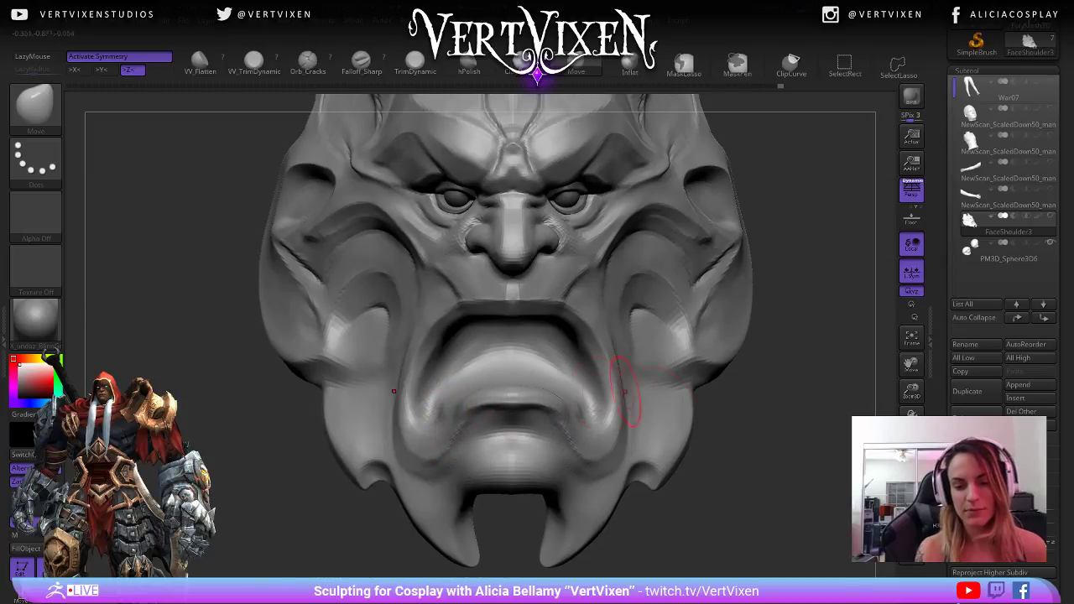
mouse_move(759, 474)
left_mouse_down()
mouse_move(776, 444)
mouse_move(752, 432)
left_mouse_up()
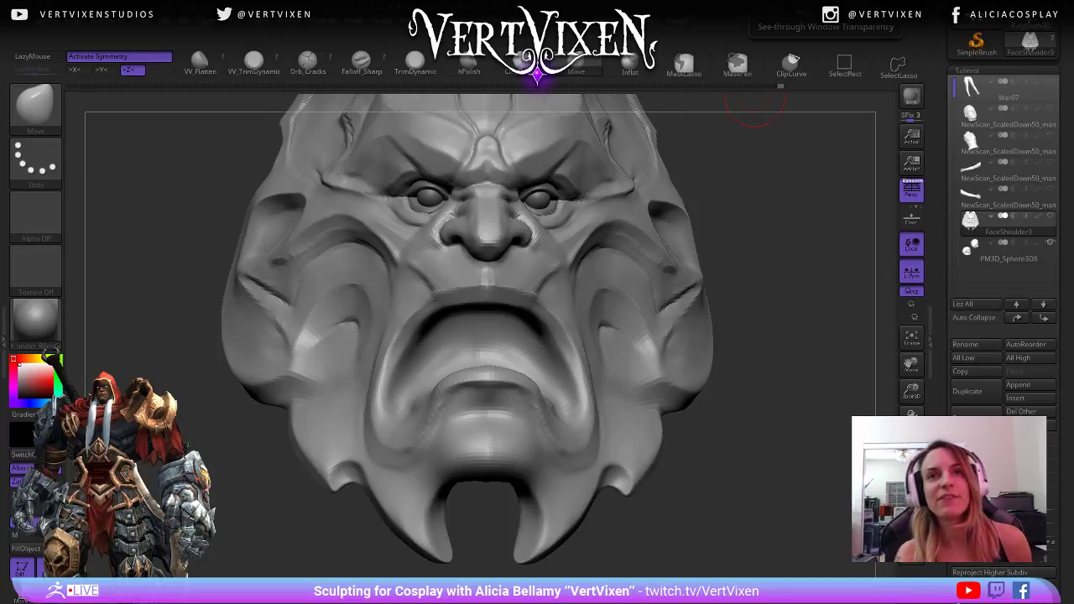
- Pull the outer corners of the lower lip outward and upward with the Move brush
mouse_move(733, 484)
left_mouse_down()
mouse_move(714, 496)
mouse_move(743, 479)
mouse_move(731, 491)
left_mouse_up()
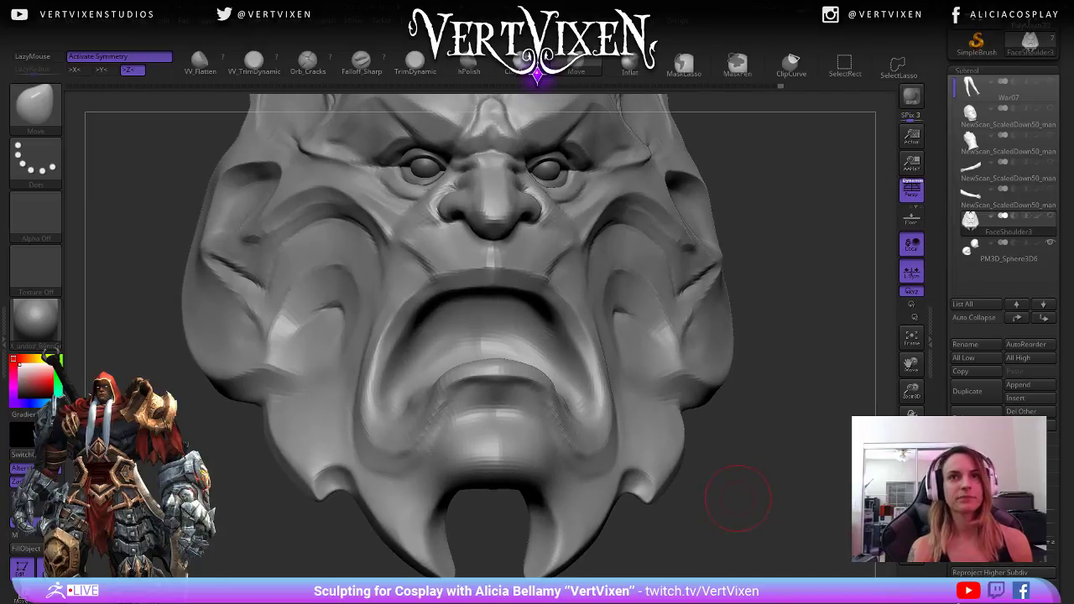
left_click_drag(453, 376, 439, 366)
right_click(715, 500)
left_click_drag(761, 463, 703, 491)
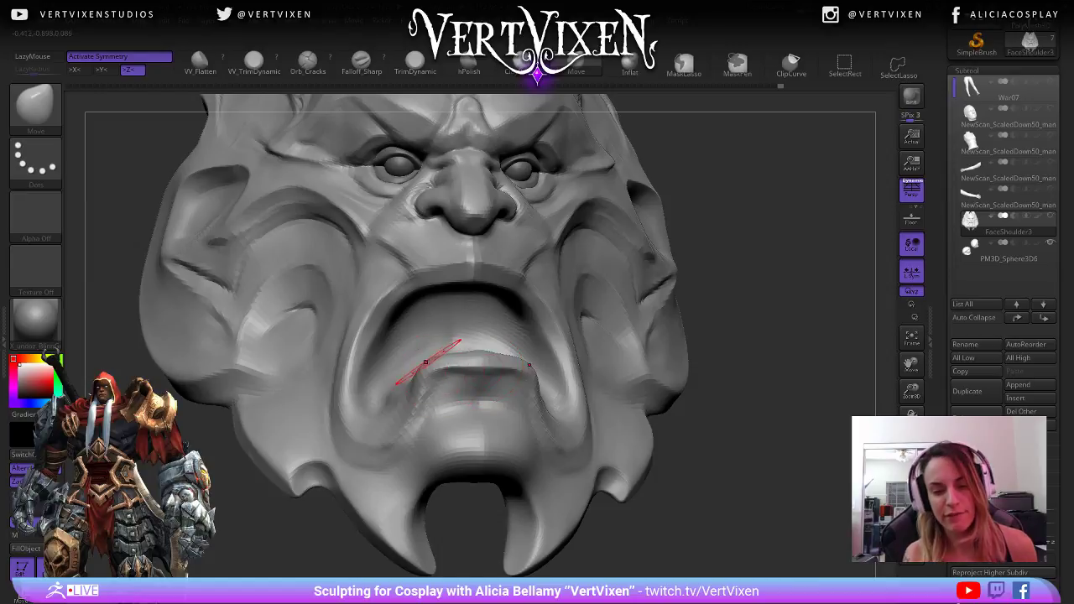
- Adjust the outer corners and upper edge of the lower lip with the Move brush, resizing it as needed
left_click_drag(426, 369, 419, 372)
left_click_drag(749, 356, 752, 326)
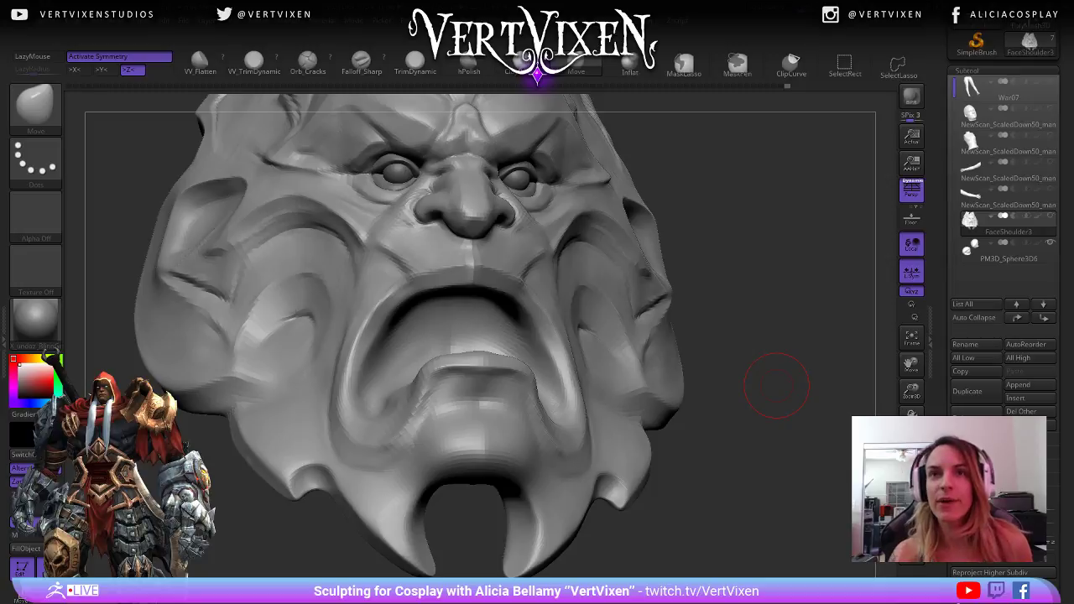
left_click_drag(776, 385, 738, 365)
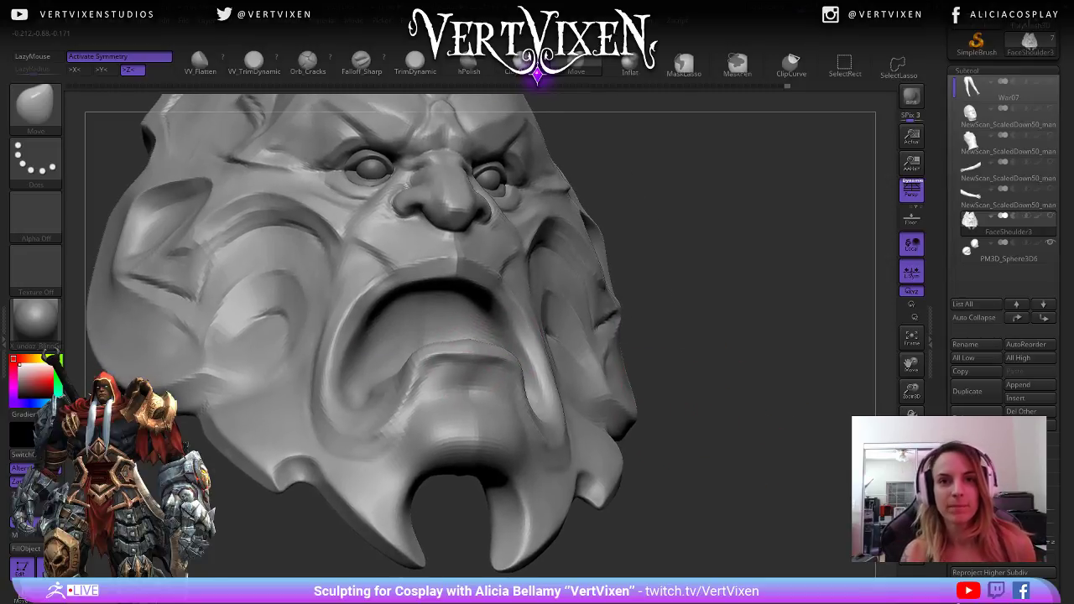
right_click_drag(534, 372, 563, 372)
left_click_drag(487, 346, 485, 359)
right_click_drag(484, 359, 541, 362)
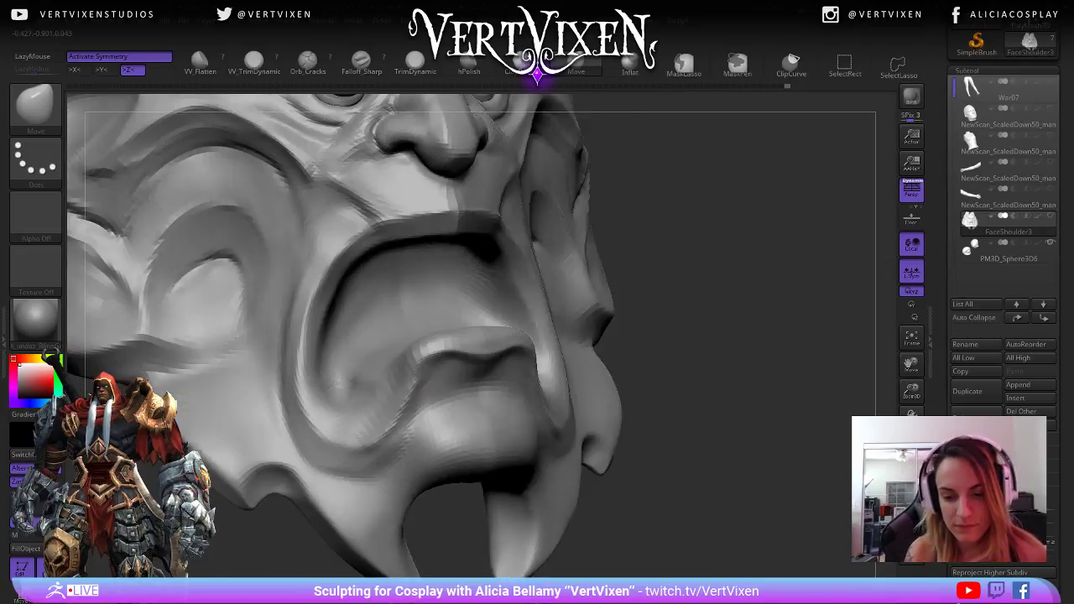
- Examine the mouth, lower lip and chin from below, the front and the side
mouse_move(721, 403)
left_mouse_down()
mouse_move(638, 411)
mouse_move(754, 419)
mouse_move(738, 426)
mouse_move(782, 436)
mouse_move(761, 435)
mouse_move(750, 311)
mouse_move(637, 352)
mouse_move(467, 294)
left_mouse_up()
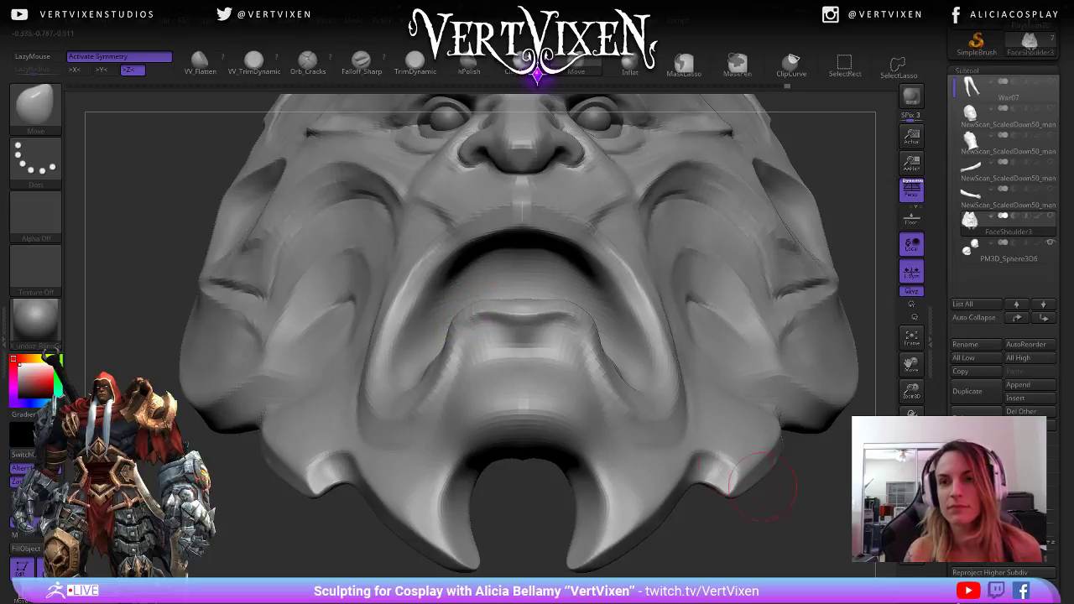
left_click_drag(759, 485, 755, 564)
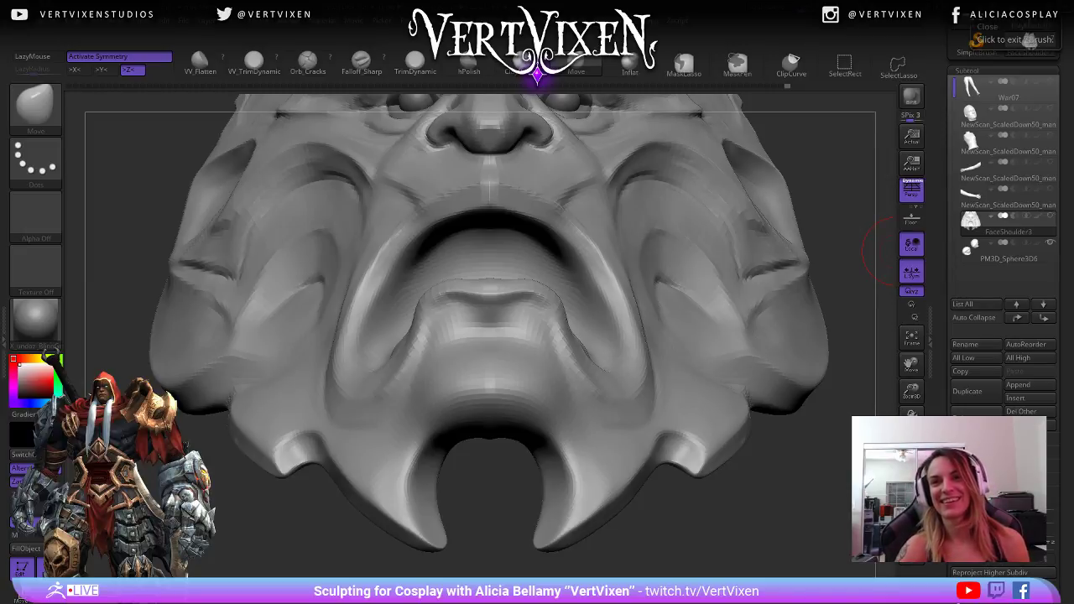
mouse_move(801, 471)
left_mouse_down()
mouse_move(753, 460)
mouse_move(761, 497)
mouse_move(617, 457)
mouse_move(618, 384)
left_mouse_up()
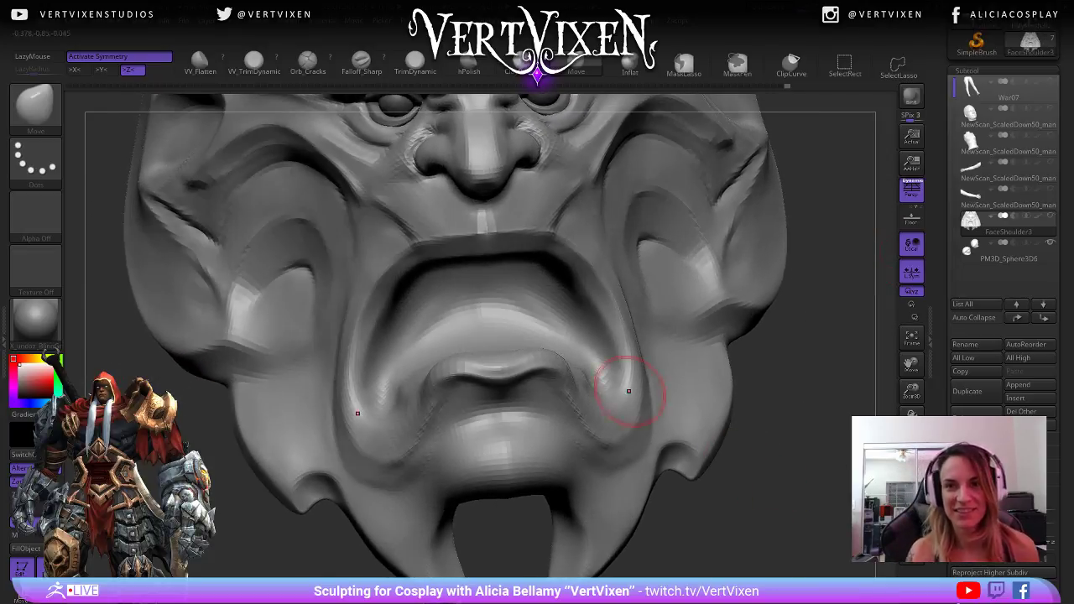
key("space")
left_click(494, 357)
left_click_drag(738, 501, 745, 501)
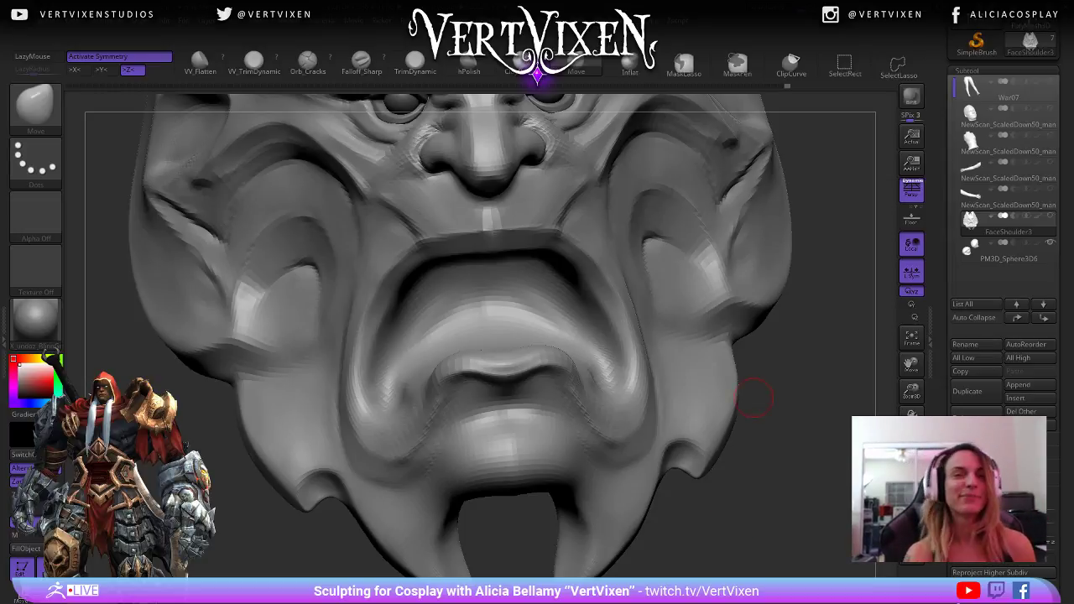
left_click_drag(782, 428, 773, 428)
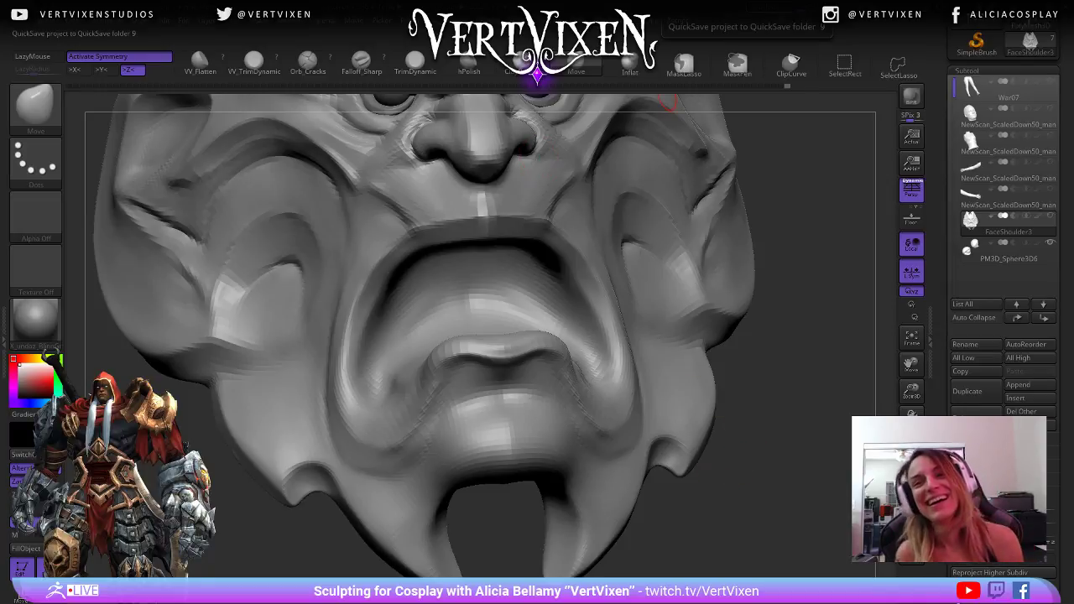
left_click_drag(760, 386, 815, 373)
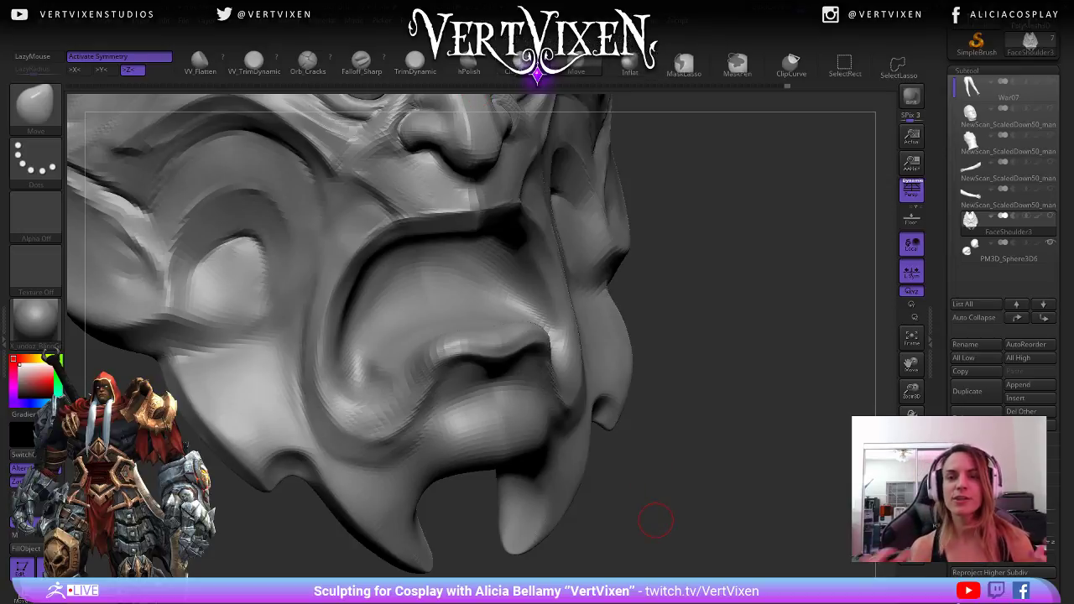
- Reshape the outer side of the lower lip in side view with a resized Move brush
mouse_move(703, 357)
left_mouse_down("alt")
mouse_move(744, 361)
mouse_move(755, 399)
left_mouse_up("alt")
key("space")
left_click_drag(721, 517, 701, 510, "alt")
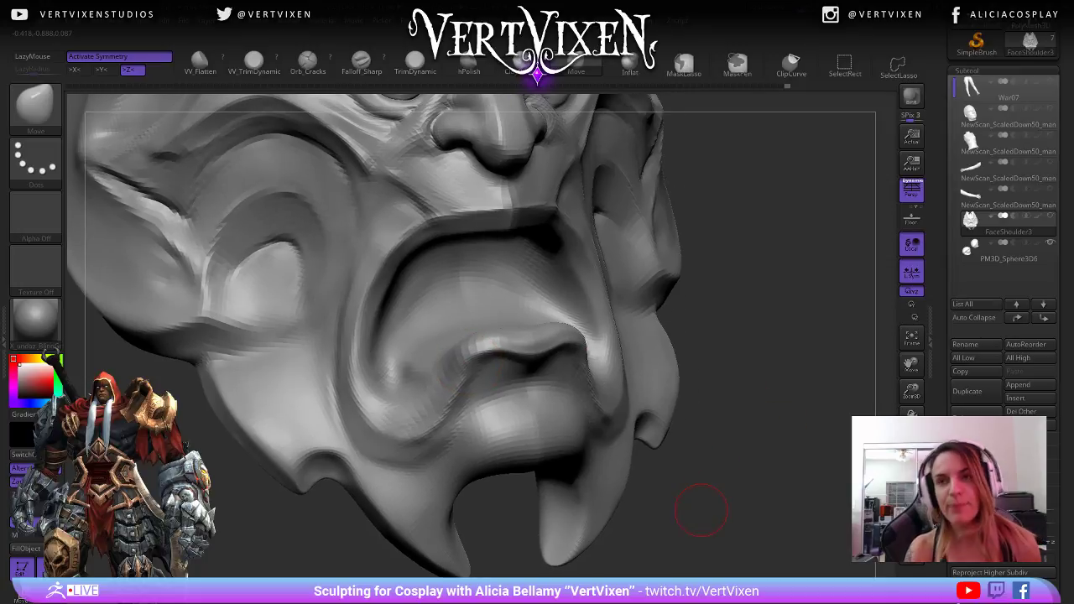
mouse_move(797, 323)
left_mouse_down()
mouse_move(760, 321)
mouse_move(770, 328)
mouse_move(759, 332)
left_mouse_up()
left_click_drag(721, 369, 788, 367)
left_click_drag(713, 361, 776, 360)
key("space")
left_click_drag(474, 344, 504, 392)
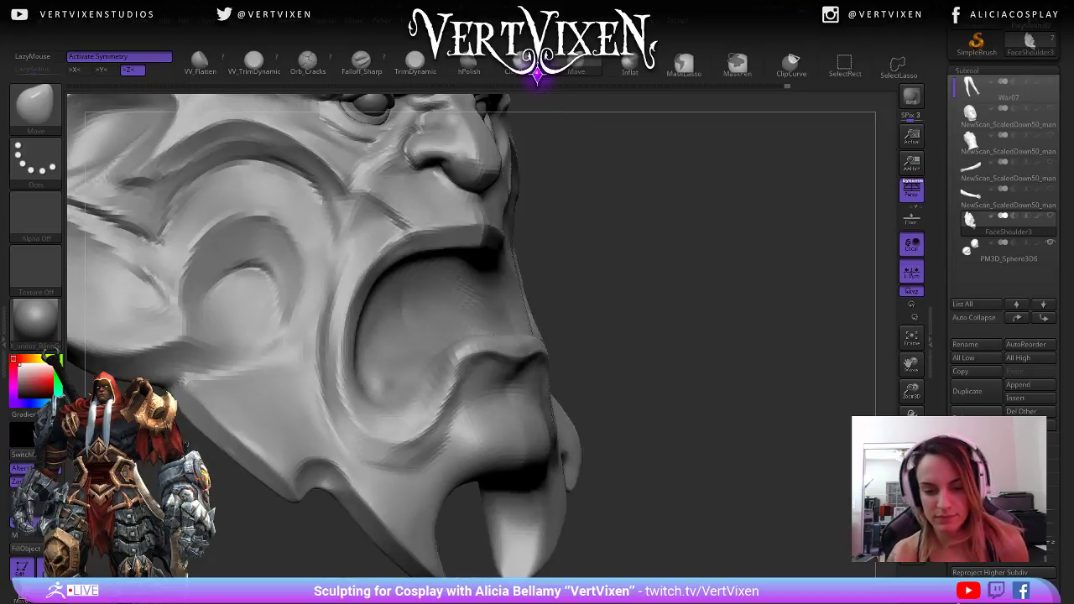
- Sculpt vertical strokes beneath the outer corners of the lower lip with the ClayBuildup brush
key("b")
key("c")
key("b")
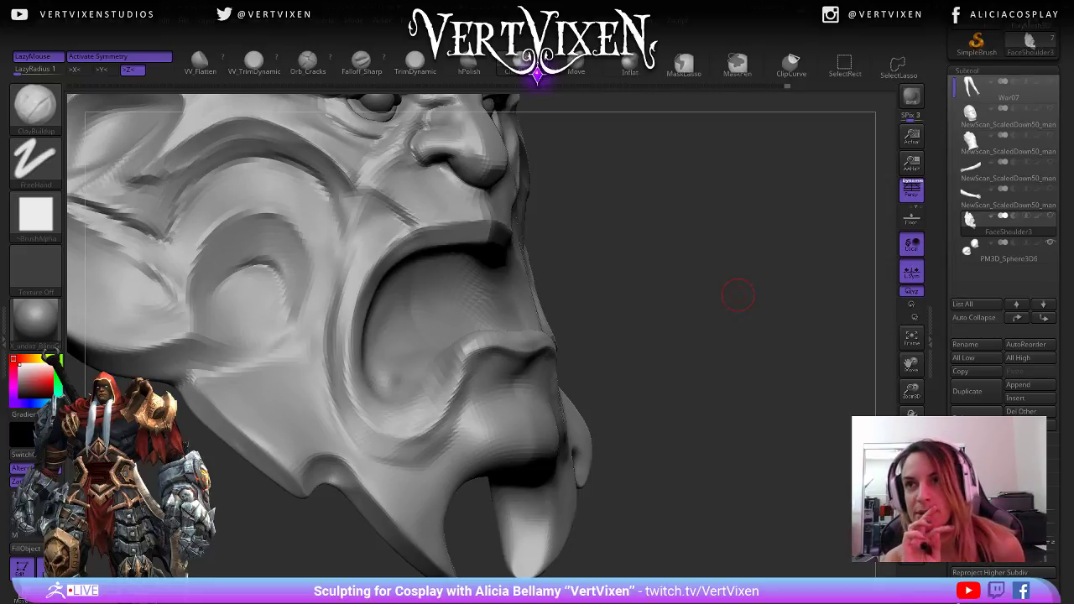
mouse_move(697, 295)
left_mouse_down()
mouse_move(755, 281)
mouse_move(723, 292)
mouse_move(680, 281)
left_mouse_up()
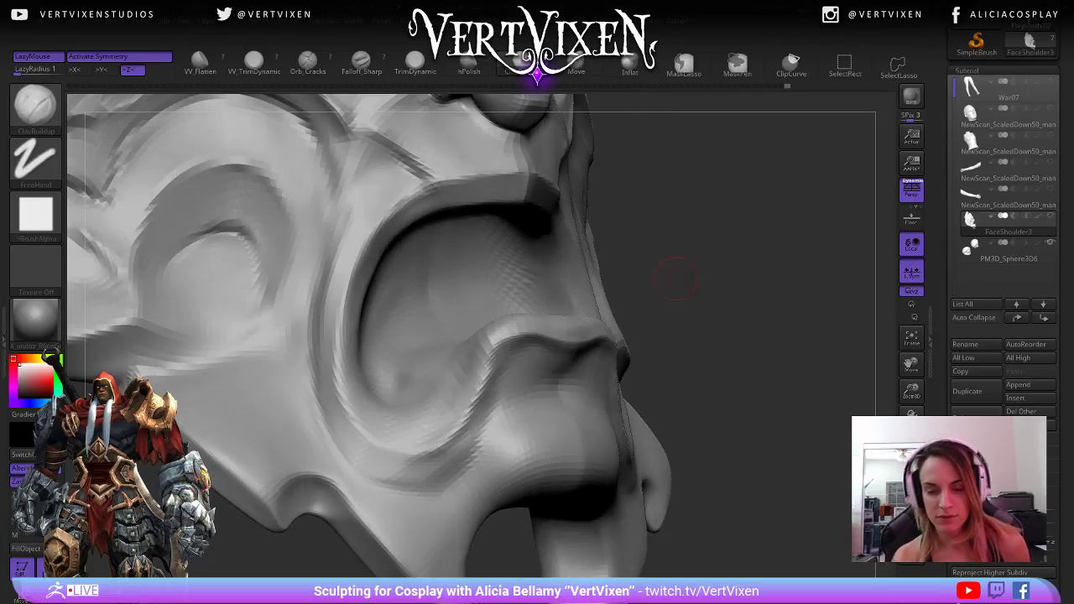
left_click_drag(528, 343, 507, 406)
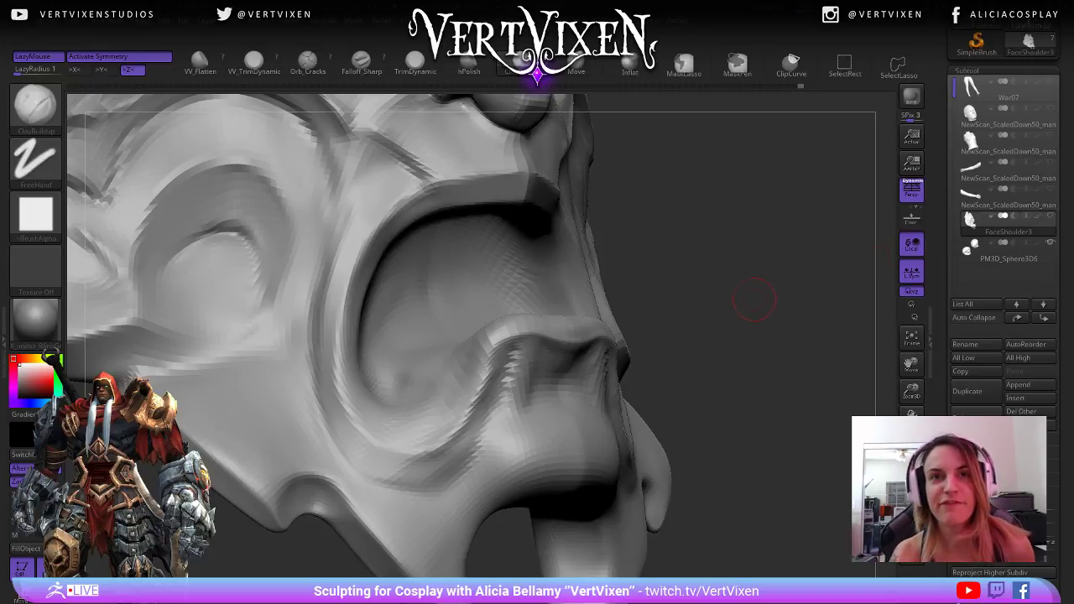
mouse_move(738, 304)
left_mouse_down()
mouse_move(756, 314)
mouse_move(723, 348)
left_mouse_up()
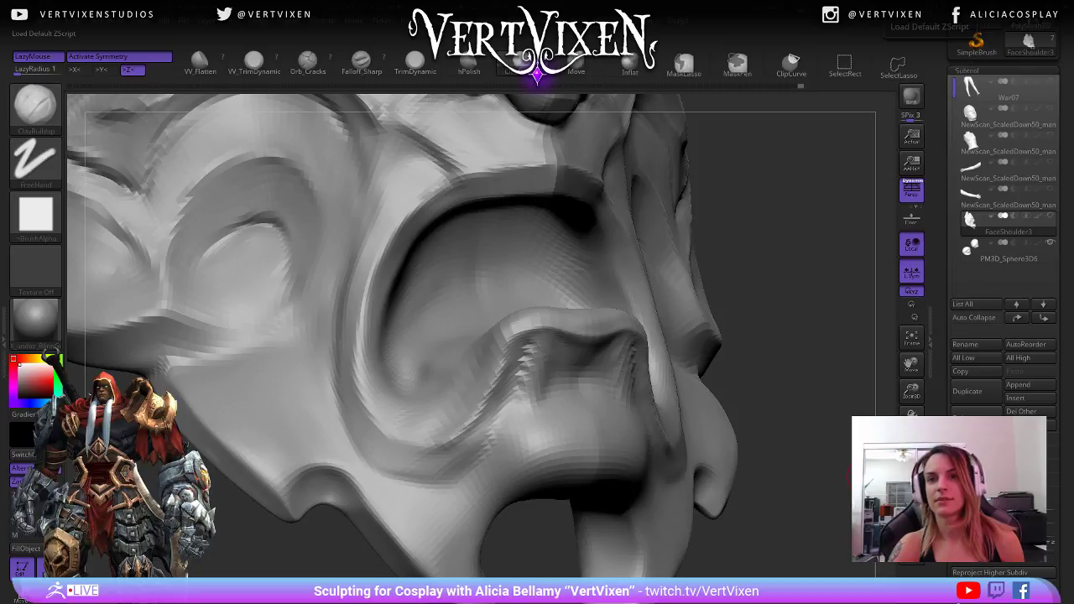
- Sculpt the area directly under the lower lip with a resized ClayBuildup brush and smooth the strokes beneath its corner
right_click(774, 324)
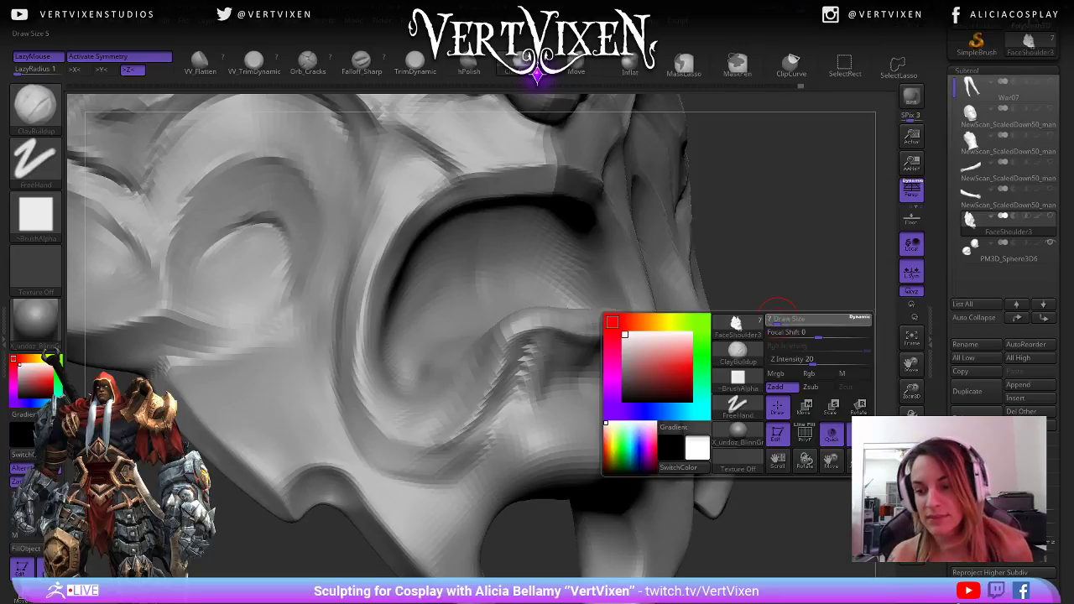
mouse_move(774, 324)
left_mouse_down()
mouse_move(802, 325)
mouse_move(743, 339)
left_mouse_up()
mouse_move(579, 344)
left_mouse_down()
mouse_move(581, 383)
mouse_move(560, 386)
mouse_move(535, 357)
left_mouse_up()
right_click(523, 394)
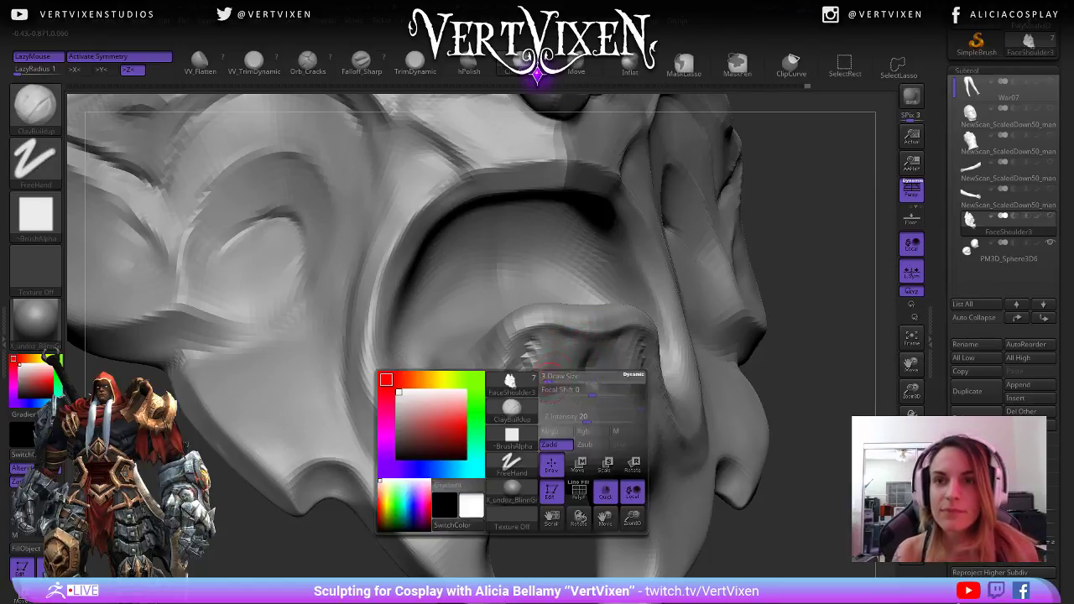
right_click_drag(522, 394, 556, 361)
left_click_drag(555, 361, 538, 388, "shift")
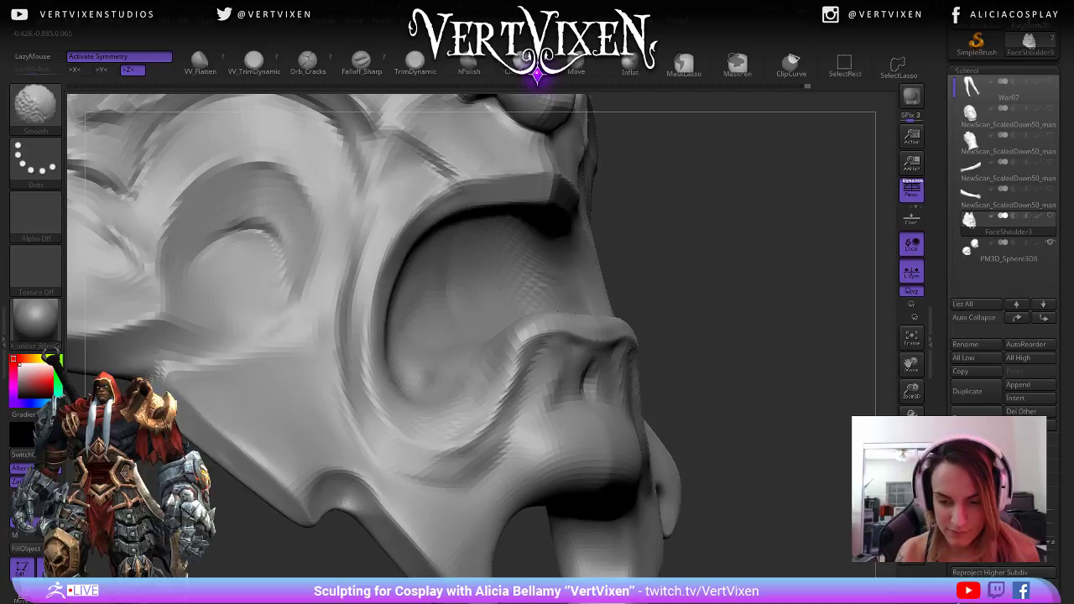
- Sculpt a dimple between the lower lip and the chin with the ClayBuildup brush
left_click_drag(595, 364, 583, 391)
right_click_drag(583, 391, 549, 391)
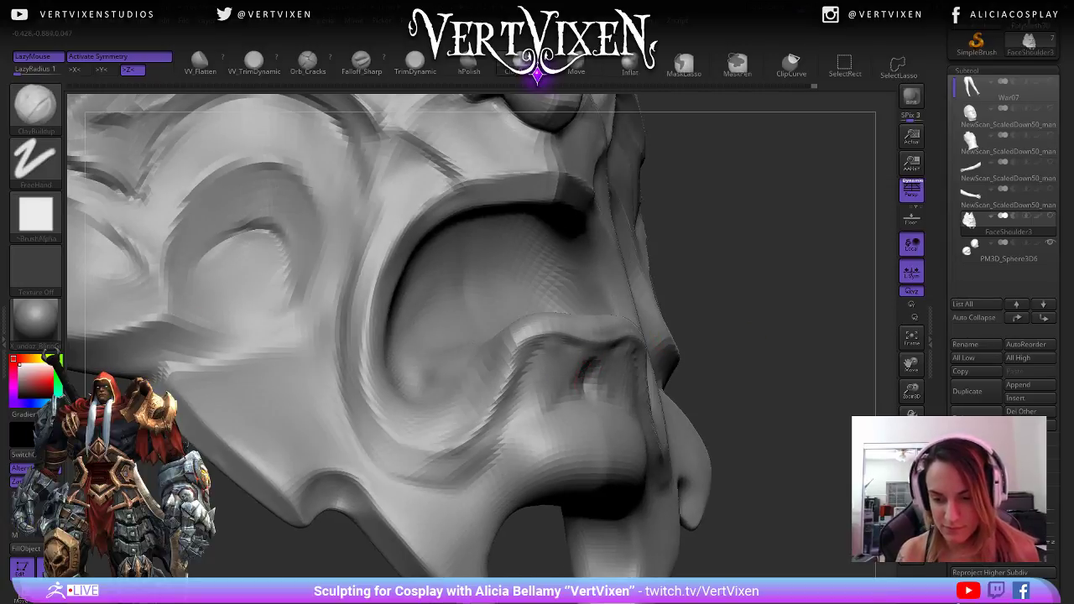
right_click(546, 461)
mouse_move(545, 462)
right_mouse_down()
mouse_move(515, 462)
mouse_move(701, 520)
right_mouse_up()
right_click(520, 465)
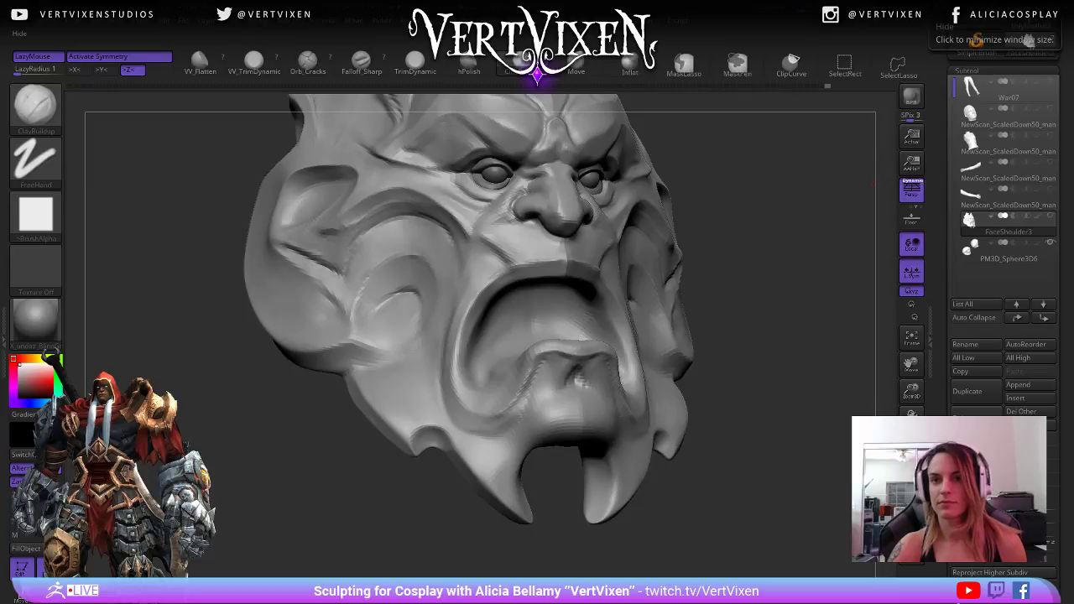
mouse_move(470, 386)
right_mouse_down()
mouse_move(546, 393)
mouse_move(516, 391)
right_mouse_up()
right_click(547, 394)
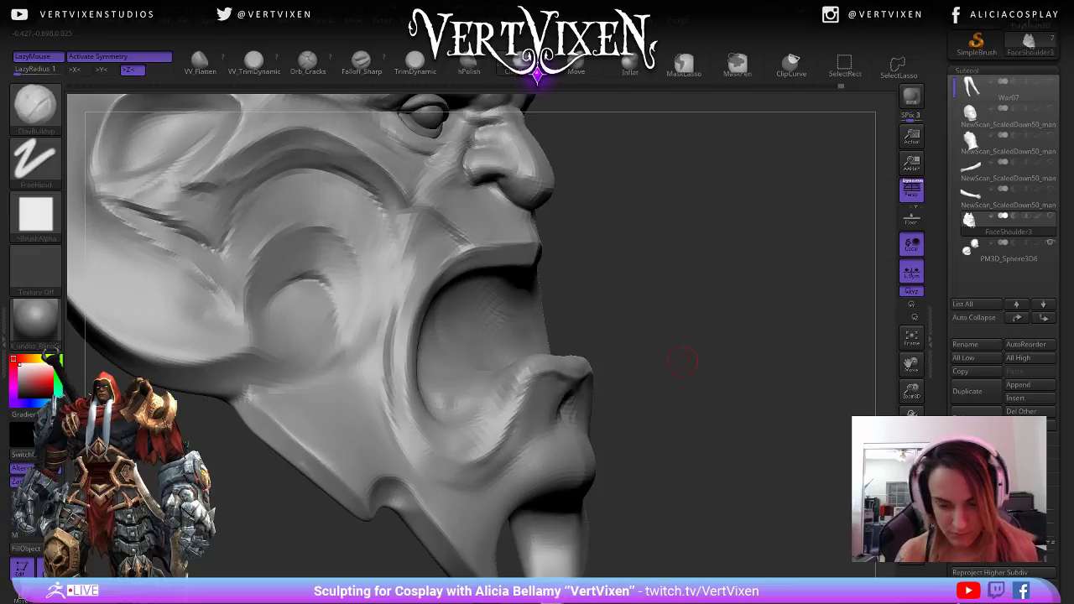
- Polish the side plane beneath the corner of the lower lip with the hPolish brush
key("b")
key("h")
key("p")
mouse_move(697, 409)
left_mouse_down()
mouse_move(699, 399)
mouse_move(507, 412)
left_mouse_up()
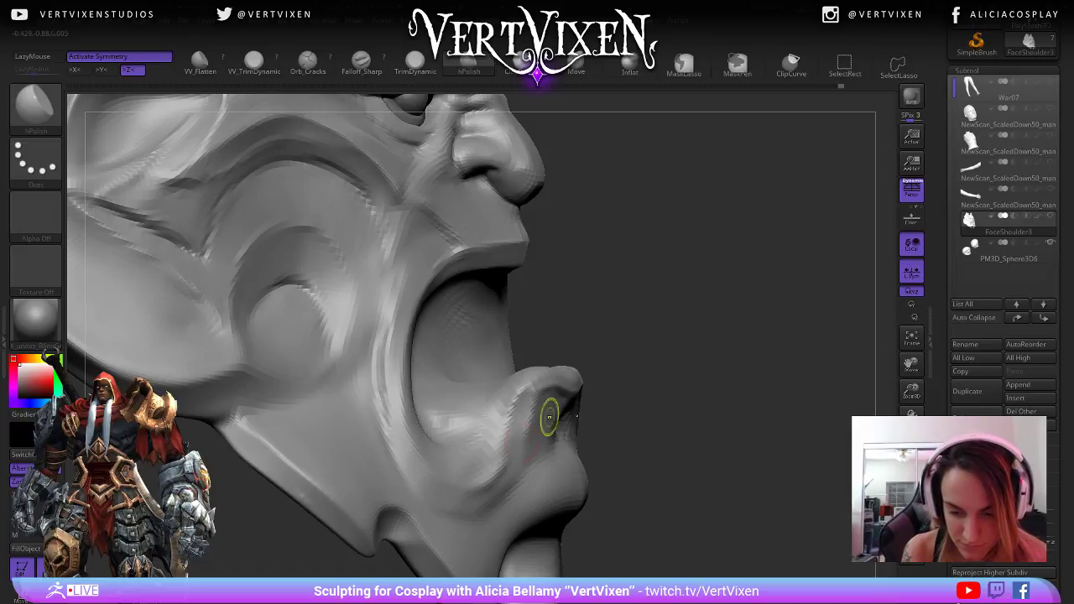
mouse_move(642, 393)
left_mouse_down()
mouse_move(707, 383)
mouse_move(655, 352)
left_mouse_up()
- Flatten the outer side of the lower lip down to the mouth rim with the TrimDynamic brush
key("b")
key("t")
key("d")
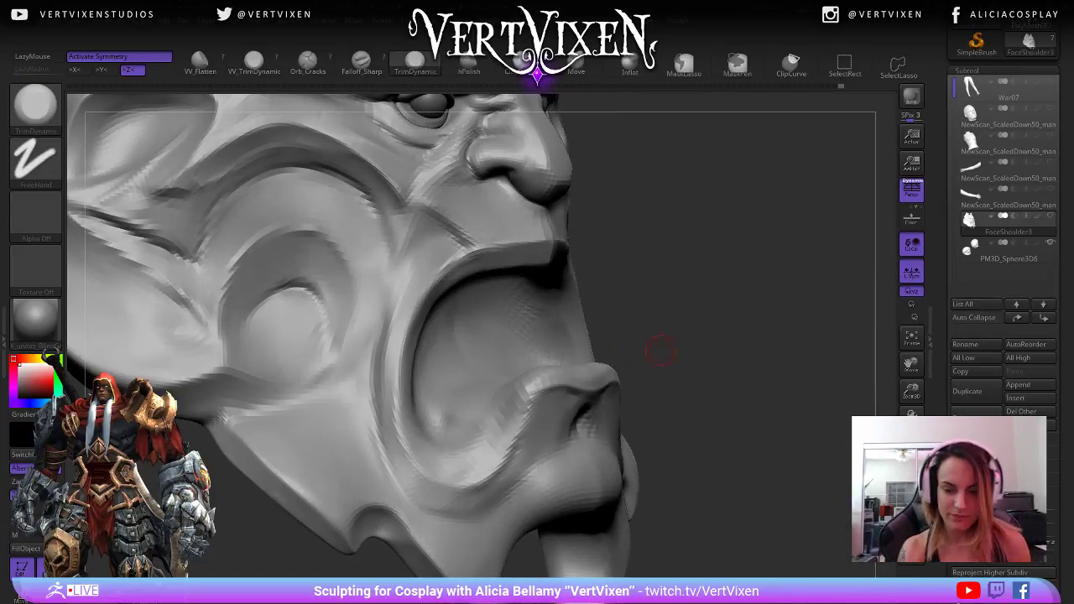
mouse_move(530, 398)
left_mouse_down()
mouse_move(537, 384)
mouse_move(518, 434)
left_mouse_up()
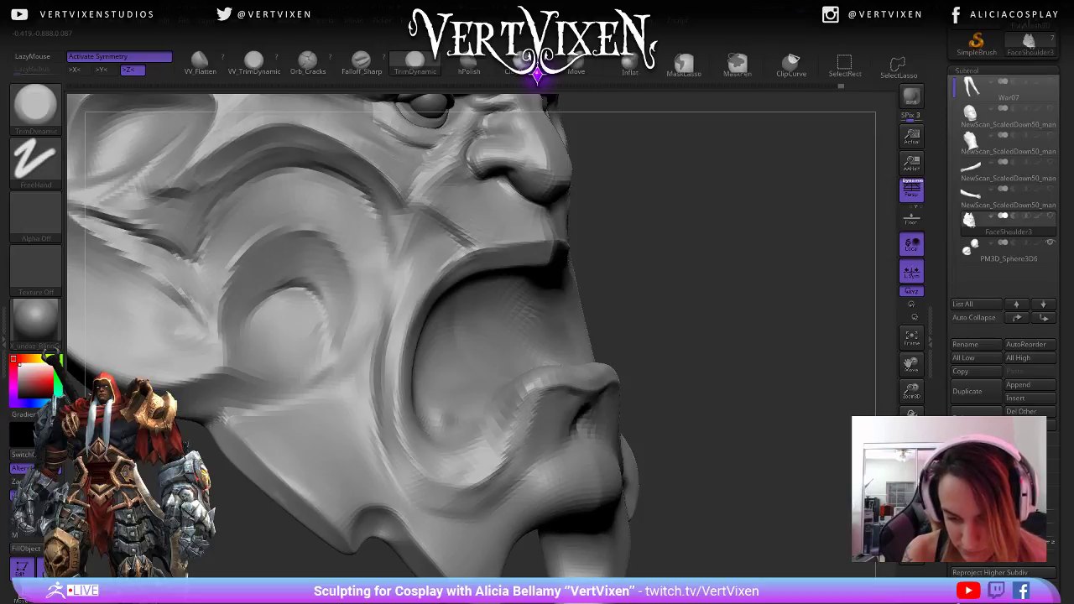
left_click_drag(494, 473, 477, 489)
mouse_move(770, 471)
left_mouse_down()
mouse_move(807, 476)
mouse_move(776, 419)
mouse_move(755, 432)
mouse_move(778, 442)
mouse_move(769, 449)
left_mouse_up()
- Polish the lower lip's outer corner from a three-quarter view with the hPolish brush
key("b")
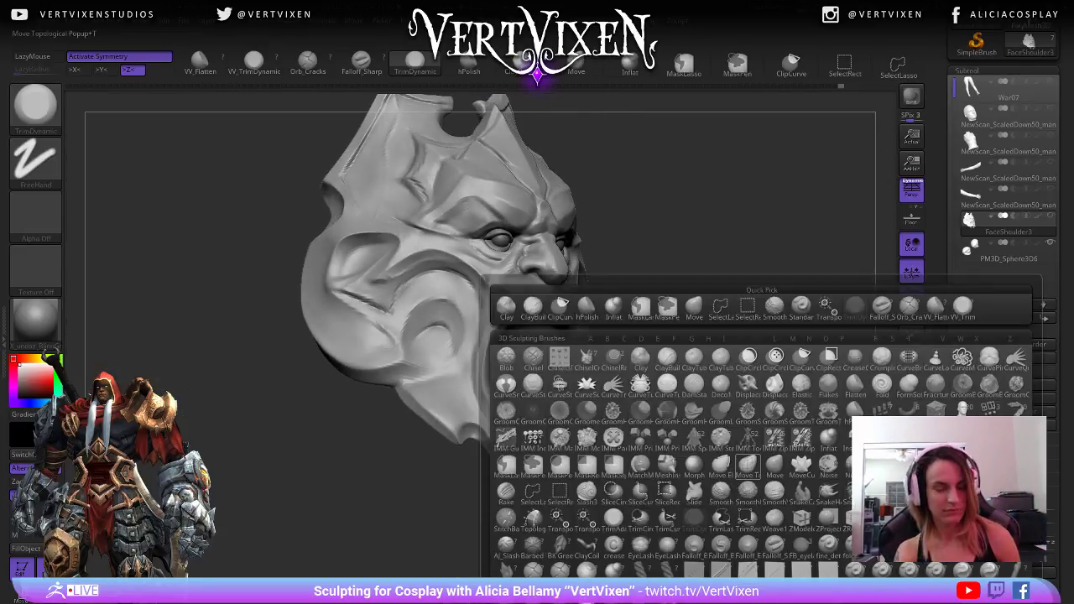
key("h")
key("p")
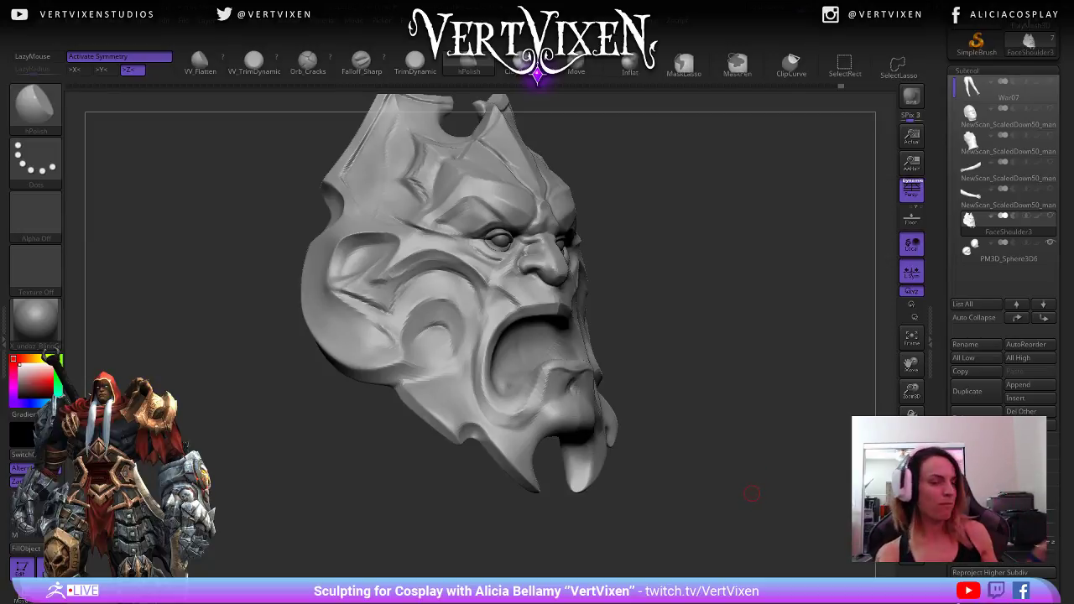
mouse_move(751, 491)
left_mouse_down()
mouse_move(710, 371)
mouse_move(724, 324)
mouse_move(707, 366)
mouse_move(707, 419)
mouse_move(663, 411)
left_mouse_up()
key("b")
key("Escape")
left_click_drag(530, 421, 532, 424)
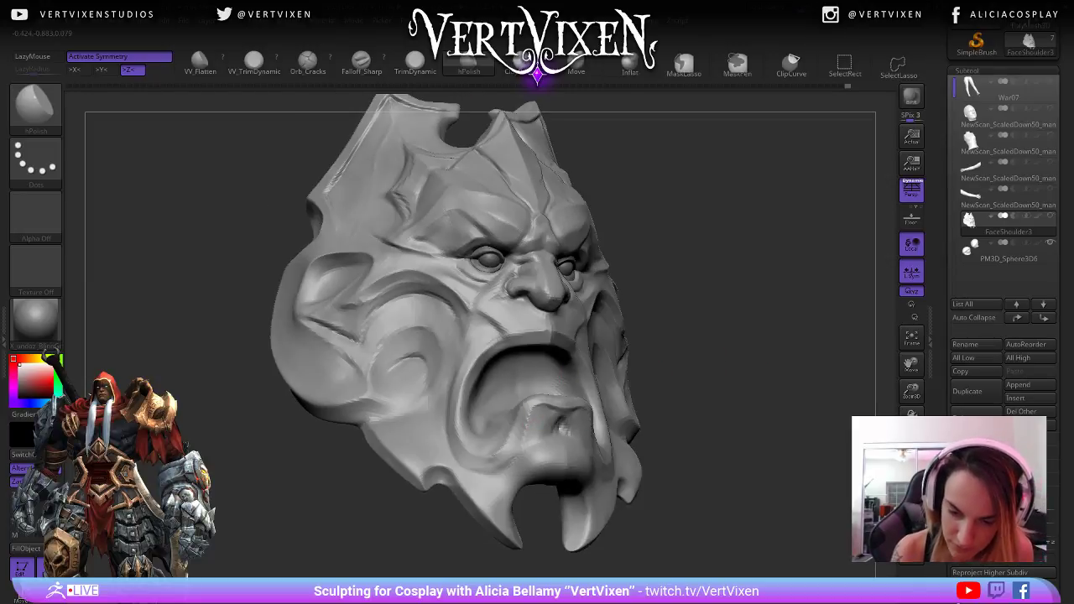
mouse_move(738, 346)
left_mouse_down()
mouse_move(748, 357)
mouse_move(723, 460)
left_mouse_up()
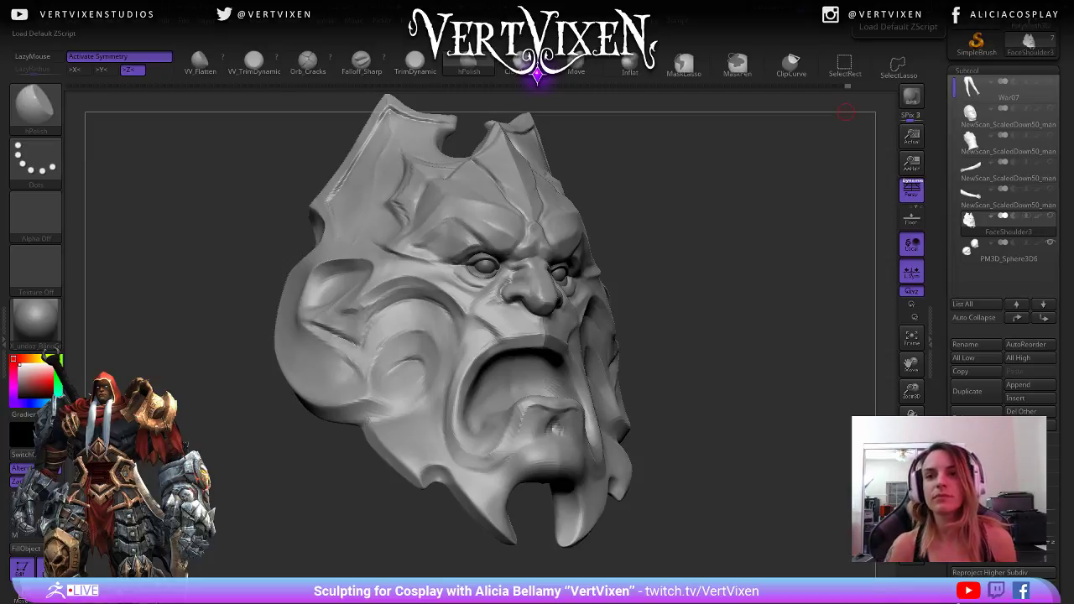
- Build up the lower lip across its front with the ClayBuildup brush and smooth it
mouse_move(697, 307)
left_mouse_down()
mouse_move(762, 278)
mouse_move(725, 267)
left_mouse_up()
key("b")
key("c")
key("b")
left_click_drag(765, 388, 723, 406)
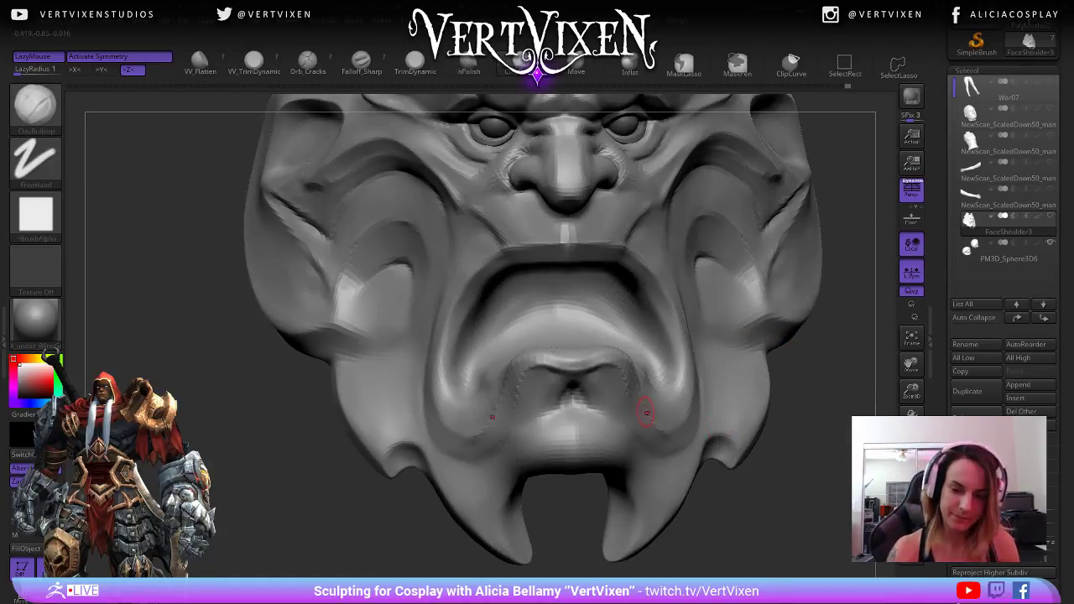
left_click_drag(536, 358, 606, 359)
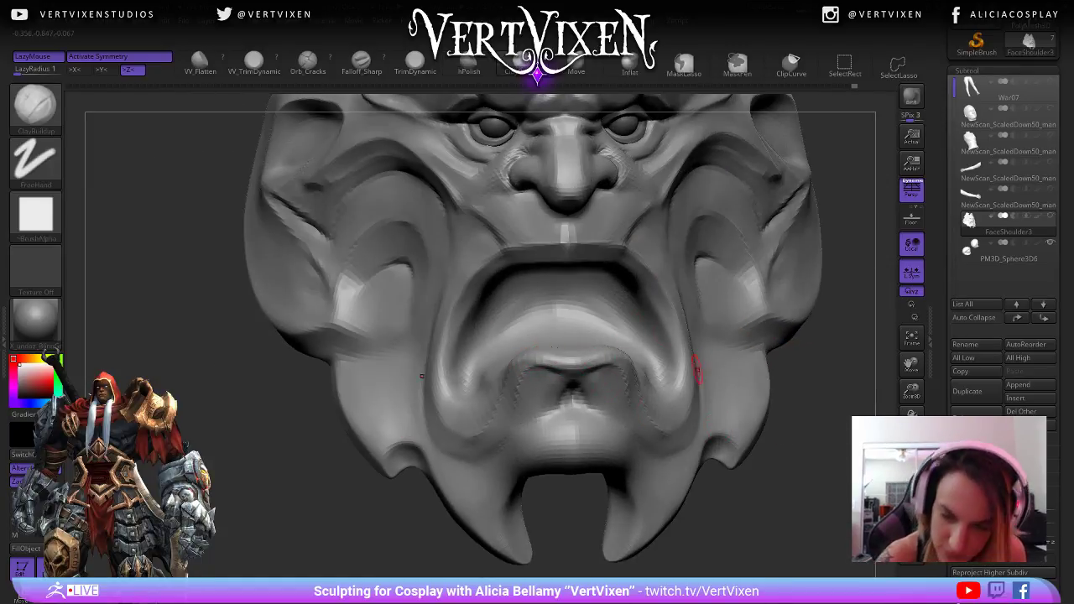
left_click_drag(791, 482, 744, 505)
left_click_drag(556, 366, 537, 375, "shift")
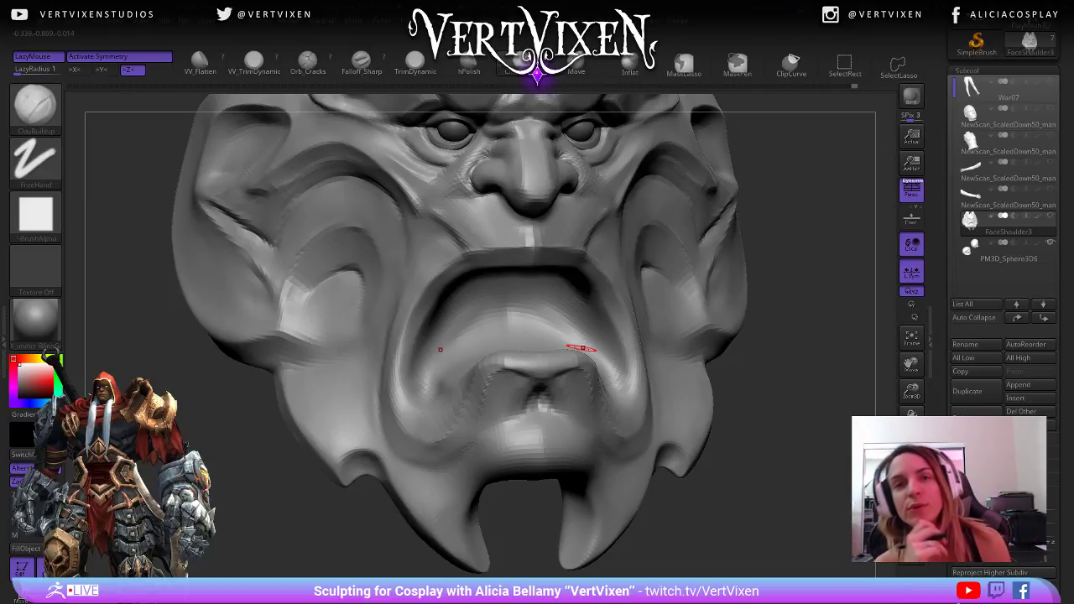
- Thicken the upper edge of the lower lip with more ClayBuildup strokes
mouse_move(803, 431)
left_mouse_down()
mouse_move(789, 445)
mouse_move(811, 411)
left_mouse_up()
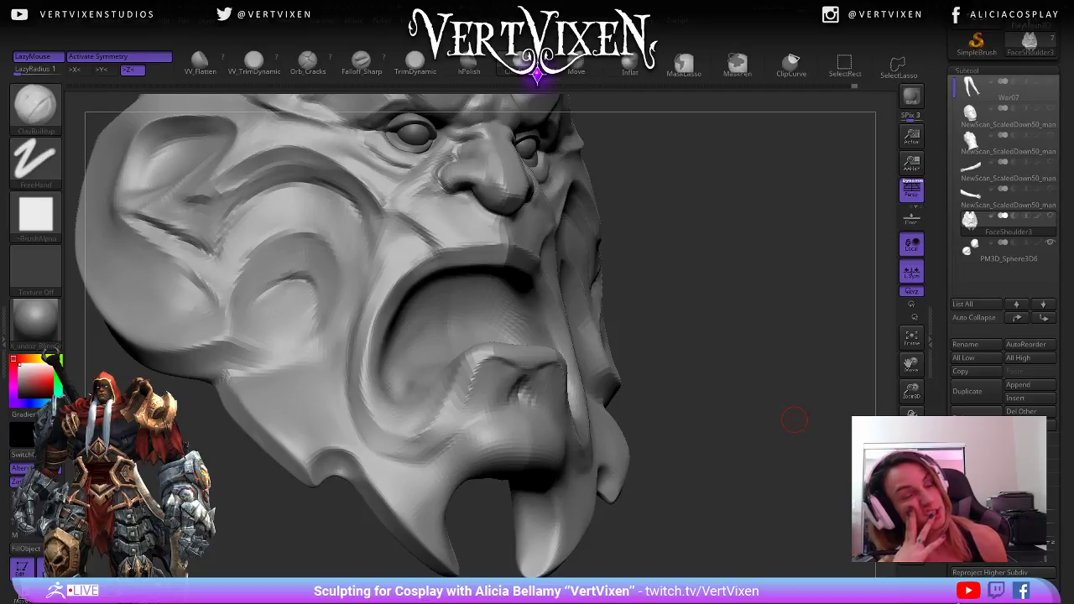
mouse_move(794, 419)
left_mouse_down()
mouse_move(791, 317)
mouse_move(755, 361)
mouse_move(648, 359)
left_mouse_up()
mouse_move(513, 360)
left_mouse_down()
mouse_move(500, 353)
mouse_move(534, 354)
left_mouse_up()
left_click_drag(731, 408, 744, 408)
left_click_drag(501, 358, 535, 358)
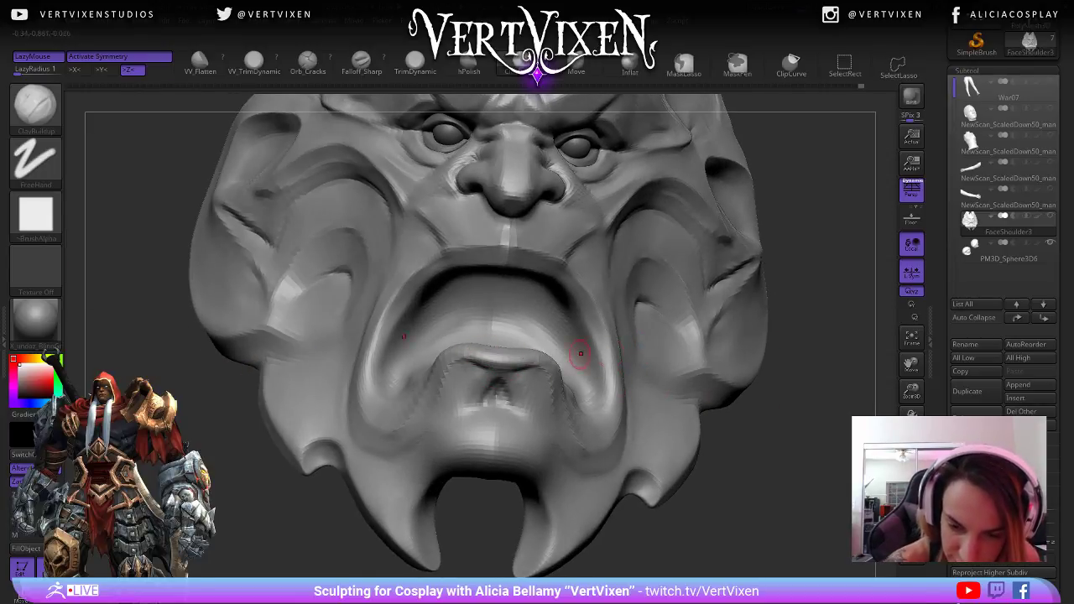
- Refine the centre and underside of the lower lip with short ClayBuildup strokes
left_click_drag(713, 411, 723, 429)
left_click_drag(482, 355, 492, 355)
left_click_drag(647, 369, 674, 323)
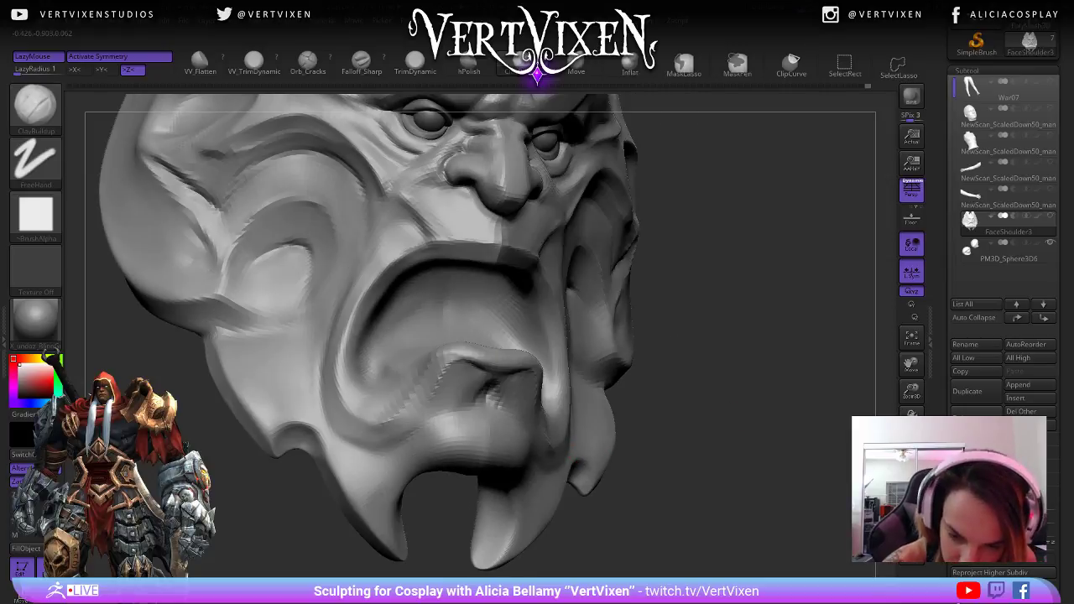
left_click_drag(482, 366, 510, 374)
left_click_drag(738, 358, 687, 362)
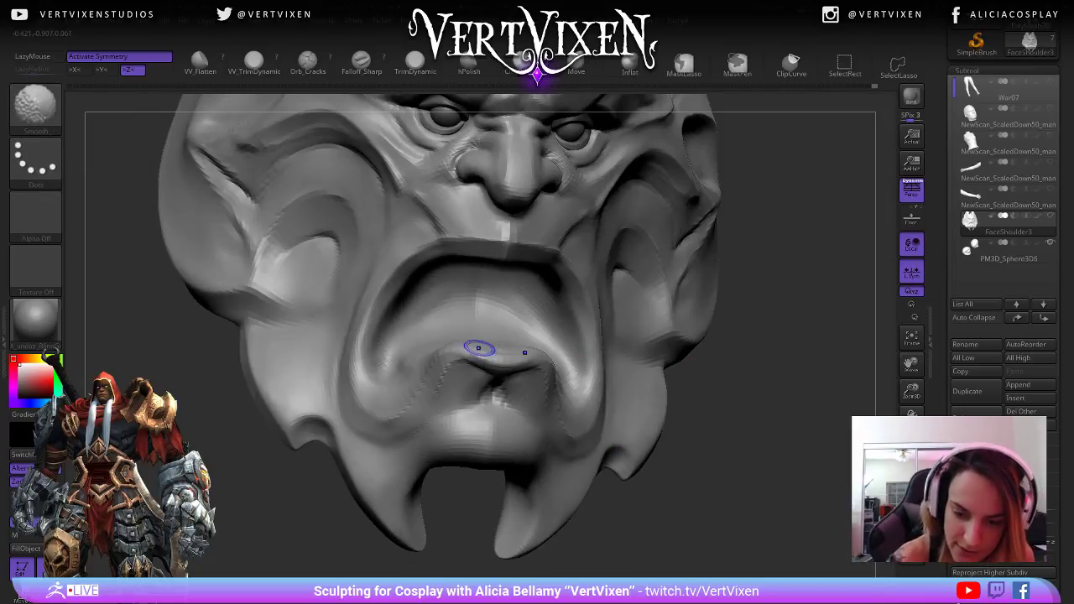
- Smooth the upper edge of the lower lip across its centre
left_click_drag(479, 350, 547, 356, "shift")
left_click_drag(714, 444, 739, 418)
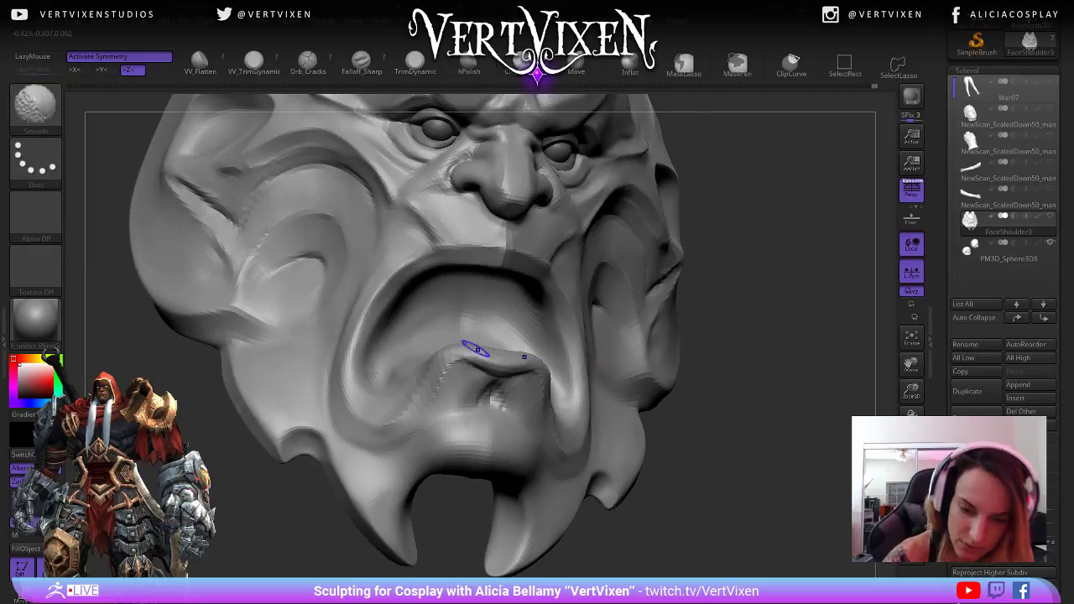
left_click_drag(475, 346, 512, 353, "shift")
- Switch to the Move brush and reduce its draw size, with a focal shift of -2, for shaping the lower lip in profile
mouse_move(797, 419)
left_mouse_down()
mouse_move(810, 432)
mouse_move(751, 433)
mouse_move(822, 432)
mouse_move(874, 449)
left_mouse_up()
key("b")
key("v")
key("space")
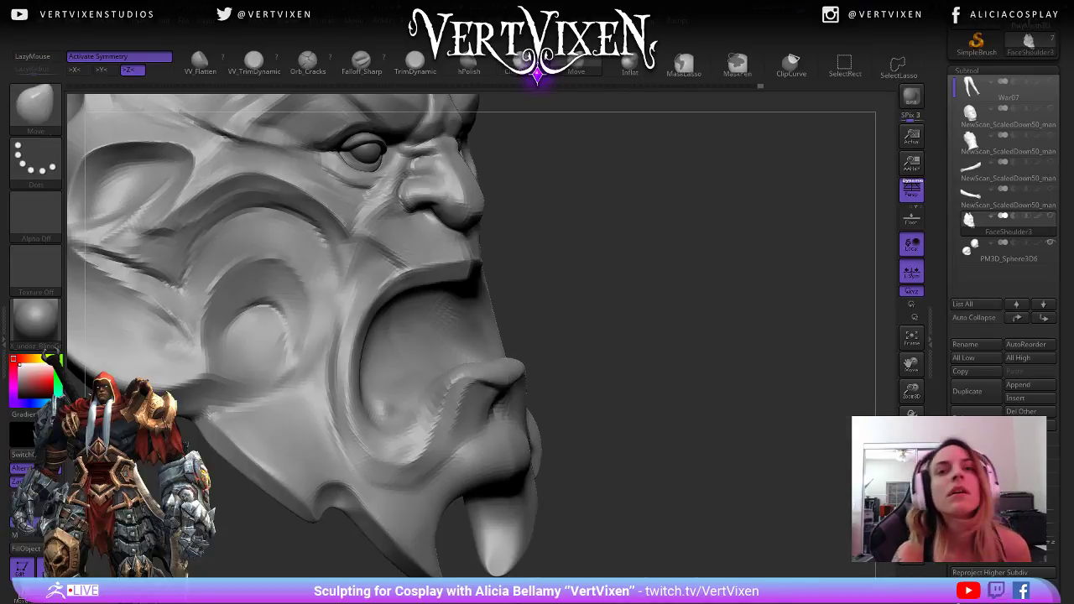
left_click_drag(738, 436, 719, 453, "alt")
key("space")
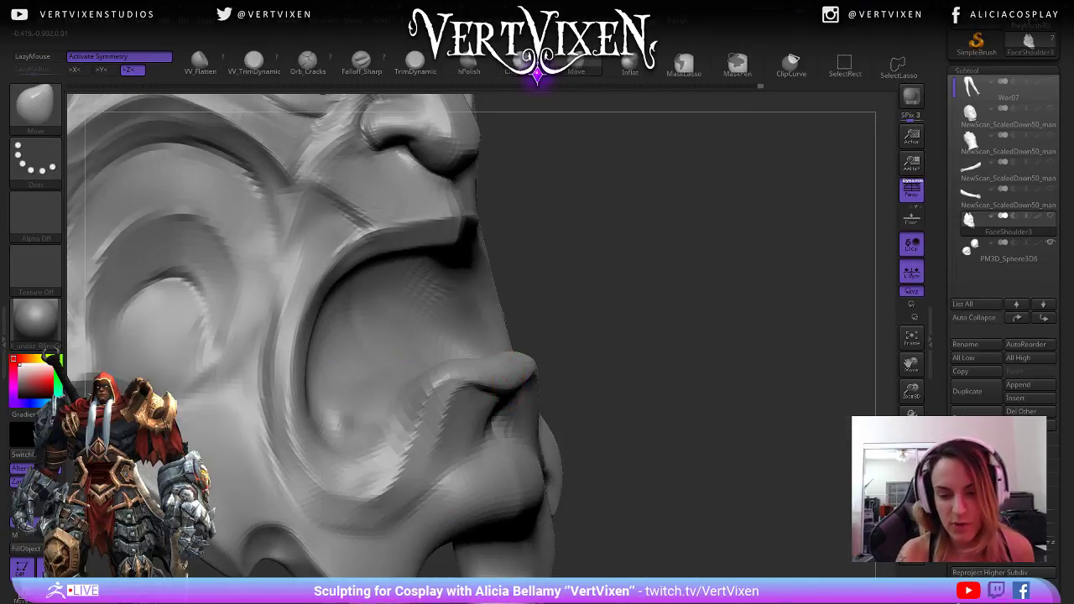
left_click_drag(637, 436, 662, 436)
key("space")
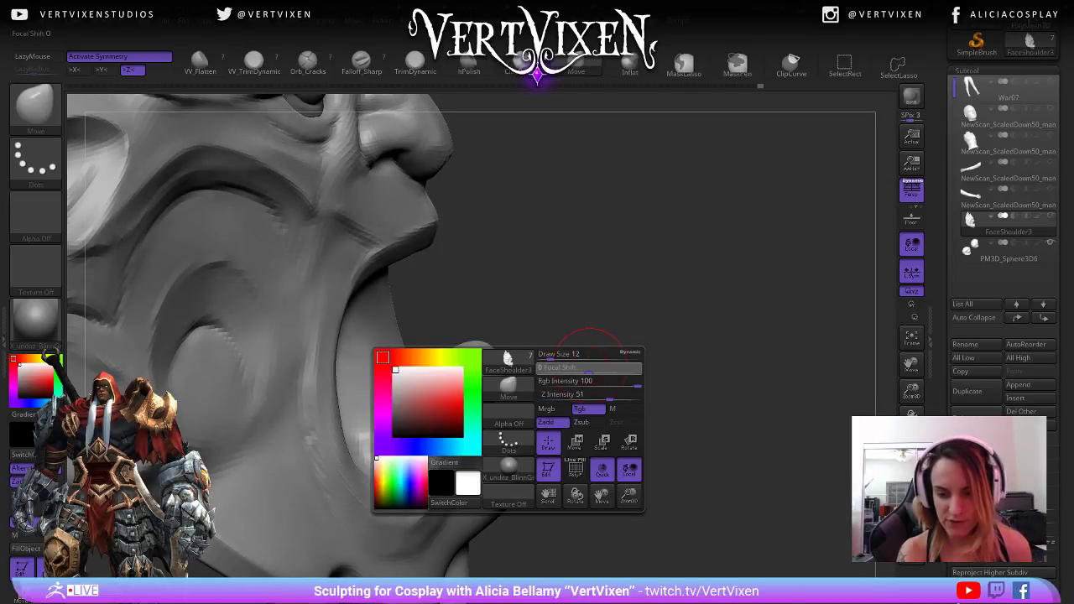
left_click_drag(586, 364, 564, 353)
key("space")
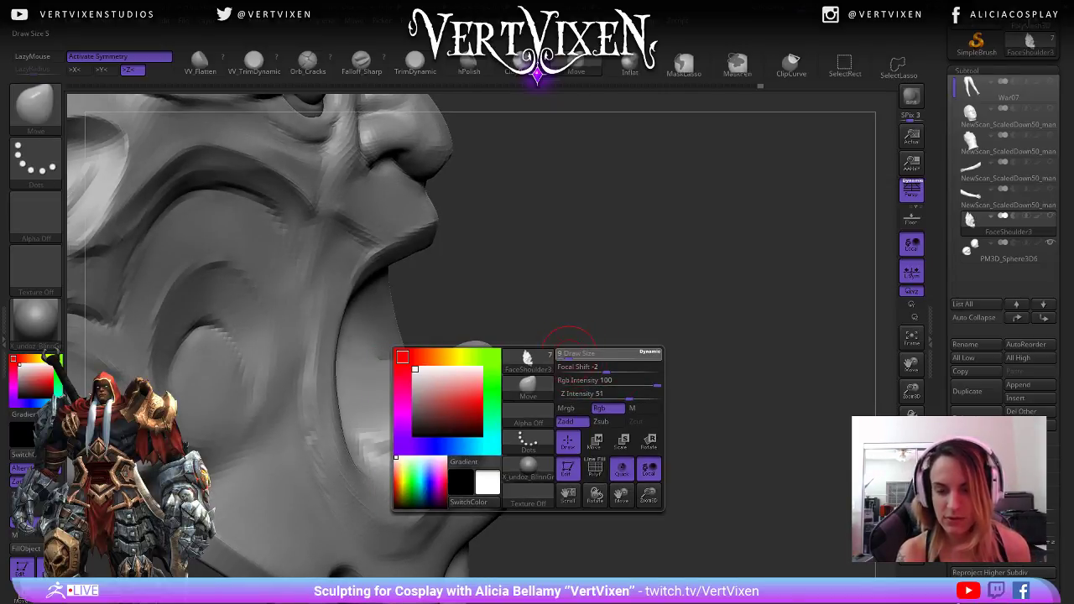
- Try to pull the tip of the lower lip down from the side with the Move brush
mouse_move(671, 336)
left_mouse_down()
mouse_move(692, 335)
mouse_move(643, 302)
left_mouse_up()
left_click_drag(587, 336, 619, 327)
left_click_drag(503, 353, 506, 375)
mouse_move(566, 361)
left_mouse_down()
mouse_move(541, 335)
mouse_move(553, 337)
left_mouse_up()
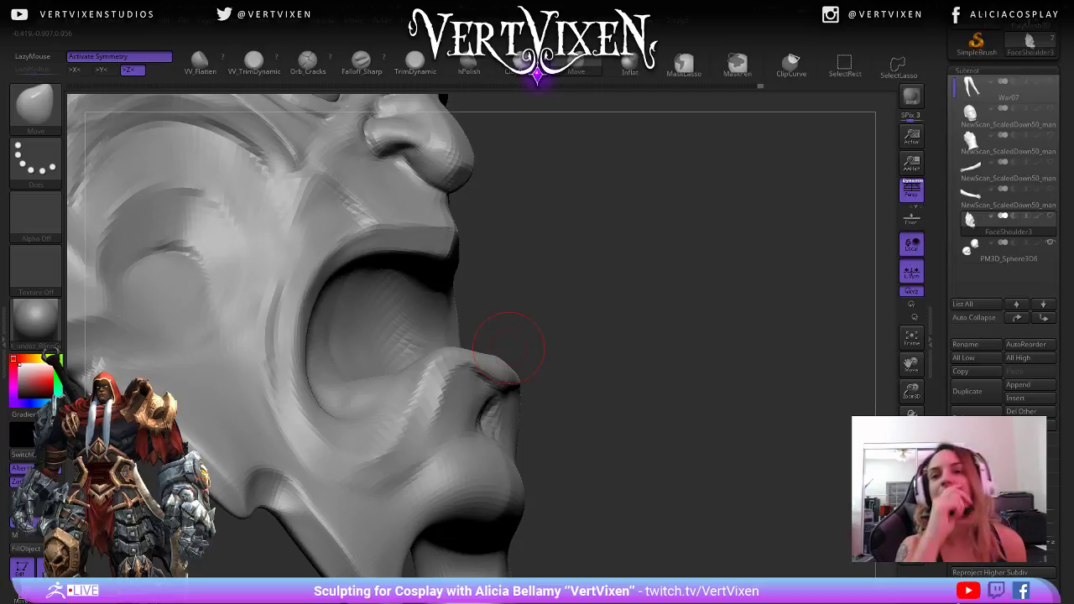
mouse_move(721, 335)
left_mouse_down()
mouse_move(652, 317)
mouse_move(664, 313)
left_mouse_up()
key("ctrl+z")
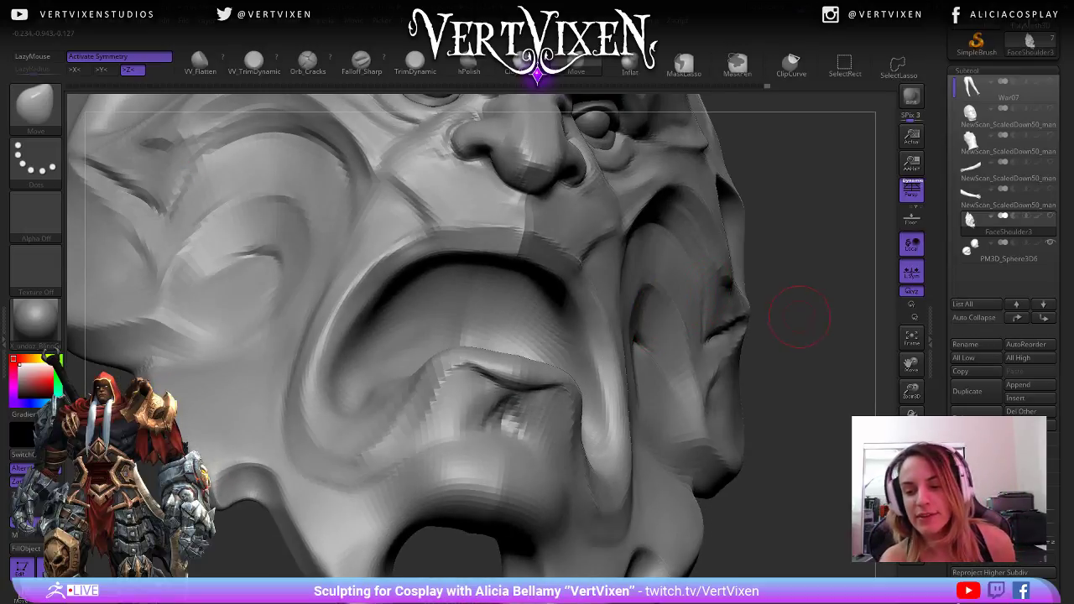
mouse_move(798, 314)
left_mouse_down()
mouse_move(827, 289)
mouse_move(707, 307)
left_mouse_up()
mouse_move(822, 277)
left_mouse_down()
mouse_move(695, 307)
mouse_move(659, 295)
left_mouse_up()
mouse_move(738, 304)
left_mouse_down()
mouse_move(786, 293)
mouse_move(788, 310)
mouse_move(810, 295)
mouse_move(738, 277)
left_mouse_up()
key("space")
key("space")
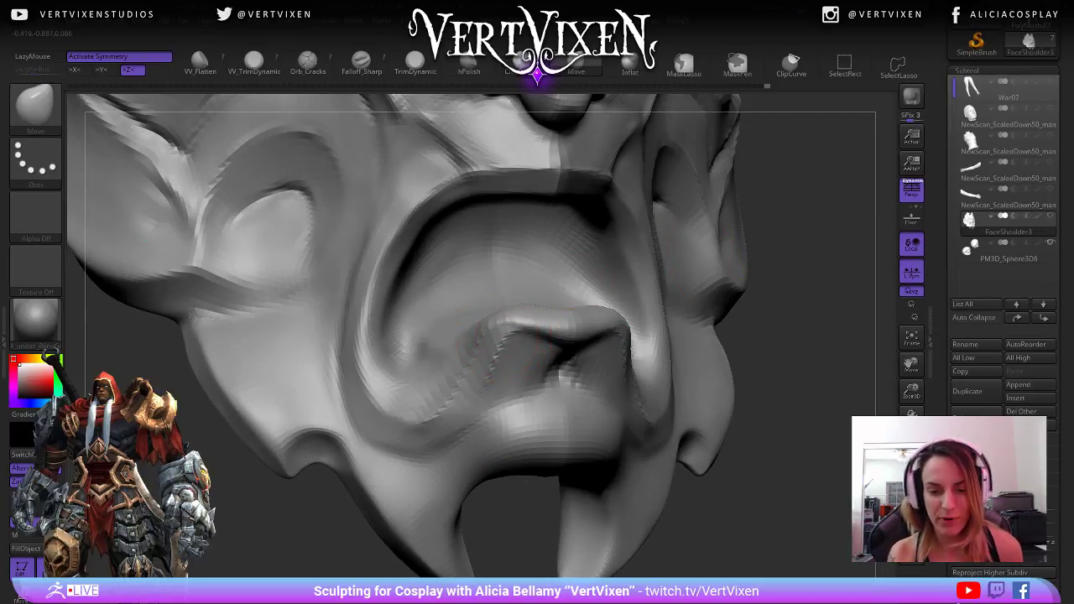
- Flatten the lower lip's upper edge and outer corners with the hPolish brush
key("b")
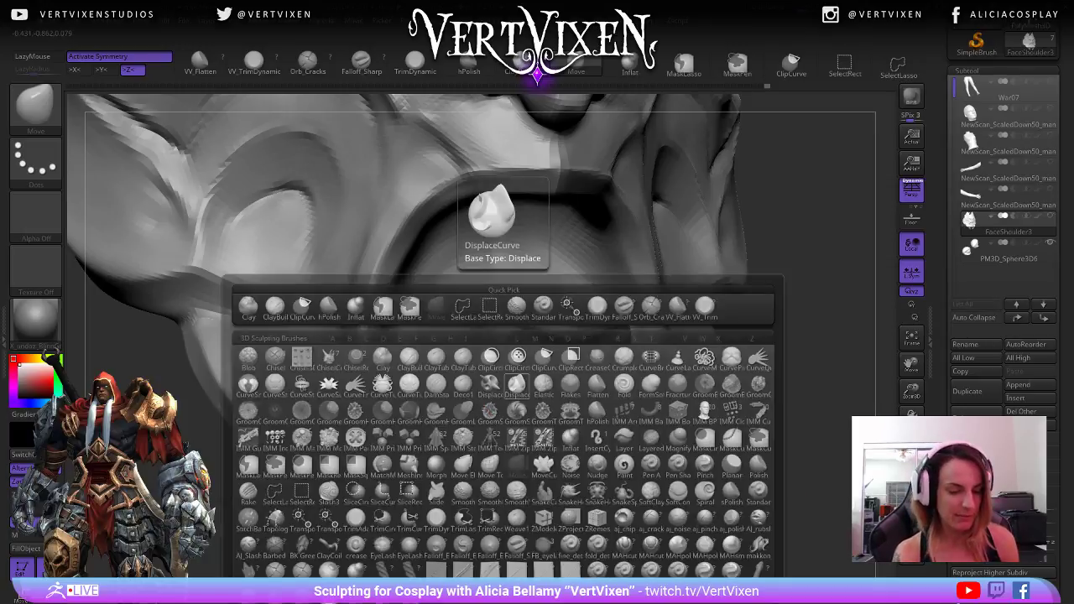
key("h")
key("p")
key("space")
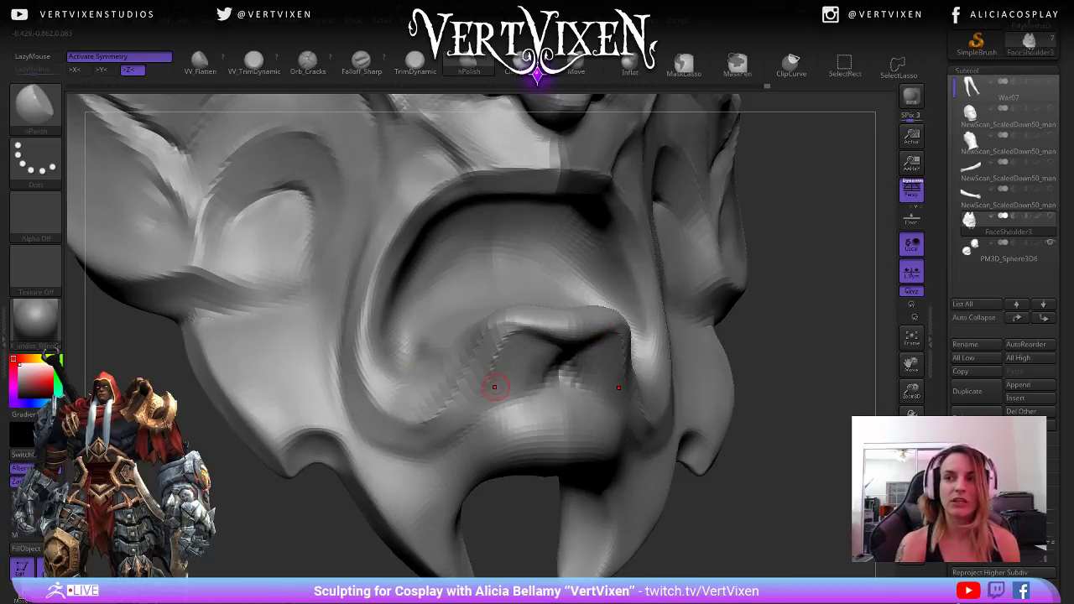
mouse_move(782, 452)
left_mouse_down("alt")
mouse_move(797, 453)
mouse_move(762, 486)
left_mouse_up("alt")
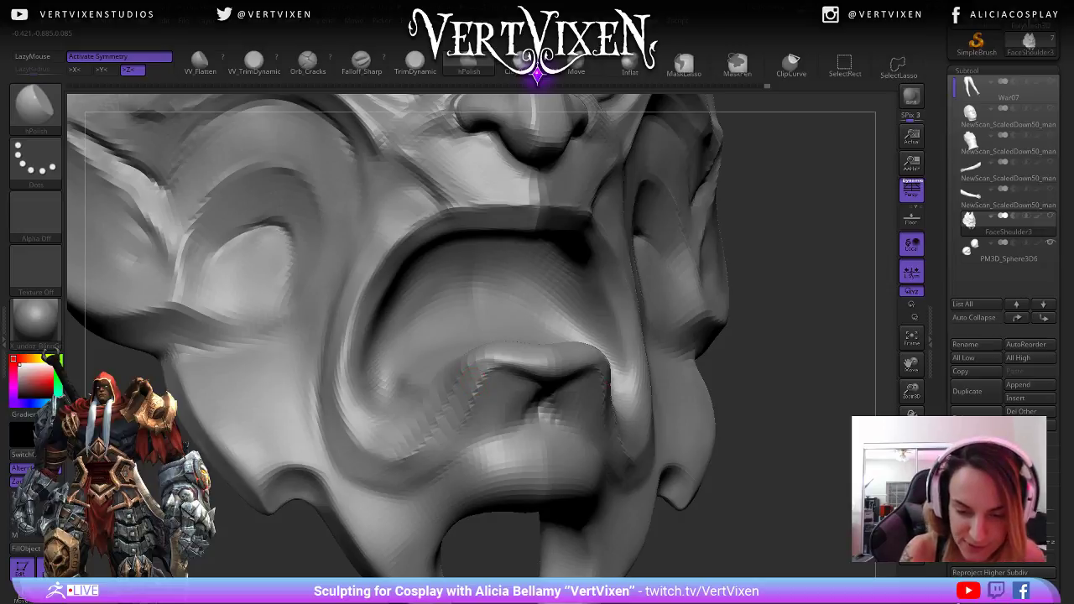
key("f")
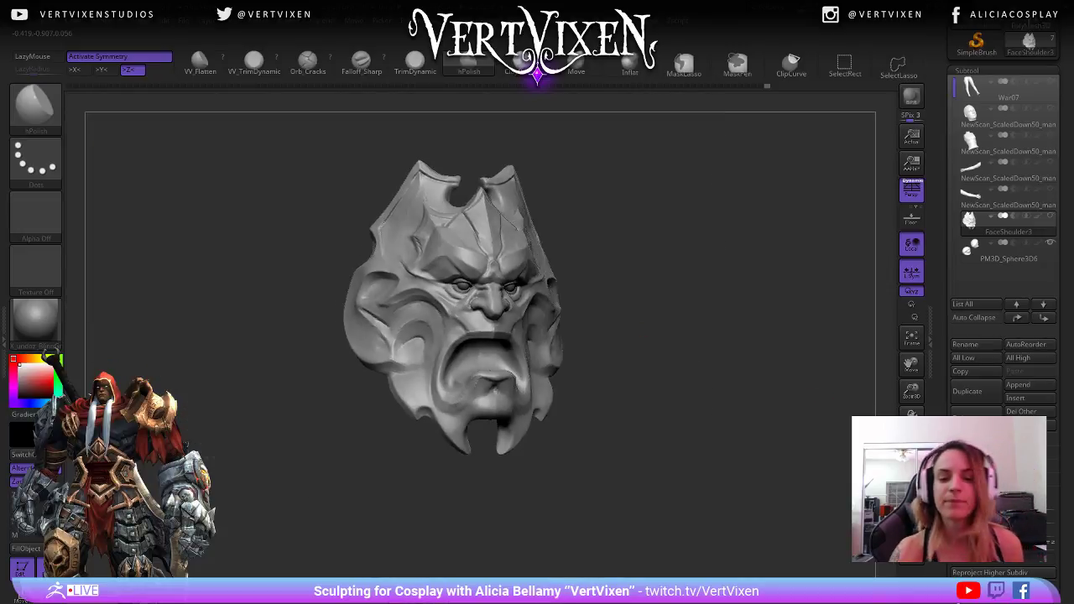
left_click_drag(820, 409, 745, 331)
key("space")
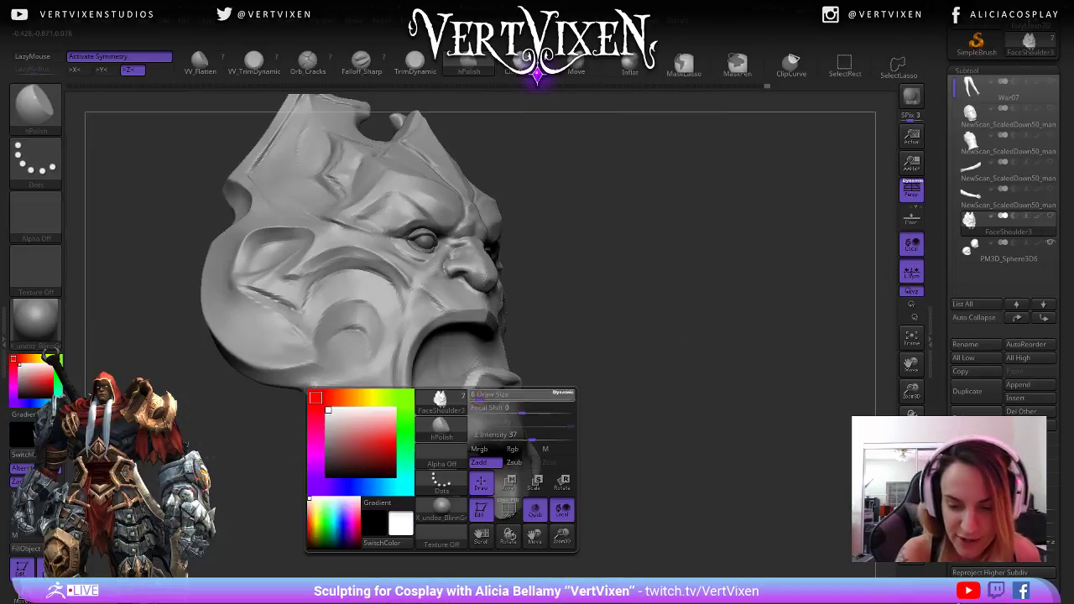
mouse_move(491, 378)
right_mouse_down("ctrl")
mouse_move(427, 381)
mouse_move(472, 390)
right_mouse_up("ctrl")
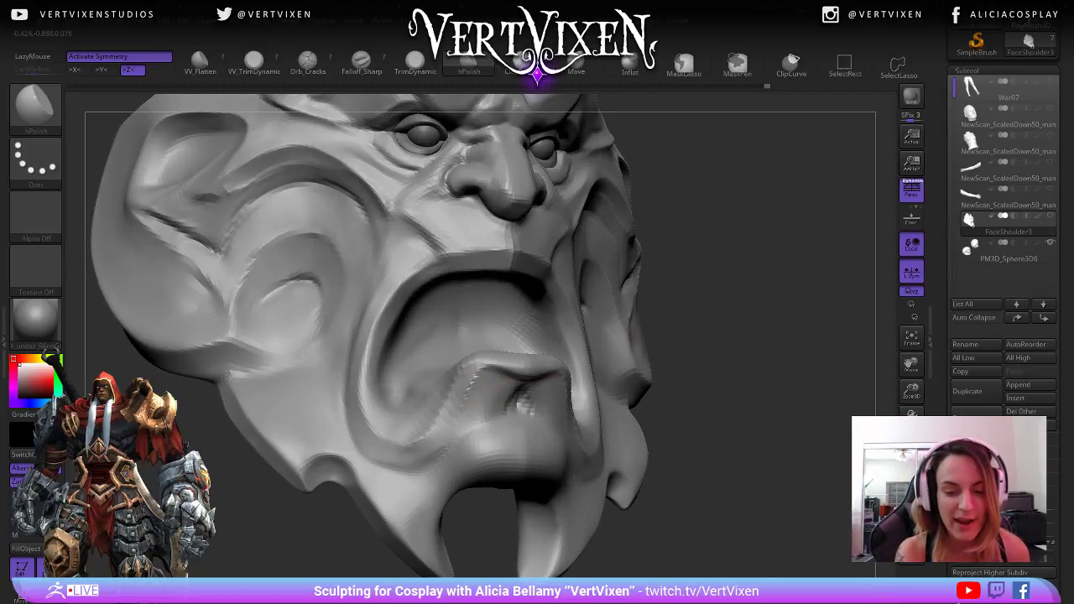
mouse_move(767, 472)
left_mouse_down()
mouse_move(710, 471)
mouse_move(724, 476)
left_mouse_up()
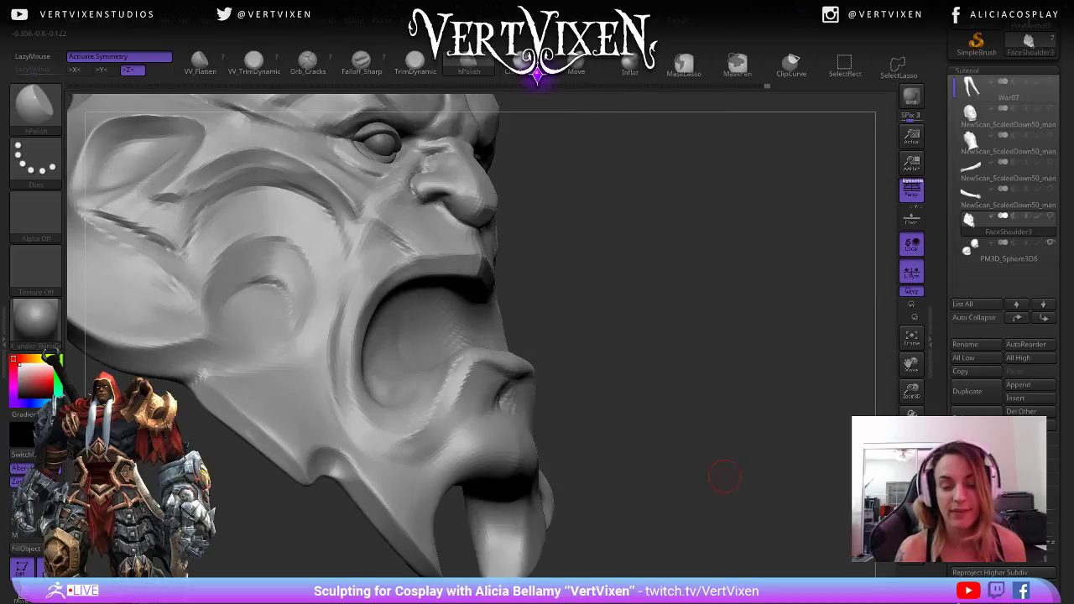
mouse_move(705, 422)
right_mouse_down("ctrl")
mouse_move(719, 472)
mouse_move(733, 480)
right_mouse_up("ctrl")
left_click_drag(733, 480, 723, 487)
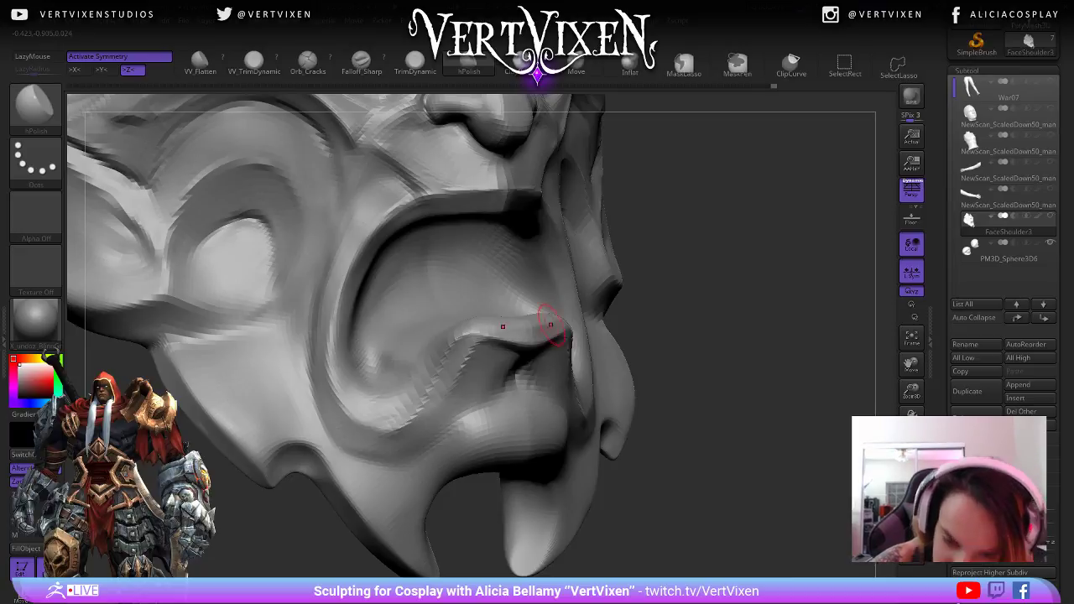
- Smooth the front of the lower lip around its central hollow and soften its upper edge
right_click_drag(551, 323, 642, 256)
key("f")
mouse_move(642, 335)
right_mouse_down()
mouse_move(714, 395)
mouse_move(723, 487)
mouse_move(719, 444)
right_mouse_up()
left_click_drag(515, 391, 534, 403, "shift")
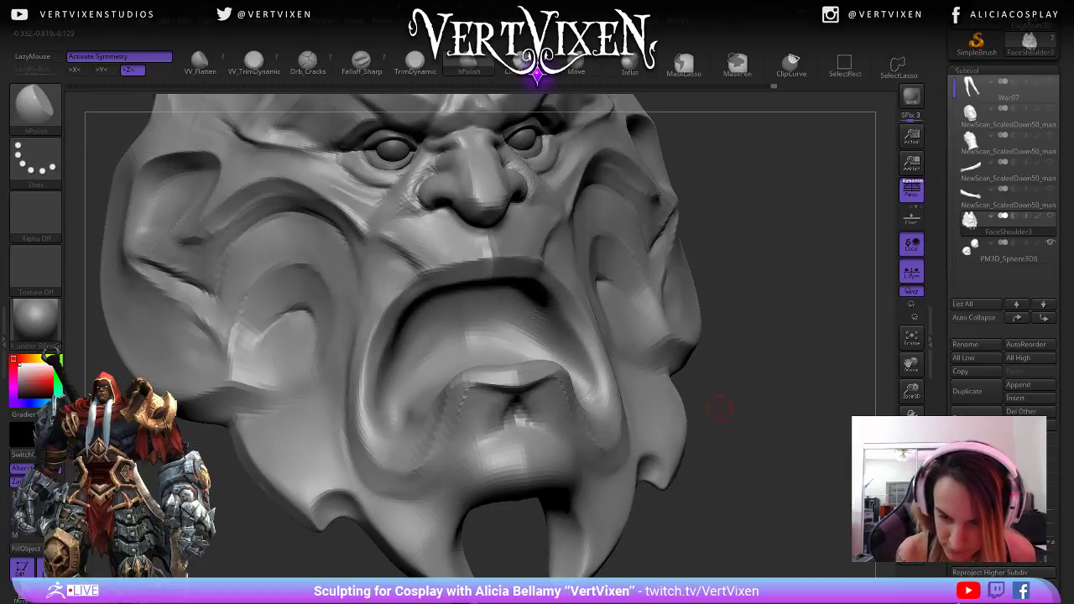
left_click_drag(719, 404, 776, 424)
left_click_drag(538, 390, 521, 408, "shift")
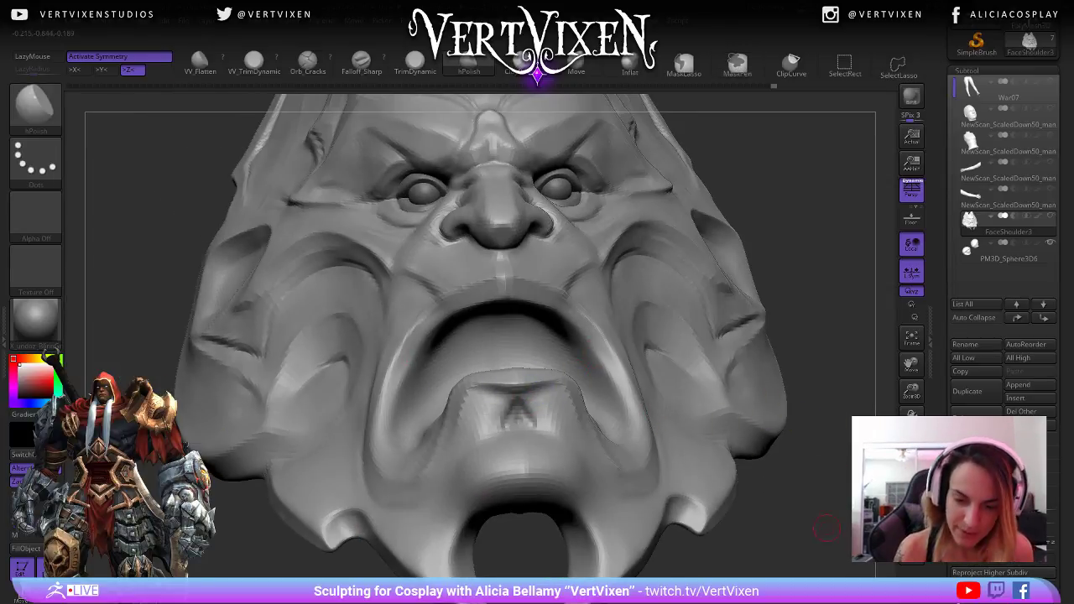
right_click_drag(803, 421, 767, 397, "alt")
left_click_drag(470, 350, 445, 352, "shift")
- Polish the lower lip's rim from the front and the opposite three-quarter side with the hPolish brush
left_click(469, 63)
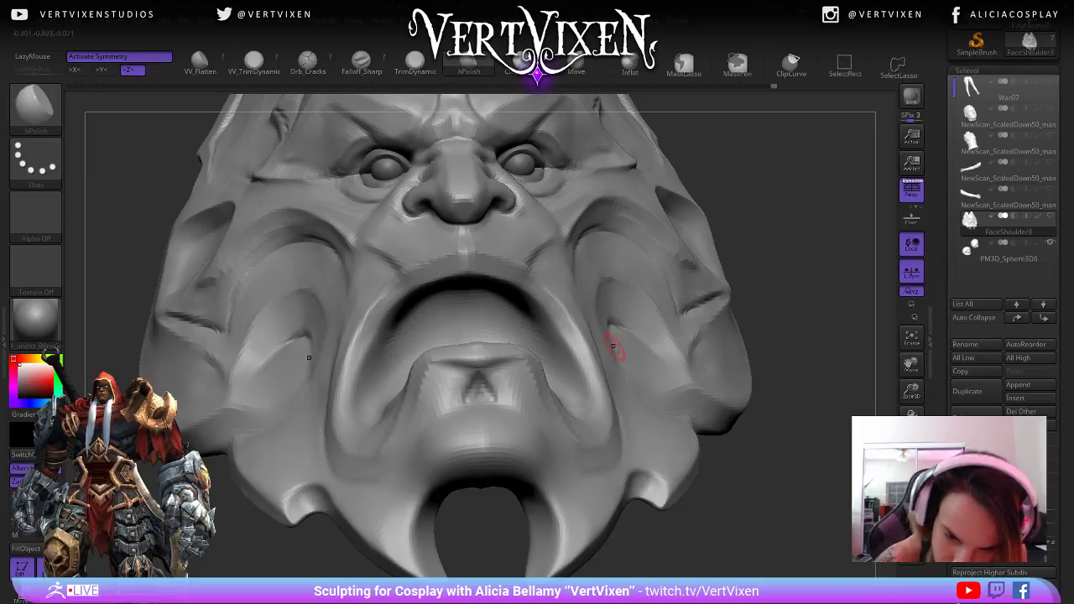
mouse_move(616, 349)
right_mouse_down()
mouse_move(774, 479)
mouse_move(767, 457)
mouse_move(752, 471)
right_mouse_up()
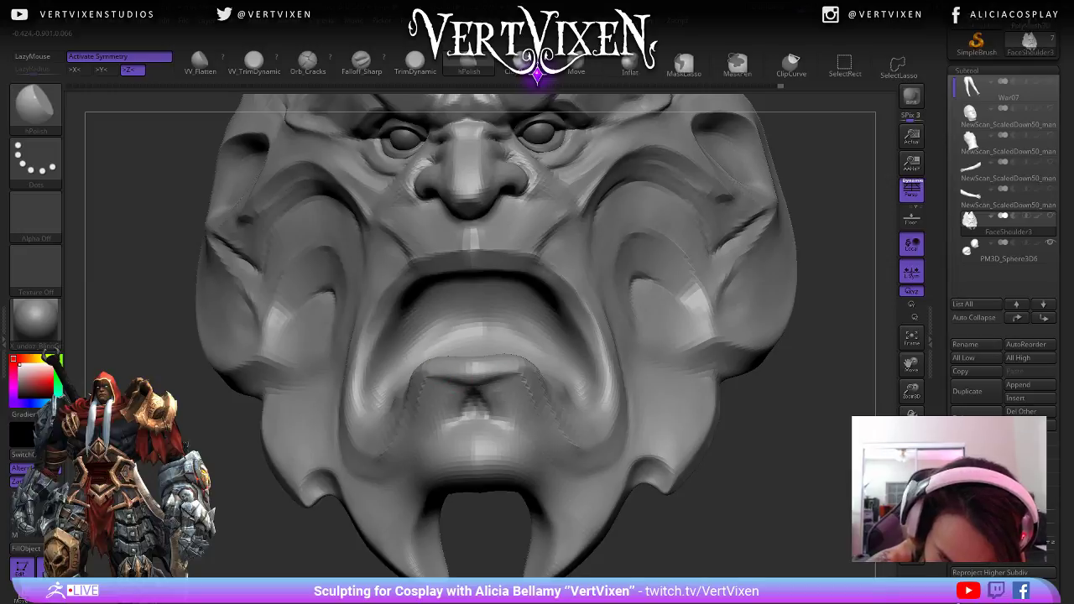
right_click_drag(491, 364, 520, 383)
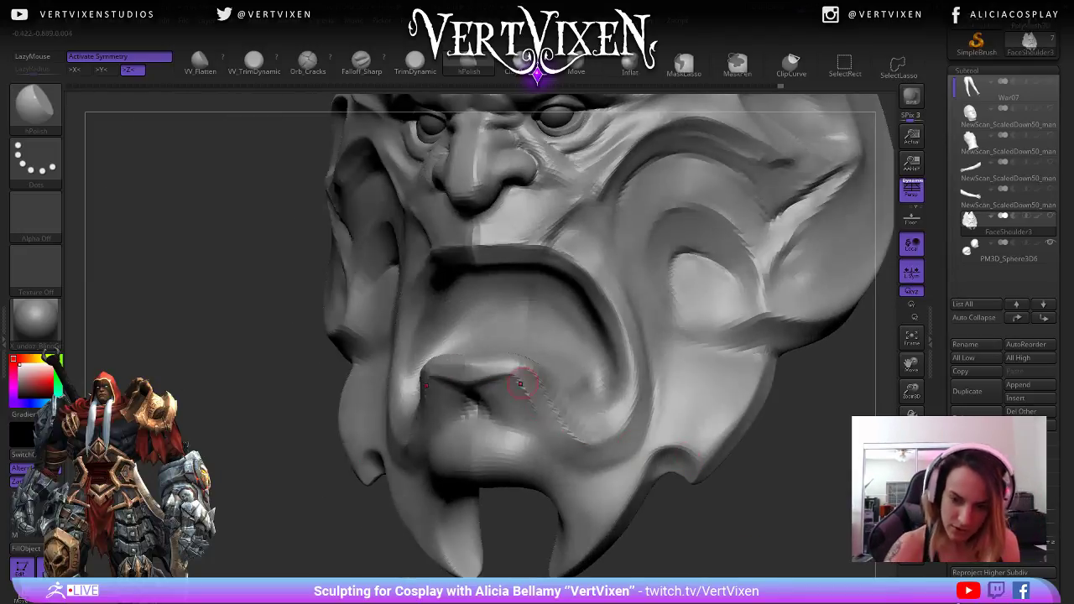
right_click_drag(695, 495, 713, 470)
mouse_move(713, 470)
right_mouse_down("ctrl")
mouse_move(705, 419)
mouse_move(680, 462)
mouse_move(659, 448)
right_mouse_up("ctrl")
- Build up the hollow beneath the centre of the lower lip with the ClayBuildup brush
key("b")
key("c")
key("b")
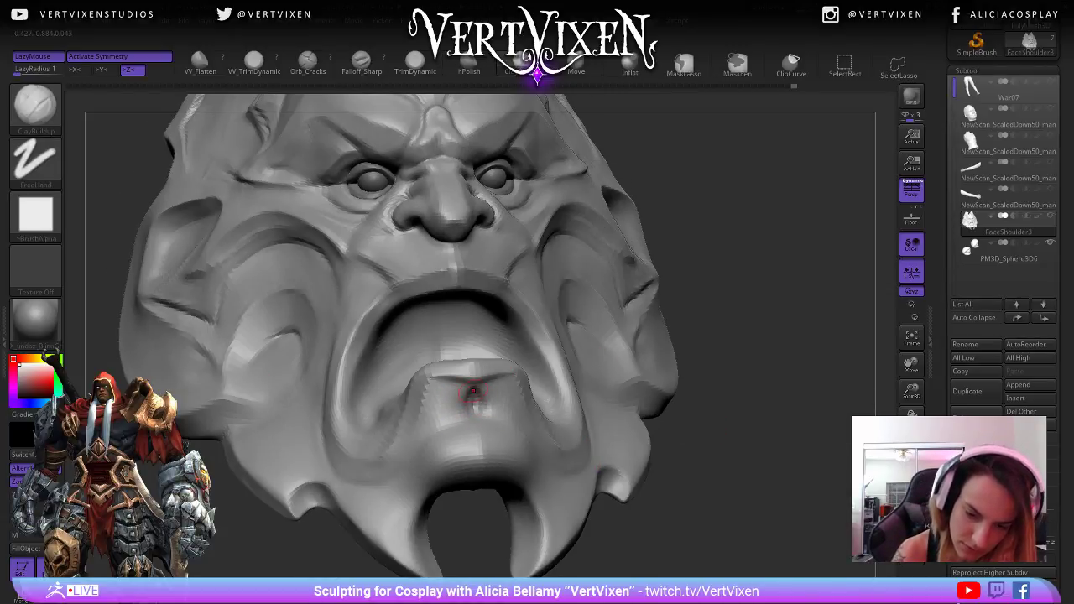
right_click_drag(479, 436, 720, 502)
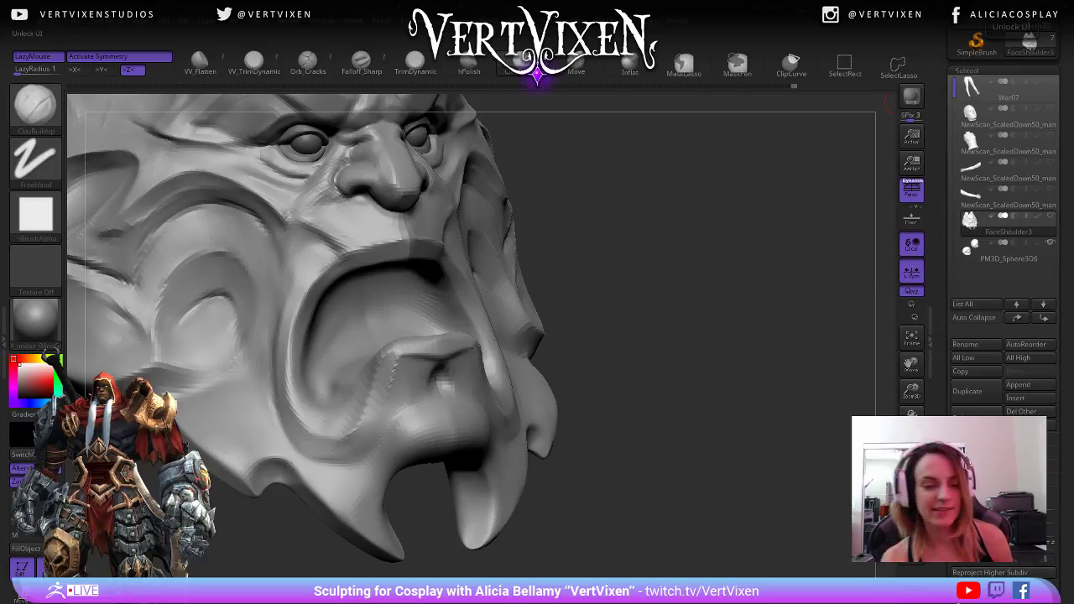
- Polish the lower lip's profile from the side with the hPolish brush
mouse_move(579, 336)
left_mouse_down()
mouse_move(684, 331)
mouse_move(682, 352)
mouse_move(652, 356)
mouse_move(666, 328)
mouse_move(710, 293)
mouse_move(685, 324)
left_mouse_up()
key("b")
key("h")
key("p")
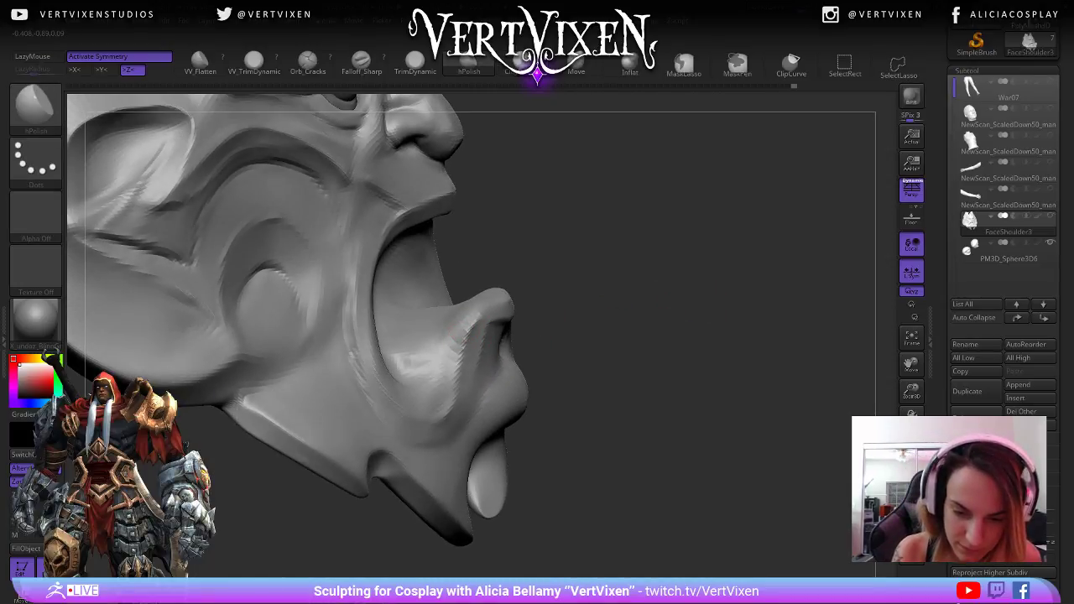
mouse_move(671, 357)
left_mouse_down()
mouse_move(625, 338)
mouse_move(678, 312)
mouse_move(711, 366)
mouse_move(704, 286)
mouse_move(776, 266)
mouse_move(753, 240)
left_mouse_up()
key("b")
key("s")
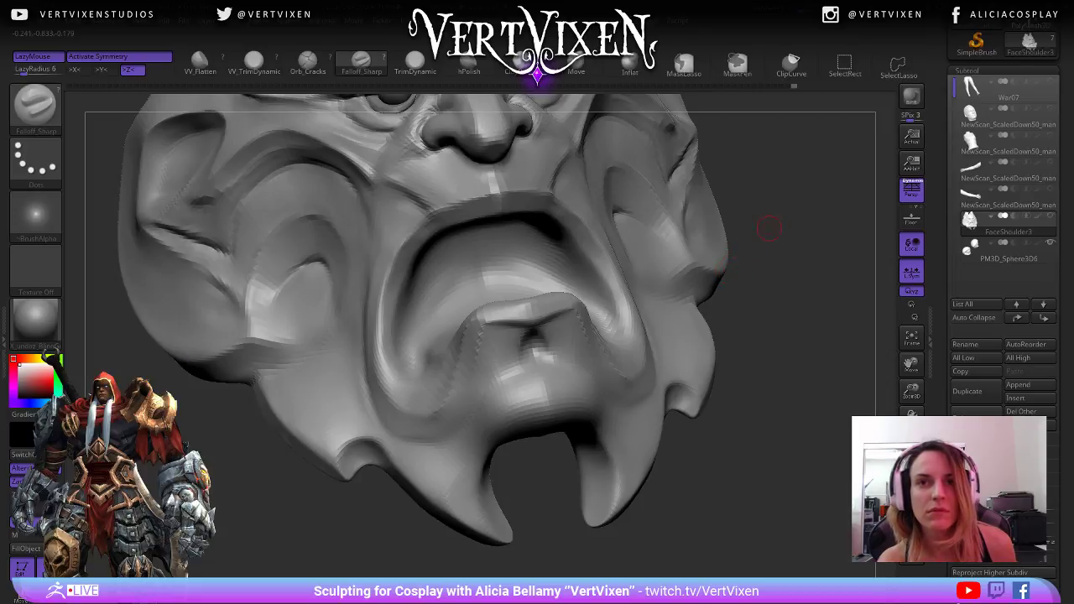
mouse_move(769, 228)
left_mouse_down()
mouse_move(790, 211)
mouse_move(760, 264)
mouse_move(742, 263)
left_mouse_up()
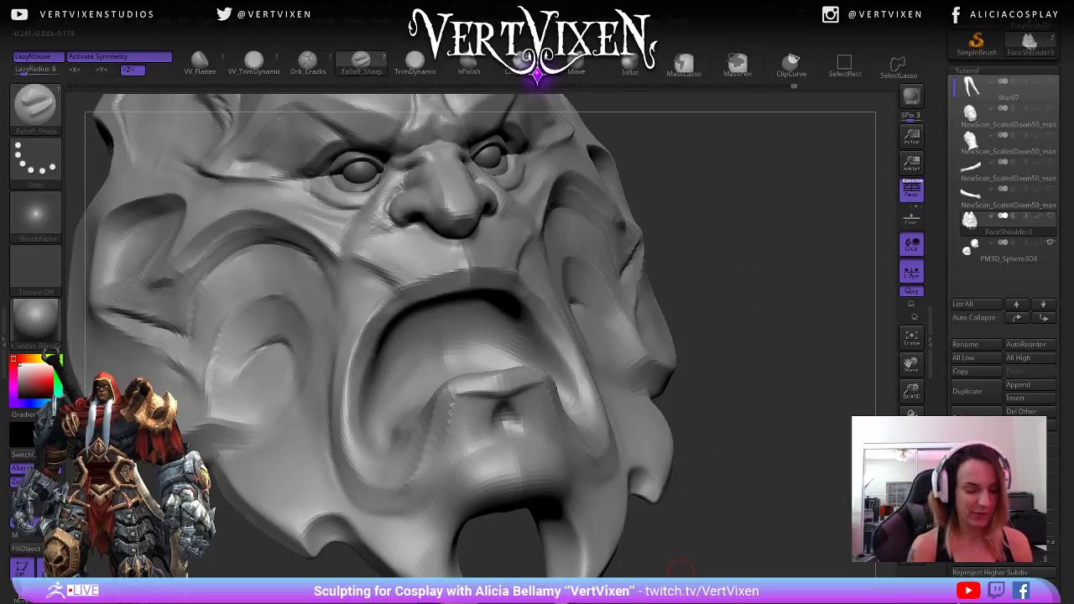
- Shape the upper lip's edge into a cupid's bow with a central dip using the Move brush
key("b")
key("m")
key("v")
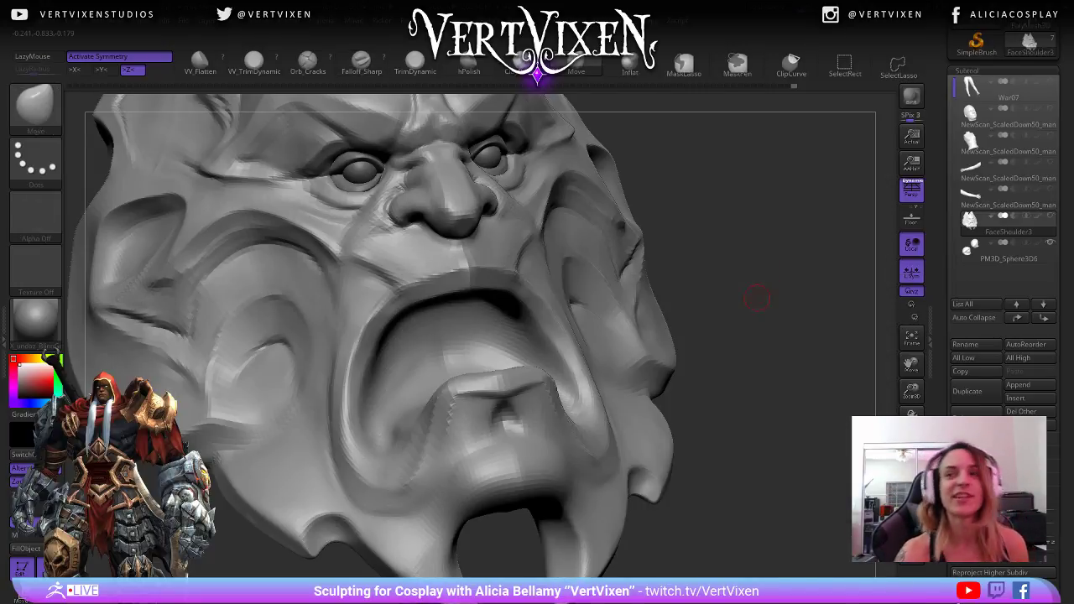
left_click_drag(748, 380, 604, 352)
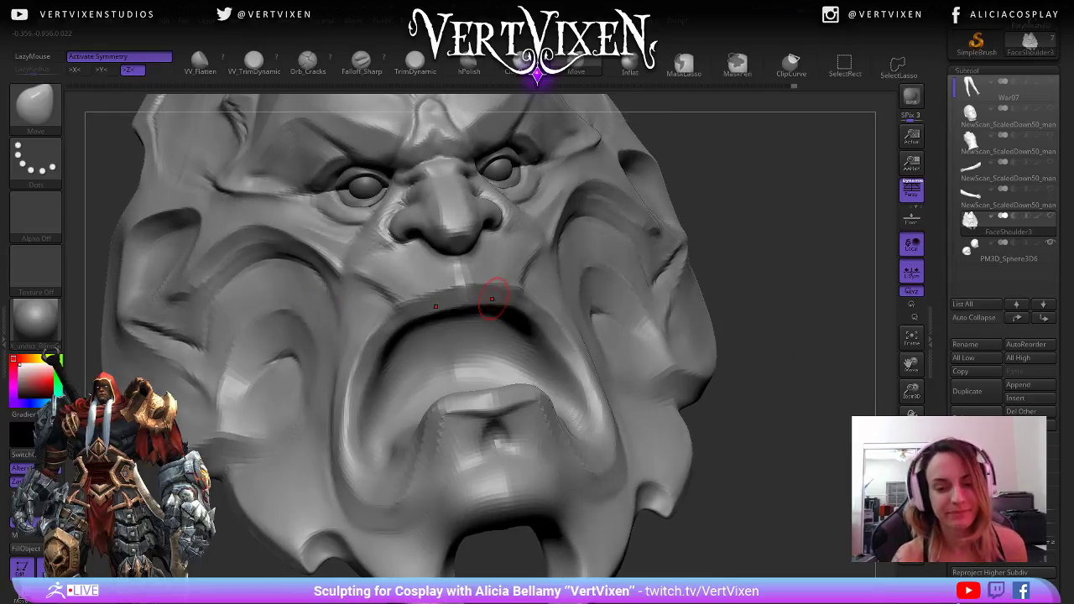
left_click_drag(772, 308, 826, 322)
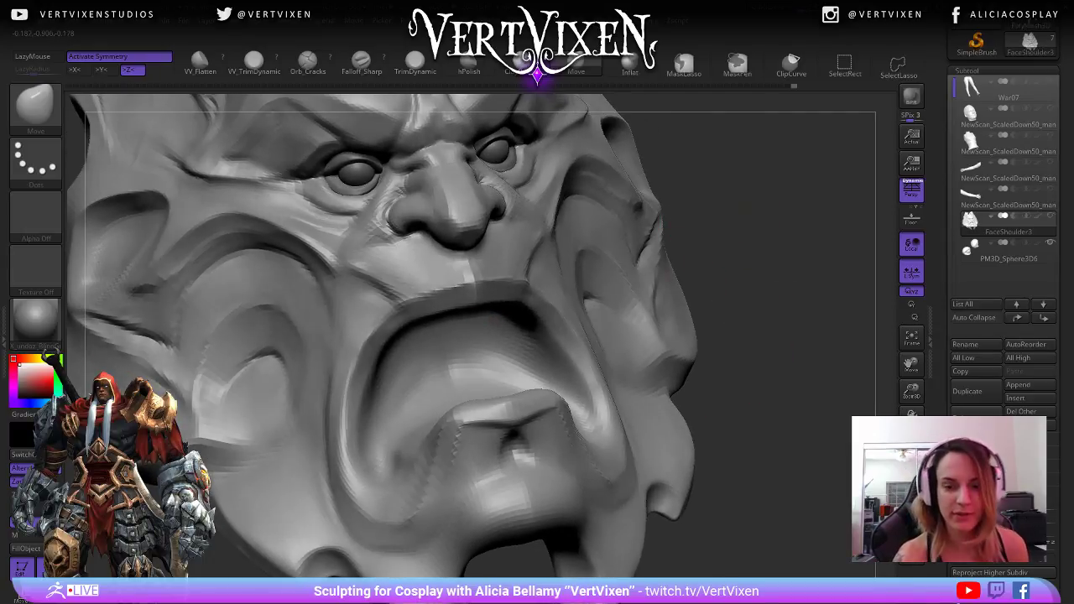
mouse_move(556, 240)
right_mouse_down()
mouse_move(464, 273)
mouse_move(549, 282)
mouse_move(497, 261)
mouse_move(445, 270)
right_mouse_up()
right_click(433, 268)
right_click_drag(486, 239, 495, 257, "ctrl")
right_click(397, 286)
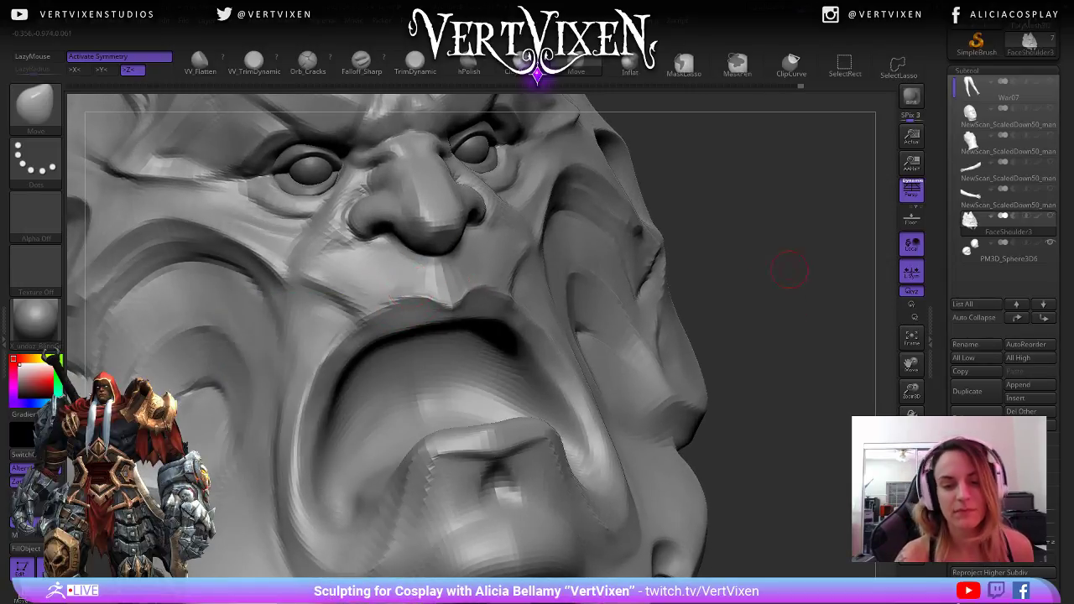
- Smooth the reshaped edge of the upper lip at its centre and side
right_click_drag(791, 268, 785, 205, "ctrl")
left_click_drag(473, 321, 432, 310, "shift")
left_click_drag(737, 251, 671, 251)
mouse_move(671, 251)
left_mouse_down("alt")
mouse_move(671, 300)
mouse_move(738, 300)
left_mouse_up("alt")
right_click_drag(737, 299, 582, 355, "ctrl")
left_click_drag(401, 315, 408, 328, "shift")
left_click_drag(718, 346, 710, 327, "alt")
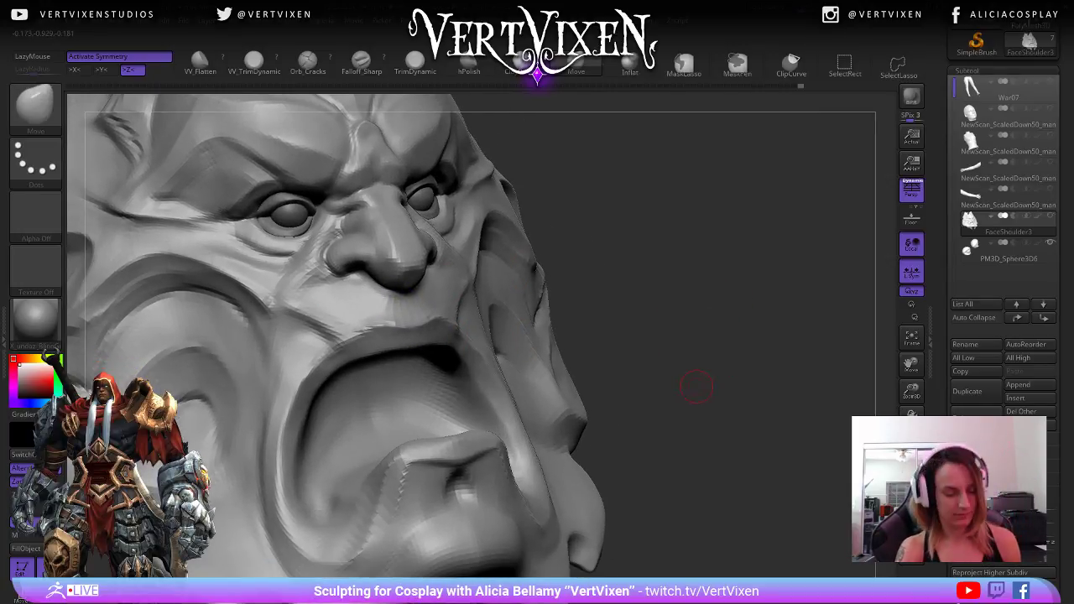
- Build up the philtrum ridges between the nose and upper lip with the ClayBuildup brush
key("b")
key("c")
key("b")
mouse_move(718, 369)
left_mouse_down("alt")
mouse_move(733, 357)
mouse_move(695, 371)
mouse_move(697, 391)
left_mouse_up("alt")
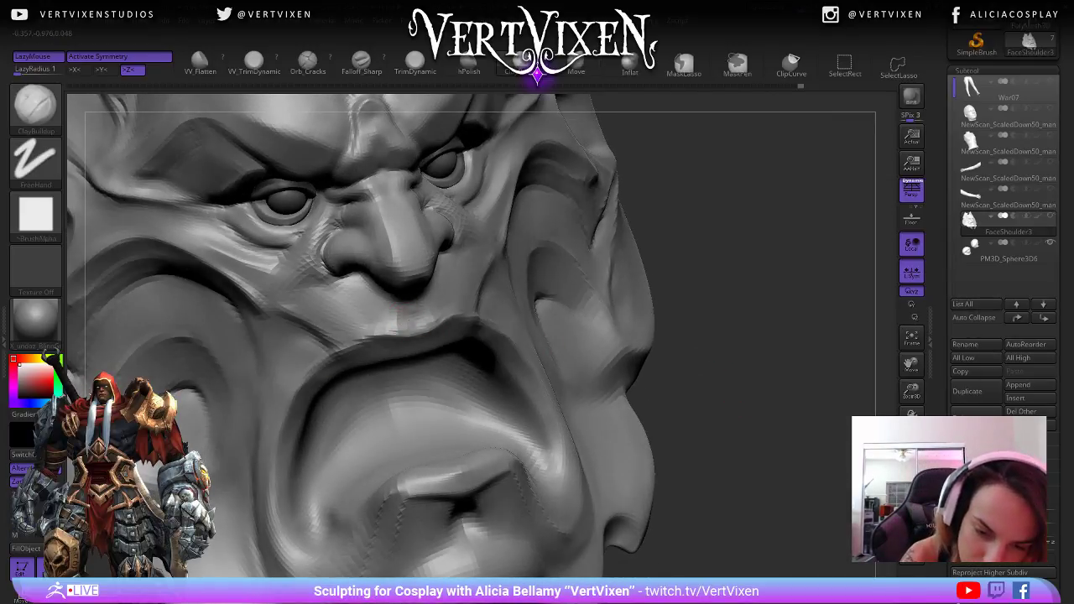
left_click_drag(681, 191, 652, 196)
left_click_drag(414, 319, 429, 326)
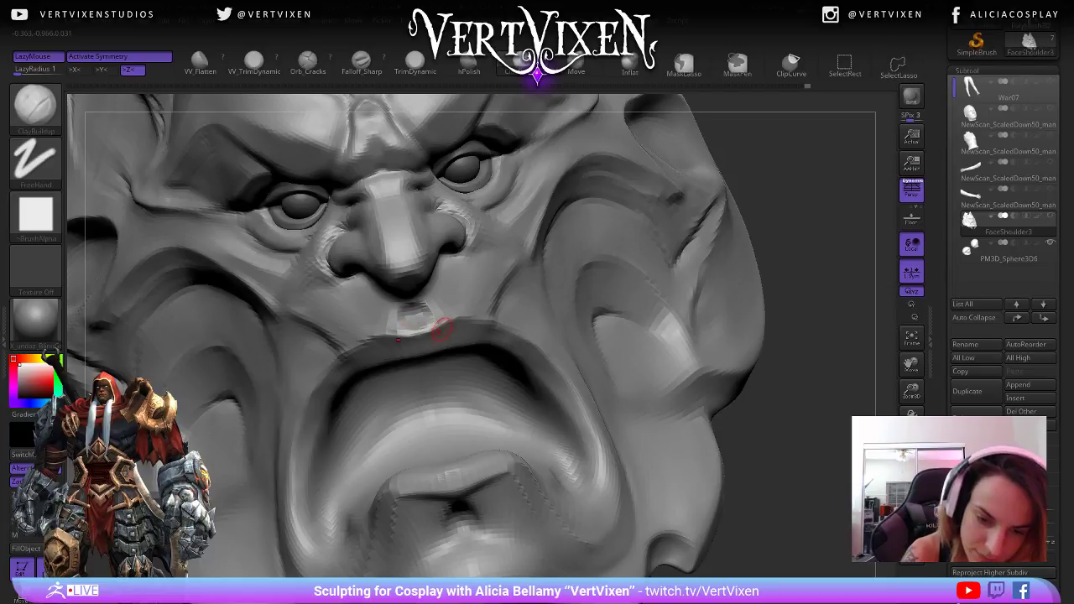
- Raise the face mesh to its next subdivision level and review the whole sculpt
key("d")
left_click_drag(788, 481, 723, 475)
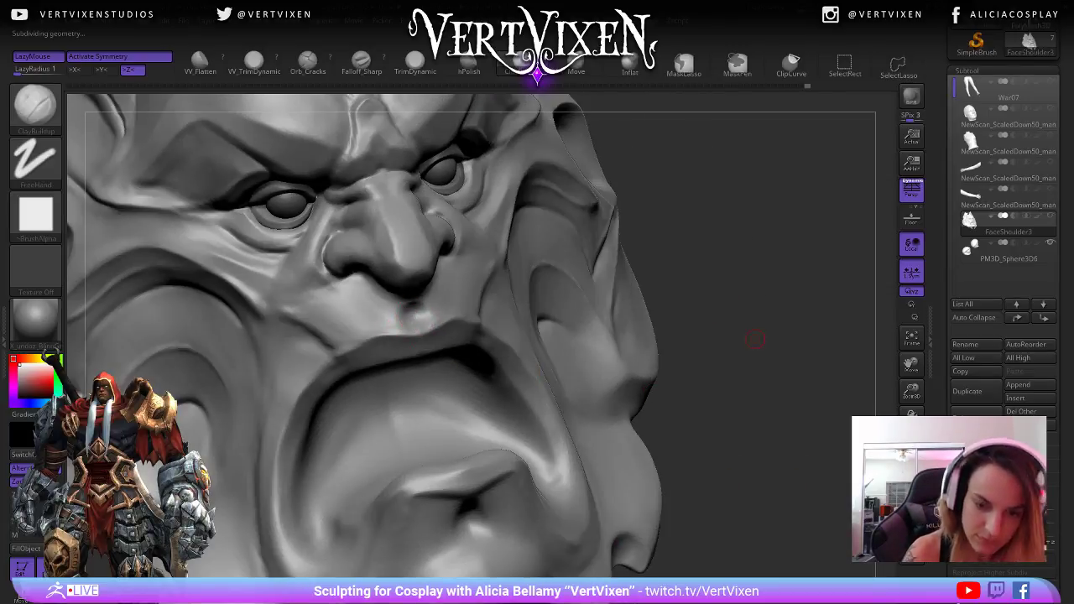
left_click_drag(755, 338, 681, 443, "alt")
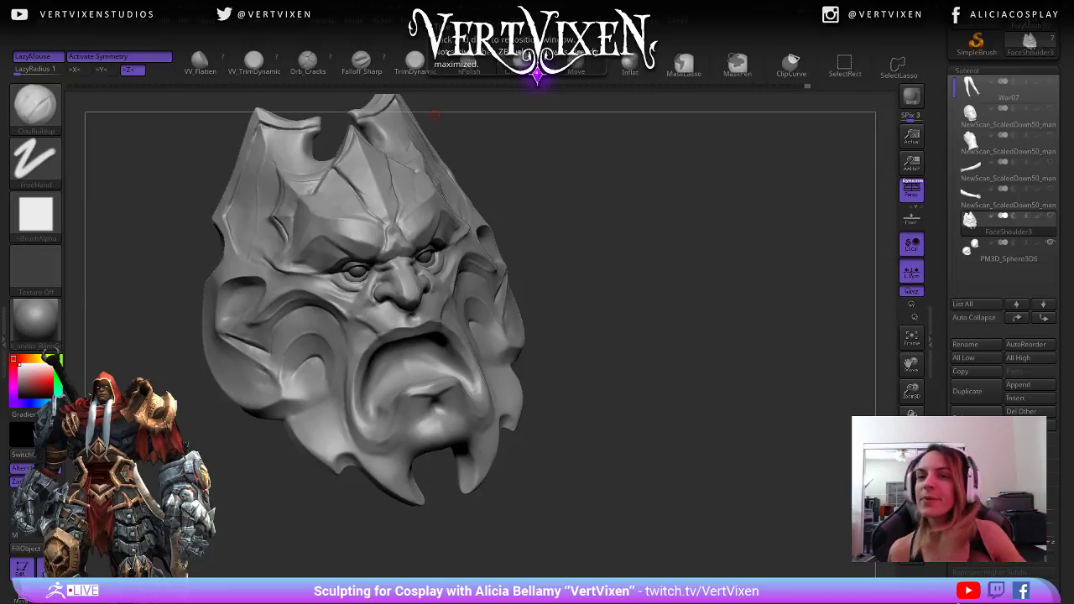
- Switch to the Move brush and adjust its draw size for reshaping the face
left_click_drag(618, 273, 609, 377)
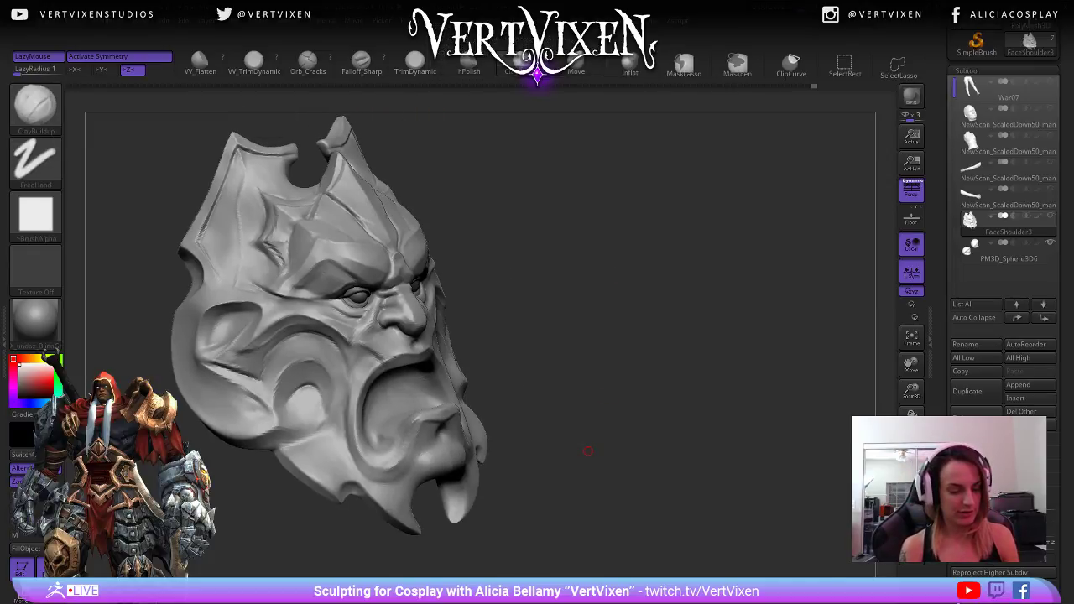
key("b")
key("m")
key("v")
key("space")
left_click(602, 302)
mouse_move(639, 266)
left_mouse_down("alt")
mouse_move(640, 302)
mouse_move(643, 282)
mouse_move(717, 257)
mouse_move(681, 275)
mouse_move(633, 278)
mouse_move(684, 284)
left_mouse_up("alt")
key("space")
key("space")
left_click(680, 279)
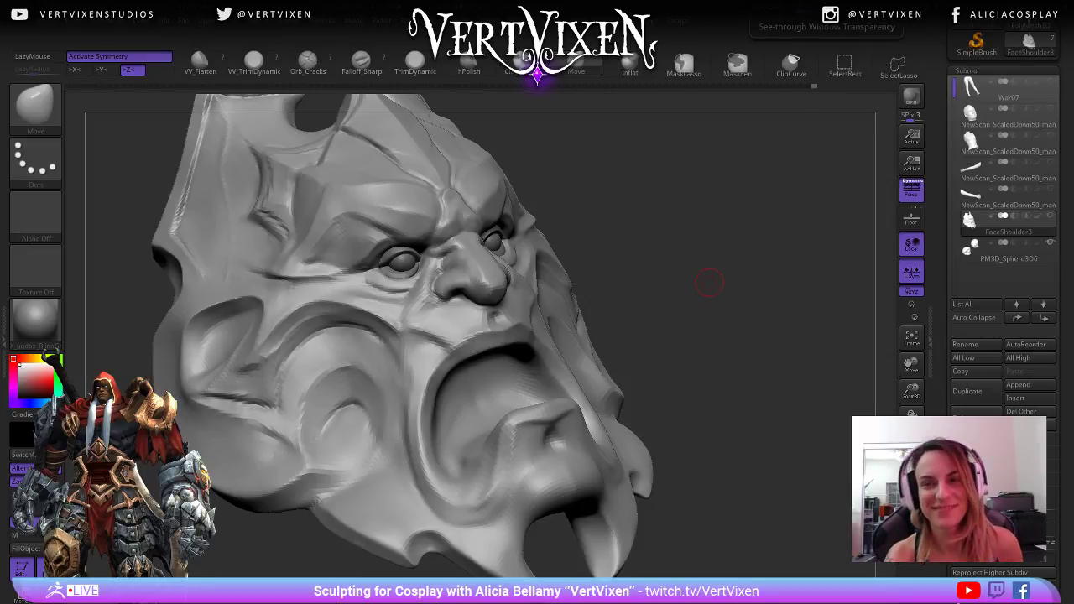
- Mask the nose and its nostril wings to protect them from reshaping
left_click_drag(707, 281, 731, 253, "alt")
mouse_move(459, 299)
left_mouse_down("ctrl")
mouse_move(425, 316)
mouse_move(453, 303)
left_mouse_up("ctrl")
right_click_drag(491, 287, 484, 271)
mouse_move(451, 302)
left_mouse_down("ctrl")
mouse_move(500, 299)
mouse_move(504, 286)
left_mouse_up("ctrl")
left_click_drag(582, 211, 560, 195)
mouse_move(503, 296)
left_mouse_down("ctrl")
mouse_move(481, 287)
mouse_move(480, 275)
mouse_move(457, 286)
mouse_move(458, 266)
mouse_move(490, 256)
left_mouse_up("ctrl")
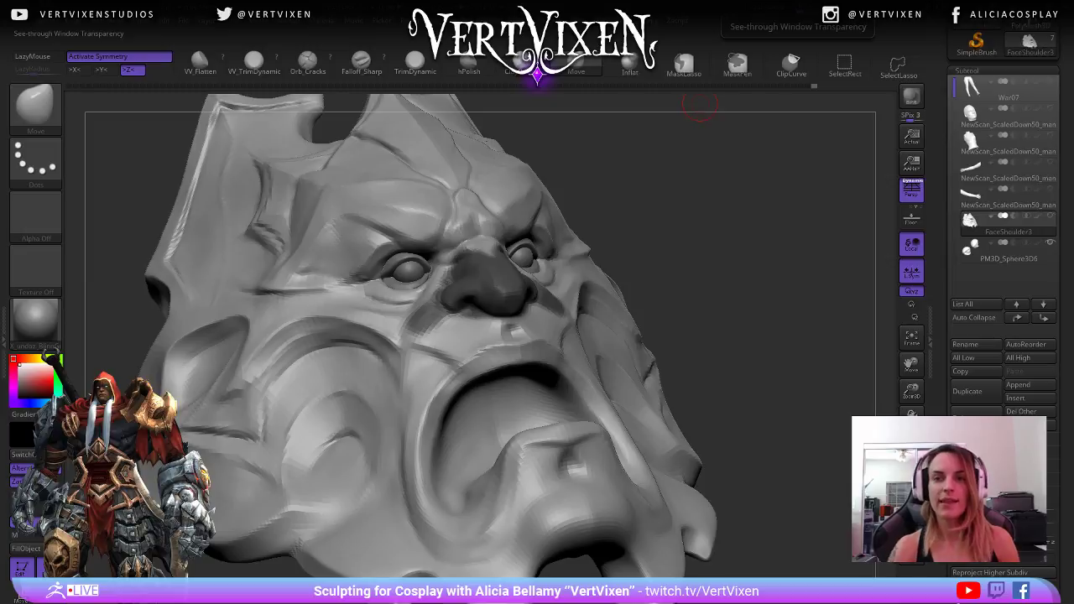
mouse_move(721, 227)
left_mouse_down()
mouse_move(707, 252)
mouse_move(728, 260)
mouse_move(728, 289)
mouse_move(719, 271)
mouse_move(488, 267)
left_mouse_up()
key("ctrl")
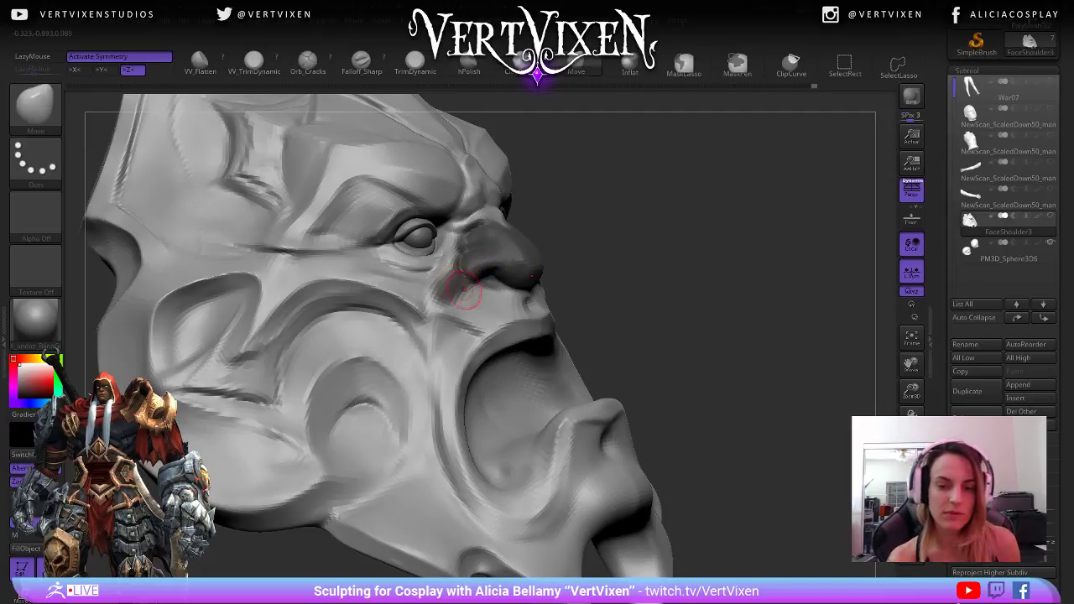
- Enlarge the Move brush and reshape the protruding lower lip and chin in profile view
mouse_move(673, 289)
left_mouse_down()
mouse_move(691, 285)
mouse_move(668, 305)
mouse_move(723, 304)
mouse_move(655, 288)
mouse_move(686, 284)
left_mouse_up()
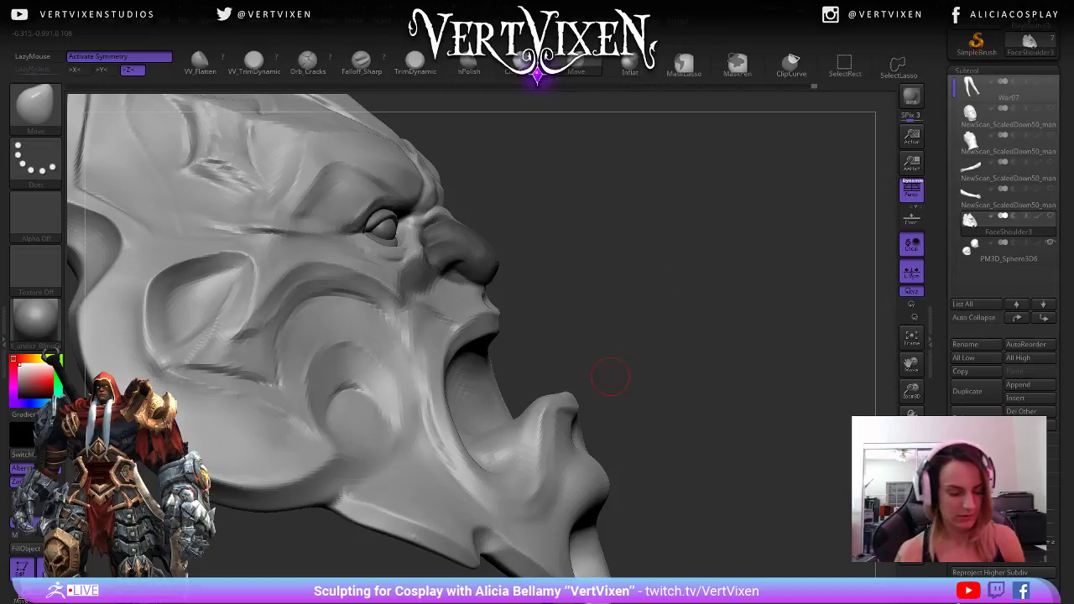
key("b")
key("Escape")
key("space")
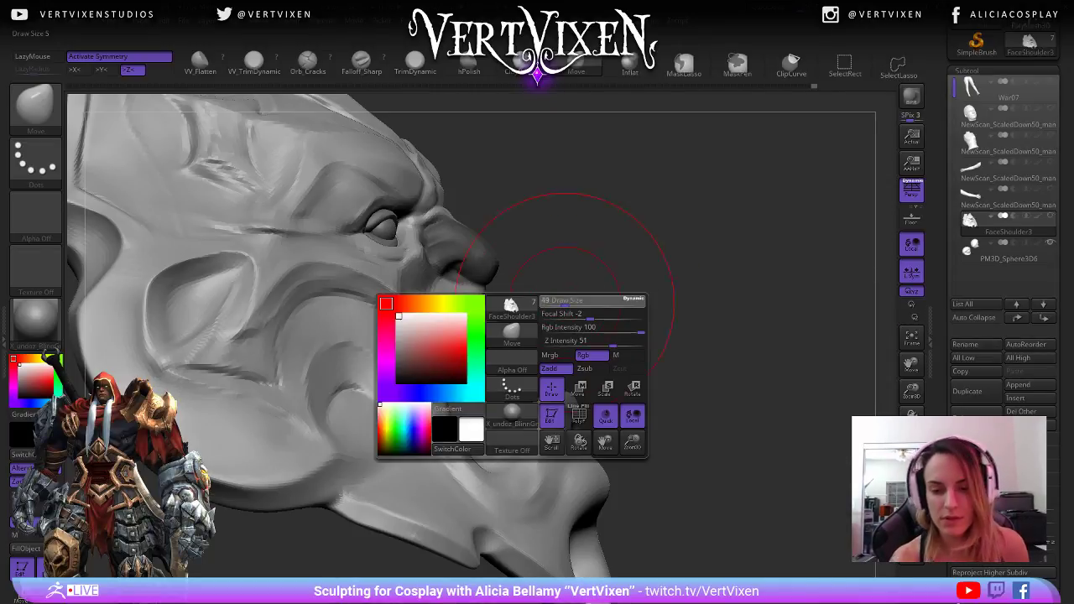
mouse_move(683, 264)
left_mouse_down()
mouse_move(719, 288)
mouse_move(767, 292)
mouse_move(687, 270)
mouse_move(729, 285)
mouse_move(719, 271)
left_mouse_up()
key("space")
key("space")
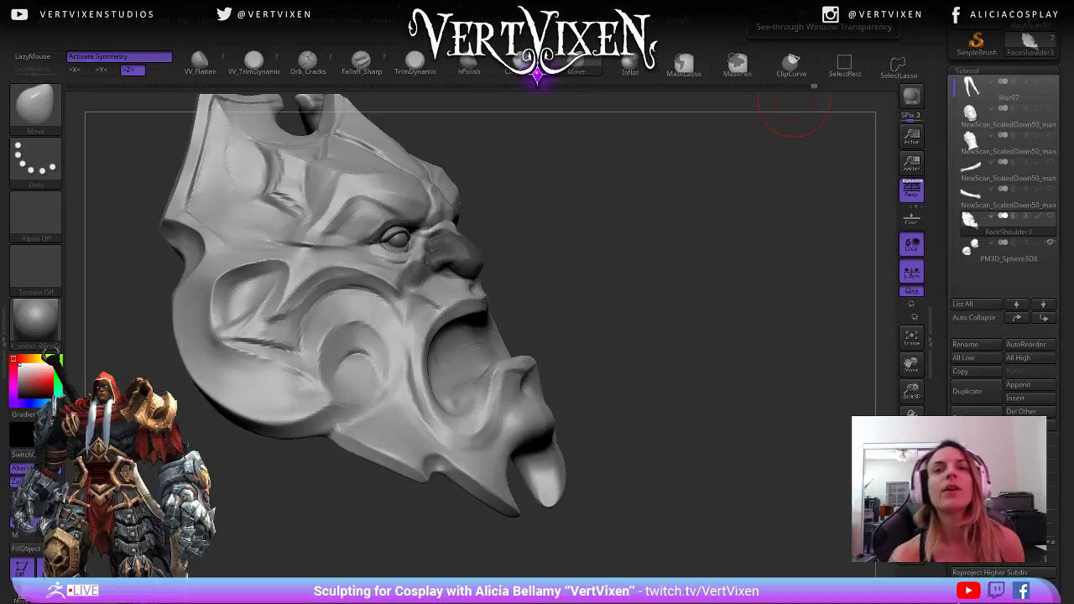
mouse_move(793, 104)
left_mouse_down()
mouse_move(637, 285)
mouse_move(697, 262)
mouse_move(660, 287)
left_mouse_up()
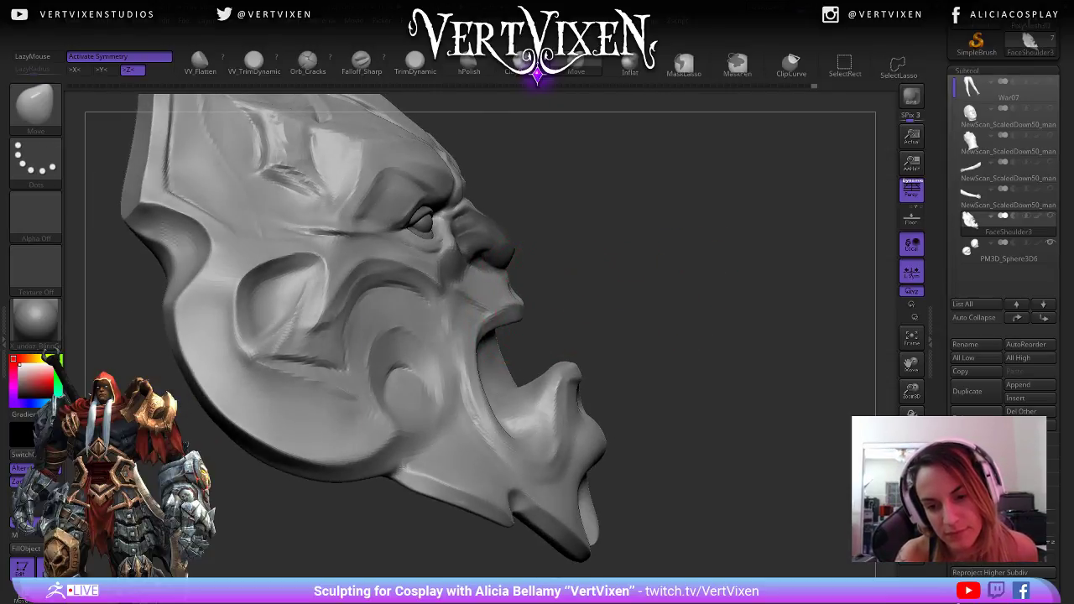
mouse_move(561, 293)
left_mouse_down()
mouse_move(796, 292)
mouse_move(795, 339)
mouse_move(769, 368)
mouse_move(791, 292)
mouse_move(779, 335)
mouse_move(792, 331)
mouse_move(750, 347)
mouse_move(766, 352)
mouse_move(653, 325)
left_mouse_up()
key("space")
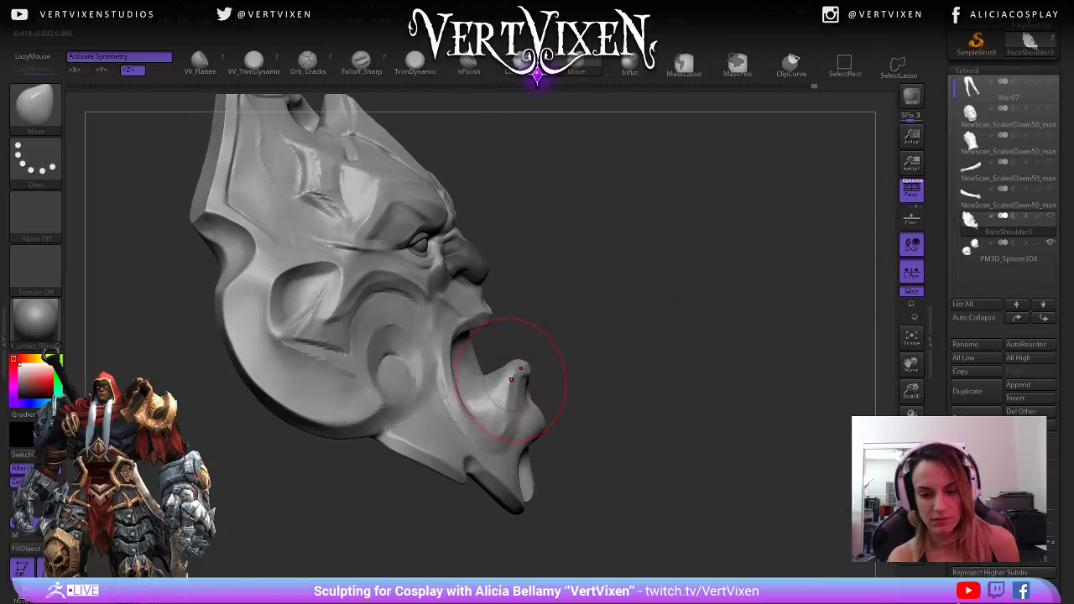
key("space")
left_click_drag(506, 378, 511, 377)
left_click_drag(703, 373, 678, 344)
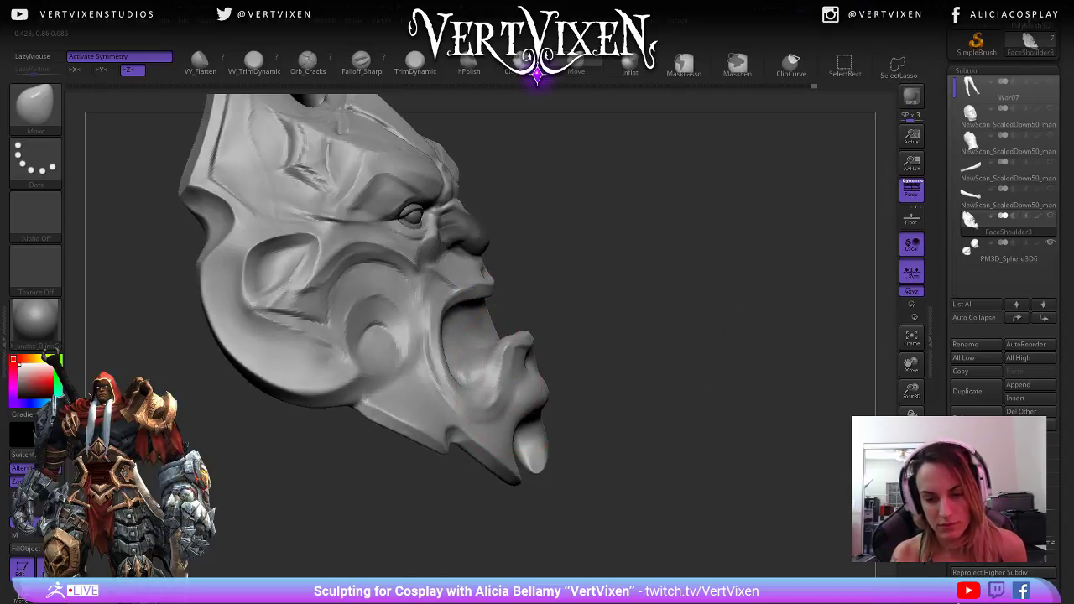
key("space")
left_click_drag(510, 335, 524, 342)
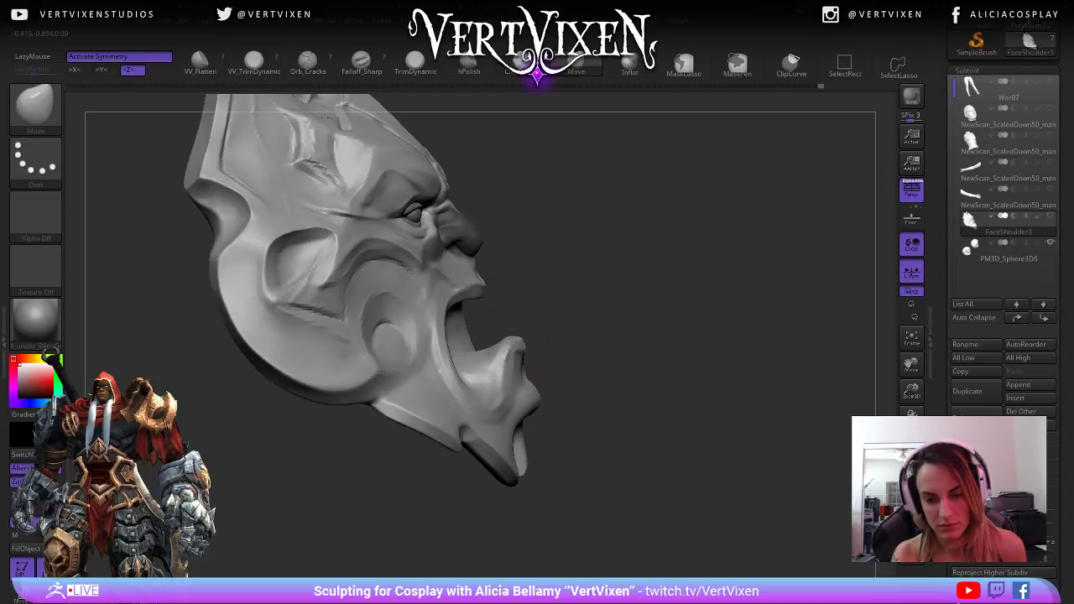
- Lower the face mesh's subdivision level and adjust the mouth and jaw form with a large Move brush
key("ctrl+d")
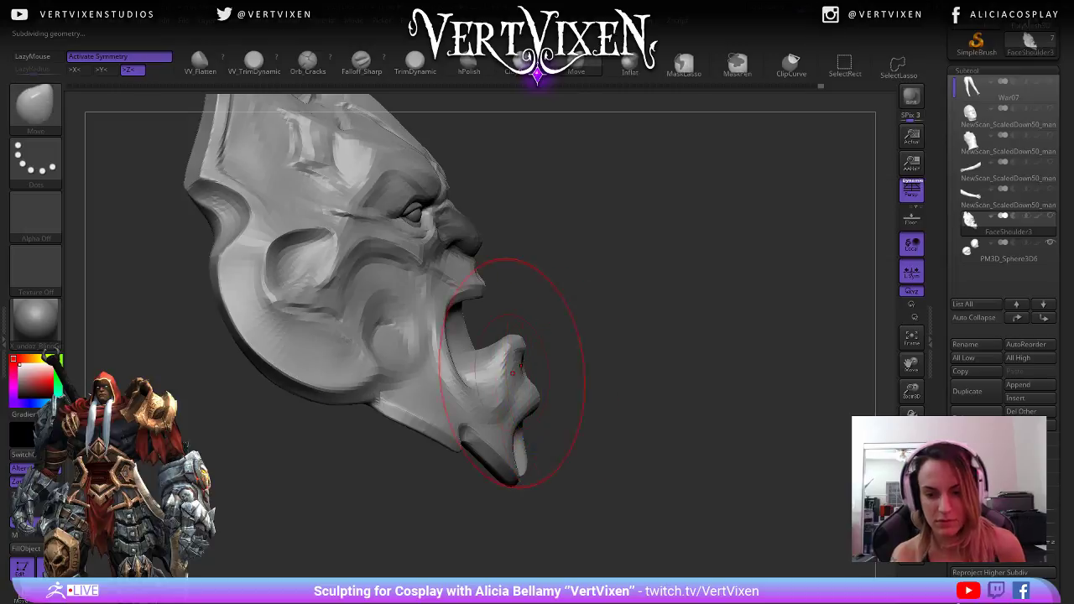
key("space")
mouse_move(443, 312)
left_mouse_down()
mouse_move(623, 355)
mouse_move(731, 498)
mouse_move(698, 474)
mouse_move(718, 495)
left_mouse_up()
key("space")
left_click_drag(724, 455, 740, 530, "alt")
key("space")
key("space")
left_click_drag(719, 356, 685, 431)
key("space")
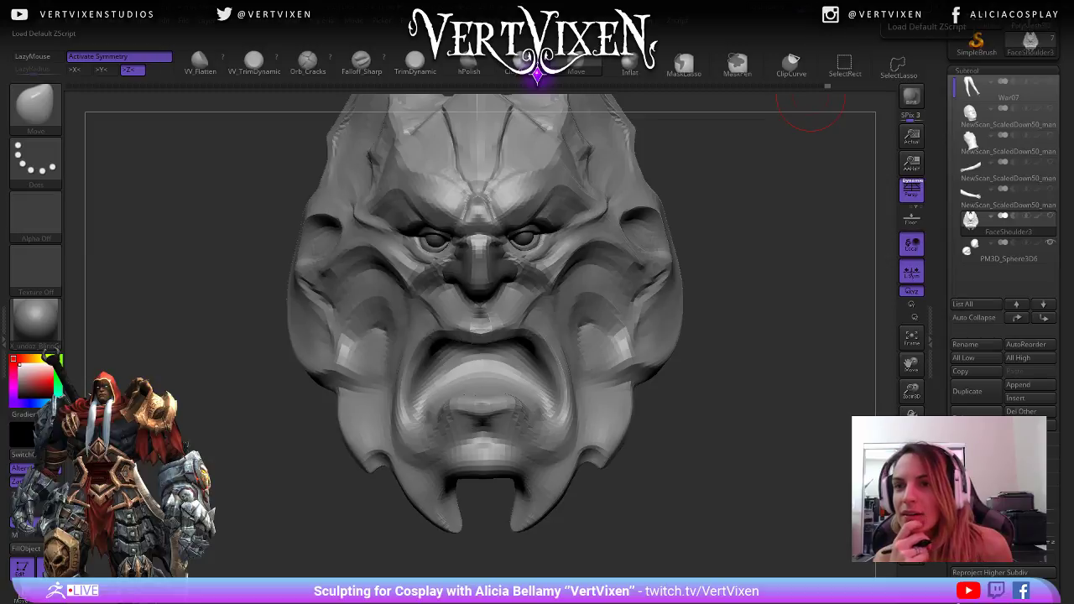
- Adjust the upper lip's shape around its corners and centre from the front with the Move brush
left_click_drag(712, 409, 729, 408)
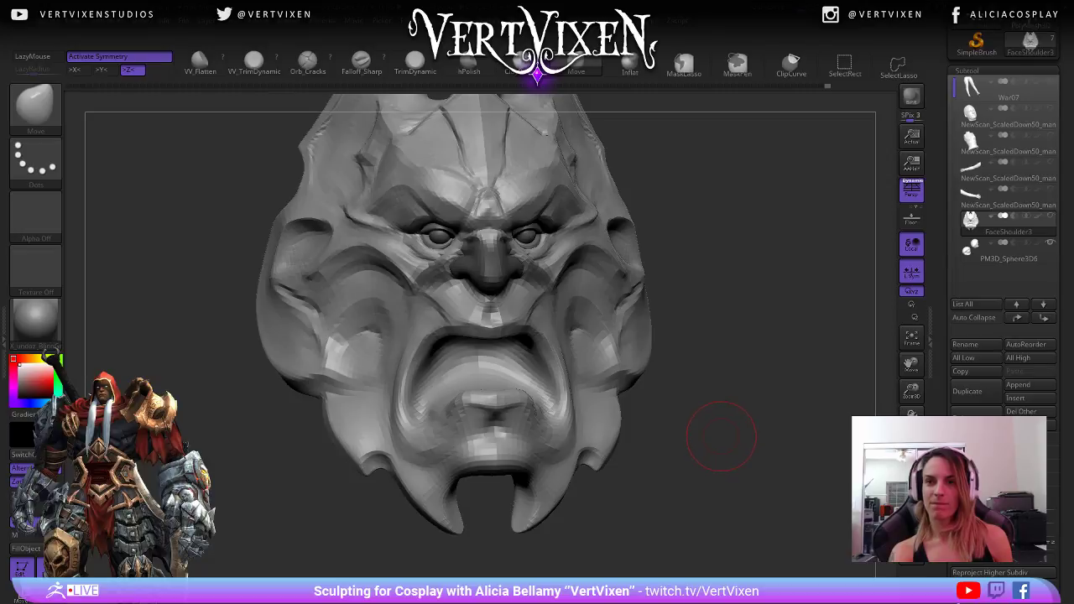
left_click_drag(722, 436, 727, 472, "alt")
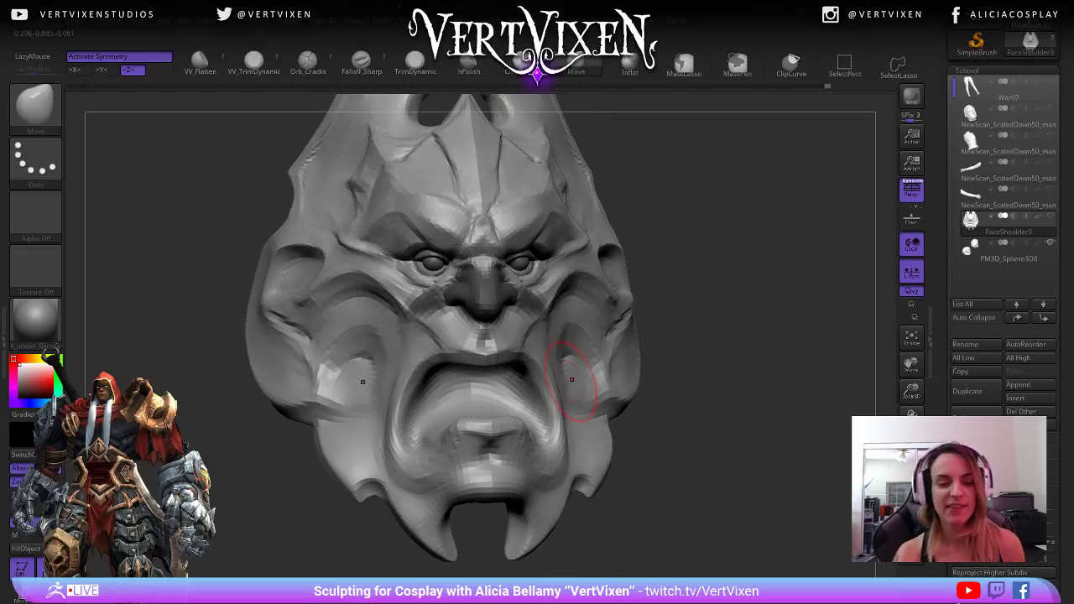
right_click(409, 359)
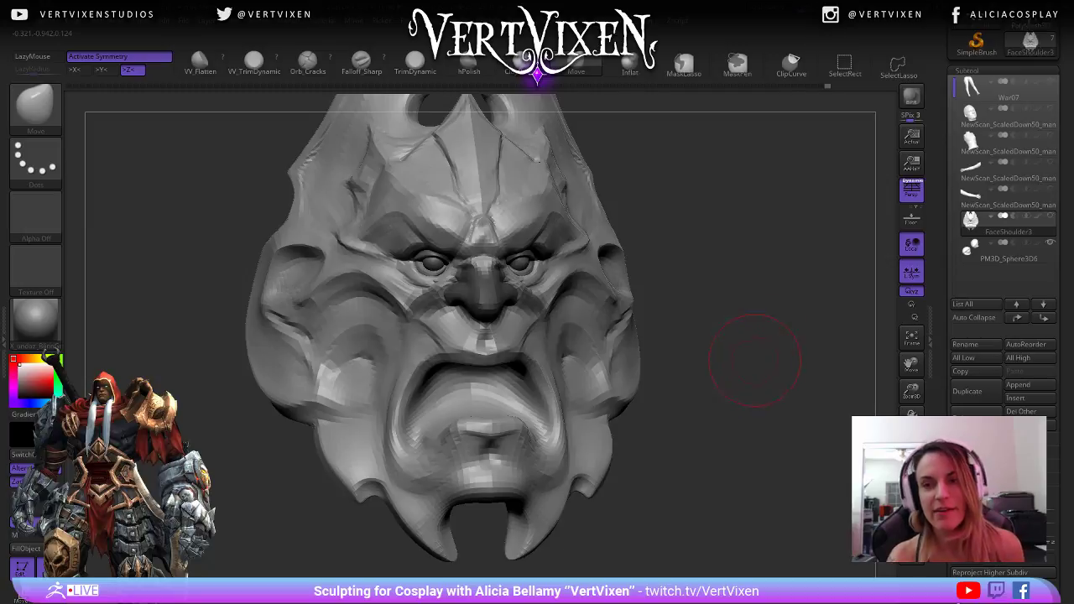
mouse_move(754, 360)
left_mouse_down()
mouse_move(769, 359)
mouse_move(740, 369)
left_mouse_up()
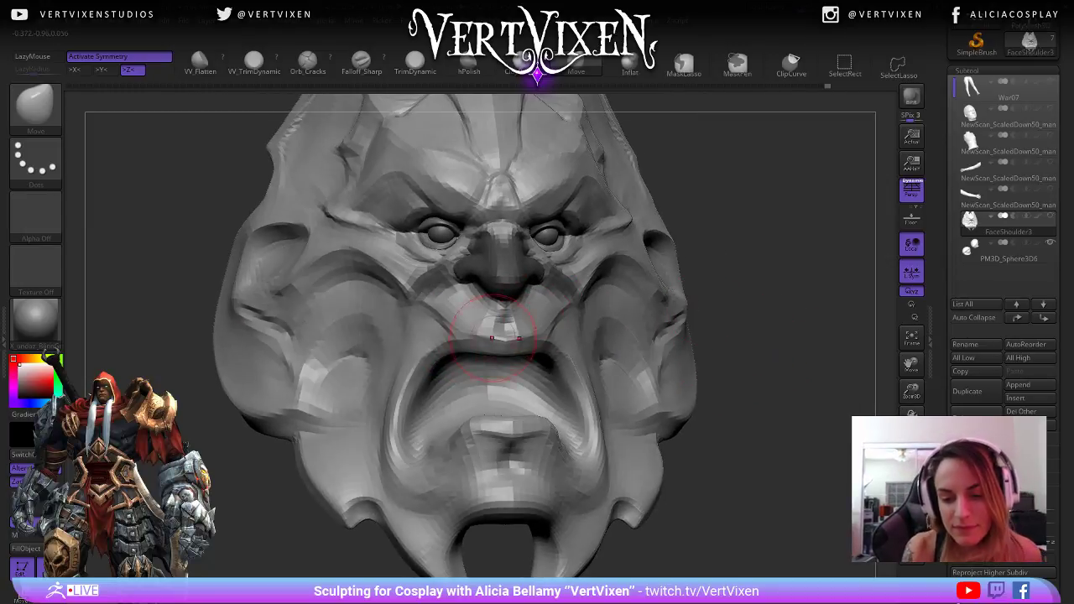
mouse_move(684, 315)
left_mouse_down()
mouse_move(779, 293)
mouse_move(713, 360)
mouse_move(745, 337)
left_mouse_up()
right_click(665, 403)
right_click(501, 355)
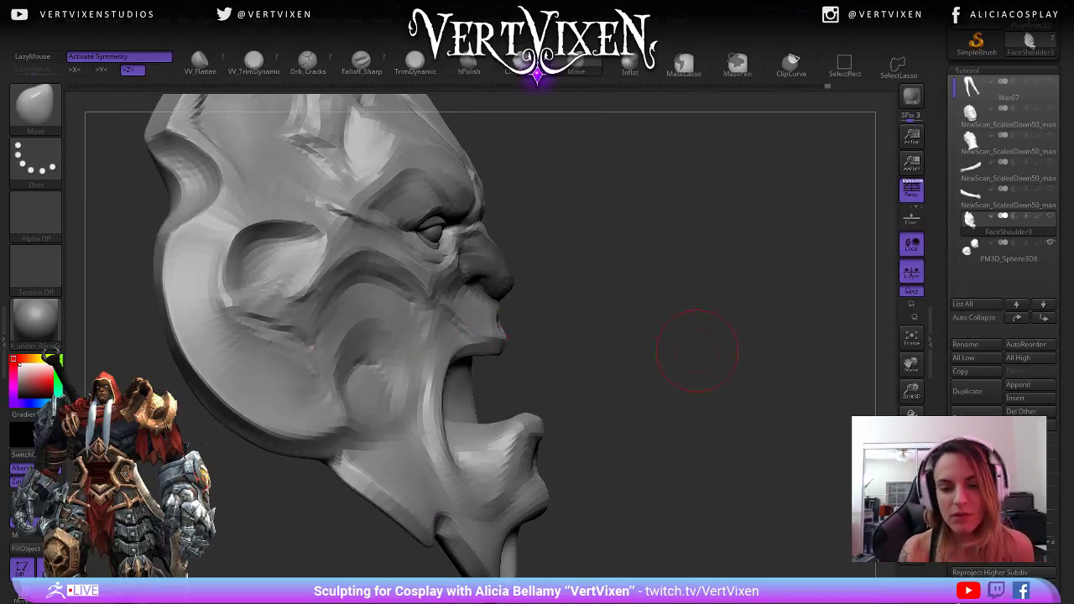
- Refine the profile of the upper lip and philtrum with the Move brush
right_click(514, 347)
left_click_drag(514, 347, 521, 346)
right_click(502, 307)
left_click_drag(501, 308, 496, 308)
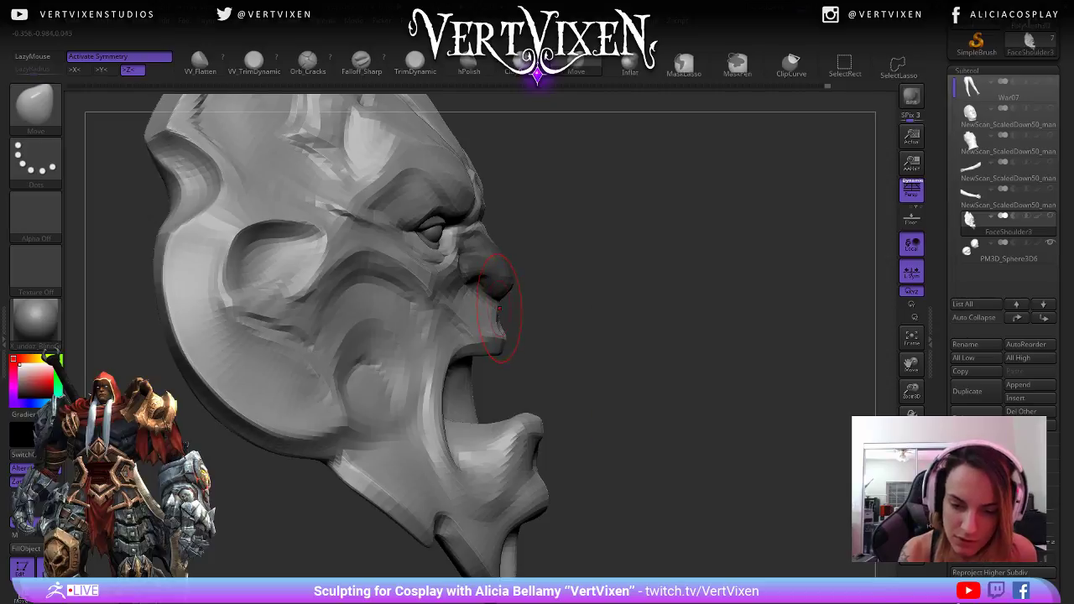
right_click(524, 382)
left_click_drag(594, 323, 607, 409, "alt")
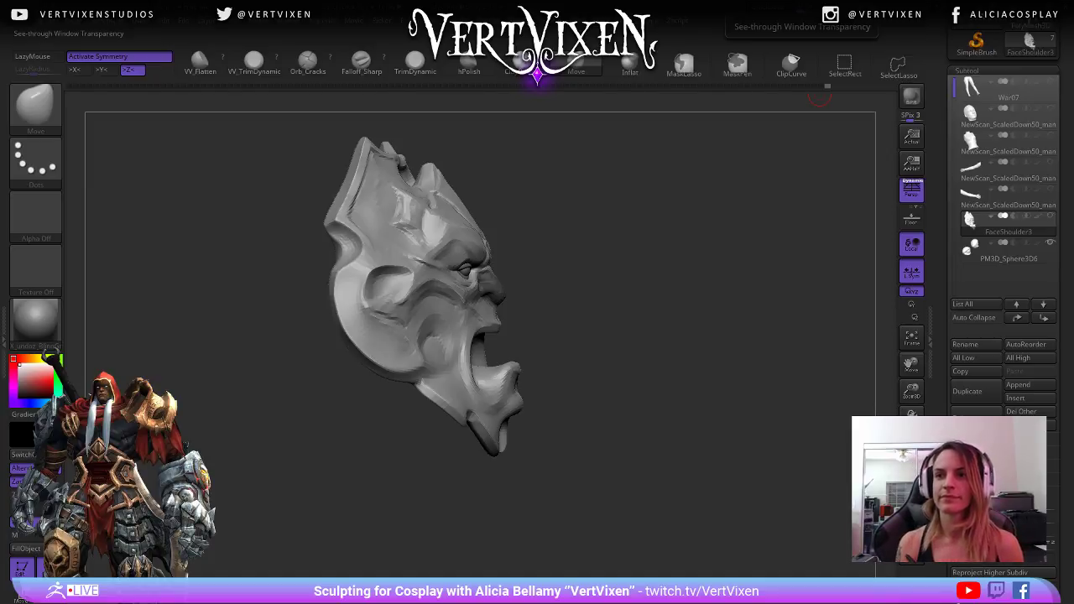
- Clear the mask from the nose and adjust the area beside the nostril with the Move brush
mouse_move(819, 96)
left_mouse_down()
mouse_move(789, 168)
mouse_move(663, 374)
mouse_move(559, 336)
mouse_move(444, 347)
mouse_move(503, 328)
mouse_move(461, 354)
left_mouse_up()
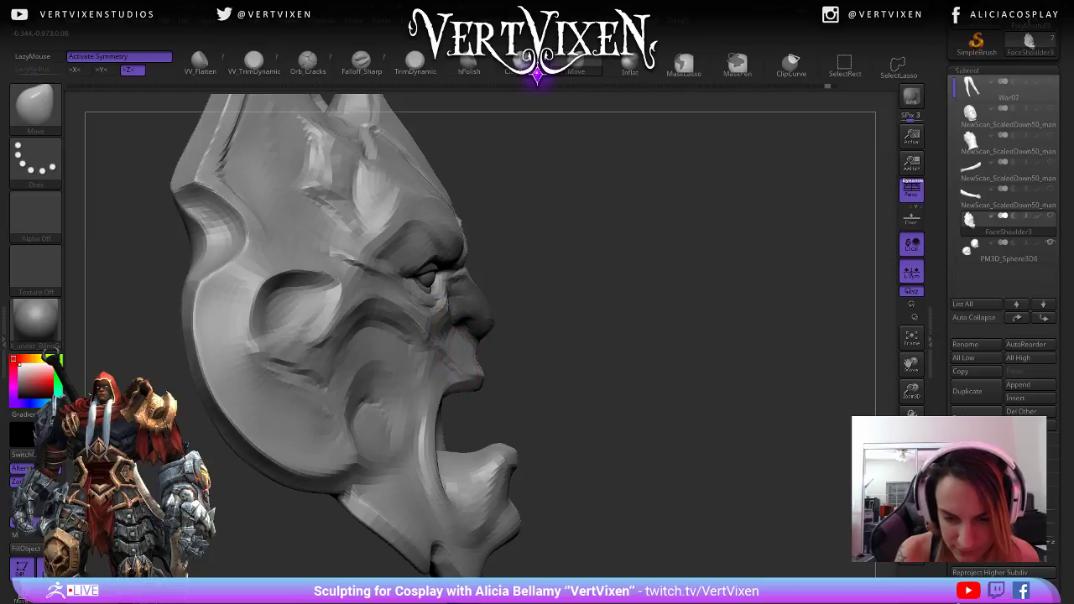
right_click_drag(671, 377, 587, 411)
right_click(579, 418)
mouse_move(822, 336)
right_mouse_down()
mouse_move(767, 319)
mouse_move(739, 324)
mouse_move(762, 336)
mouse_move(751, 344)
mouse_move(727, 341)
right_mouse_up()
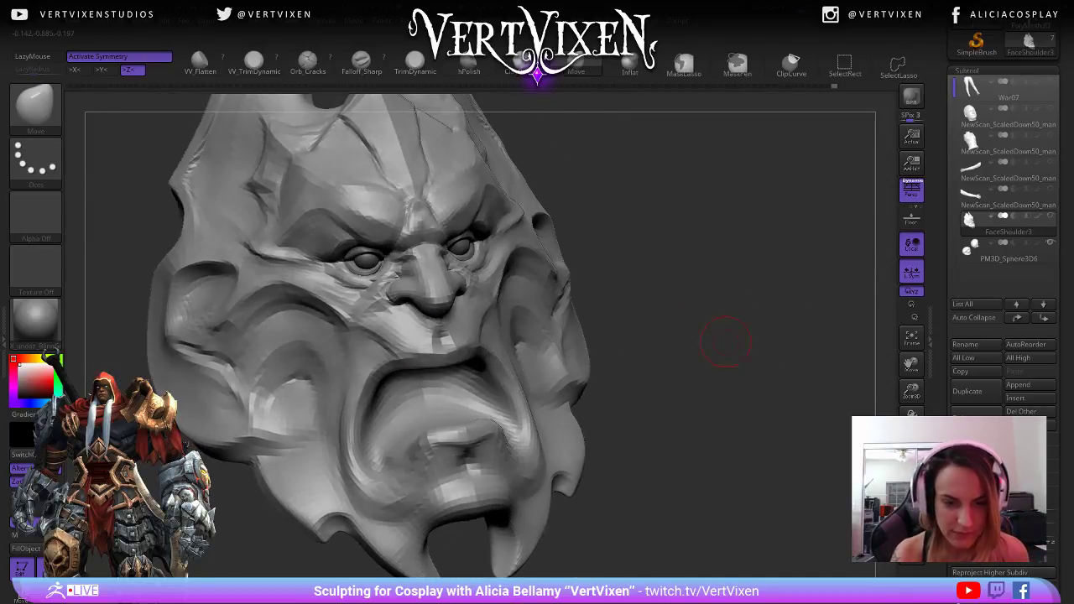
right_click(383, 298)
mouse_move(755, 411)
right_mouse_down()
mouse_move(716, 422)
mouse_move(688, 464)
mouse_move(696, 502)
right_mouse_up()
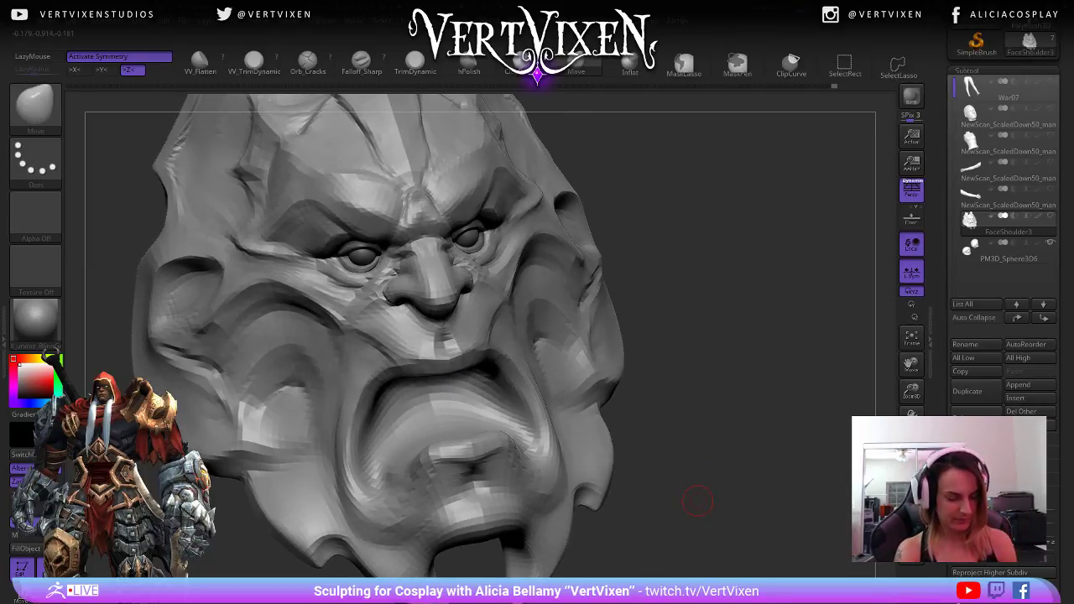
- Switch to the ClayBuildup brush and raise the face mesh to a higher subdivision level
key("b")
key("c")
key("b")
key("ctrl+d")
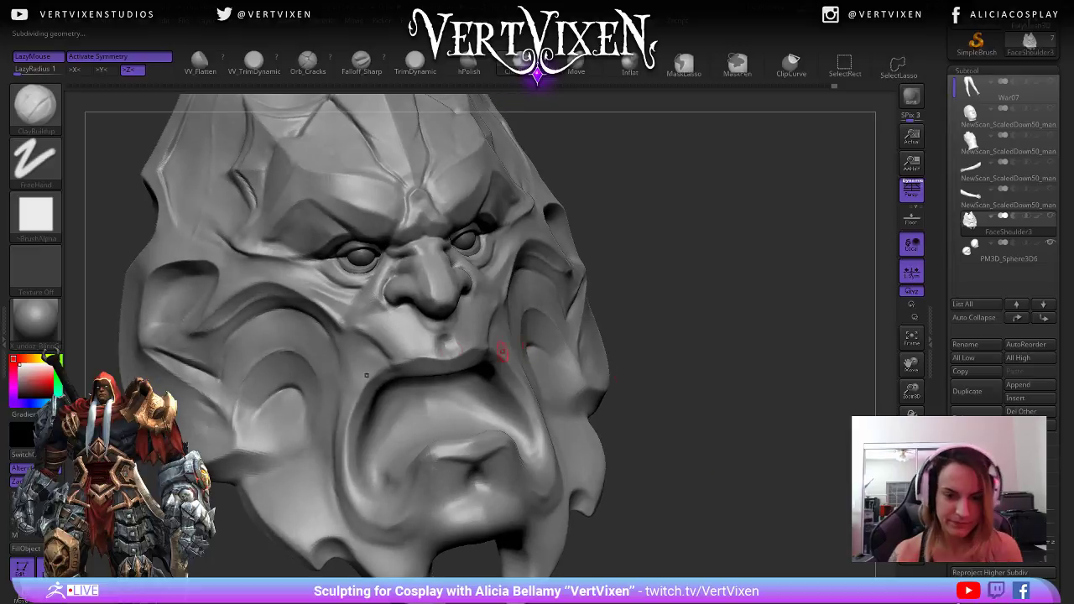
- Try to fill and smooth the philtrum groove between the nose and upper lip
key("shift")
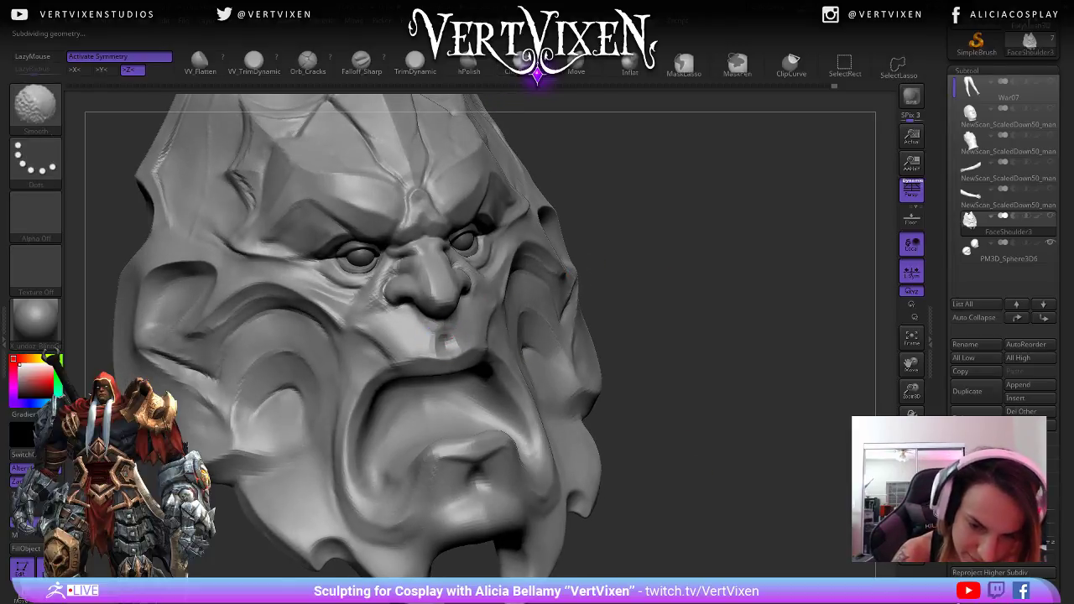
left_click_drag(438, 326, 440, 337)
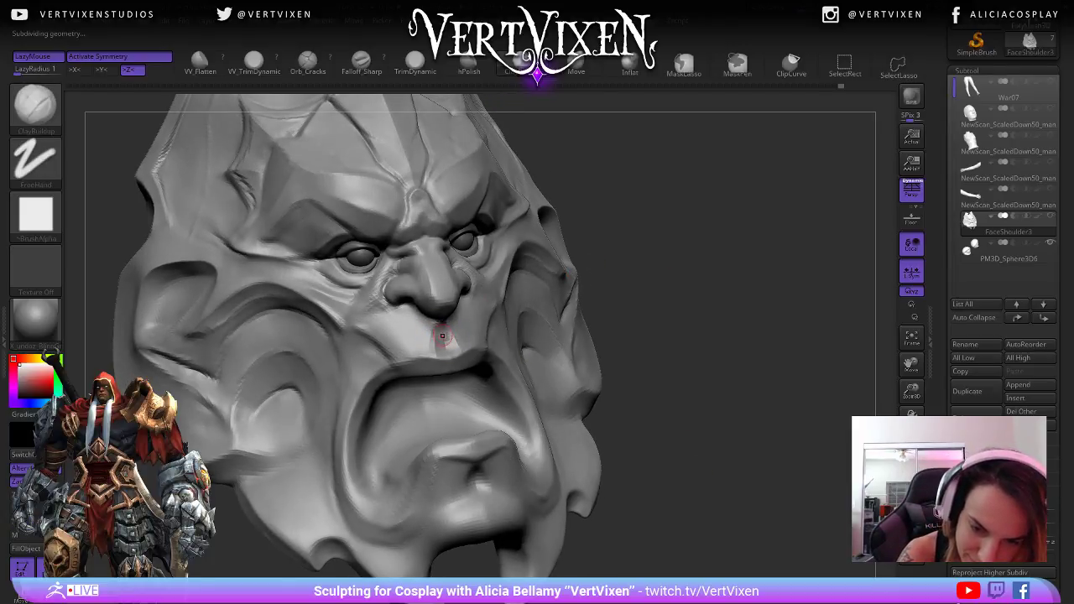
mouse_move(659, 231)
left_mouse_down()
mouse_move(699, 228)
mouse_move(755, 378)
mouse_move(730, 407)
mouse_move(721, 470)
mouse_move(738, 377)
left_mouse_up()
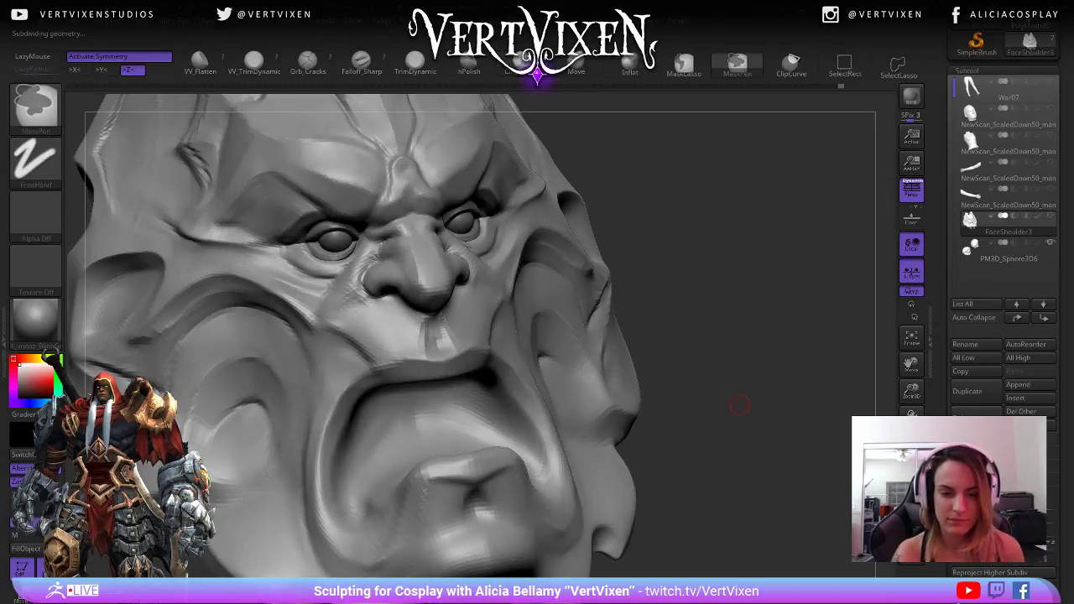
left_click_drag(445, 328, 429, 342, "shift")
mouse_move(711, 225)
left_mouse_down()
mouse_move(748, 295)
mouse_move(700, 293)
left_mouse_up()
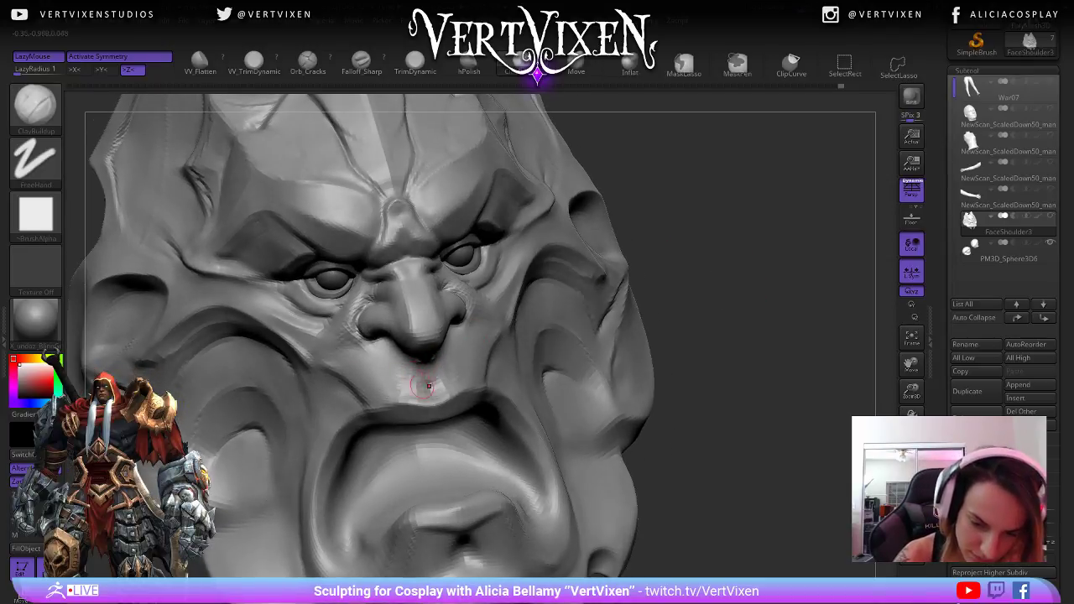
- Undo the latest philtrum strokes and return the face mesh to its higher subdivision level
key("ctrl")
key("ctrl+z")
key("ctrl+z")
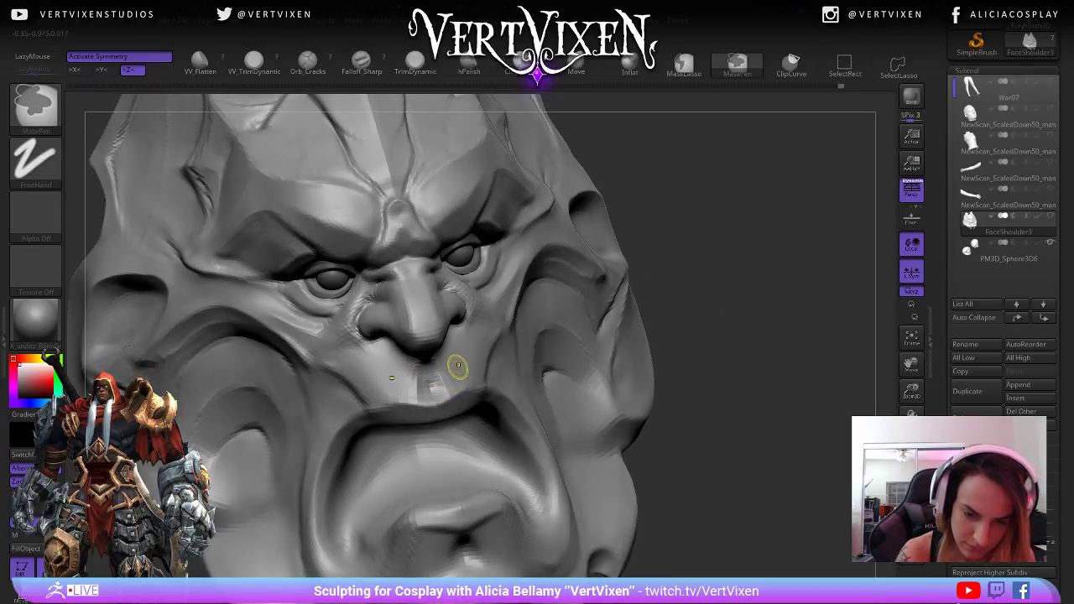
key("ctrl+z")
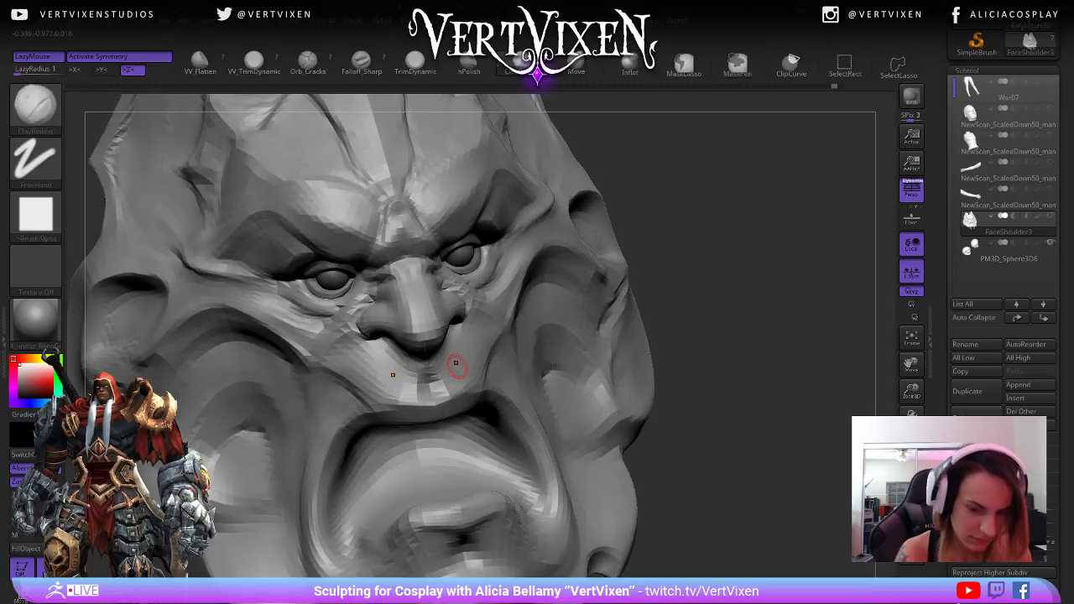
key("s")
key("d")
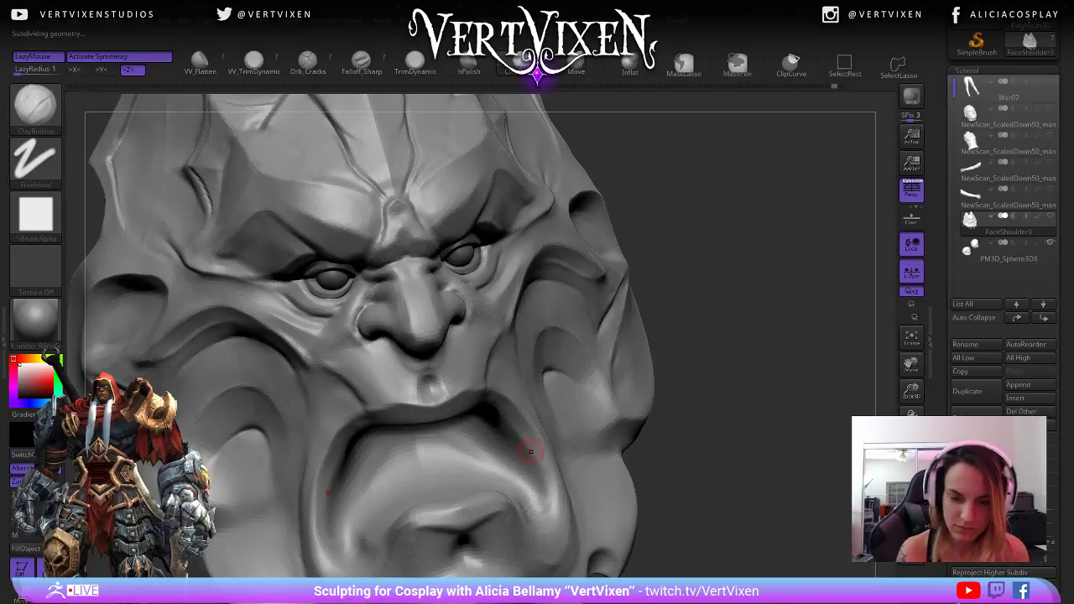
- Smooth the dent in the philtrum just above the upper lip's centre
key("shift")
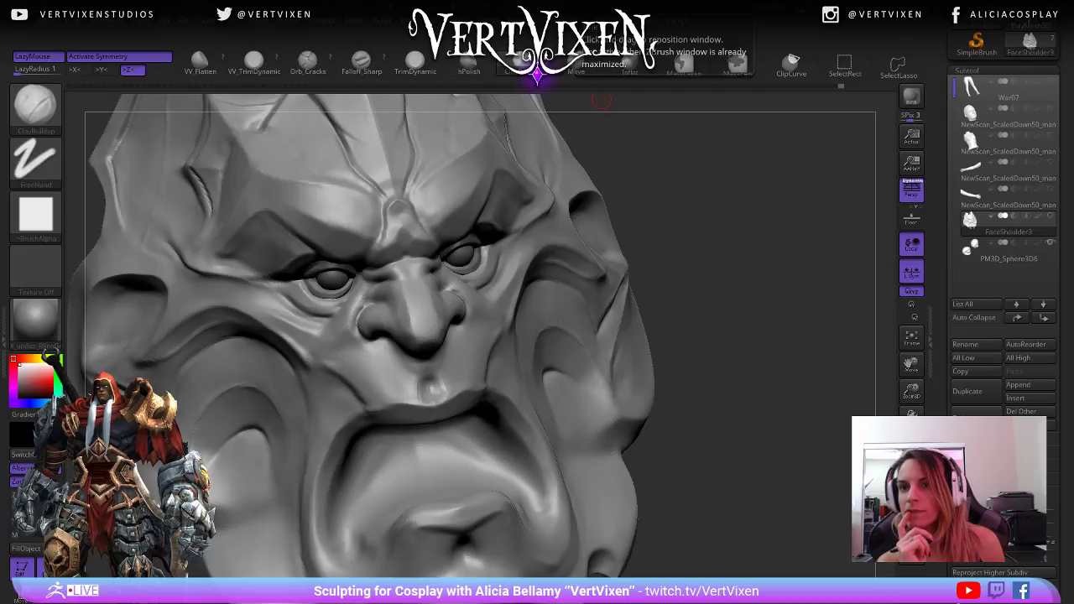
mouse_move(606, 267)
left_mouse_down()
mouse_move(662, 279)
mouse_move(643, 280)
left_mouse_up()
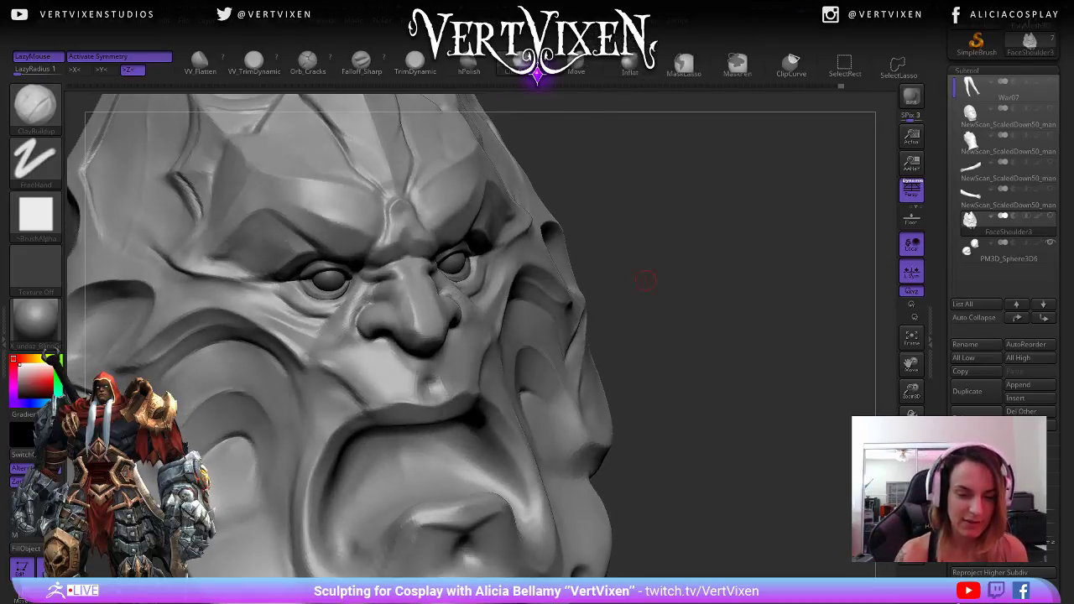
mouse_move(413, 379)
left_mouse_down("shift")
mouse_move(421, 392)
mouse_move(433, 388)
left_mouse_up("shift")
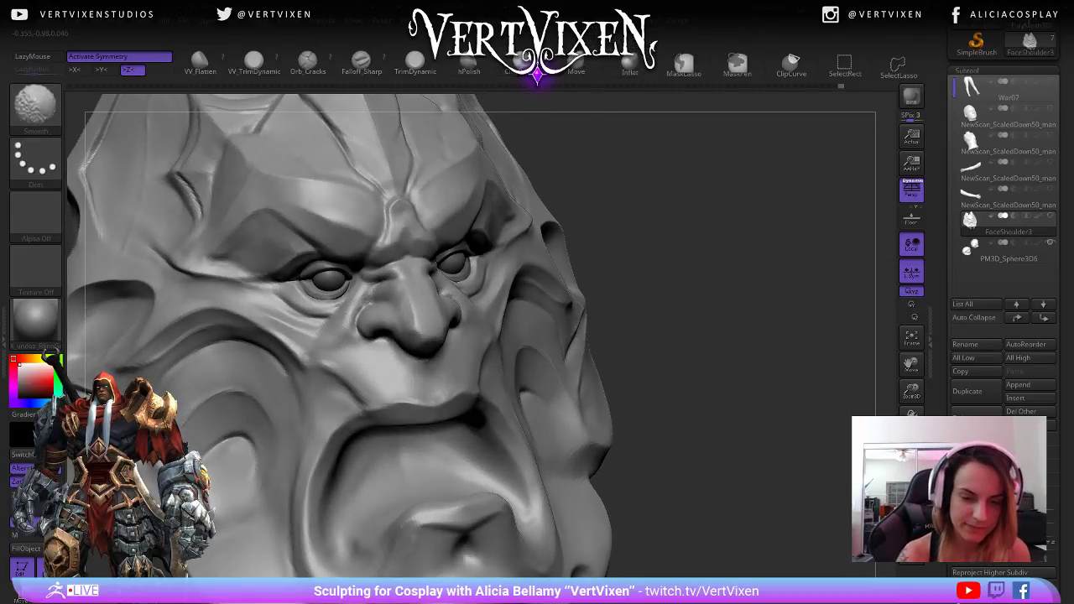
left_click_drag(748, 321, 793, 323)
left_click_drag(697, 327, 650, 327)
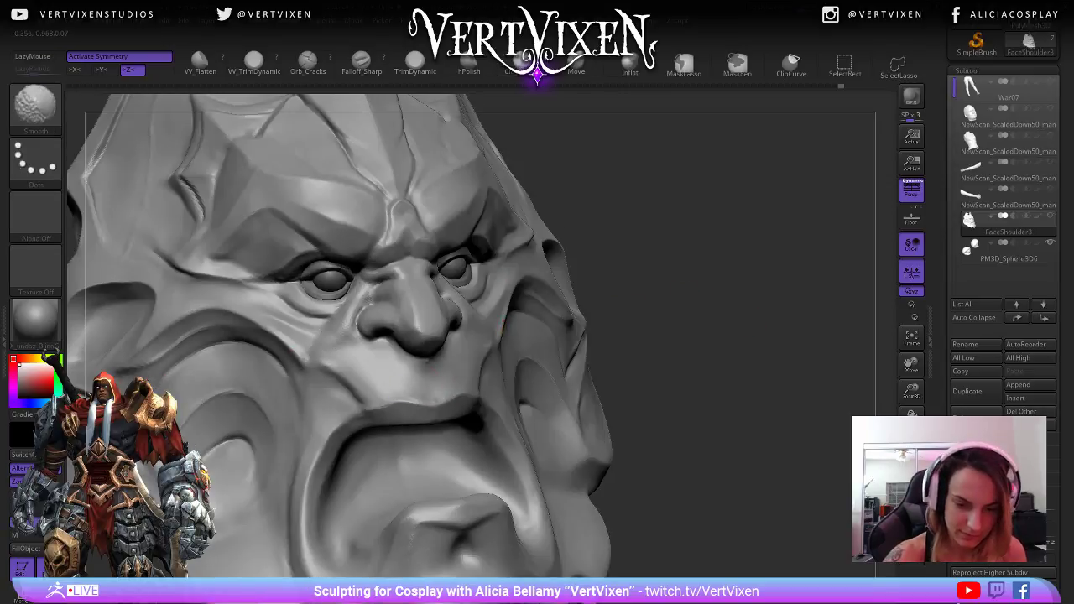
- Build up the philtrum between the nose and upper lip with ClayBuildup strokes
left_click_drag(397, 401, 403, 405, "shift")
key("d")
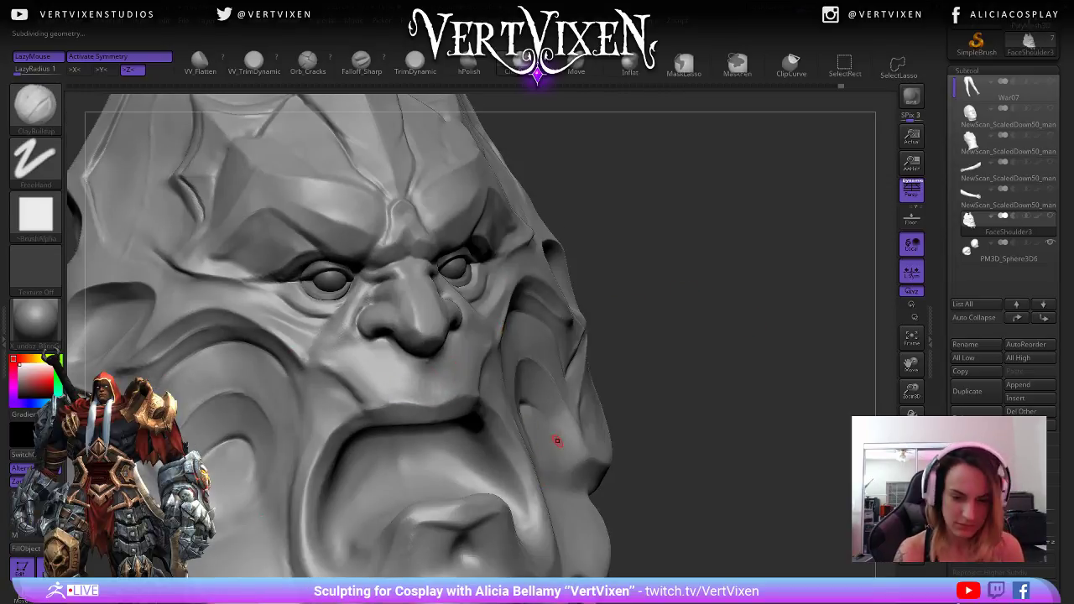
key("space")
left_click_drag(764, 336, 707, 338)
key("b")
key("space")
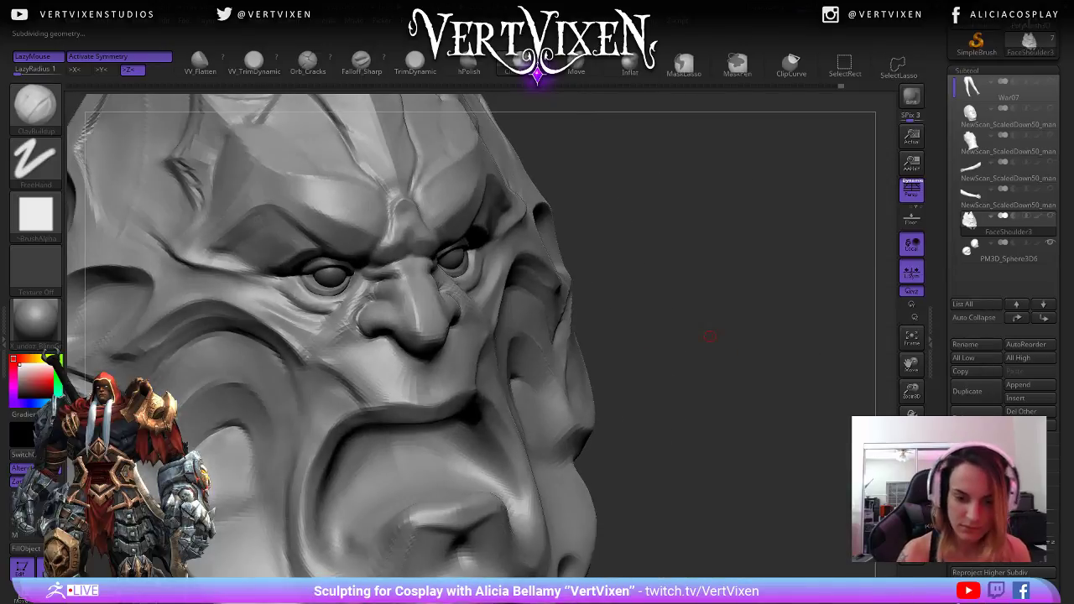
left_click_drag(426, 385, 448, 377)
left_click_drag(697, 352, 667, 354)
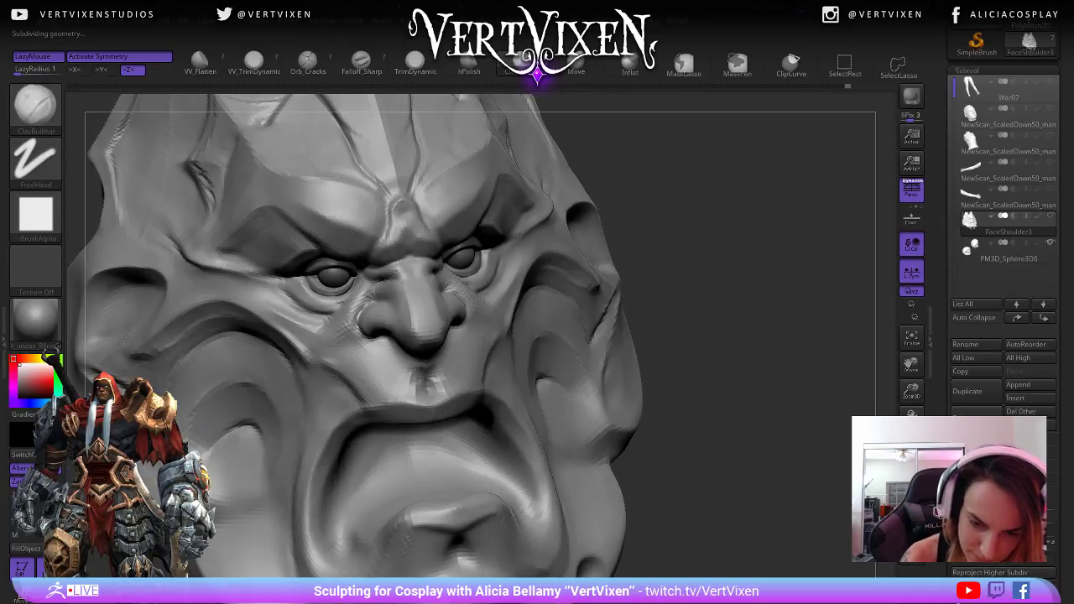
left_click_drag(433, 388, 447, 381)
left_click_drag(671, 353, 713, 340)
- Smooth the fresh clay on the philtrum and rework its sides up to the base of the nose
key("space")
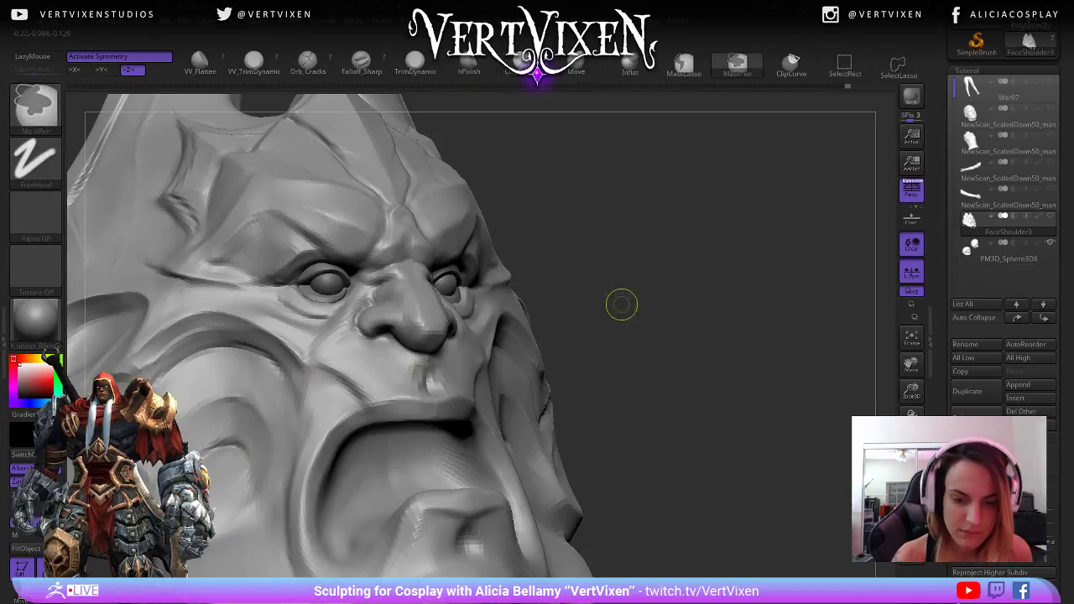
left_click_drag(621, 303, 579, 307)
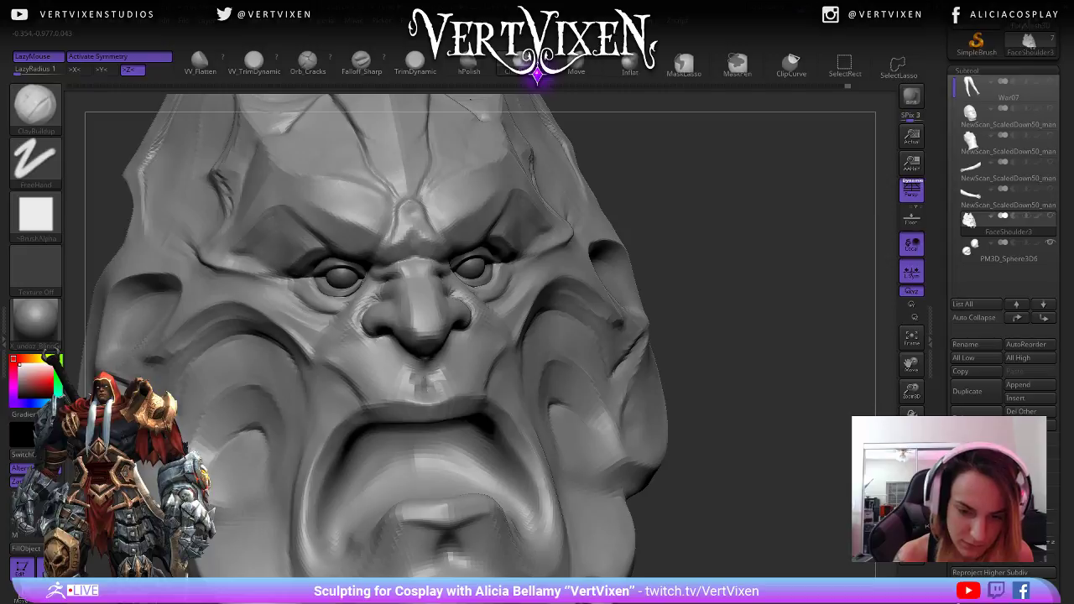
left_click_drag(426, 383, 437, 386, "shift")
mouse_move(712, 353)
left_mouse_down("alt")
mouse_move(712, 290)
mouse_move(755, 304)
mouse_move(738, 353)
left_mouse_up("alt")
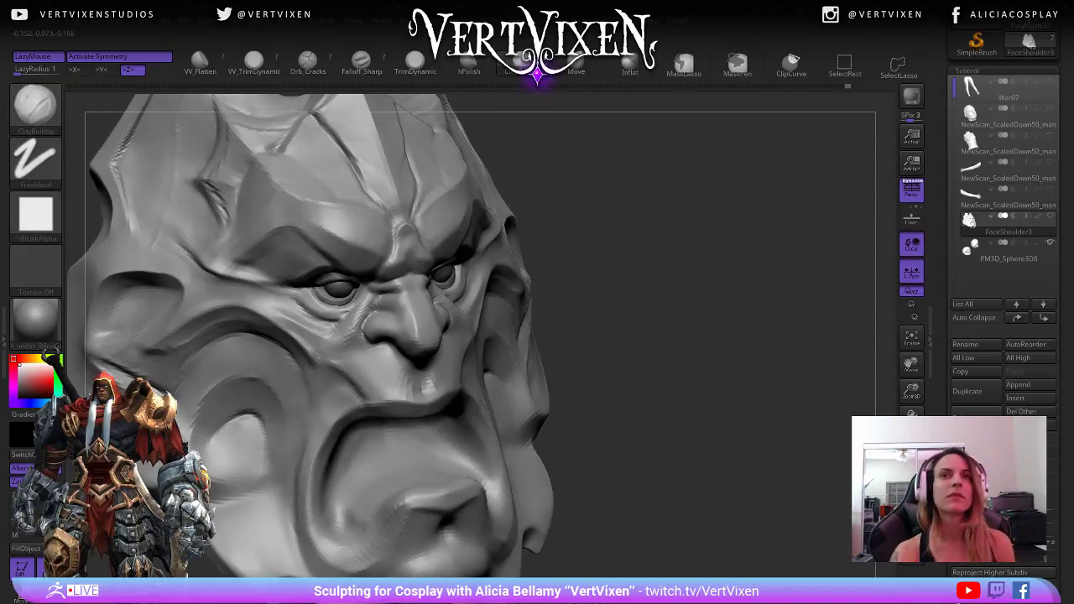
mouse_move(726, 295)
left_mouse_down("alt")
mouse_move(727, 324)
mouse_move(730, 314)
mouse_move(718, 315)
left_mouse_up("alt")
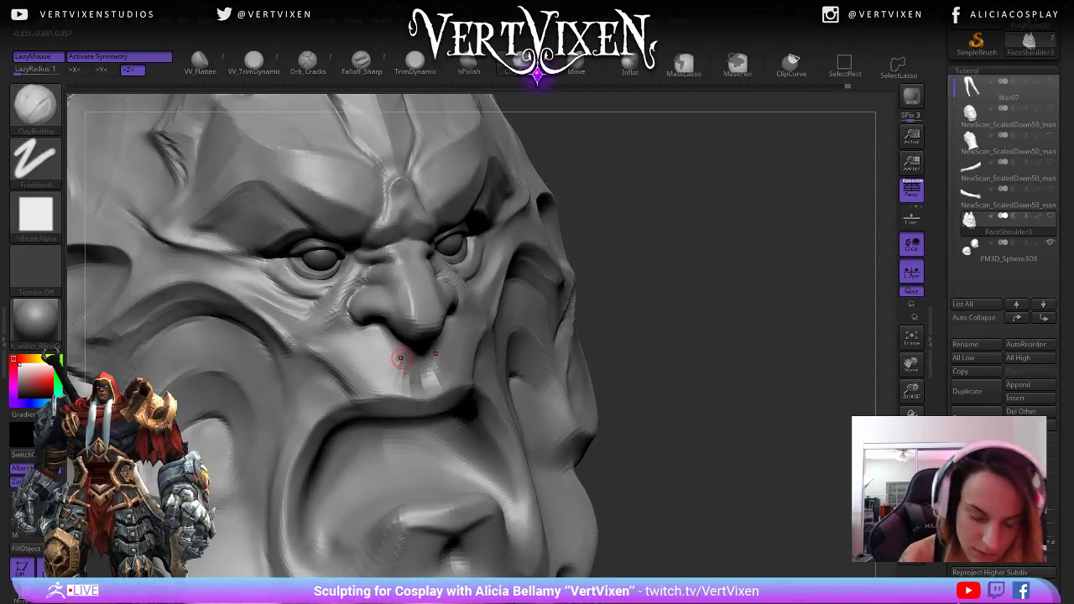
mouse_move(401, 358)
left_mouse_down()
mouse_move(400, 375)
mouse_move(437, 378)
left_mouse_up()
- Try to reshape one side of the philtrum with symmetry off at a higher subdivision level
key("x")
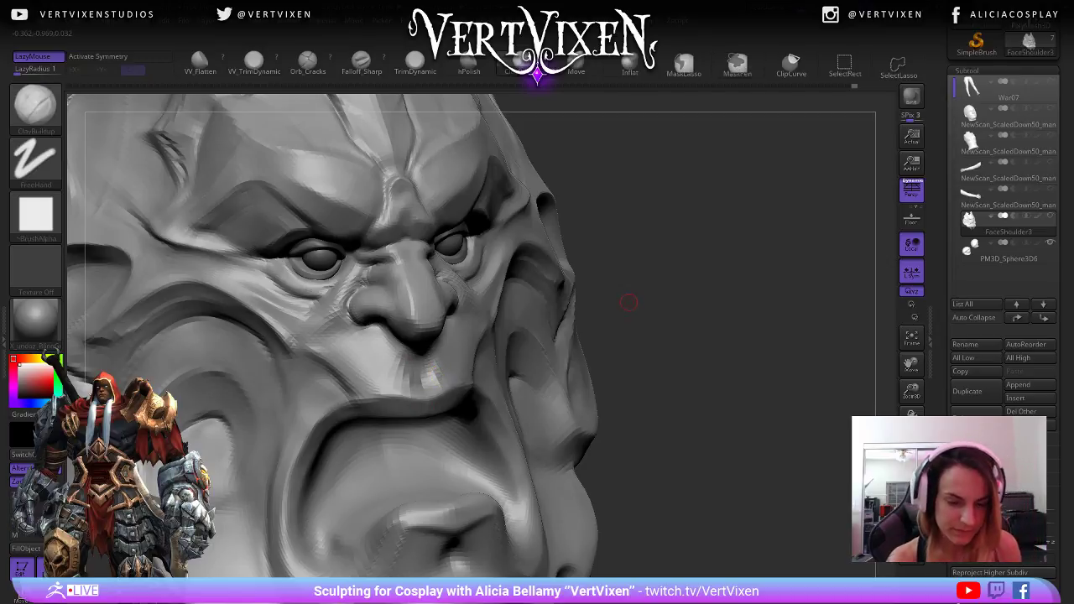
key("d")
left_click_drag(659, 291, 669, 281)
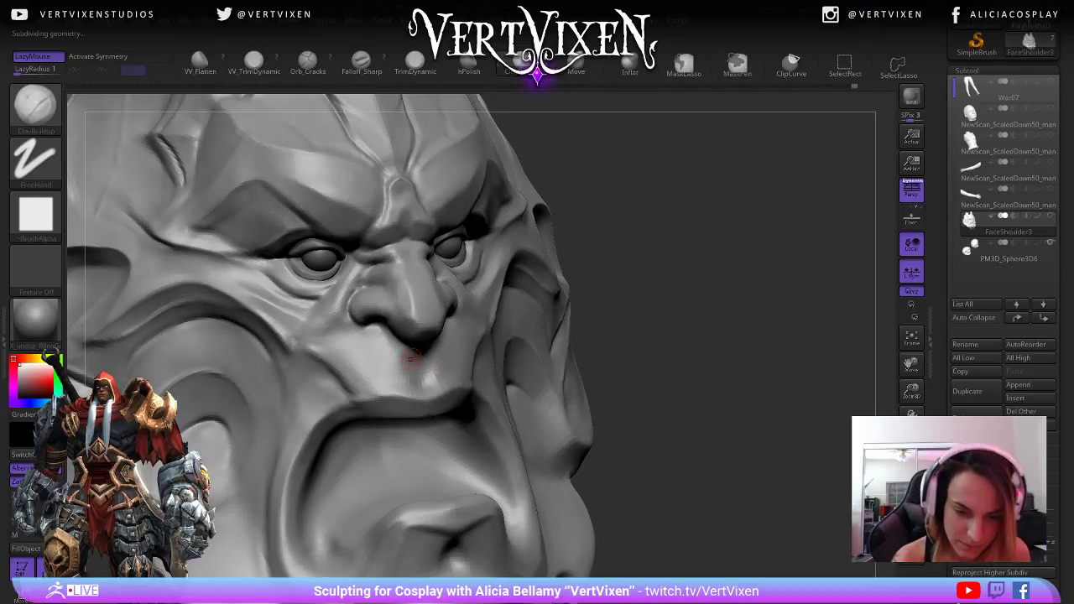
left_click_drag(403, 355, 418, 383)
left_click_drag(818, 295, 753, 305)
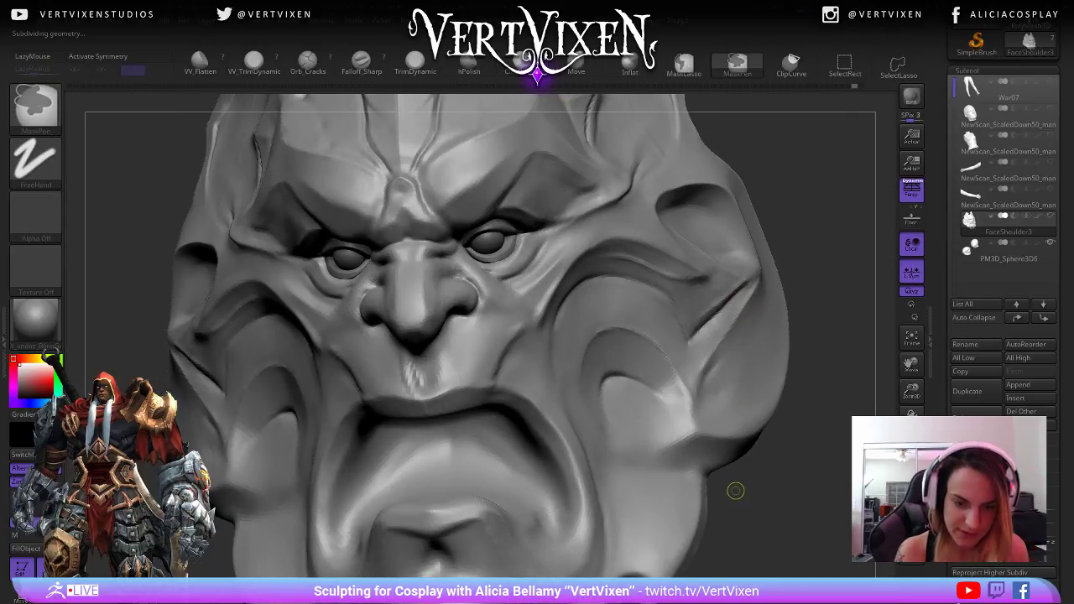
left_click_drag(733, 487, 795, 476)
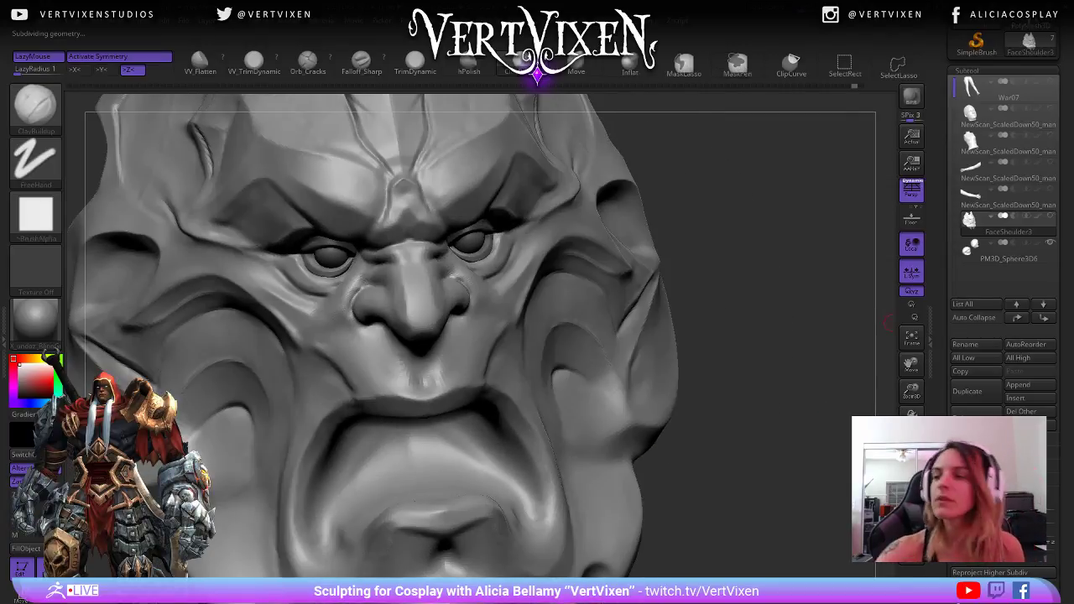
- Save the sculpt as a new version named War08
left_click_drag(946, 181, 941, 329)
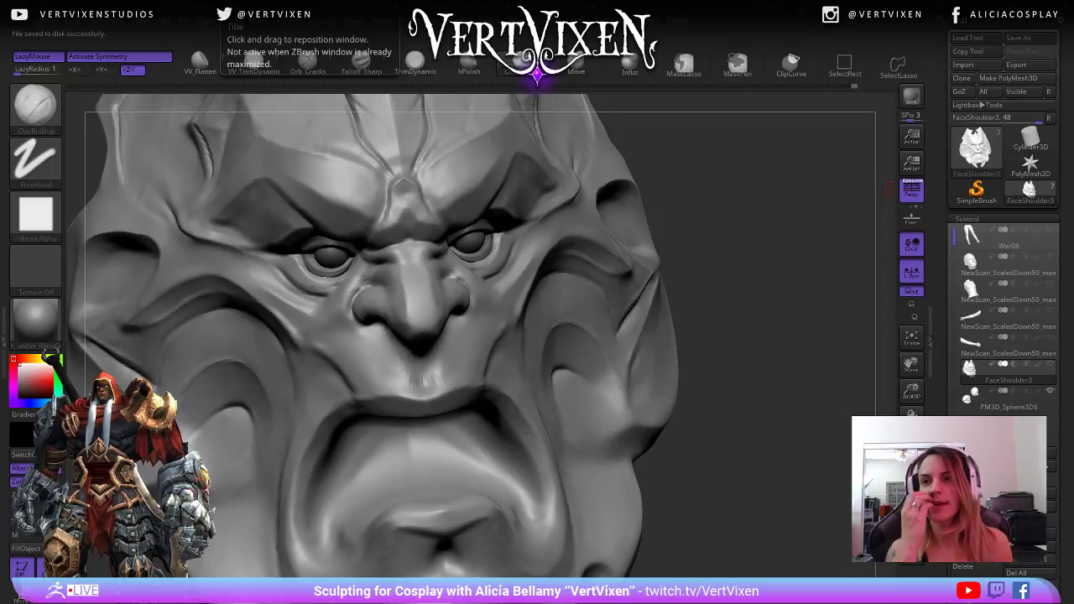
left_click_drag(772, 307, 735, 328)
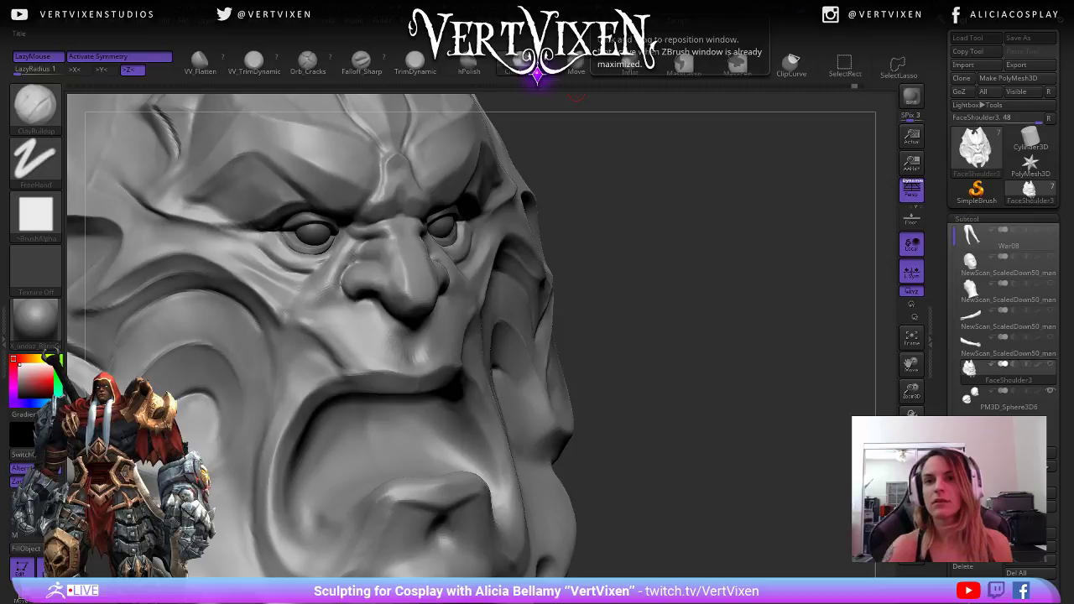
- Carve a narrow groove down the philtrum with ClayBuildup and soften its edges with Smooth
mouse_move(576, 95)
left_mouse_down()
mouse_move(652, 311)
mouse_move(705, 327)
mouse_move(515, 311)
left_mouse_up()
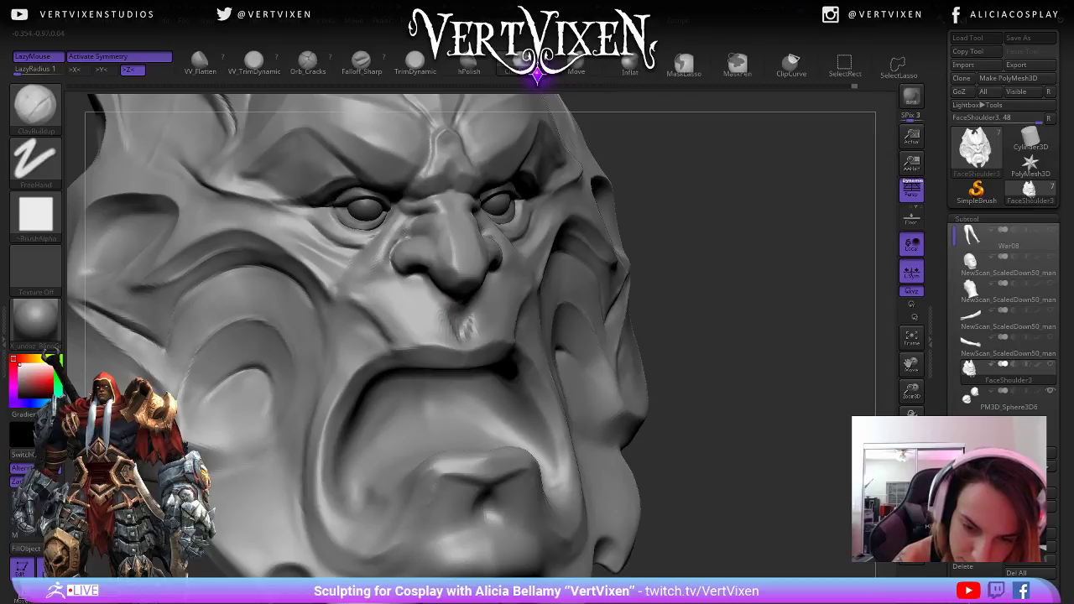
mouse_move(715, 321)
left_mouse_down()
mouse_move(663, 393)
mouse_move(690, 369)
mouse_move(755, 391)
left_mouse_up()
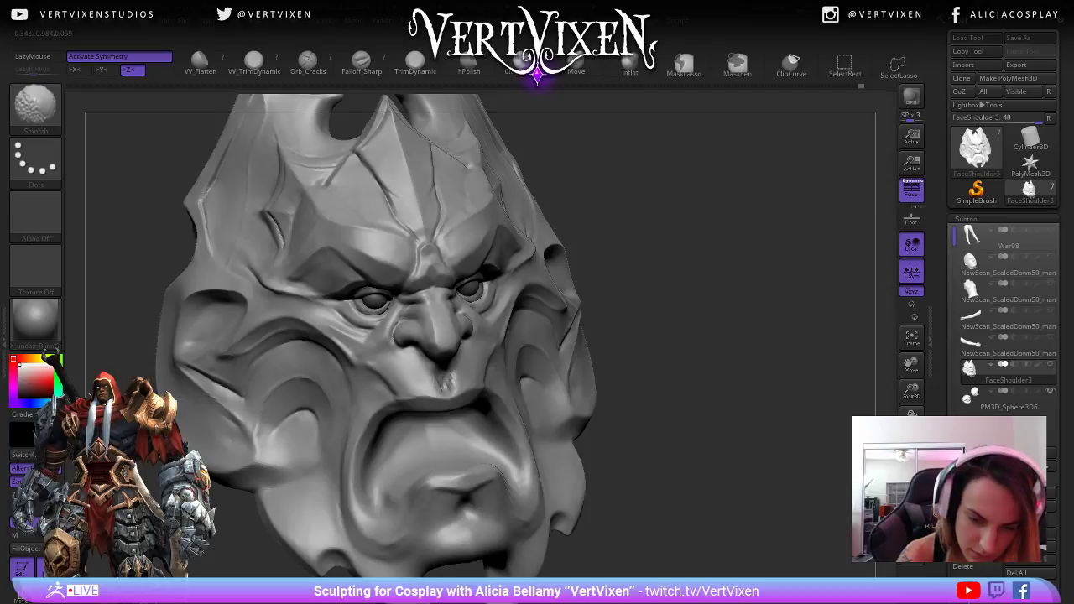
mouse_move(555, 375)
right_mouse_down()
mouse_move(682, 365)
mouse_move(551, 380)
mouse_move(630, 352)
right_mouse_up()
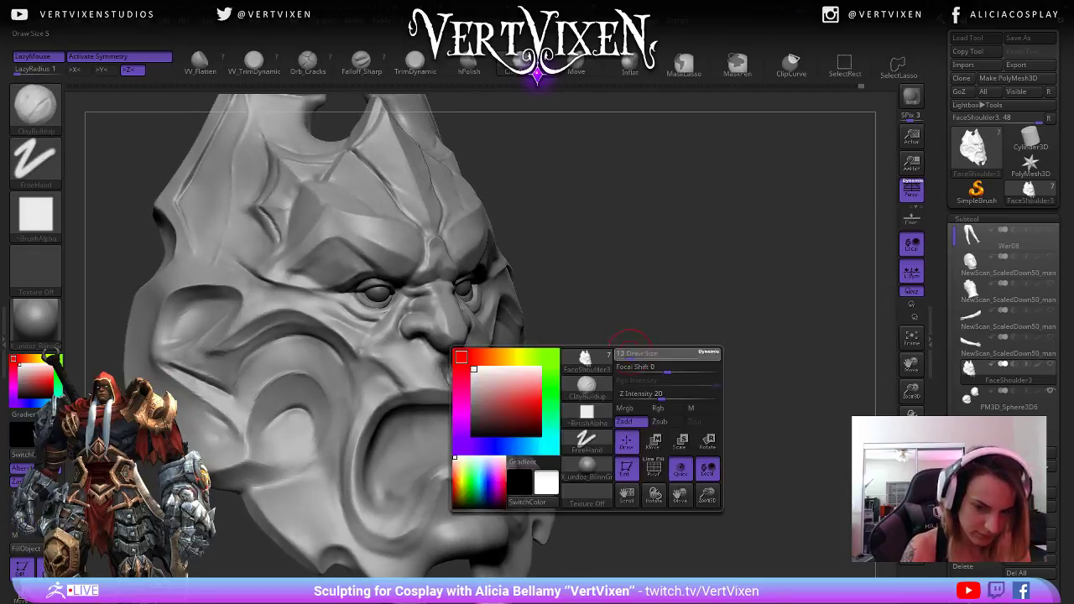
- Switch to the hPolish brush, lower the subdivision level and polish the philtrum and cheeks beside the nose
key("b")
key("h")
key("p")
right_click_drag(540, 330, 556, 328)
key("shift+d")
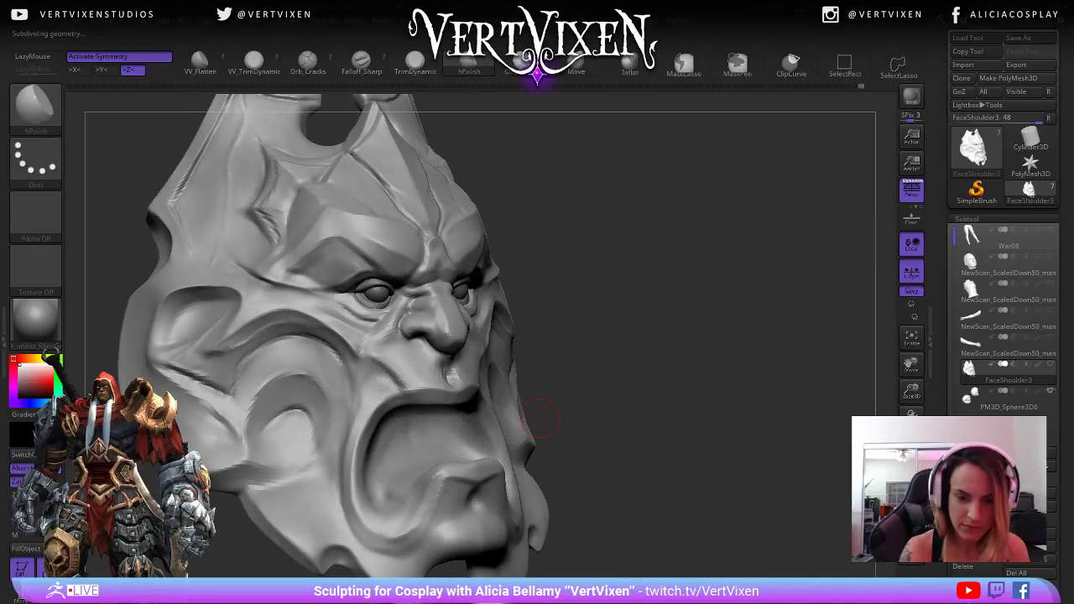
right_click_drag(587, 405, 392, 358)
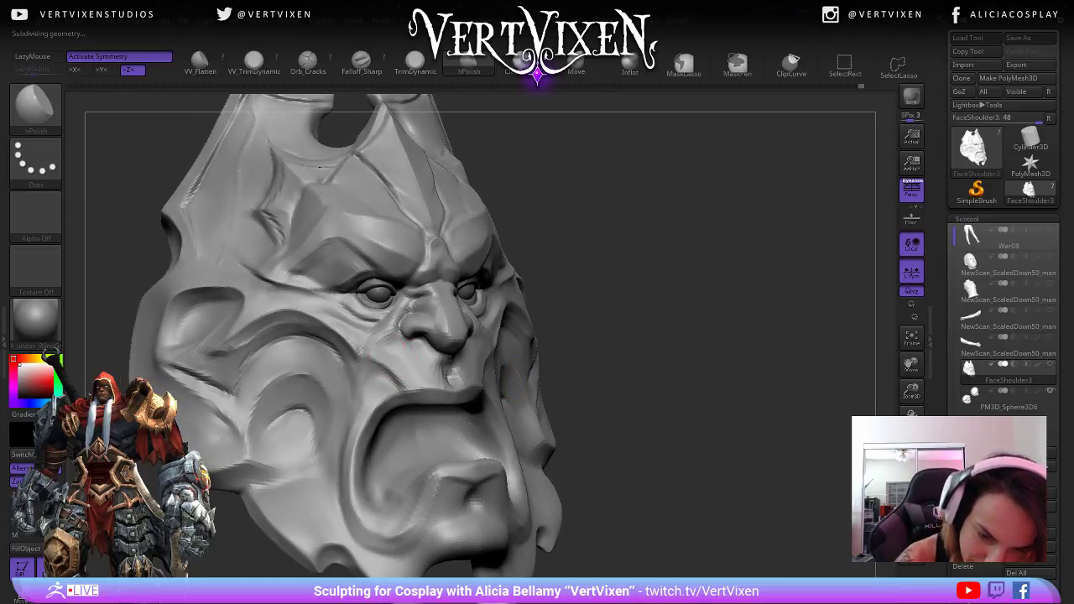
right_click_drag(606, 301, 730, 323)
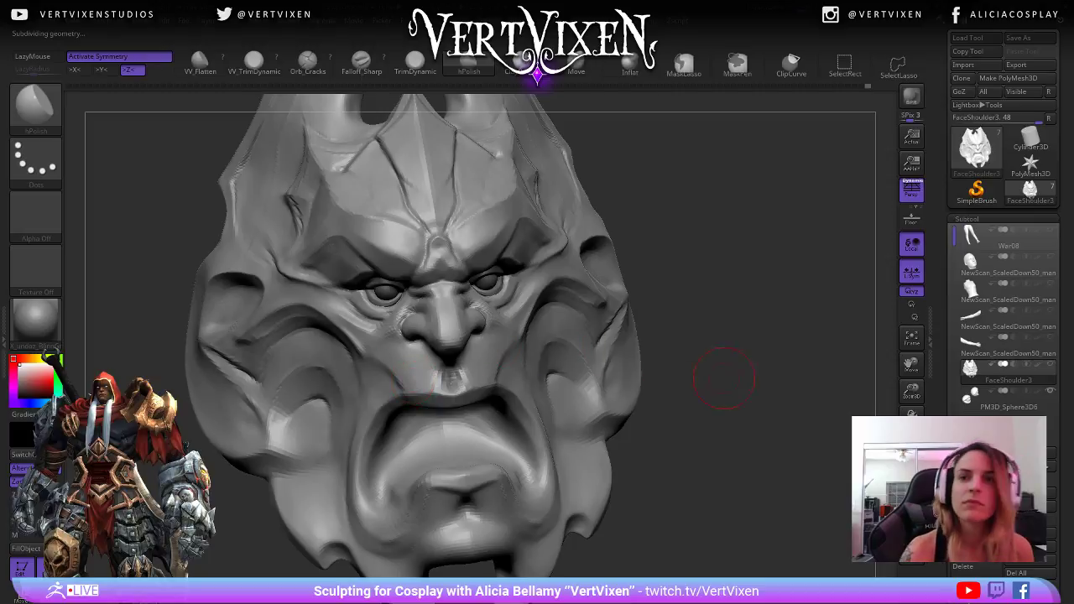
mouse_move(719, 371)
right_mouse_down()
mouse_move(803, 360)
mouse_move(772, 350)
mouse_move(749, 364)
mouse_move(754, 384)
mouse_move(408, 327)
right_mouse_up()
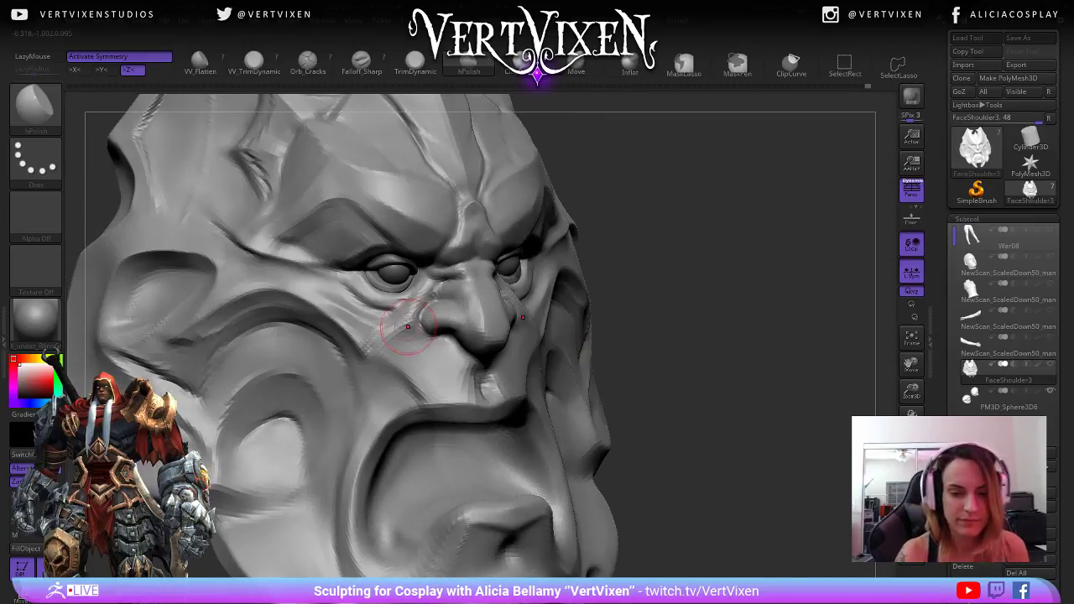
- Build up the cheek folds beside the nostrils with ClayBuildup and smooth them toward the mouth corners
key("b")
key("c")
key("b")
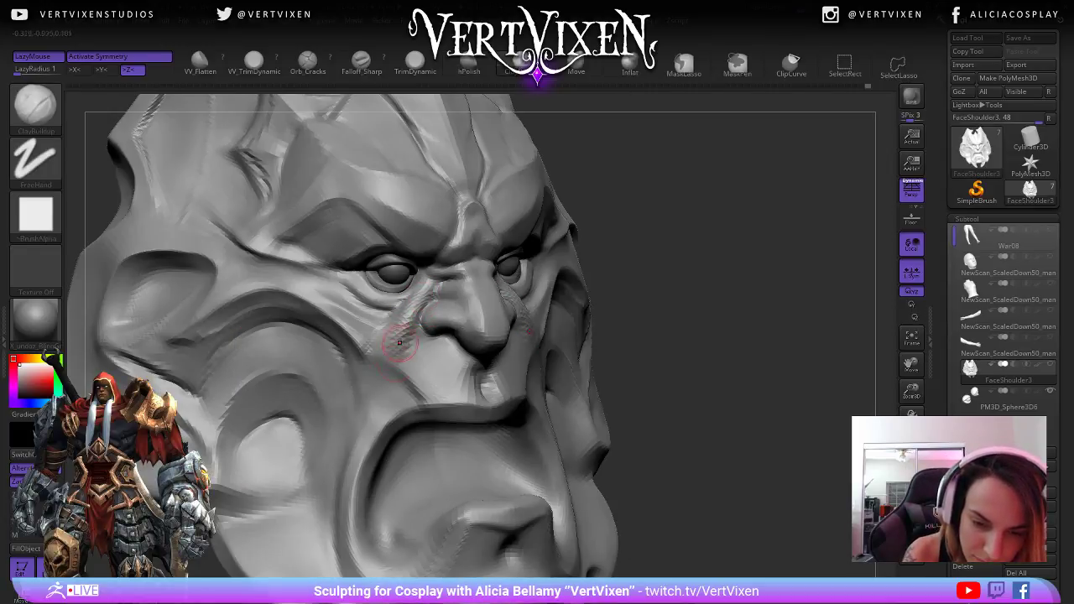
mouse_move(414, 338)
right_mouse_down()
mouse_move(682, 304)
mouse_move(757, 451)
mouse_move(375, 291)
right_mouse_up()
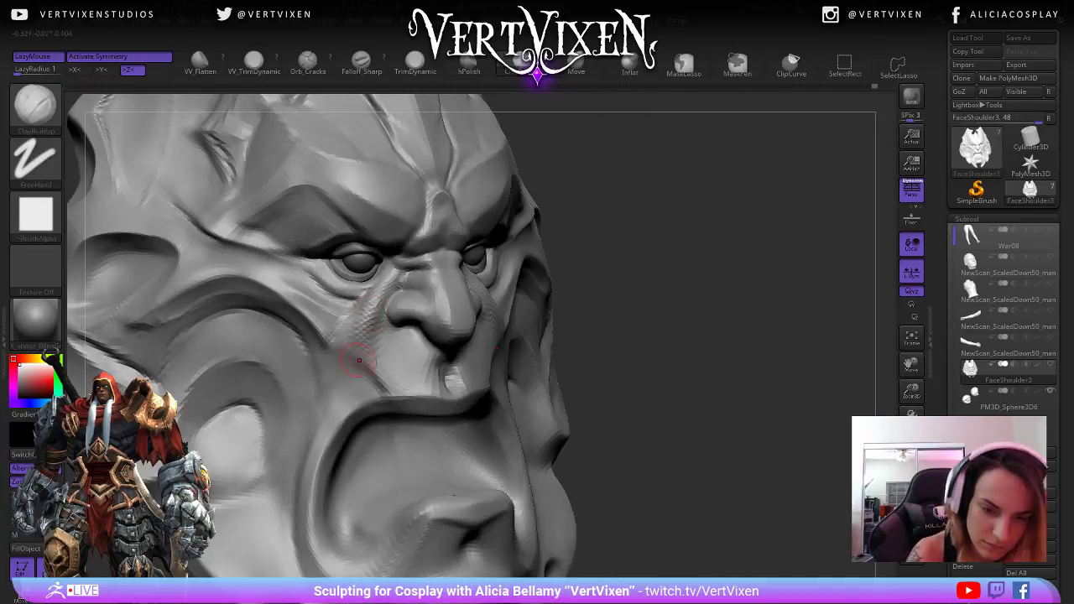
left_click_drag(359, 365, 371, 389, "shift")
mouse_move(662, 469)
right_mouse_down("ctrl")
mouse_move(678, 372)
mouse_move(707, 438)
mouse_move(698, 471)
mouse_move(720, 464)
right_mouse_up("ctrl")
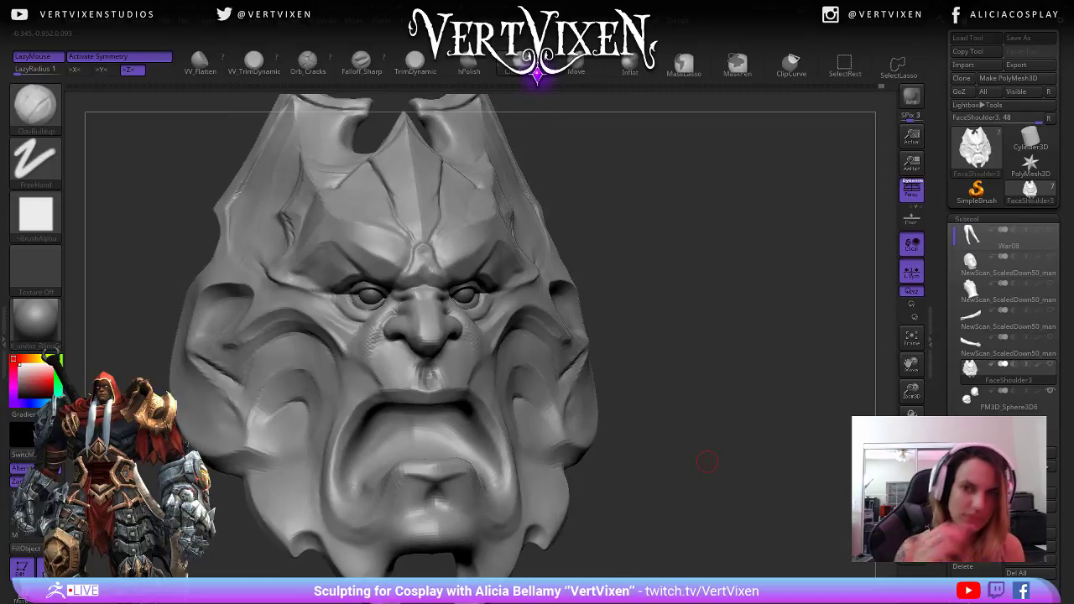
- Switch to the Falloff_Sharp brush and define crisp edges along the philtrum below the nose
mouse_move(684, 350)
right_mouse_down()
mouse_move(668, 341)
mouse_move(683, 366)
mouse_move(709, 363)
mouse_move(434, 391)
right_mouse_up()
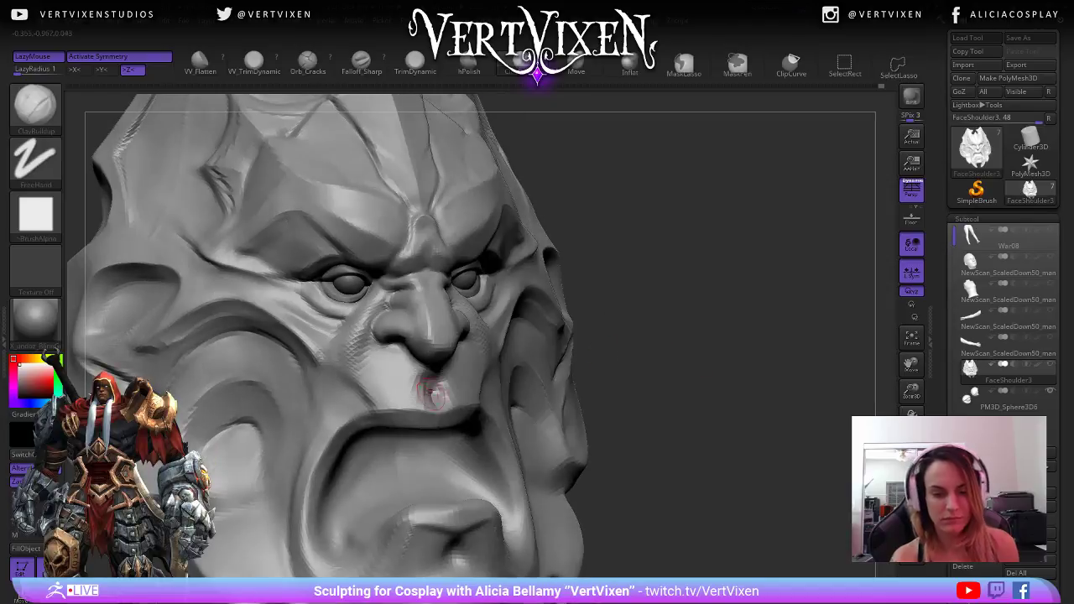
key("b")
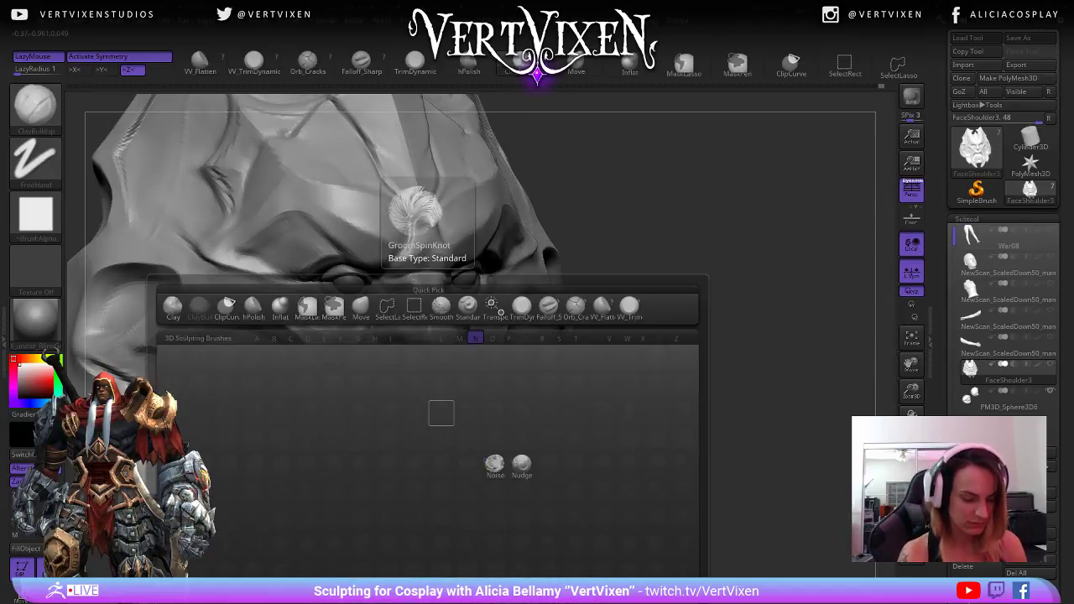
key("b")
key("f")
key("s")
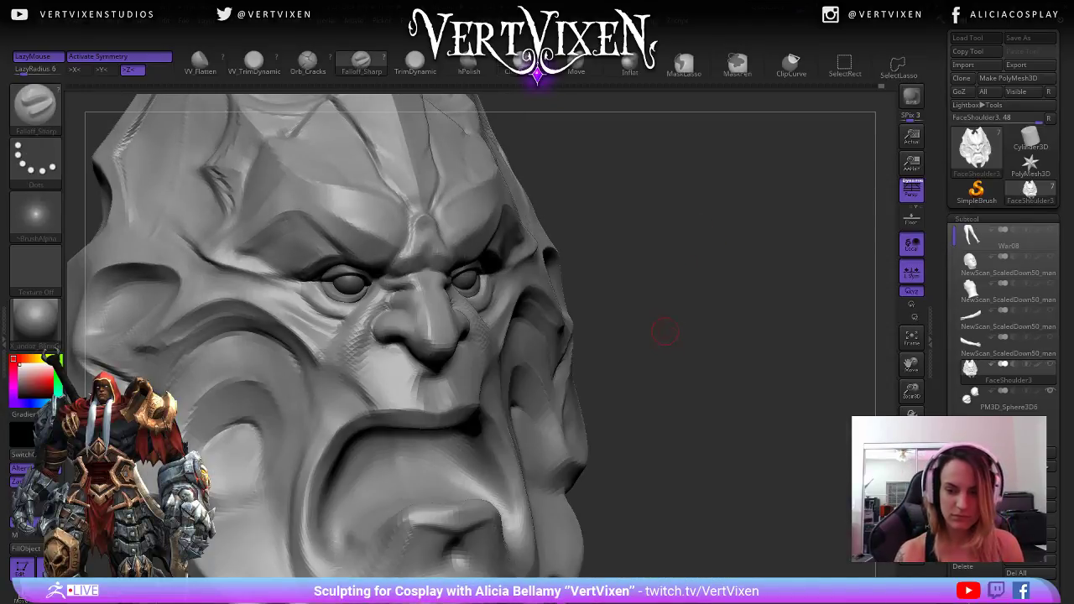
key("space")
right_click_drag(518, 320, 450, 337)
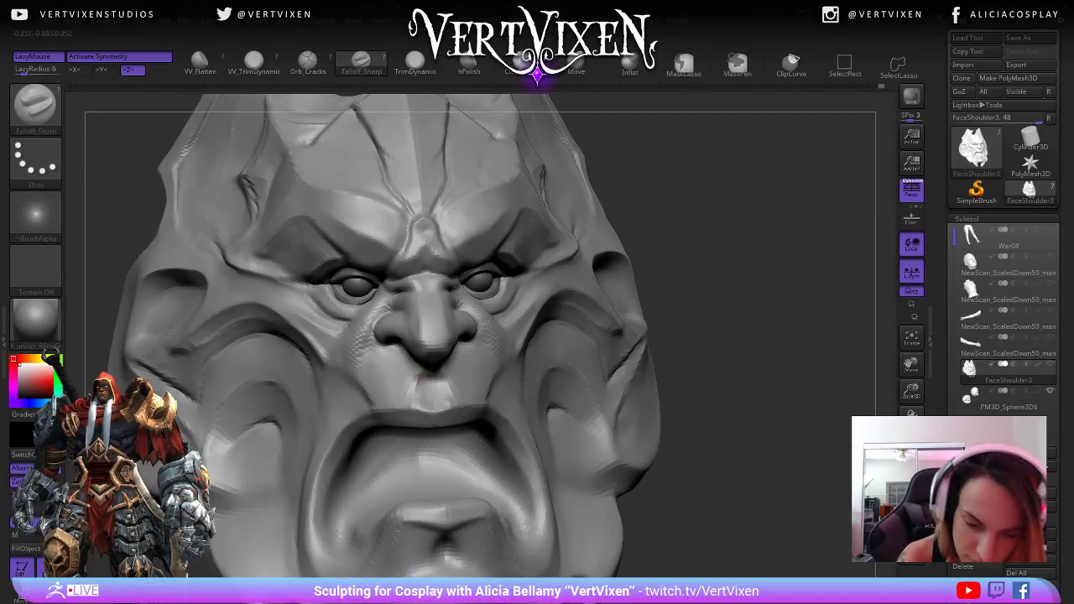
mouse_move(753, 299)
right_mouse_down("shift")
mouse_move(730, 302)
mouse_move(750, 343)
mouse_move(698, 359)
right_mouse_up("shift")
- Switch back to ClayBuildup and refine the philtrum's form above the upper lip
key("b")
left_click(671, 357)
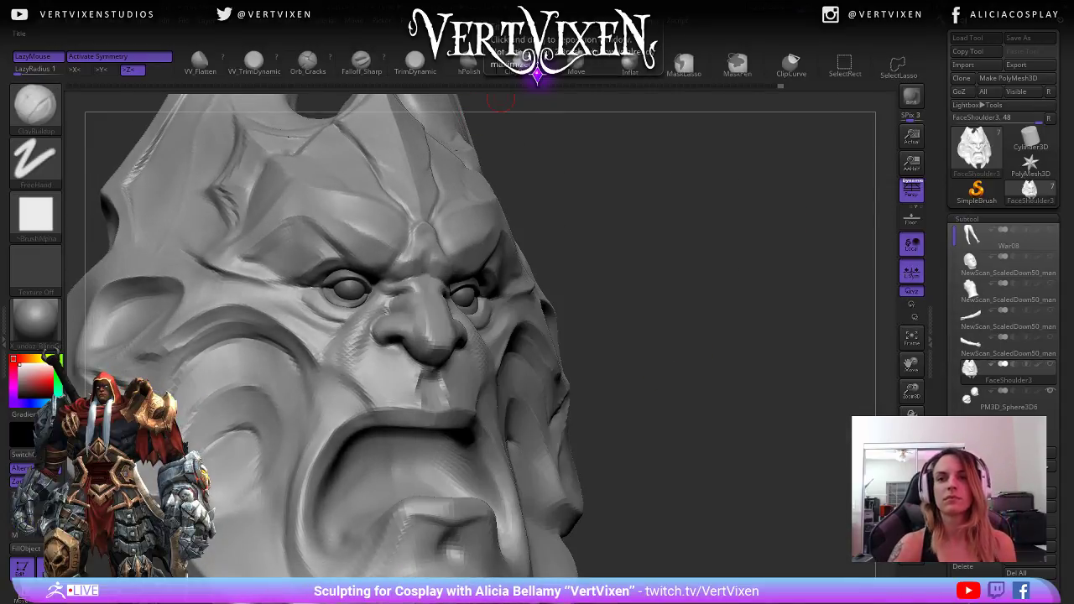
right_click_drag(690, 312, 671, 317)
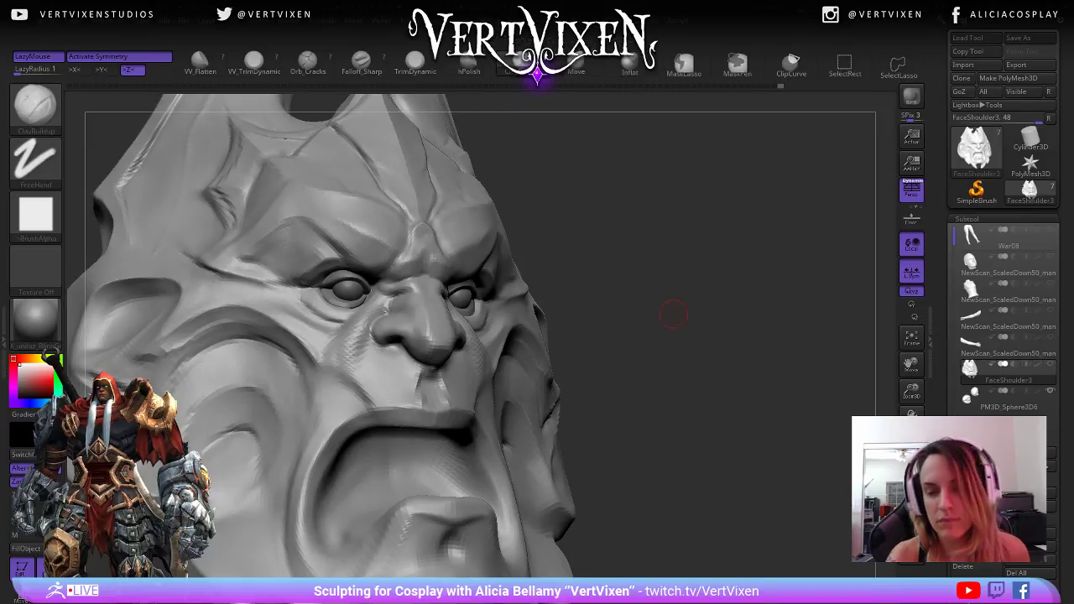
right_click(671, 317)
right_click_drag(606, 280, 582, 276)
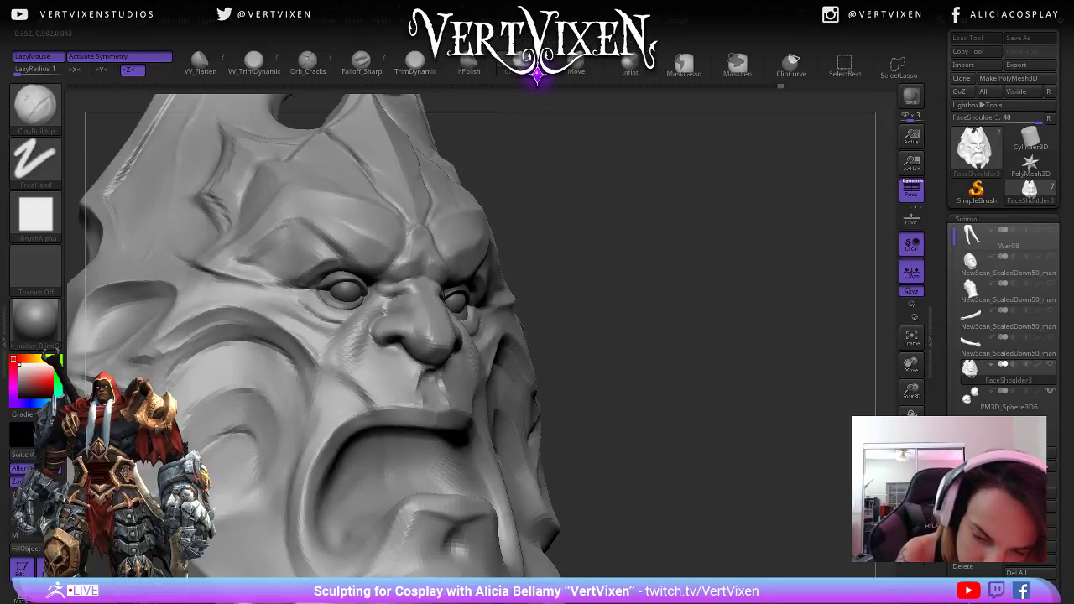
mouse_move(661, 275)
right_mouse_down()
mouse_move(592, 316)
mouse_move(475, 343)
right_mouse_up()
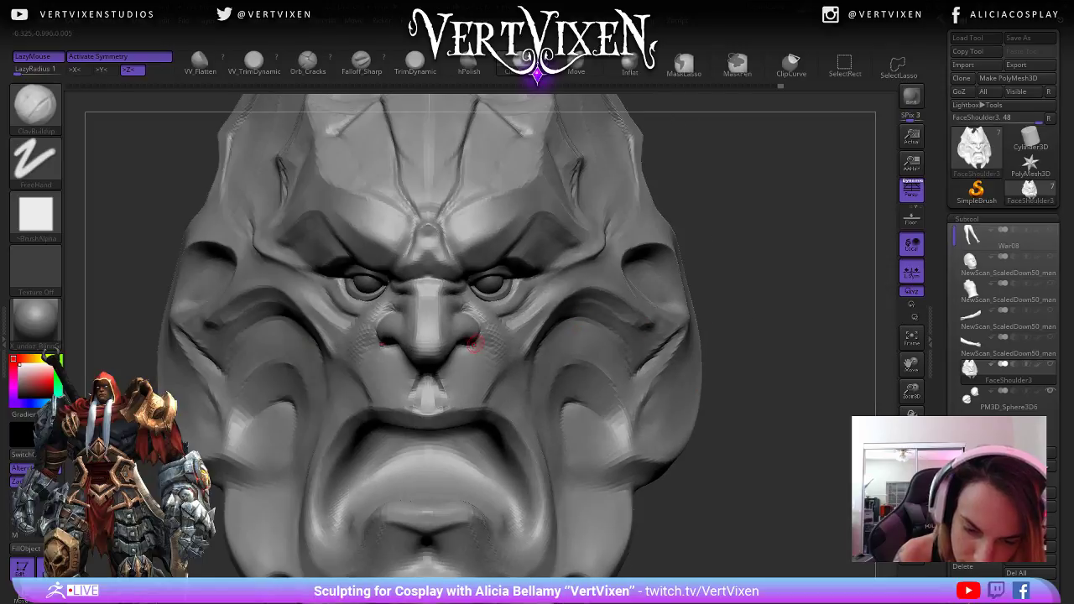
mouse_move(411, 408)
right_mouse_down()
mouse_move(780, 360)
mouse_move(546, 369)
mouse_move(695, 364)
mouse_move(692, 392)
mouse_move(656, 454)
right_mouse_up()
key("ctrl")
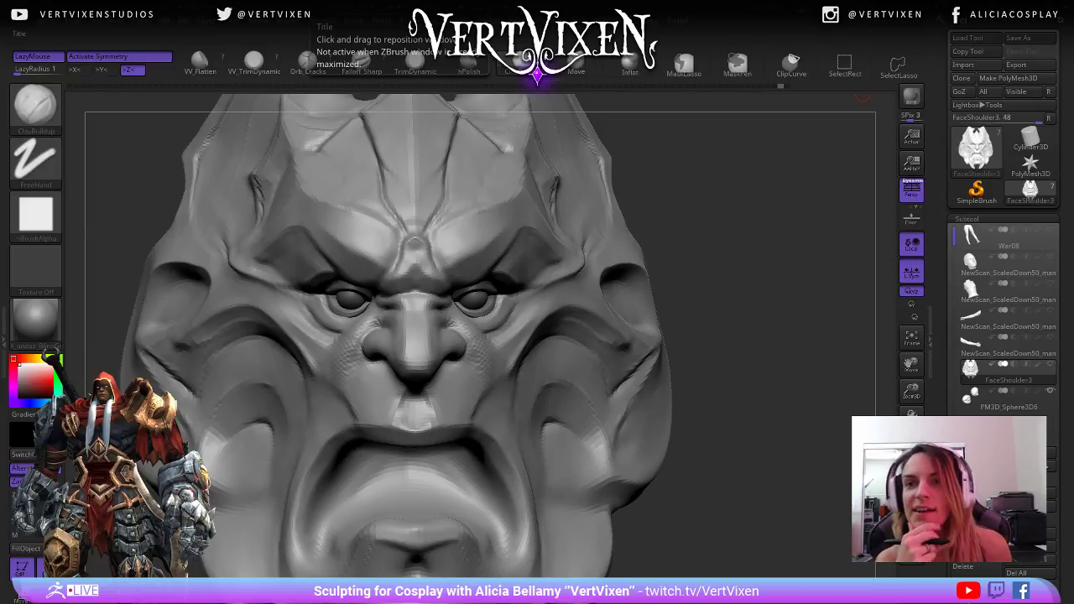
- Refine the philtrum between the nose and upper lip with ClayBuildup strokes and smooth the ridges
right_click_drag(374, 396, 392, 398)
left_click_drag(391, 398, 401, 416, "shift")
left_click_drag(697, 335, 674, 332)
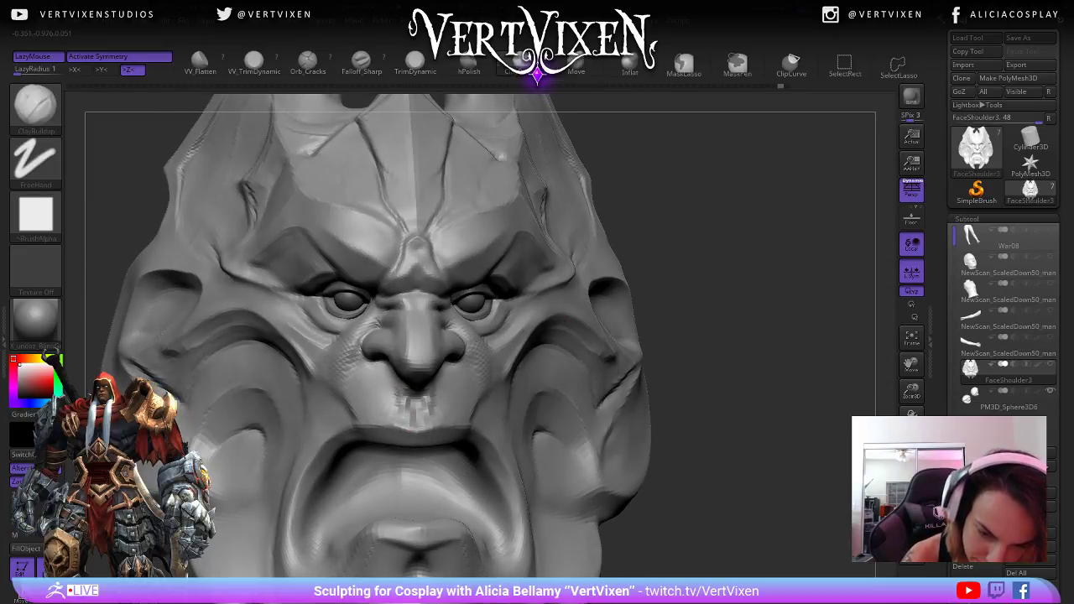
key("shift")
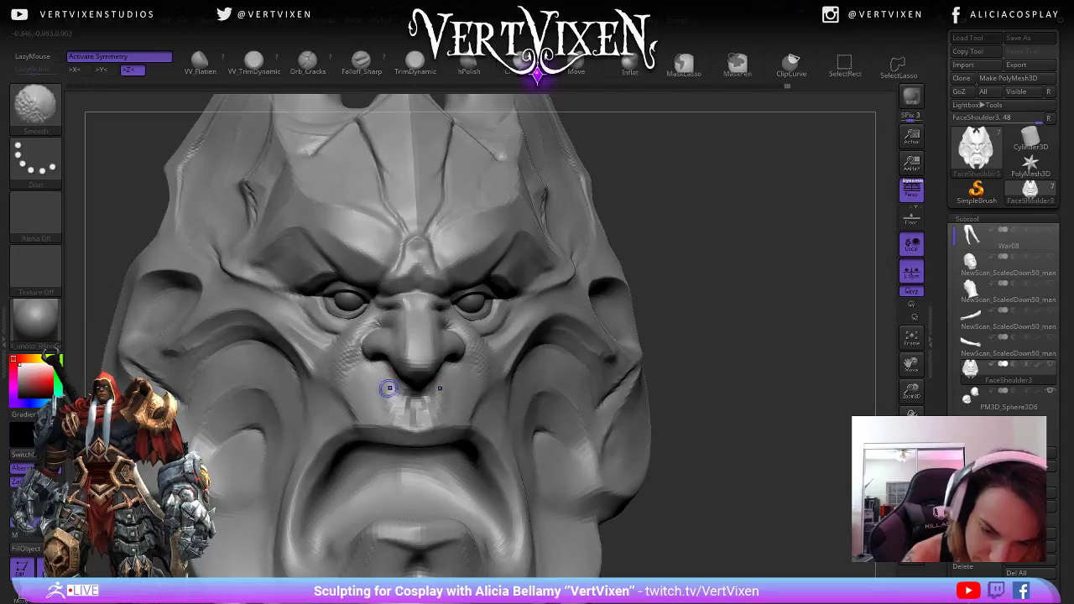
right_click_drag(391, 390, 442, 423)
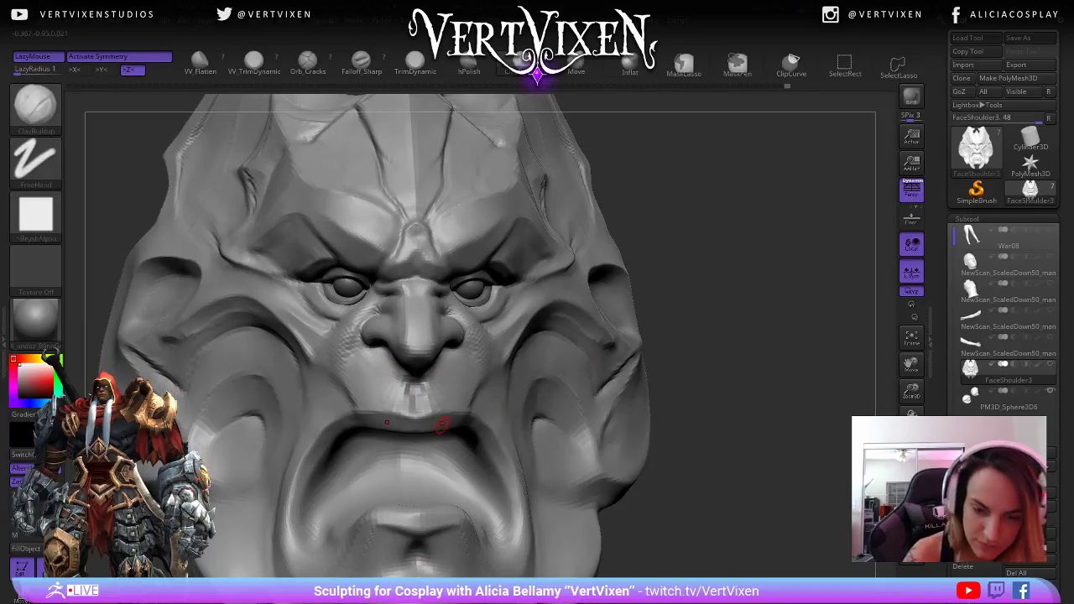
mouse_move(403, 384)
left_mouse_down()
mouse_move(417, 404)
mouse_move(388, 362)
left_mouse_up()
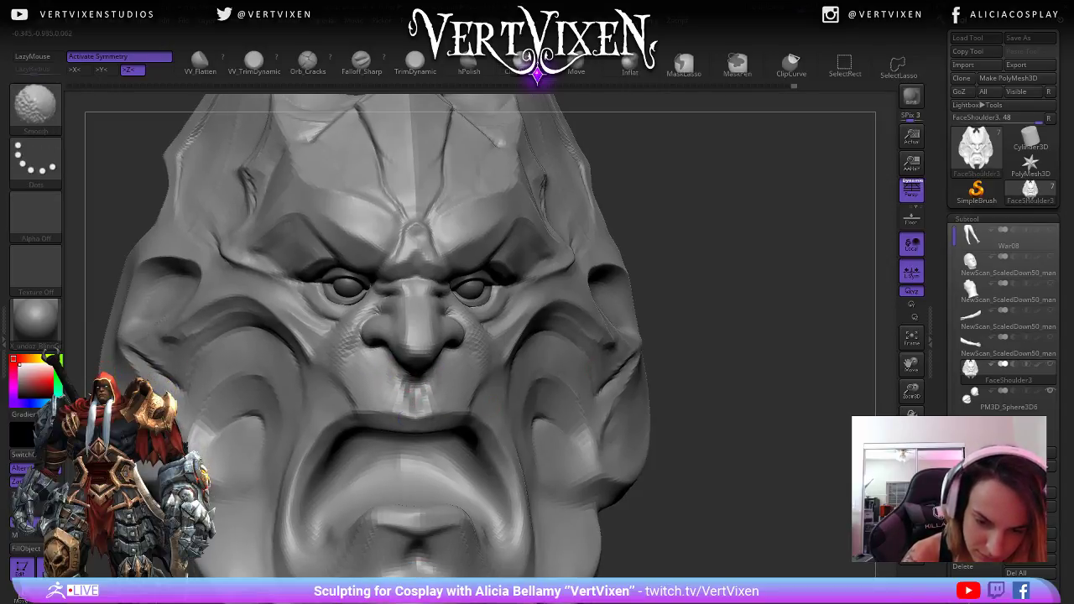
mouse_move(395, 378)
right_mouse_down("ctrl")
mouse_move(385, 319)
mouse_move(403, 360)
right_mouse_up("ctrl")
right_click_drag(738, 318, 747, 369, "ctrl")
- Switch to the Move brush, lower the subdivision level and reshape the profile between the nose and upper lip
mouse_move(747, 369)
right_mouse_down()
mouse_move(625, 380)
mouse_move(663, 378)
mouse_move(686, 402)
right_mouse_up()
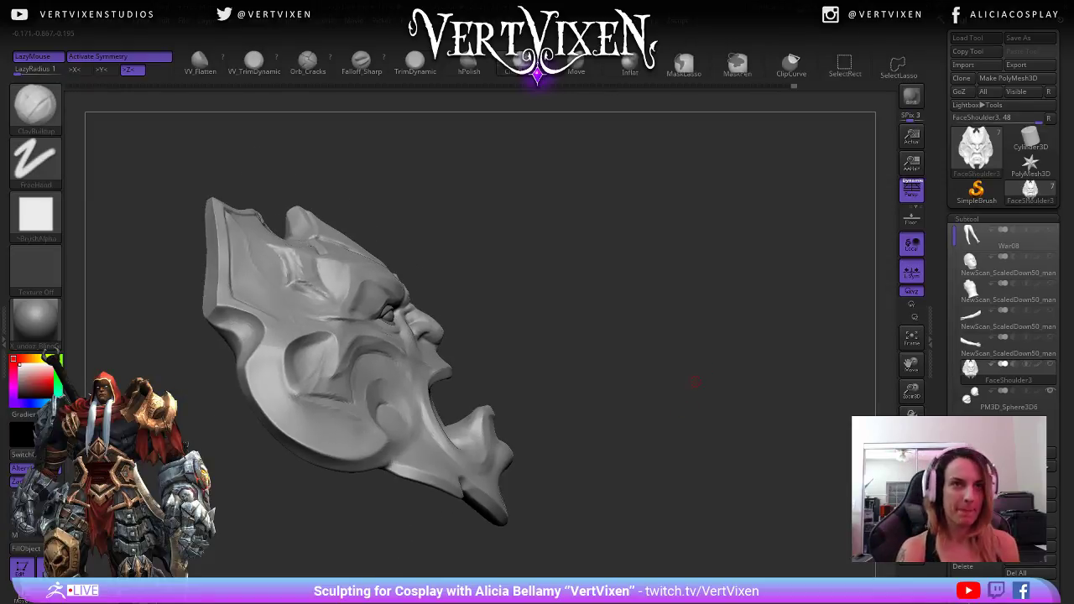
key("b")
key("m")
key("v")
key("comma")
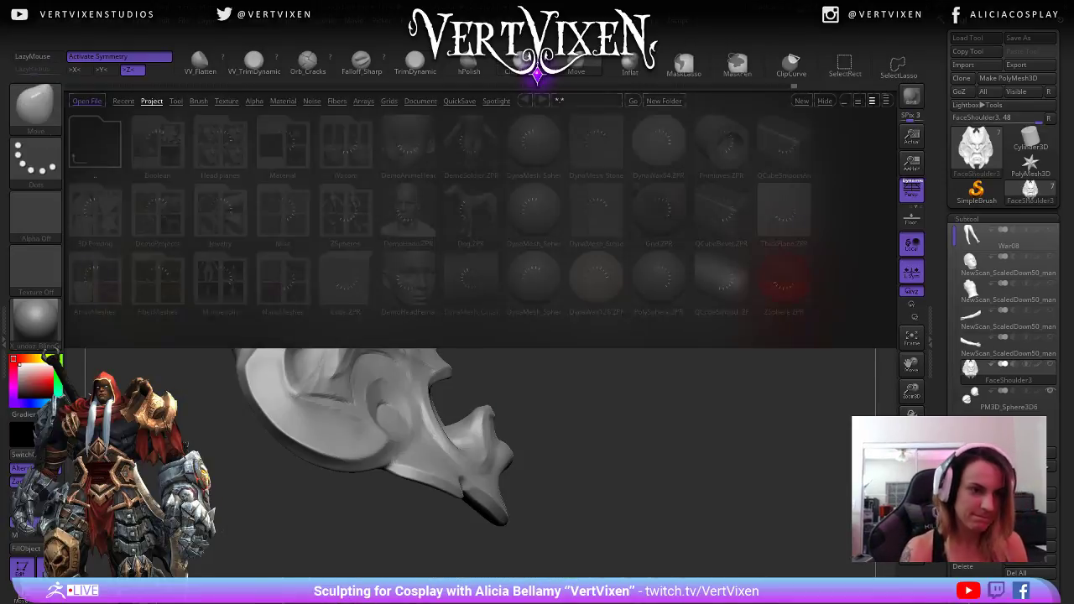
key("comma")
key("b")
key("m")
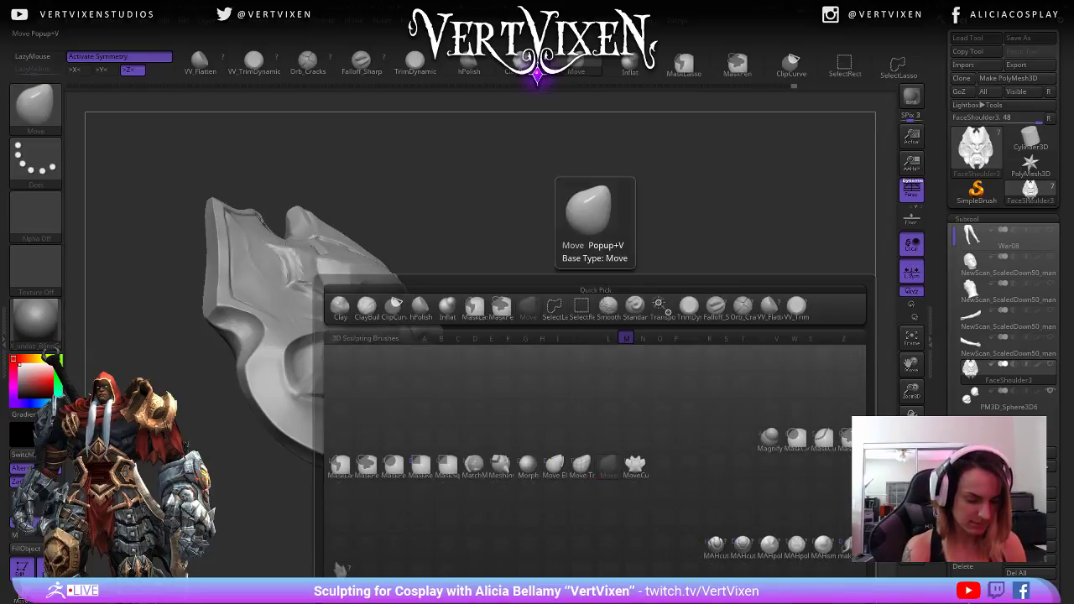
key("v")
key("space")
left_click_drag(606, 446, 677, 426)
key("shift+d")
key("space")
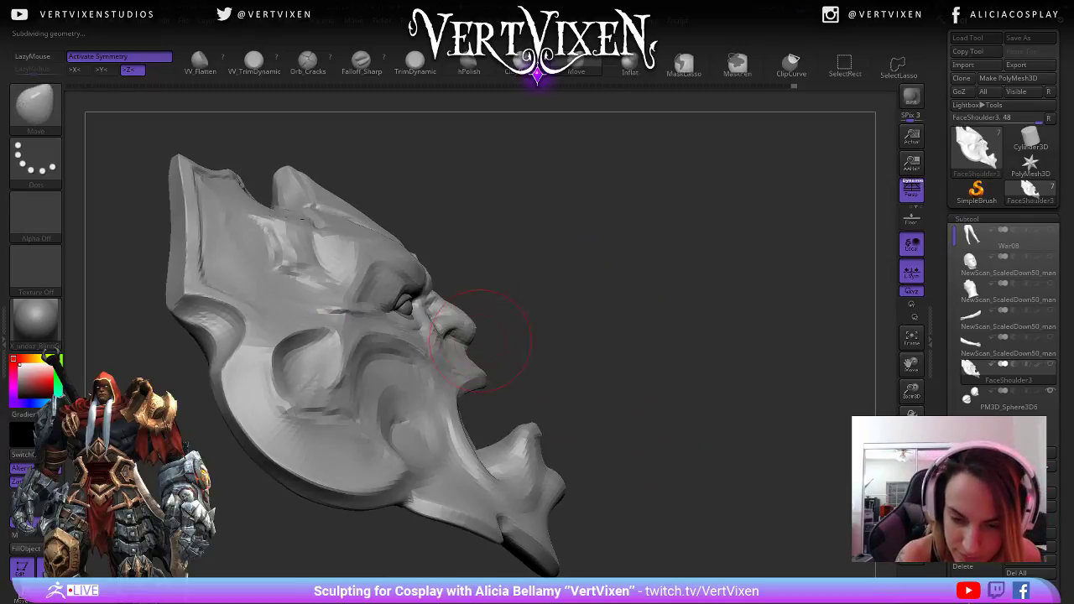
key("space")
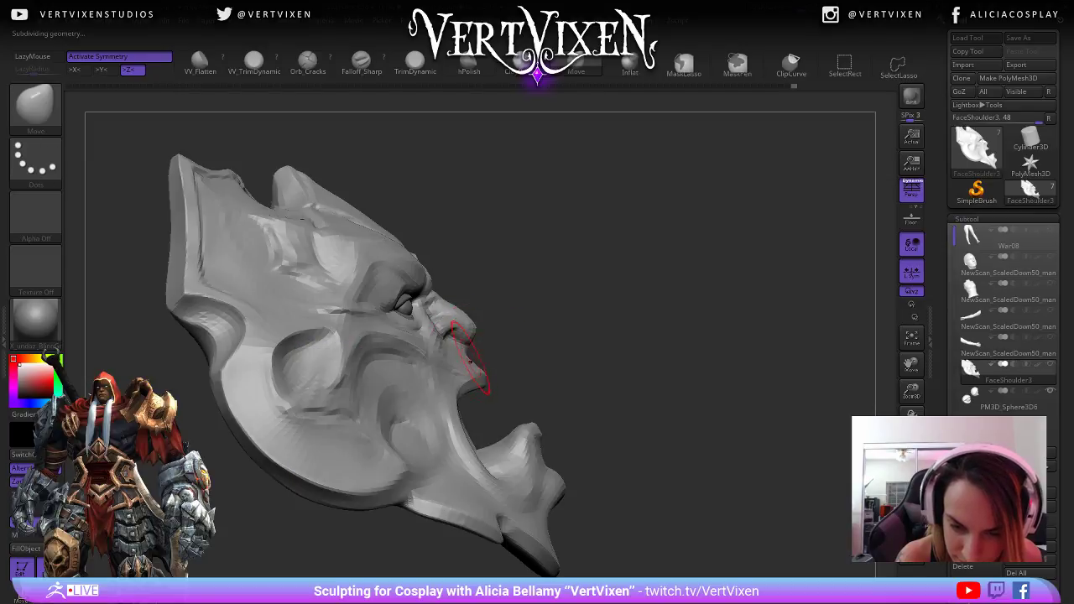
left_click_drag(469, 362, 477, 356)
- Switch to the Falloff_Sharp brush, adjust its size and smooth the area beneath the nostrils at the low subdivision level
mouse_move(601, 282)
left_mouse_down()
mouse_move(555, 295)
mouse_move(557, 328)
mouse_move(541, 340)
mouse_move(599, 356)
left_mouse_up()
key("space")
key("space")
key("b")
key("f")
key("s")
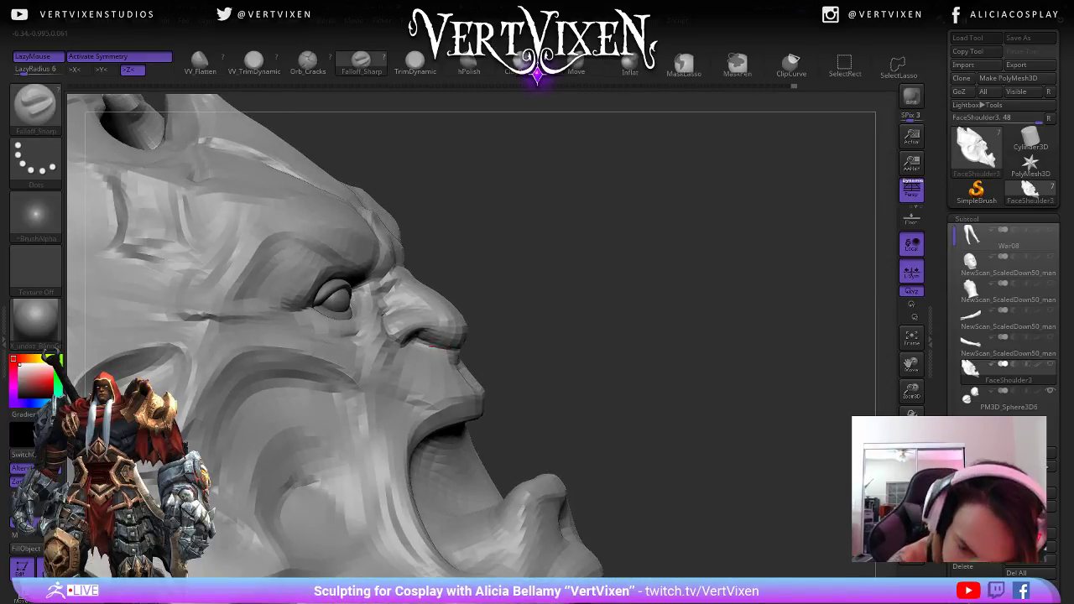
key("shift")
left_click_drag(445, 348, 454, 354, "shift")
key("space")
left_click_drag(532, 300, 549, 327)
key("shift")
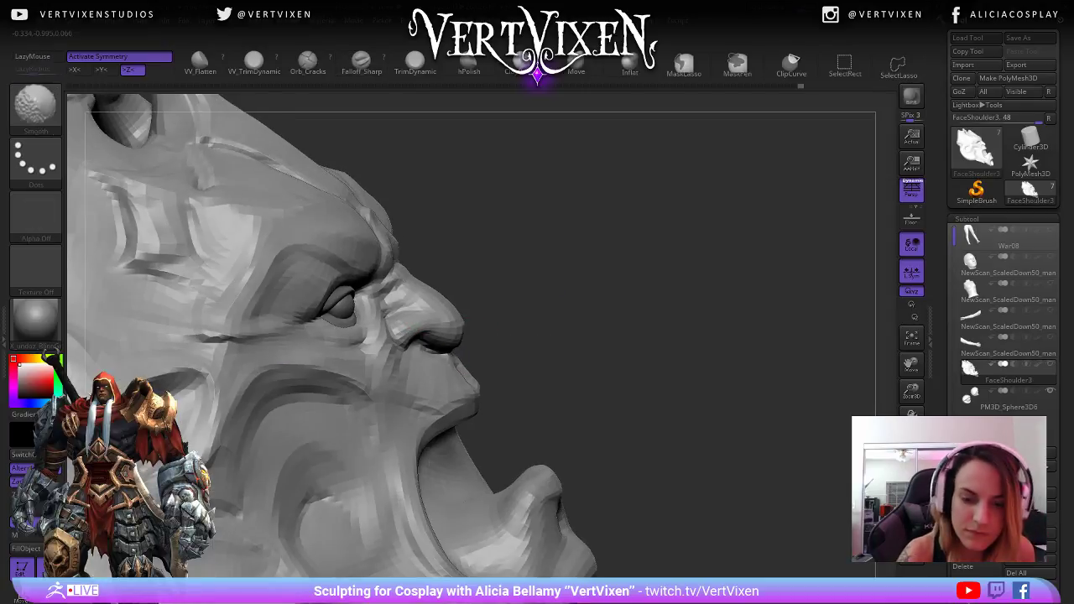
left_click_drag(428, 350, 438, 352, "shift")
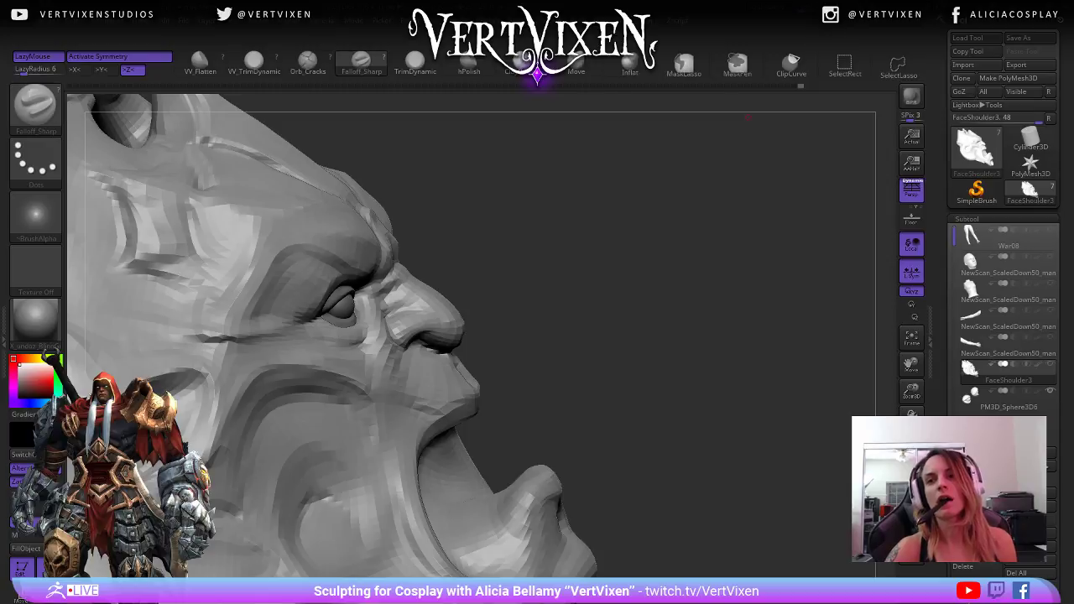
- Raise the face mesh back to its detailed subdivision level and check it from an angled view
left_click_drag(748, 117, 675, 151)
left_click_drag(738, 336, 722, 268, "alt")
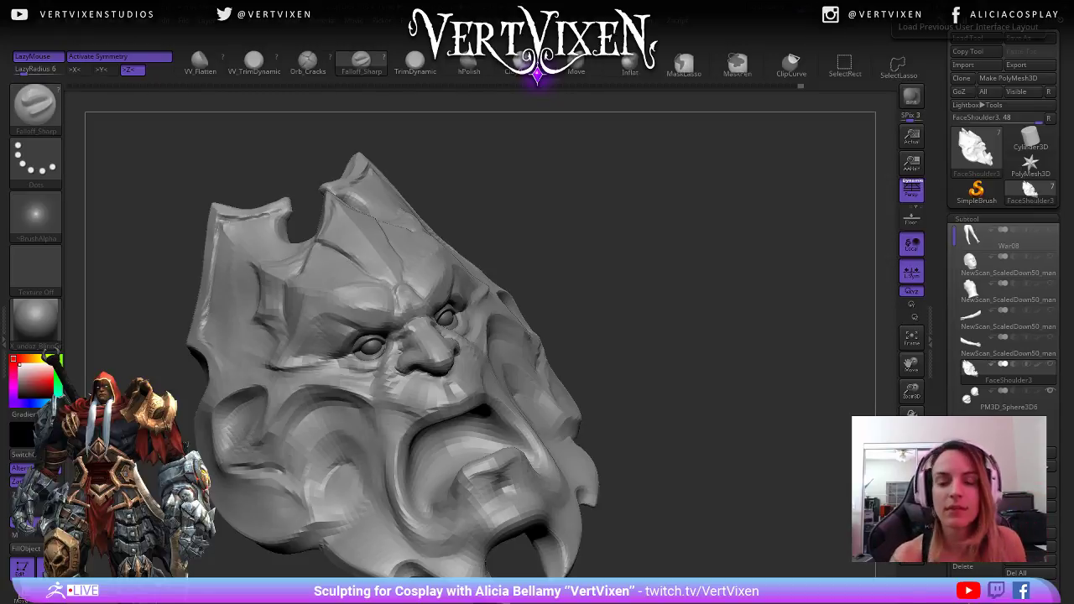
mouse_move(729, 251)
left_mouse_down()
mouse_move(692, 250)
mouse_move(703, 222)
left_mouse_up()
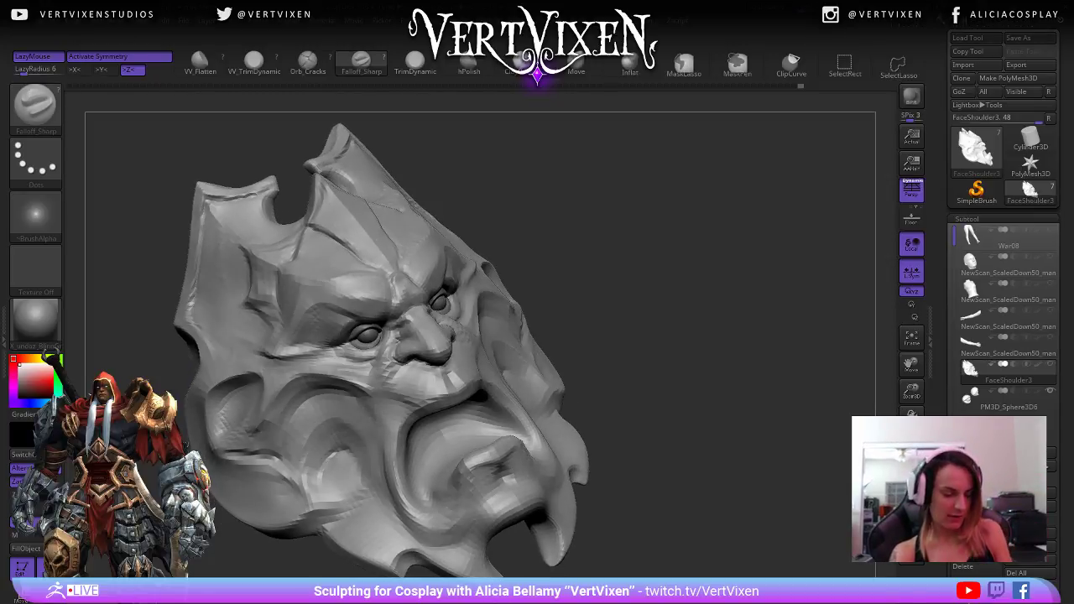
key("ctrl+d")
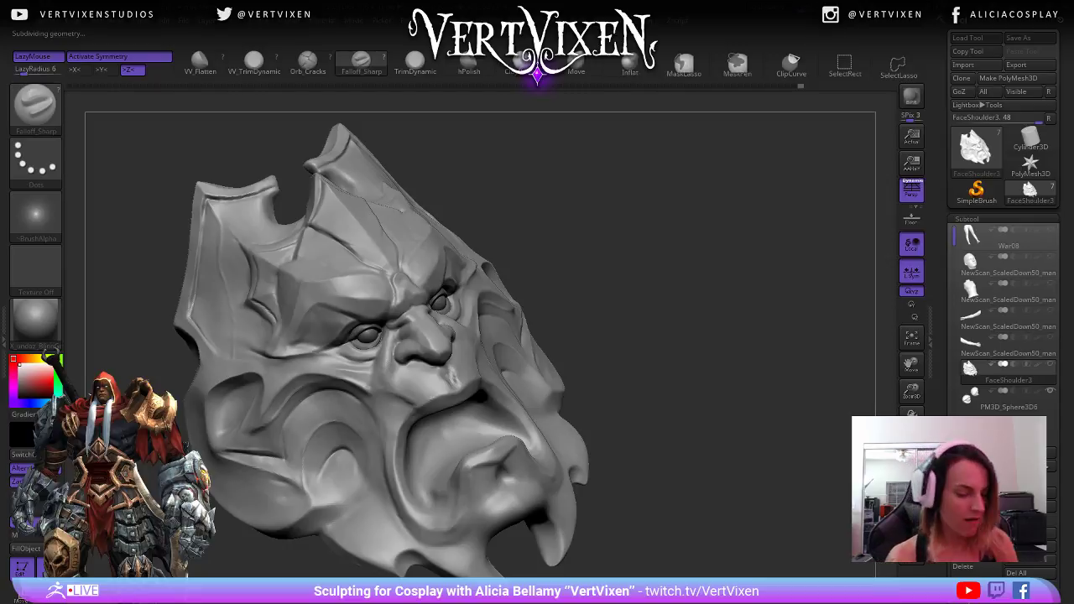
mouse_move(713, 277)
left_mouse_down()
mouse_move(747, 270)
mouse_move(743, 278)
mouse_move(749, 256)
left_mouse_up()
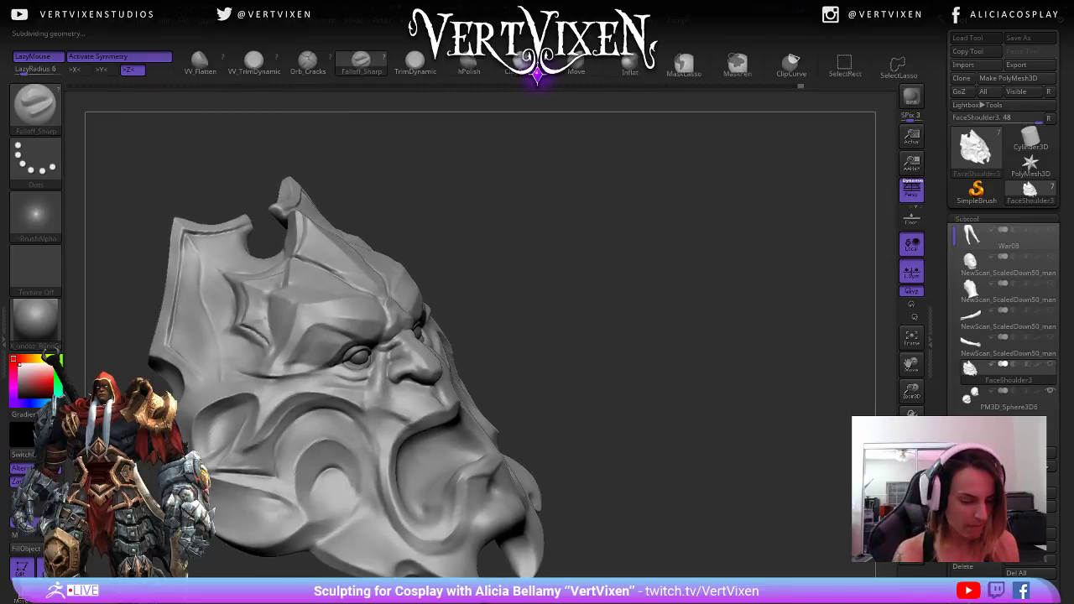
- Switch to the hPolish brush and polish the cheek beside the nostril and the area above the upper lip, smoothing transitions
key("b")
key("h")
key("p")
left_click_drag(671, 285, 673, 325, "alt")
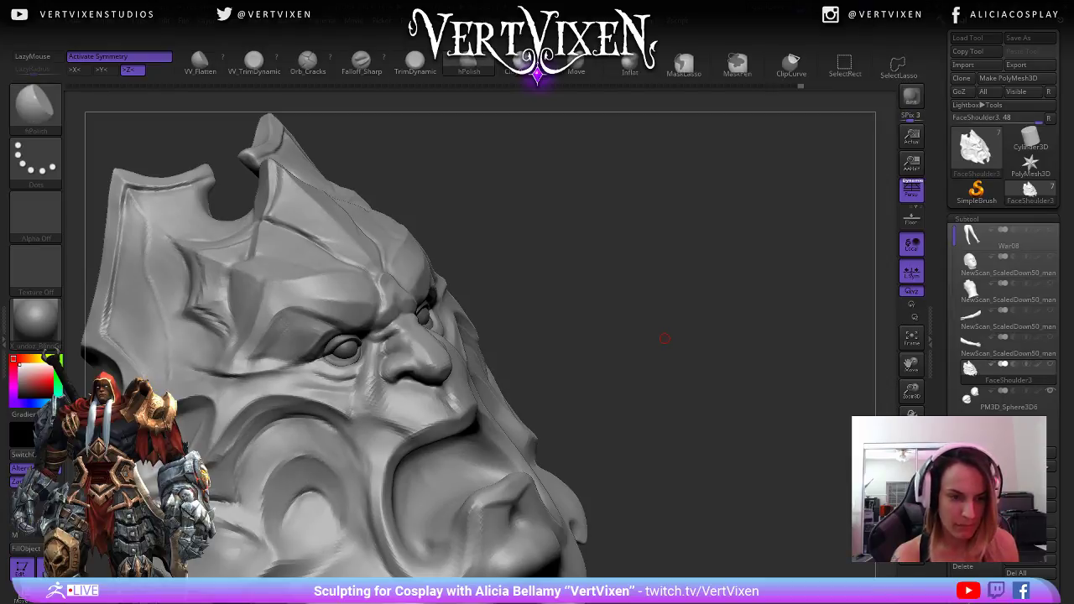
mouse_move(665, 338)
left_mouse_down("alt")
mouse_move(701, 334)
mouse_move(693, 307)
mouse_move(667, 319)
mouse_move(675, 342)
left_mouse_up("alt")
left_click_drag(409, 364, 407, 388)
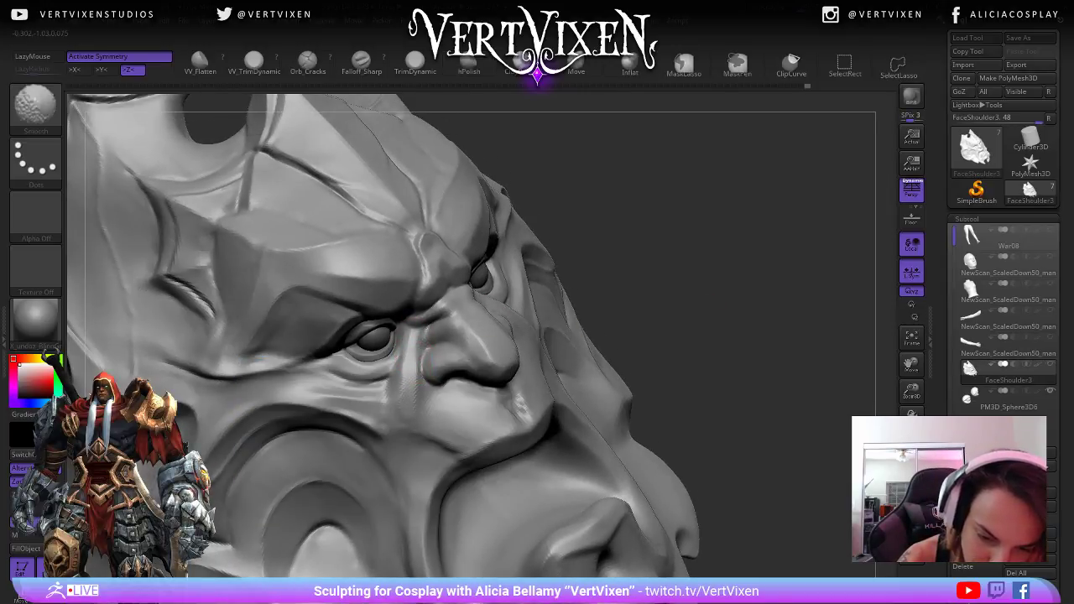
left_click_drag(669, 344, 663, 315, "alt")
left_click_drag(444, 389, 440, 398, "shift")
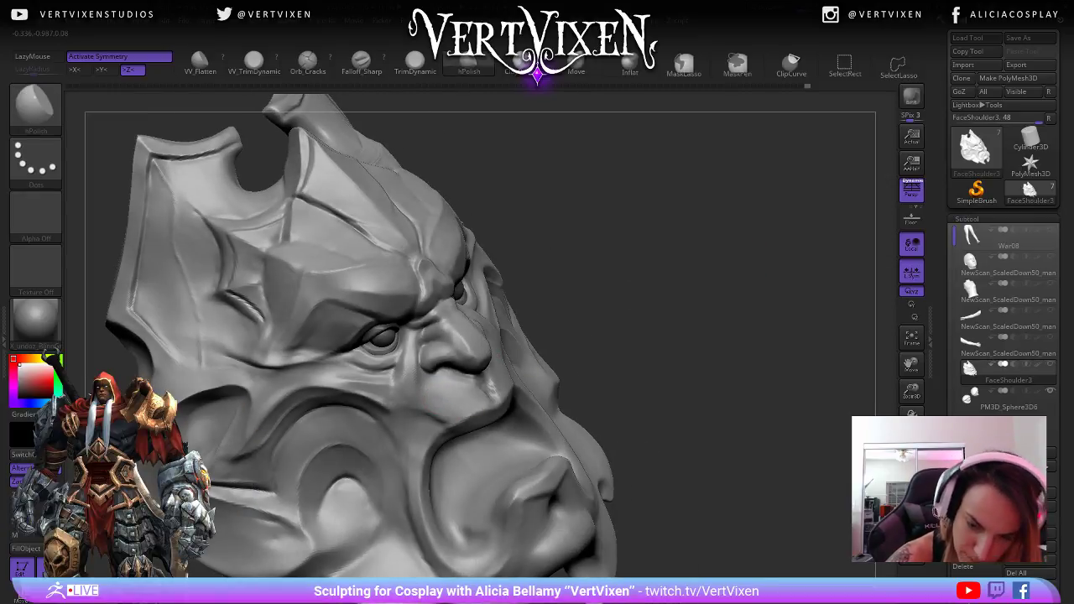
left_click_drag(658, 243, 603, 241)
mouse_move(473, 389)
left_mouse_down()
mouse_move(467, 379)
mouse_move(463, 388)
mouse_move(482, 385)
mouse_move(467, 383)
left_mouse_up()
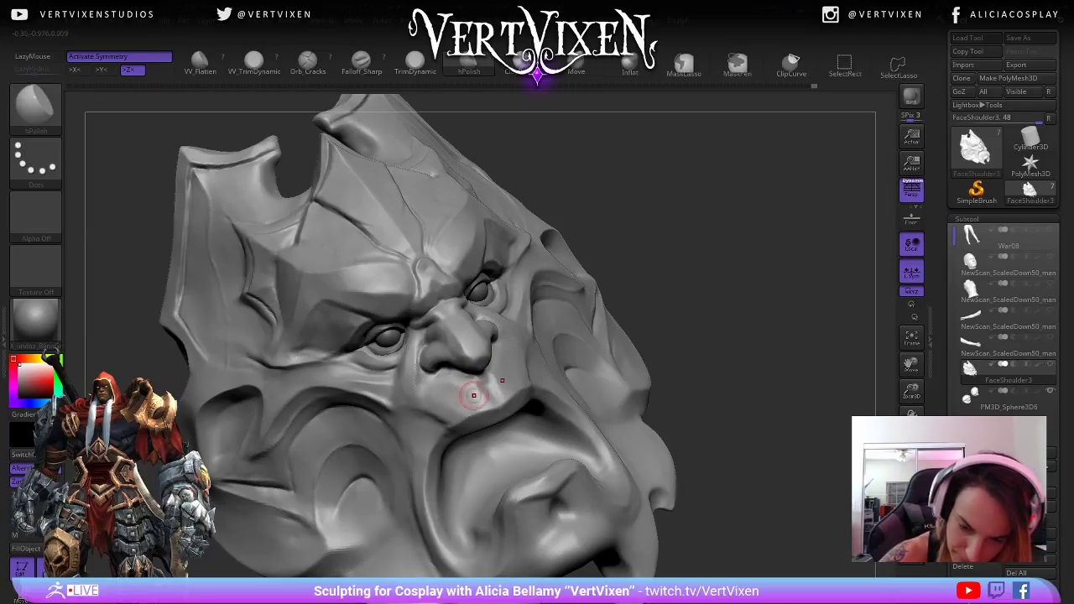
right_click(441, 471)
right_click_drag(441, 472, 508, 481)
right_click(508, 480)
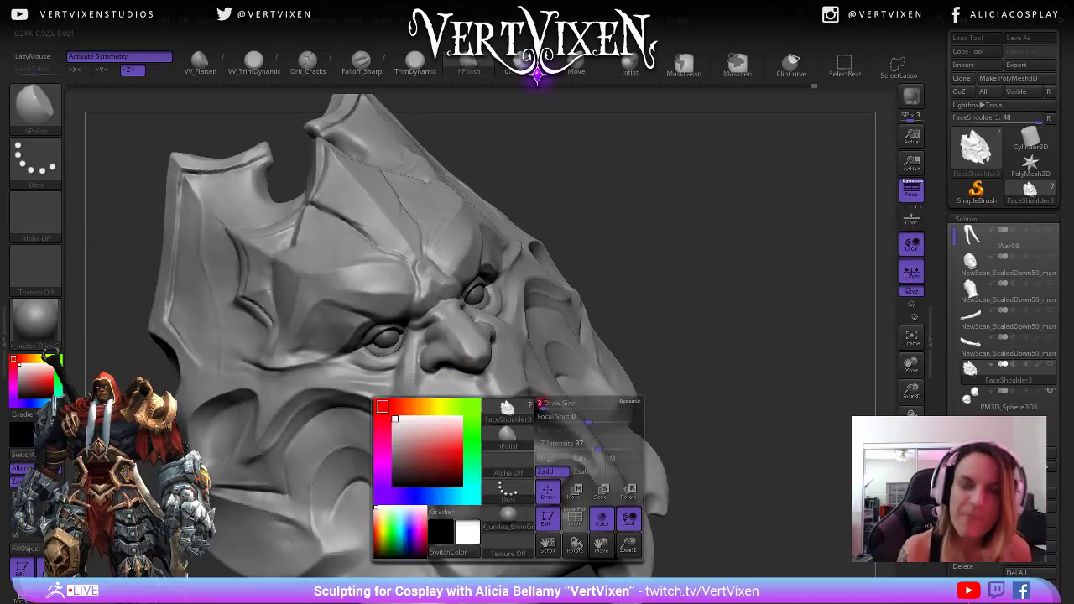
right_click_drag(671, 388, 680, 365)
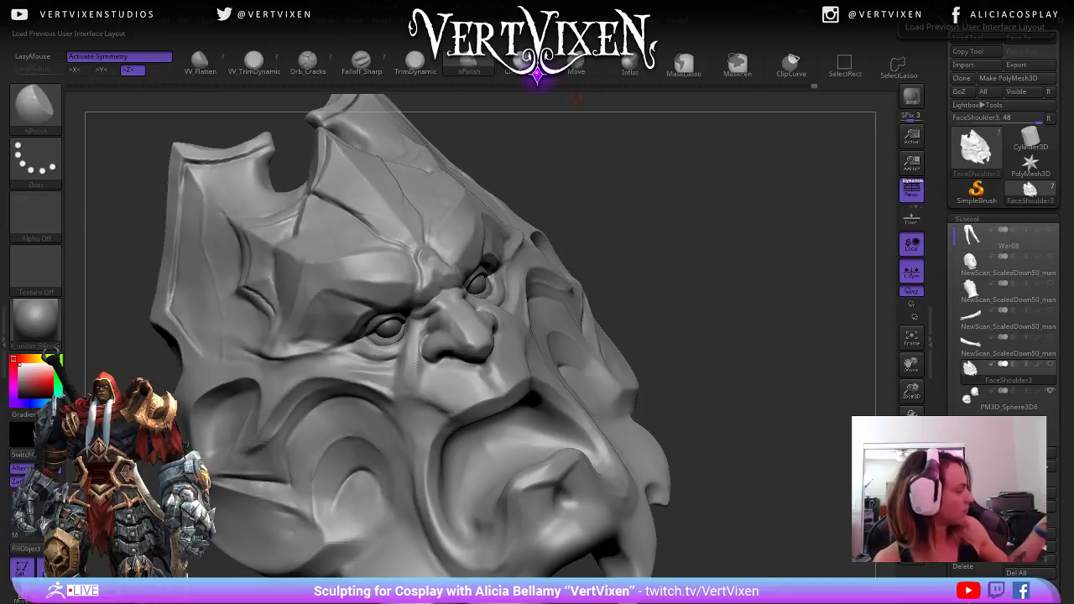
- Switch to the Move brush, adjust its size, then reshape and smooth the edge of the upper lip
mouse_move(701, 326)
left_mouse_down()
mouse_move(719, 314)
mouse_move(697, 410)
left_mouse_up()
key("b")
key("m")
key("v")
right_click(621, 369)
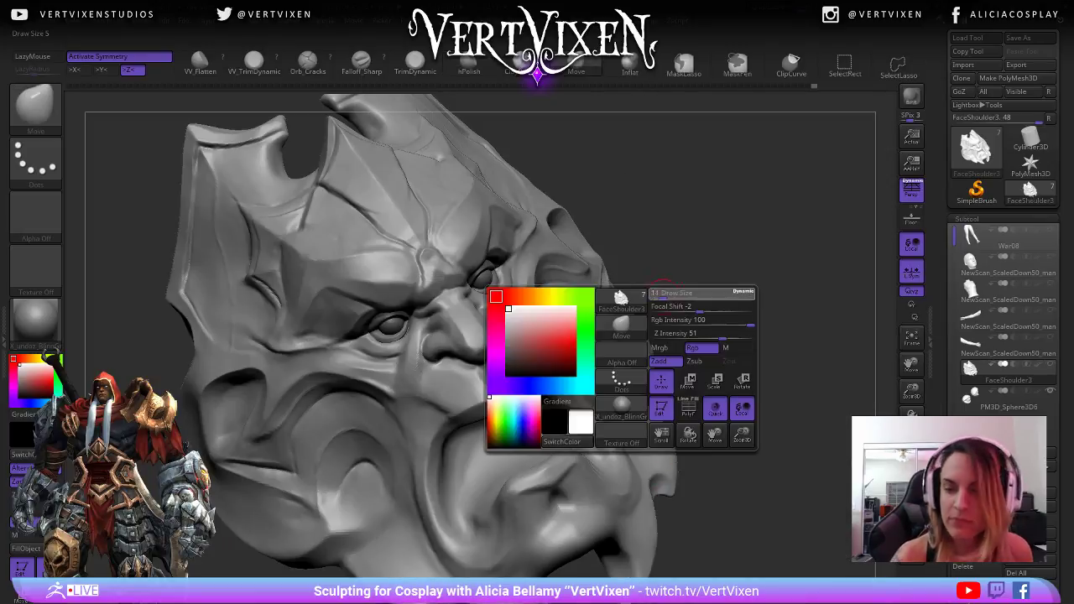
mouse_move(720, 353)
left_mouse_down()
mouse_move(736, 326)
mouse_move(765, 332)
mouse_move(735, 331)
left_mouse_up()
right_click(511, 359)
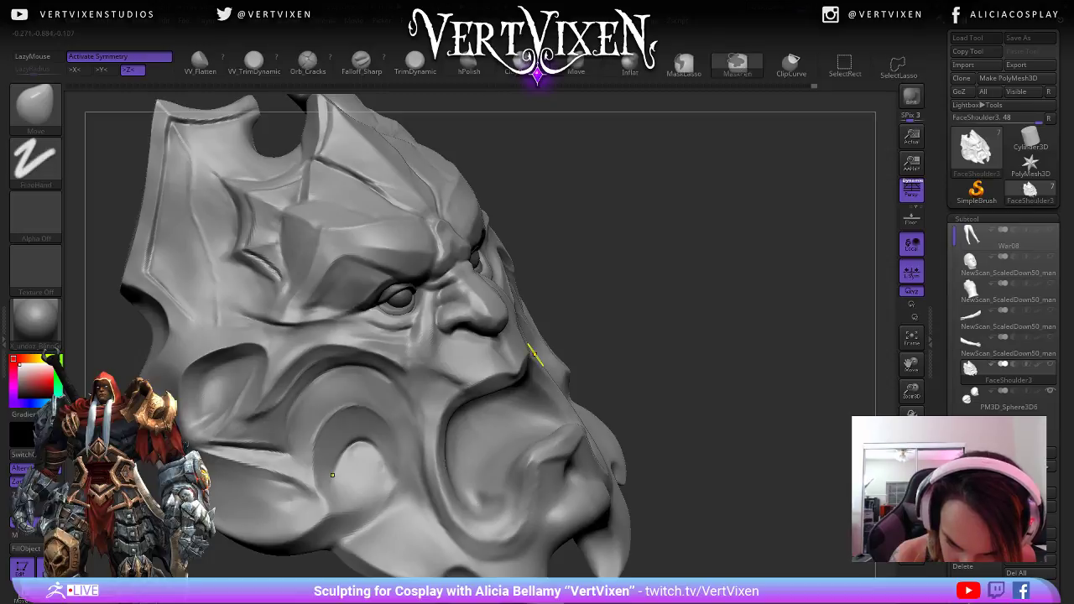
left_click_drag(531, 352, 525, 381, "ctrl")
right_click(515, 369)
left_click_drag(730, 329, 646, 334)
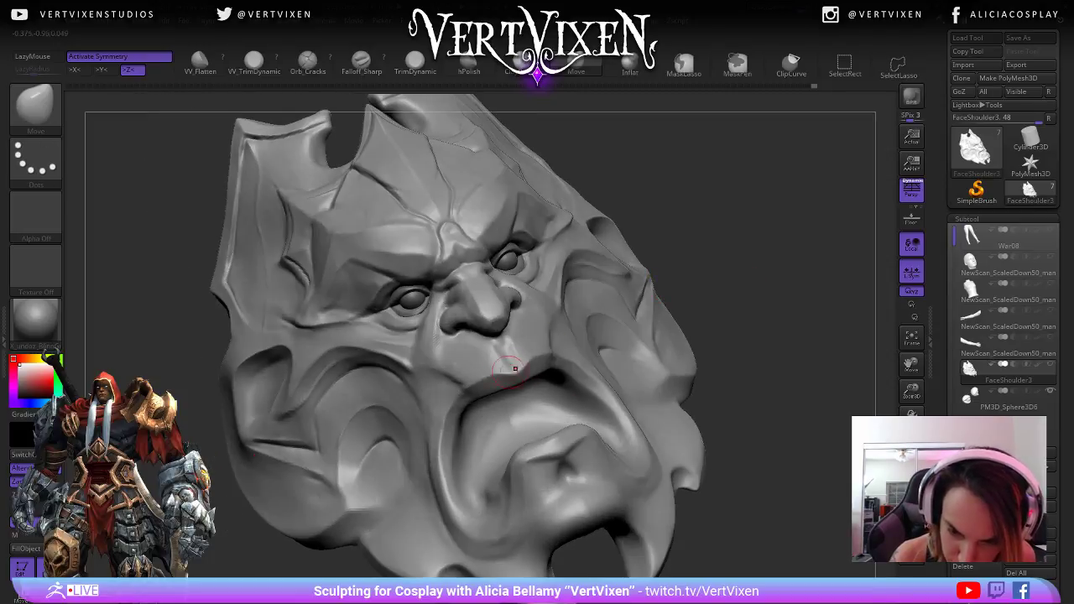
mouse_move(513, 368)
left_mouse_down("shift")
mouse_move(449, 421)
mouse_move(453, 441)
left_mouse_up("shift")
- Switch to the hPolish brush and polish the upper lip and surrounding planes from several angles
key("b")
key("h")
key("p")
left_click_drag(574, 297, 640, 298)
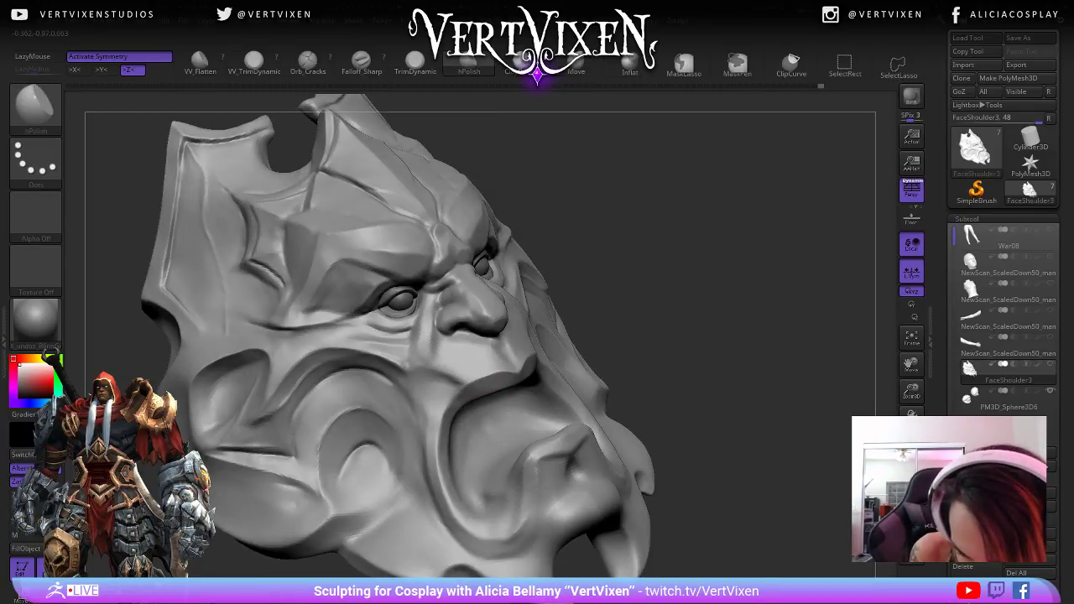
left_click_drag(753, 405, 683, 413)
mouse_move(671, 478)
left_mouse_down()
mouse_move(716, 510)
mouse_move(724, 553)
mouse_move(688, 537)
left_mouse_up()
right_click(645, 499)
mouse_move(662, 458)
left_mouse_down("alt")
mouse_move(645, 499)
mouse_move(721, 495)
left_mouse_up("alt")
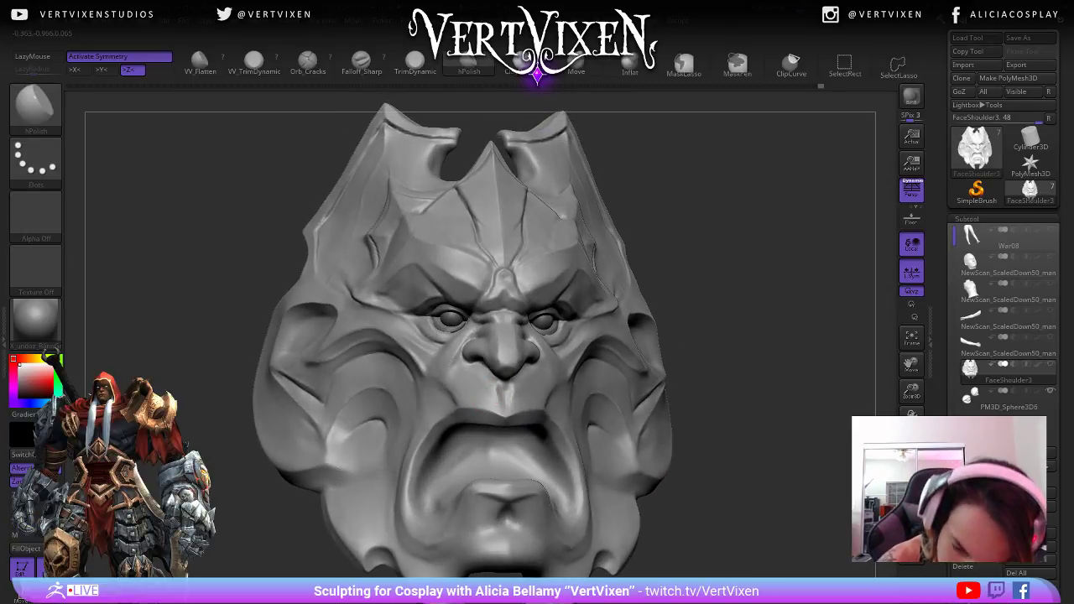
- Switch to ClayBuildup, adjust its size, and rework the philtrum groove below the nose, smoothing it into the upper lip
key("b")
key("c")
key("b")
right_click(651, 466)
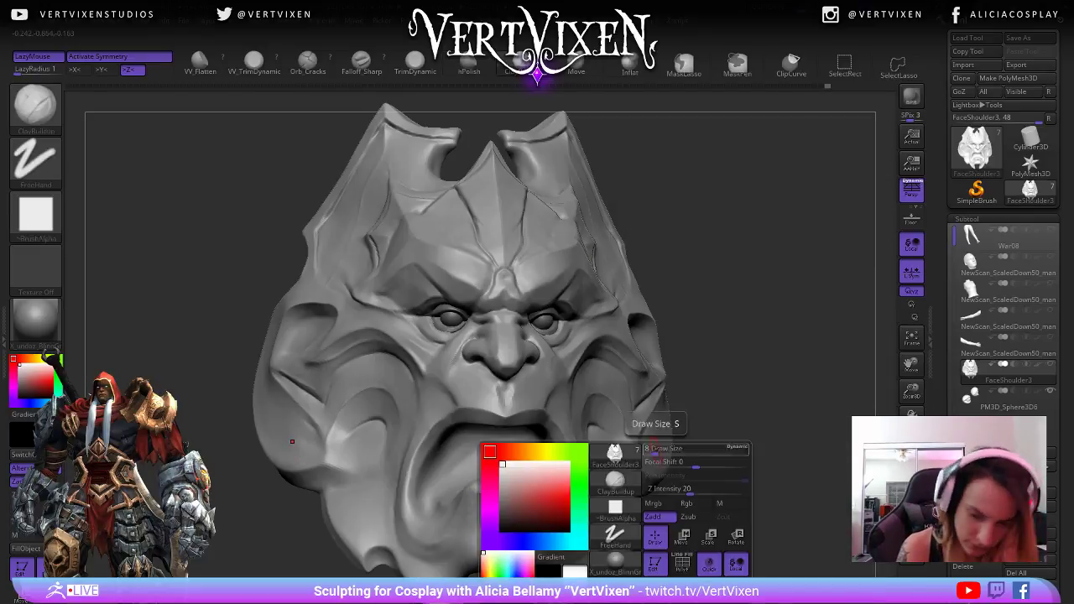
left_click_drag(698, 463, 699, 472)
right_click(503, 391)
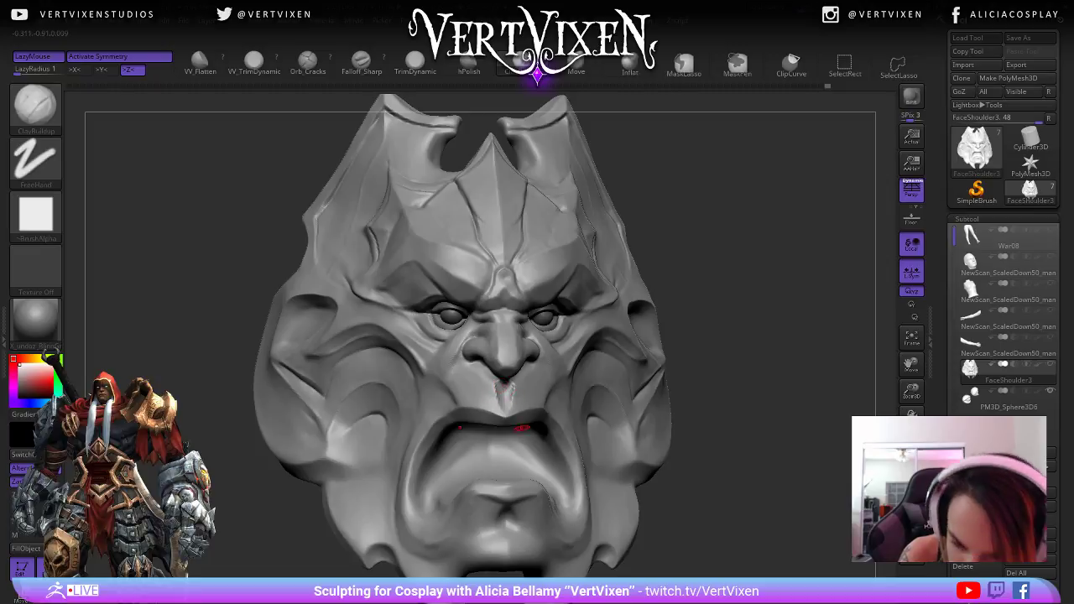
right_click_drag(512, 399, 503, 411)
left_click_drag(506, 392, 507, 409, "shift")
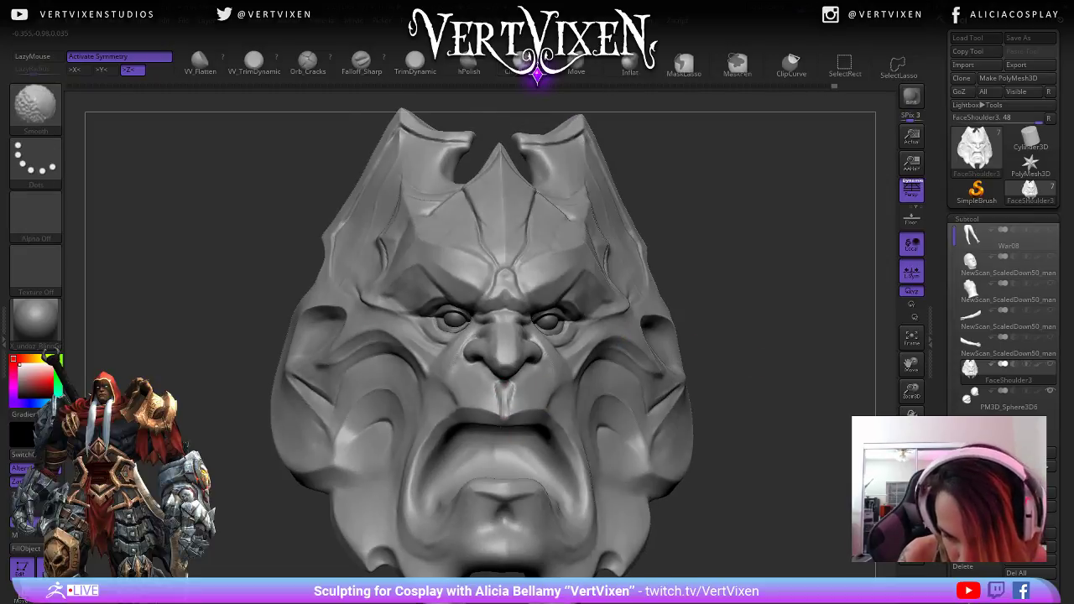
left_click_drag(760, 321, 755, 276, "alt")
mouse_move(755, 277)
left_mouse_down()
mouse_move(805, 289)
mouse_move(776, 335)
left_mouse_up()
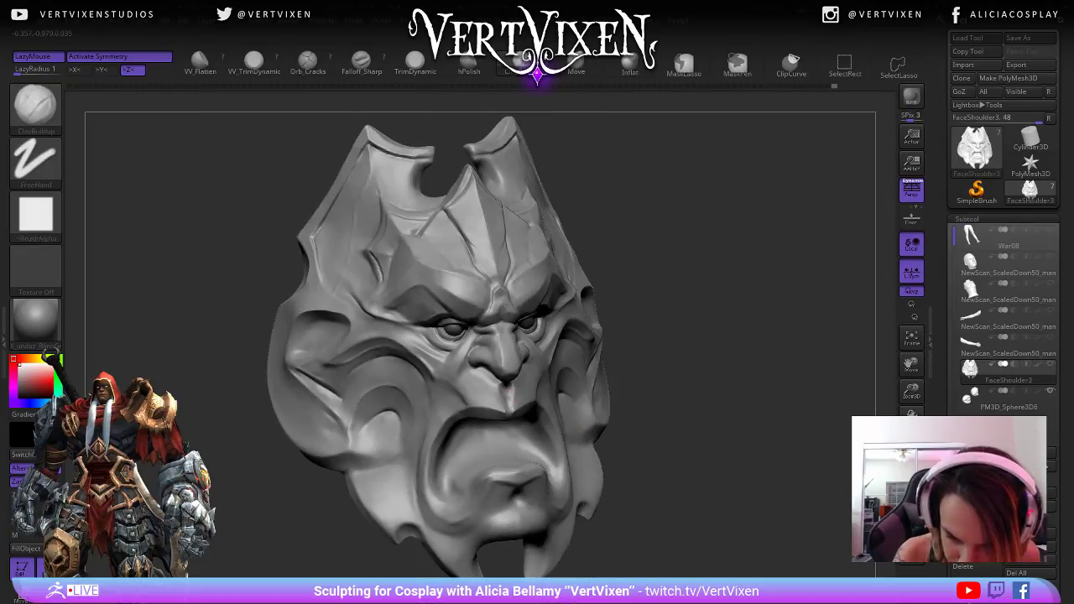
left_click_drag(712, 367, 556, 445)
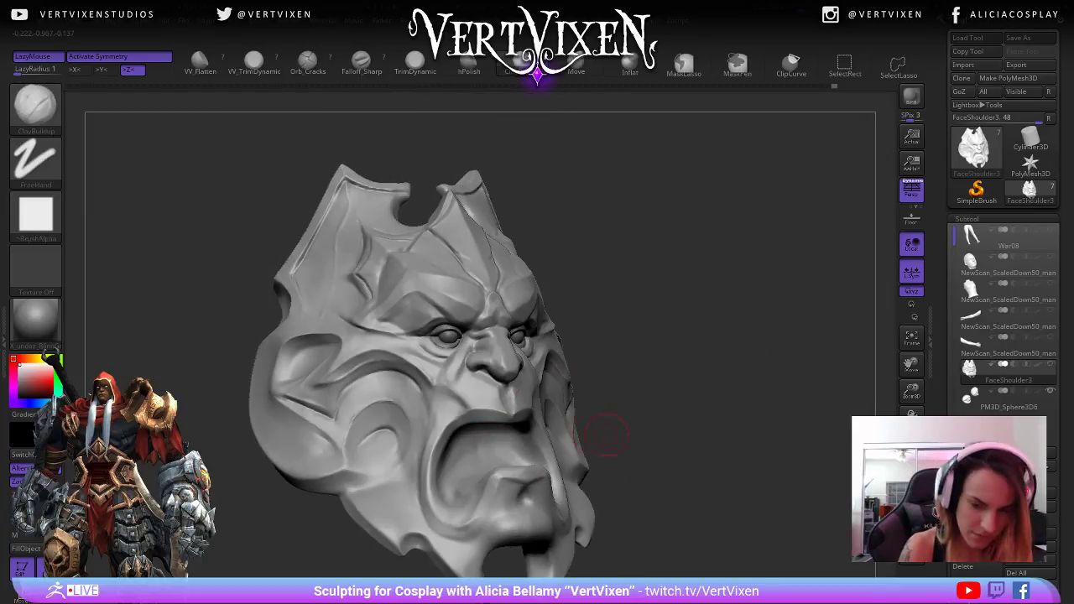
- Switch to the Falloff_Sharp brush, adjust its size, and carve a crease from the cheek down toward the upper lip
key("b")
key("f")
key("s")
key("space")
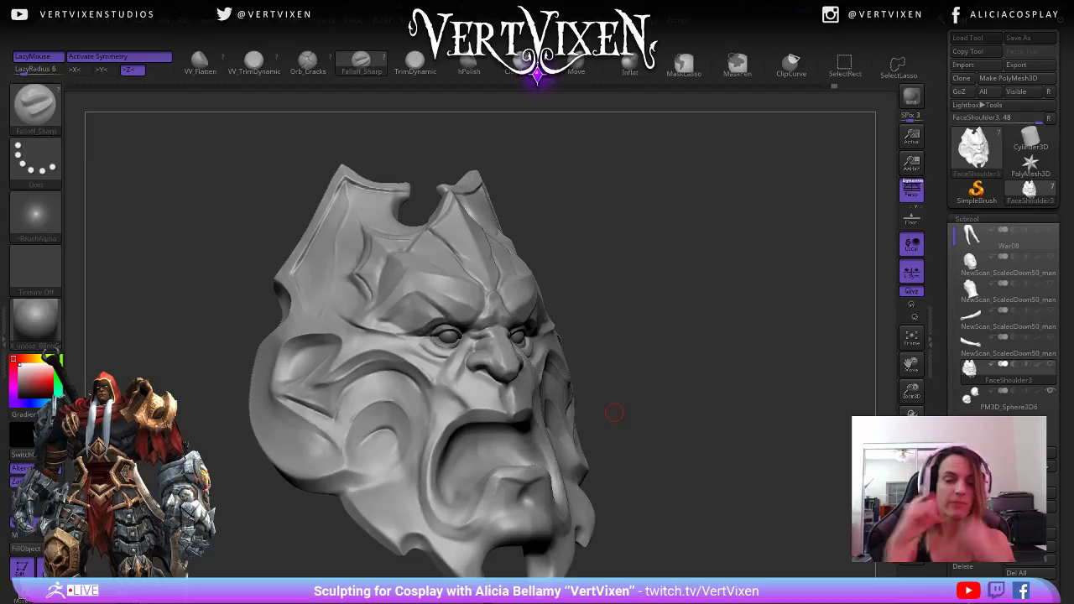
mouse_move(614, 413)
left_mouse_down()
mouse_move(676, 289)
mouse_move(725, 283)
mouse_move(704, 334)
left_mouse_up()
key("b")
key("f")
key("s")
key("space")
key("s")
key("space")
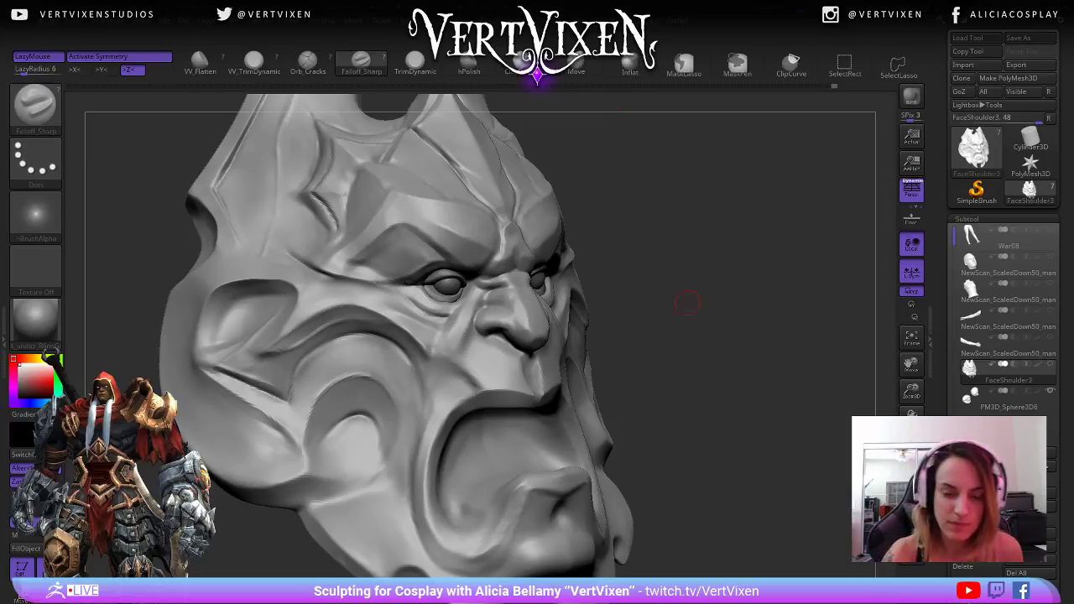
left_click_drag(686, 302, 710, 427)
left_click_drag(679, 310, 687, 256, "alt")
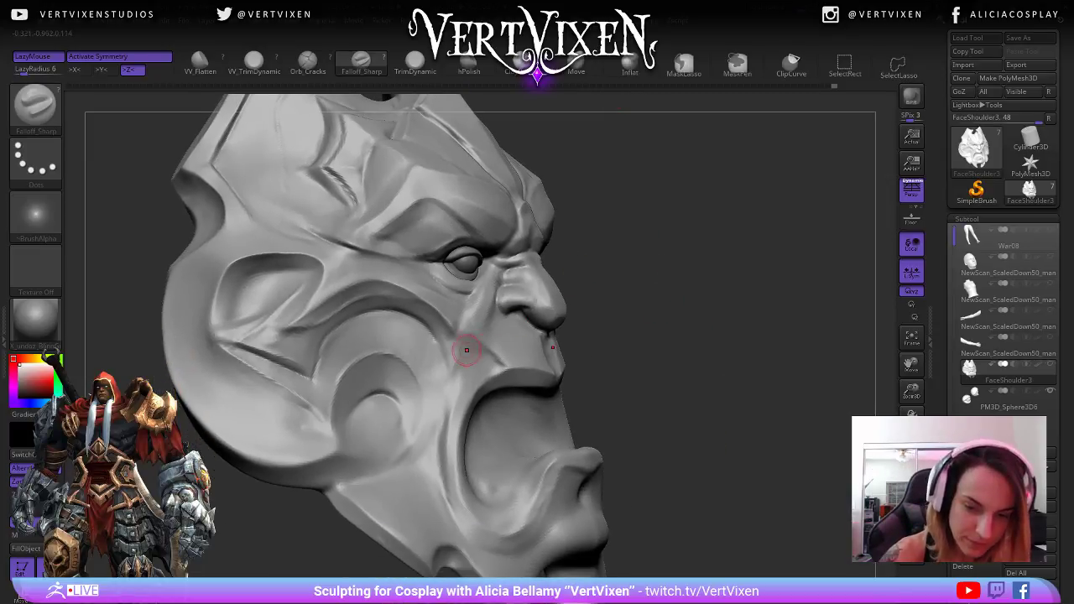
left_click_drag(454, 334, 505, 370)
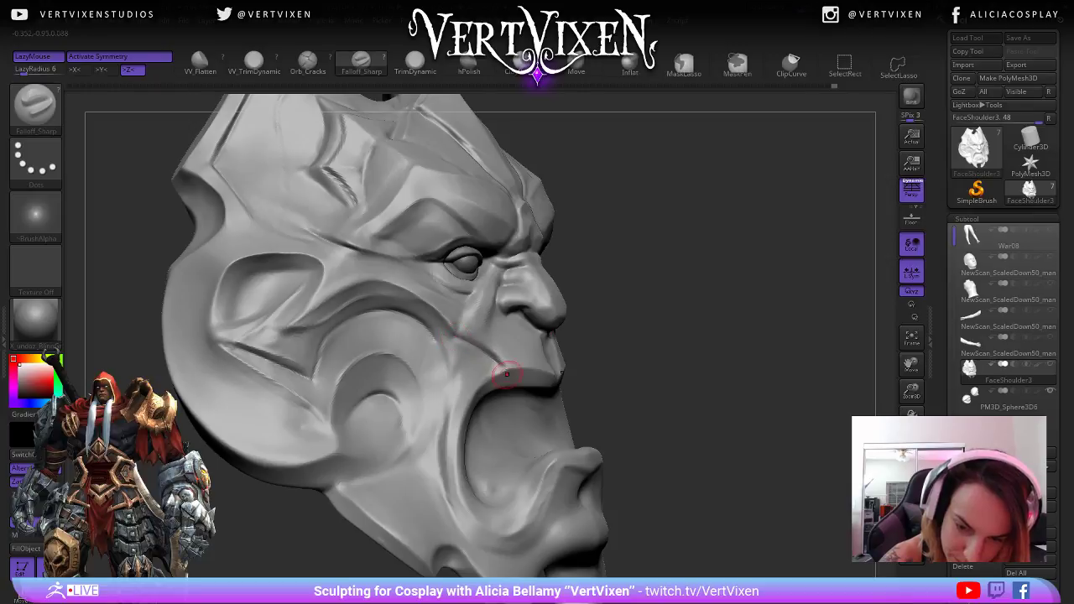
- Switch to the hPolish brush, adjust its size, and polish the upper end of the new cheek crease
left_click_drag(703, 252, 633, 243)
key("b")
key("h")
key("p")
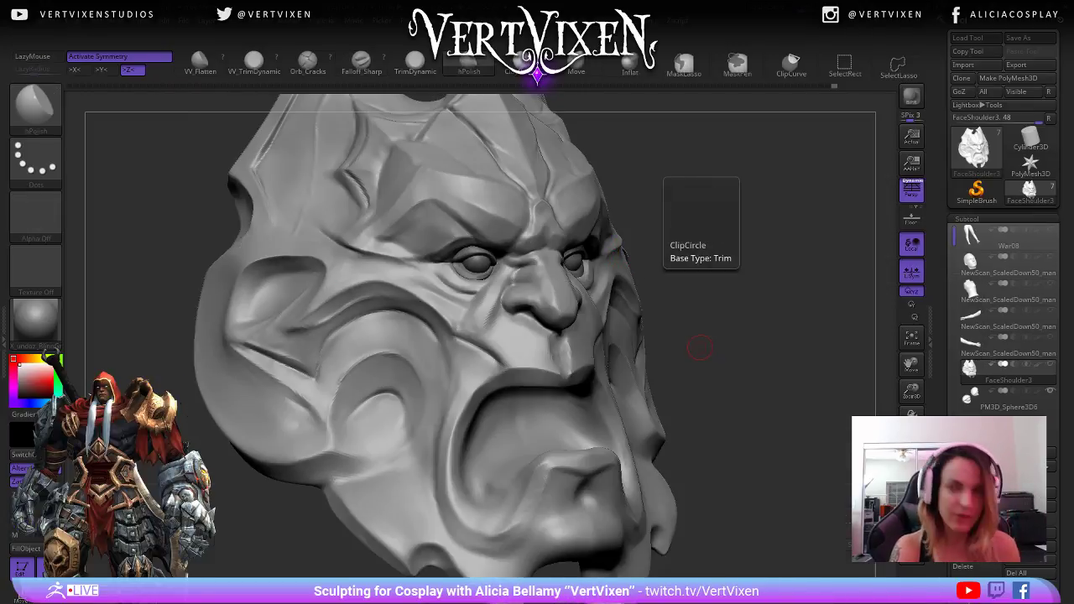
key("space")
left_click_drag(699, 336, 646, 311)
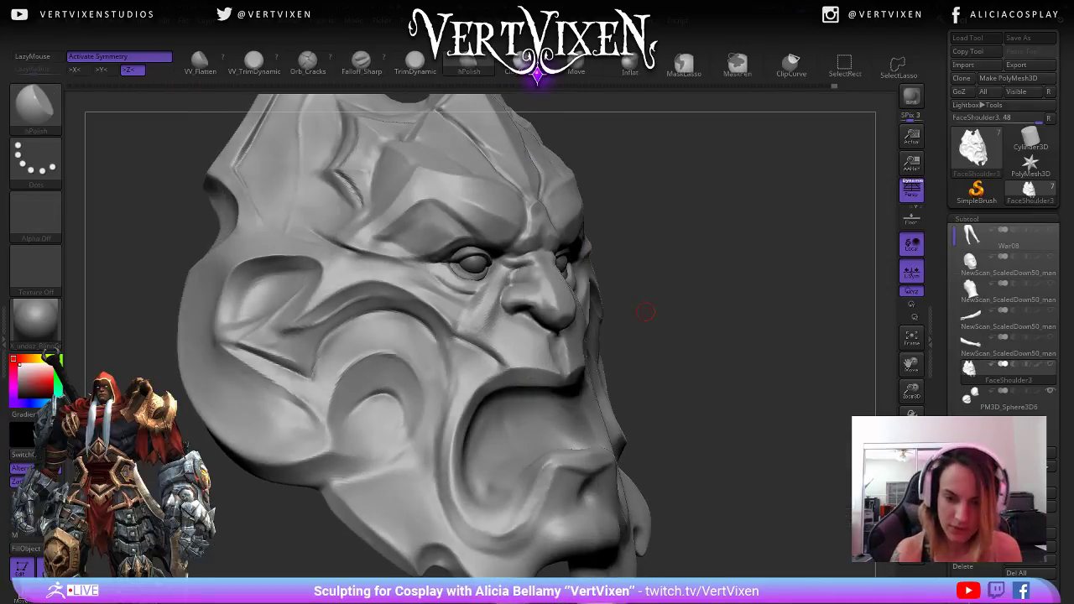
left_click_drag(461, 342, 472, 351)
- Smooth the cheek beside the nostril and the ridge below the eye from front and side angles
right_click_drag(508, 354, 493, 311)
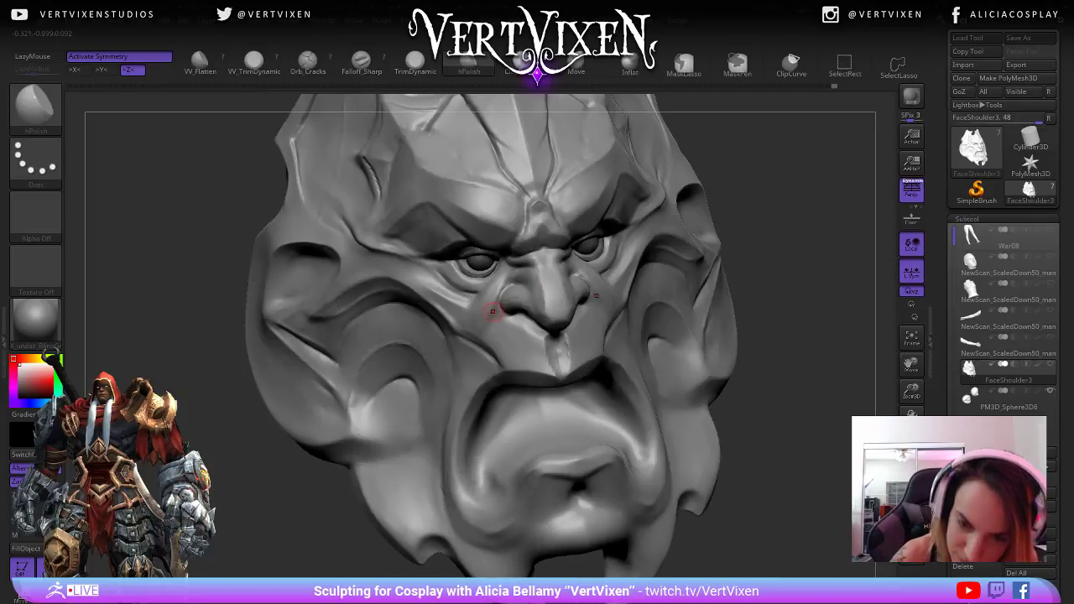
left_click_drag(484, 302, 489, 307, "shift")
mouse_move(755, 386)
left_mouse_down("alt")
mouse_move(727, 336)
mouse_move(747, 402)
mouse_move(797, 394)
left_mouse_up("alt")
right_click_drag(557, 362, 474, 329)
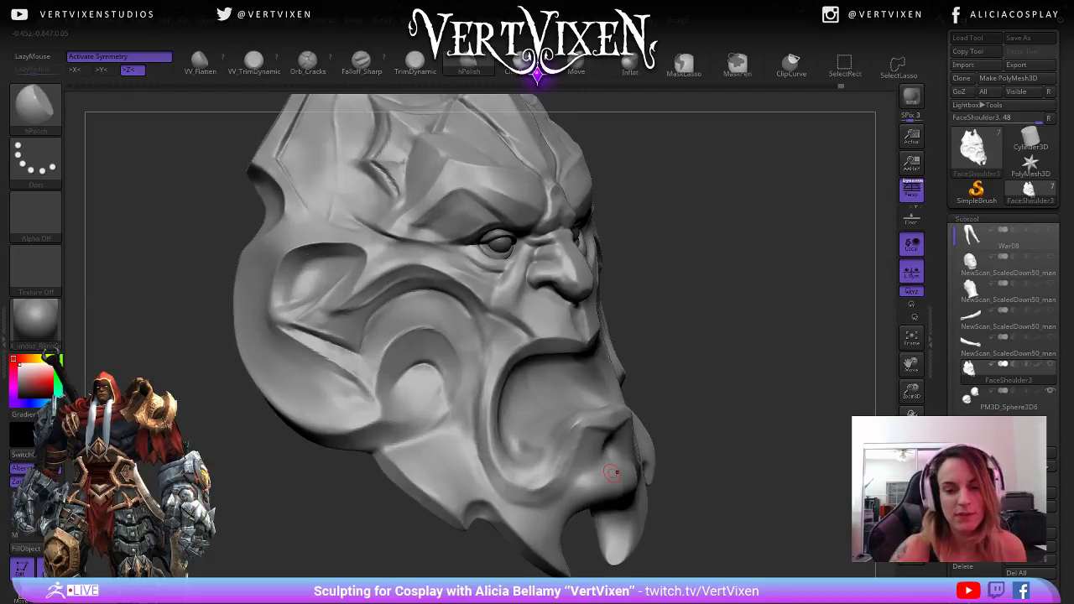
right_click_drag(616, 472, 601, 470)
left_click_drag(448, 278, 466, 290, "shift")
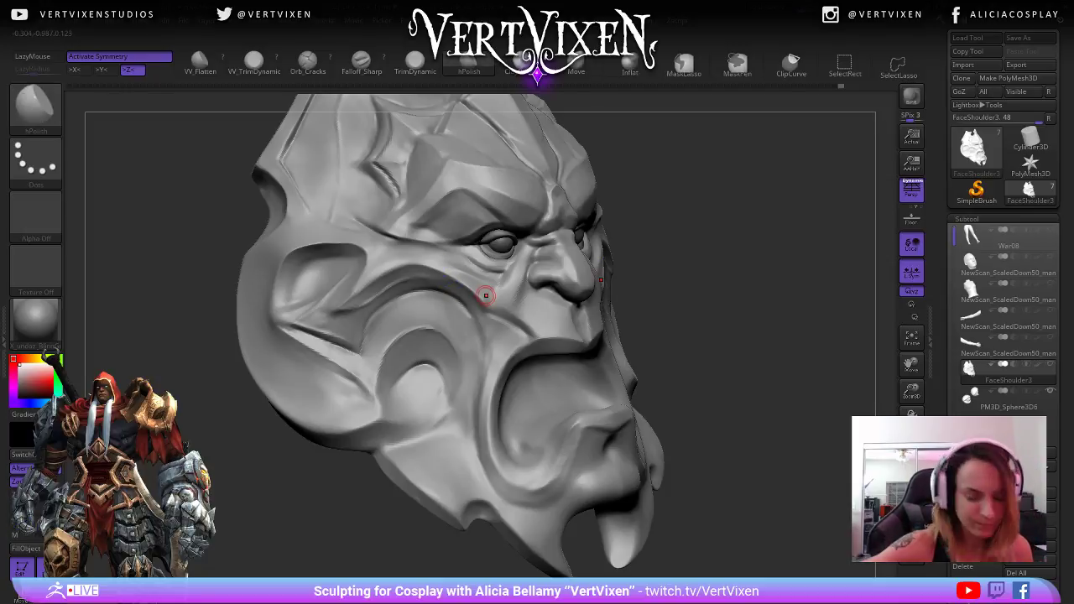
- Switch to the Falloff_Sharp brush and sharpen the groove curving around the rounded cheek form toward the mouth corner
key("b")
key("f")
key("s")
right_click_drag(494, 252, 525, 244)
left_click_drag(427, 292, 475, 407)
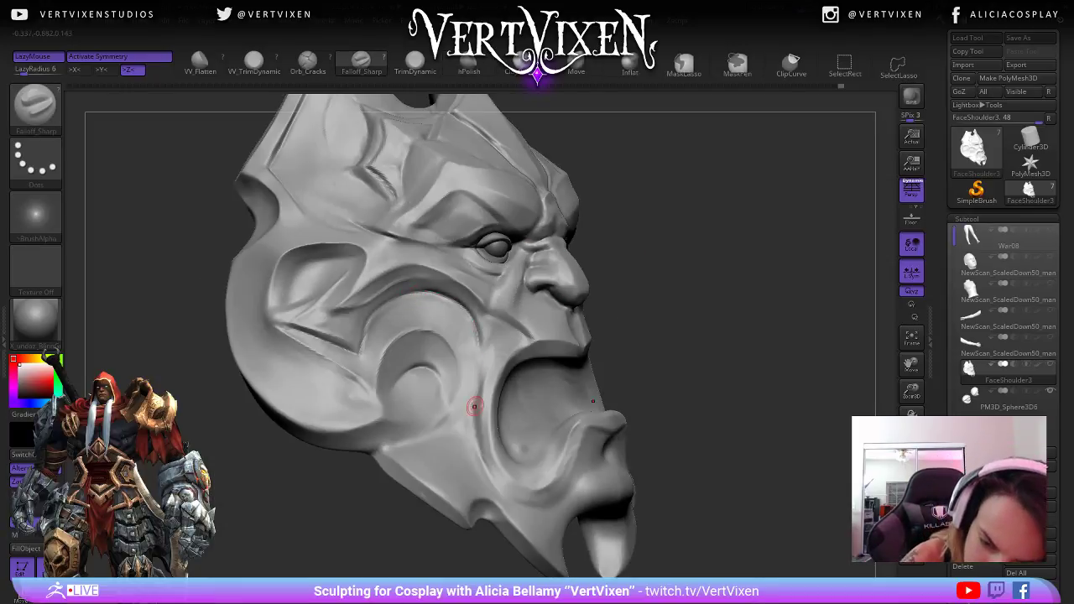
left_click_drag(424, 292, 478, 370)
left_click_drag(748, 349, 721, 352)
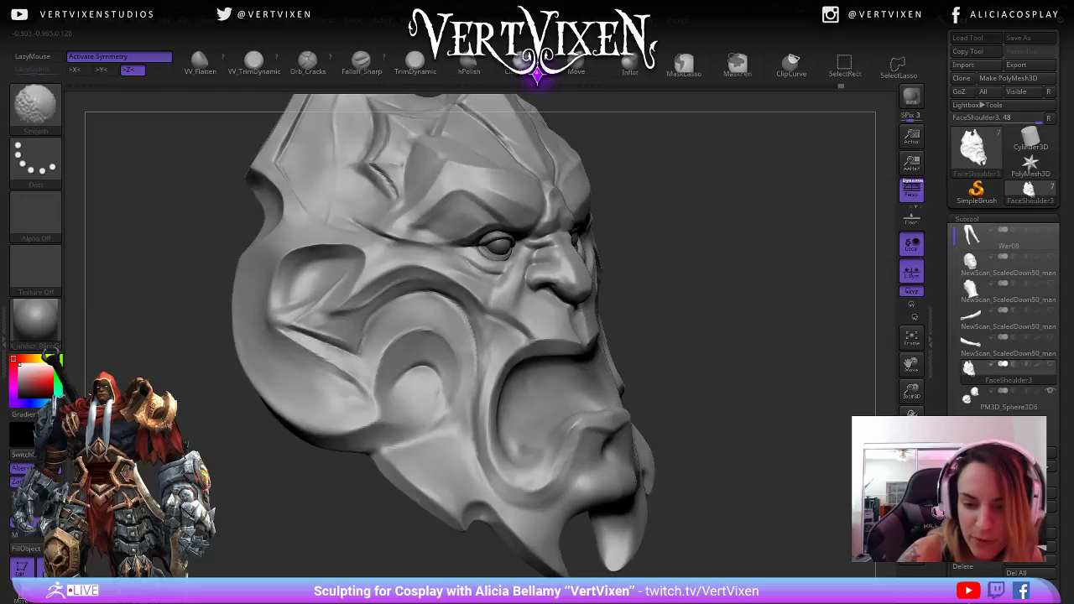
- Switch to the hPolish brush and polish along the outer edge of the rounded cheek form
key("b")
key("h")
key("p")
left_click_drag(673, 403, 704, 398)
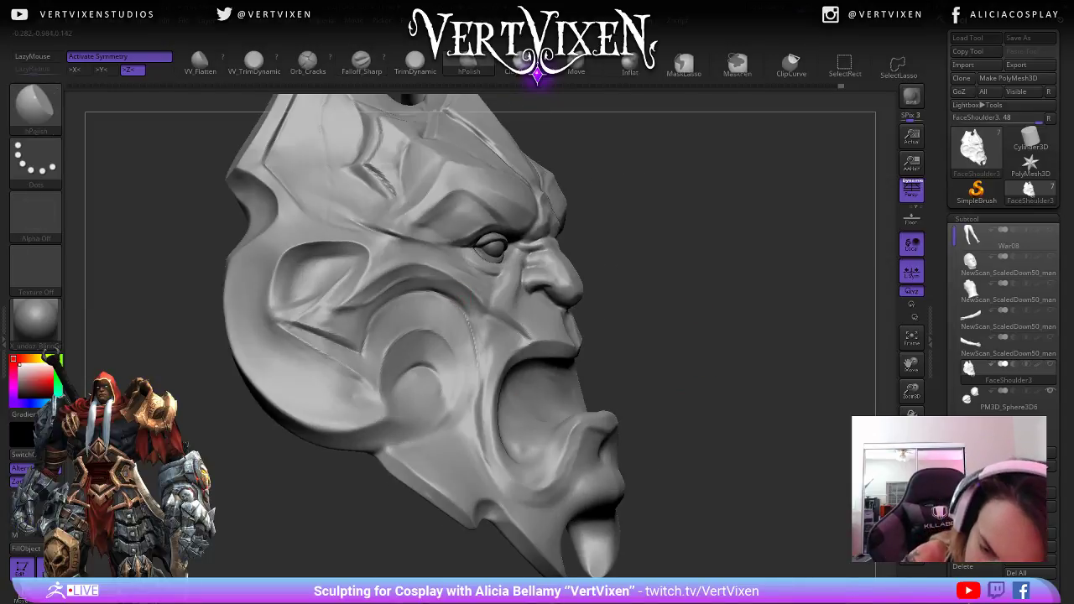
mouse_move(427, 293)
left_mouse_down()
mouse_move(476, 390)
mouse_move(647, 401)
left_mouse_up()
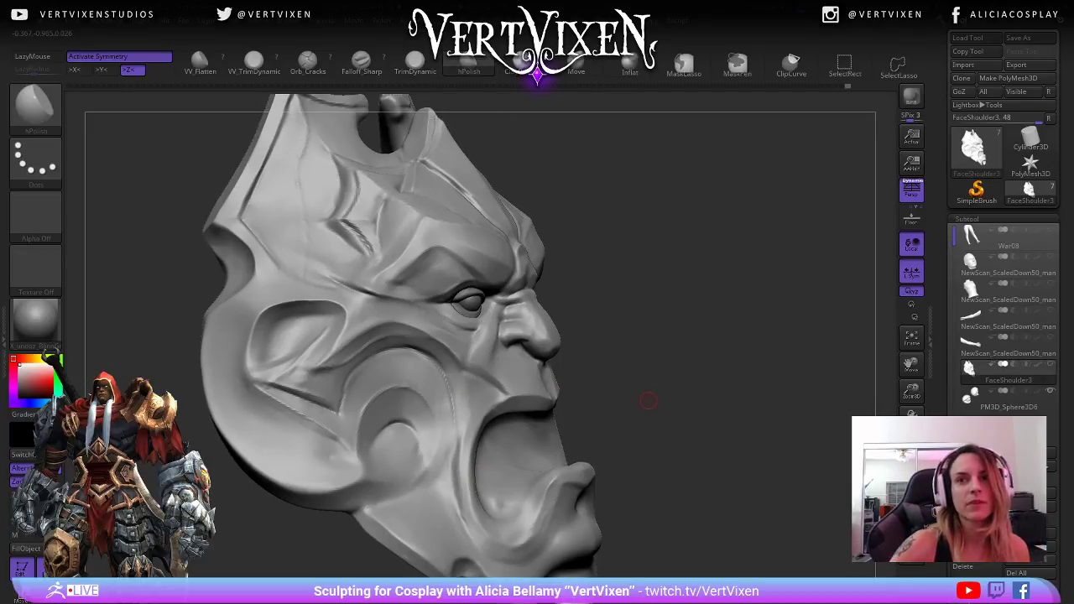
left_click_drag(648, 401, 704, 370)
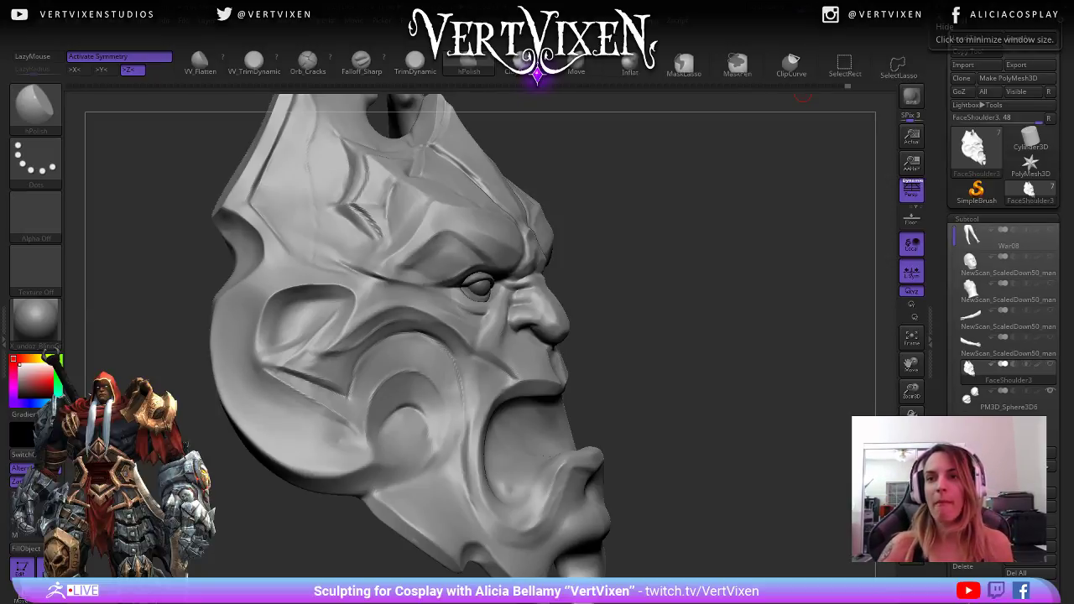
left_click_drag(739, 311, 647, 317)
key("shift")
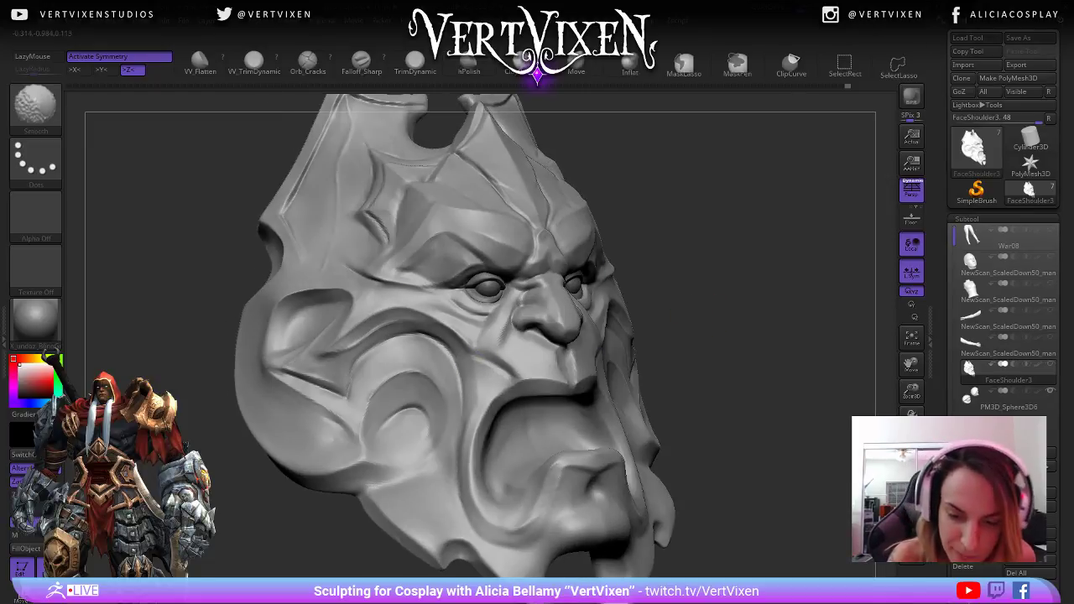
- Switch to the ClayBuildup brush and build up the cheek fold between nostril and mouth corner, smoothing it in
key("b")
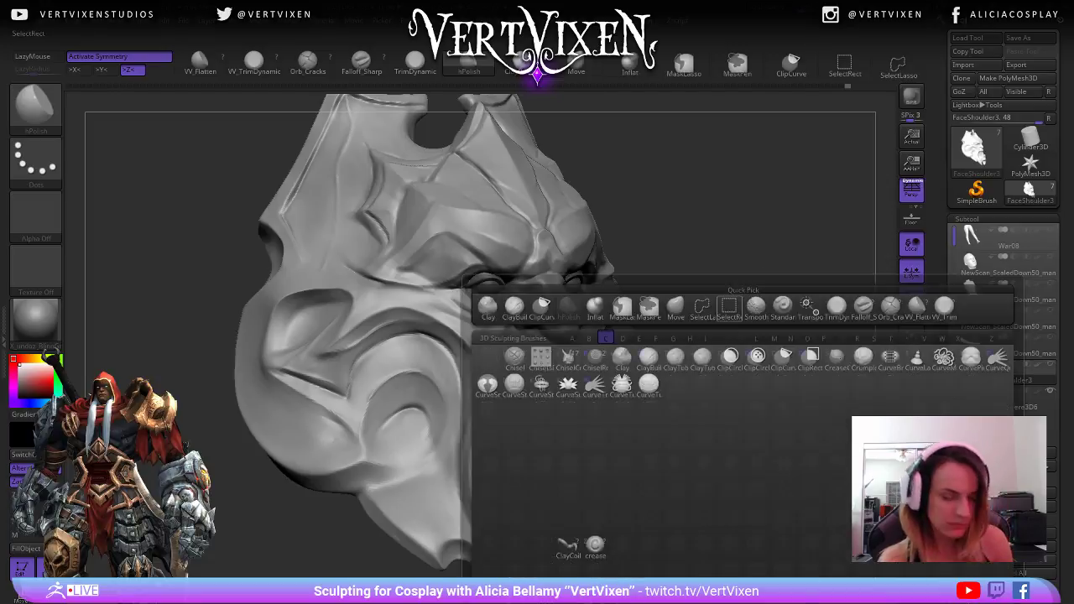
key("c")
key("b")
mouse_move(730, 311)
left_mouse_down()
mouse_move(746, 293)
mouse_move(736, 307)
left_mouse_up()
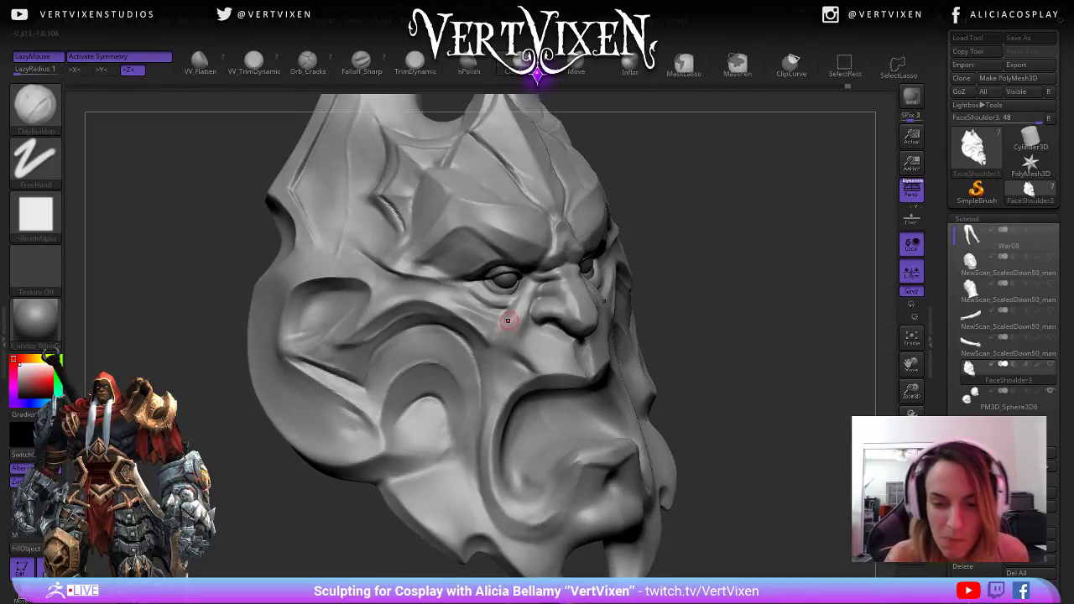
key("shift")
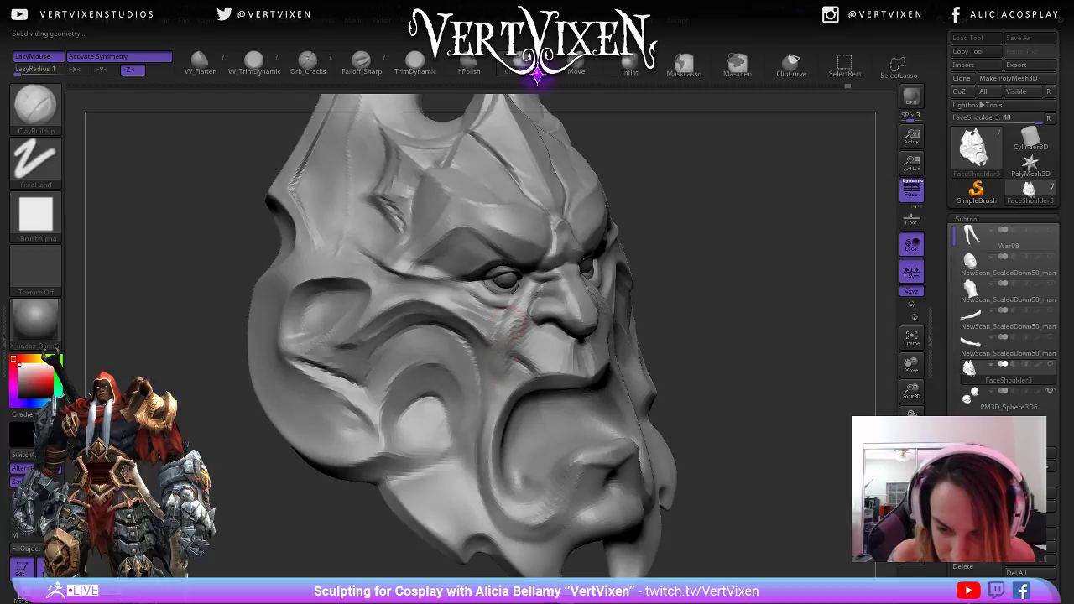
key("shift")
key("shift")
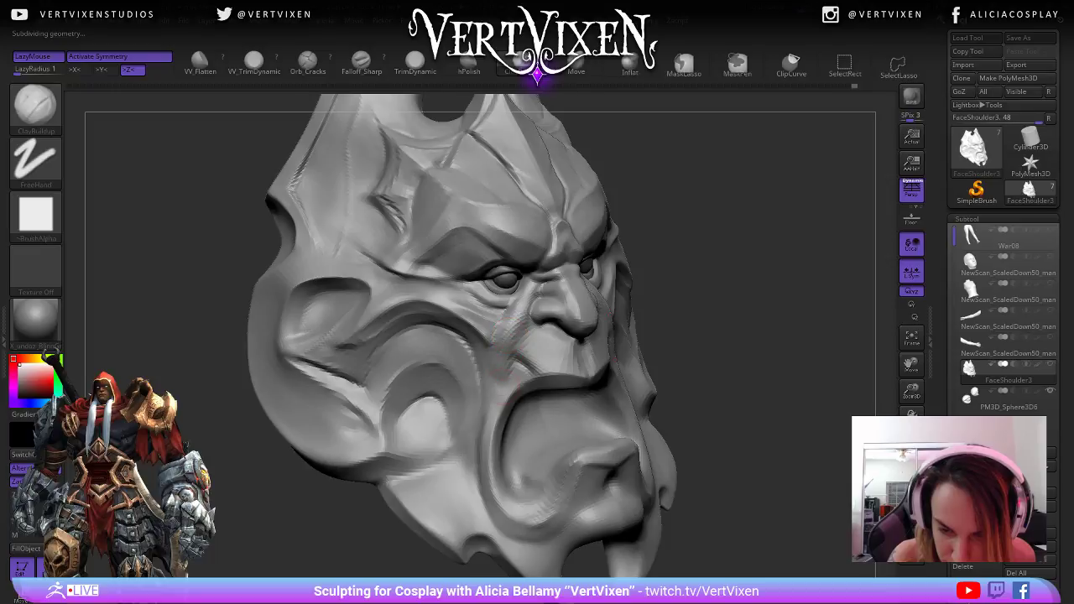
left_click_drag(505, 338, 500, 369)
key("shift")
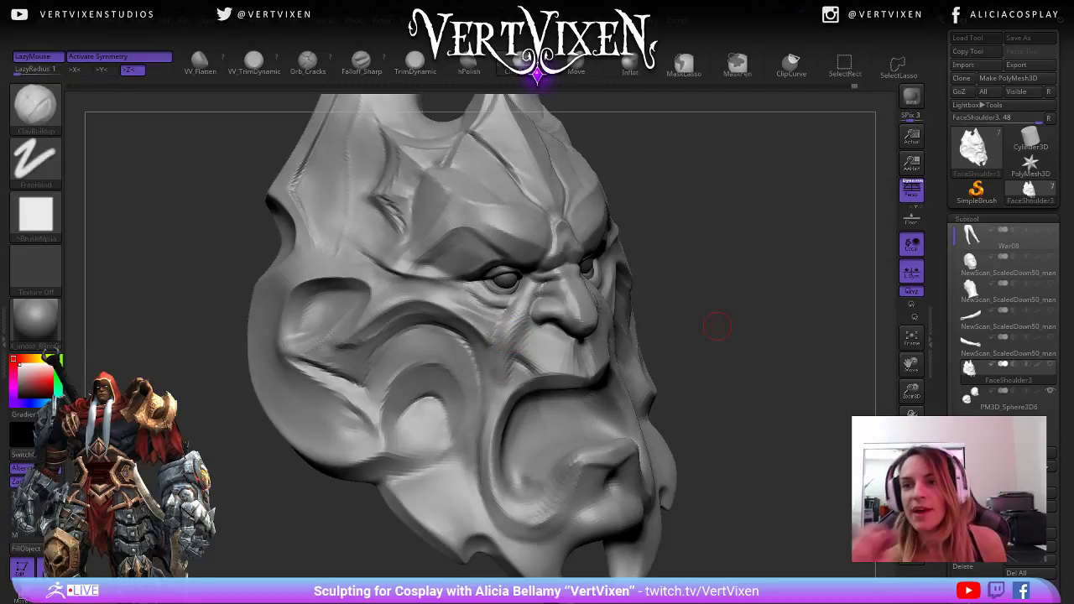
mouse_move(718, 326)
left_mouse_down()
mouse_move(745, 308)
mouse_move(741, 327)
mouse_move(772, 300)
mouse_move(756, 314)
left_mouse_up()
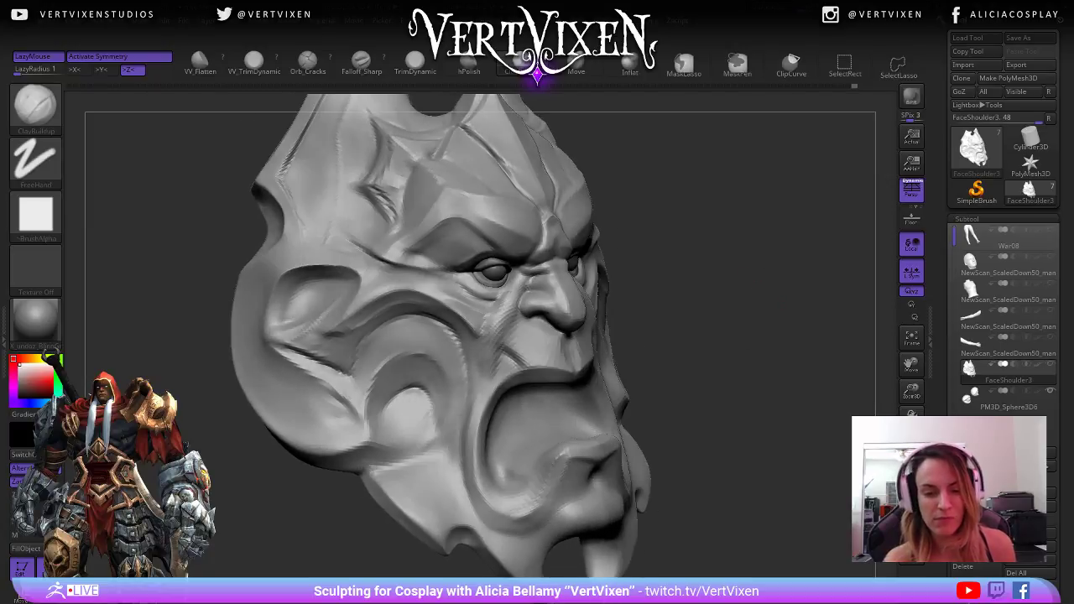
left_click_drag(502, 342, 492, 369, "shift")
mouse_move(751, 315)
left_mouse_down()
mouse_move(720, 319)
mouse_move(732, 344)
mouse_move(747, 317)
left_mouse_up()
- Switch to the Falloff_Sharp brush, raise the mesh's subdivision level, and smooth the fold between the nose and mouth corner
key("b")
key("f")
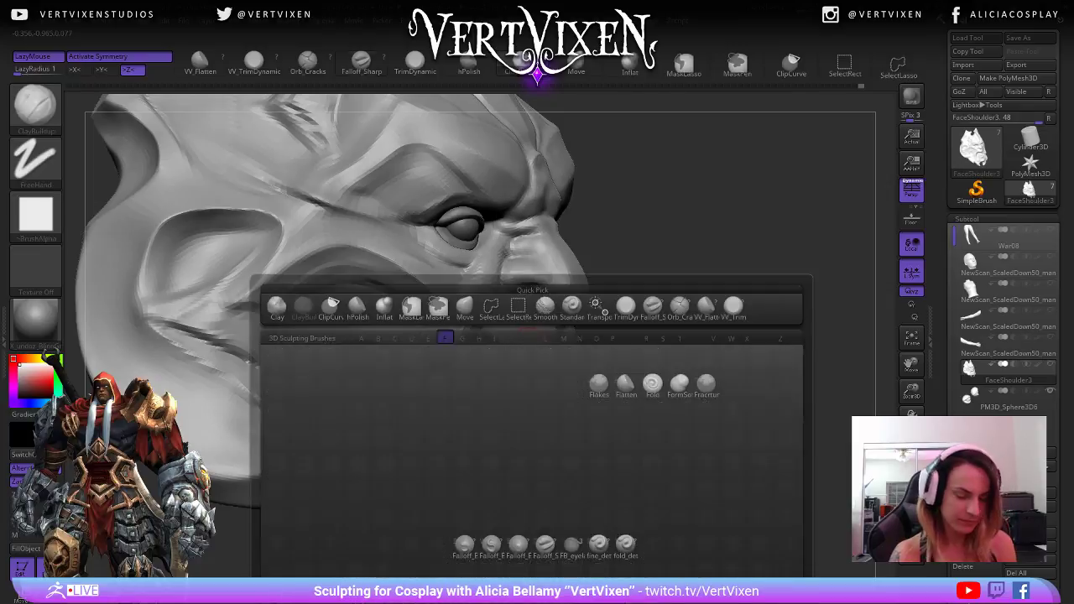
key("s")
key("ctrl+d")
left_click_drag(642, 297, 648, 296)
mouse_move(472, 290)
left_mouse_down("shift")
mouse_move(493, 332)
mouse_move(463, 324)
mouse_move(512, 358)
left_mouse_up("shift")
left_click_drag(660, 304, 724, 408)
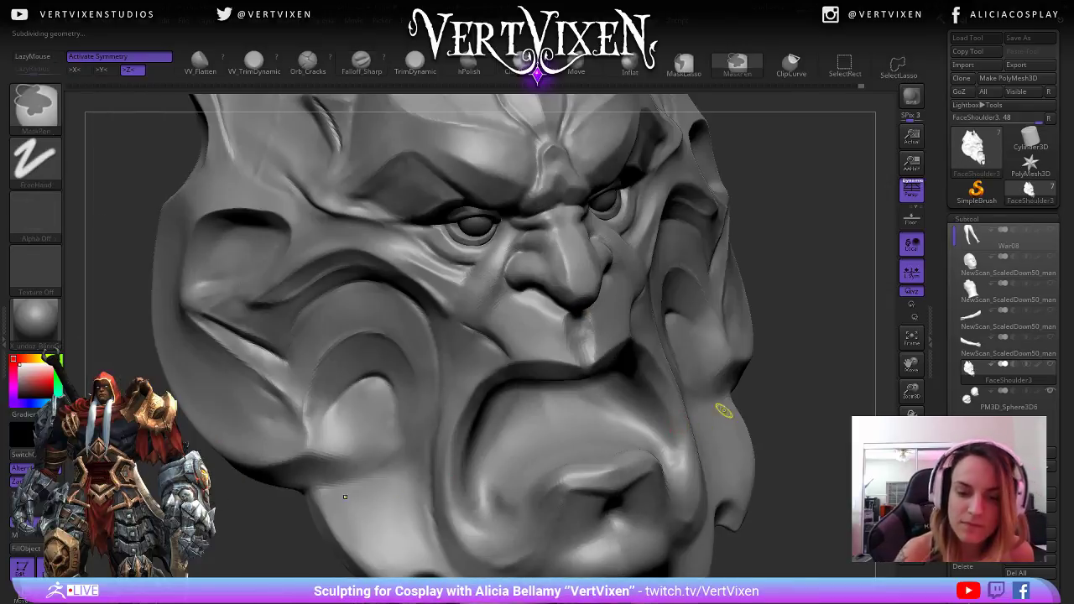
key("ctrl+z")
- Lower the mesh's subdivision level and recarve the crease running from beside the nostril toward the upper lip
left_click_drag(783, 436, 755, 531, "alt")
mouse_move(755, 530)
left_mouse_down("shift")
mouse_move(776, 503)
mouse_move(759, 511)
mouse_move(748, 450)
left_mouse_up("shift")
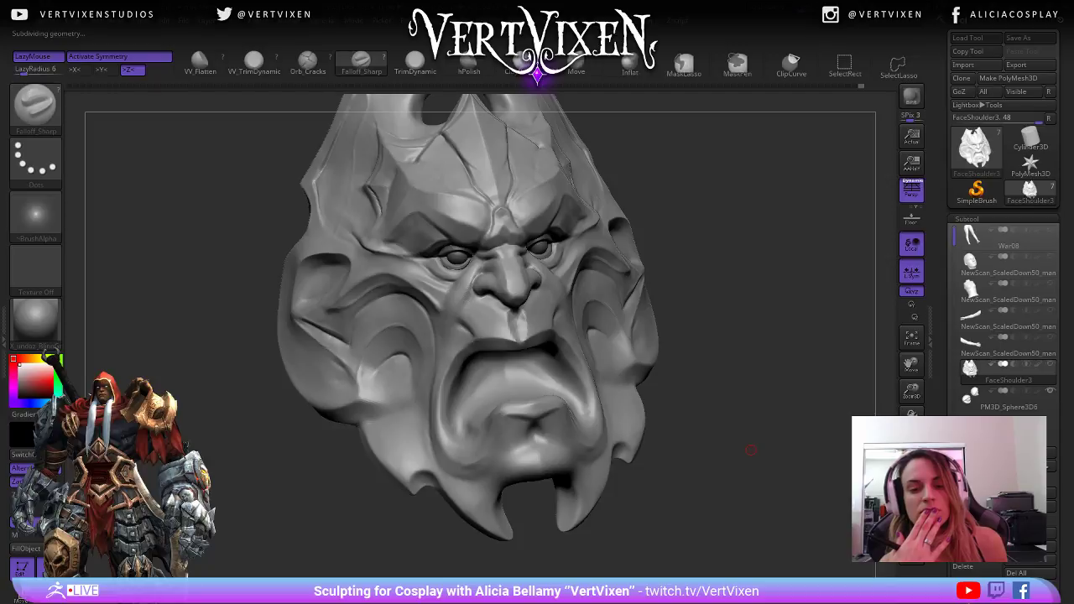
mouse_move(738, 333)
left_mouse_down()
mouse_move(769, 321)
mouse_move(759, 369)
mouse_move(726, 357)
mouse_move(721, 398)
mouse_move(757, 318)
left_mouse_up()
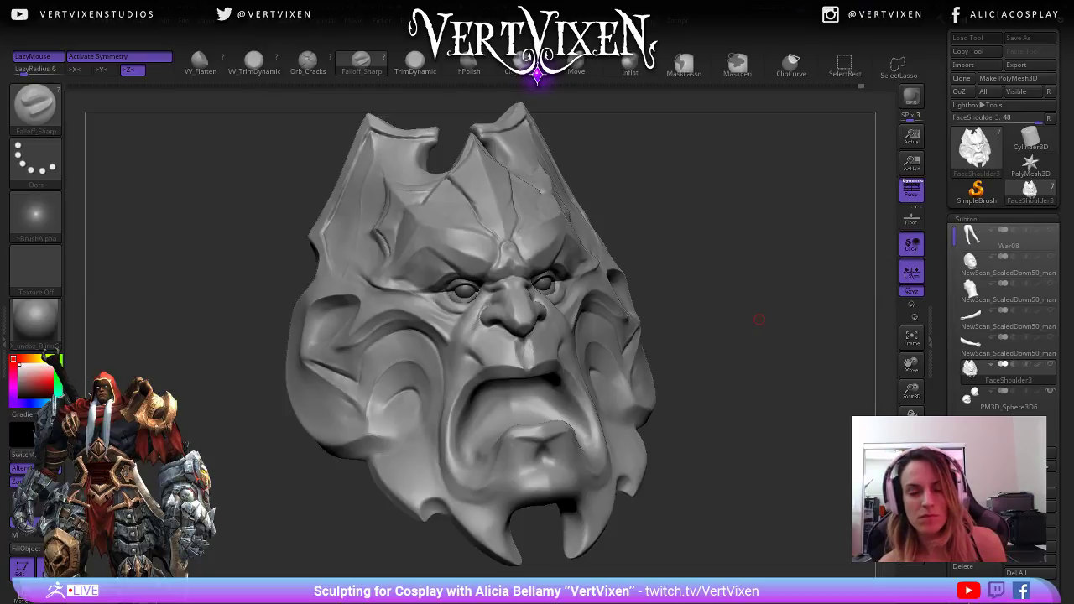
left_click_drag(758, 320, 654, 275)
key("shift+d")
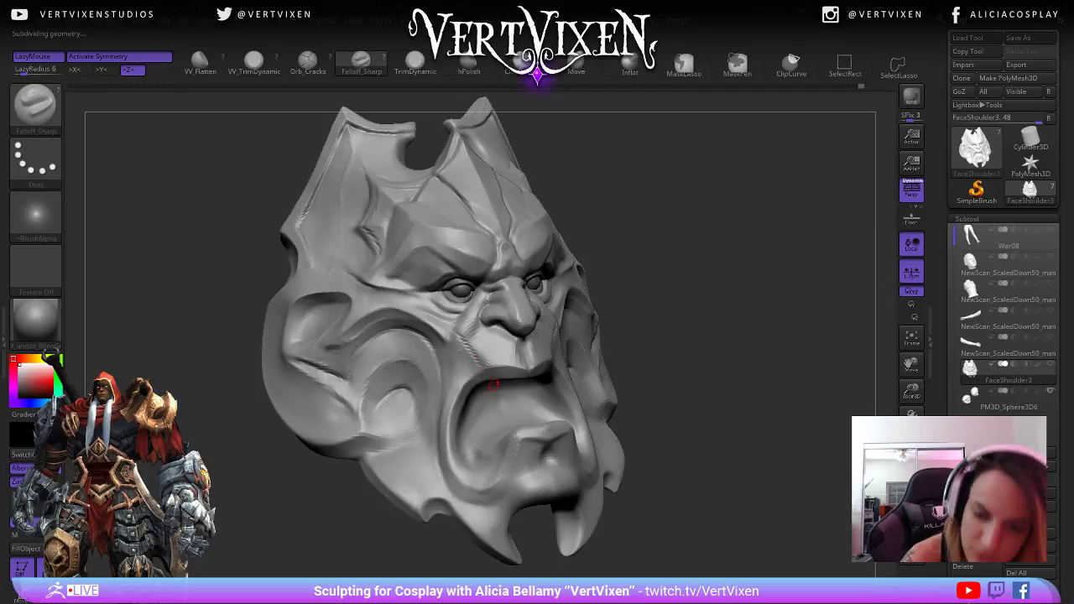
mouse_move(712, 359)
left_mouse_down()
mouse_move(629, 360)
mouse_move(720, 364)
left_mouse_up()
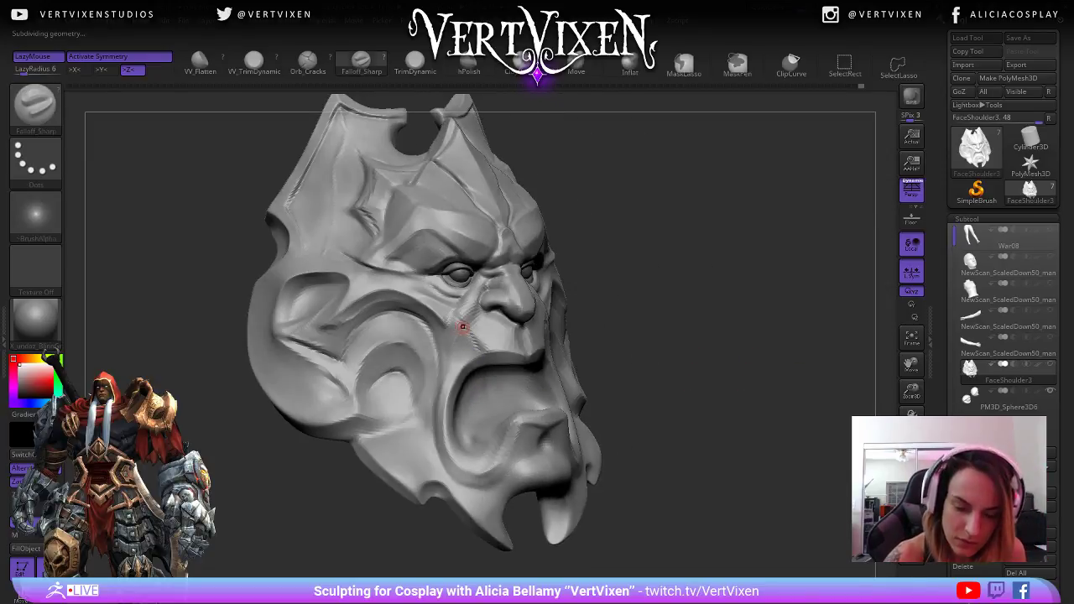
left_click_drag(457, 320, 475, 345)
- Switch to the ClayBuildup brush, adjust its draw size, and build up the surface inside the mouth corner
left_click_drag(682, 428, 677, 438, "alt")
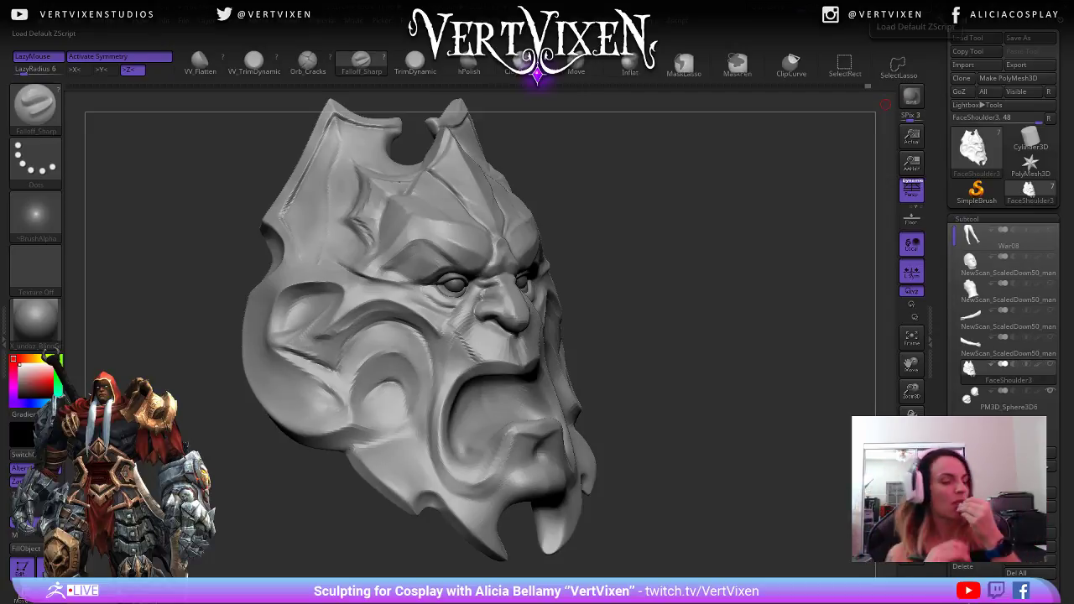
left_click_drag(696, 271, 664, 278)
left_click_drag(664, 279, 693, 298, "alt")
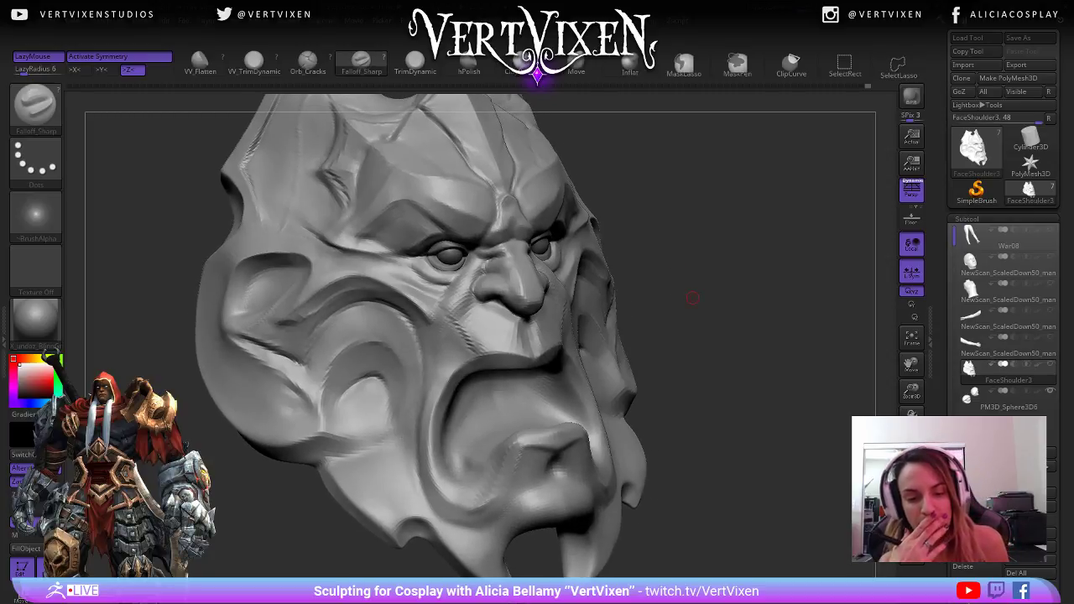
left_click_drag(692, 298, 749, 297)
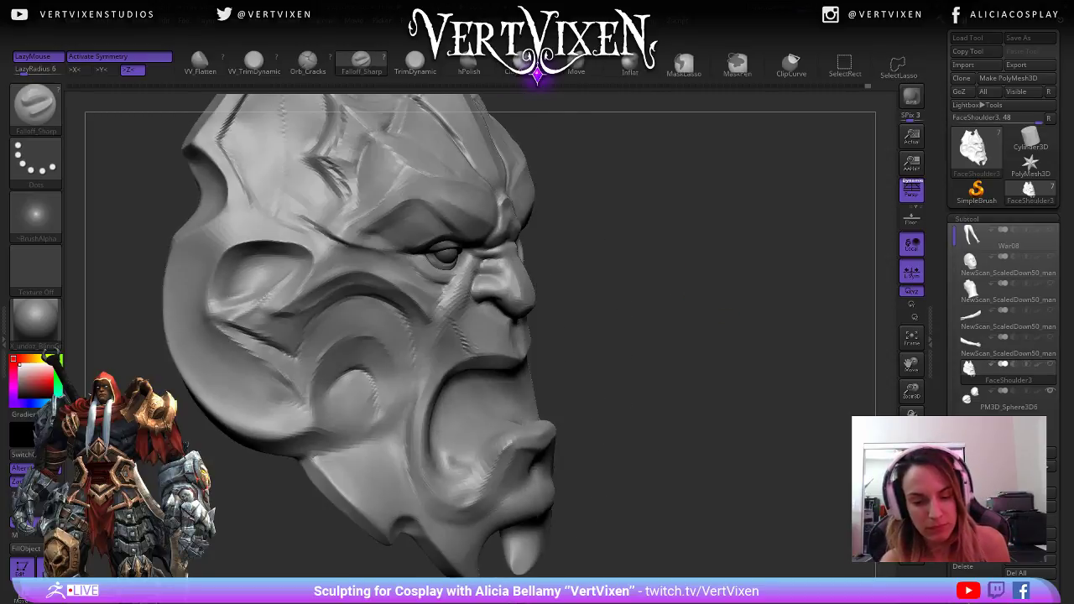
key("b")
key("c")
key("b")
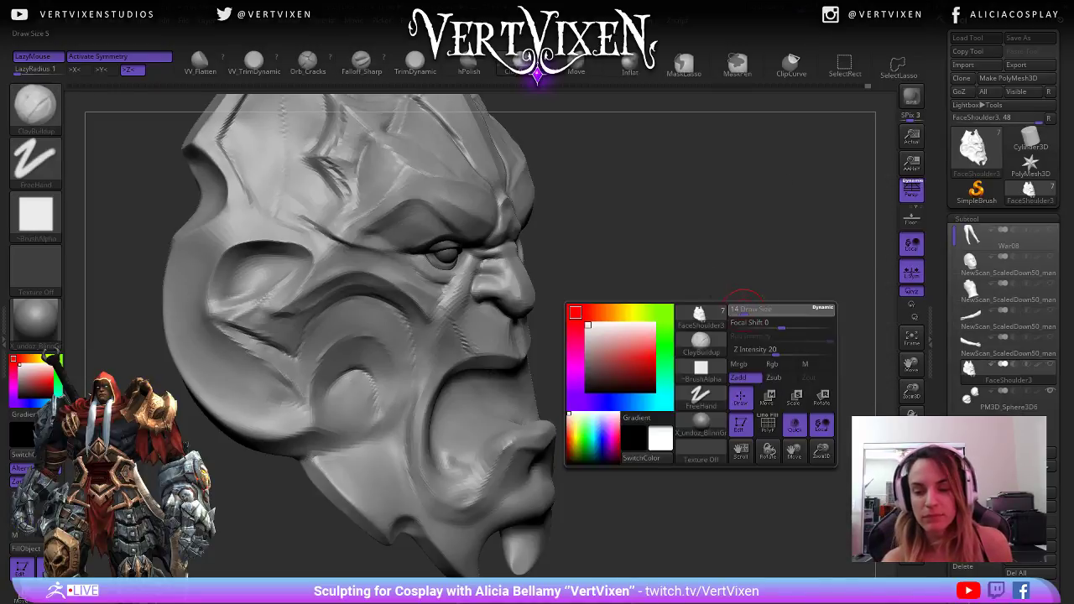
left_click_drag(747, 306, 722, 291)
left_click_drag(461, 428, 458, 460)
mouse_move(718, 296)
left_mouse_down()
mouse_move(696, 319)
mouse_move(707, 307)
left_mouse_up()
mouse_move(467, 421)
left_mouse_down()
mouse_move(480, 455)
mouse_move(490, 399)
mouse_move(464, 434)
mouse_move(453, 421)
mouse_move(461, 453)
mouse_move(454, 446)
mouse_move(469, 411)
mouse_move(463, 438)
mouse_move(449, 418)
mouse_move(455, 436)
left_mouse_up()
left_click_drag(638, 312, 606, 320)
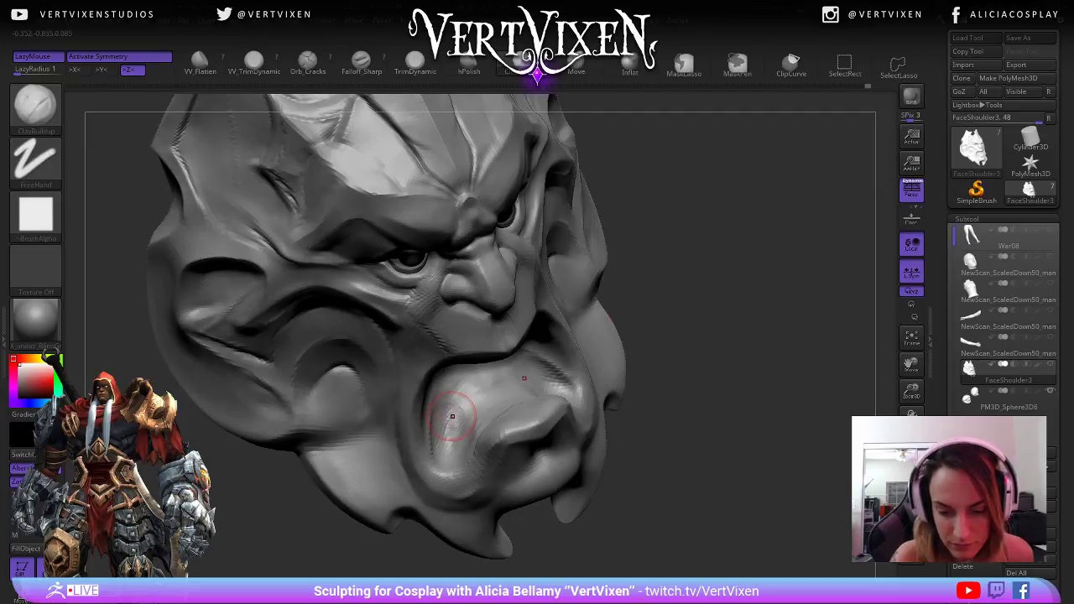
- Continue building up the inner mouth surface from the corner up to beneath the upper lip, working from several angles
left_click_drag(449, 411, 446, 404)
left_click_drag(645, 302, 589, 280)
mouse_move(440, 406)
left_mouse_down()
mouse_move(444, 385)
mouse_move(428, 423)
mouse_move(460, 405)
left_mouse_up()
left_click_drag(669, 310, 587, 300)
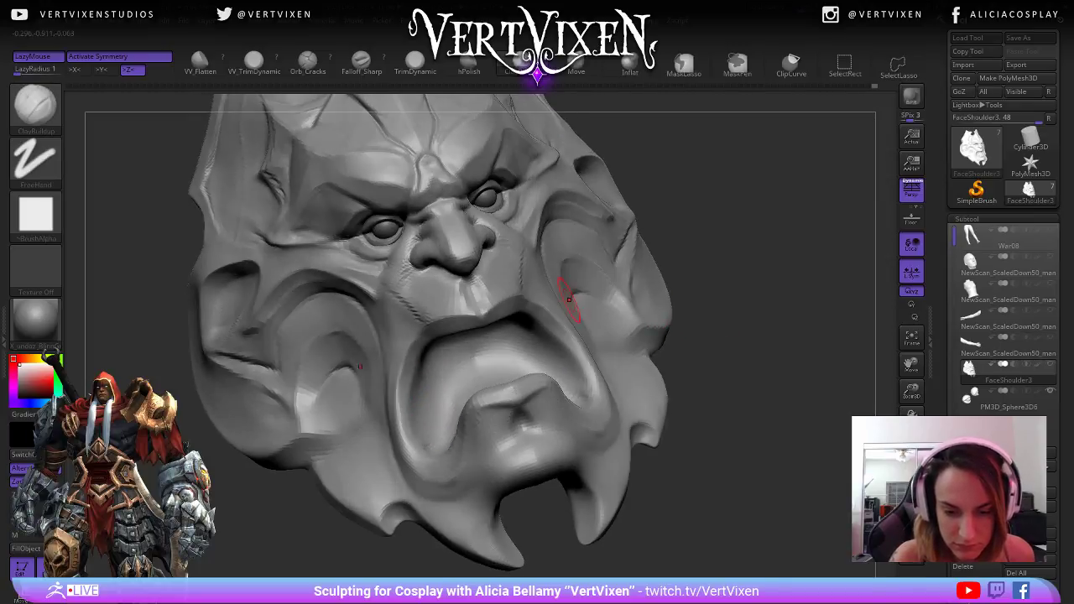
left_click_drag(422, 365, 428, 361)
right_click(424, 355)
left_click_drag(689, 326, 639, 329)
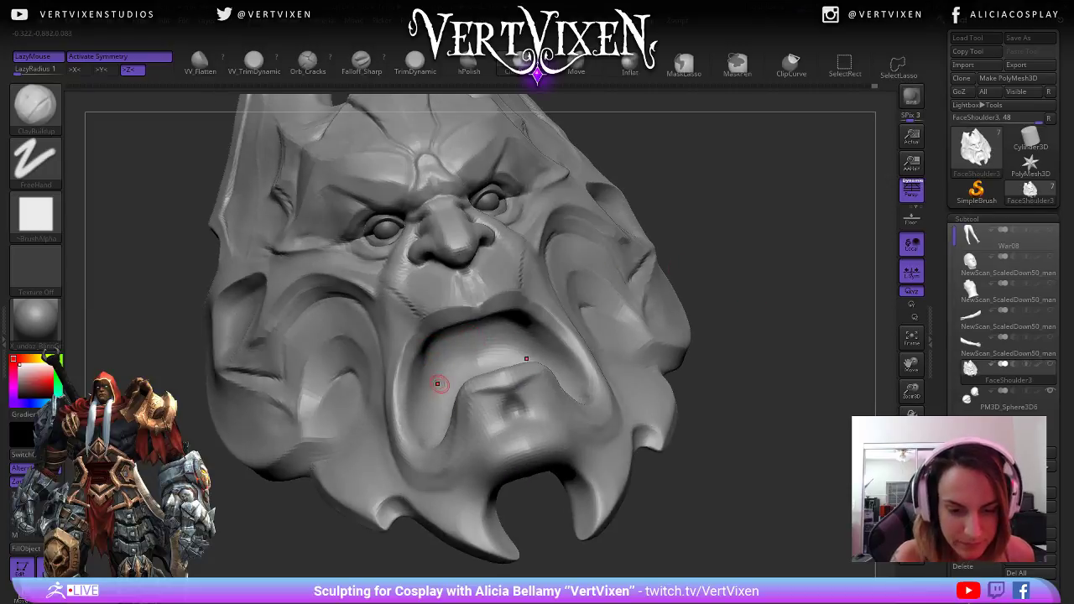
- Switch to the hPolish brush and polish the inner mouth surface just inside the mouth corner
key("b")
key("h")
key("p")
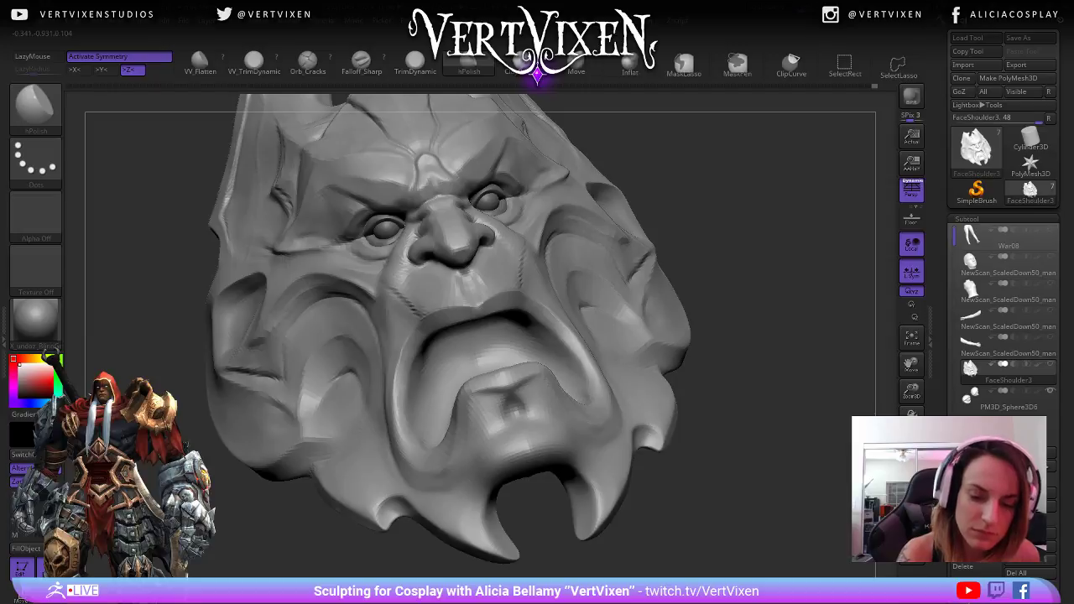
left_click_drag(713, 293, 706, 337)
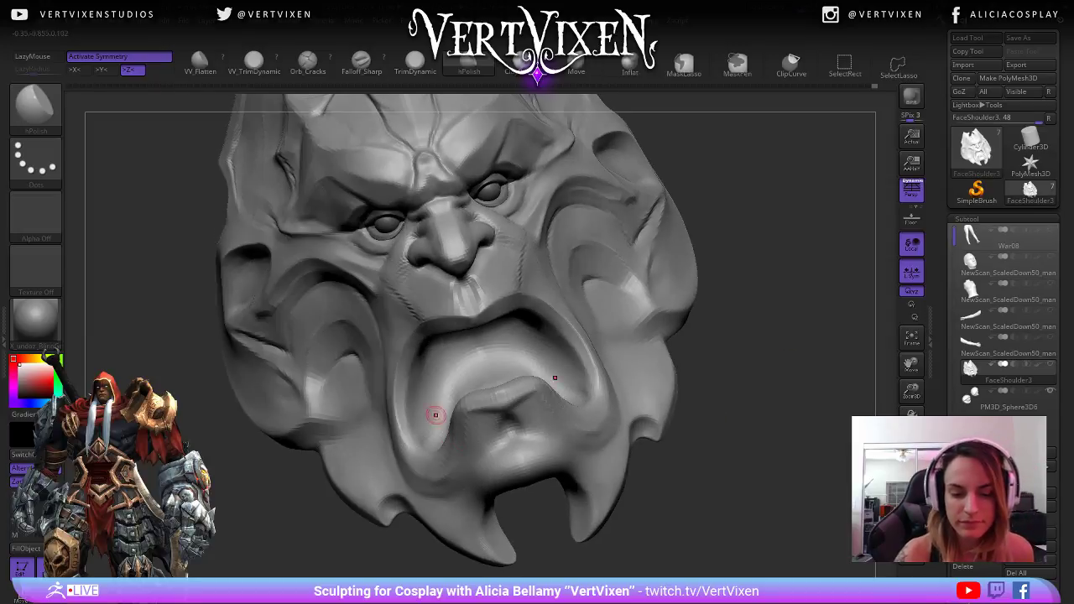
mouse_move(433, 415)
left_mouse_down()
mouse_move(424, 373)
mouse_move(435, 416)
left_mouse_up()
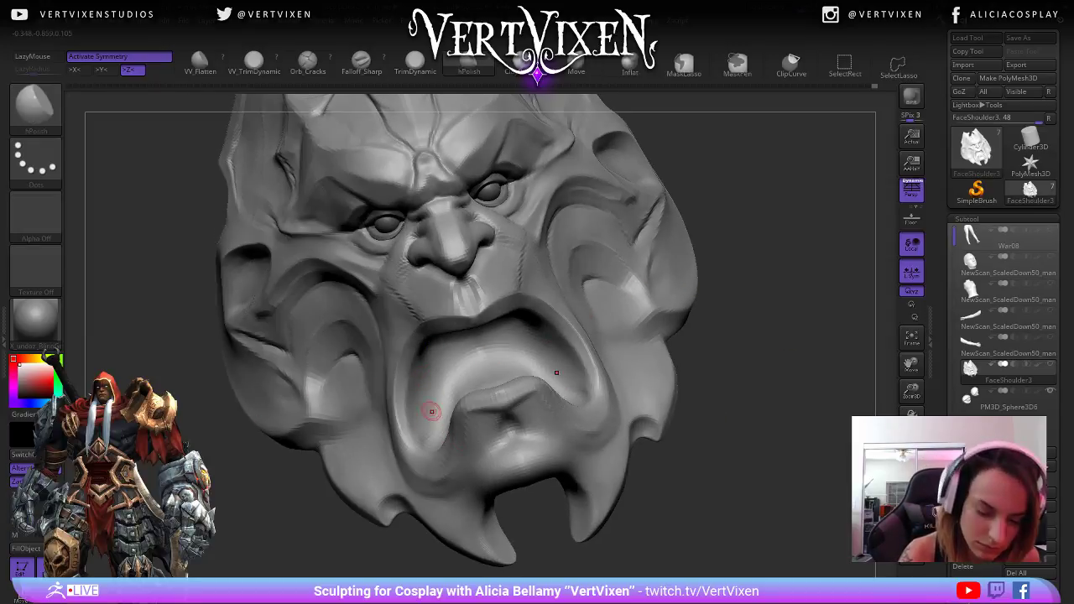
- Switch back to the ClayBuildup brush, add clay at the inner mouth corner and smooth the surface beside the lower lip
key("b")
key("c")
key("b")
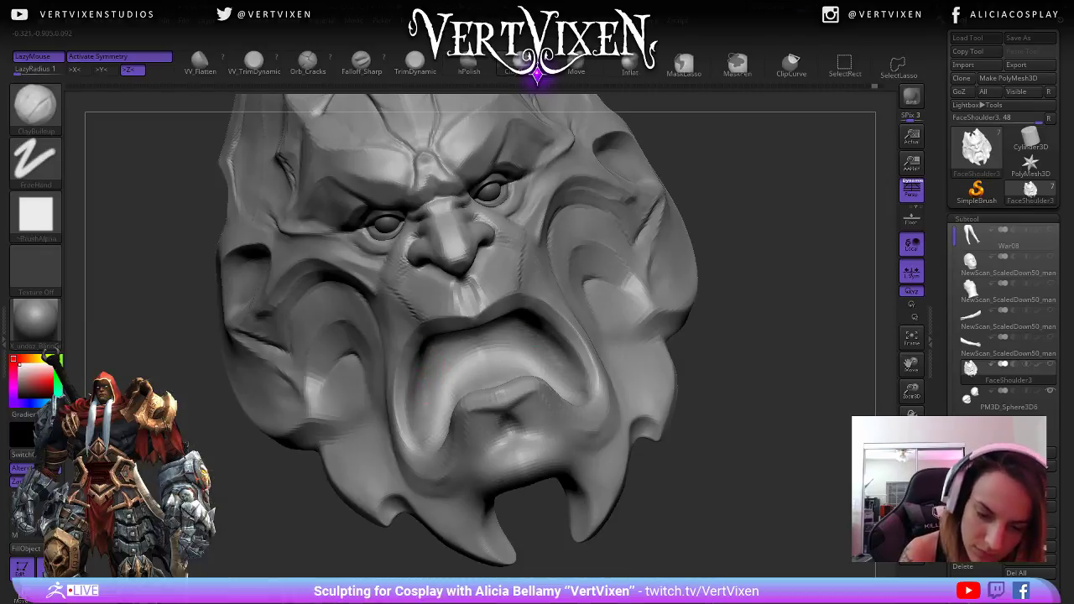
mouse_move(762, 299)
left_mouse_down()
mouse_move(422, 411)
mouse_move(437, 433)
left_mouse_up()
left_click_drag(721, 336, 755, 337)
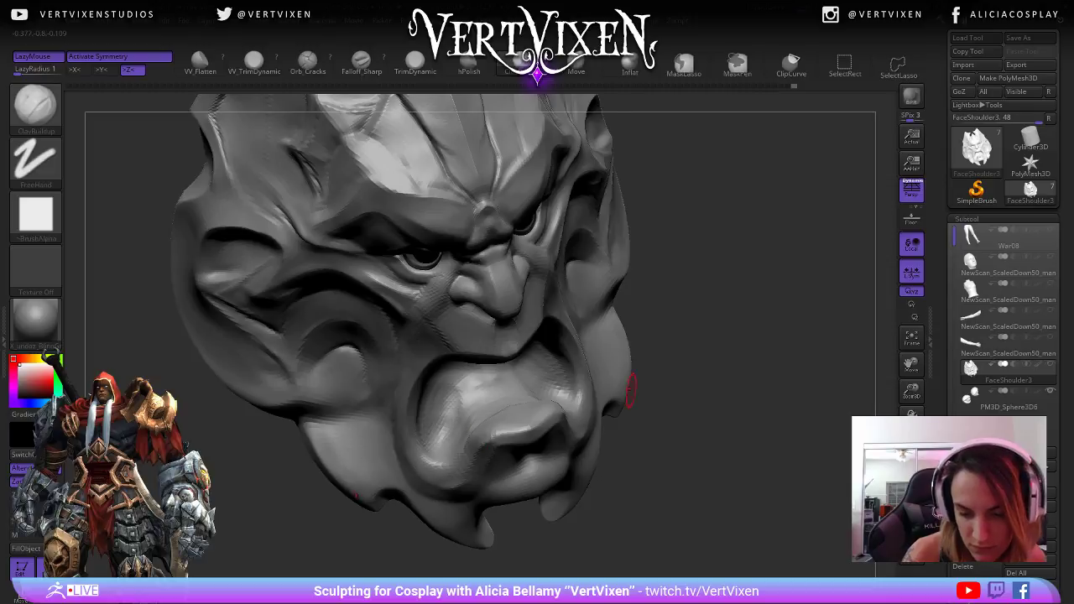
left_click_drag(627, 384, 575, 411)
left_click_drag(655, 415, 677, 420)
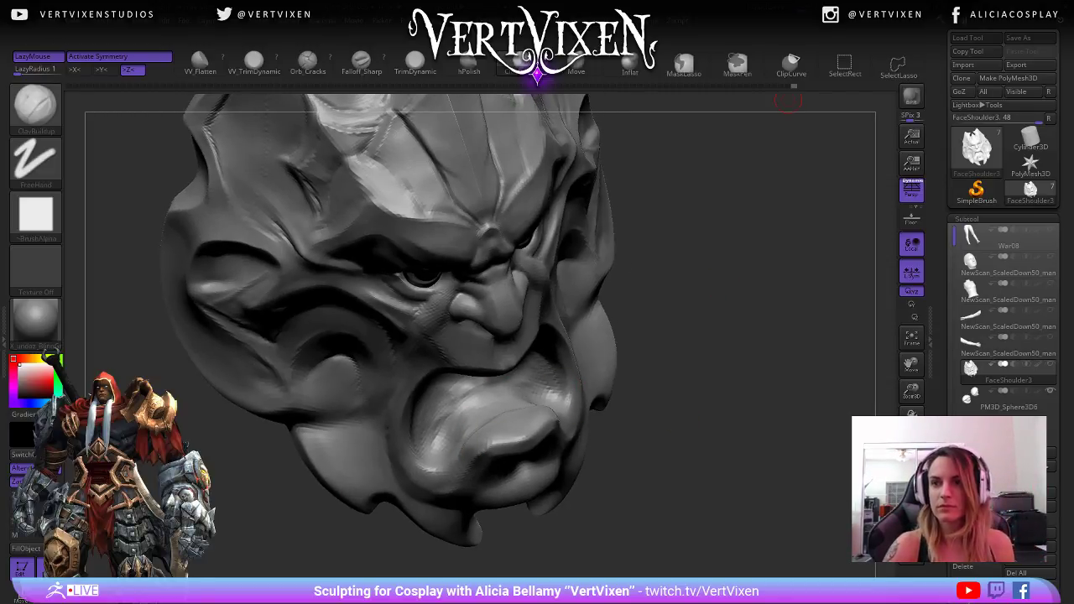
left_click_drag(787, 101, 805, 118)
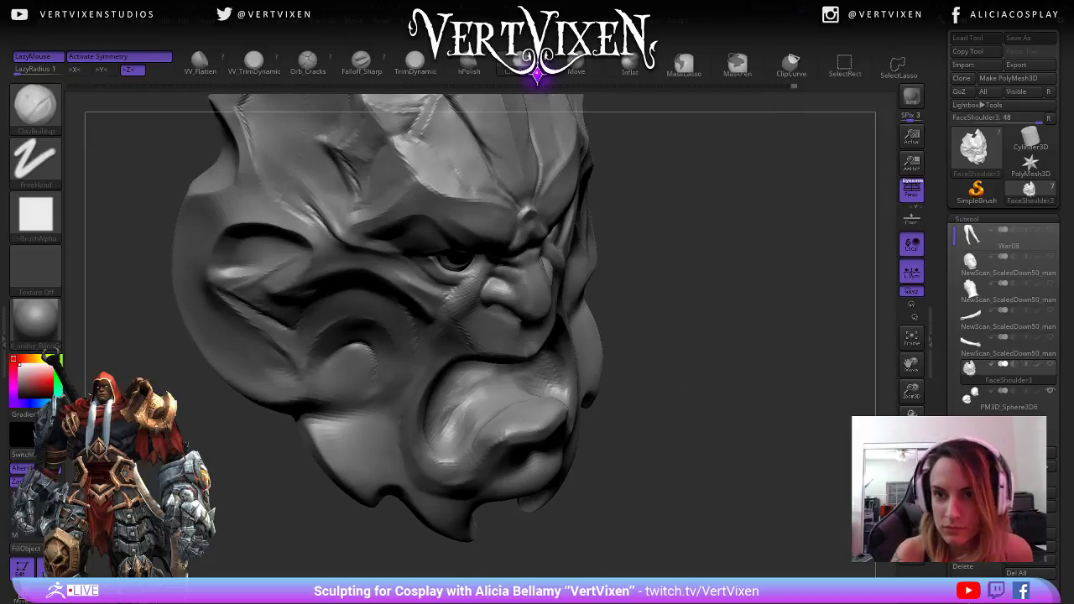
mouse_move(738, 369)
left_mouse_down()
mouse_move(705, 369)
mouse_move(700, 412)
left_mouse_up()
left_click_drag(445, 426, 464, 392, "shift")
- Build up the inner mouth wall from the lower mouth corner up toward the middle of the upper lip
left_click_drag(767, 374, 765, 424)
left_click_drag(438, 451, 461, 373)
left_click_drag(442, 431, 439, 387)
left_click_drag(755, 369, 704, 339)
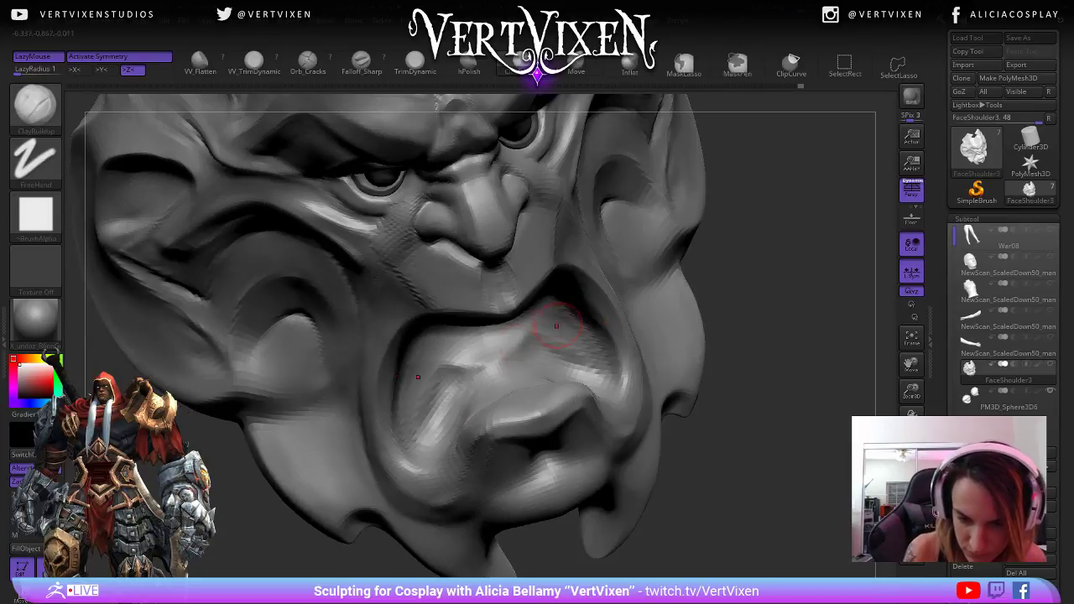
left_click_drag(516, 343, 428, 386)
left_click_drag(746, 369, 746, 344)
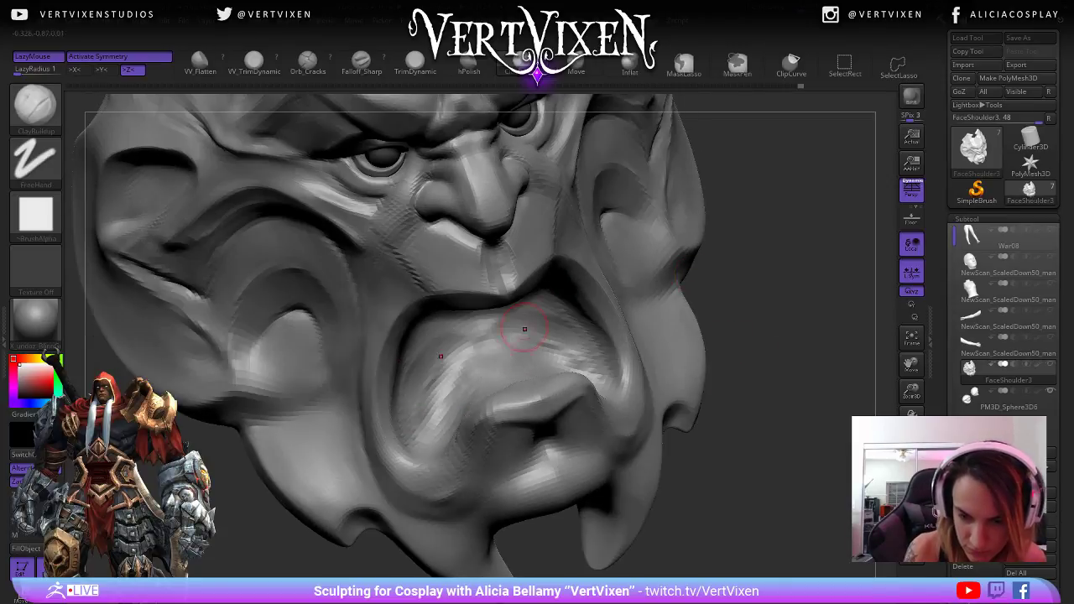
- Fill in the inner mouth surface directly beneath the upper lip and smooth the added clay
left_click_drag(525, 329, 457, 345)
mouse_move(763, 369)
left_mouse_down()
mouse_move(707, 334)
mouse_move(717, 337)
left_mouse_up()
mouse_move(510, 320)
left_mouse_down()
mouse_move(461, 329)
mouse_move(424, 362)
left_mouse_up()
left_click_drag(447, 323, 420, 356)
left_click_drag(755, 372, 789, 382)
left_click_drag(461, 329, 512, 317, "shift")
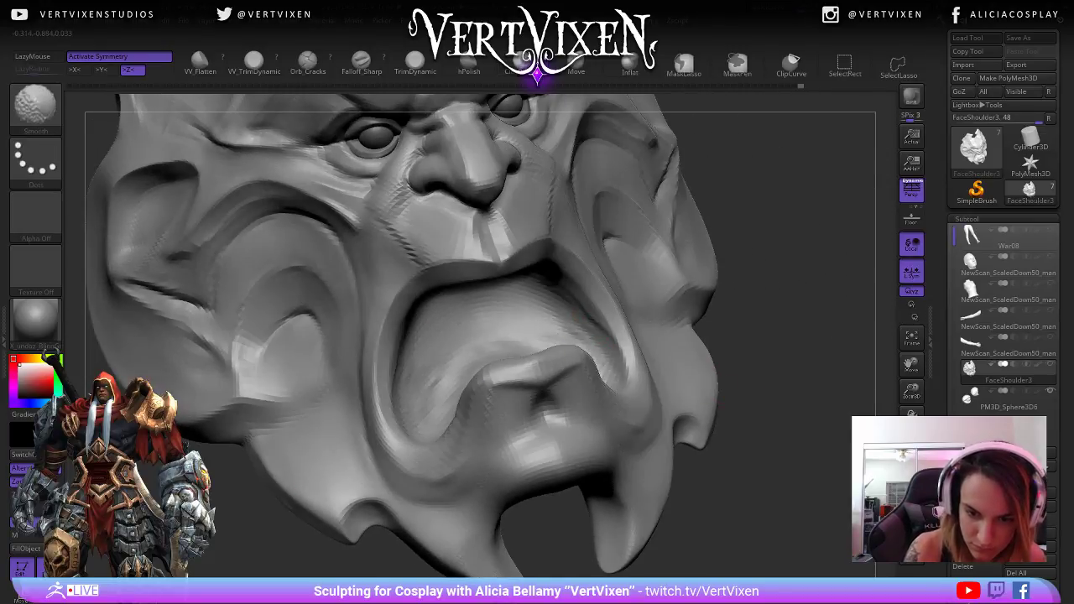
- Add clay across the inner mouth above the lower lip and smooth it from the mouth corner toward the centre
left_click_drag(755, 419, 781, 451)
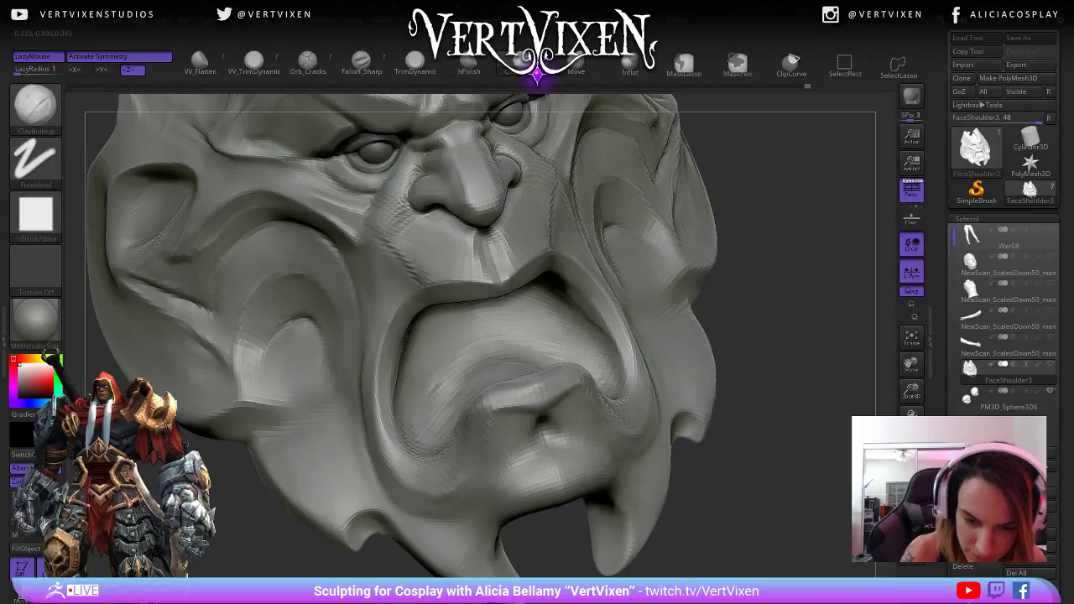
left_click_drag(546, 347, 446, 371)
left_click_drag(755, 377, 809, 411)
mouse_move(448, 405)
left_mouse_down("shift")
mouse_move(454, 367)
mouse_move(564, 358)
left_mouse_up("shift")
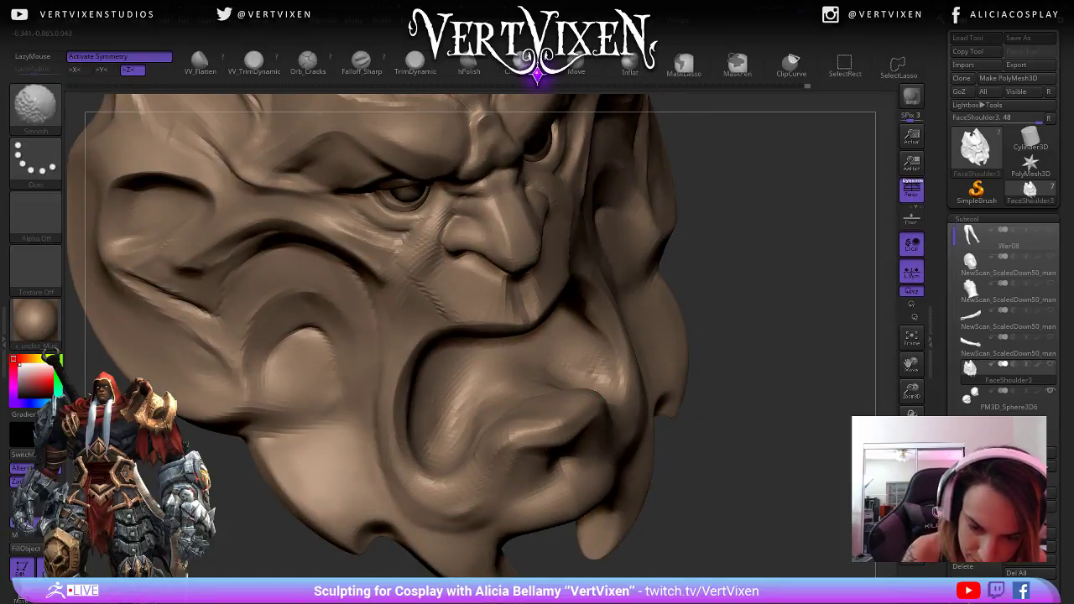
mouse_move(447, 426)
left_mouse_down()
mouse_move(535, 344)
mouse_move(562, 355)
left_mouse_up()
- Build up the upper inner mouth with diagonal strokes from the corner toward the underside of the upper lip
left_click_drag(755, 378, 738, 377)
left_click_drag(480, 377, 514, 353)
left_click_drag(456, 391, 527, 357)
left_click_drag(780, 378, 713, 365)
left_click_drag(449, 364, 513, 341)
mouse_move(426, 384)
left_mouse_down()
mouse_move(514, 329)
mouse_move(514, 308)
mouse_move(495, 330)
mouse_move(525, 315)
left_mouse_up()
- Thicken the surface behind the lower lip and carry the strokes down into the mouth corner
left_click_drag(772, 369, 843, 399)
left_click_drag(472, 391, 507, 369)
mouse_move(453, 409)
left_mouse_down()
mouse_move(495, 356)
mouse_move(514, 352)
left_mouse_up()
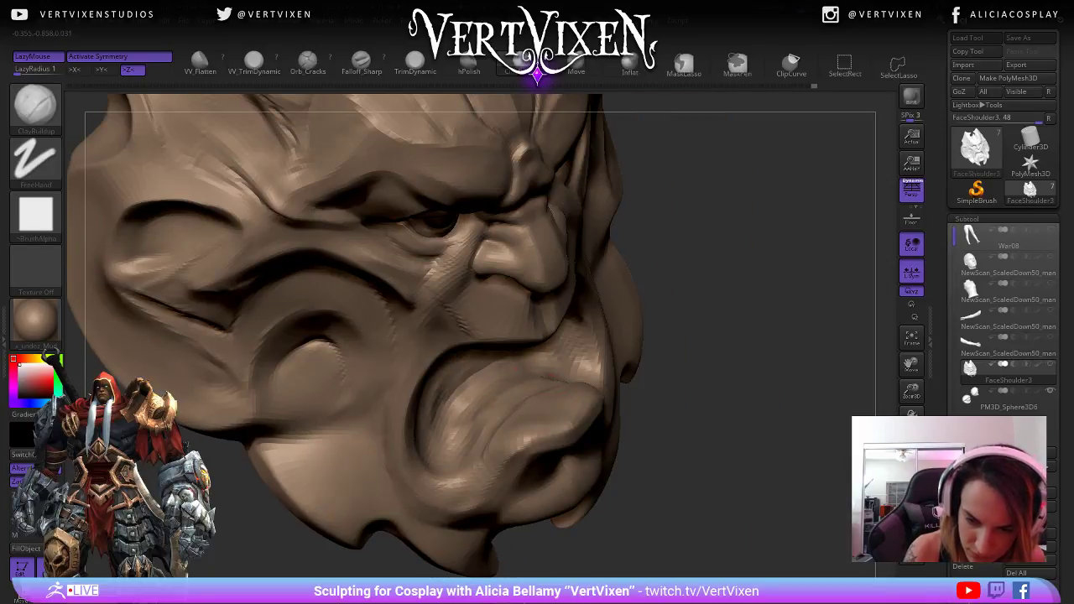
left_click_drag(491, 404, 525, 386)
left_click_drag(755, 394, 727, 401)
left_click_drag(475, 434, 460, 454)
left_click_drag(718, 390, 664, 378)
- Smooth the whole inner mouth surface from beneath the upper lip down to behind the lower lip
left_click_drag(508, 377, 496, 389, "shift")
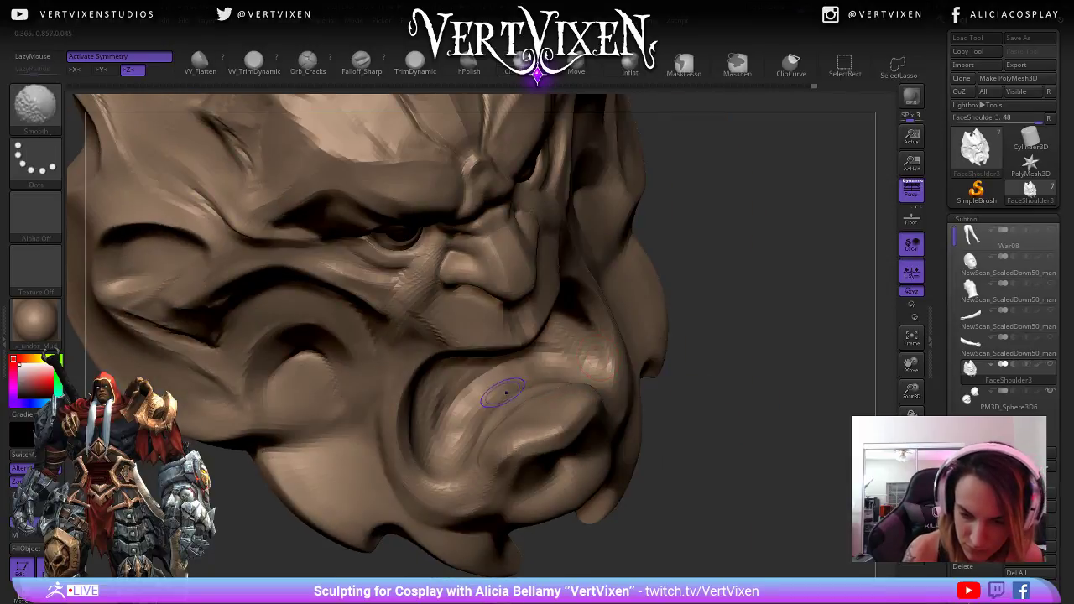
left_click_drag(671, 369, 695, 372)
left_click_drag(472, 378, 466, 438, "shift")
left_click_drag(713, 385, 659, 370)
left_click_drag(490, 352, 466, 385, "shift")
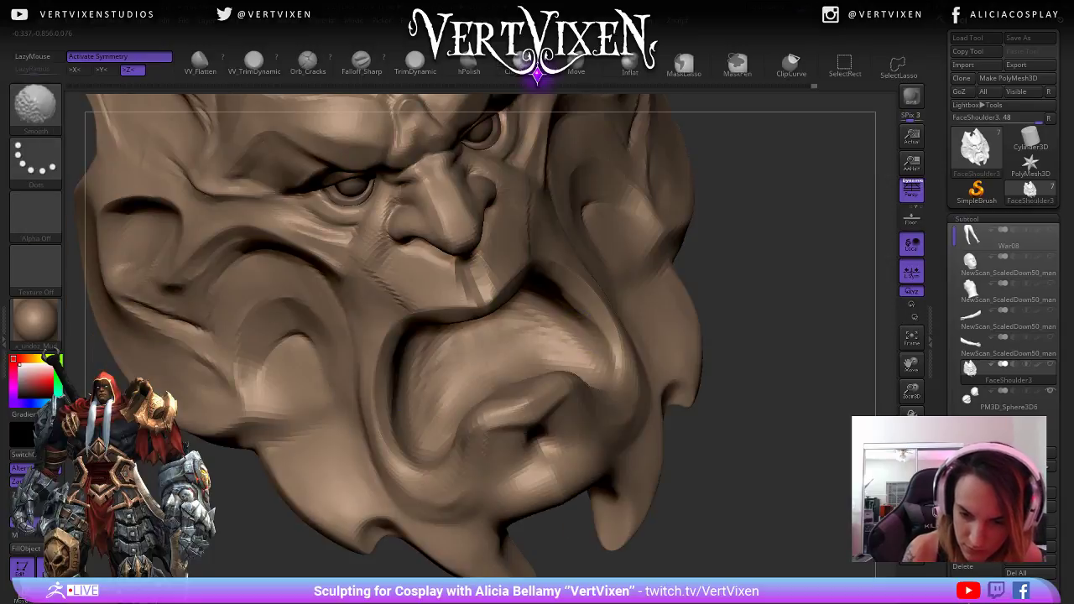
left_click_drag(446, 341, 438, 359, "shift")
left_click_drag(662, 385, 713, 398)
mouse_move(534, 389)
left_mouse_down("shift")
mouse_move(500, 400)
mouse_move(462, 436)
left_mouse_up("shift")
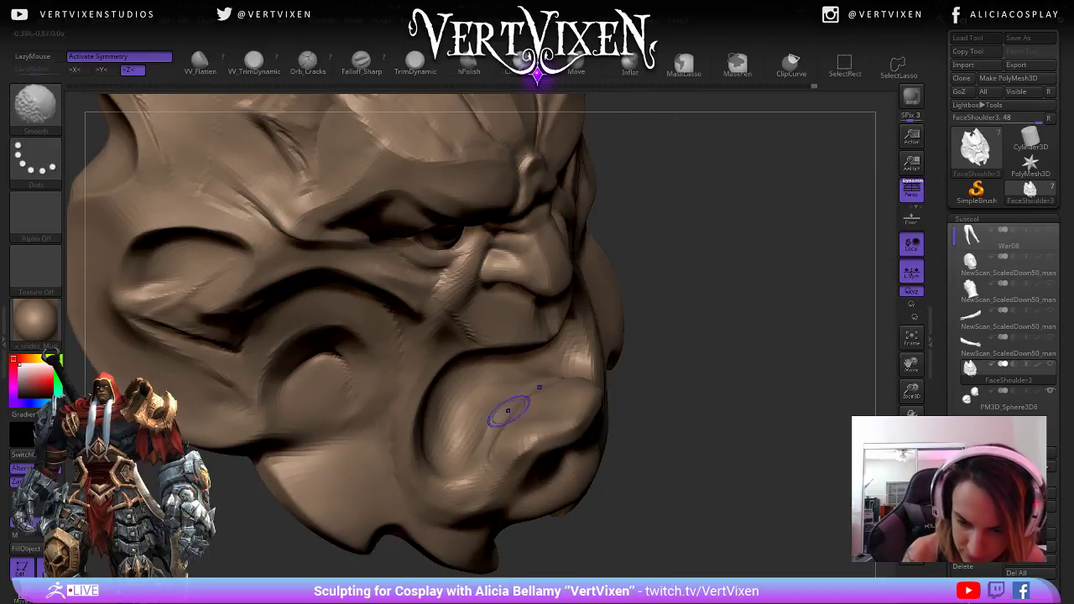
mouse_move(713, 378)
left_mouse_down()
mouse_move(706, 428)
mouse_move(722, 444)
mouse_move(690, 383)
mouse_move(479, 445)
mouse_move(669, 439)
left_mouse_up()
- Build up the lower inner mouth corner with the ClayBuildup brush and smooth the result, working from the side
key("space")
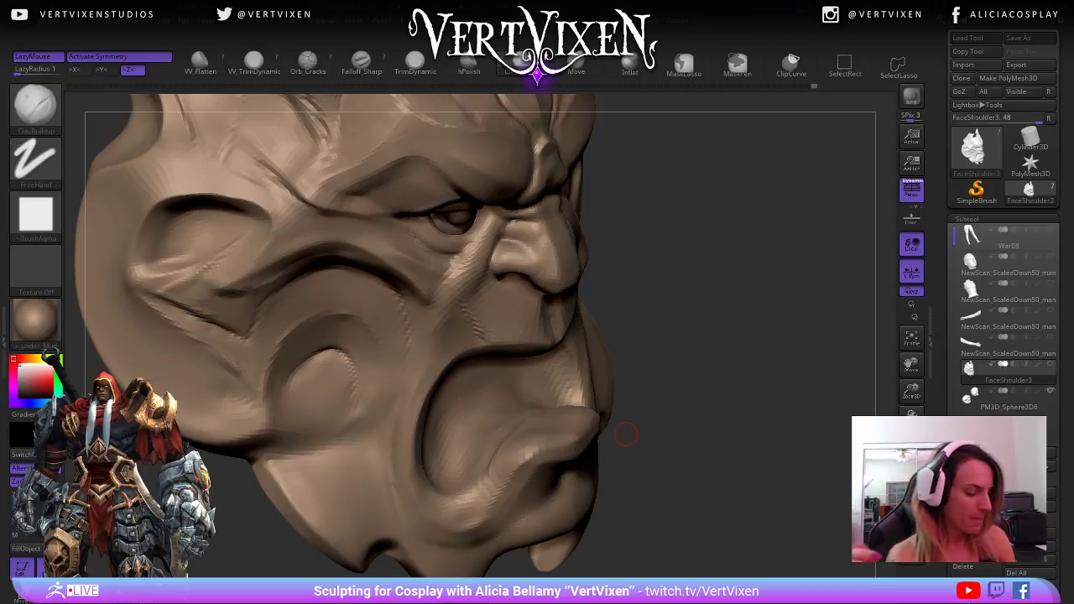
left_click_drag(624, 434, 460, 480)
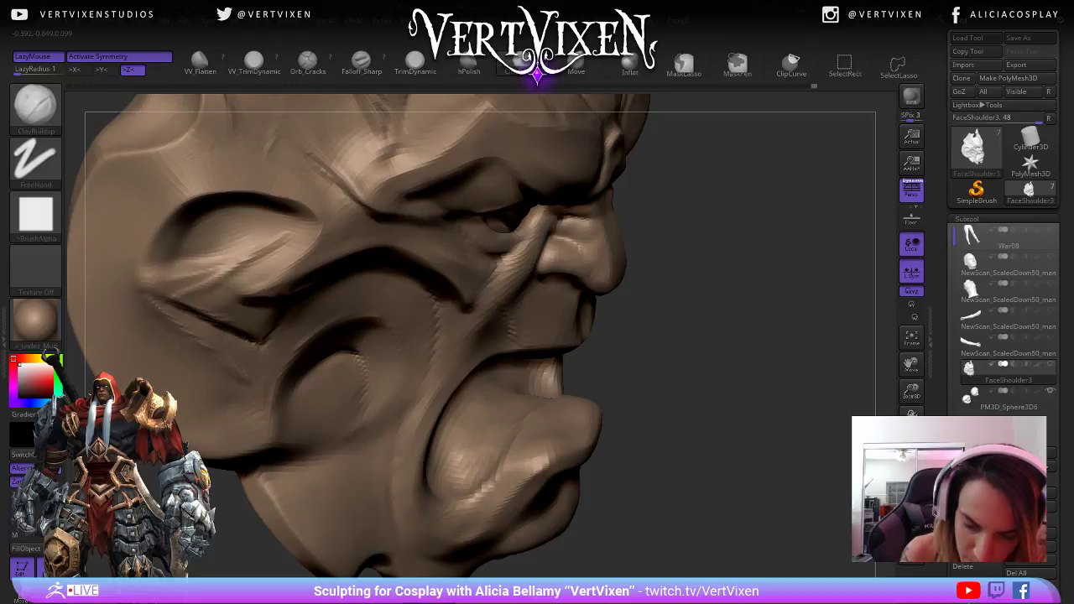
right_click_drag(503, 403, 513, 457)
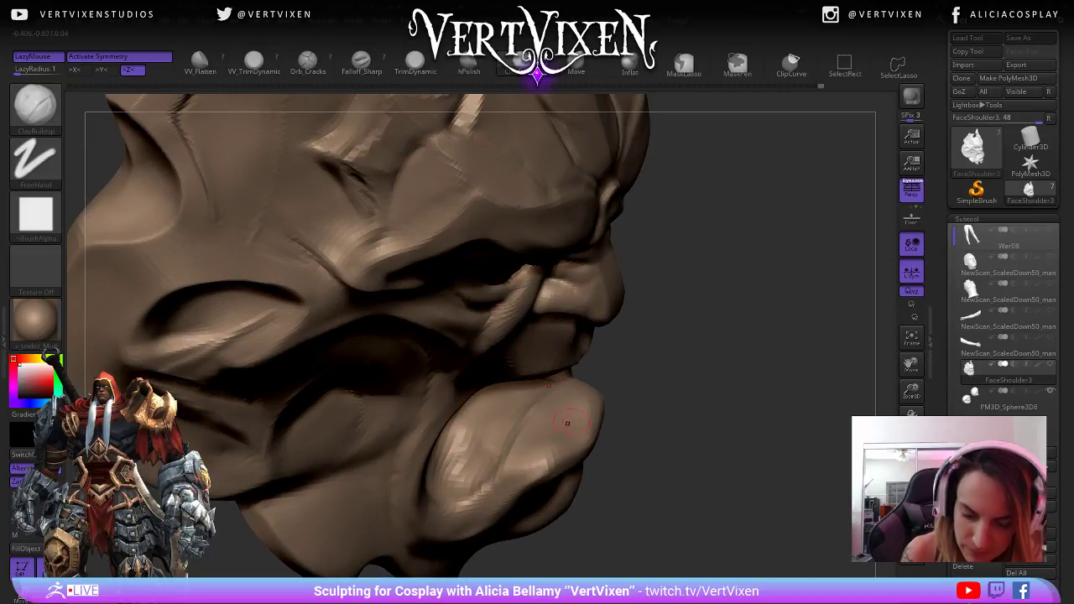
right_click_drag(570, 423, 546, 457)
mouse_move(480, 496)
right_mouse_down()
mouse_move(475, 463)
mouse_move(485, 453)
right_mouse_up()
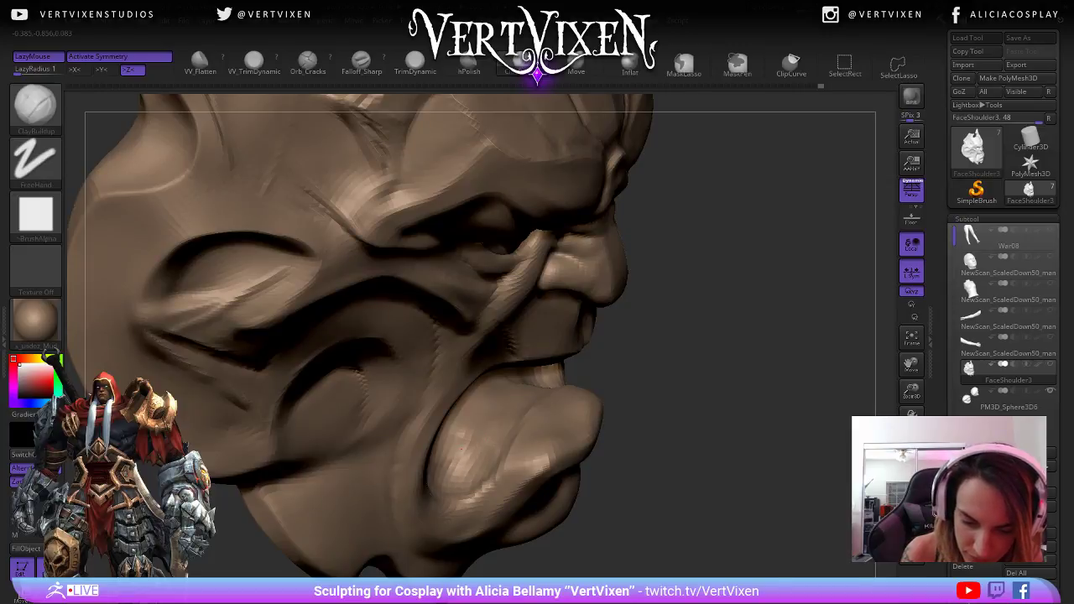
left_click_drag(461, 447, 446, 463)
mouse_move(458, 457)
right_mouse_down()
mouse_move(378, 460)
mouse_move(374, 402)
mouse_move(458, 470)
mouse_move(445, 456)
right_mouse_up()
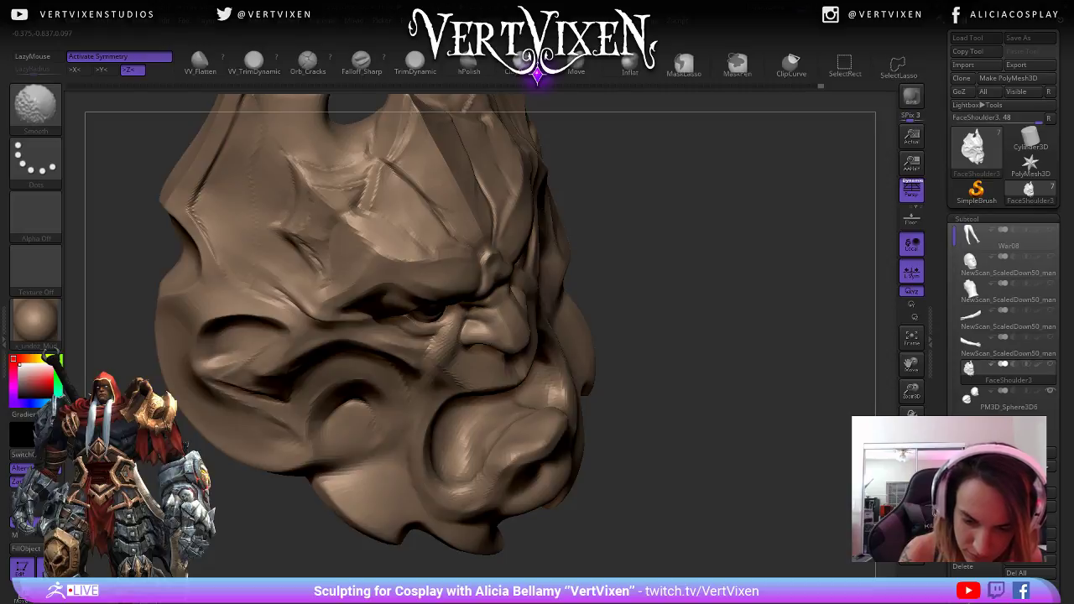
mouse_move(592, 410)
right_mouse_down()
mouse_move(536, 417)
mouse_move(513, 353)
mouse_move(531, 480)
right_mouse_up()
mouse_move(470, 457)
right_mouse_down()
mouse_move(753, 521)
mouse_move(697, 489)
mouse_move(676, 540)
right_mouse_up()
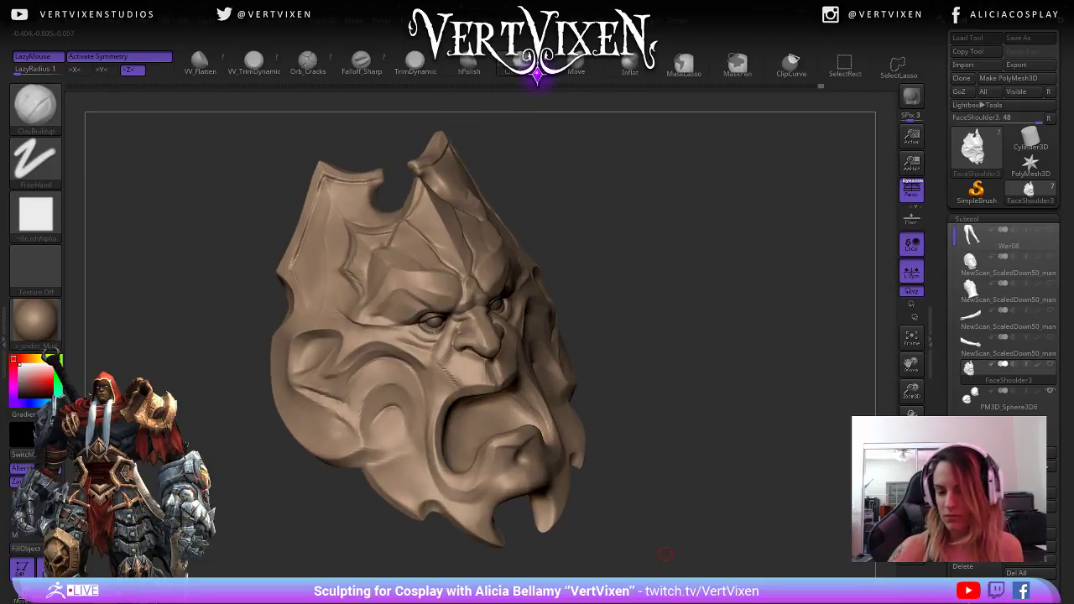
- Append a Sphere3D as a new subtool, make it the active subtool and keep FaceShoulder3 visible
left_click(1030, 533)
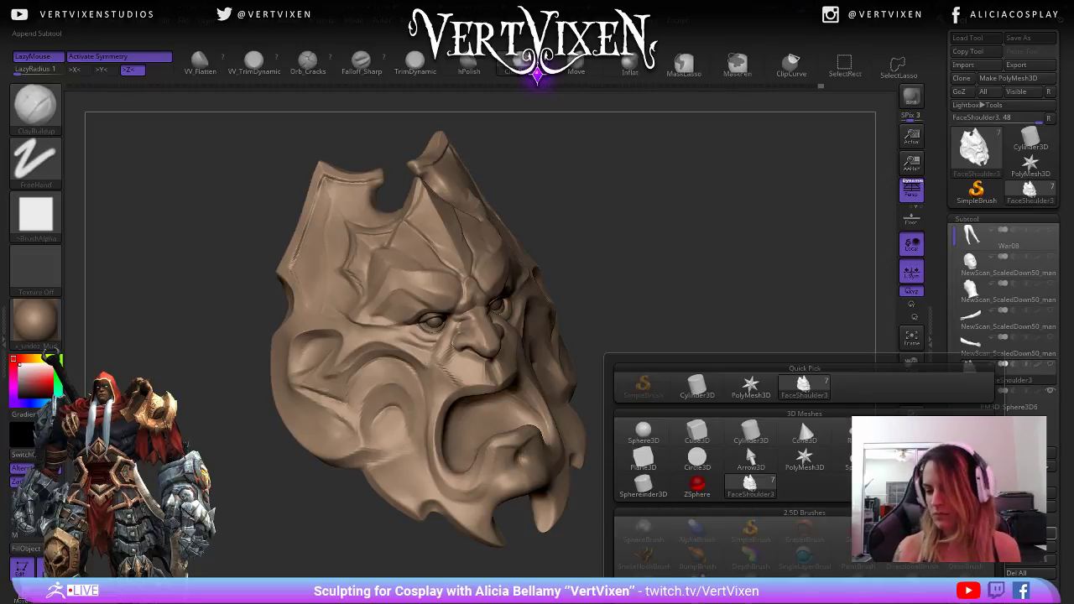
left_click(642, 431)
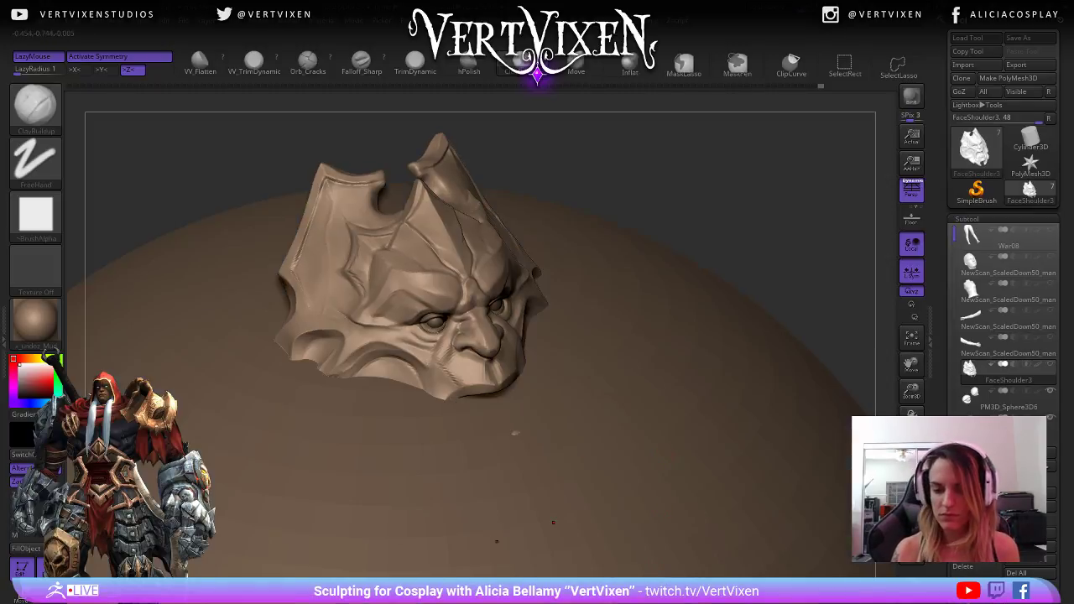
left_click_drag(749, 251, 738, 176, "alt")
left_click(621, 436, "alt")
left_click_drag(726, 451, 864, 299, "alt")
left_click(954, 291)
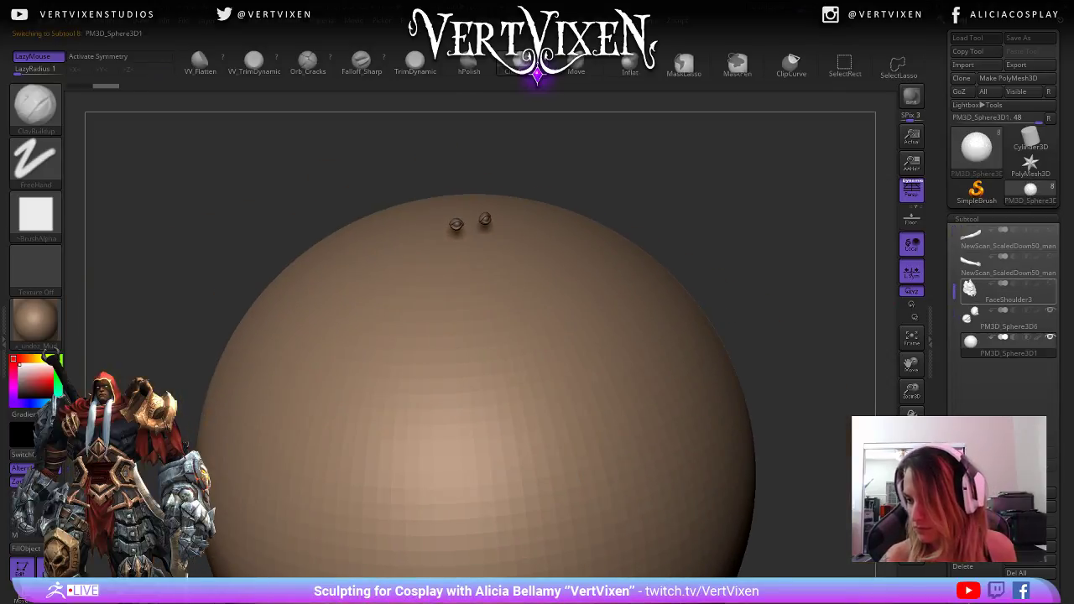
left_click(1050, 283)
- Activate the Move gizmo and scale the sphere down uniformly to a small fraction of its size
right_click_drag(678, 441, 666, 390, "alt")
key("w")
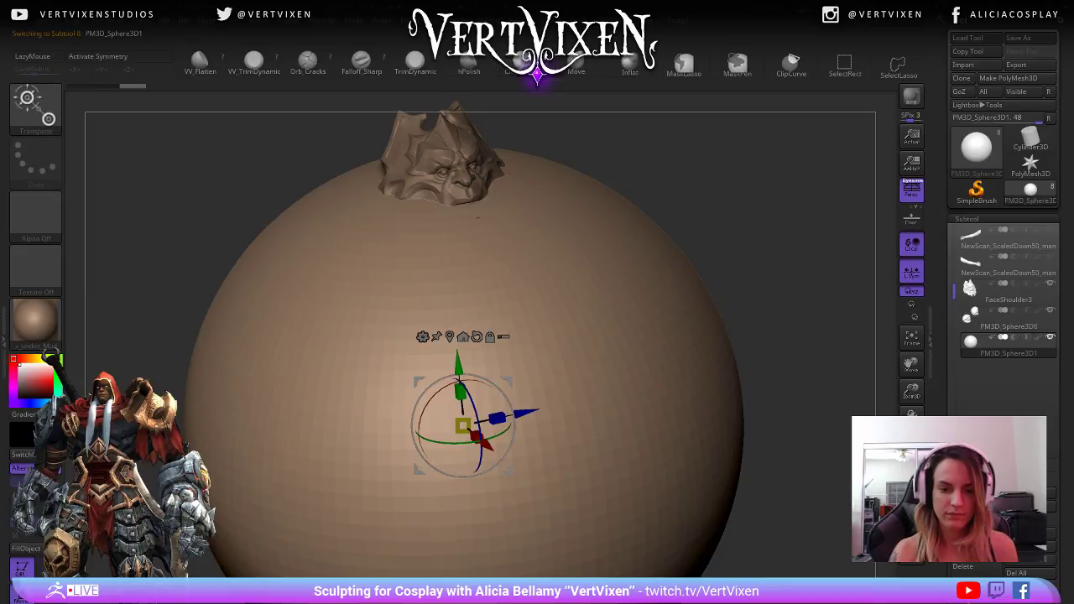
right_click_drag(489, 394, 493, 382, "alt")
left_click_drag(466, 413, 445, 446)
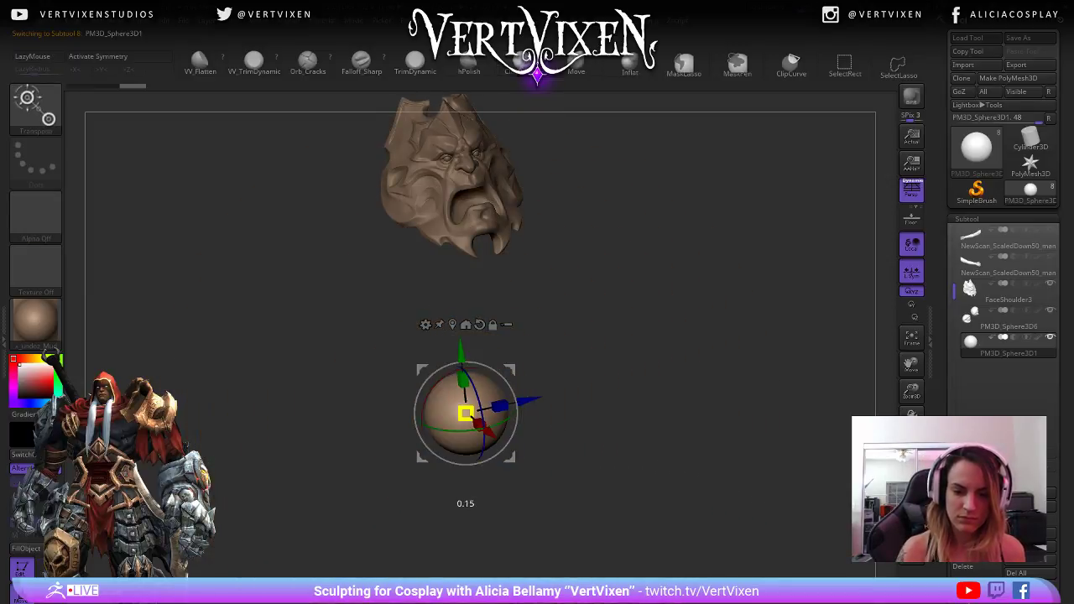
right_click_drag(457, 432, 479, 476, "alt")
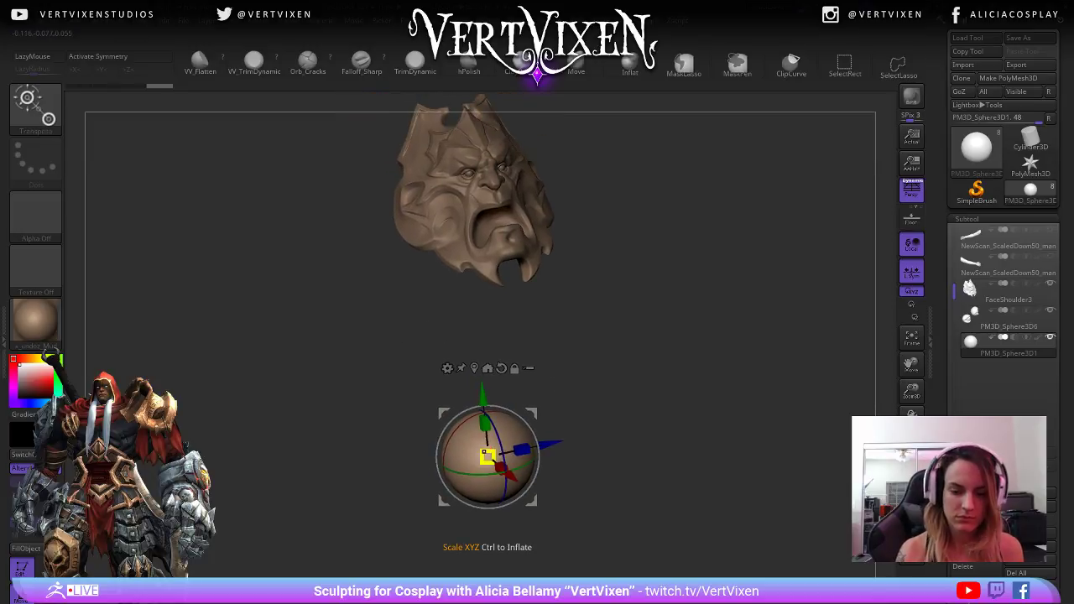
left_click_drag(487, 457, 469, 488)
- Move the small sphere up to the face and centre it within the mouth opening
left_click_drag(482, 395, 465, 158)
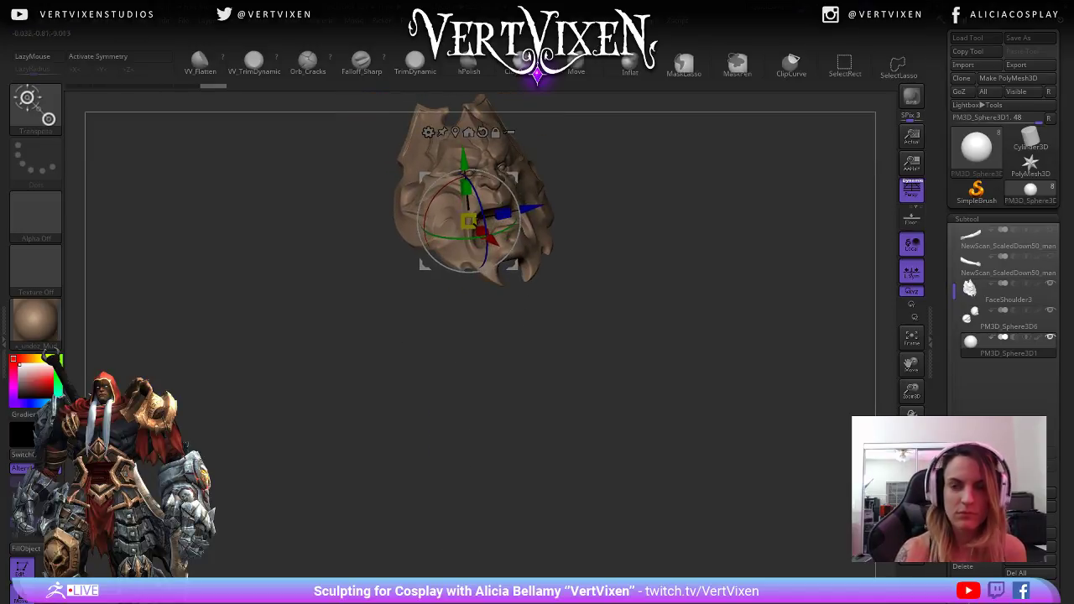
right_click_drag(464, 159, 570, 155, "shift")
left_click_drag(468, 154, 468, 413)
right_click_drag(494, 391, 489, 461, "alt")
left_click_drag(463, 481, 463, 183)
left_click_drag(530, 250, 655, 250)
right_click_drag(654, 250, 635, 337, "shift")
left_click_drag(636, 337, 578, 336)
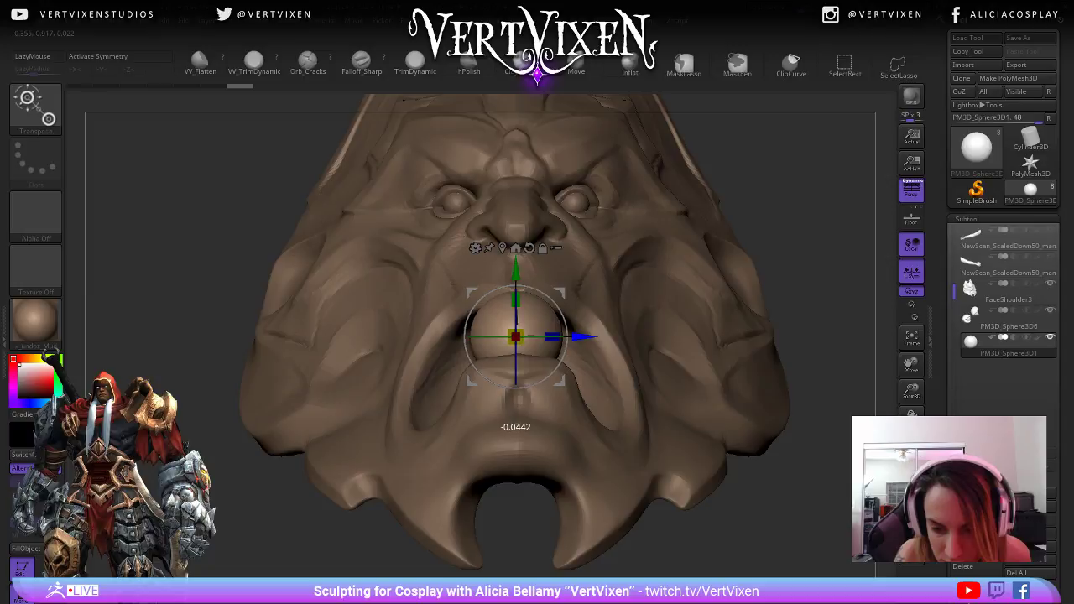
left_click_drag(587, 337, 587, 336)
- Lower the sphere and push it back into the mouth behind the lower lip, working in side view
right_click_drag(586, 336, 655, 344, "ctrl")
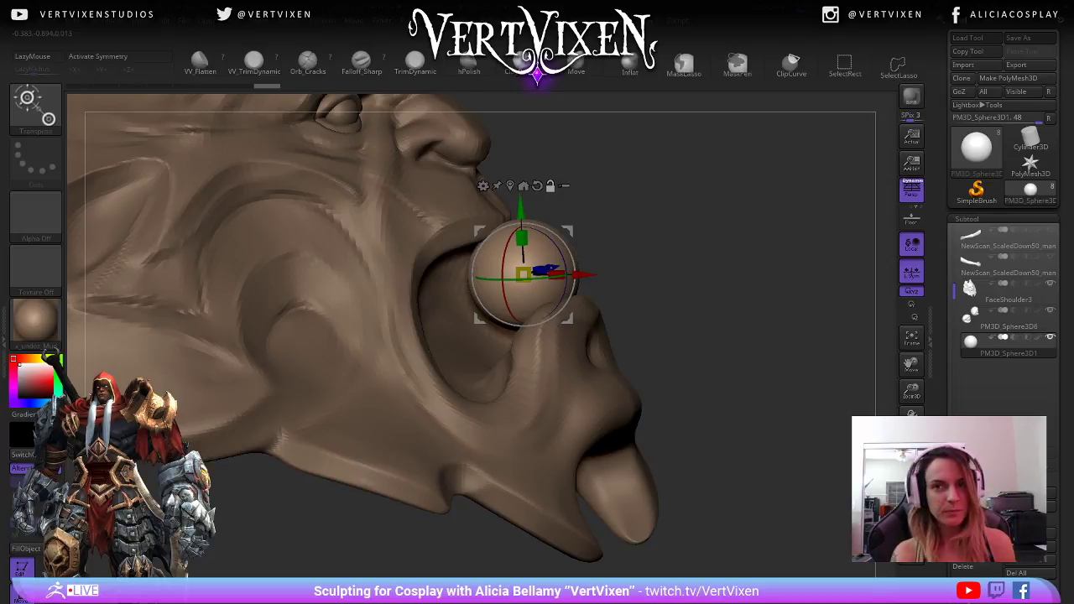
right_click_drag(654, 344, 694, 374, "ctrl")
right_click_drag(671, 335, 650, 344, "shift")
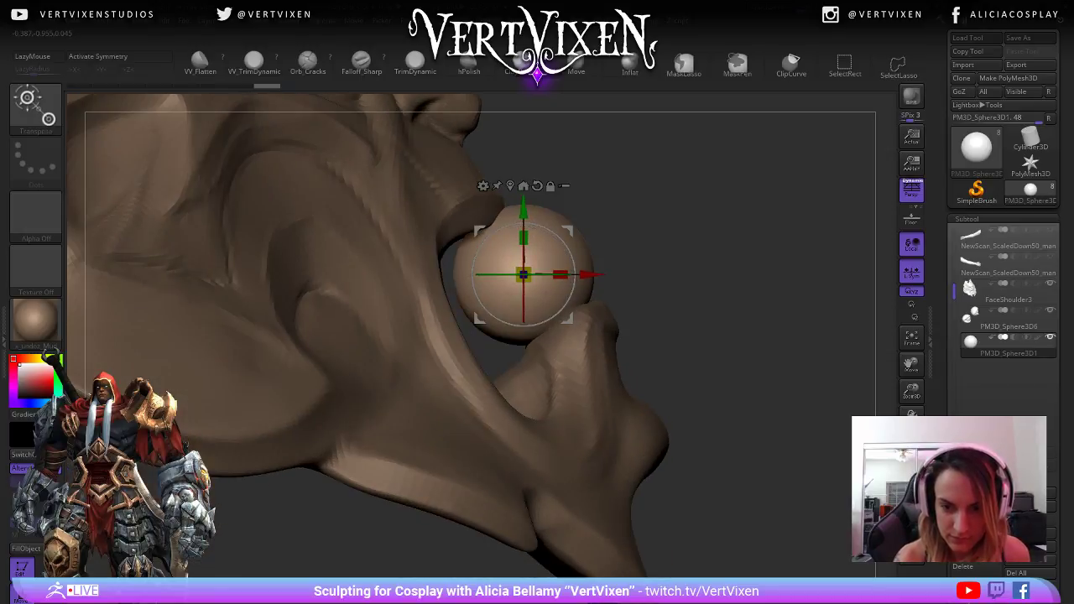
left_click_drag(523, 207, 524, 296)
mouse_move(554, 311)
right_mouse_down()
mouse_move(470, 315)
mouse_move(554, 312)
right_mouse_up()
left_click_drag(589, 363, 549, 363)
mouse_move(549, 364)
right_mouse_down("alt")
mouse_move(484, 340)
mouse_move(447, 353)
right_mouse_up("alt")
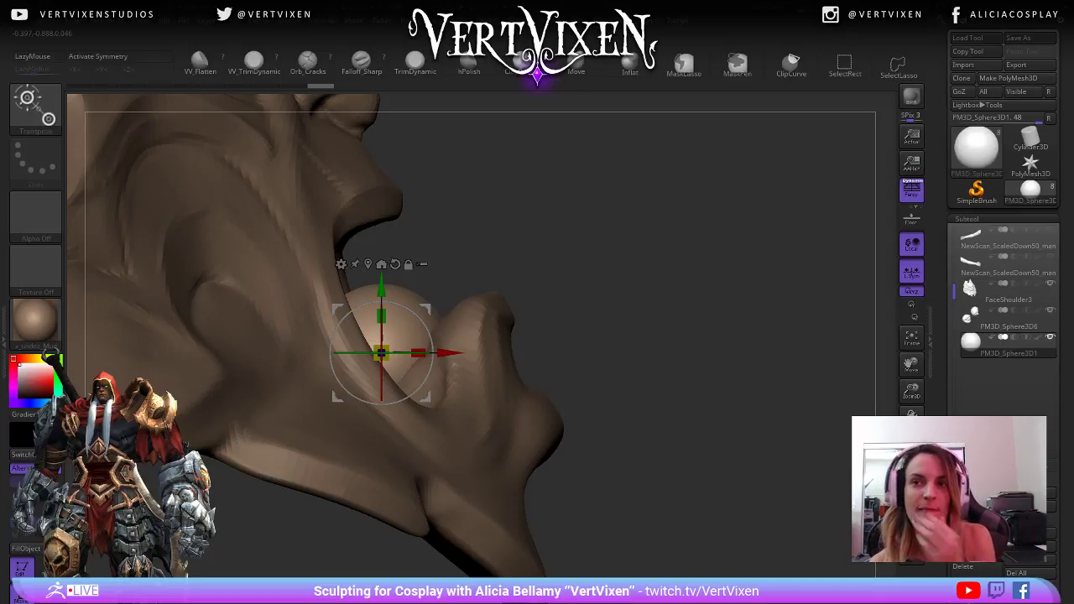
right_click_drag(638, 319, 578, 338)
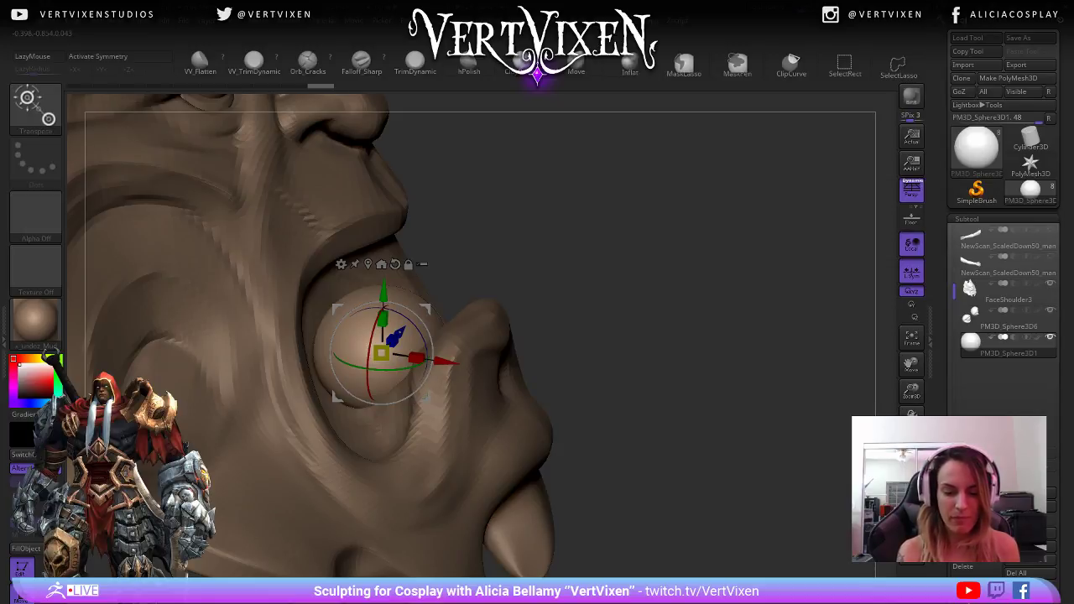
left_click_drag(671, 352, 693, 273, "alt")
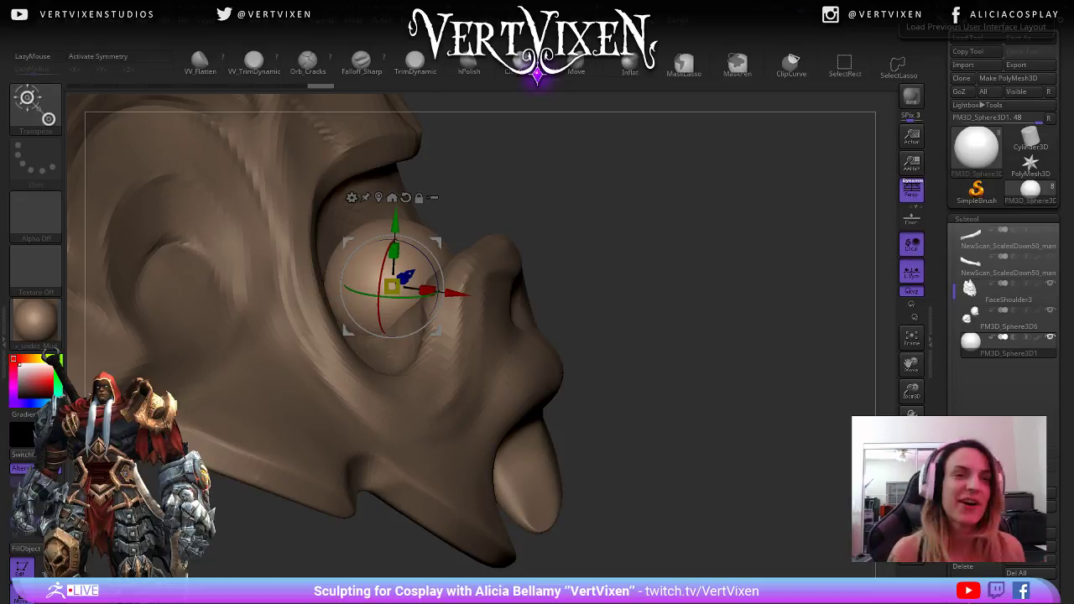
- Switch to the Move brush and adjust its size to fit the small sphere in the mouth
mouse_move(721, 319)
left_mouse_down()
mouse_move(621, 302)
mouse_move(751, 323)
mouse_move(713, 340)
mouse_move(715, 325)
left_mouse_up()
mouse_move(715, 325)
left_mouse_down()
mouse_move(675, 340)
mouse_move(682, 406)
mouse_move(733, 388)
left_mouse_up()
key("b")
key("m")
key("v")
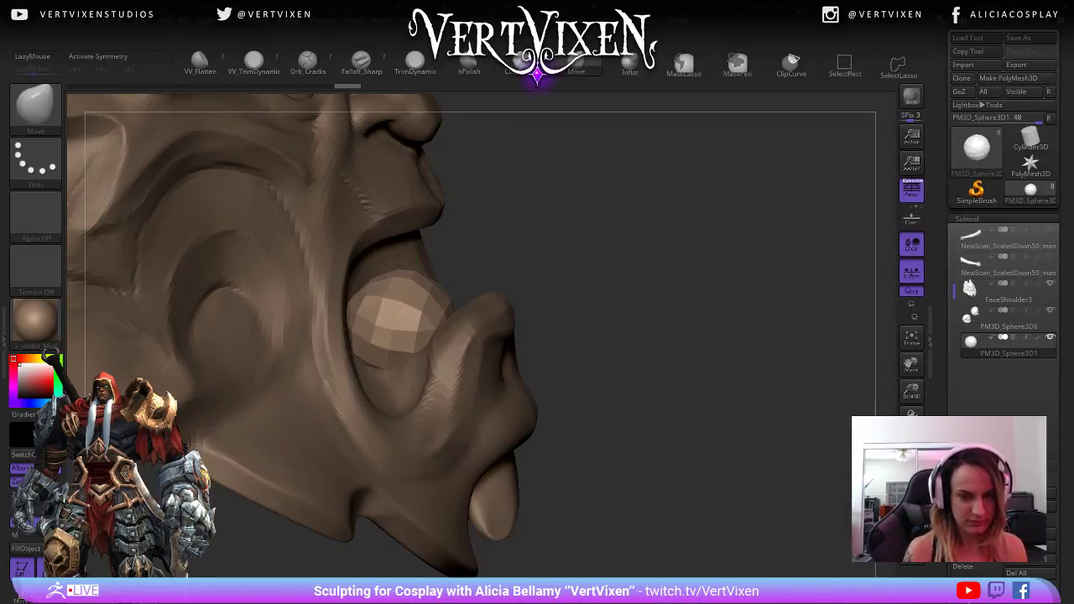
key("space")
mouse_move(588, 271)
left_mouse_down()
mouse_move(595, 304)
mouse_move(645, 342)
mouse_move(687, 347)
left_mouse_up()
- Turn on symmetry for the sphere and set it to mirror across the Z axis only
key("x")
key("space")
left_click_drag(550, 334, 572, 334)
left_click_drag(572, 283, 545, 290)
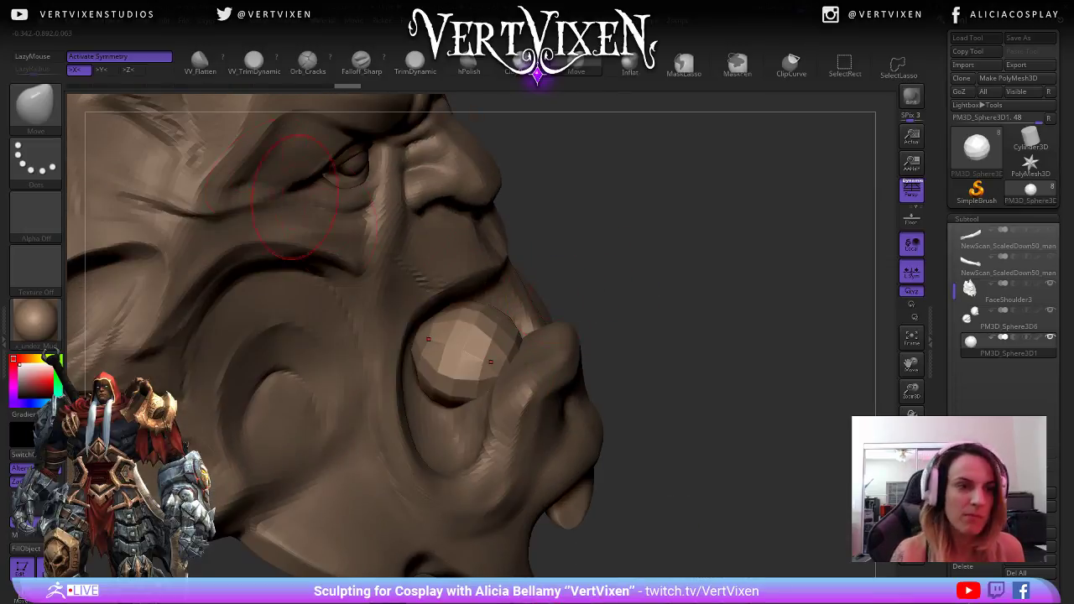
left_click(131, 69)
left_click(79, 70)
mouse_move(453, 243)
left_mouse_down()
mouse_move(532, 302)
mouse_move(493, 326)
mouse_move(643, 294)
left_mouse_up()
left_click_drag(817, 289, 713, 309)
left_click_drag(791, 373, 828, 442, "ctrl")
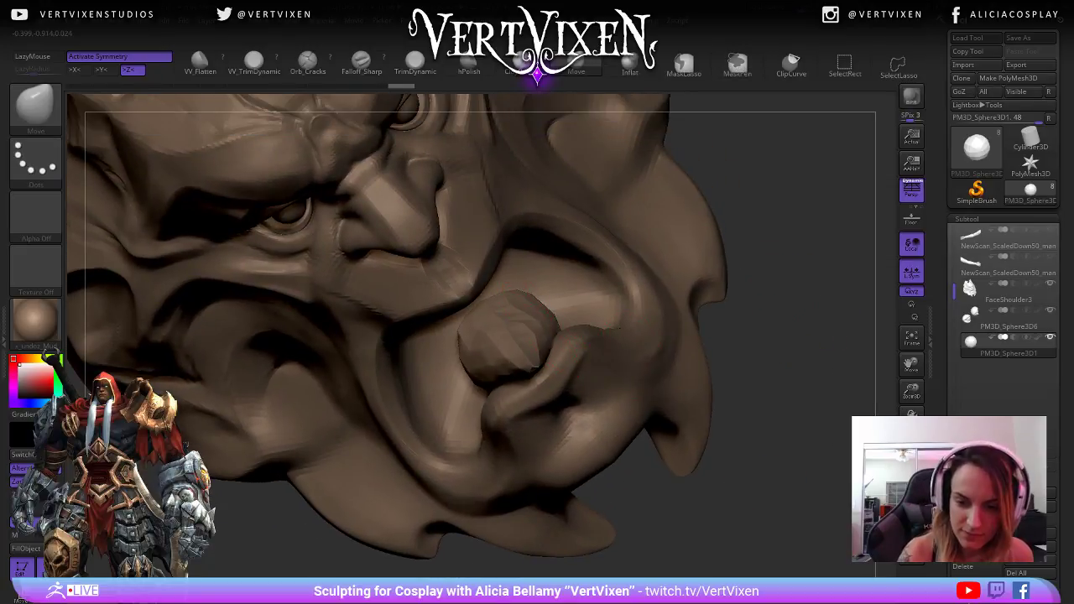
- Pull the sphere's front out towards the lower lip into a rough tongue shape and smooth it
left_click_drag(528, 348, 546, 333)
mouse_move(747, 319)
left_mouse_down()
mouse_move(839, 323)
mouse_move(746, 325)
mouse_move(830, 335)
left_mouse_up()
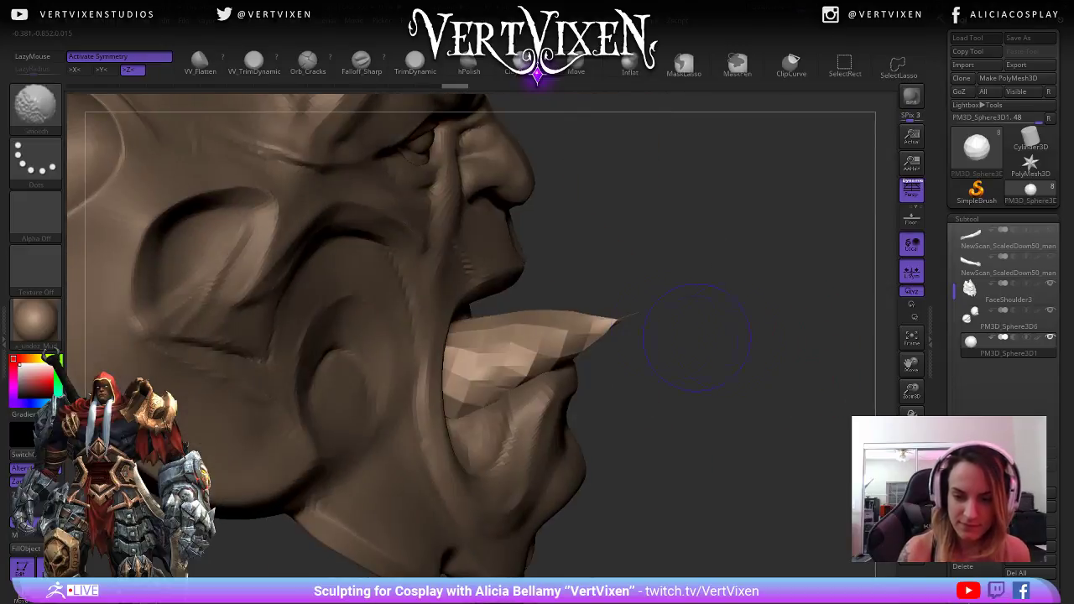
mouse_move(807, 422)
left_mouse_down()
mouse_move(731, 418)
mouse_move(754, 445)
mouse_move(505, 338)
left_mouse_up()
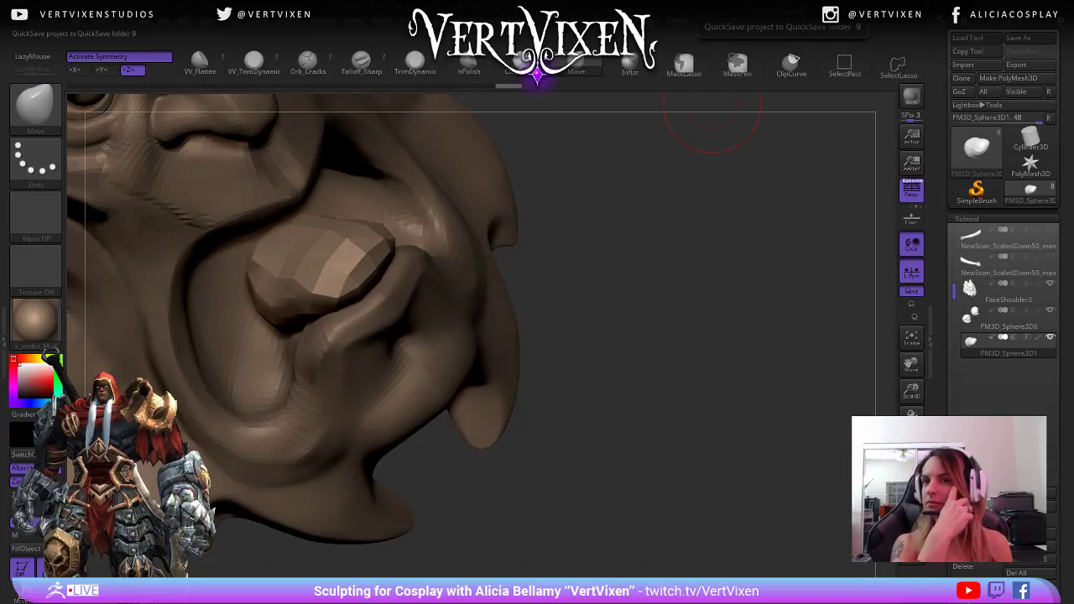
mouse_move(711, 123)
left_mouse_down()
mouse_move(718, 307)
mouse_move(739, 330)
left_mouse_up()
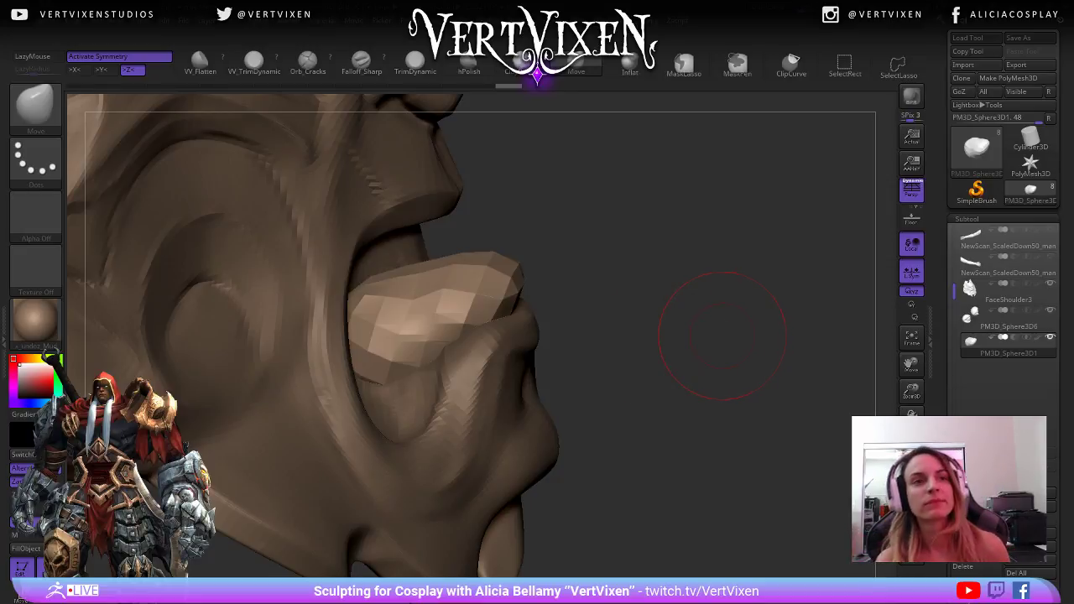
- Push down the upper surface of the tongue with the Move brush to thin its middle and back
mouse_move(722, 336)
left_mouse_down()
mouse_move(678, 355)
mouse_move(698, 339)
left_mouse_up()
left_click_drag(381, 277, 382, 309)
left_click_drag(449, 266, 453, 287)
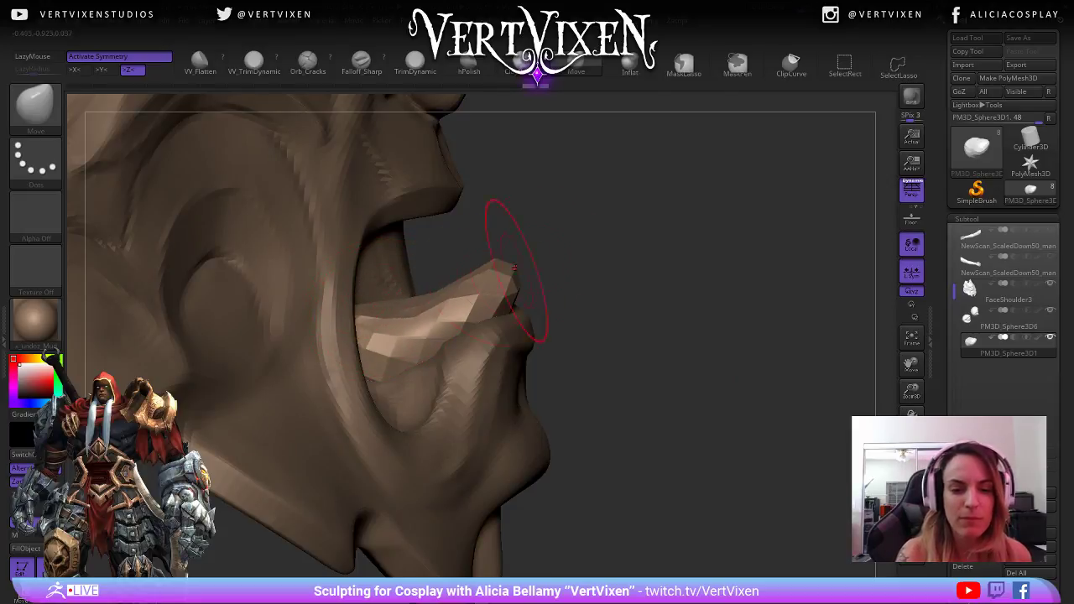
mouse_move(702, 380)
left_mouse_down()
mouse_move(667, 396)
mouse_move(678, 391)
left_mouse_up()
mouse_move(720, 255)
left_mouse_down()
mouse_move(709, 258)
mouse_move(695, 335)
mouse_move(708, 364)
mouse_move(492, 299)
left_mouse_up()
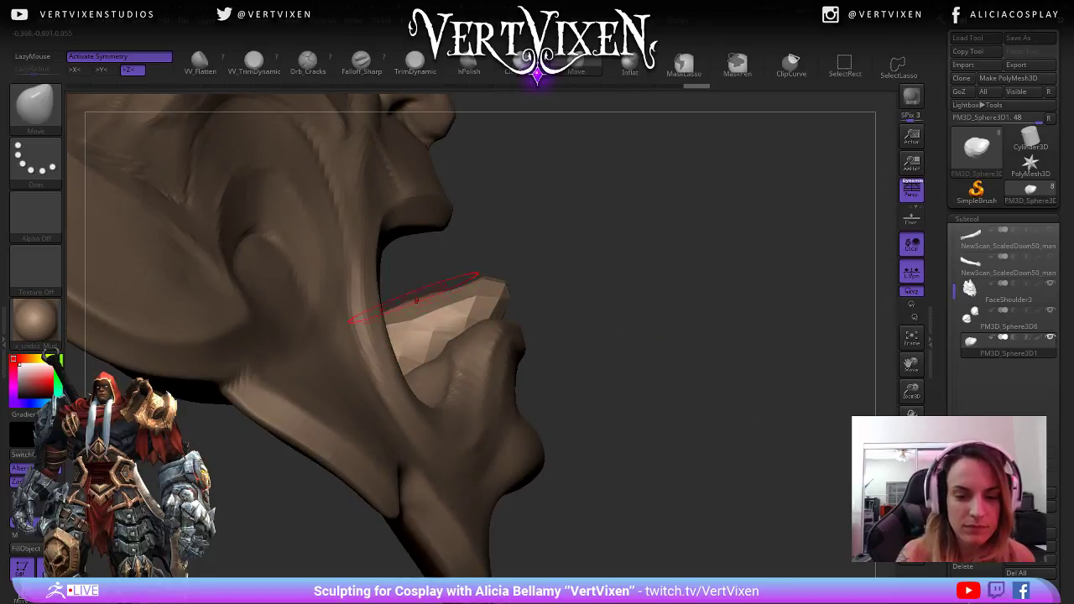
- Refine the tongue's top profile and tuck its tip lower behind the lower lip
left_click_drag(416, 300, 421, 288)
mouse_move(587, 289)
left_mouse_down()
mouse_move(617, 292)
mouse_move(597, 293)
left_mouse_up()
mouse_move(420, 304)
left_mouse_down()
mouse_move(422, 294)
mouse_move(423, 316)
left_mouse_up()
left_click_drag(510, 291, 516, 303)
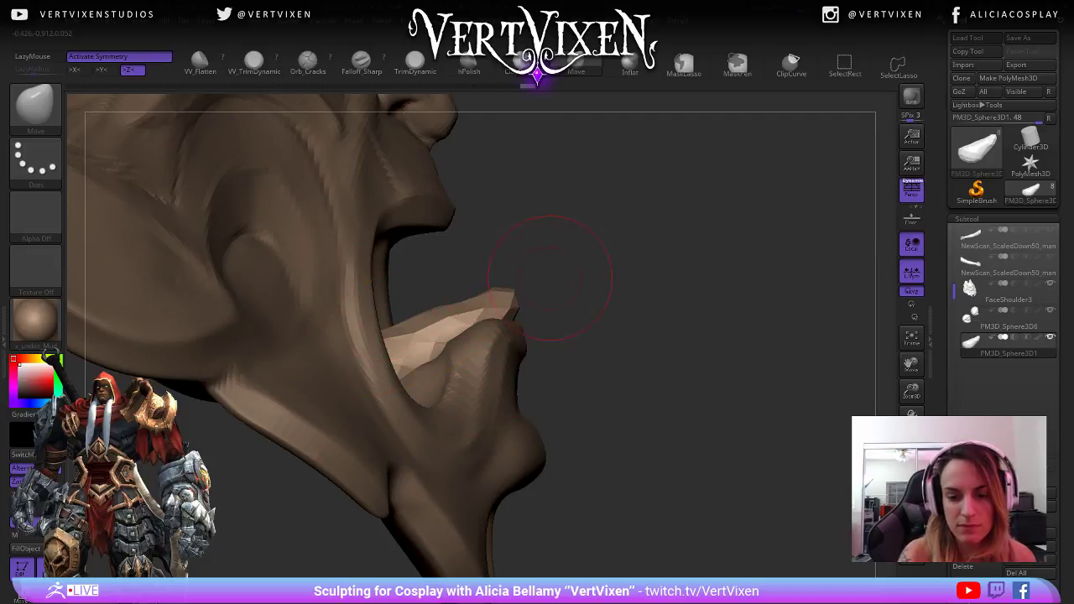
left_click_drag(646, 288, 503, 307)
mouse_move(587, 287)
left_mouse_down()
mouse_move(537, 301)
mouse_move(576, 275)
mouse_move(518, 290)
left_mouse_up()
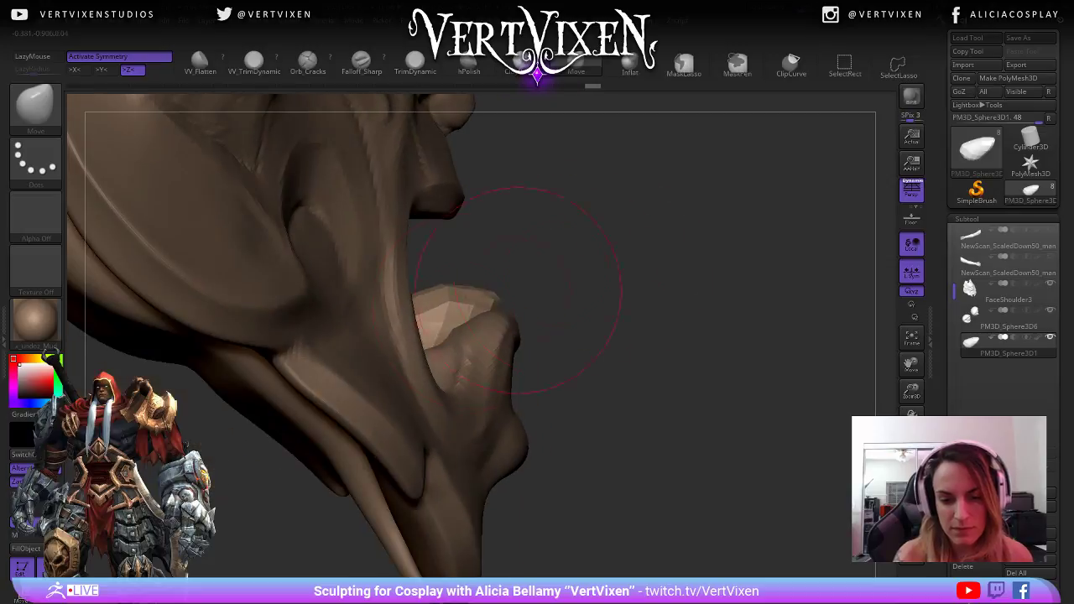
left_click_drag(695, 311, 791, 424)
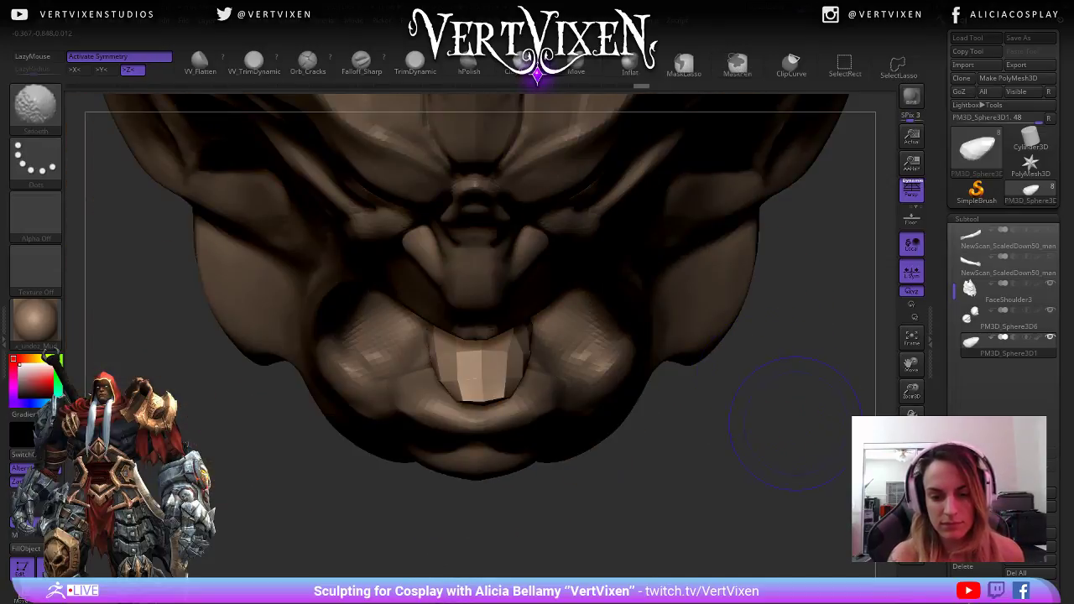
- Turn off symmetry and reposition the tongue with the Move gizmo so it sits centred in the mouth
key("w")
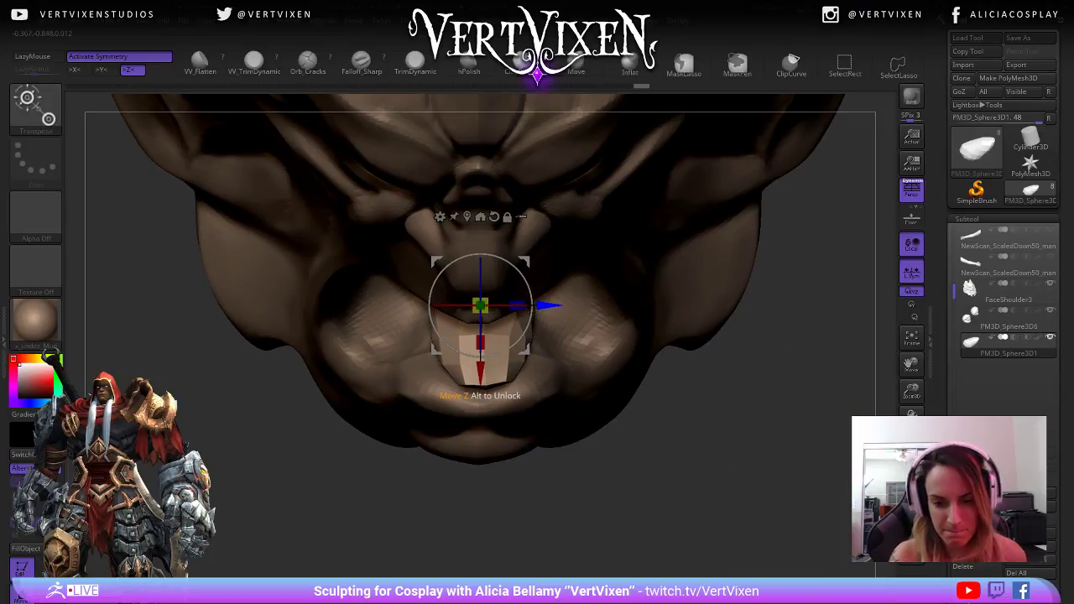
left_click_drag(476, 305, 470, 304)
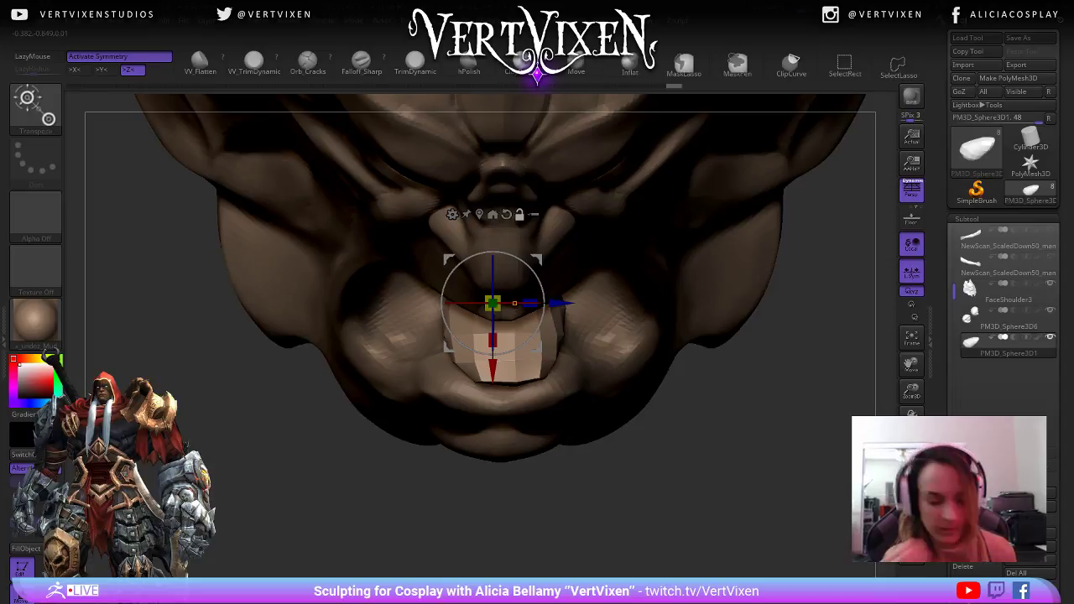
key("x")
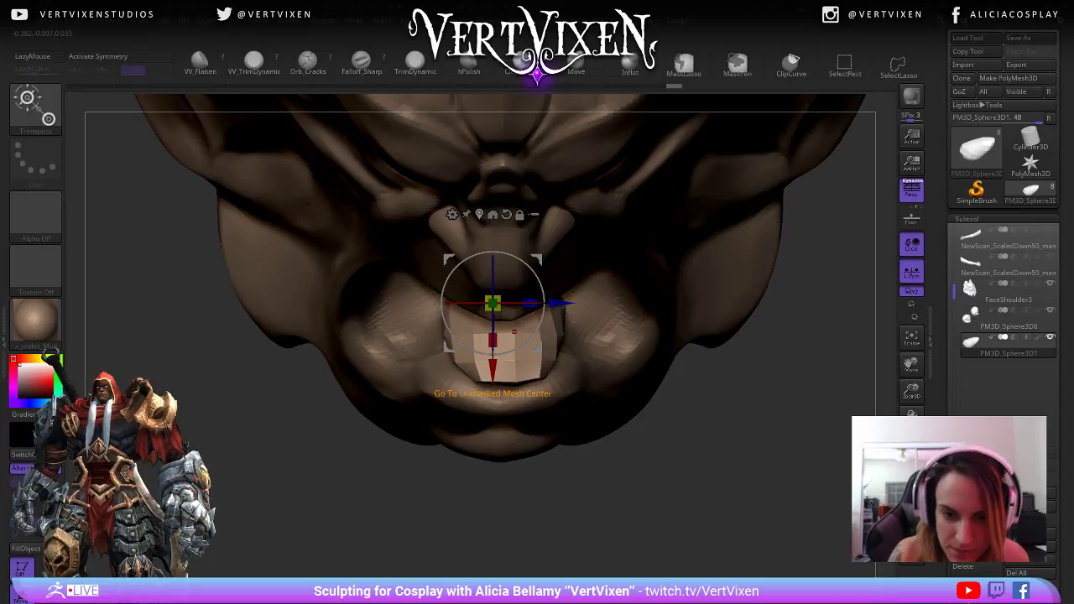
left_click_drag(492, 303, 499, 321)
left_click_drag(721, 503, 722, 478, "alt")
left_click_drag(721, 478, 713, 430, "alt")
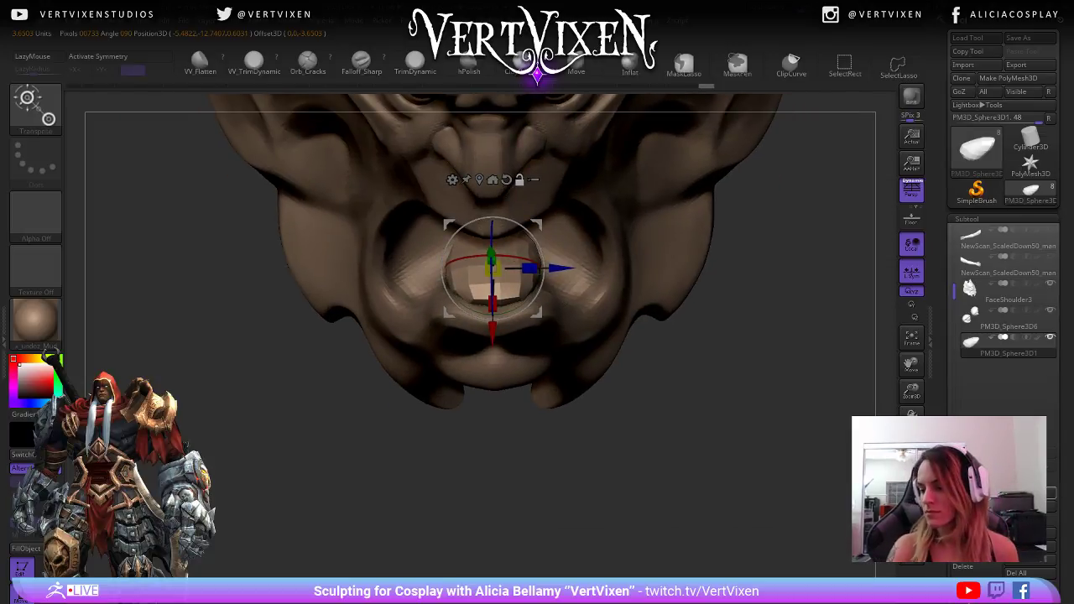
- Remesh the tongue subtool with ZRemesher
left_click_drag(1062, 520, 1062, 397)
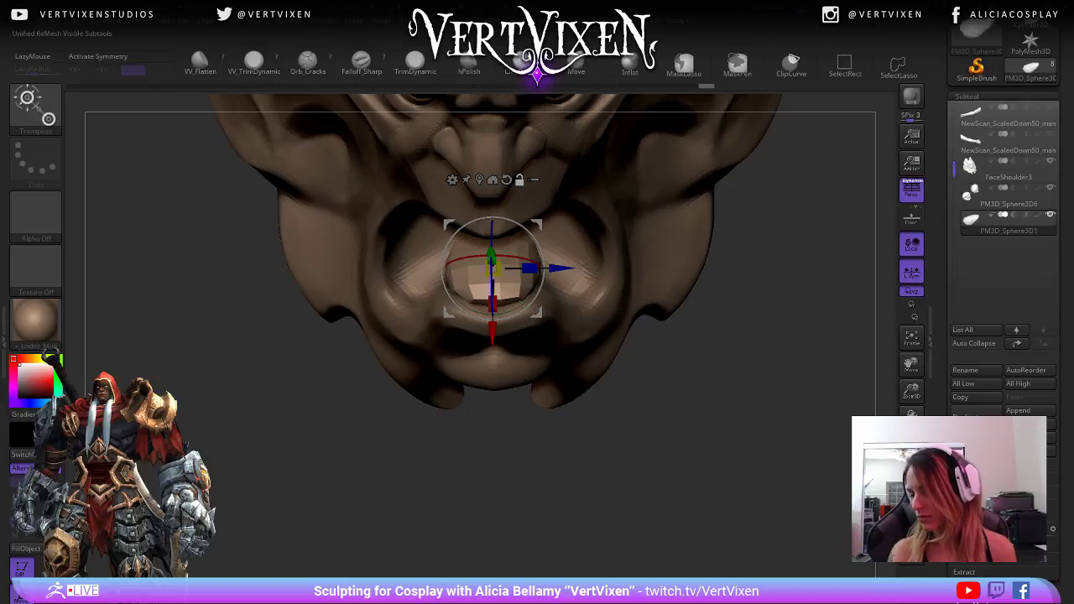
left_click(970, 586)
left_click_drag(949, 325, 950, 336)
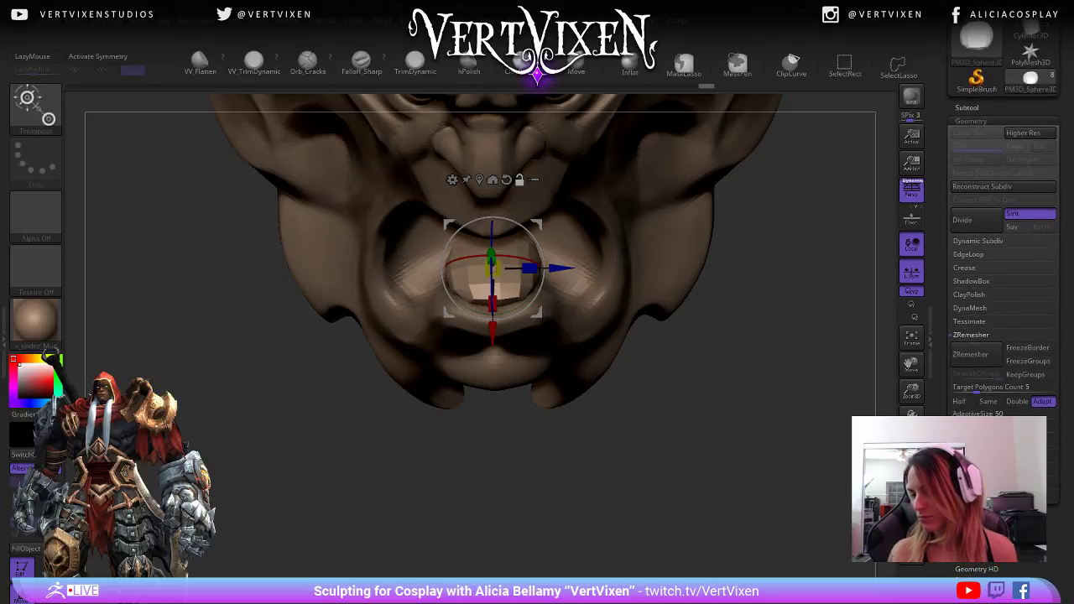
left_click(970, 354)
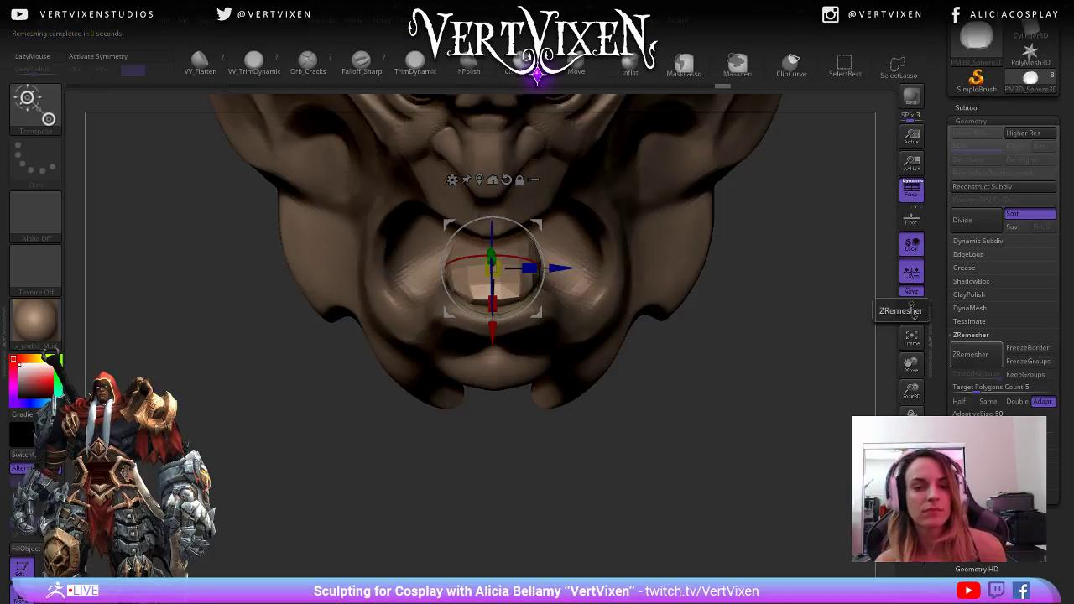
left_click_drag(738, 379, 768, 441, "alt")
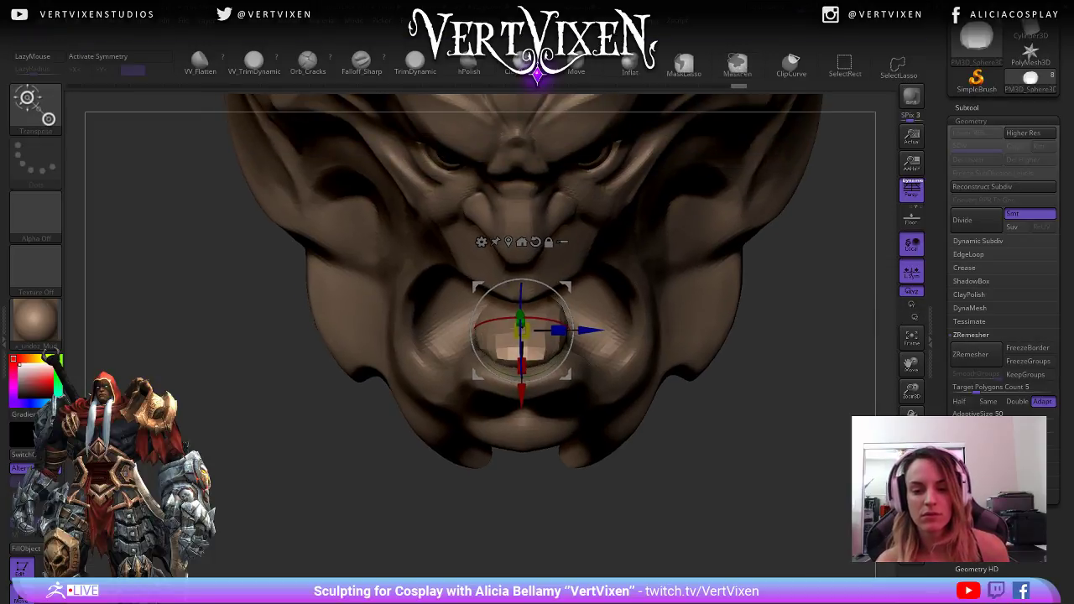
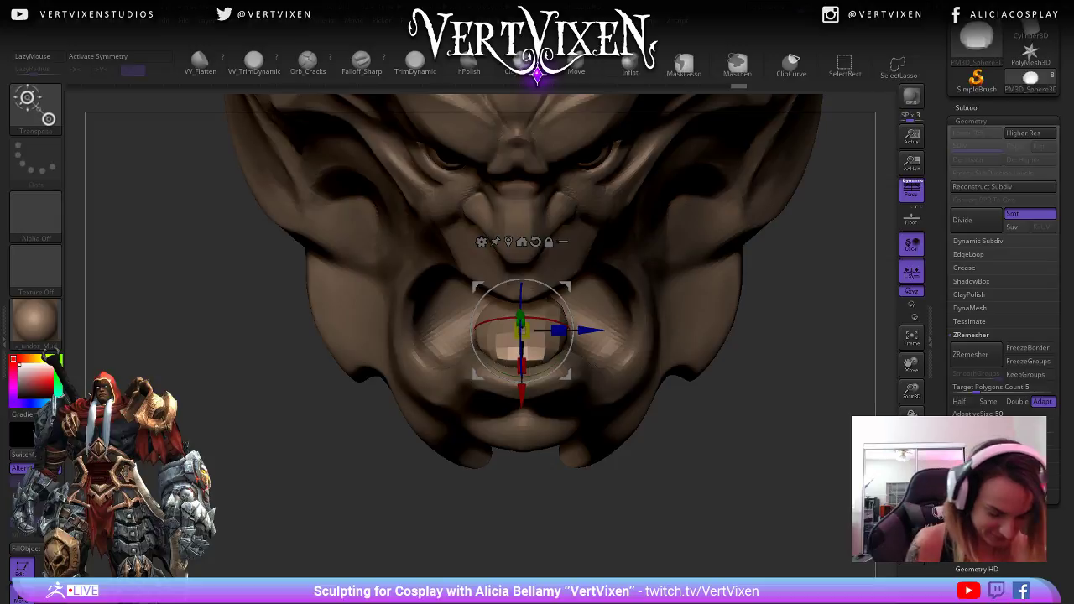
- Switch back to the Move brush and reshape the upper surface of the tongue, working in side view
left_click_drag(738, 486, 780, 470)
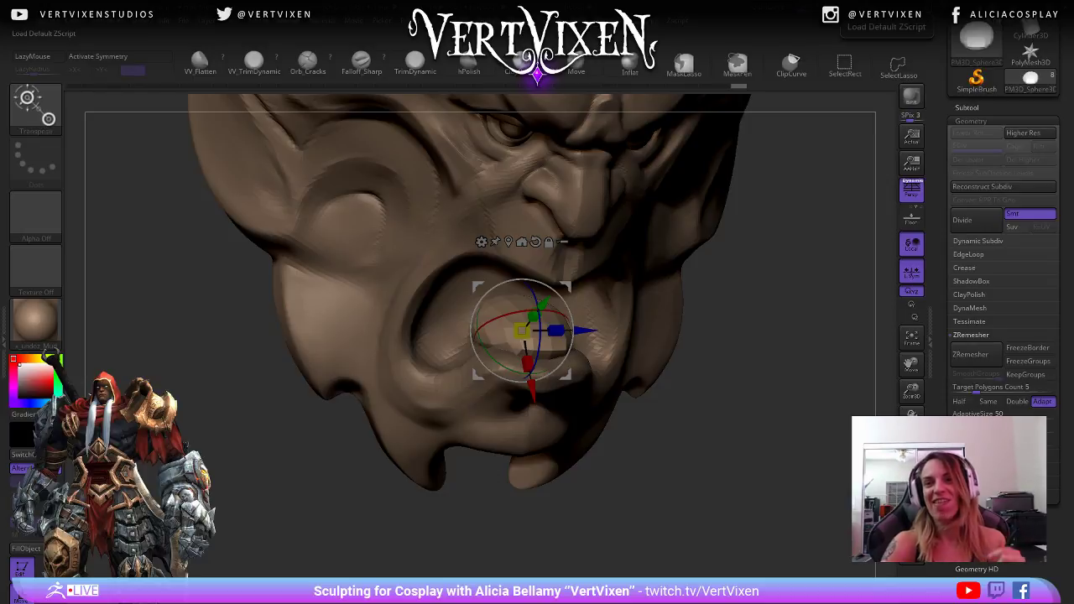
left_click_drag(747, 453, 815, 454)
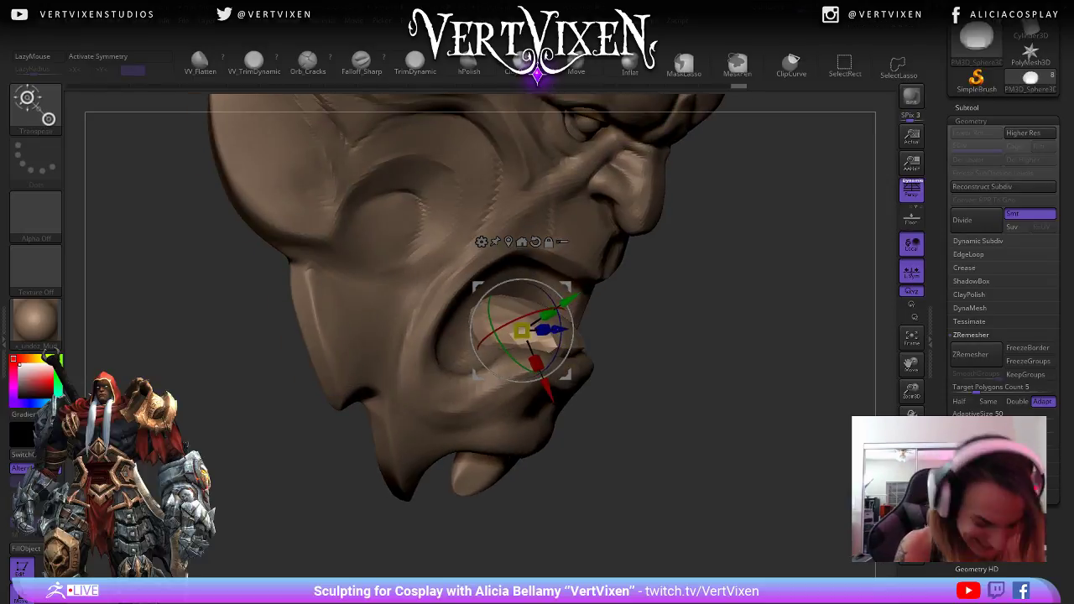
key("b")
key("m")
key("v")
left_click_drag(728, 378, 653, 381)
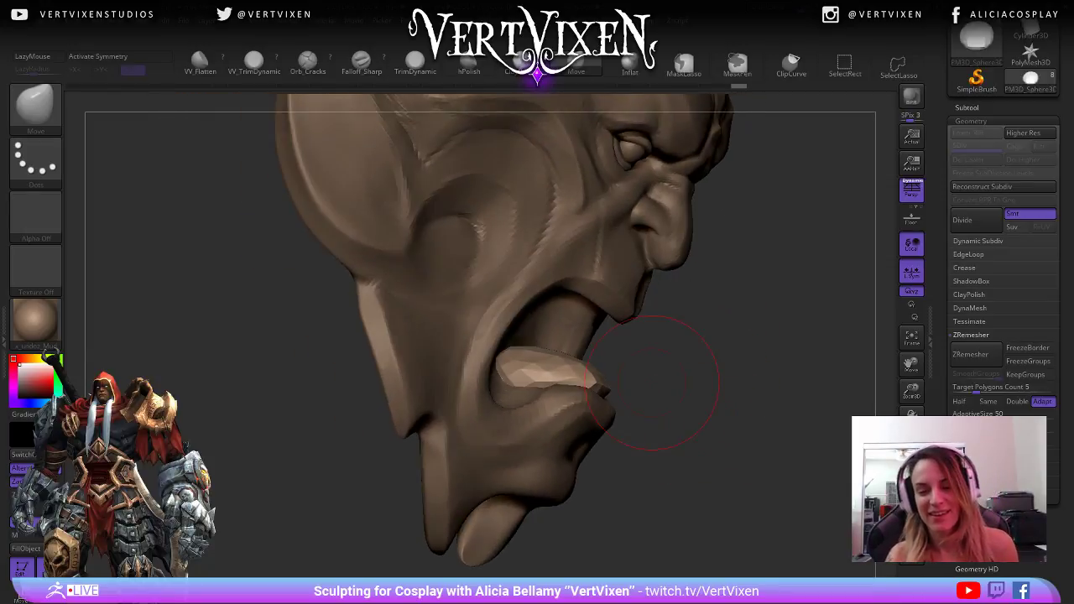
left_click_drag(556, 375, 561, 356)
mouse_move(713, 369)
left_mouse_down()
mouse_move(763, 368)
mouse_move(711, 368)
left_mouse_up()
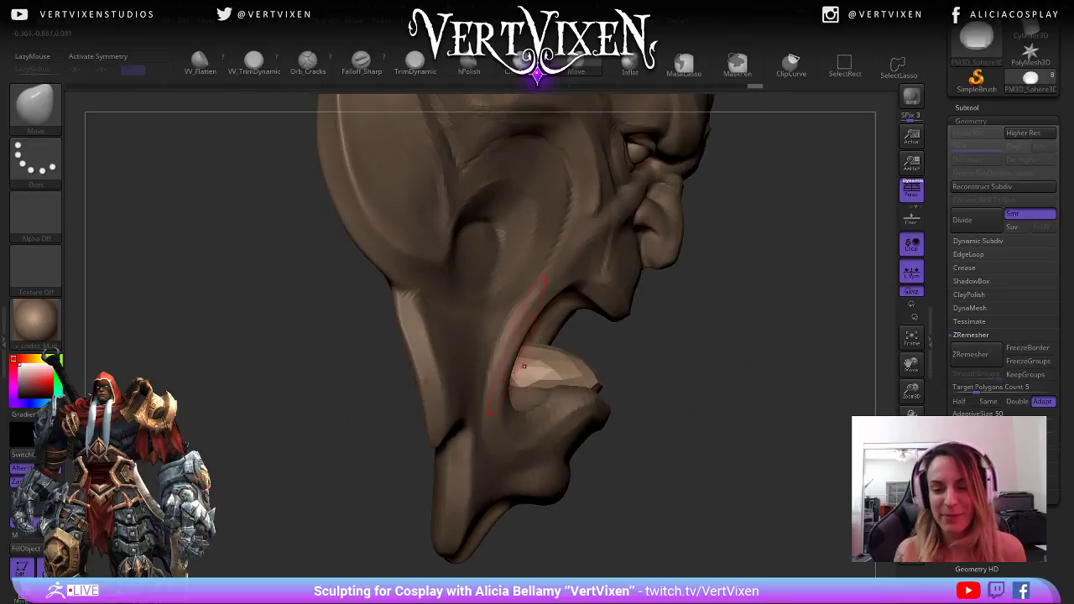
mouse_move(770, 453)
left_mouse_down()
mouse_move(711, 365)
mouse_move(762, 431)
mouse_move(678, 396)
left_mouse_up()
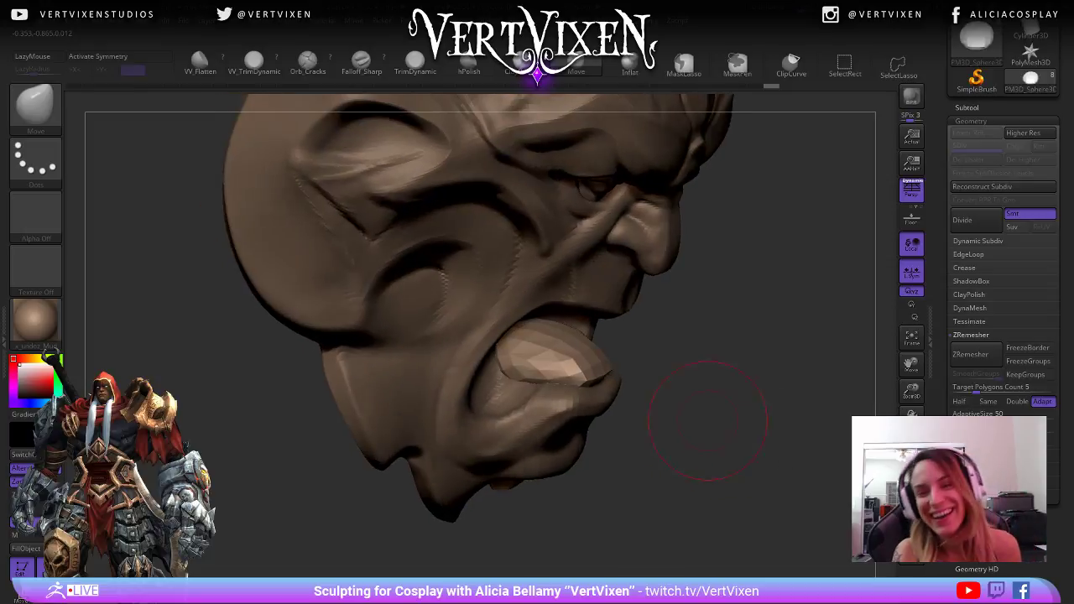
mouse_move(776, 419)
left_mouse_down()
mouse_move(671, 402)
mouse_move(787, 476)
mouse_move(668, 456)
left_mouse_up()
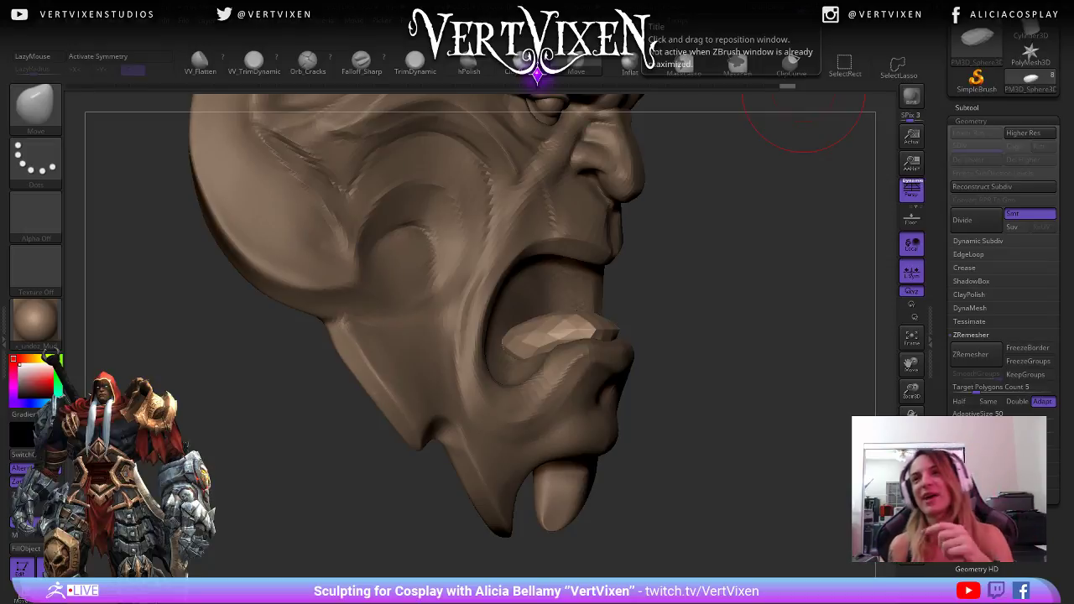
- Turn symmetry back on and widen the tongue towards both corners of the mouth, undoing unwanted strokes
mouse_move(714, 343)
left_mouse_down()
mouse_move(715, 403)
mouse_move(738, 383)
mouse_move(721, 361)
mouse_move(554, 352)
left_mouse_up()
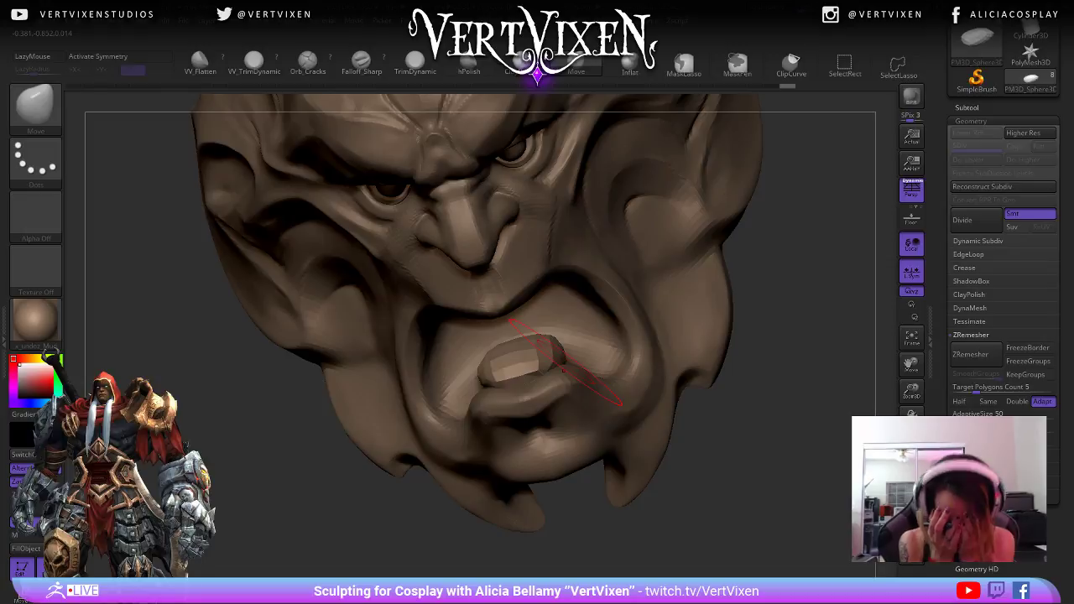
mouse_move(728, 360)
left_mouse_down()
mouse_move(749, 356)
mouse_move(756, 369)
left_mouse_up()
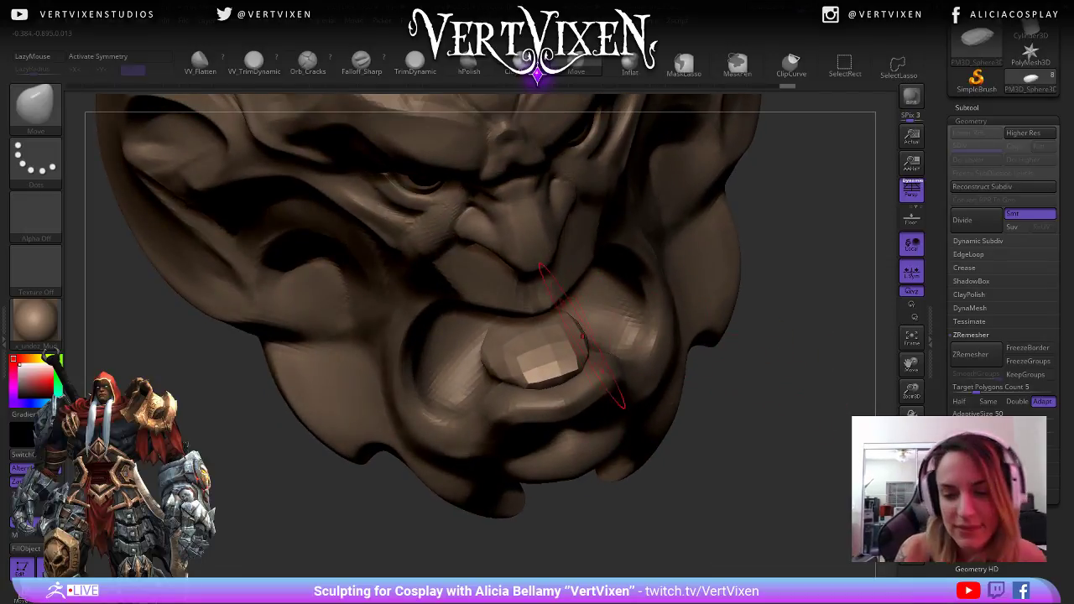
key("x")
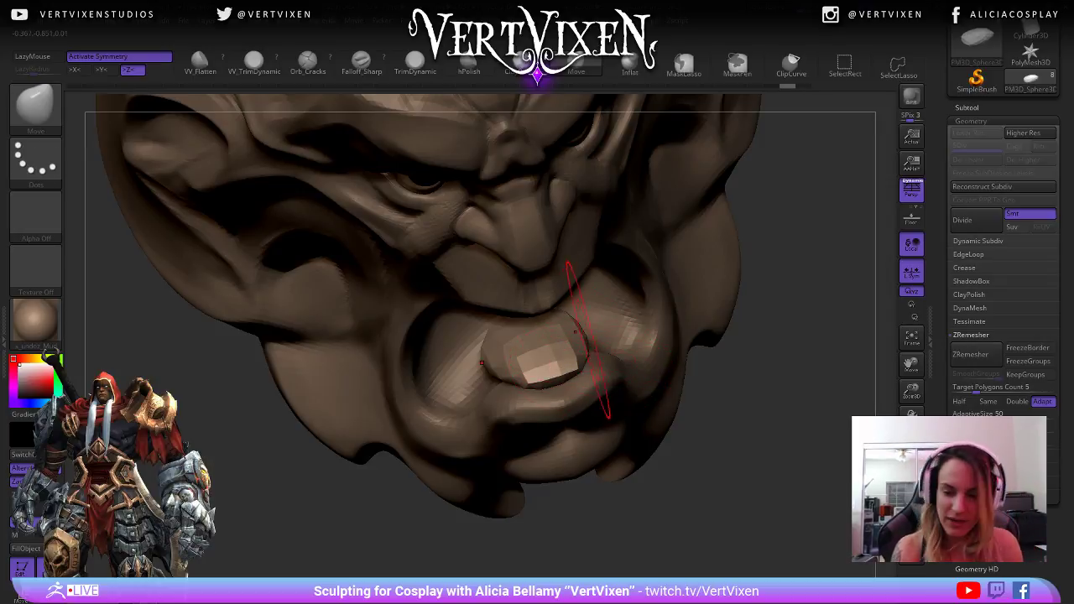
key("ctrl+z")
key("ctrl+z")
key("ctrl+z")
key("ctrl+z")
key("ctrl+z")
key("ctrl+z")
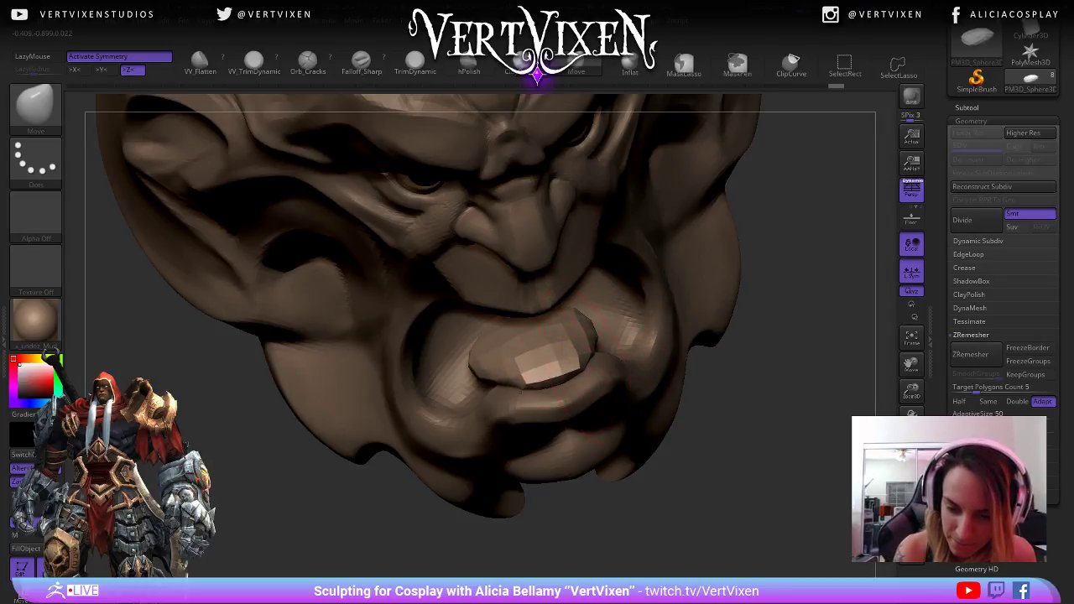
mouse_move(748, 437)
left_mouse_down()
mouse_move(765, 426)
mouse_move(680, 511)
left_mouse_up()
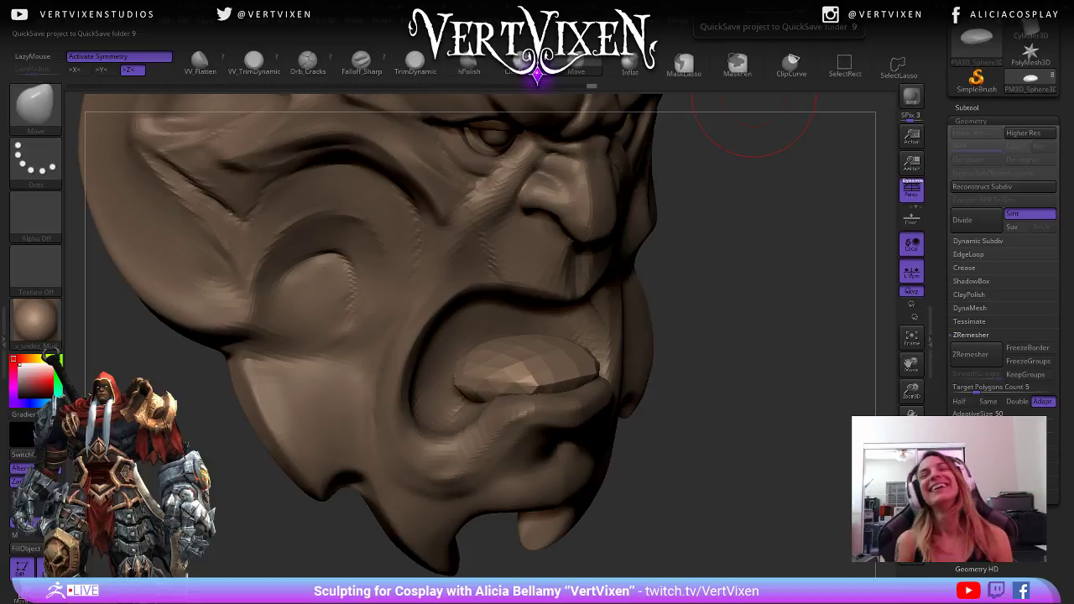
- Raise and push back the rear of the tongue with the Move brush and quick-save the project
mouse_move(724, 383)
left_mouse_down()
mouse_move(818, 381)
mouse_move(711, 408)
mouse_move(677, 342)
left_mouse_up()
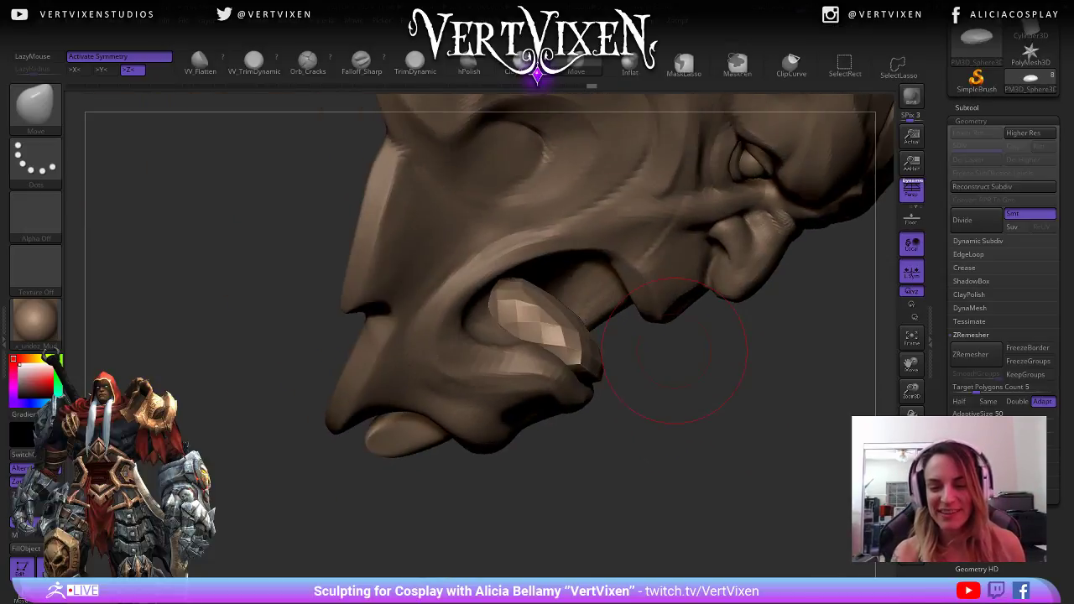
left_click_drag(529, 282, 544, 276)
left_click_drag(738, 394, 718, 485)
left_click_drag(731, 406, 723, 344)
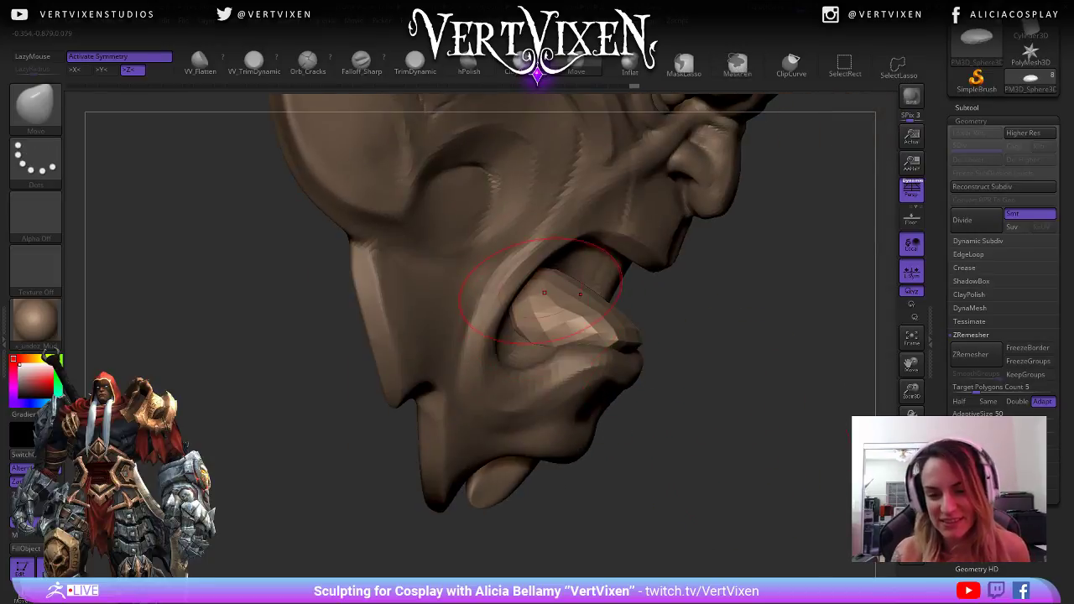
left_click_drag(544, 277, 514, 285)
left_click_drag(780, 394, 721, 386)
key("ctrl+s")
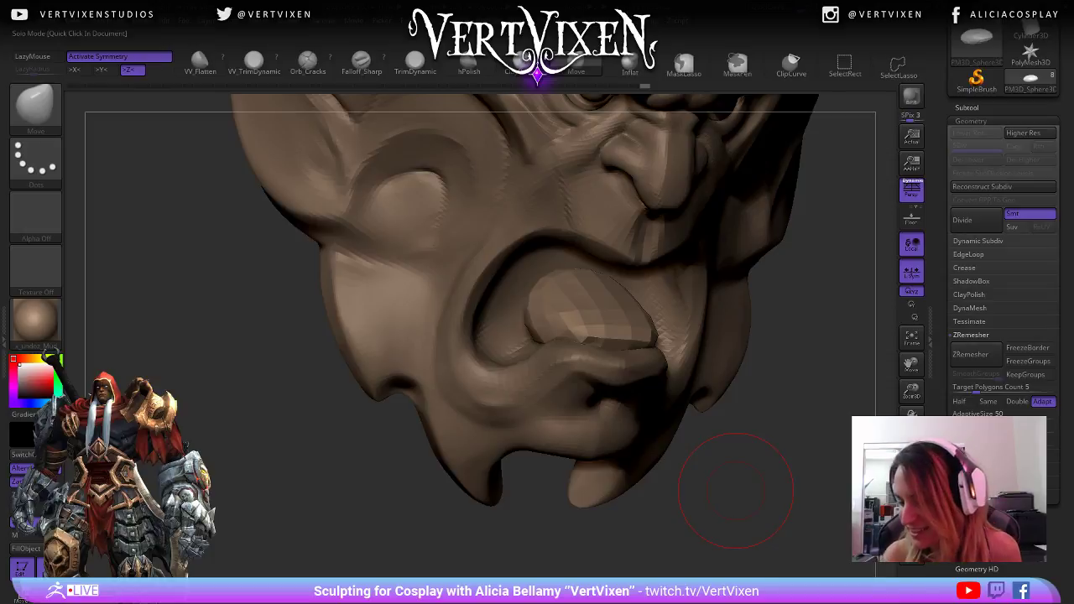
mouse_move(736, 491)
left_mouse_down()
mouse_move(729, 424)
mouse_move(688, 386)
mouse_move(767, 504)
left_mouse_up()
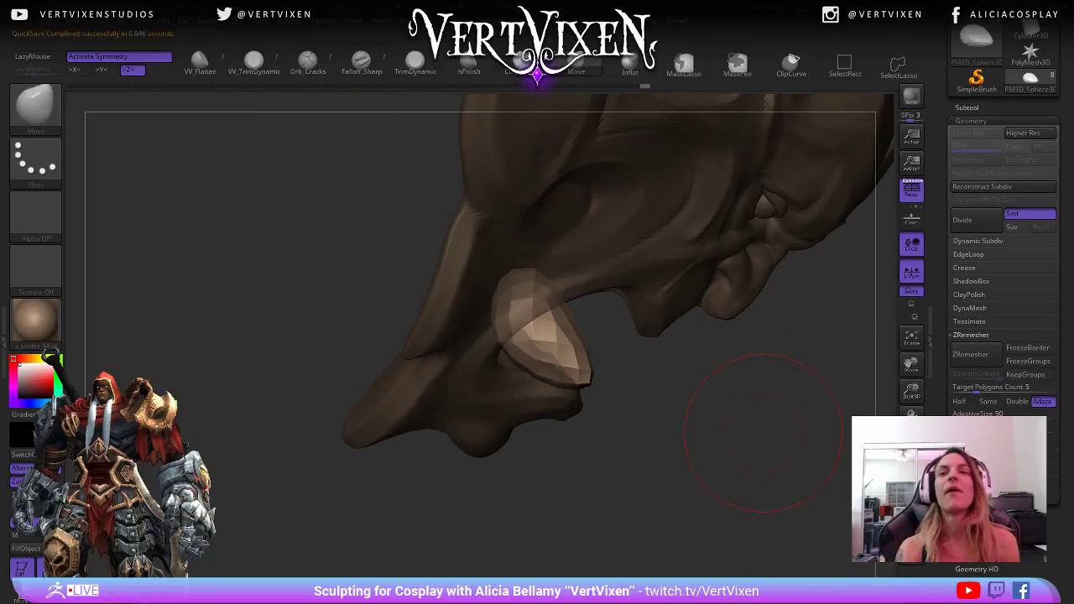
- Resize the Move brush and push the tongue's rear upper surface into shape, working in side view
mouse_move(763, 432)
left_mouse_down()
mouse_move(738, 420)
mouse_move(784, 266)
mouse_move(755, 298)
mouse_move(785, 309)
left_mouse_up()
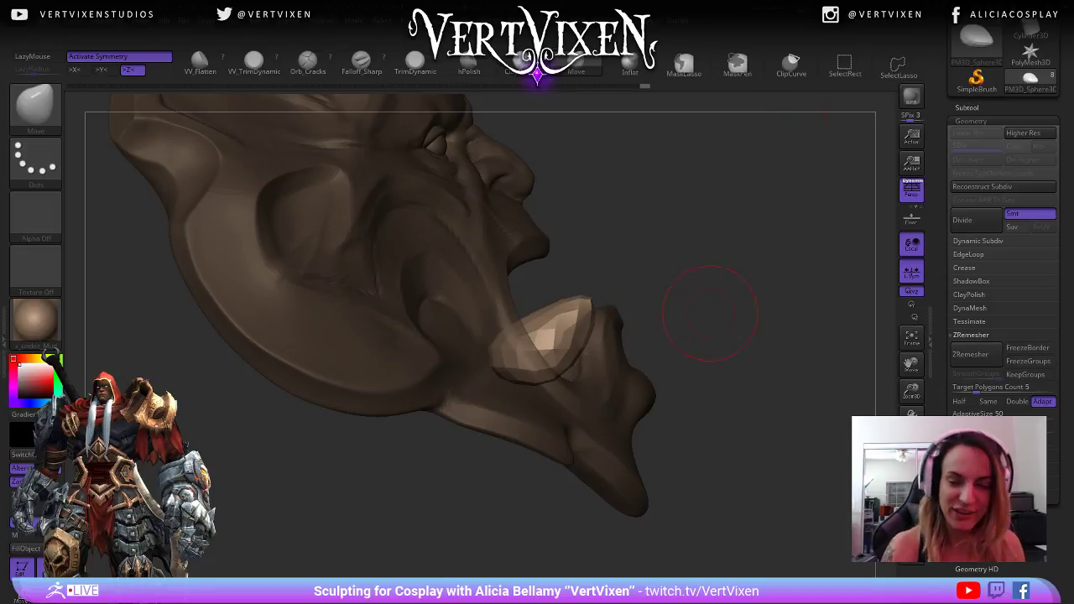
left_click_drag(711, 312, 605, 322)
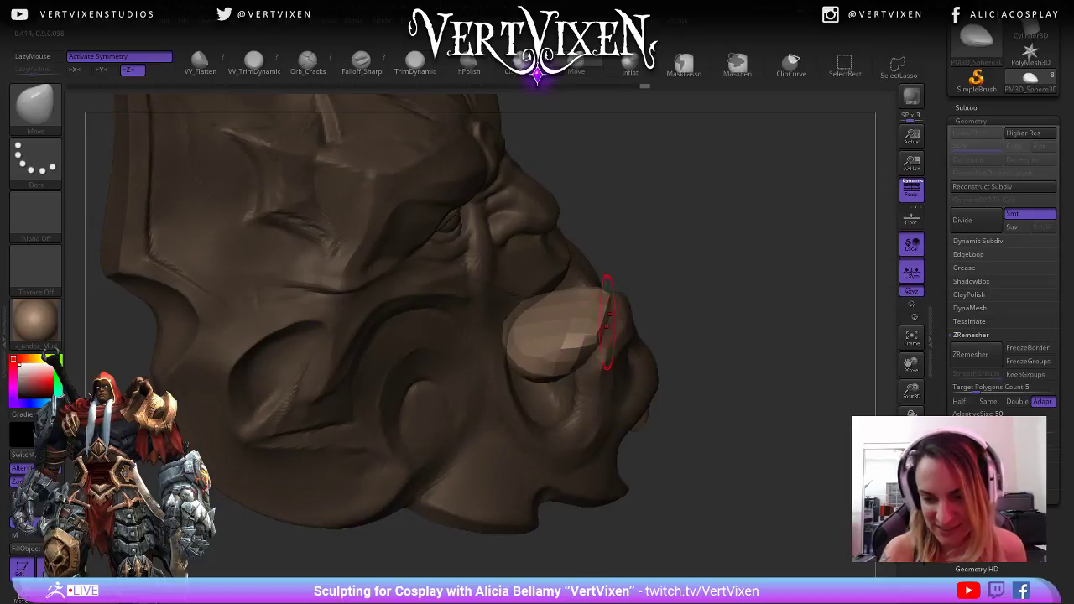
key("space")
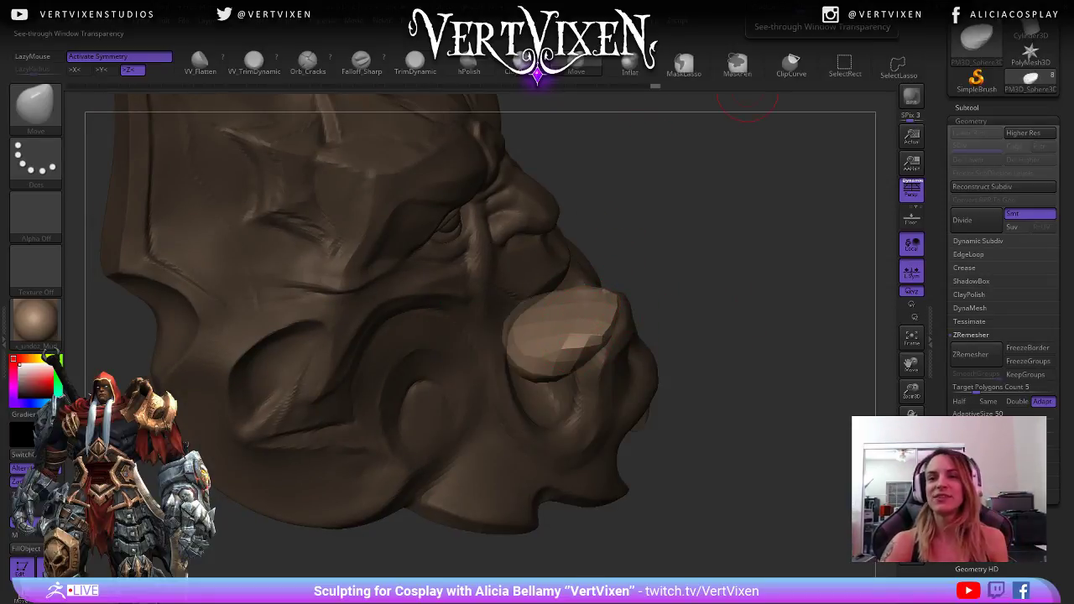
left_click_drag(746, 99, 708, 323)
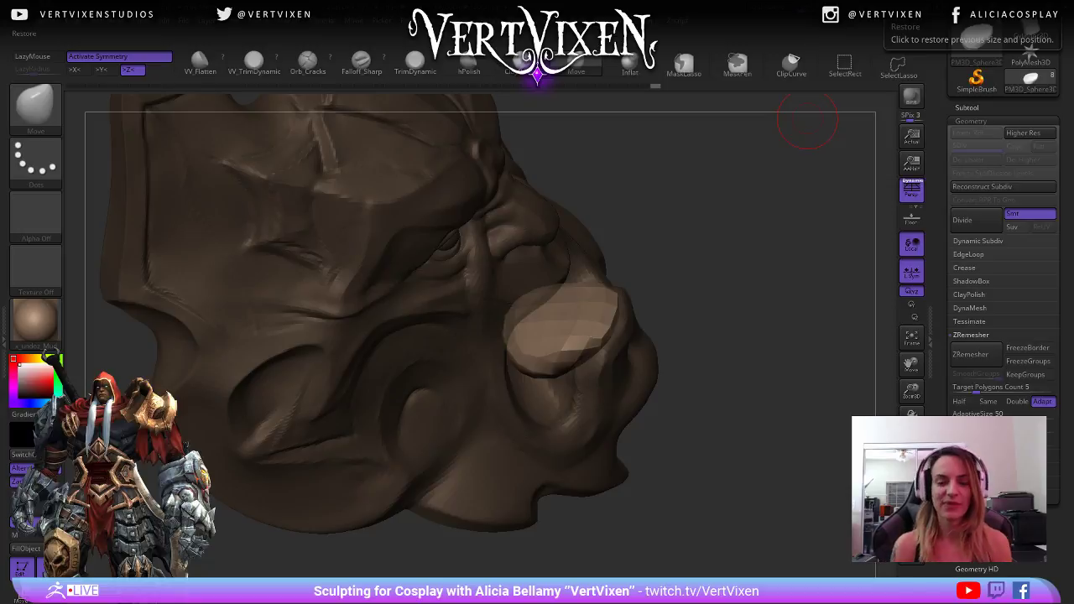
left_click_drag(801, 176, 709, 307)
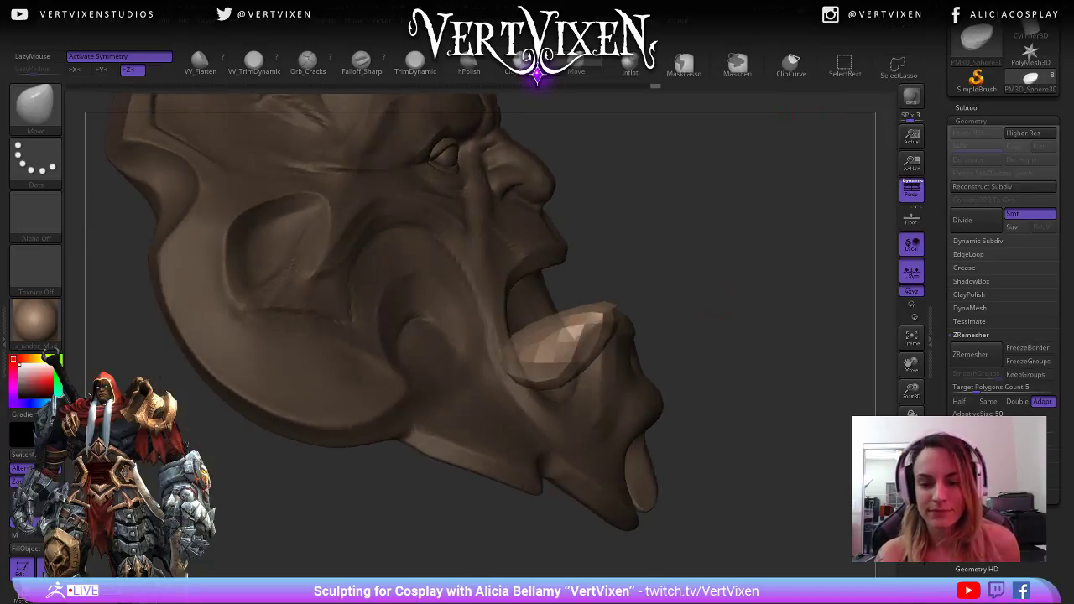
key("space")
left_click_drag(547, 322, 557, 309)
key("space")
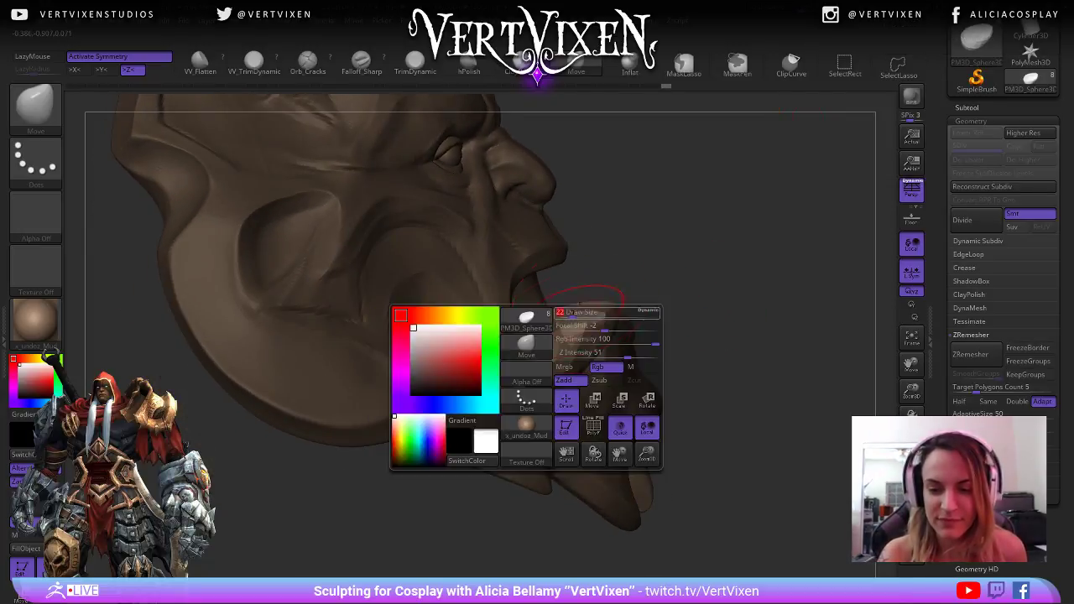
left_click_drag(641, 295, 687, 304)
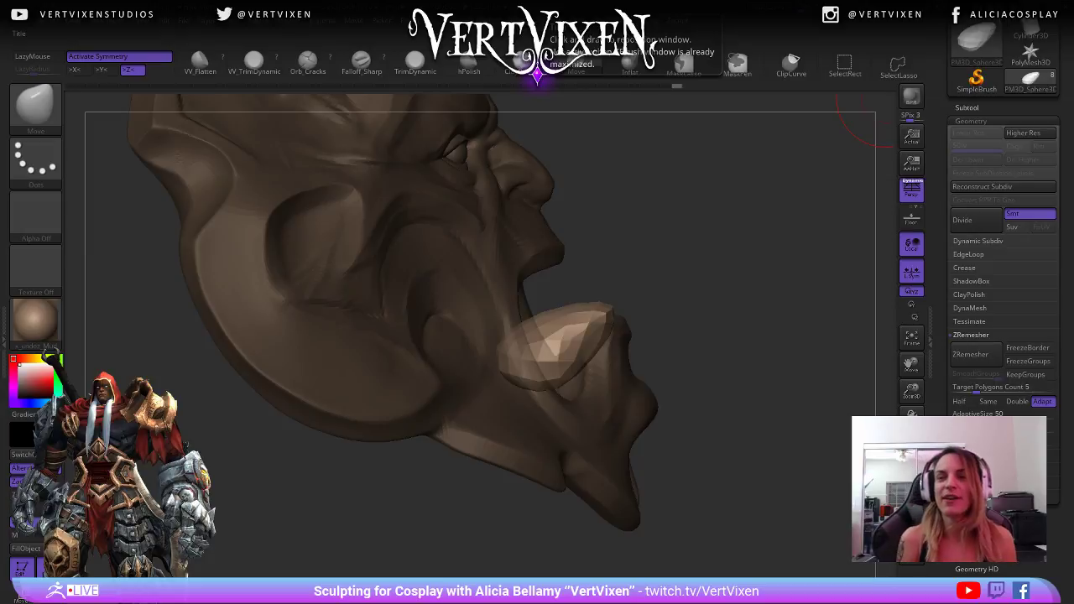
- Fit the tongue behind the lower lip with Move brush strokes, checking it from the front and side
mouse_move(868, 125)
left_mouse_down()
mouse_move(695, 427)
mouse_move(719, 440)
mouse_move(743, 420)
mouse_move(635, 336)
mouse_move(613, 376)
left_mouse_up()
left_click_drag(738, 403, 784, 407)
left_click_drag(557, 365, 555, 374)
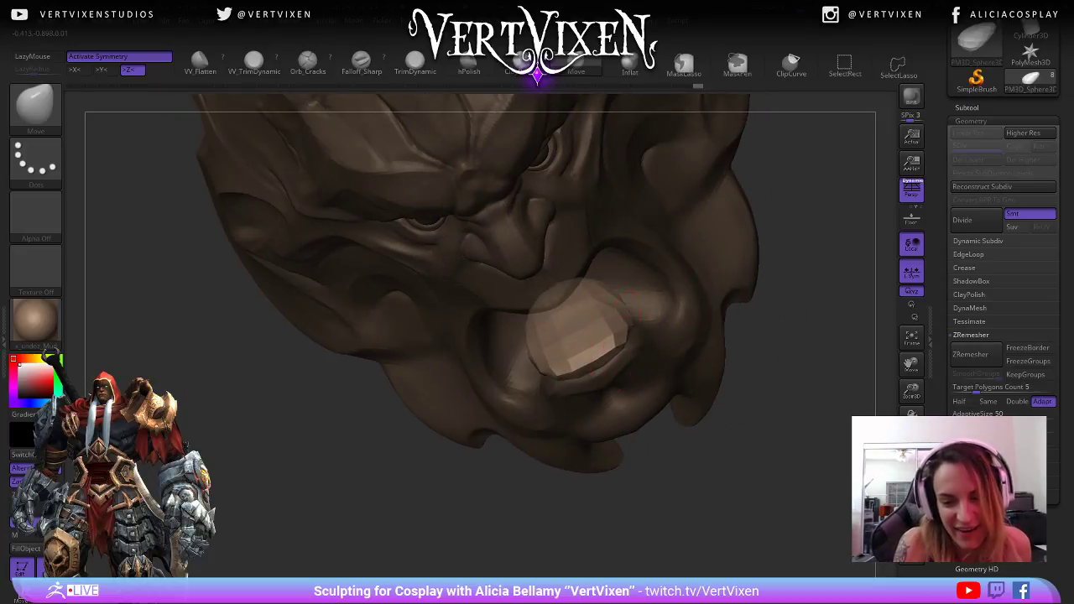
mouse_move(738, 409)
left_mouse_down()
mouse_move(774, 381)
mouse_move(776, 420)
left_mouse_up()
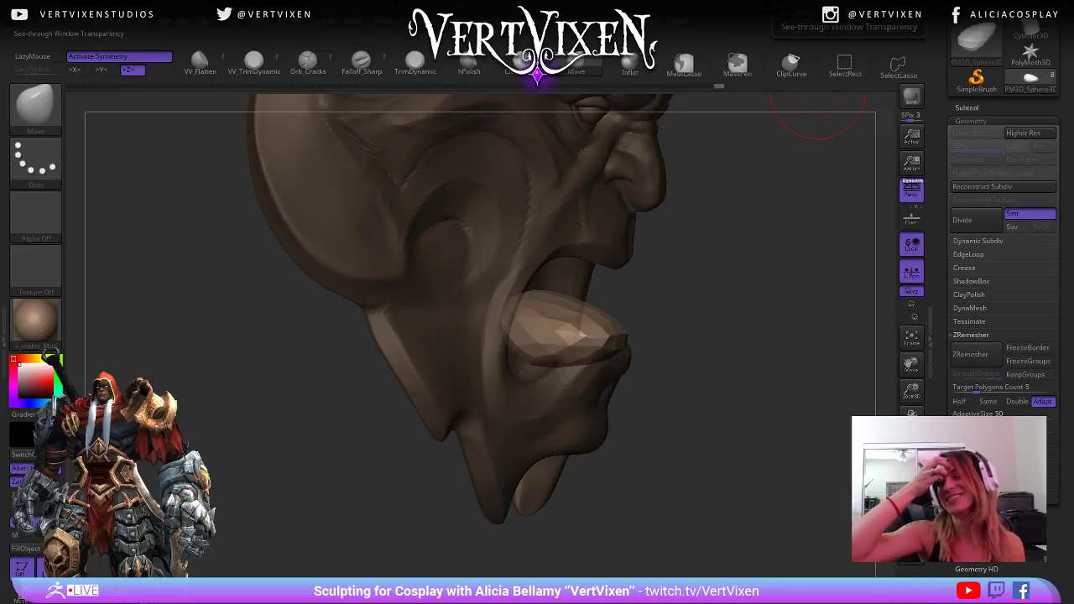
left_click_drag(759, 268, 719, 353)
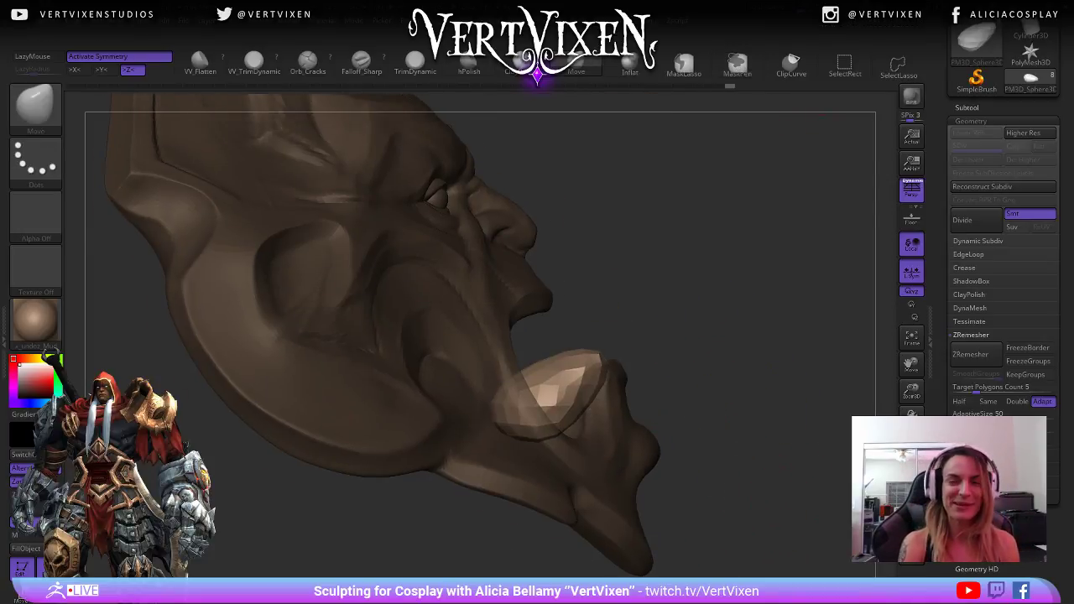
left_click_drag(704, 571, 709, 549)
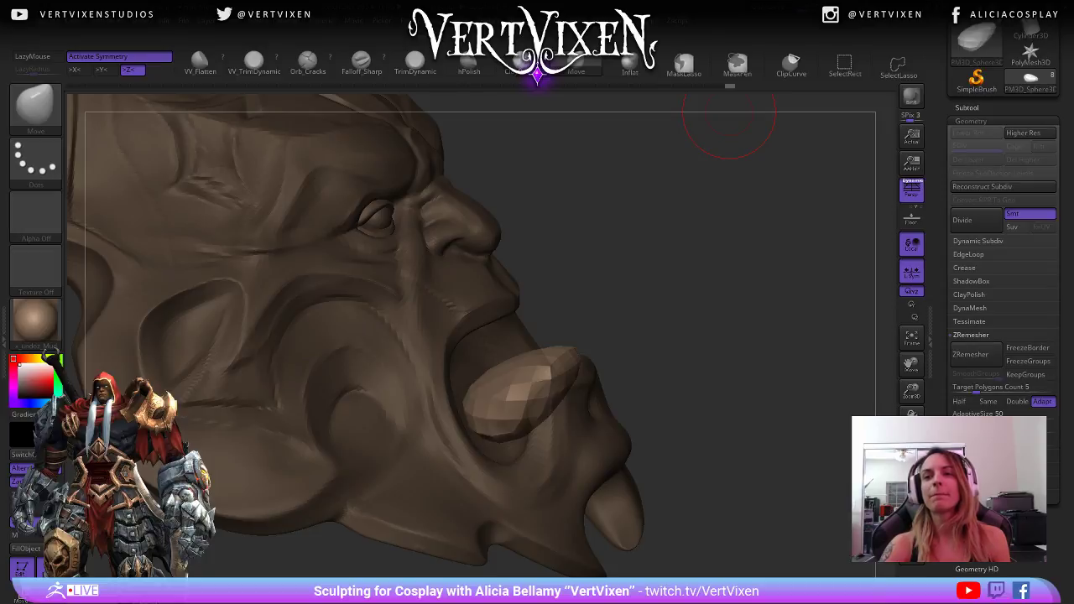
- Adjust the Move brush size, reshape the side of the tongue and clear any mask on it
mouse_move(673, 325)
left_mouse_down()
mouse_move(681, 302)
mouse_move(707, 296)
left_mouse_up()
right_click(521, 341)
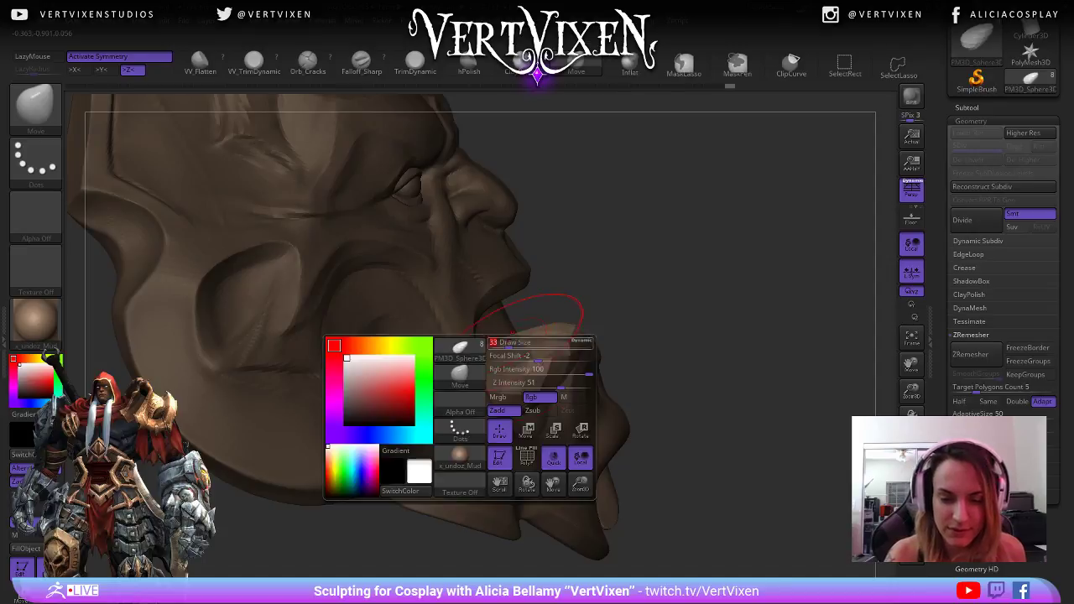
mouse_move(537, 338)
right_mouse_down()
mouse_move(518, 343)
mouse_move(894, 304)
right_mouse_up()
key("ctrl")
right_click_drag(722, 390, 749, 414)
left_click_drag(762, 446, 767, 451, "ctrl")
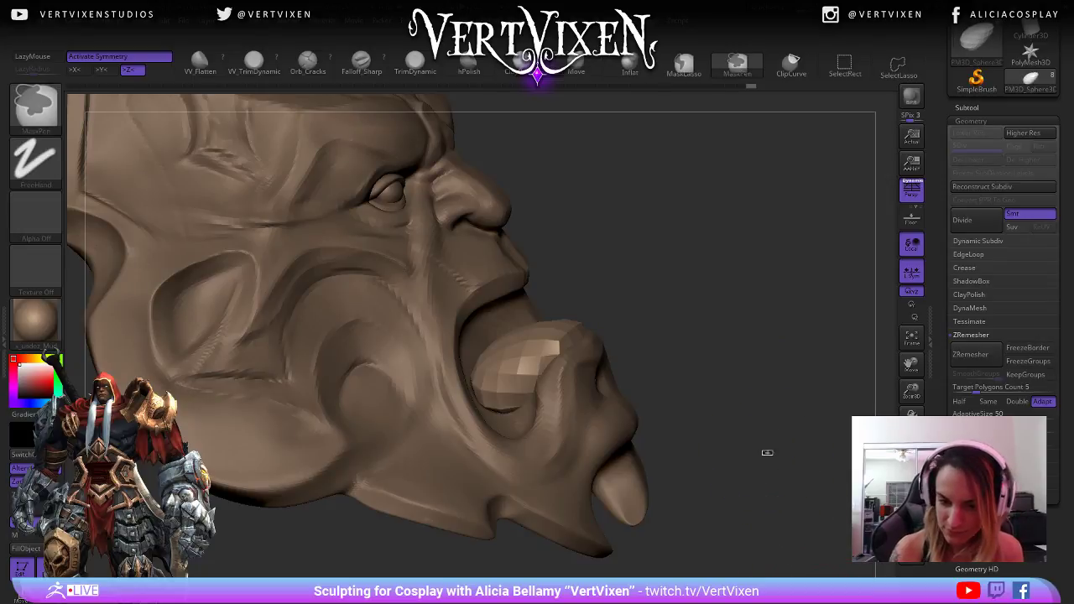
- Try to smooth the side of the tongue with the Smooth brush
key("shift")
left_click_drag(509, 391, 518, 373, "shift")
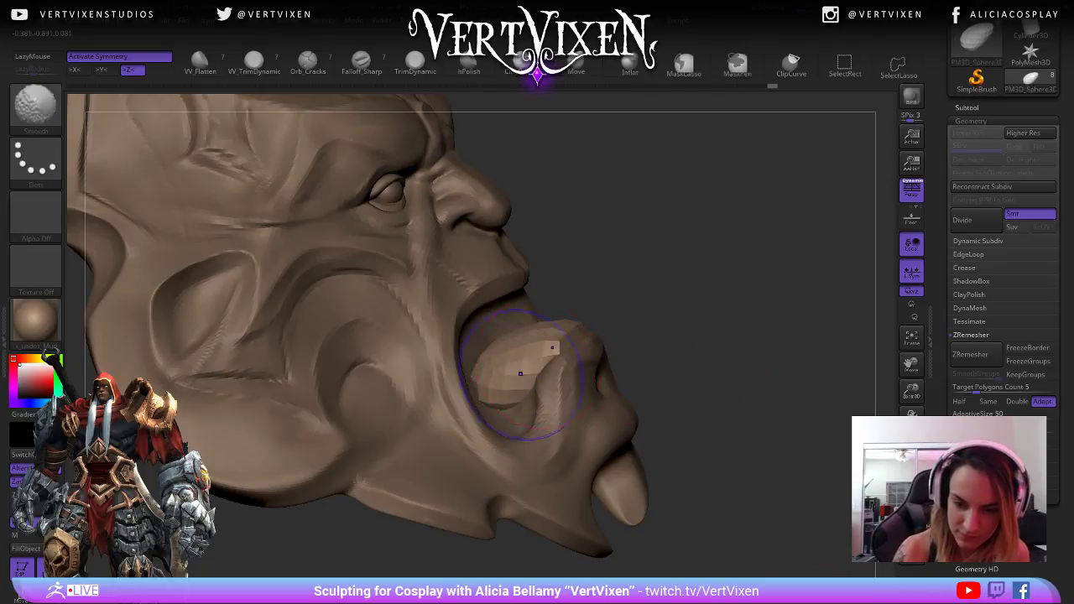
key("ctrl+z")
key("ctrl+z")
key("ctrl+z")
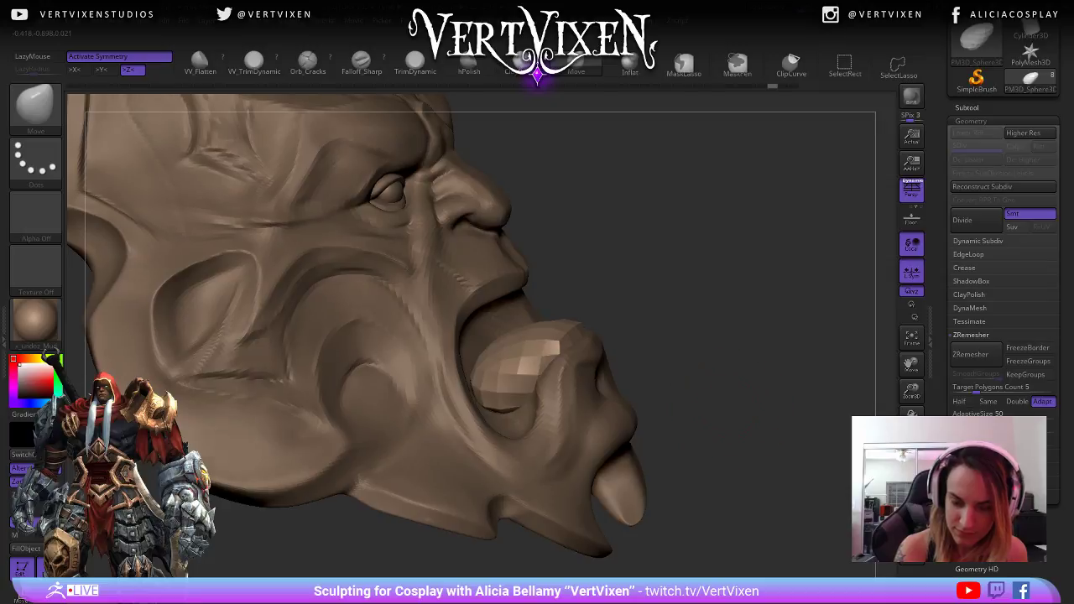
- Smooth out the faceted surface of the tongue along its top and side with the Smooth brush
right_click_drag(728, 411, 711, 336)
left_click_drag(712, 335, 750, 420)
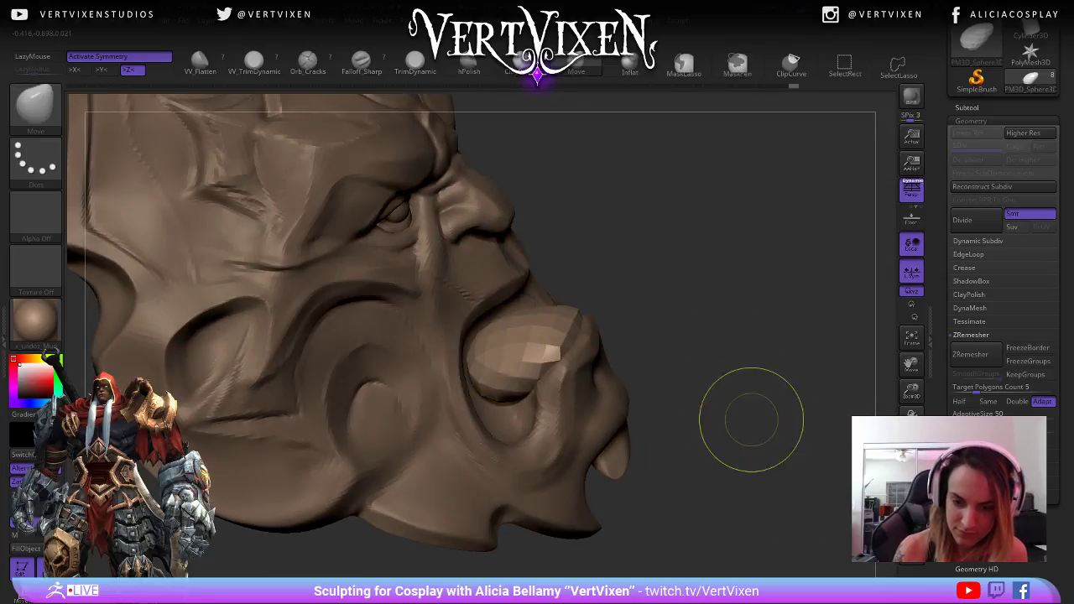
key("ctrl+shift+z")
mouse_move(803, 463)
left_mouse_down()
mouse_move(739, 396)
mouse_move(718, 453)
left_mouse_up()
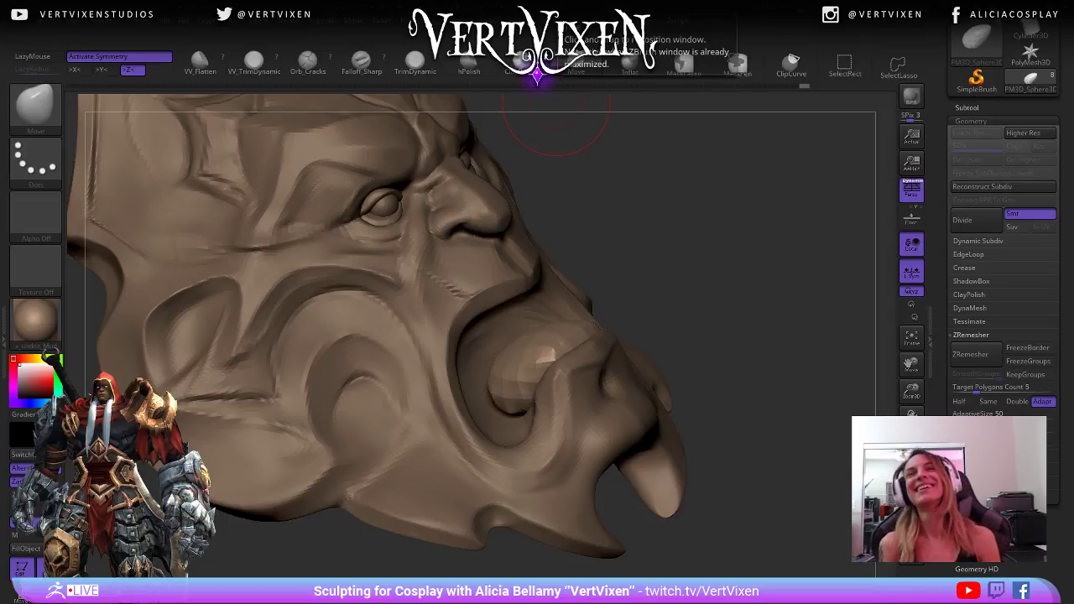
mouse_move(683, 252)
left_mouse_down()
mouse_move(734, 319)
mouse_move(763, 403)
mouse_move(683, 371)
left_mouse_up()
mouse_move(547, 360)
left_mouse_down("shift")
mouse_move(537, 342)
mouse_move(508, 361)
left_mouse_up("shift")
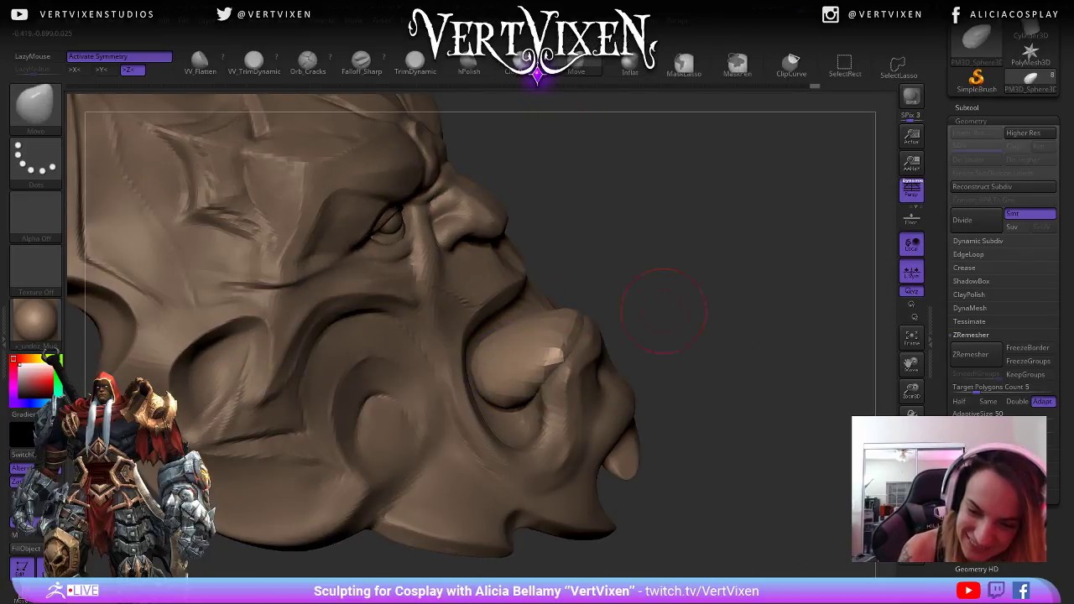
left_click_drag(663, 312, 681, 324)
left_click_drag(548, 364, 560, 356, "shift")
left_click_drag(676, 322, 723, 363)
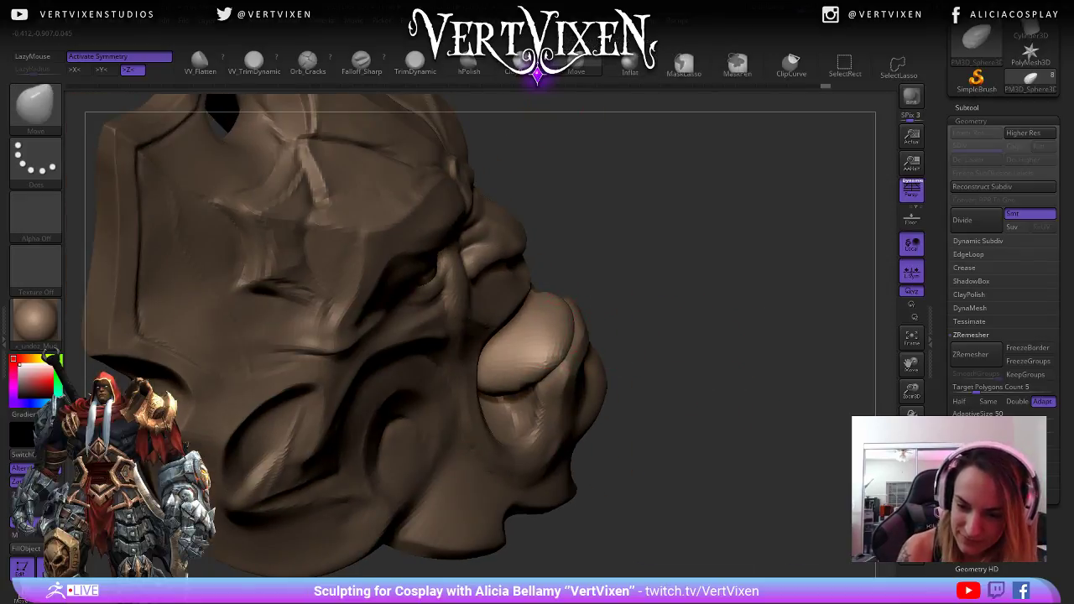
- Shape the tongue's edges near the lower lip symmetrically with the Move brush, working from the side and front
mouse_move(643, 319)
left_mouse_down()
mouse_move(788, 239)
mouse_move(635, 336)
mouse_move(675, 416)
left_mouse_up()
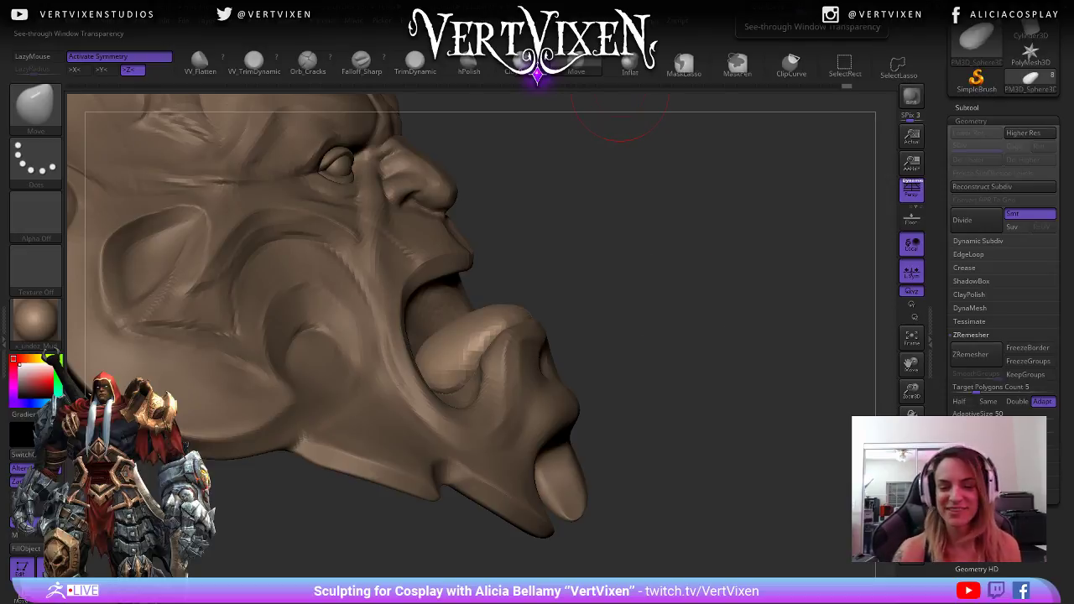
mouse_move(644, 276)
left_mouse_down()
mouse_move(654, 327)
mouse_move(726, 310)
mouse_move(671, 357)
left_mouse_up()
right_click(518, 429)
left_click_drag(747, 331, 704, 328)
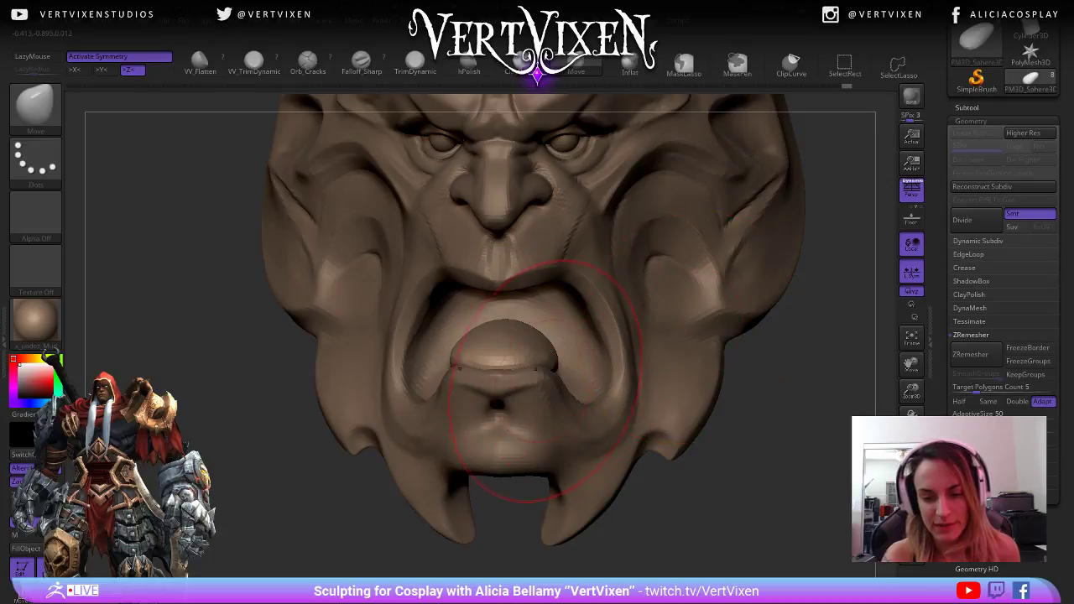
left_click(545, 382, "alt")
right_click(547, 382)
mouse_move(767, 448)
left_mouse_down()
mouse_move(755, 448)
mouse_move(778, 432)
mouse_move(772, 382)
mouse_move(719, 420)
mouse_move(718, 383)
left_mouse_up()
right_click(546, 373)
- Switch the model to a plain grey material and frame the mouth in a close front view
left_click(477, 265, "alt")
left_click_drag(772, 457, 767, 519)
key("2")
key("3")
left_click_drag(659, 428, 625, 510, "alt")
left_click_drag(813, 467, 780, 503, "alt")
- Resize the Move brush and pull the tongue's outer corners sideways over the lower lip
key("space")
left_click_drag(527, 358, 545, 358)
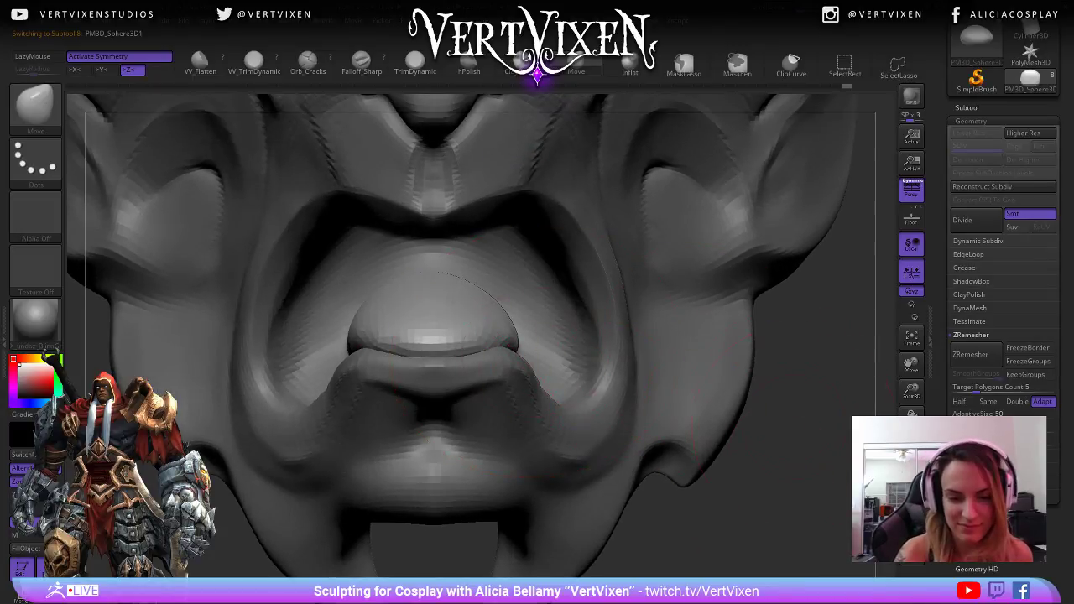
left_click_drag(802, 394, 785, 400)
left_click_drag(522, 335, 512, 338)
key("space")
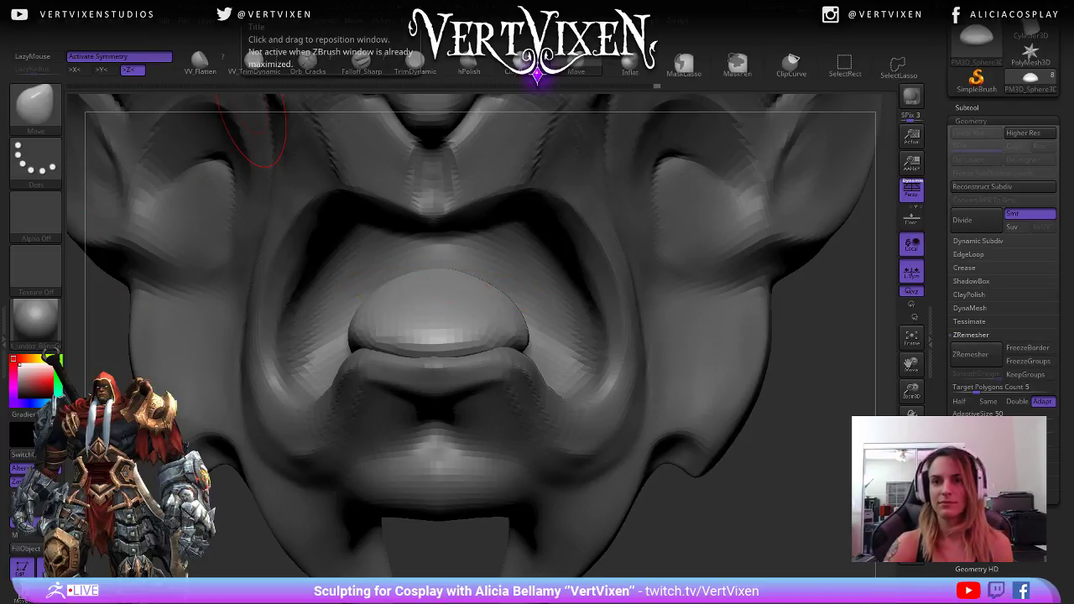
- Examine the tongue's fit and the overall face proportions from the side, three-quarter and front views
mouse_move(748, 467)
left_mouse_down()
mouse_move(851, 470)
mouse_move(775, 465)
mouse_move(805, 449)
mouse_move(791, 444)
mouse_move(745, 497)
left_mouse_up()
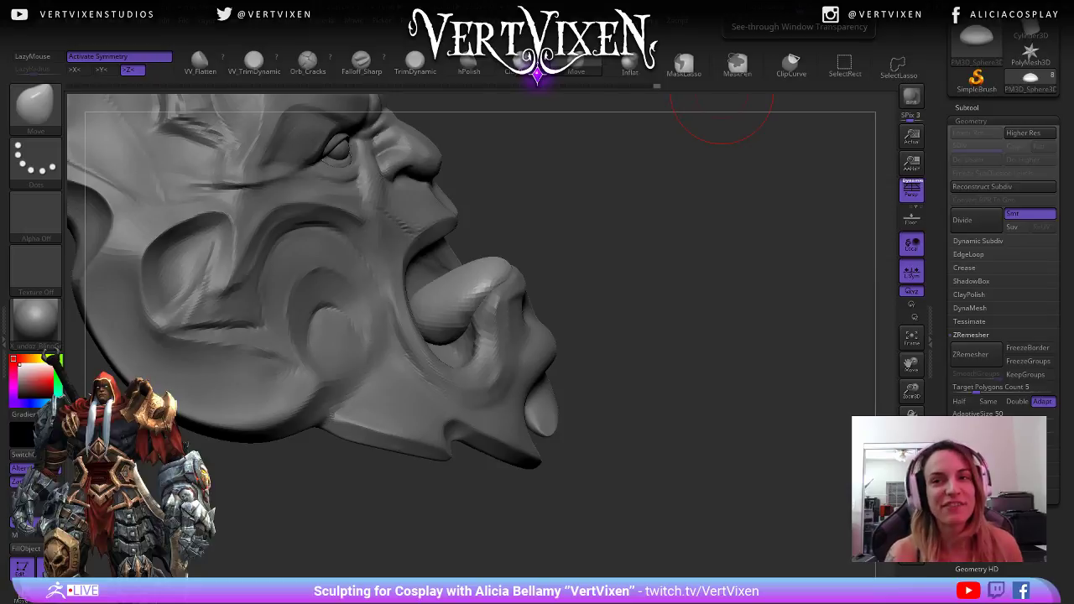
left_click_drag(635, 299, 738, 361)
left_click_drag(668, 316, 667, 337, "alt")
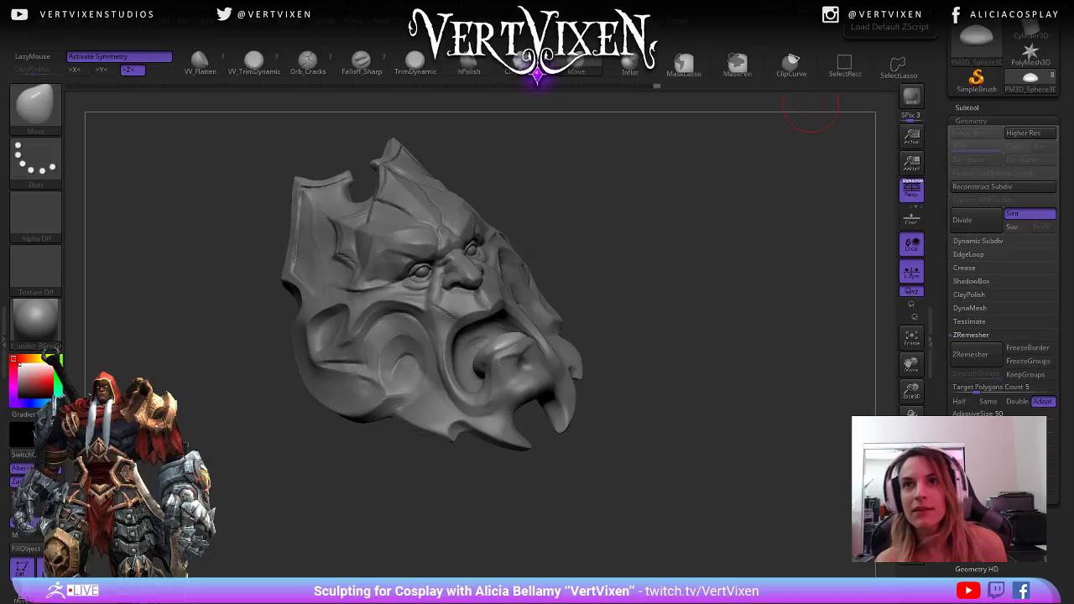
mouse_move(810, 108)
left_mouse_down()
mouse_move(678, 268)
mouse_move(721, 269)
mouse_move(652, 326)
left_mouse_up()
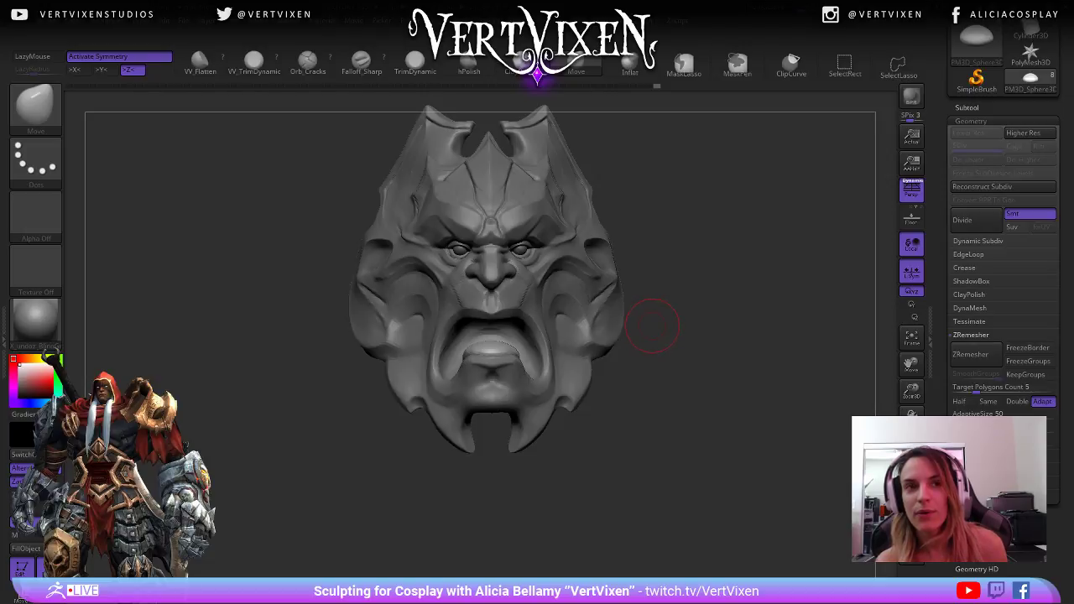
mouse_move(652, 325)
left_mouse_down()
mouse_move(682, 302)
mouse_move(674, 309)
left_mouse_up()
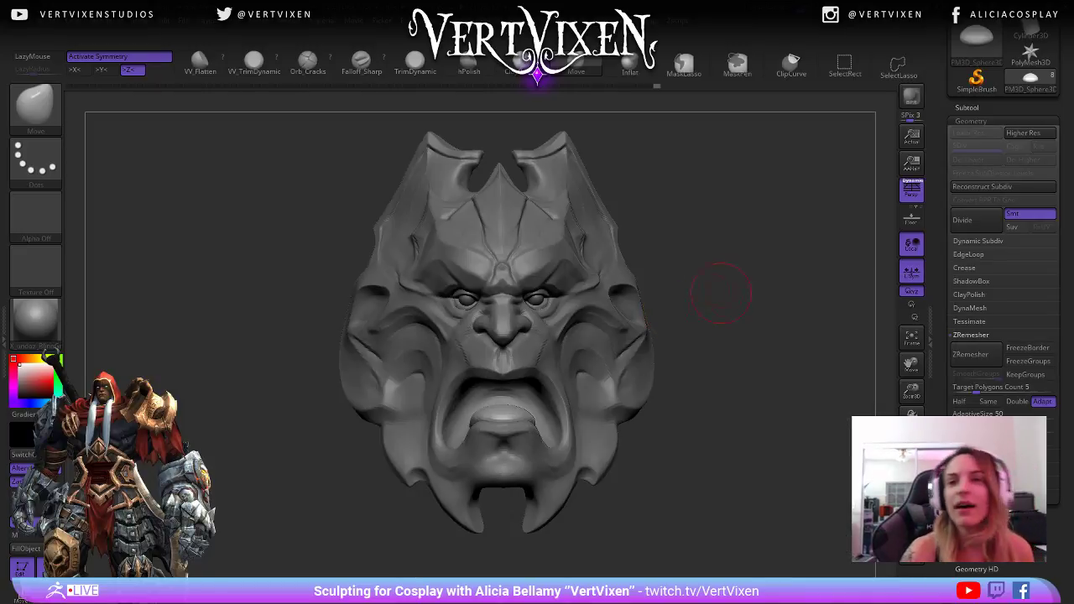
key("shift")
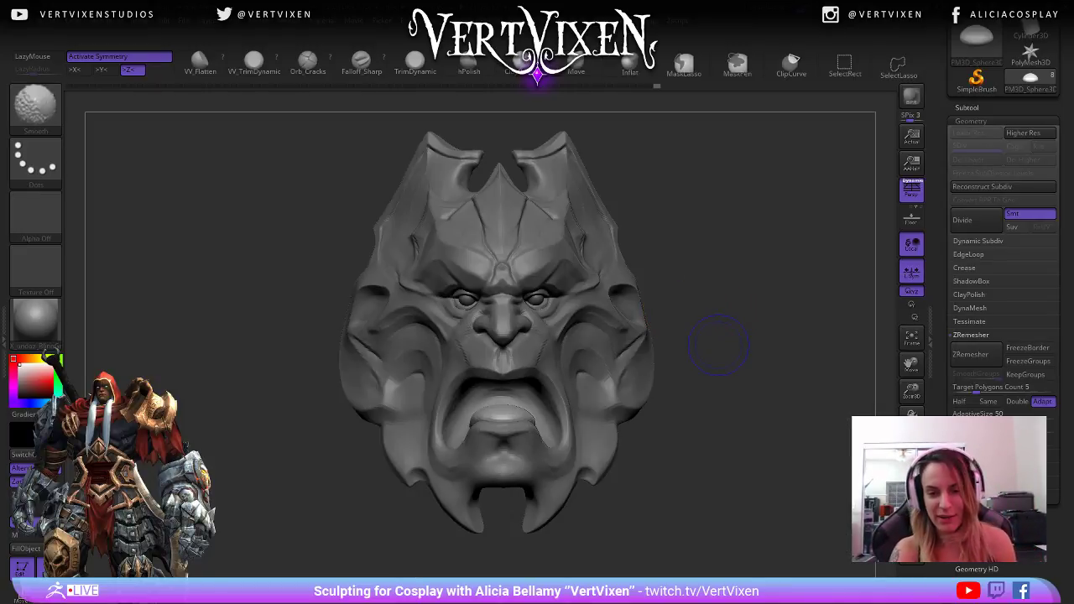
- Make the FaceShoulder3 subtool active and lower it to subdivision level 1
left_click(651, 344, "alt")
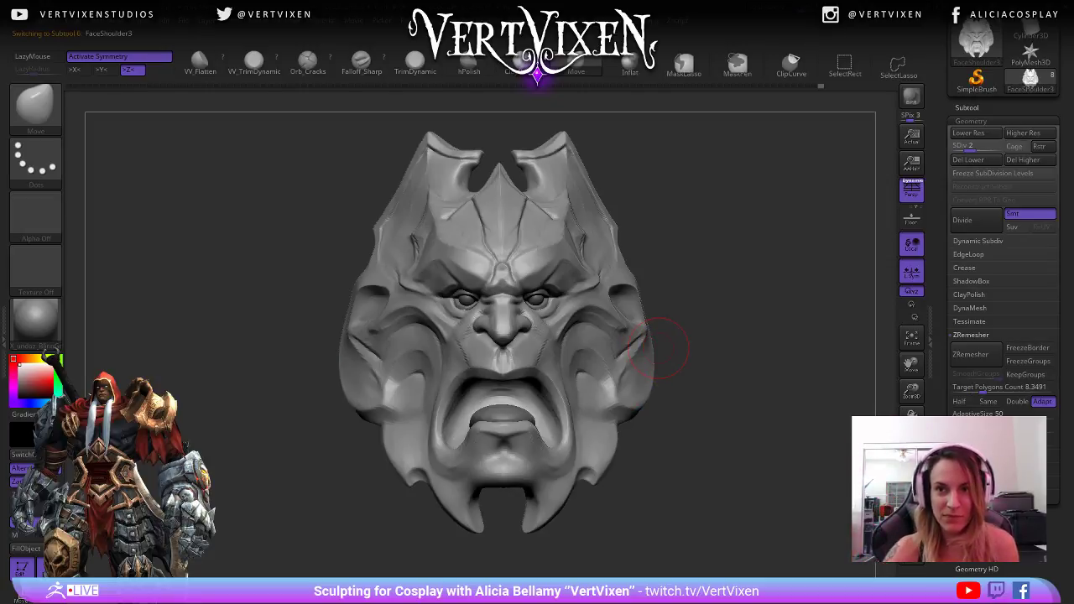
left_click_drag(720, 421, 741, 398)
key("b")
key("Escape")
key("space")
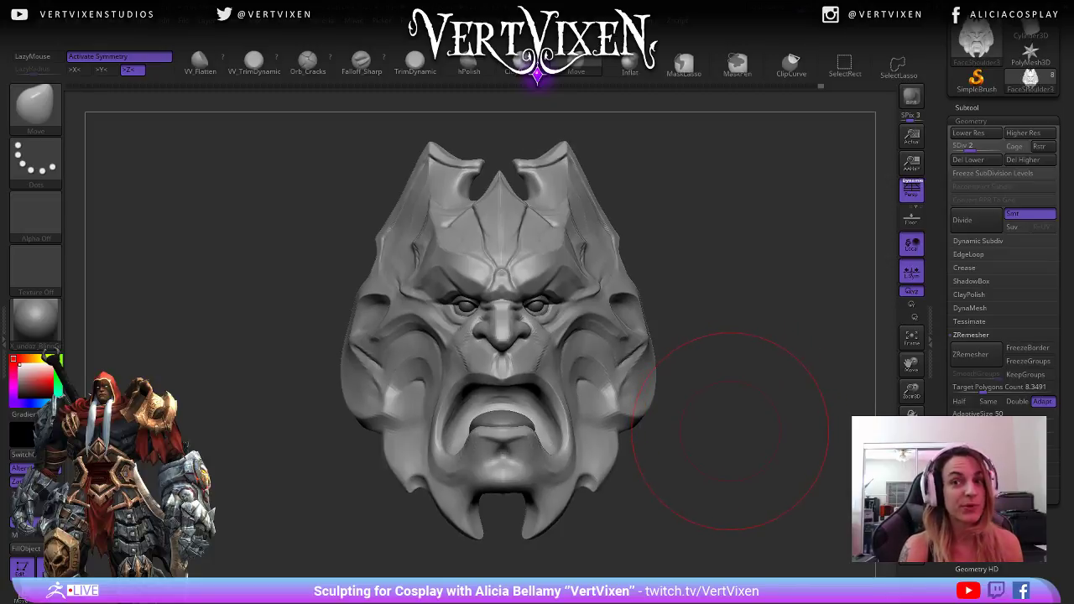
key("d")
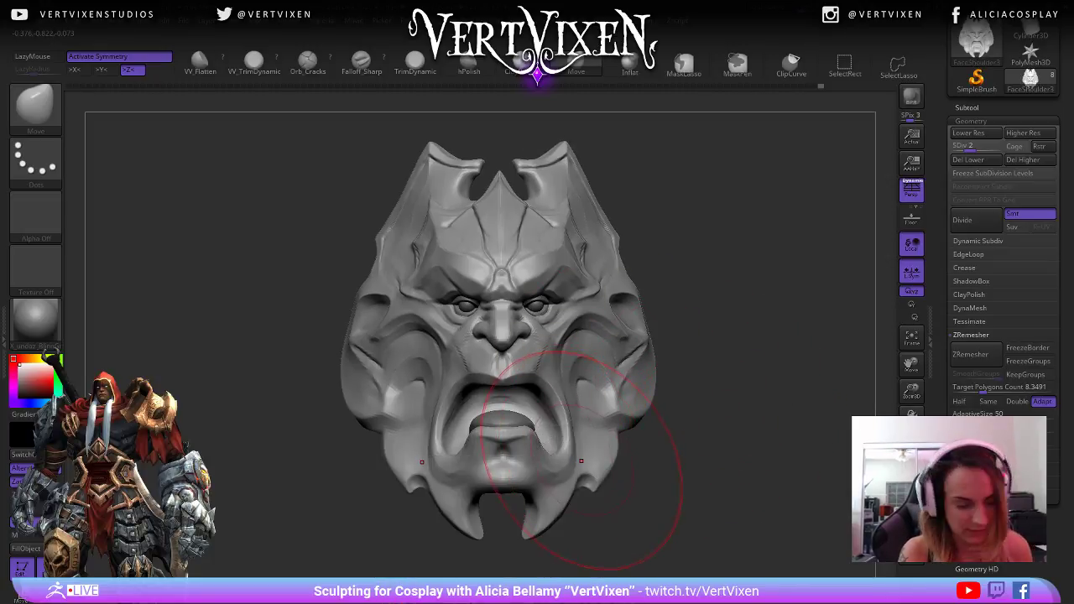
key("shift+d")
key("shift+d")
mouse_move(688, 398)
left_mouse_down()
mouse_move(676, 411)
mouse_move(730, 387)
mouse_move(720, 451)
mouse_move(696, 419)
mouse_move(731, 467)
mouse_move(738, 453)
mouse_move(709, 436)
mouse_move(755, 424)
mouse_move(776, 409)
mouse_move(766, 397)
mouse_move(751, 432)
left_mouse_up()
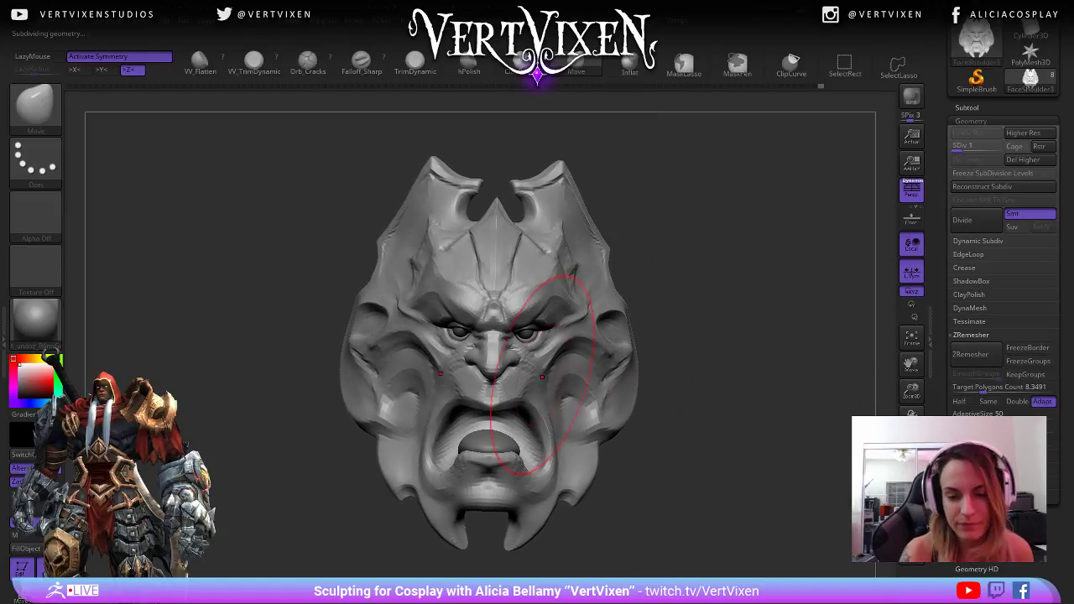
- Resize the Move brush, pull the outer cheeks slightly outward, and nudge the mouth corners with symmetry
key("space")
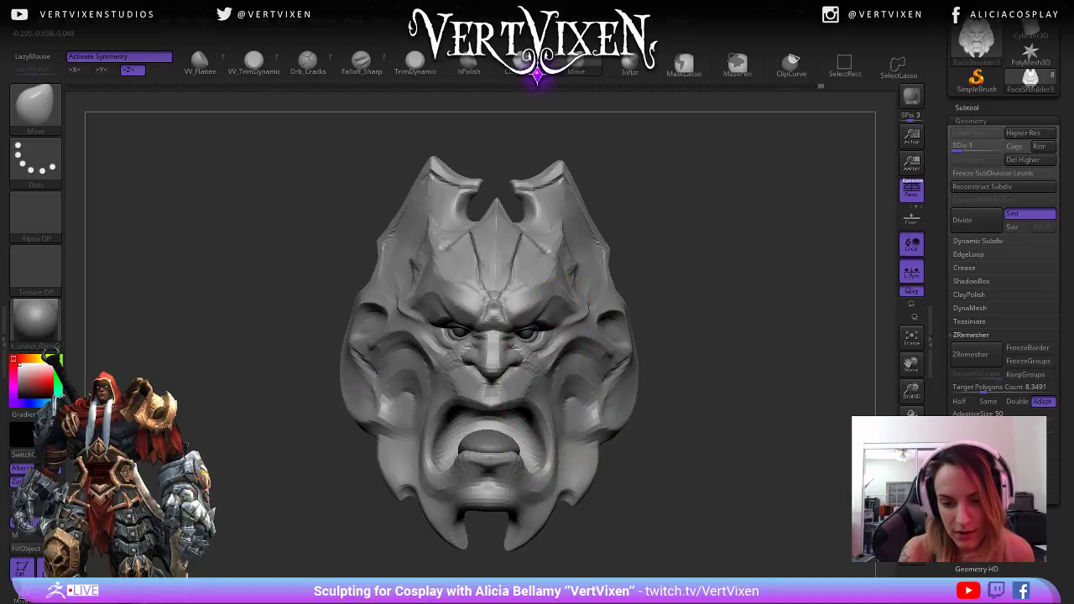
key("space")
mouse_move(763, 335)
left_mouse_down()
mouse_move(714, 364)
mouse_move(696, 431)
left_mouse_up()
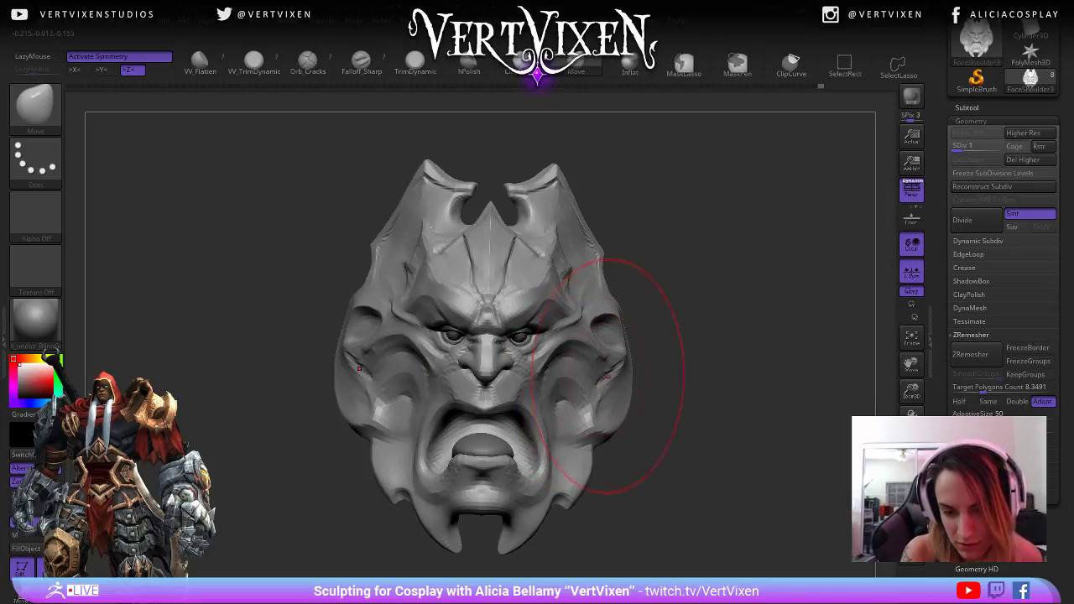
left_click_drag(608, 376, 617, 369)
right_click(622, 370)
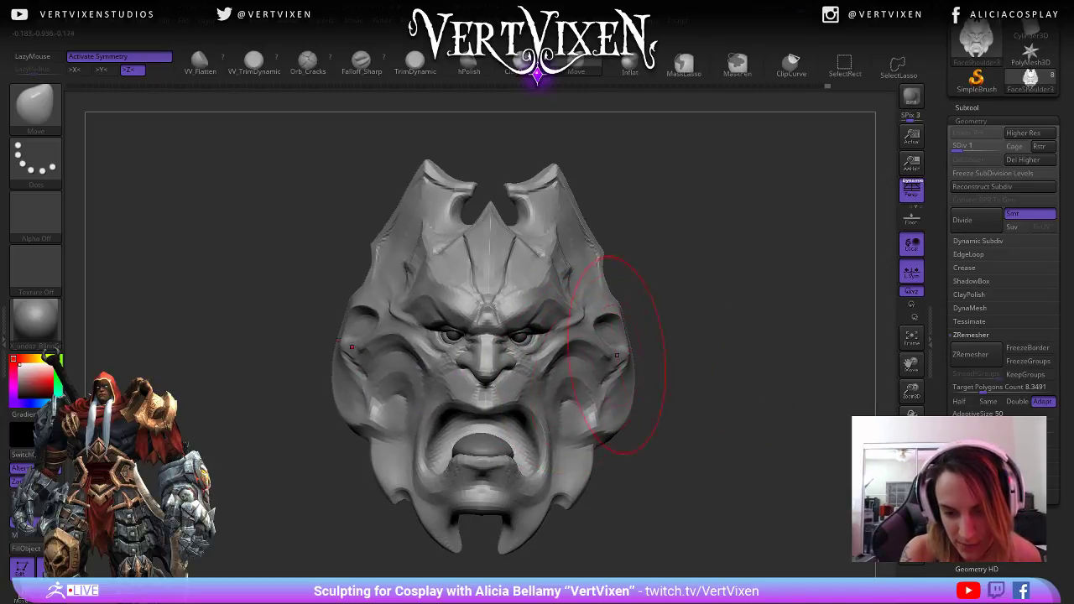
mouse_move(709, 329)
left_mouse_down()
mouse_move(698, 332)
mouse_move(683, 388)
mouse_move(665, 390)
mouse_move(688, 377)
mouse_move(651, 376)
left_mouse_up()
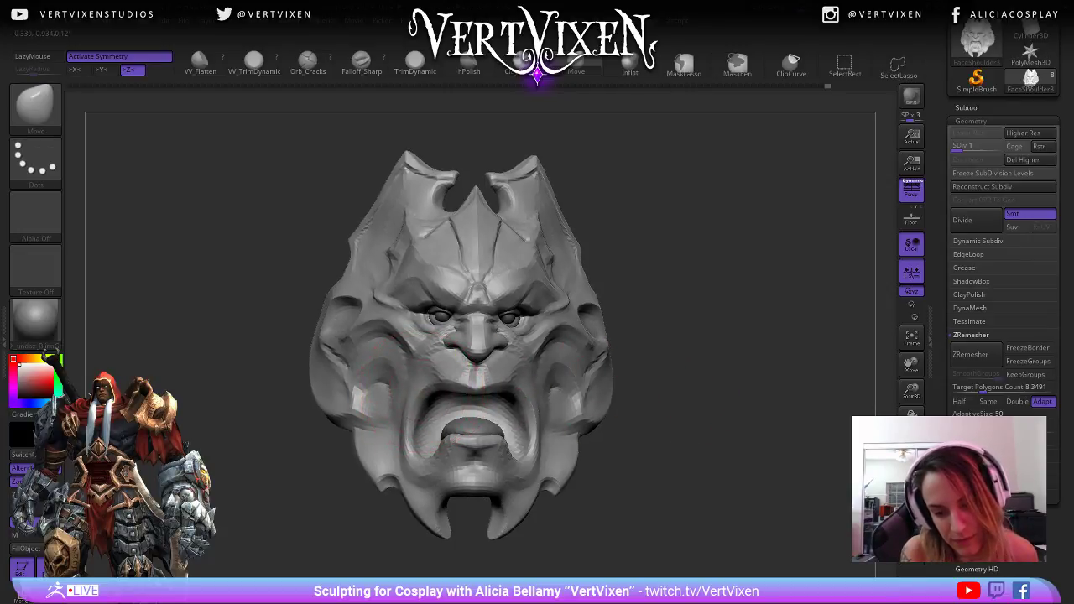
left_click_drag(431, 403, 425, 406)
left_click_drag(743, 402, 709, 461)
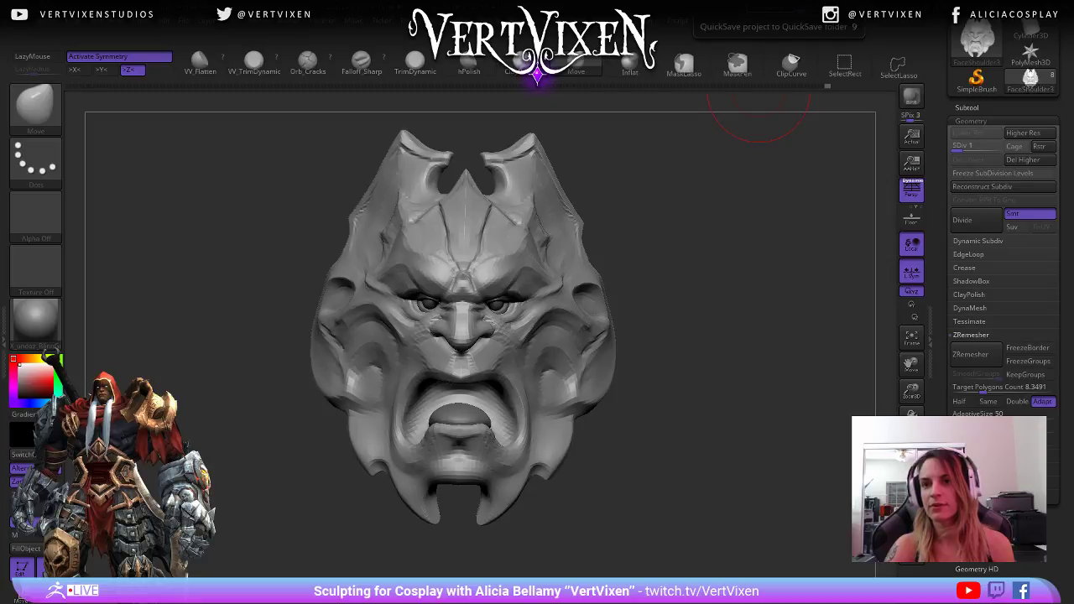
- Toggle perspective distortion off and on repeatedly to compare the face's proportions, leaving it enabled
left_click(911, 189)
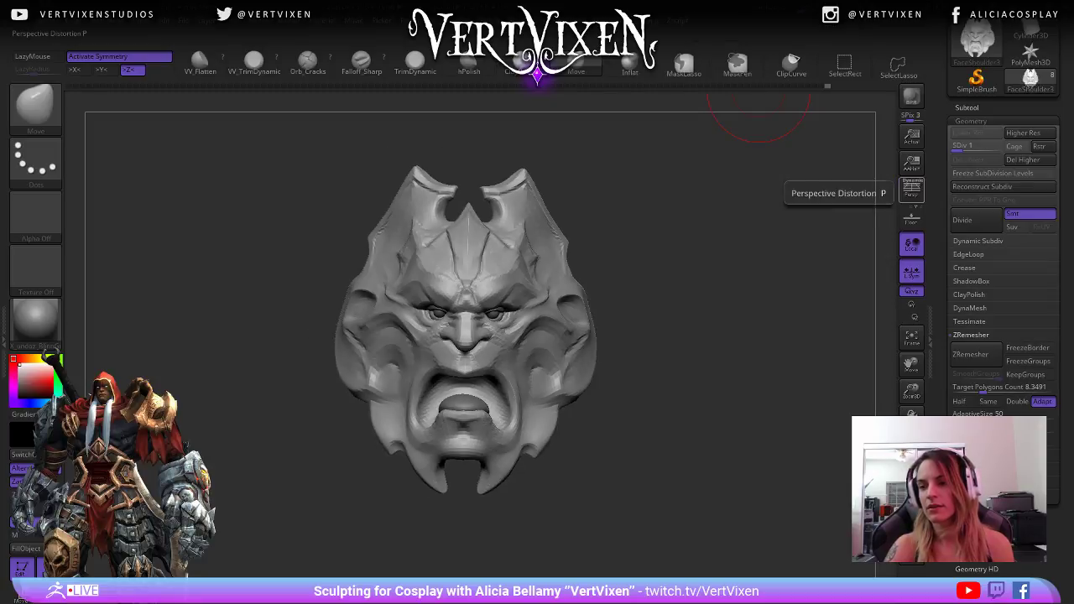
left_click(911, 189)
left_click(911, 189)
left_click(910, 190)
left_click(911, 189)
left_click(911, 189)
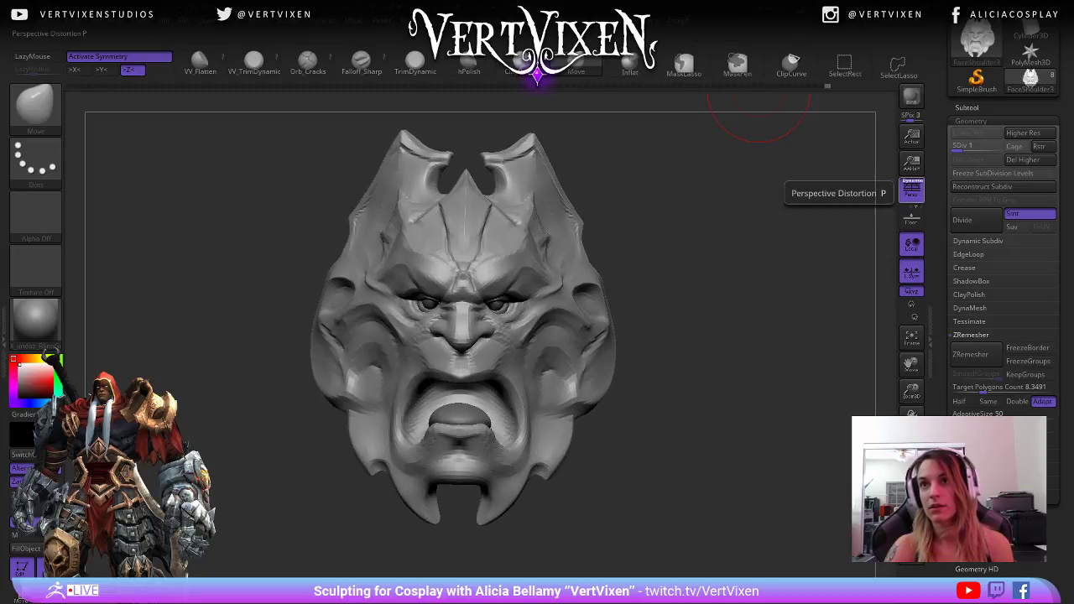
left_click(911, 190)
left_click(911, 189)
left_click(911, 189)
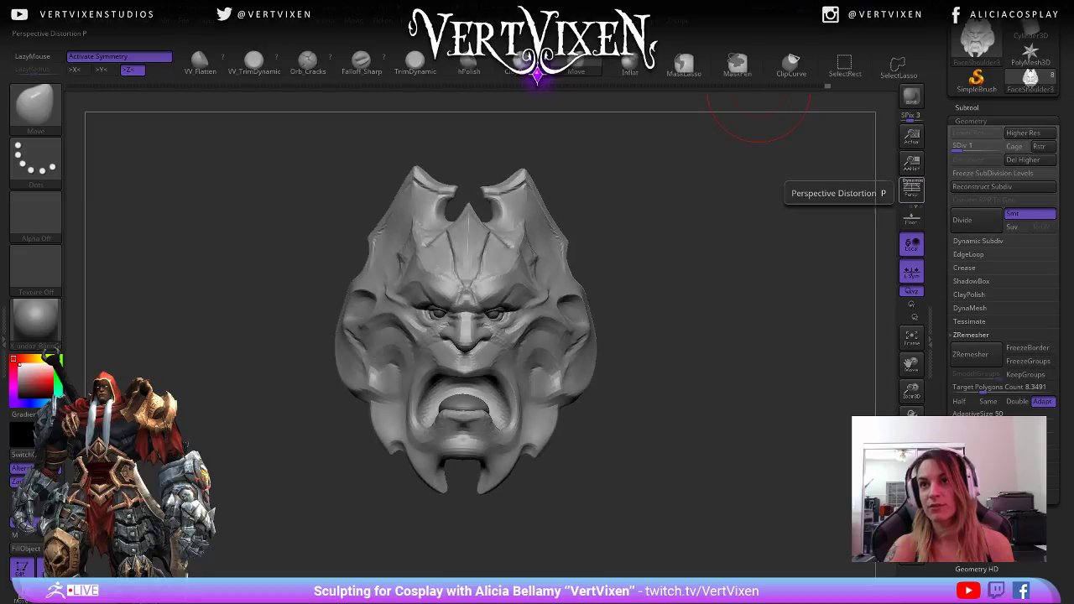
left_click(911, 189)
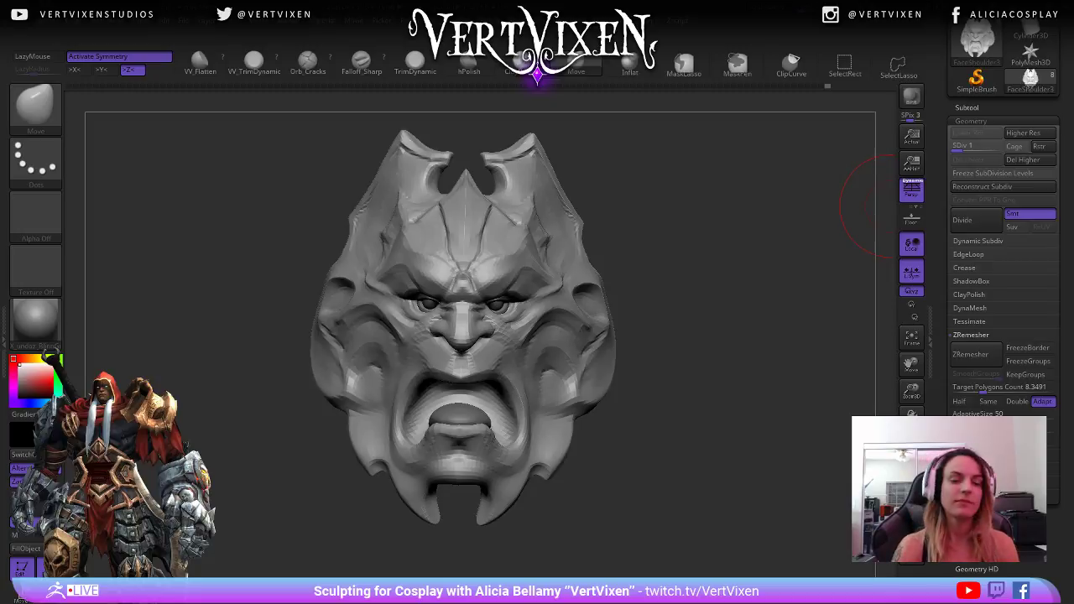
- Resize the Move brush and subtly adjust the face beside the nose bridge and along the outer temples with symmetry
mouse_move(868, 206)
left_mouse_down()
mouse_move(695, 360)
mouse_move(714, 382)
left_mouse_up()
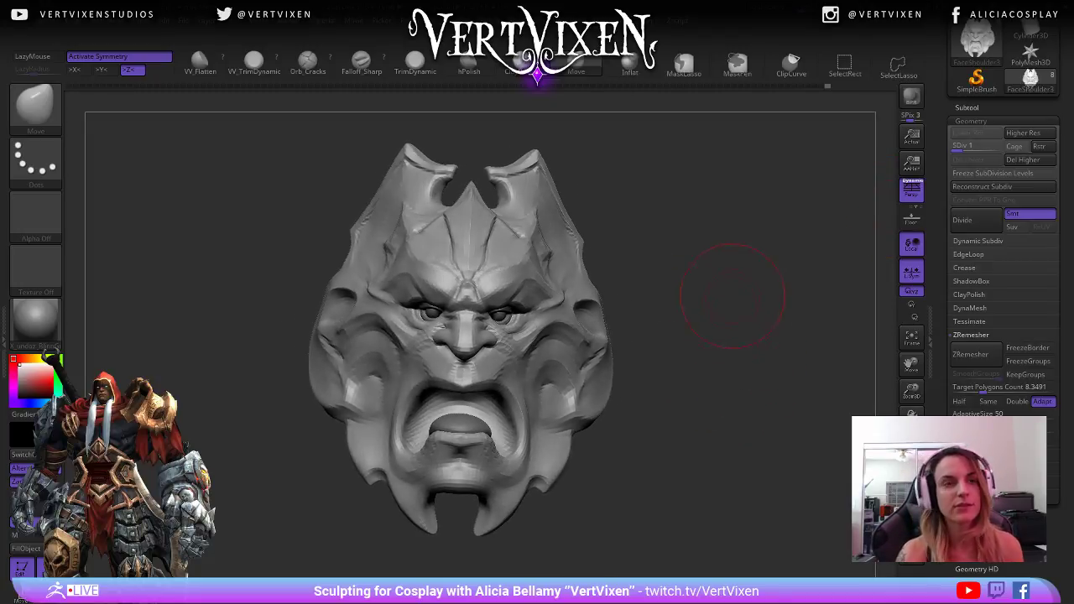
left_click_drag(731, 293, 755, 268)
mouse_move(797, 335)
left_mouse_down()
mouse_move(767, 331)
mouse_move(797, 357)
mouse_move(774, 371)
mouse_move(782, 357)
mouse_move(767, 311)
mouse_move(693, 432)
left_mouse_up()
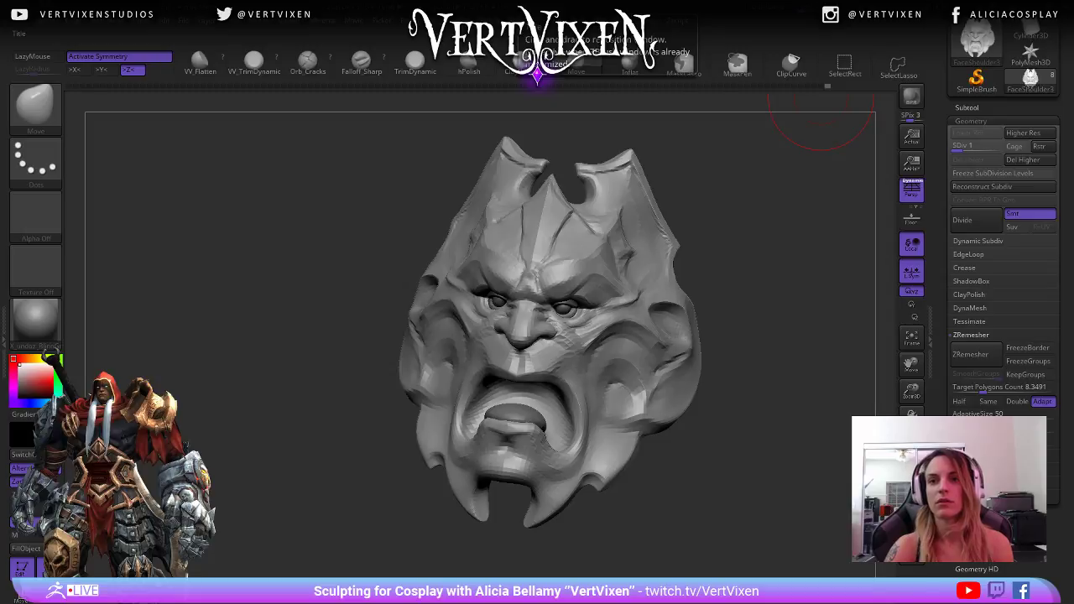
mouse_move(704, 436)
left_mouse_down()
mouse_move(719, 444)
mouse_move(751, 417)
mouse_move(719, 439)
mouse_move(738, 463)
mouse_move(759, 429)
mouse_move(726, 438)
left_mouse_up()
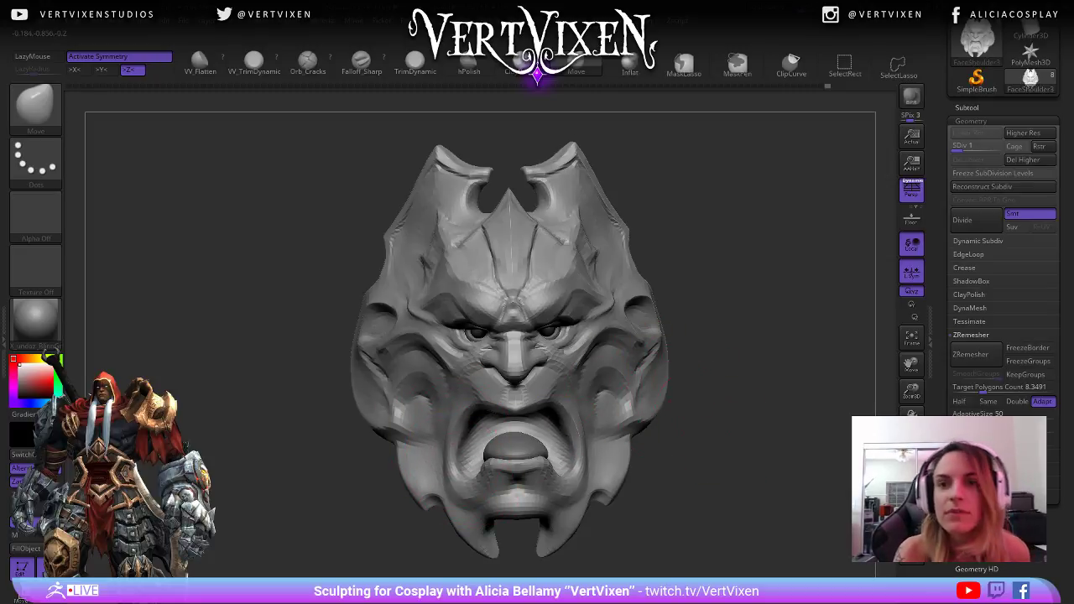
mouse_move(703, 453)
left_mouse_down()
mouse_move(703, 439)
mouse_move(732, 426)
mouse_move(703, 419)
mouse_move(730, 398)
mouse_move(720, 430)
left_mouse_up()
key("space")
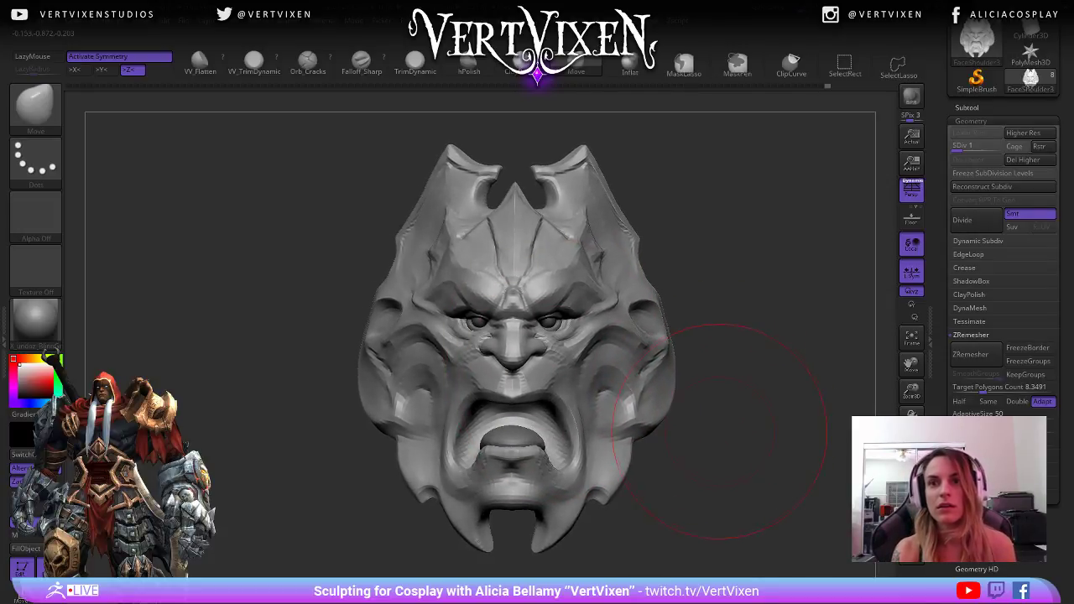
key("space")
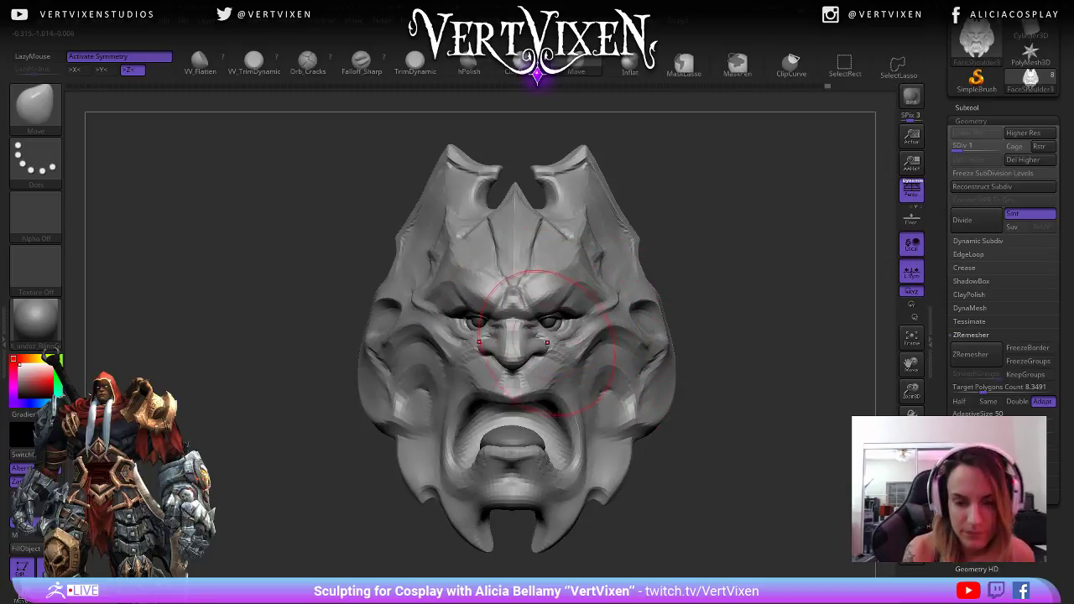
left_click_drag(529, 319, 523, 325)
left_click_drag(724, 449, 729, 441)
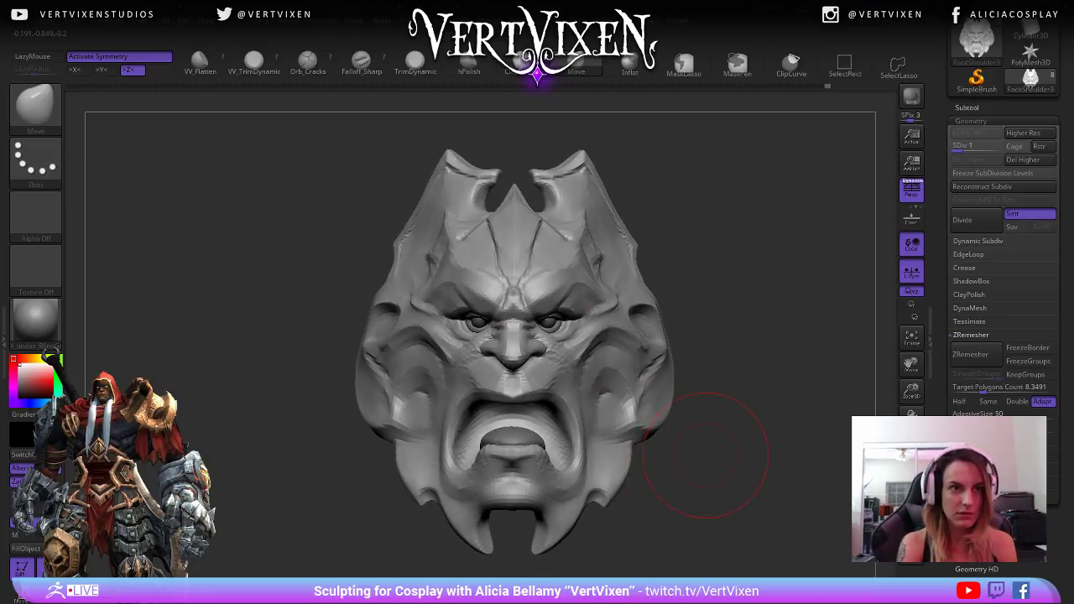
mouse_move(635, 310)
left_mouse_down()
mouse_move(707, 311)
mouse_move(554, 276)
left_mouse_up()
- Reduce the Move brush's draw size for reshaping the cheeks
key("space")
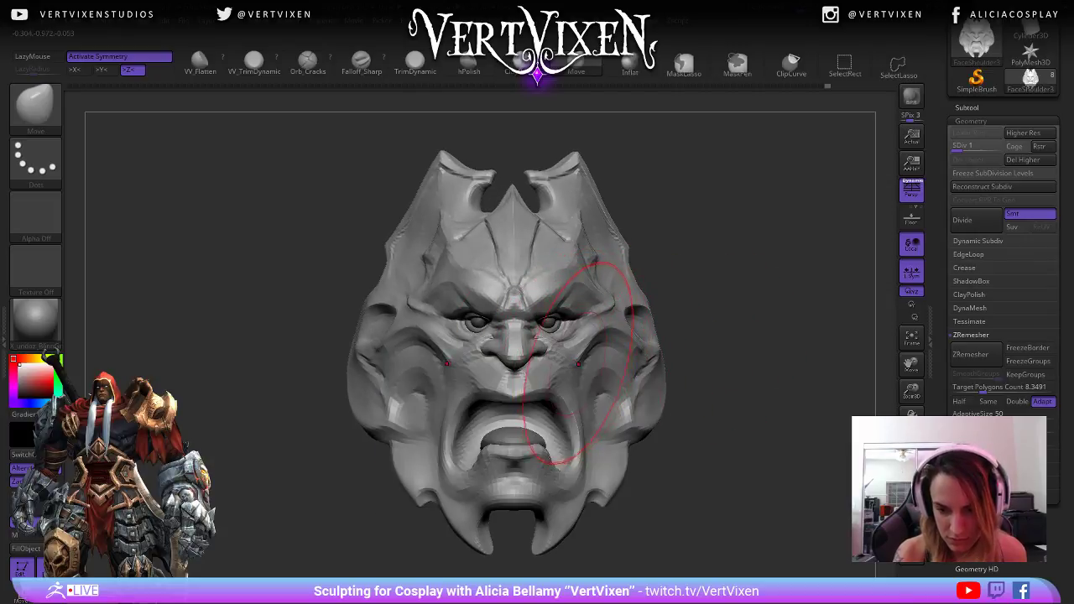
key("space")
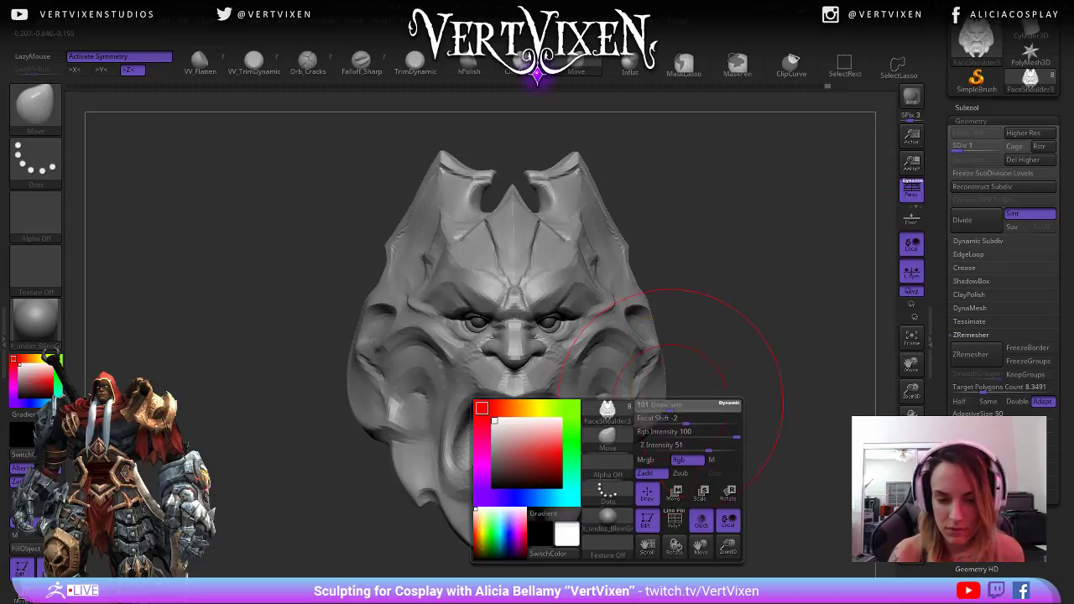
key("space")
right_click(642, 402)
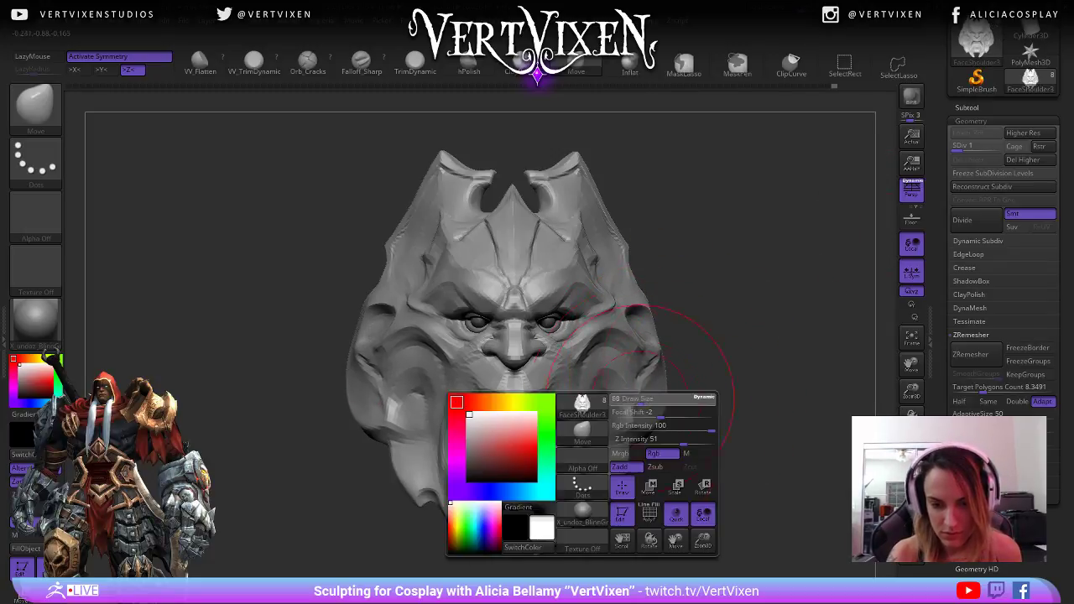
- Pull the mask's outer side edge slightly outward above the cheek notch with the Move brush
right_click(621, 438)
right_click_drag(622, 347, 619, 348, "alt")
mouse_move(604, 470)
right_mouse_down()
mouse_move(695, 449)
mouse_move(663, 474)
right_mouse_up()
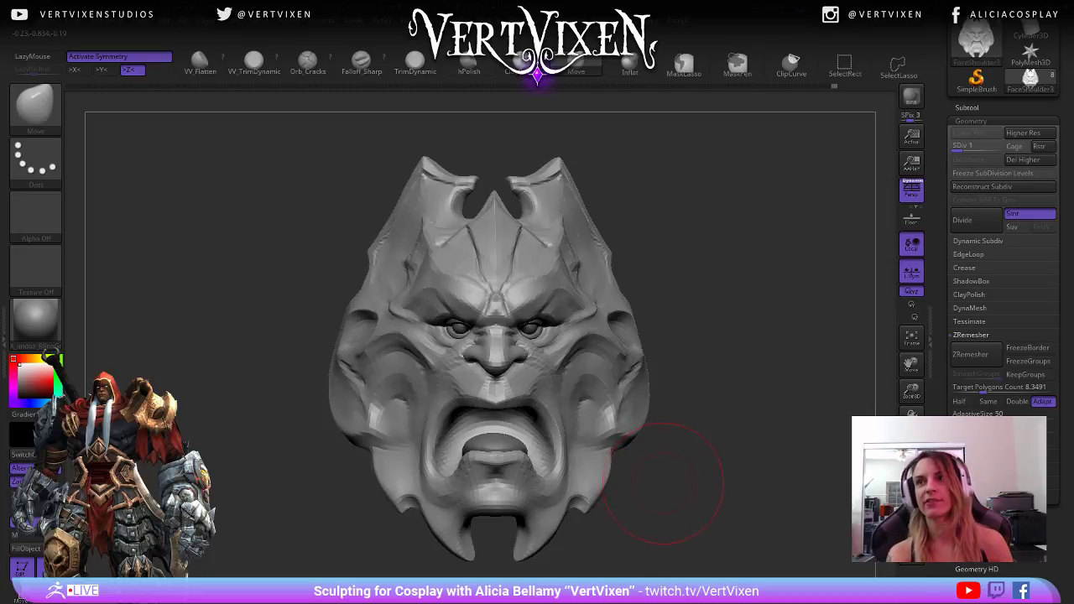
mouse_move(703, 426)
right_mouse_down()
mouse_move(713, 420)
mouse_move(738, 442)
mouse_move(734, 295)
right_mouse_up()
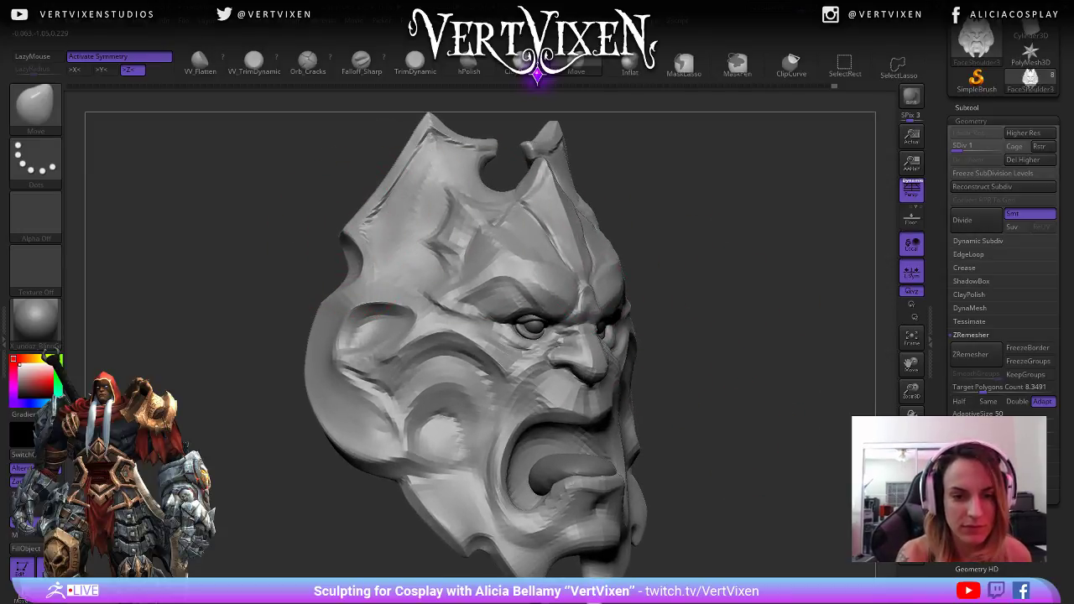
left_click_drag(367, 218, 351, 214)
mouse_move(729, 281)
right_mouse_down()
mouse_move(667, 284)
mouse_move(755, 279)
right_mouse_up()
left_click_drag(362, 208, 346, 204)
- Try pulling the mask's outer side edge outward beside the brow, and undo that pull
mouse_move(719, 369)
right_mouse_down("ctrl")
mouse_move(716, 321)
mouse_move(684, 323)
right_mouse_up("ctrl")
mouse_move(713, 325)
right_mouse_down("ctrl")
mouse_move(722, 363)
mouse_move(695, 311)
mouse_move(723, 336)
right_mouse_up("ctrl")
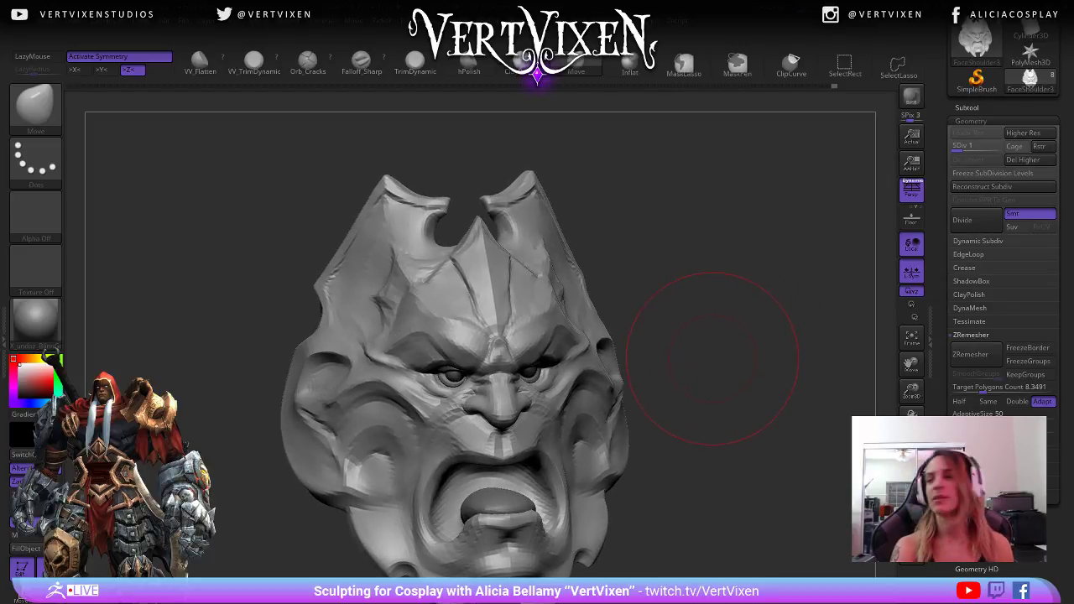
right_click_drag(722, 340, 717, 310)
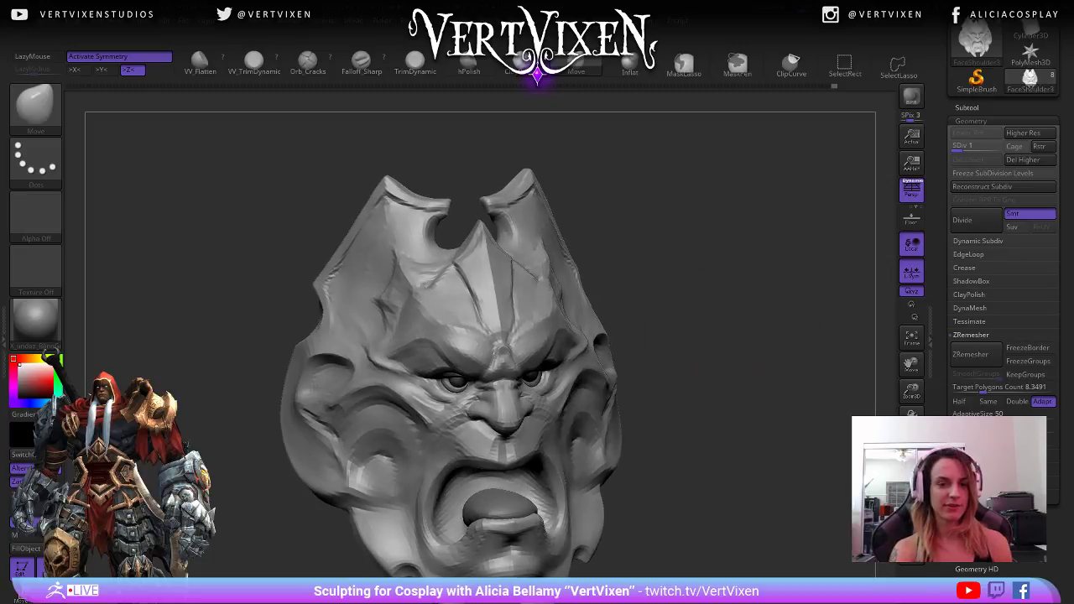
mouse_move(687, 243)
right_mouse_down()
mouse_move(717, 272)
mouse_move(681, 302)
mouse_move(709, 283)
right_mouse_up()
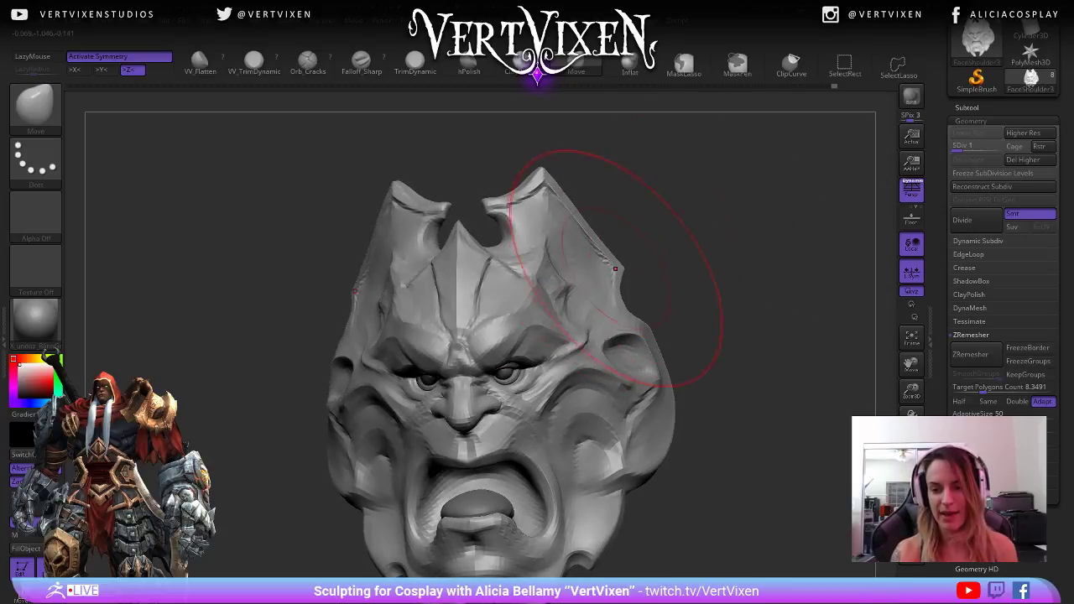
mouse_move(637, 260)
right_mouse_down()
mouse_move(687, 386)
mouse_move(697, 516)
right_mouse_up()
left_click_drag(674, 435, 660, 441)
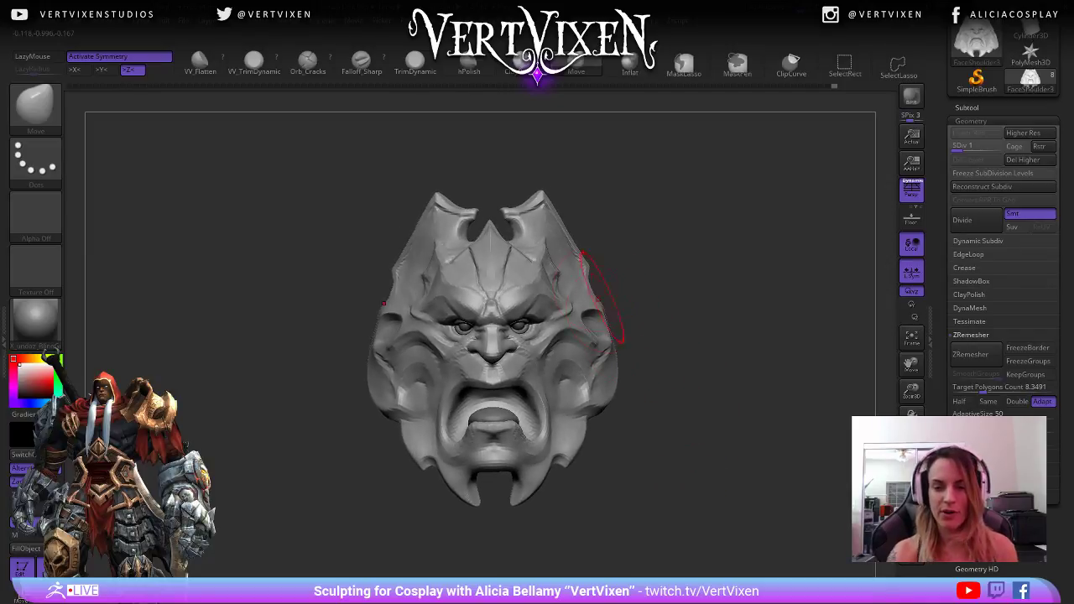
left_click_drag(581, 267, 601, 262)
key("ctrl+z")
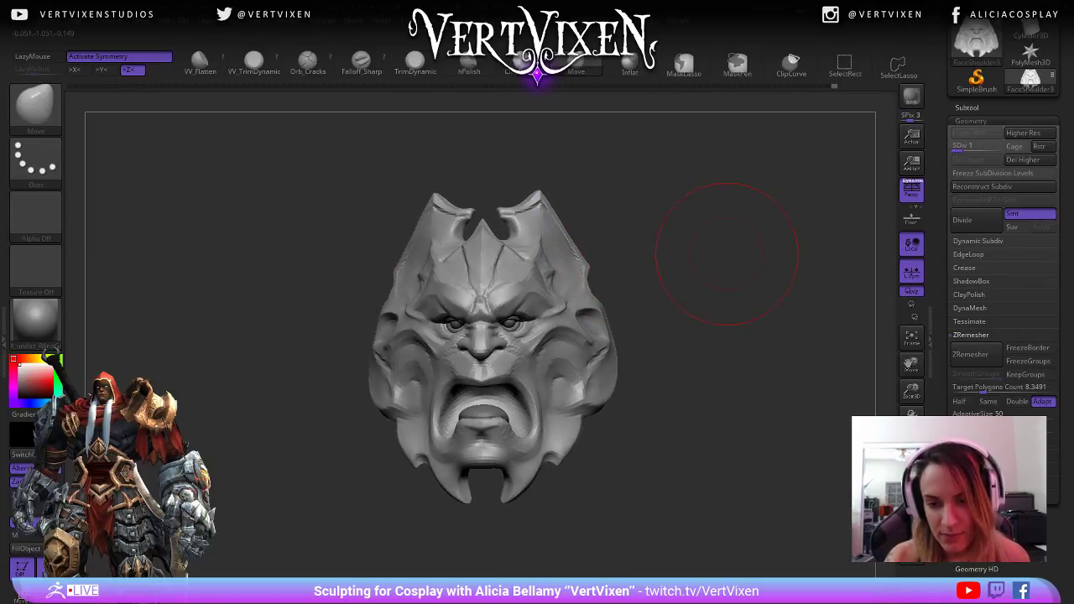
- Inspect the mask's silhouette and side edges from both sides and from the front
mouse_move(729, 254)
left_mouse_down()
mouse_move(625, 232)
mouse_move(581, 244)
left_mouse_up()
key("space")
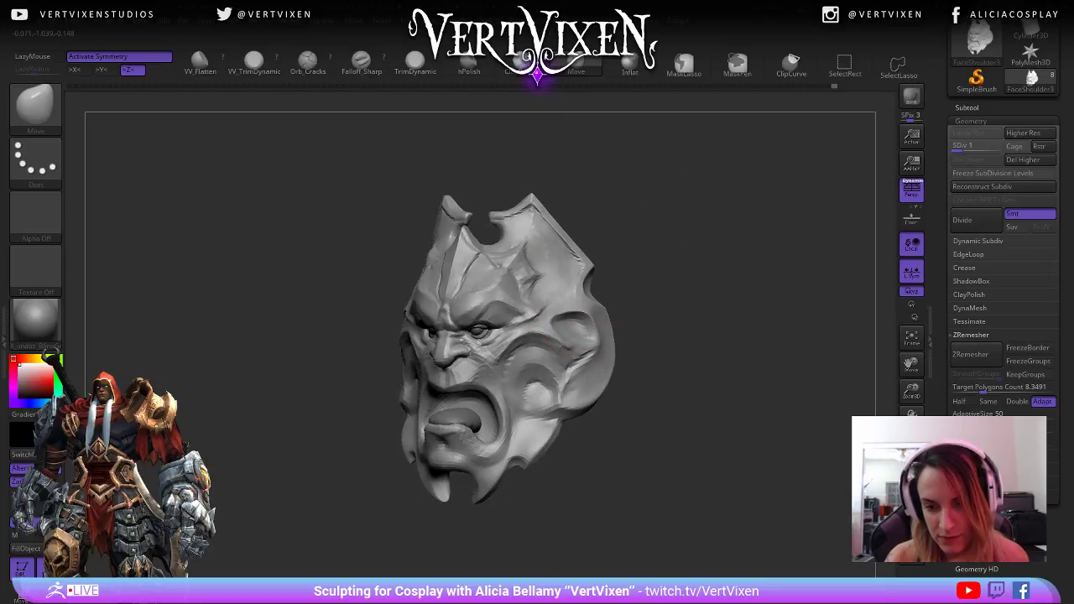
mouse_move(725, 287)
left_mouse_down()
mouse_move(743, 244)
mouse_move(746, 273)
mouse_move(719, 263)
left_mouse_up()
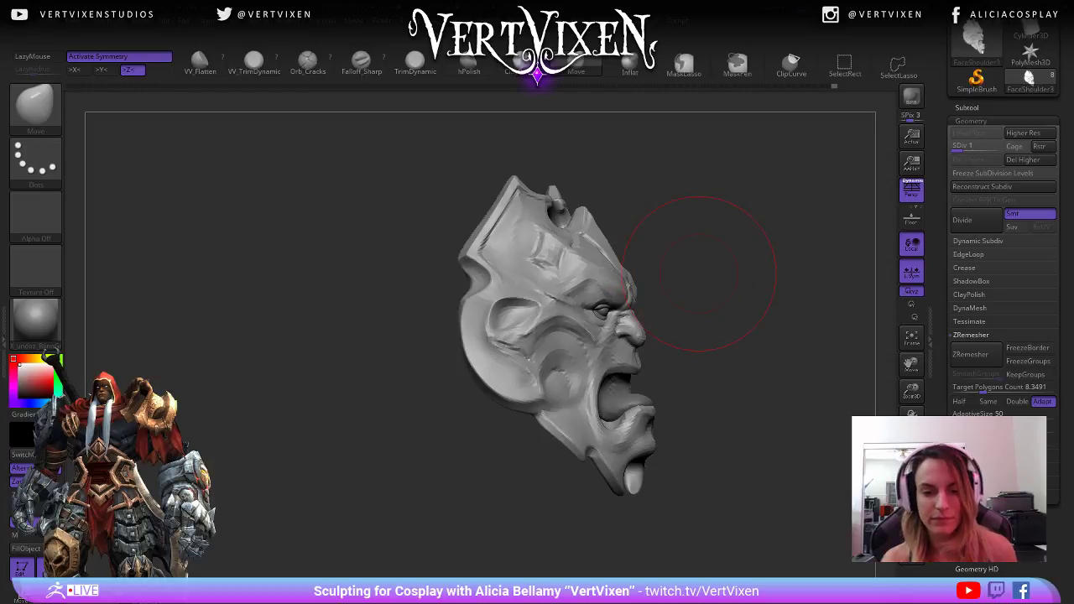
key("space")
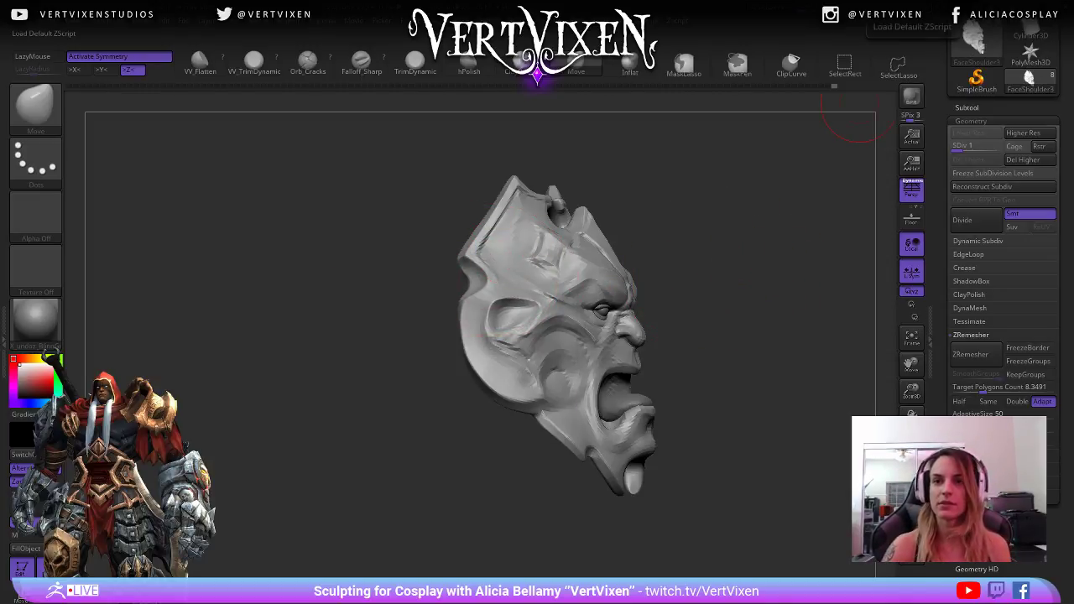
mouse_move(725, 327)
left_mouse_down()
mouse_move(719, 335)
mouse_move(714, 311)
mouse_move(743, 307)
mouse_move(765, 330)
mouse_move(728, 341)
mouse_move(747, 347)
mouse_move(755, 332)
mouse_move(728, 336)
left_mouse_up()
left_click_drag(724, 384, 719, 453, "alt")
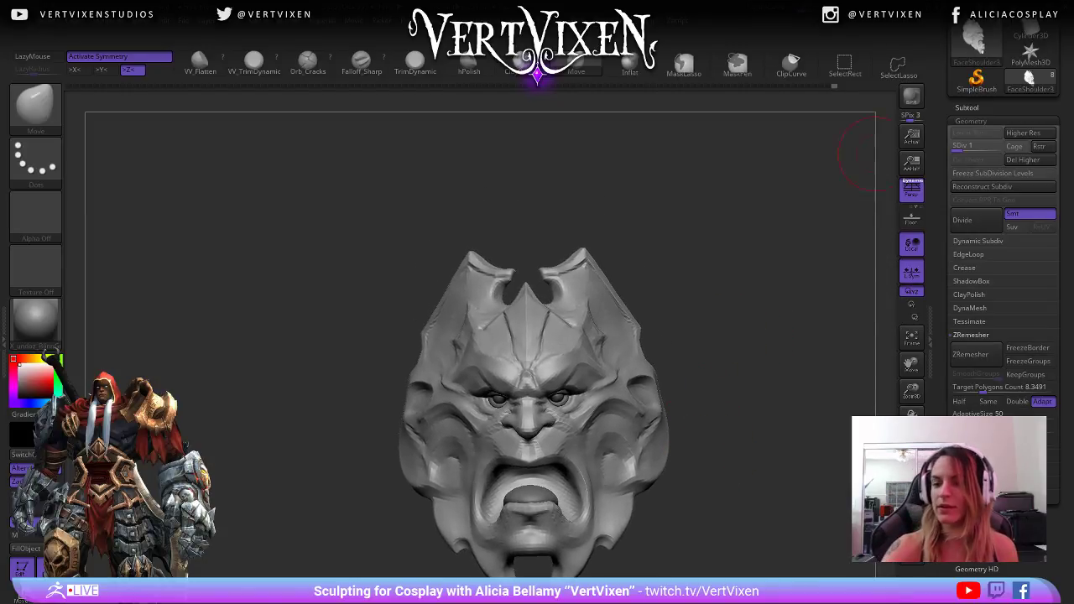
mouse_move(818, 314)
left_mouse_down()
mouse_move(790, 255)
mouse_move(793, 289)
mouse_move(861, 316)
mouse_move(807, 296)
mouse_move(762, 302)
mouse_move(780, 301)
mouse_move(781, 287)
left_mouse_up()
right_click(788, 251)
- Shift the eyeballs about 0.0034 apart along the Z axis, and reselect the FaceShoulder3 mask
left_click(603, 329, "alt")
right_click(602, 329)
key("w")
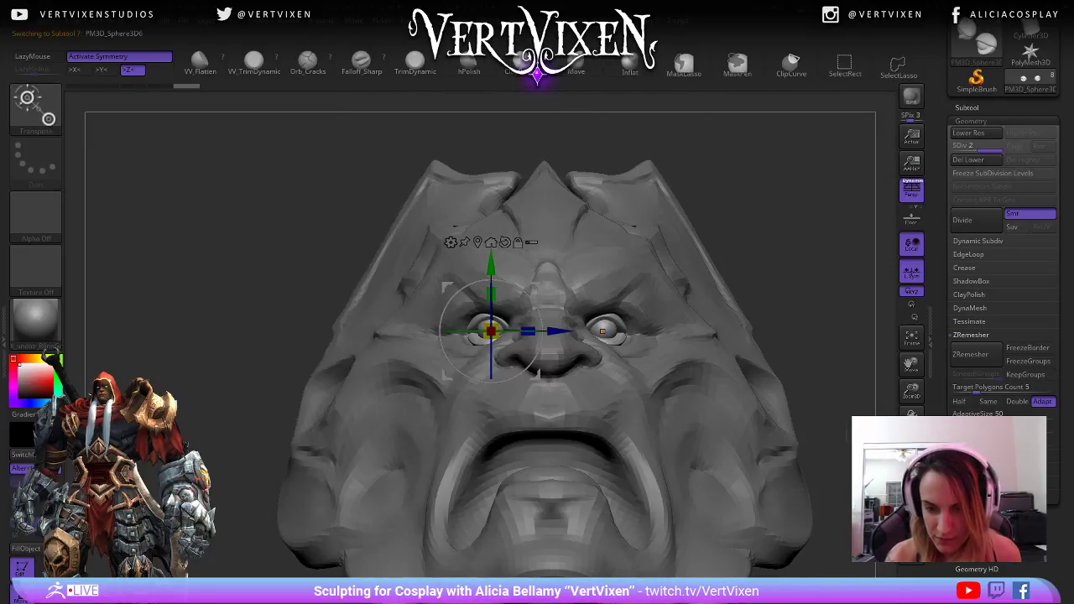
left_click_drag(527, 331, 524, 331)
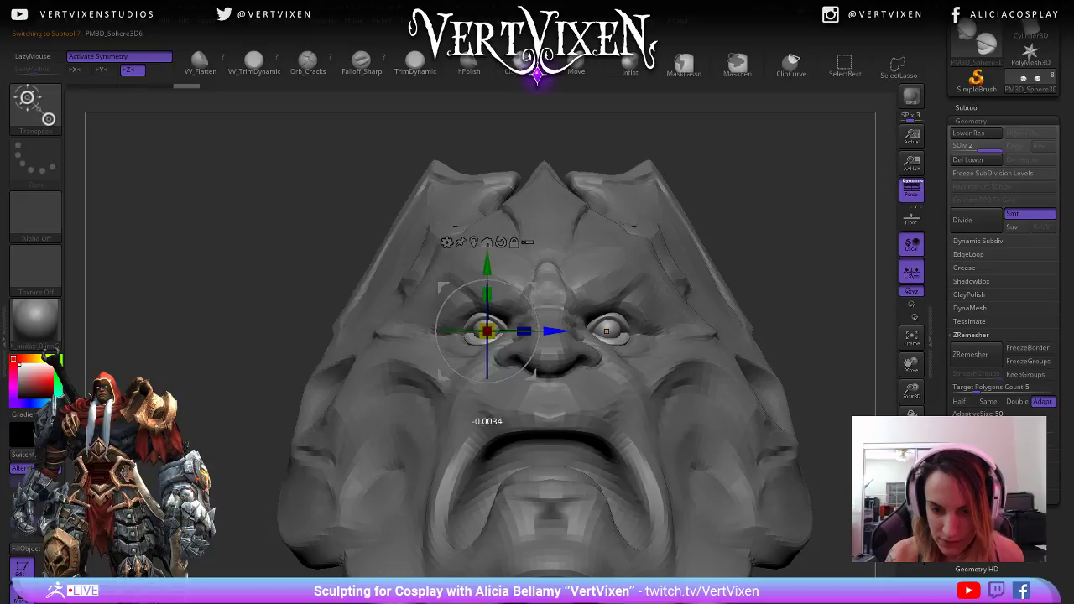
mouse_move(531, 367)
right_mouse_down()
mouse_move(535, 375)
mouse_move(542, 345)
mouse_move(542, 366)
mouse_move(531, 347)
mouse_move(519, 359)
mouse_move(528, 378)
right_mouse_up()
left_click(542, 366, "alt")
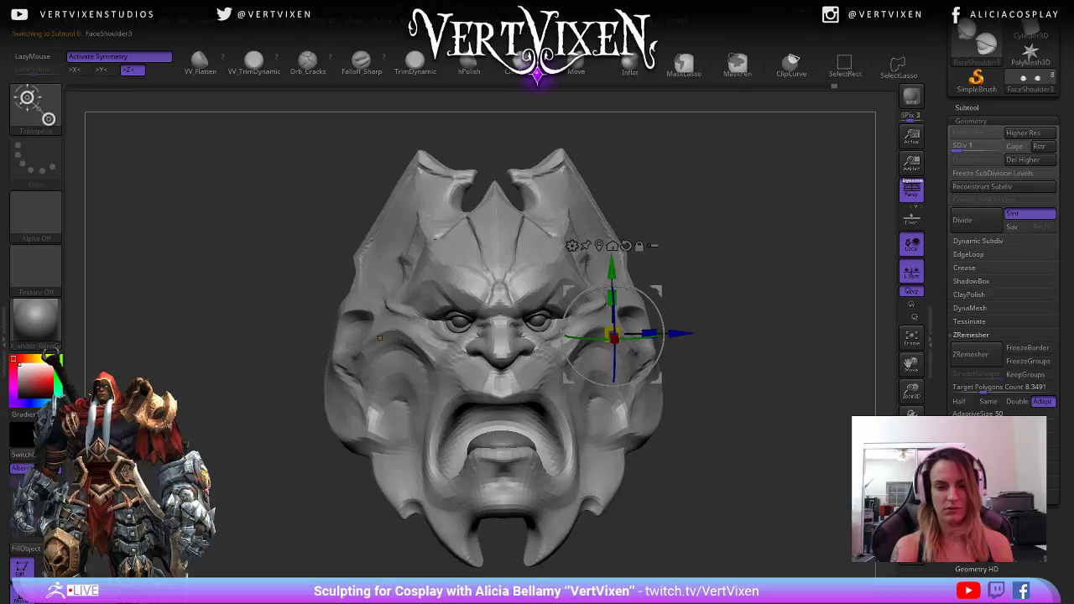
mouse_move(528, 378)
right_mouse_down()
mouse_move(528, 355)
mouse_move(556, 359)
mouse_move(531, 361)
right_mouse_up()
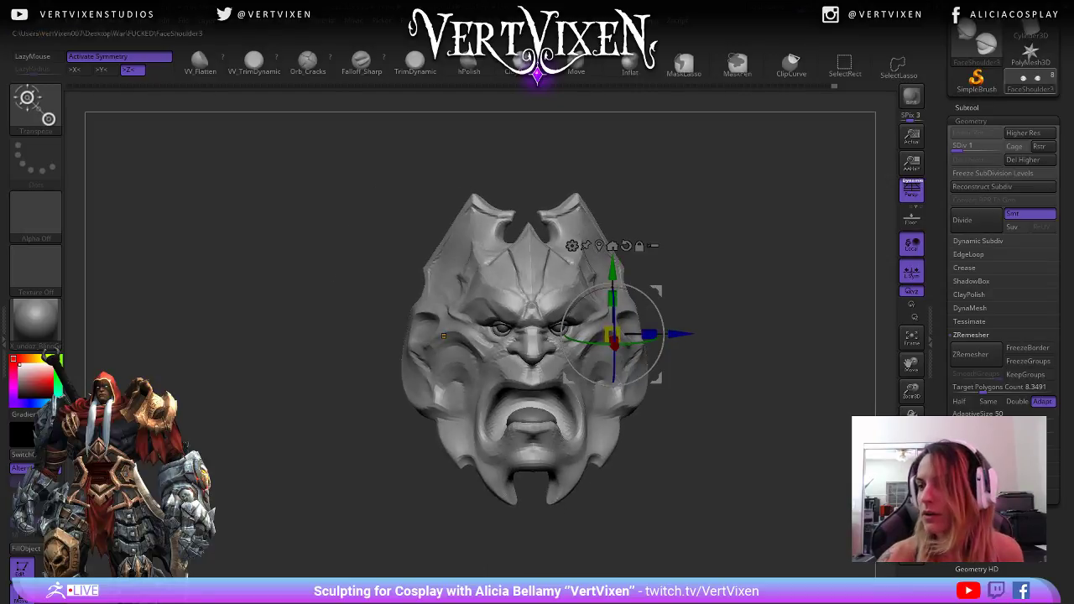
- Switch the mask back to the Move brush and append a new sphere subtool
left_click_drag(1034, 102, 1033, 209)
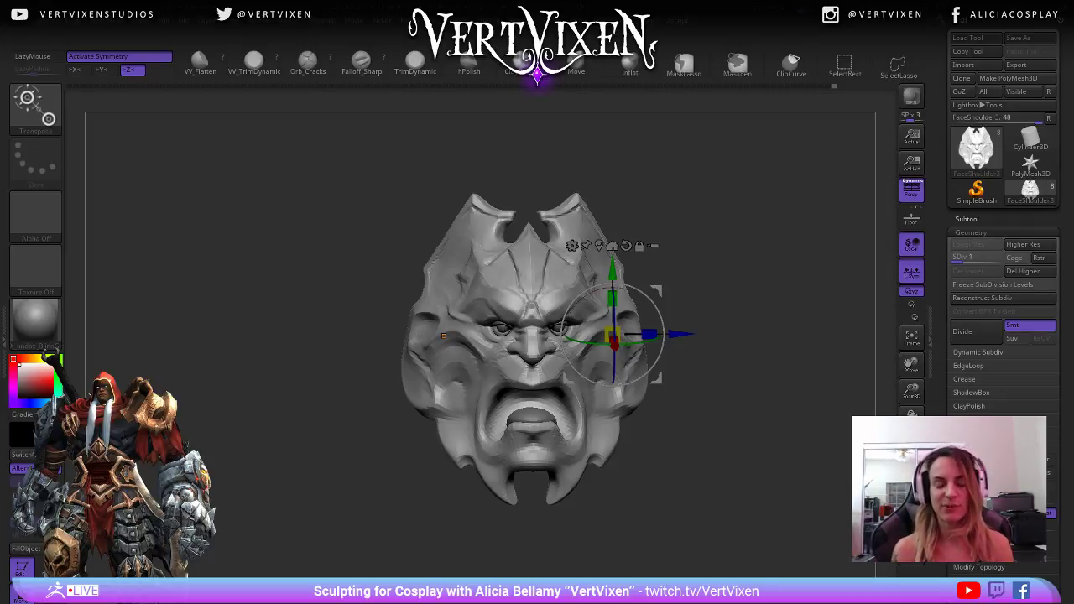
mouse_move(703, 419)
left_mouse_down()
mouse_move(706, 411)
mouse_move(703, 429)
left_mouse_up()
key("b")
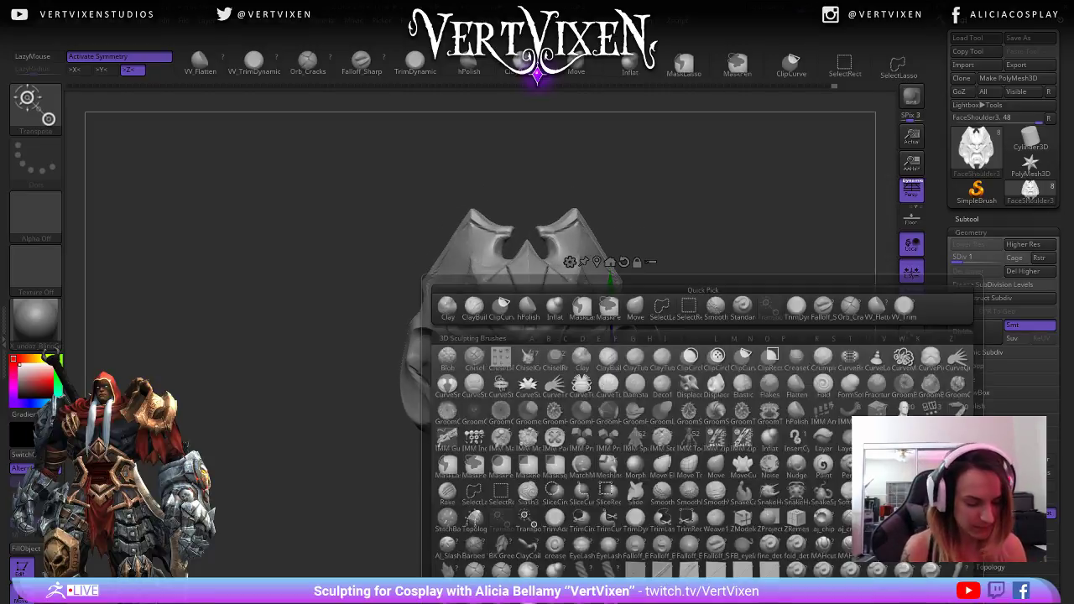
key("m")
key("v")
mouse_move(738, 376)
left_mouse_down("alt")
mouse_move(720, 393)
mouse_move(755, 415)
left_mouse_up("alt")
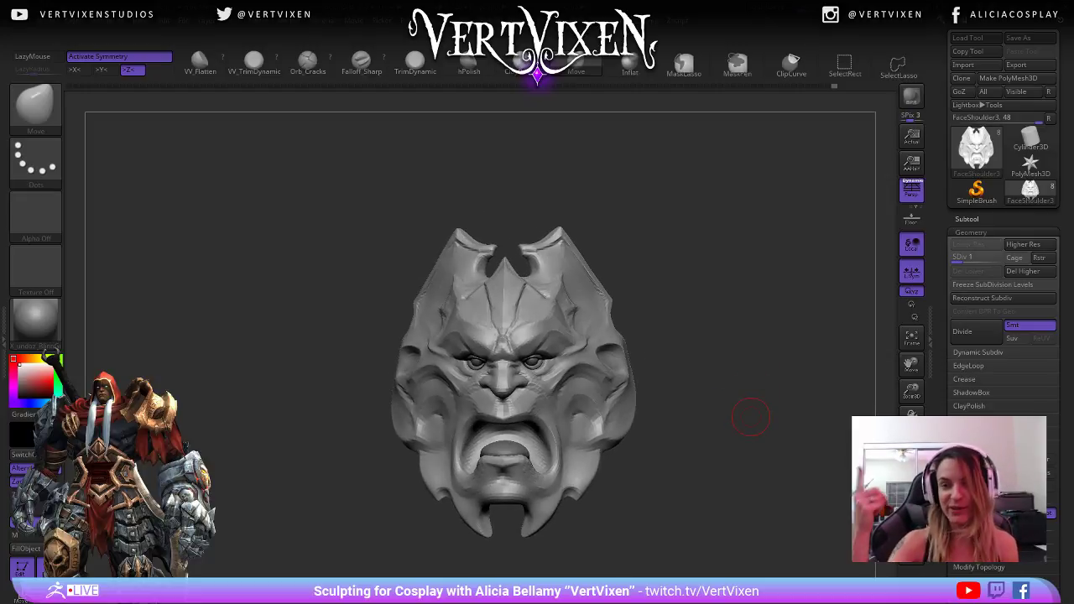
left_click(967, 219)
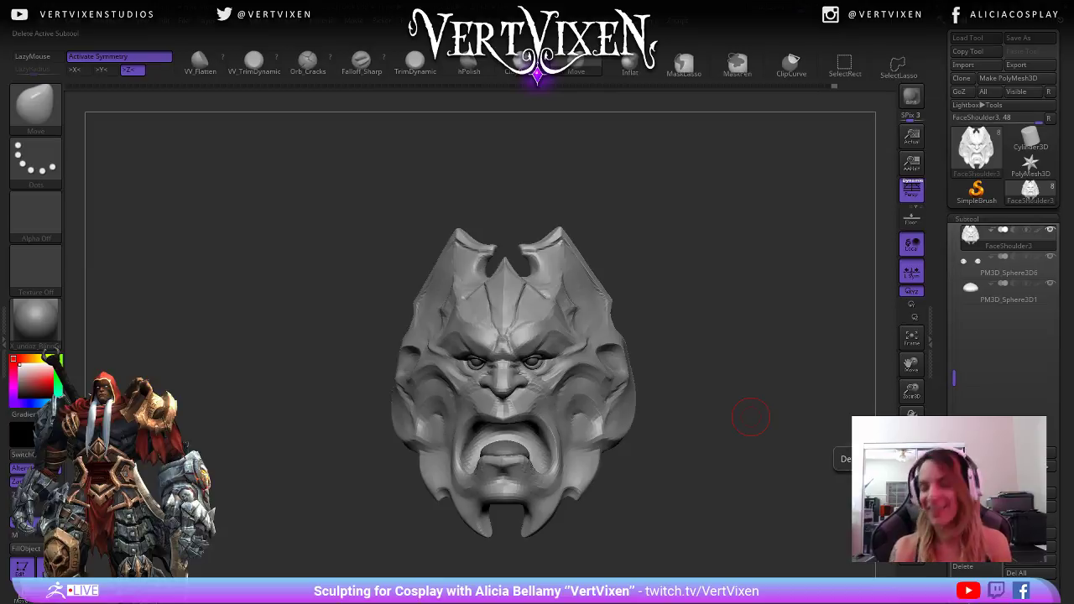
left_click(1027, 534)
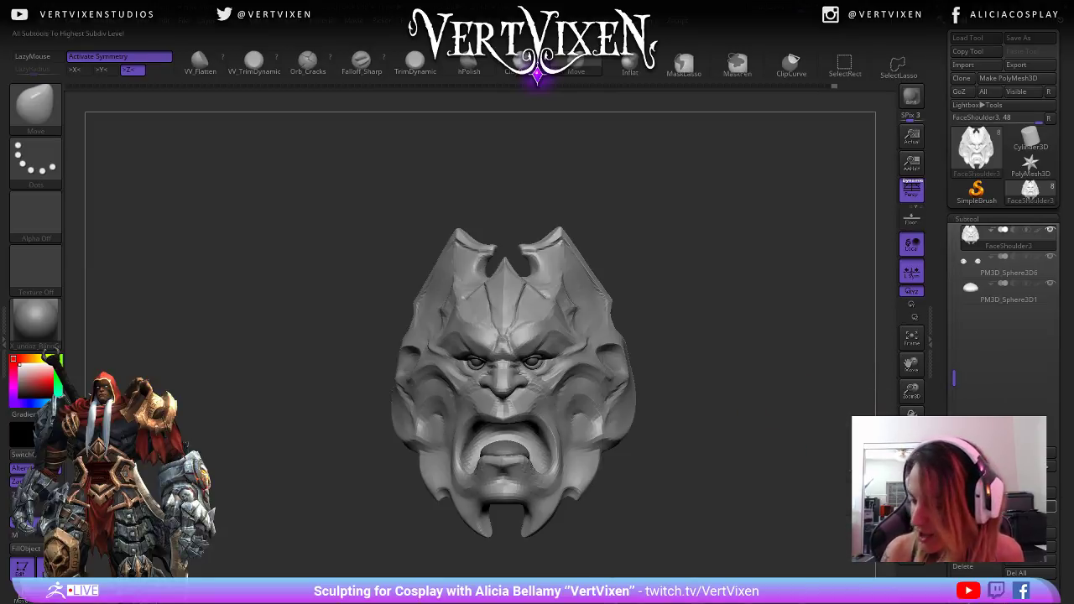
left_click(1027, 534)
left_click(654, 436)
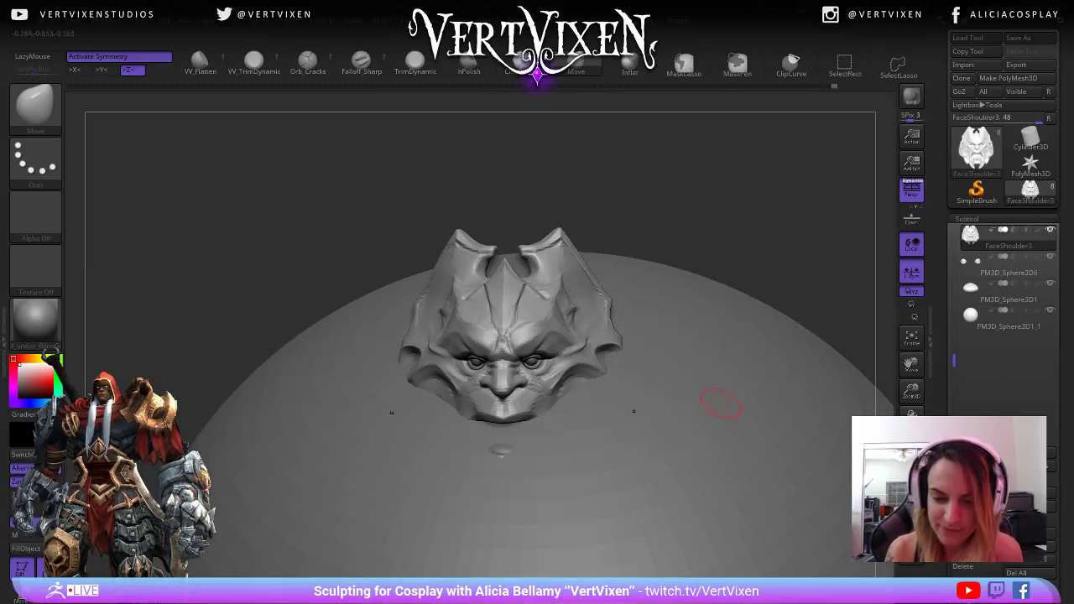
- Select the new large sphere, shrink it strongly and raise it to the middle of the mask
left_click_drag(720, 403, 668, 335, "alt")
left_click(681, 367, "alt")
key("w")
left_click_drag(739, 361, 699, 252)
left_click_drag(525, 475, 469, 516)
left_click_drag(525, 408, 525, 208)
left_click_drag(671, 277, 676, 426, "alt")
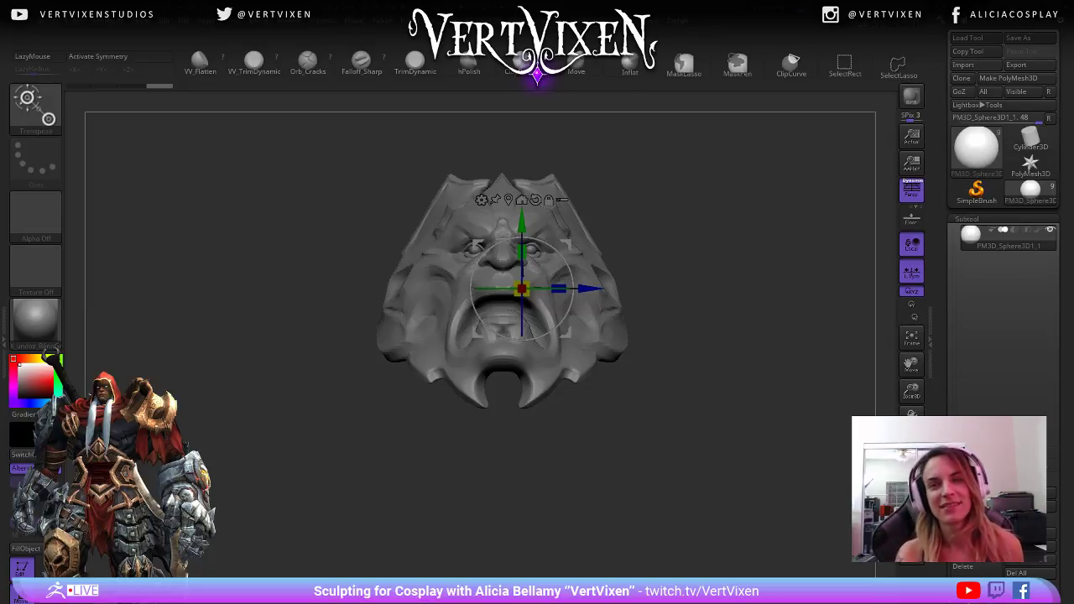
- Move the sphere sideways and forward to the mask's outer side edge above the cheek, scaling it down slightly
mouse_move(713, 335)
left_mouse_down()
mouse_move(738, 327)
mouse_move(714, 338)
mouse_move(716, 389)
left_mouse_up()
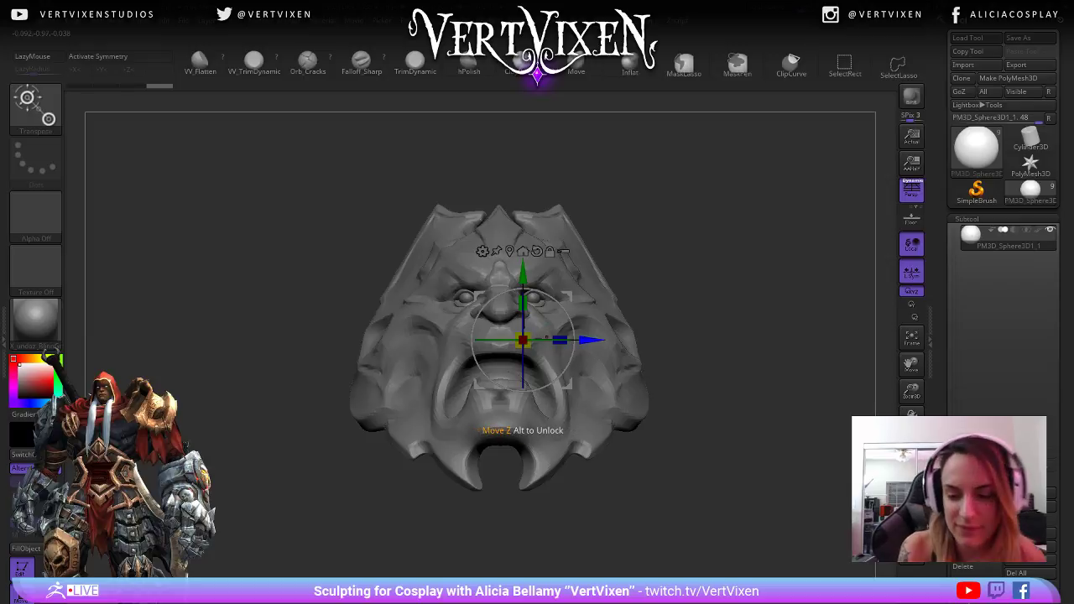
left_click_drag(591, 339, 451, 340)
left_click_drag(293, 436, 406, 482, "shift")
left_click_drag(406, 482, 411, 499)
left_click_drag(377, 358, 369, 369)
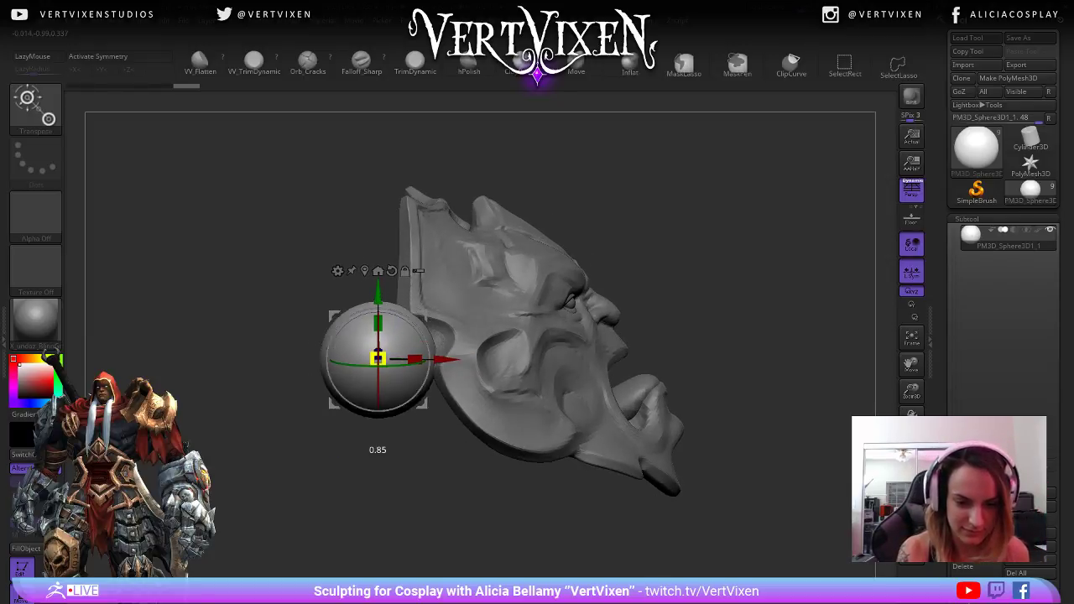
left_click_drag(402, 470, 394, 470)
left_click_drag(408, 359, 545, 359)
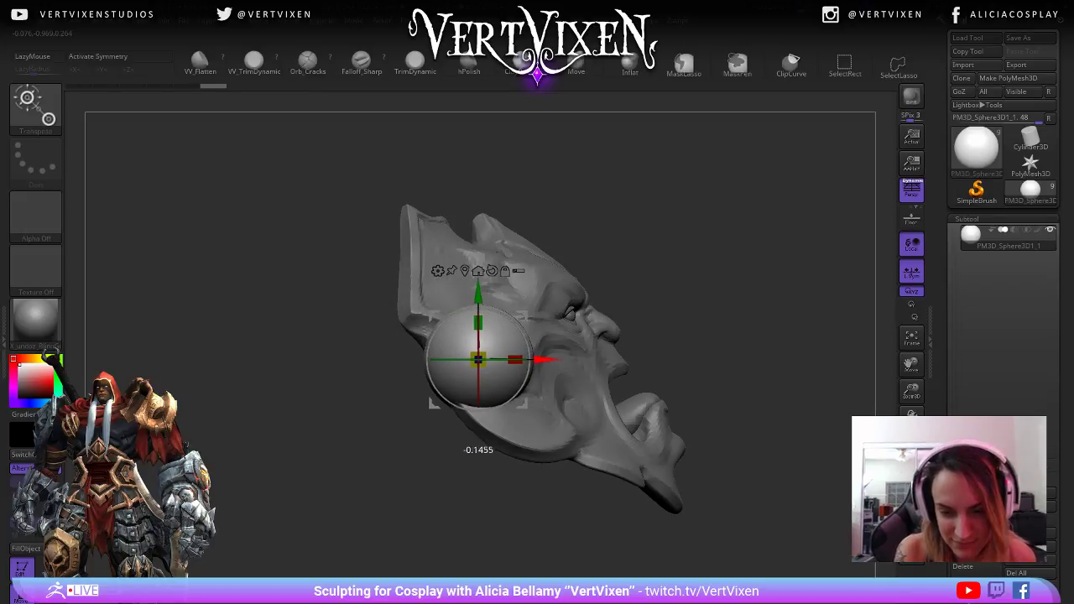
- Scale the sphere down further and nudge it about 0.004 outward along the Z axis at the mask's side
left_click_drag(419, 486, 290, 495)
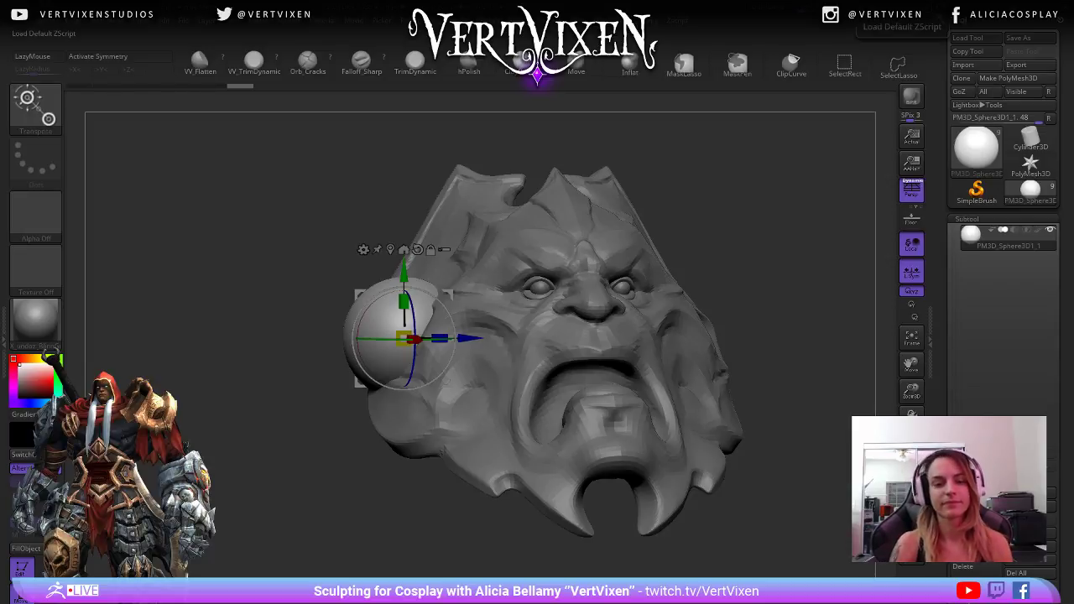
left_click_drag(268, 470, 377, 465)
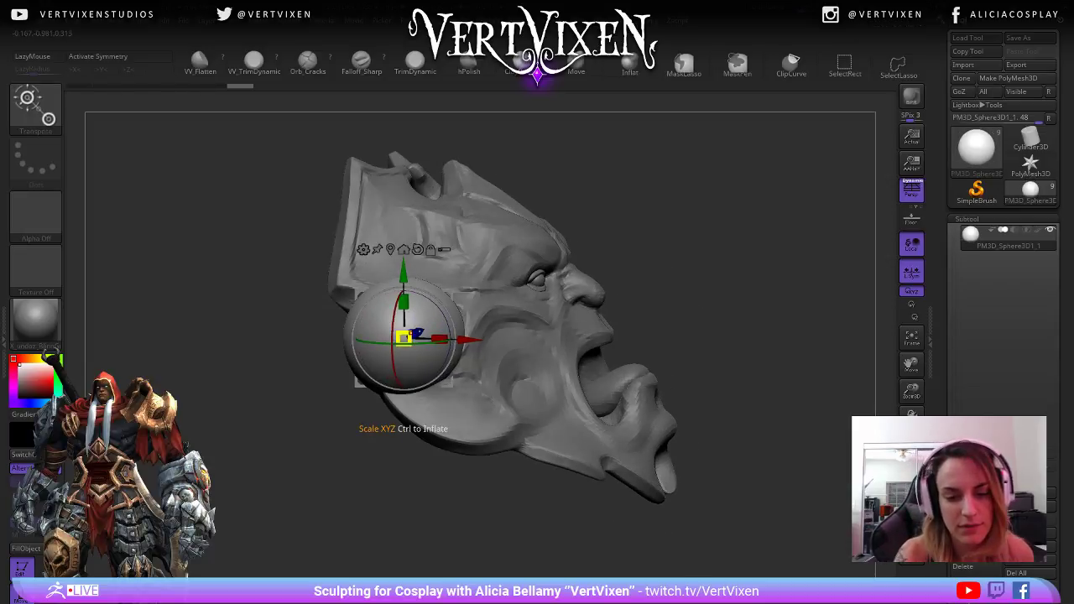
left_click_drag(404, 338, 372, 345)
left_click_drag(323, 470, 244, 470)
left_click_drag(471, 338, 468, 338)
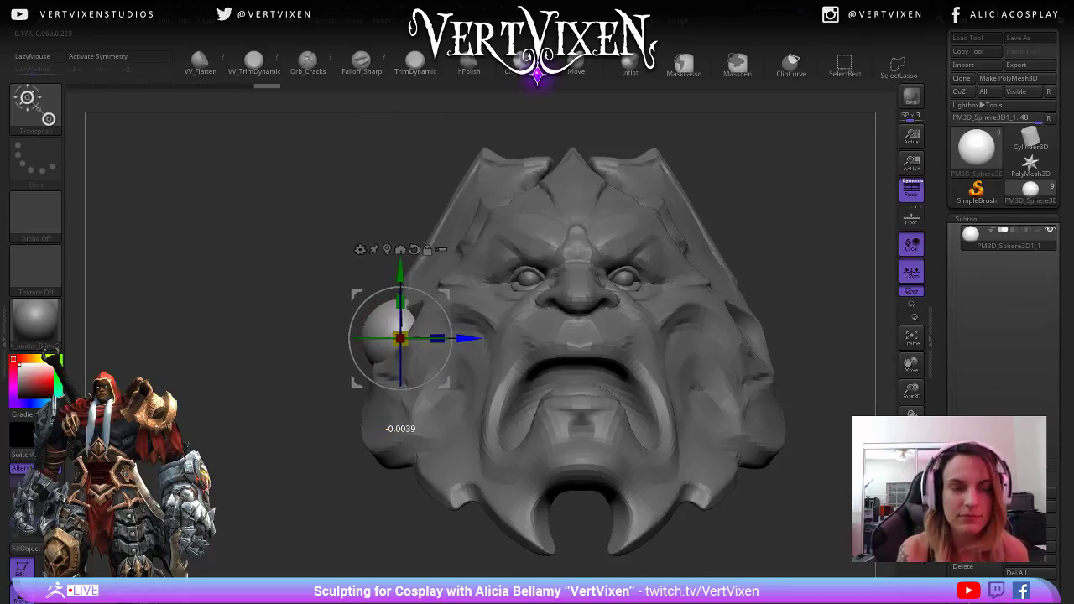
left_click_drag(285, 470, 398, 433, "alt")
- Stretch the sphere with the Move brush into an elongated form along the mask's curved outer cheek edge
key("b")
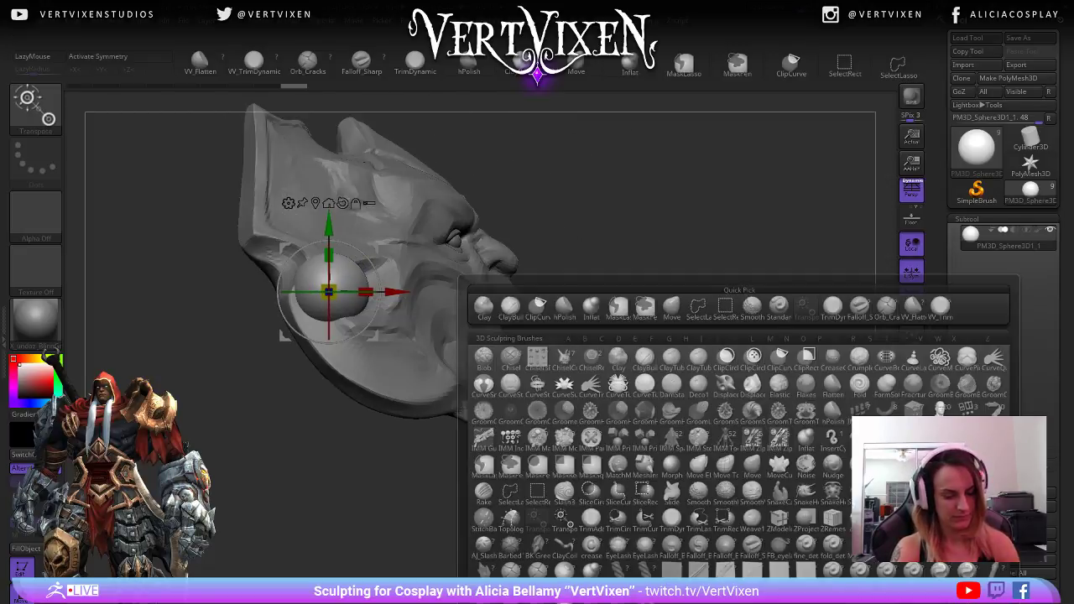
key("m")
key("v")
left_click_drag(719, 336, 736, 417)
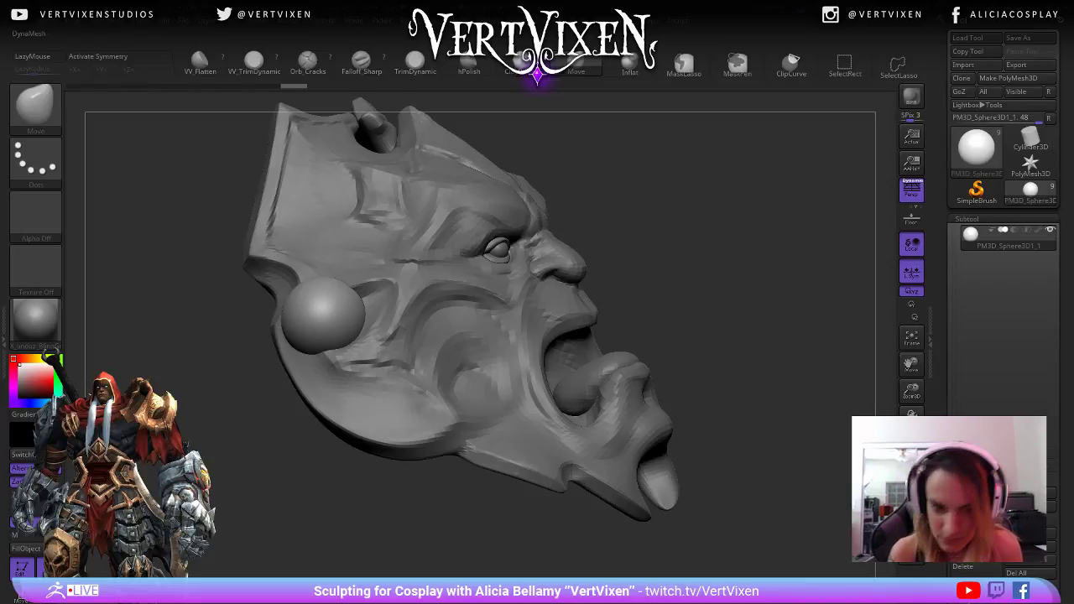
mouse_move(735, 462)
left_mouse_down()
mouse_move(739, 492)
mouse_move(734, 457)
left_mouse_up()
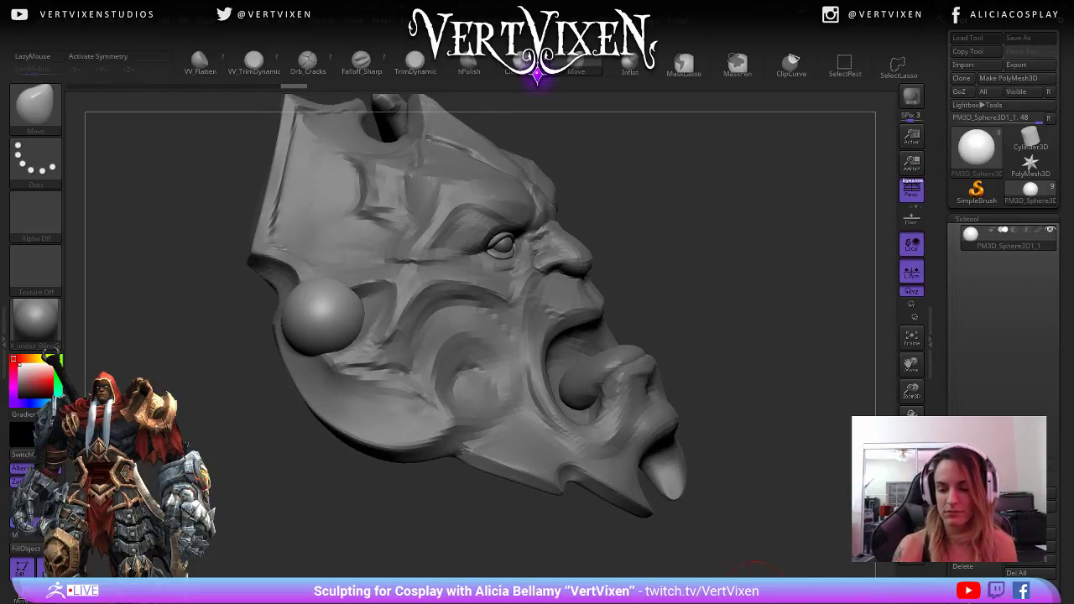
key("b")
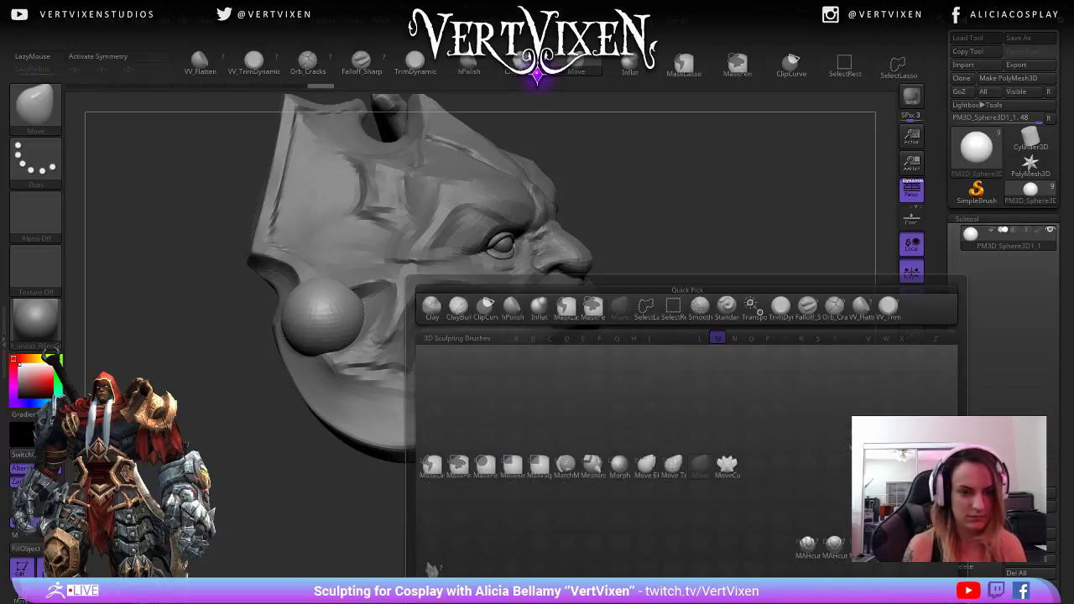
key("Escape")
key("space")
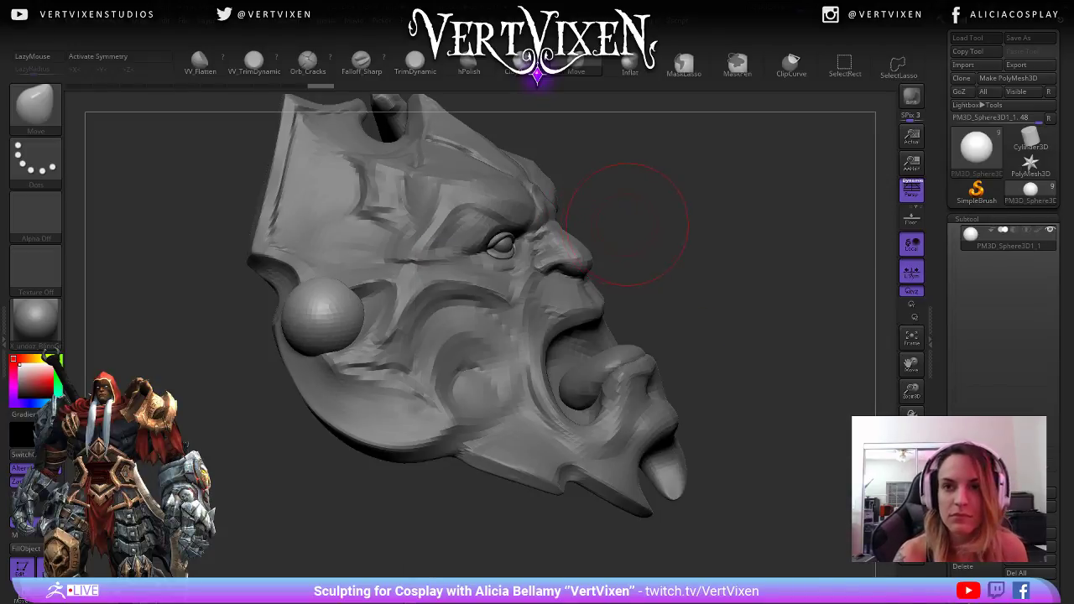
left_click_drag(332, 332, 377, 392)
mouse_move(348, 356)
left_mouse_down()
mouse_move(329, 369)
mouse_move(329, 391)
left_mouse_up()
left_click_drag(356, 400, 358, 438)
key("space")
left_click_drag(359, 329, 284, 330)
- Remesh the stretched piece and check how it follows the mask's side edge
left_click_drag(695, 225, 790, 300, "ctrl")
left_click_drag(436, 457, 642, 369)
key("space")
right_click_drag(641, 367, 635, 429, "alt")
mouse_move(676, 545)
right_mouse_down()
mouse_move(746, 530)
mouse_move(709, 503)
right_mouse_up()
key("space")
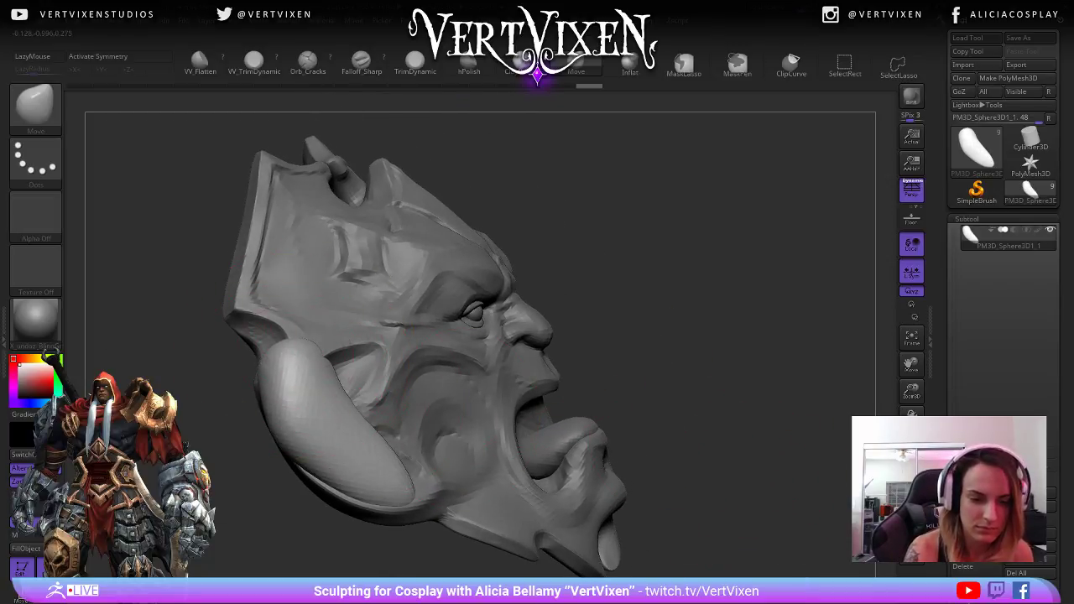
key("space")
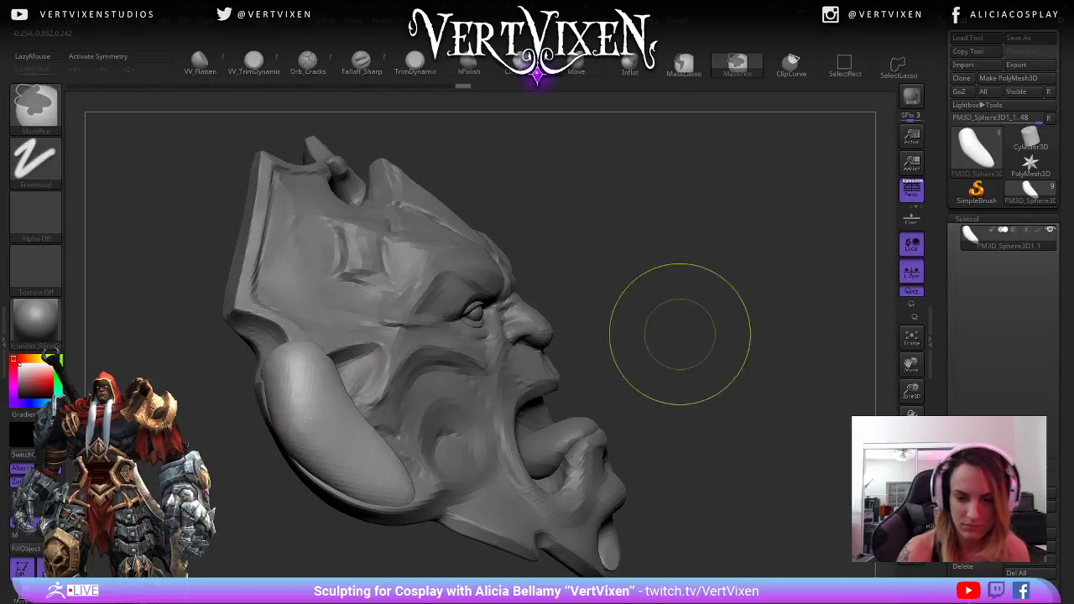
- Slim and bend the elongated piece with the Move brush so it hugs the mask's outer cheek edge
key("space")
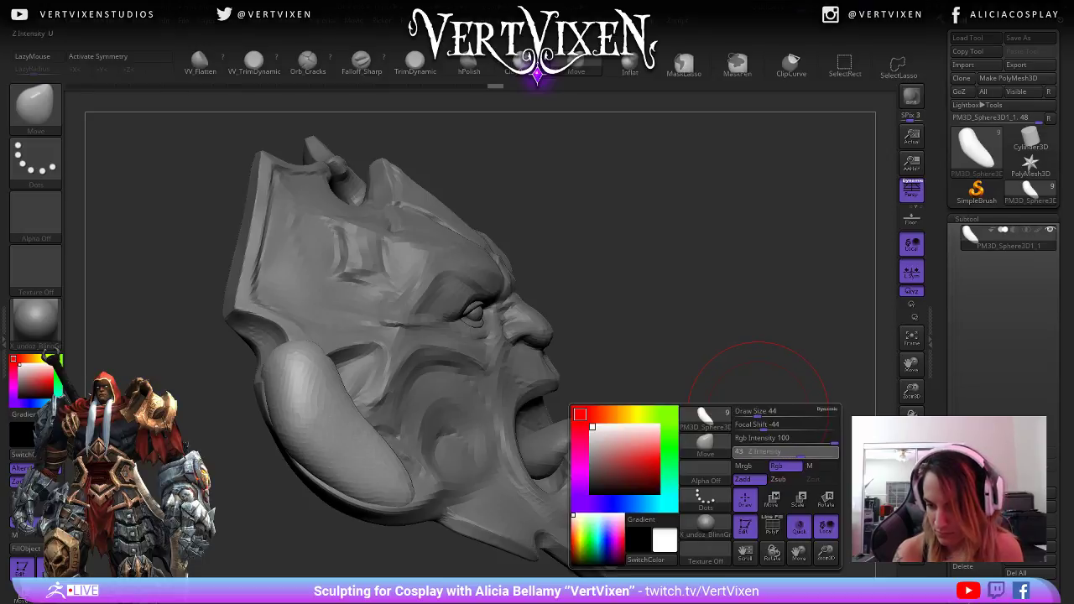
mouse_move(758, 411)
left_mouse_down()
mouse_move(738, 415)
mouse_move(752, 419)
left_mouse_up()
left_click_drag(370, 426, 350, 434)
left_click_drag(688, 419, 671, 413)
mouse_move(767, 335)
left_mouse_down()
mouse_move(791, 311)
mouse_move(759, 302)
left_mouse_up()
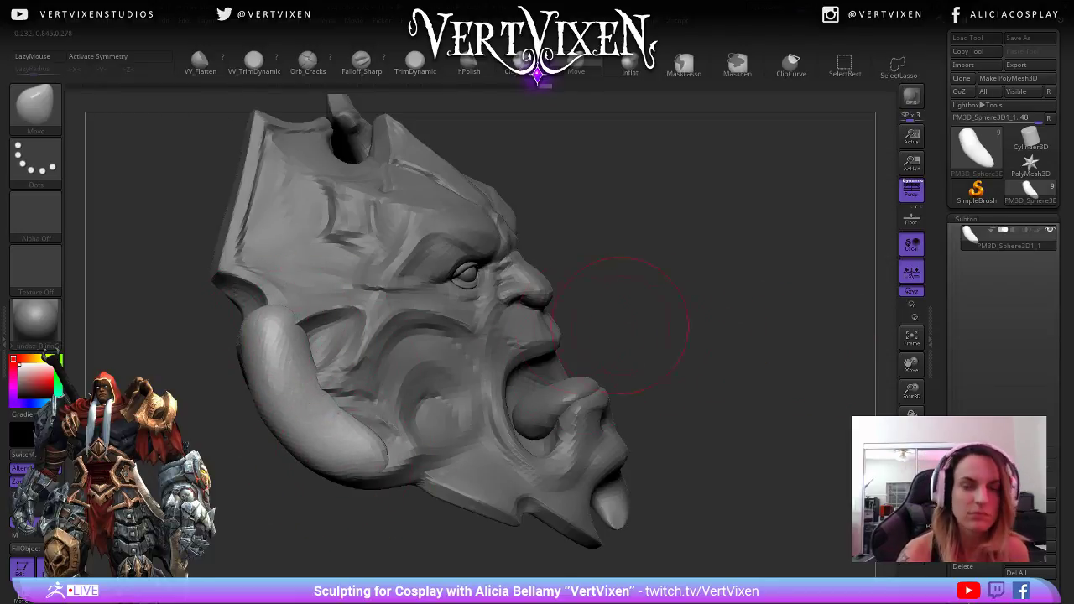
mouse_move(599, 319)
left_mouse_down()
mouse_move(806, 381)
mouse_move(709, 398)
left_mouse_up()
left_click_drag(281, 402, 271, 404)
left_click_drag(296, 449, 298, 451)
left_click_drag(281, 361, 273, 359)
left_click_drag(252, 511, 285, 503)
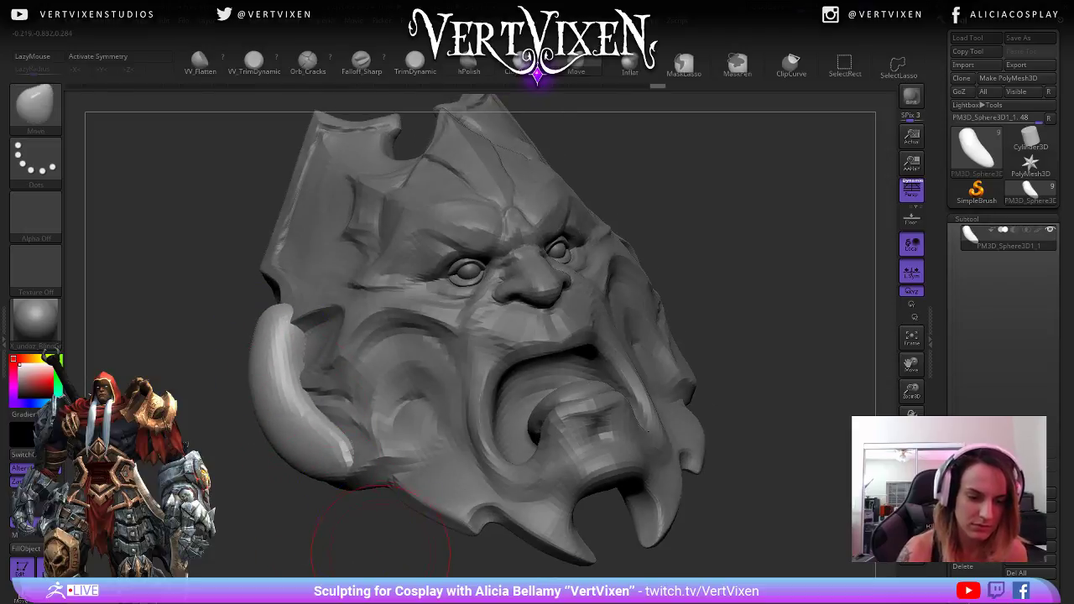
right_click(415, 522)
- Try to pull the piece's lower end forward along the jaw with the Snake Hook brush
mouse_move(730, 421)
left_mouse_down("alt")
mouse_move(725, 407)
mouse_move(354, 443)
mouse_move(451, 348)
mouse_move(503, 344)
left_mouse_up("alt")
key("b")
key("s")
key("h")
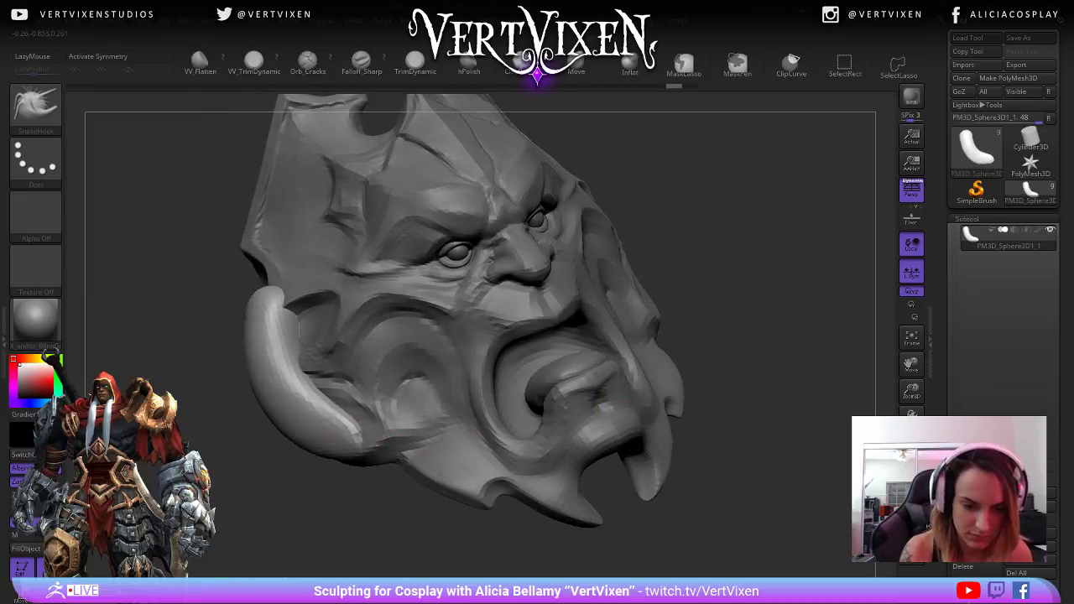
left_click_drag(383, 515, 357, 443)
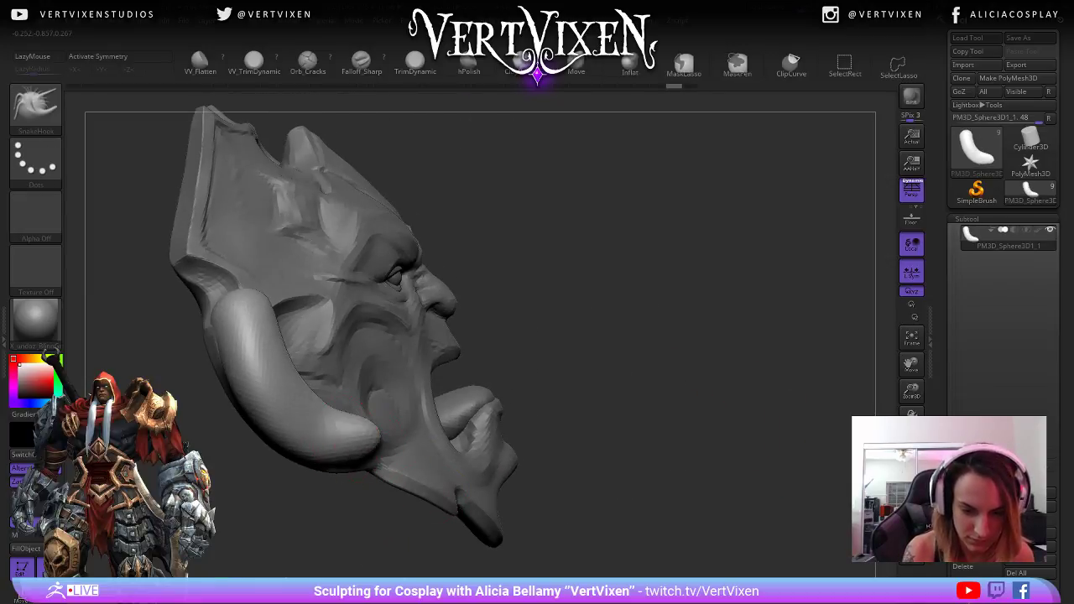
mouse_move(432, 394)
left_mouse_down()
mouse_move(806, 390)
mouse_move(683, 438)
left_mouse_up()
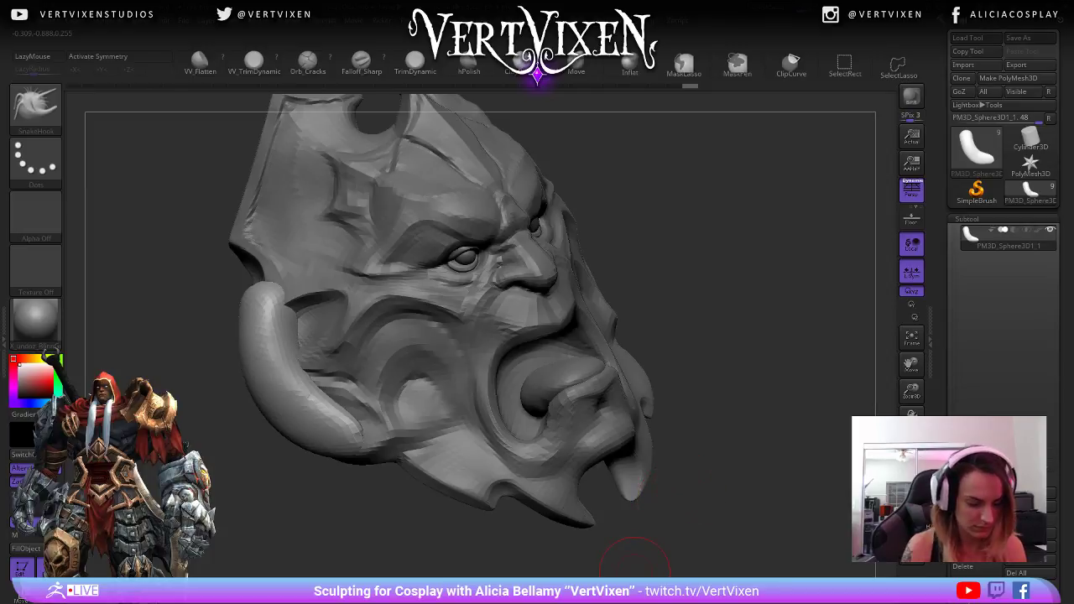
- Try to extend the piece's lower end toward the mouth with the Move brush, then undo both strokes
key("b")
key("m")
key("v")
mouse_move(635, 558)
left_mouse_down()
mouse_move(612, 528)
mouse_move(635, 504)
left_mouse_up()
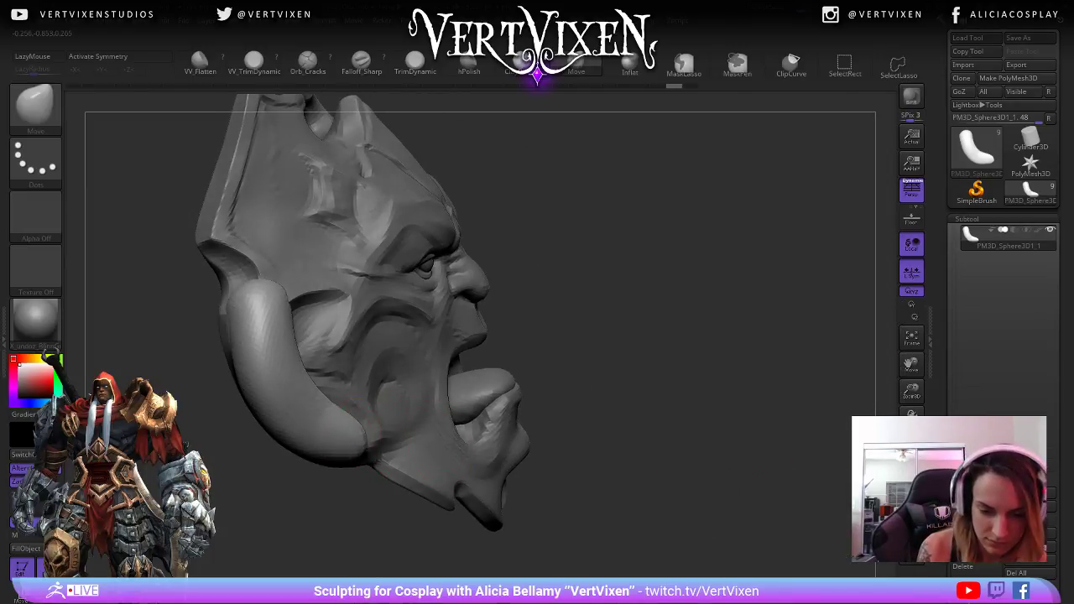
left_click_drag(361, 446, 391, 418)
left_click_drag(562, 449, 606, 446)
left_click_drag(340, 448, 359, 438)
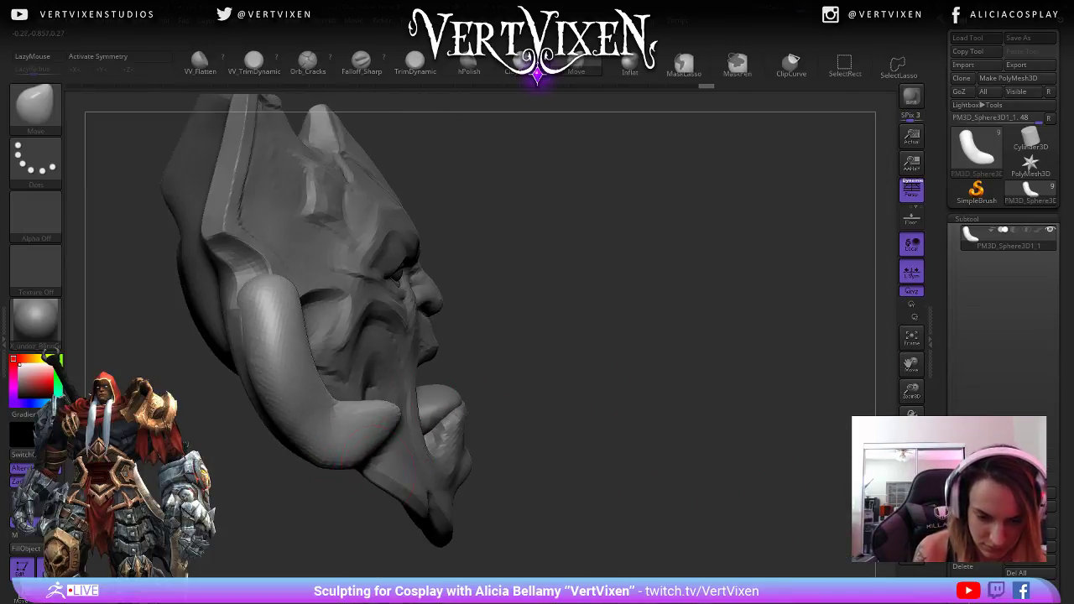
key("ctrl+z")
key("ctrl+z")
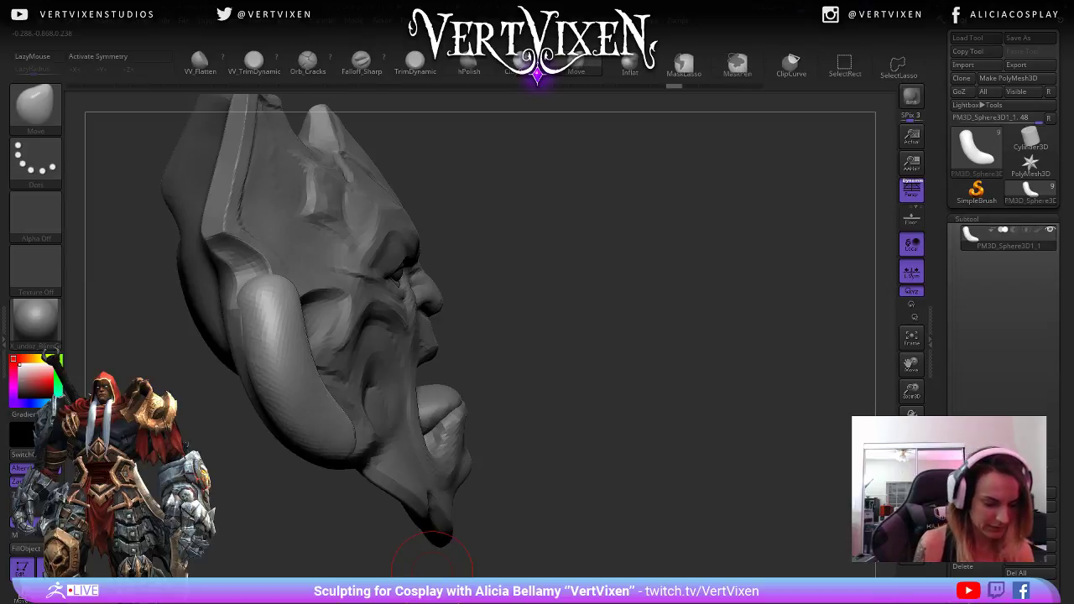
- Pull the piece's lower end toward the mouth with the Snake Hook brush, forming a tapered horn tip
key("b")
key("s")
key("h")
mouse_move(432, 556)
left_mouse_down()
mouse_move(719, 386)
mouse_move(738, 436)
mouse_move(568, 438)
left_mouse_up()
left_click_drag(424, 556, 727, 382)
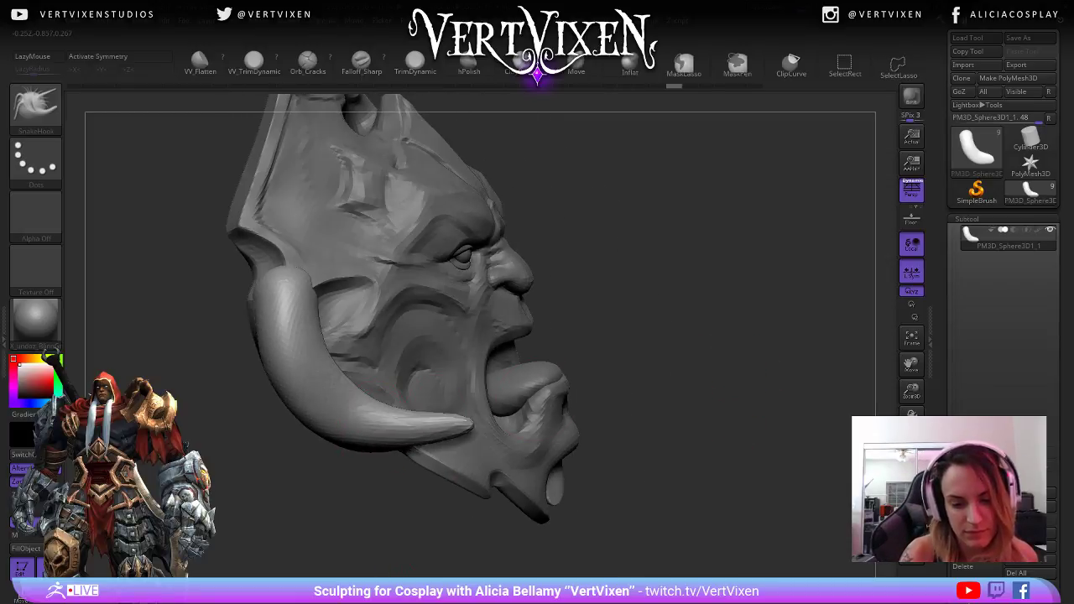
left_click_drag(470, 413, 474, 411)
- Try to reshape the horn's tip with the Snake Hook brush and undo the last two strokes
mouse_move(755, 378)
left_mouse_down()
mouse_move(646, 428)
mouse_move(659, 390)
left_mouse_up()
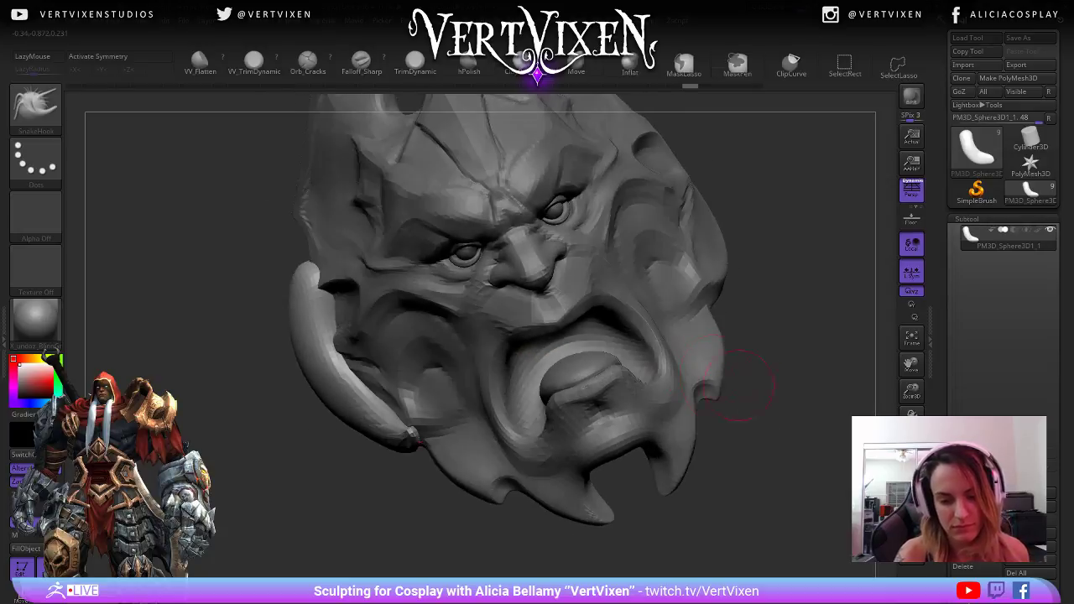
left_click_drag(818, 419, 965, 411)
left_click_drag(436, 421, 445, 418)
left_click_drag(495, 537, 505, 564)
mouse_move(460, 418)
left_mouse_down()
mouse_move(469, 422)
mouse_move(476, 391)
mouse_move(473, 440)
left_mouse_up()
key("ctrl+z")
key("ctrl+z")
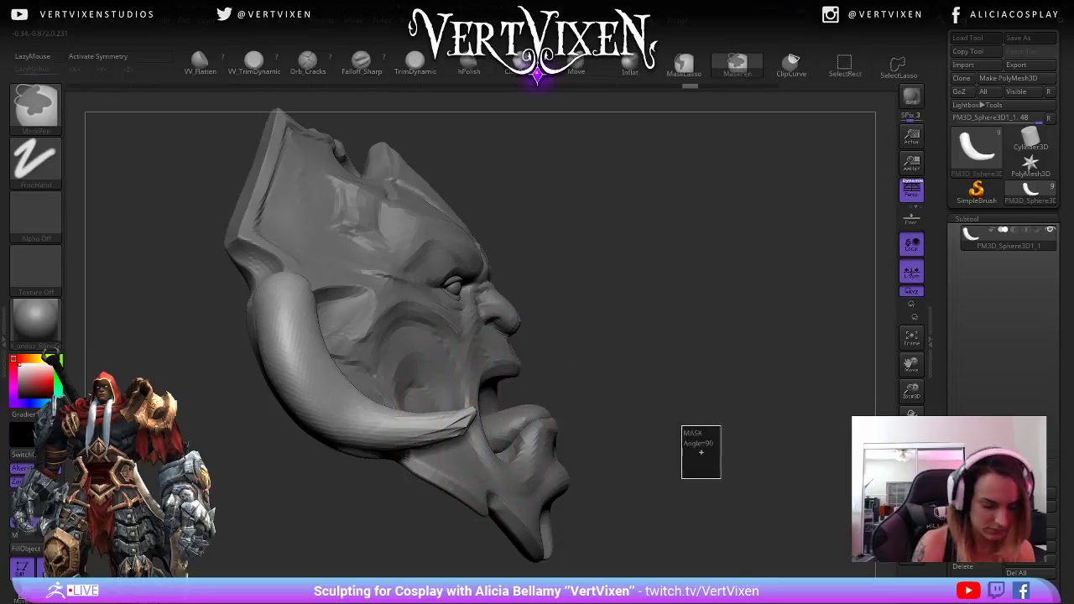
- Try to thicken the horn's lower end near the tip with the Inflate brush, undoing each stroke
key("b")
key("i")
key("n")
left_click_drag(659, 356, 637, 352)
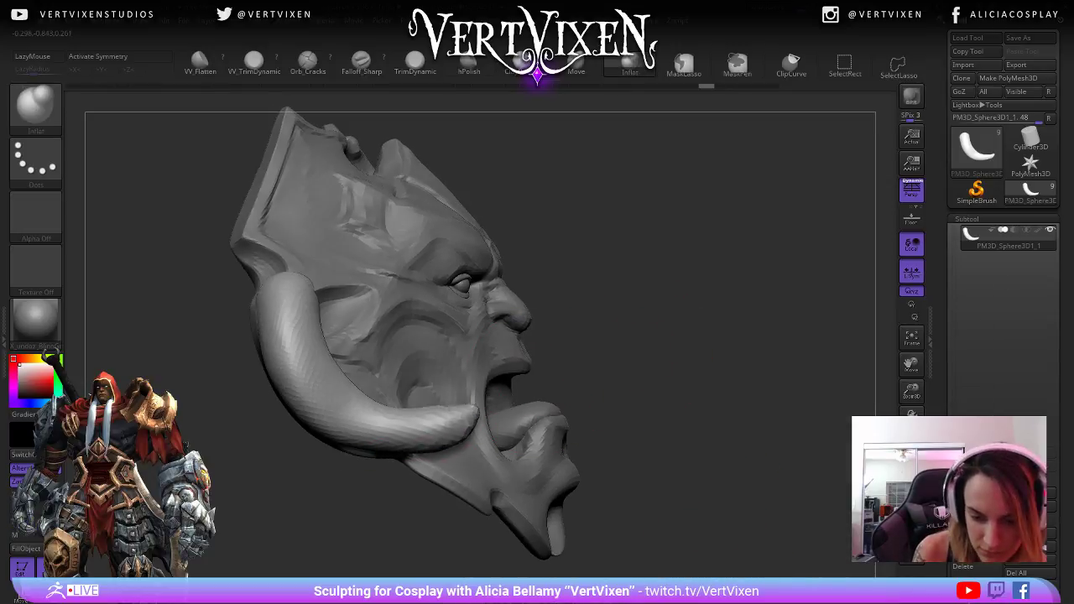
left_click_drag(437, 426, 461, 426)
key("ctrl+z")
left_click_drag(381, 420, 436, 427)
key("ctrl+z")
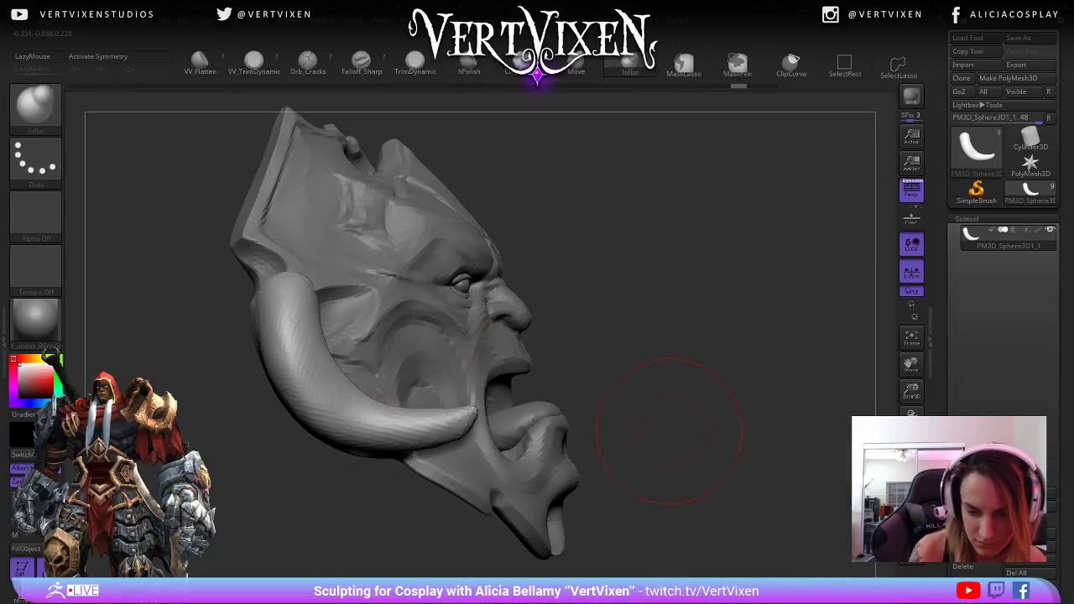
- Bend the horn's lower half inward against the mask's cheek with the Move brush
mouse_move(668, 430)
left_mouse_down()
mouse_move(643, 467)
mouse_move(742, 446)
mouse_move(433, 437)
left_mouse_up()
key("b")
key("m")
key("v")
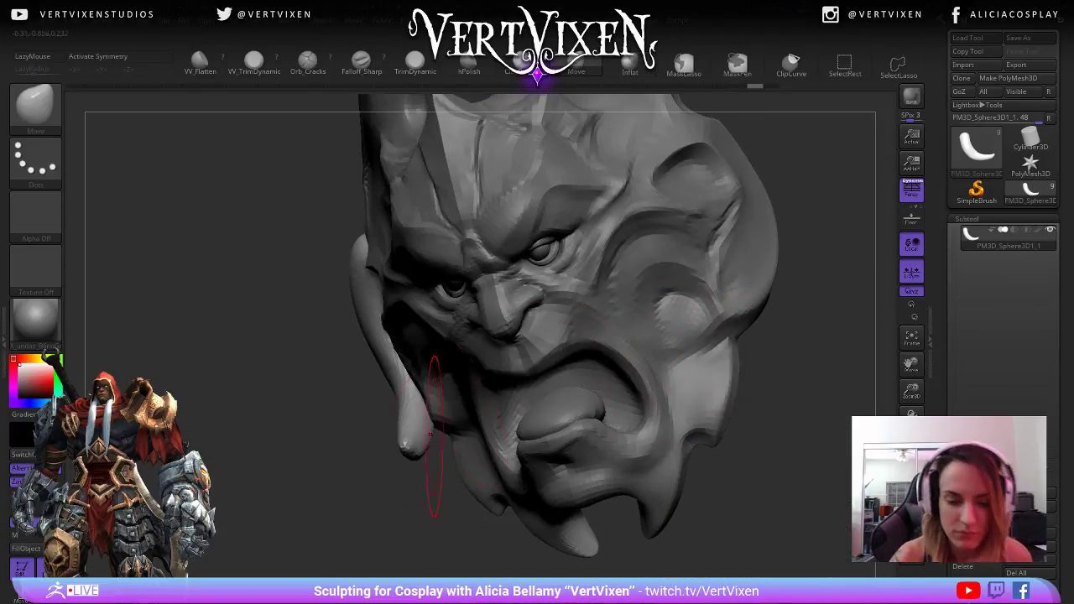
left_click_drag(369, 491, 436, 482)
left_click_drag(335, 423, 351, 407)
left_click_drag(336, 487, 273, 478)
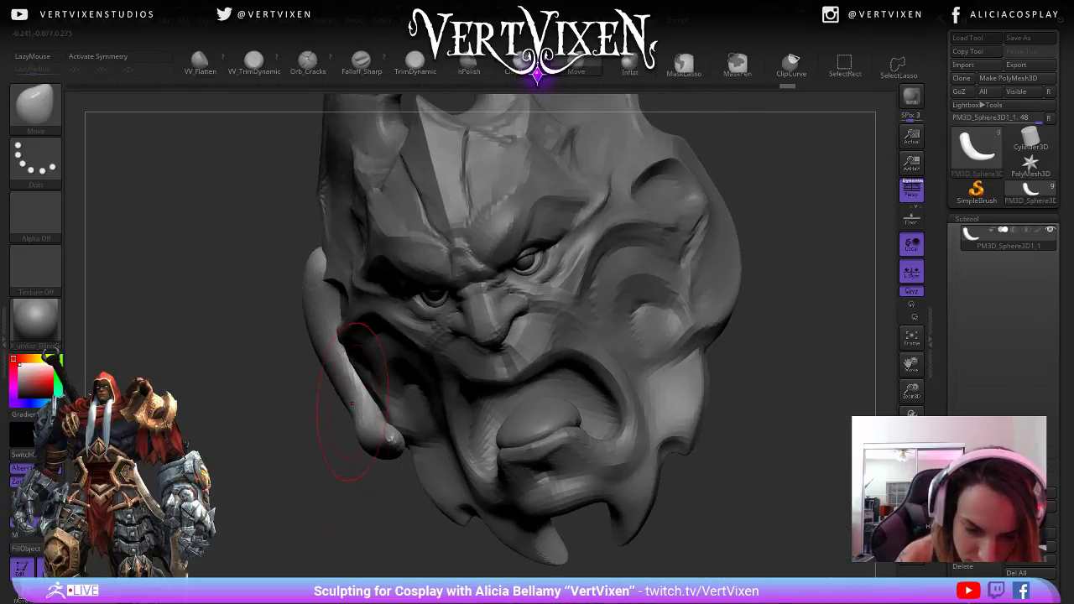
mouse_move(352, 403)
left_mouse_down()
mouse_move(346, 415)
mouse_move(347, 378)
left_mouse_up()
- Curl the horn's tip upward over the cheek beside the mouth with the Move brush and smooth its end
left_click_drag(323, 491, 390, 480)
left_click_drag(373, 413, 361, 453)
left_click_drag(290, 495, 382, 501)
left_click_drag(384, 417, 391, 433)
left_click_drag(662, 369, 694, 366)
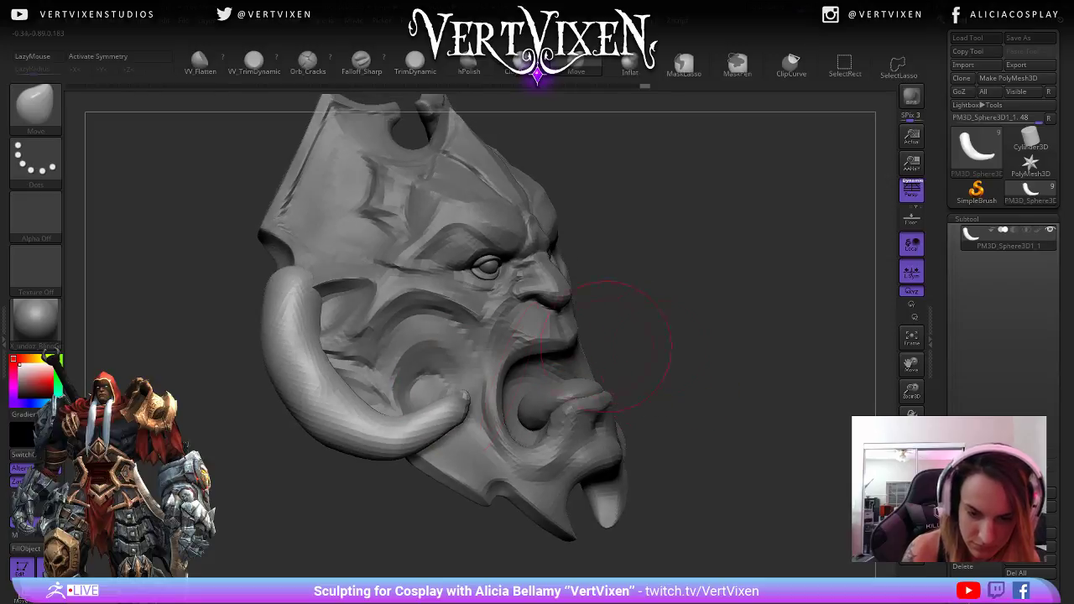
mouse_move(460, 413)
left_mouse_down()
mouse_move(457, 362)
mouse_move(446, 420)
left_mouse_up()
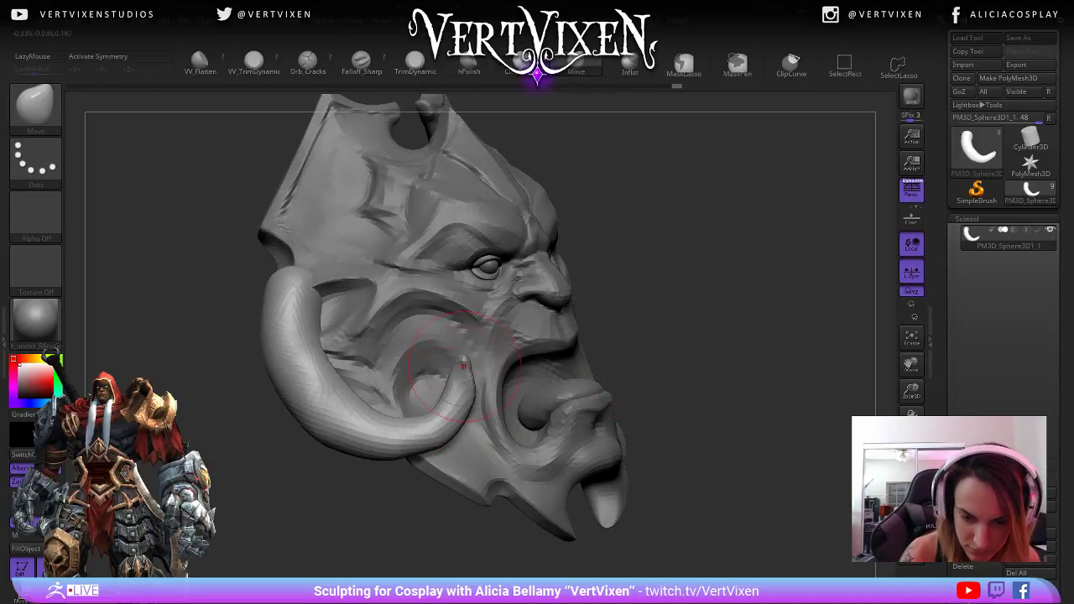
left_click_drag(464, 365, 471, 382, "shift")
- Thicken the horn's tip and lower curve with strokes of the Inflate brush
left_click(630, 65)
key("space")
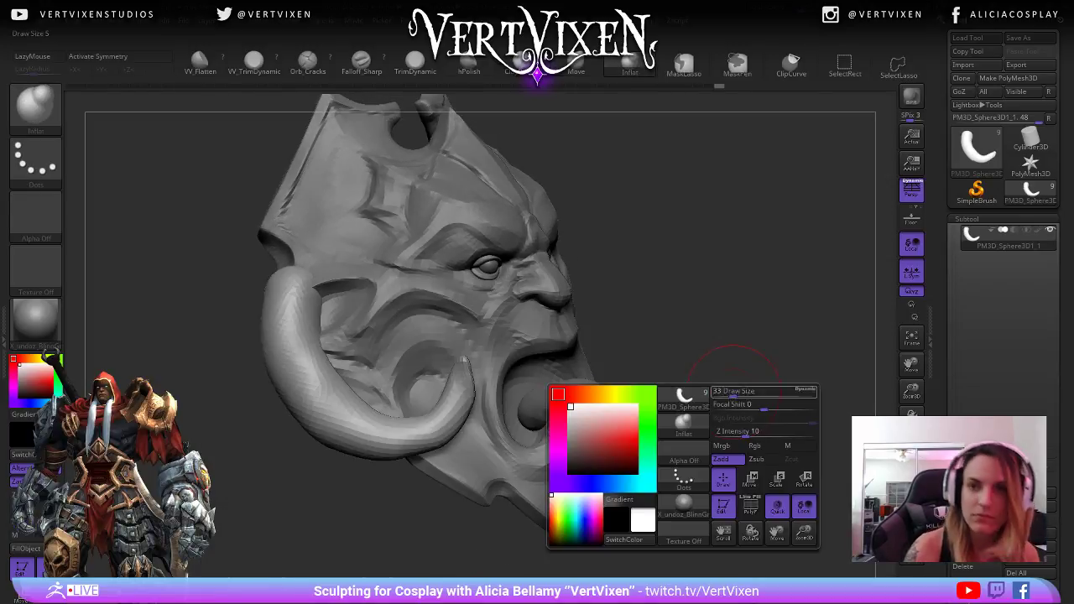
left_click_drag(776, 369, 717, 424)
mouse_move(462, 364)
left_mouse_down()
mouse_move(468, 376)
mouse_move(393, 392)
left_mouse_up()
left_click_drag(663, 470, 714, 419)
mouse_move(333, 396)
left_mouse_down()
mouse_move(379, 423)
mouse_move(445, 421)
left_mouse_up()
left_click_drag(394, 495, 461, 486)
left_click_drag(770, 451, 671, 460)
mouse_move(457, 425)
left_mouse_down()
mouse_move(403, 438)
mouse_move(361, 426)
left_mouse_up()
left_click_drag(335, 387, 398, 435, "alt")
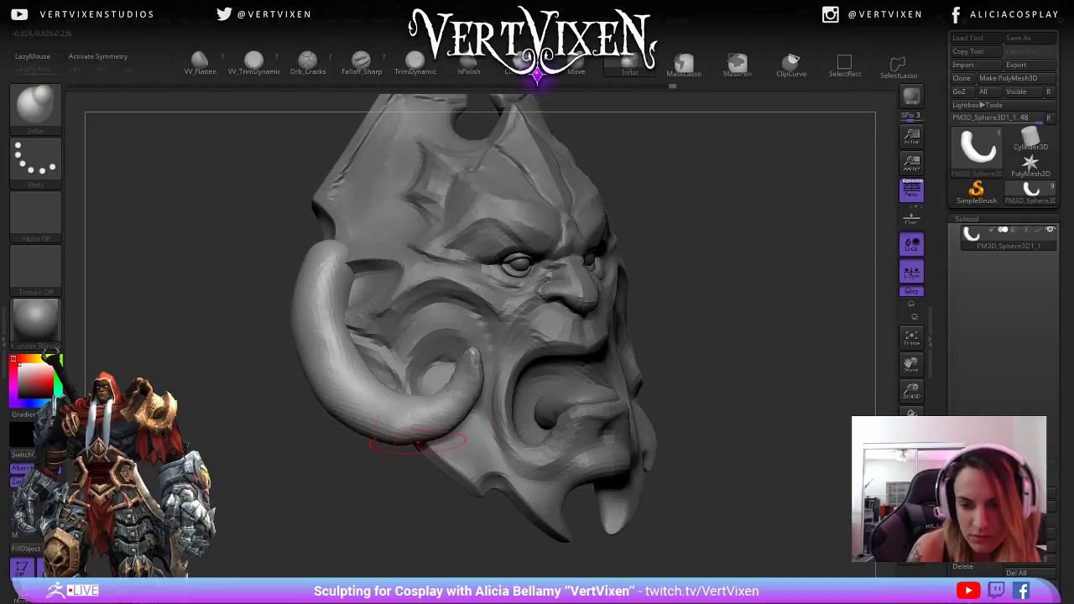
- Inflate the horn's upper base beside the temple, then smooth and remesh the thickened area
mouse_move(810, 399)
left_mouse_down()
mouse_move(705, 392)
mouse_move(826, 391)
left_mouse_up()
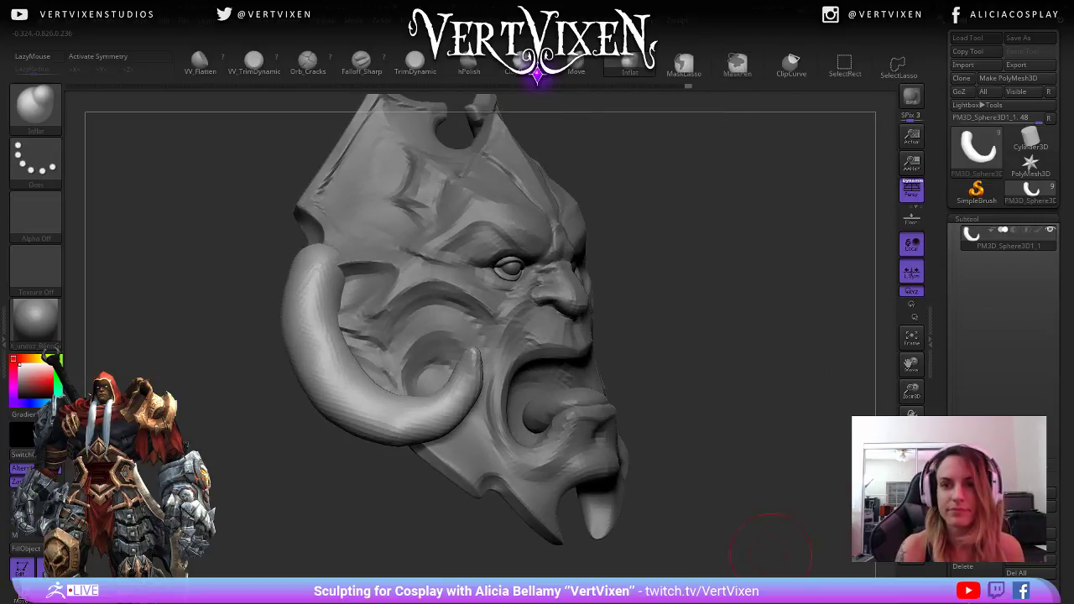
left_click_drag(770, 545, 757, 530)
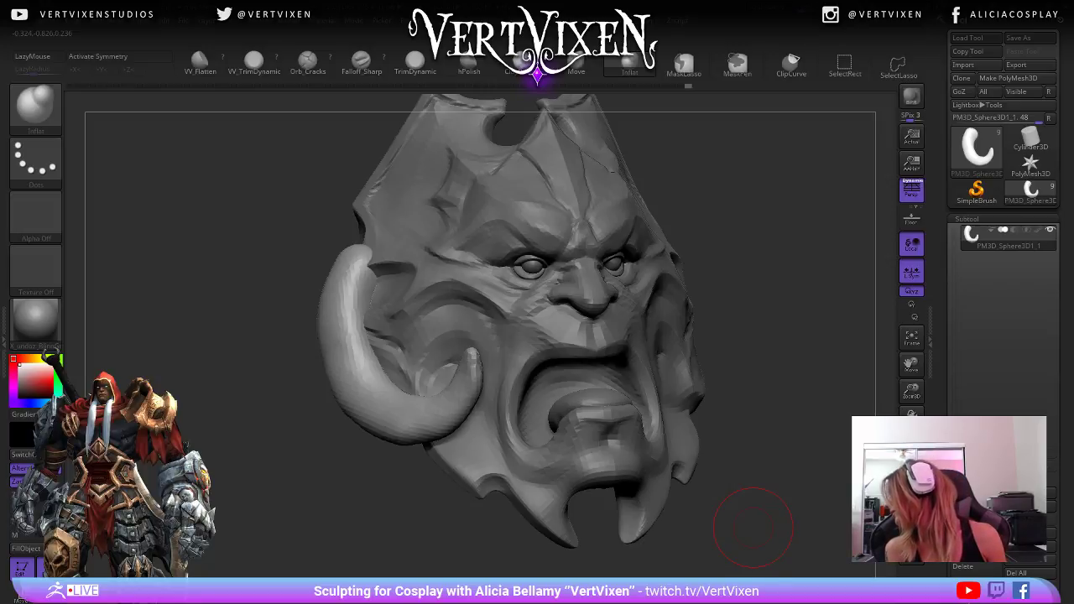
left_click_drag(752, 527, 778, 523)
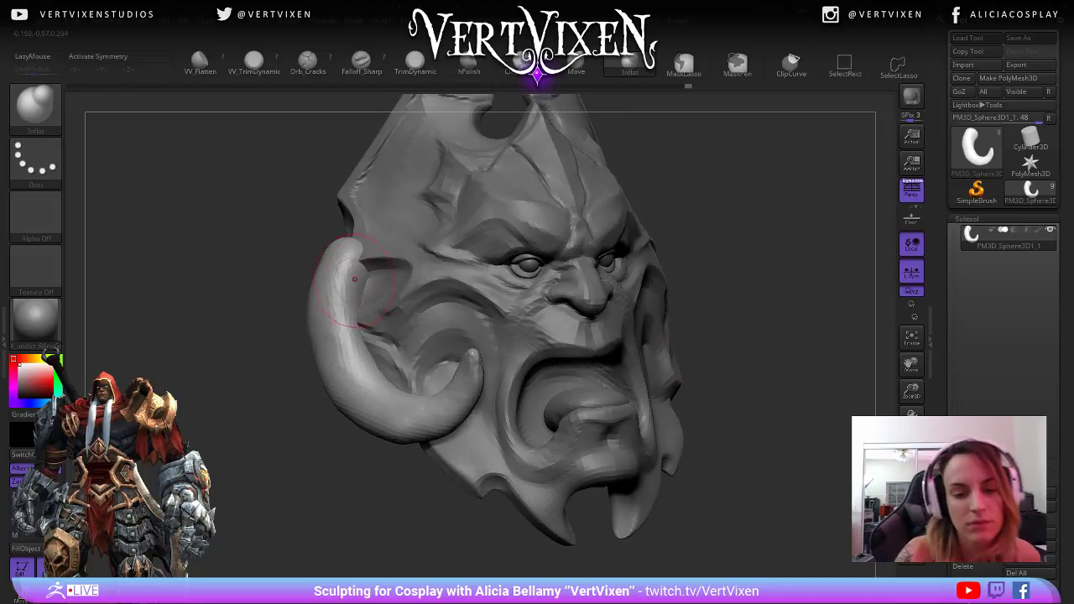
mouse_move(357, 265)
left_mouse_down()
mouse_move(358, 339)
mouse_move(360, 283)
left_mouse_up()
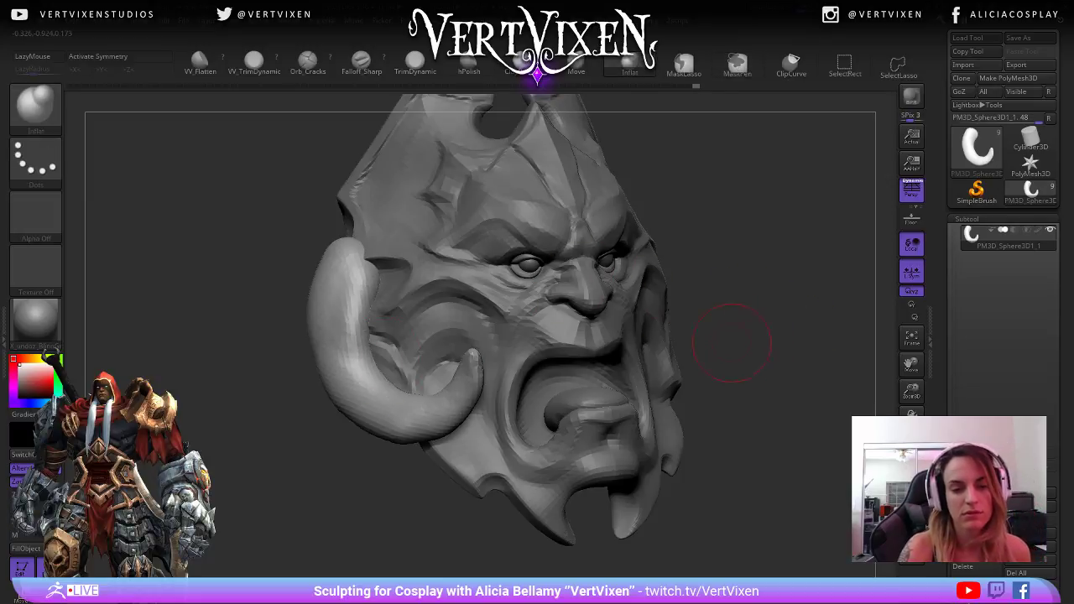
left_click_drag(735, 341, 801, 341)
left_click_drag(330, 281, 334, 322, "shift")
left_click_drag(711, 286, 782, 341, "ctrl")
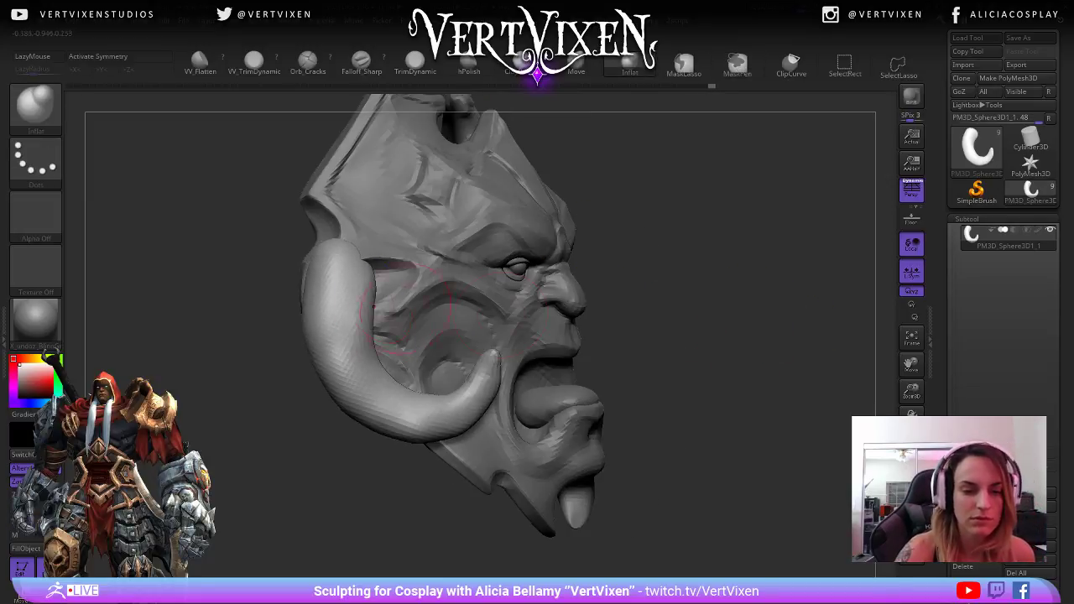
mouse_move(326, 263)
left_mouse_down()
mouse_move(323, 279)
mouse_move(336, 268)
mouse_move(319, 289)
mouse_move(323, 312)
left_mouse_up()
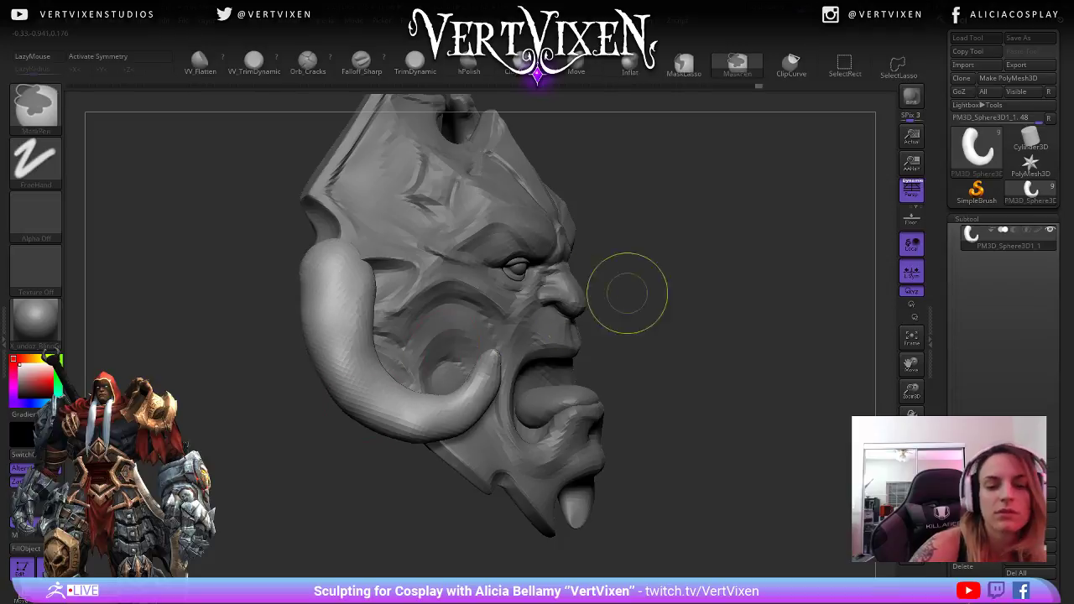
left_click_drag(629, 292, 684, 327, "ctrl")
left_click_drag(338, 302, 342, 312, "shift")
- Inflate the outer side of the horn's upper half and fill out its lower bend
mouse_move(646, 285)
left_mouse_down()
mouse_move(671, 280)
mouse_move(716, 433)
left_mouse_up()
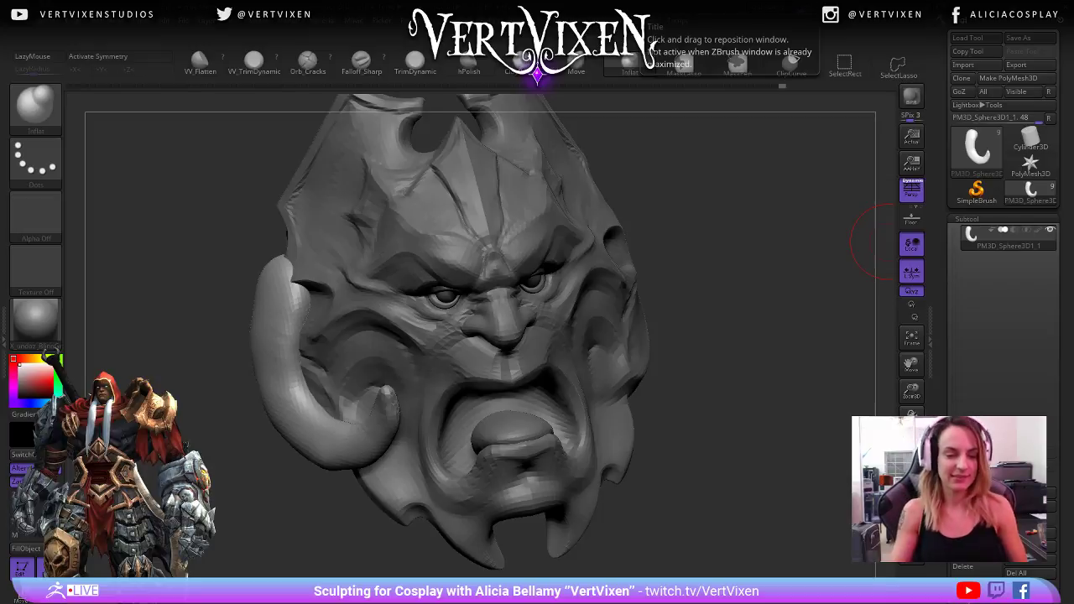
mouse_move(864, 239)
left_mouse_down()
mouse_move(755, 352)
mouse_move(695, 443)
left_mouse_up()
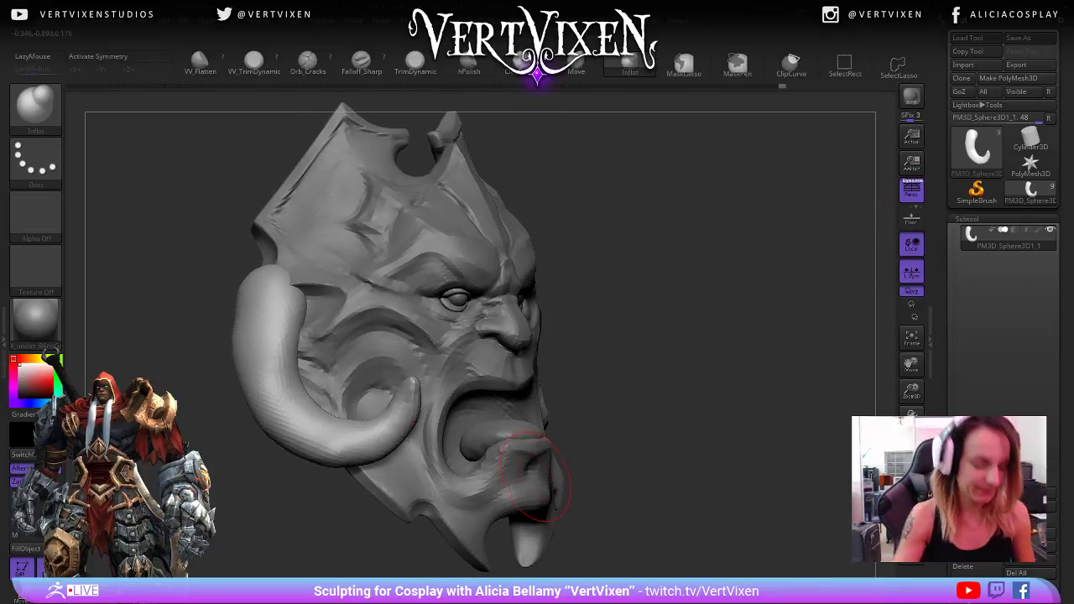
key("space")
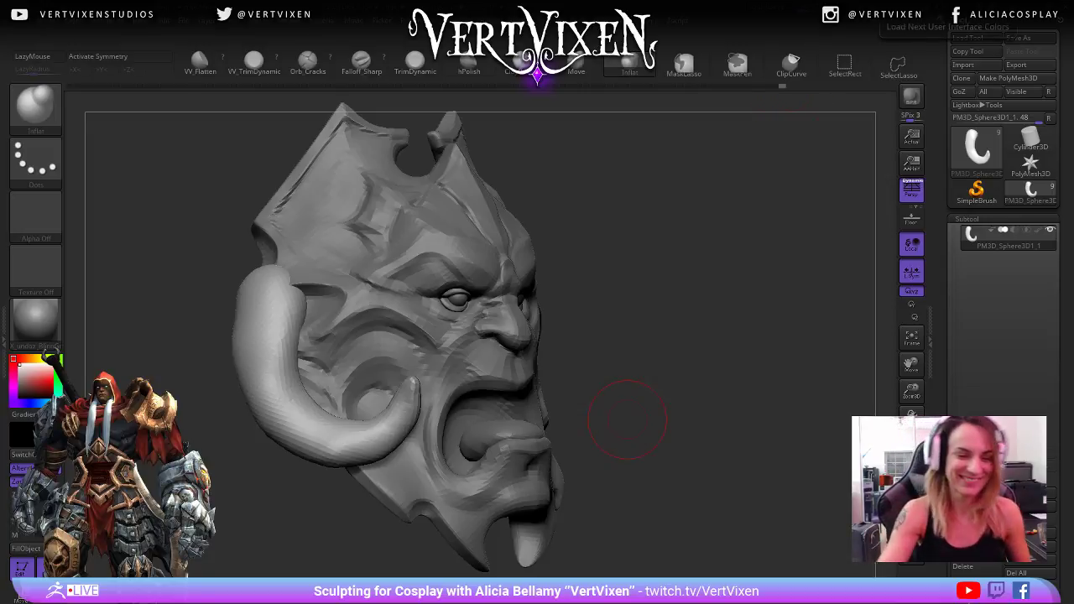
left_click_drag(257, 299, 250, 329)
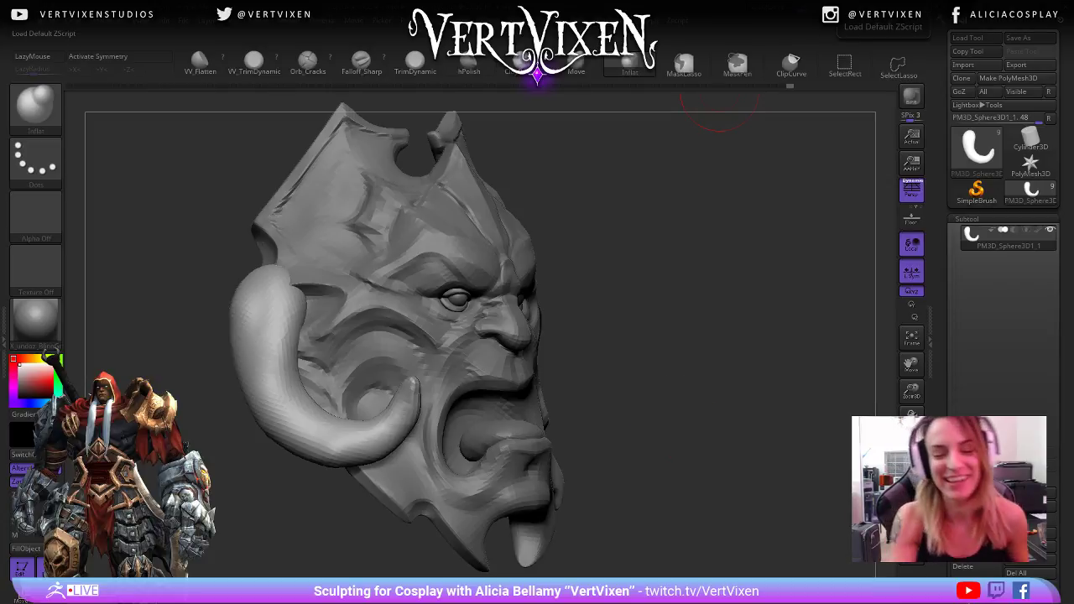
left_click_drag(713, 151, 723, 169)
left_click_drag(297, 388, 310, 420)
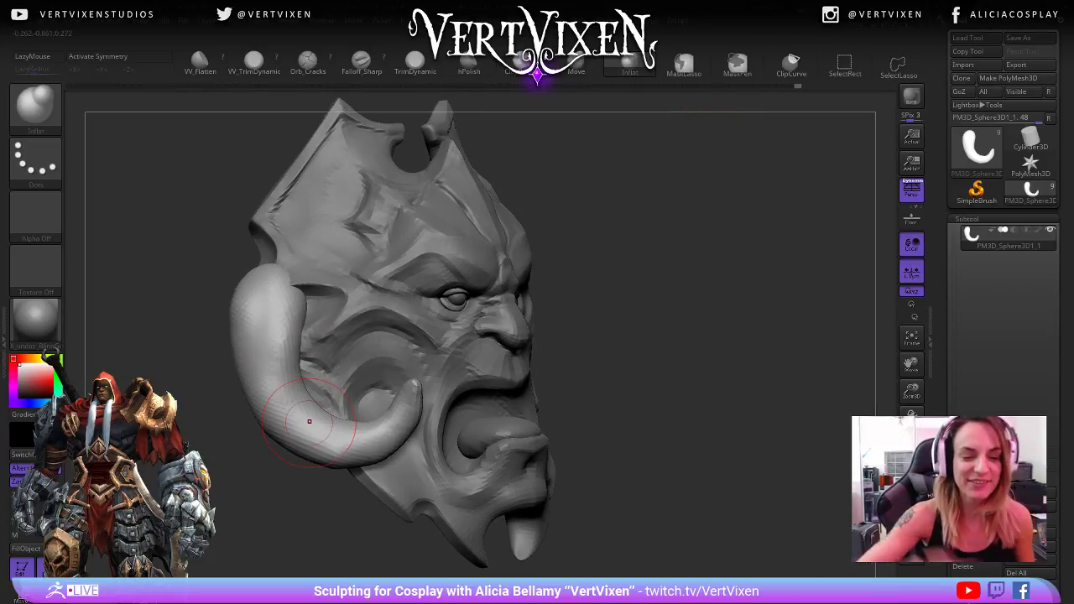
- Smooth the curled tip to a narrower point, inflate the bend beneath it, and check the horn's shape
left_click_drag(706, 406, 659, 412)
left_click_drag(394, 412, 405, 391, "shift")
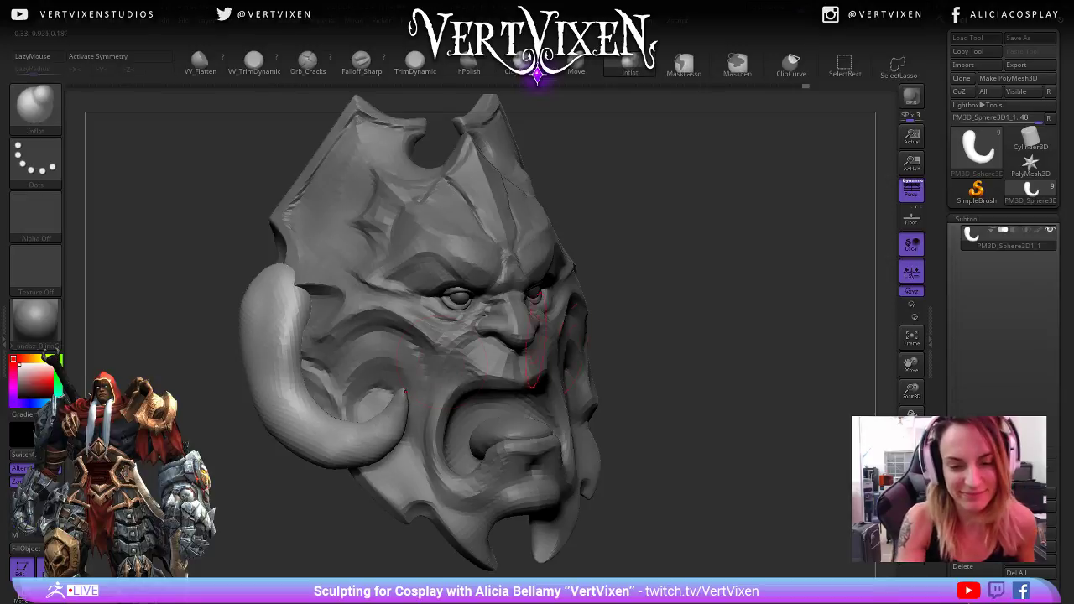
left_click_drag(687, 356, 703, 361)
mouse_move(384, 421)
left_mouse_down()
mouse_move(406, 392)
mouse_move(363, 443)
left_mouse_up()
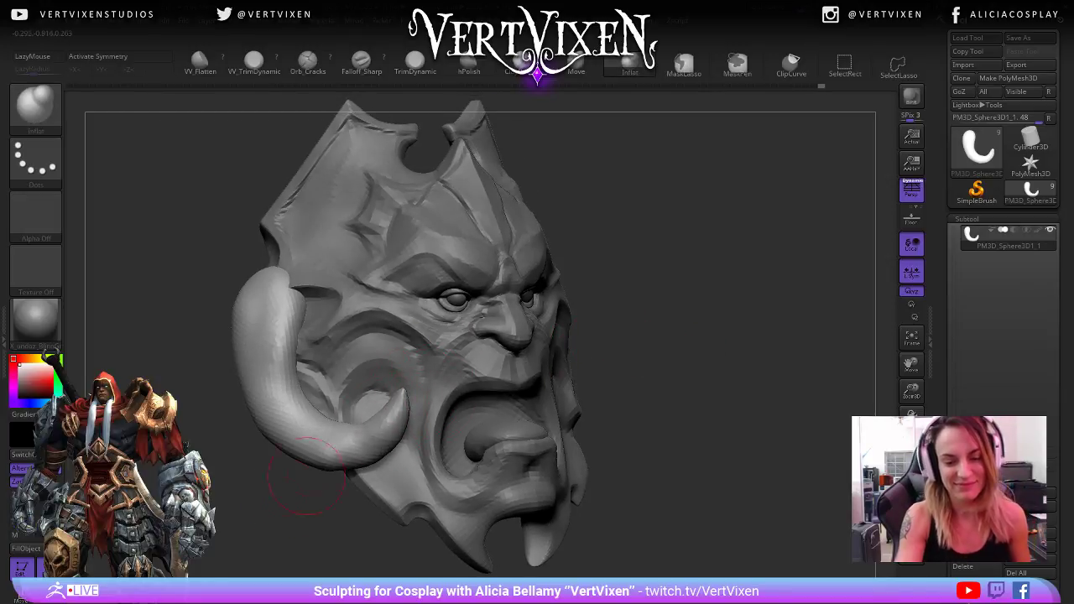
left_click_drag(306, 476, 283, 497)
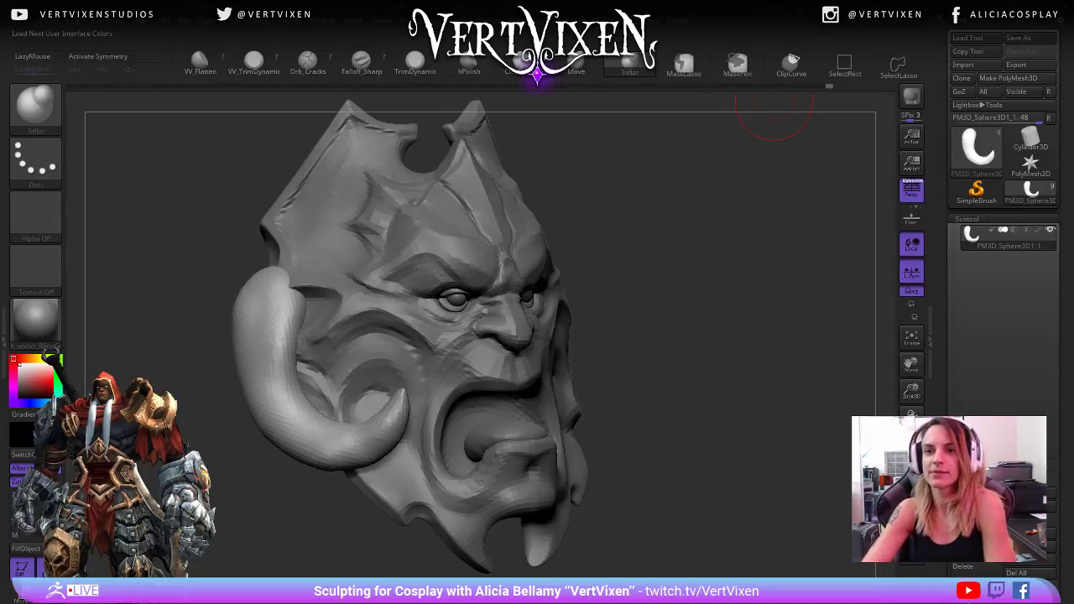
mouse_move(739, 336)
left_mouse_down()
mouse_move(780, 337)
mouse_move(804, 322)
left_mouse_up()
left_click_drag(803, 322, 763, 327)
mouse_move(738, 420)
left_mouse_down()
mouse_move(703, 431)
mouse_move(716, 450)
mouse_move(713, 428)
left_mouse_up()
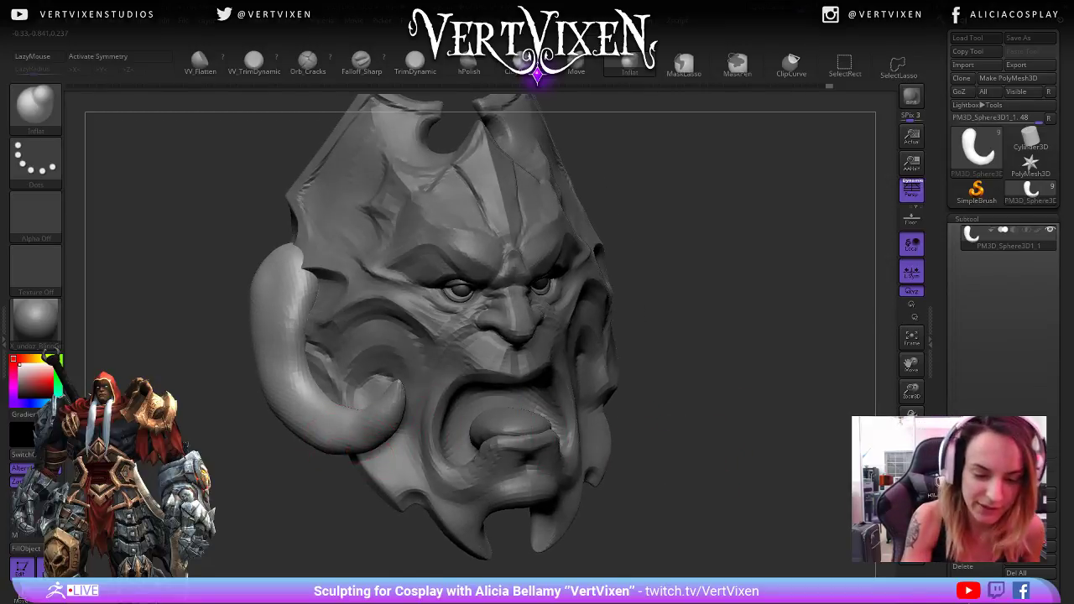
- Switch to the Move brush, adjust its settings, and pull the horn's curled tip up into a longer point
key("space")
key("space")
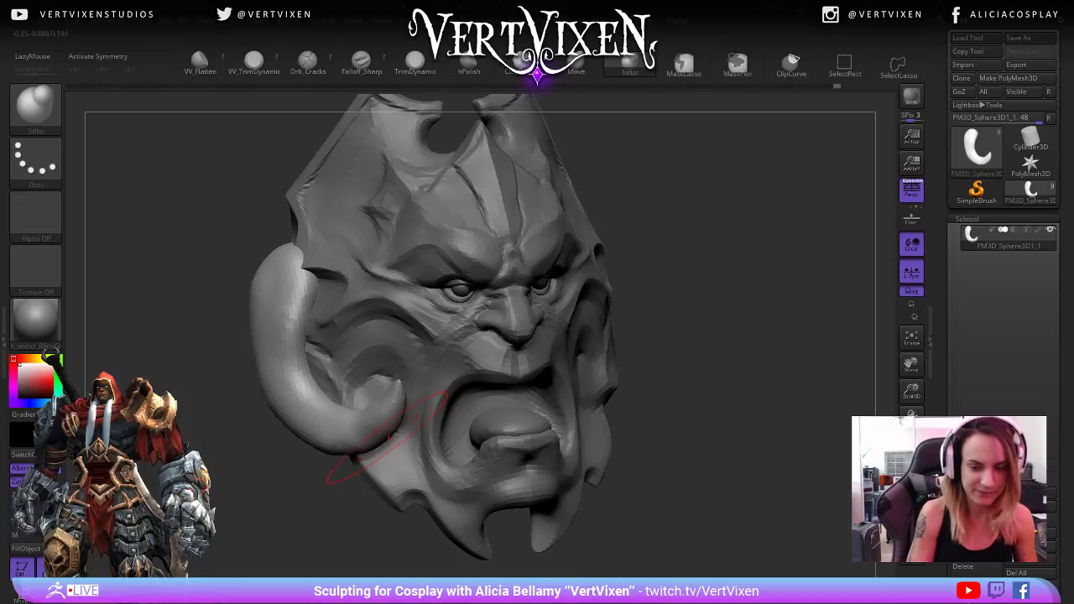
mouse_move(729, 449)
left_mouse_down()
mouse_move(702, 431)
mouse_move(723, 409)
left_mouse_up()
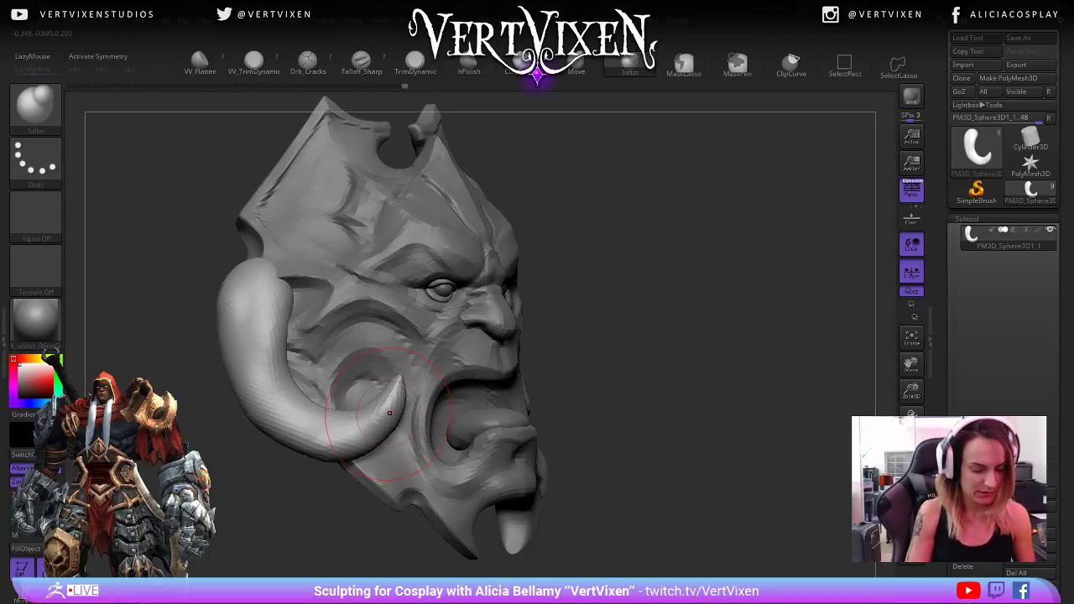
key("b")
key("m")
key("v")
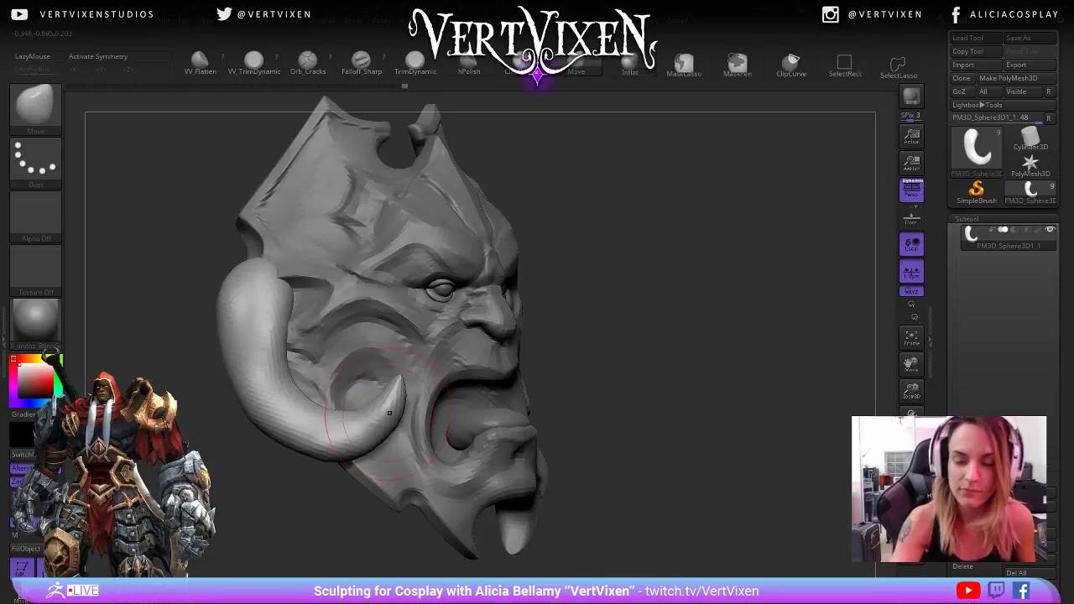
key("space")
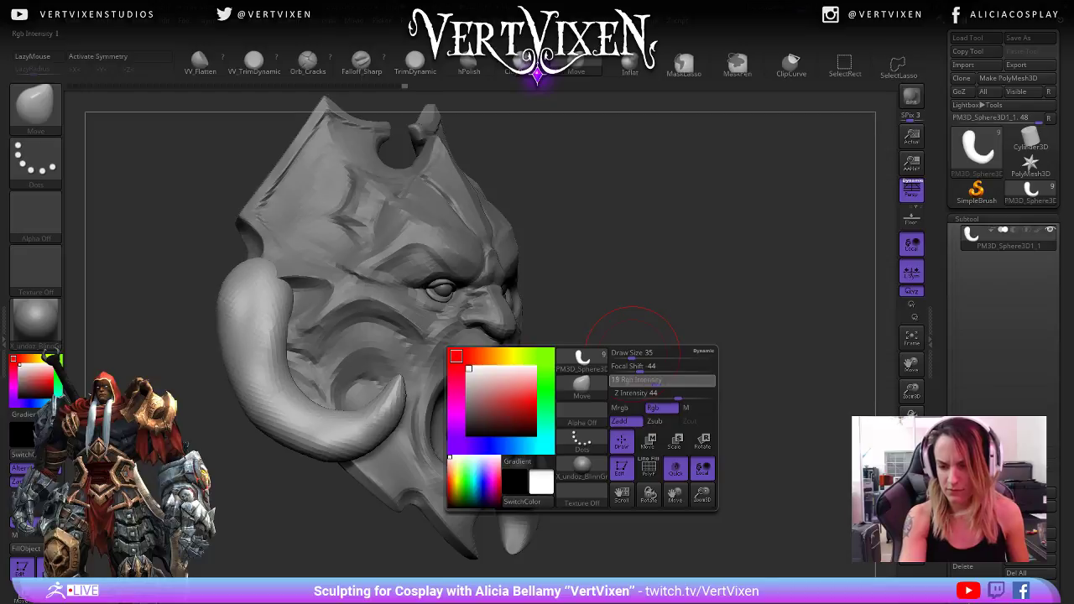
mouse_move(656, 381)
left_mouse_down()
mouse_move(639, 381)
mouse_move(660, 367)
left_mouse_up()
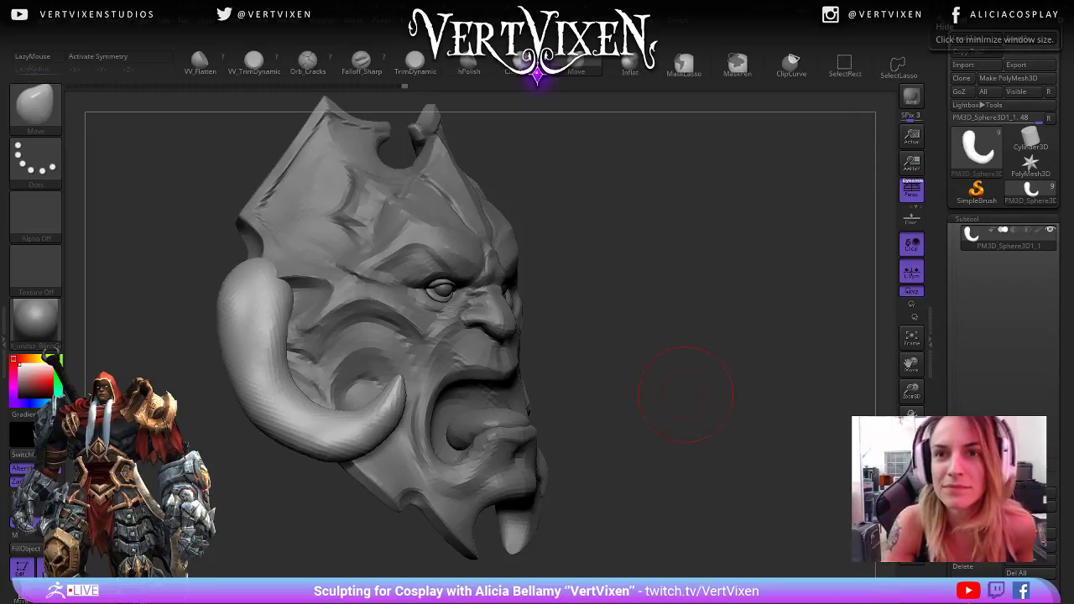
mouse_move(690, 396)
left_mouse_down("alt")
mouse_move(724, 369)
mouse_move(336, 445)
left_mouse_up("alt")
key("space")
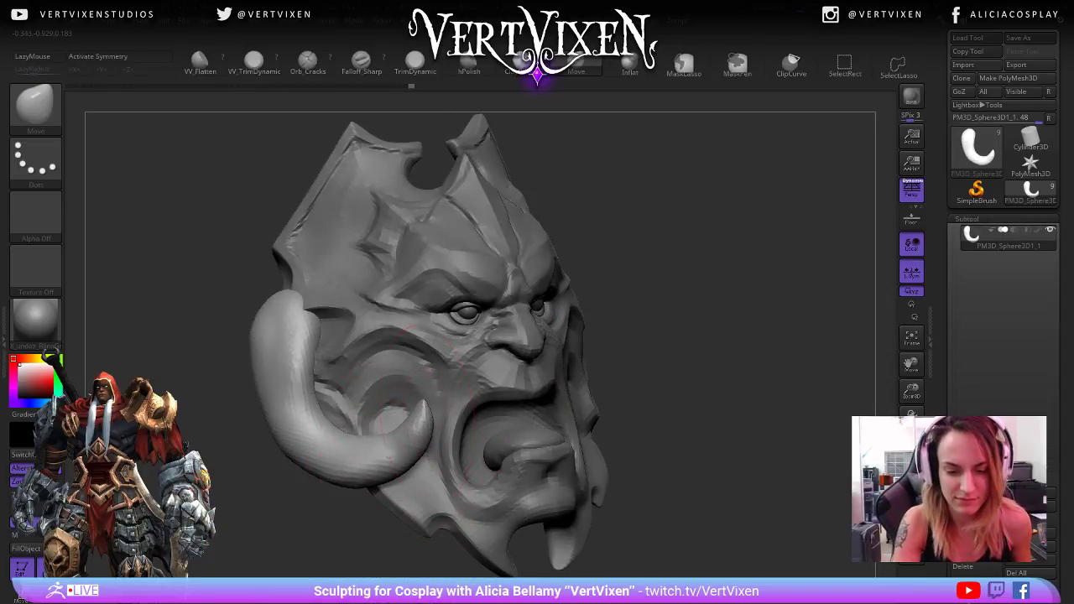
left_click_drag(604, 369, 707, 365)
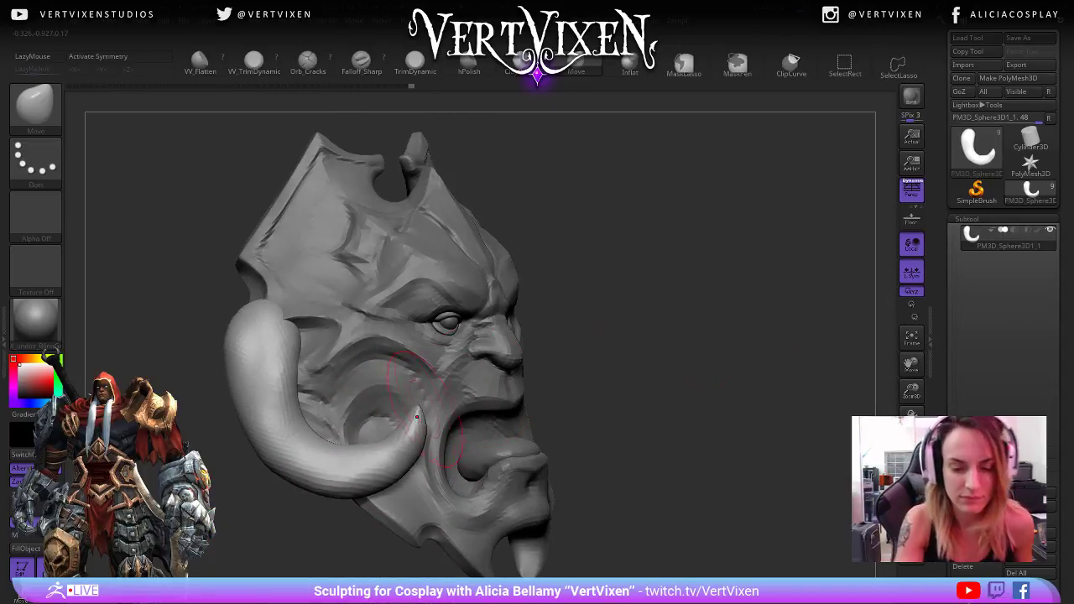
key("shift")
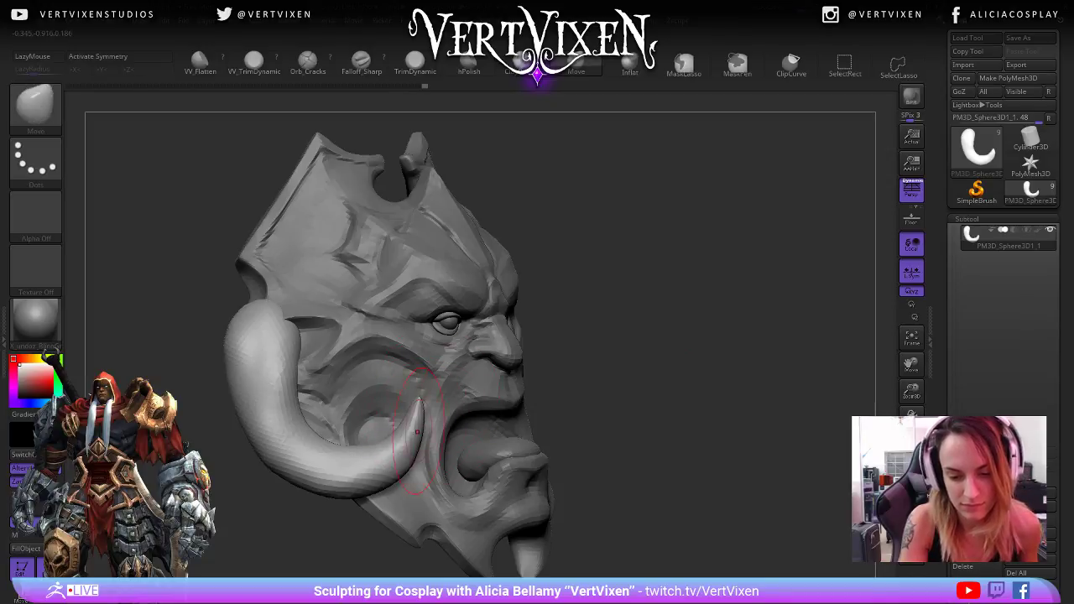
- Push the horn's lower bend beneath the tip outward with the Move brush and check the overall shape
mouse_move(413, 436)
left_mouse_down()
mouse_move(419, 415)
mouse_move(346, 504)
left_mouse_up()
key("space")
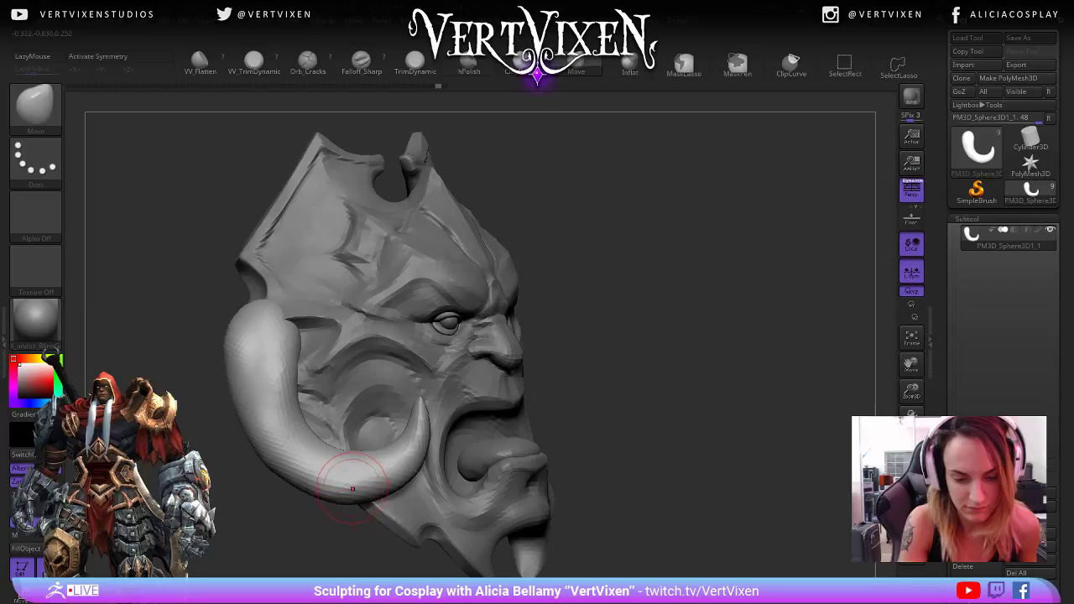
mouse_move(346, 509)
left_mouse_down()
mouse_move(635, 443)
mouse_move(520, 470)
left_mouse_up()
left_click_drag(620, 503, 621, 470, "alt")
mouse_move(638, 536)
left_mouse_down()
mouse_move(587, 541)
mouse_move(642, 544)
left_mouse_up()
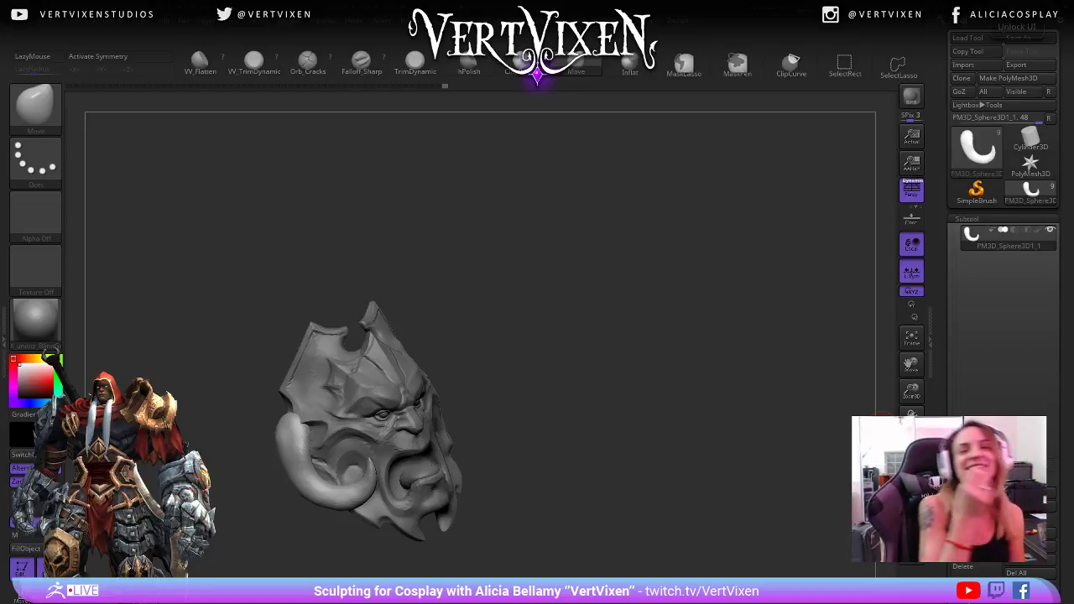
mouse_move(881, 429)
left_mouse_down()
mouse_move(926, 424)
mouse_move(914, 382)
left_mouse_up()
- Smooth the horn's outer side and lower bend, and remesh it with DynaMesh
mouse_move(296, 400)
left_mouse_down("shift")
mouse_move(283, 378)
mouse_move(329, 434)
left_mouse_up("shift")
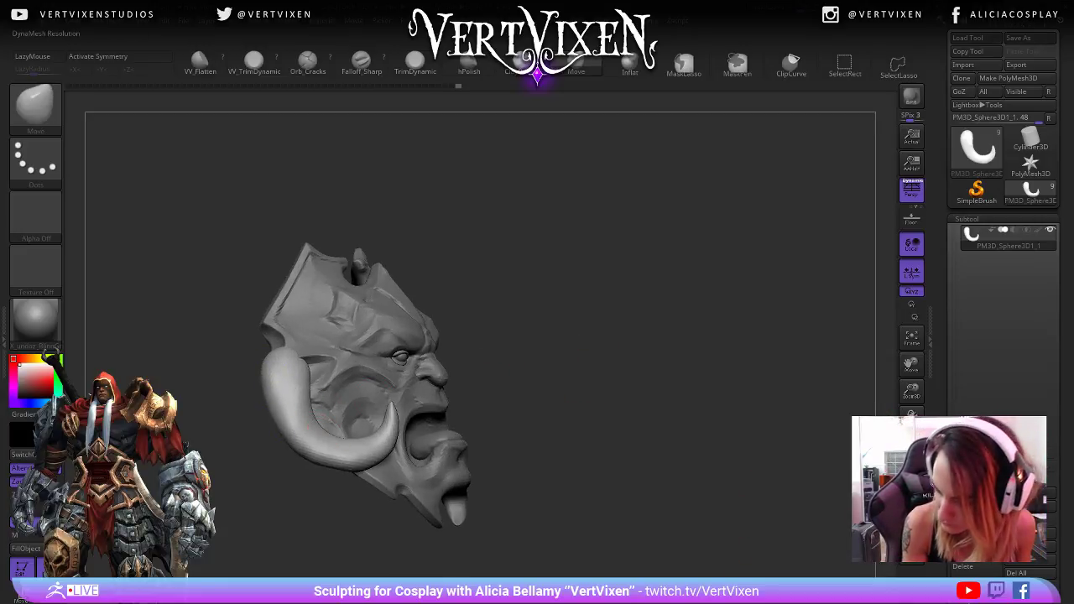
left_click_drag(738, 403, 763, 428, "ctrl")
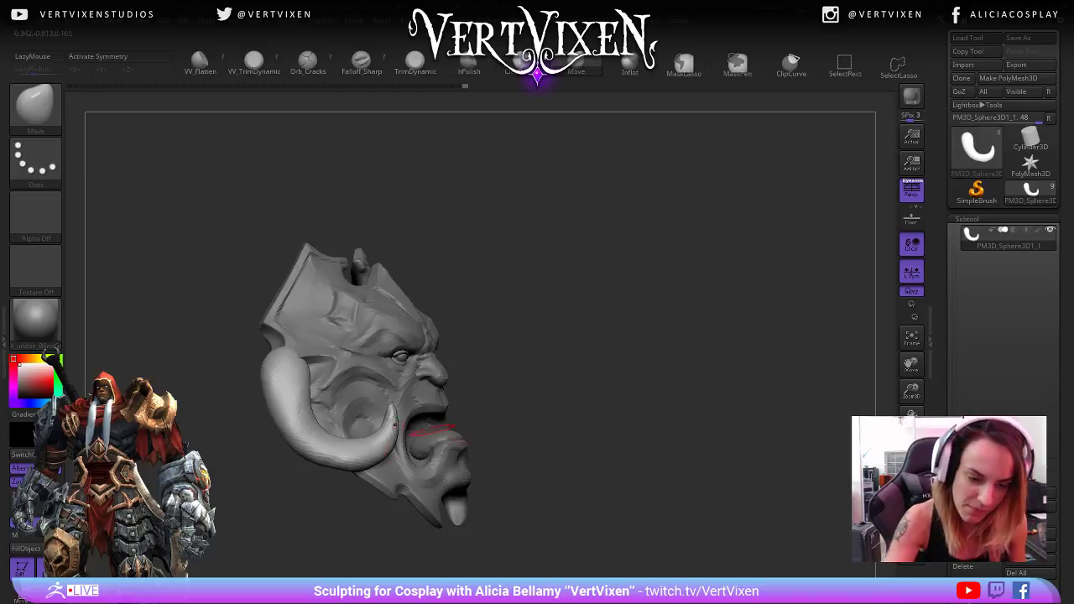
mouse_move(270, 396)
left_mouse_down("shift")
mouse_move(294, 439)
mouse_move(325, 460)
mouse_move(359, 462)
left_mouse_up("shift")
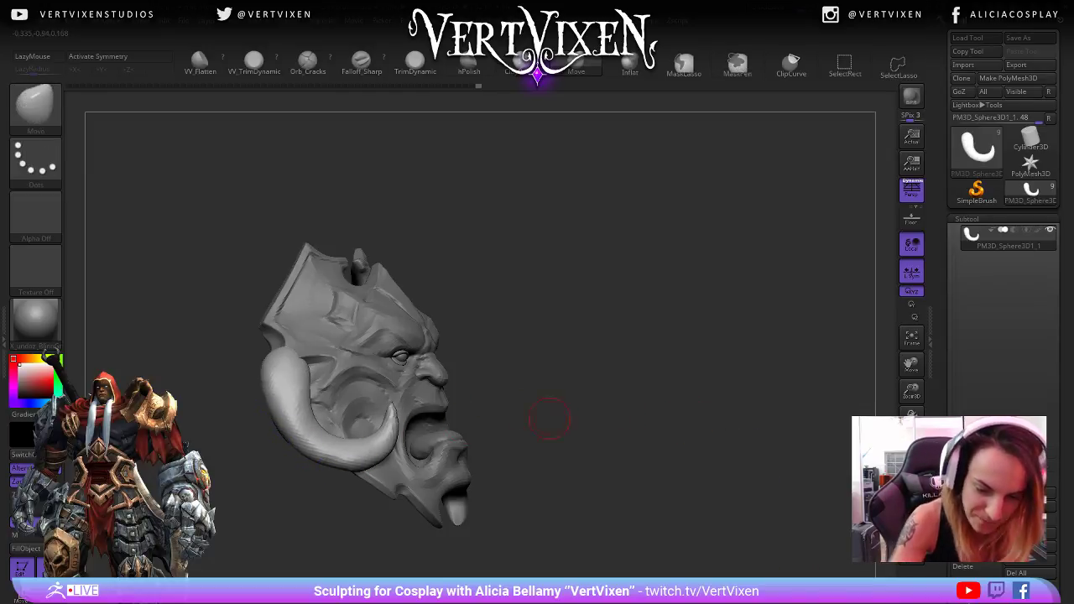
left_click_drag(547, 419, 539, 418)
mouse_move(342, 462)
left_mouse_down("shift")
mouse_move(368, 465)
mouse_move(389, 448)
left_mouse_up("shift")
- Smooth the curled tip, pull it up to a sharper point with the Move brush, and remesh the horn
left_click_drag(545, 428, 546, 451)
left_click_drag(713, 445, 641, 443)
mouse_move(620, 419)
left_mouse_down("alt")
mouse_move(608, 462)
mouse_move(617, 495)
left_mouse_up("alt")
mouse_move(730, 453)
left_mouse_down()
mouse_move(646, 461)
mouse_move(731, 475)
mouse_move(709, 471)
left_mouse_up()
mouse_move(400, 396)
left_mouse_down("shift")
mouse_move(397, 413)
mouse_move(402, 404)
left_mouse_up("shift")
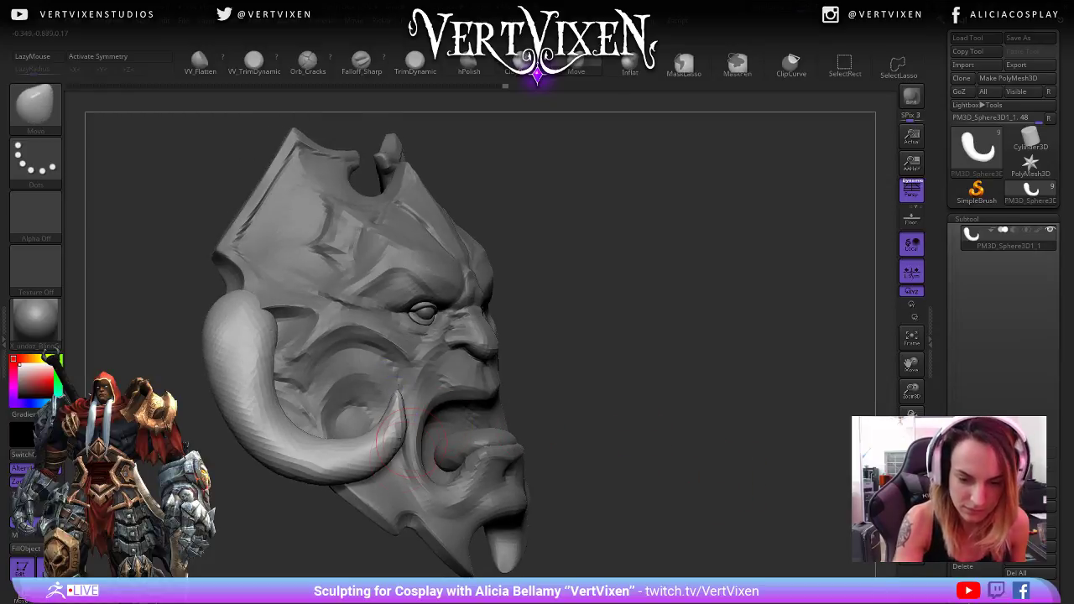
mouse_move(587, 444)
left_mouse_down()
mouse_move(625, 441)
mouse_move(587, 445)
left_mouse_up()
left_click_drag(587, 445, 594, 490, "alt")
left_click_drag(604, 458, 633, 457)
left_click_drag(400, 402, 406, 390)
left_click_drag(625, 353, 655, 371, "ctrl")
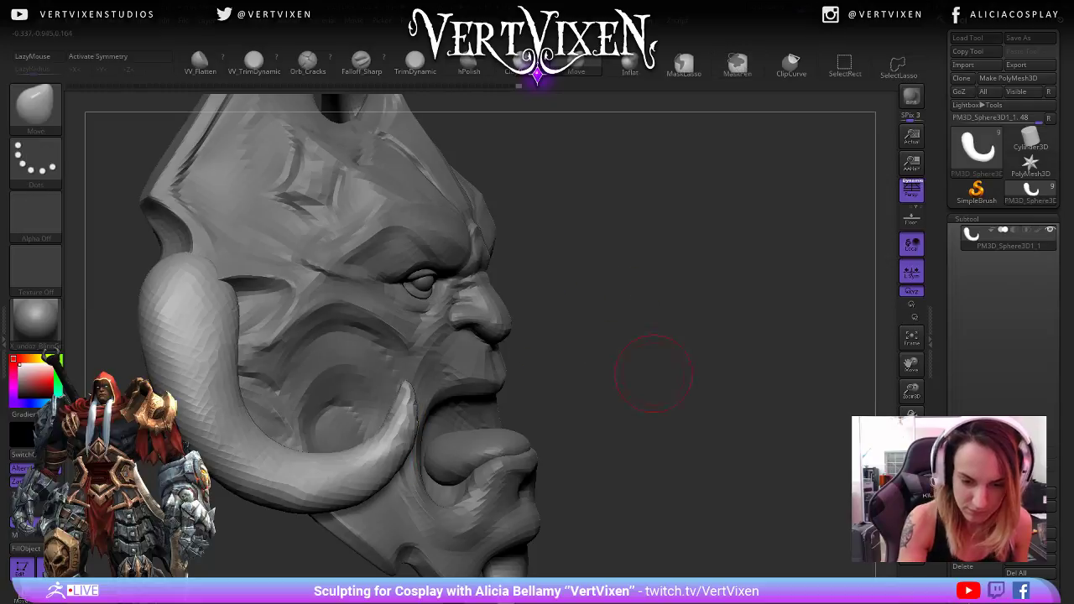
left_click_drag(406, 399, 413, 392)
left_click_drag(597, 395, 668, 398, "alt")
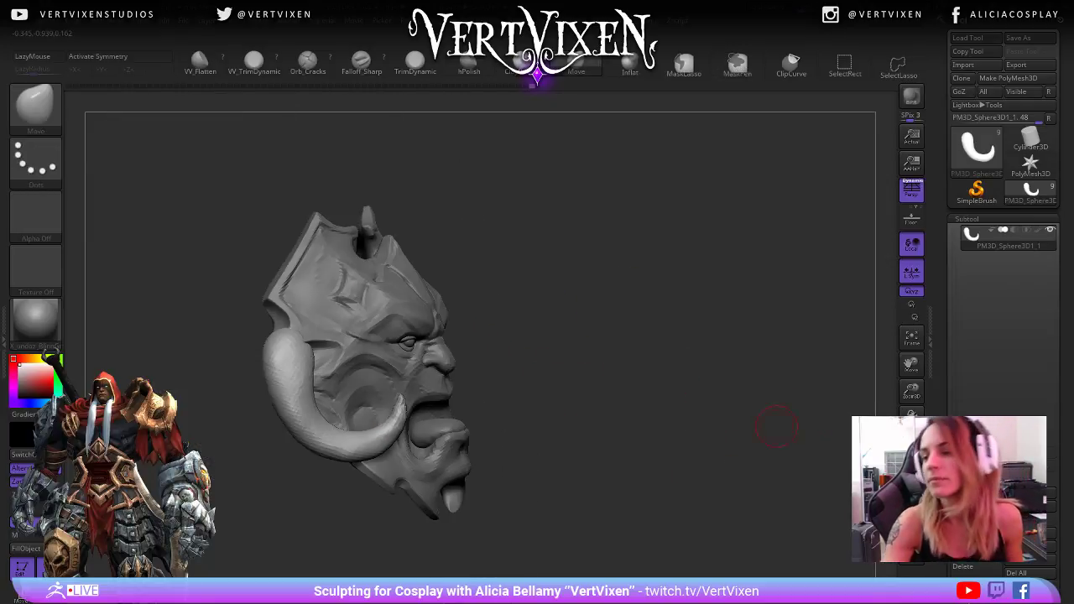
- Remesh the horn with ZRemesher and display its polygon wireframe
left_click(966, 219)
left_click_drag(882, 336, 581, 516)
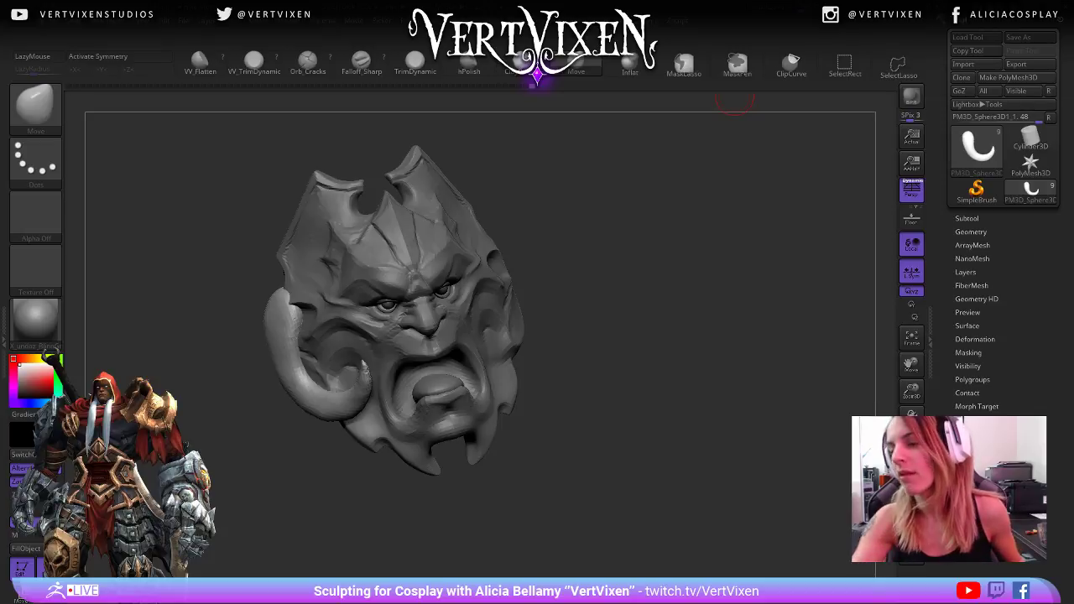
left_click(970, 233)
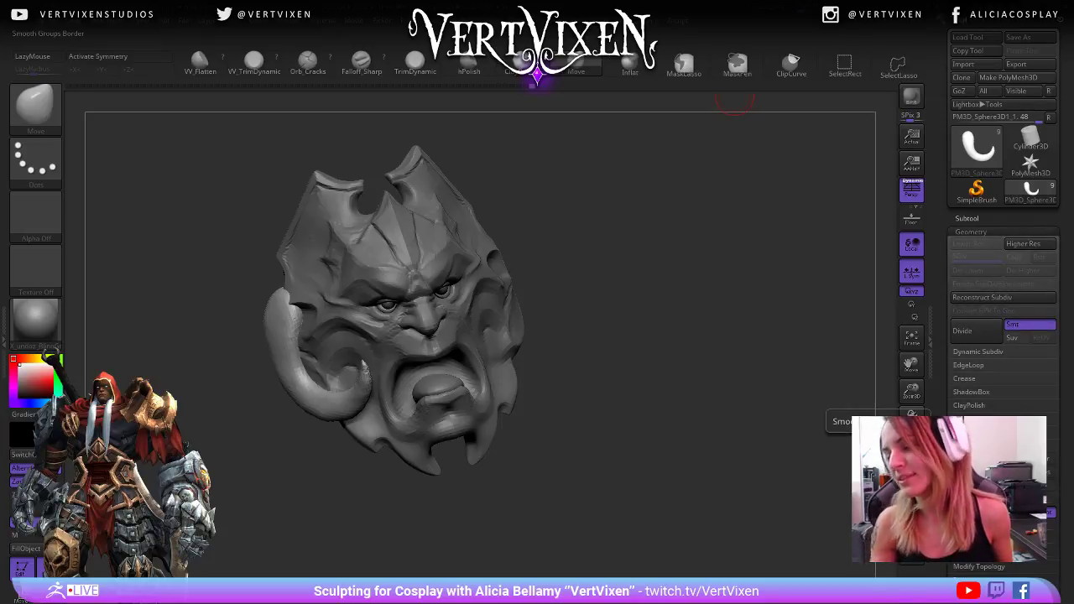
left_click_drag(1060, 503, 1060, 479)
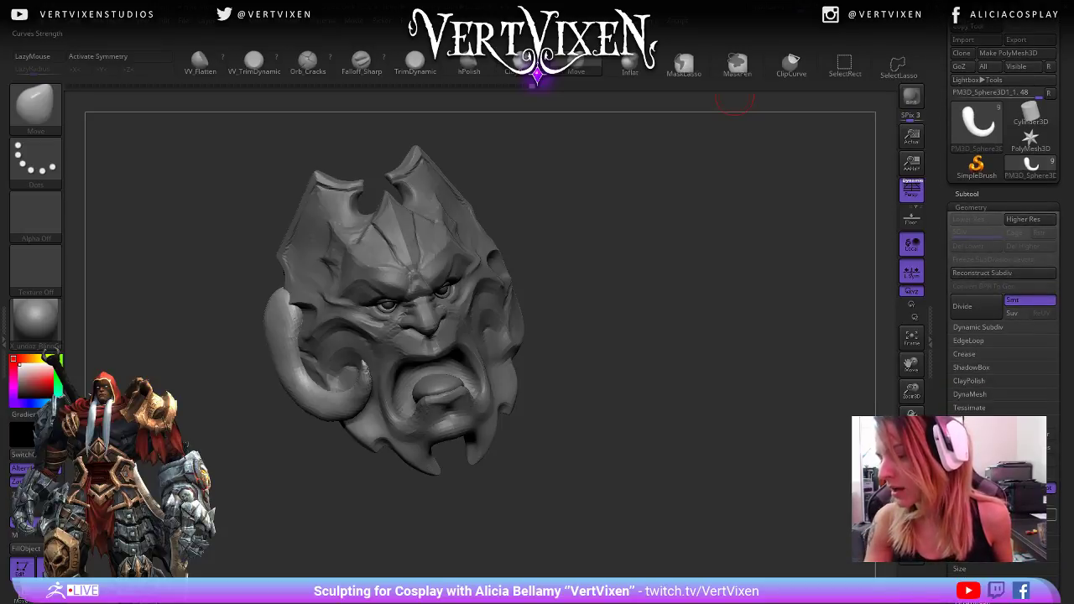
left_click(976, 440)
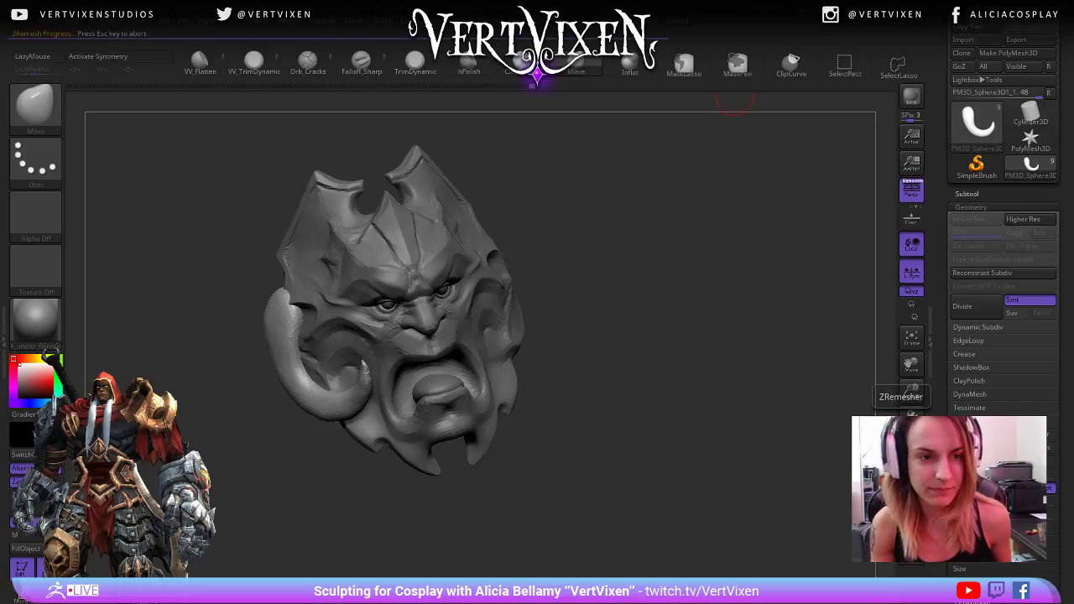
left_click_drag(828, 539, 872, 539)
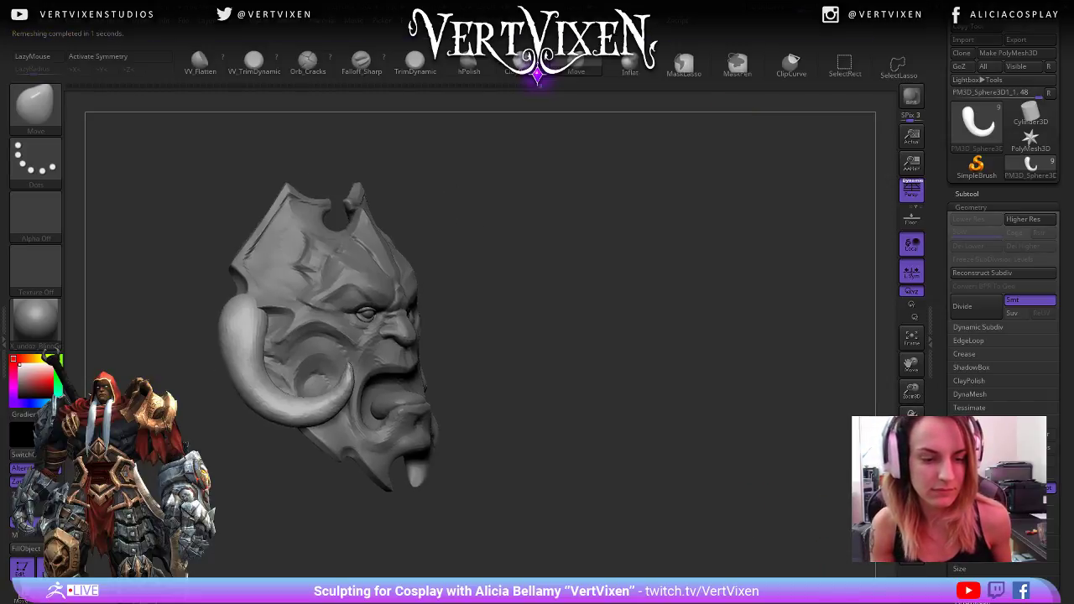
left_click_drag(805, 504, 844, 522, "alt")
key("shift+f")
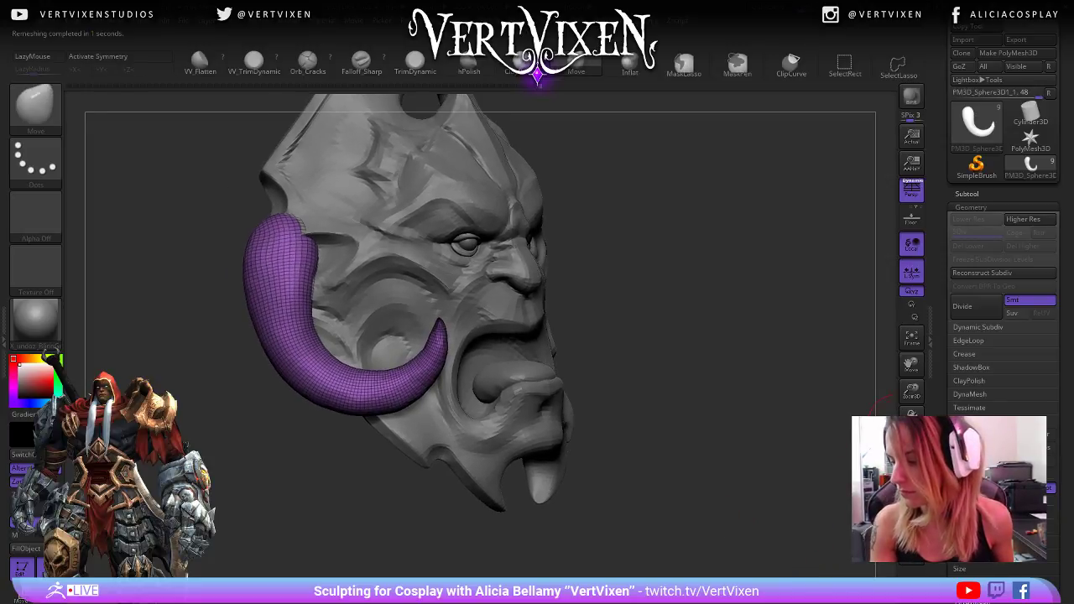
- Run ZRemesher again to reduce the horn to a coarser mesh, and hide the wireframe
left_click(990, 475)
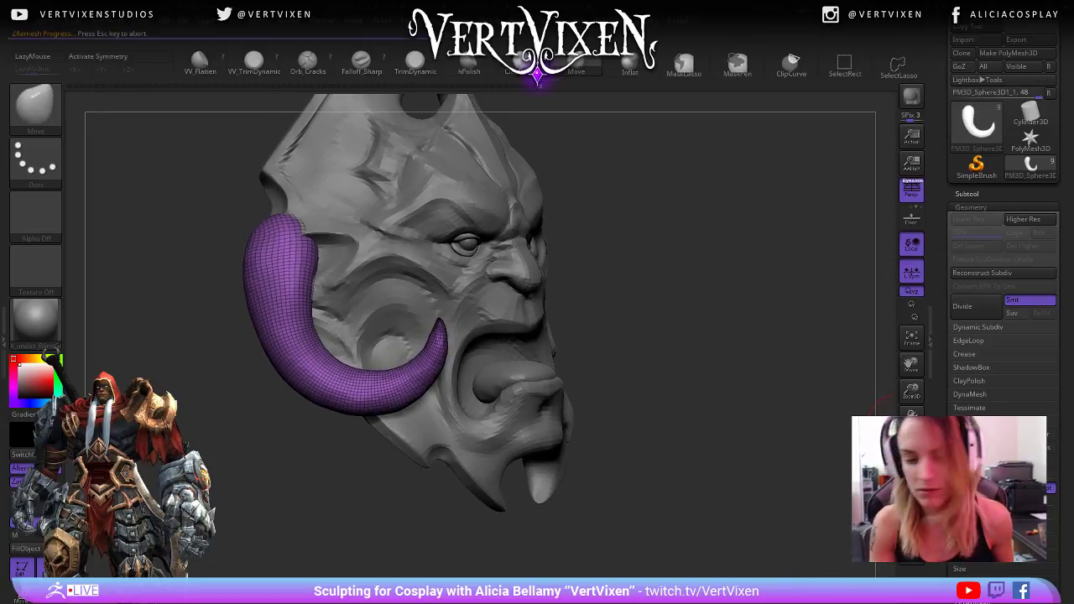
left_click_drag(828, 485, 760, 439)
left_click(990, 475)
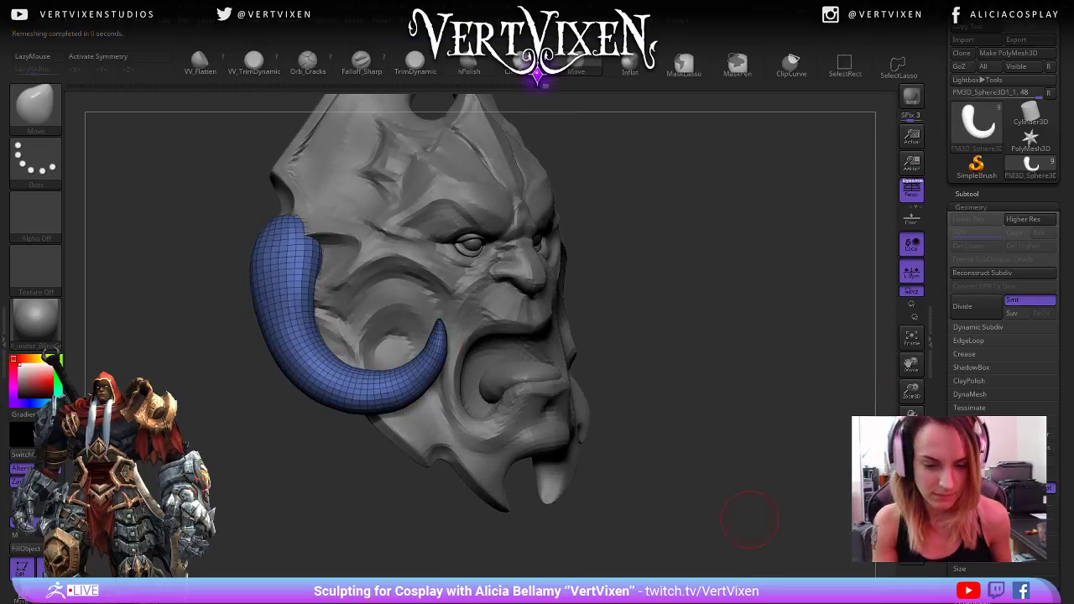
mouse_move(755, 520)
left_mouse_down()
mouse_move(815, 513)
mouse_move(757, 467)
mouse_move(806, 469)
mouse_move(747, 464)
mouse_move(774, 484)
mouse_move(738, 459)
mouse_move(758, 521)
mouse_move(802, 463)
mouse_move(724, 431)
mouse_move(696, 492)
left_mouse_up()
left_click(978, 441)
key("shift+f")
- Set the Move brush's draw size to 8
key("space")
key("space")
left_click_drag(761, 389, 757, 388)
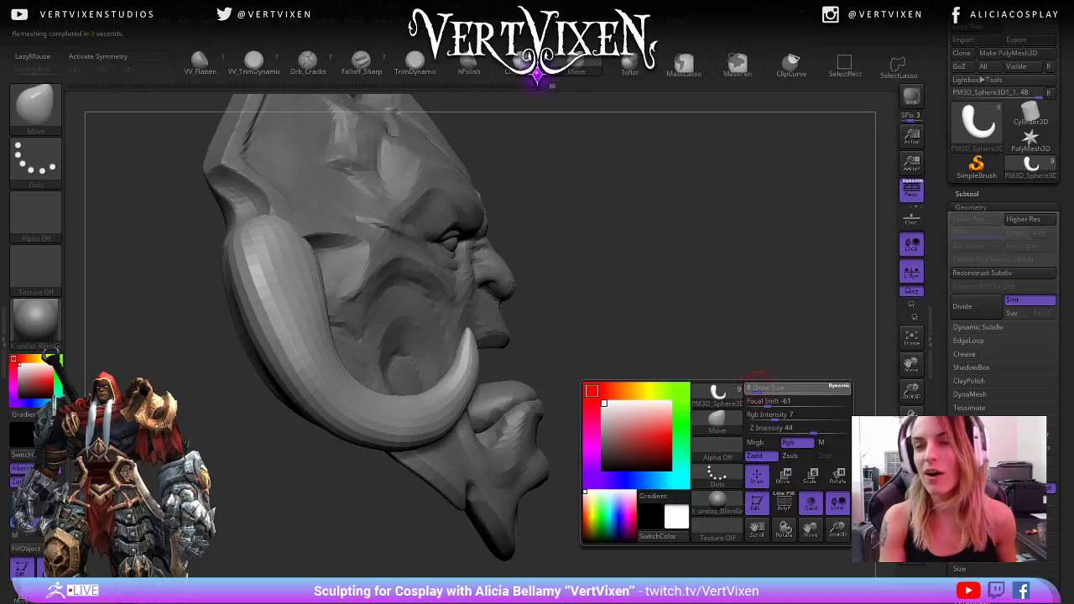
key("space")
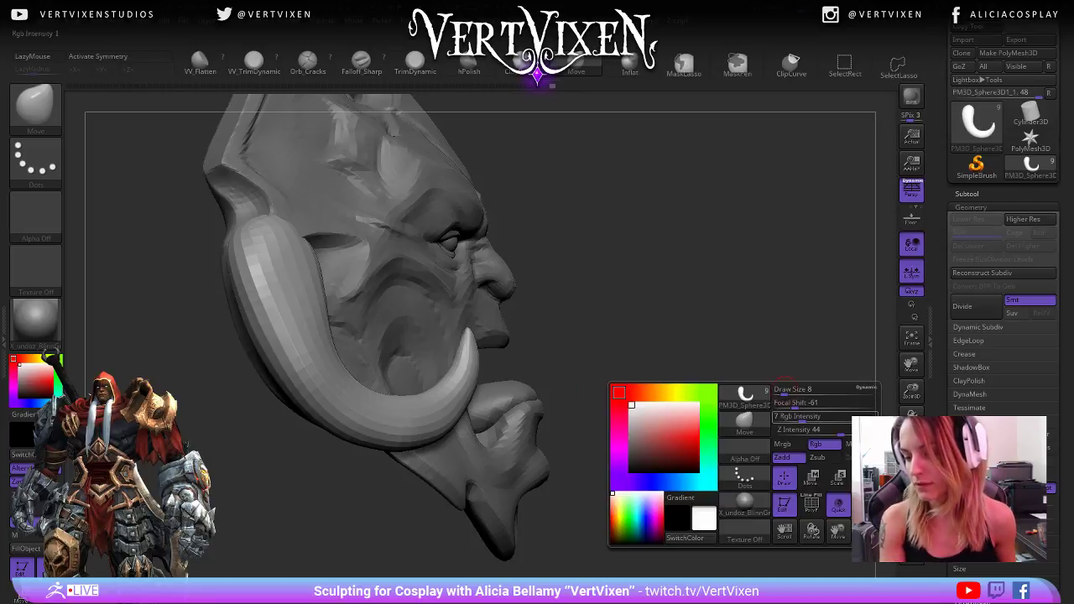
key("space")
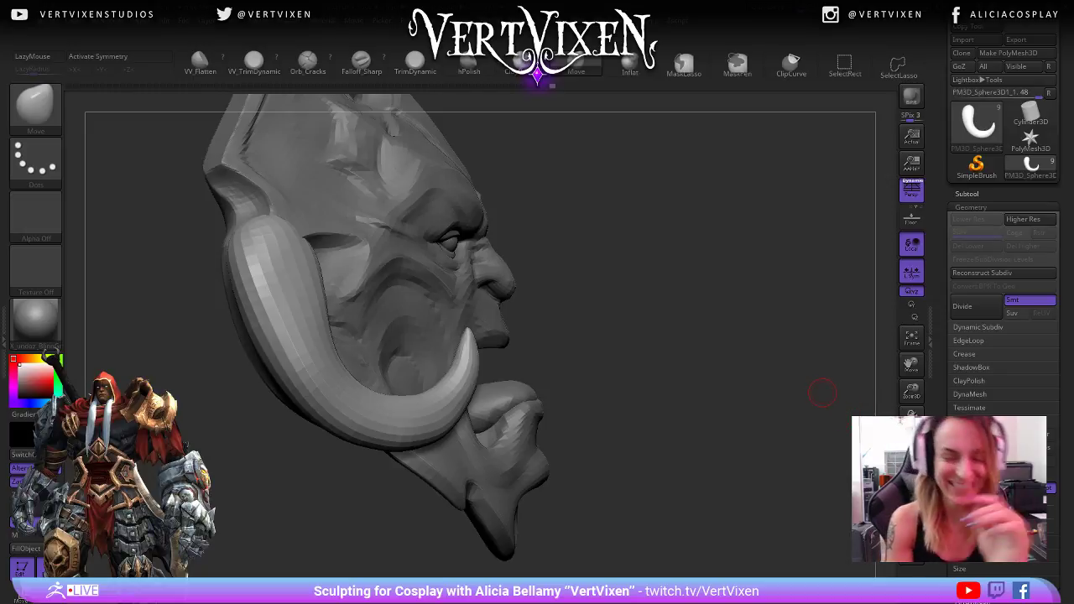
mouse_move(808, 455)
left_mouse_down()
mouse_move(763, 452)
mouse_move(810, 463)
mouse_move(791, 468)
left_mouse_up()
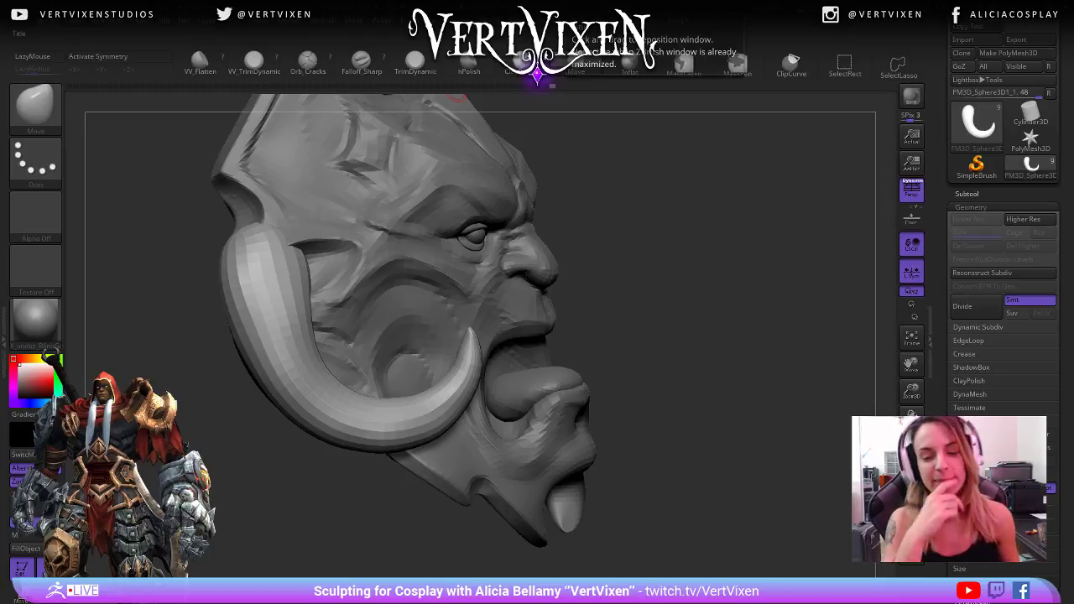
- Set the Move brush's focal shift to 0 and enlarge its draw size
left_click_drag(651, 311, 648, 303)
key("b")
key("m")
key("v")
key("space")
key("space")
left_click(727, 311)
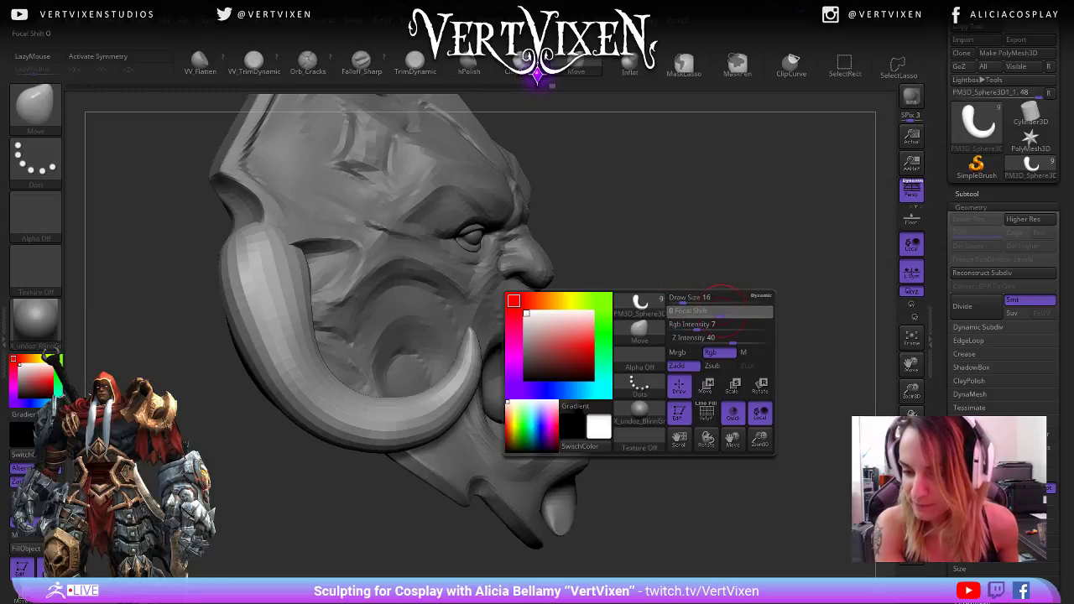
key("space")
left_click(703, 304)
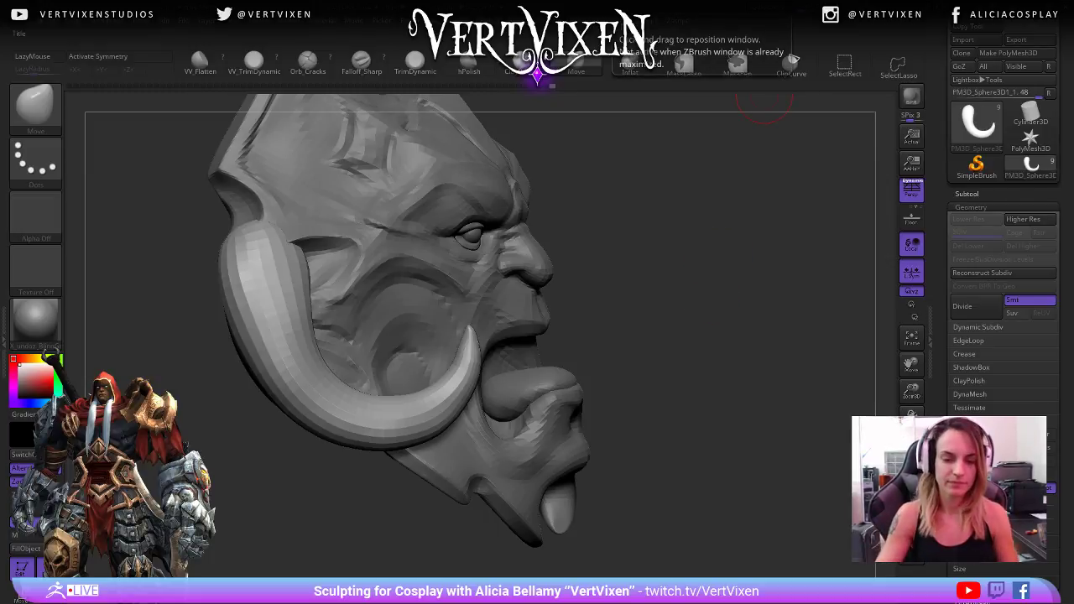
- Pull the low-polygon horn's tip upward and adjust the inner curve below it with the Move brush
key("space")
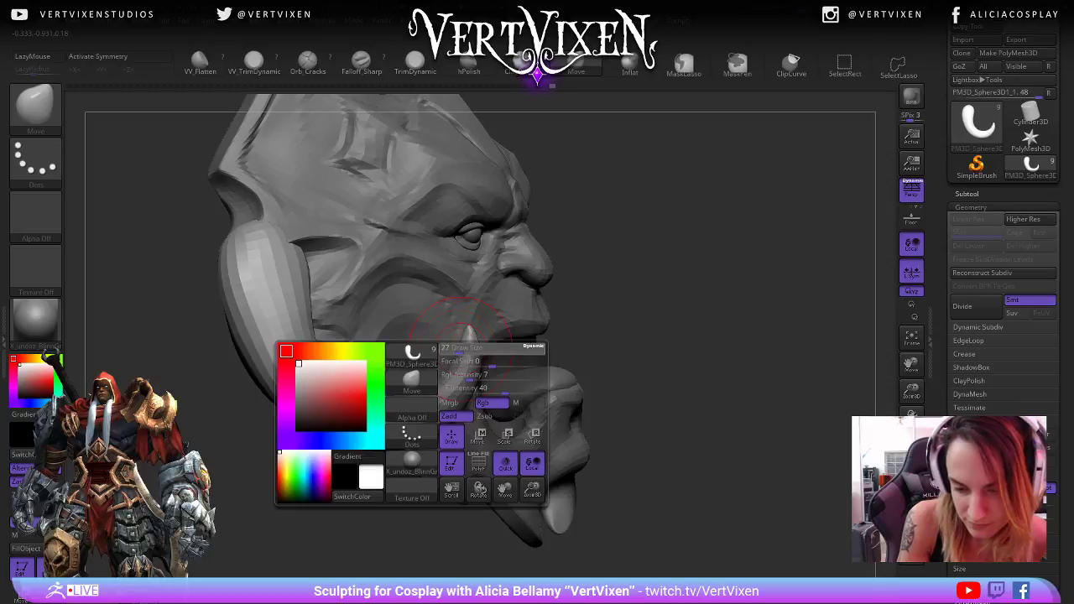
key("space")
mouse_move(465, 369)
left_mouse_down()
mouse_move(455, 390)
mouse_move(476, 355)
left_mouse_up()
key("space")
key("space")
left_click_drag(556, 346, 572, 344)
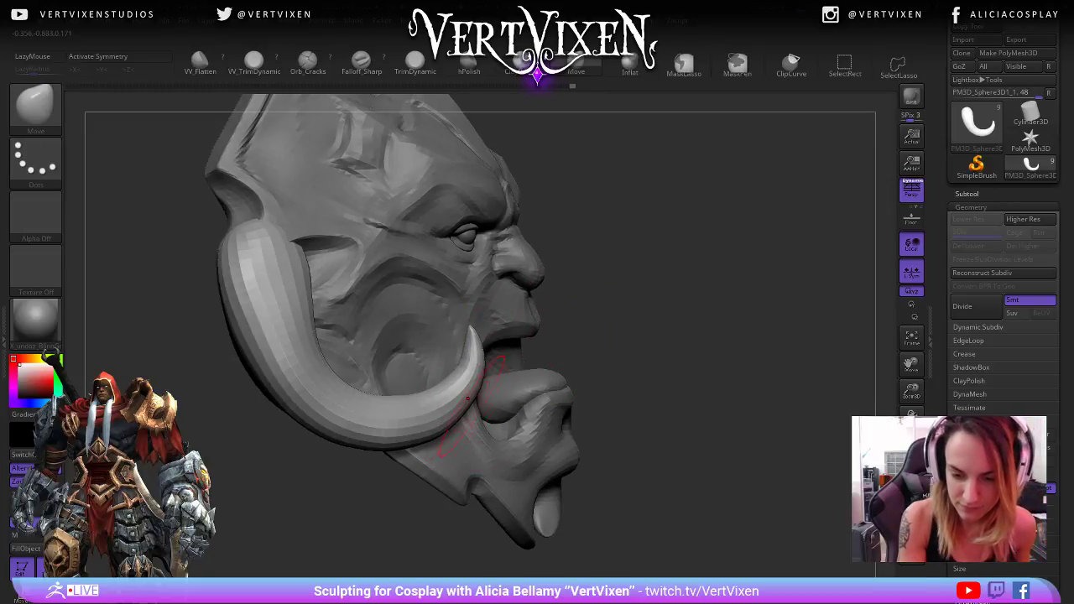
left_click_drag(639, 363, 562, 364)
left_click_drag(448, 392, 442, 398)
left_click_drag(600, 365, 685, 361)
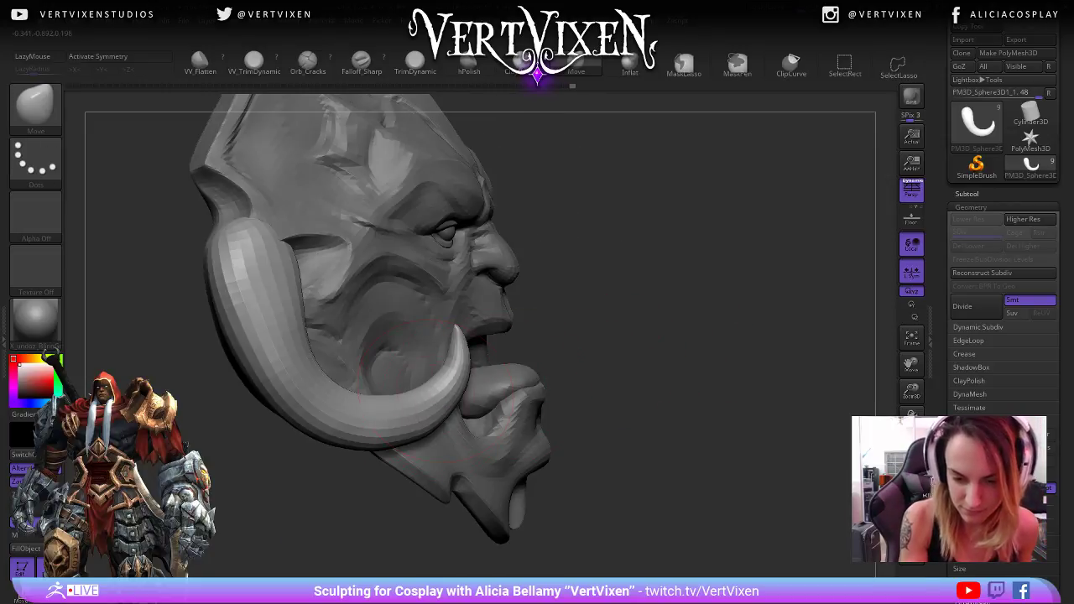
left_click_drag(434, 391, 430, 393)
key("space")
- Push the outer edge of the horn's lower bend inward with the Move brush from a three-quarter view
left_click_drag(642, 369, 545, 384)
left_click_drag(712, 403, 723, 420, "alt")
mouse_move(696, 401)
left_mouse_down()
mouse_move(612, 398)
mouse_move(660, 384)
mouse_move(662, 369)
left_mouse_up()
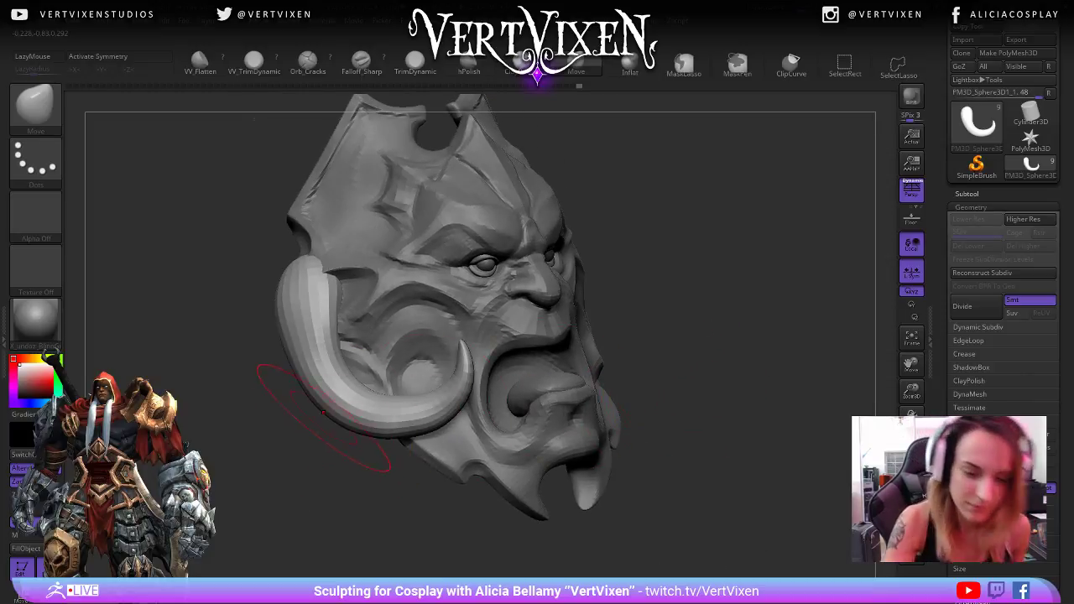
left_click_drag(323, 412, 330, 405)
mouse_move(290, 440)
left_mouse_down()
mouse_move(310, 439)
mouse_move(329, 406)
left_mouse_up()
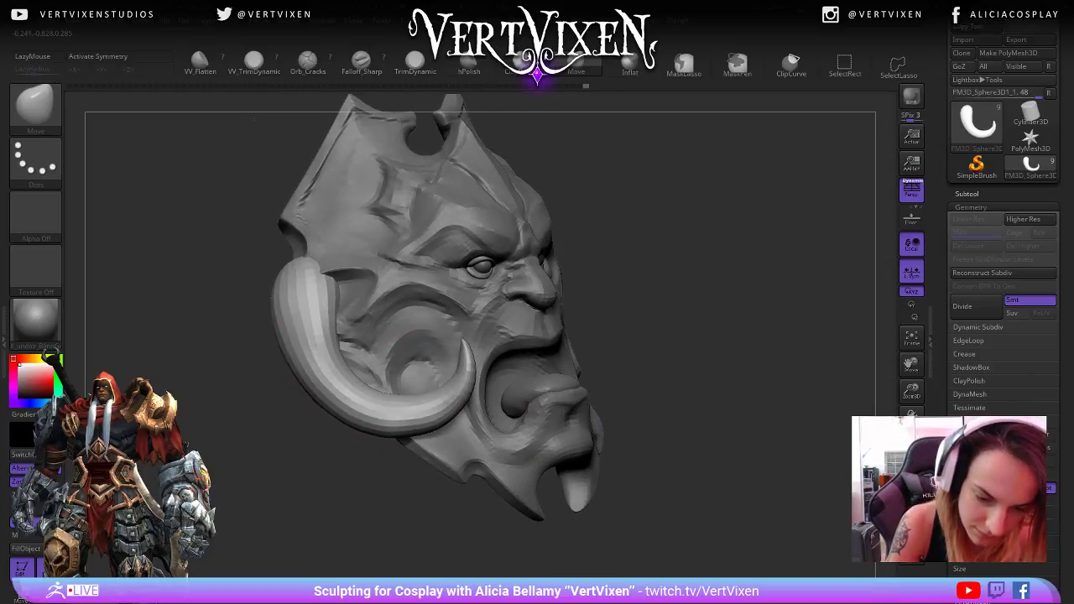
- Switch to the Inflat brush for thickening the curved horn along the mask's side
left_click_drag(679, 381, 658, 377)
key("space")
left_click_drag(489, 417, 476, 417)
mouse_move(692, 382)
left_mouse_down()
mouse_move(660, 358)
mouse_move(637, 361)
left_mouse_up()
key("b")
key("i")
key("n")
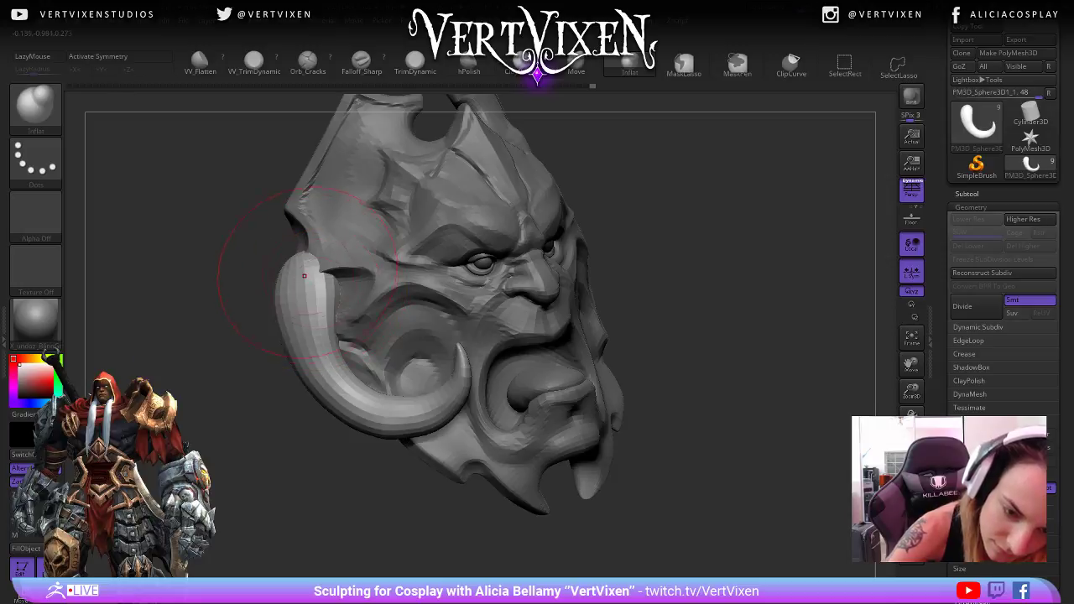
mouse_move(304, 276)
left_mouse_down()
mouse_move(306, 293)
mouse_move(316, 283)
mouse_move(314, 355)
mouse_move(310, 299)
mouse_move(334, 375)
mouse_move(336, 348)
left_mouse_up()
key("ctrl+z")
key("space")
key("space")
key("ctrl+z")
- Inflate the horn's upper shaft down to the start of its lower bend to add thickness
key("space")
left_click_drag(317, 297, 365, 384)
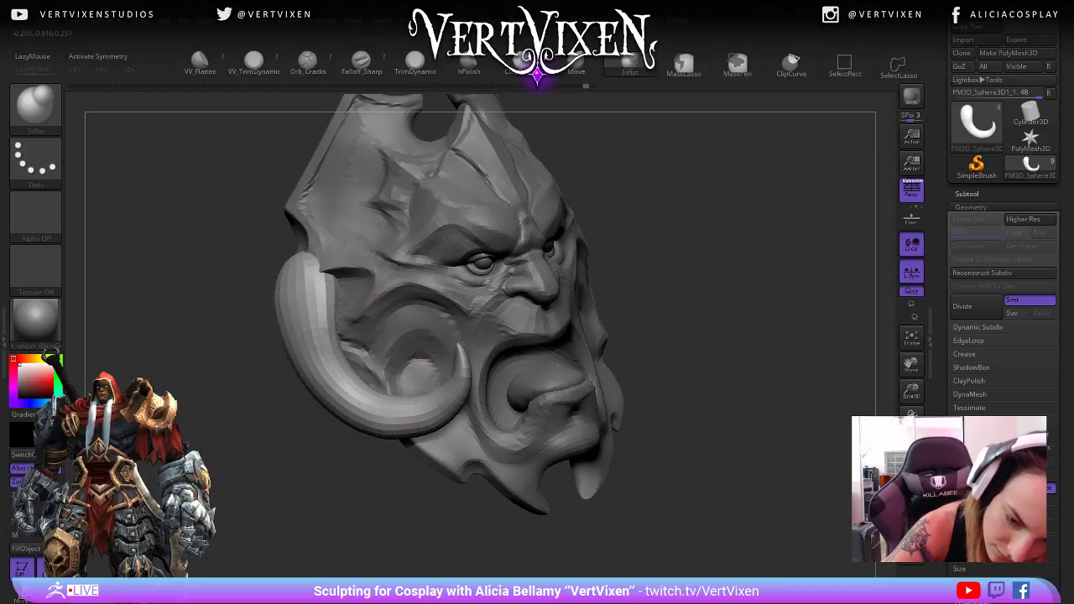
left_click_drag(699, 261, 710, 270)
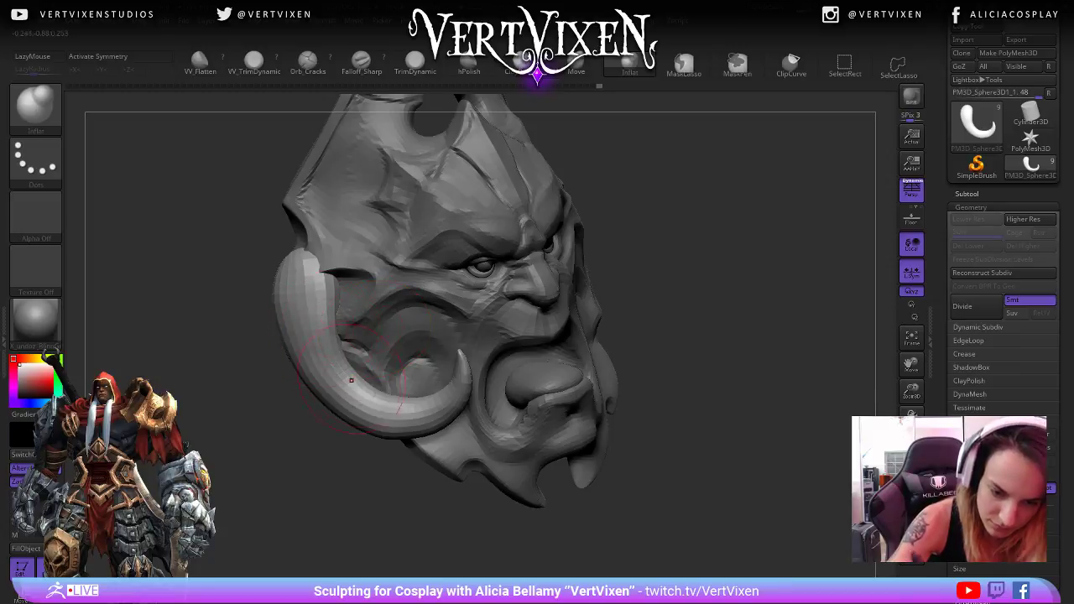
left_click_drag(659, 312, 689, 327)
left_click_drag(347, 362, 366, 388)
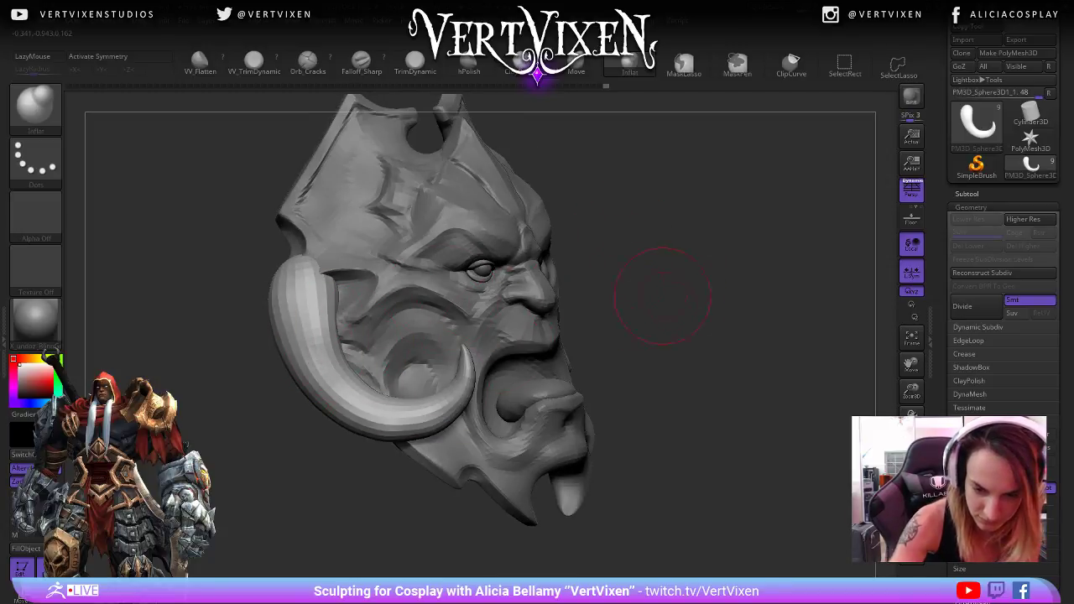
- Inflate the lower bend of the horn below the tip with a smaller Inflat brush
key("space")
mouse_move(666, 297)
left_mouse_down()
mouse_move(664, 325)
mouse_move(653, 322)
mouse_move(669, 332)
left_mouse_up()
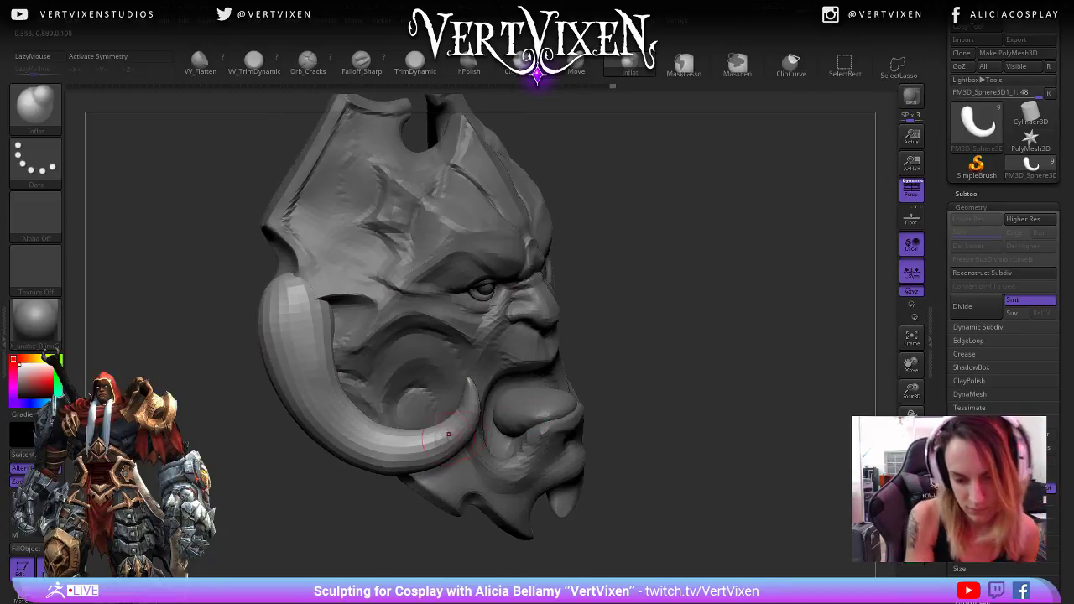
key("space")
left_click_drag(401, 441, 377, 433)
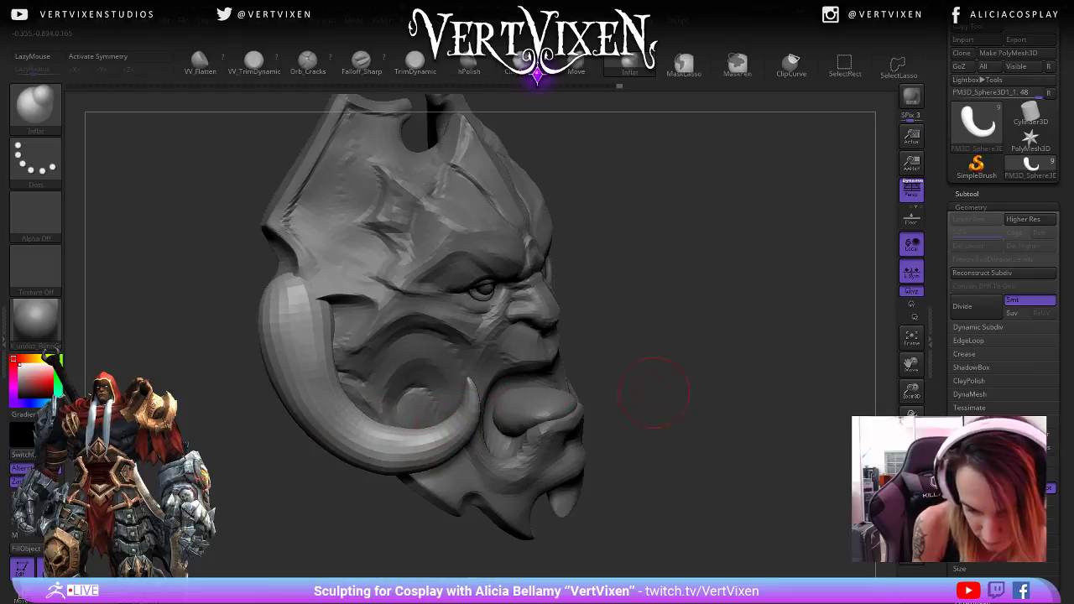
left_click_drag(646, 383, 398, 474)
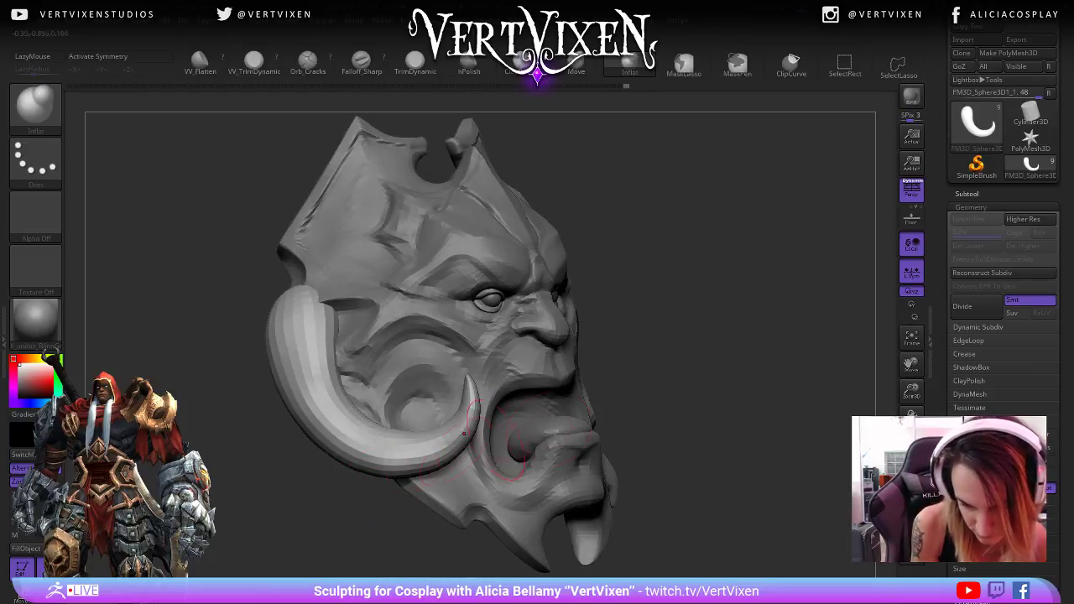
- Smooth the underside of the horn's lower bend where it meets the jaw
left_click_drag(642, 453, 684, 461)
mouse_move(426, 470)
left_mouse_down("shift")
mouse_move(368, 477)
mouse_move(368, 457)
left_mouse_up("shift")
mouse_move(693, 479)
left_mouse_down()
mouse_move(698, 491)
mouse_move(709, 449)
left_mouse_up()
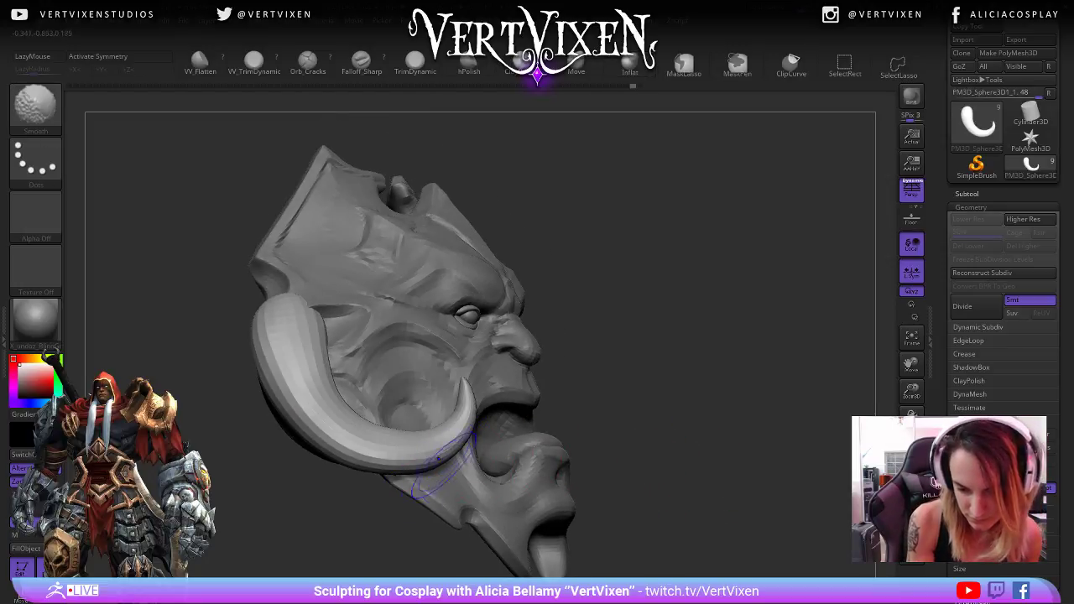
left_click_drag(439, 459, 440, 459, "shift")
mouse_move(628, 455)
left_mouse_down()
mouse_move(554, 459)
mouse_move(691, 471)
mouse_move(652, 487)
mouse_move(661, 470)
left_mouse_up()
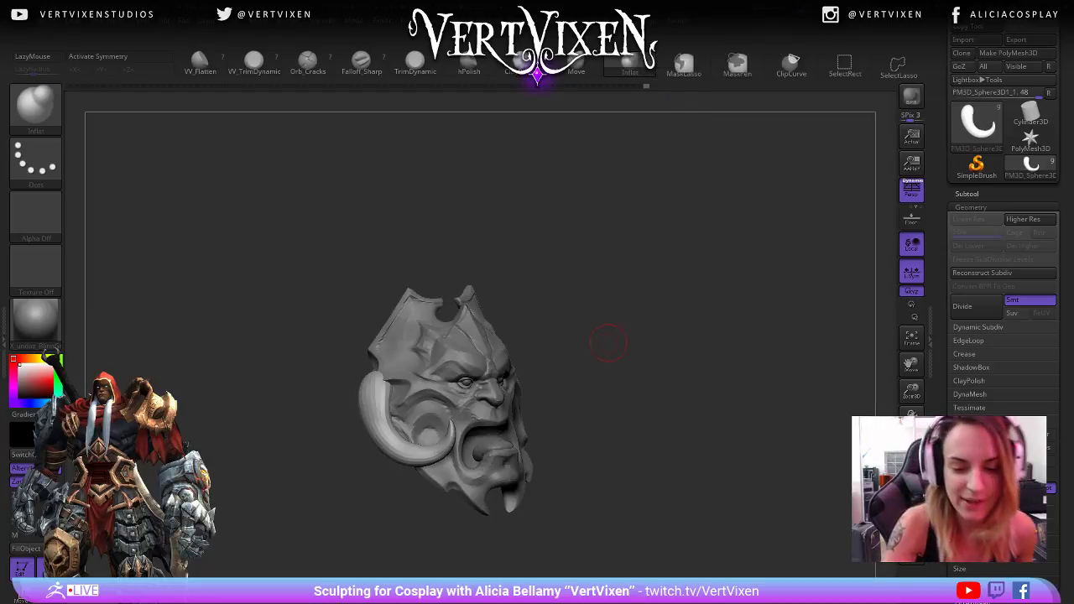
- Switch to the Move brush and pull the horn's tip slightly upward
mouse_move(606, 341)
left_mouse_down()
mouse_move(695, 299)
mouse_move(646, 316)
mouse_move(700, 335)
mouse_move(688, 453)
mouse_move(675, 286)
left_mouse_up()
key("b")
key("m")
key("v")
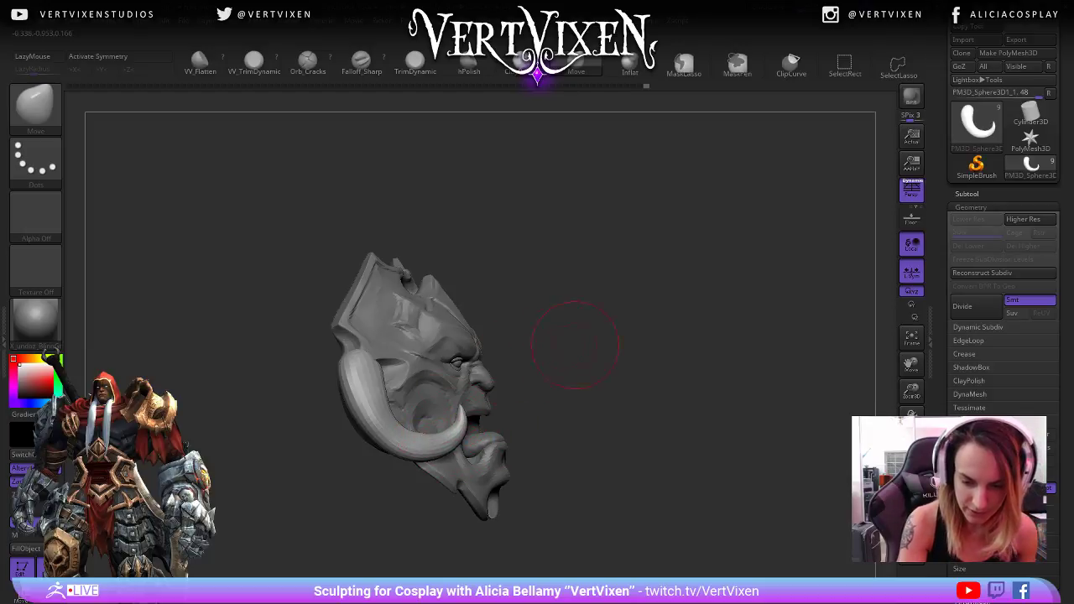
mouse_move(575, 345)
left_mouse_down()
mouse_move(646, 352)
mouse_move(653, 403)
left_mouse_up()
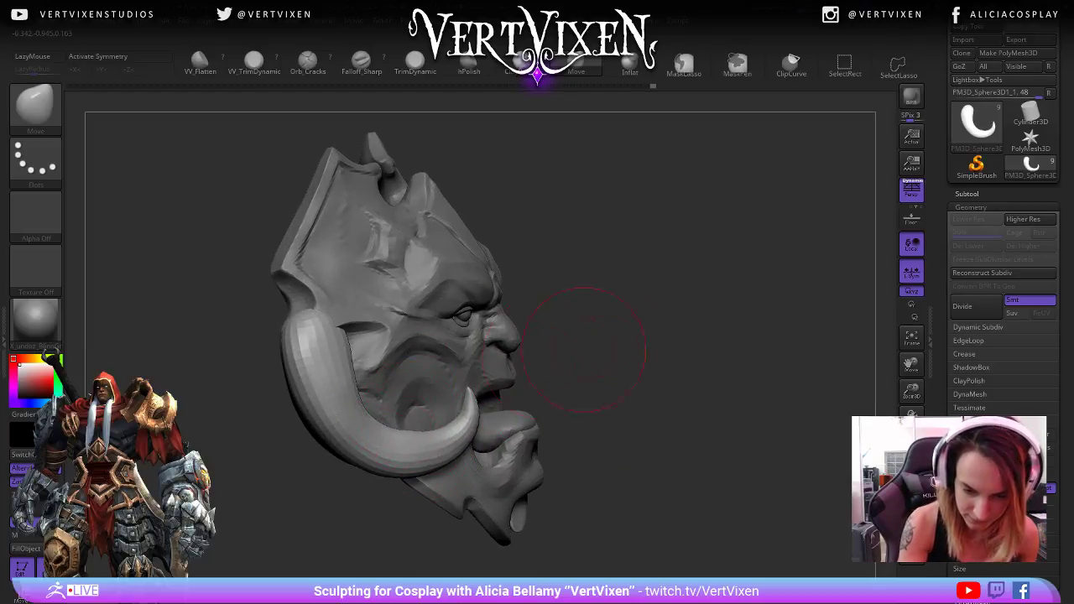
left_click_drag(585, 349, 438, 433)
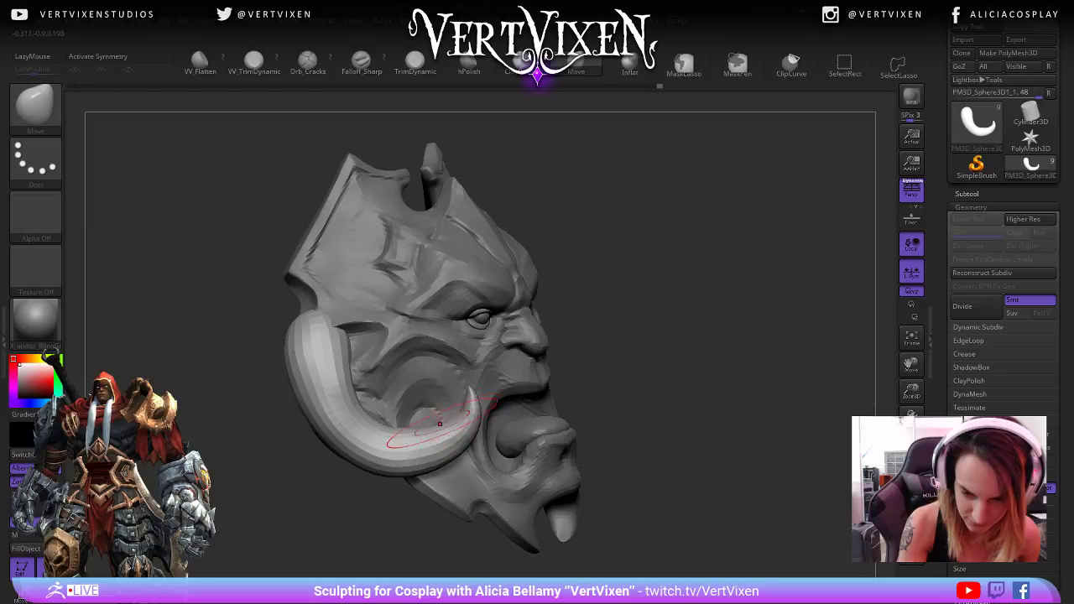
mouse_move(642, 329)
left_mouse_down()
mouse_move(678, 322)
mouse_move(670, 311)
mouse_move(697, 328)
left_mouse_up()
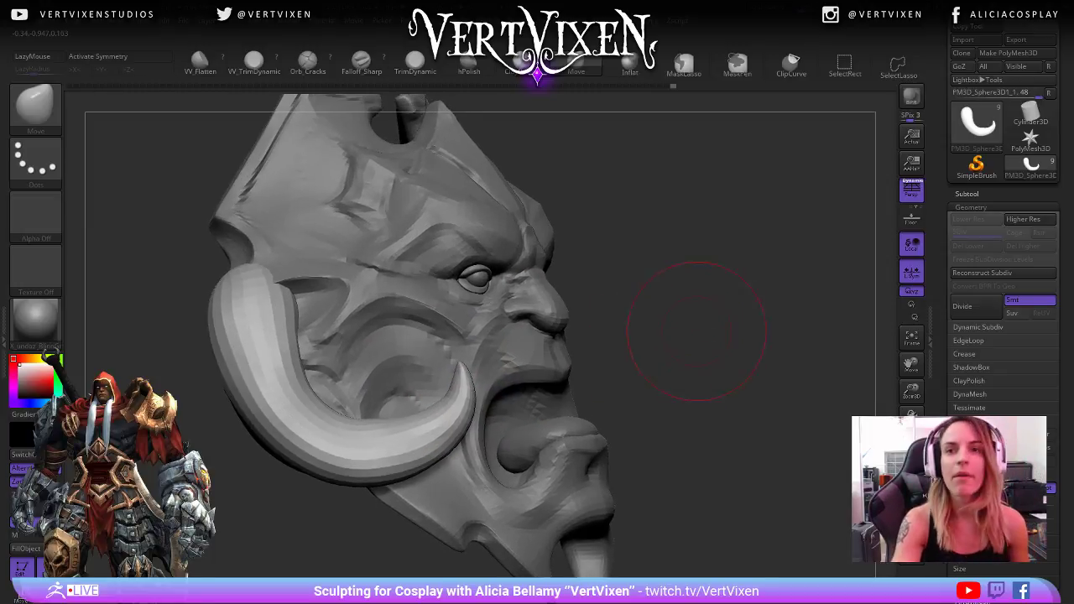
mouse_move(649, 284)
left_mouse_down()
mouse_move(631, 295)
mouse_move(598, 282)
left_mouse_up()
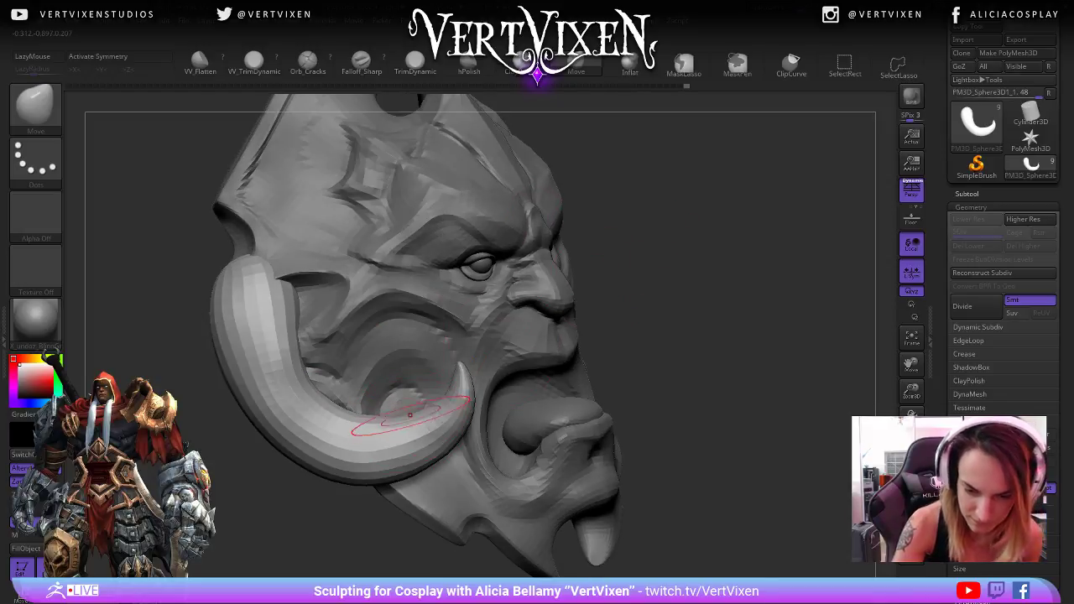
left_click_drag(642, 352, 661, 345)
left_click_drag(460, 381, 465, 374)
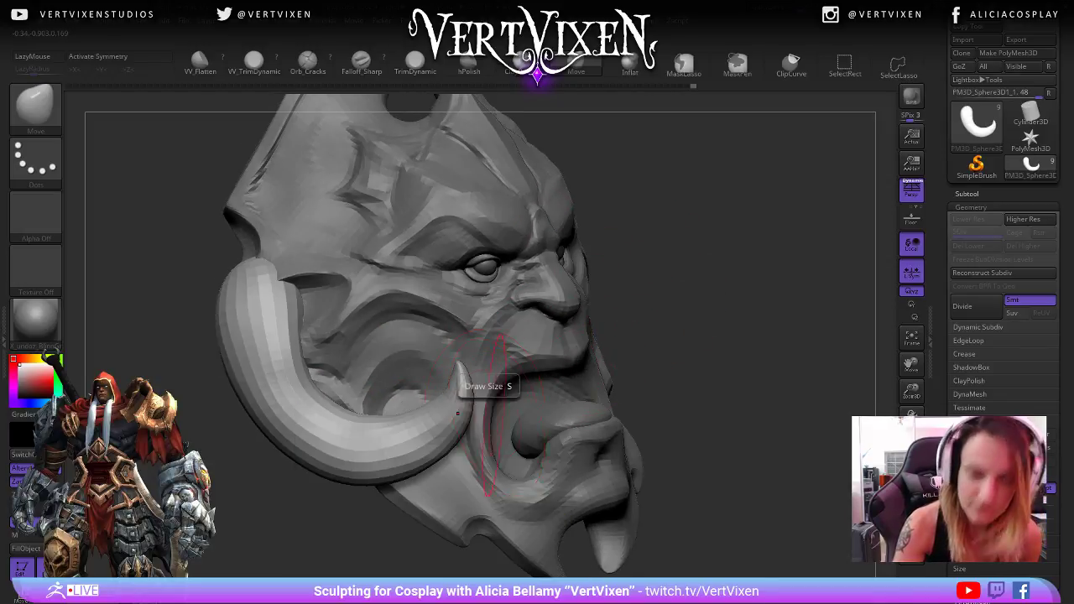
- Resize the Move brush and nudge the horn's tip sideways toward the mouth from a front view
left_click_drag(659, 364, 636, 376)
mouse_move(719, 351)
left_mouse_down()
mouse_move(746, 349)
mouse_move(710, 357)
mouse_move(728, 352)
left_mouse_up()
left_click_drag(655, 374, 344, 334)
left_click_drag(374, 502, 323, 491)
key("space")
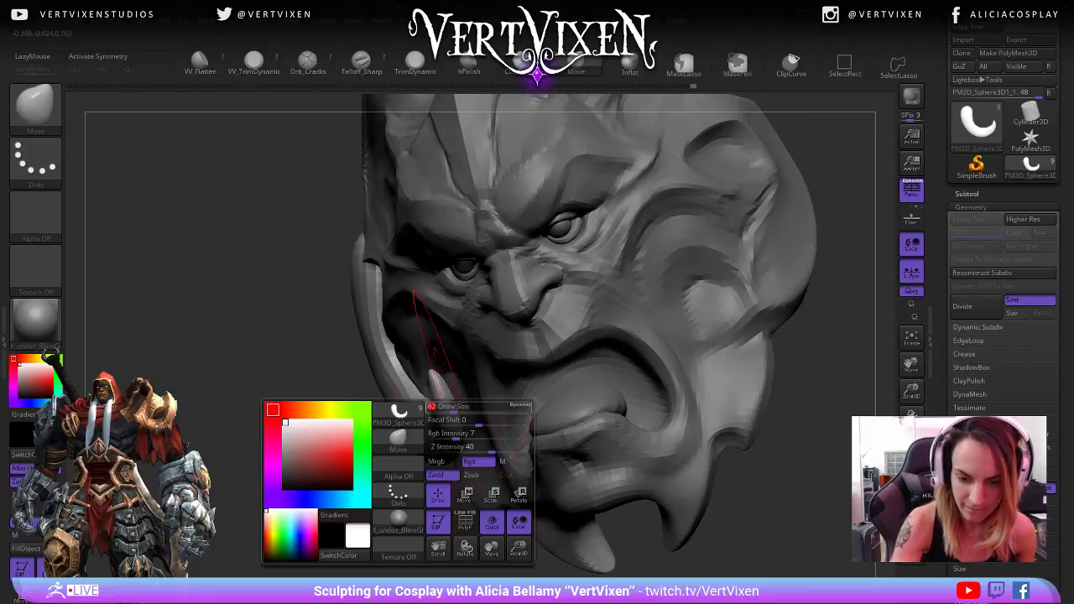
key("space")
left_click_drag(451, 398, 458, 399)
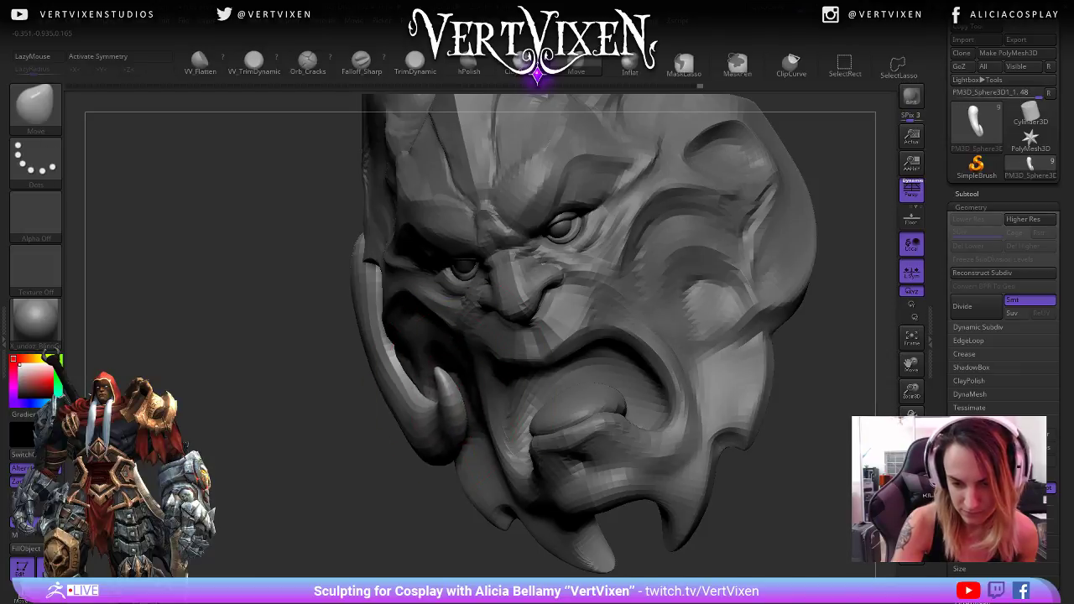
- Reshape the depth of the horn's front curve and tip with the Move brush from behind and below
left_click_drag(421, 495, 436, 453)
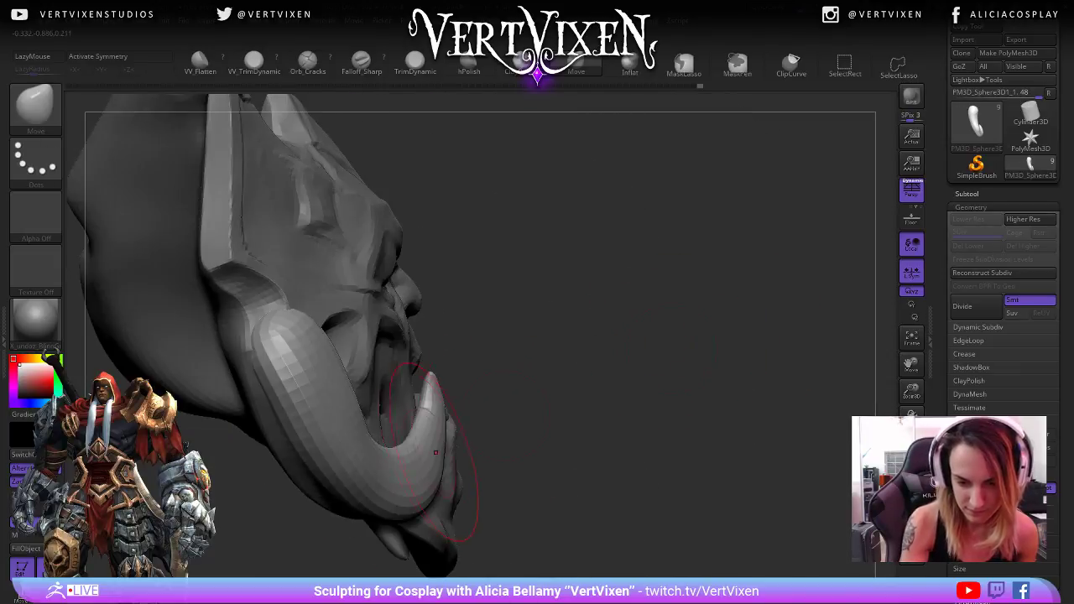
left_click_drag(521, 398, 482, 453)
key("space")
left_click_drag(486, 407, 479, 407)
mouse_move(529, 377)
left_mouse_down()
mouse_move(457, 381)
mouse_move(544, 336)
left_mouse_up()
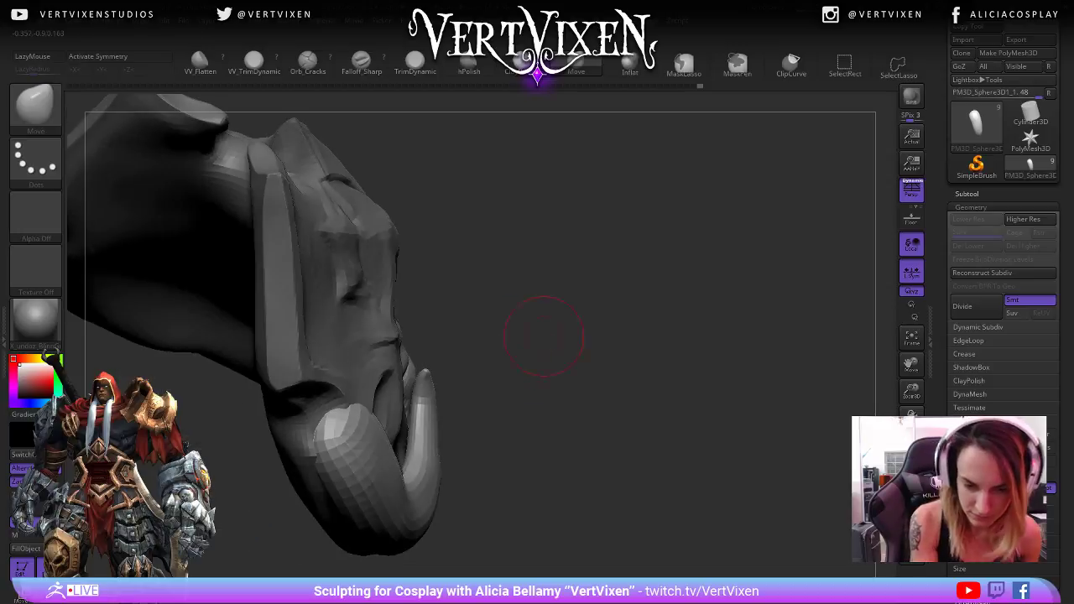
mouse_move(444, 355)
left_mouse_down()
mouse_move(627, 342)
mouse_move(444, 392)
left_mouse_up()
mouse_move(434, 446)
left_mouse_down()
mouse_move(338, 429)
mouse_move(413, 411)
left_mouse_up()
- Adjust the horn tip's curve with the Move brush and smooth the section just below it
right_click_drag(438, 406, 406, 399)
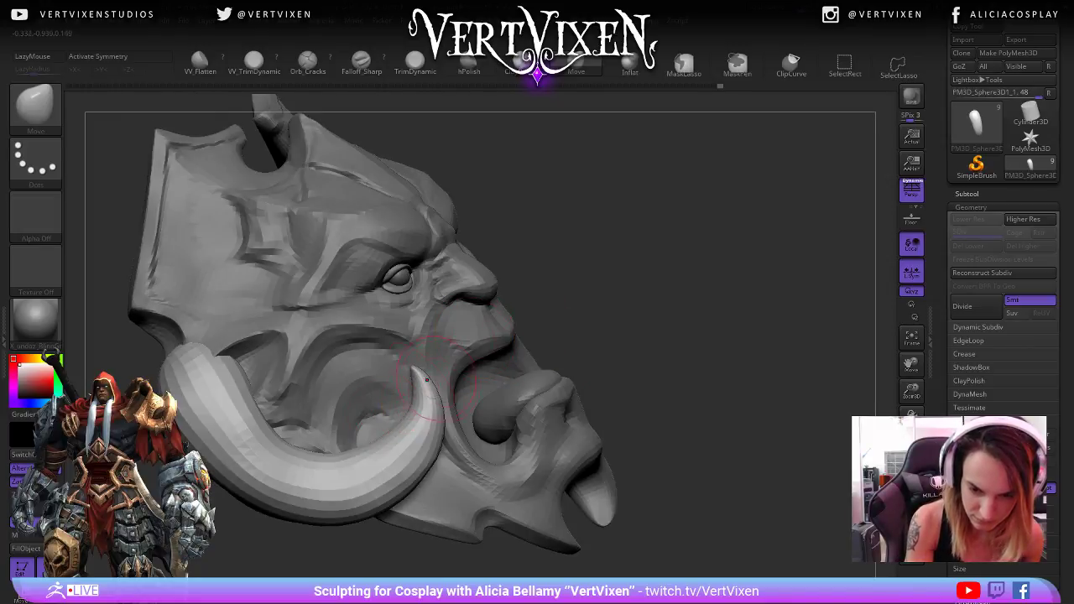
left_click_drag(426, 379, 439, 400)
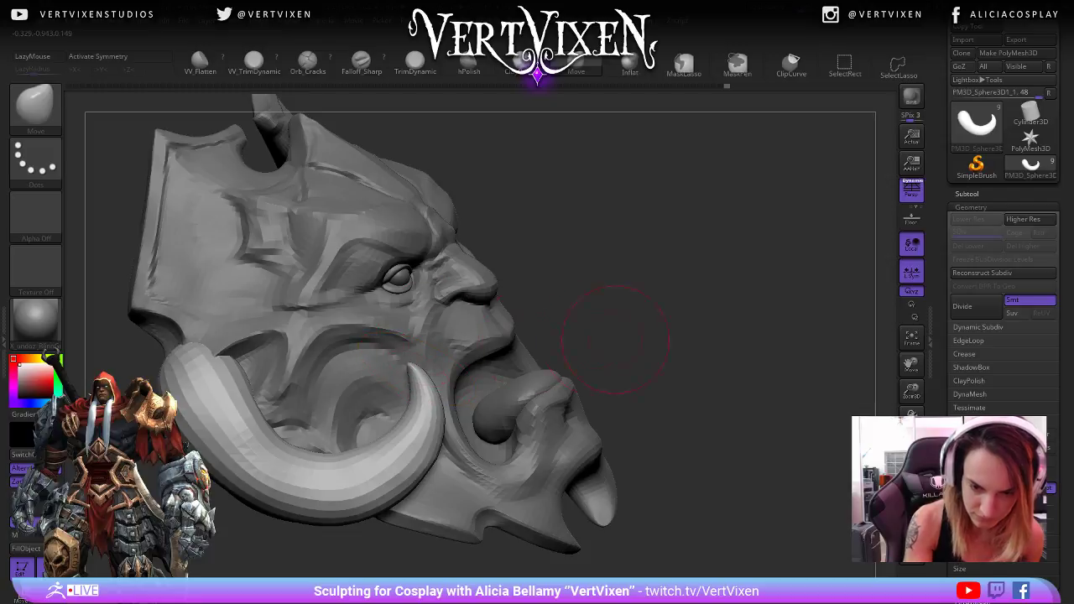
left_click_drag(616, 340, 564, 347)
left_click_drag(688, 364, 761, 362)
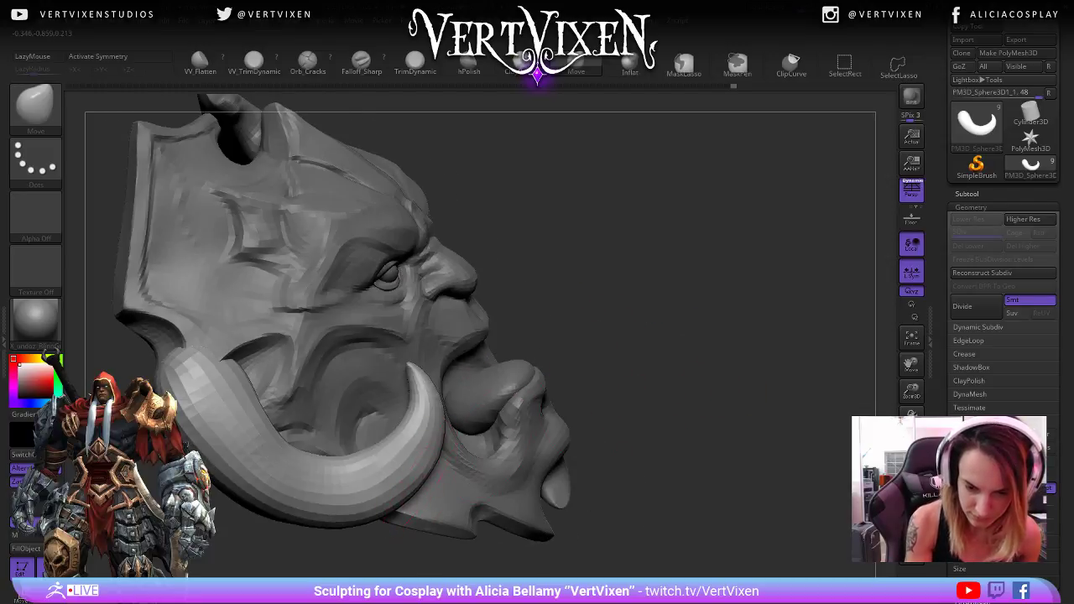
left_click_drag(677, 425, 587, 354, "alt")
mouse_move(708, 348)
left_mouse_down()
mouse_move(619, 323)
mouse_move(667, 315)
mouse_move(699, 347)
left_mouse_up()
key("space")
left_click_drag(443, 426, 479, 396, "shift")
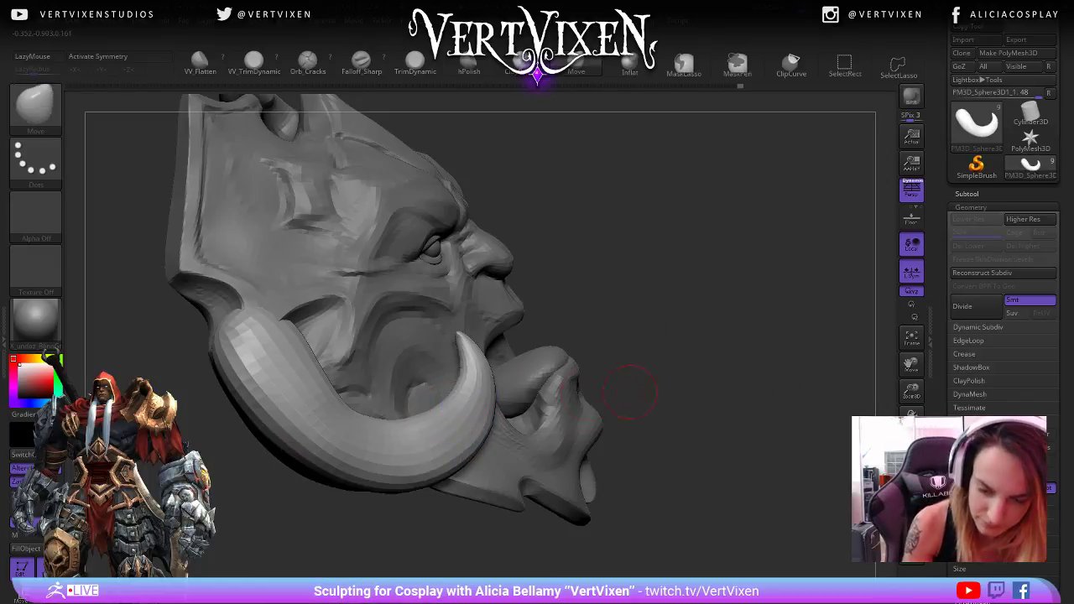
- Refine the inner curve of the horn's lower bend with the Move brush, checking it against the whole mask
left_click_drag(630, 392, 564, 460, "alt")
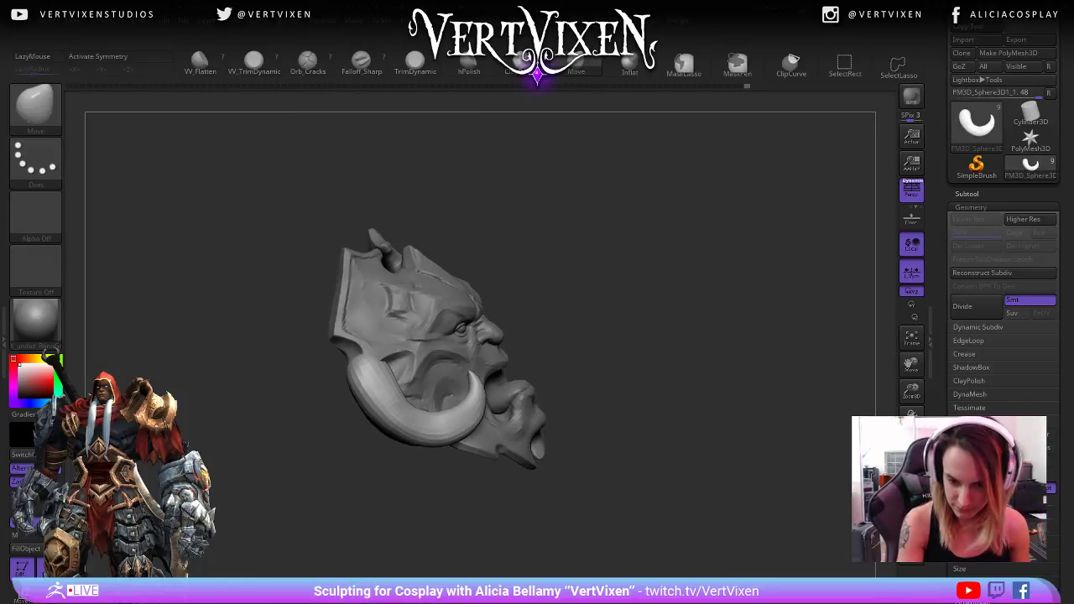
left_click_drag(671, 486, 642, 506)
right_click(642, 505)
mouse_move(731, 500)
left_mouse_down()
mouse_move(707, 453)
mouse_move(709, 463)
mouse_move(511, 362)
left_mouse_up()
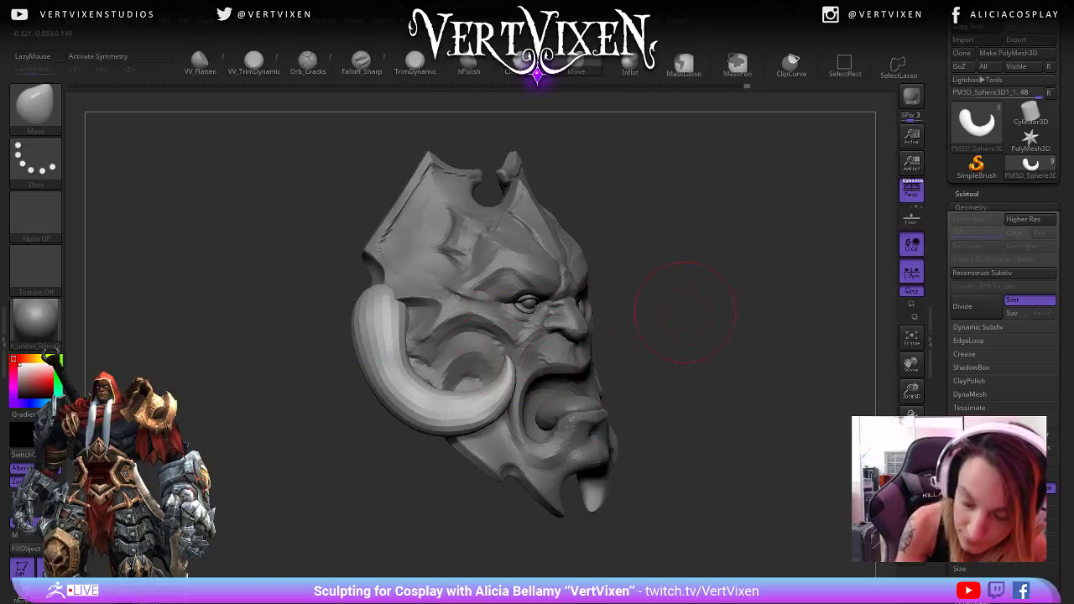
left_click_drag(684, 312, 650, 403)
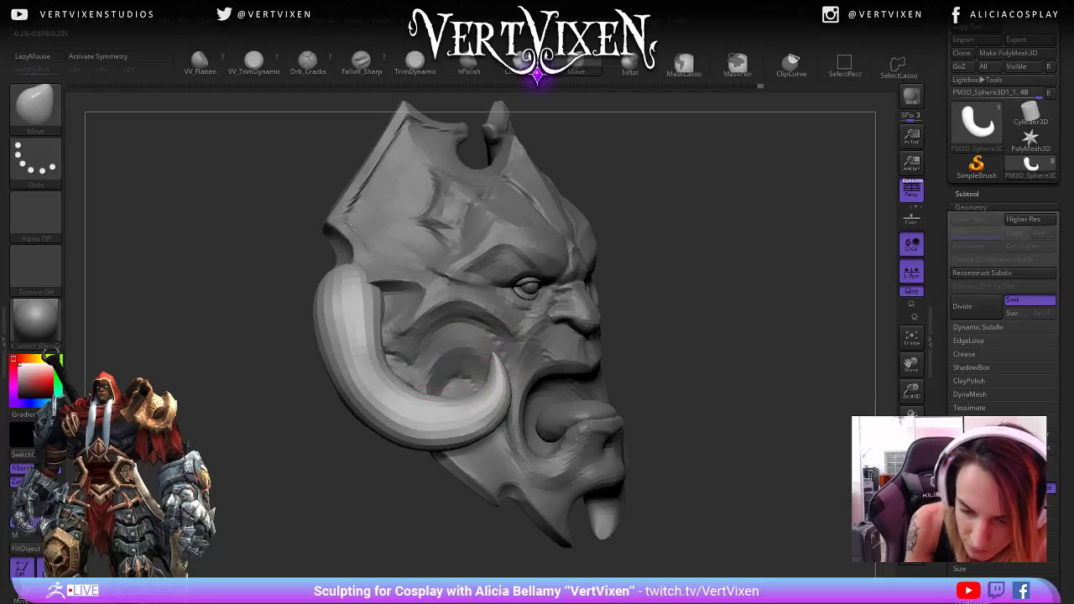
left_click_drag(688, 345, 711, 345)
key("space")
key("space")
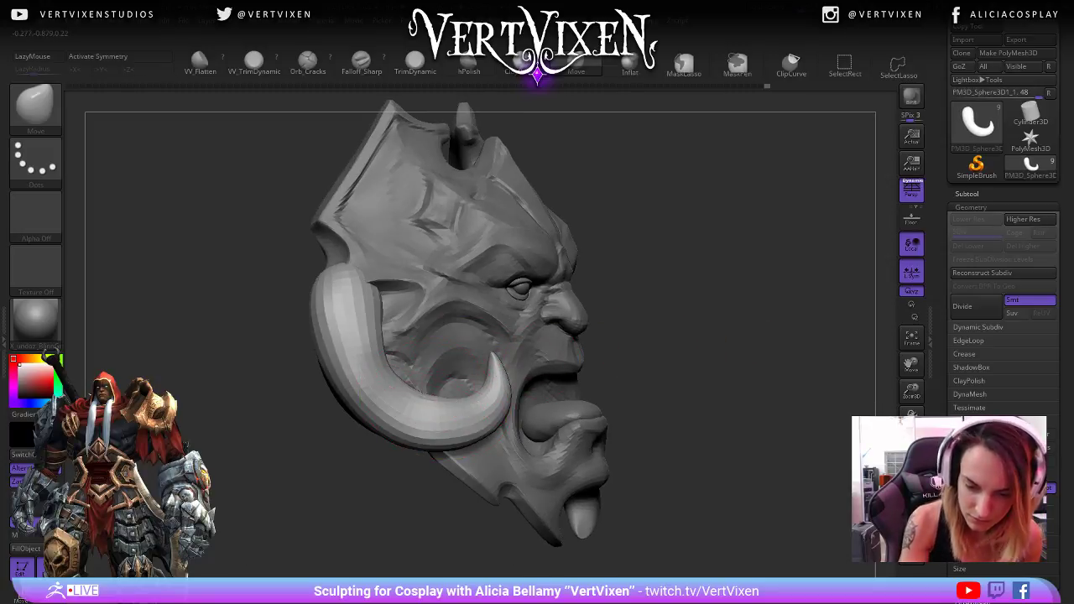
left_click_drag(635, 343, 587, 346)
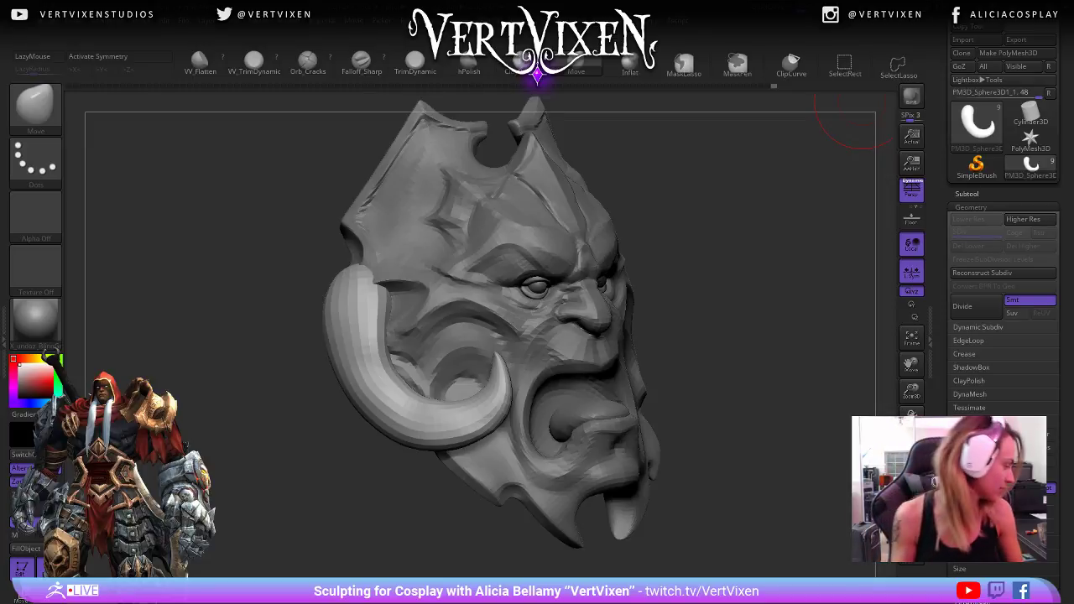
- Nudge the horn's front edge beneath the tip with the Move brush
mouse_move(860, 113)
left_mouse_down()
mouse_move(726, 276)
mouse_move(689, 340)
left_mouse_up()
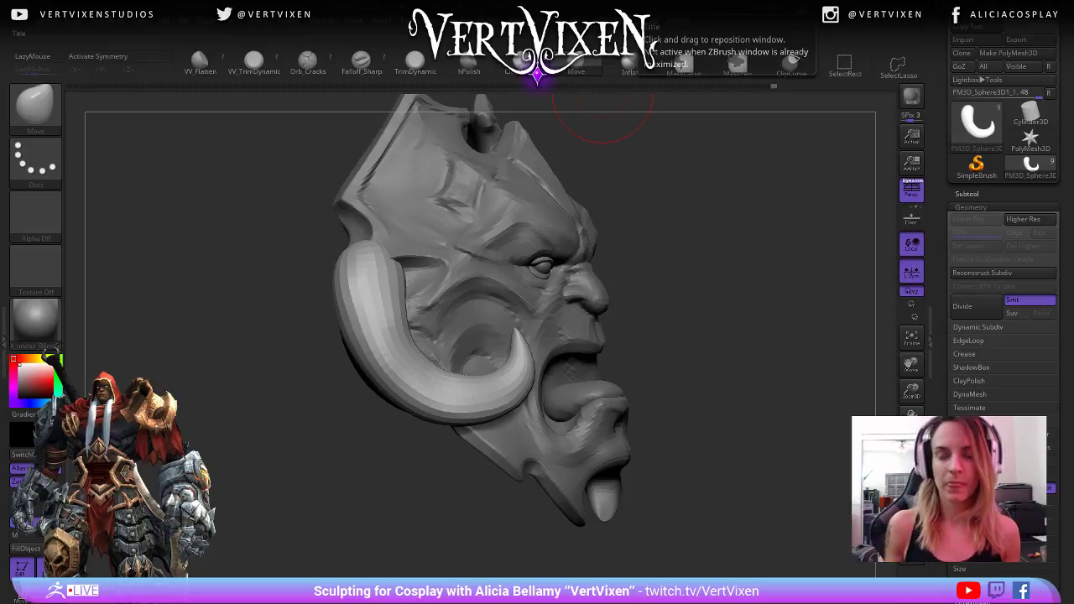
left_click_drag(688, 347, 629, 359)
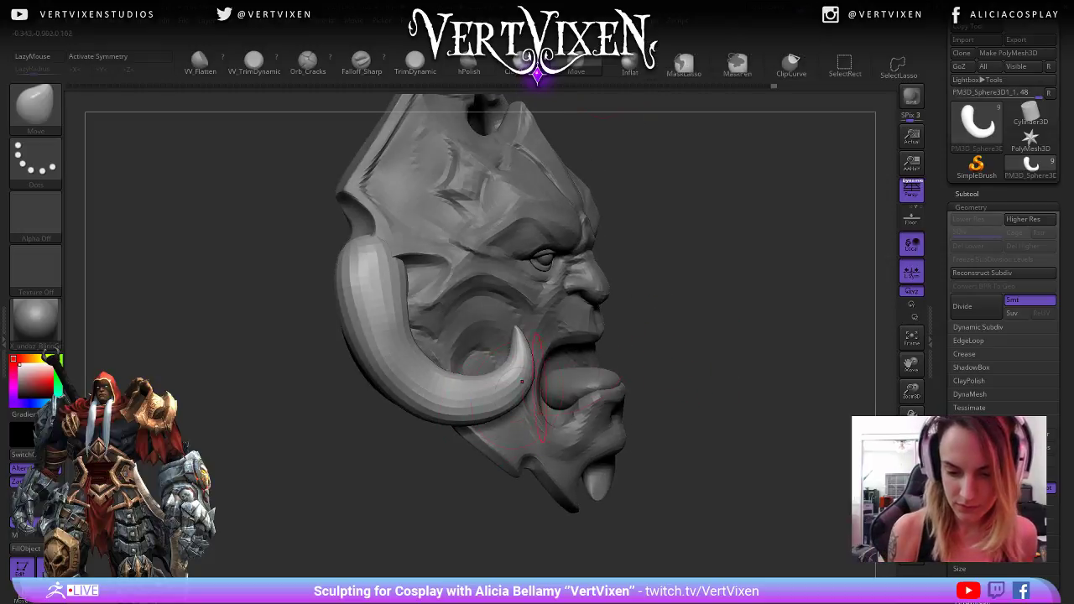
right_click_drag(540, 383, 413, 392)
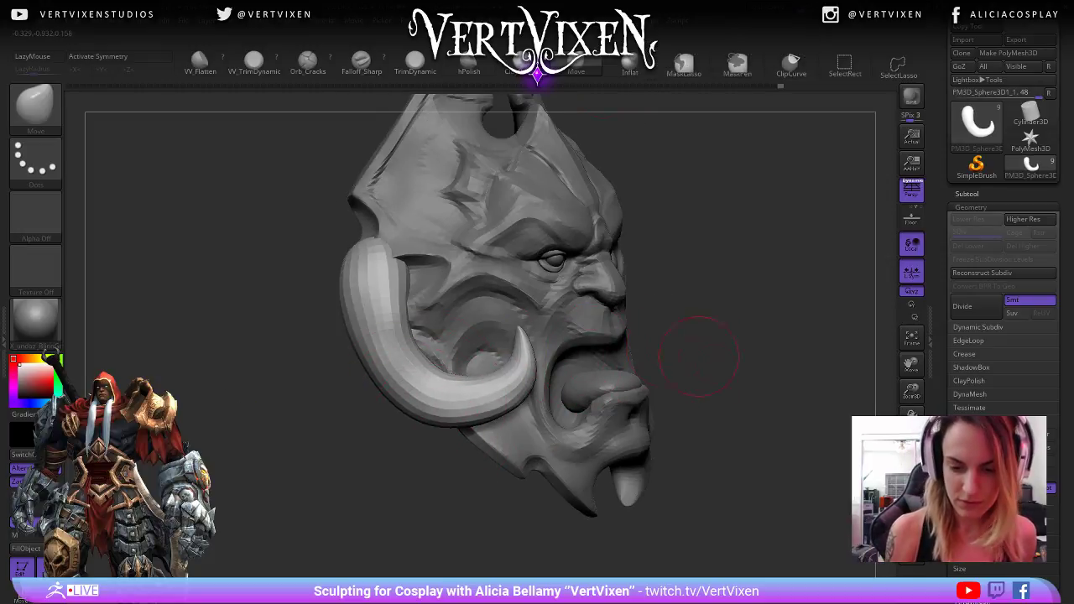
- Smooth the surface of the horn's upper shaft from its base down to the bend
mouse_move(767, 453)
left_mouse_down("alt")
mouse_move(760, 408)
mouse_move(743, 443)
mouse_move(733, 439)
mouse_move(757, 397)
mouse_move(717, 424)
mouse_move(738, 436)
mouse_move(731, 461)
left_mouse_up("alt")
left_click_drag(388, 291, 374, 303, "shift")
left_click_drag(335, 460, 387, 463)
left_click_drag(371, 286, 361, 351, "shift")
mouse_move(364, 309)
left_mouse_down("shift")
mouse_move(363, 344)
mouse_move(394, 400)
left_mouse_up("shift")
left_click_drag(480, 463, 436, 458)
- Smooth the horn's lower bend along its length toward the tip
left_click_drag(727, 306, 700, 298)
mouse_move(366, 332)
left_mouse_down("shift")
mouse_move(401, 408)
mouse_move(470, 431)
left_mouse_up("shift")
left_click_drag(737, 322, 766, 328)
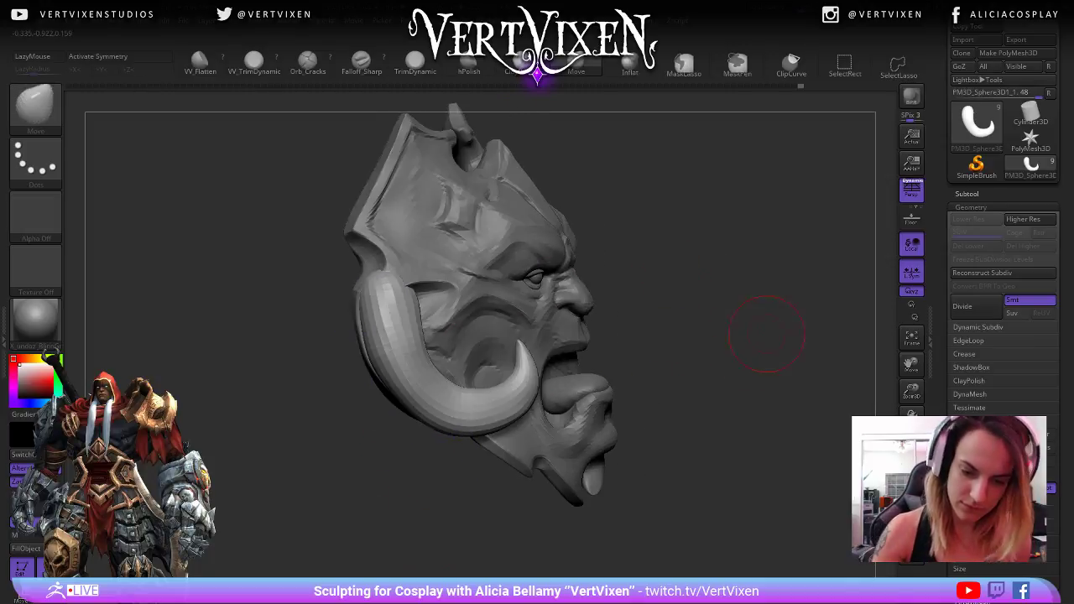
left_click_drag(415, 411, 465, 426, "shift")
left_click_drag(646, 427, 678, 424)
- Narrow the horn's upper end by pushing its edges inward with the Move brush
left_click_drag(371, 300, 377, 306)
left_click_drag(671, 317, 641, 321)
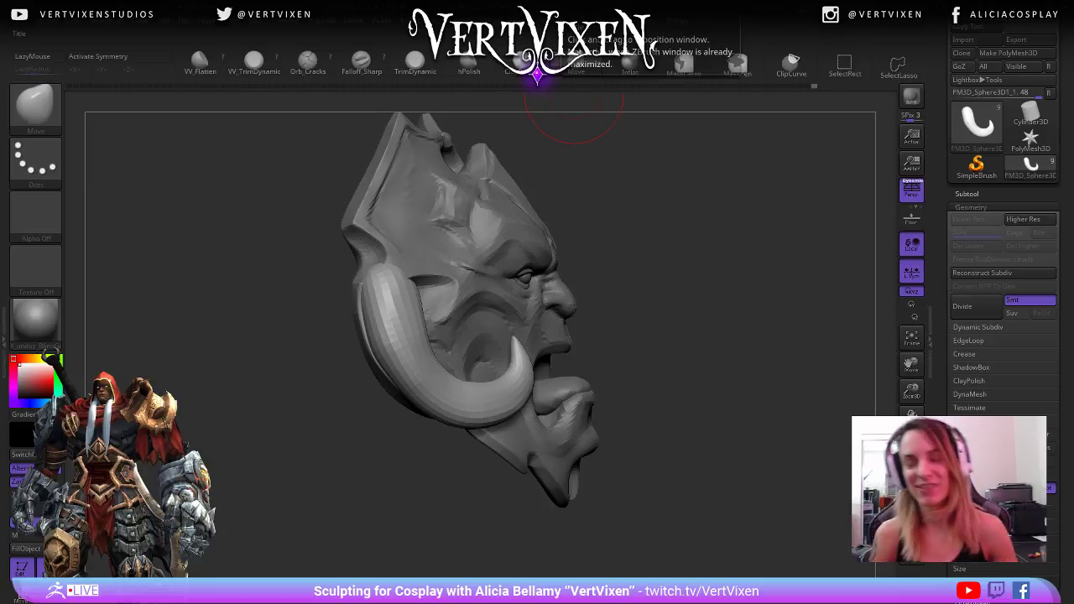
left_click_drag(369, 427, 327, 390)
right_click(327, 390)
left_click_drag(420, 295, 415, 302)
- Push the horn's outer edge inward midway down the shaft and inspect its profile from below
left_click_drag(727, 295, 658, 297)
mouse_move(721, 352)
left_mouse_down()
mouse_move(696, 336)
mouse_move(635, 239)
mouse_move(654, 269)
mouse_move(617, 281)
left_mouse_up()
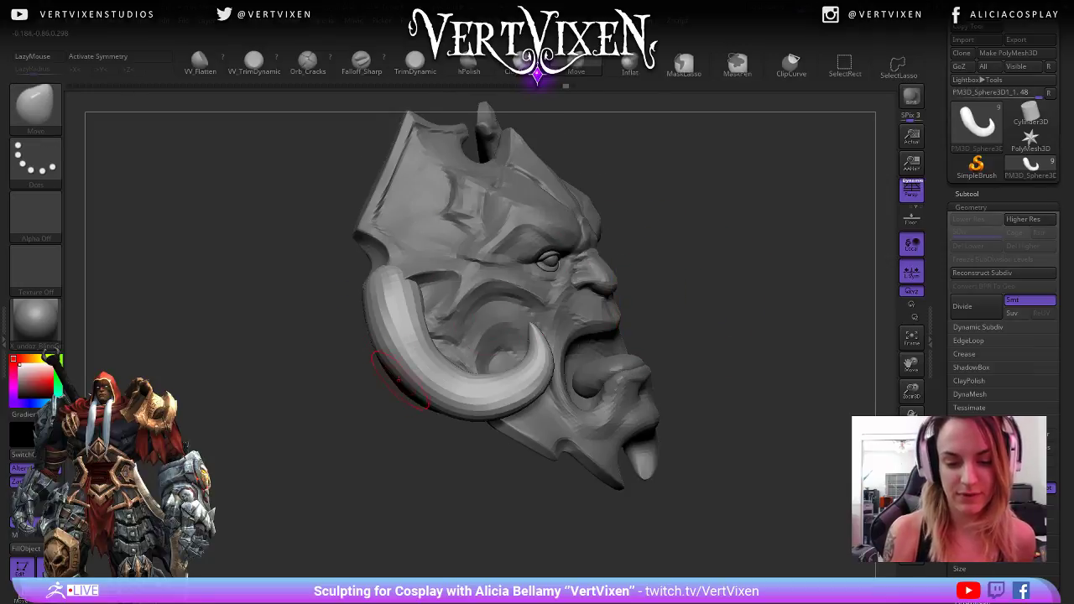
left_click_drag(397, 380, 407, 374)
mouse_move(647, 293)
left_mouse_down()
mouse_move(714, 266)
mouse_move(780, 286)
mouse_move(663, 403)
left_mouse_up()
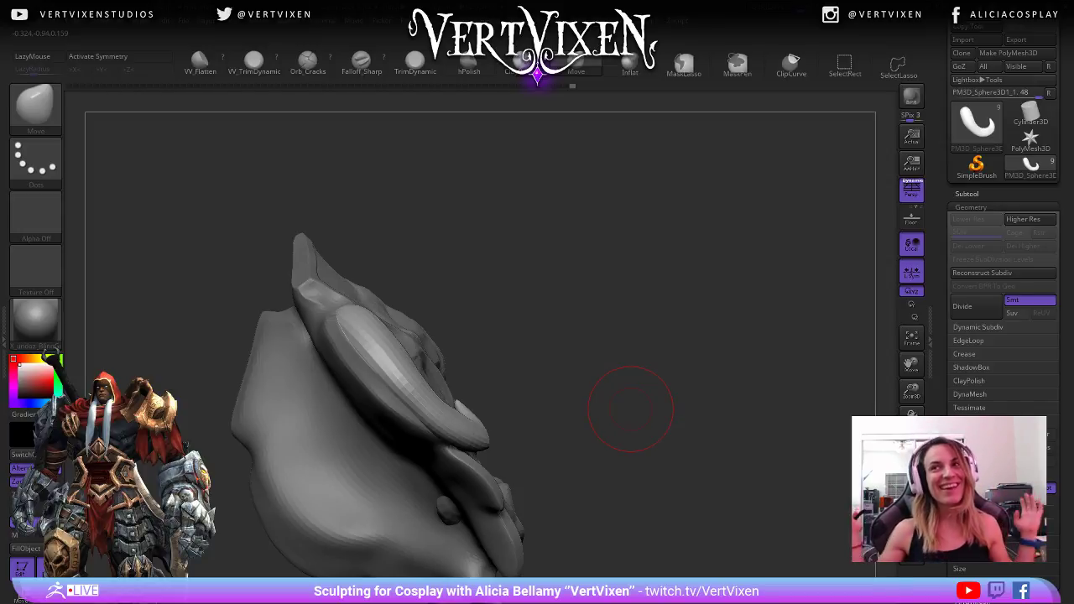
- Try smoothing the horn's shaft down toward the lower bend
left_click_drag(630, 408, 639, 495)
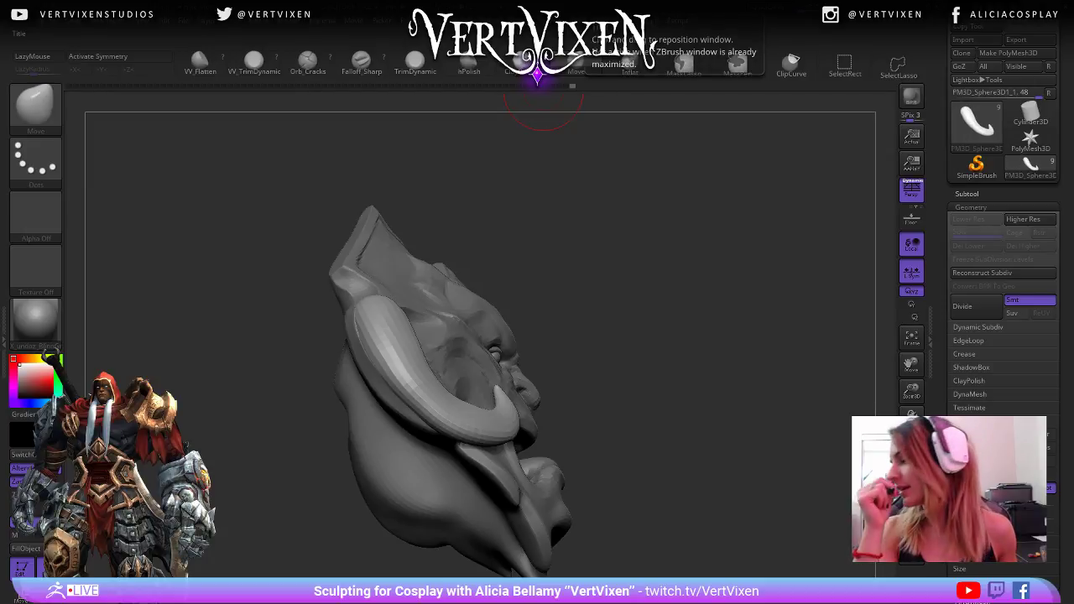
mouse_move(627, 403)
left_mouse_down()
mouse_move(631, 357)
mouse_move(650, 348)
mouse_move(633, 427)
mouse_move(608, 411)
left_mouse_up()
left_click_drag(418, 407, 493, 431, "shift")
left_click_drag(671, 336, 719, 412)
left_click_drag(751, 450, 676, 388)
key("ctrl+z")
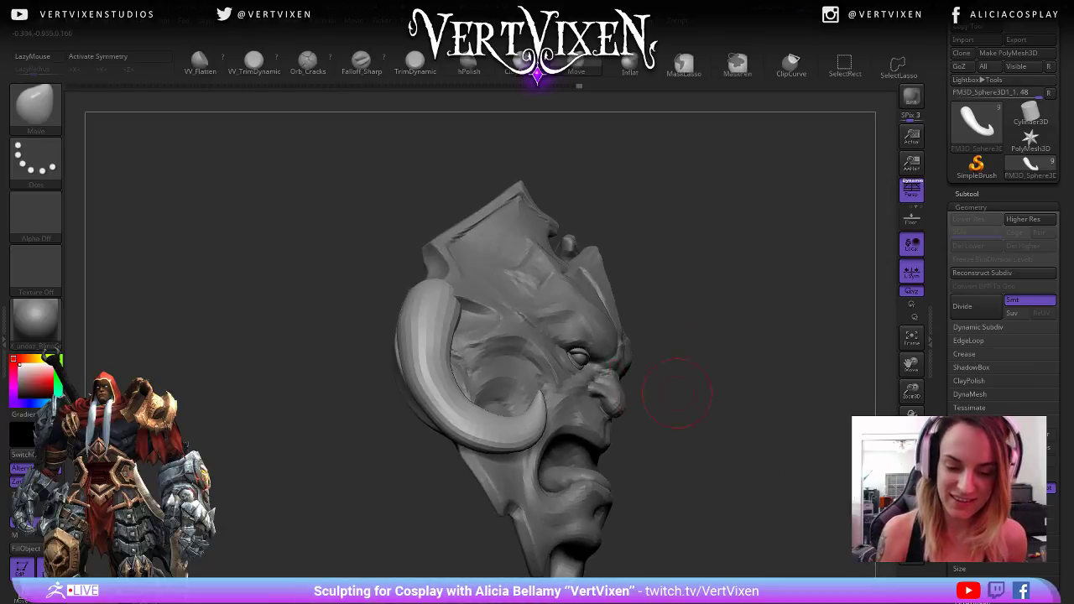
key("ctrl+z")
key("ctrl+shift+z")
- Nudge the horn's inner edge above the bend with the Move brush and smooth the inner curve
left_click_drag(700, 327, 666, 311)
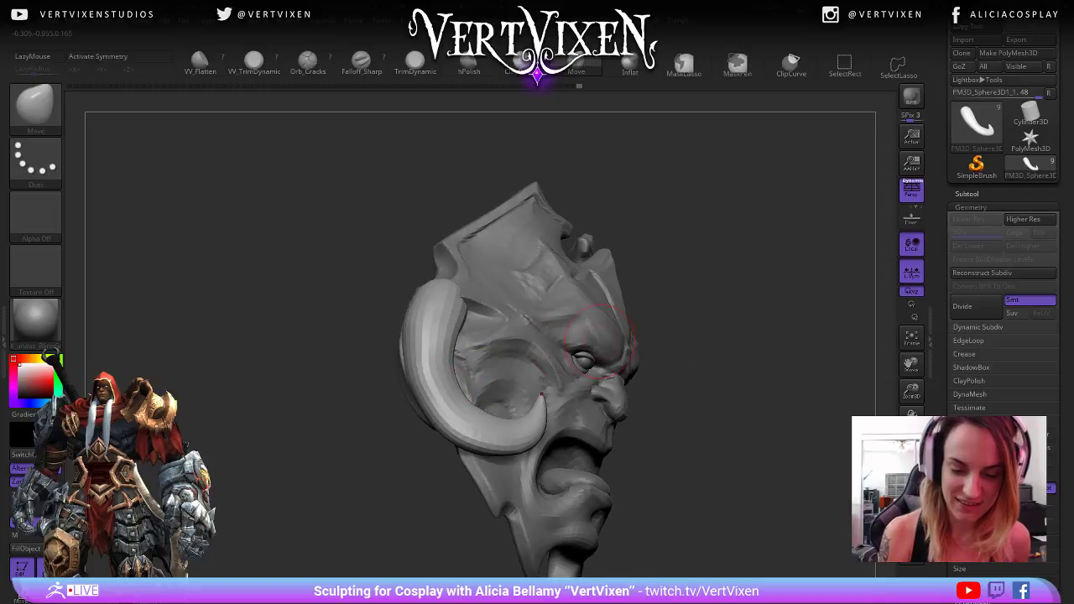
key("space")
left_click_drag(467, 410, 458, 418)
mouse_move(768, 432)
left_mouse_down()
mouse_move(713, 443)
mouse_move(725, 444)
left_mouse_up()
left_click_drag(481, 404, 469, 382, "shift")
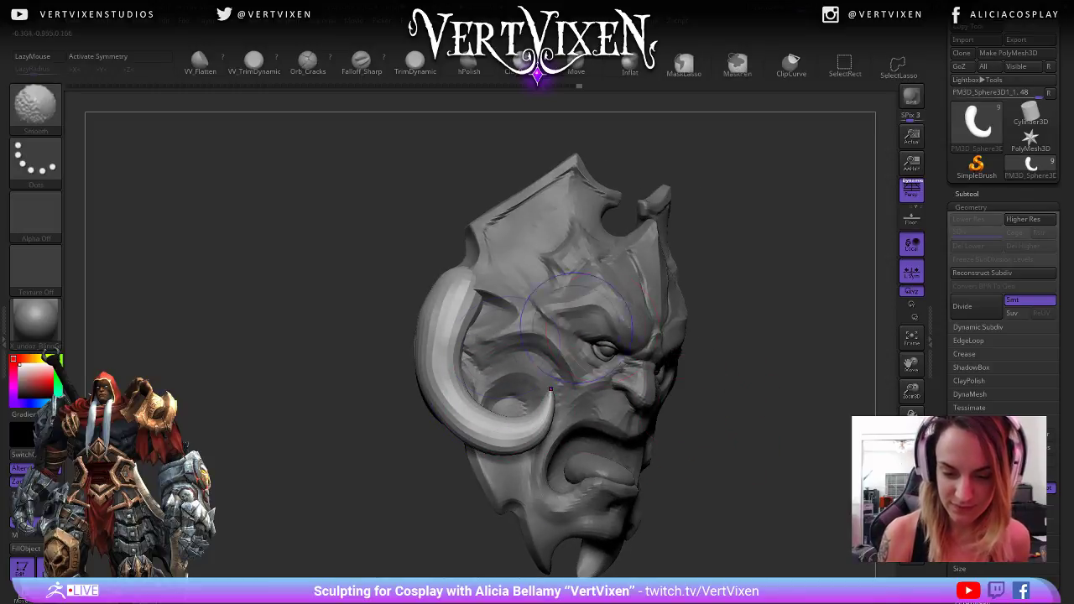
left_click_drag(810, 407, 660, 357)
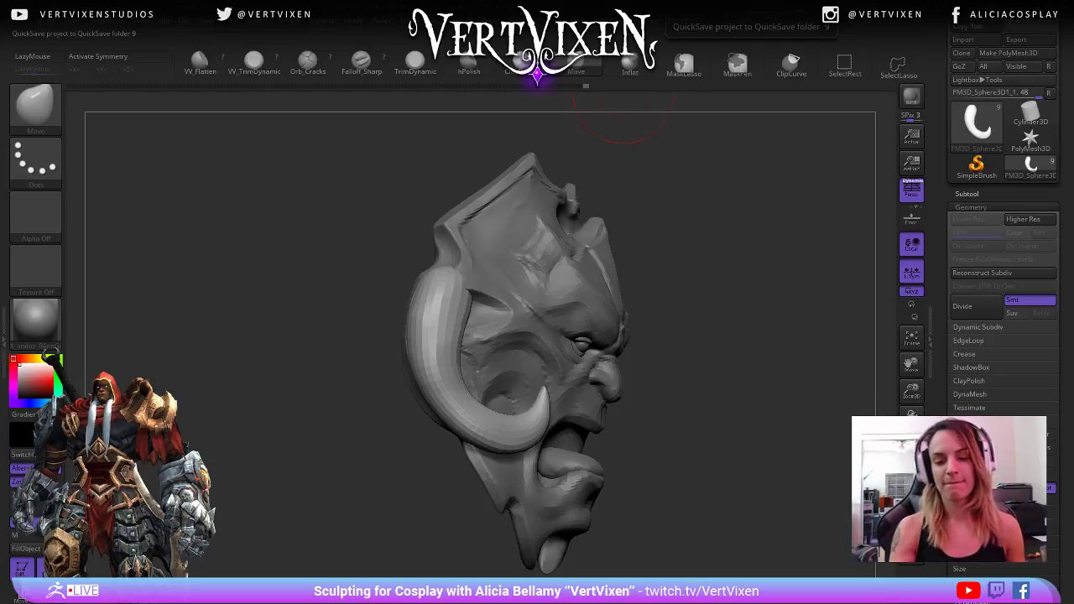
- Adjust the inner edge of the horn's lower bend with a small Move brush stroke
mouse_move(768, 439)
left_mouse_down()
mouse_move(719, 439)
mouse_move(759, 441)
mouse_move(755, 461)
left_mouse_up()
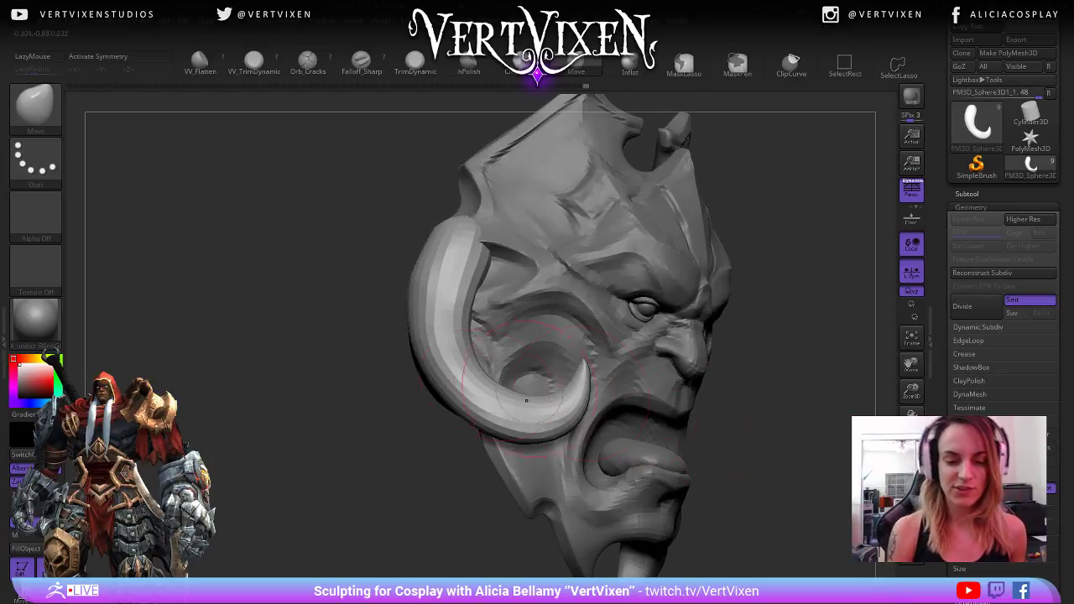
left_click_drag(508, 368, 514, 367)
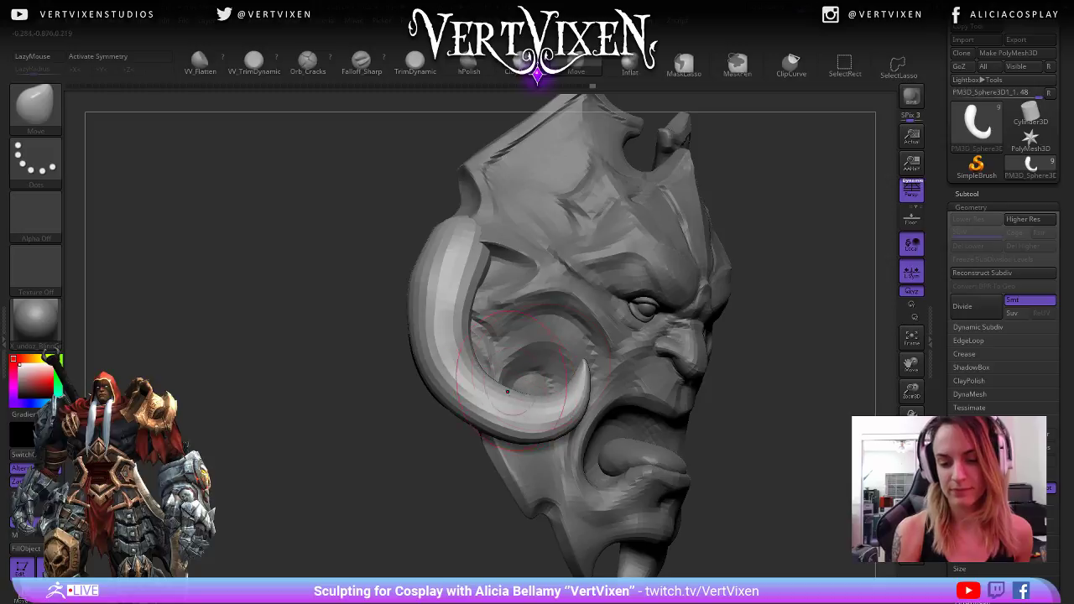
left_click_drag(755, 393, 663, 348)
mouse_move(739, 401)
left_mouse_down()
mouse_move(765, 403)
mouse_move(751, 419)
mouse_move(443, 408)
mouse_move(478, 394)
left_mouse_up()
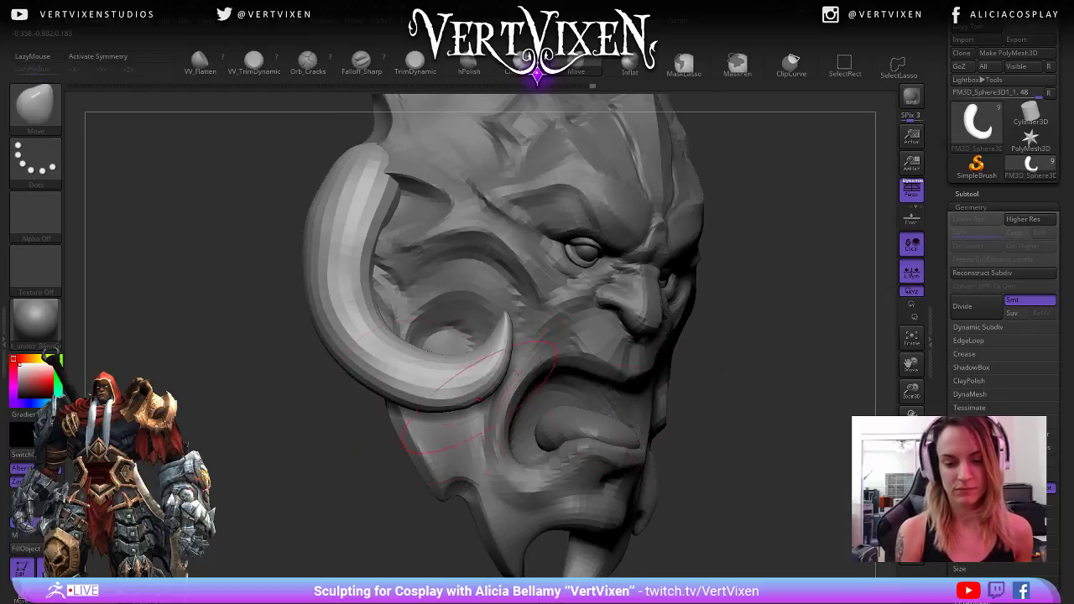
mouse_move(773, 451)
left_mouse_down()
mouse_move(755, 453)
mouse_move(755, 486)
left_mouse_up()
- Resize the Move brush, push the outer side of the horn's tip section inward, and pull its inner edge slightly toward the tip
key("space")
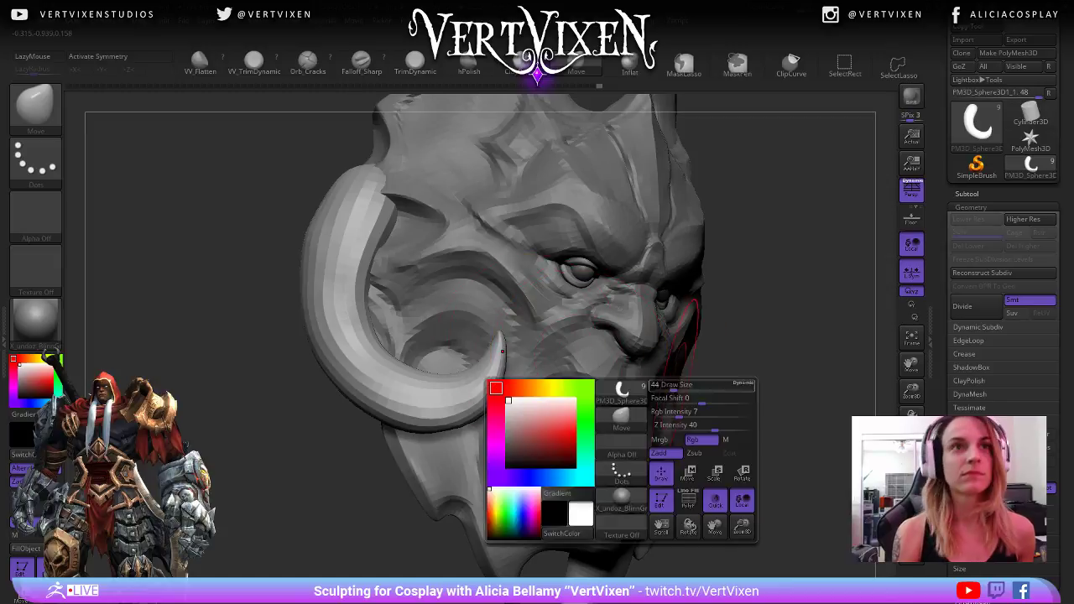
mouse_move(713, 377)
left_mouse_down()
mouse_move(735, 390)
mouse_move(610, 336)
left_mouse_up()
key("space")
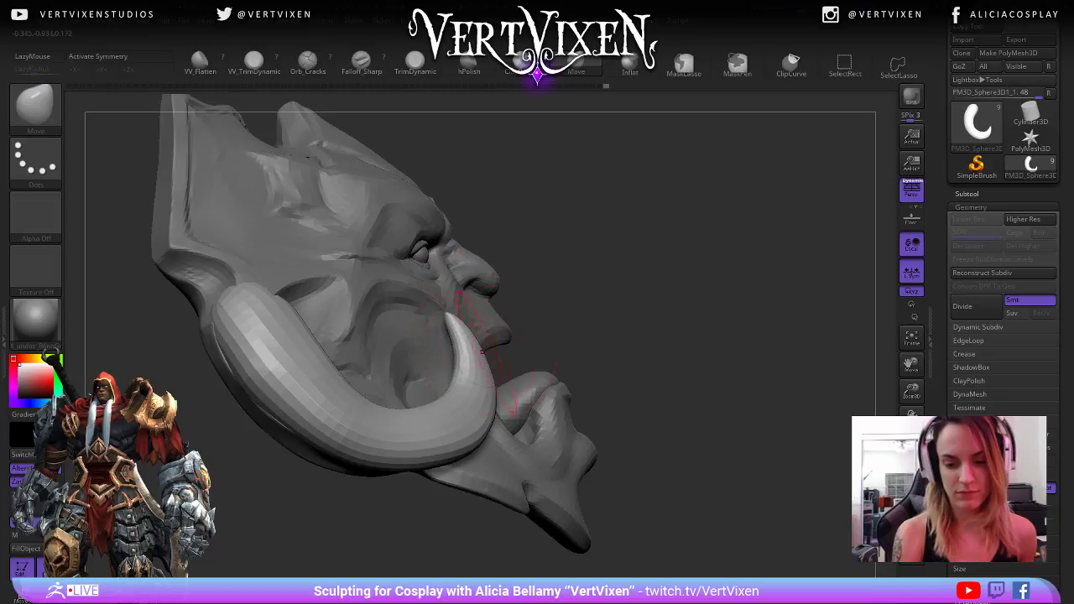
left_click_drag(483, 361, 466, 364)
mouse_move(671, 377)
left_mouse_down()
mouse_move(617, 379)
mouse_move(663, 361)
mouse_move(652, 369)
left_mouse_up()
key("space")
left_click_drag(447, 341, 451, 330)
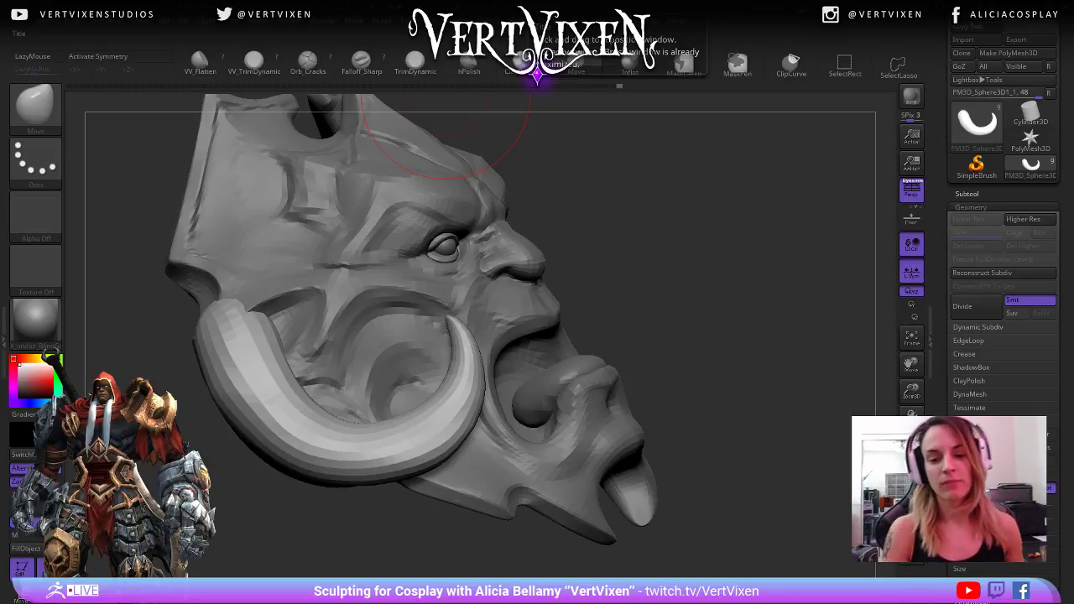
- Examine the horn's lower curve and tip against the mask from several side angles
mouse_move(724, 328)
left_mouse_down()
mouse_move(625, 340)
mouse_move(712, 348)
mouse_move(600, 363)
left_mouse_up()
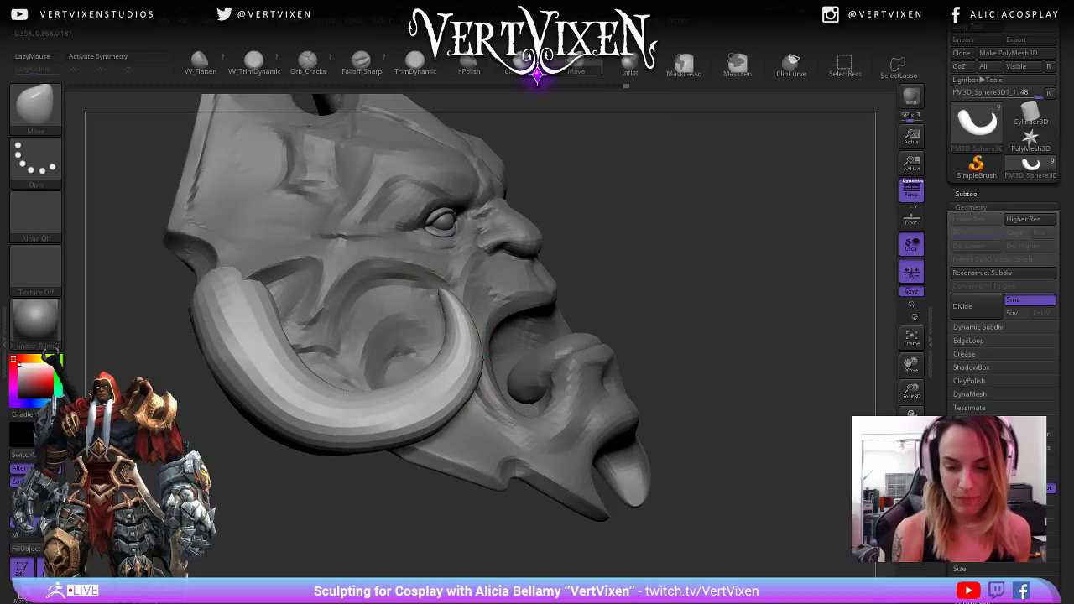
key("space")
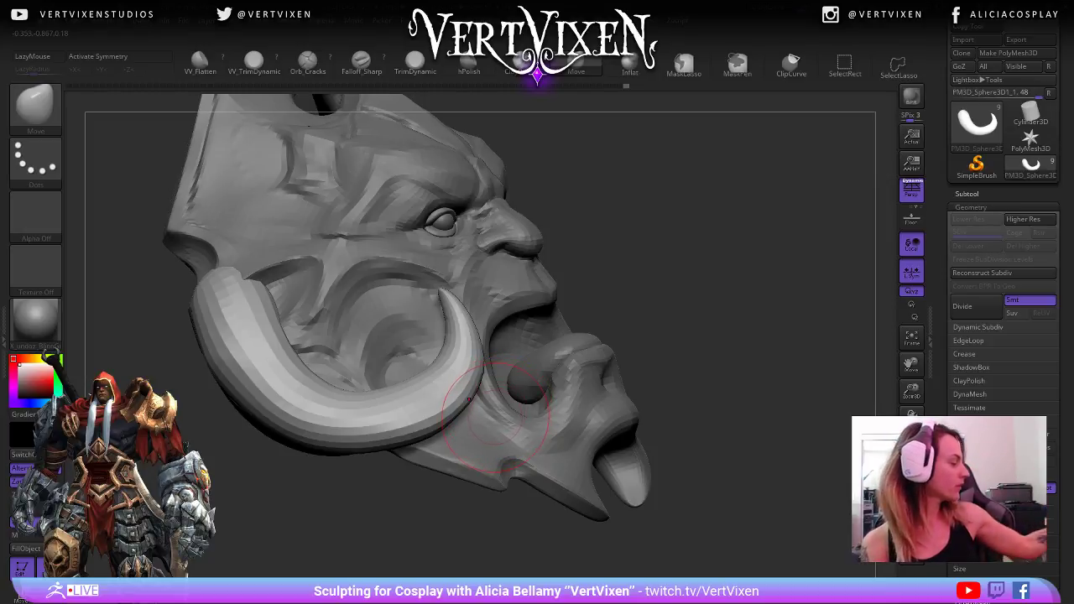
left_click_drag(671, 419, 728, 411)
left_click_drag(663, 420, 634, 422)
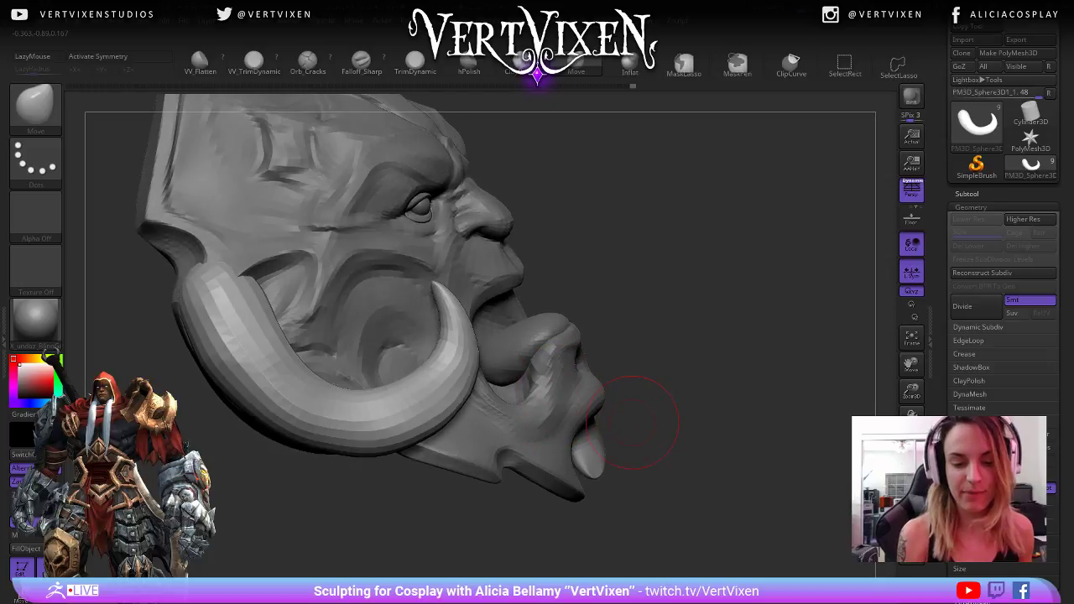
key("shift")
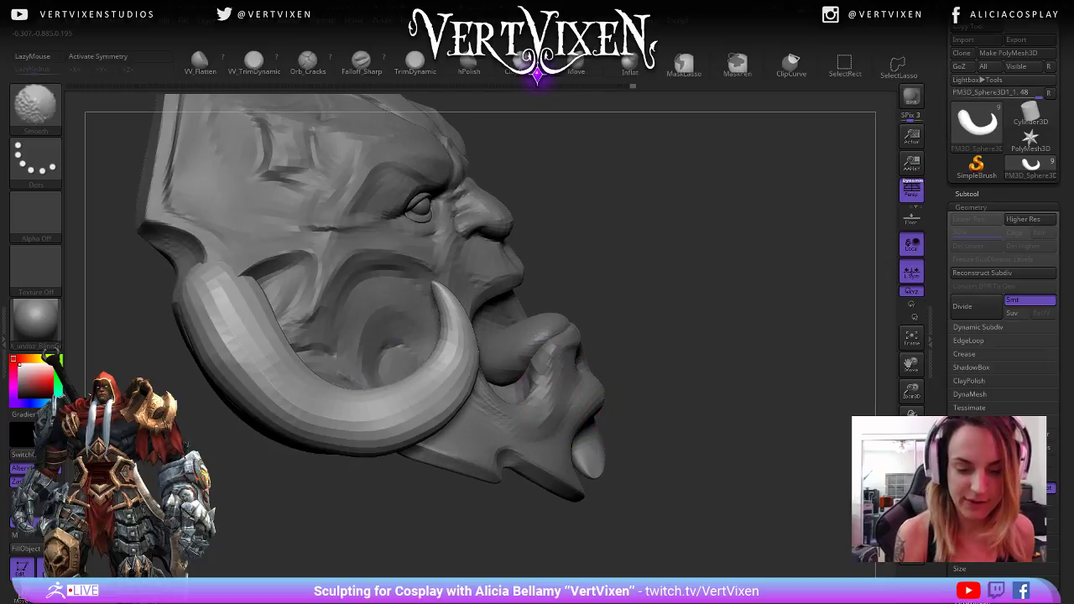
mouse_move(571, 352)
left_mouse_down()
mouse_move(628, 395)
mouse_move(581, 373)
left_mouse_up()
right_click(383, 457)
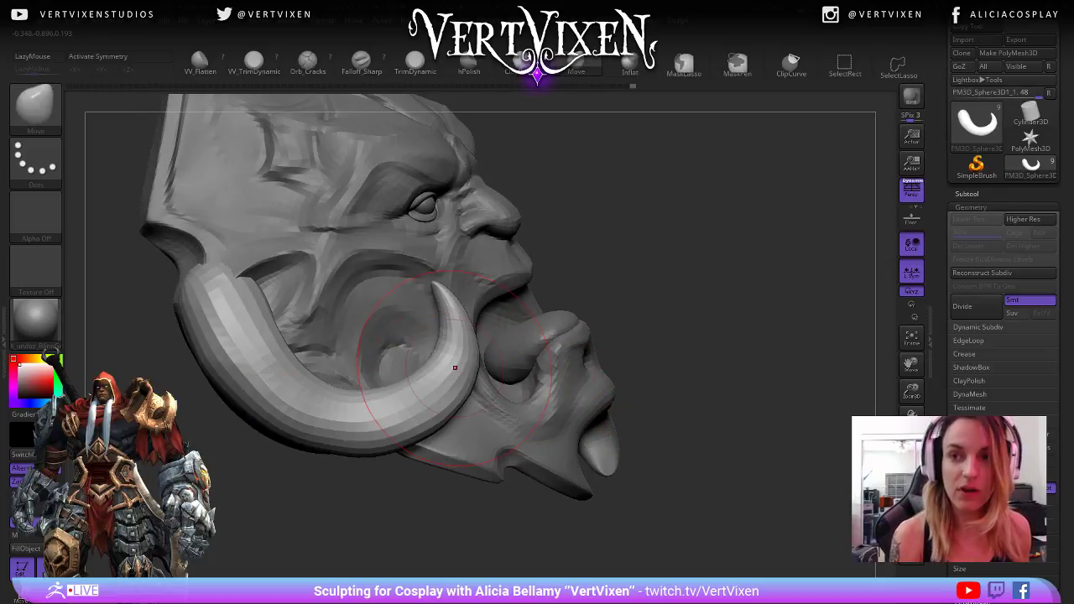
mouse_move(726, 383)
left_mouse_down()
mouse_move(737, 385)
mouse_move(638, 396)
left_mouse_up()
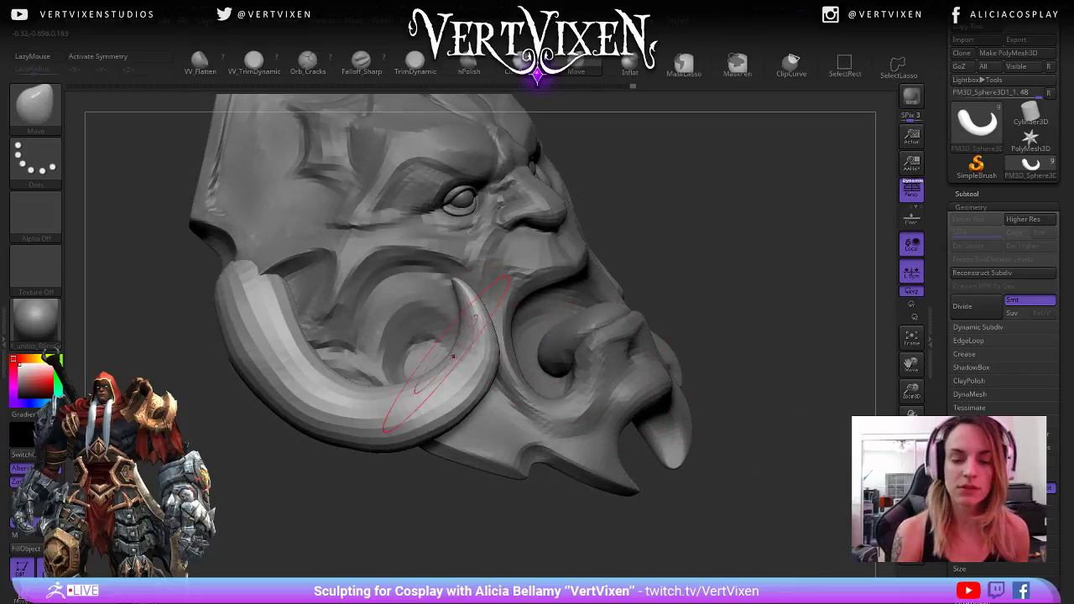
right_click(402, 382)
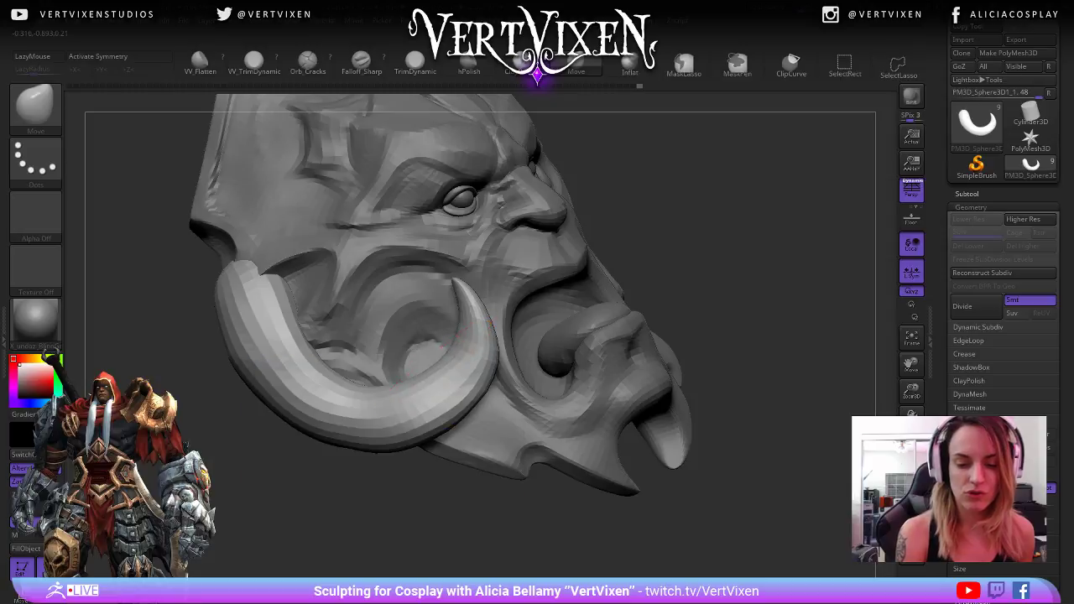
- Thicken the horn's front section from the lower bend to the tip with the Inflat brush
left_click_drag(728, 419, 723, 336, "alt")
mouse_move(730, 385)
left_mouse_down()
mouse_move(702, 392)
mouse_move(738, 395)
mouse_move(688, 424)
mouse_move(714, 450)
mouse_move(705, 436)
mouse_move(596, 579)
left_mouse_up()
key("b")
key("i")
key("n")
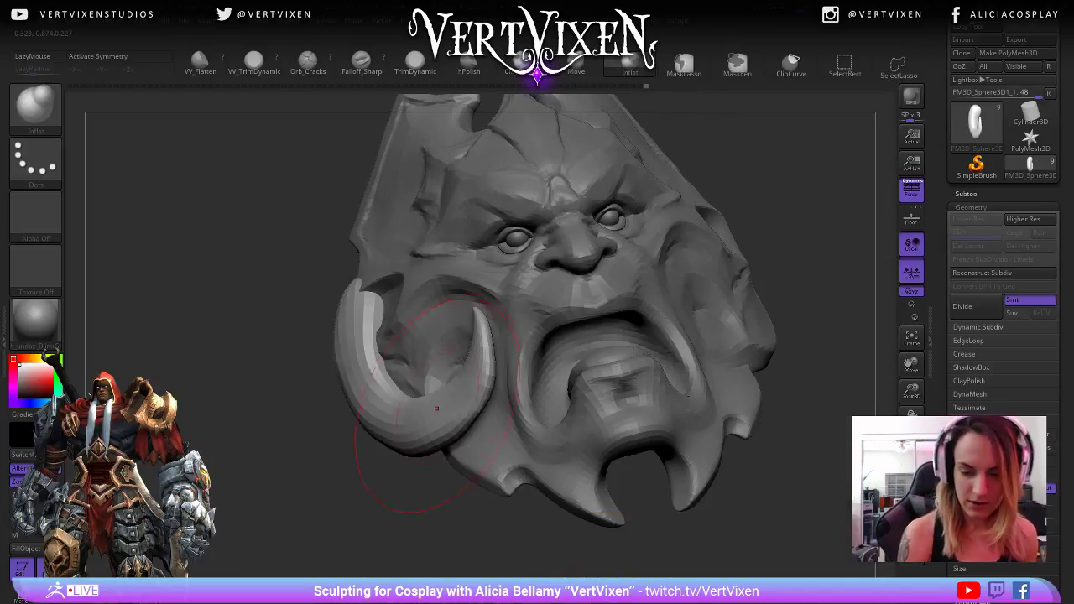
left_click_drag(436, 409, 480, 352)
mouse_move(420, 497)
left_mouse_down()
mouse_move(436, 505)
mouse_move(407, 359)
left_mouse_up()
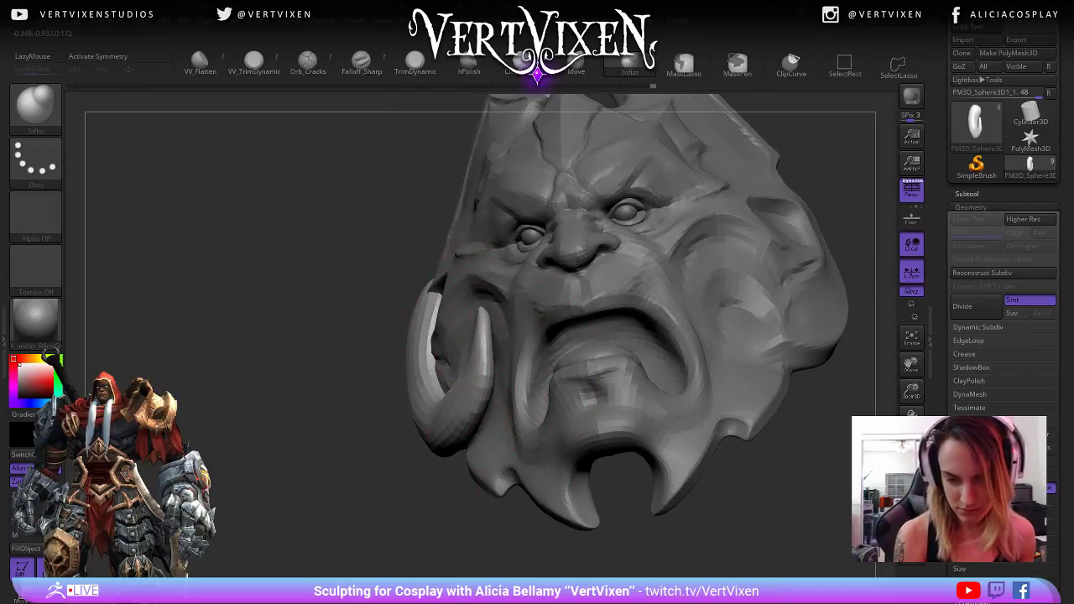
left_click_drag(478, 373, 484, 334)
left_click_drag(377, 394, 420, 444)
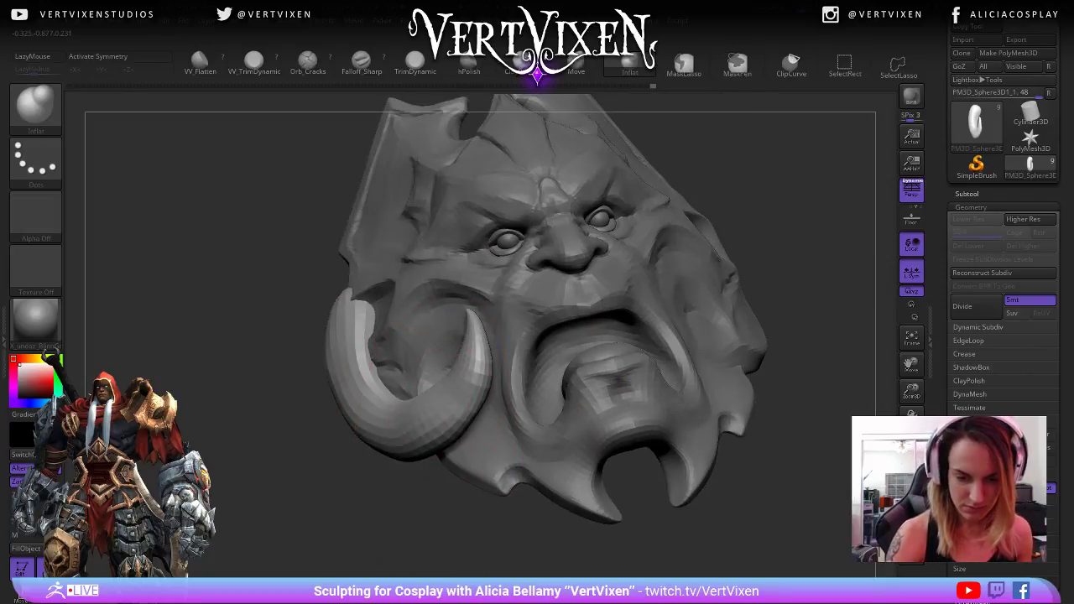
- Inspect the horn's thickness and tip from the side while adjusting the Inflat brush size
key("space")
mouse_move(344, 453)
left_mouse_down()
mouse_move(335, 467)
mouse_move(406, 383)
left_mouse_up()
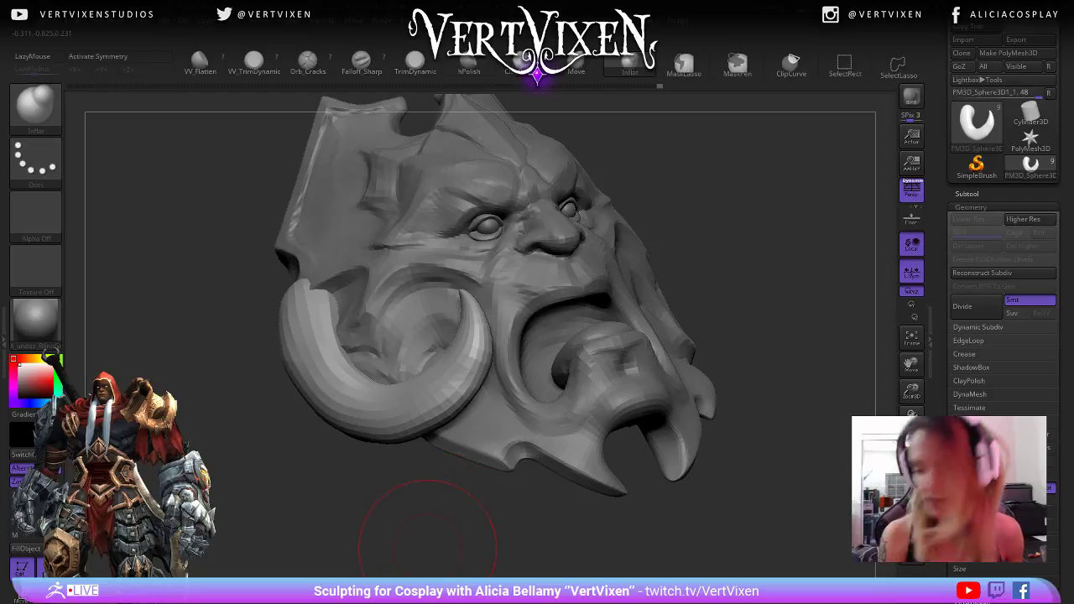
left_click_drag(428, 545, 621, 529)
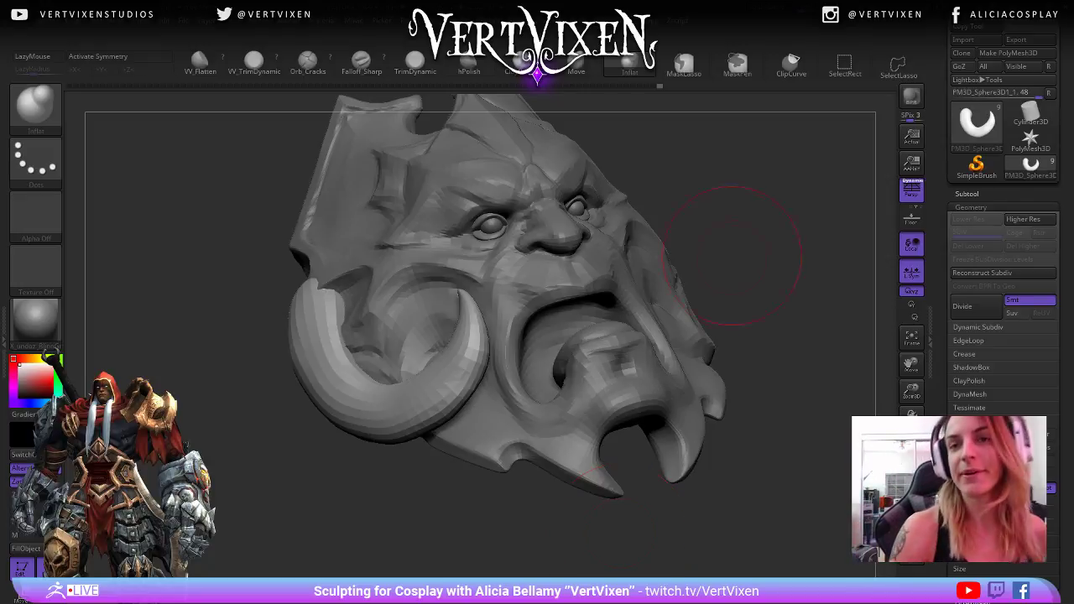
mouse_move(730, 256)
left_mouse_down()
mouse_move(742, 277)
mouse_move(719, 330)
left_mouse_up()
key("space")
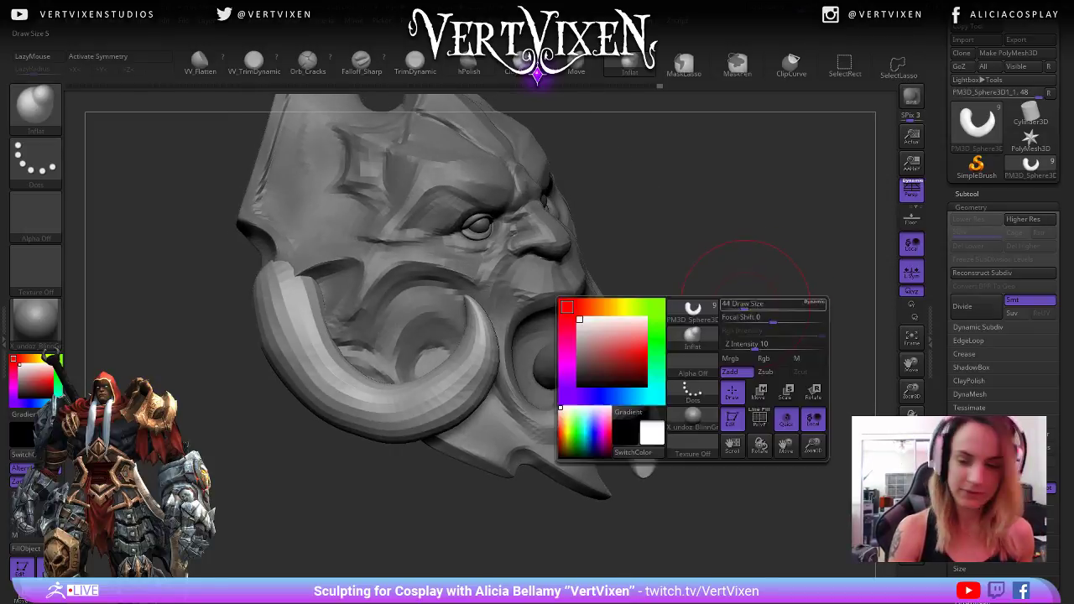
mouse_move(756, 287)
left_mouse_down("alt")
mouse_move(772, 271)
mouse_move(756, 311)
mouse_move(812, 296)
left_mouse_up("alt")
key("space")
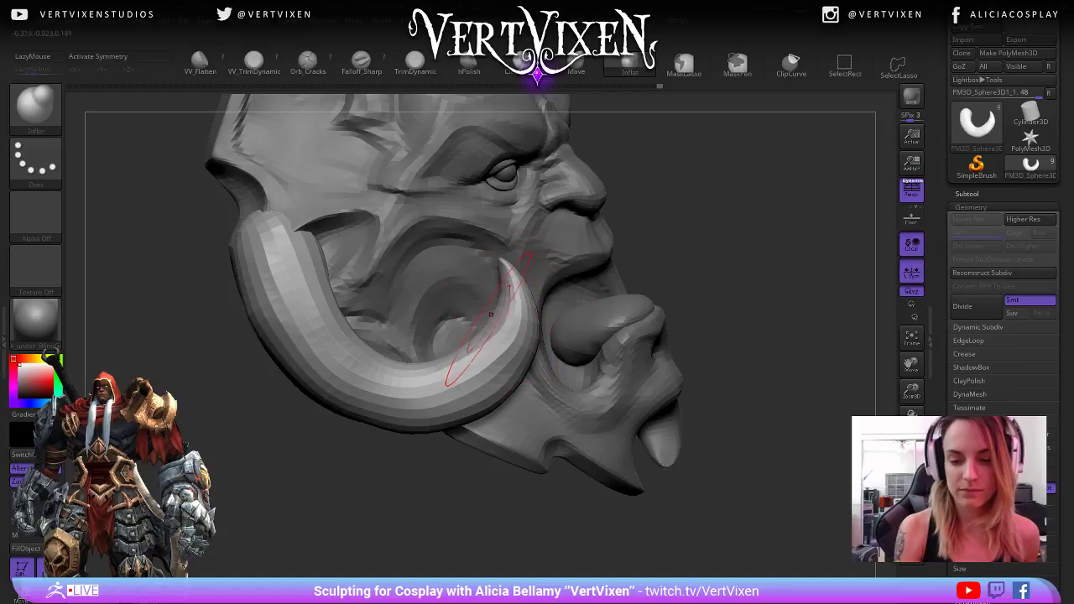
key("space")
key("space")
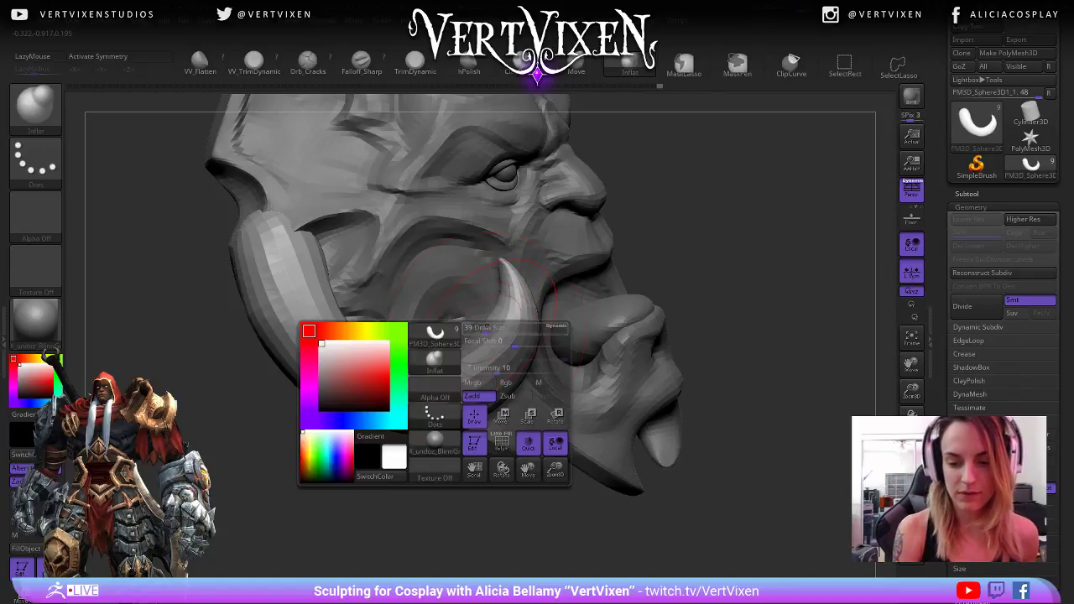
key("space")
left_click_drag(751, 294, 728, 296)
key("space")
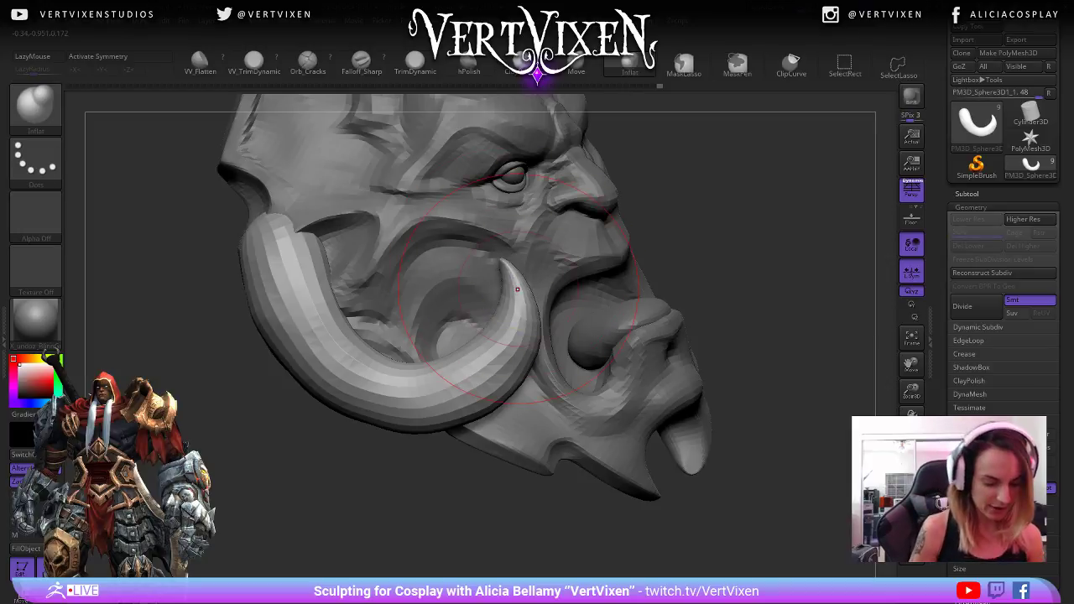
- Broaden the section between the horn's bend and tip with a resized Move brush
key("b")
key("m")
key("v")
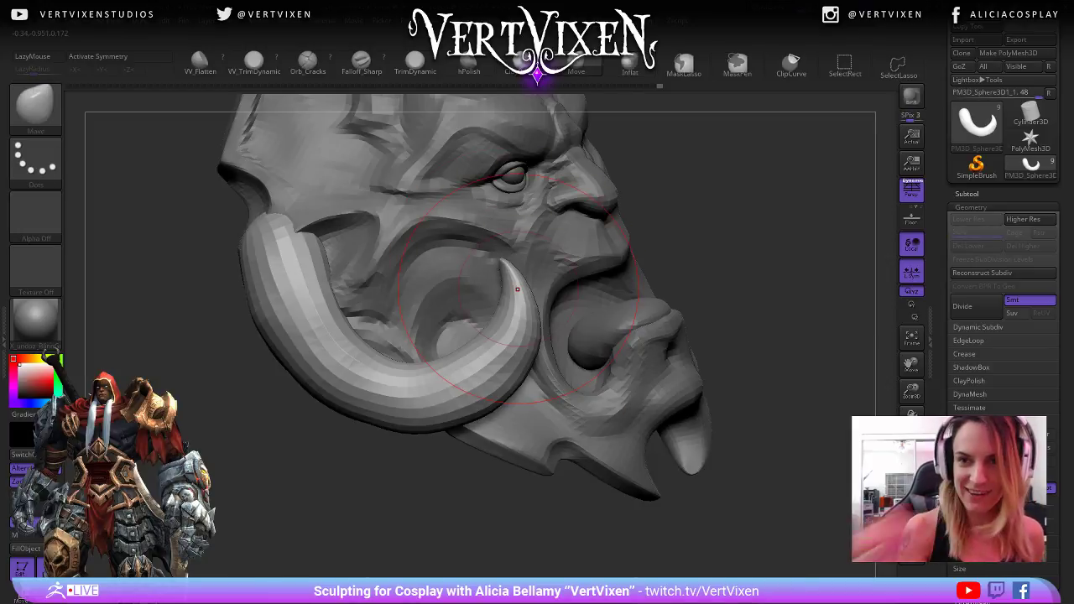
mouse_move(741, 253)
left_mouse_down("alt")
mouse_move(730, 268)
mouse_move(721, 268)
mouse_move(721, 240)
mouse_move(750, 254)
mouse_move(713, 255)
left_mouse_up("alt")
key("space")
key("space")
key("space")
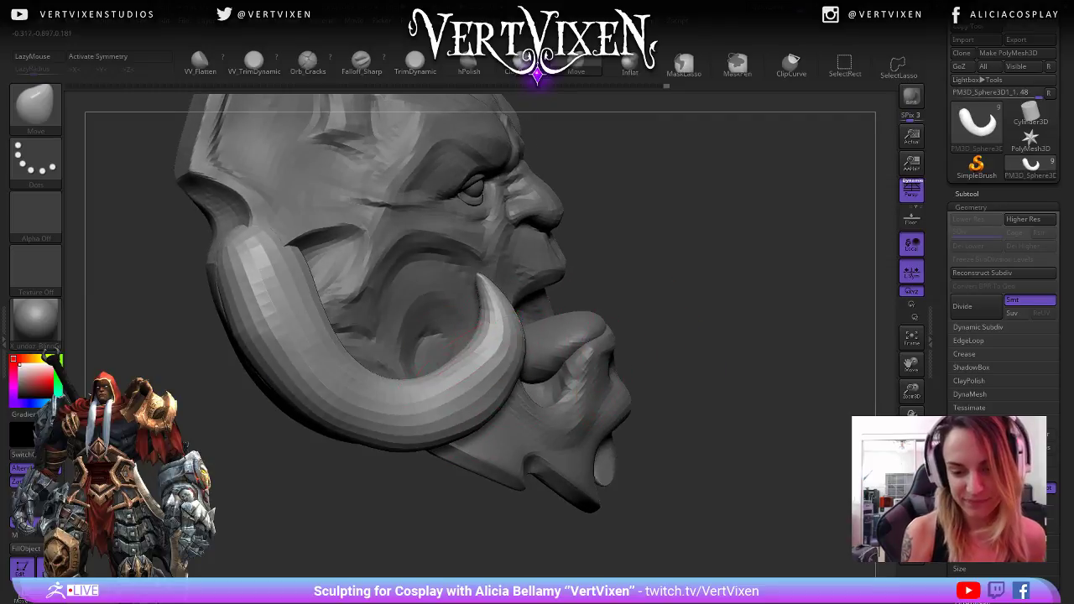
left_click_drag(683, 330, 652, 333)
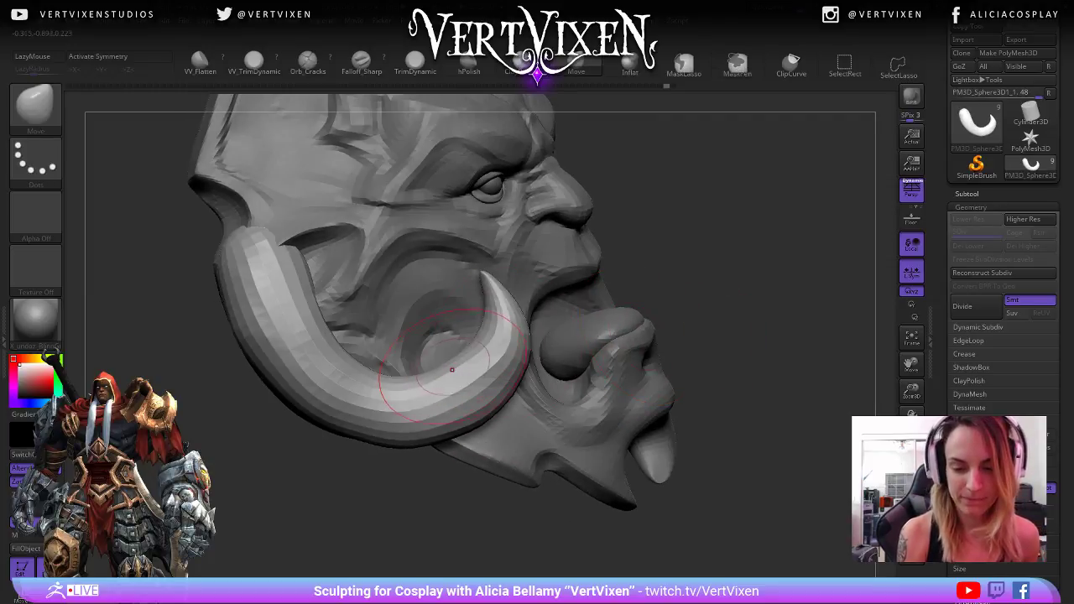
- Reduce the Move brush's draw size and refine the inner curve of the horn's bend
mouse_move(730, 327)
left_mouse_down()
mouse_move(704, 328)
mouse_move(695, 355)
mouse_move(714, 384)
mouse_move(696, 430)
left_mouse_up()
key("space")
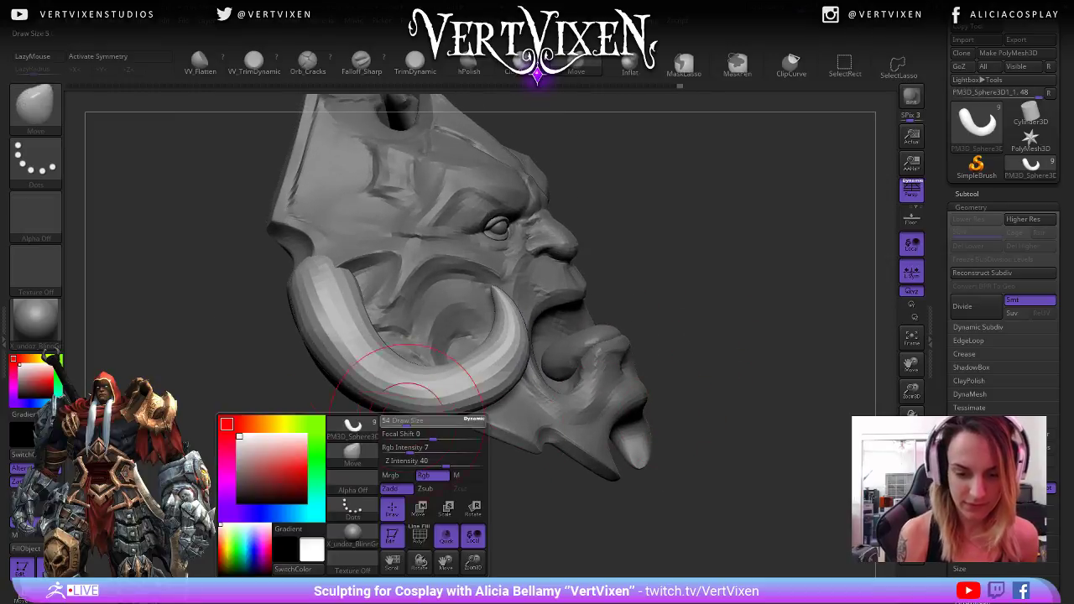
key("space")
key("ctrl")
key("space")
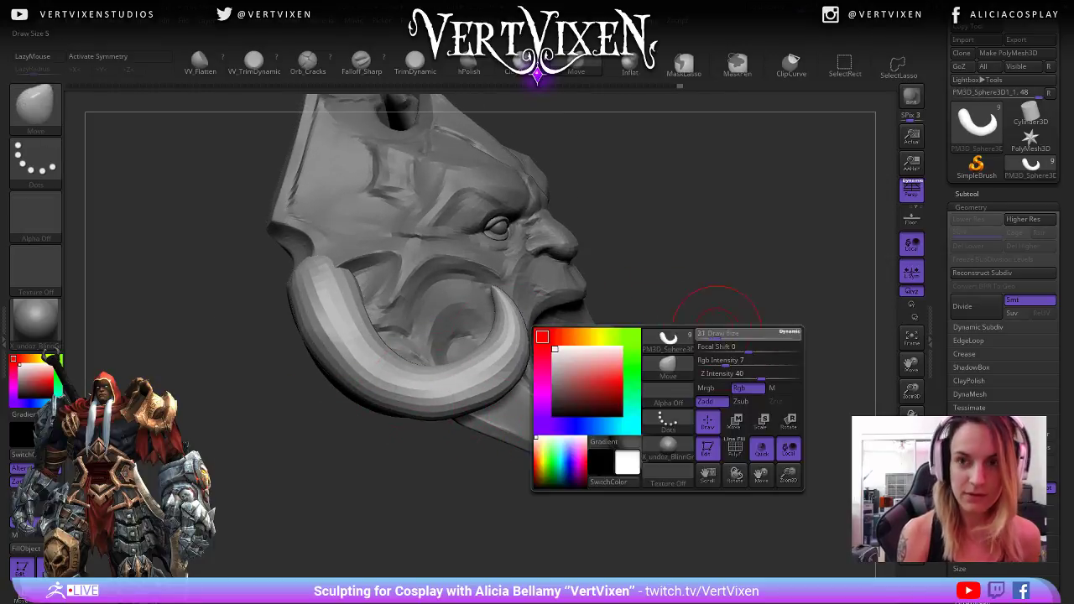
mouse_move(719, 348)
left_mouse_down()
mouse_move(738, 337)
mouse_move(737, 323)
left_mouse_up()
key("space")
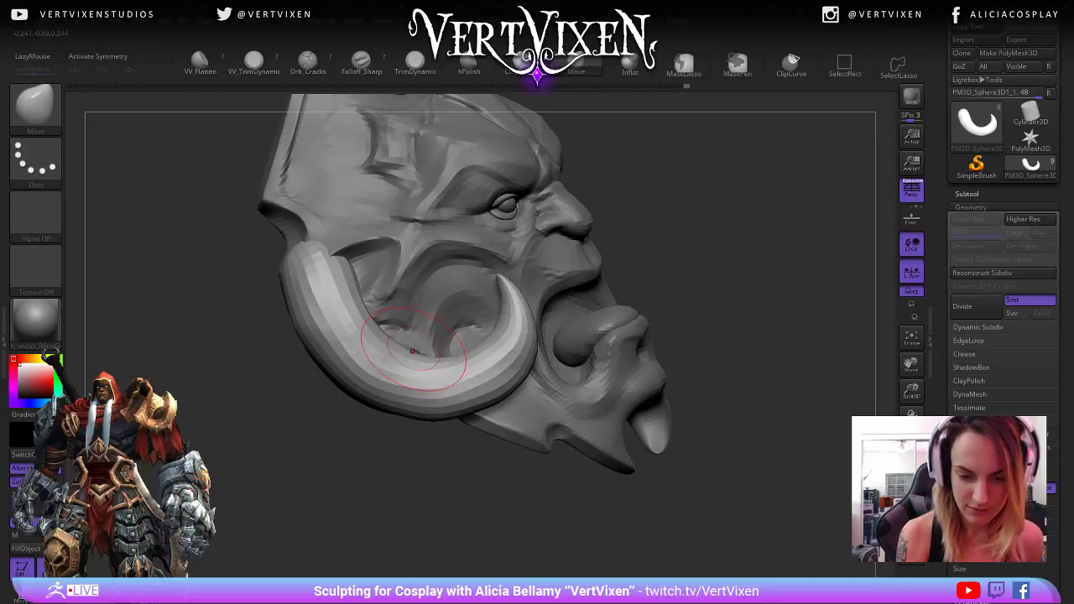
- Duplicate and mirror the horn subtool, and move the copy inward against the opposite side of the mask
mouse_move(739, 335)
left_mouse_down()
mouse_move(553, 336)
mouse_move(604, 323)
left_mouse_up()
left_click(358, 344, "alt")
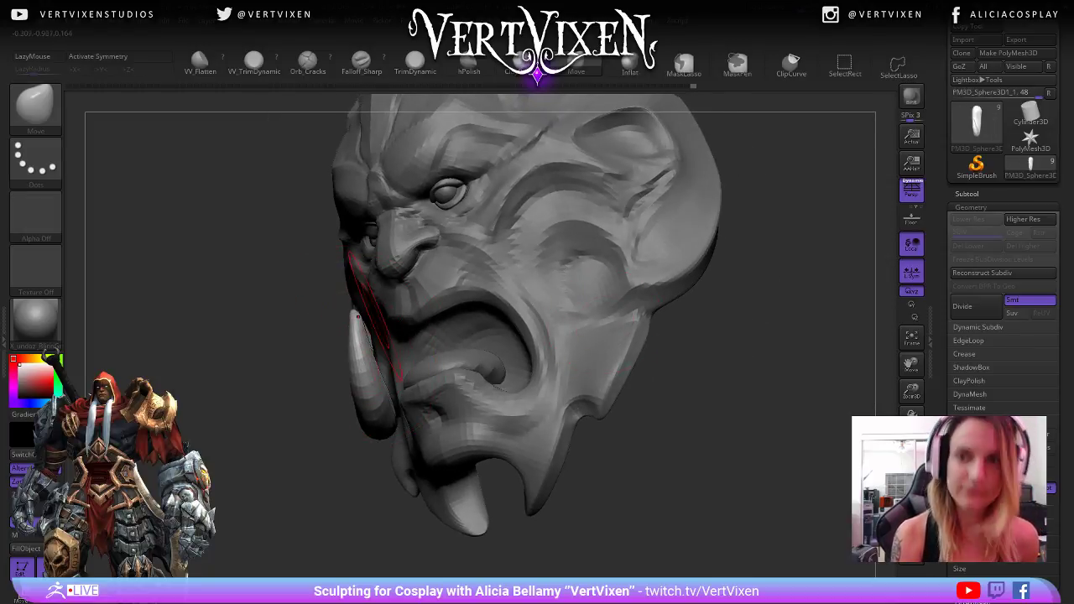
mouse_move(671, 392)
left_mouse_down("shift")
mouse_move(730, 403)
mouse_move(738, 475)
mouse_move(699, 438)
mouse_move(738, 472)
mouse_move(709, 467)
mouse_move(718, 493)
mouse_move(741, 441)
mouse_move(706, 444)
mouse_move(780, 418)
mouse_move(770, 523)
left_mouse_up("shift")
key("space")
left_click(966, 194)
left_click(277, 379, "alt")
key("ctrl+shift+z")
key("w")
left_click_drag(586, 394, 623, 381, "alt")
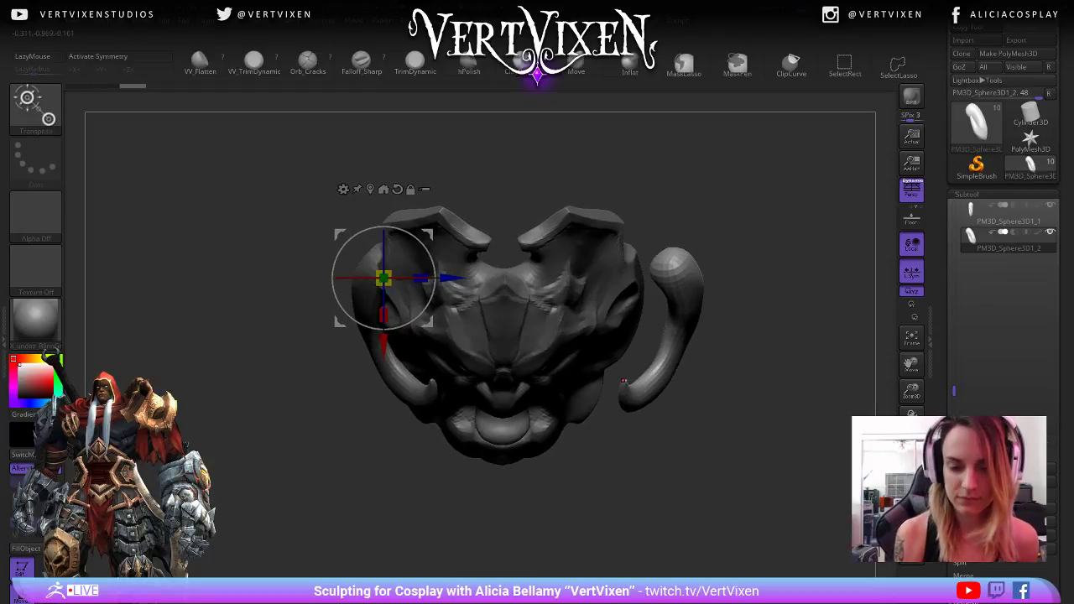
left_click_drag(449, 278, 404, 278)
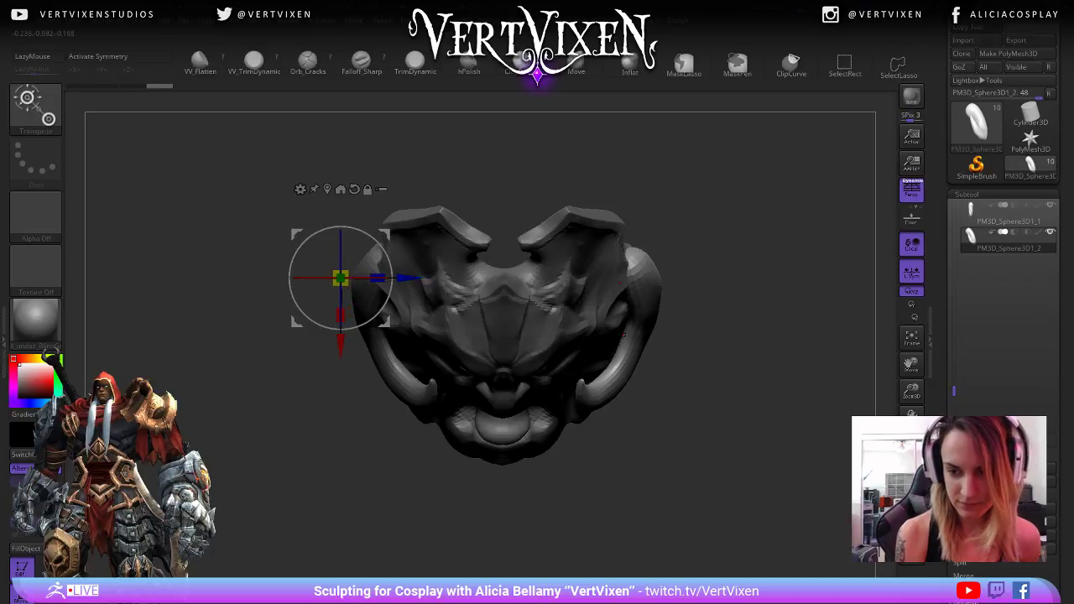
- Check both horns' placement around the face and centre the transform gizmo on the duplicated horn
left_click_drag(470, 503, 776, 172, "alt")
key("f")
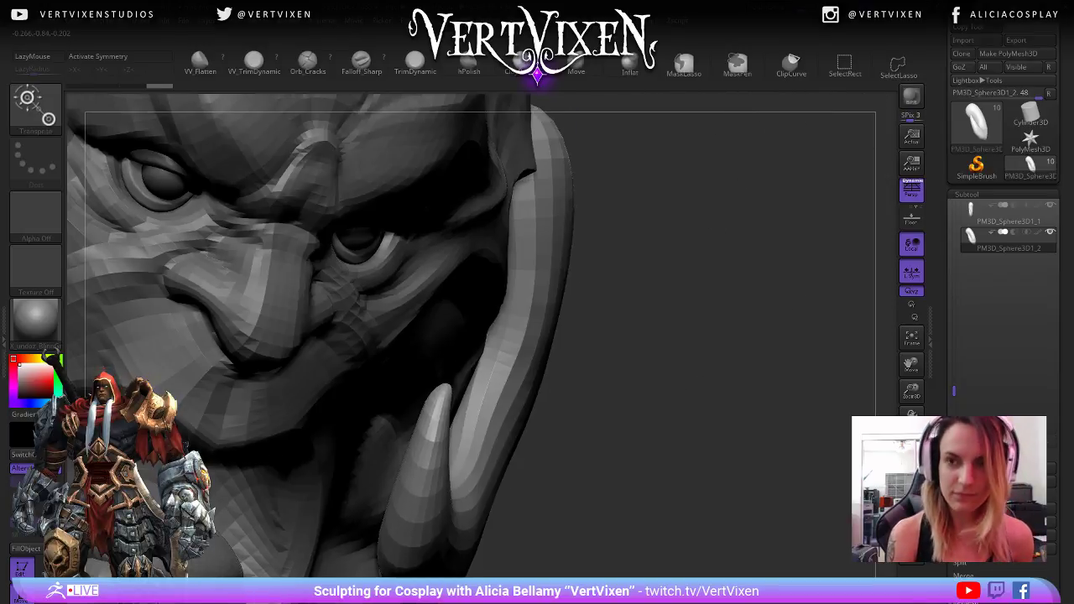
left_click_drag(688, 378, 772, 364, "alt")
key("f")
left_click_drag(755, 336, 696, 335)
left_click_drag(696, 336, 536, 308, "alt")
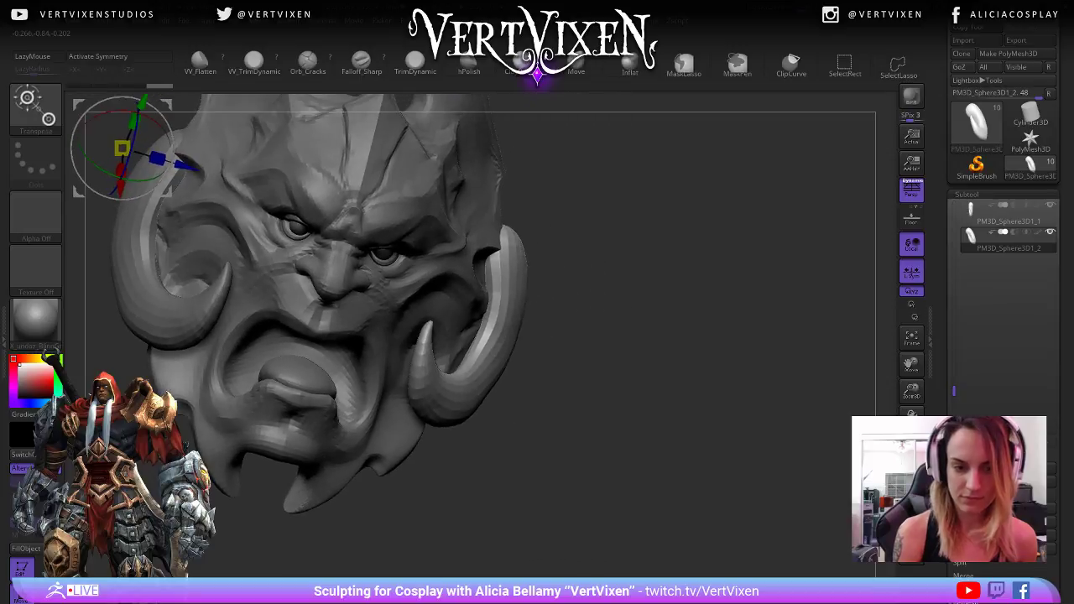
right_click_drag(426, 323, 535, 488, "alt")
left_click(217, 223)
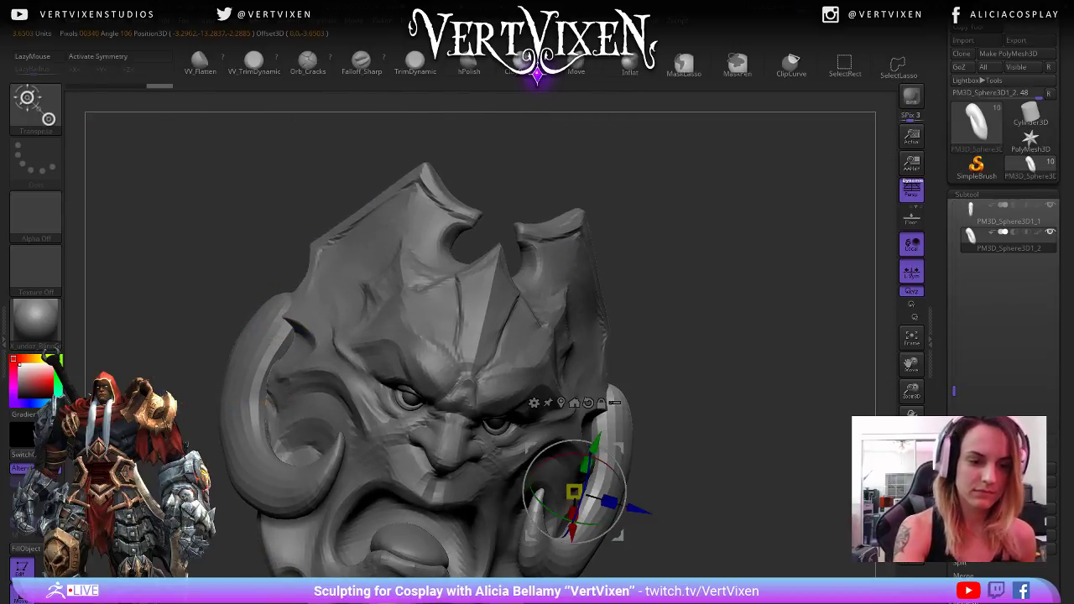
key("f")
right_click_drag(350, 390, 322, 285)
right_click_drag(323, 285, 439, 302, "alt")
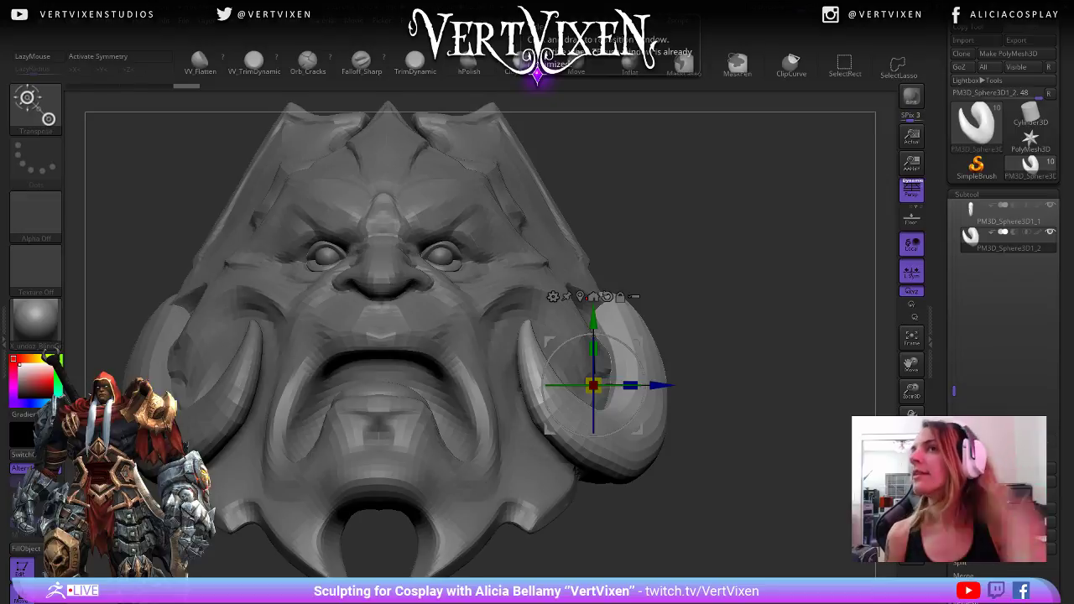
- Nudge the duplicated horn slightly inward toward the cheek to match the original, comparing both from the front and below
mouse_move(754, 252)
left_mouse_down()
mouse_move(754, 319)
mouse_move(805, 282)
mouse_move(814, 344)
mouse_move(796, 327)
left_mouse_up()
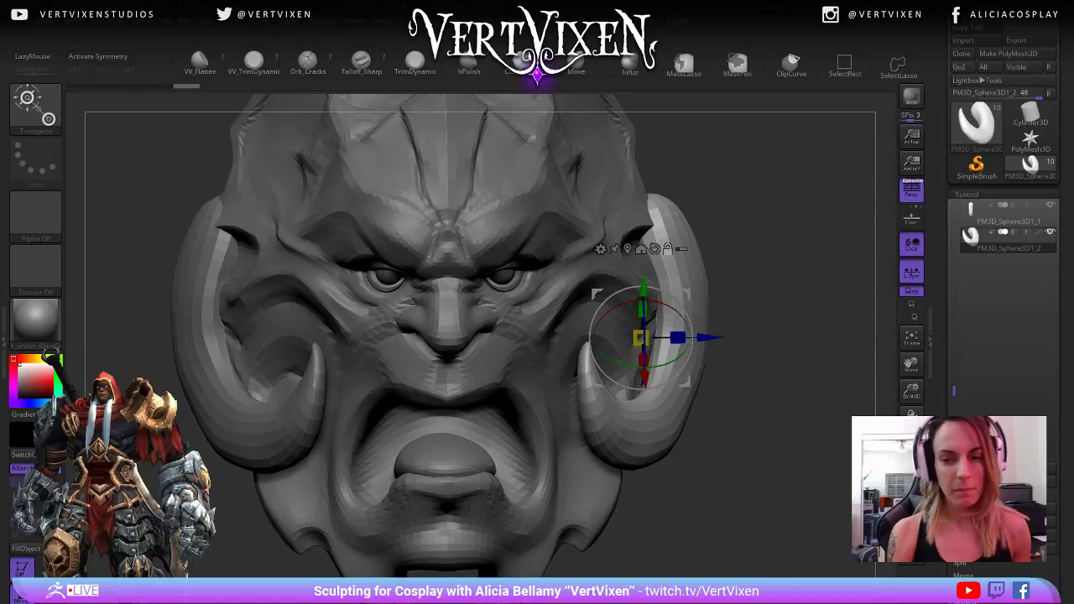
left_click_drag(710, 337, 704, 337)
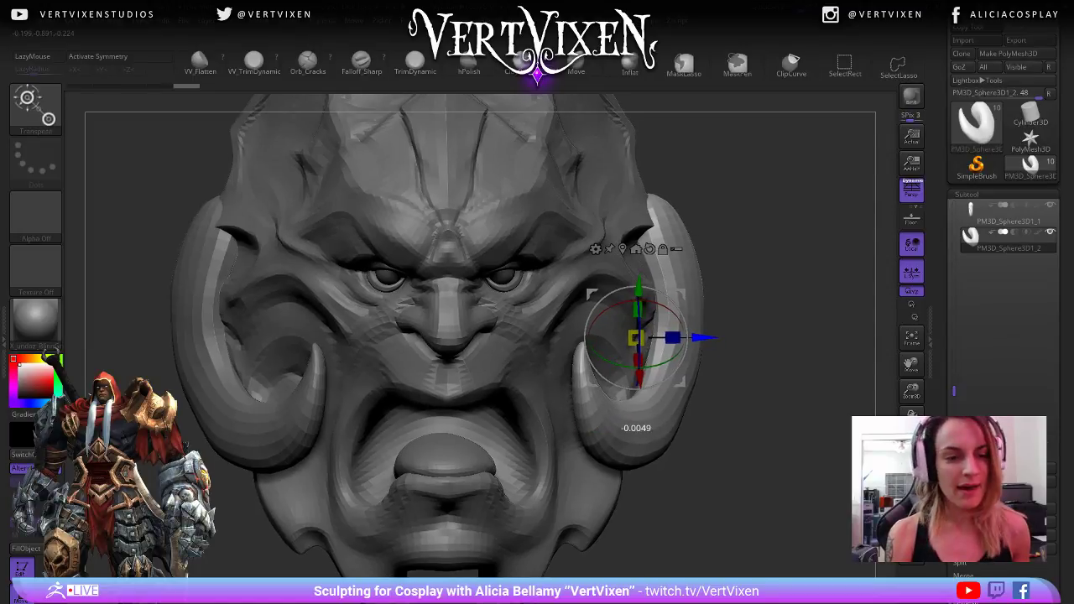
key("ctrl+z")
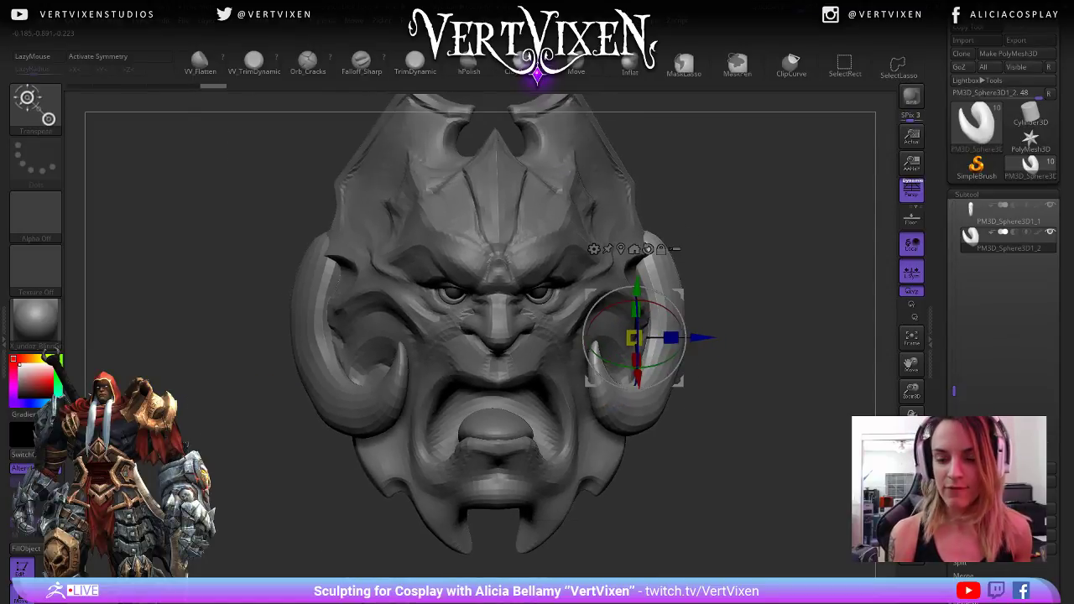
mouse_move(755, 336)
left_mouse_down()
mouse_move(839, 323)
mouse_move(680, 310)
mouse_move(767, 302)
mouse_move(730, 323)
left_mouse_up()
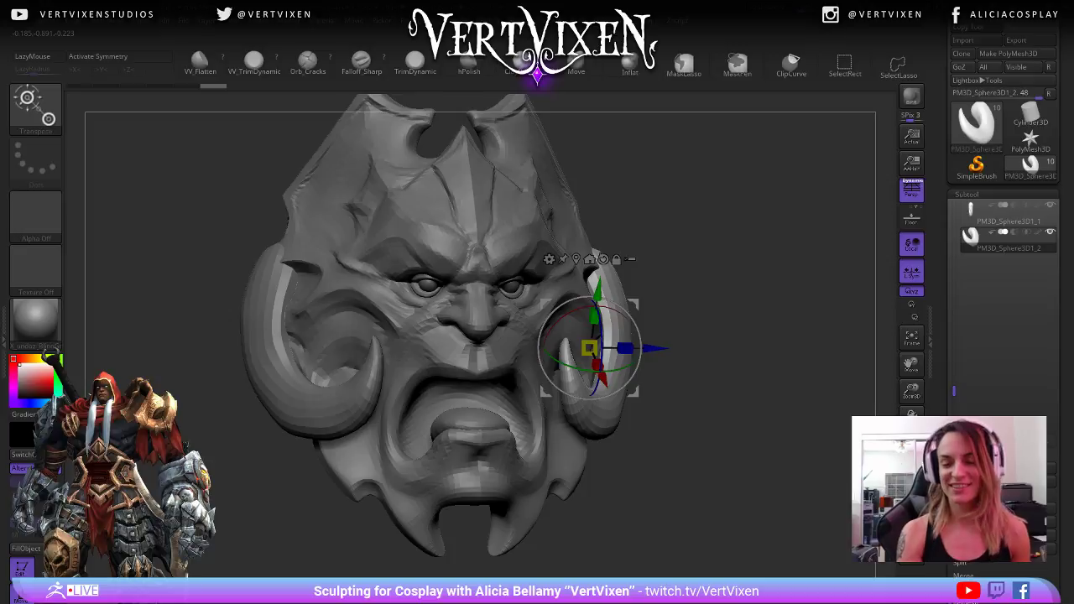
left_click_drag(654, 347, 652, 347)
mouse_move(755, 335)
left_mouse_down()
mouse_move(692, 331)
mouse_move(755, 293)
mouse_move(750, 252)
mouse_move(749, 331)
mouse_move(692, 327)
mouse_move(743, 323)
mouse_move(745, 247)
left_mouse_up()
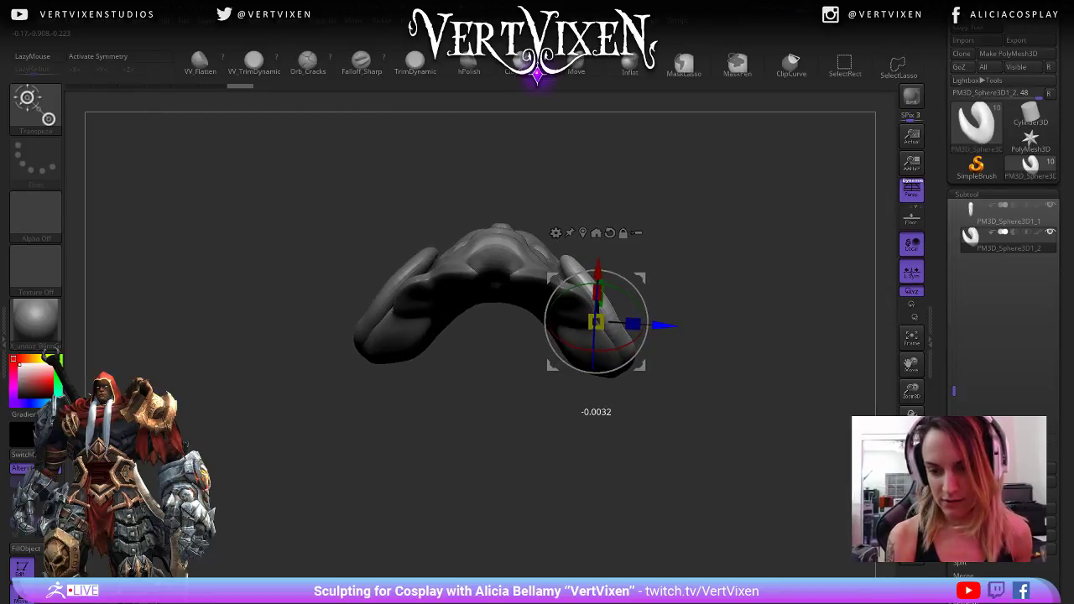
left_click_drag(663, 324, 661, 325)
mouse_move(747, 260)
left_mouse_down()
mouse_move(749, 332)
mouse_move(709, 327)
mouse_move(744, 332)
mouse_move(746, 319)
mouse_move(748, 362)
mouse_move(671, 335)
mouse_move(701, 332)
mouse_move(642, 329)
mouse_move(747, 327)
mouse_move(749, 367)
mouse_move(805, 356)
mouse_move(681, 335)
left_mouse_up()
- Merge the two horn subtools into one and centre the transform gizmo on the pair
left_click(1006, 215)
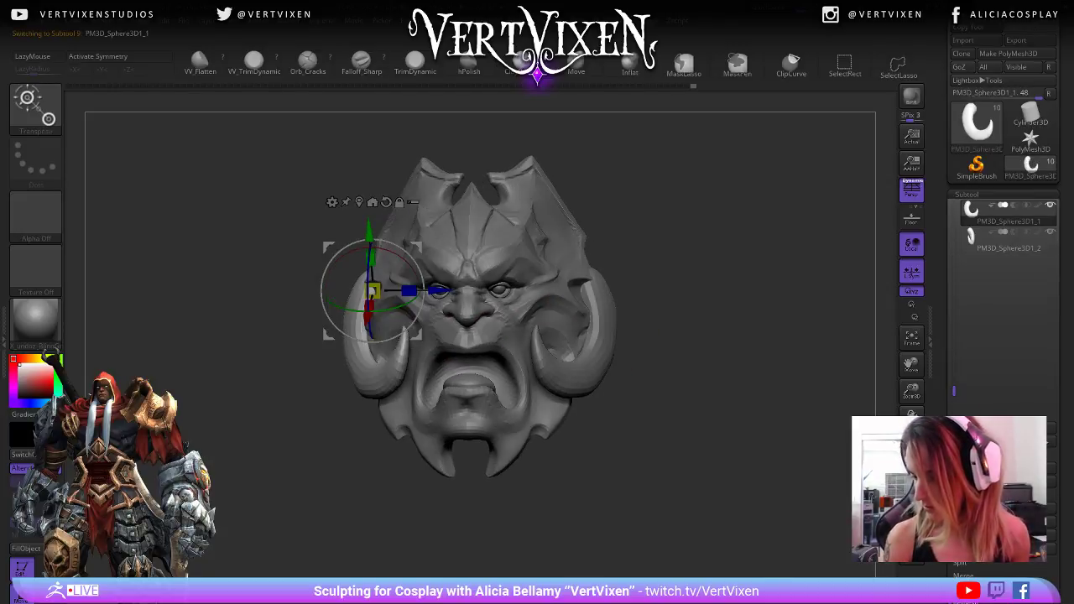
left_click(976, 535)
key("Return")
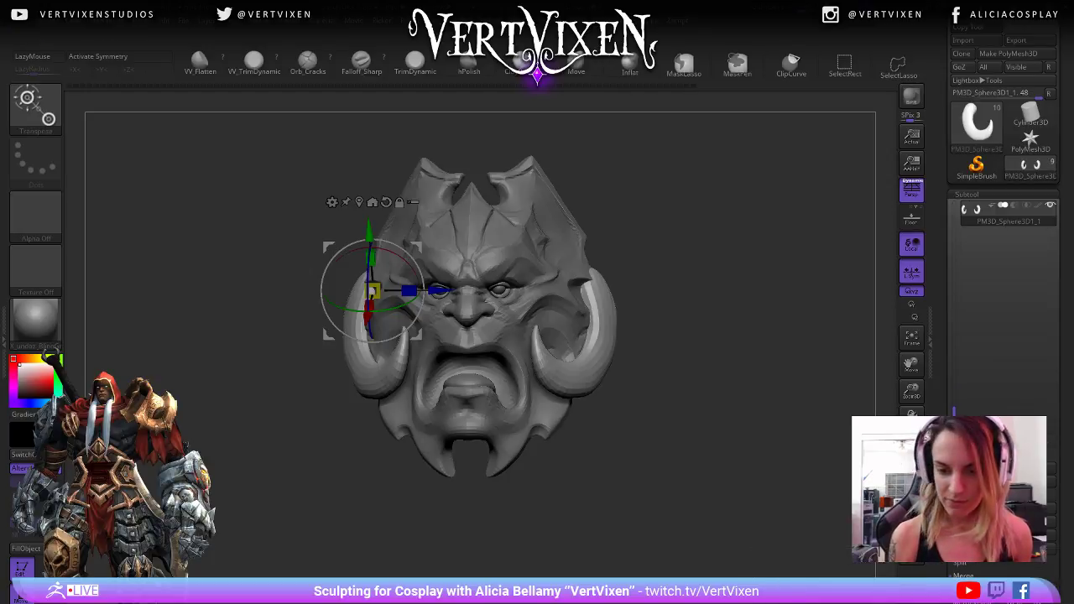
left_click_drag(712, 353, 723, 320, "shift")
left_click(359, 202)
left_click_drag(294, 243, 300, 311)
- Activate symmetry on the Z axis only and remesh the merged horns with ZRemesher
left_click(967, 194)
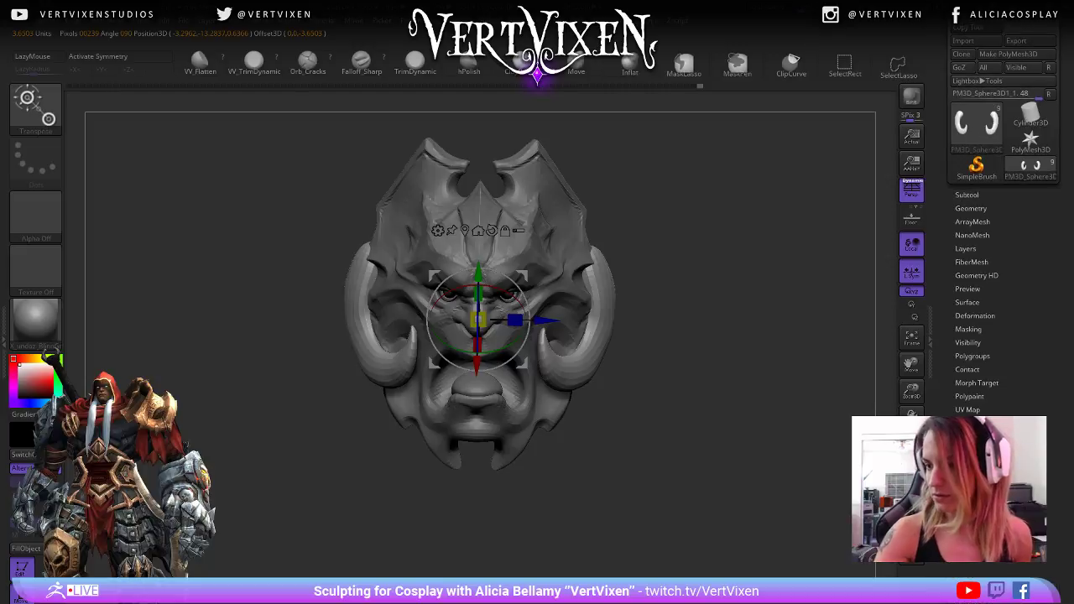
left_click(971, 208)
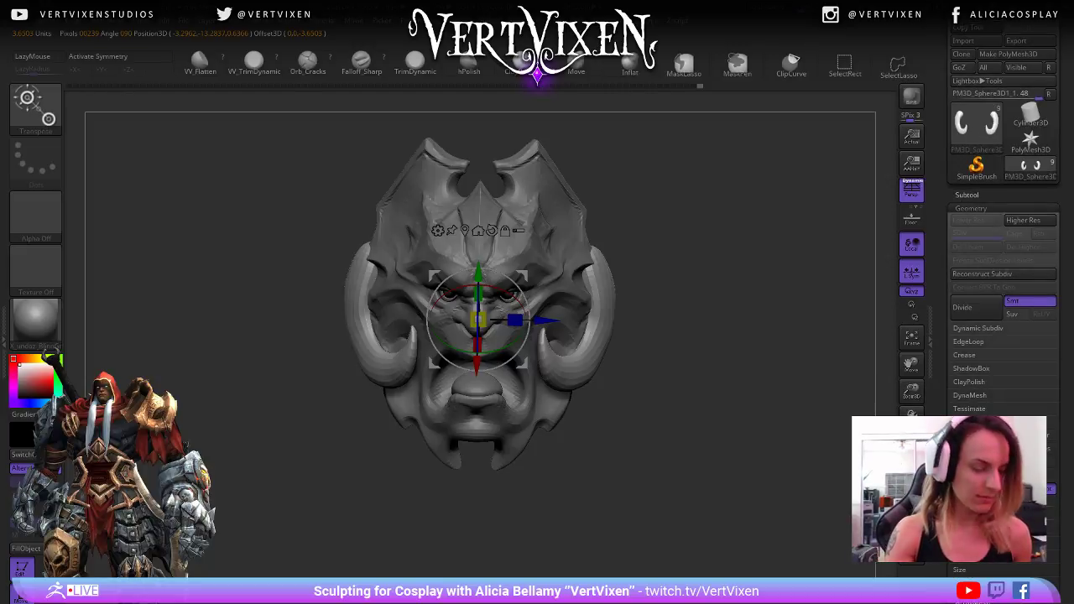
key("x")
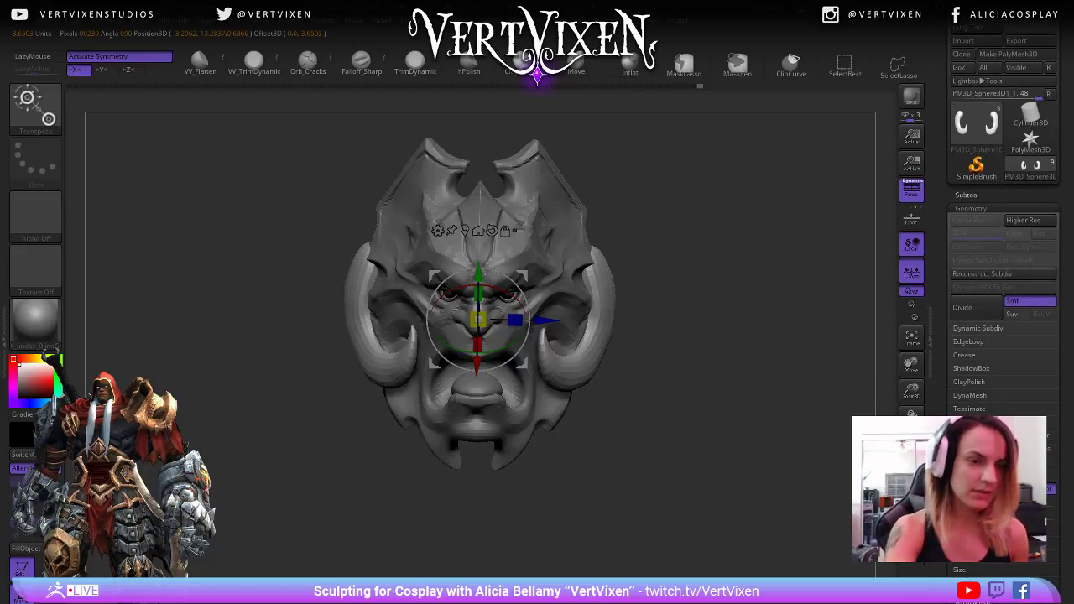
left_click(133, 69)
left_click(79, 70)
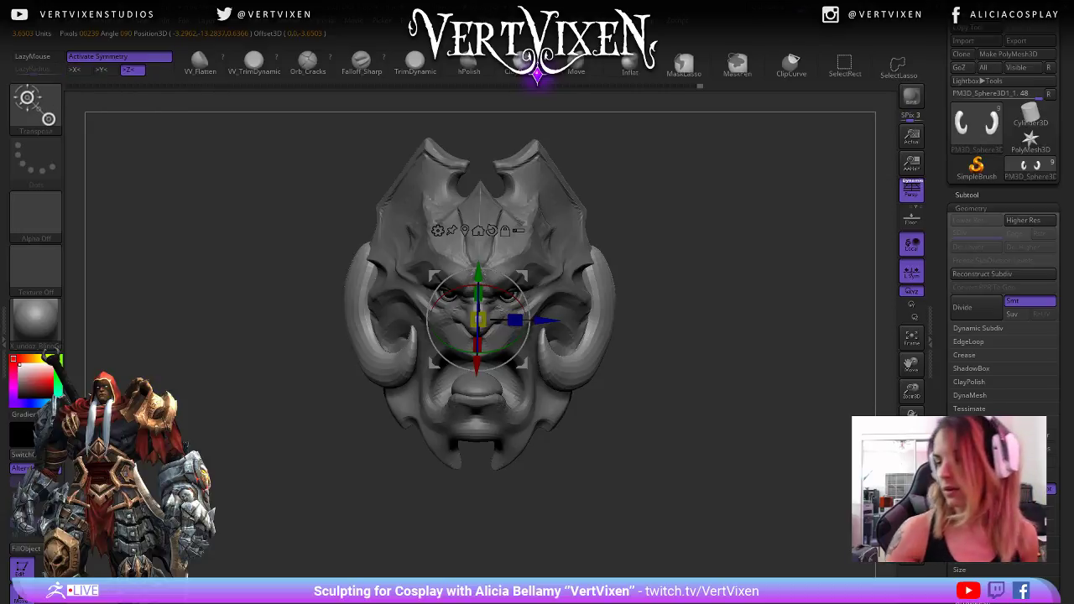
left_click(976, 442)
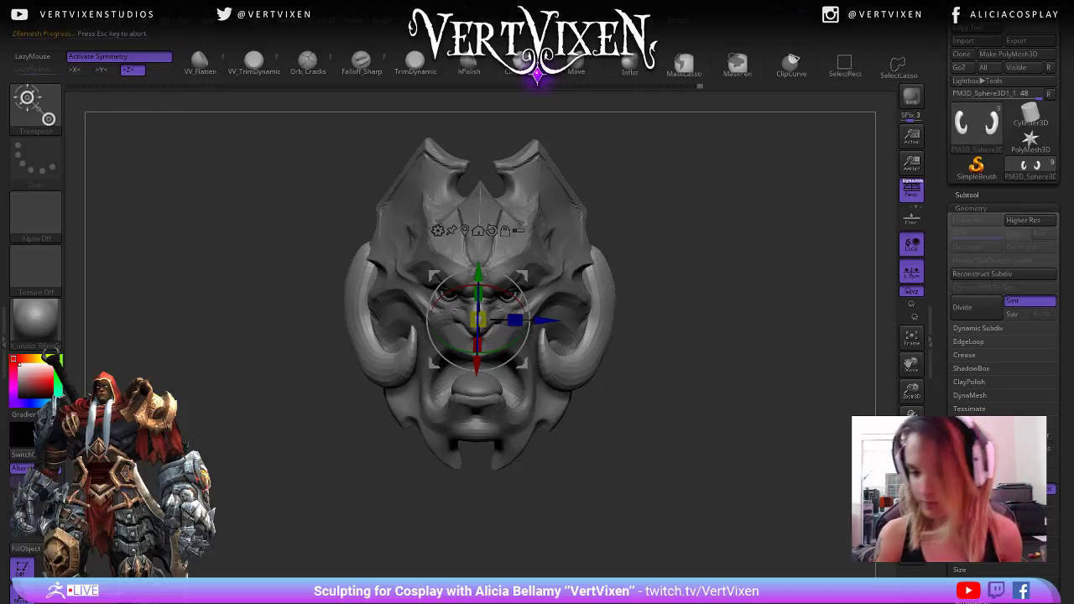
left_click_drag(713, 335, 731, 282)
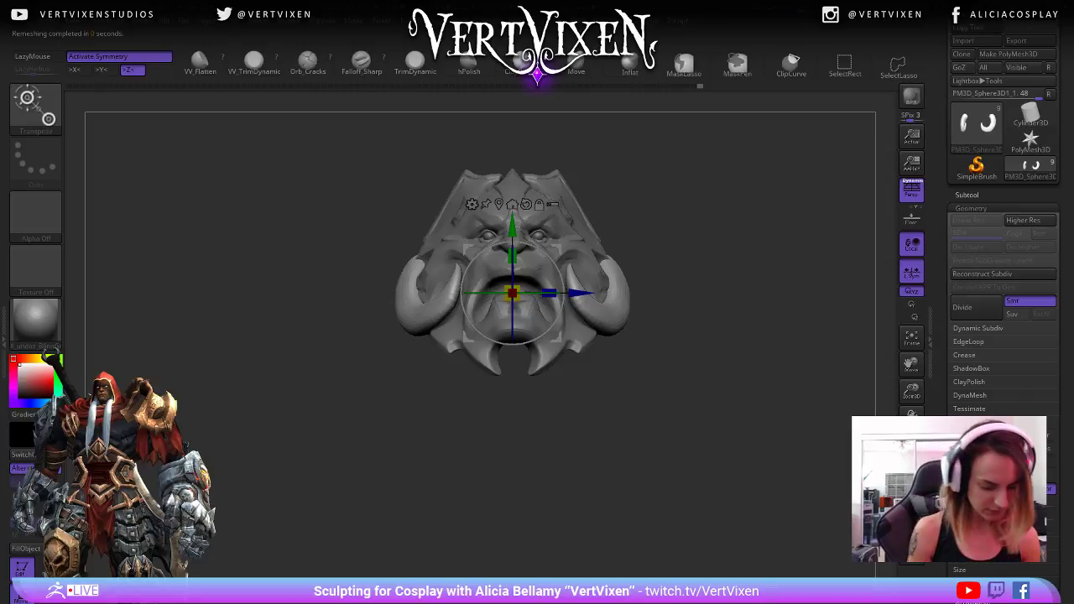
key("b")
key("m")
key("v")
mouse_move(700, 319)
left_mouse_down()
mouse_move(688, 361)
mouse_move(718, 407)
left_mouse_up()
- Resize the Inflat brush and thicken the horns symmetrically around the lower bend and toward the tips
key("b")
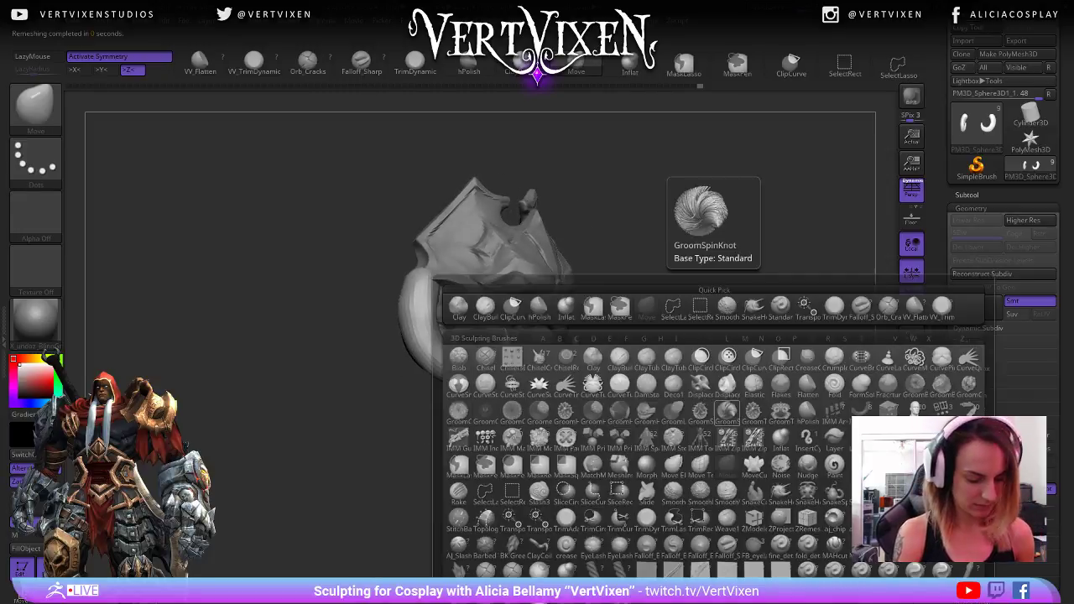
left_click(673, 411)
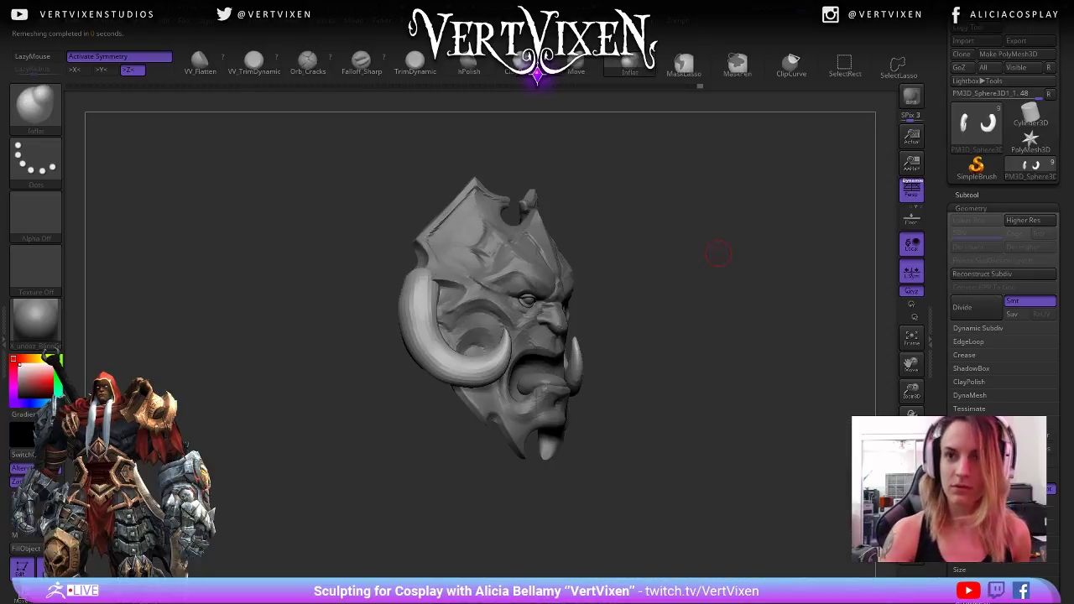
key("space")
left_click_drag(726, 250, 503, 289)
key("space")
mouse_move(655, 244)
left_mouse_down()
mouse_move(613, 241)
mouse_move(640, 257)
mouse_move(628, 299)
left_mouse_up()
key("ctrl")
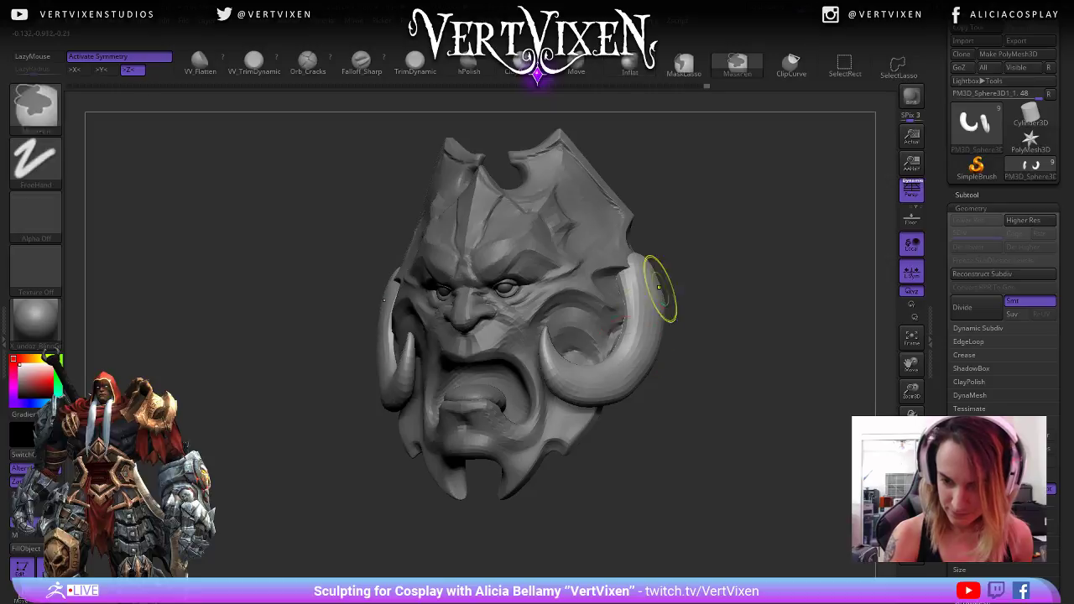
mouse_move(571, 367)
left_mouse_down()
mouse_move(592, 361)
mouse_move(546, 311)
left_mouse_up()
left_click_drag(575, 378, 579, 380)
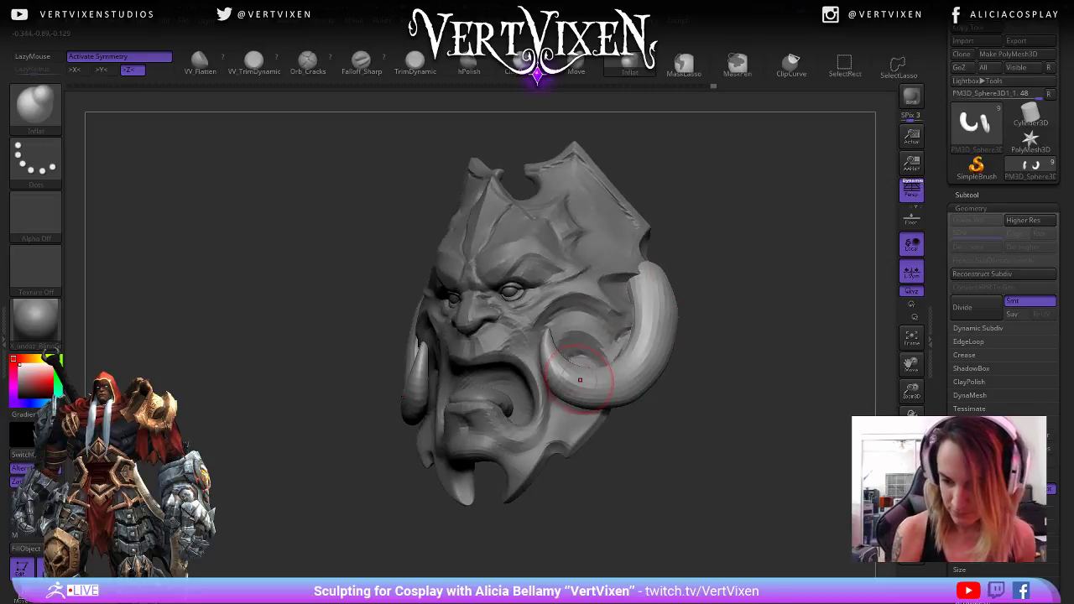
- Smooth the horns' surface from the base along the outer curve to the lower bend
left_click_drag(678, 335, 567, 358)
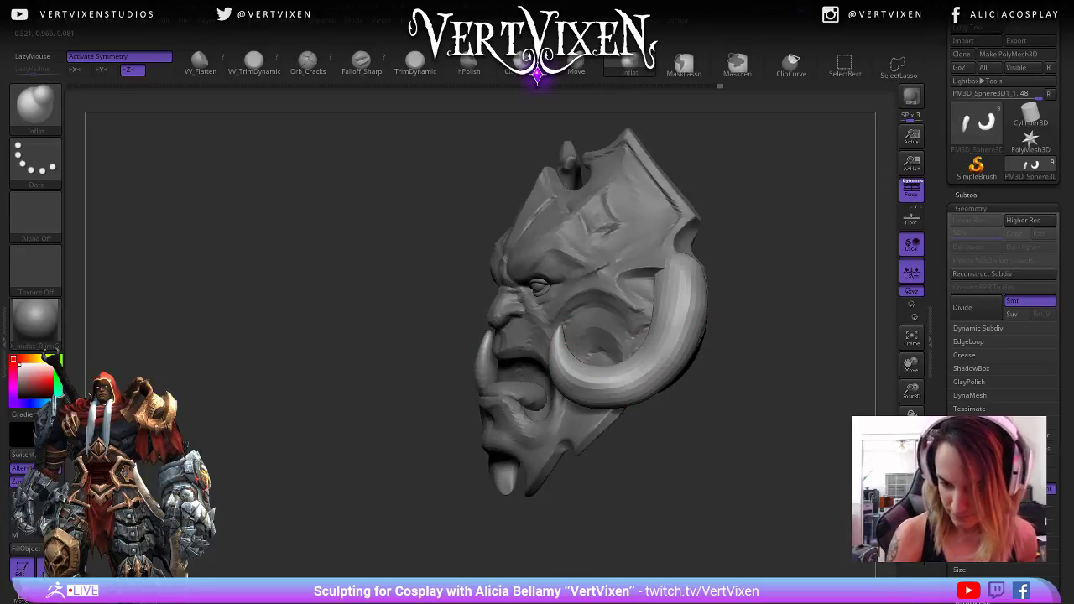
mouse_move(754, 241)
left_mouse_down()
mouse_move(839, 276)
mouse_move(796, 307)
left_mouse_up()
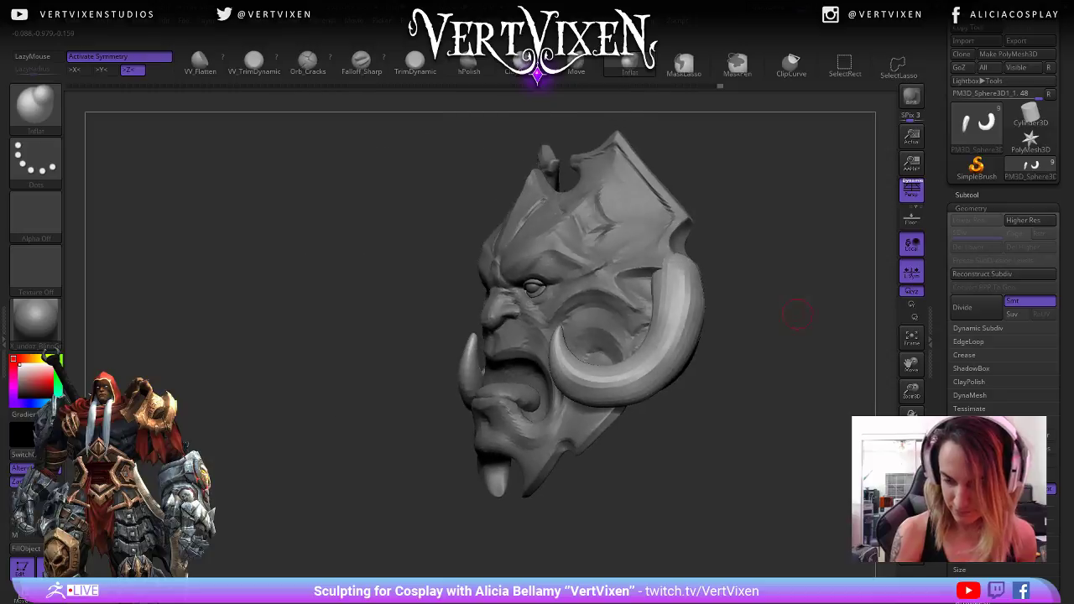
left_click_drag(732, 361, 758, 270)
mouse_move(652, 263)
left_mouse_down("shift")
mouse_move(642, 289)
mouse_move(568, 327)
left_mouse_up("shift")
mouse_move(688, 378)
left_mouse_down()
mouse_move(774, 427)
mouse_move(759, 453)
mouse_move(815, 428)
left_mouse_up()
mouse_move(403, 260)
left_mouse_down()
mouse_move(411, 403)
mouse_move(432, 261)
left_mouse_up()
right_click(439, 403)
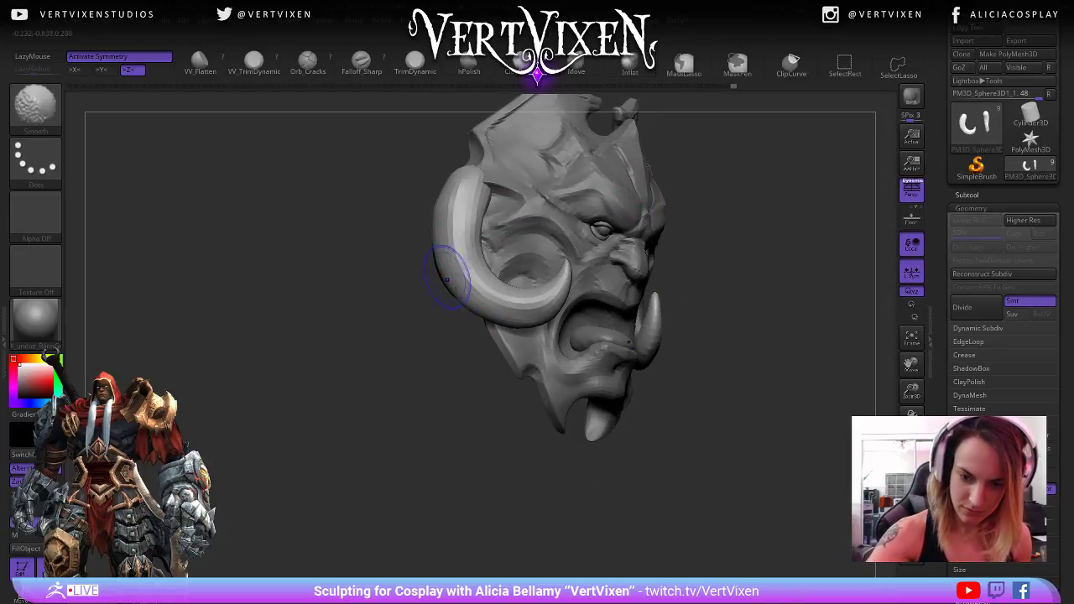
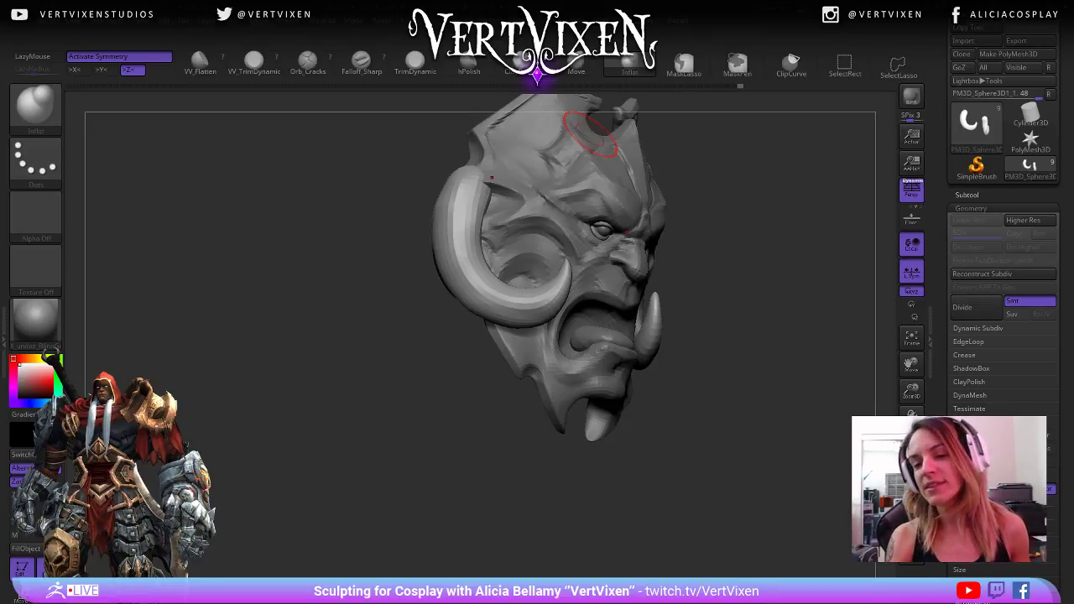
- Refine the lower bend of both horns symmetrically with the Move brush
mouse_move(797, 402)
left_mouse_down()
mouse_move(726, 425)
mouse_move(711, 467)
mouse_move(728, 465)
mouse_move(731, 451)
mouse_move(702, 498)
left_mouse_up()
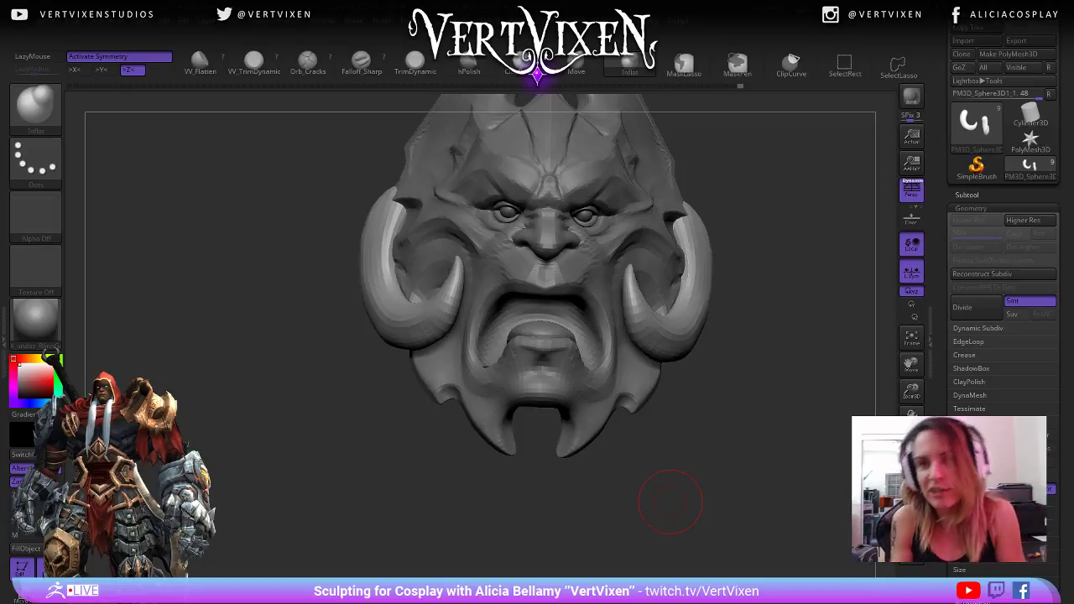
left_click_drag(670, 502, 671, 380)
key("b")
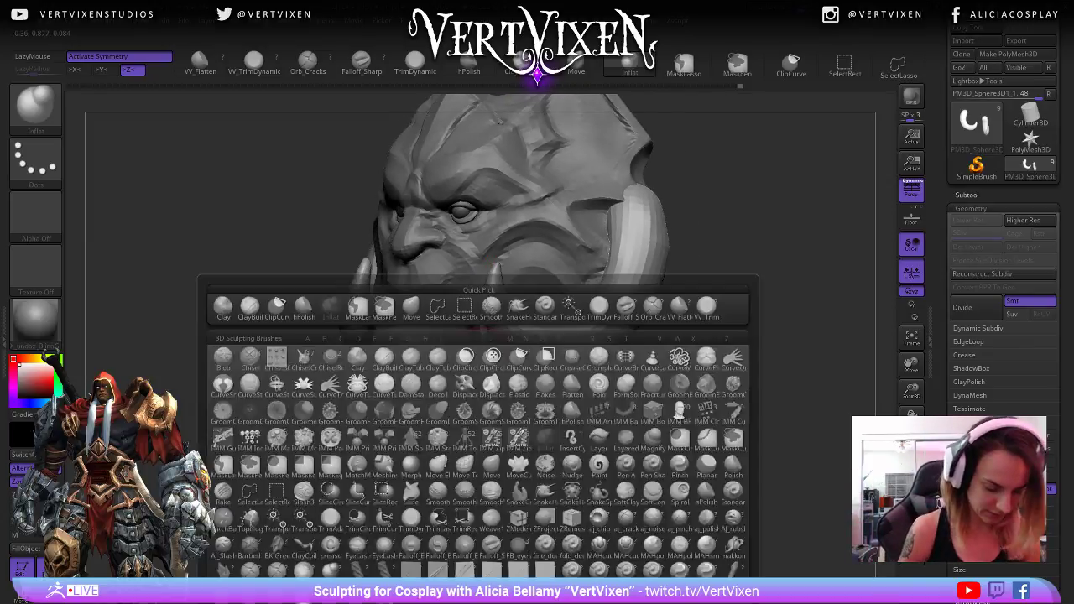
key("m")
key("v")
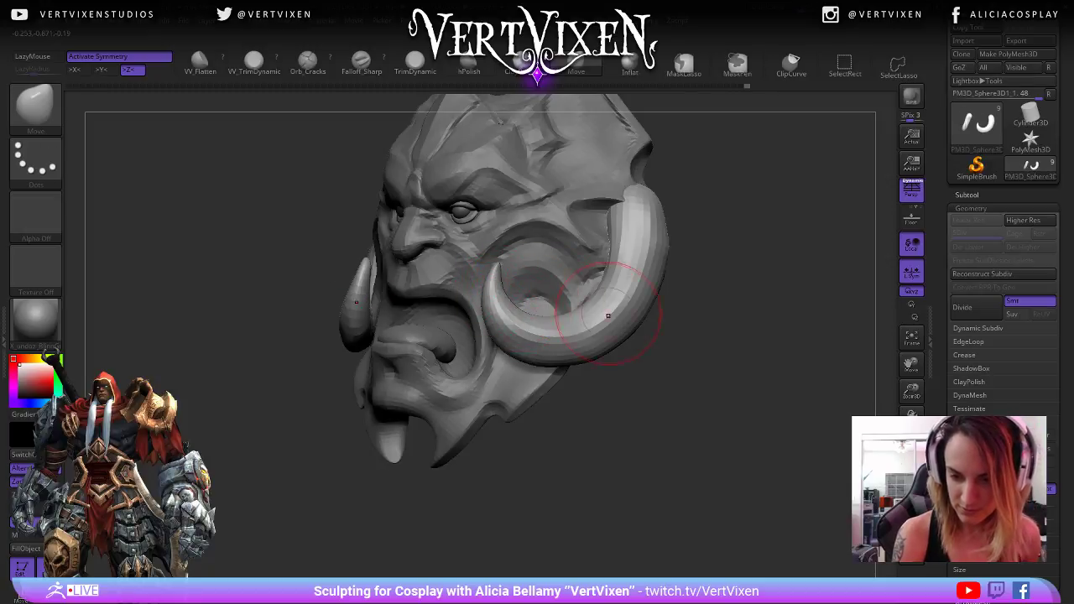
right_click_drag(607, 314, 675, 402)
right_click_drag(675, 403, 681, 410, "ctrl")
- Build up the horns' upper section and outer lower curve with a resized Inflat brush
key("b")
key("i")
key("n")
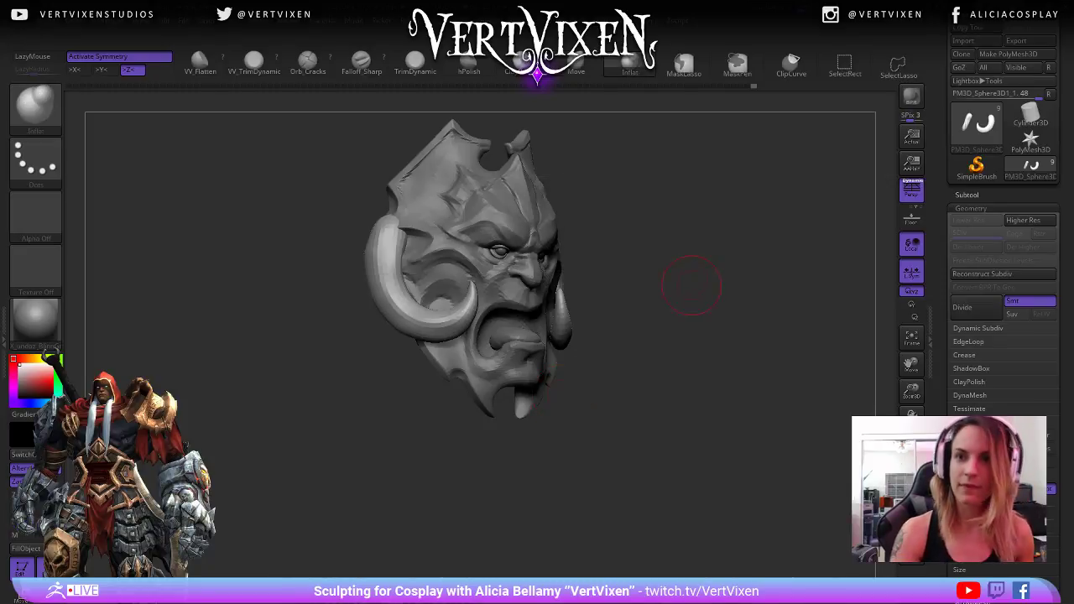
mouse_move(743, 428)
right_mouse_down()
mouse_move(683, 411)
mouse_move(663, 378)
right_mouse_up()
mouse_move(663, 378)
right_mouse_down("ctrl")
mouse_move(696, 312)
mouse_move(639, 314)
right_mouse_up("ctrl")
key("space")
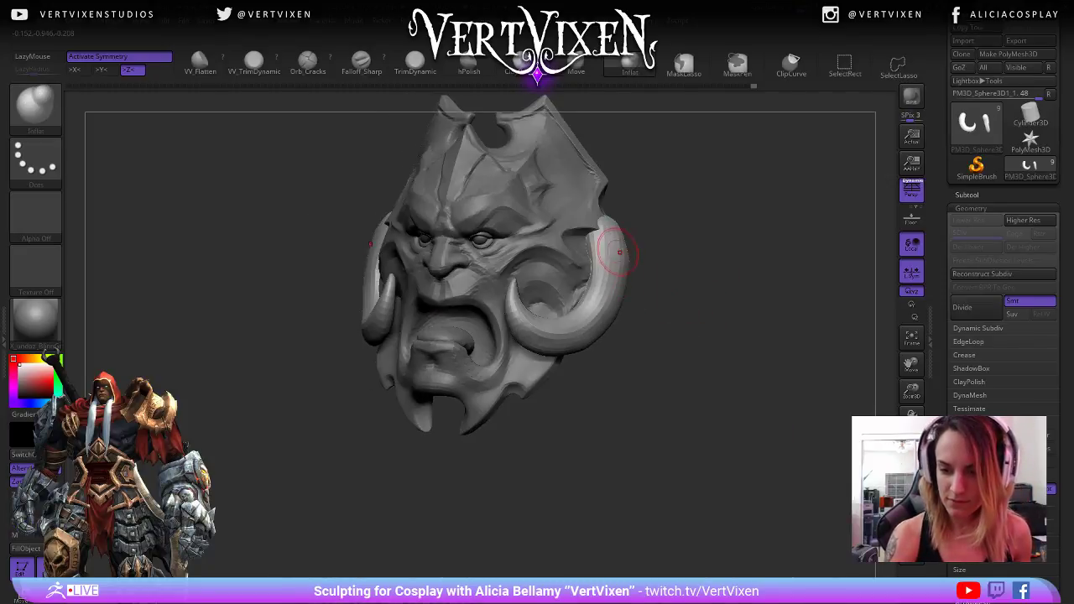
key("space")
left_click_drag(619, 322, 607, 322)
right_click_drag(682, 334, 659, 319)
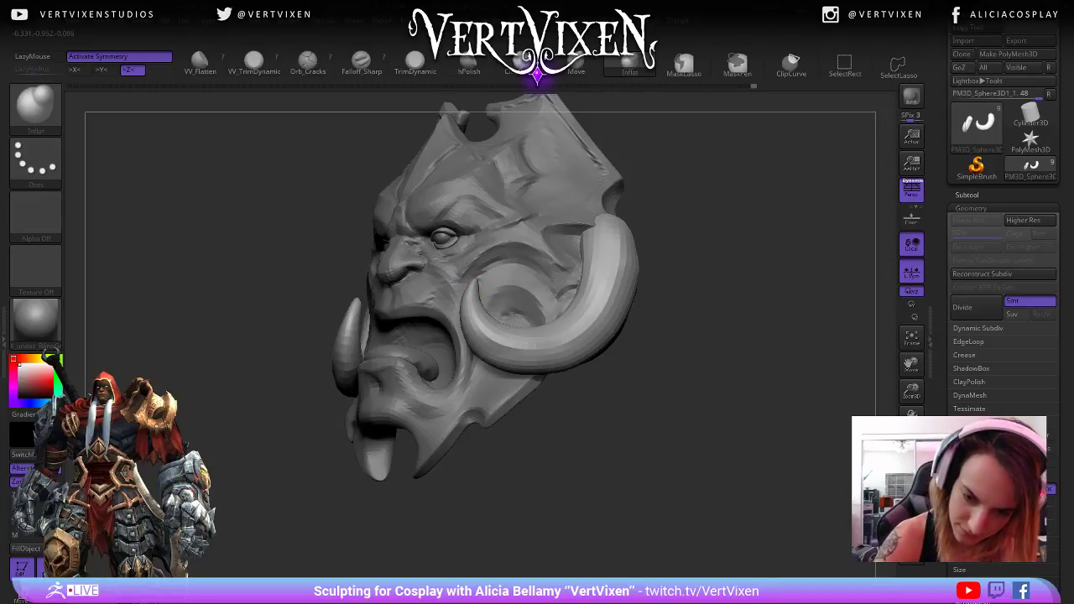
key("space")
right_click_drag(570, 359, 591, 361)
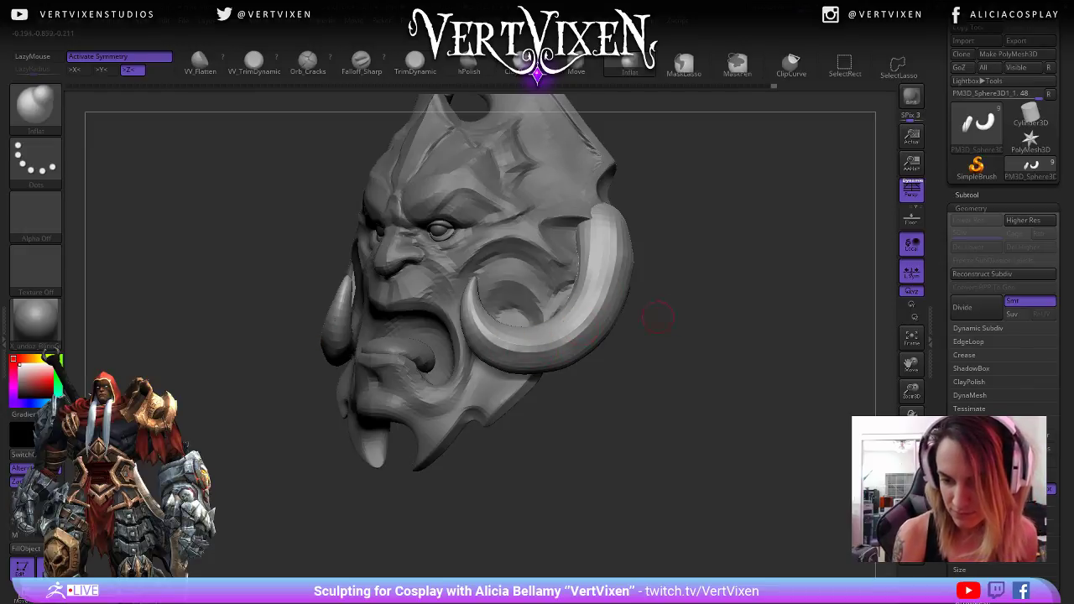
- Smooth the front of both horns symmetrically from below the tips into the lower bend
right_click_drag(657, 318, 673, 249)
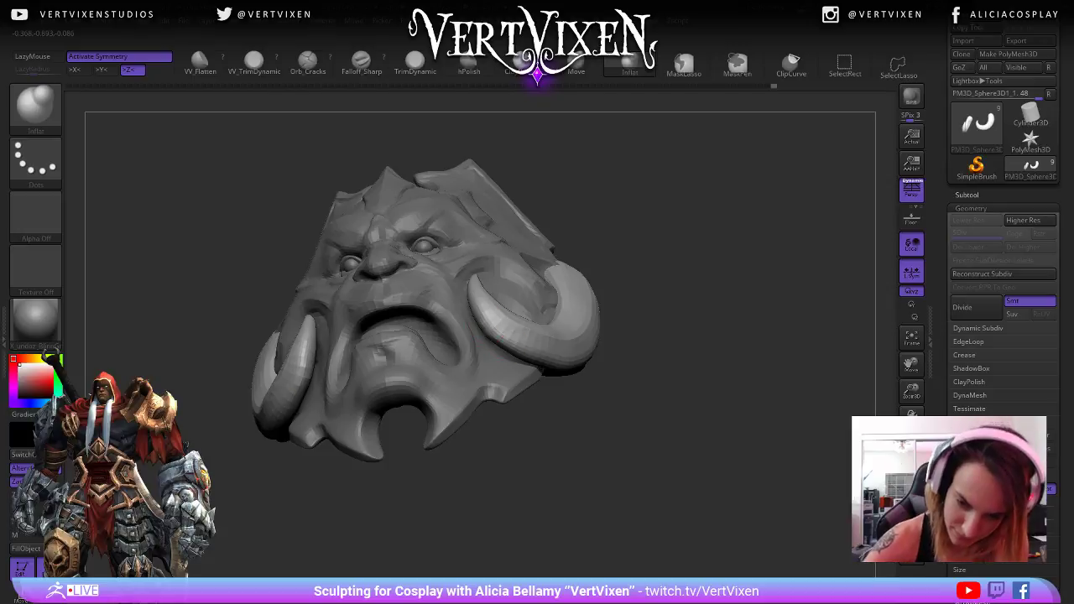
right_click_drag(568, 360, 476, 296)
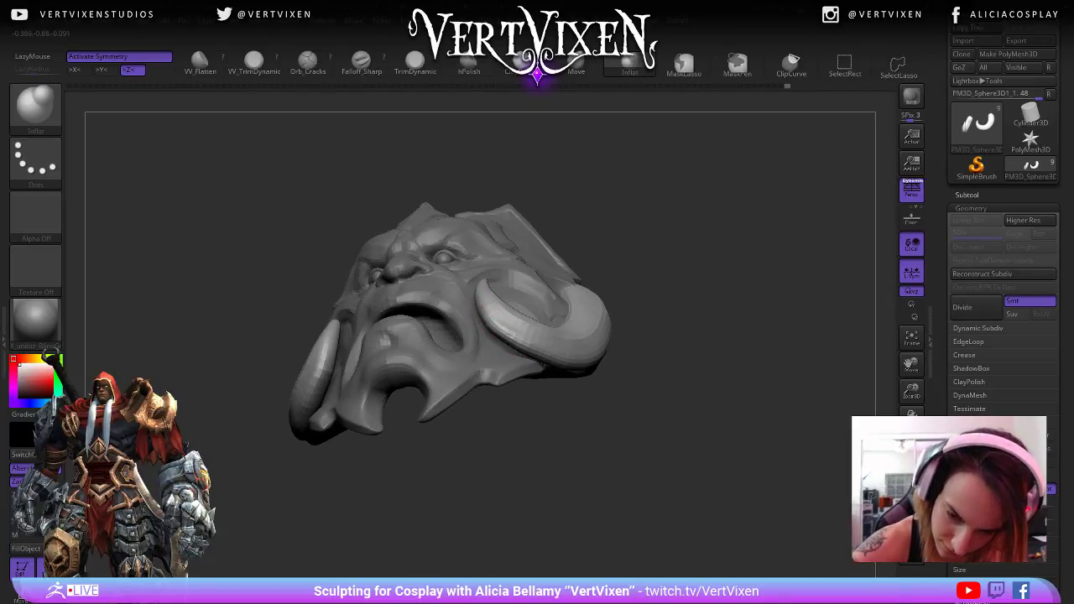
right_click_drag(539, 307, 662, 360)
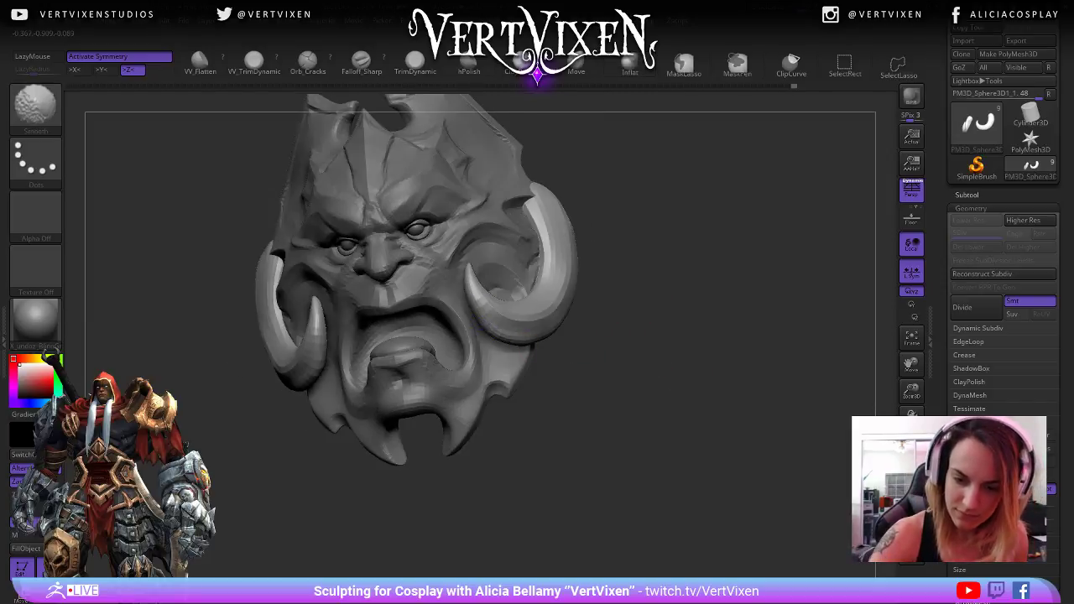
mouse_move(611, 306)
right_mouse_down()
mouse_move(537, 313)
mouse_move(627, 304)
mouse_move(619, 288)
right_mouse_up()
right_click(564, 326)
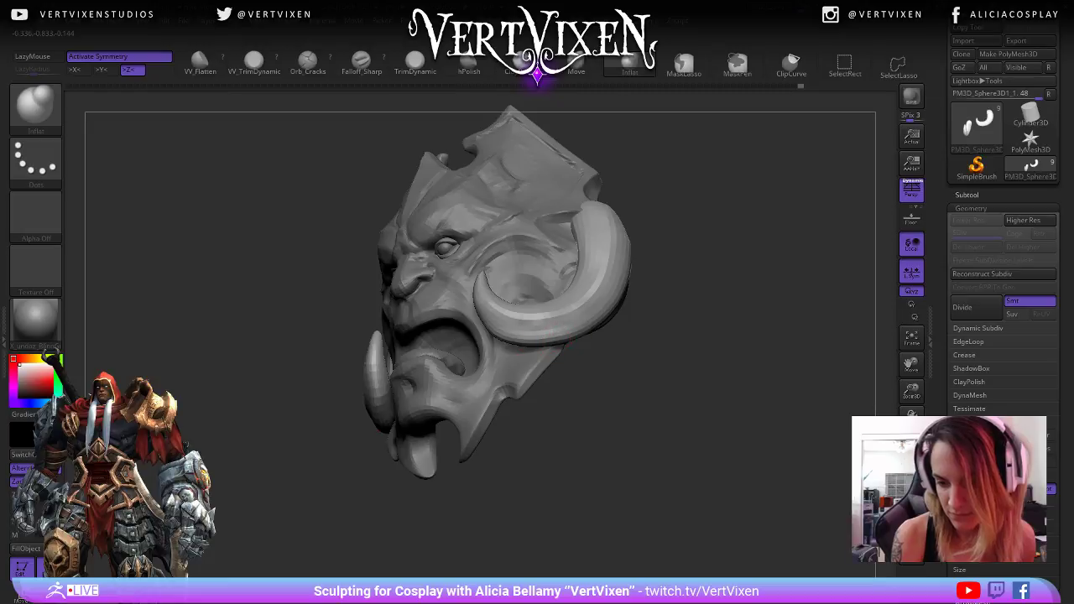
mouse_move(544, 337)
right_mouse_down()
mouse_move(670, 388)
mouse_move(661, 426)
mouse_move(738, 413)
mouse_move(639, 404)
mouse_move(679, 389)
mouse_move(735, 395)
right_mouse_up()
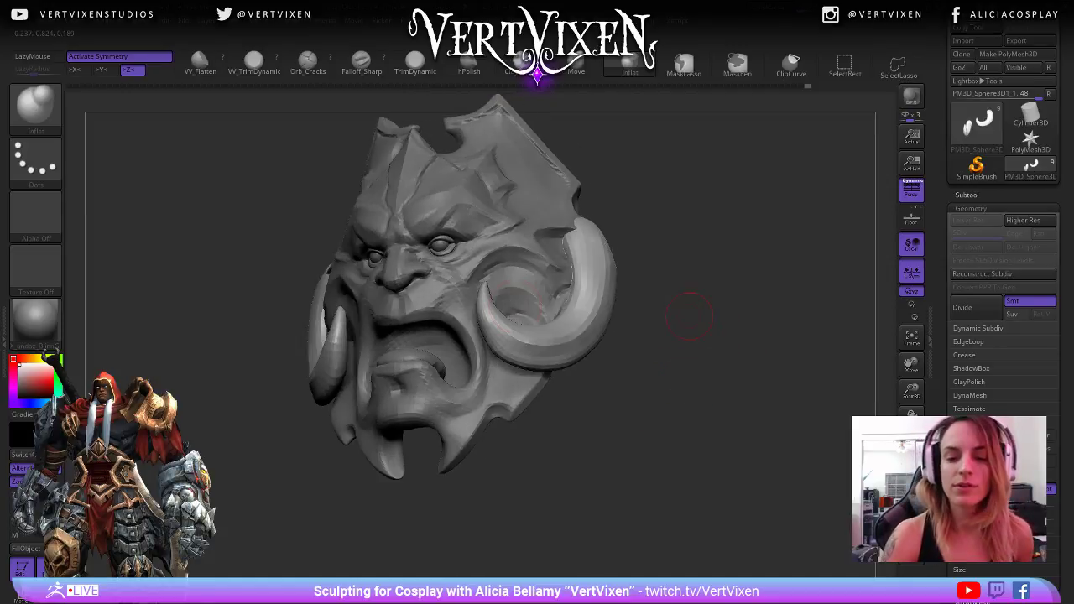
left_click_drag(497, 323, 524, 357, "shift")
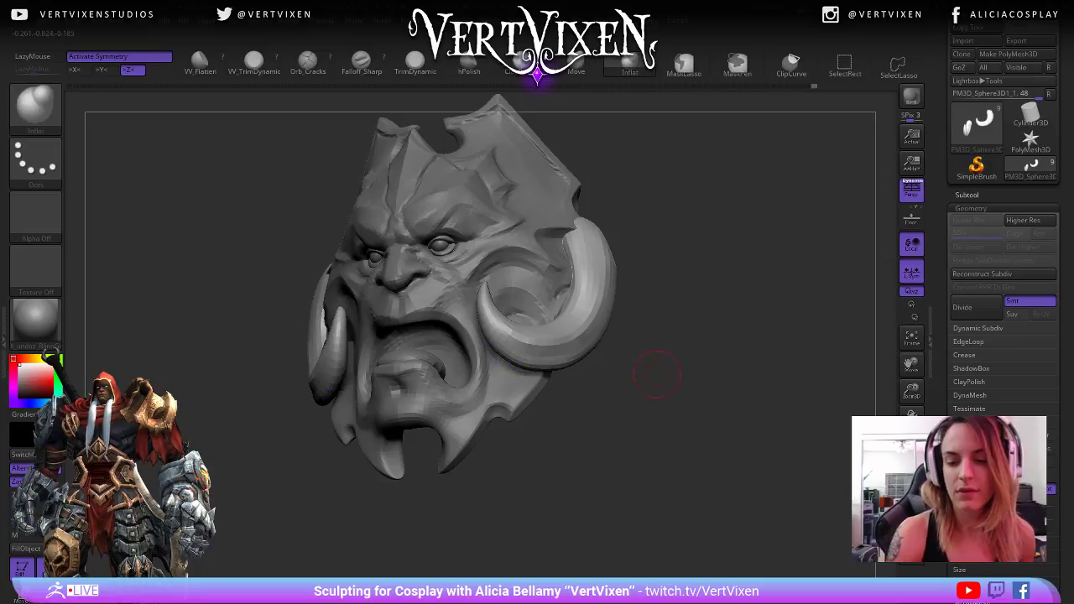
- Smooth the outer underside of the horns' lower curve symmetrically
mouse_move(642, 335)
right_mouse_down()
mouse_move(710, 395)
mouse_move(583, 296)
right_mouse_up()
key("shift")
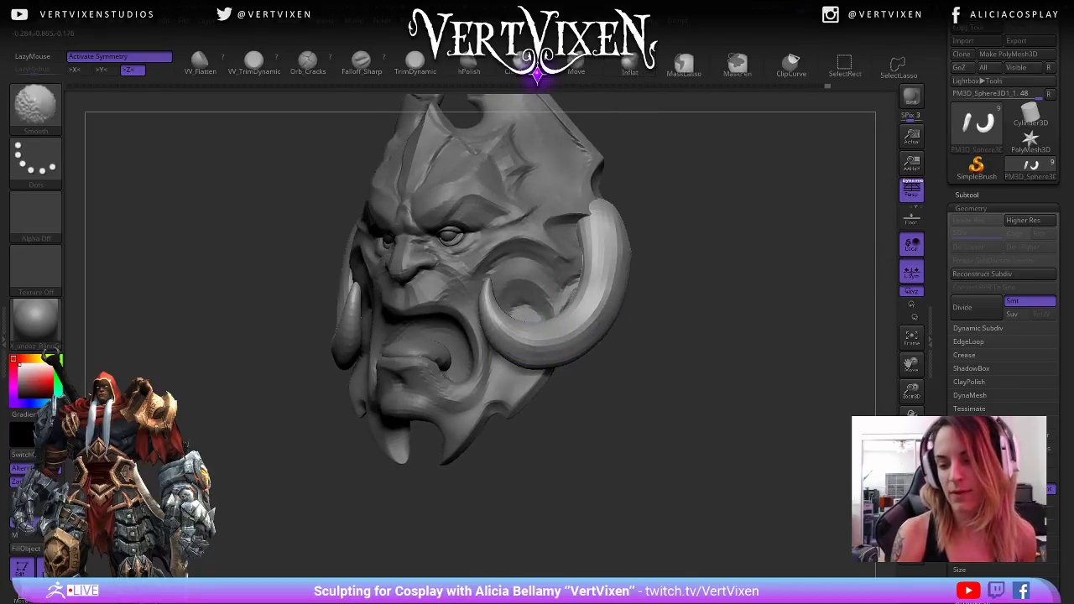
left_click_drag(529, 338, 548, 330, "shift")
mouse_move(667, 377)
right_mouse_down()
mouse_move(712, 385)
mouse_move(697, 366)
mouse_move(776, 369)
mouse_move(698, 376)
mouse_move(679, 384)
mouse_move(680, 398)
right_mouse_up()
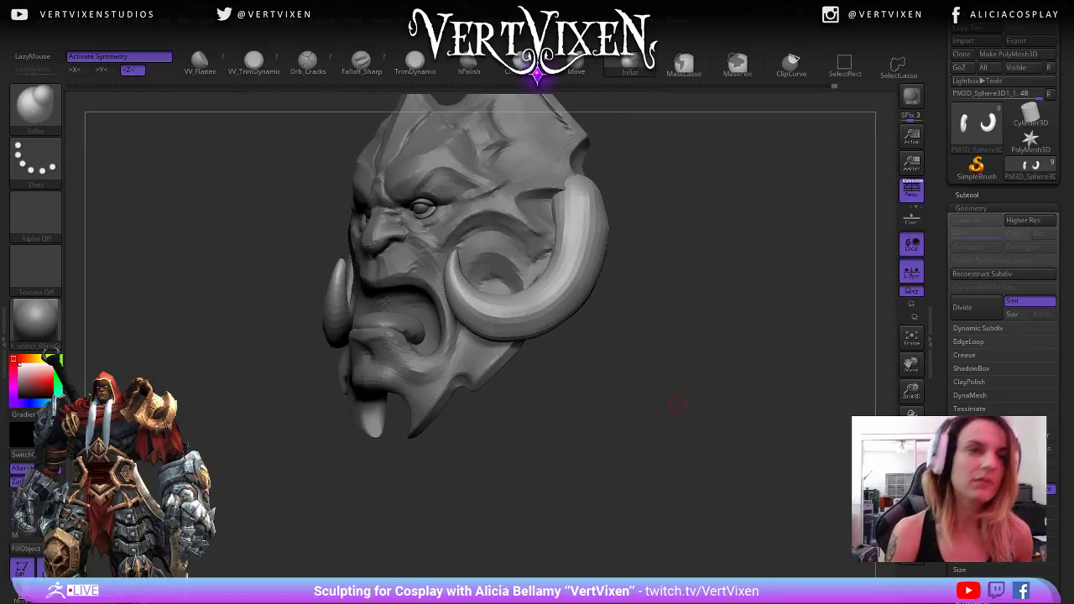
right_click_drag(425, 262, 418, 245, "alt")
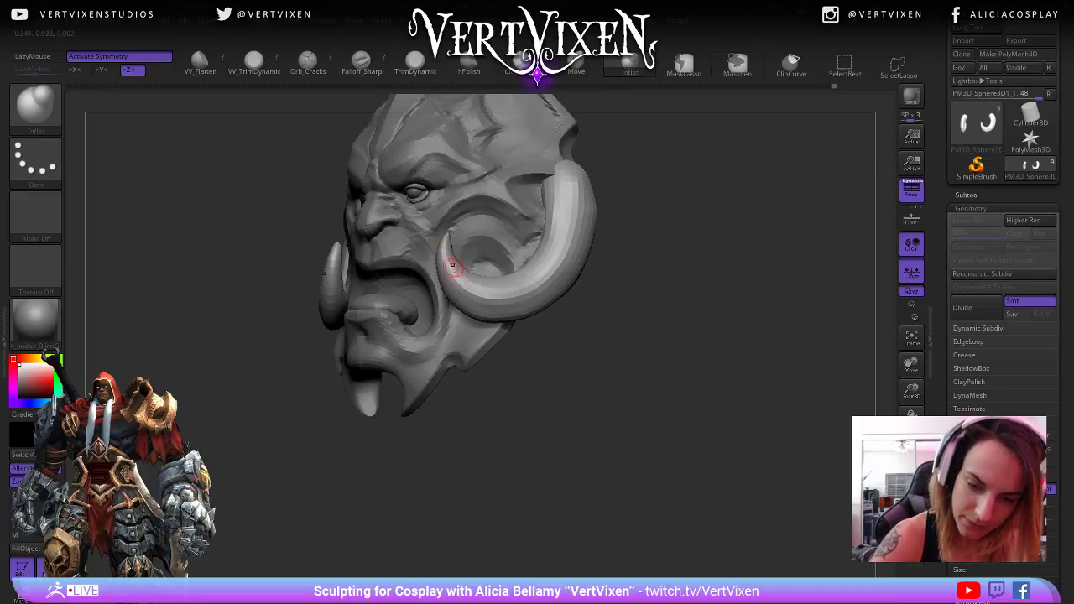
key("shift")
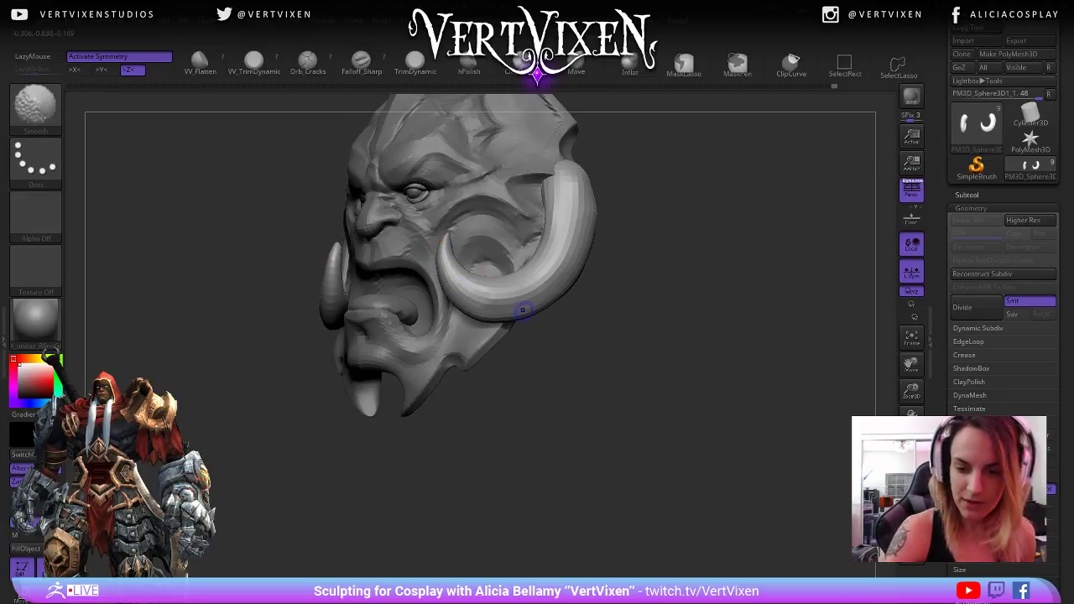
right_click_drag(523, 308, 499, 298)
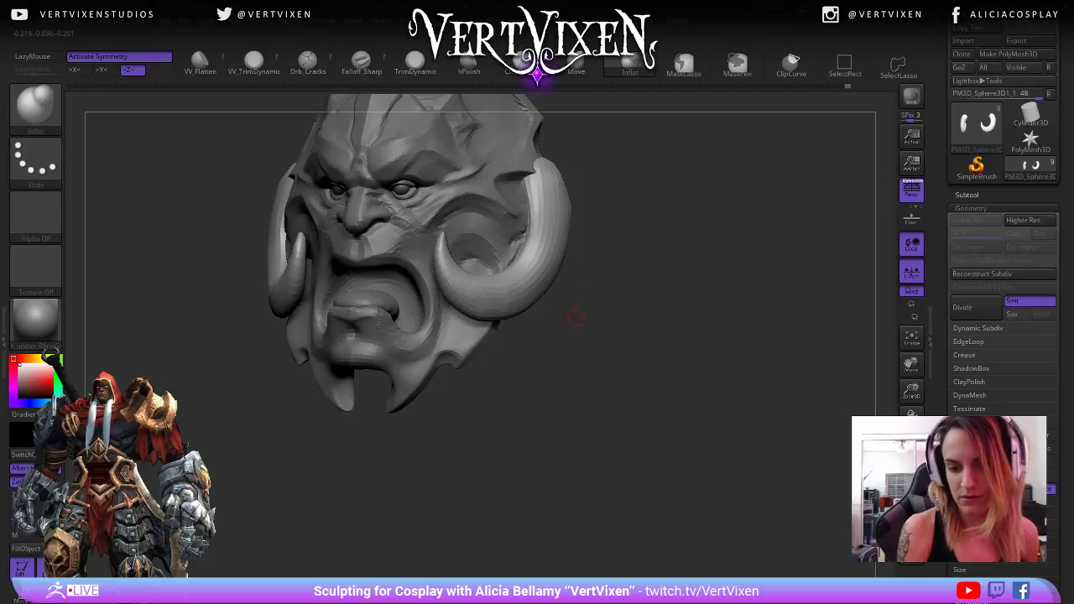
- Thicken both horn tips and the section just below them symmetrically with a resized Inflat brush
mouse_move(640, 283)
right_mouse_down("alt")
mouse_move(635, 274)
mouse_move(641, 351)
mouse_move(453, 352)
right_mouse_up("alt")
mouse_move(509, 219)
right_mouse_down()
mouse_move(453, 319)
mouse_move(684, 290)
right_mouse_up()
key("b")
key("i")
key("n")
right_click(437, 289)
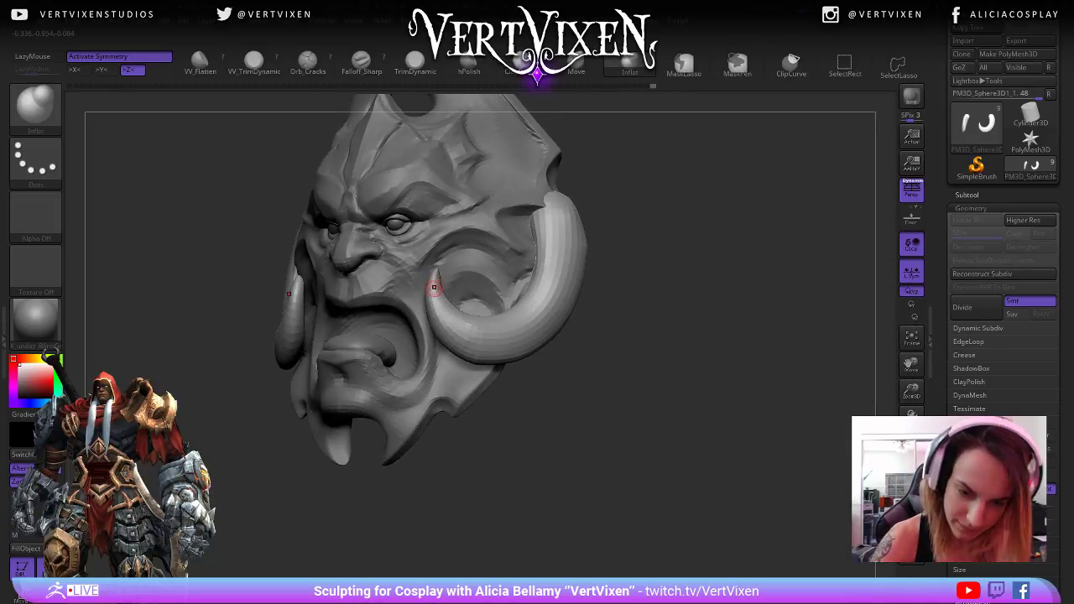
right_click(438, 301)
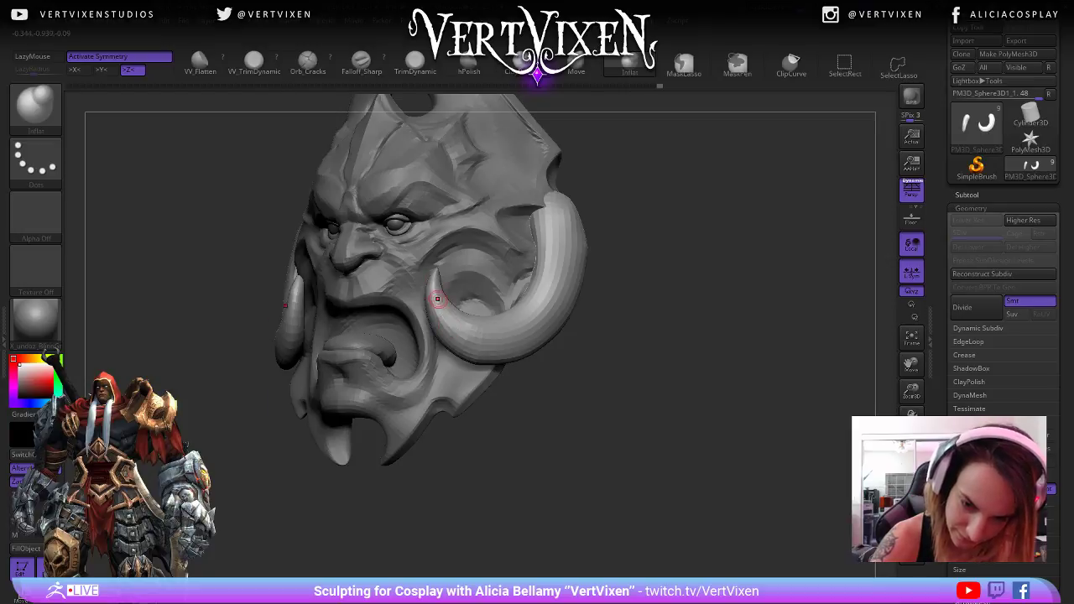
right_click(459, 336)
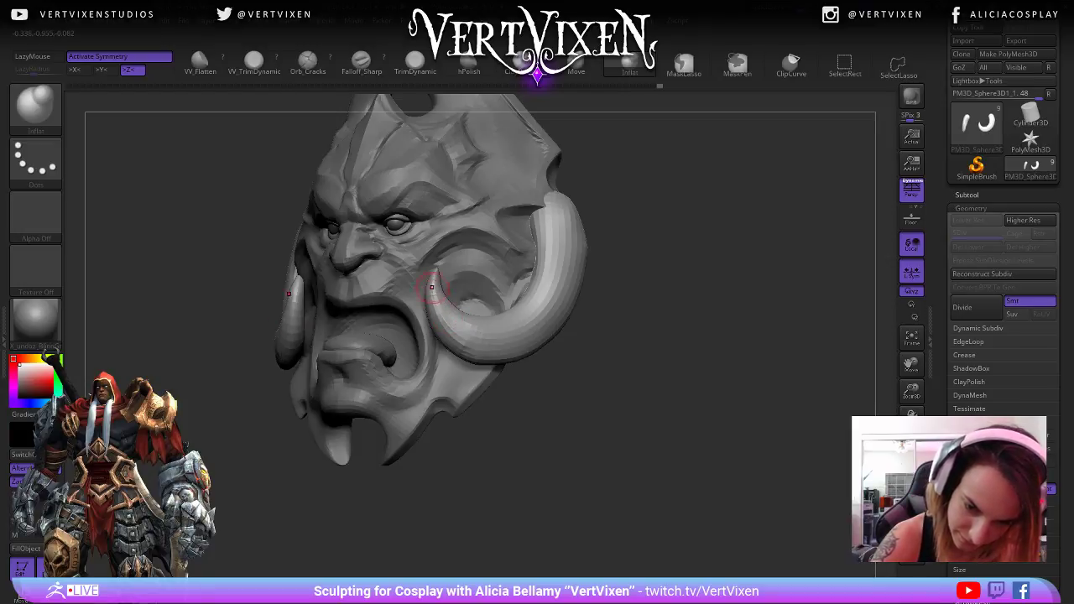
- Build up the underside of the horns' lower bend with the Inflat brush
right_click_drag(650, 361, 503, 344)
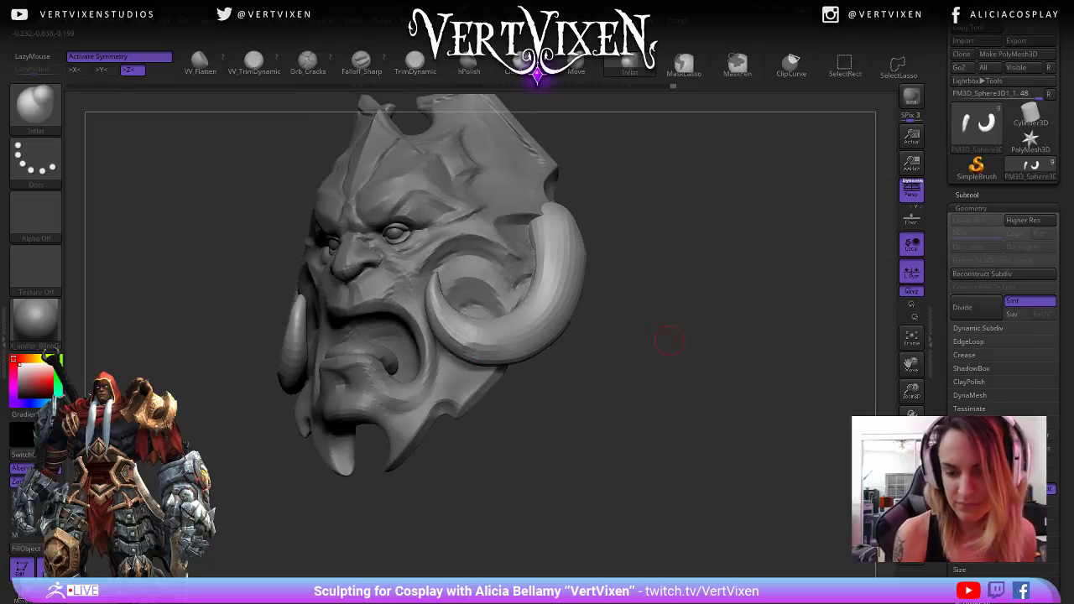
right_click_drag(668, 338, 646, 382)
mouse_move(487, 377)
left_mouse_down()
mouse_move(515, 386)
mouse_move(575, 359)
left_mouse_up()
mouse_move(711, 384)
right_mouse_down()
mouse_move(728, 455)
mouse_move(637, 406)
right_mouse_up()
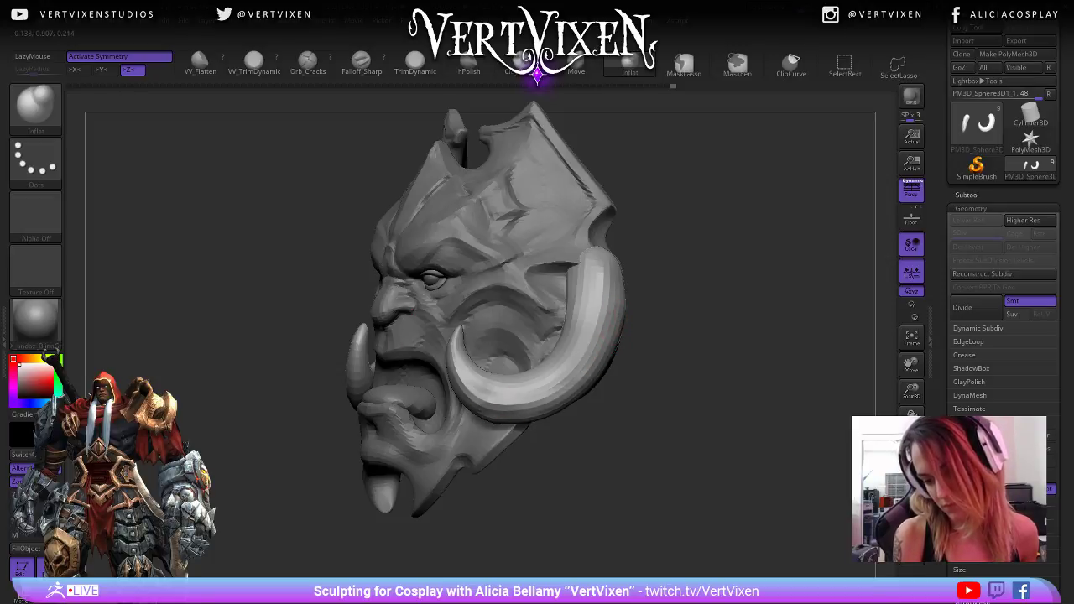
mouse_move(482, 386)
right_mouse_down()
mouse_move(465, 394)
mouse_move(472, 366)
right_mouse_up()
- Polish the outer edge of both horns around the lower bend and up toward the tips with the hPolish brush
key("b")
key("h")
key("p")
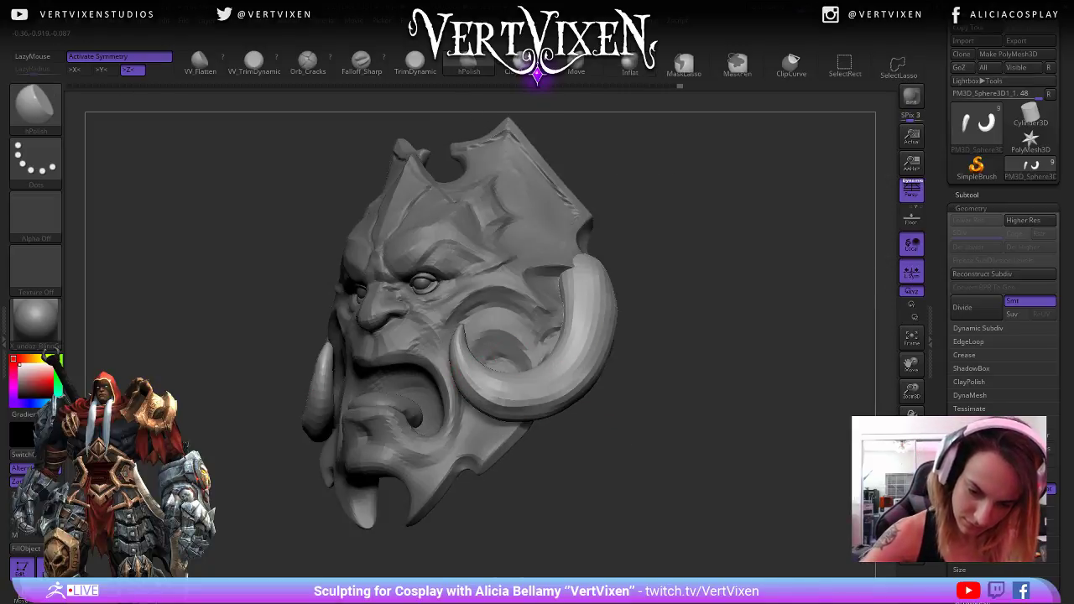
right_click_drag(647, 388, 510, 400)
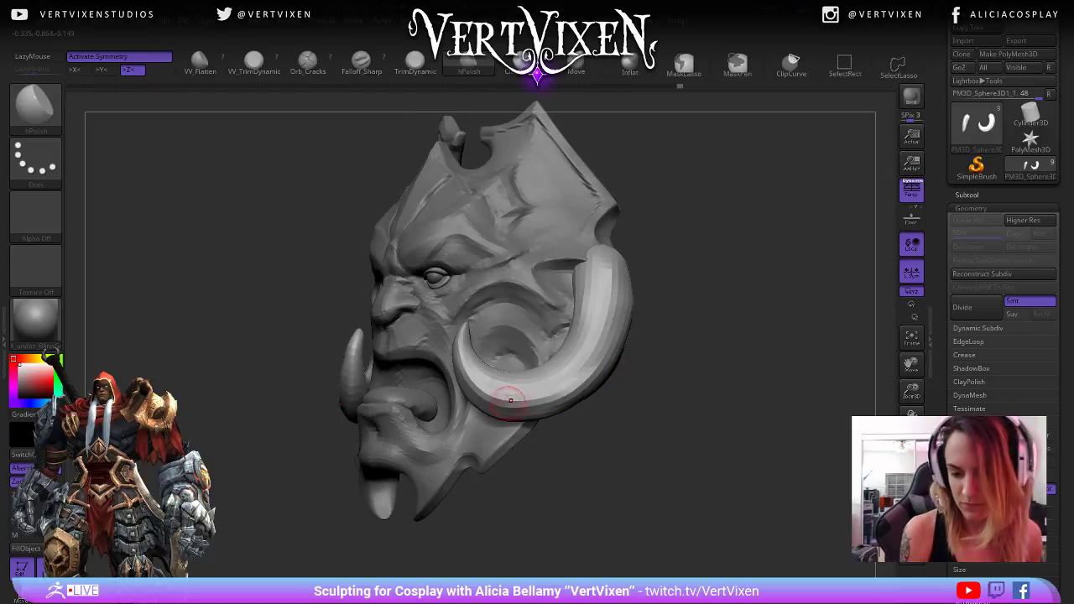
left_click_drag(507, 412, 567, 406)
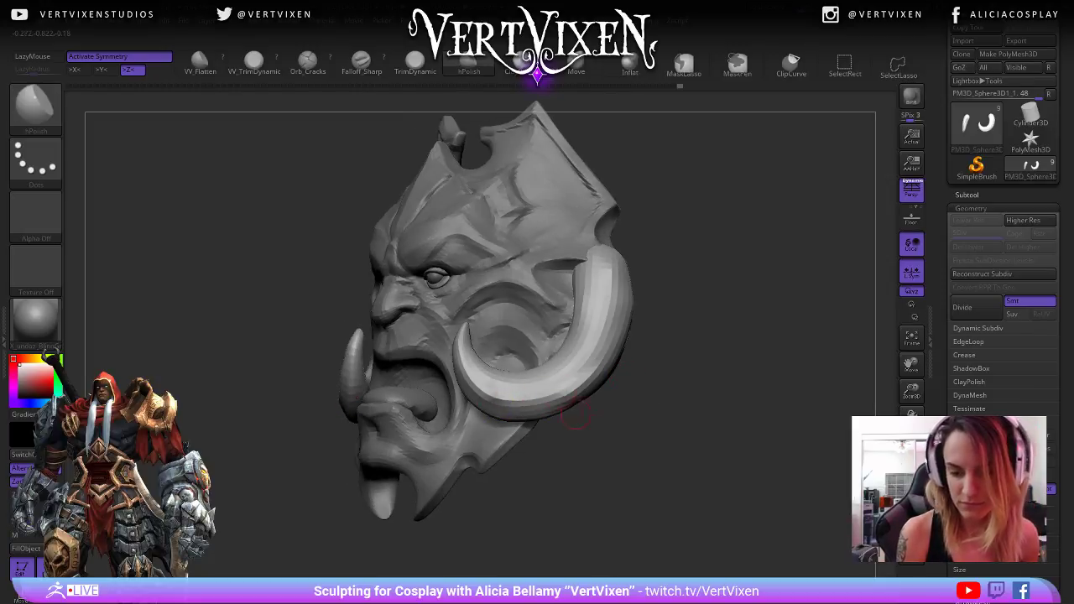
mouse_move(568, 406)
right_mouse_down()
mouse_move(608, 402)
mouse_move(542, 403)
mouse_move(707, 431)
mouse_move(607, 424)
right_mouse_up()
left_click_drag(459, 356, 479, 403)
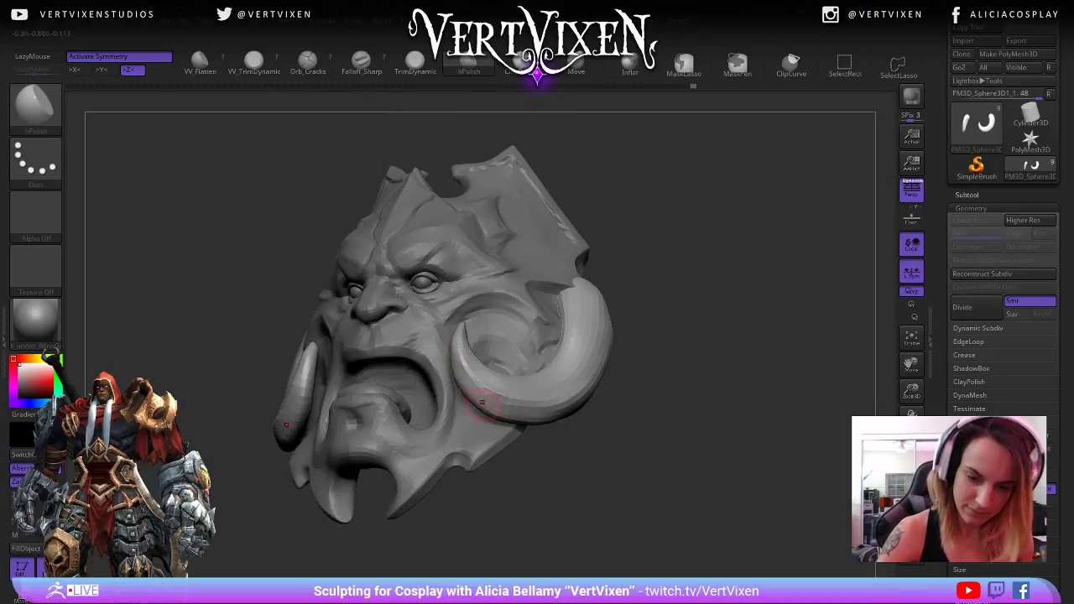
right_click_drag(594, 427, 672, 415)
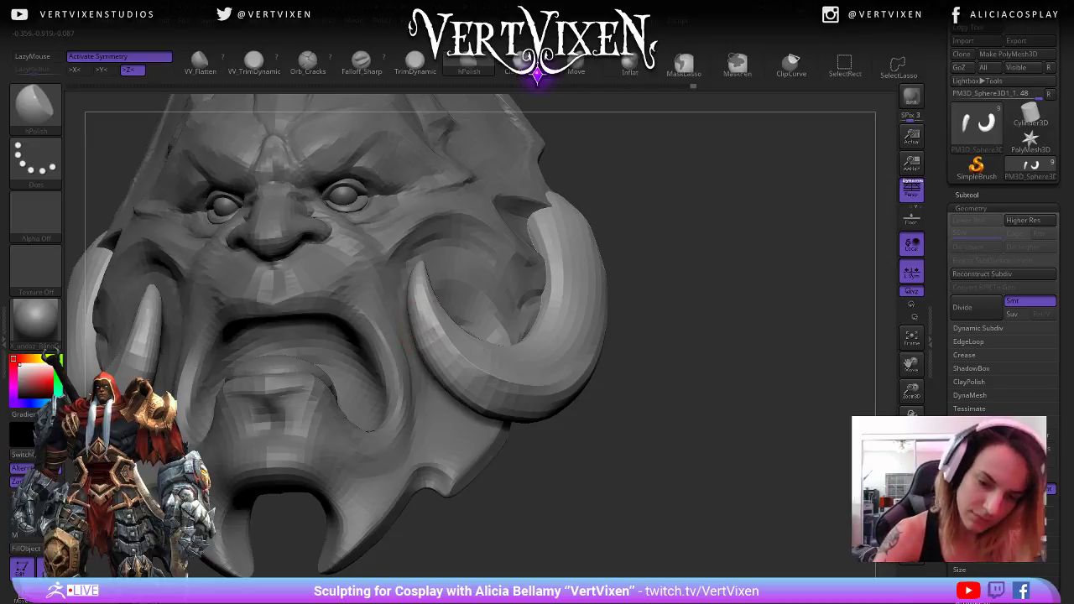
- Polish the side faces of the horns just below the tips with hPolish, undoing the last unwanted stroke
right_click_drag(421, 325, 436, 289)
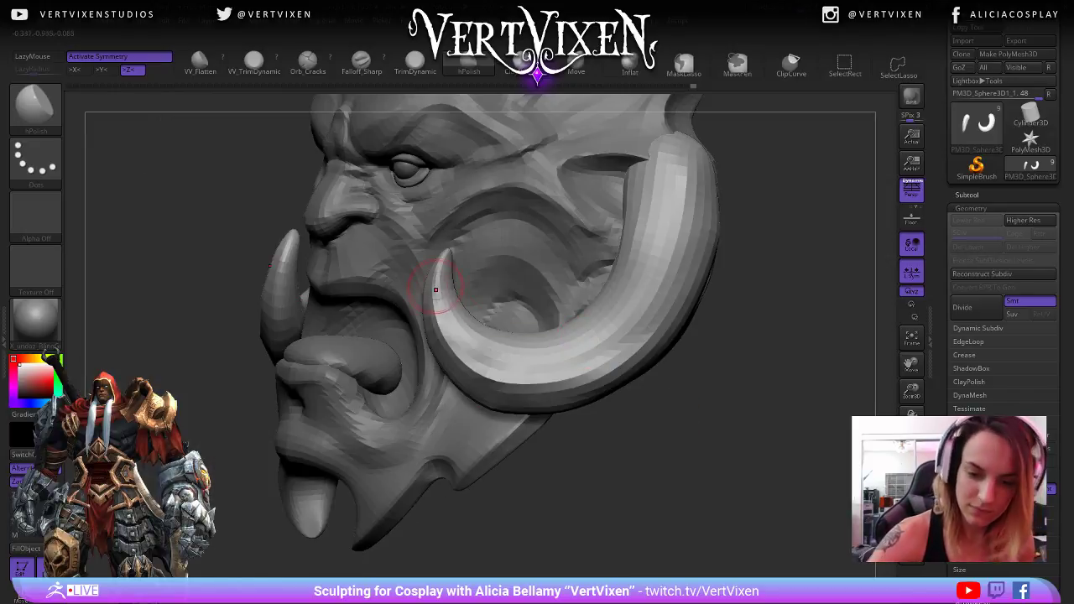
left_click_drag(439, 311, 474, 347)
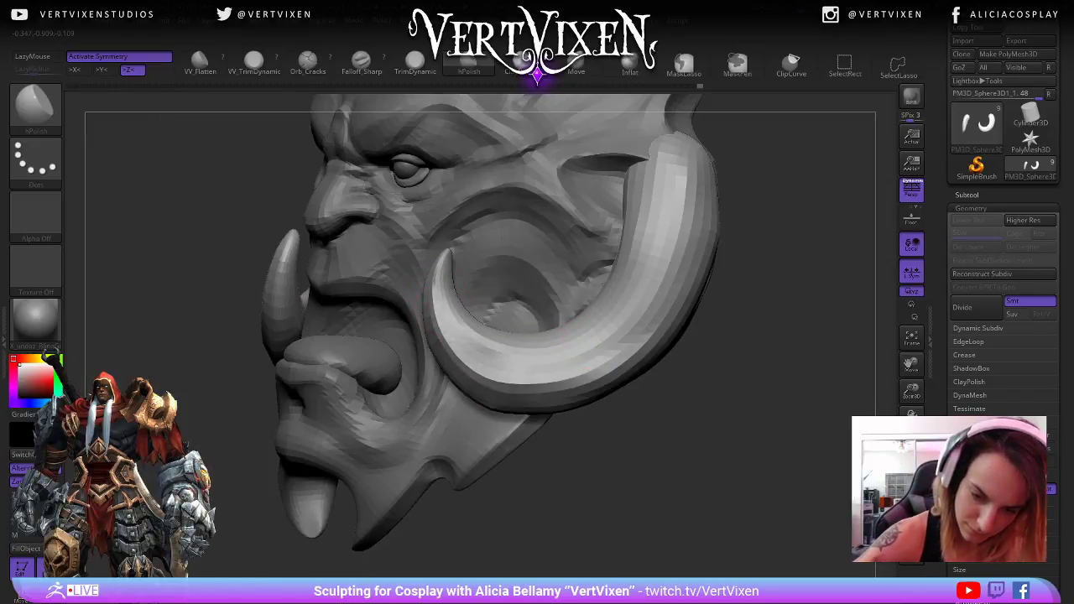
mouse_move(443, 300)
left_mouse_down()
mouse_move(503, 361)
mouse_move(446, 307)
left_mouse_up()
key("ctrl+z")
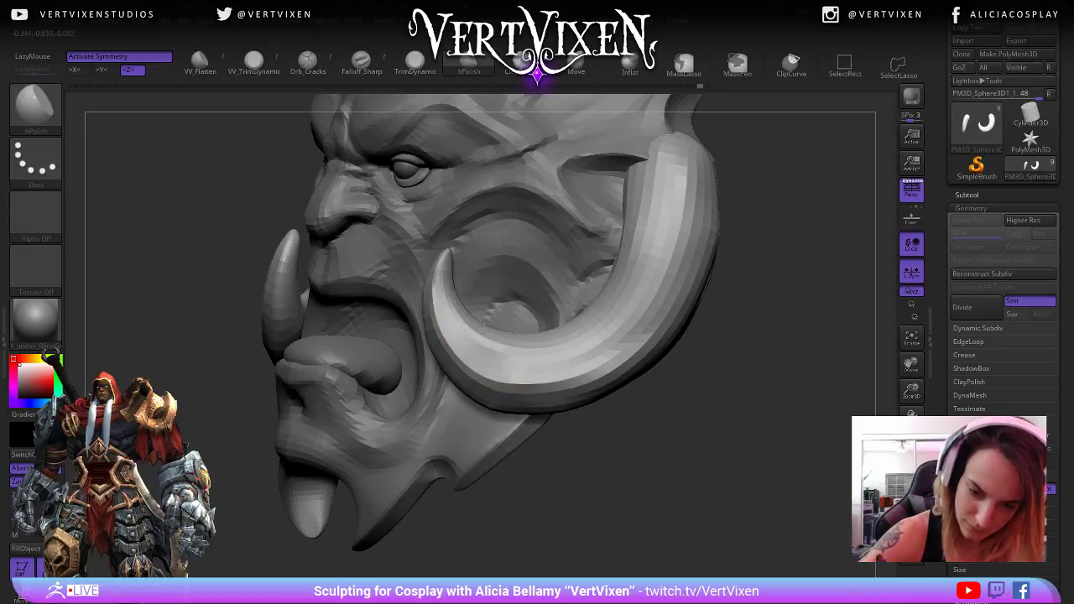
mouse_move(664, 503)
right_mouse_down("ctrl")
mouse_move(680, 417)
mouse_move(683, 504)
right_mouse_up("ctrl")
right_click_drag(483, 339, 468, 340)
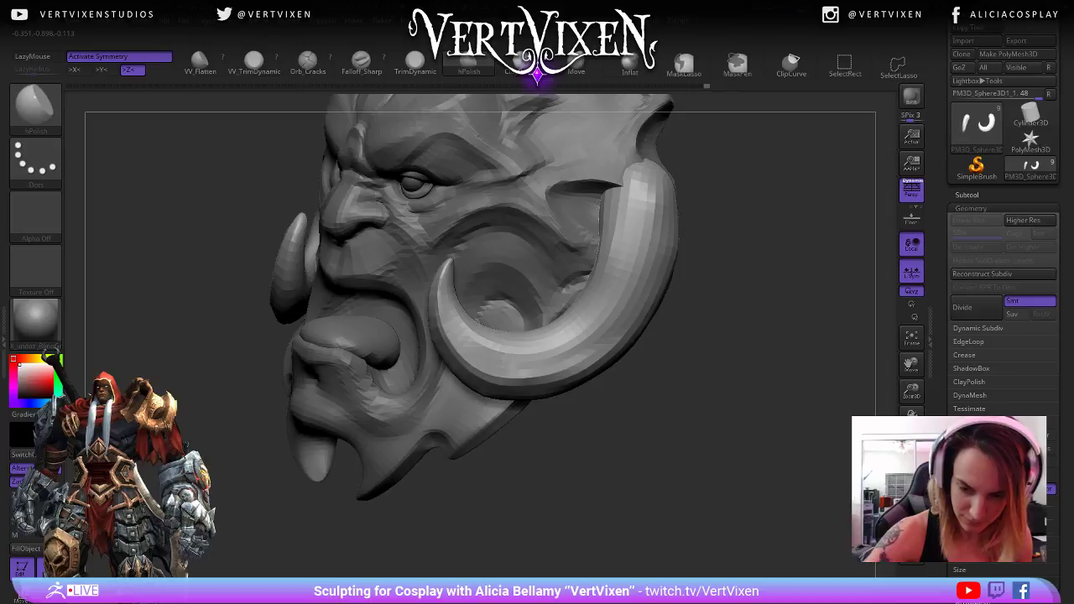
- Check the horns from the side and below, and smooth the underside of their lower curve
right_click_drag(633, 379, 562, 353)
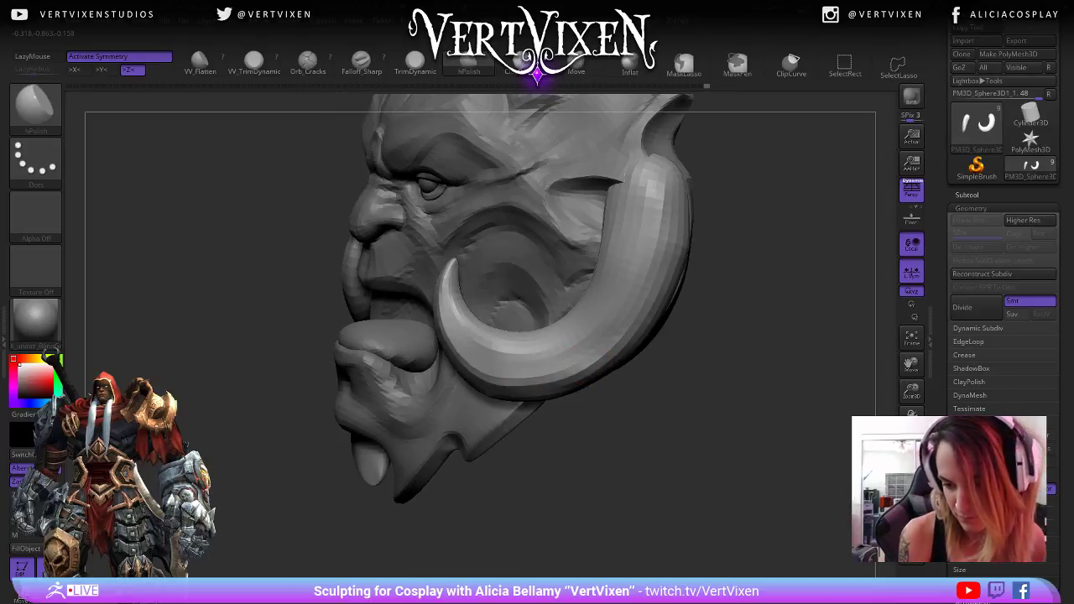
right_click_drag(588, 319, 683, 305)
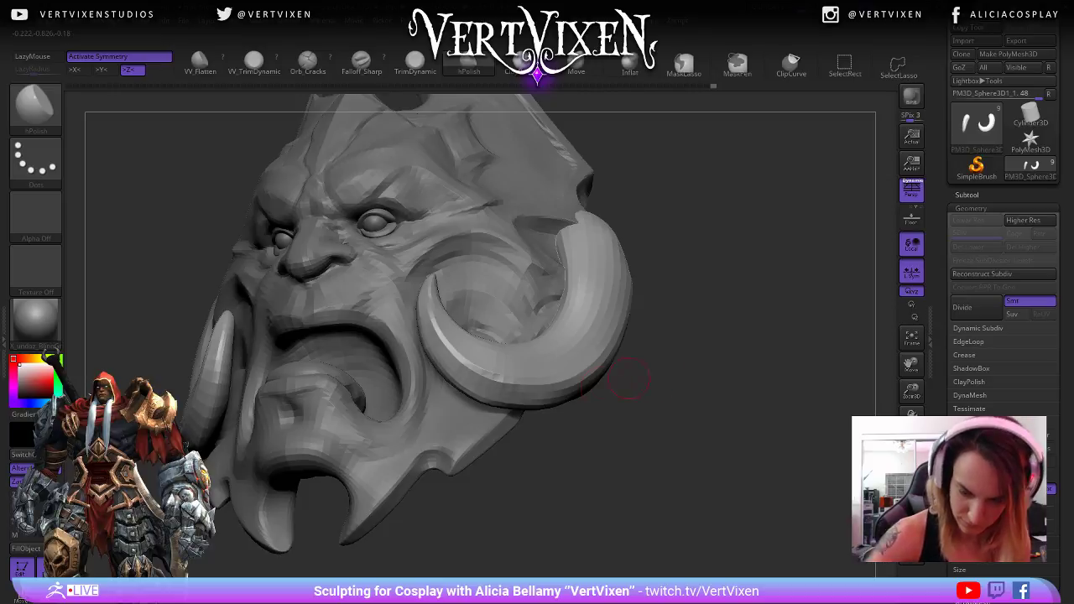
mouse_move(628, 378)
right_mouse_down()
mouse_move(537, 401)
mouse_move(616, 411)
mouse_move(671, 436)
right_mouse_up()
mouse_move(671, 436)
right_mouse_down("ctrl")
mouse_move(667, 515)
mouse_move(626, 475)
mouse_move(668, 511)
mouse_move(656, 515)
right_mouse_up("ctrl")
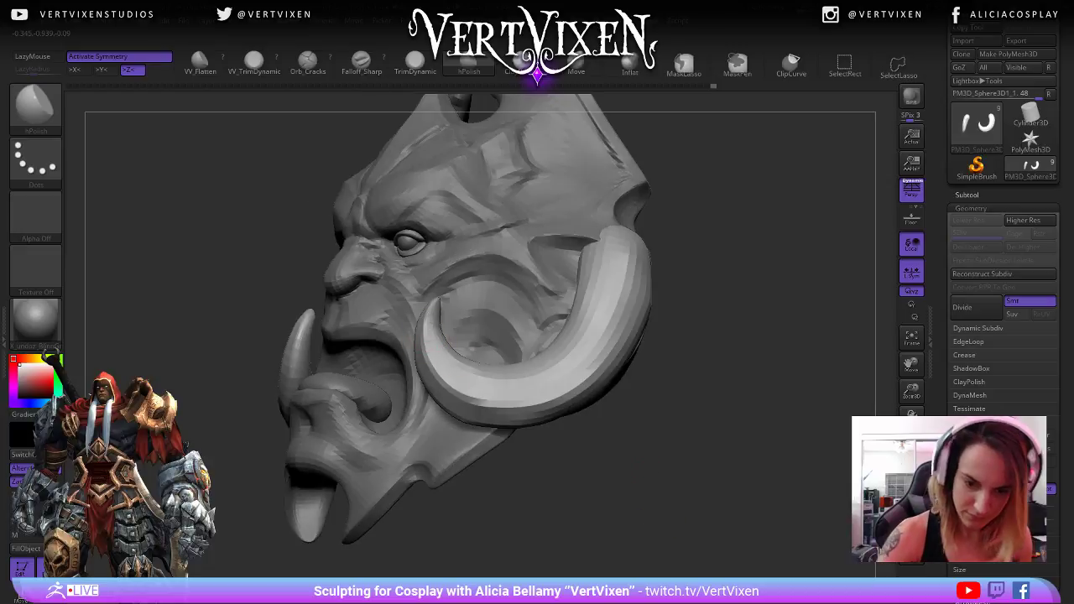
right_click_drag(587, 331, 646, 334)
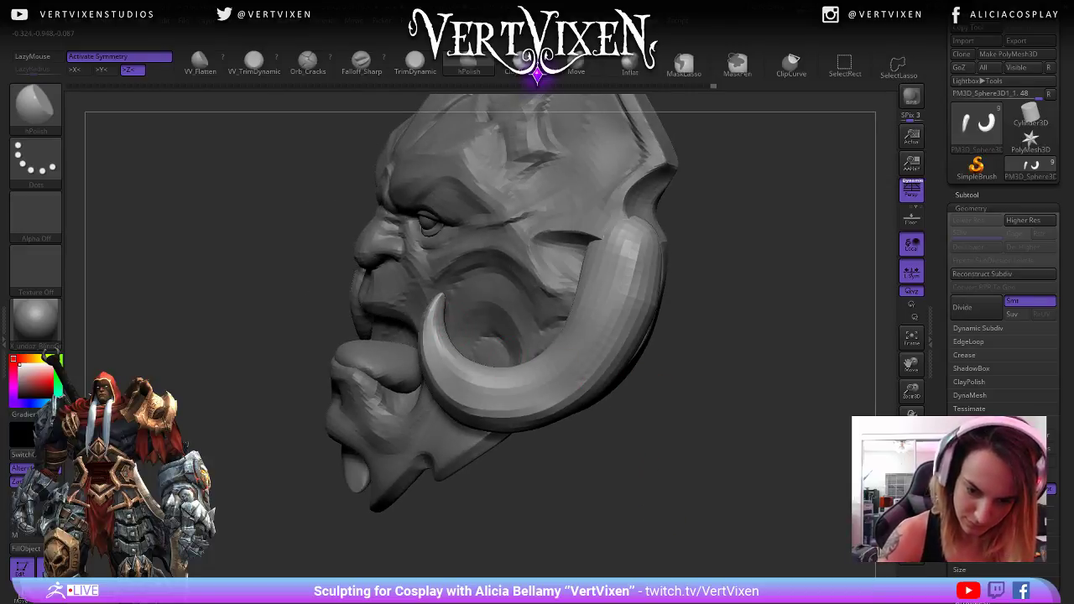
right_click_drag(449, 352, 595, 483)
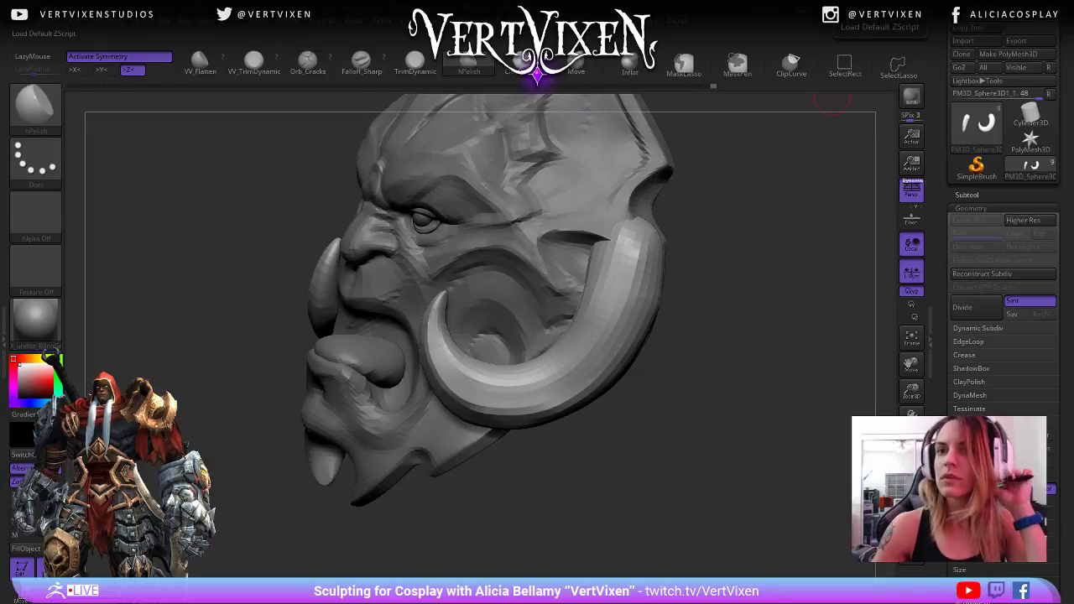
right_click_drag(580, 445, 715, 451)
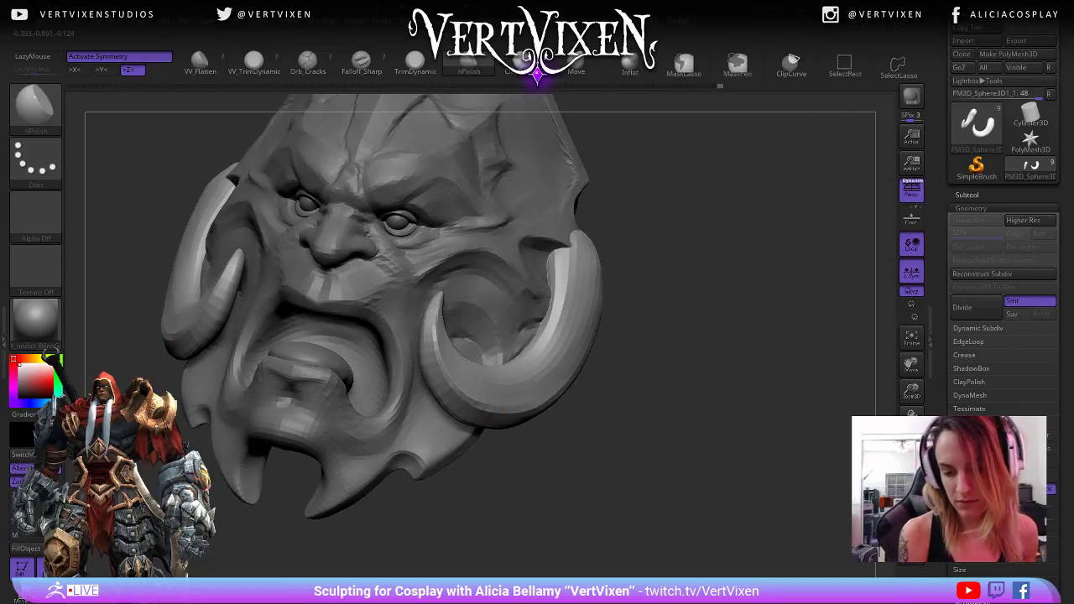
right_click_drag(637, 419, 516, 416)
mouse_move(604, 404)
right_mouse_down()
mouse_move(539, 404)
mouse_move(587, 373)
right_mouse_up()
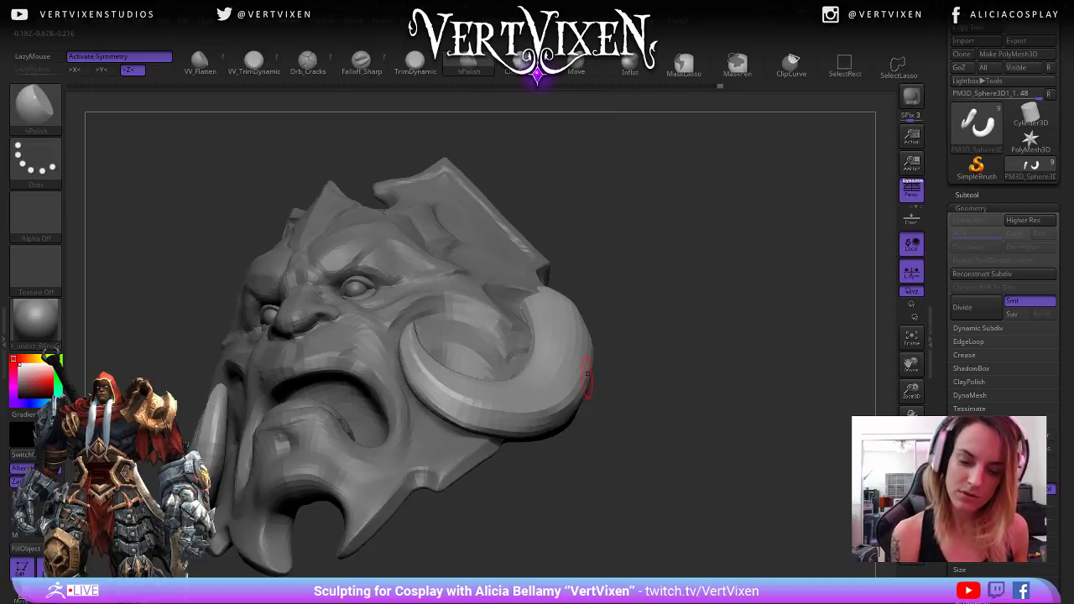
left_click_drag(443, 412, 556, 436, "shift")
right_click_drag(557, 437, 436, 424)
- Reshape the underside of both horns' lower bend with the Move brush
mouse_move(600, 520)
right_mouse_down()
mouse_move(621, 520)
mouse_move(638, 491)
mouse_move(751, 491)
mouse_move(694, 466)
mouse_move(738, 444)
mouse_move(703, 423)
mouse_move(708, 478)
mouse_move(747, 482)
mouse_move(703, 474)
mouse_move(735, 480)
right_mouse_up()
right_click_drag(432, 331, 470, 378)
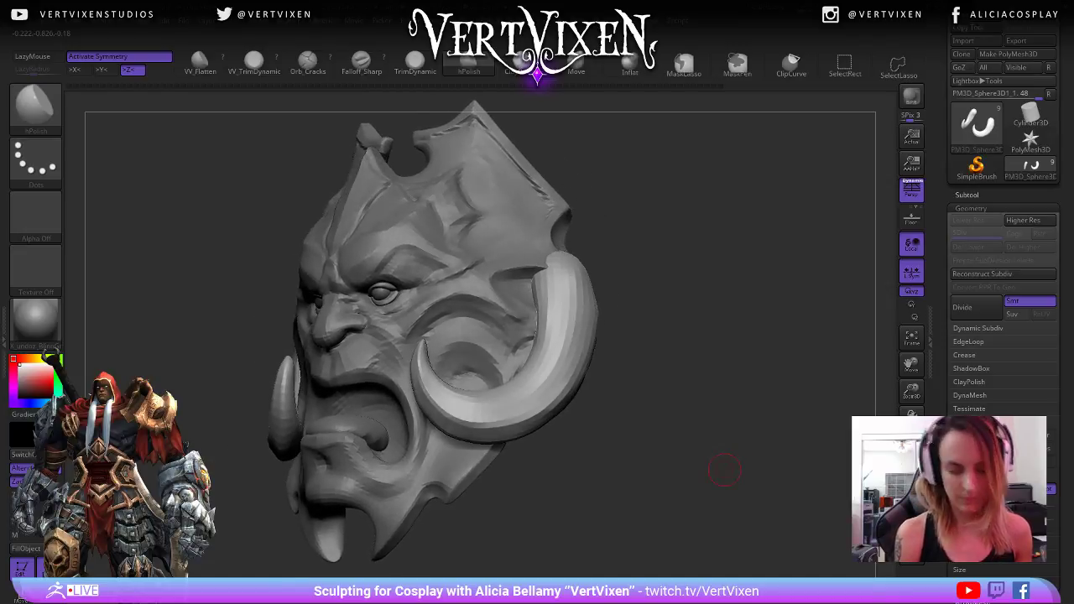
key("b")
key("m")
key("v")
key("space")
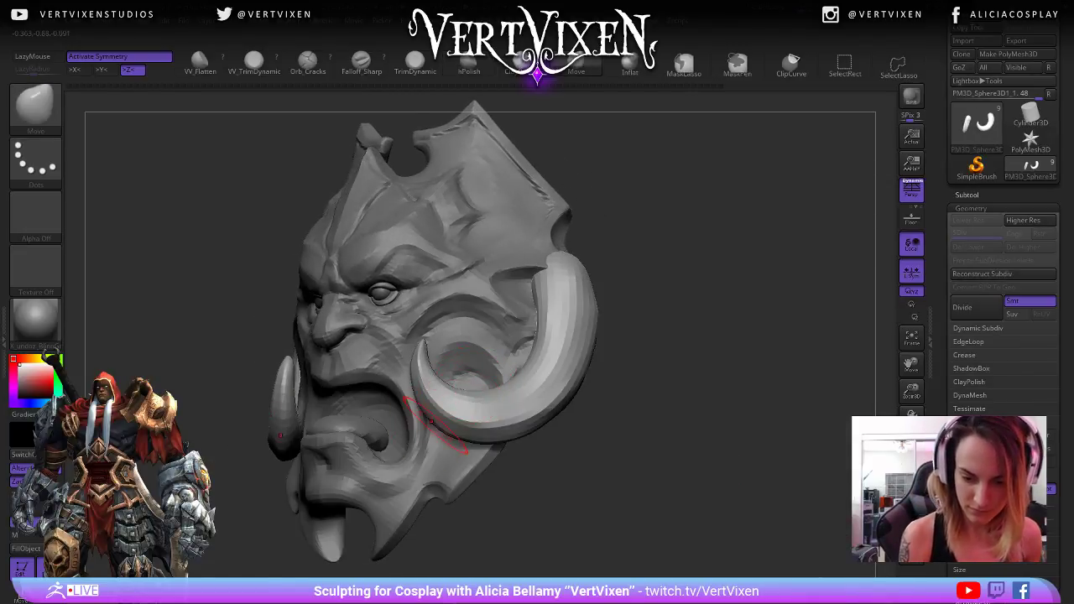
key("space")
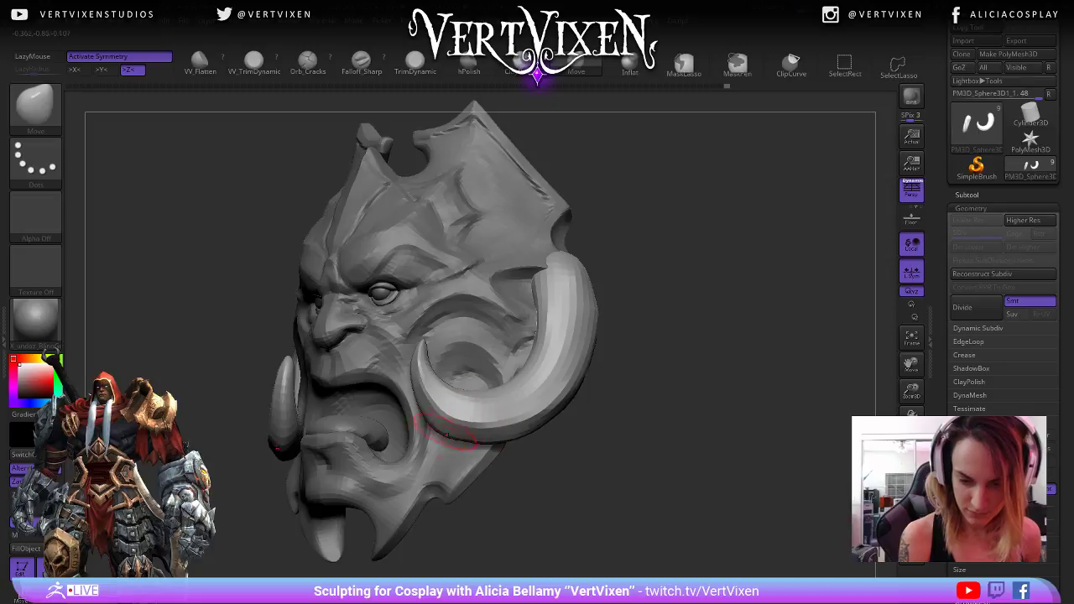
right_click_drag(465, 412, 453, 438)
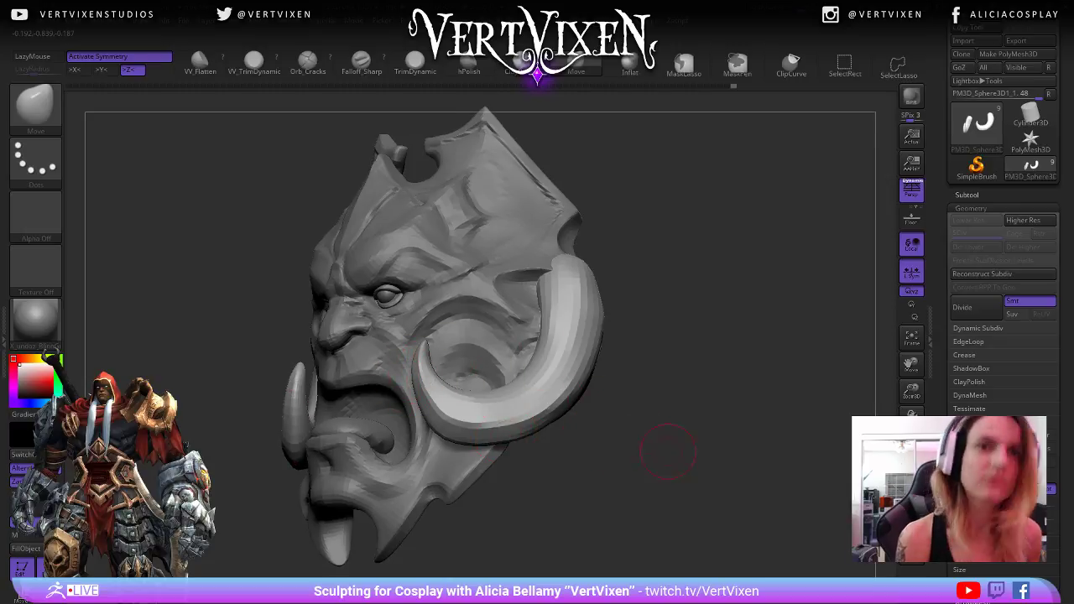
- Nudge the outer curve of both horns just below the tips with the Move brush
right_click_drag(667, 451, 627, 397)
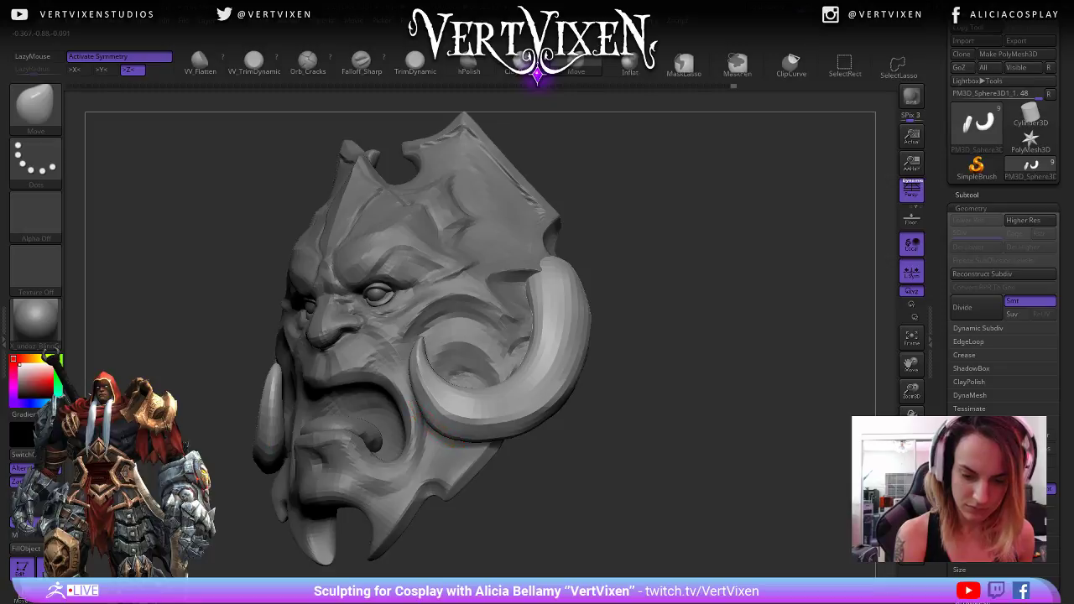
mouse_move(556, 432)
right_mouse_down()
mouse_move(523, 395)
mouse_move(439, 363)
right_mouse_up()
key("space")
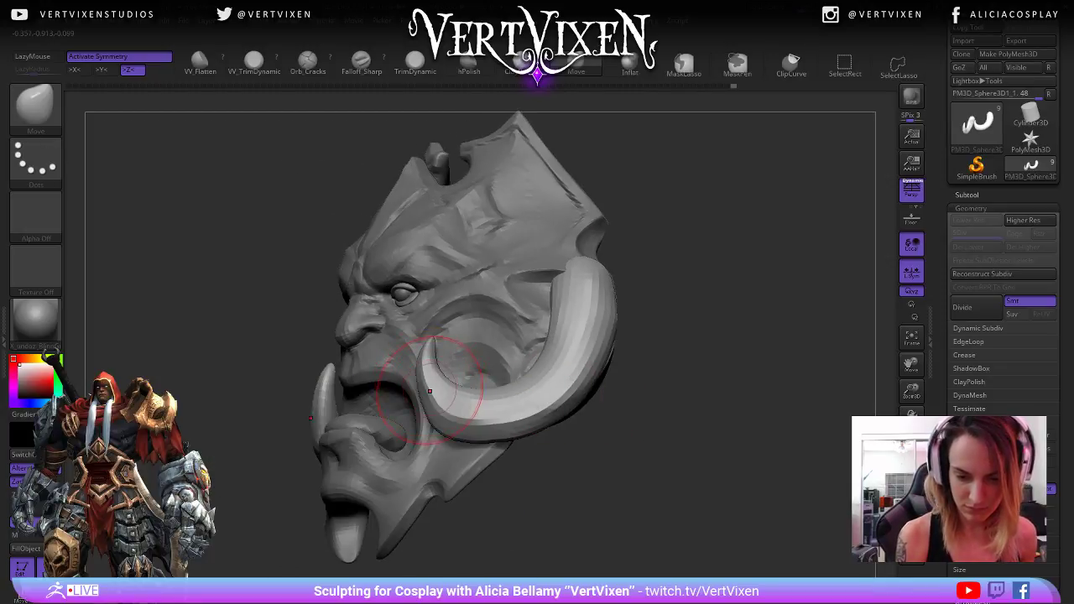
key("space")
left_click_drag(430, 391, 425, 391)
key("space")
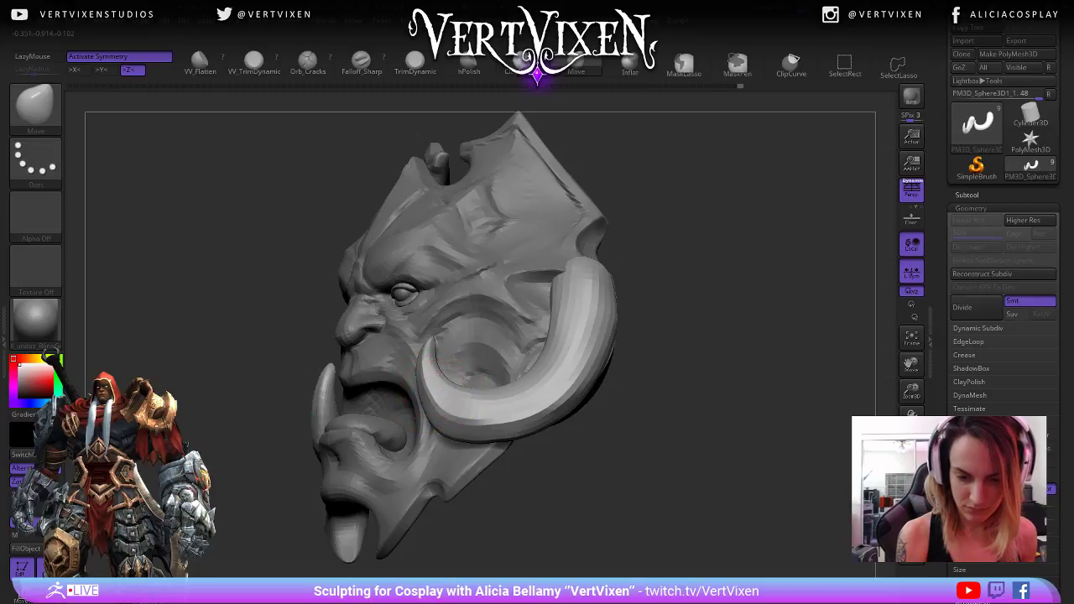
right_click_drag(493, 370, 597, 336)
mouse_move(597, 336)
right_mouse_down()
mouse_move(537, 352)
mouse_move(617, 369)
mouse_move(635, 421)
right_mouse_up()
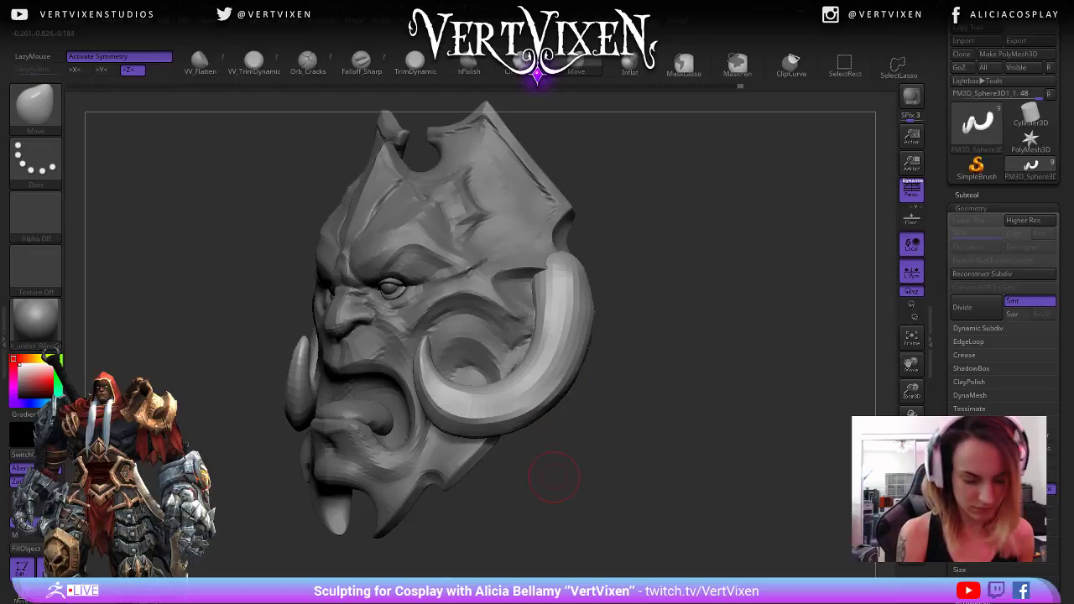
- Polish the horns' tips and lower front curve with the hPolish brush
mouse_move(554, 477)
right_mouse_down()
mouse_move(559, 456)
mouse_move(465, 410)
right_mouse_up()
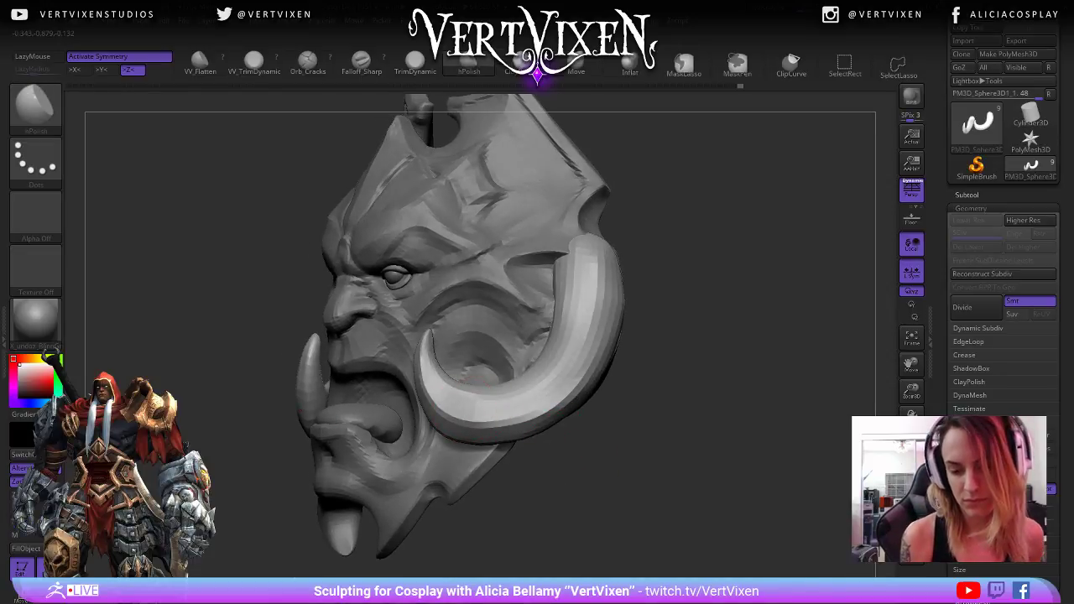
right_click_drag(619, 401, 465, 387)
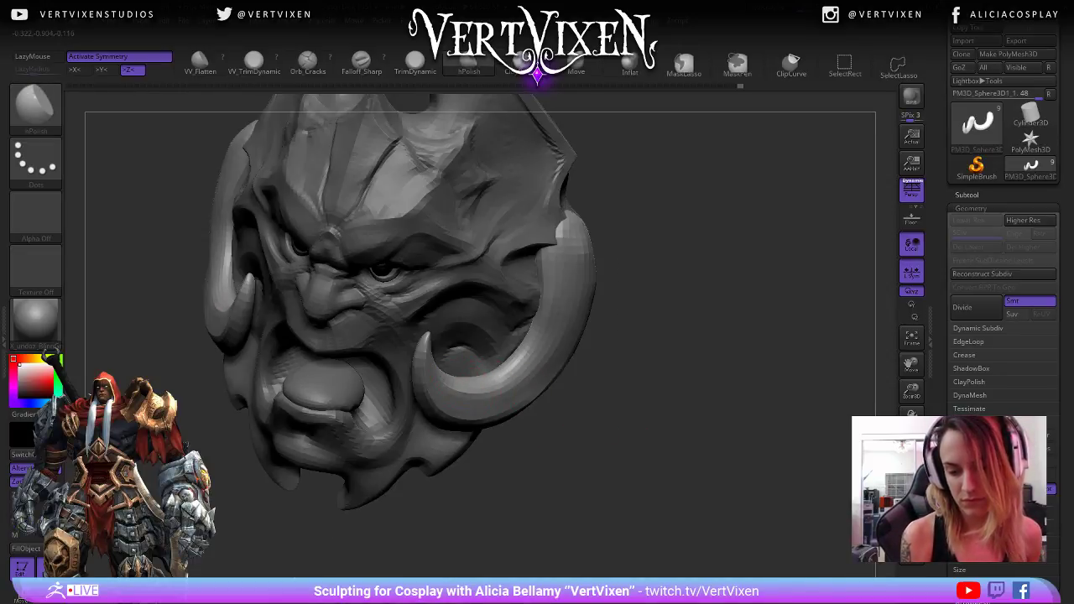
mouse_move(465, 387)
right_mouse_down()
mouse_move(546, 347)
mouse_move(574, 390)
right_mouse_up()
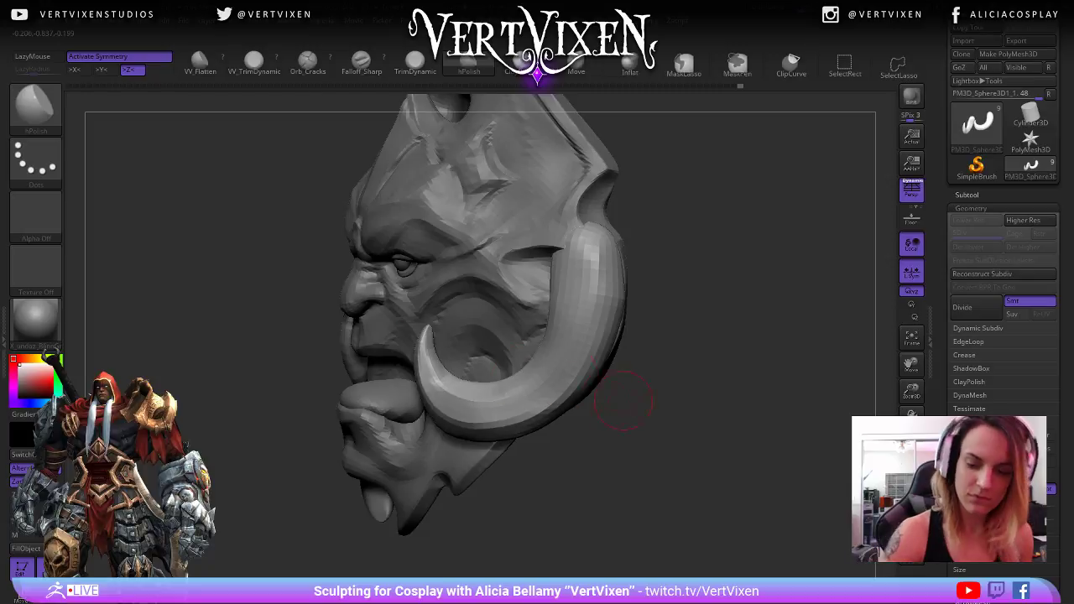
left_click_drag(623, 400, 597, 398)
right_click_drag(432, 340, 419, 373)
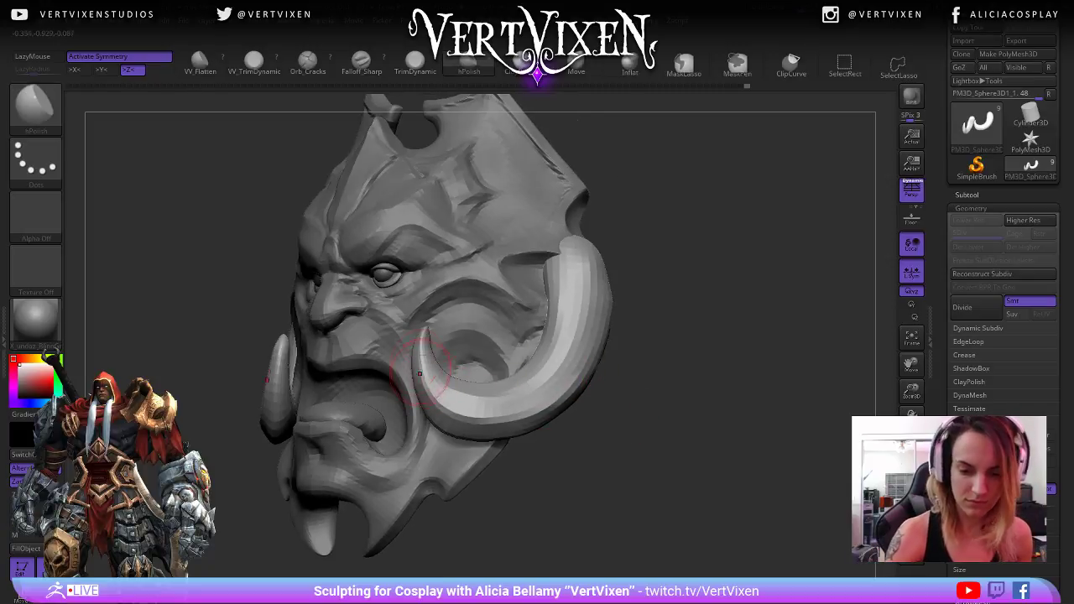
right_click_drag(483, 403, 453, 377)
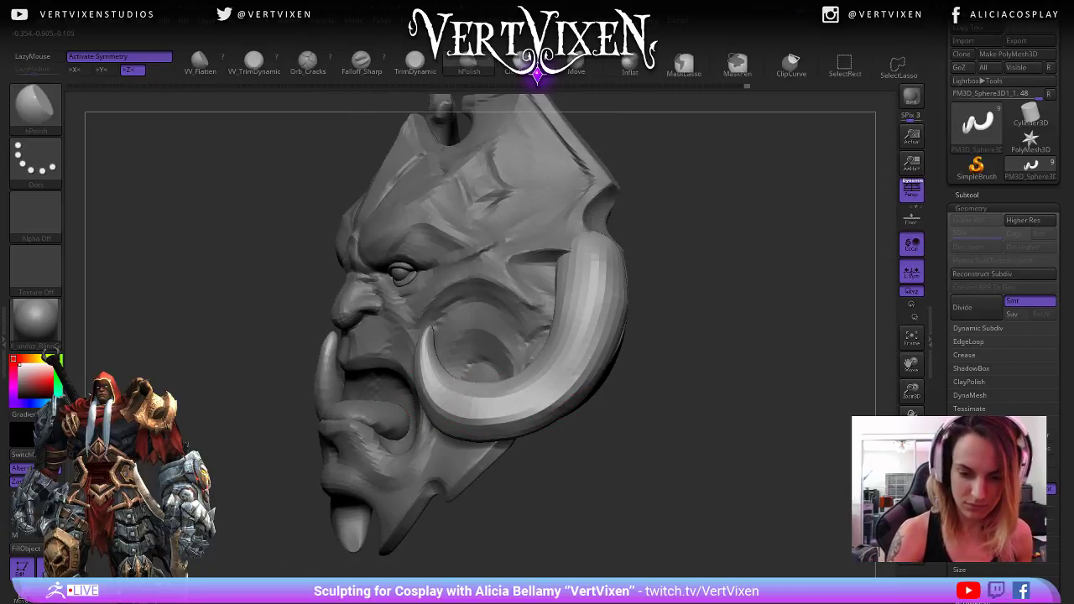
left_click_drag(606, 407, 628, 379)
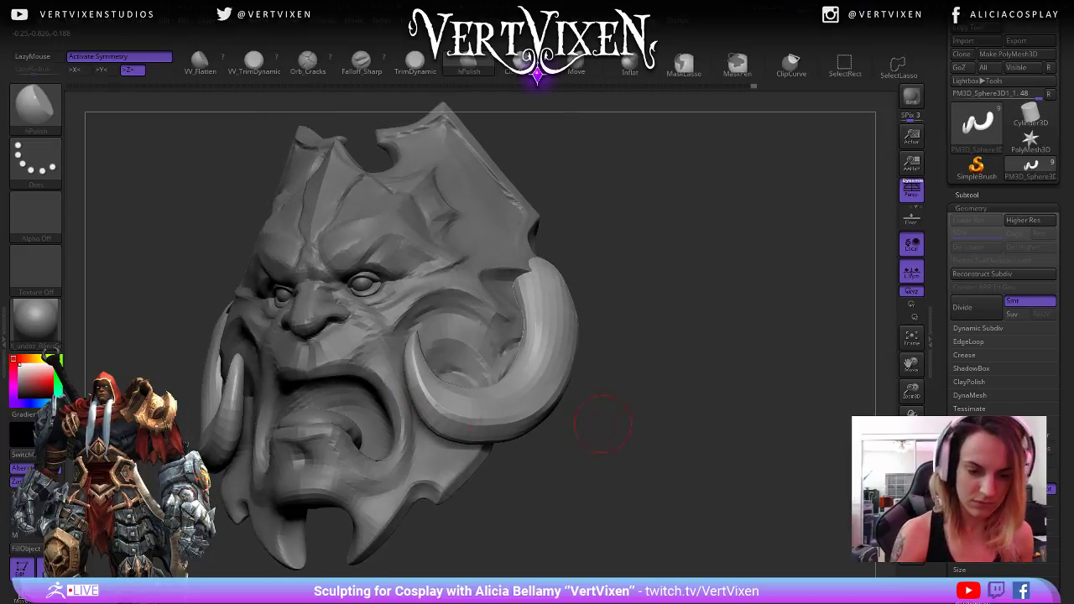
mouse_move(601, 422)
left_mouse_down()
mouse_move(671, 411)
mouse_move(493, 404)
mouse_move(536, 409)
left_mouse_up()
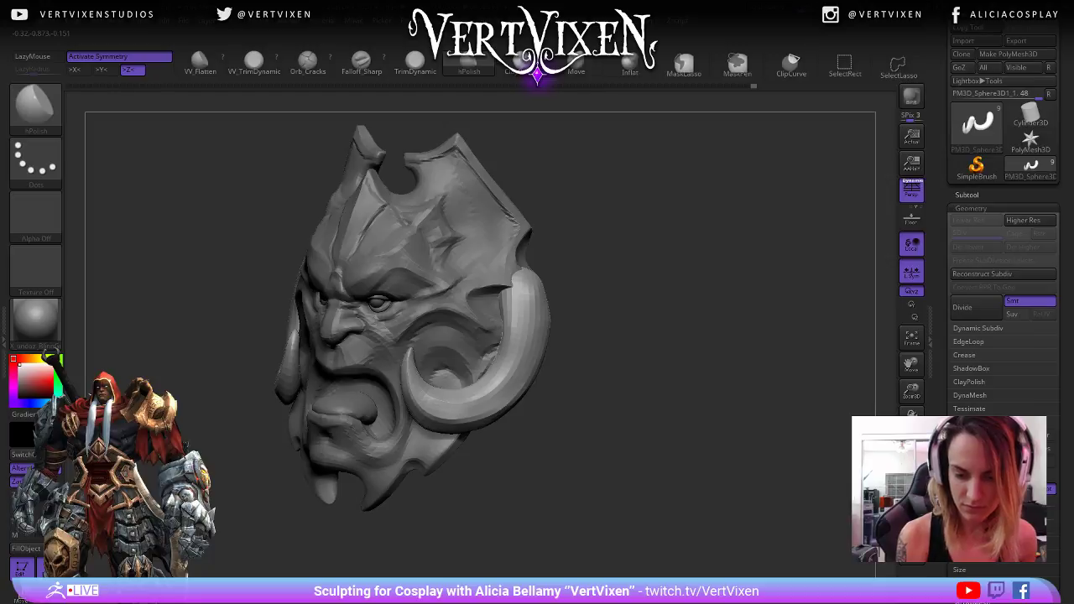
- Check the whole sculpt from the opposite side and the front, and save the file to disk
mouse_move(594, 363)
left_mouse_down()
mouse_move(560, 361)
mouse_move(631, 369)
mouse_move(513, 405)
mouse_move(659, 411)
mouse_move(634, 357)
left_mouse_up()
mouse_move(587, 386)
left_mouse_down()
mouse_move(642, 384)
mouse_move(632, 391)
left_mouse_up()
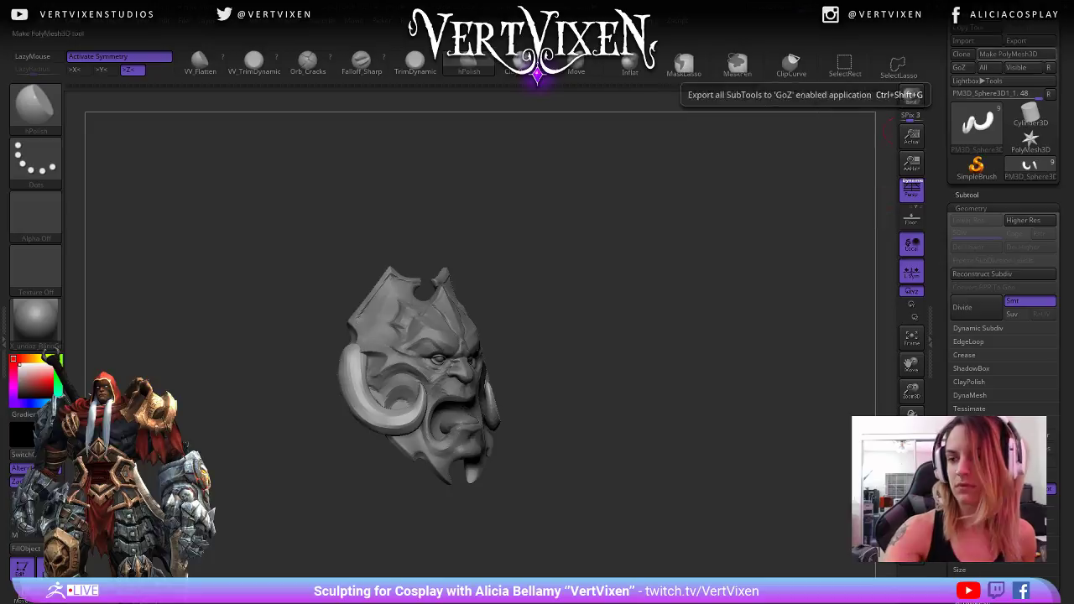
scroll(1029, 50, "up", 1)
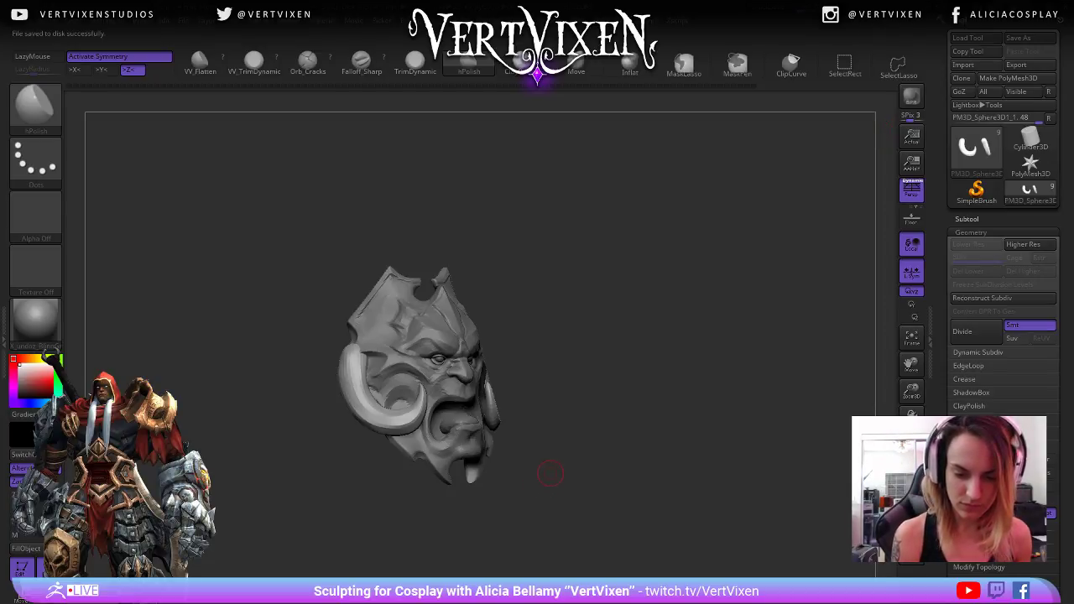
mouse_move(549, 473)
left_mouse_down()
mouse_move(611, 439)
mouse_move(628, 448)
mouse_move(662, 439)
mouse_move(639, 526)
left_mouse_up()
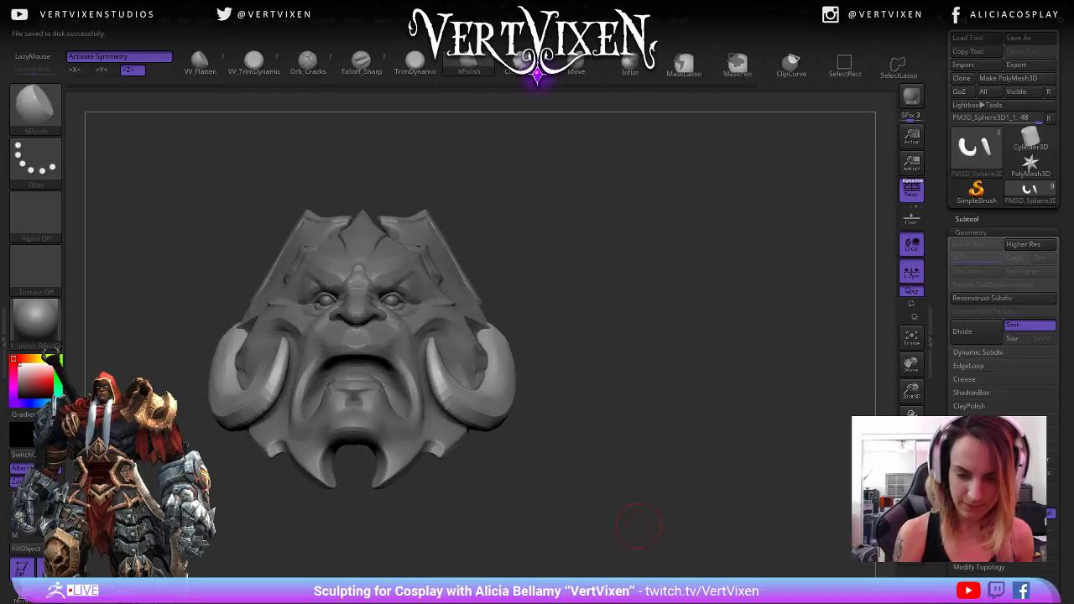
- Undo the trial smoothing near the horn tip and smooth the horns' lower front bend from an angled view
left_click_drag(435, 369, 437, 399, "shift")
key("ctrl+z")
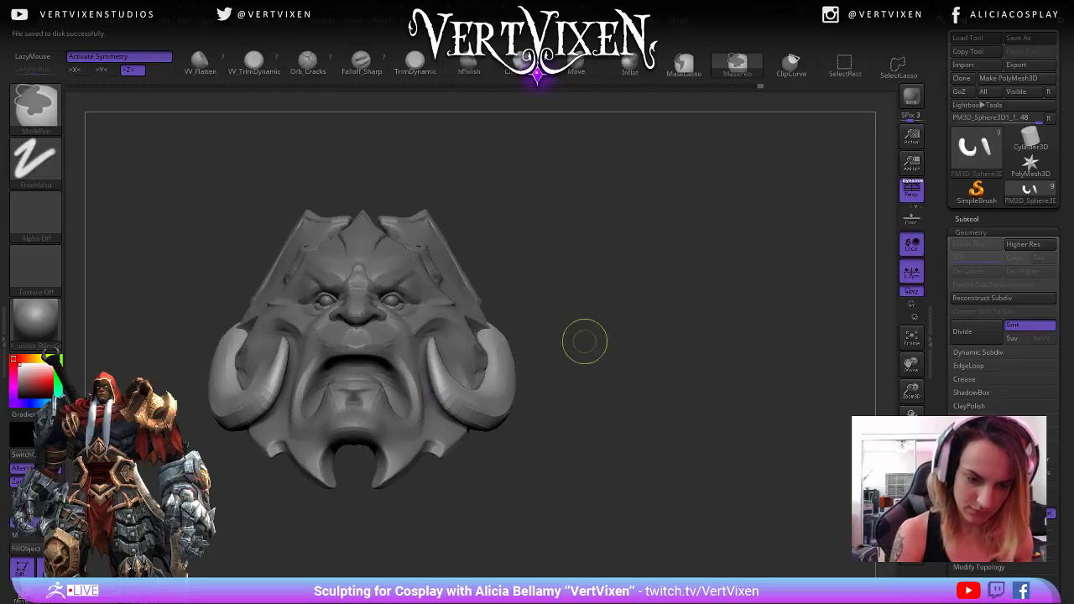
left_click_drag(585, 340, 651, 379)
left_click_drag(300, 431, 294, 457, "shift")
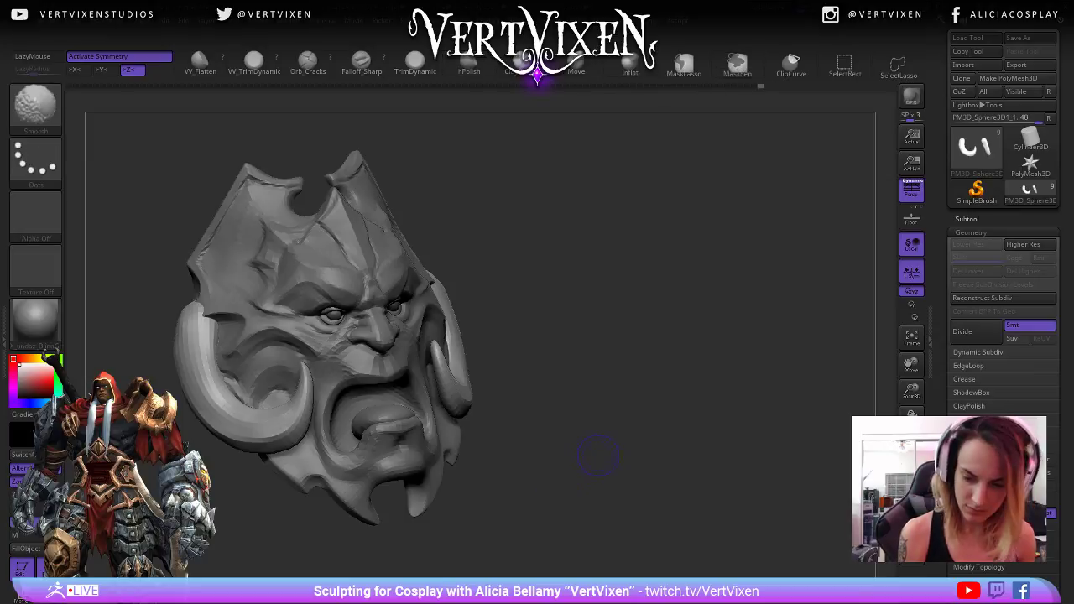
- Adjust the Smooth brush's Z Intensity and soften the horns toward the tips, undoing the last stroke on the underside
key("space")
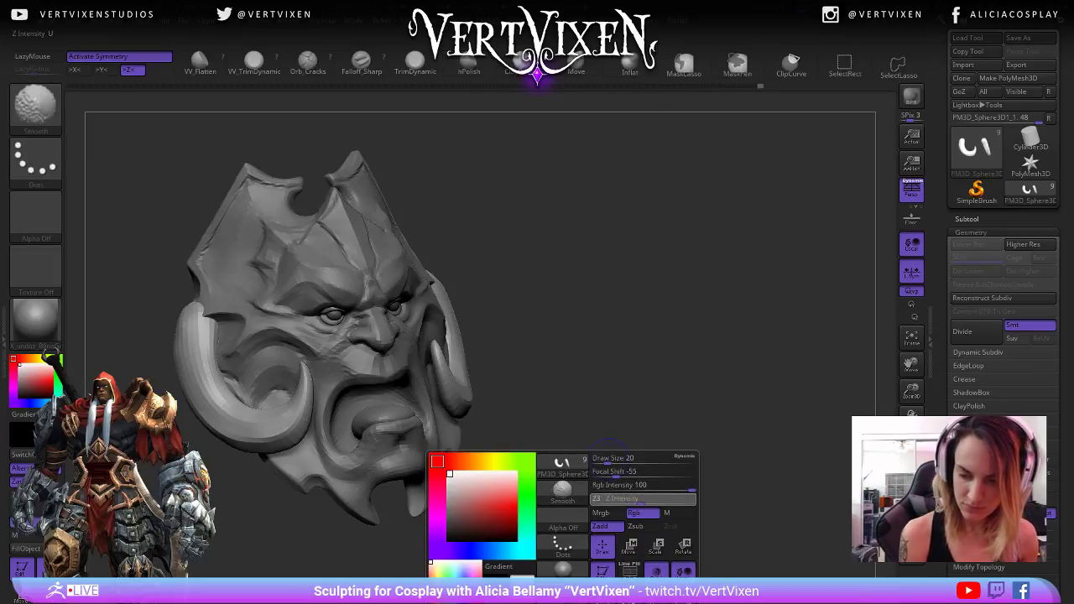
left_click_drag(625, 483, 661, 464, "alt")
mouse_move(338, 429)
left_mouse_down("shift")
mouse_move(346, 391)
mouse_move(333, 438)
left_mouse_up("shift")
left_click_drag(339, 386, 341, 357, "shift")
left_click_drag(554, 445, 583, 448)
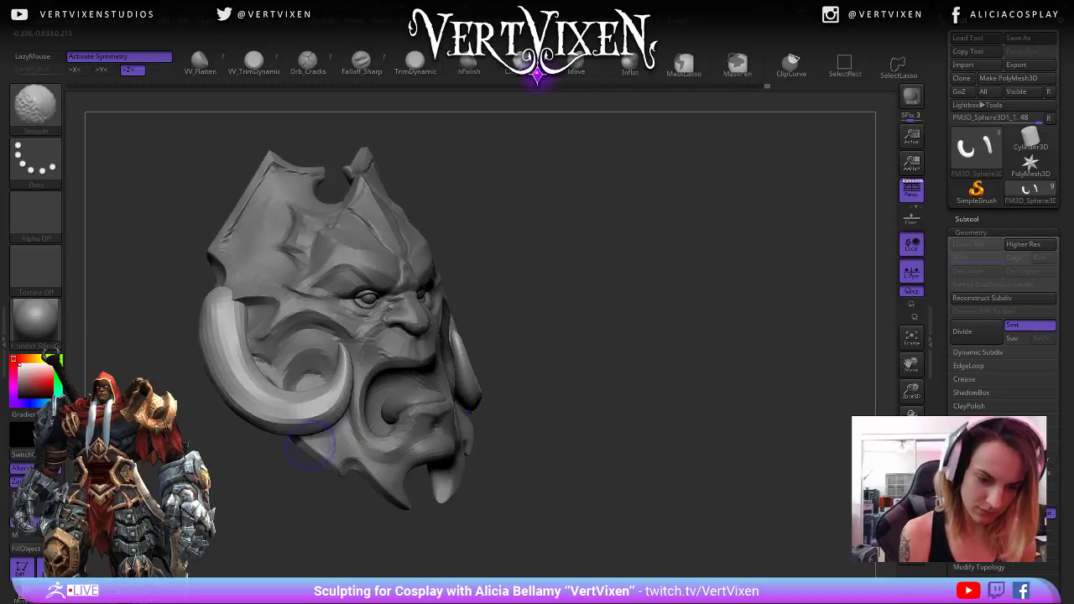
left_click_drag(311, 444, 335, 406, "shift")
key("ctrl+z")
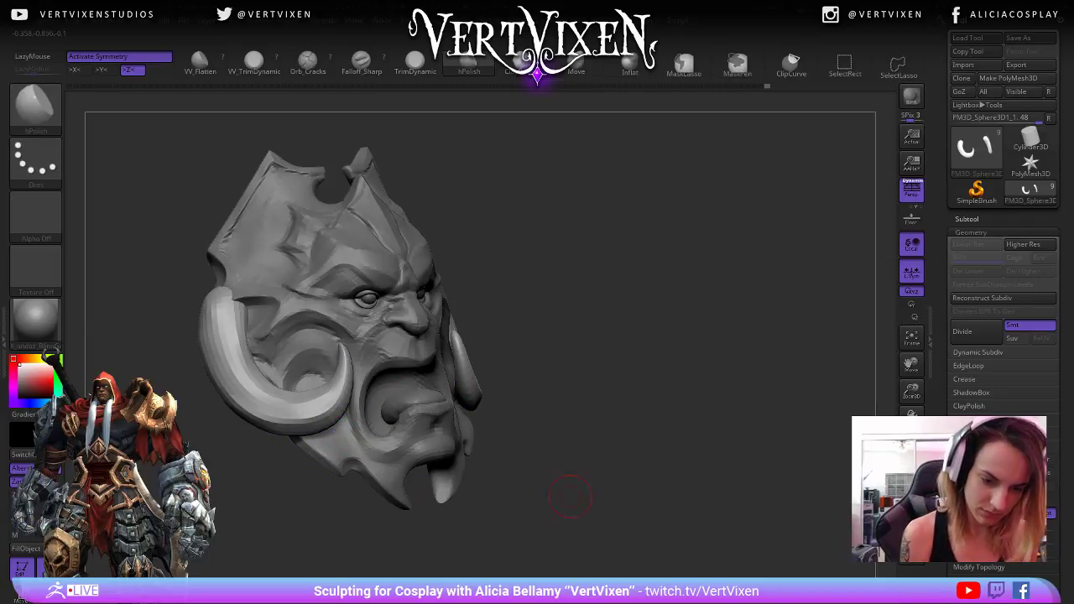
- Smooth the inner side of the horns' lower curve
left_click_drag(570, 496, 579, 522)
left_click_drag(299, 364, 295, 378, "shift")
left_click_drag(601, 325, 610, 348)
left_click_drag(264, 359, 306, 377, "shift")
left_click_drag(487, 359, 511, 356, "alt")
- Polish the outer side of the horns up toward the base with hPolish and smooth the lower curve
key("b")
key("Escape")
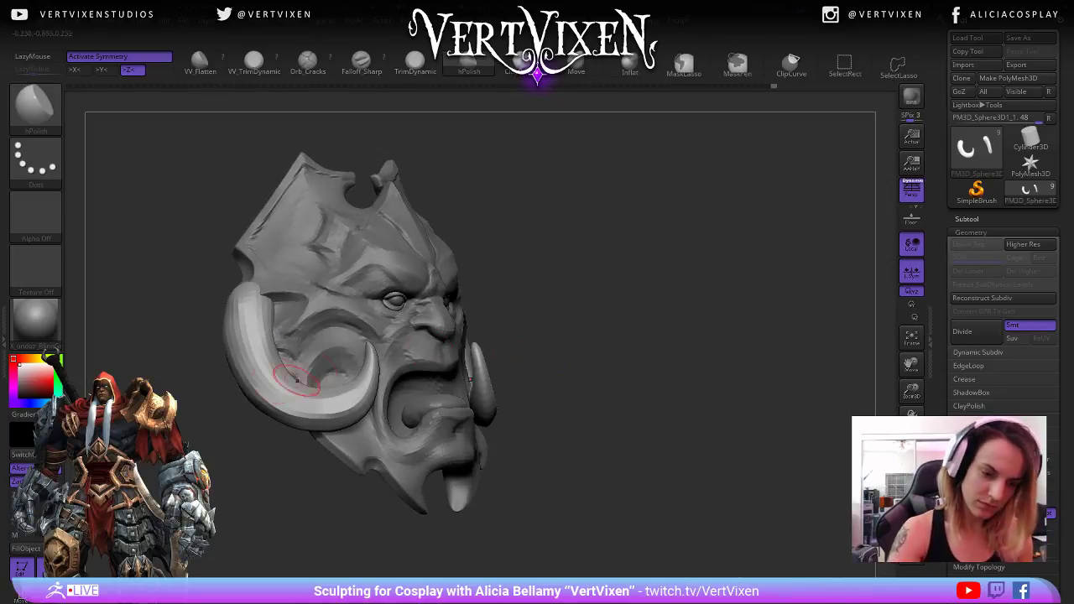
left_click_drag(262, 384, 239, 318)
mouse_move(553, 356)
left_mouse_down()
mouse_move(530, 359)
mouse_move(547, 361)
left_mouse_up()
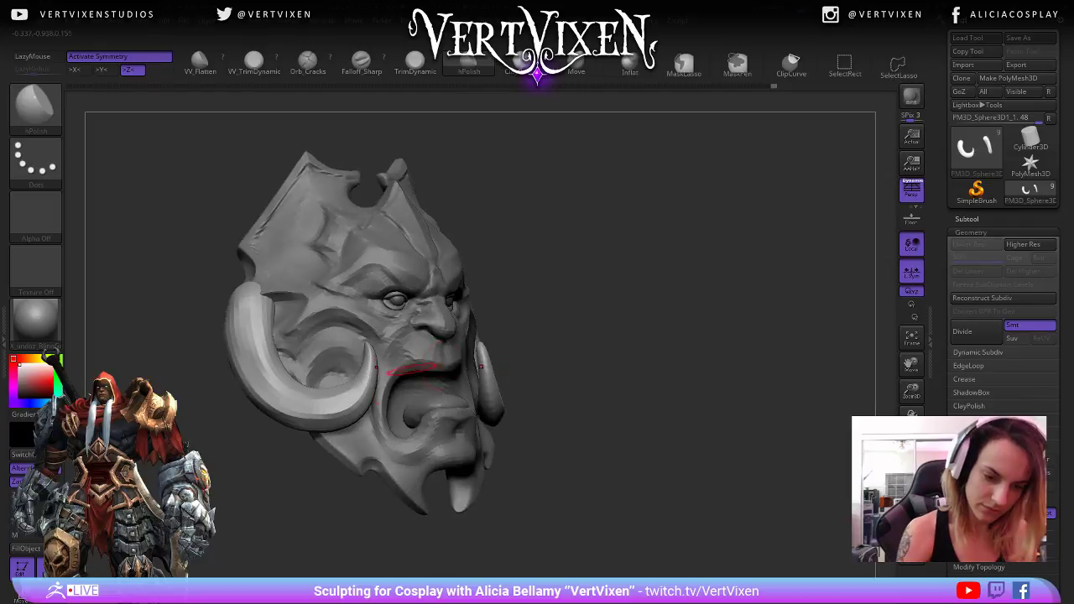
mouse_move(261, 374)
left_mouse_down("shift")
mouse_move(235, 324)
mouse_move(256, 396)
left_mouse_up("shift")
mouse_move(579, 411)
left_mouse_down("shift")
mouse_move(562, 416)
mouse_move(642, 454)
mouse_move(591, 431)
left_mouse_up("shift")
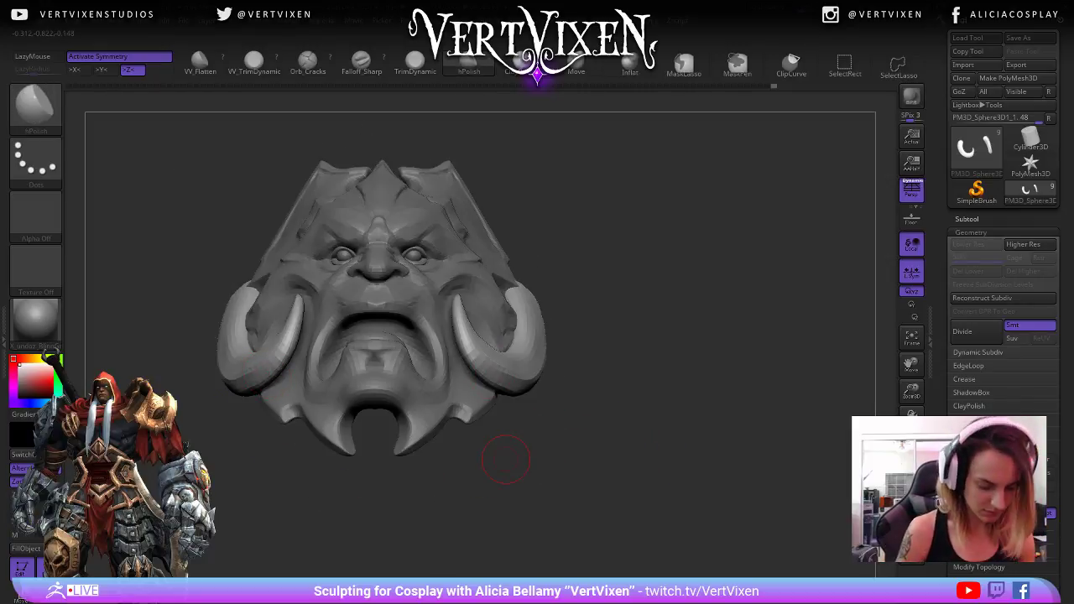
- Adjust the horns' upper base and the inside of their curve with the Move brush
key("b")
key("m")
key("v")
mouse_move(777, 382)
left_mouse_down()
mouse_move(728, 412)
mouse_move(760, 411)
mouse_move(456, 403)
mouse_move(680, 392)
mouse_move(519, 345)
left_mouse_up()
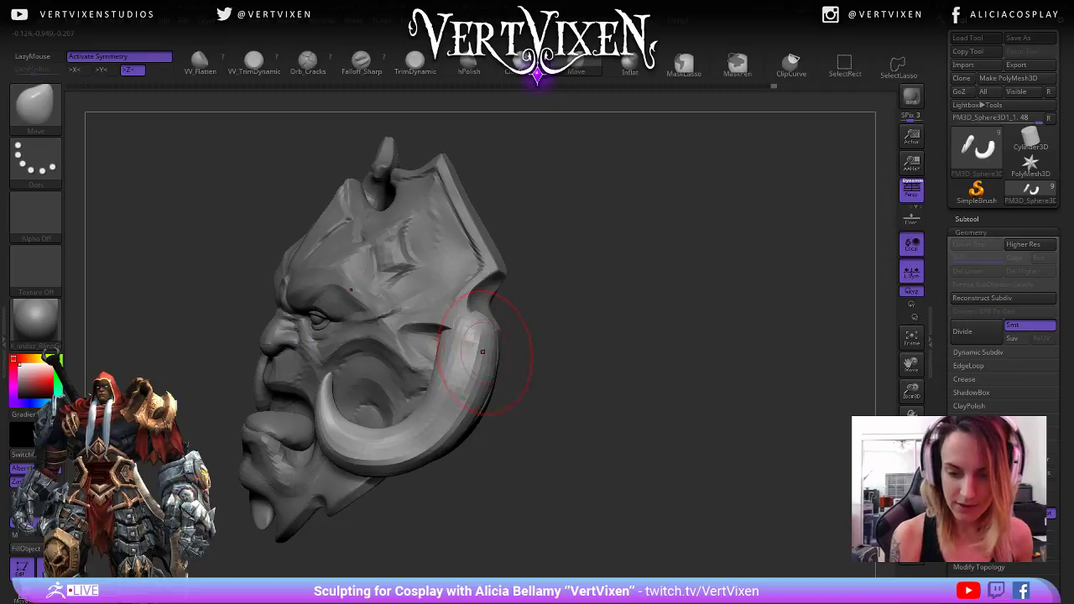
right_click_drag(577, 378, 509, 334)
right_click_drag(486, 404, 499, 352)
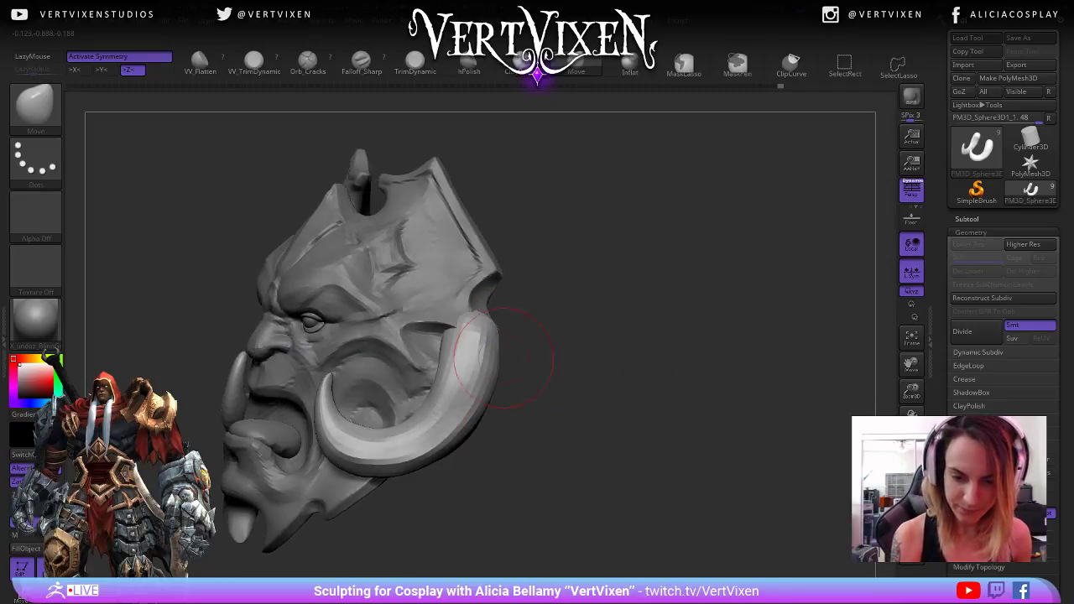
right_click(436, 380)
right_click(430, 377)
mouse_move(602, 330)
left_mouse_down("alt")
mouse_move(644, 327)
mouse_move(651, 345)
mouse_move(635, 359)
mouse_move(606, 346)
left_mouse_up("alt")
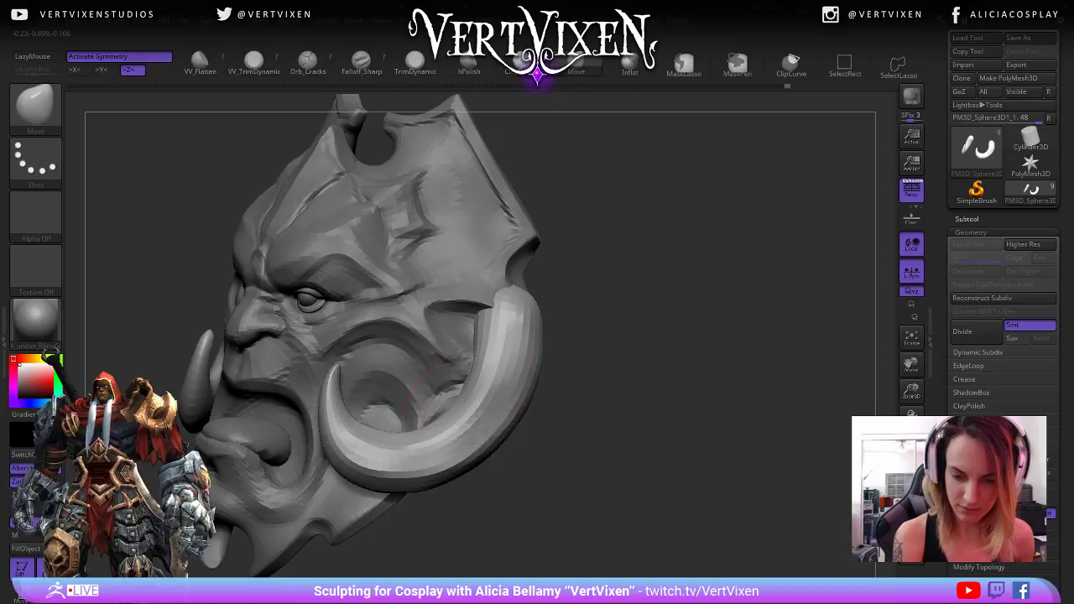
- Inspect the horns against the armor's side and back, and make the FaceShoulder3 face subtool active
left_click_drag(576, 376, 669, 425)
left_click_drag(671, 382, 711, 377)
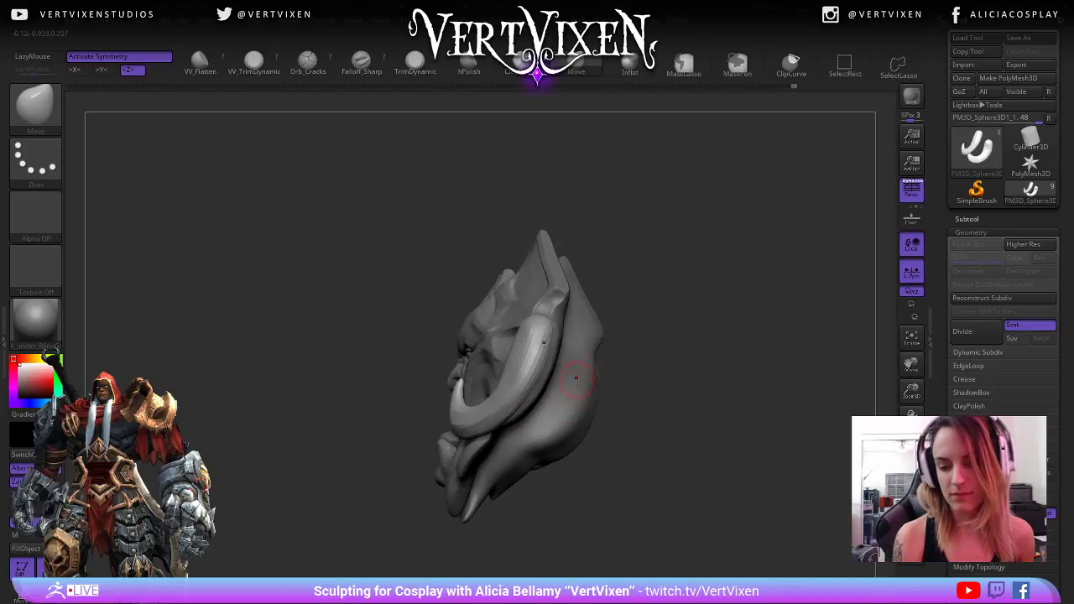
left_click_drag(575, 377, 712, 427)
left_click(604, 297, "alt")
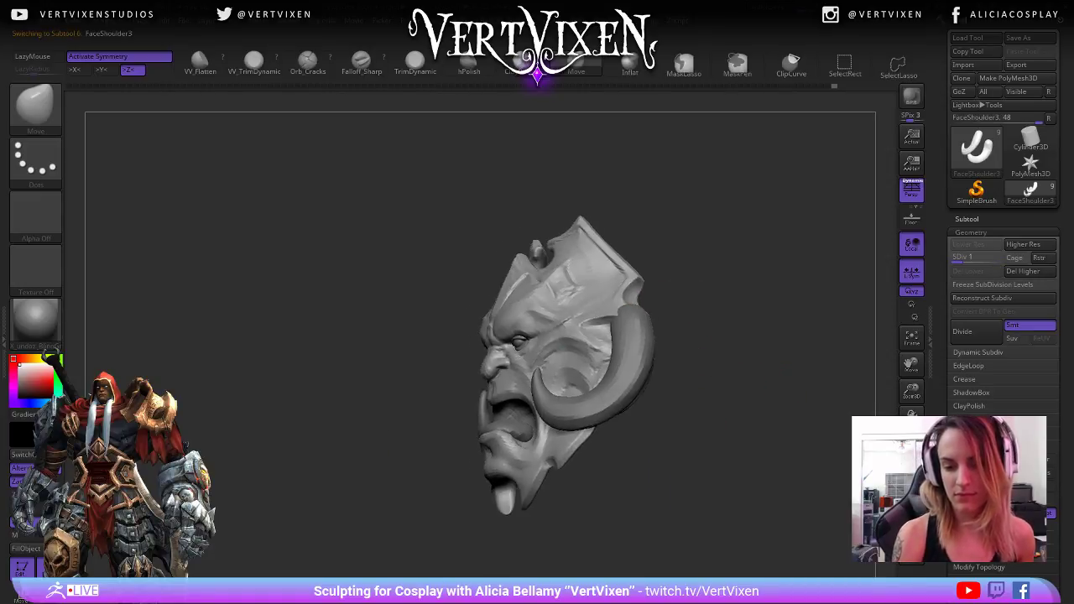
left_click_drag(747, 377, 587, 410)
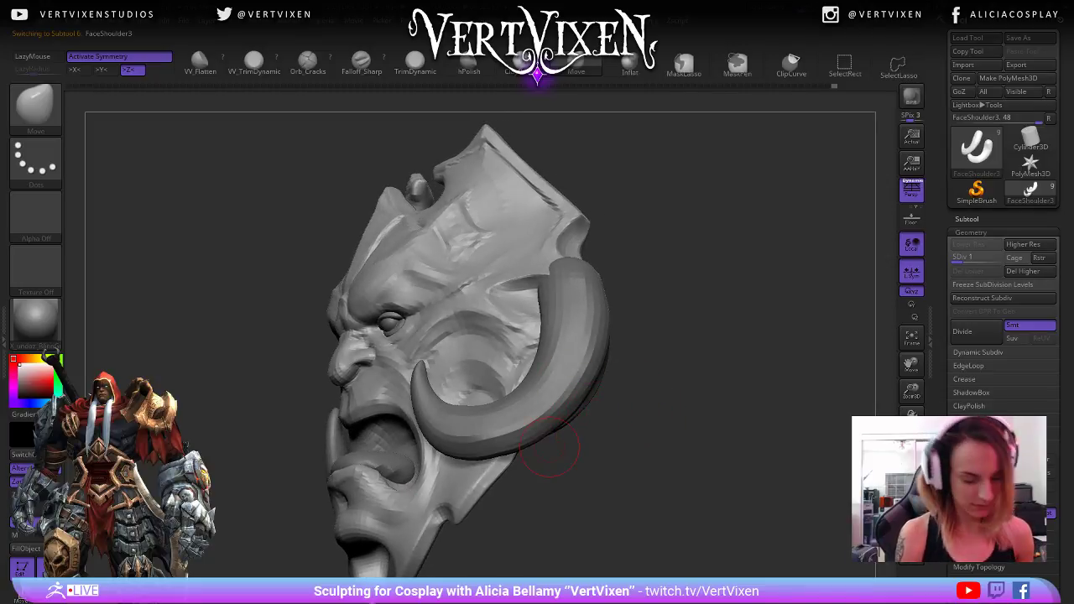
key("n")
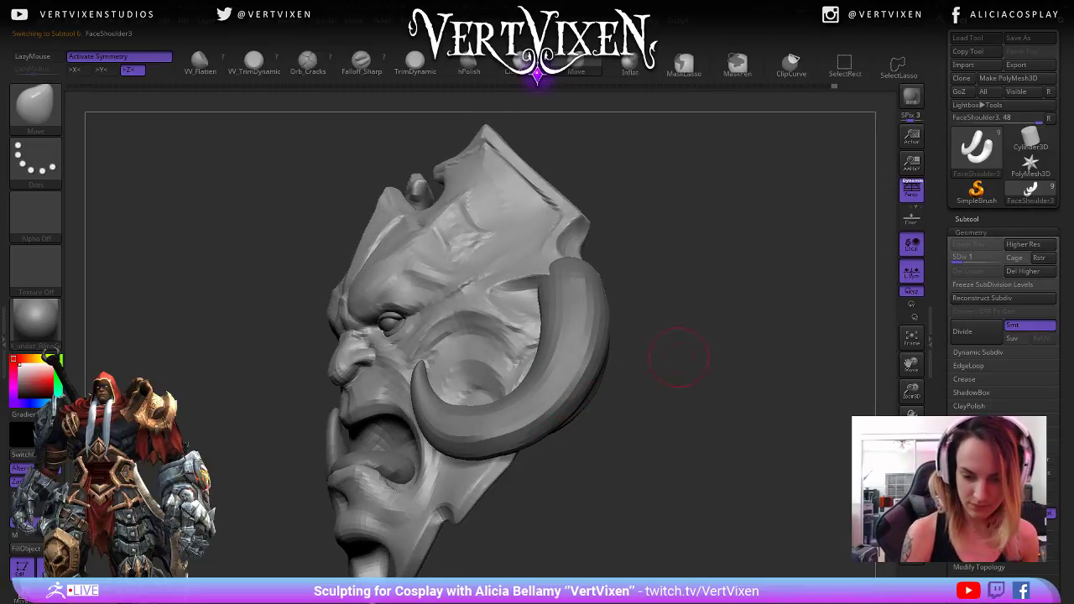
- Pull a pointed spike out of the face's outer rim behind the horns' lower curve with the SnakeHook brush
left_click_drag(680, 360, 666, 364)
key("b")
key("s")
key("h")
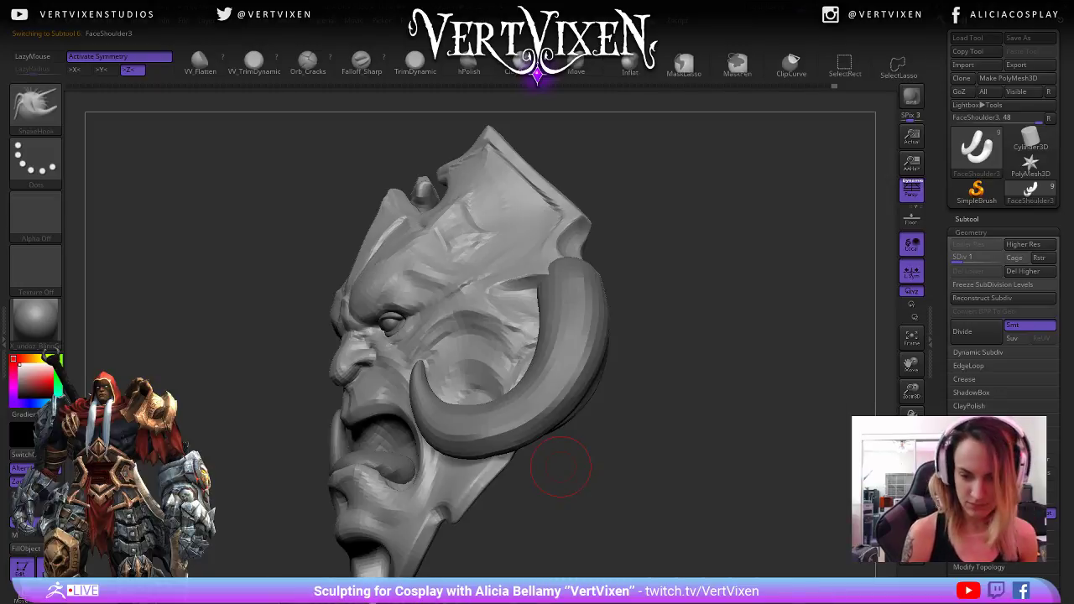
mouse_move(558, 469)
left_mouse_down()
mouse_move(636, 395)
mouse_move(524, 419)
mouse_move(666, 408)
mouse_move(520, 415)
mouse_move(592, 411)
left_mouse_up()
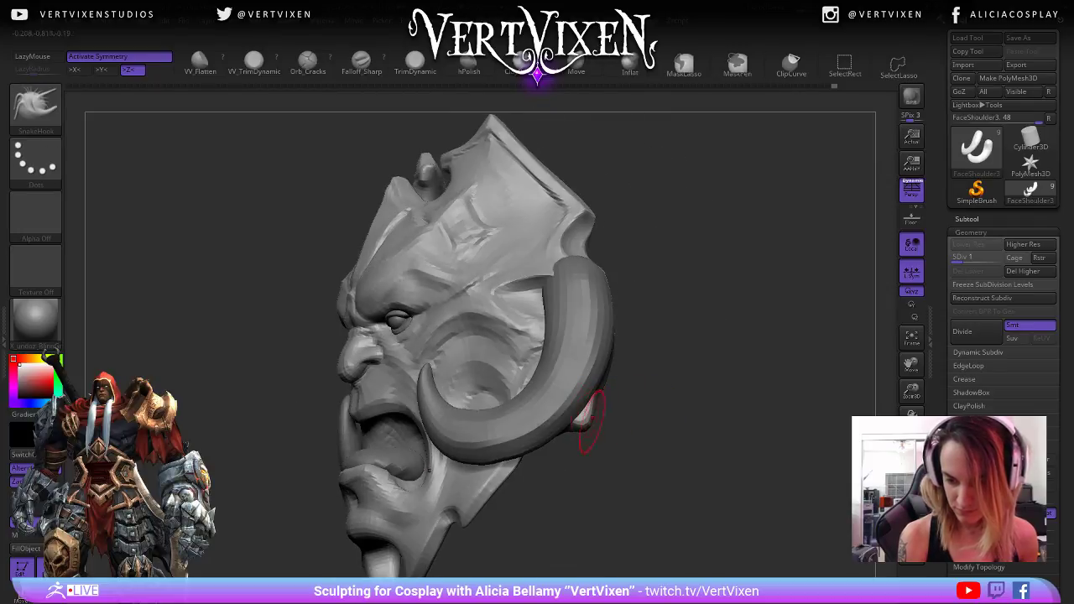
- Shape the new rim spike behind the horns' lower curve with the Move brush
key("b")
key("m")
key("v")
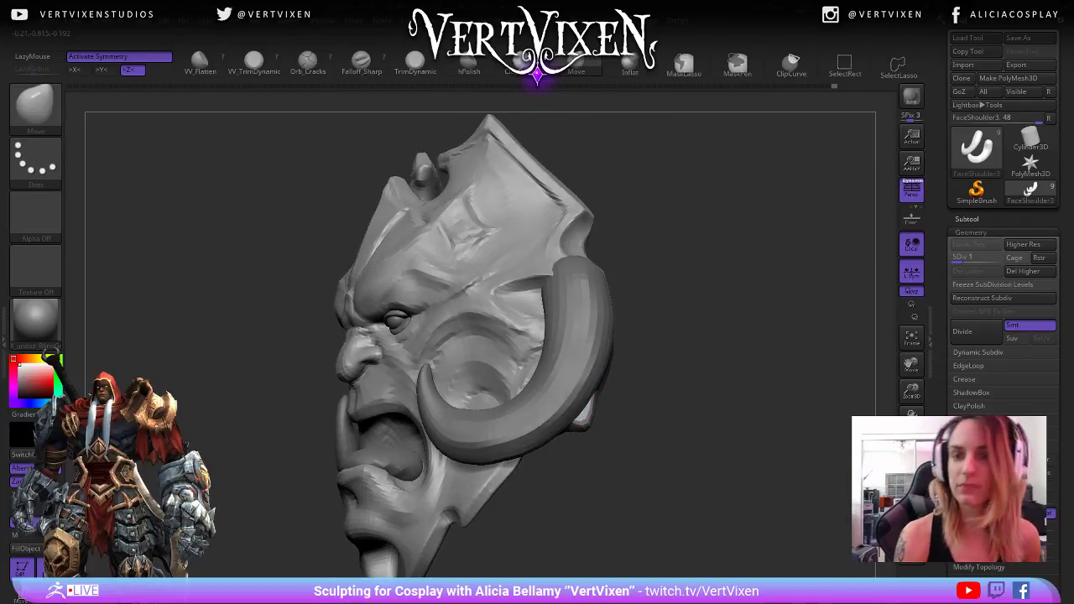
left_click_drag(606, 379, 653, 400)
left_click_drag(549, 419, 745, 442)
key("f")
mouse_move(702, 409)
left_mouse_down()
mouse_move(578, 420)
mouse_move(695, 444)
mouse_move(635, 443)
mouse_move(635, 453)
mouse_move(579, 444)
mouse_move(588, 495)
mouse_move(631, 462)
left_mouse_up()
- Adjust the rim around the spike from several angles and make the horns the active subtool
left_click(524, 407, "alt")
key("space")
key("space")
left_click_drag(585, 401, 574, 404)
mouse_move(730, 461)
left_mouse_down()
mouse_move(685, 470)
mouse_move(637, 394)
mouse_move(582, 394)
mouse_move(592, 433)
mouse_move(634, 432)
mouse_move(603, 426)
left_mouse_up()
key("shift")
mouse_move(641, 432)
left_mouse_down()
mouse_move(780, 495)
mouse_move(640, 410)
mouse_move(631, 413)
mouse_move(647, 446)
mouse_move(654, 432)
mouse_move(646, 444)
mouse_move(503, 477)
mouse_move(570, 474)
mouse_move(587, 503)
mouse_move(706, 486)
mouse_move(545, 474)
left_mouse_up()
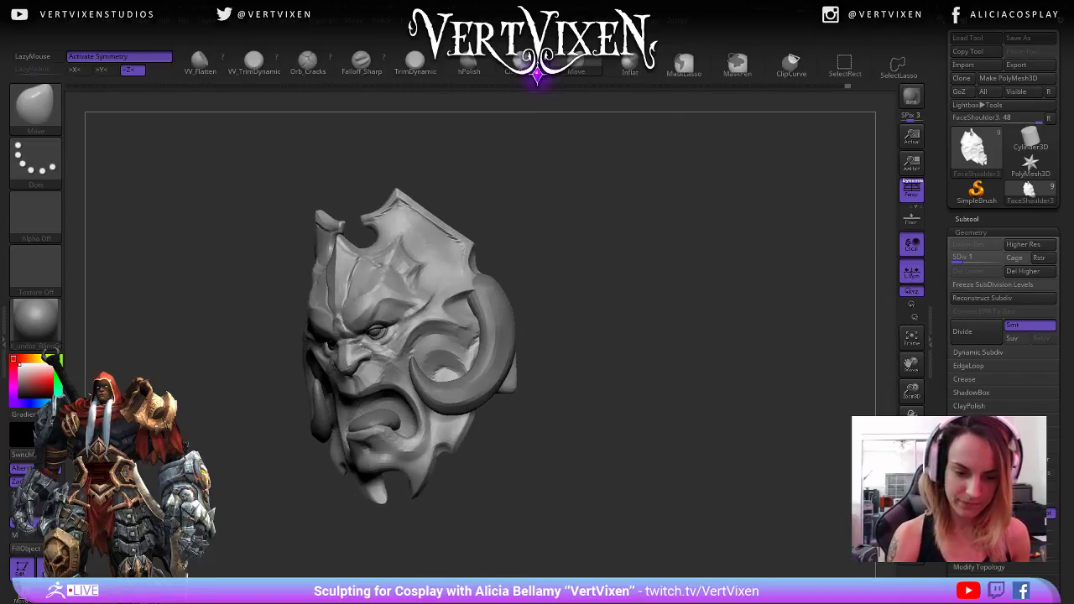
mouse_move(503, 361)
left_mouse_down()
mouse_move(755, 288)
mouse_move(479, 339)
mouse_move(676, 343)
mouse_move(562, 327)
left_mouse_up()
left_click(500, 366, "alt")
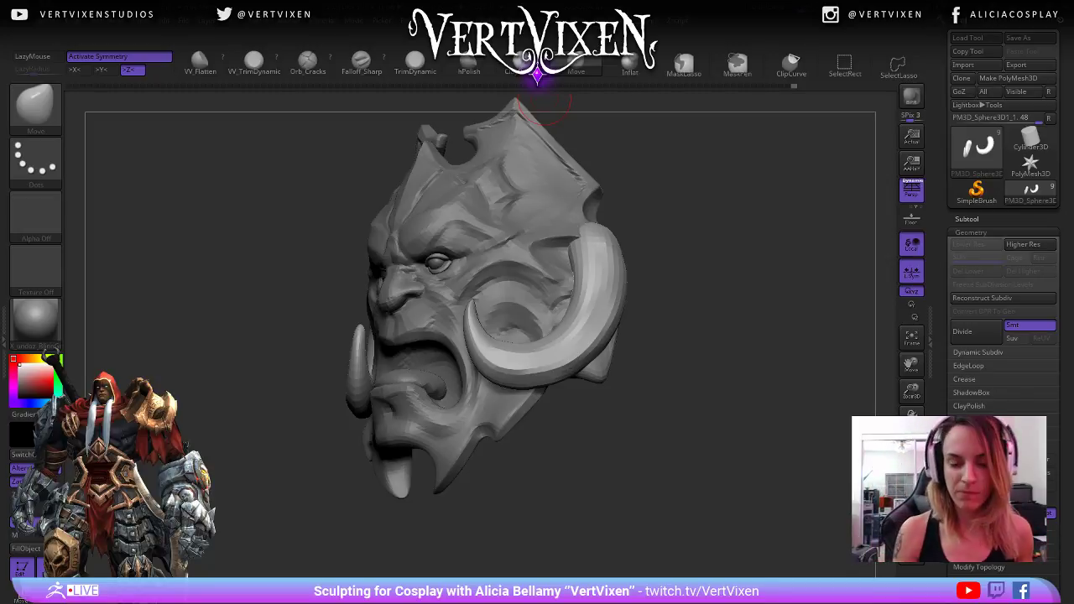
- Reshape the horns' lower curve with the Move brush, changing the brush size to suit
mouse_move(560, 419)
left_mouse_down()
mouse_move(597, 411)
mouse_move(607, 433)
left_mouse_up()
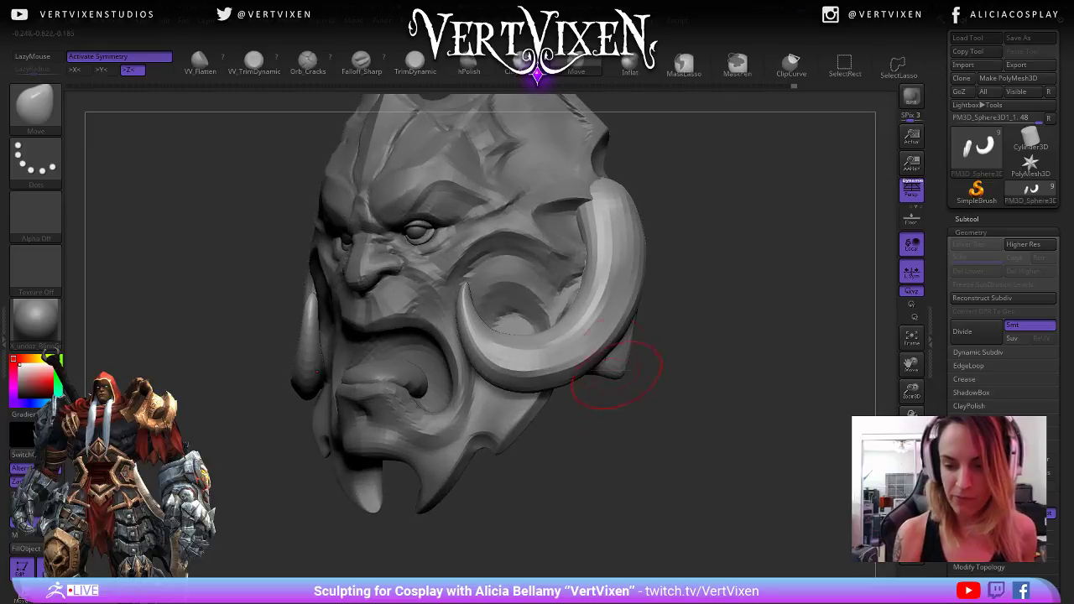
key("space")
mouse_move(570, 350)
left_mouse_down()
mouse_move(588, 394)
mouse_move(587, 444)
mouse_move(576, 456)
mouse_move(622, 433)
left_mouse_up()
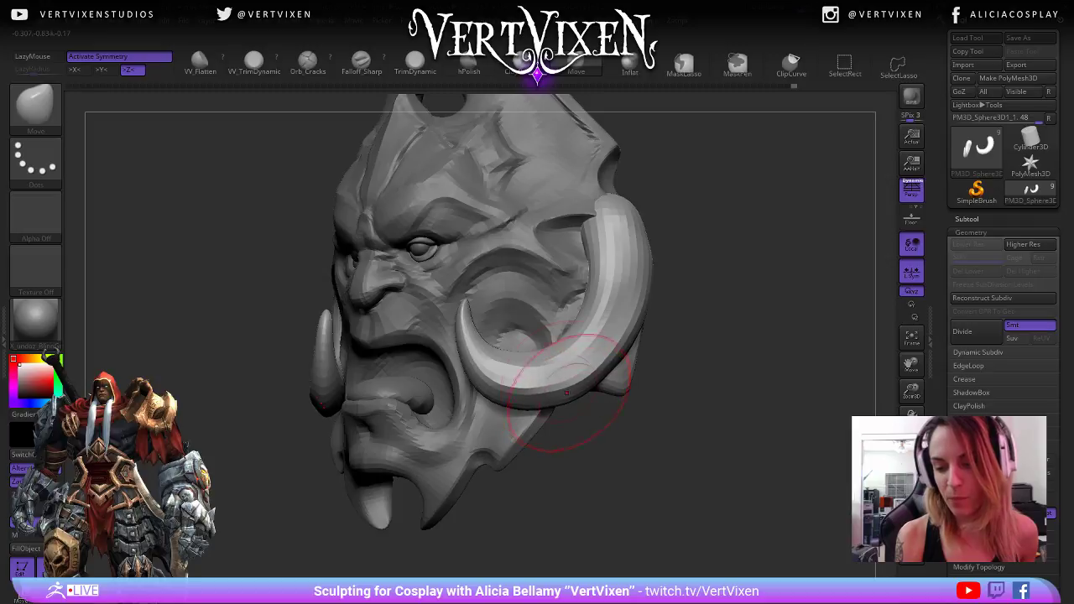
key("space")
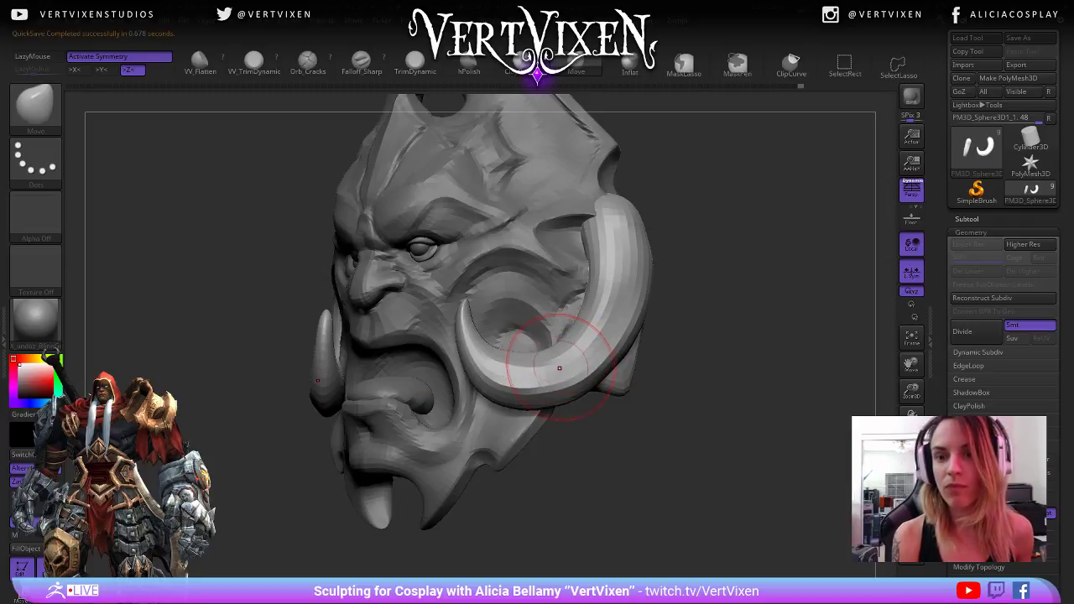
left_click_drag(635, 395, 619, 396)
key("space")
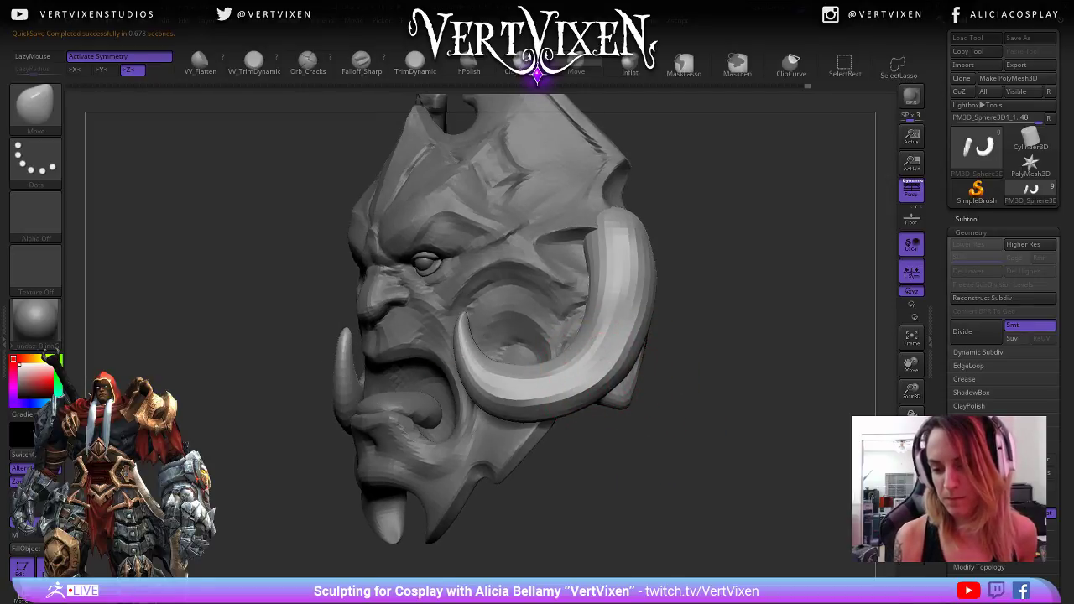
left_click_drag(631, 358, 700, 353)
right_click_drag(700, 351, 653, 357)
right_click(660, 465)
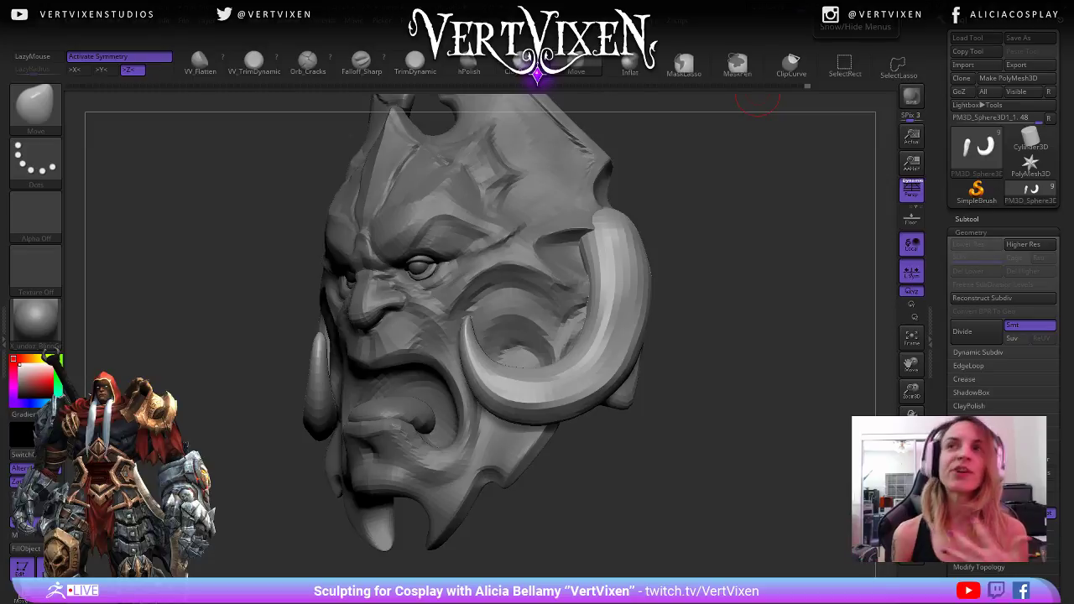
left_click_drag(758, 100, 702, 427)
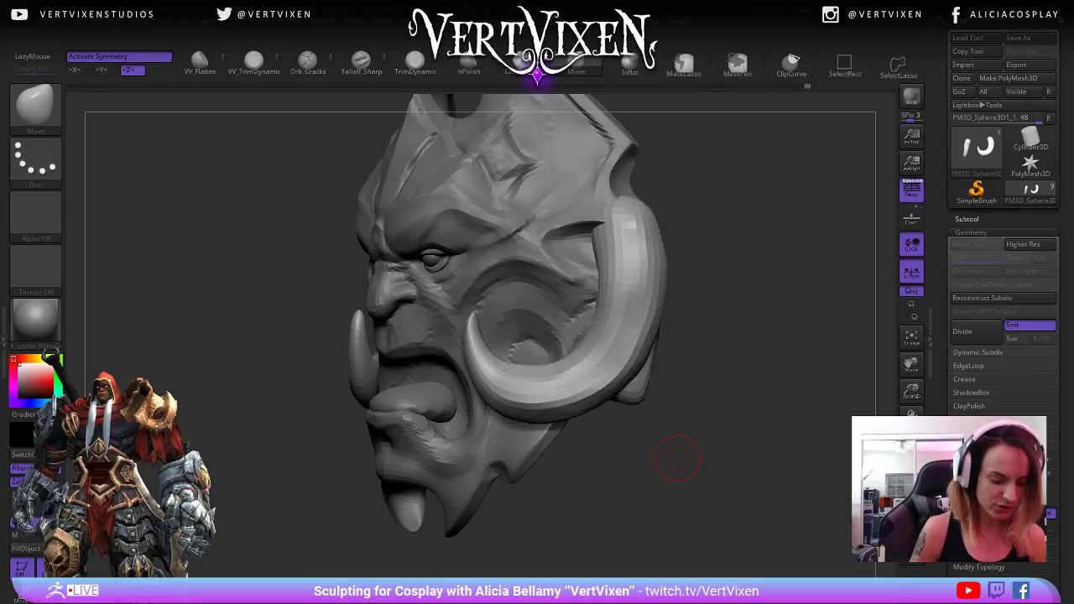
key("b")
key("m")
key("comma")
left_click(641, 483)
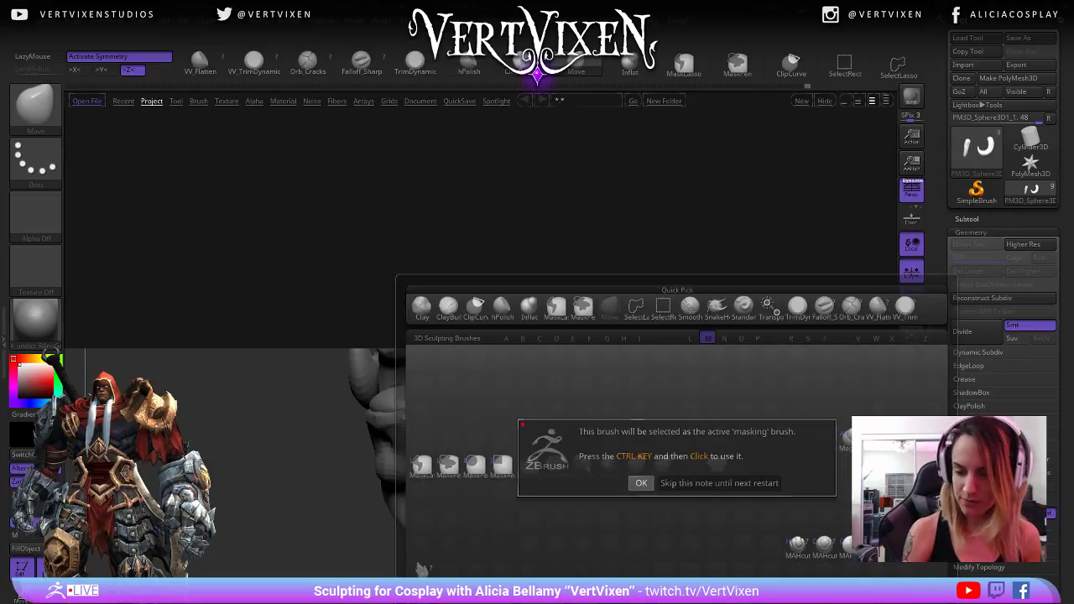
- Adjust the horns' upper base with the Move brush and smooth its outer edge
mouse_move(720, 270)
left_mouse_down()
mouse_move(696, 271)
mouse_move(784, 281)
left_mouse_up()
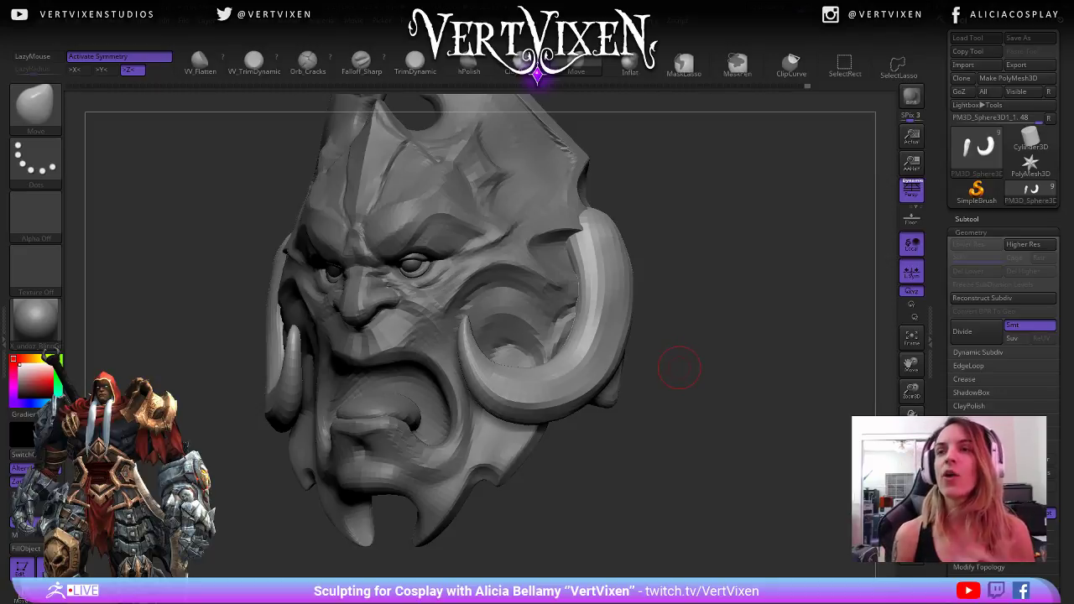
mouse_move(680, 368)
left_mouse_down()
mouse_move(696, 472)
mouse_move(656, 467)
mouse_move(646, 482)
mouse_move(726, 462)
left_mouse_up()
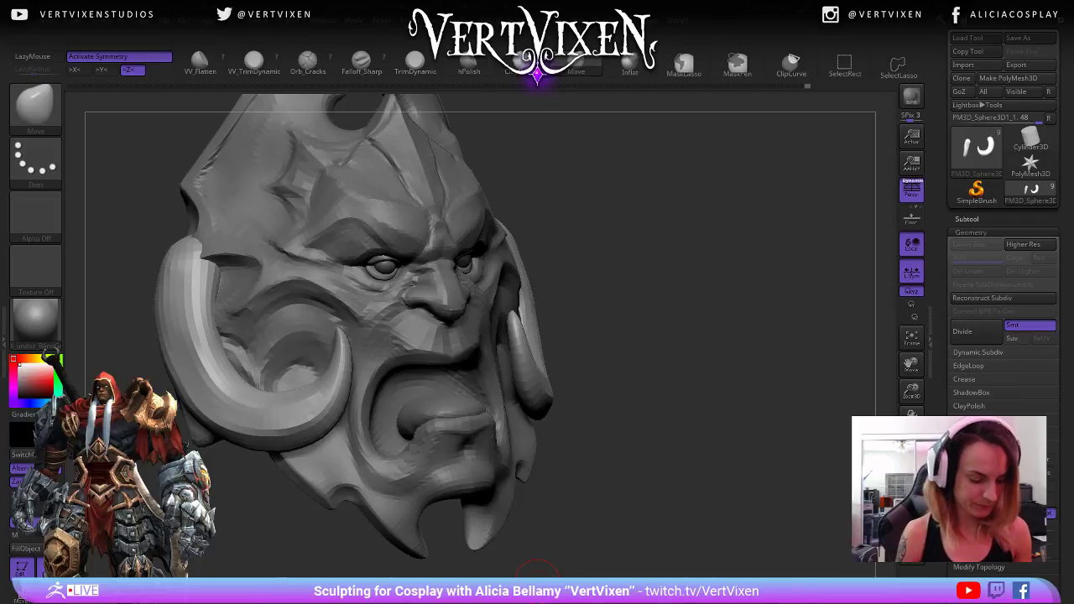
key("space")
mouse_move(826, 377)
right_mouse_down()
mouse_move(734, 391)
mouse_move(655, 386)
mouse_move(671, 365)
right_mouse_up()
right_click_drag(767, 319, 718, 276)
key("shift")
mouse_move(679, 312)
left_mouse_down("shift")
mouse_move(681, 264)
mouse_move(667, 251)
left_mouse_up("shift")
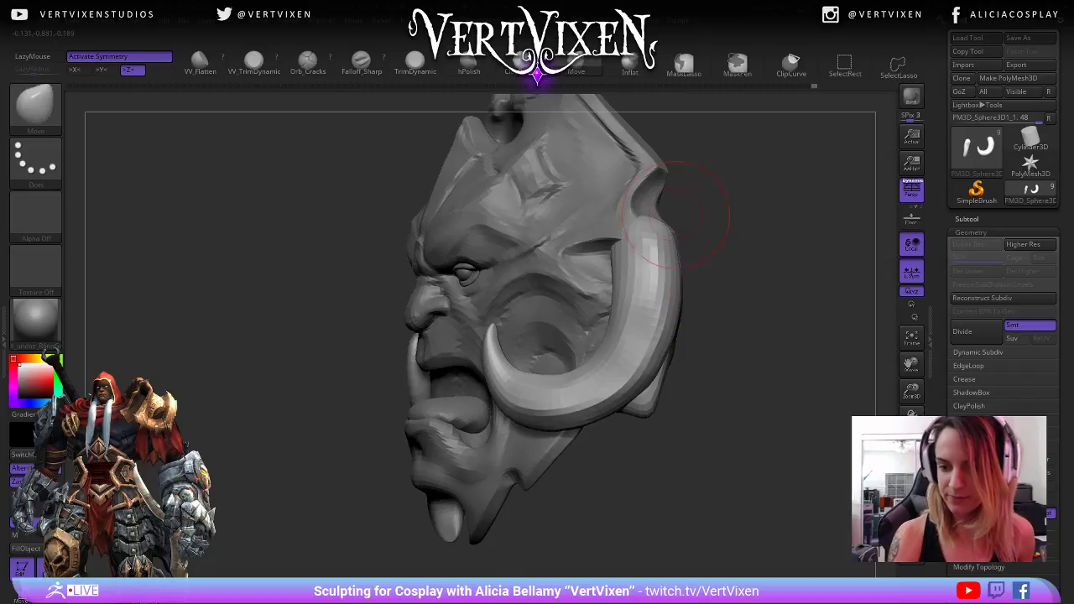
mouse_move(751, 310)
right_mouse_down()
mouse_move(721, 237)
mouse_move(723, 261)
right_mouse_up()
left_click_drag(629, 241, 637, 237)
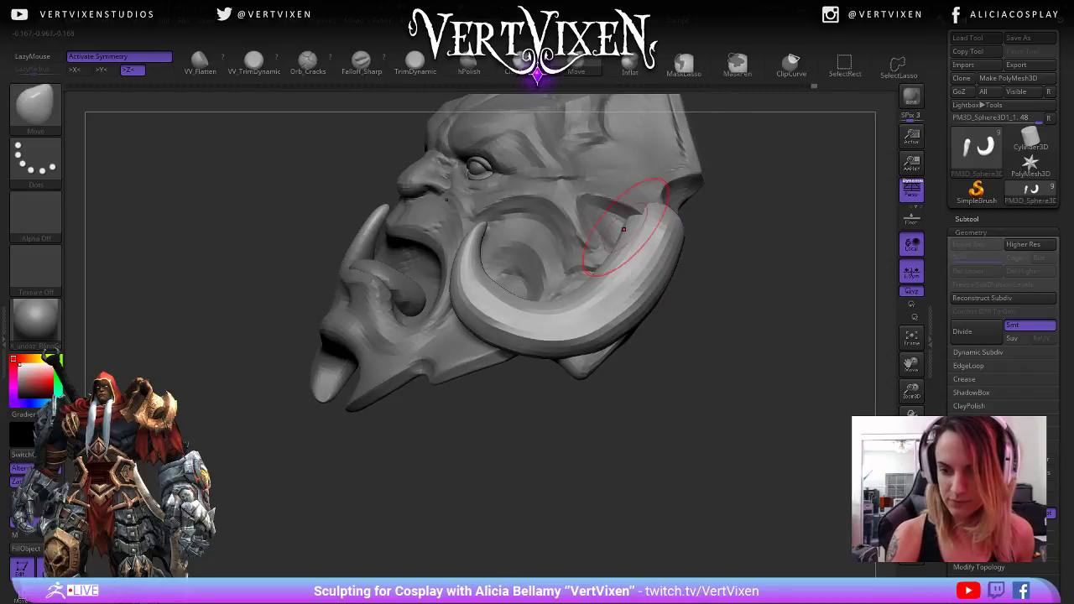
- Smooth the inner side of the horns from the upper base down into the curve
right_click_drag(700, 251, 755, 260)
mouse_move(611, 247)
left_mouse_down("shift")
mouse_move(628, 225)
mouse_move(590, 289)
left_mouse_up("shift")
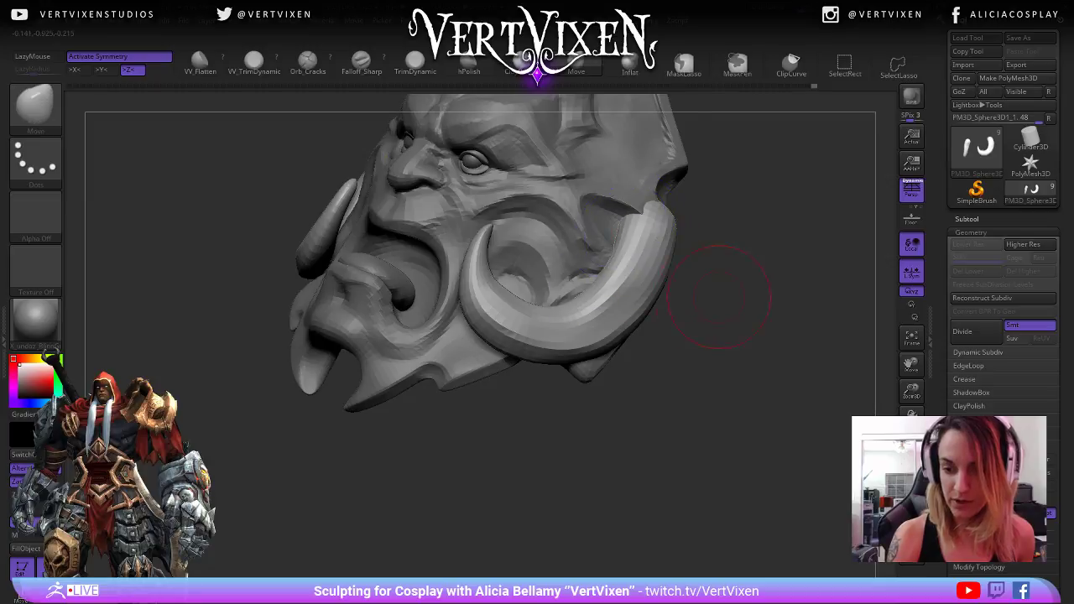
right_click_drag(728, 288, 683, 290)
left_click_drag(627, 301, 616, 311, "shift")
right_click_drag(664, 304, 685, 298)
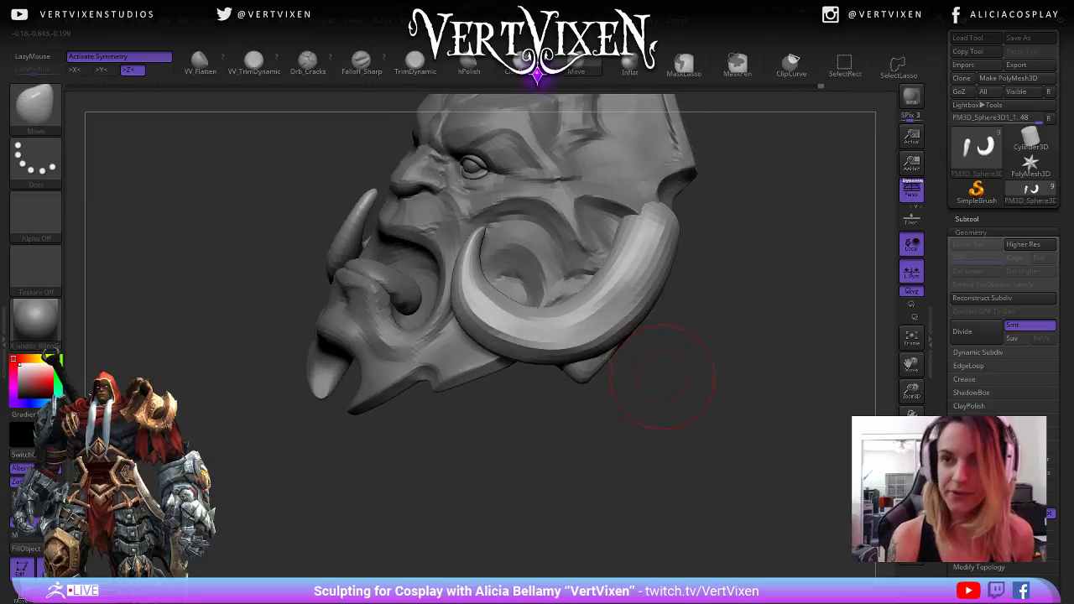
- Nudge the inside of the horns' lower curve near the tip with the Move brush
mouse_move(663, 377)
left_mouse_down()
mouse_move(679, 391)
mouse_move(676, 449)
mouse_move(723, 451)
left_mouse_up()
key("space")
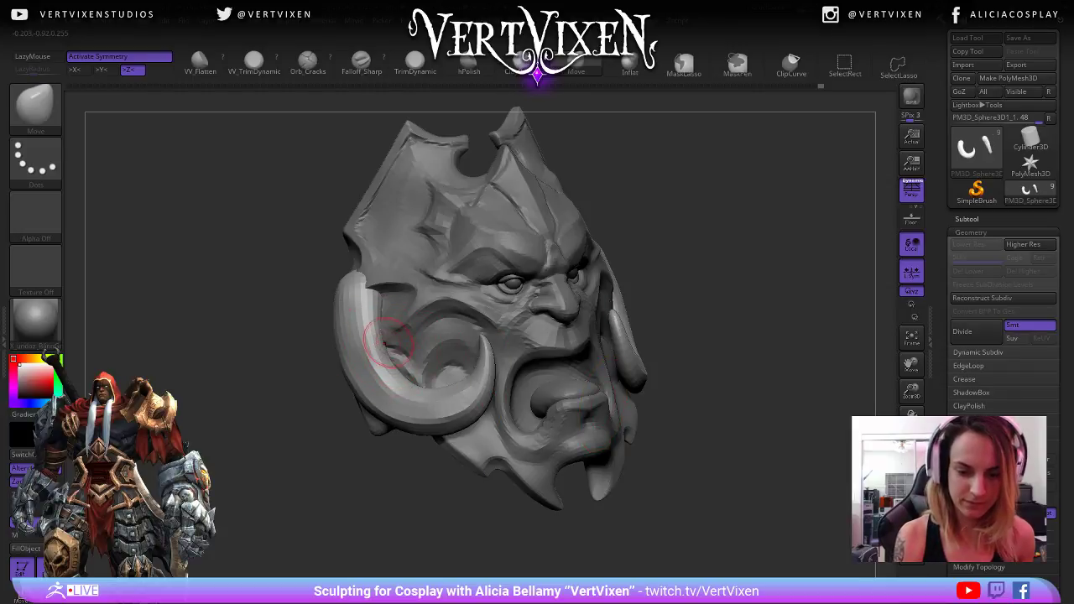
left_click_drag(667, 369, 707, 372)
left_click_drag(458, 388, 455, 389)
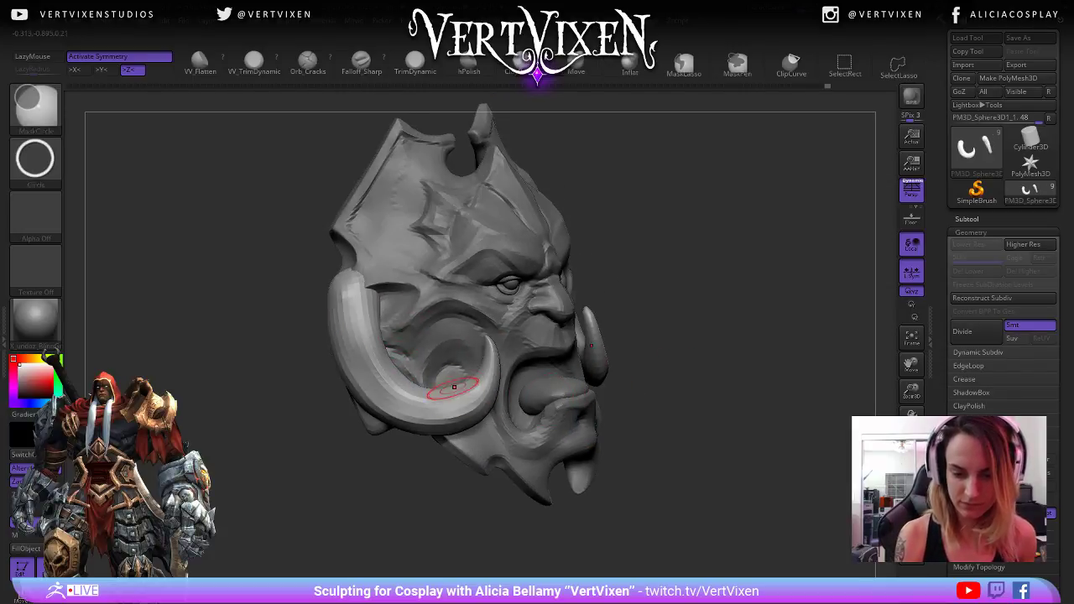
key("space")
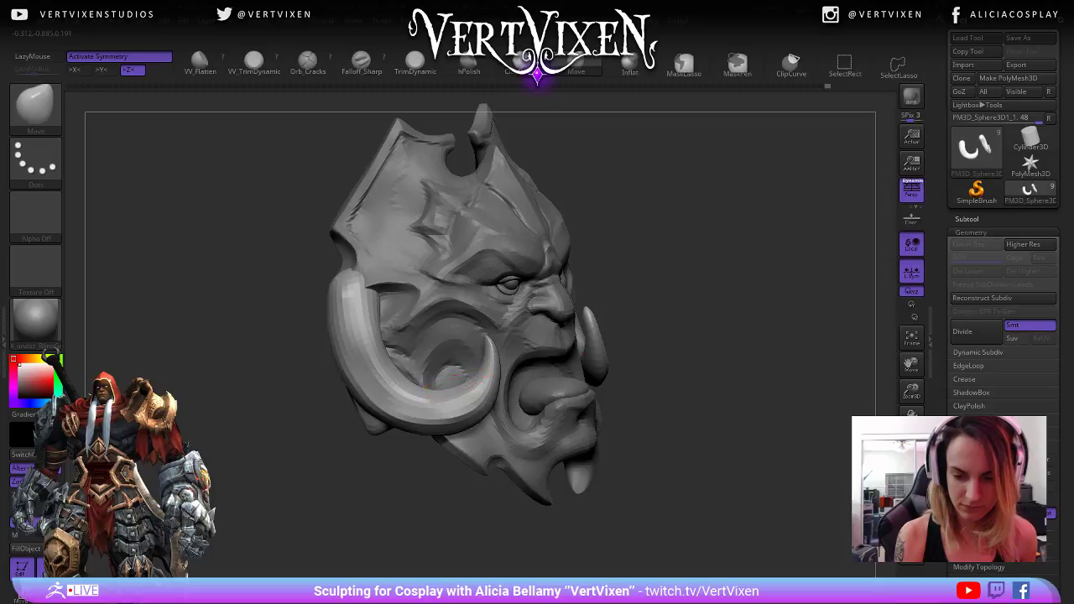
left_click_drag(597, 457, 630, 467)
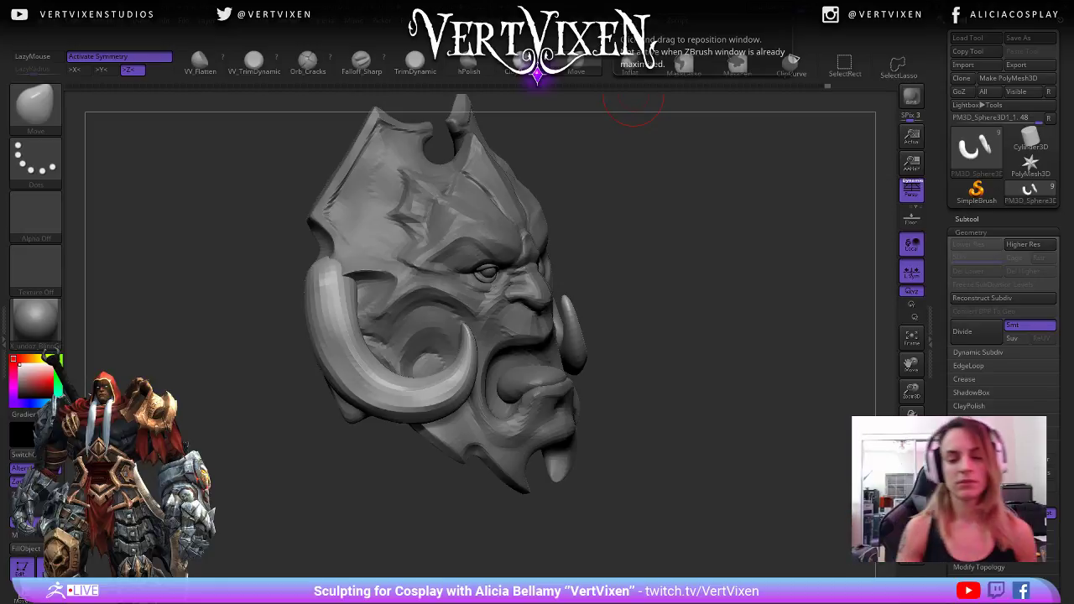
- Polish the horns' side surfaces from the base through the lower curve with hPolish and smooth the outer edge
mouse_move(633, 105)
left_mouse_down()
mouse_move(659, 372)
mouse_move(684, 424)
mouse_move(634, 302)
mouse_move(762, 311)
mouse_move(652, 299)
mouse_move(711, 384)
mouse_move(655, 542)
mouse_move(678, 287)
left_mouse_up()
key("h")
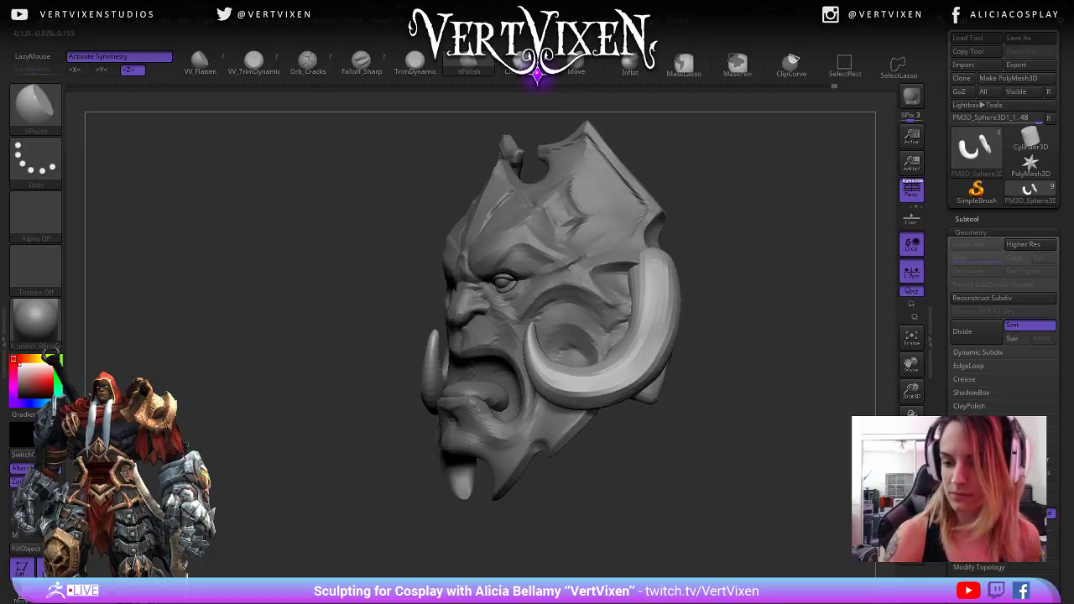
mouse_move(695, 240)
left_mouse_down()
mouse_move(614, 279)
mouse_move(618, 268)
left_mouse_up()
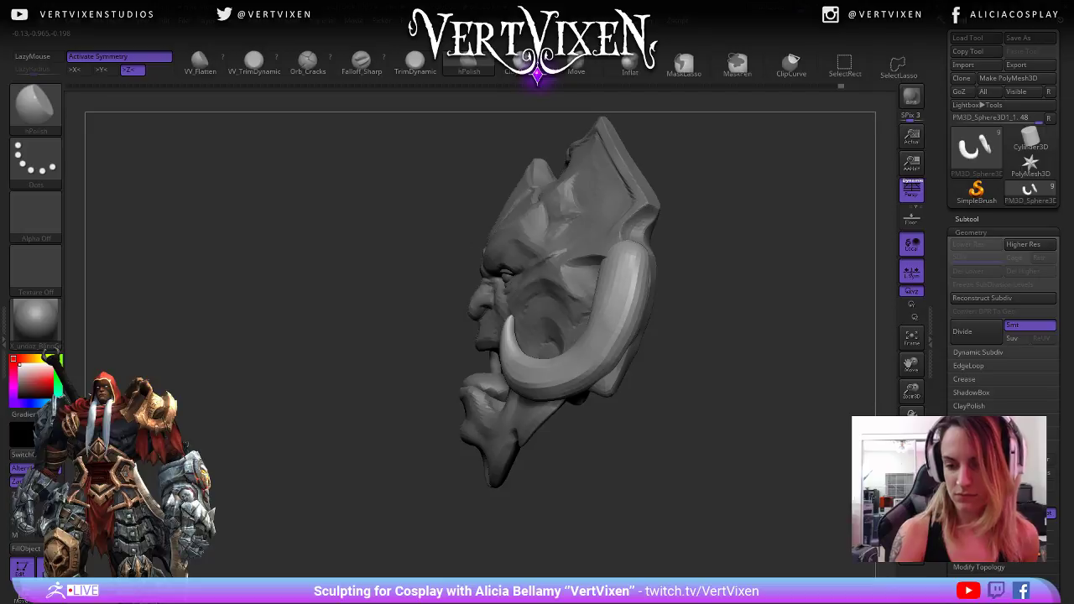
mouse_move(570, 335)
left_mouse_down()
mouse_move(658, 348)
mouse_move(605, 369)
left_mouse_up()
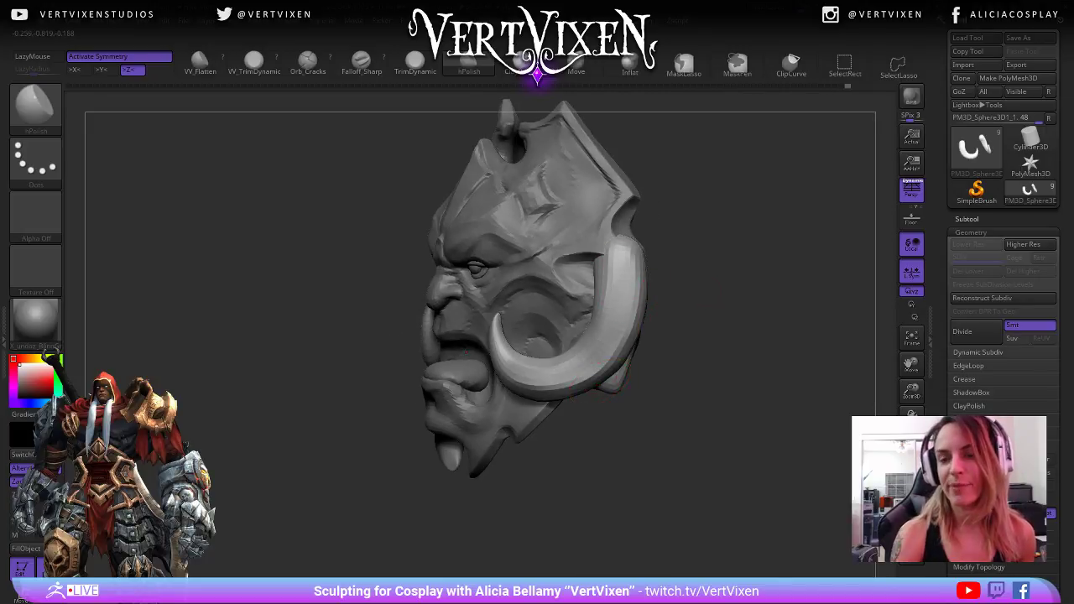
mouse_move(597, 388)
left_mouse_down()
mouse_move(671, 369)
mouse_move(633, 290)
mouse_move(648, 290)
mouse_move(651, 308)
left_mouse_up()
mouse_move(649, 295)
left_mouse_down("shift")
mouse_move(659, 320)
mouse_move(728, 310)
mouse_move(709, 329)
mouse_move(774, 323)
left_mouse_up("shift")
left_click_drag(502, 538, 369, 515, "alt")
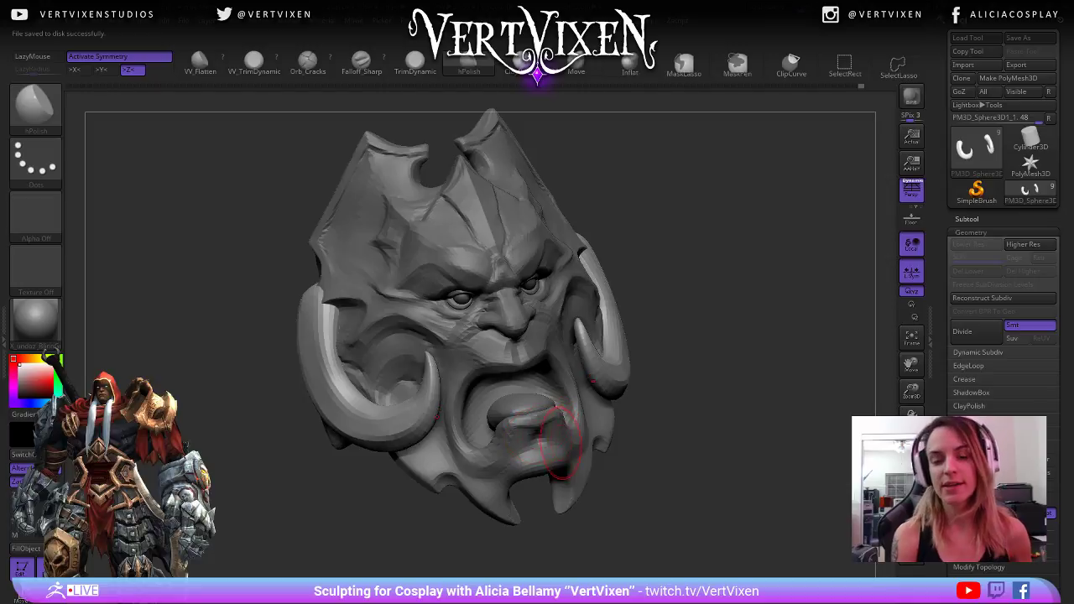
- Raise the face subtool's subdivision level and make the horns active again
mouse_move(748, 336)
left_mouse_down()
mouse_move(797, 331)
mouse_move(724, 336)
mouse_move(719, 379)
left_mouse_up()
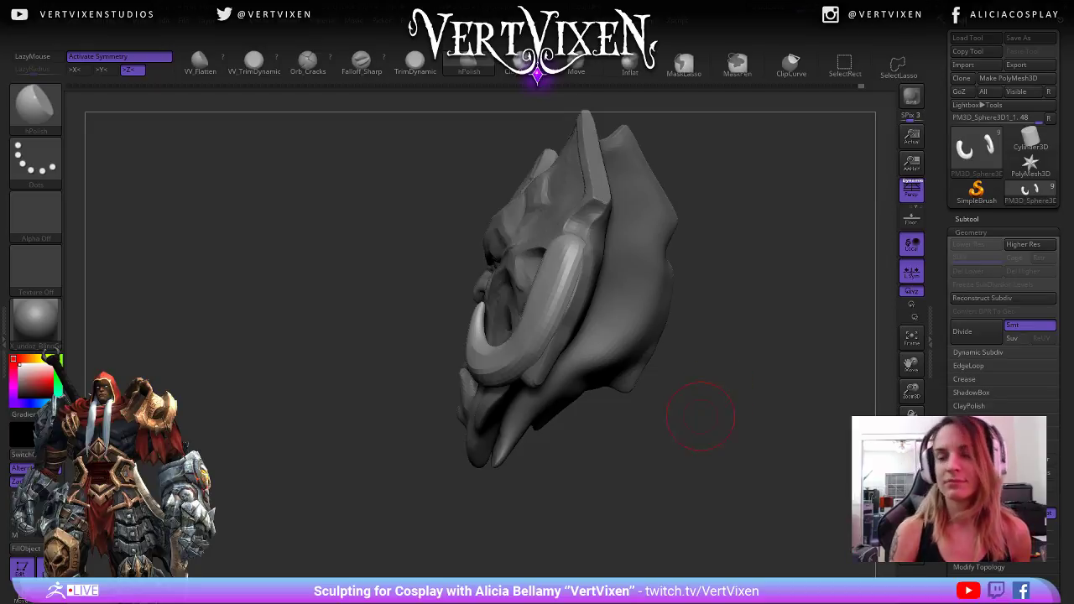
mouse_move(702, 415)
left_mouse_down()
mouse_move(720, 449)
mouse_move(707, 464)
mouse_move(713, 448)
mouse_move(839, 453)
mouse_move(725, 439)
mouse_move(684, 369)
left_mouse_up()
left_click(518, 377, "alt")
mouse_move(721, 243)
left_mouse_down()
mouse_move(750, 287)
mouse_move(728, 332)
mouse_move(755, 367)
mouse_move(730, 293)
left_mouse_up()
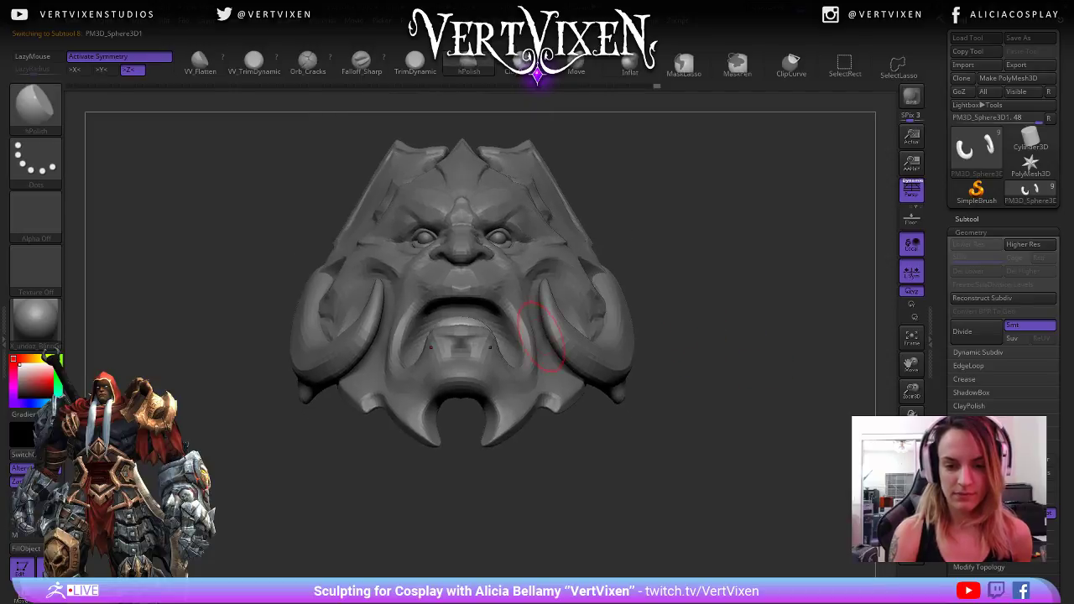
left_click(557, 364, "alt")
key("d")
left_click_drag(695, 328, 644, 457)
left_click(587, 345, "alt")
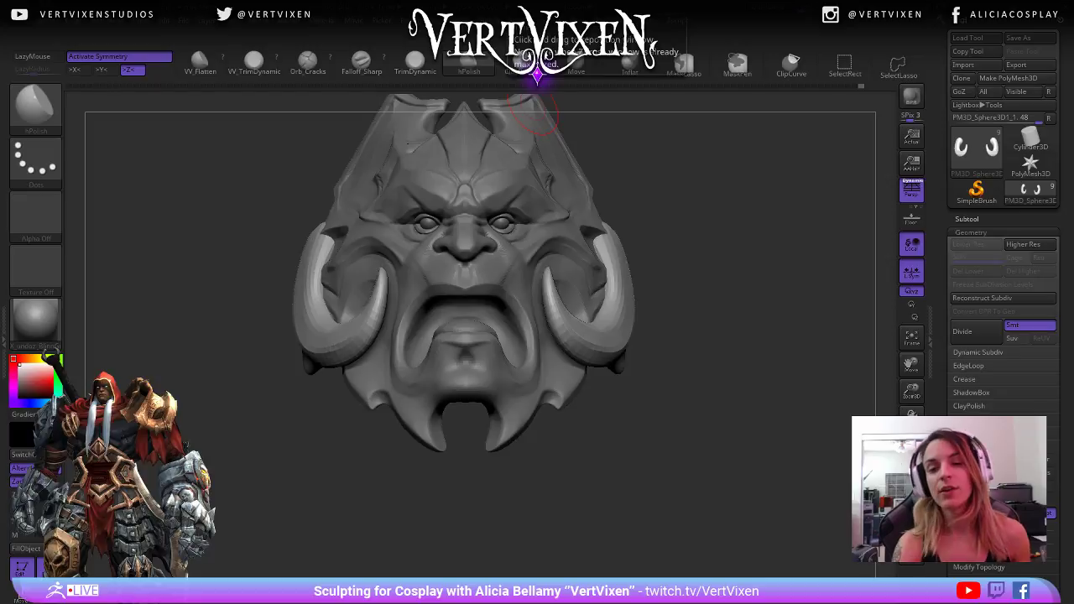
mouse_move(529, 114)
left_mouse_down()
mouse_move(652, 391)
mouse_move(671, 395)
mouse_move(702, 366)
mouse_move(676, 419)
mouse_move(690, 379)
mouse_move(708, 365)
left_mouse_up()
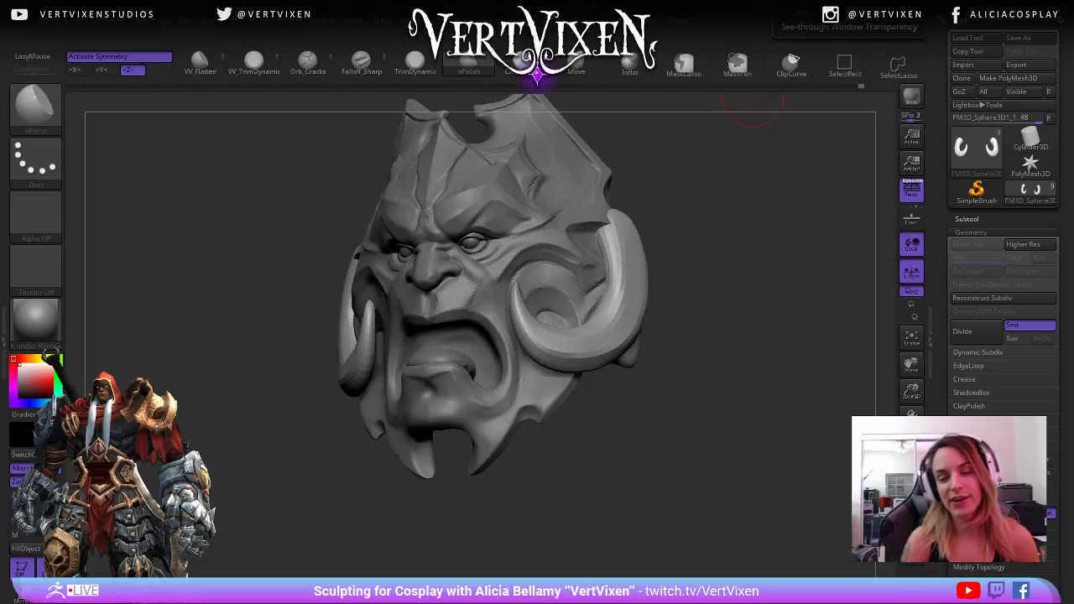
mouse_move(701, 362)
left_mouse_down()
mouse_move(700, 404)
mouse_move(711, 421)
left_mouse_up()
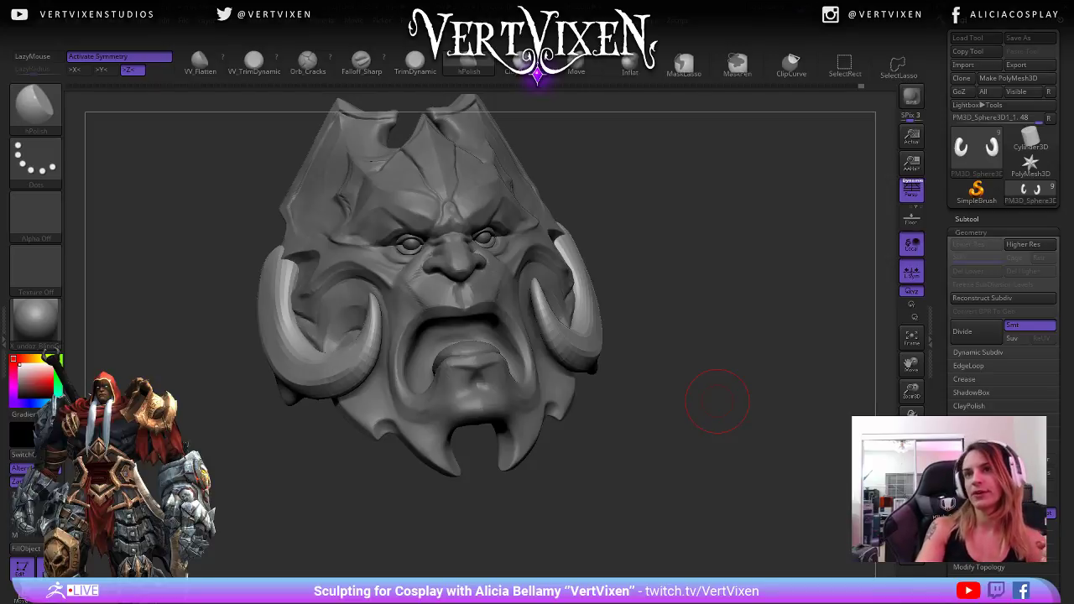
key("space")
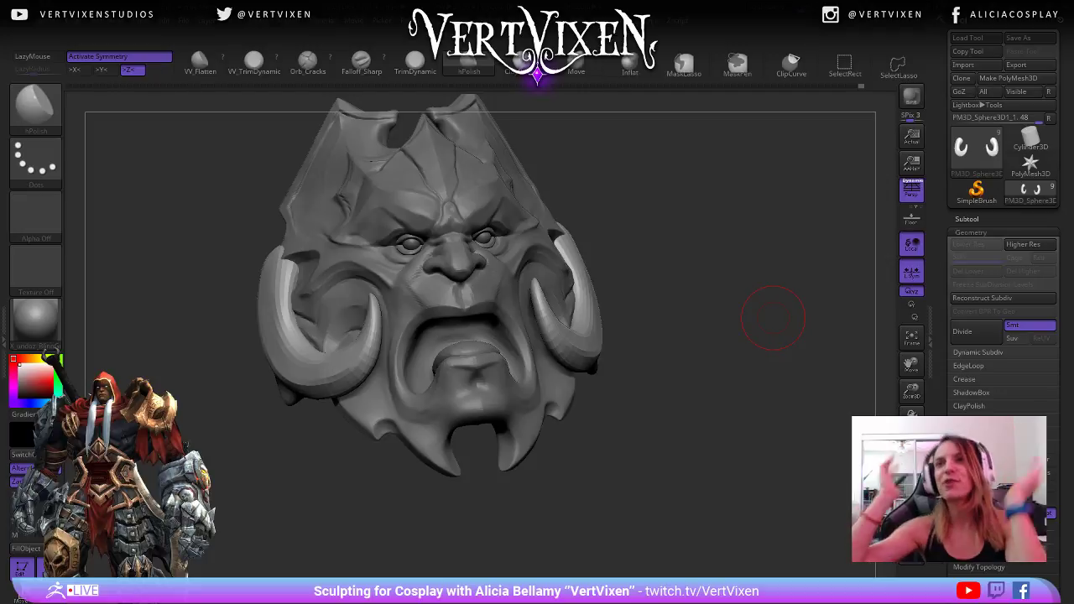
mouse_move(773, 317)
left_mouse_down()
mouse_move(666, 378)
mouse_move(713, 408)
mouse_move(695, 420)
mouse_move(696, 408)
mouse_move(659, 414)
left_mouse_up()
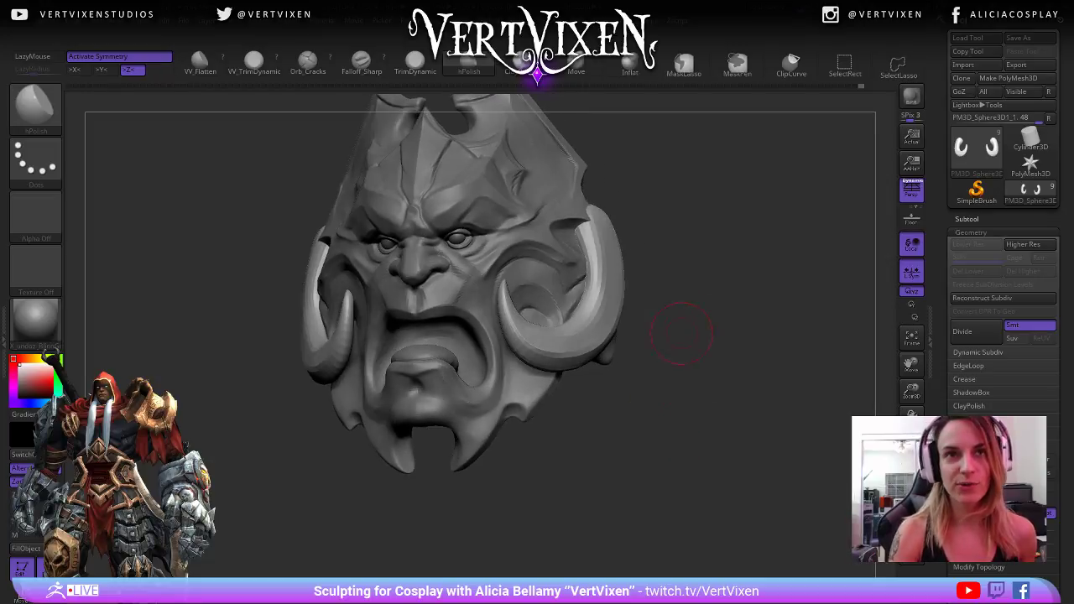
- Nudge the inner edge of the horns' upper base with the Move brush
left_click_drag(681, 333, 628, 211)
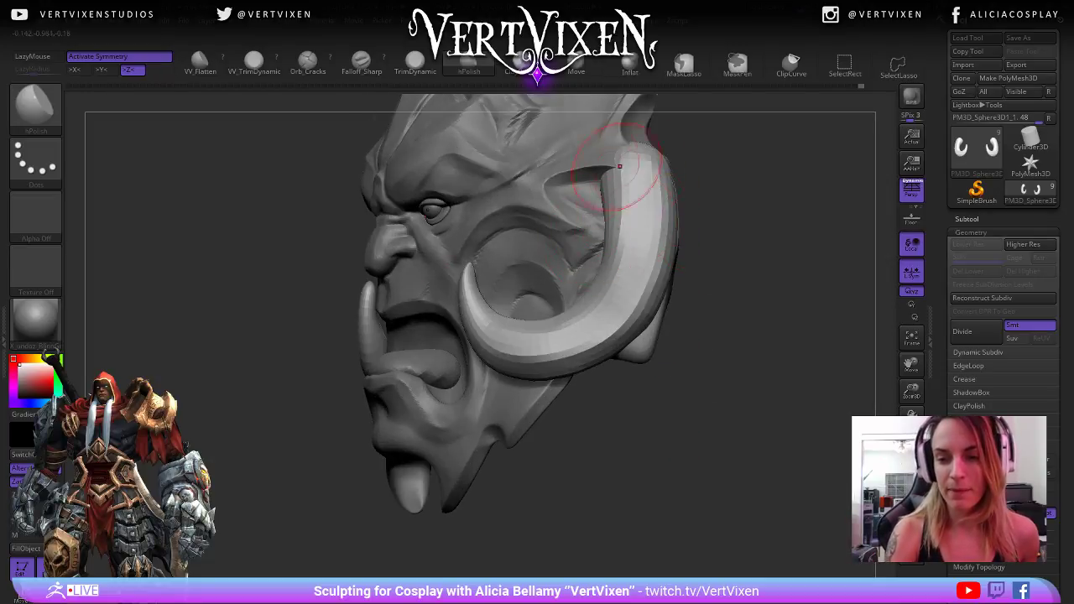
mouse_move(619, 166)
left_mouse_down()
mouse_move(628, 268)
mouse_move(663, 319)
mouse_move(707, 300)
left_mouse_up()
key("b")
key("m")
key("v")
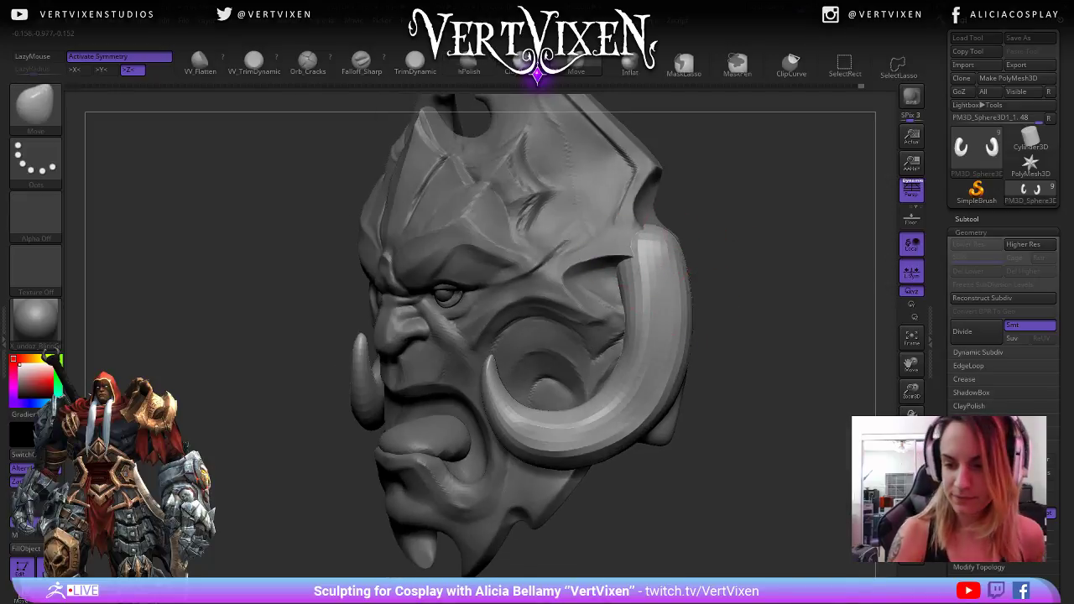
mouse_move(628, 240)
left_mouse_down()
mouse_move(635, 264)
mouse_move(744, 229)
mouse_move(635, 240)
left_mouse_up()
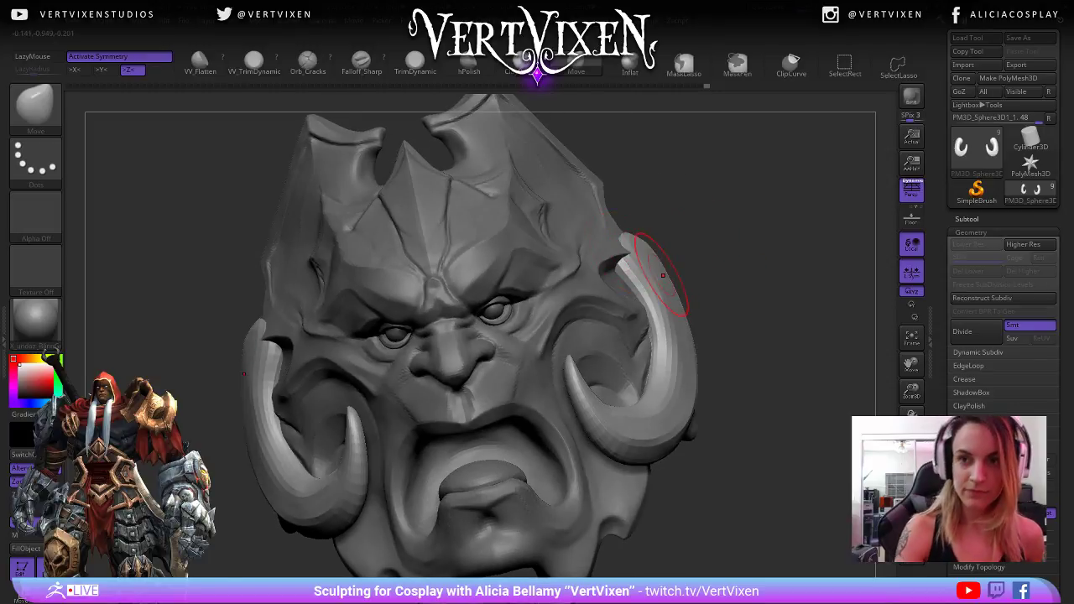
- Inflate the upper part of the horns near the base with the Inflat brush and smooth the surface
key("b")
key("i")
key("n")
left_click_drag(660, 275, 623, 258)
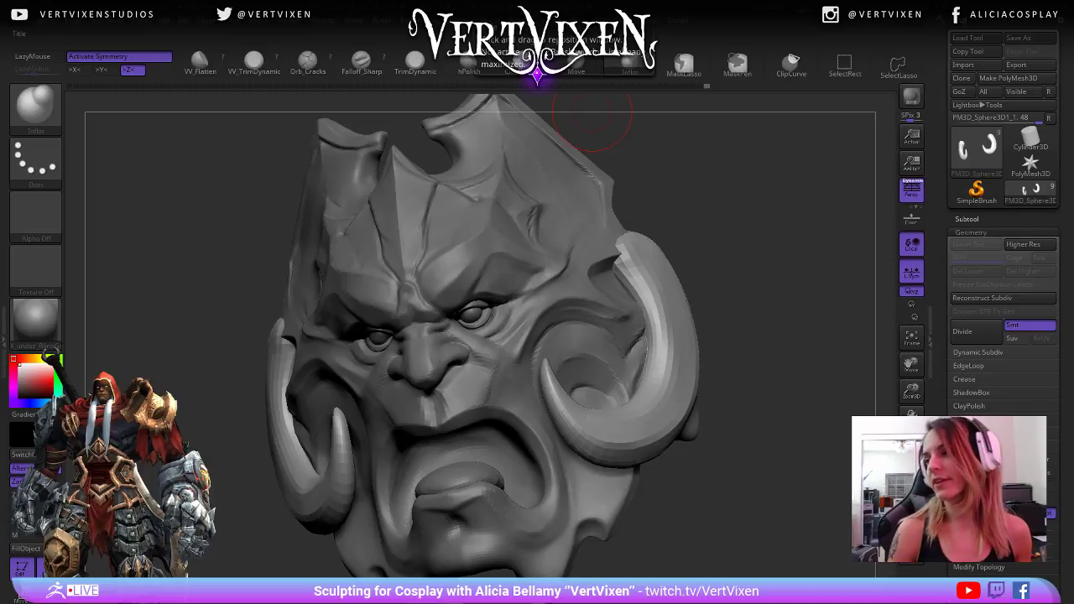
mouse_move(591, 121)
left_mouse_down()
mouse_move(748, 269)
mouse_move(649, 239)
left_mouse_up()
mouse_move(759, 289)
left_mouse_down()
mouse_move(681, 298)
mouse_move(662, 353)
left_mouse_up()
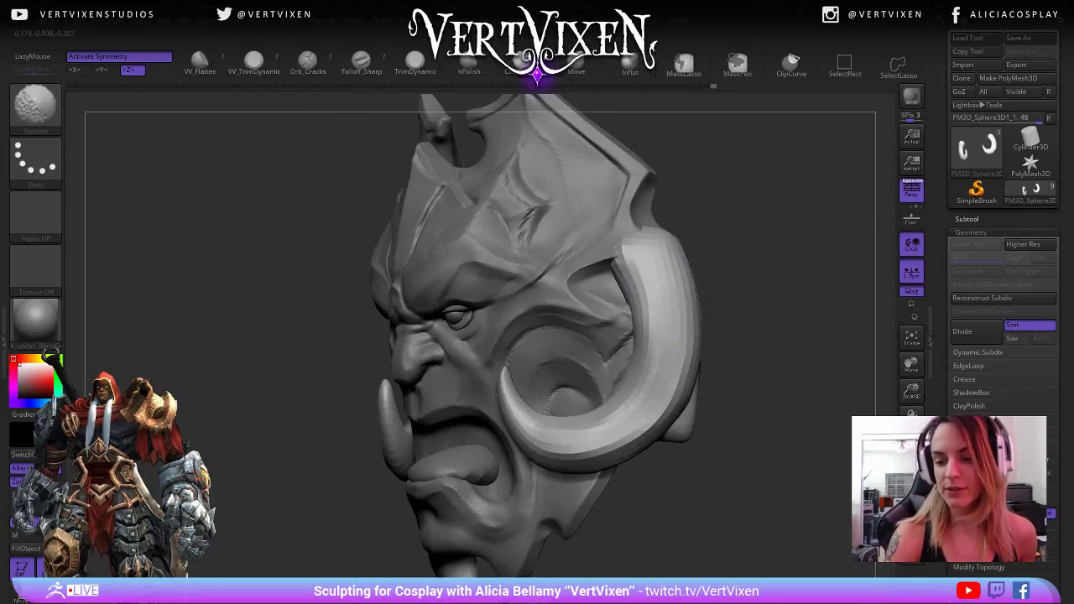
left_click_drag(721, 335, 776, 340)
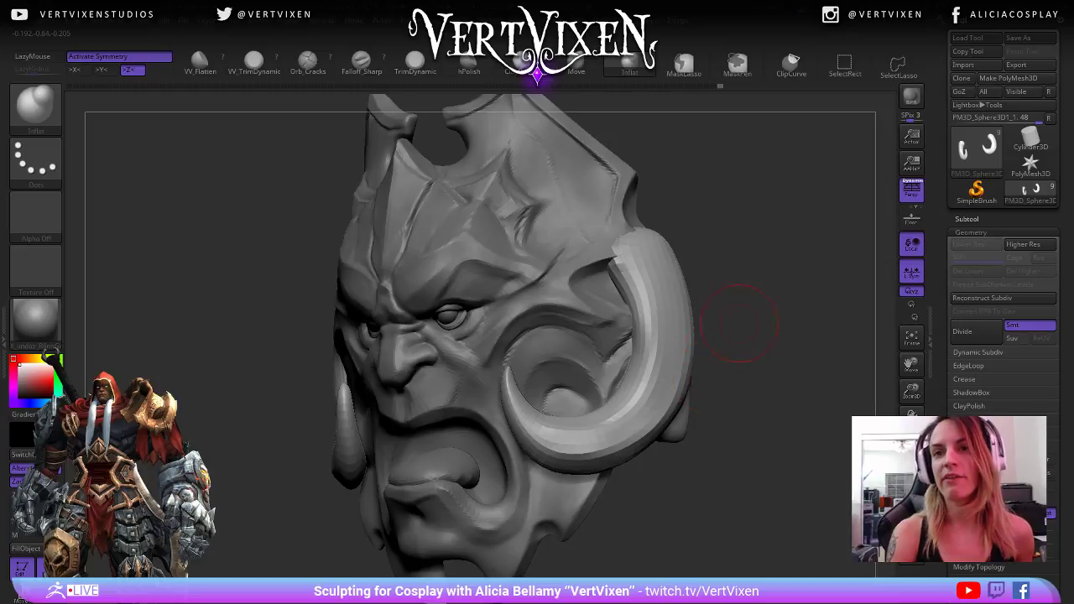
- Examine the horns' silhouette against the face from the front and three-quarter views
left_click_drag(714, 369, 752, 302)
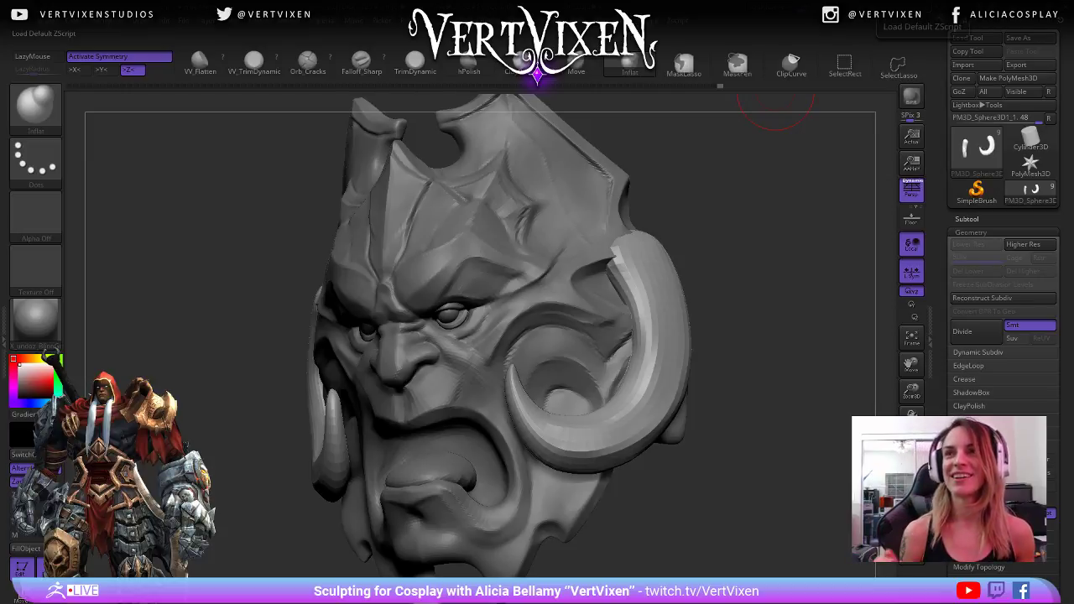
mouse_move(768, 293)
left_mouse_down()
mouse_move(774, 300)
mouse_move(762, 292)
mouse_move(750, 311)
mouse_move(749, 340)
left_mouse_up()
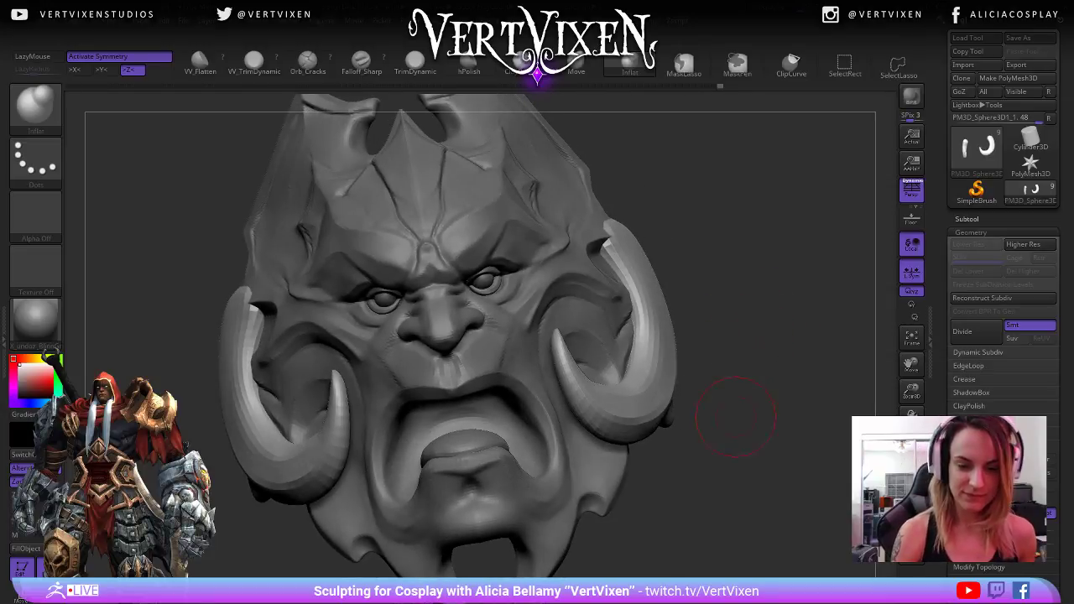
left_click_drag(736, 417, 715, 449)
right_click_drag(715, 448, 683, 424, "ctrl")
mouse_move(683, 424)
left_mouse_down("alt")
mouse_move(727, 449)
mouse_move(694, 437)
mouse_move(690, 458)
left_mouse_up("alt")
left_click(608, 331, "alt")
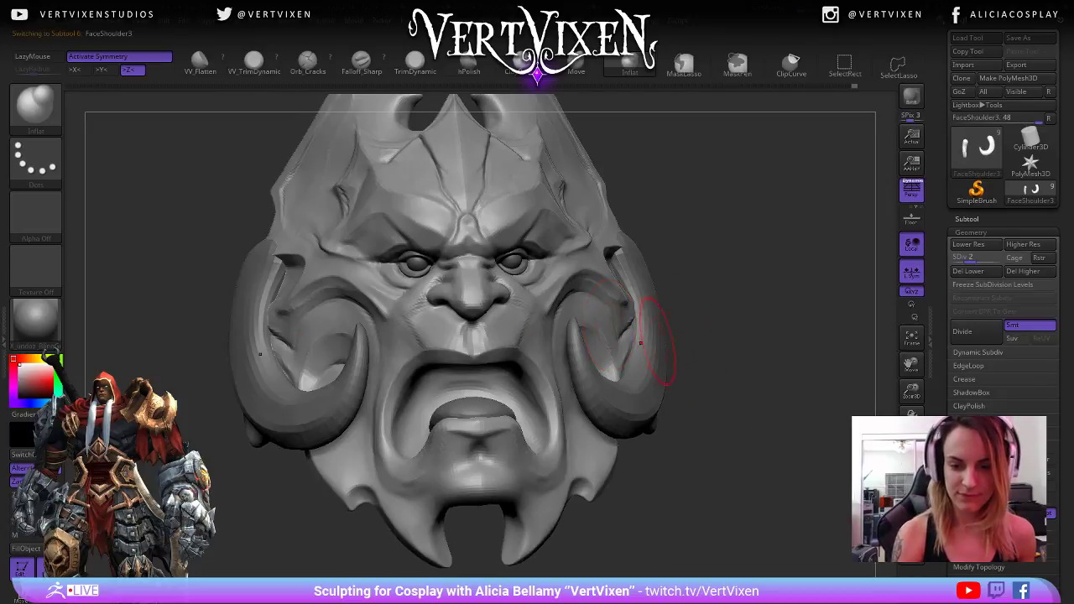
mouse_move(726, 369)
left_mouse_down()
mouse_move(798, 378)
mouse_move(735, 388)
mouse_move(755, 388)
left_mouse_up()
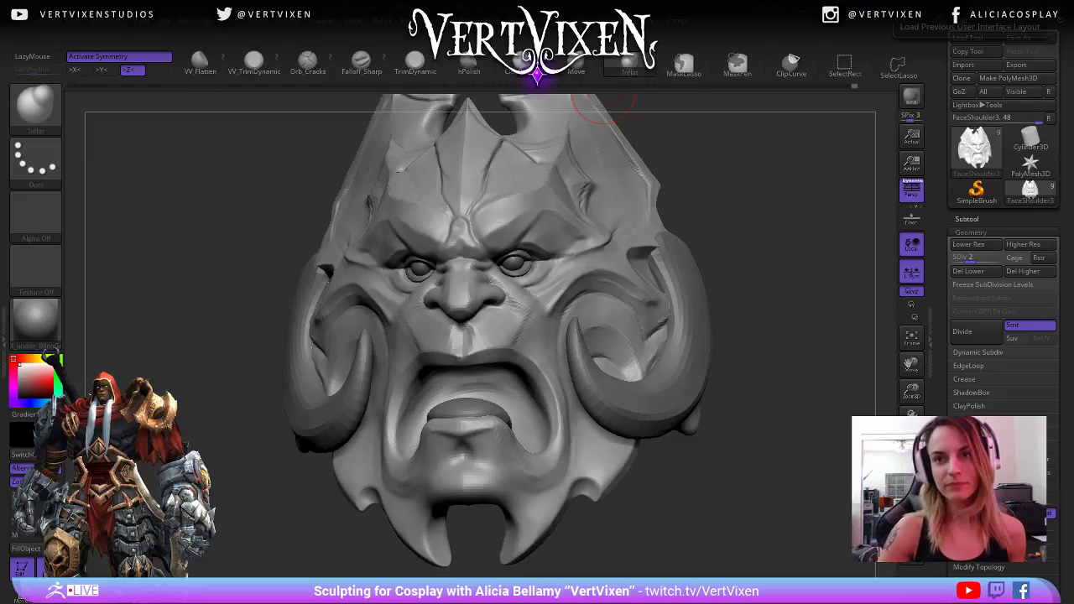
mouse_move(763, 298)
left_mouse_down()
mouse_move(784, 315)
mouse_move(671, 302)
left_mouse_up()
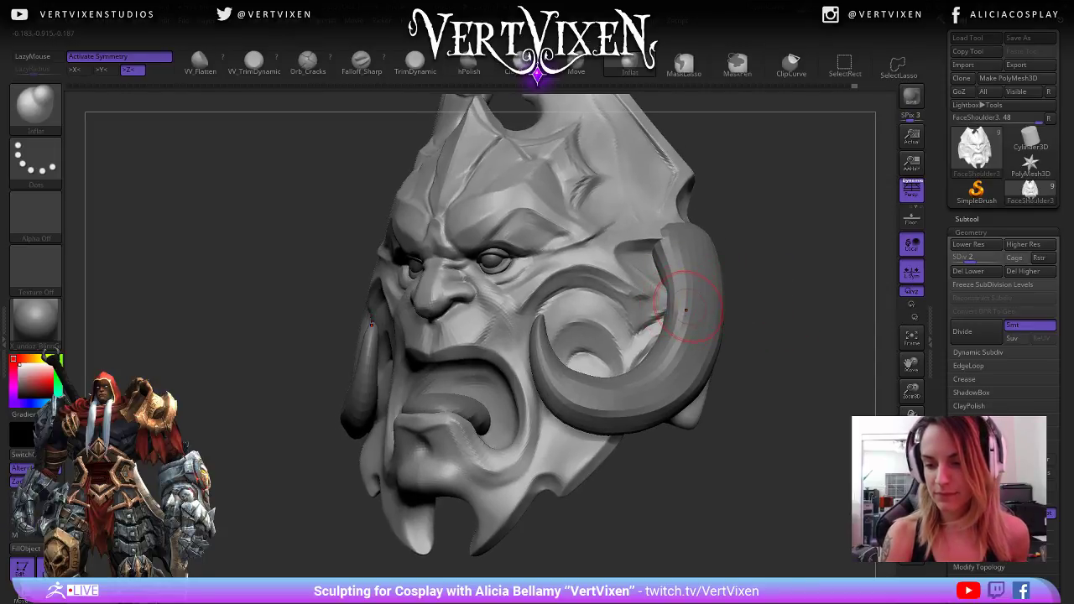
- Make the horns active and push the outer back edge of their upper curve outward with the Move brush
left_click(682, 302, "alt")
key("b")
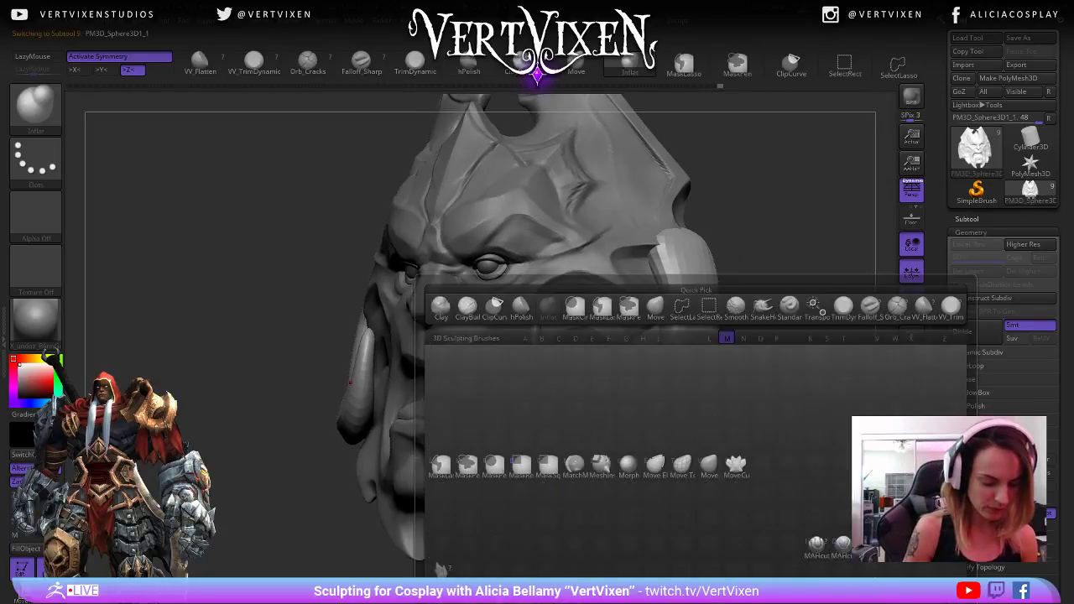
key("m")
key("v")
mouse_move(695, 359)
left_mouse_down()
mouse_move(758, 288)
mouse_move(718, 335)
mouse_move(750, 289)
mouse_move(660, 311)
left_mouse_up()
key("space")
key("ctrl+z")
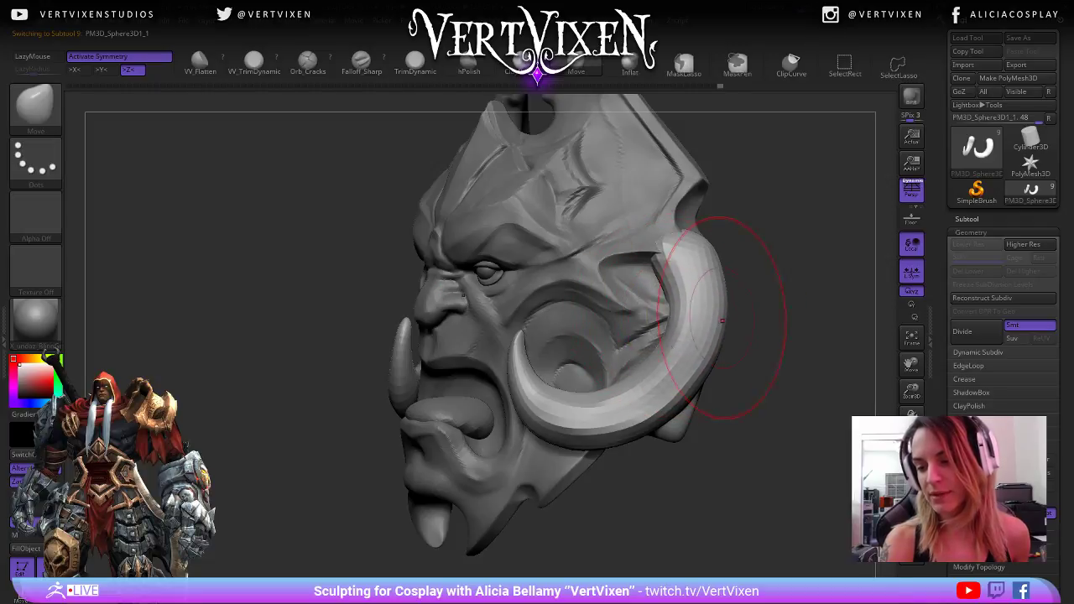
left_click_drag(723, 321, 732, 324)
left_click_drag(749, 374, 767, 367)
- Widen the bend of the horns' upper curve with the Move brush, adjusting the brush size between strokes
key("space")
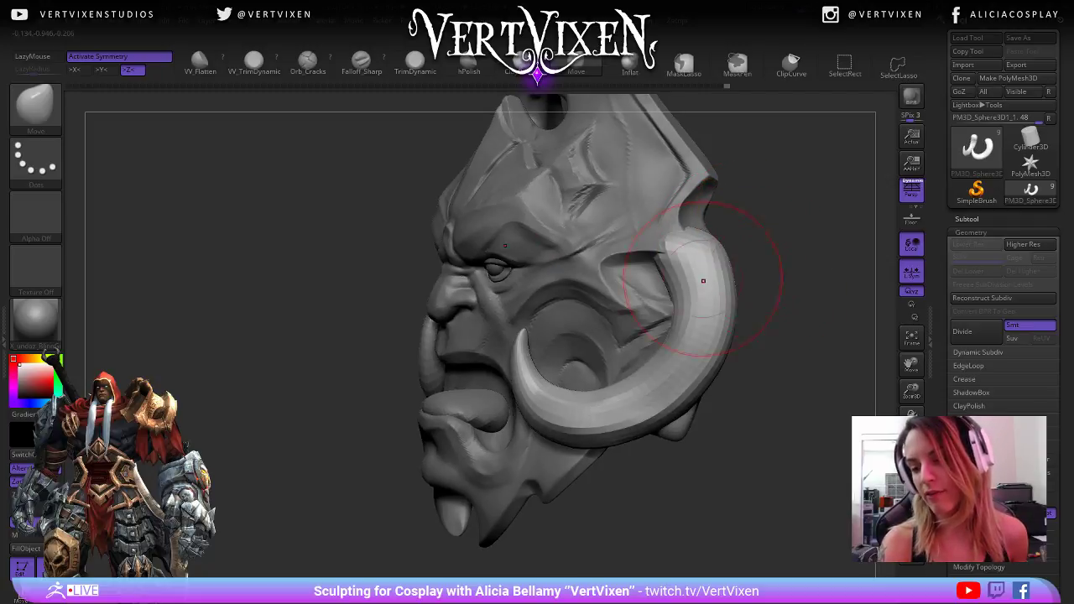
key("space")
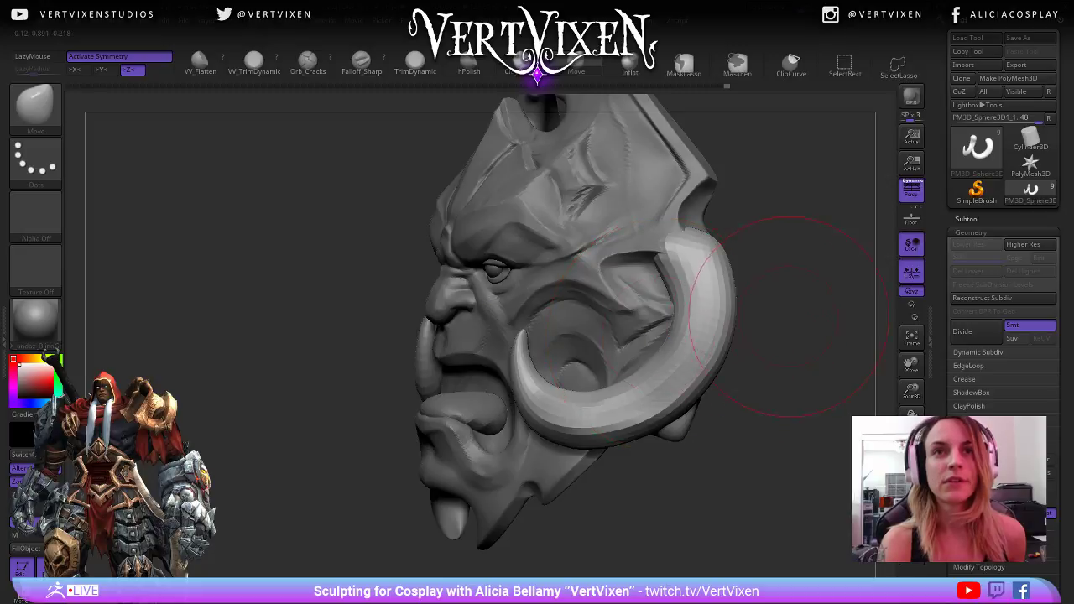
left_click_drag(791, 313, 812, 308)
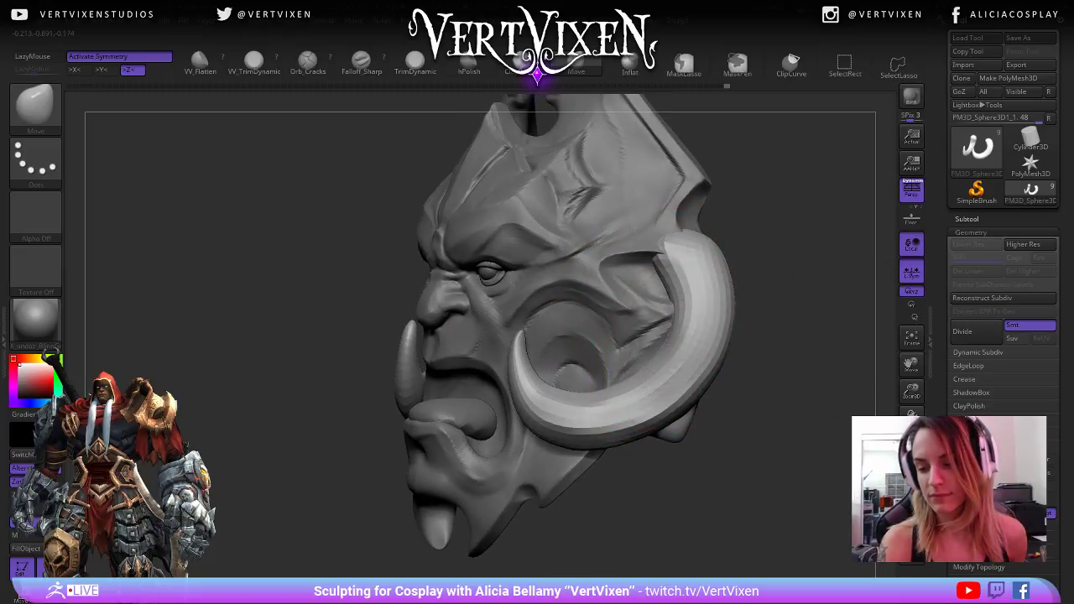
key("space")
key("space")
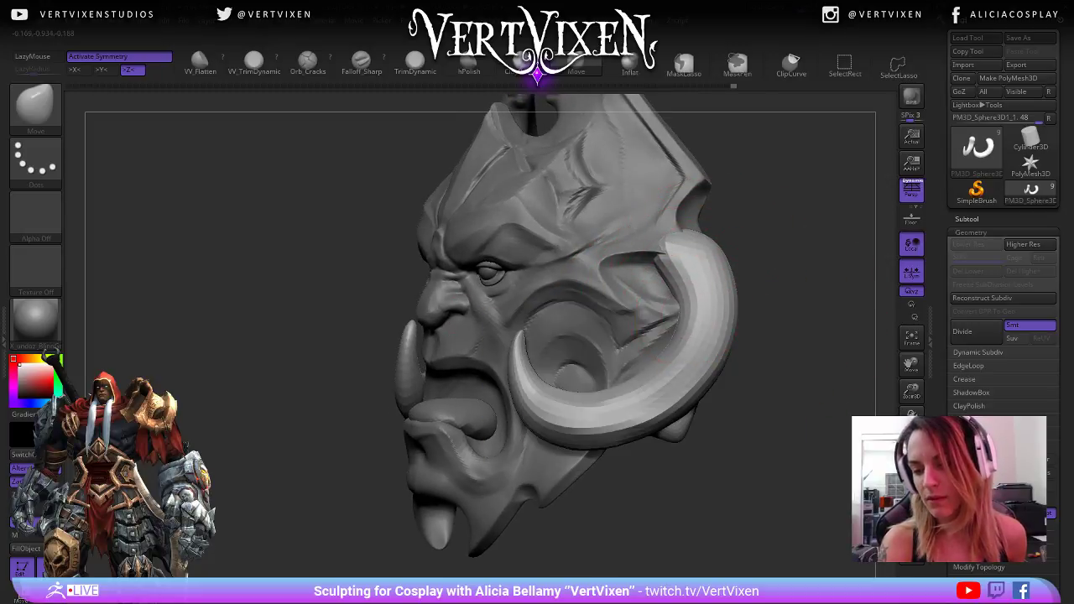
key("space")
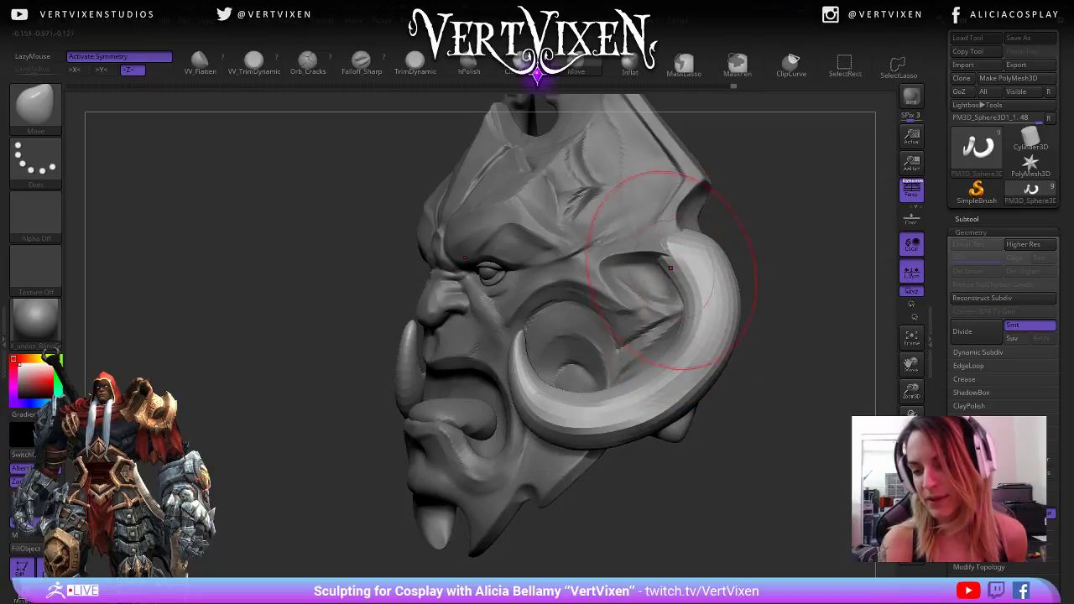
key("space")
key("space")
mouse_move(683, 310)
right_mouse_down()
mouse_move(729, 341)
mouse_move(682, 353)
right_mouse_up()
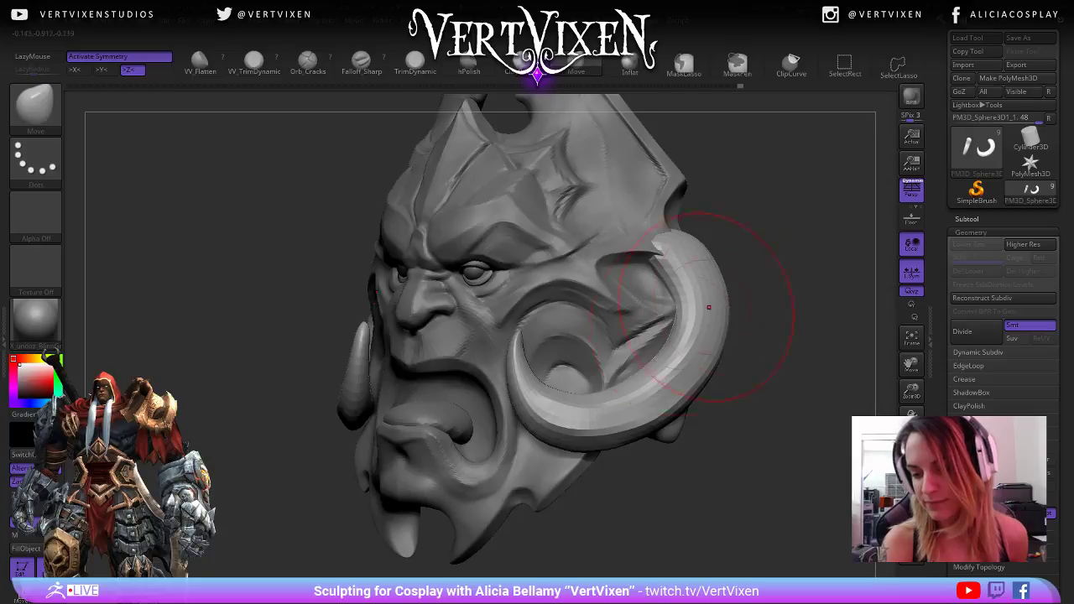
- Refine the back of the horns' upper curve in side view and smooth the area below the base
right_click_drag(654, 302, 725, 284)
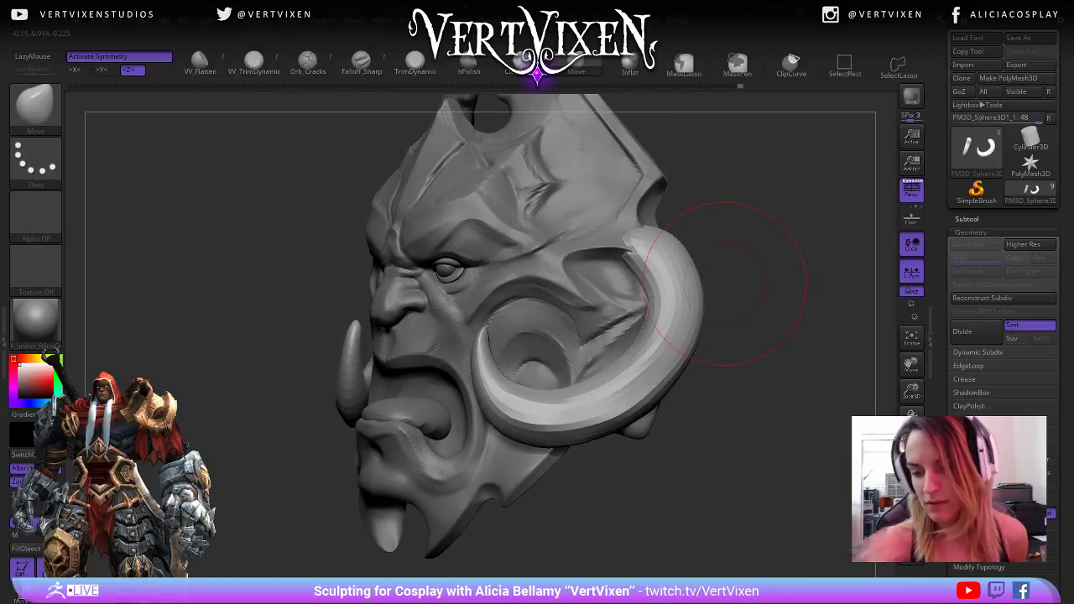
key("space")
left_click_drag(752, 328, 731, 327)
right_click_drag(769, 311, 807, 322)
right_click_drag(736, 301, 759, 314)
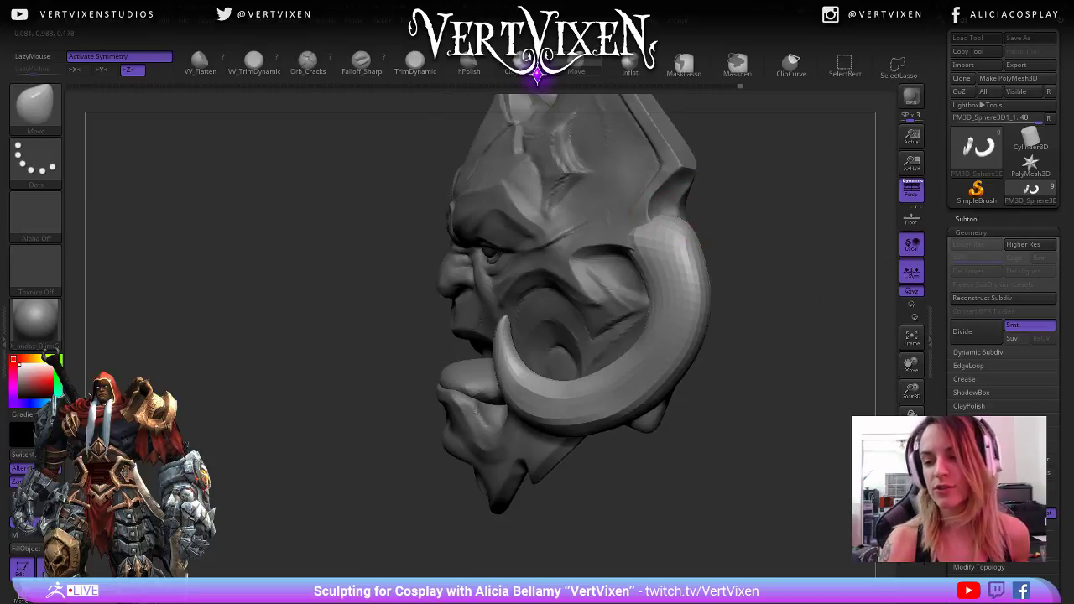
mouse_move(718, 219)
right_mouse_down()
mouse_move(740, 204)
mouse_move(709, 243)
mouse_move(638, 254)
right_mouse_up()
left_click_drag(703, 243, 693, 264, "shift")
mouse_move(693, 264)
right_mouse_down()
mouse_move(785, 272)
mouse_move(817, 306)
mouse_move(809, 298)
mouse_move(767, 315)
mouse_move(740, 308)
mouse_move(771, 310)
right_mouse_up()
right_click(679, 292)
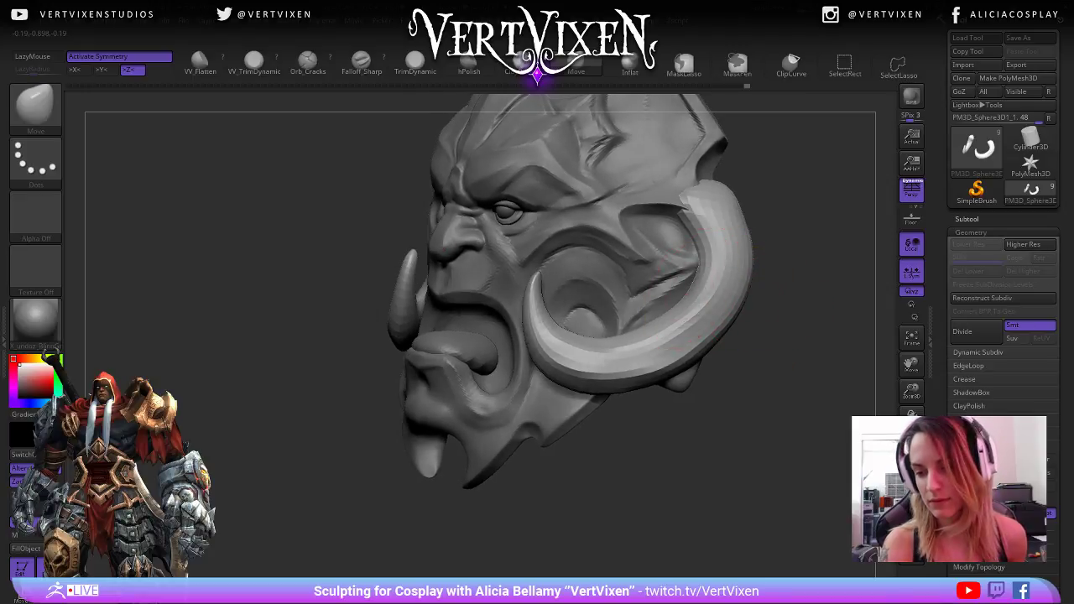
- Make the face subtool active and lower it to subdivision level 1
left_click(693, 245, "alt")
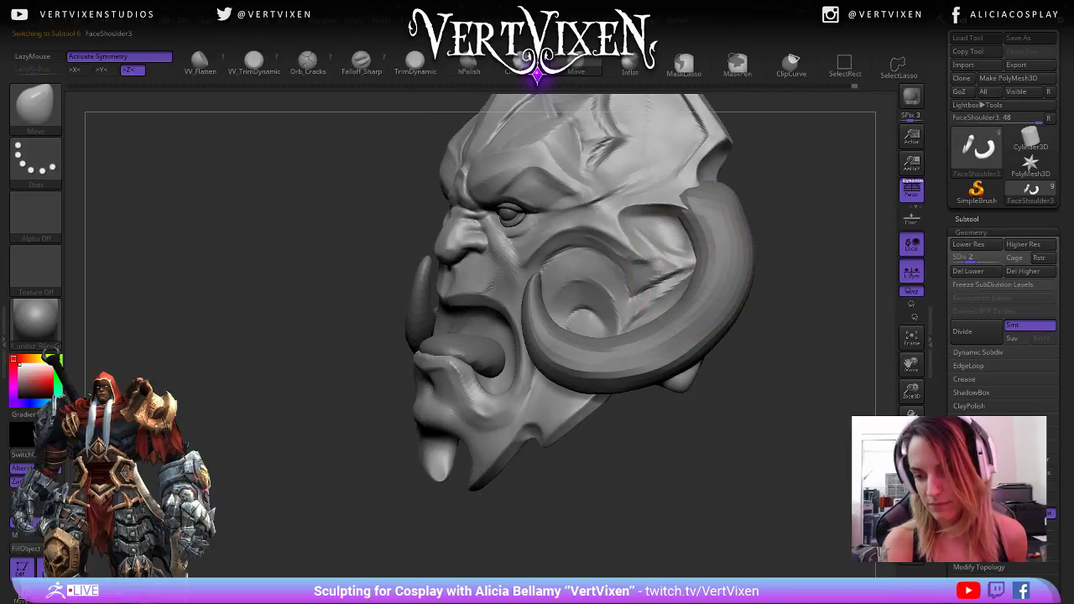
key("shift+d")
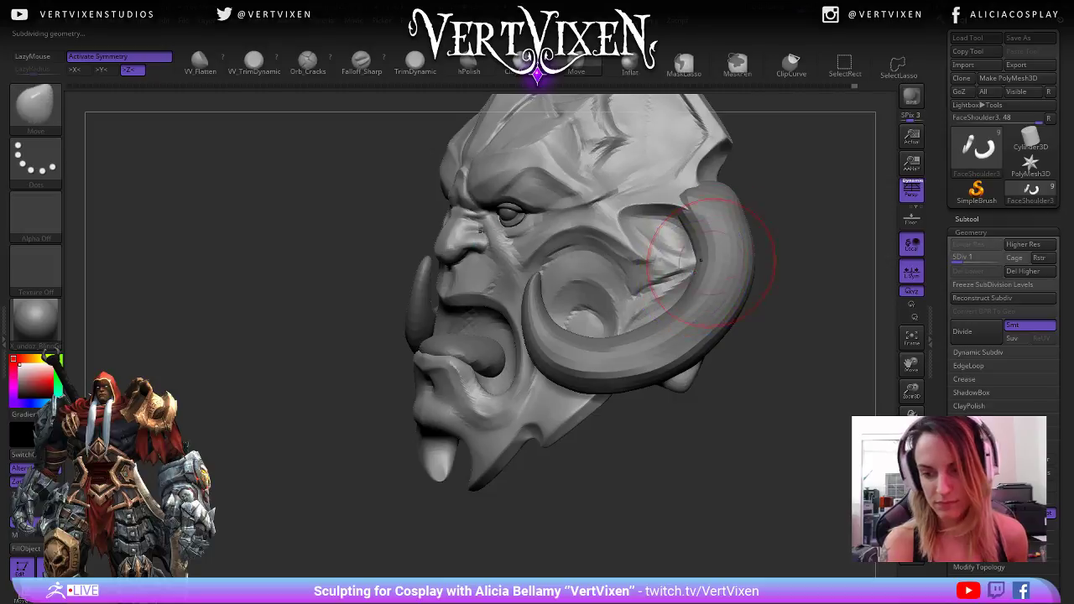
right_click(693, 272)
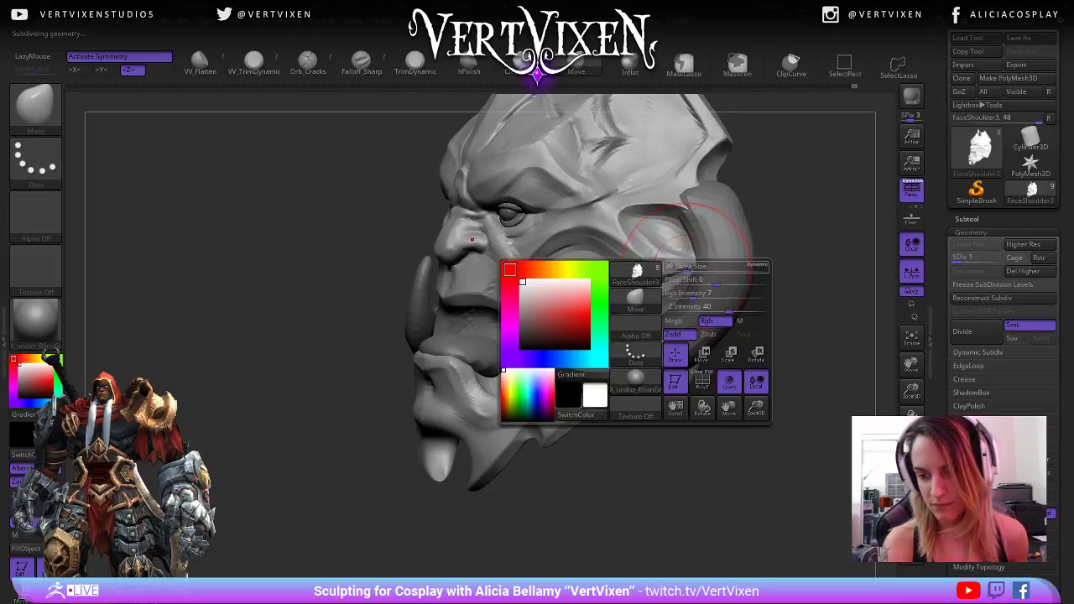
mouse_move(787, 248)
right_mouse_down()
mouse_move(830, 233)
mouse_move(664, 292)
right_mouse_up()
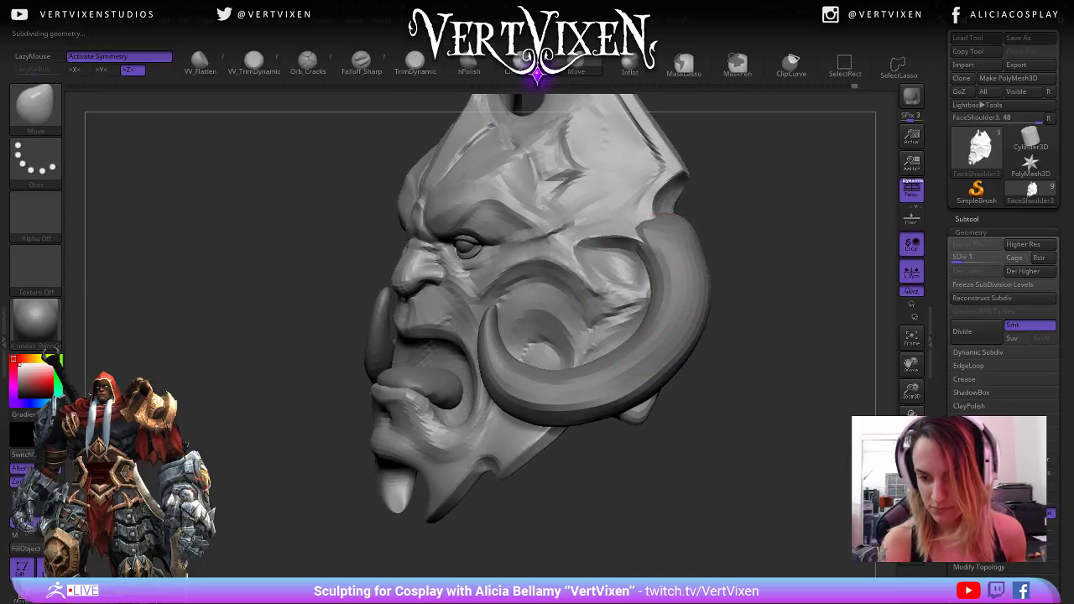
- Make the horns active and adjust their upper side and back edge with the Move brush
left_click(654, 307, "alt")
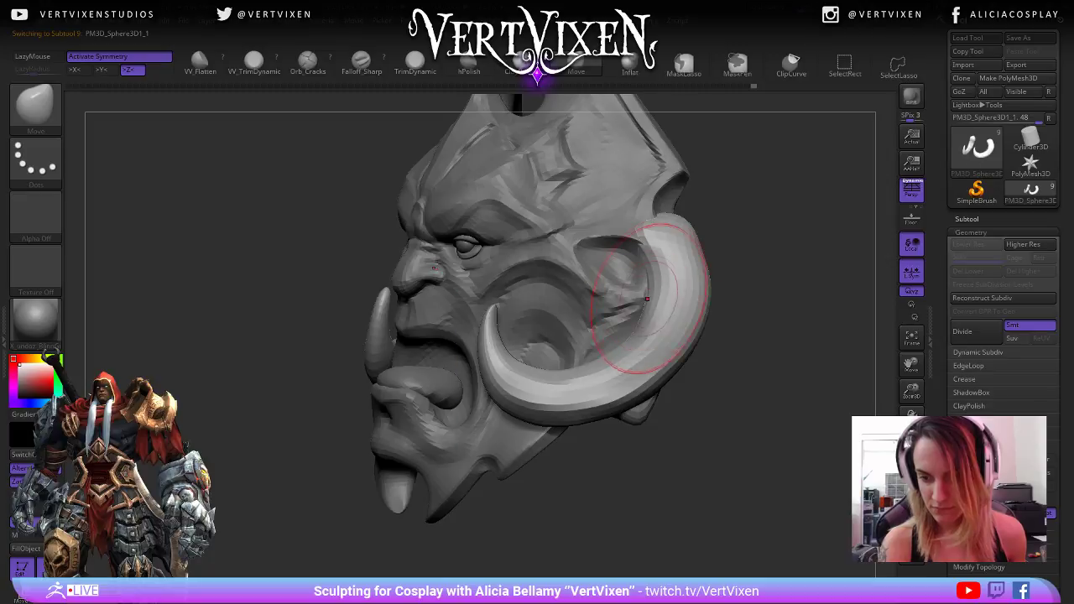
key("space")
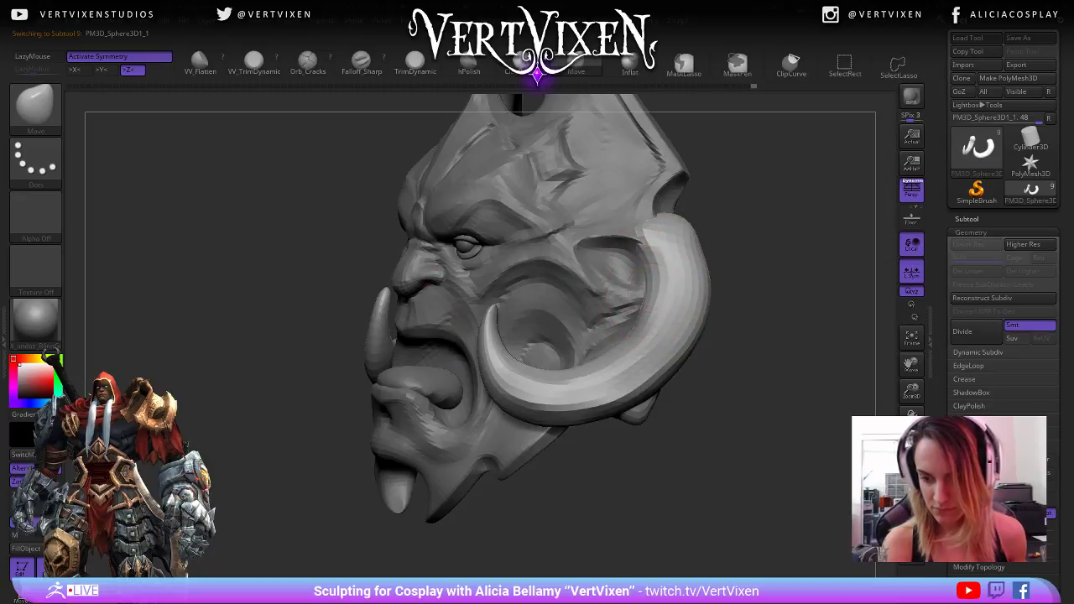
right_click_drag(691, 290, 654, 306)
right_click_drag(724, 286, 764, 287)
mouse_move(728, 369)
right_mouse_down()
mouse_move(678, 398)
mouse_move(722, 458)
right_mouse_up()
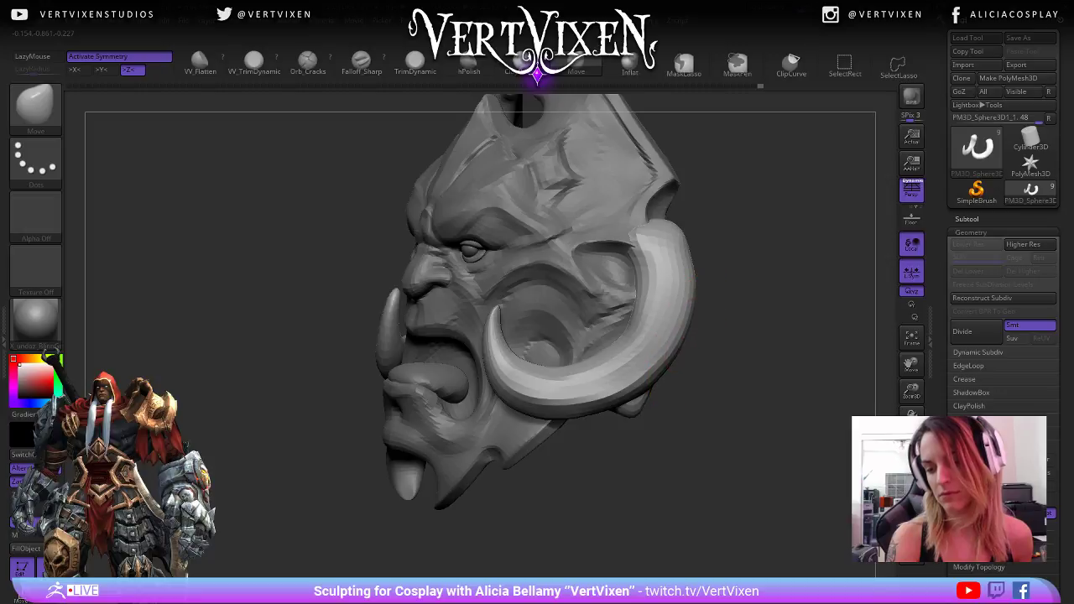
right_click(670, 366)
right_click_drag(719, 330, 776, 330)
mouse_move(615, 352)
right_mouse_down()
mouse_move(642, 362)
mouse_move(621, 402)
mouse_move(646, 443)
mouse_move(629, 411)
mouse_move(578, 379)
right_mouse_up()
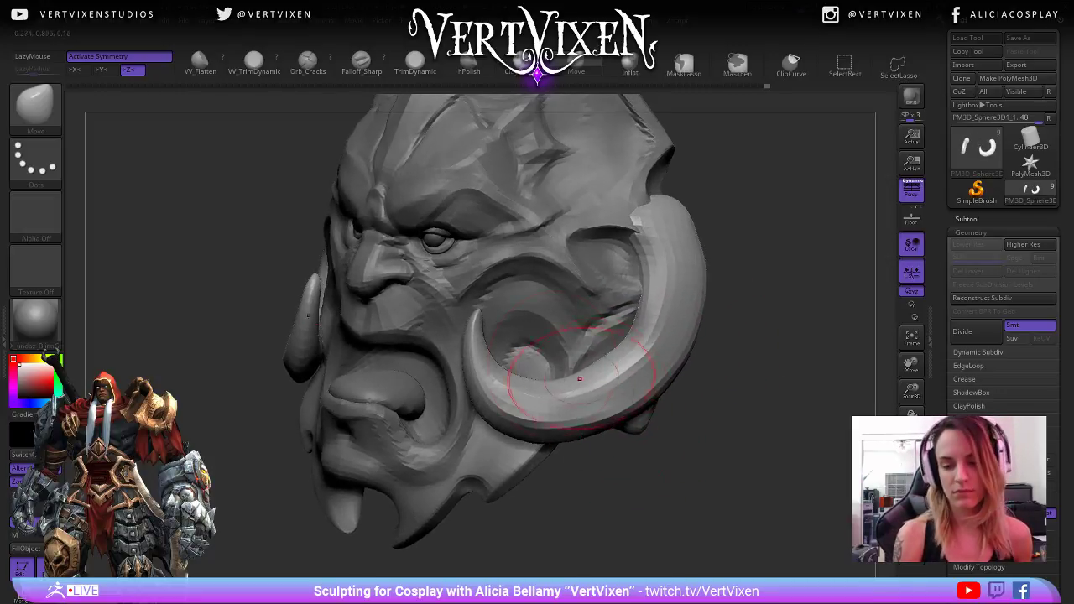
- Pull the inside of the horns' lower curve downward with the Move brush and undo the last nudge
right_click(580, 379)
right_click(571, 394)
left_click_drag(549, 404, 561, 405)
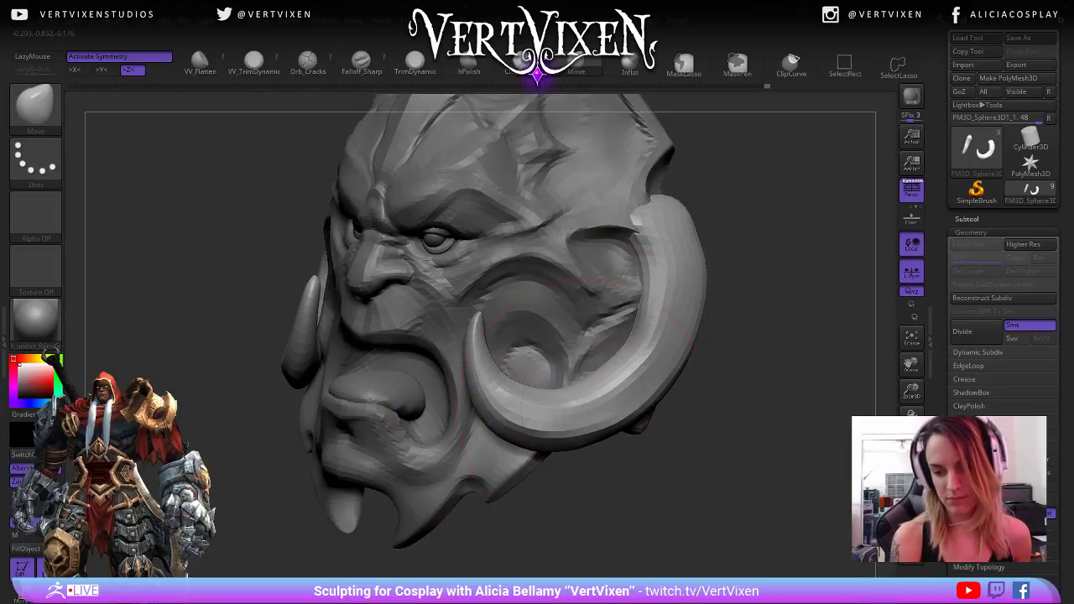
key("ctrl+z")
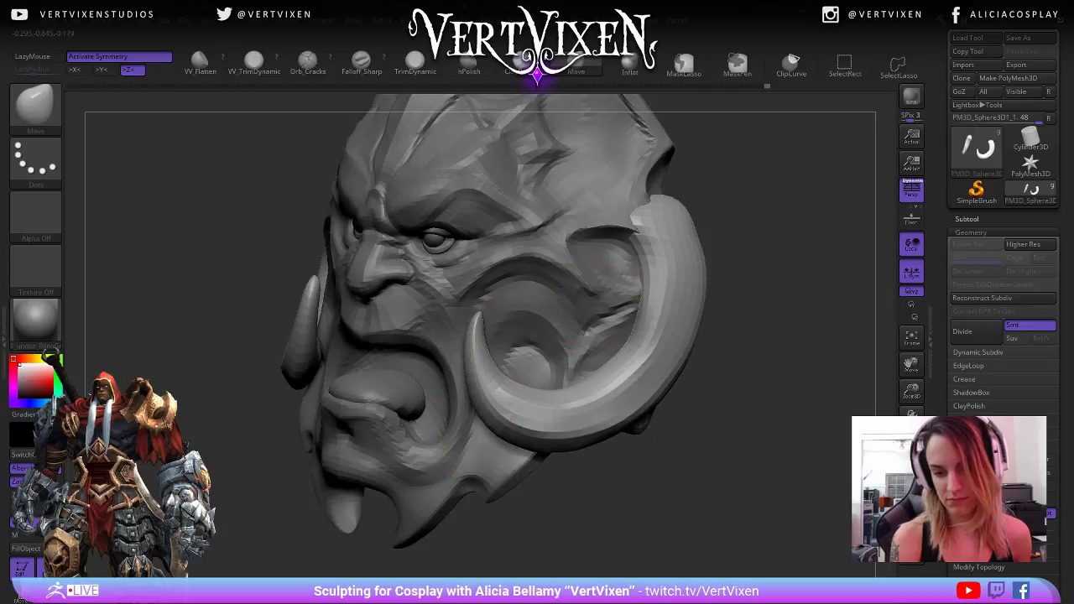
key("space")
mouse_move(738, 382)
left_mouse_down()
mouse_move(684, 381)
mouse_move(793, 378)
mouse_move(719, 360)
mouse_move(683, 444)
mouse_move(509, 343)
mouse_move(650, 277)
left_mouse_up()
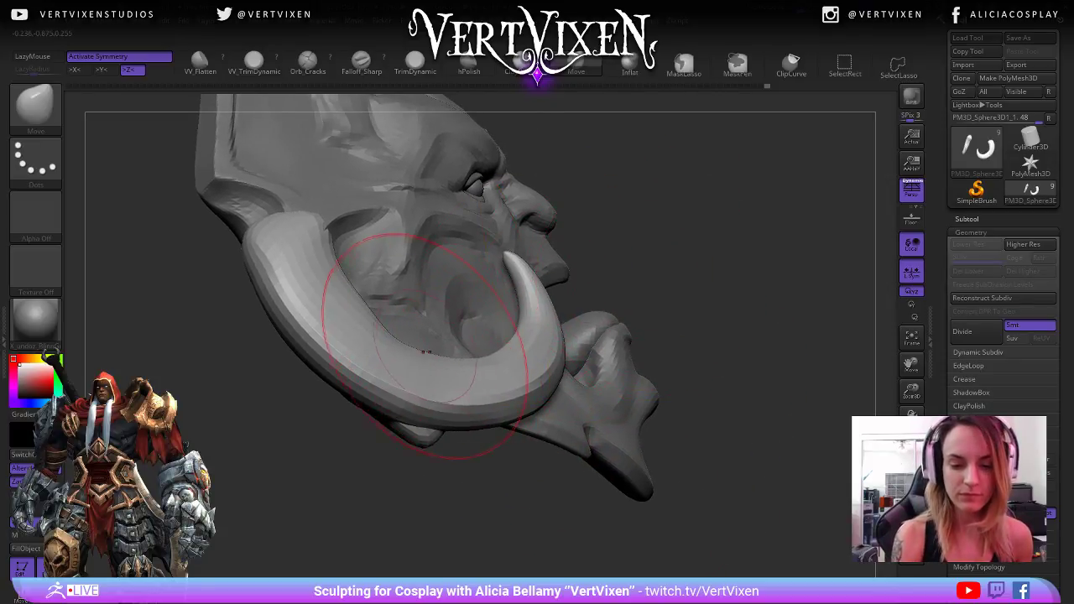
- Reshape the horns' lower curve in side view with the Move brush, adjusting the draw size between strokes
key("space")
mouse_move(427, 353)
left_mouse_down()
mouse_move(401, 344)
mouse_move(410, 337)
left_mouse_up()
left_click_drag(378, 495, 438, 479)
key("space")
left_click_drag(480, 402, 497, 403)
left_click_drag(414, 432, 485, 436)
key("space")
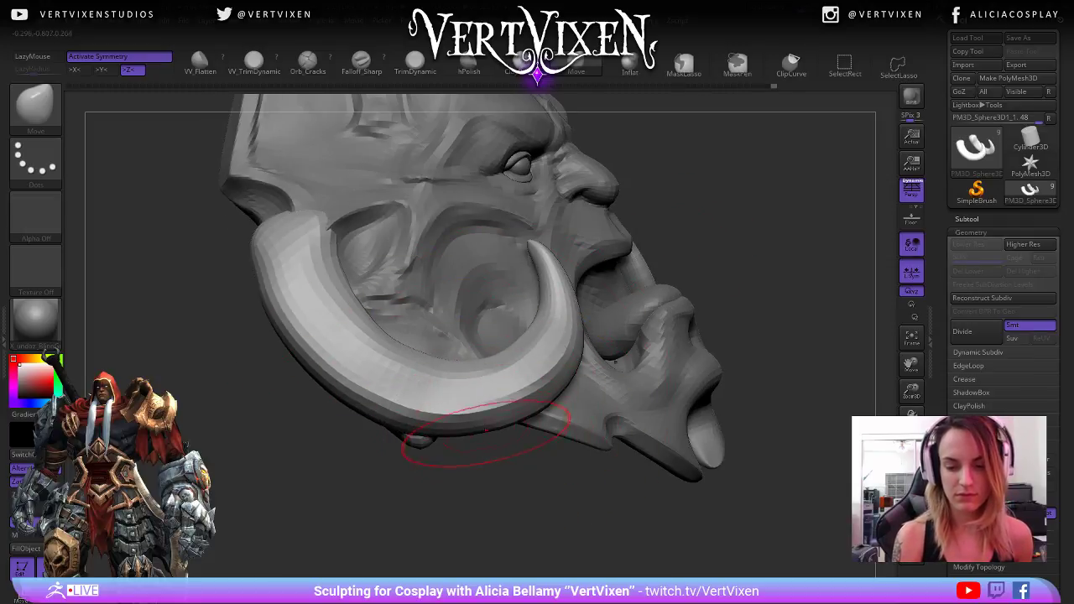
left_click_drag(744, 293, 757, 280)
key("space")
mouse_move(776, 274)
left_mouse_down()
mouse_move(731, 283)
mouse_move(755, 288)
mouse_move(759, 305)
mouse_move(695, 360)
left_mouse_up()
key("space")
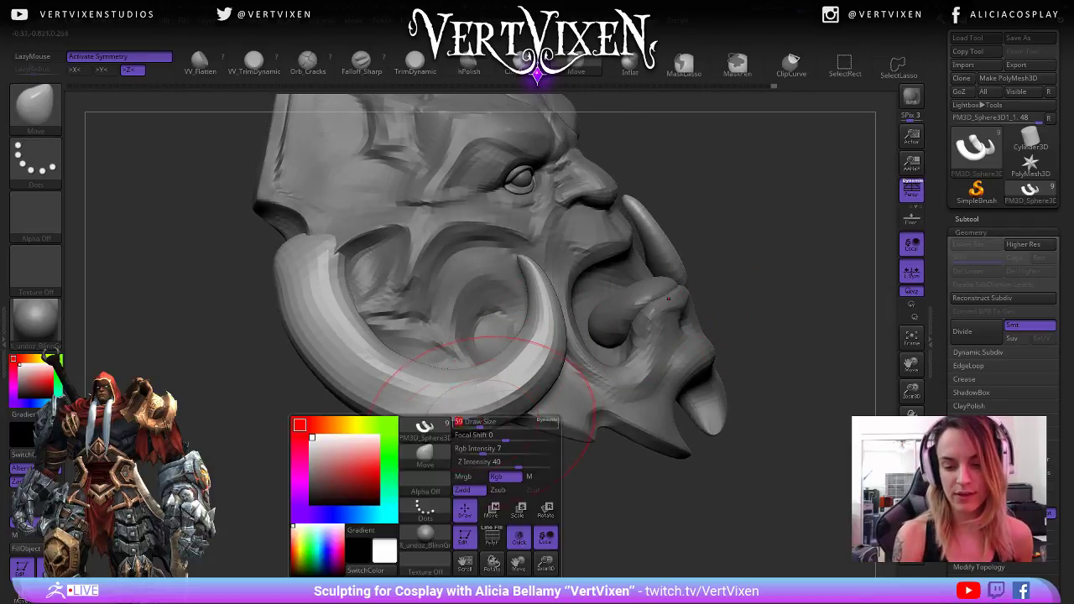
key("space")
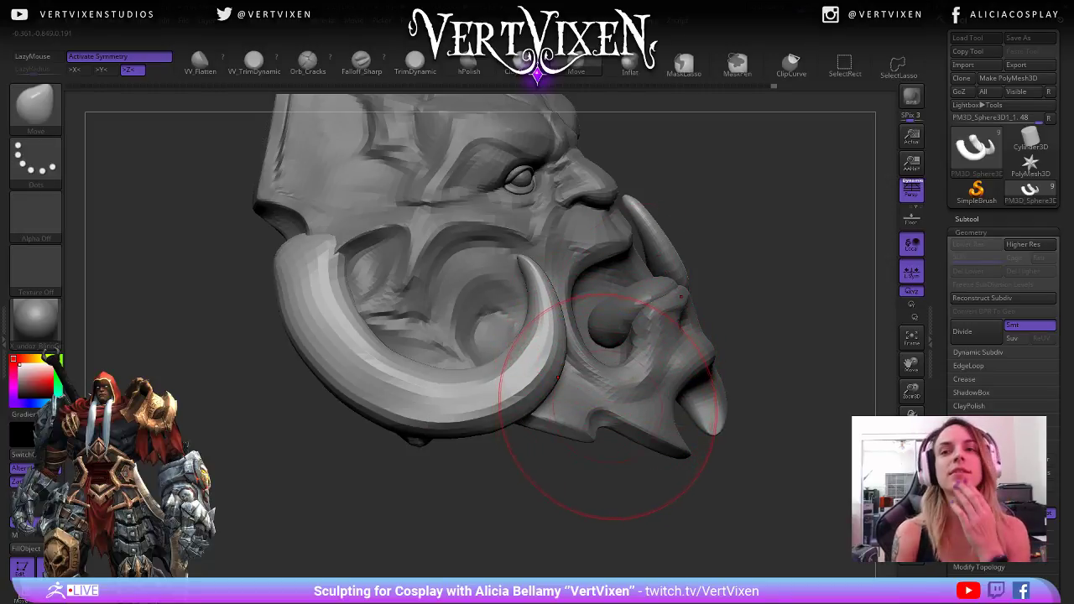
- Nudge the front part of the horns just below the tips with the Move brush
left_click_drag(683, 347, 624, 276)
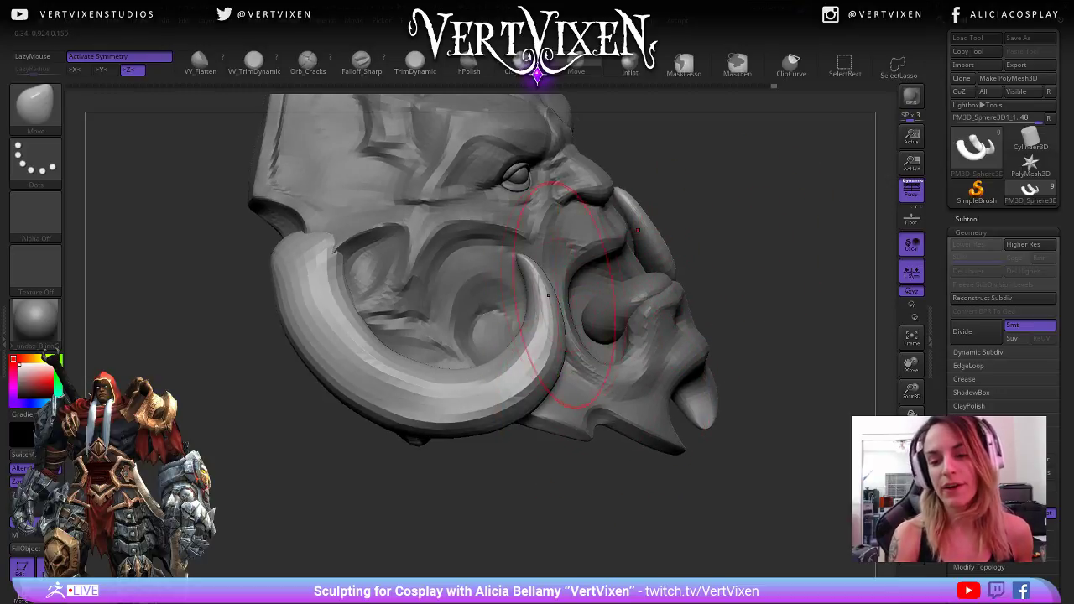
left_click_drag(742, 216, 721, 220)
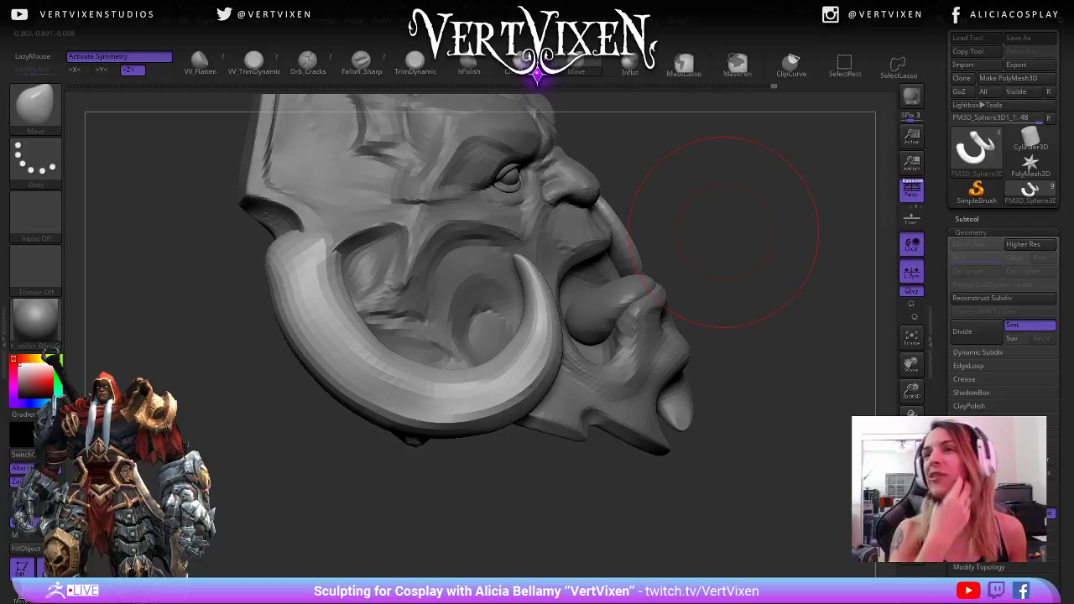
right_click(744, 243)
left_click_drag(789, 244, 738, 228)
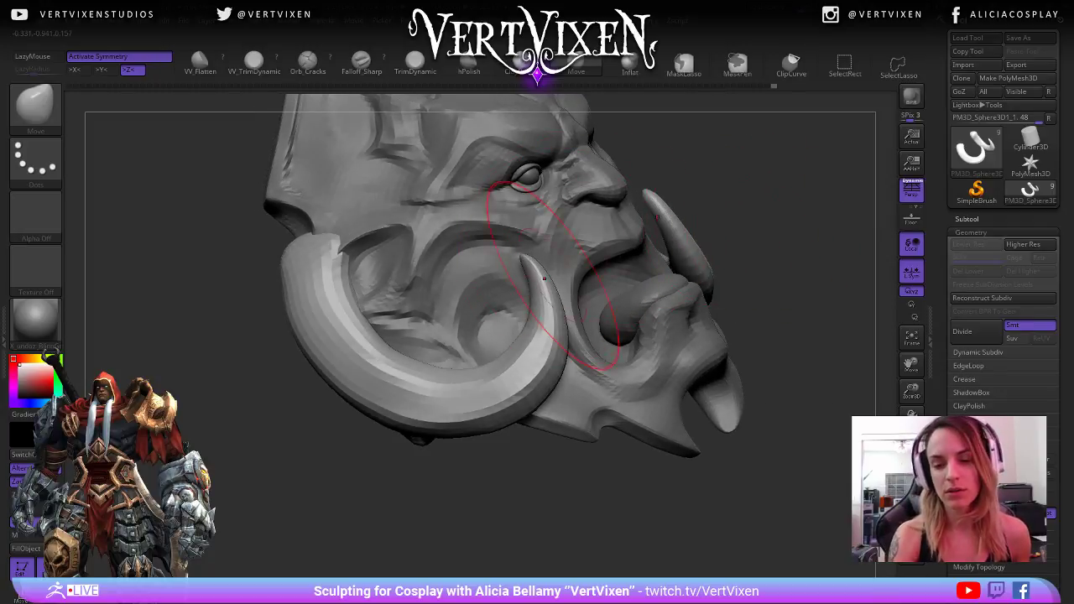
left_click_drag(548, 292, 555, 290)
mouse_move(537, 470)
left_mouse_down()
mouse_move(556, 492)
mouse_move(512, 488)
mouse_move(564, 485)
mouse_move(507, 484)
mouse_move(515, 479)
left_mouse_up()
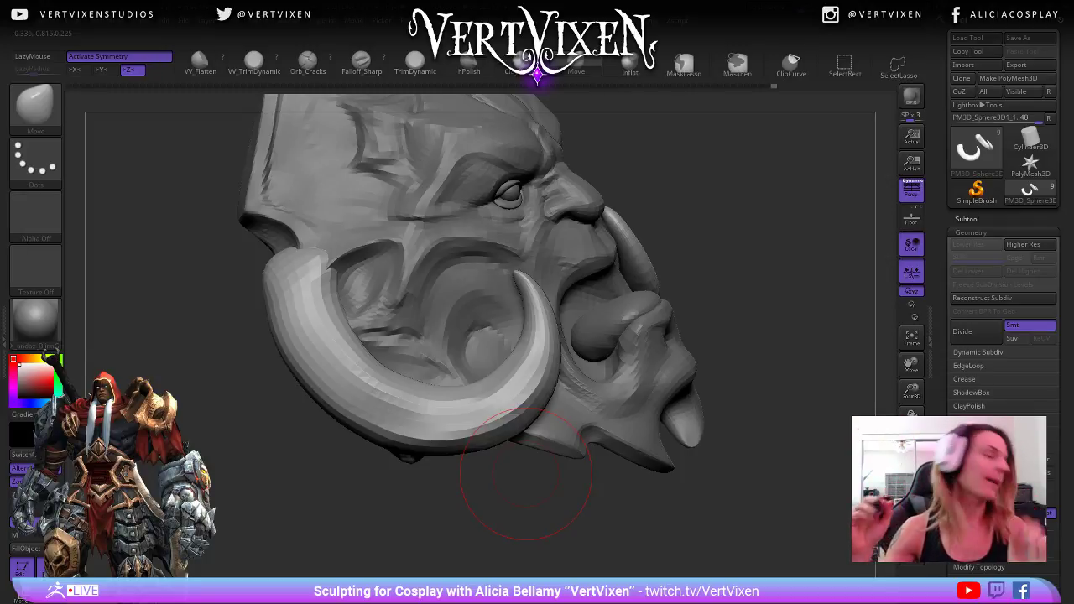
- Widen the horns' upper section near the base by moving its inner edge toward the face
mouse_move(698, 267)
left_mouse_down()
mouse_move(730, 257)
mouse_move(659, 259)
left_mouse_up()
key("space")
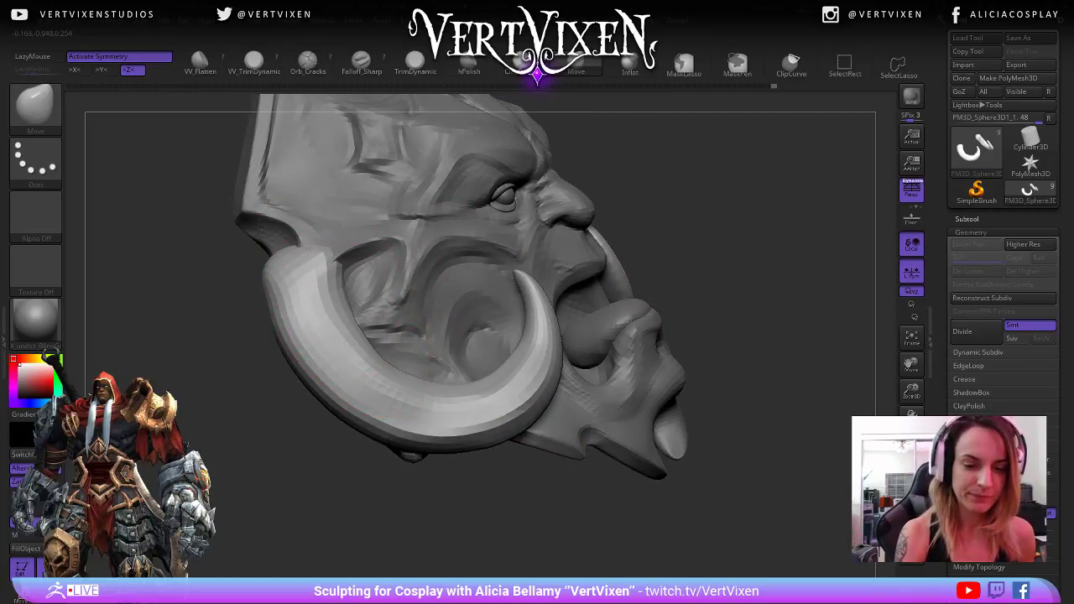
key("space")
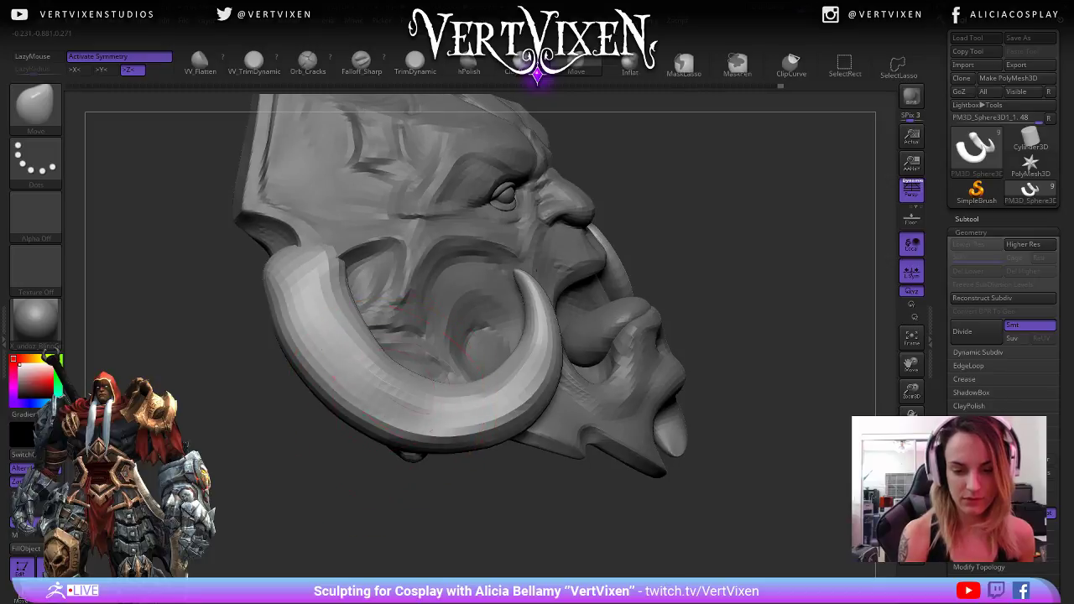
left_click_drag(352, 503, 289, 507)
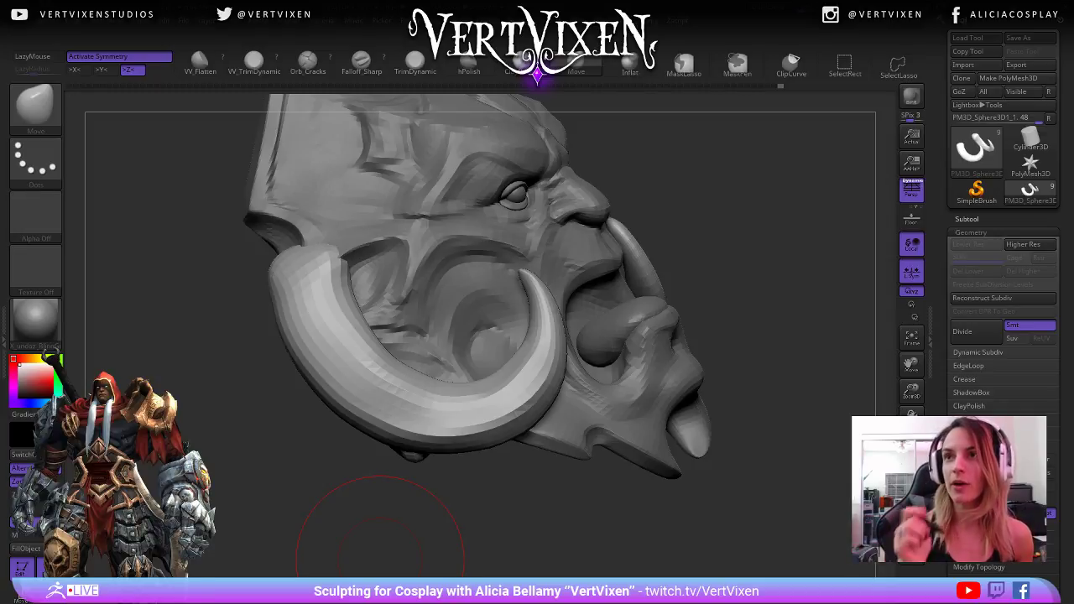
mouse_move(380, 559)
left_mouse_down()
mouse_move(478, 495)
mouse_move(637, 361)
mouse_move(779, 210)
mouse_move(810, 214)
mouse_move(719, 167)
mouse_move(395, 408)
mouse_move(637, 277)
mouse_move(545, 252)
mouse_move(705, 344)
mouse_move(445, 317)
left_mouse_up()
mouse_move(453, 243)
left_mouse_down()
mouse_move(456, 407)
mouse_move(467, 359)
left_mouse_up()
key("space")
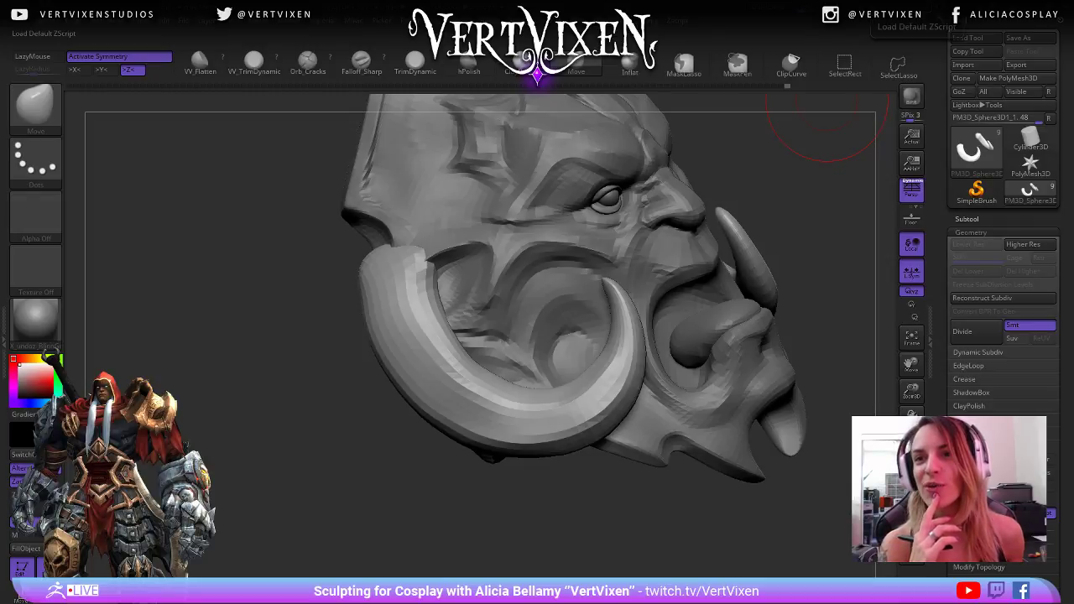
- Round off the end of the horns' base and even out its inner edge with the Move brush
left_click_drag(822, 126, 475, 408)
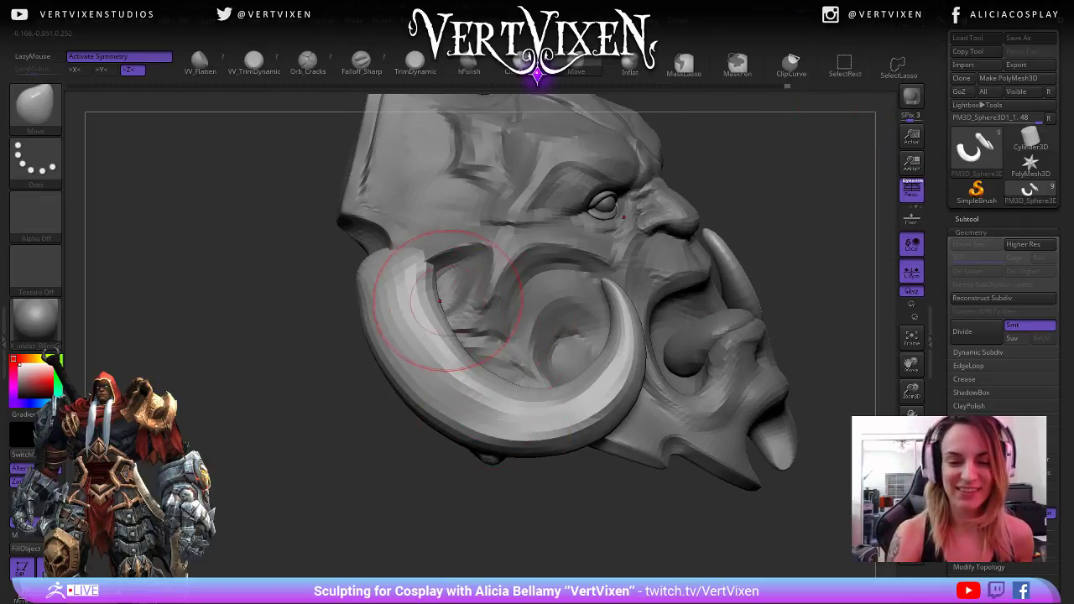
key("space")
right_click(387, 336)
right_click(380, 363)
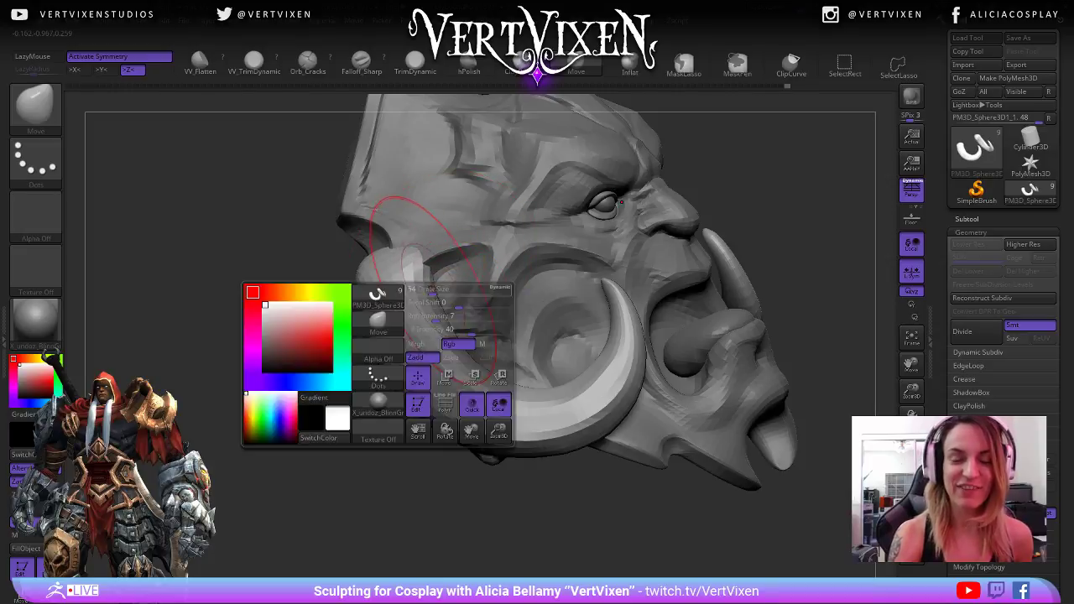
right_click_drag(381, 495, 394, 513)
right_click(641, 353)
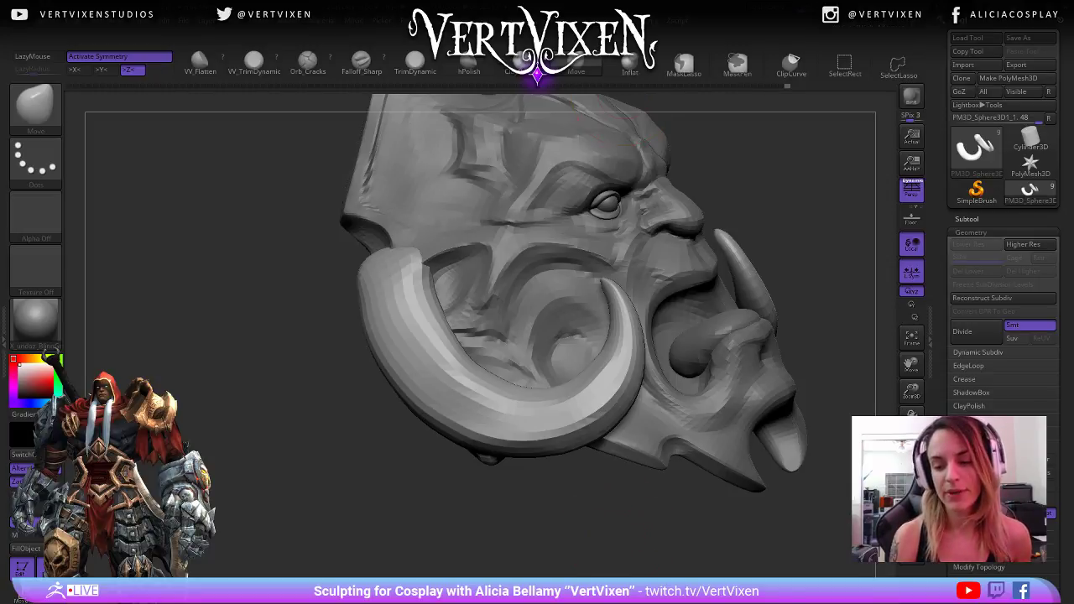
left_click_drag(678, 519, 619, 549)
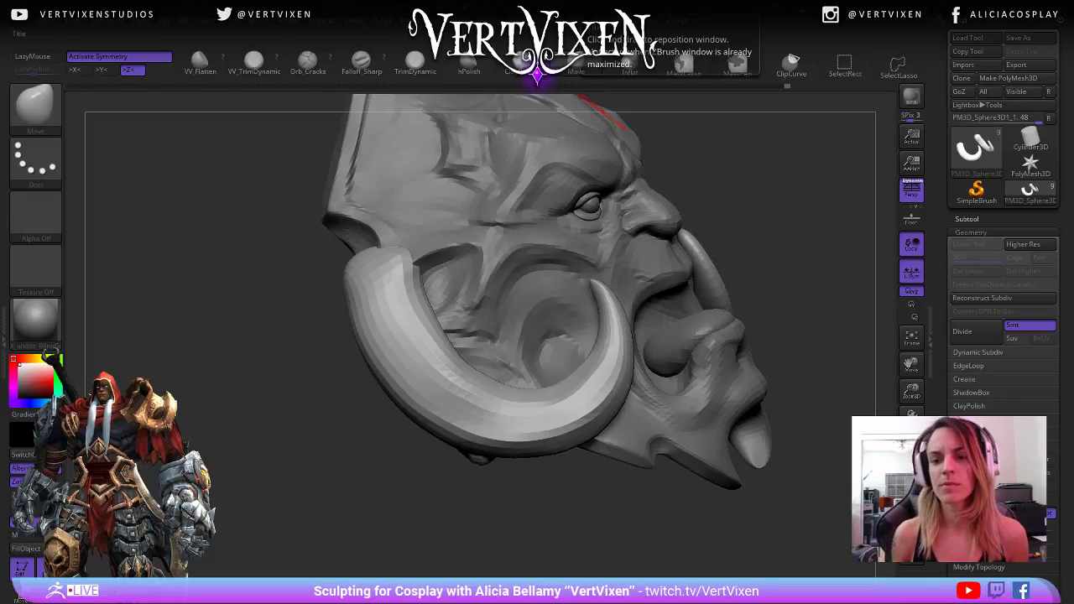
mouse_move(557, 495)
left_mouse_down()
mouse_move(600, 497)
mouse_move(546, 472)
mouse_move(563, 499)
mouse_move(556, 514)
mouse_move(523, 395)
left_mouse_up()
key("space")
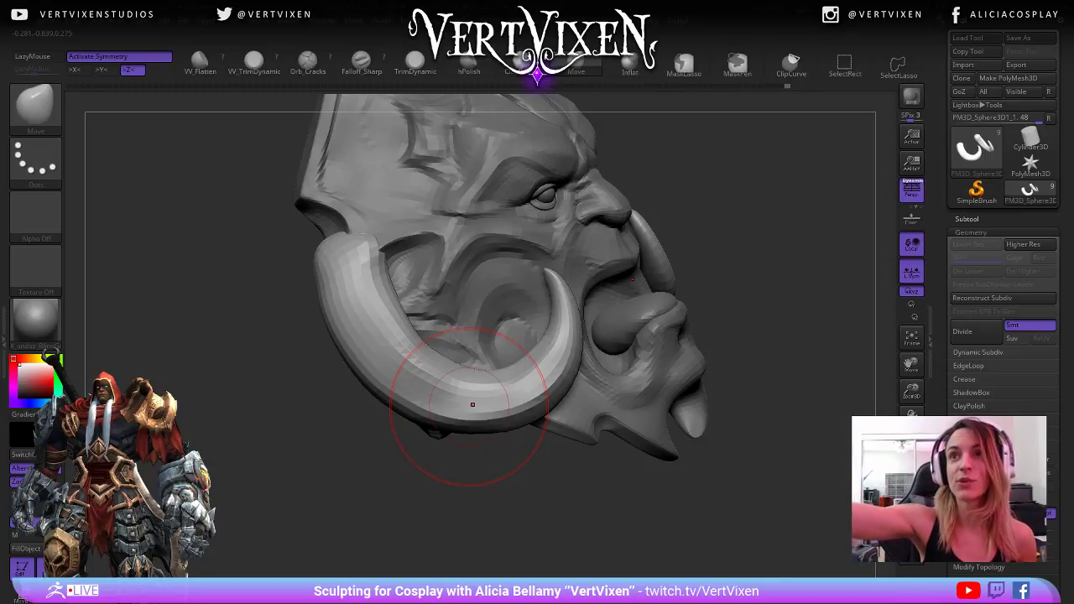
- Undo the last nudge on the horns' lower curve and rework its inside edge with the Move brush
right_click_drag(472, 405, 476, 411)
key("space")
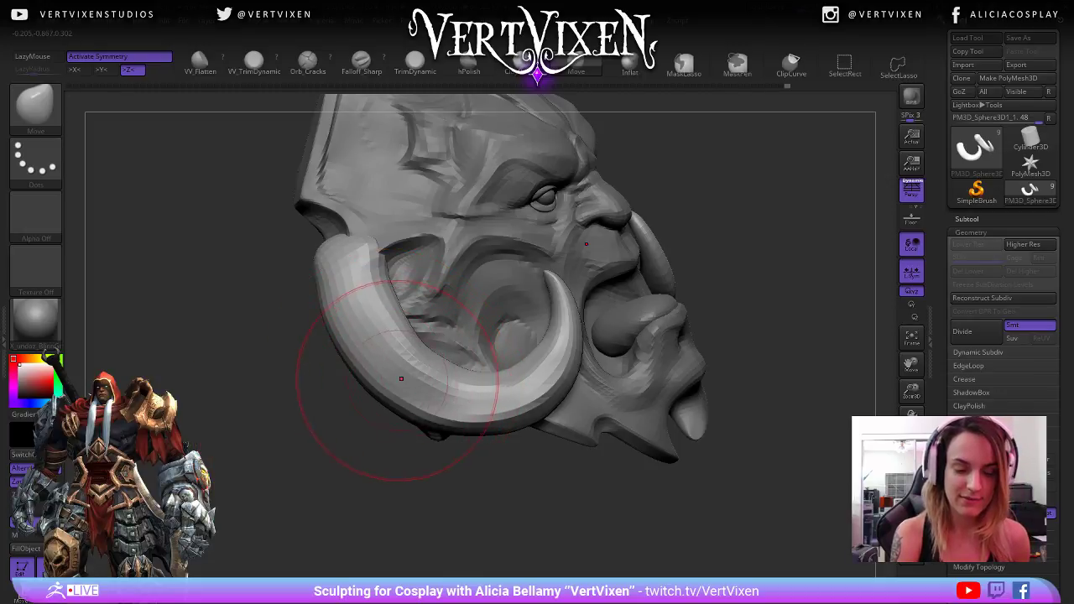
key("ctrl+z")
key("space")
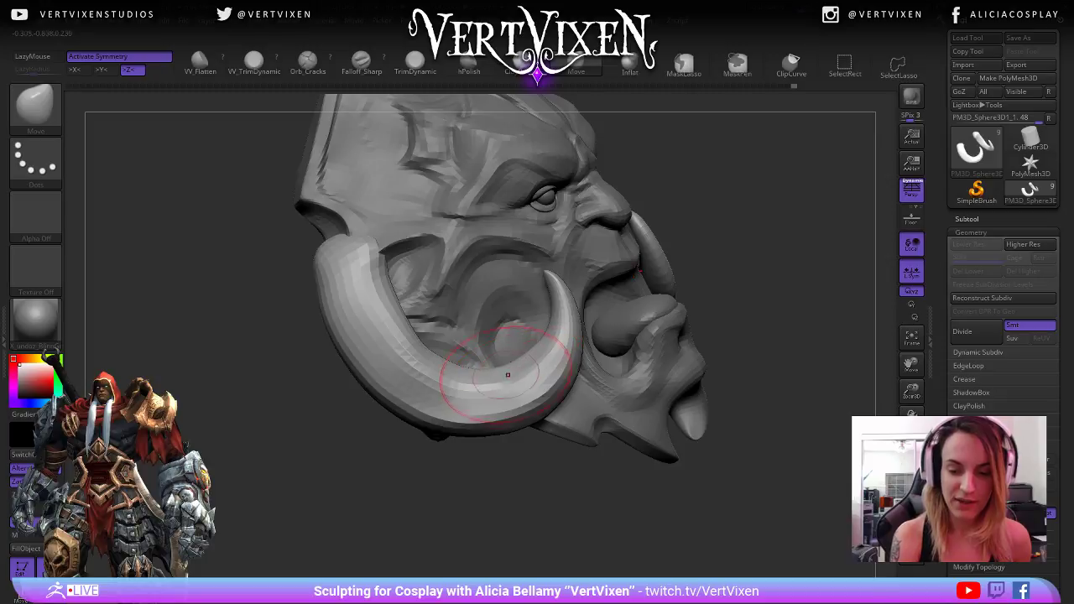
right_click_drag(514, 359, 475, 375)
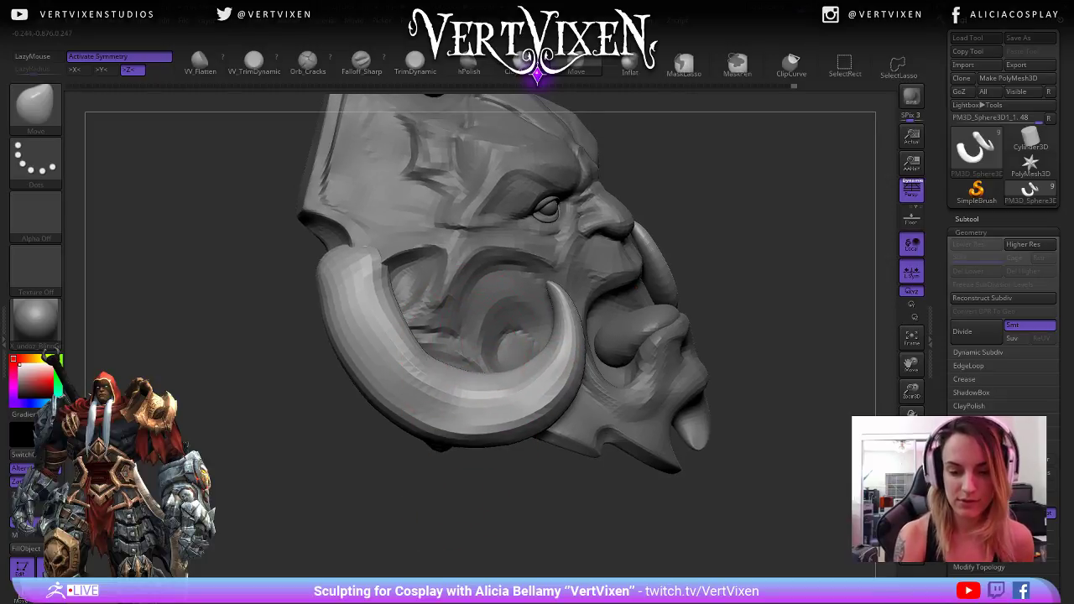
mouse_move(497, 457)
right_mouse_down()
mouse_move(522, 467)
mouse_move(537, 419)
mouse_move(506, 487)
right_mouse_up()
right_click(504, 491)
mouse_move(612, 482)
right_mouse_down()
mouse_move(680, 478)
mouse_move(622, 361)
mouse_move(616, 398)
mouse_move(629, 378)
mouse_move(647, 443)
mouse_move(695, 407)
right_mouse_up()
right_click(616, 401)
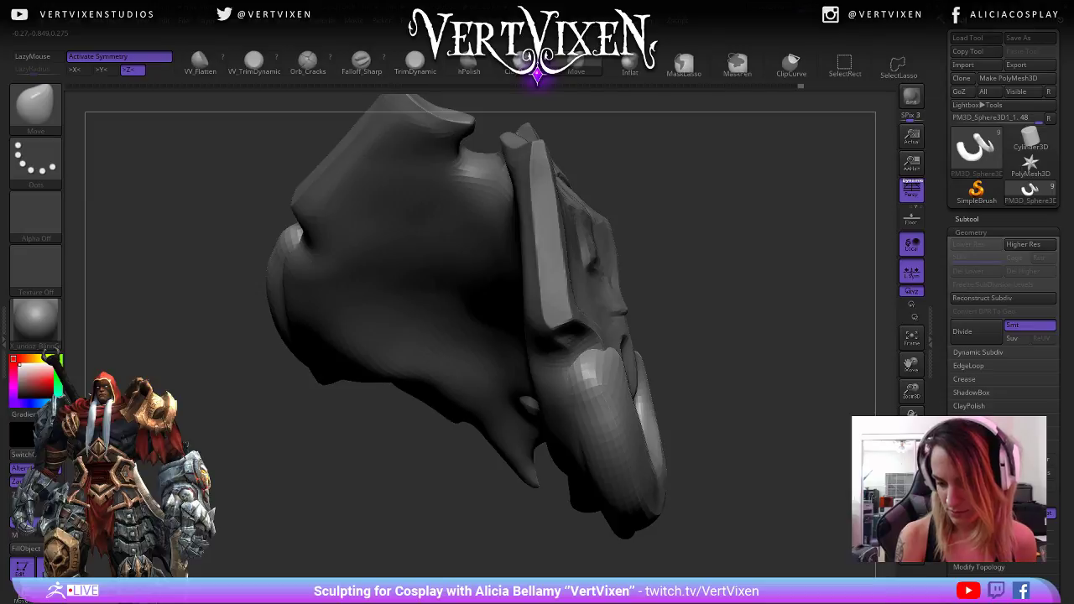
- Adjust the horns' outer side from behind and above with the Move brush at a smaller draw size
right_click(669, 492)
right_click(682, 487)
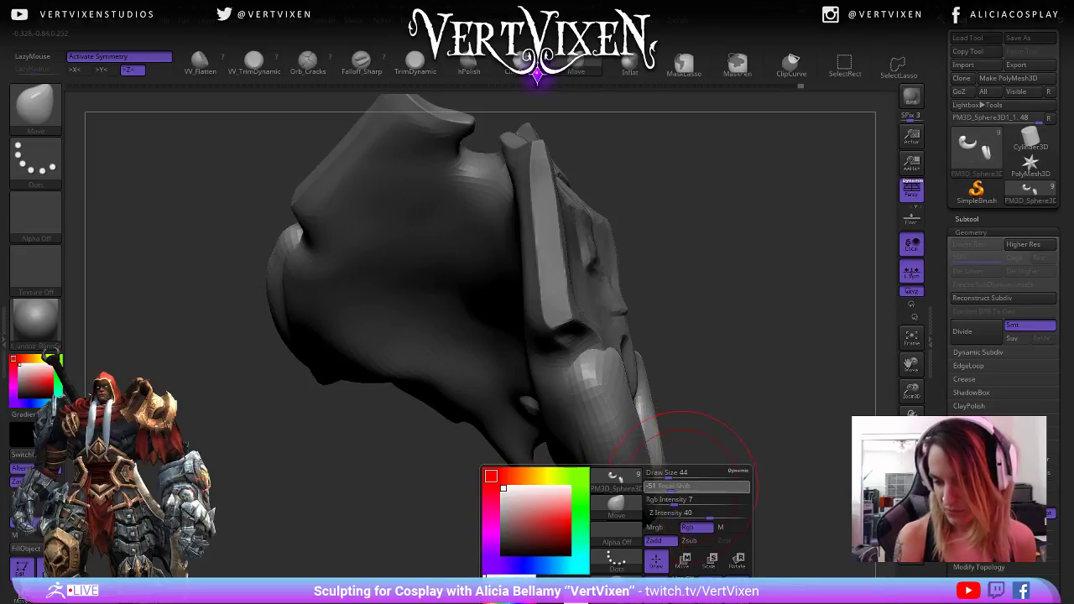
right_click(698, 486)
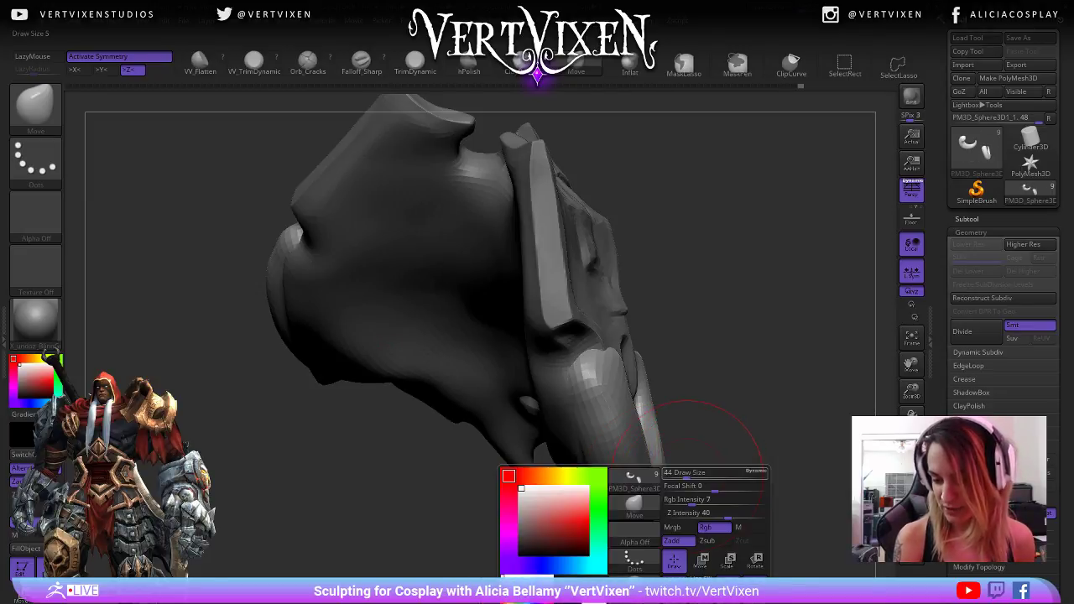
left_click_drag(690, 475, 694, 475)
mouse_move(694, 478)
right_mouse_down()
mouse_move(671, 475)
mouse_move(694, 498)
mouse_move(698, 457)
mouse_move(679, 479)
right_mouse_up()
right_click(701, 453)
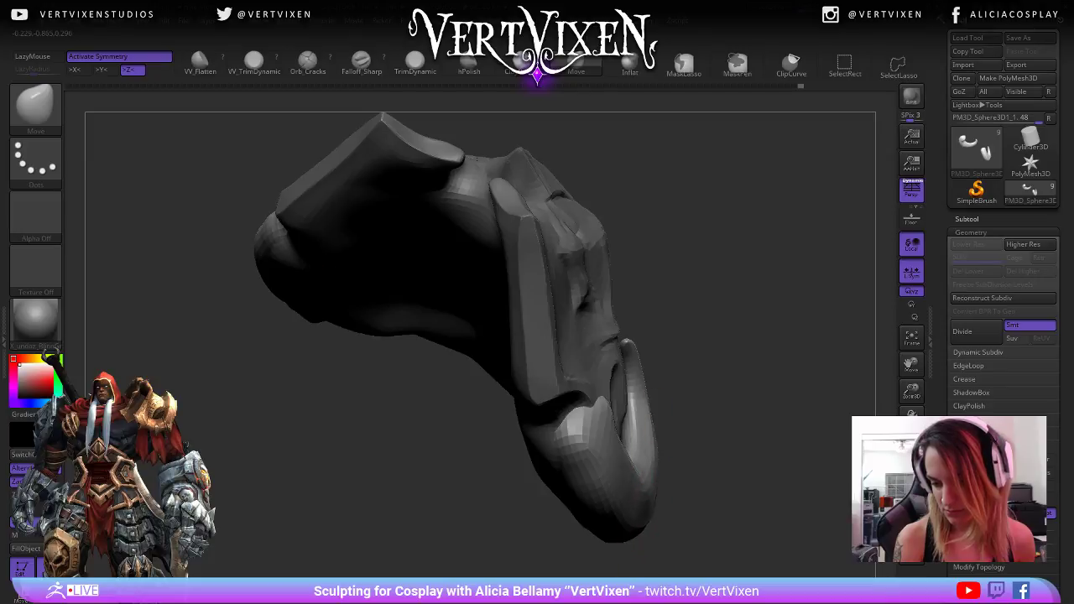
mouse_move(693, 419)
right_mouse_down()
mouse_move(684, 474)
mouse_move(696, 443)
mouse_move(619, 448)
right_mouse_up()
right_click(686, 446)
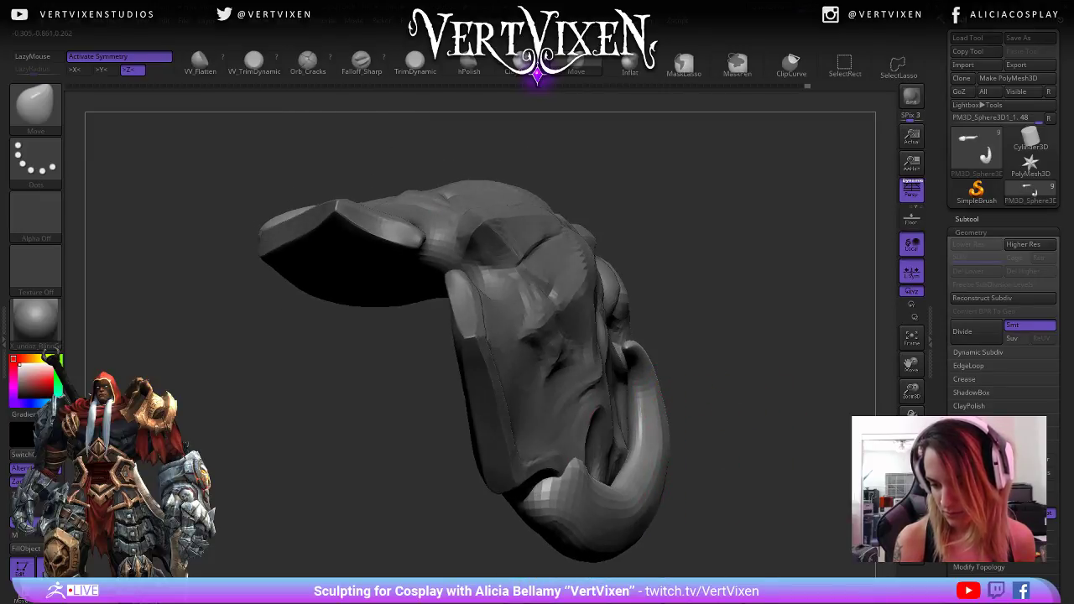
mouse_move(732, 453)
right_mouse_down()
mouse_move(731, 467)
mouse_move(696, 493)
right_mouse_up()
right_click(592, 482)
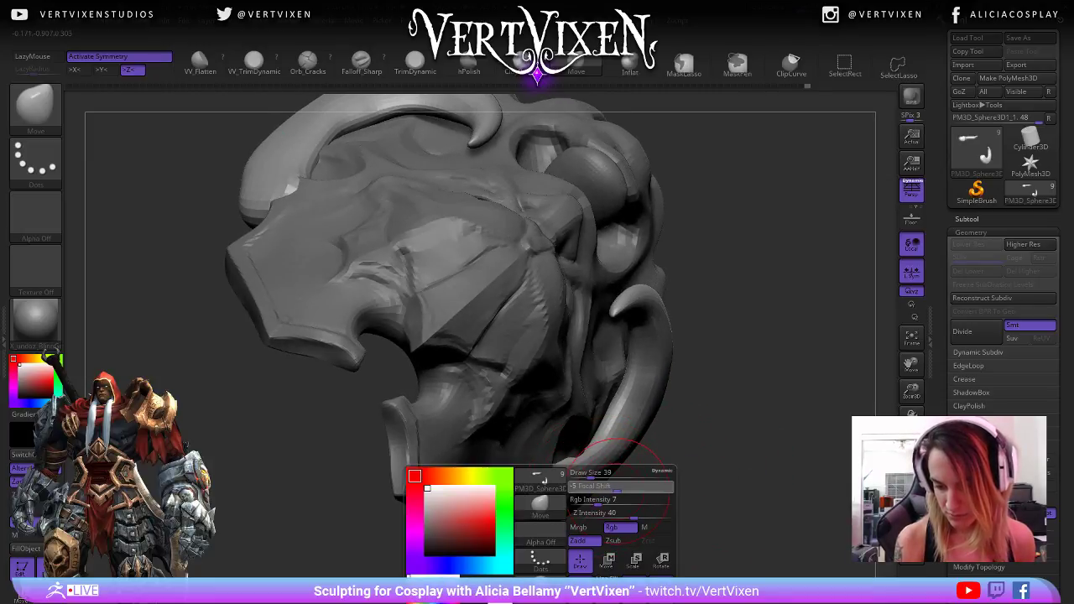
- Push the horns' outer curve outward with the Move brush, using draw sizes of 87 and 77
right_click(621, 490)
left_click_drag(617, 472, 631, 471)
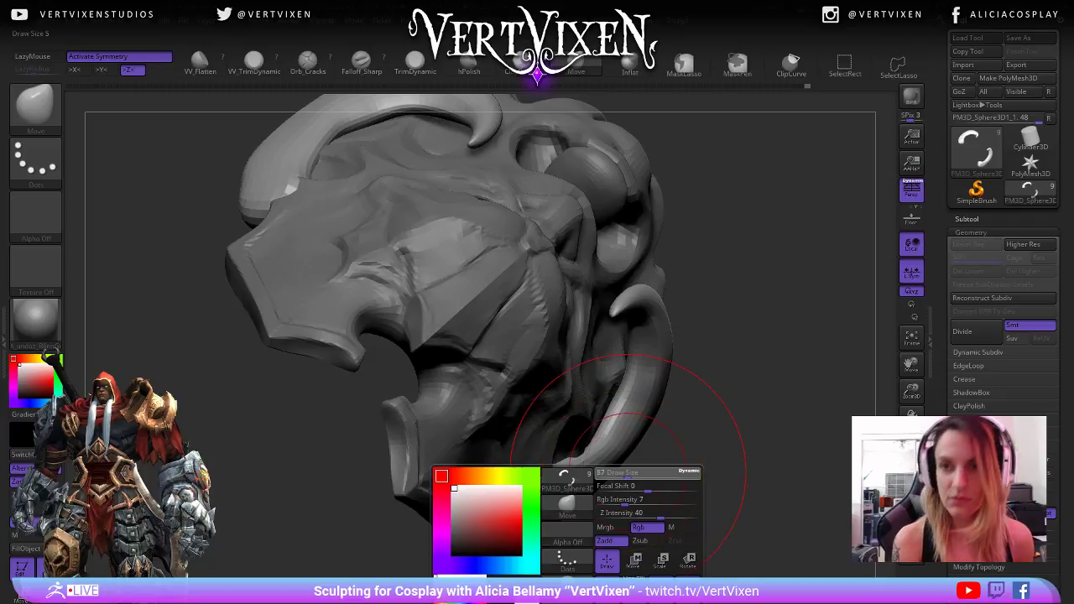
mouse_move(650, 468)
right_mouse_down()
mouse_move(660, 434)
mouse_move(634, 460)
mouse_move(638, 394)
mouse_move(738, 306)
mouse_move(769, 290)
mouse_move(826, 294)
mouse_move(719, 288)
mouse_move(749, 291)
right_mouse_up()
right_click(631, 462)
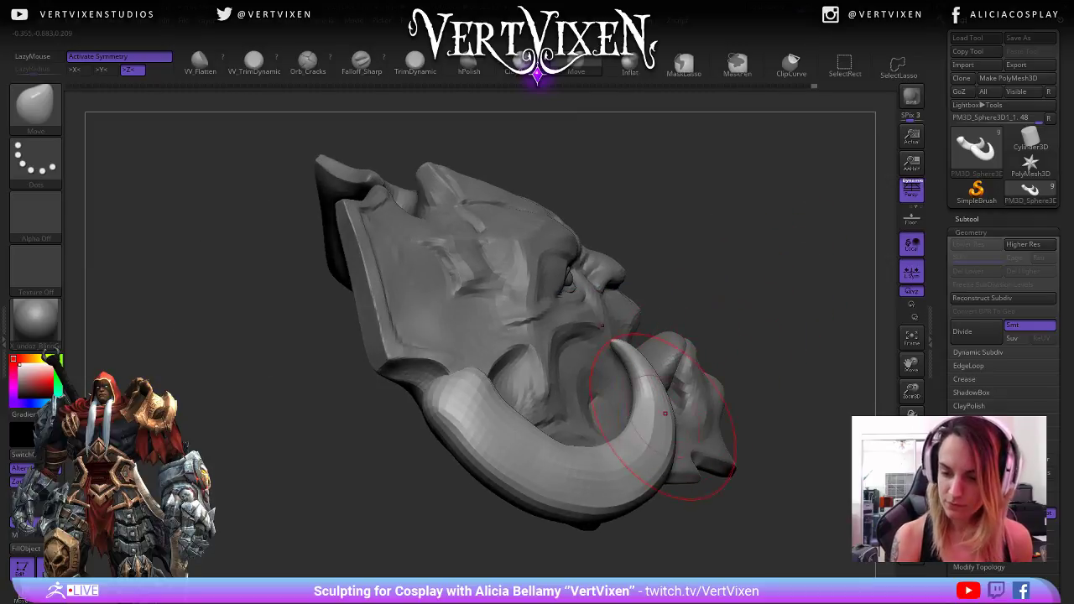
right_click_drag(665, 414, 740, 357)
mouse_move(610, 398)
right_mouse_down()
mouse_move(652, 391)
mouse_move(606, 430)
right_mouse_up()
left_click_drag(673, 466, 682, 464)
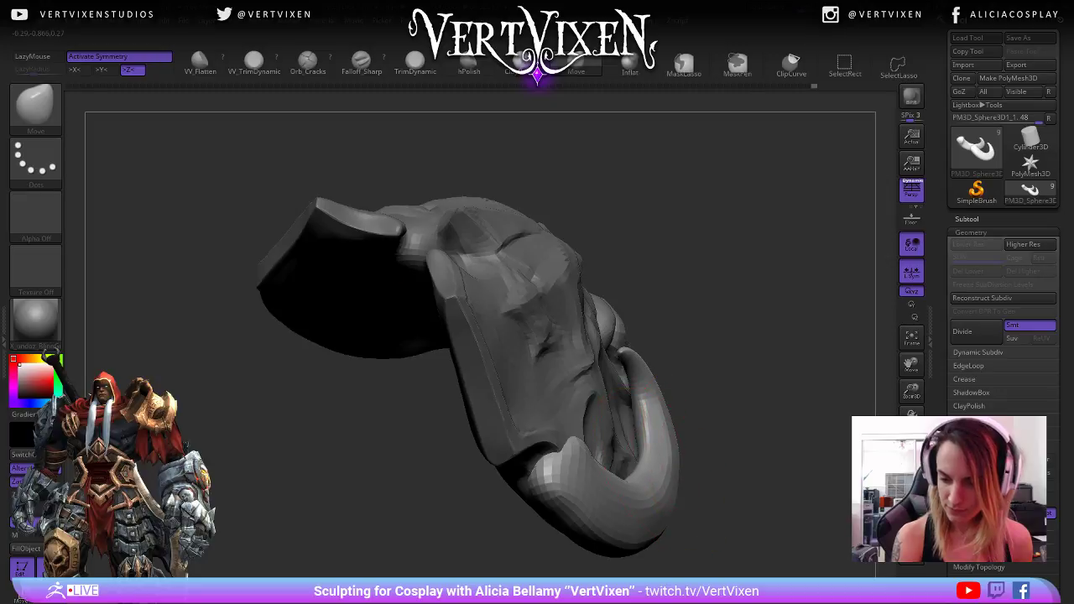
right_click_drag(692, 455, 714, 451)
left_click_drag(669, 457, 676, 457)
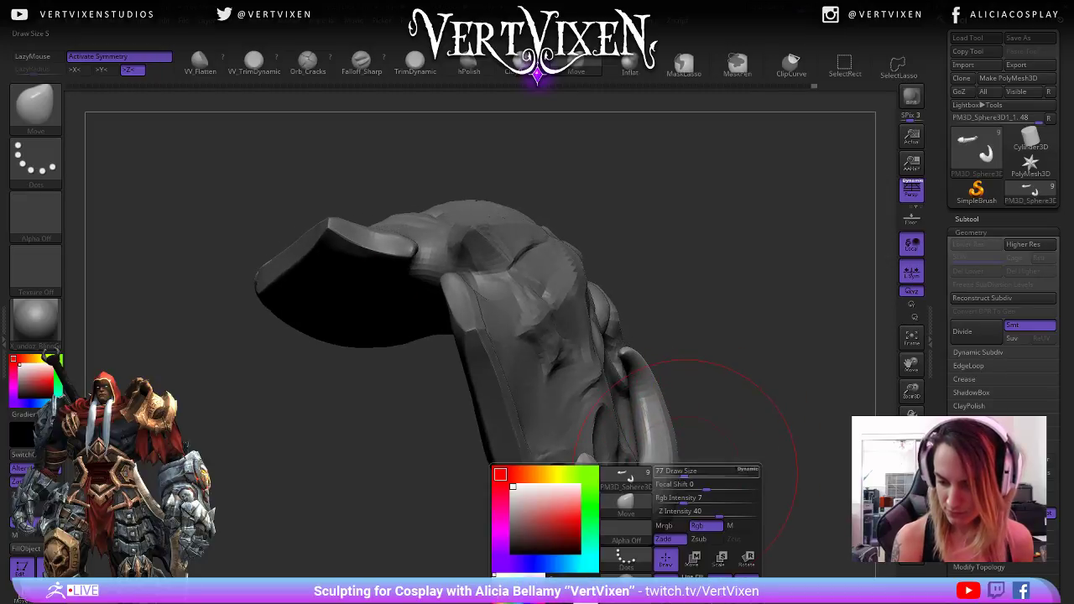
right_click_drag(696, 462, 705, 507)
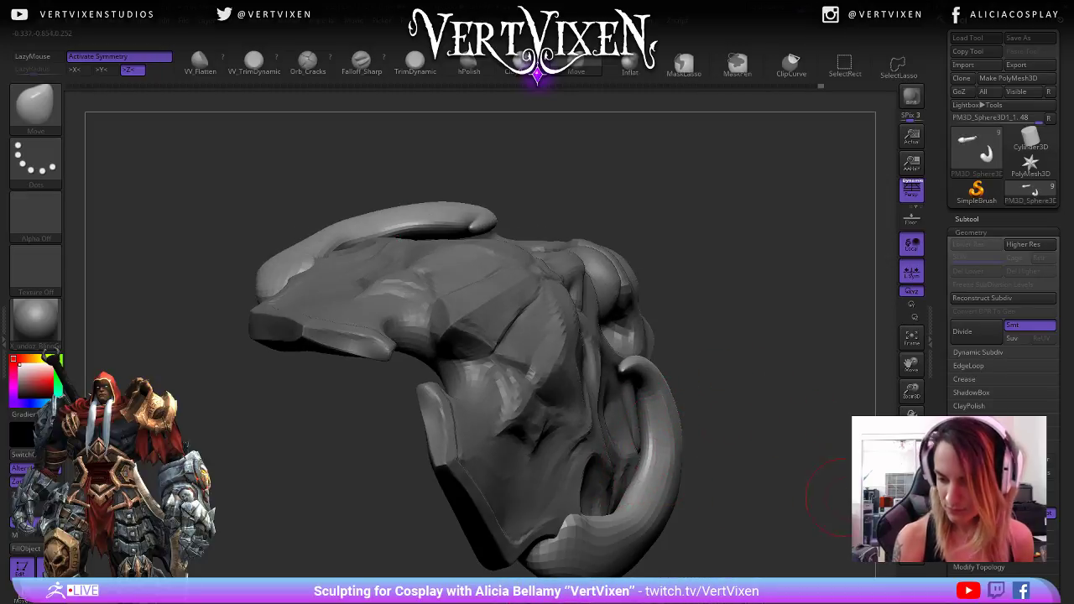
- Isolate the horns by hiding all other subtools and turn them to show their inner side
left_click(910, 551)
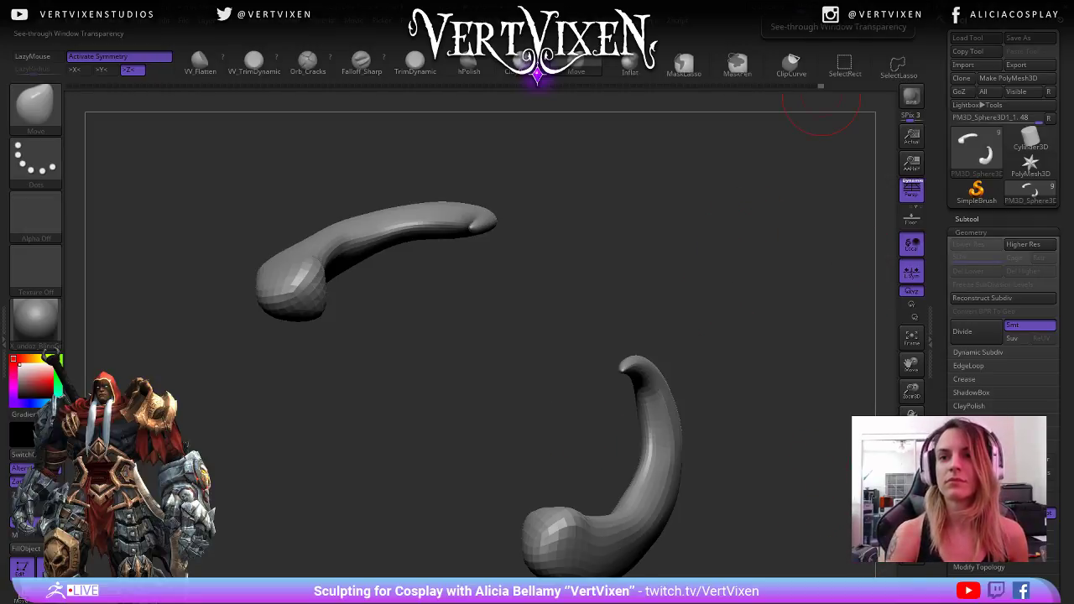
left_click_drag(763, 433, 809, 394, "alt")
mouse_move(719, 424)
left_mouse_down()
mouse_move(730, 428)
mouse_move(718, 407)
left_mouse_up()
- Switch to the Inflat brush and swell the horns' thin section just behind the tips
key("b")
key("i")
key("n")
key("space")
left_click(685, 299)
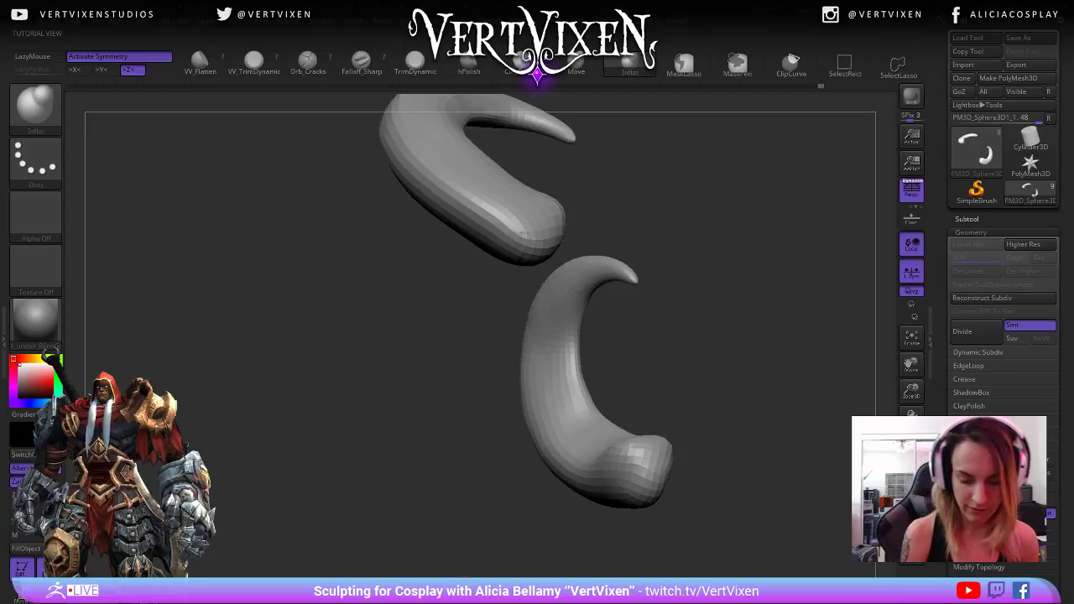
left_click_drag(458, 594, 551, 311, "alt")
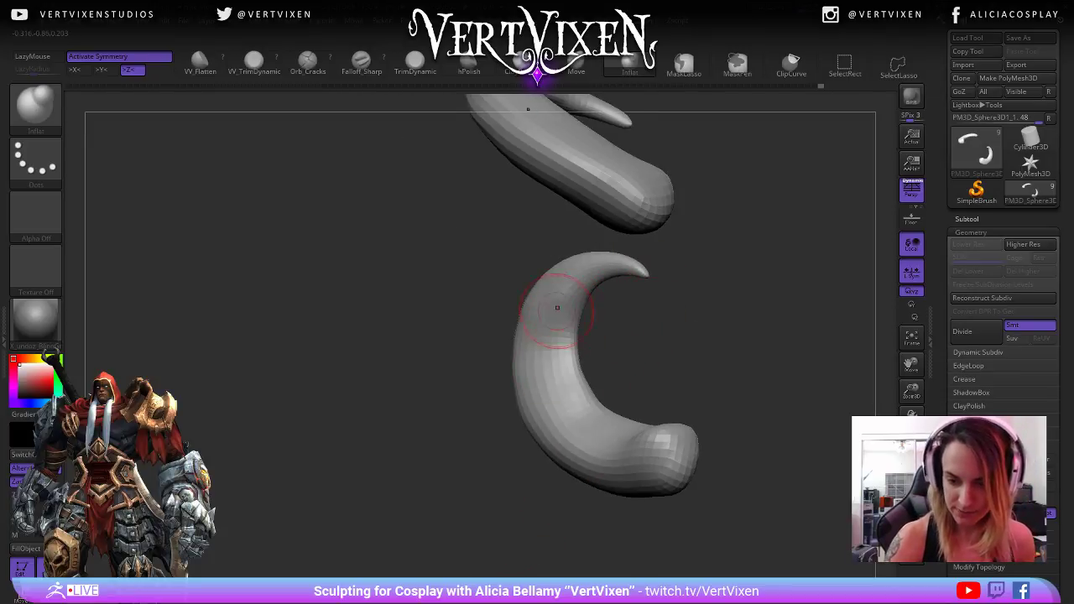
- Smooth the inflated area and inflate the horns' inner side along the curve toward the base
key("shift")
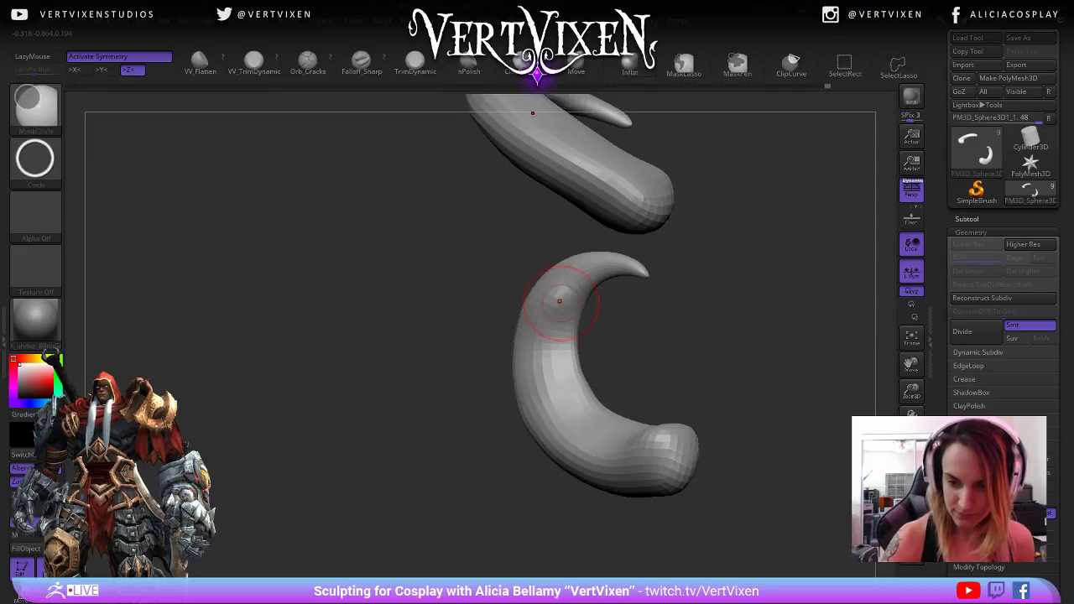
left_click_drag(547, 312, 551, 381, "shift")
left_click_drag(659, 340, 675, 327)
key("space")
mouse_move(549, 355)
left_mouse_down()
mouse_move(532, 343)
mouse_move(544, 352)
mouse_move(549, 332)
mouse_move(542, 408)
mouse_move(616, 435)
left_mouse_up()
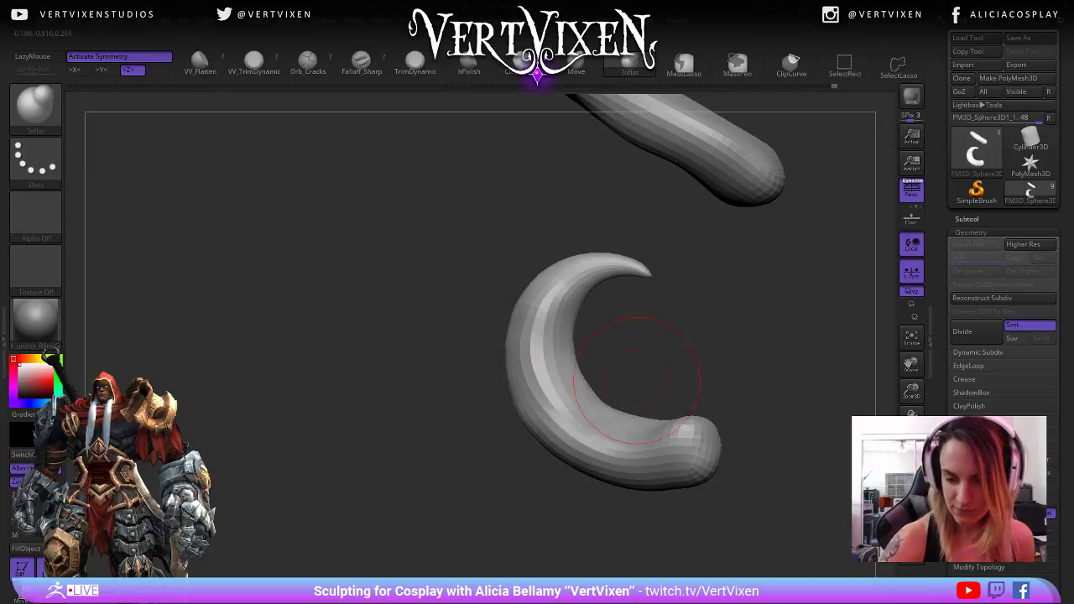
- Smooth the faceted surface along the horns' lower curve, between the middle bend and the thick base end
mouse_move(639, 375)
left_mouse_down()
mouse_move(615, 362)
mouse_move(557, 399)
mouse_move(666, 348)
mouse_move(696, 363)
mouse_move(681, 370)
left_mouse_up()
mouse_move(763, 408)
left_mouse_down()
mouse_move(738, 413)
mouse_move(743, 364)
mouse_move(714, 372)
mouse_move(738, 382)
mouse_move(732, 394)
left_mouse_up()
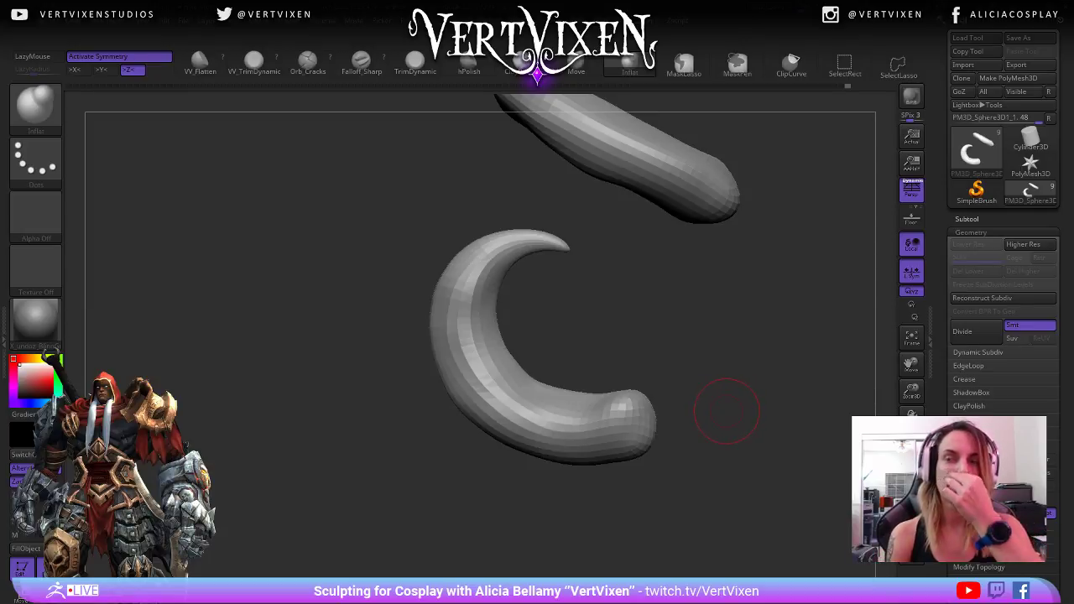
left_click_drag(721, 412, 696, 394)
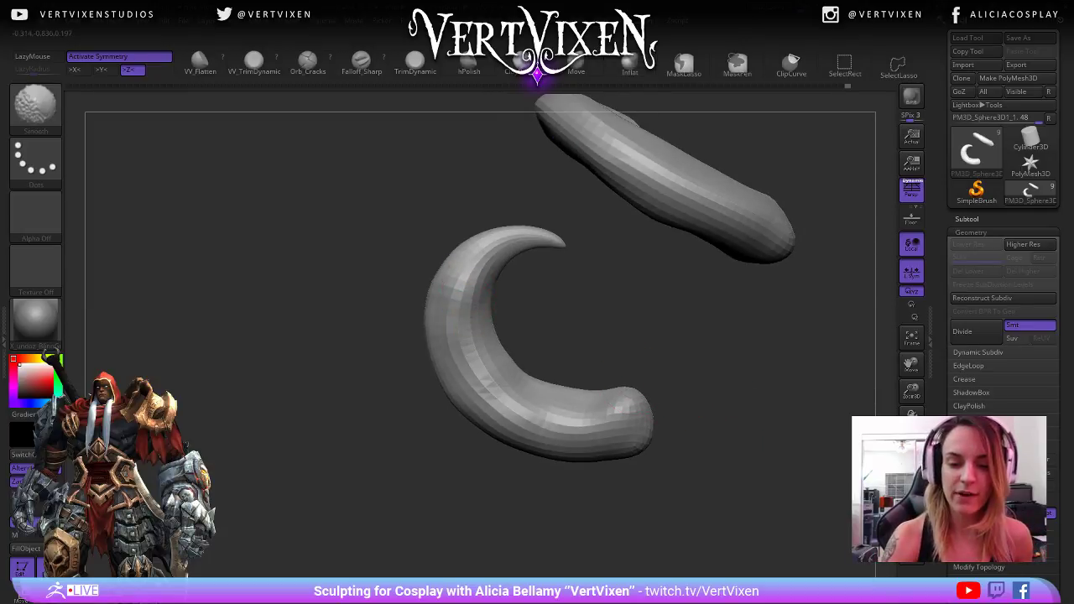
left_click_drag(534, 352, 521, 333)
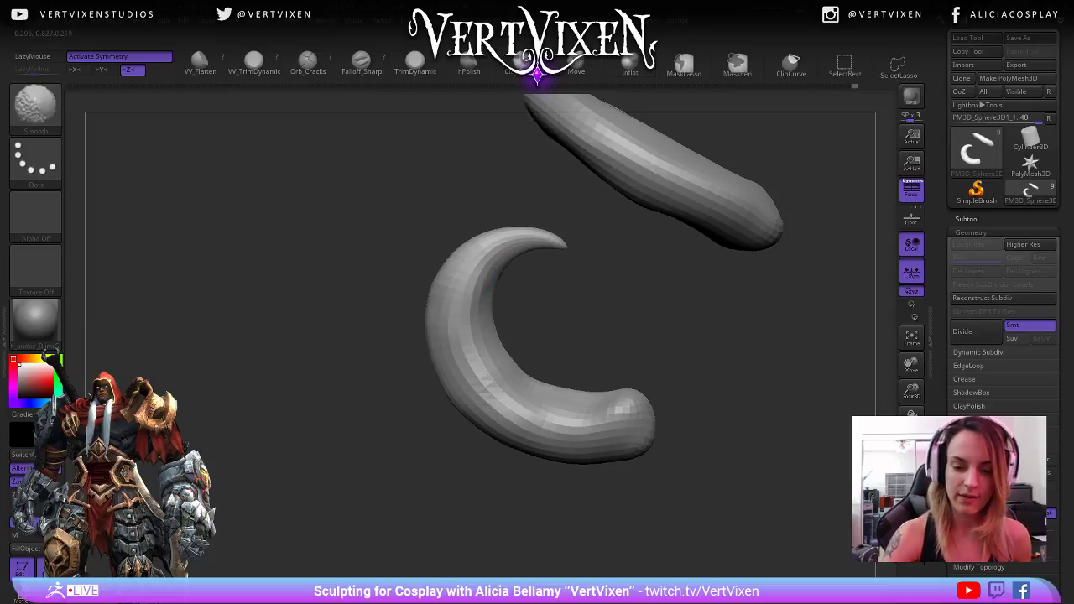
left_click_drag(479, 379, 577, 400, "shift")
left_click_drag(597, 360, 586, 359)
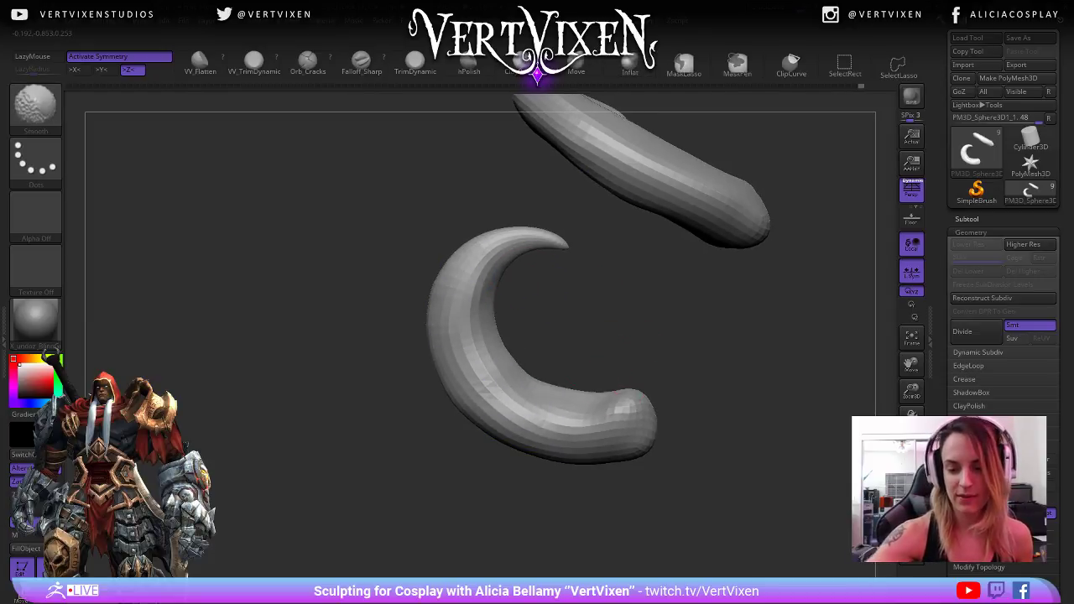
left_click_drag(663, 413, 647, 411)
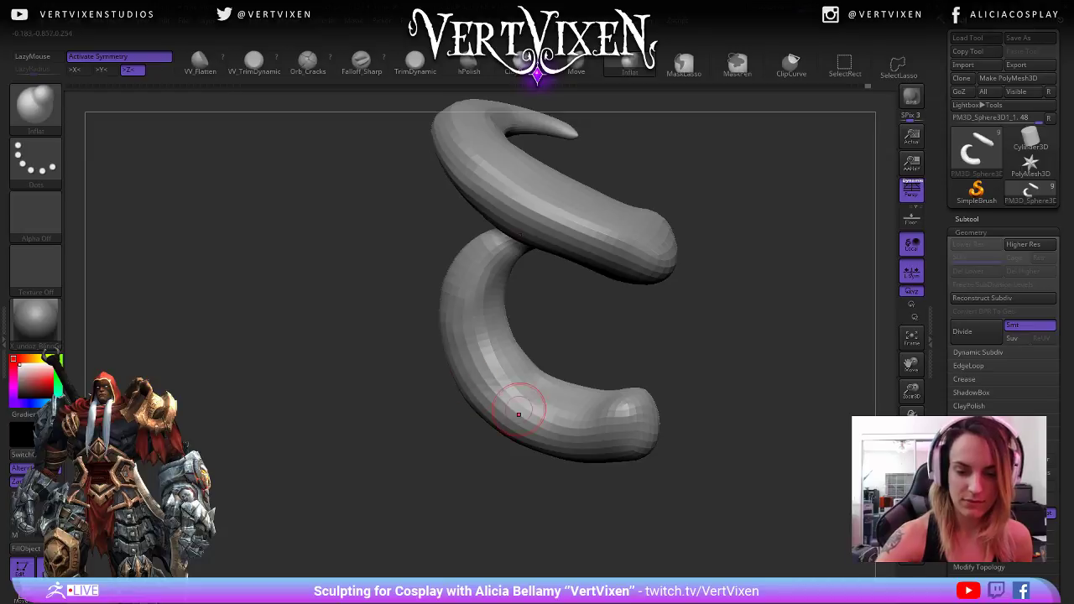
- Inflate the horns' outer surface along the lower bend and smooth the swollen area into the curve
mouse_move(515, 407)
left_mouse_down()
mouse_move(587, 394)
mouse_move(592, 444)
left_mouse_up()
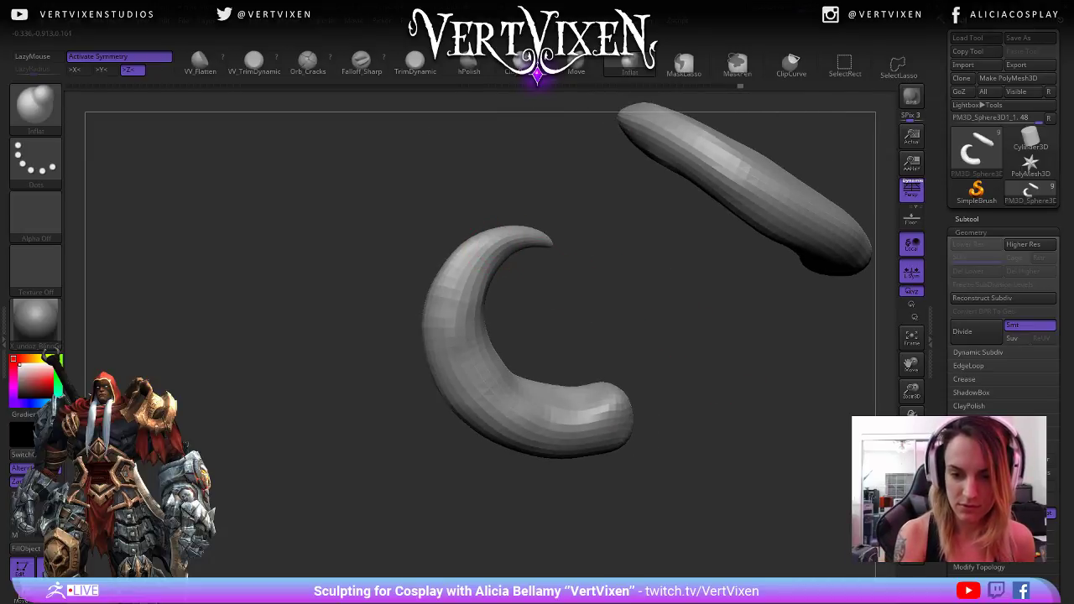
left_click_drag(492, 233, 486, 305)
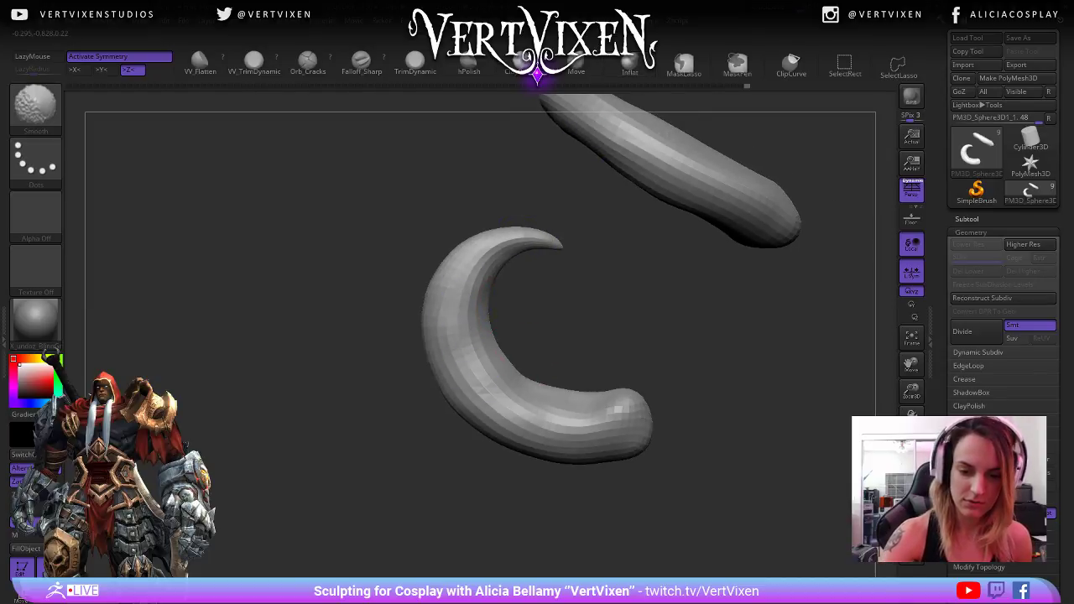
left_click_drag(485, 390, 496, 409, "shift")
left_click_drag(521, 331, 503, 303)
mouse_move(458, 331)
left_mouse_down()
mouse_move(456, 344)
mouse_move(479, 311)
mouse_move(570, 304)
left_mouse_up()
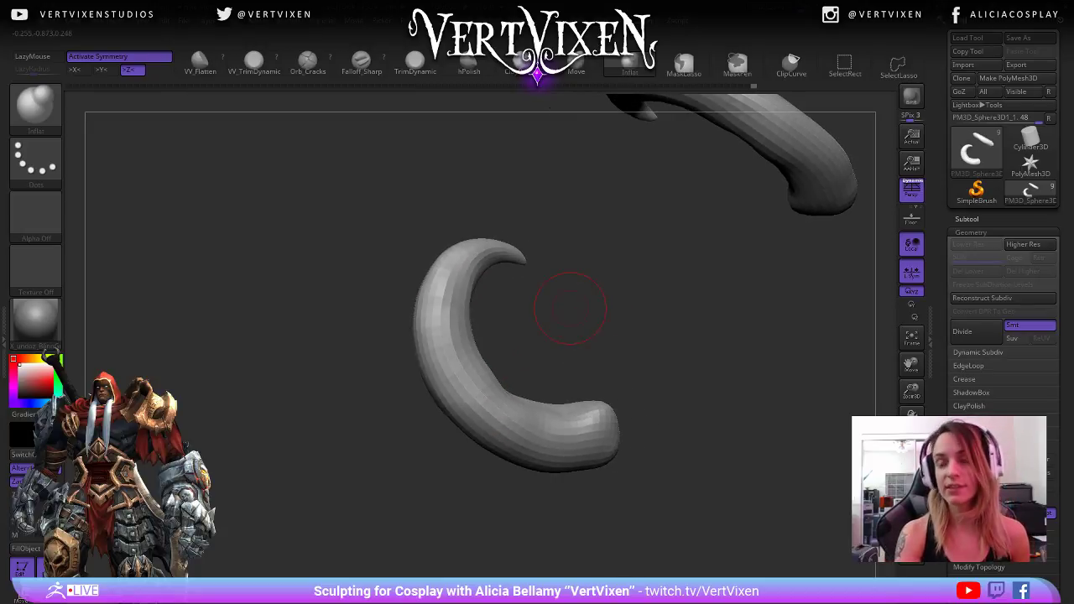
left_click_drag(503, 331, 467, 354)
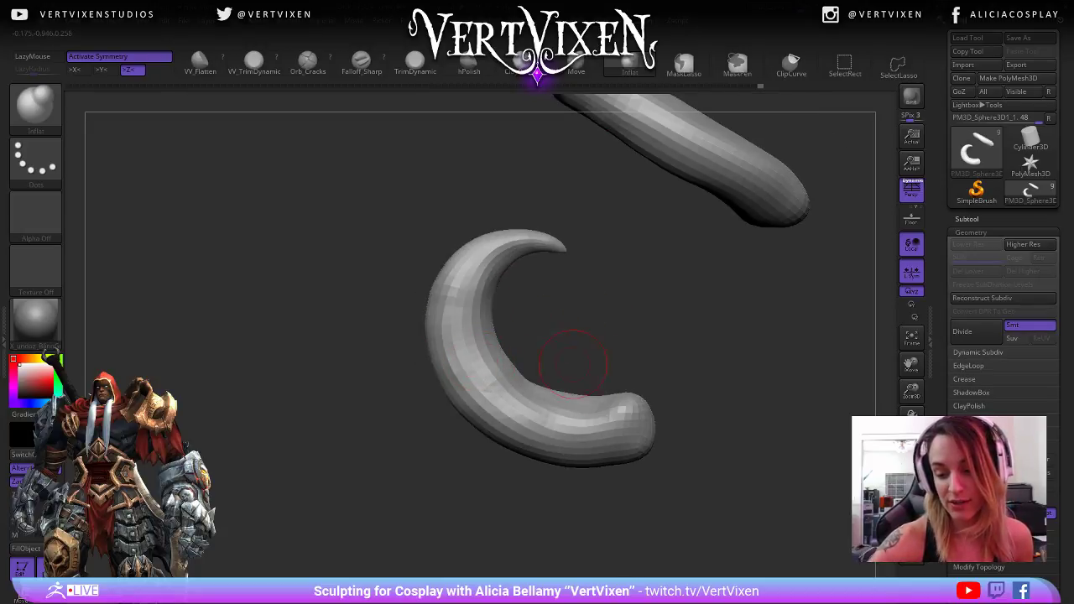
left_click_drag(573, 362, 582, 414)
left_click_drag(654, 436, 633, 476)
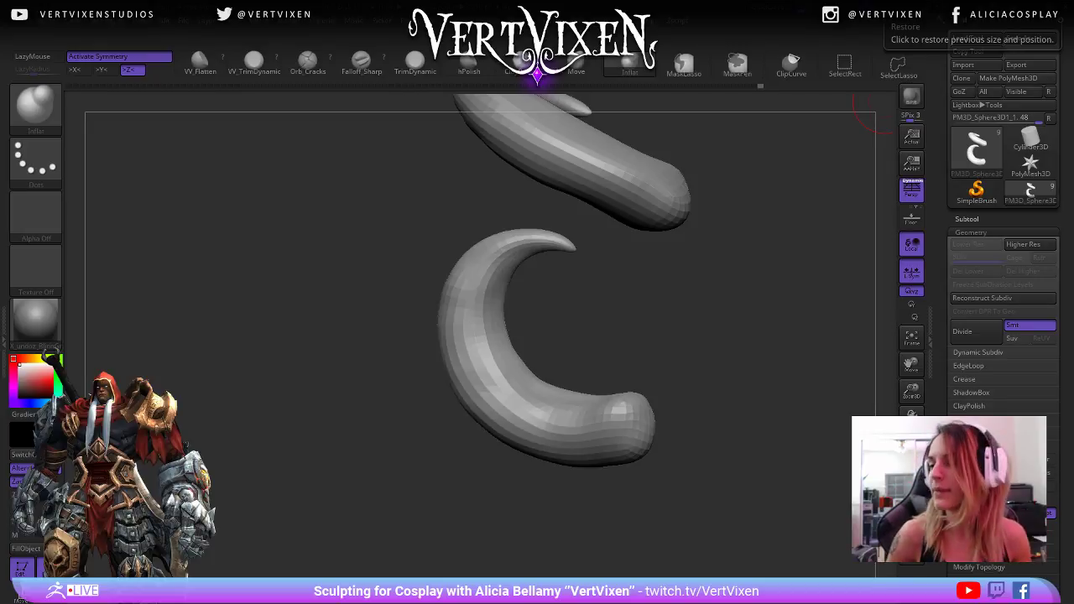
- Show the hidden subtools again, make the FaceShoulder3 face the active subtool and raise it to subdivision level 3
left_click_drag(864, 109, 750, 365)
right_click_drag(751, 365, 678, 367, "alt")
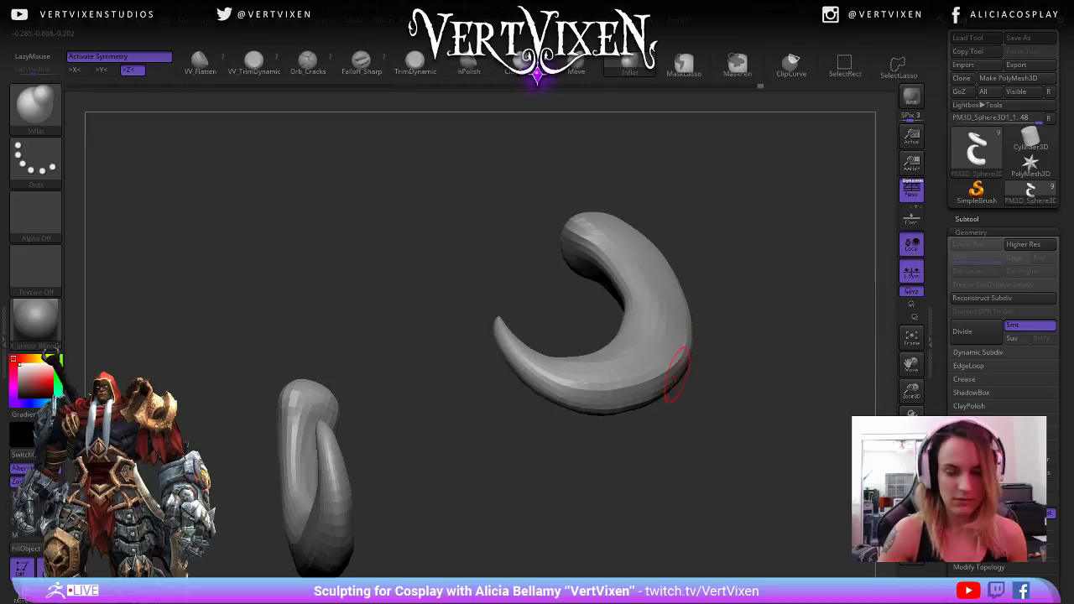
right_click_drag(492, 497, 534, 514)
mouse_move(747, 281)
left_mouse_down("shift")
mouse_move(808, 292)
mouse_move(803, 171)
mouse_move(759, 210)
left_mouse_up("shift")
left_click(579, 364, "alt")
key("d")
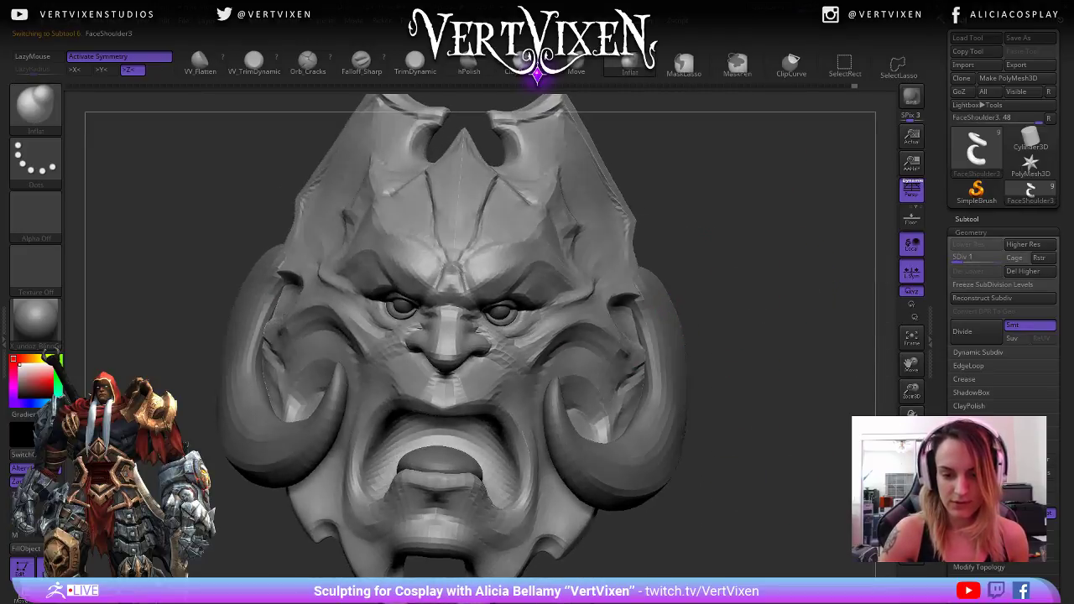
mouse_move(753, 289)
left_mouse_down()
mouse_move(741, 304)
mouse_move(730, 295)
mouse_move(712, 366)
left_mouse_up()
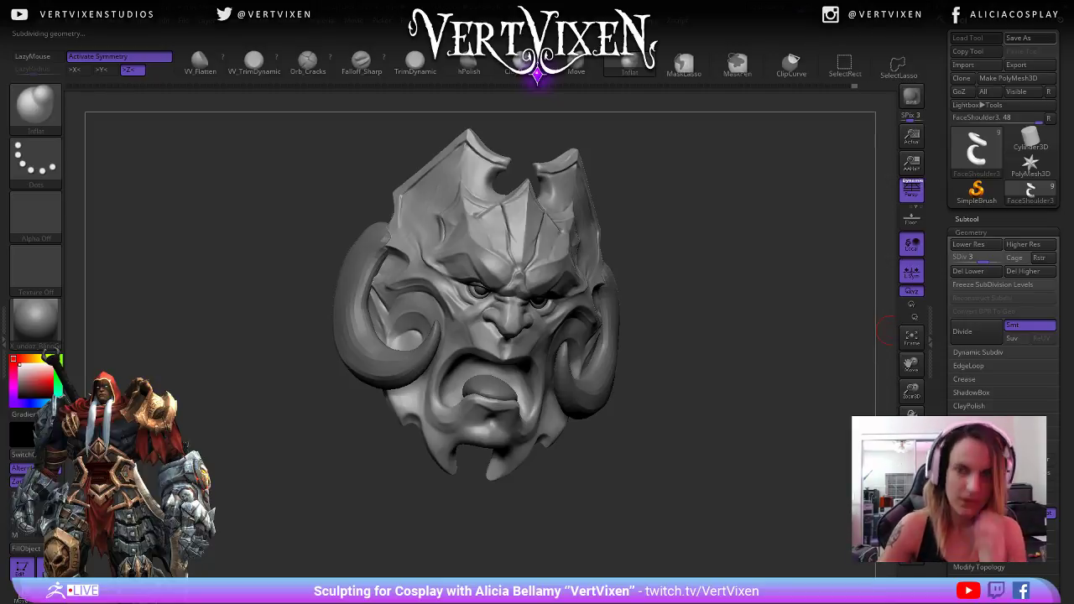
- Leave a front-view snapshot of the sculpt on the canvas and position the live model beside it
mouse_move(730, 227)
left_mouse_down()
mouse_move(748, 276)
mouse_move(840, 273)
mouse_move(785, 308)
mouse_move(851, 303)
mouse_move(844, 296)
mouse_move(840, 333)
mouse_move(864, 368)
left_mouse_up()
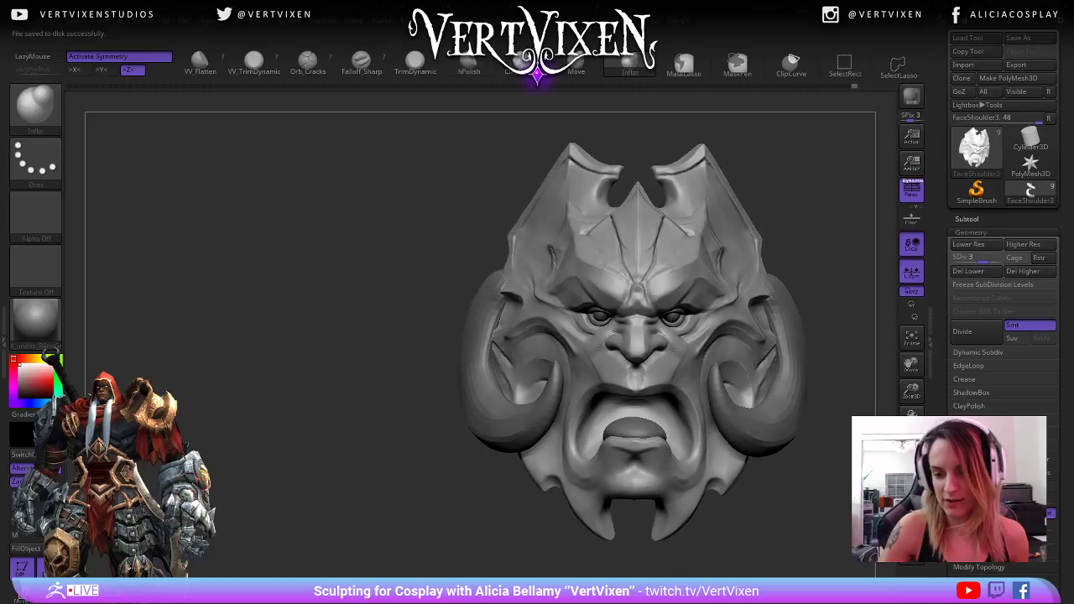
key("shift+s")
left_click_drag(847, 315, 477, 323, "alt")
left_click_drag(482, 205, 503, 209)
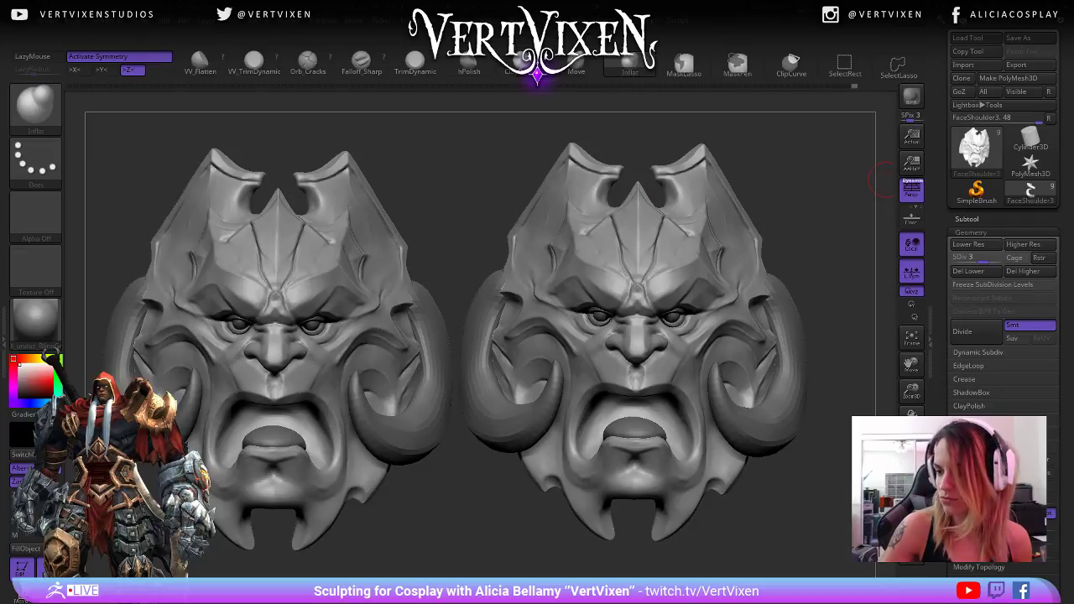
- Step the face back to the start of its undo history and hide the horns subtool PM3D_Sphere3D1_1
left_click(70, 86)
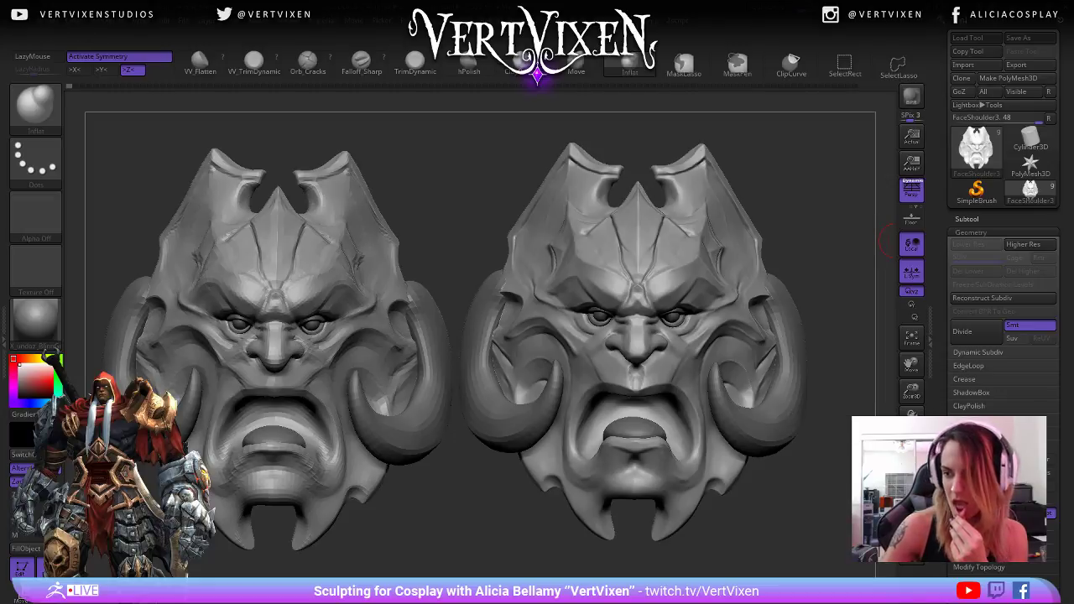
left_click(966, 219)
left_click(1050, 310)
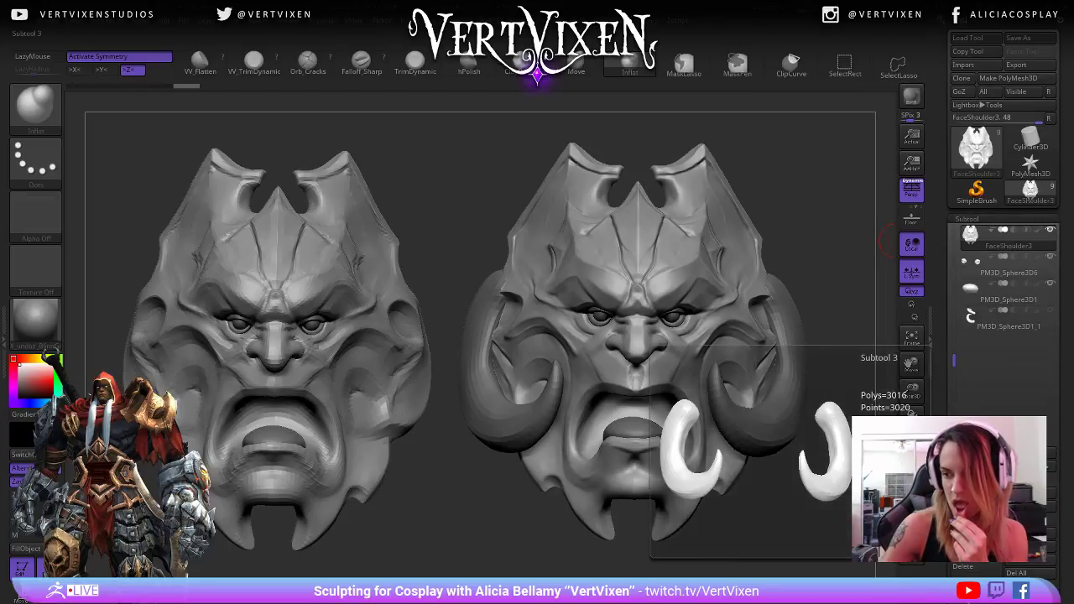